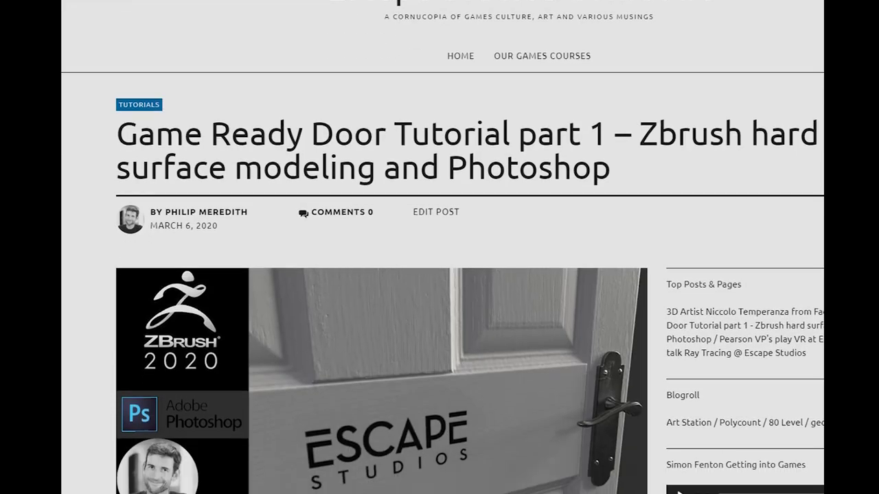
Step: Read through the door tutorial blog post, from the introduction through the numbered Photoshop and ZBrush instructions to the final export notes
{"action": "scroll", "coordinate": [440, 275], "scroll_direction": "down", "scroll_amount": 2}
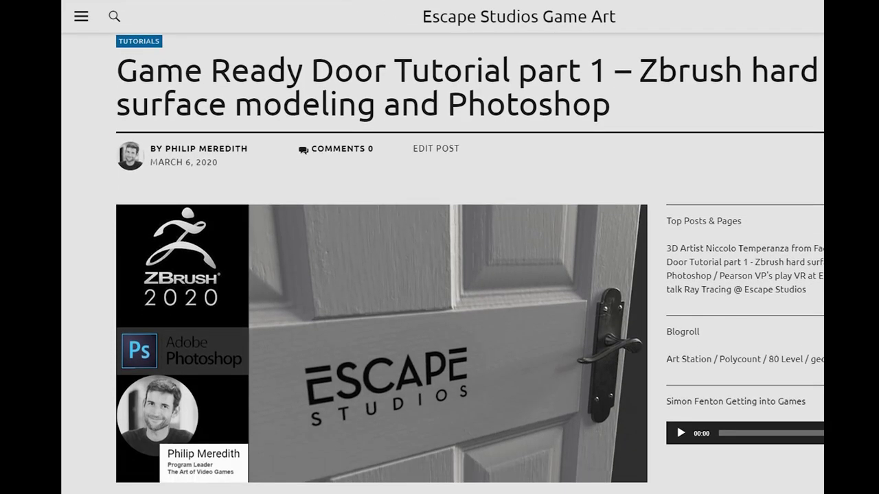
{"action": "scroll", "coordinate": [439, 274], "scroll_direction": "down", "scroll_amount": 5}
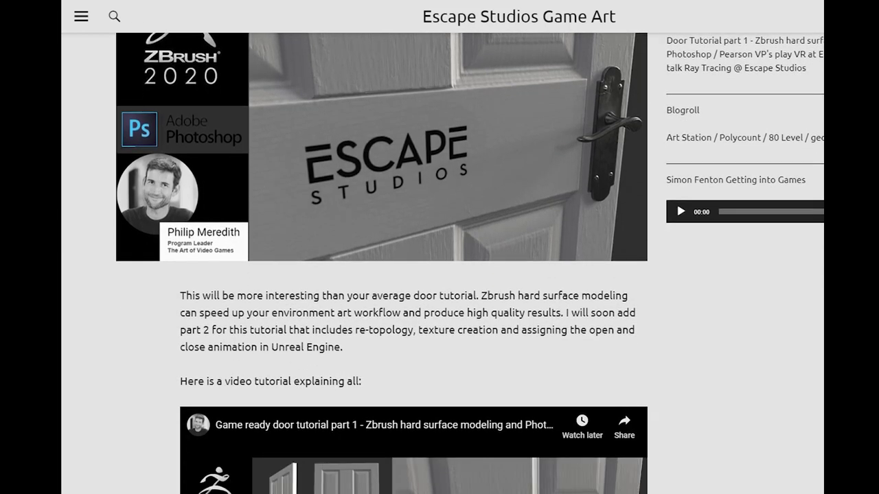
{"action": "scroll", "coordinate": [440, 274], "scroll_direction": "down", "scroll_amount": 6}
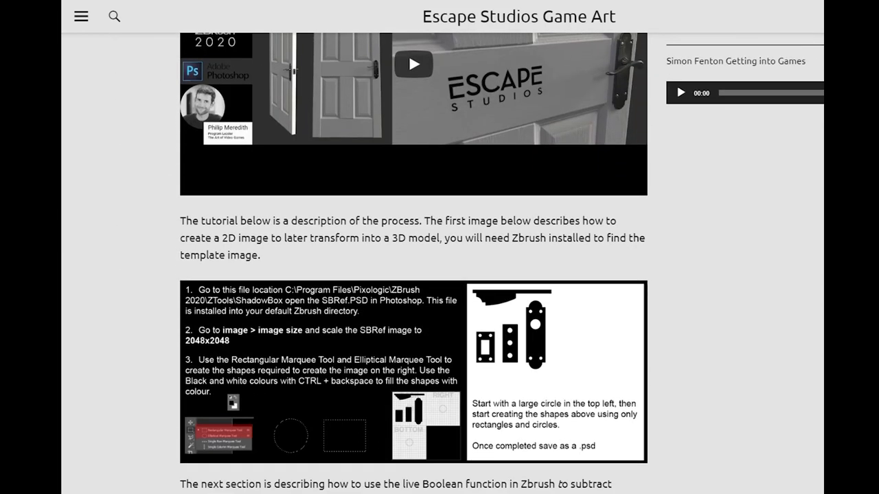
{"action": "scroll", "coordinate": [439, 274], "scroll_direction": "down", "scroll_amount": 1}
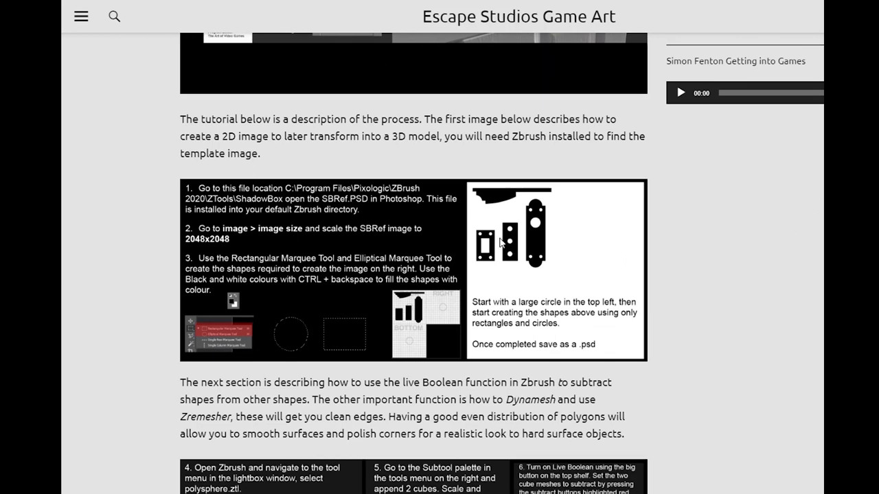
{"action": "scroll", "coordinate": [414, 263], "scroll_direction": "down", "scroll_amount": 7}
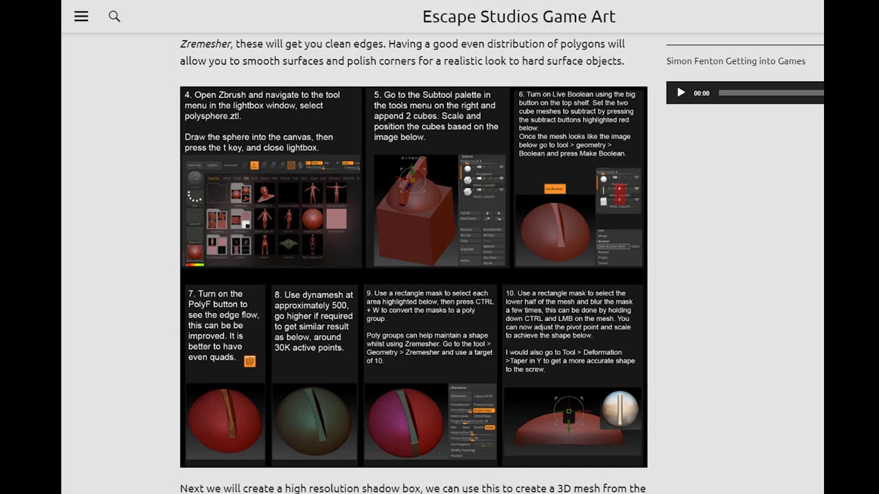
{"action": "scroll", "coordinate": [414, 262], "scroll_direction": "down", "scroll_amount": 1}
{"action": "scroll", "coordinate": [414, 263], "scroll_direction": "down", "scroll_amount": 6}
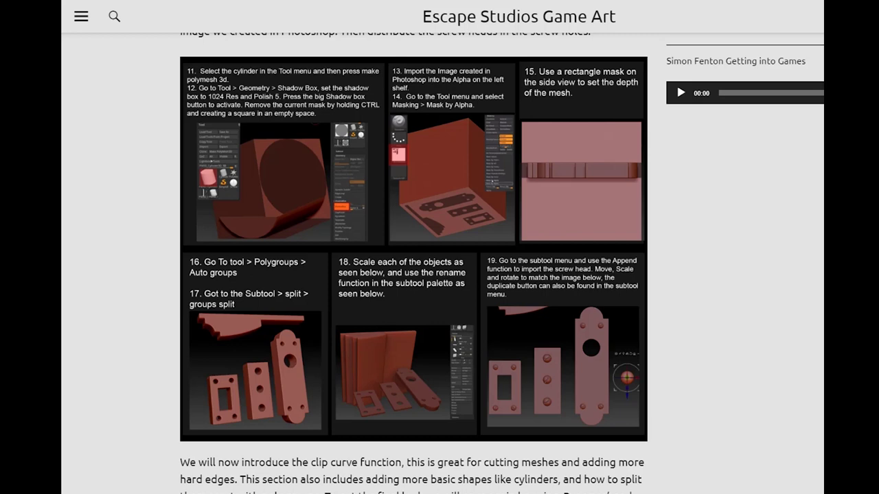
{"action": "scroll", "coordinate": [414, 261], "scroll_direction": "down", "scroll_amount": 6}
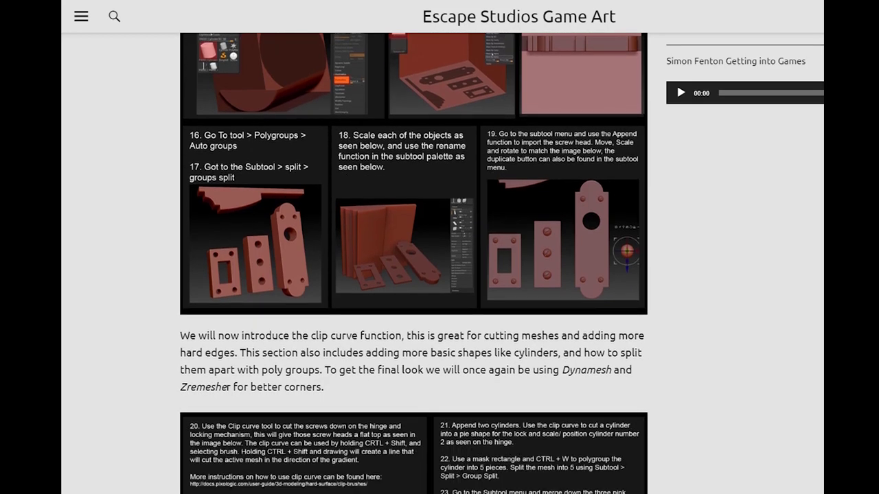
{"action": "scroll", "coordinate": [414, 261], "scroll_direction": "down", "scroll_amount": 1}
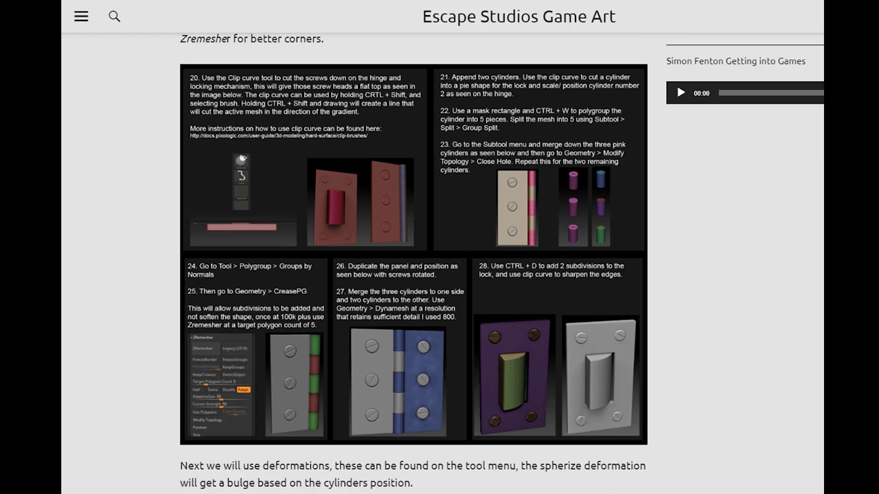
{"action": "scroll", "coordinate": [414, 261], "scroll_direction": "down", "scroll_amount": 2}
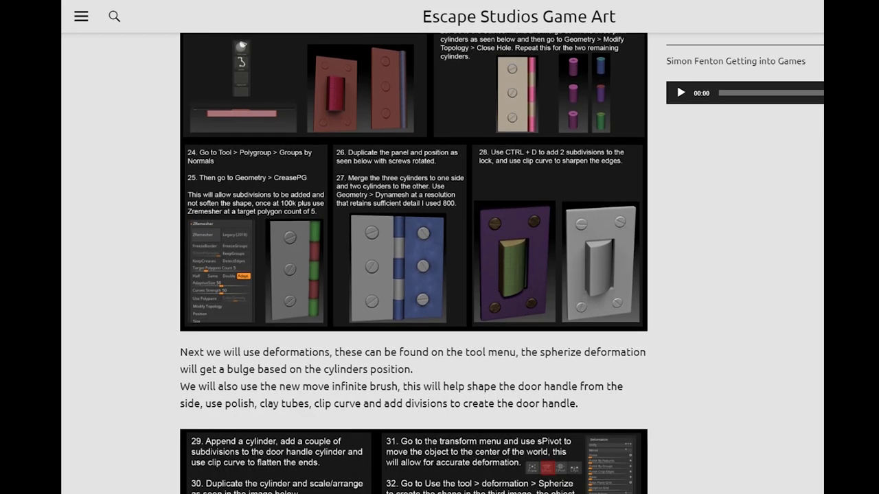
{"action": "scroll", "coordinate": [414, 260], "scroll_direction": "down", "scroll_amount": 5}
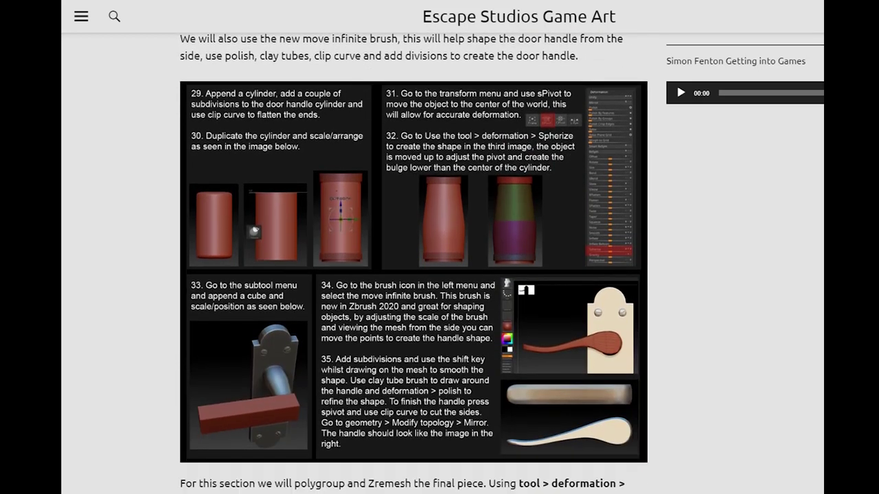
{"action": "scroll", "coordinate": [414, 261], "scroll_direction": "down", "scroll_amount": 1}
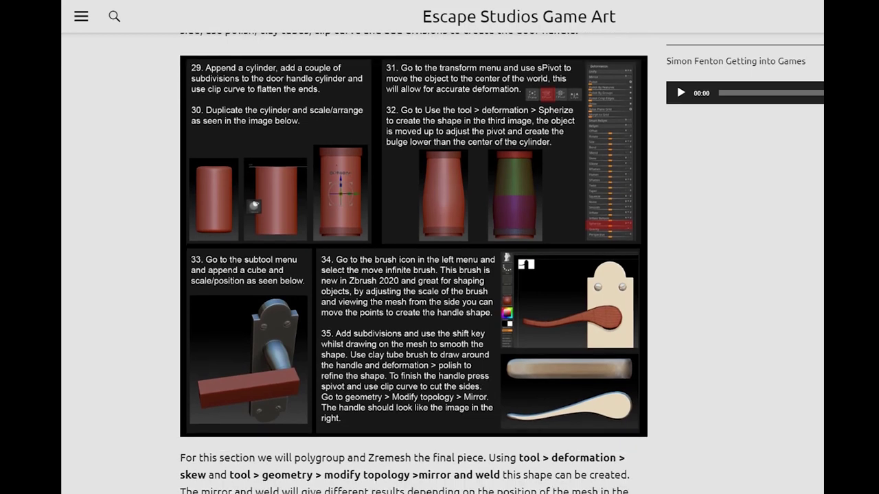
{"action": "scroll", "coordinate": [414, 263], "scroll_direction": "down", "scroll_amount": 7}
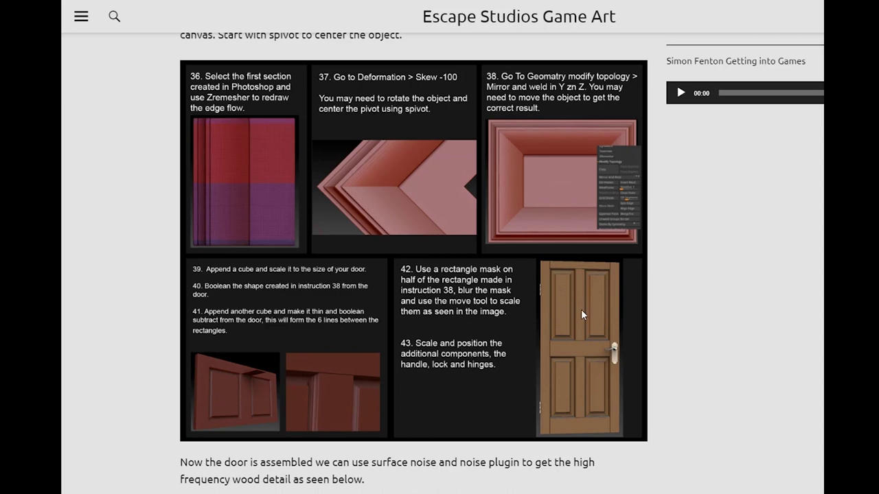
{"action": "scroll", "coordinate": [414, 263], "scroll_direction": "down", "scroll_amount": 6}
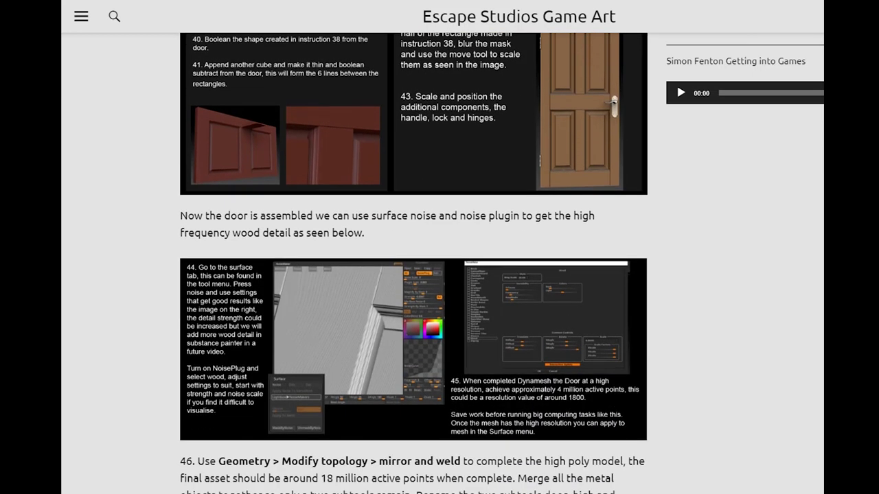
{"action": "scroll", "coordinate": [414, 262], "scroll_direction": "down", "scroll_amount": 3}
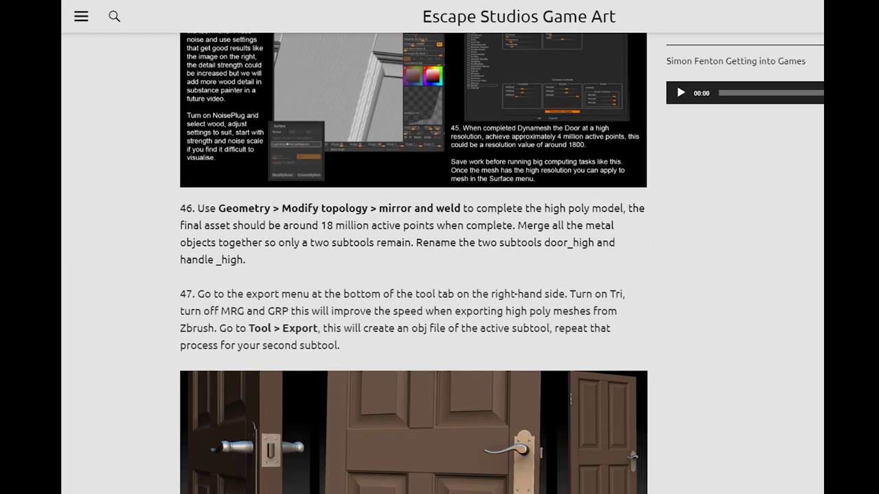
{"action": "scroll", "coordinate": [413, 263], "scroll_direction": "down", "scroll_amount": 2}
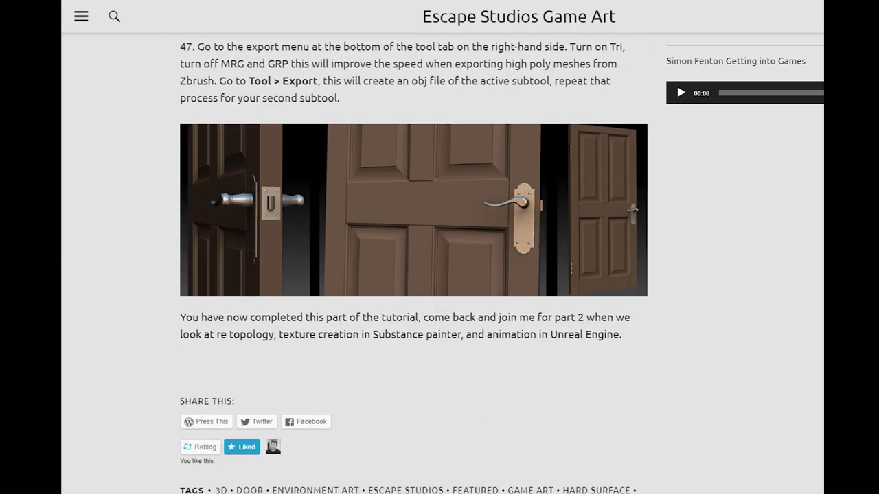
{"action": "scroll", "coordinate": [414, 262], "scroll_direction": "down", "scroll_amount": 1}
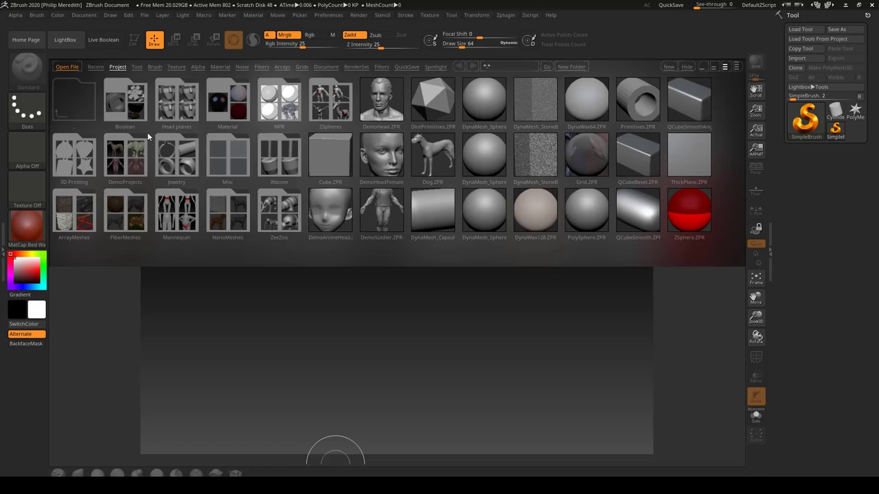
Step: Load SBRef.PSD from the ShadowBox folder of the LightBox tools as the current texture
{"action": "left_click", "coordinate": [60, 38]}
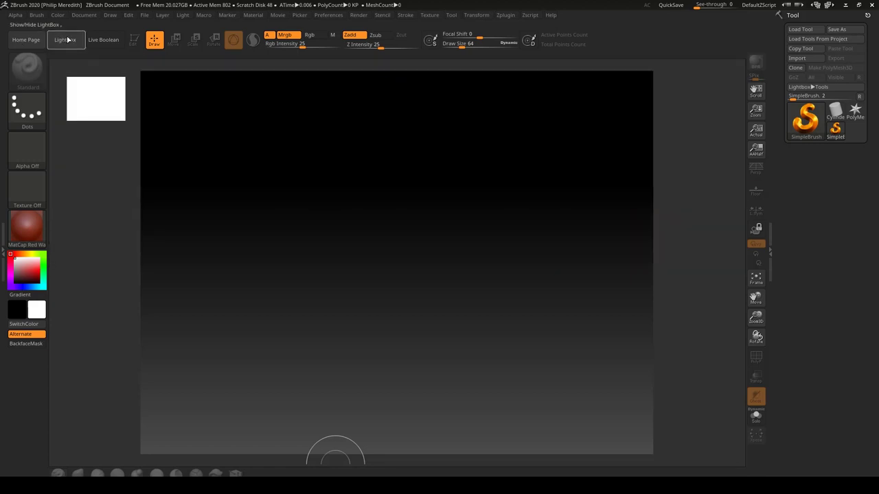
{"action": "left_click", "coordinate": [63, 39]}
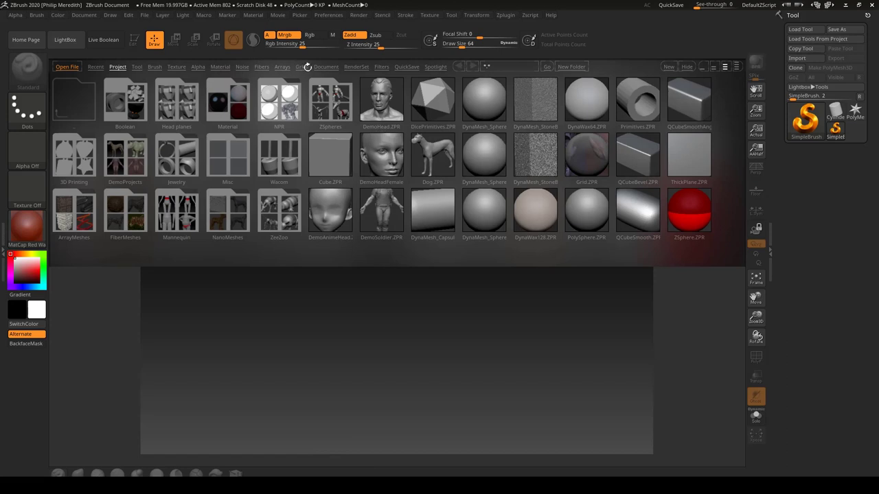
{"action": "left_click", "coordinate": [137, 67]}
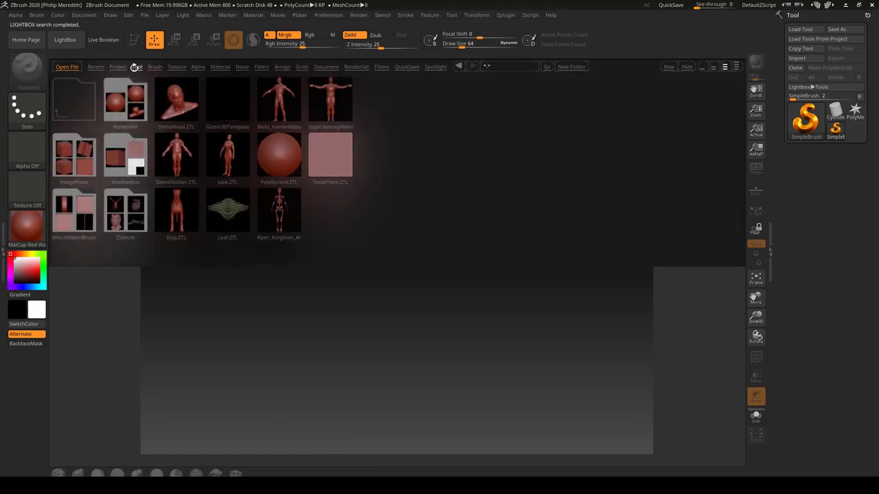
{"action": "double_click", "coordinate": [136, 168]}
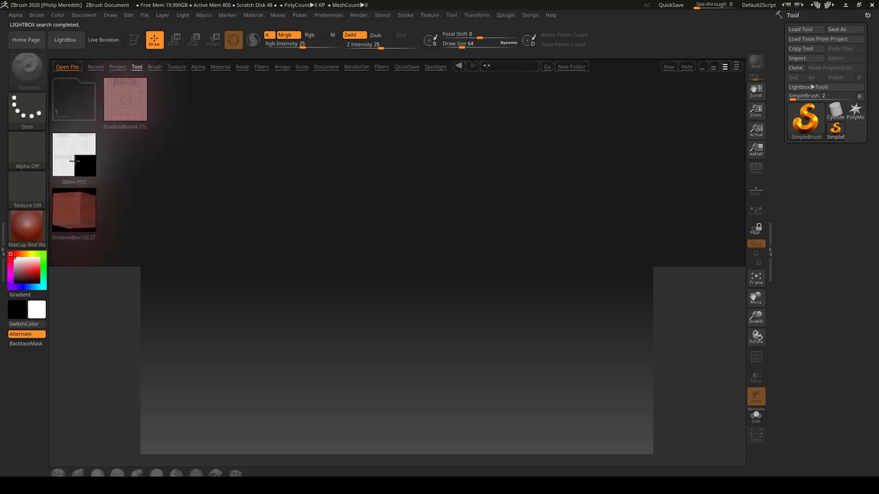
{"action": "left_click", "coordinate": [78, 160]}
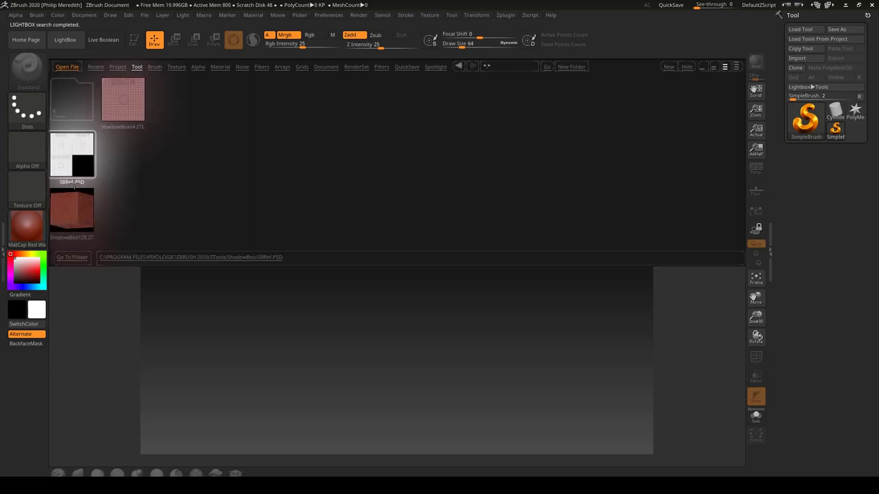
{"action": "double_click", "coordinate": [54, 157]}
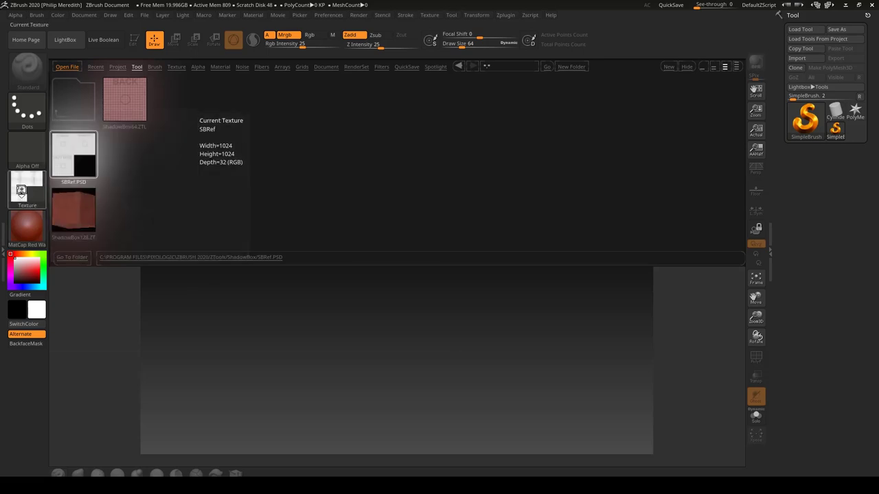
Step: Start exporting the SBRef texture and browse to the personal folder on the Data (D:) drive
{"action": "left_click", "coordinate": [21, 193]}
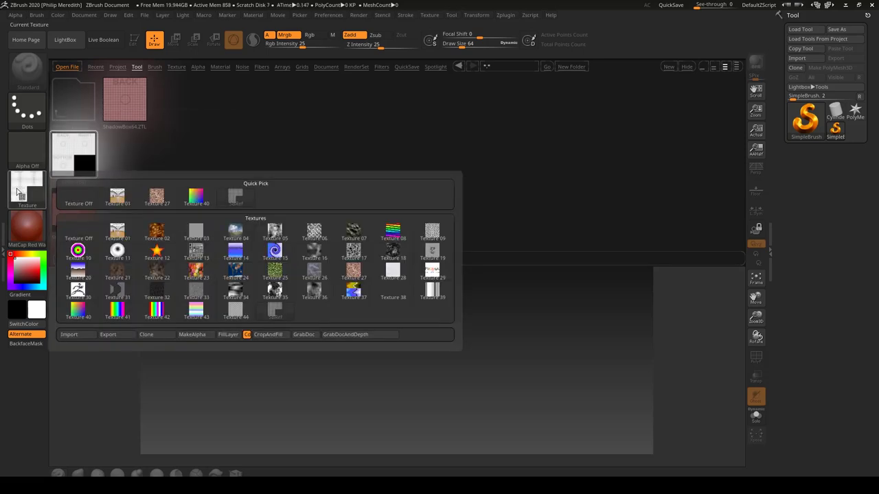
{"action": "left_click", "coordinate": [23, 187]}
{"action": "left_click", "coordinate": [23, 188]}
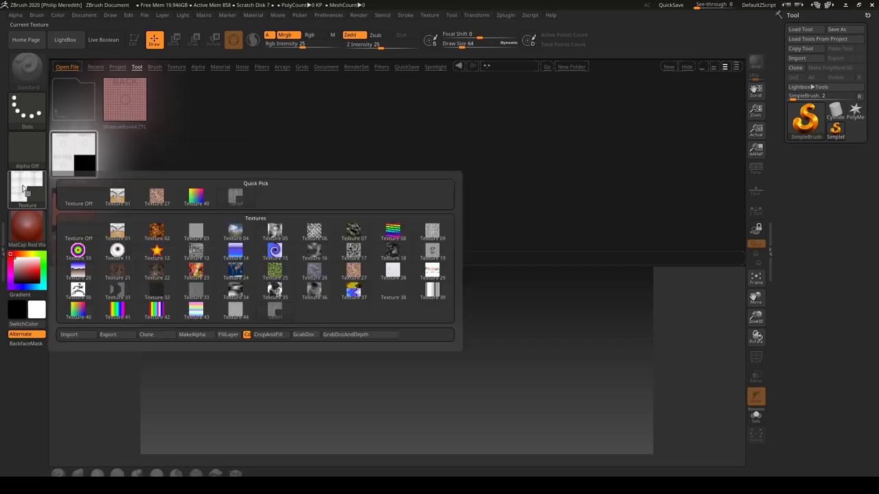
{"action": "left_click", "coordinate": [117, 335]}
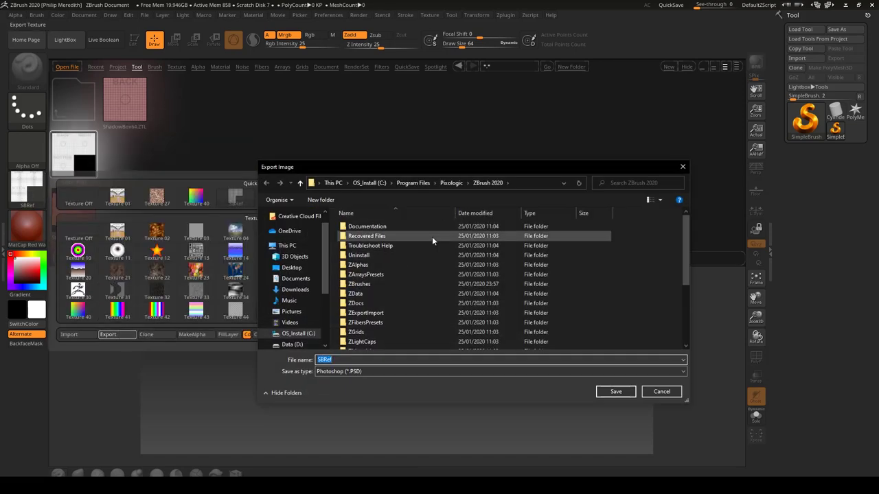
{"action": "left_click", "coordinate": [292, 344]}
{"action": "double_click", "coordinate": [367, 254]}
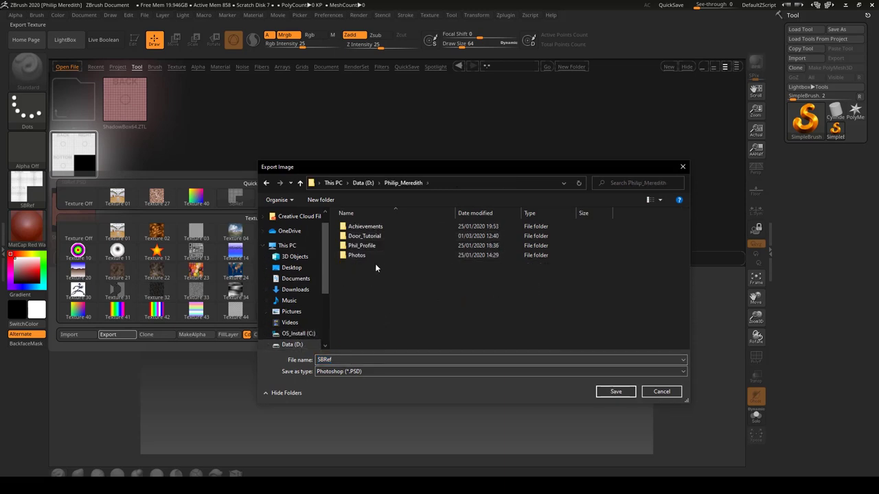
{"action": "right_click", "coordinate": [374, 264]}
{"action": "left_click", "coordinate": [362, 236]}
{"action": "double_click", "coordinate": [363, 235]}
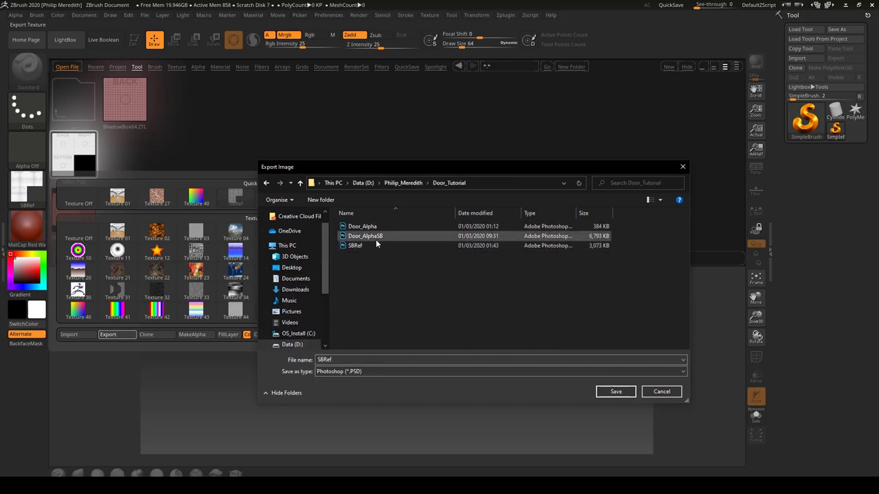
{"action": "key", "text": "alt+Left"}
Step: Create a new folder named Door inside the personal folder on the Data (D:) drive
{"action": "right_click", "coordinate": [361, 275]}
{"action": "mouse_move", "coordinate": [323, 370]}
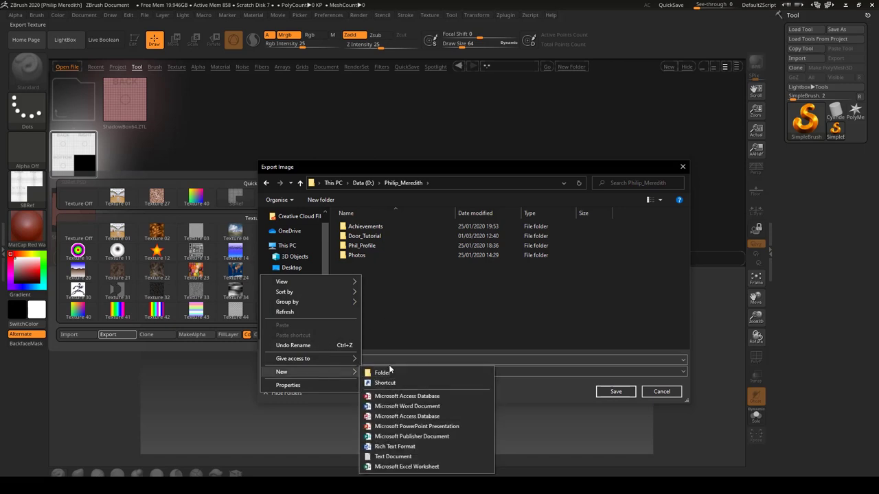
{"action": "left_click", "coordinate": [388, 372]}
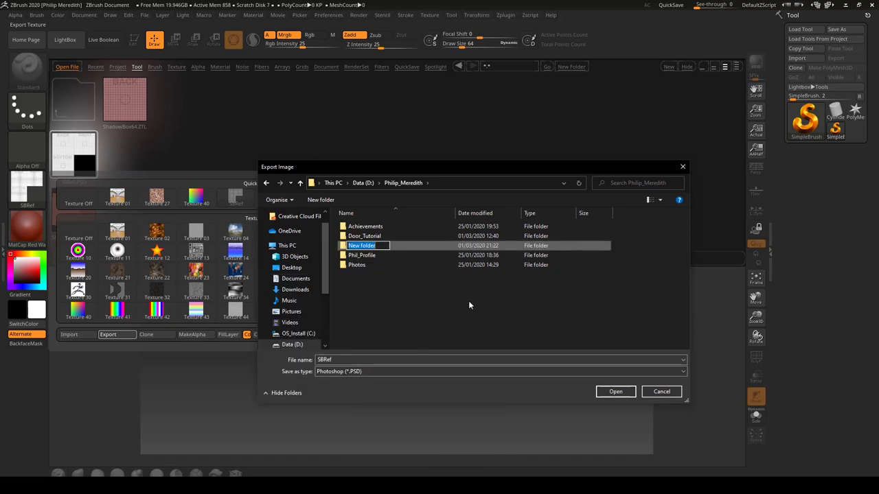
{"action": "type", "text": "Door"}
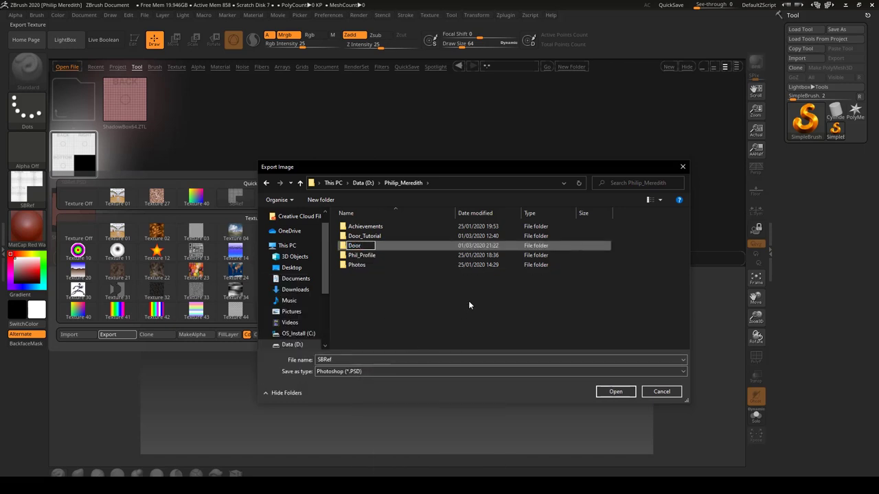
{"action": "key", "text": "Return"}
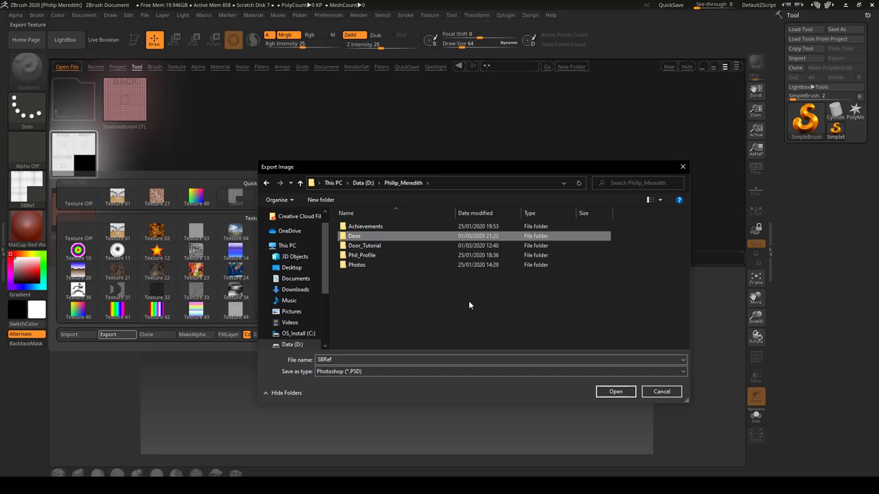
Step: Save the texture as the Photoshop file SBRef in the Door folder, and minimise ZBrush
{"action": "double_click", "coordinate": [377, 236]}
{"action": "left_click", "coordinate": [338, 360]}
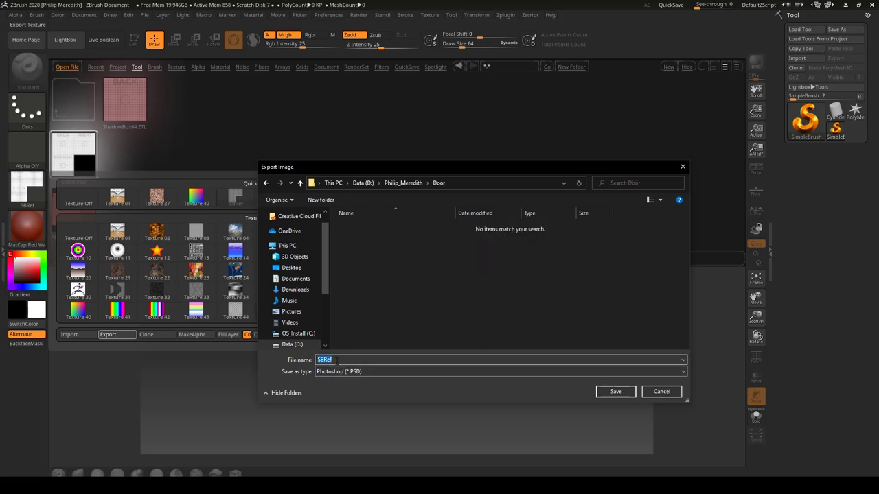
{"action": "left_click", "coordinate": [337, 360]}
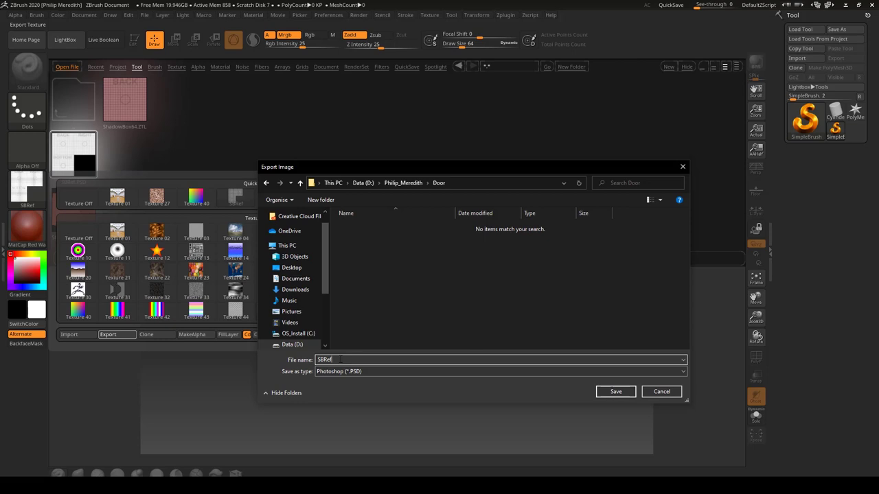
{"action": "key", "text": "Return"}
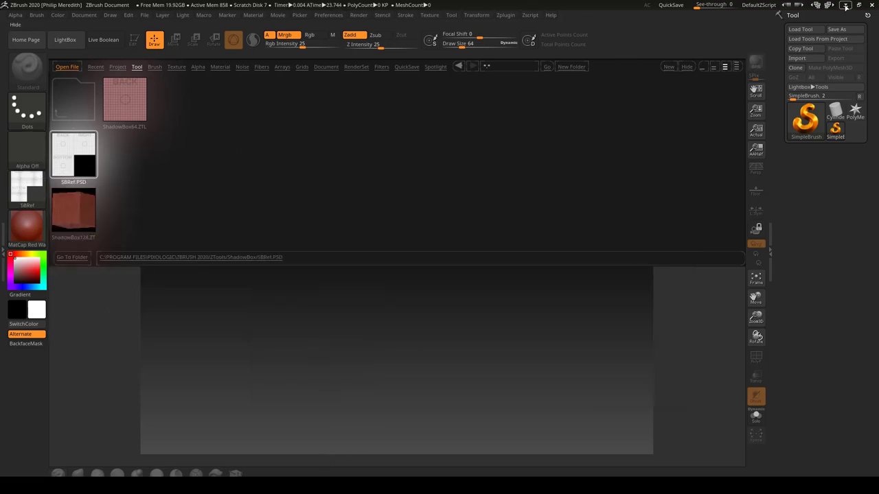
{"action": "left_click", "coordinate": [845, 6]}
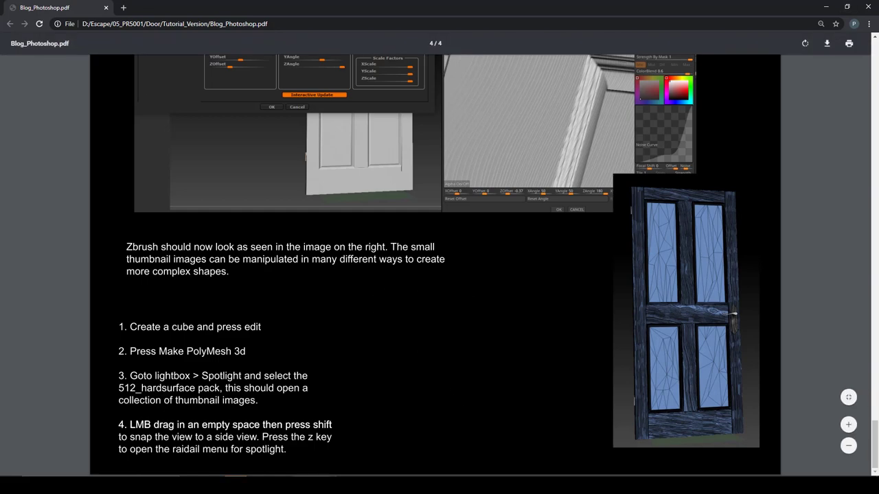
Step: Switch to Photoshop and open SBRef from the Door folder inside the personal folder on the Data (D:) drive
{"action": "left_click", "coordinate": [303, 486]}
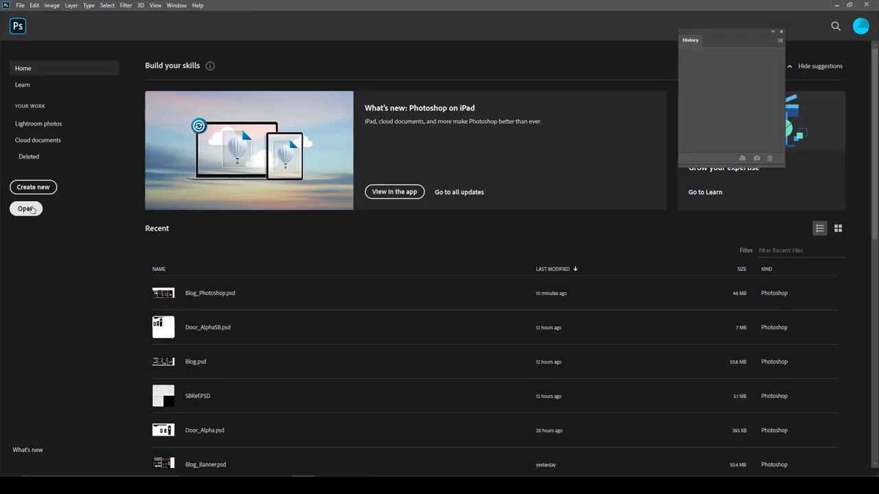
{"action": "left_click", "coordinate": [26, 209]}
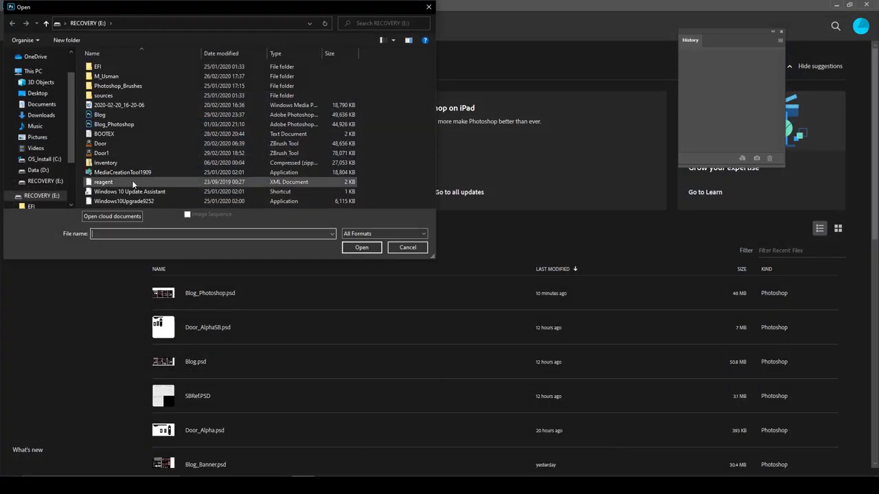
{"action": "left_click", "coordinate": [59, 171]}
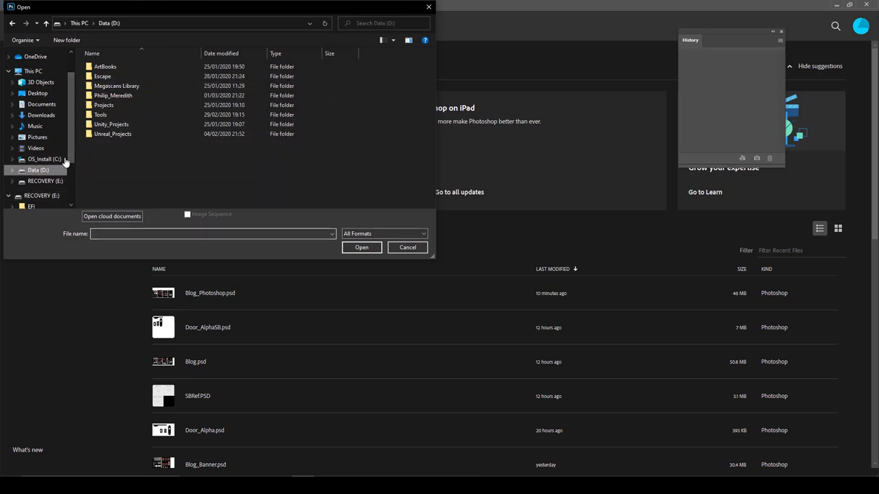
{"action": "double_click", "coordinate": [116, 97]}
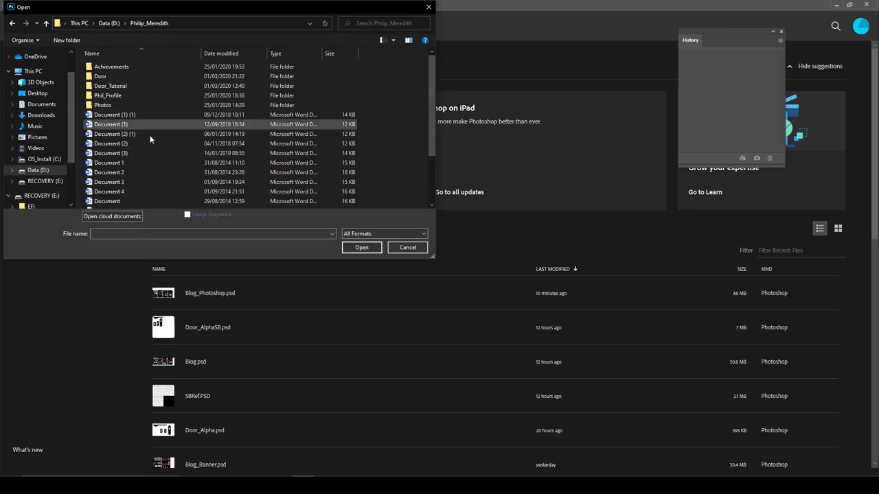
{"action": "double_click", "coordinate": [135, 77]}
{"action": "left_click", "coordinate": [103, 67]}
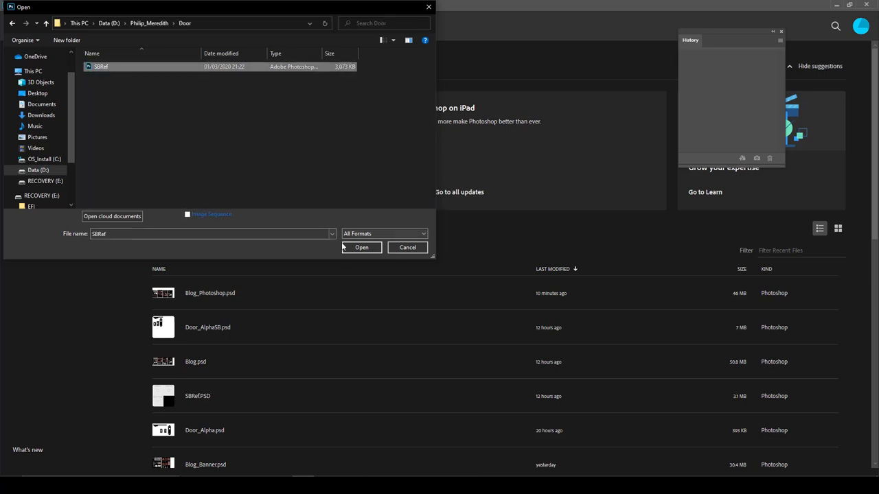
{"action": "left_click", "coordinate": [361, 247]}
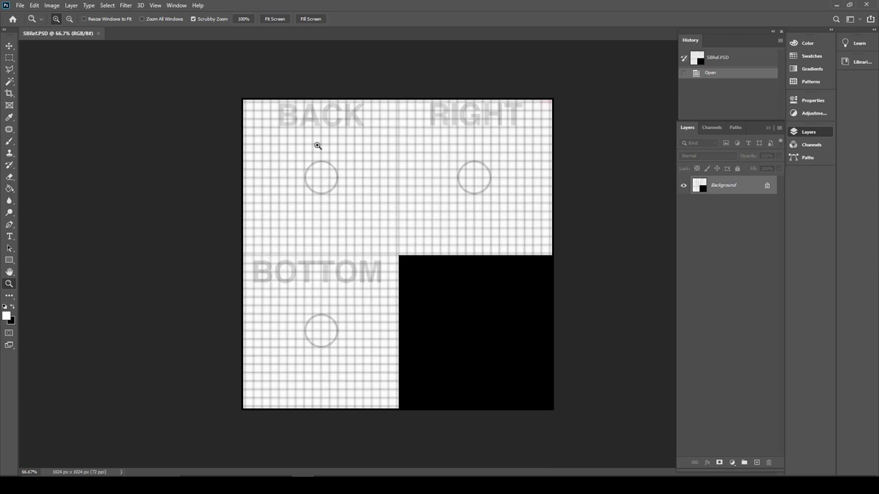
Step: Resize the SBRef image to 2048 × 2048 pixels
{"action": "left_click", "coordinate": [53, 6]}
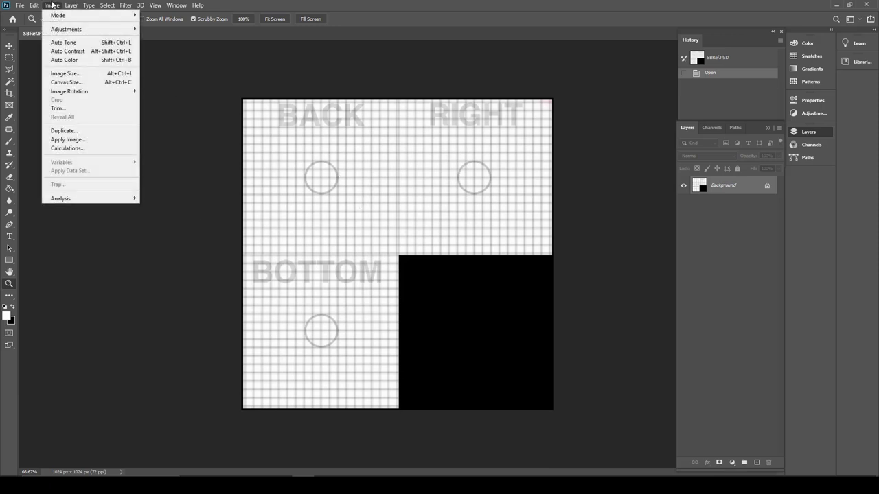
{"action": "left_click", "coordinate": [75, 74]}
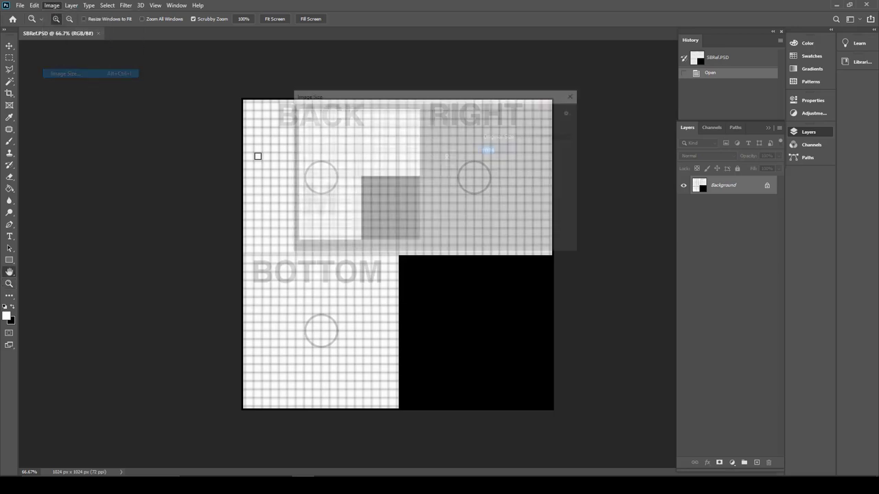
{"action": "type", "text": "2048"}
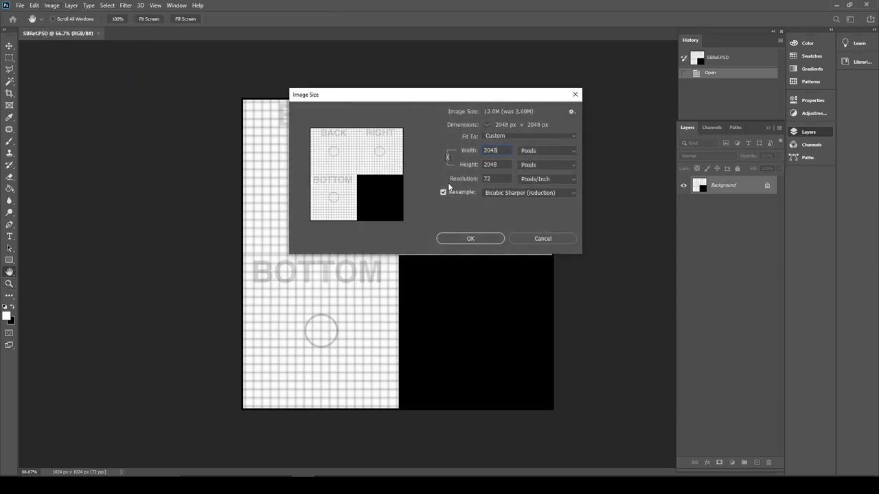
{"action": "key", "text": "Tab"}
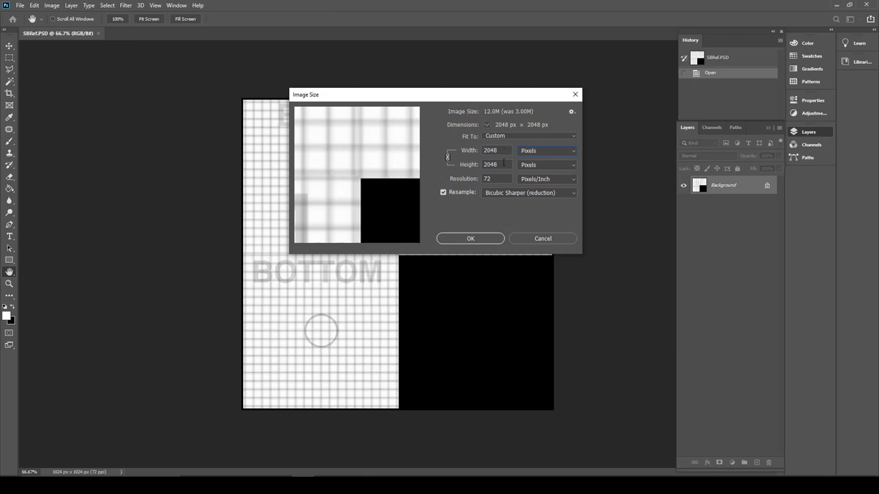
{"action": "left_click", "coordinate": [487, 239]}
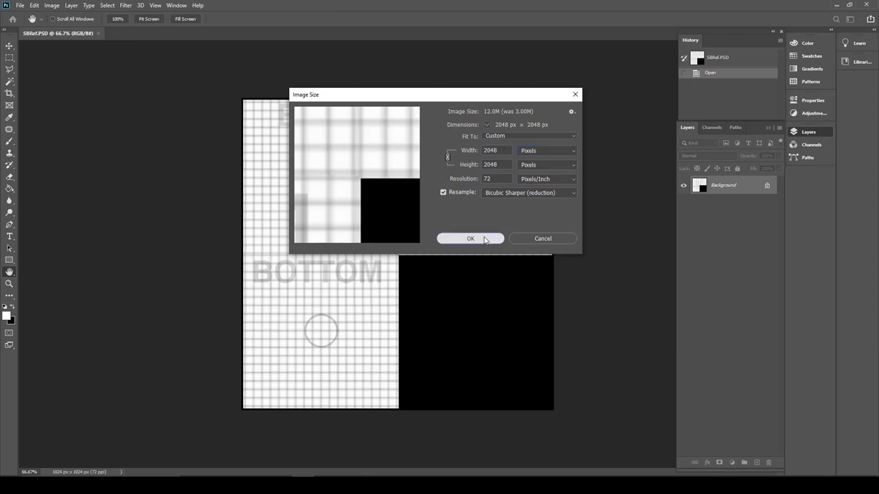
Step: Add a new empty layer above the Background layer for drawing the shapes
{"action": "left_click", "coordinate": [8, 284]}
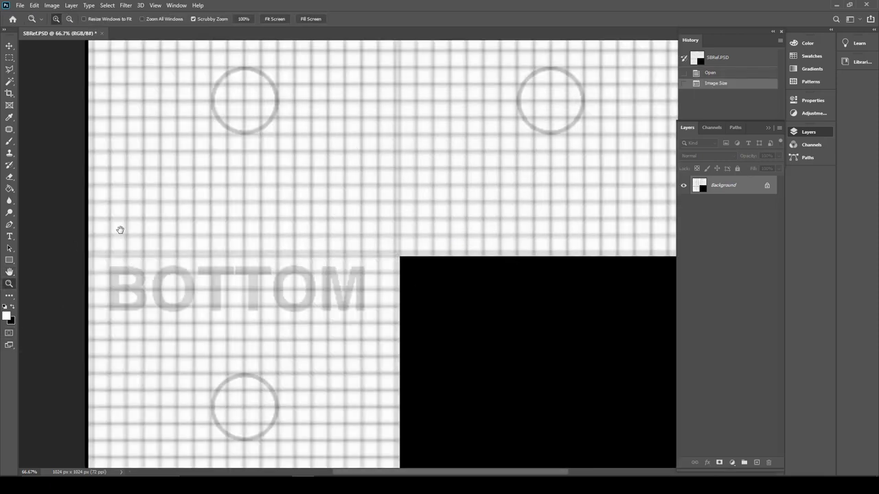
{"action": "left_click_drag", "start_coordinate": [117, 229], "coordinate": [190, 398]}
{"action": "left_click_drag", "start_coordinate": [386, 261], "coordinate": [390, 256]}
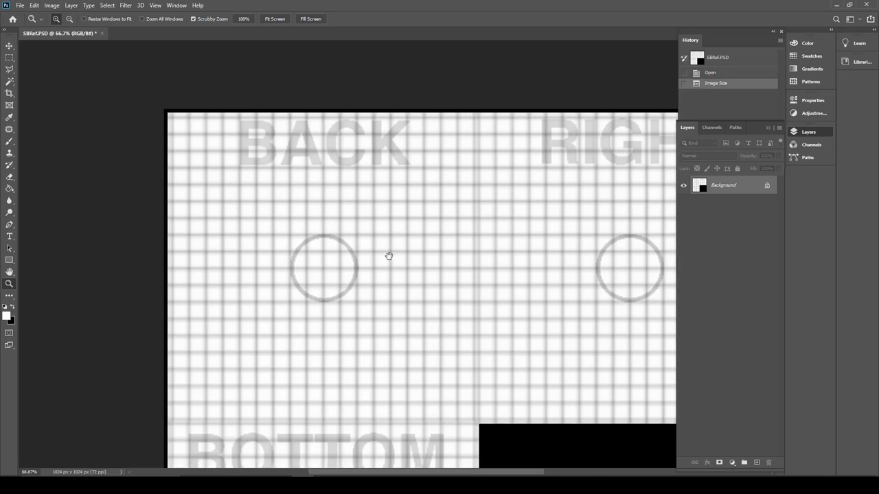
{"action": "left_click", "coordinate": [9, 59]}
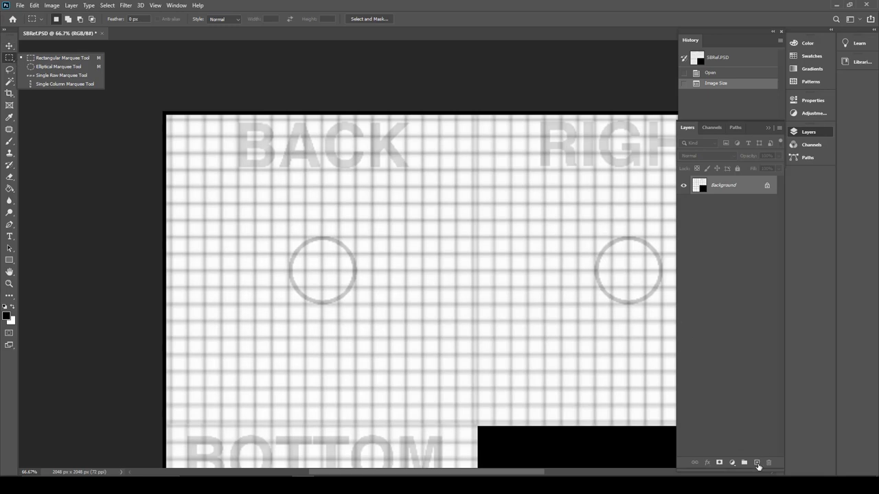
{"action": "left_click", "coordinate": [756, 464]}
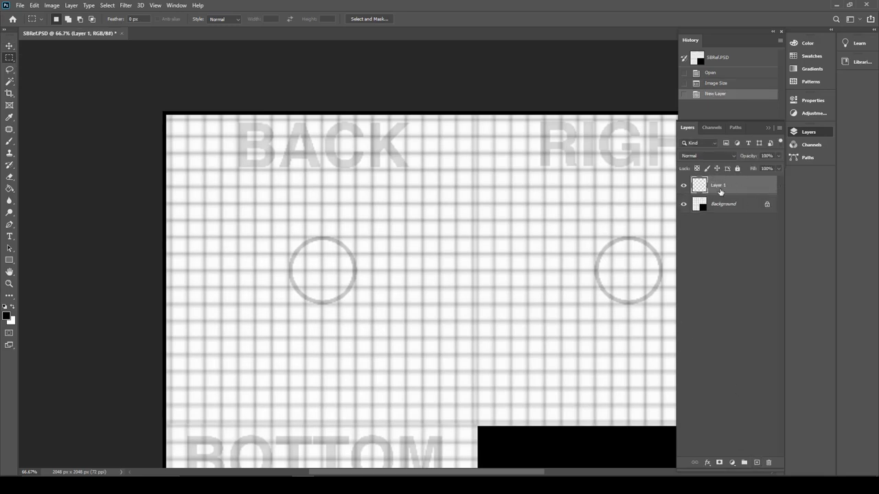
Step: With the Elliptical Marquee tool, draw a large circular selection that extends beyond the canvas and covers the upper part of the BACK quadrant
{"action": "left_click", "coordinate": [10, 59]}
{"action": "left_click", "coordinate": [45, 66]}
{"action": "left_click_drag", "start_coordinate": [177, 117], "coordinate": [710, 429], "text": "shift"}
{"action": "left_click_drag", "start_coordinate": [641, 267], "coordinate": [67, 143]}
{"action": "left_click_drag", "start_coordinate": [165, 249], "coordinate": [788, 217]}
{"action": "left_click", "coordinate": [10, 284]}
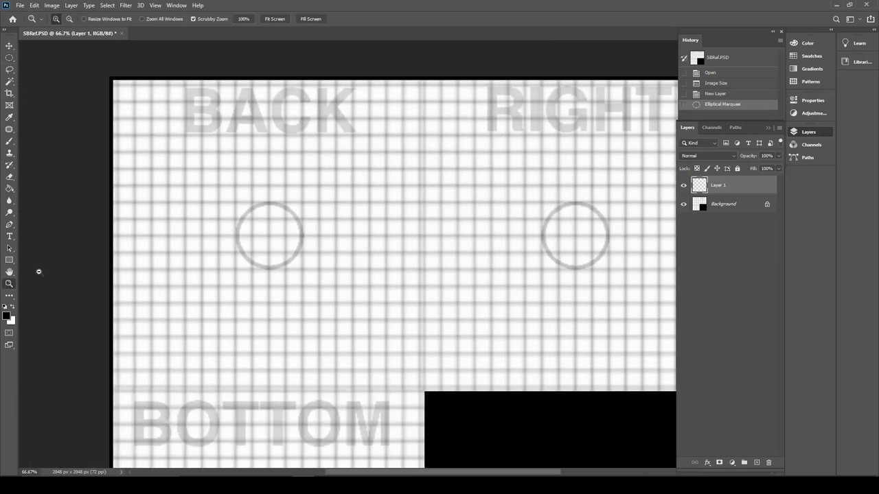
{"action": "left_click", "coordinate": [313, 244], "text": "alt"}
{"action": "left_click", "coordinate": [316, 243], "text": "alt"}
{"action": "left_click_drag", "start_coordinate": [361, 300], "coordinate": [300, 262]}
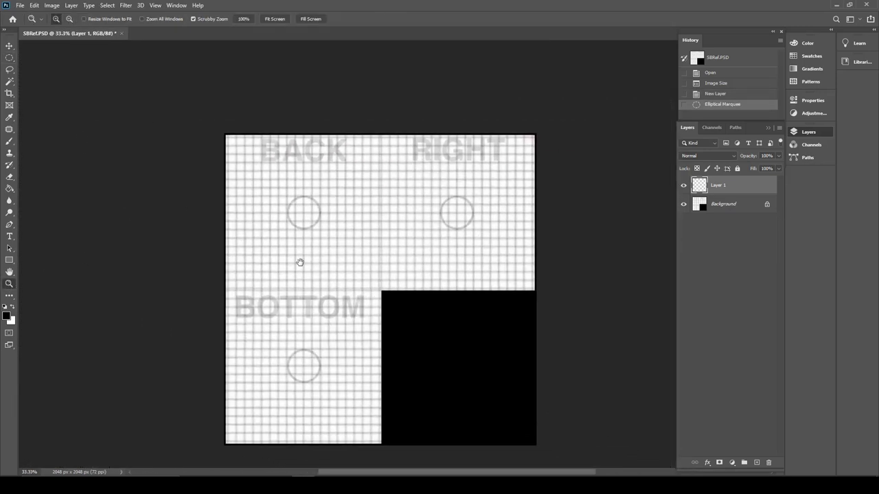
{"action": "left_click", "coordinate": [9, 58]}
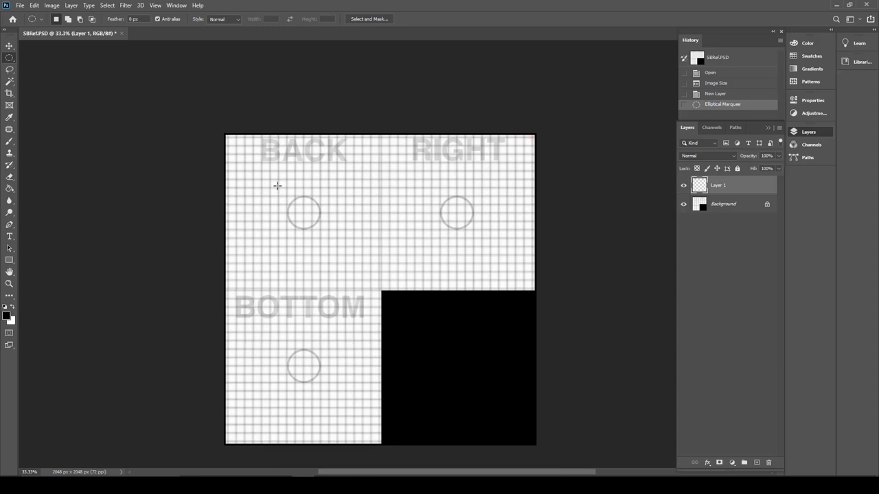
{"action": "left_click_drag", "start_coordinate": [277, 185], "coordinate": [598, 196]}
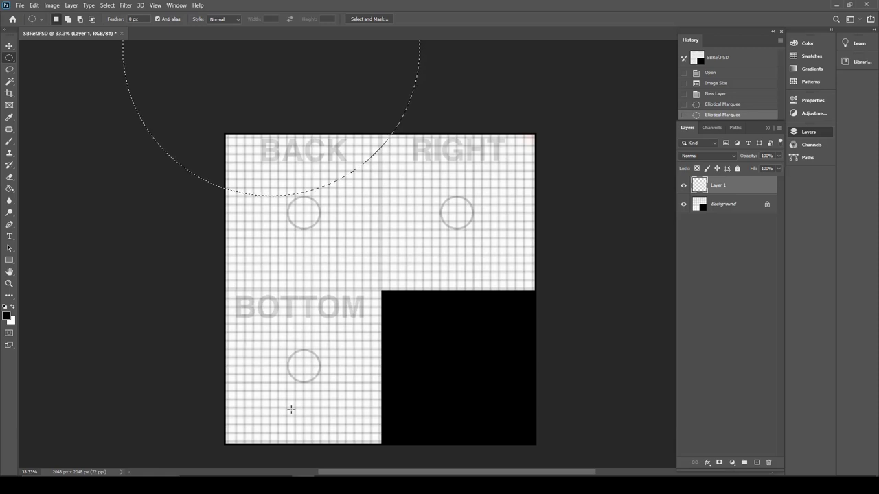
Step: Fill the circular selection with white, swap the foreground and background colours, and refill it with black
{"action": "key", "text": "ctrl+BackSpace"}
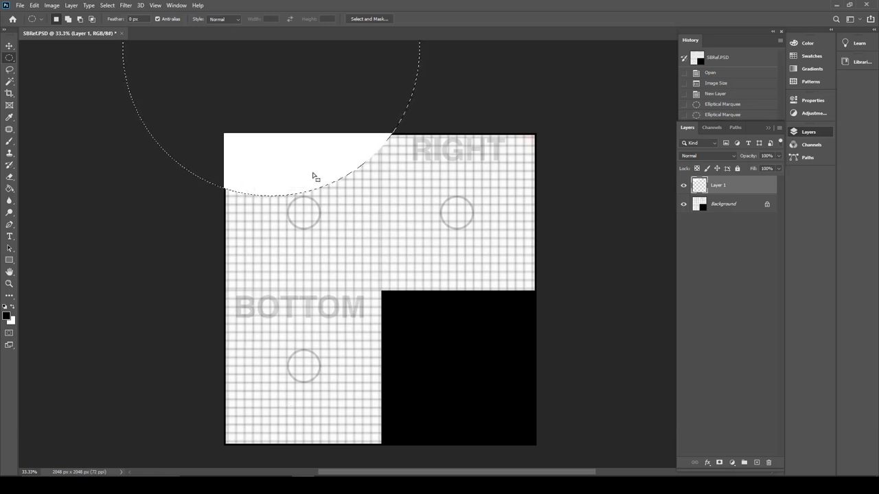
{"action": "left_click", "coordinate": [13, 309]}
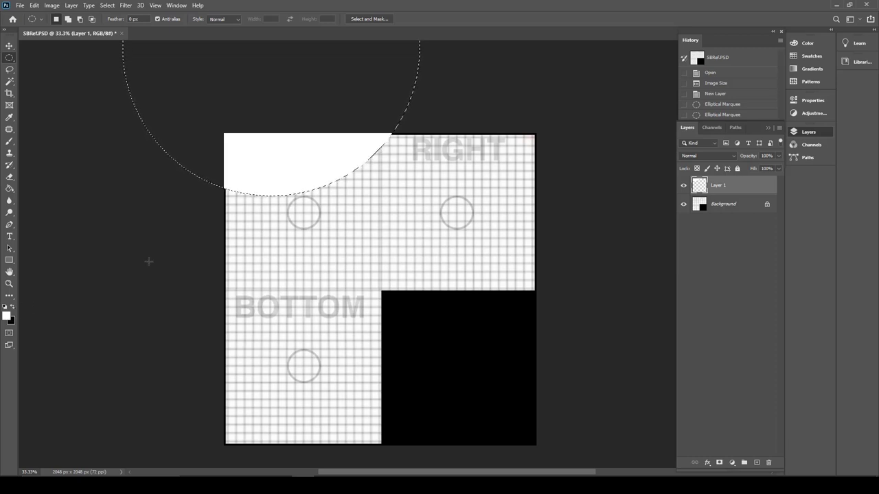
{"action": "key", "text": "ctrl+BackSpace"}
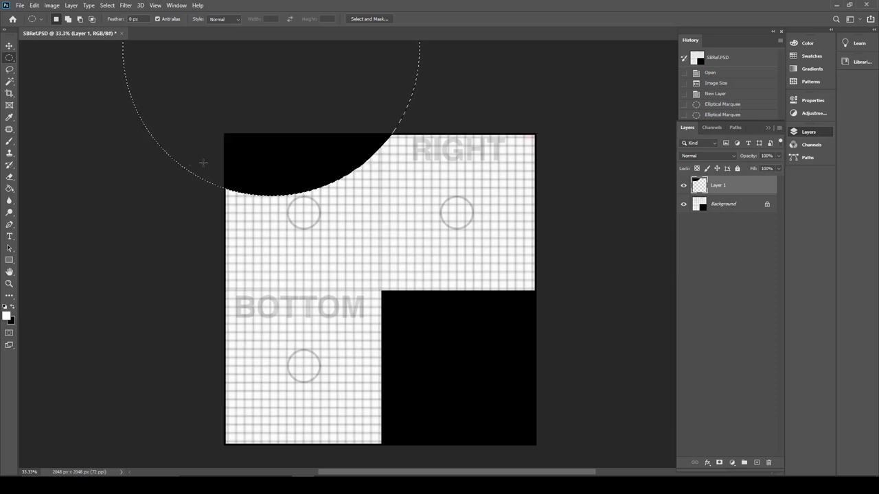
Step: Clear the circular selection and, on another new layer, draw a nearly square selection touching the black shape's curved edge in the BACK quadrant
{"action": "right_click", "coordinate": [9, 58]}
{"action": "left_click", "coordinate": [39, 58]}
{"action": "left_click", "coordinate": [9, 284]}
{"action": "left_click", "coordinate": [267, 206]}
{"action": "left_click", "coordinate": [302, 172]}
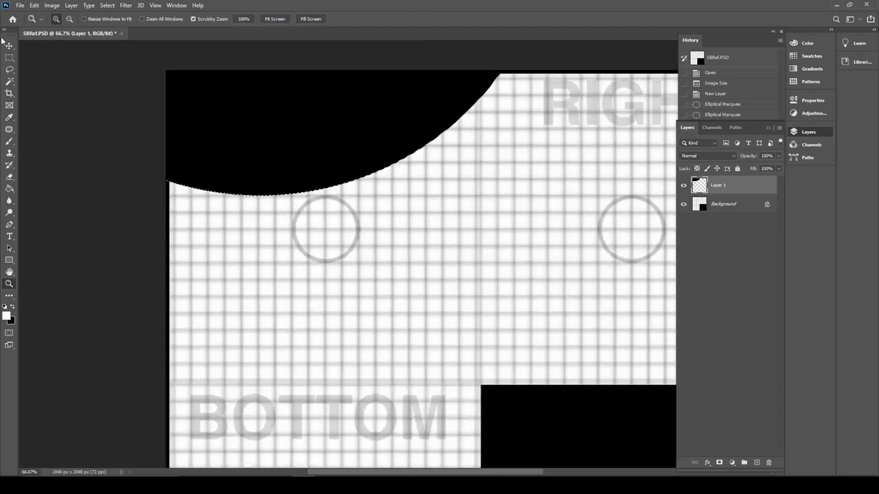
{"action": "key", "text": "m"}
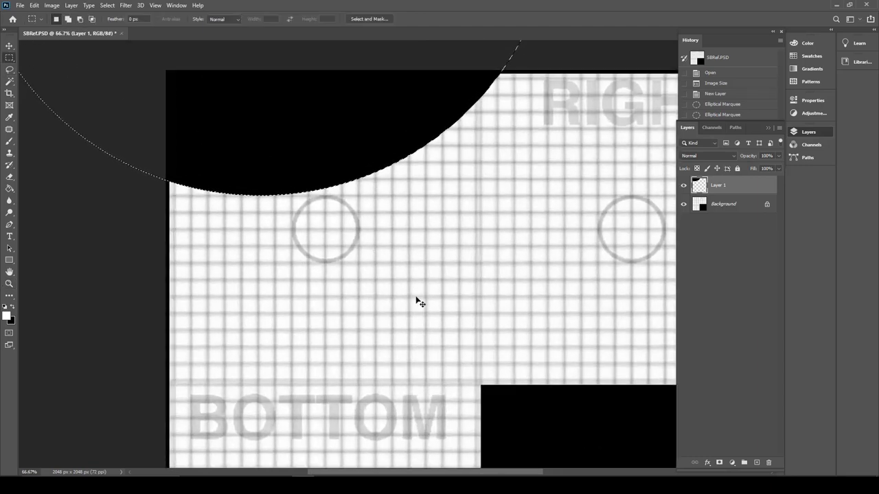
{"action": "key", "text": "ctrl+d"}
{"action": "left_click", "coordinate": [757, 464]}
{"action": "left_click_drag", "start_coordinate": [363, 207], "coordinate": [442, 164]}
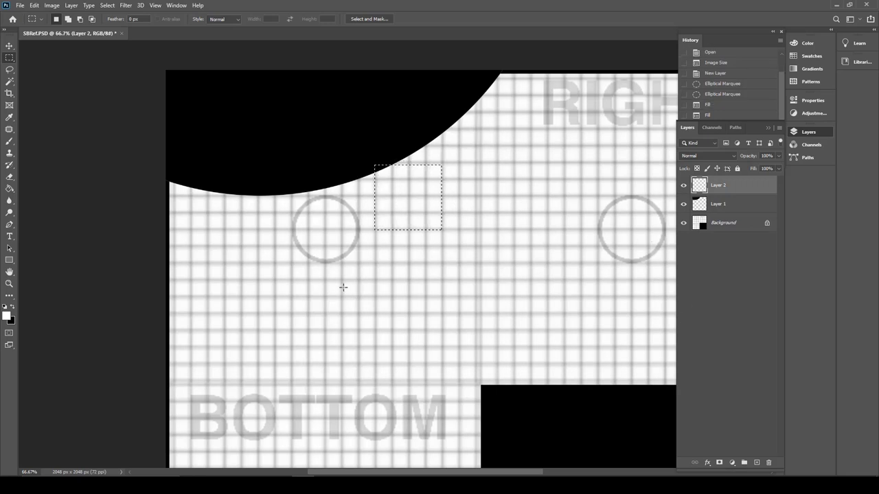
Step: Fill the square selection with white, deselect it, and duplicate the white square twice over the lower-left edge of the black shape
{"action": "left_click", "coordinate": [13, 306]}
{"action": "key", "text": "ctrl+BackSpace"}
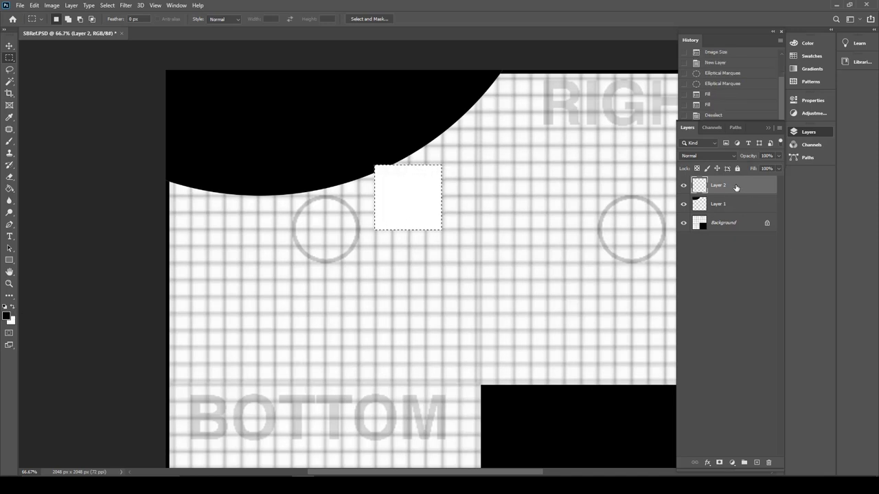
{"action": "left_click", "coordinate": [410, 172]}
{"action": "left_click", "coordinate": [9, 45]}
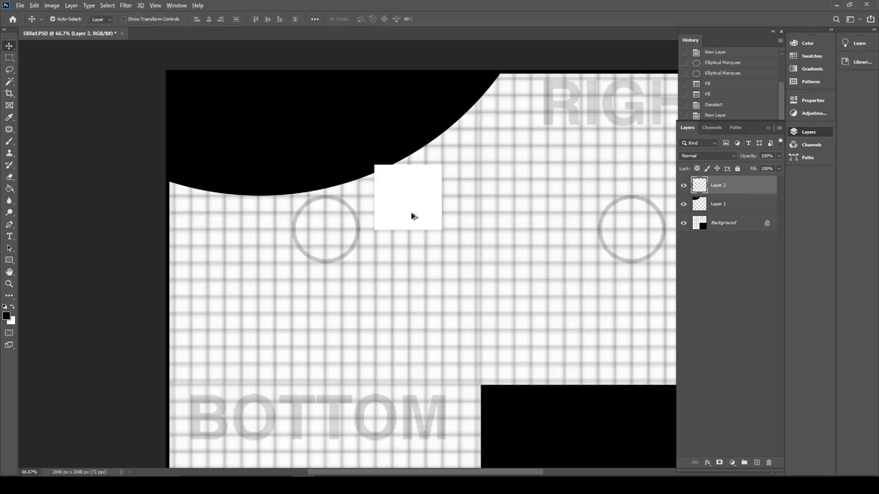
{"action": "left_click_drag", "start_coordinate": [412, 217], "coordinate": [216, 211], "text": "alt"}
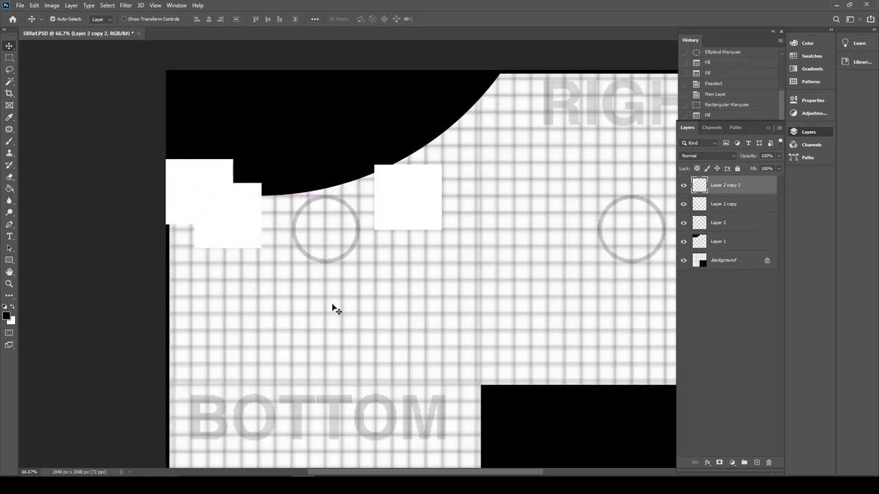
Step: On a new layer, draw a small circular selection over the overlapping corners of the two duplicated squares, fill it with white and deselect
{"action": "left_click_drag", "start_coordinate": [9, 59], "coordinate": [35, 68]}
{"action": "left_click_drag", "start_coordinate": [207, 209], "coordinate": [254, 221], "text": "shift"}
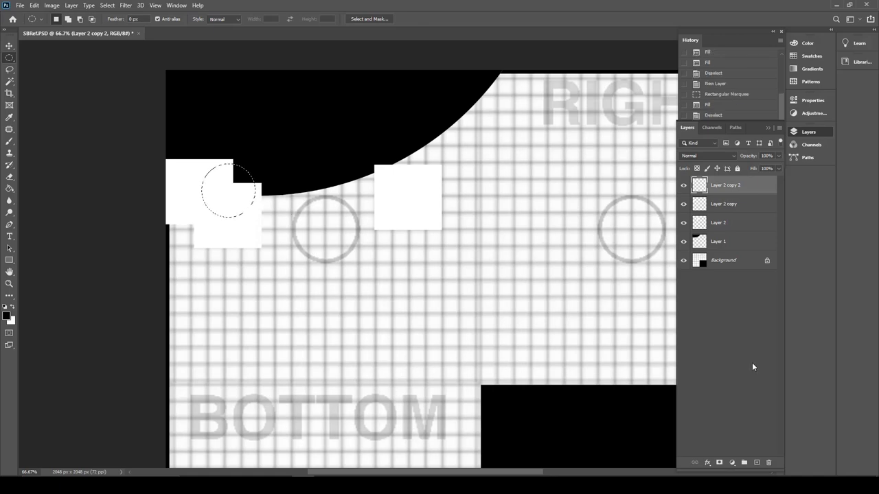
{"action": "left_click", "coordinate": [756, 462]}
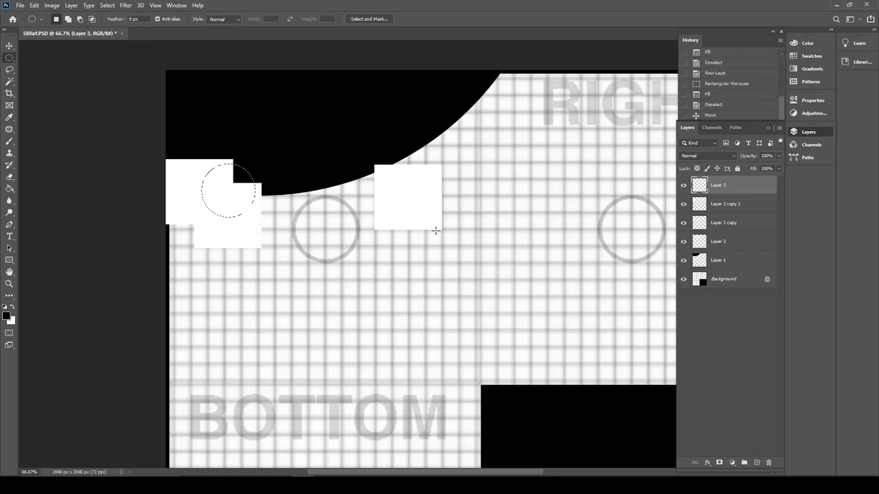
{"action": "key", "text": "ctrl+BackSpace"}
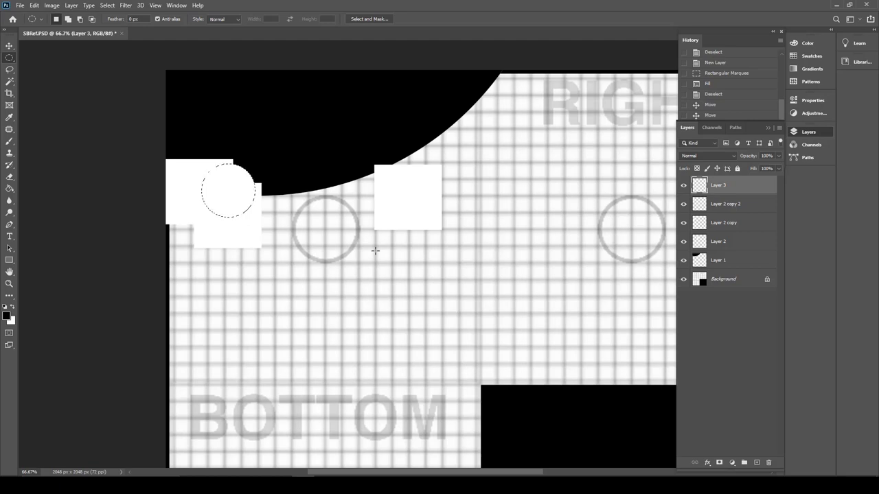
{"action": "key", "text": "v"}
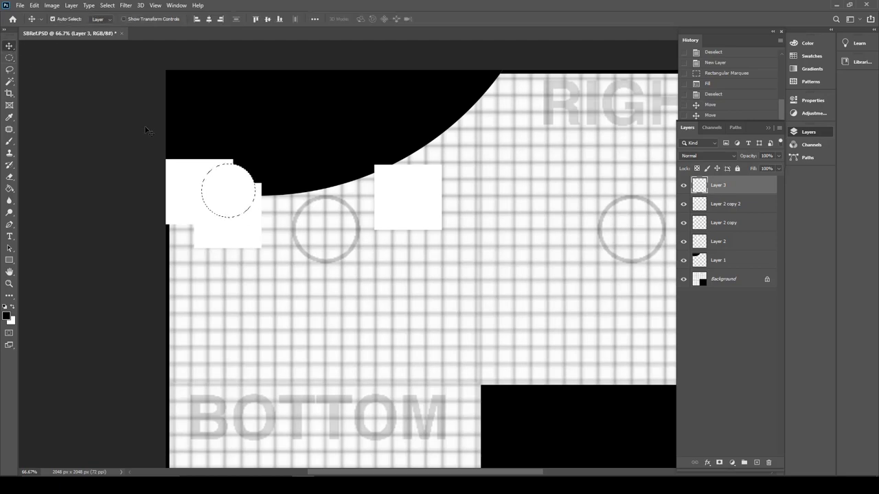
{"action": "key", "text": "ctrl+d"}
Step: Shift the upper duplicated white square and the small white circle slightly up and to the left over the black shape
{"action": "left_click", "coordinate": [175, 195]}
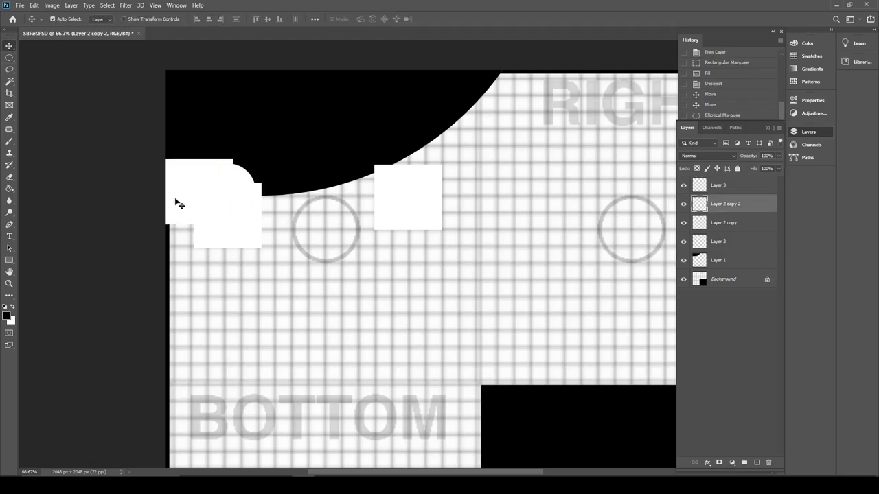
{"action": "left_click_drag", "start_coordinate": [175, 203], "coordinate": [170, 194]}
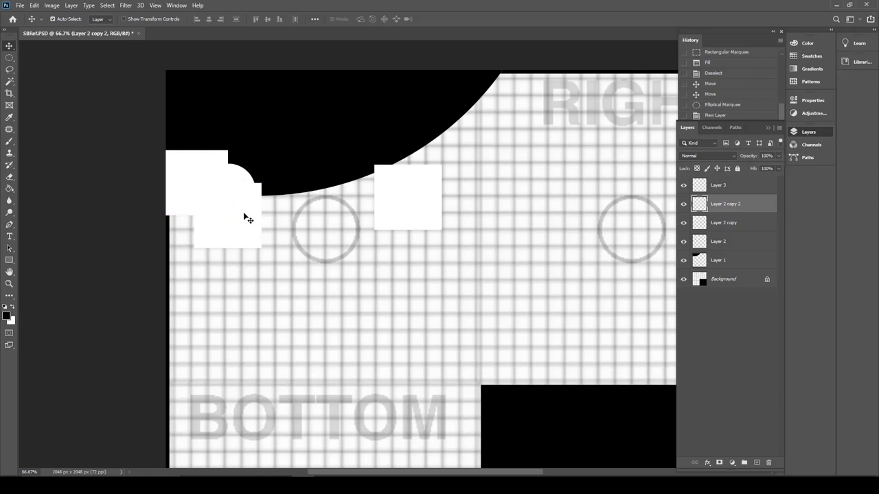
{"action": "left_click_drag", "start_coordinate": [234, 171], "coordinate": [183, 159]}
{"action": "left_click", "coordinate": [247, 207]}
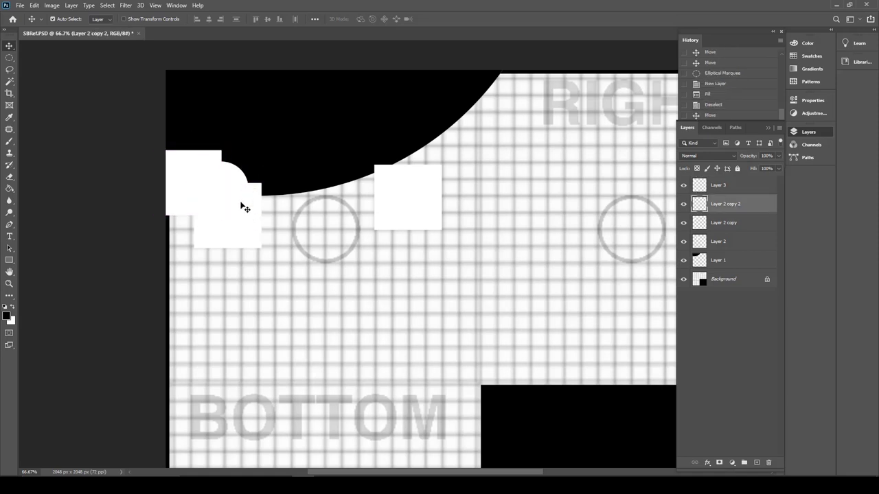
Step: Reposition the upper white square slightly upward, duplicate it over the black shape's upper part, and stretch the copy to 565.38% width as a horizontal bar
{"action": "left_click_drag", "start_coordinate": [251, 213], "coordinate": [246, 216]}
{"action": "left_click_drag", "start_coordinate": [233, 177], "coordinate": [181, 173]}
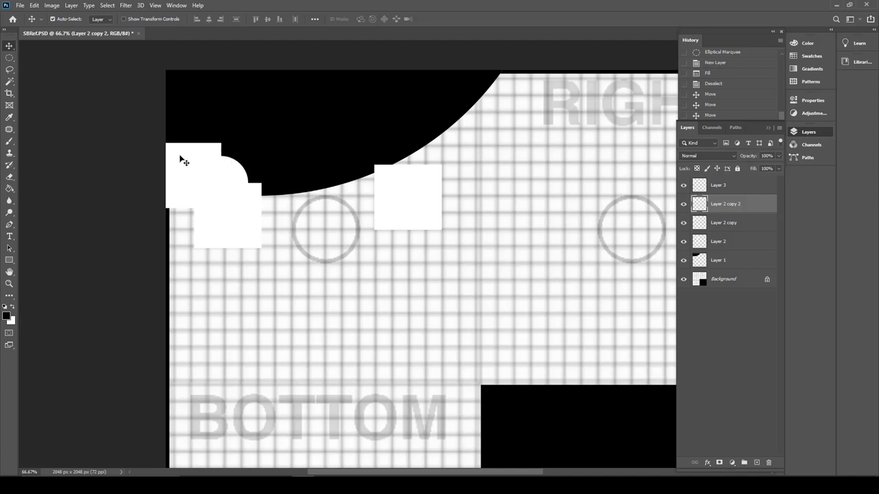
{"action": "left_click_drag", "start_coordinate": [180, 157], "coordinate": [542, 91]}
{"action": "key", "text": "ctrl+t"}
{"action": "left_click_drag", "start_coordinate": [433, 96], "coordinate": [432, 116]}
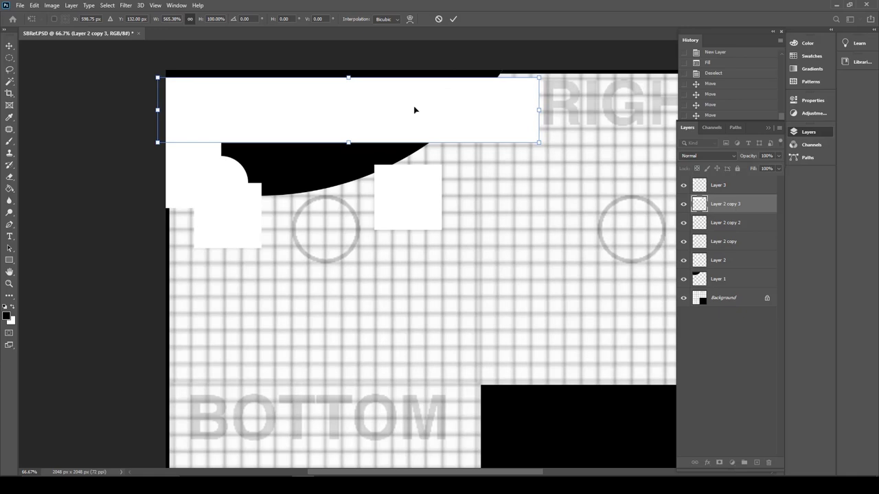
{"action": "key", "text": "Down"}
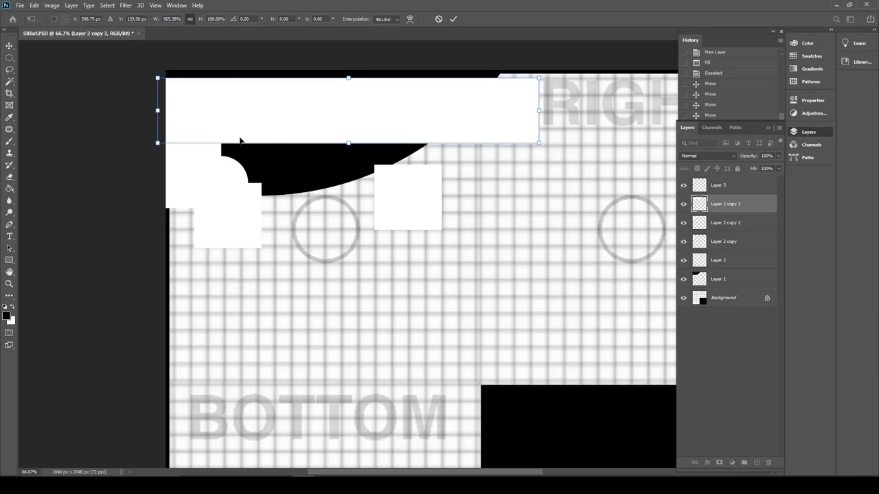
{"action": "key", "text": "Return"}
Step: Duplicate the wide white bar lower down, select the copy's pixels with the Magic Wand, and fill them with black
{"action": "left_click_drag", "start_coordinate": [267, 121], "coordinate": [396, 205], "text": "alt"}
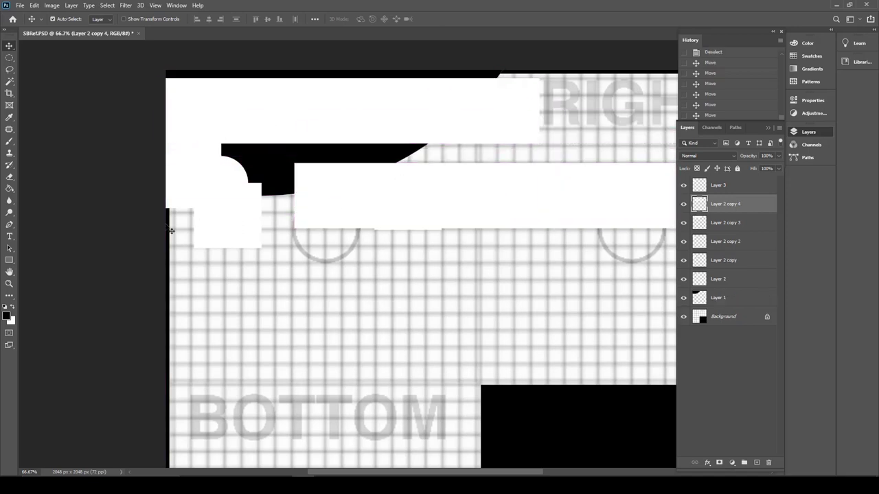
{"action": "left_click", "coordinate": [13, 307]}
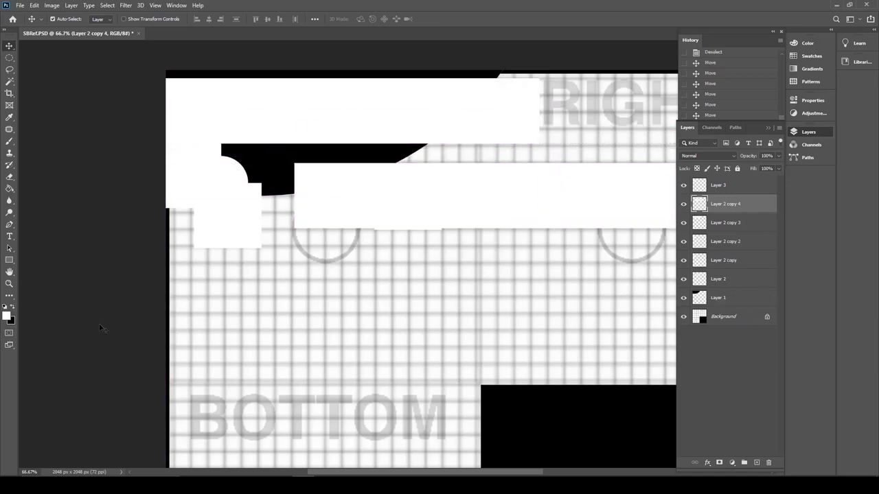
{"action": "left_click", "coordinate": [10, 81]}
{"action": "left_click", "coordinate": [439, 208]}
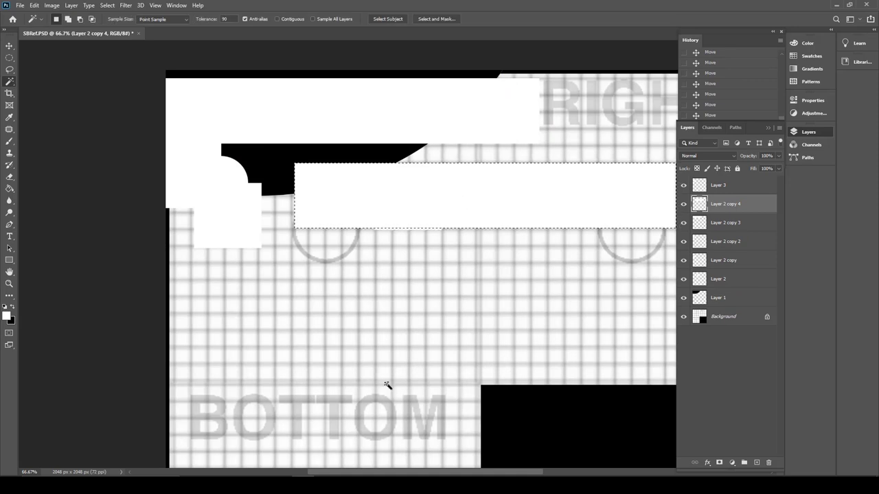
{"action": "key", "text": "ctrl+BackSpace"}
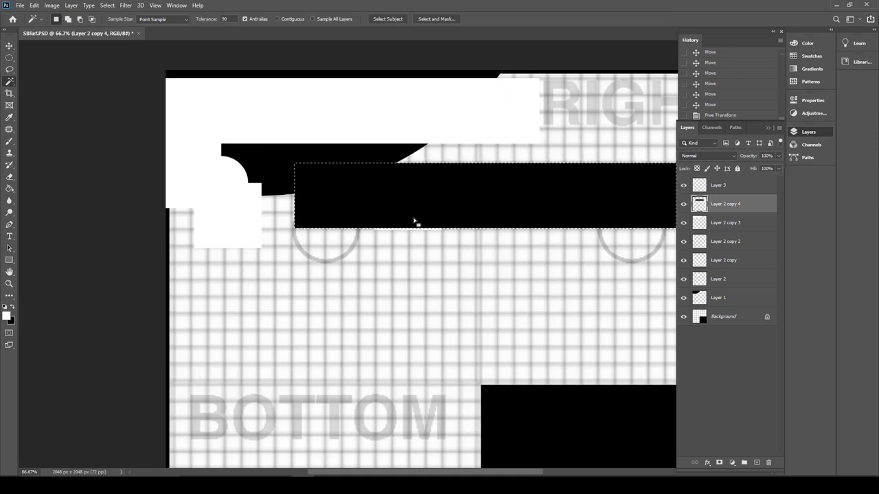
Step: Shrink the black bar and place it directly under the white bar as a thin arm extending the curved black shape
{"action": "key", "text": "ctrl+t"}
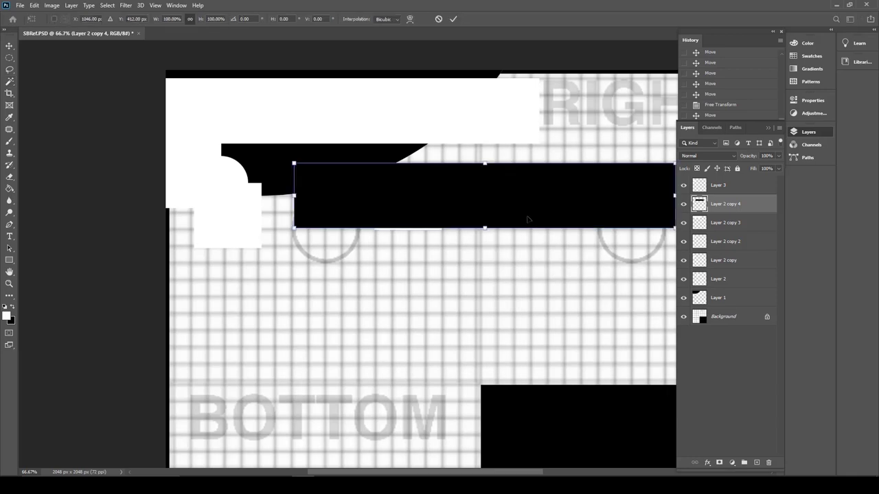
{"action": "left_click_drag", "start_coordinate": [294, 165], "coordinate": [388, 158]}
{"action": "left_click_drag", "start_coordinate": [515, 178], "coordinate": [477, 144]}
{"action": "left_click_drag", "start_coordinate": [565, 152], "coordinate": [543, 168]}
{"action": "key", "text": "w"}
{"action": "left_click", "coordinate": [496, 201]}
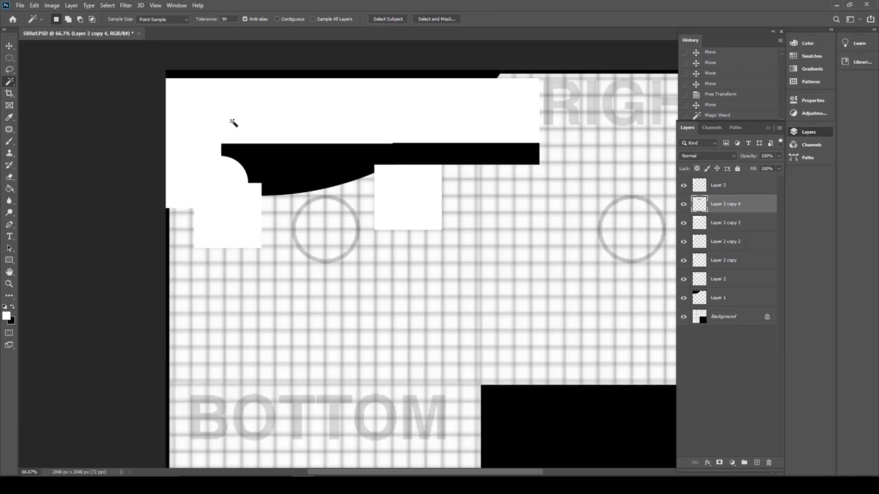
Step: Add a new layer directly above the Background and fill it with white
{"action": "left_click", "coordinate": [723, 319]}
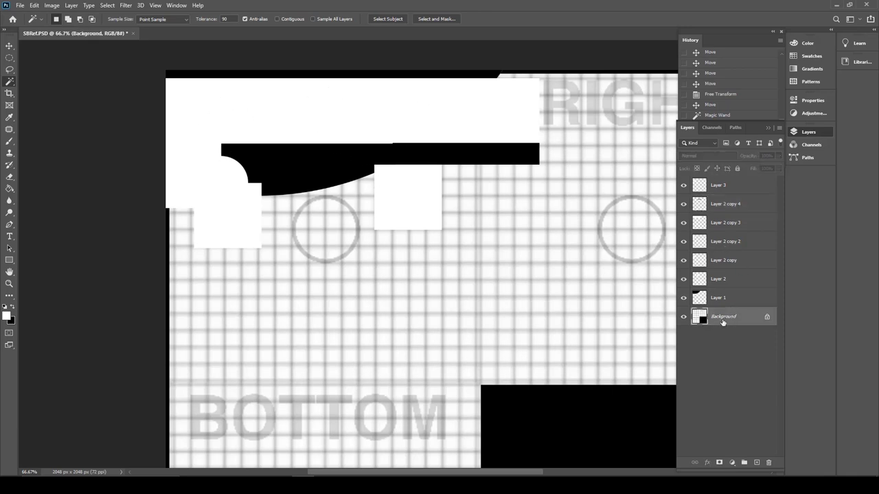
{"action": "left_click", "coordinate": [756, 464]}
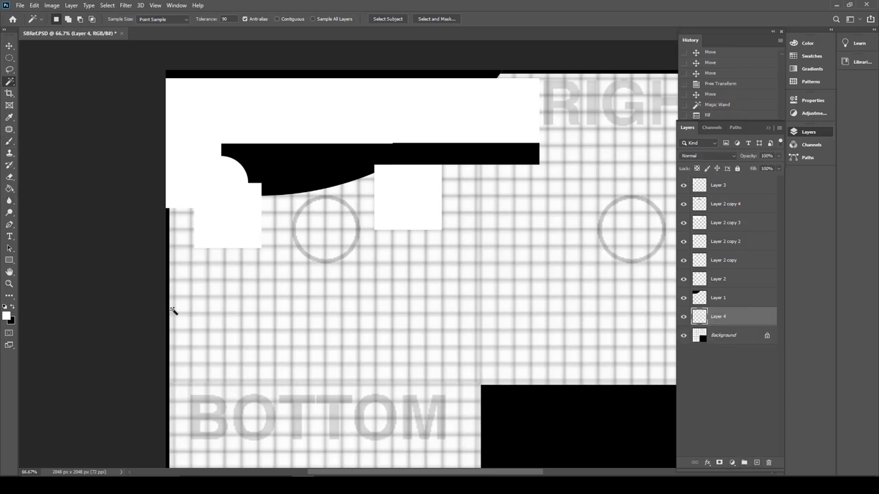
{"action": "key", "text": "ctrl+BackSpace"}
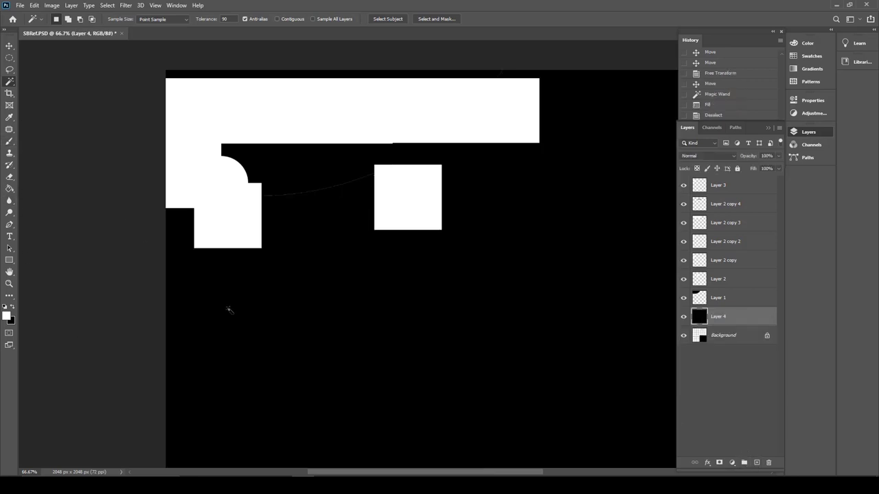
{"action": "key", "text": "ctrl+z"}
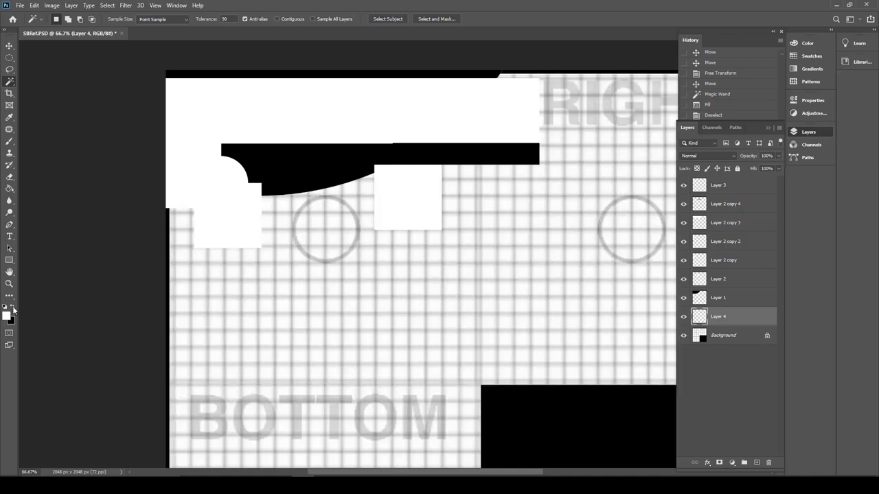
{"action": "key", "text": "ctrl+BackSpace"}
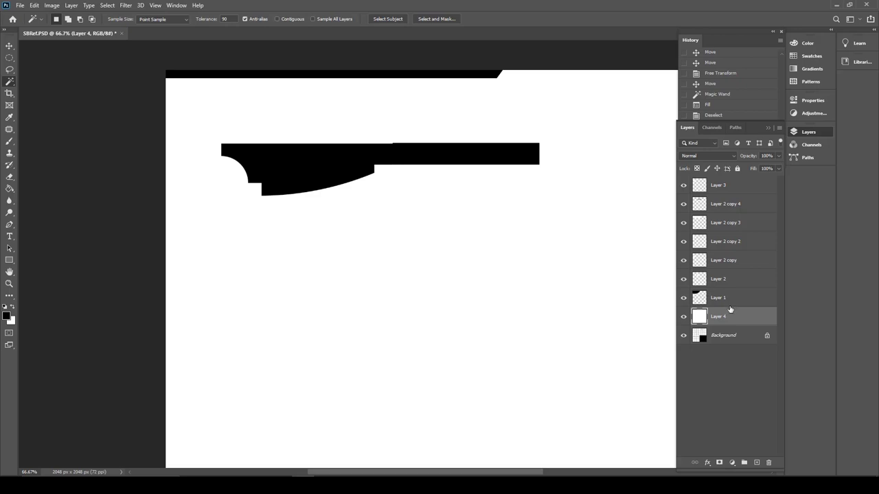
Step: Merge all layers above the Background into a single layer
{"action": "left_click", "coordinate": [718, 186], "text": "shift"}
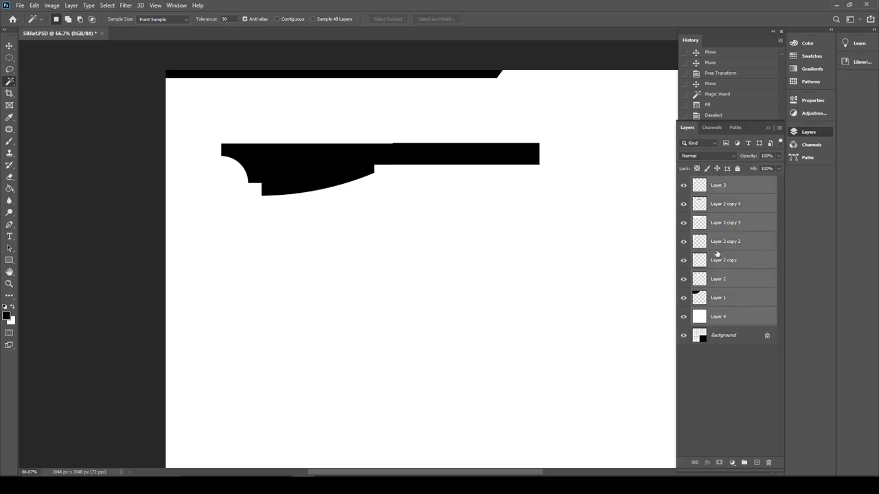
{"action": "left_click", "coordinate": [742, 318]}
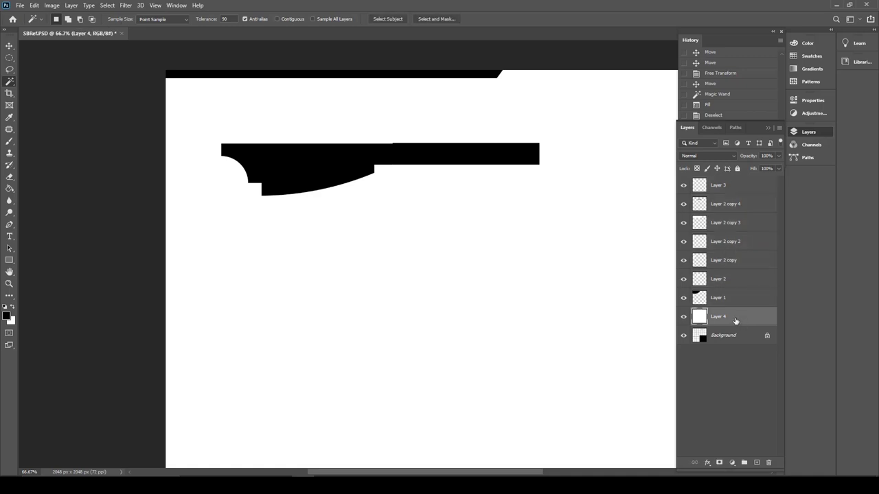
{"action": "left_click", "coordinate": [732, 185], "text": "shift"}
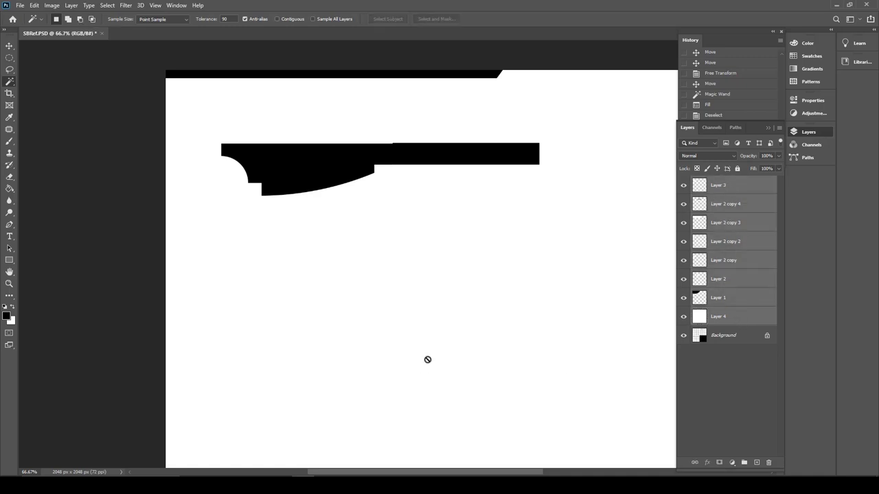
{"action": "key", "text": "ctrl+e"}
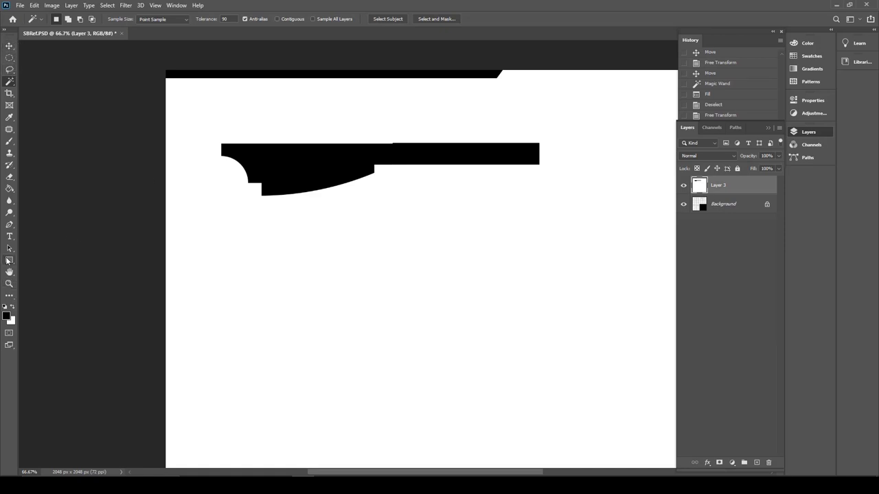
Step: Clear the black strip along the canvas's upper edge and the white band just above the black shape using rectangular selections
{"action": "left_click", "coordinate": [35, 59]}
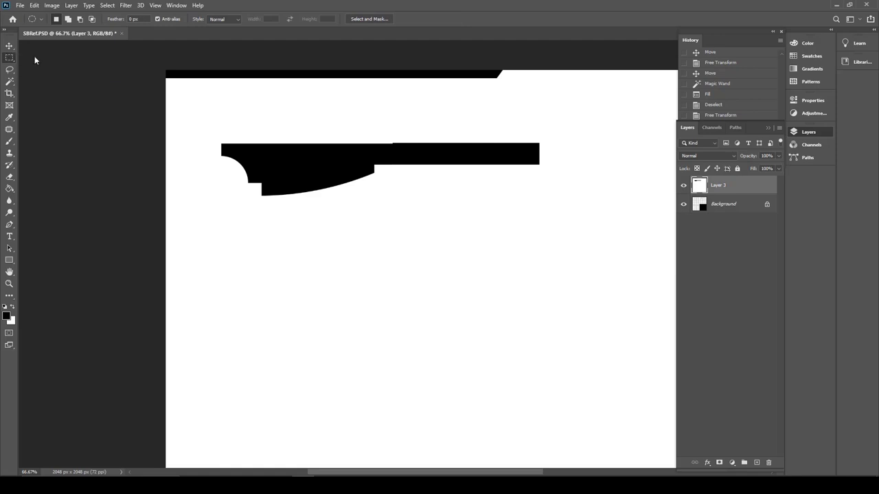
{"action": "left_click_drag", "start_coordinate": [145, 102], "coordinate": [510, 142]}
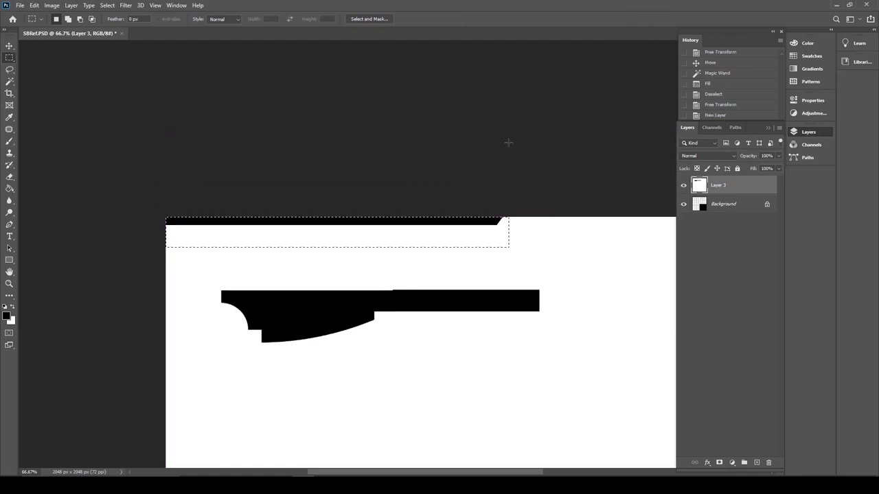
{"action": "left_click_drag", "start_coordinate": [573, 256], "coordinate": [155, 289]}
{"action": "key", "text": "Delete"}
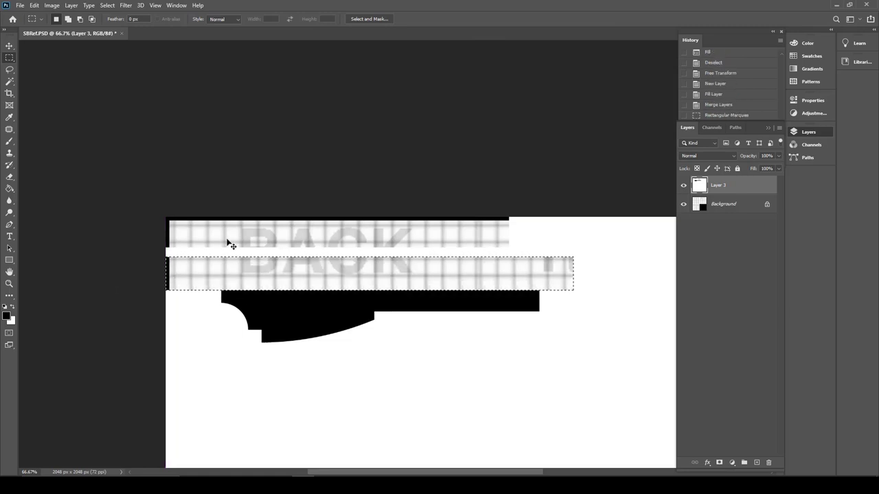
{"action": "key", "text": "Delete"}
Step: Select the merged layer's remaining white areas with the Magic Wand, delete them, and deselect
{"action": "left_click", "coordinate": [9, 81]}
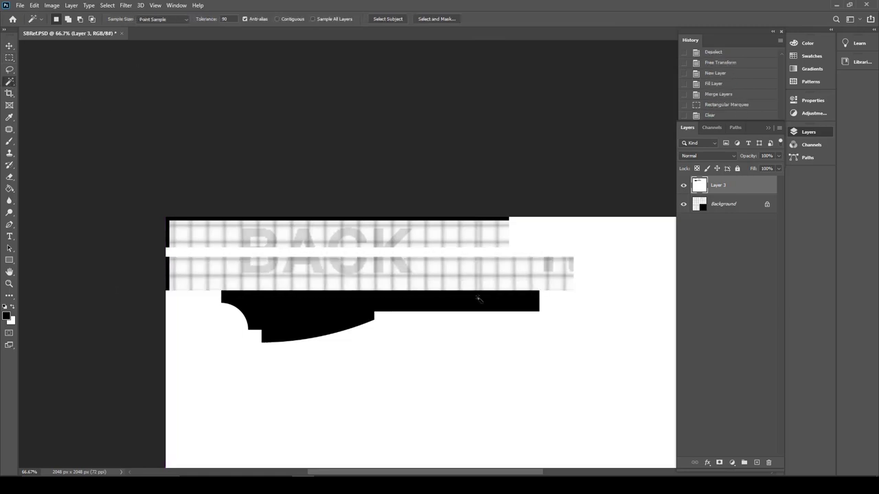
{"action": "left_click", "coordinate": [546, 240]}
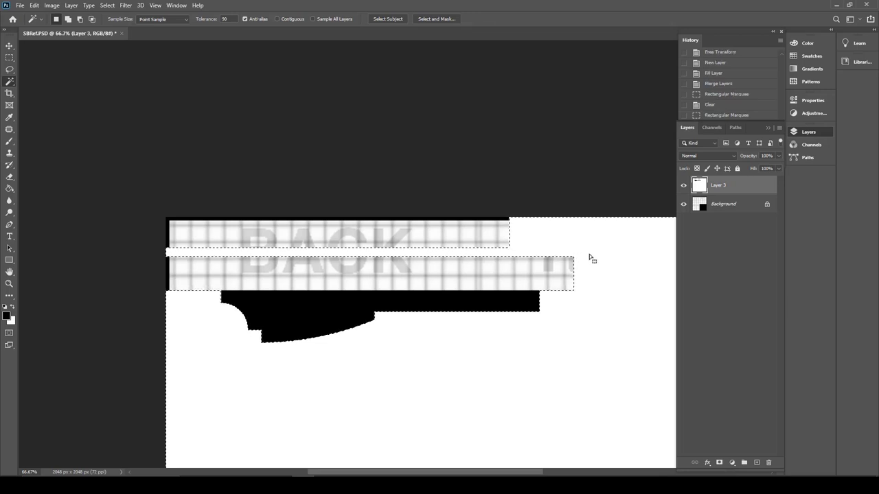
{"action": "key", "text": "Delete"}
{"action": "key", "text": "ctrl+d"}
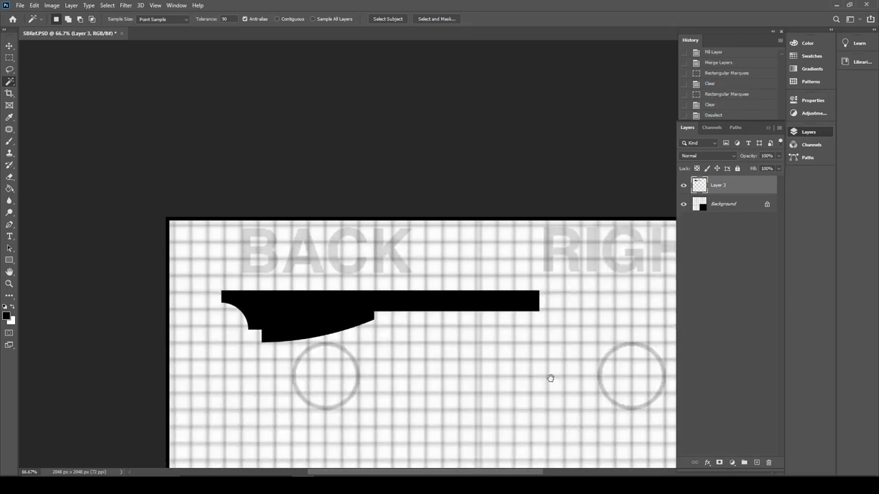
Step: Move the black shape down and to the right, then clear the leftover white sliver beside it with a rectangular selection and deselect
{"action": "left_click_drag", "start_coordinate": [549, 378], "coordinate": [524, 265]}
{"action": "left_click", "coordinate": [9, 45]}
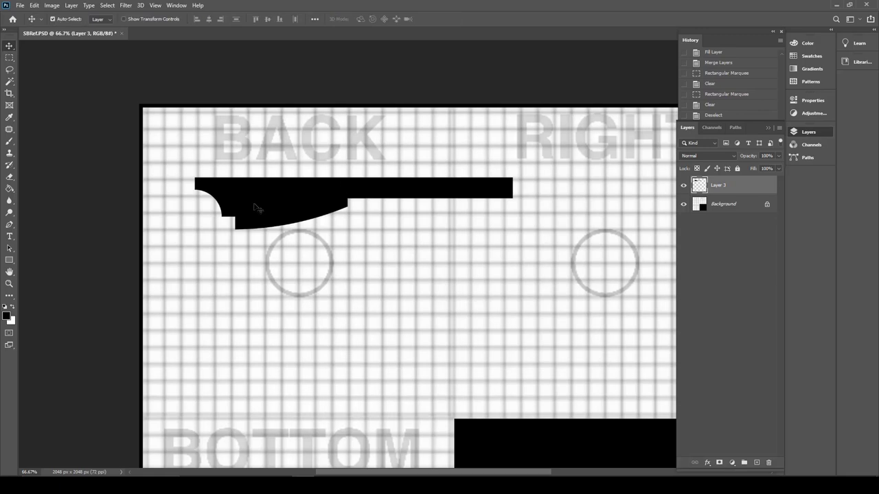
{"action": "left_click_drag", "start_coordinate": [275, 209], "coordinate": [419, 294]}
{"action": "left_click", "coordinate": [9, 57]}
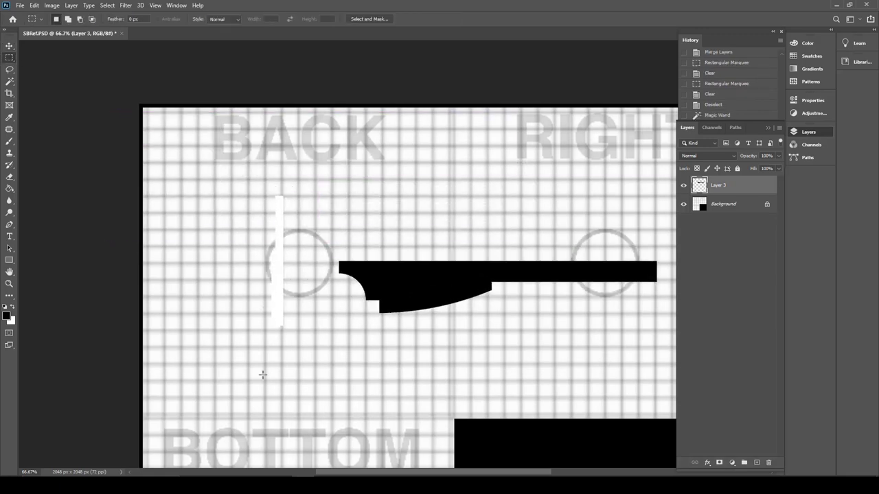
{"action": "left_click_drag", "start_coordinate": [245, 364], "coordinate": [292, 167]}
{"action": "key", "text": "Delete"}
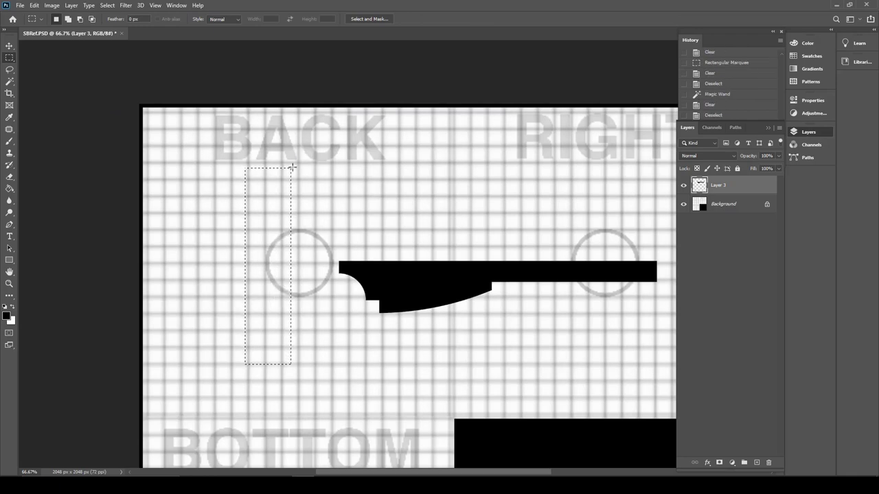
{"action": "key", "text": "ctrl+d"}
Step: Move the black shape to the upper-left corner of the BACK quadrant and scale it to 92.95% width and 89.48% height
{"action": "key", "text": "ctrl+f"}
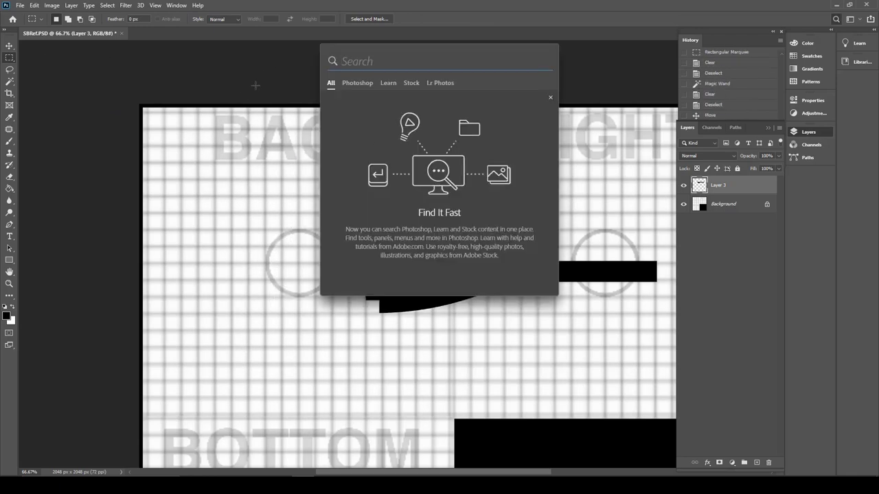
{"action": "key", "text": "Escape"}
{"action": "left_click", "coordinate": [9, 45]}
{"action": "left_click_drag", "start_coordinate": [437, 277], "coordinate": [248, 145]}
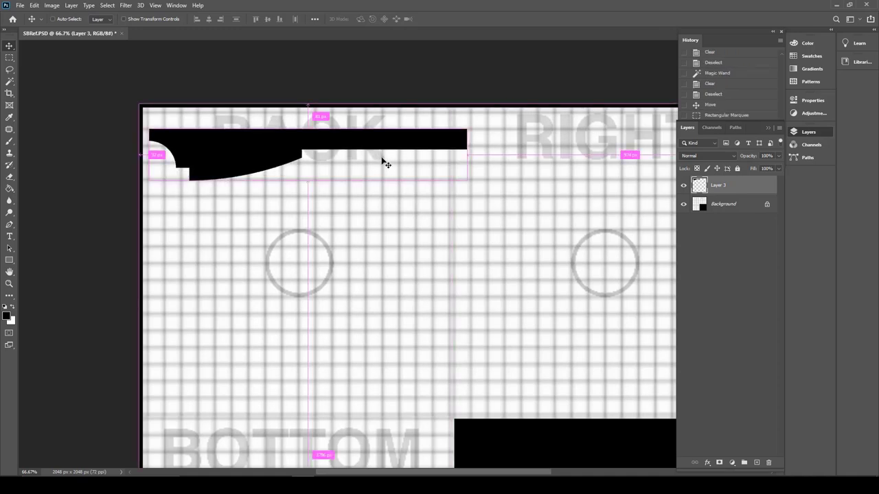
{"action": "key", "text": "ctrl+t"}
{"action": "left_click_drag", "start_coordinate": [465, 129], "coordinate": [444, 135]}
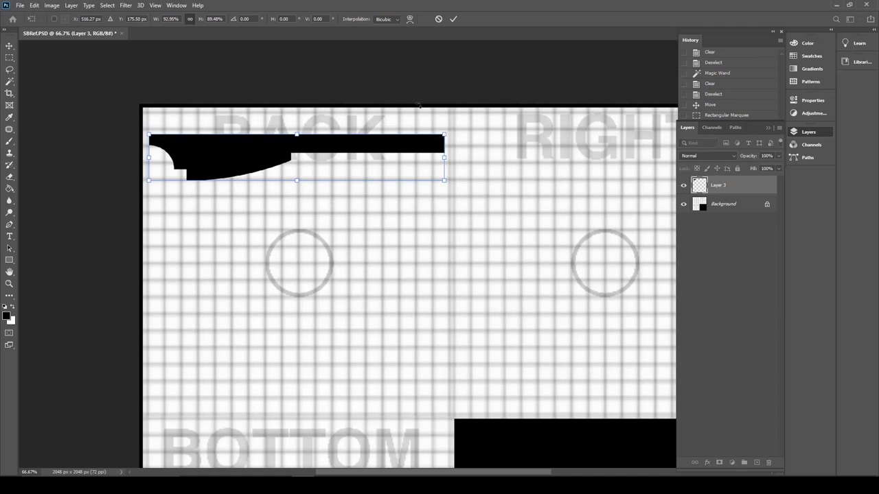
{"action": "key", "text": "Return"}
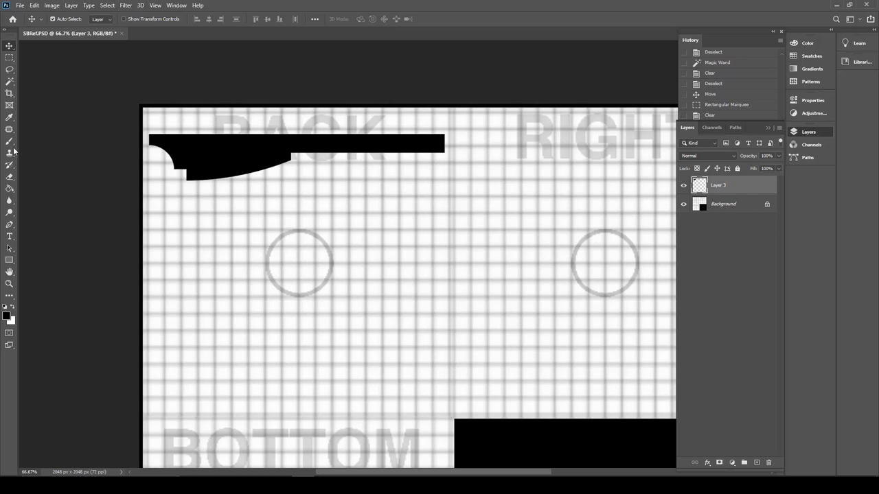
Step: Draw a tall rectangular selection below the long bar, just right of the BACK quadrant's circle, and fill it with black
{"action": "left_click", "coordinate": [9, 58]}
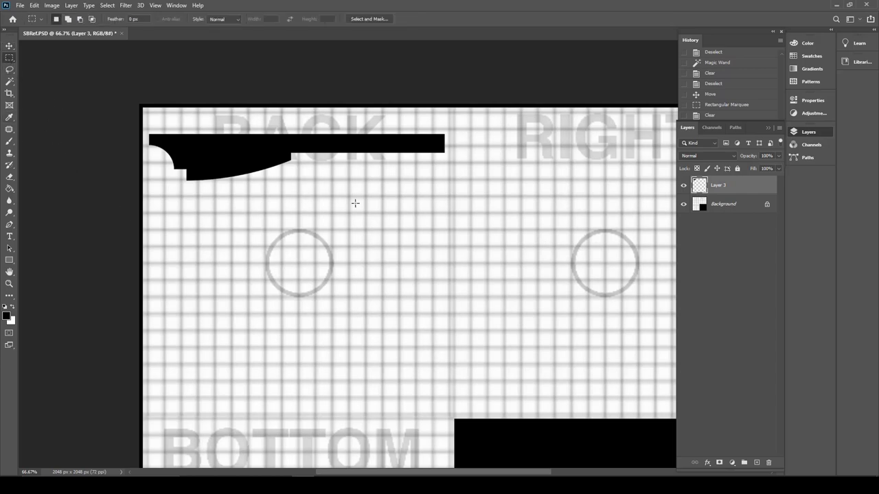
{"action": "left_click_drag", "start_coordinate": [333, 179], "coordinate": [399, 365]}
{"action": "key", "text": "space"}
{"action": "mouse_move", "coordinate": [358, 246]}
{"action": "left_mouse_down"}
{"action": "mouse_move", "coordinate": [370, 271]}
{"action": "mouse_move", "coordinate": [346, 224]}
{"action": "mouse_move", "coordinate": [369, 254]}
{"action": "left_mouse_up"}
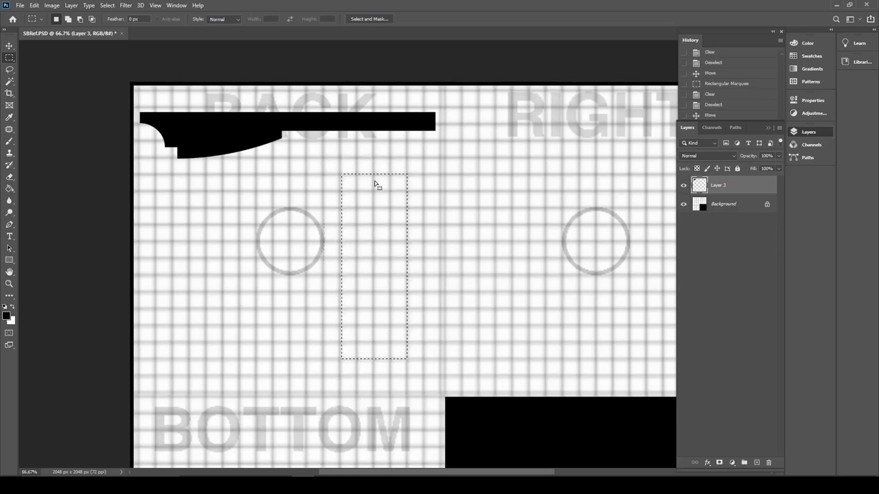
{"action": "left_click_drag", "start_coordinate": [338, 156], "coordinate": [406, 350]}
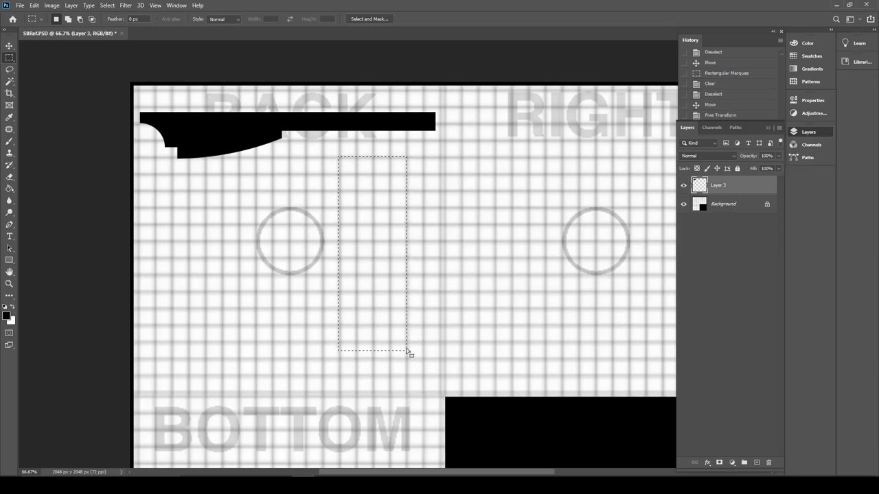
{"action": "left_click_drag", "start_coordinate": [374, 227], "coordinate": [373, 231]}
{"action": "left_click", "coordinate": [10, 308]}
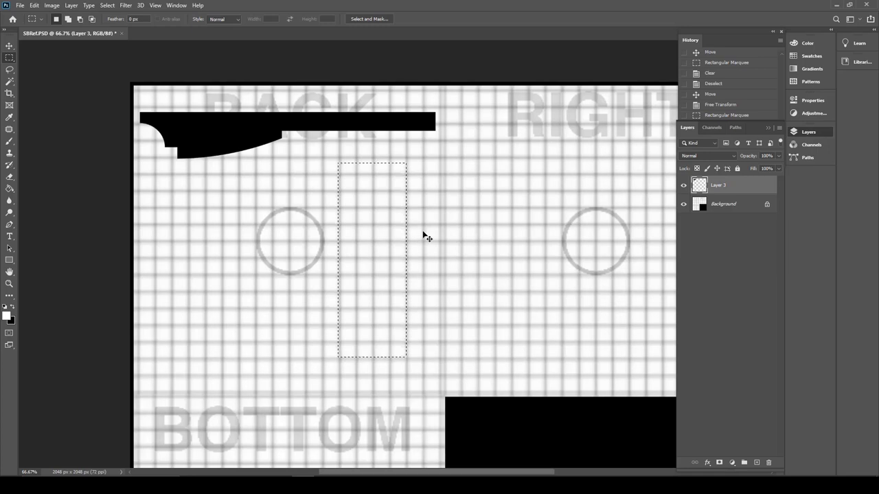
{"action": "key", "text": "ctrl+BackSpace"}
Step: Make a circular selection centred on the tall rectangle's upper end and fill it with black on a new layer
{"action": "right_click", "coordinate": [10, 59]}
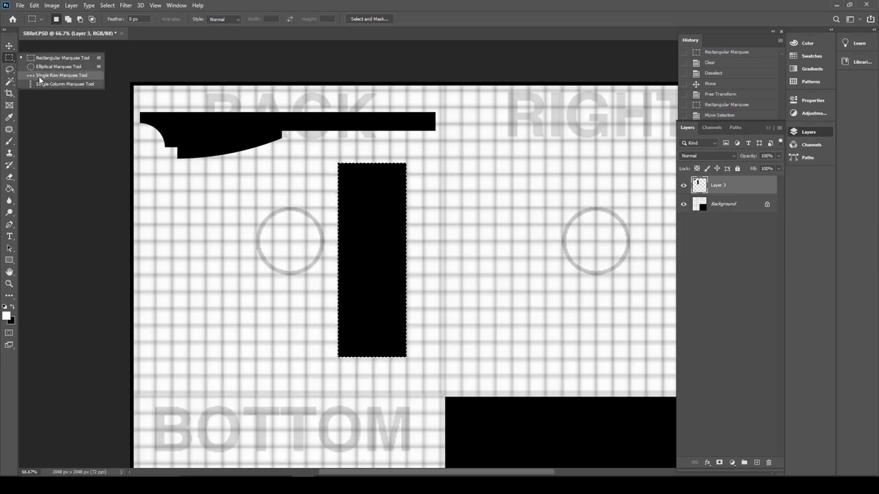
{"action": "left_click", "coordinate": [55, 67]}
{"action": "left_click", "coordinate": [354, 155]}
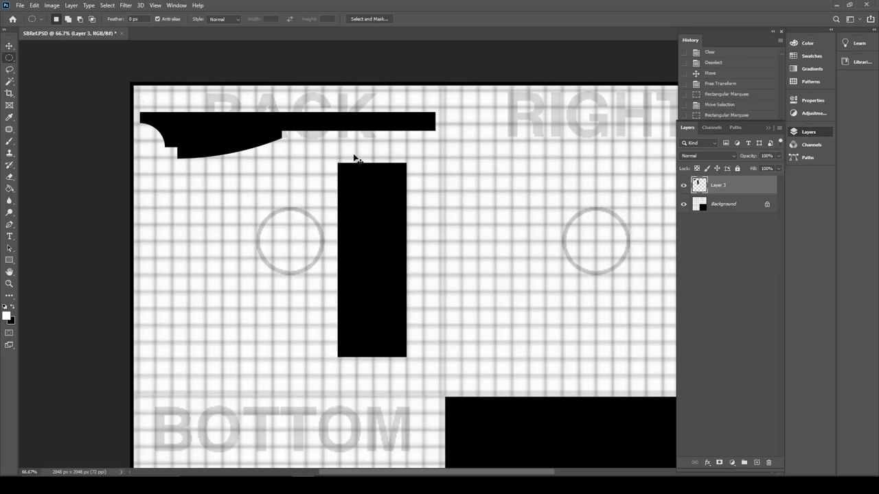
{"action": "left_click_drag", "start_coordinate": [353, 170], "coordinate": [405, 140]}
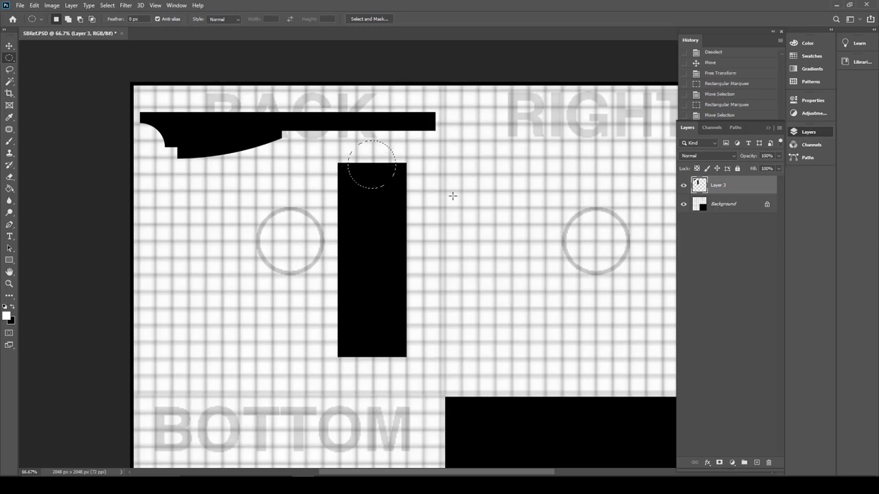
{"action": "left_click", "coordinate": [756, 463]}
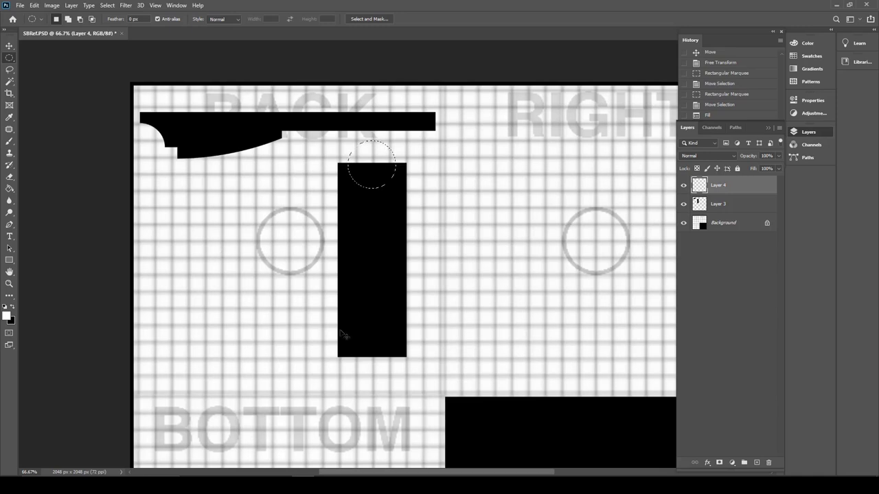
{"action": "key", "text": "ctrl+BackSpace"}
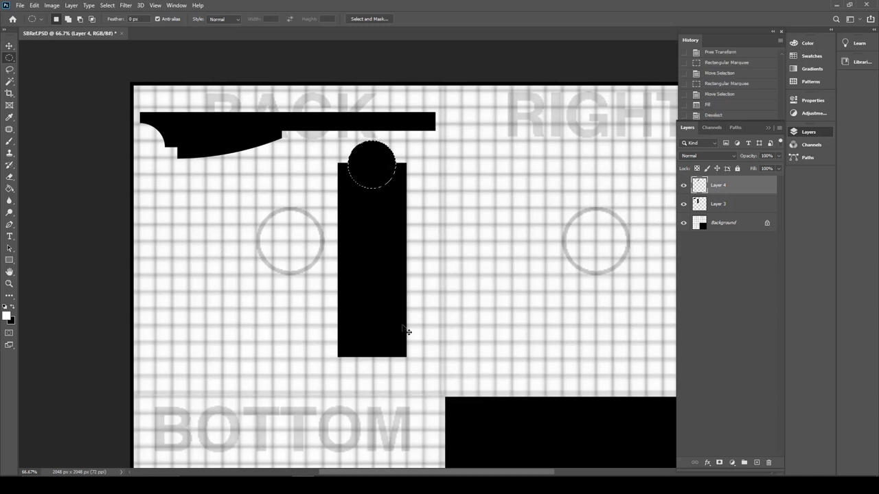
Step: Deselect and duplicate the black circle straight down onto the tall rectangle's lower end
{"action": "left_click", "coordinate": [9, 46]}
{"action": "key", "text": "ctrl+d"}
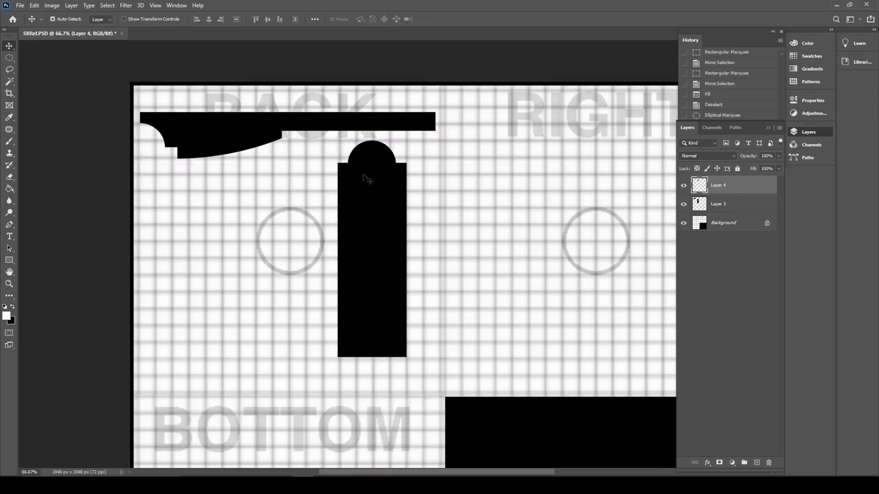
{"action": "left_click_drag", "start_coordinate": [367, 177], "coordinate": [382, 367], "text": "alt"}
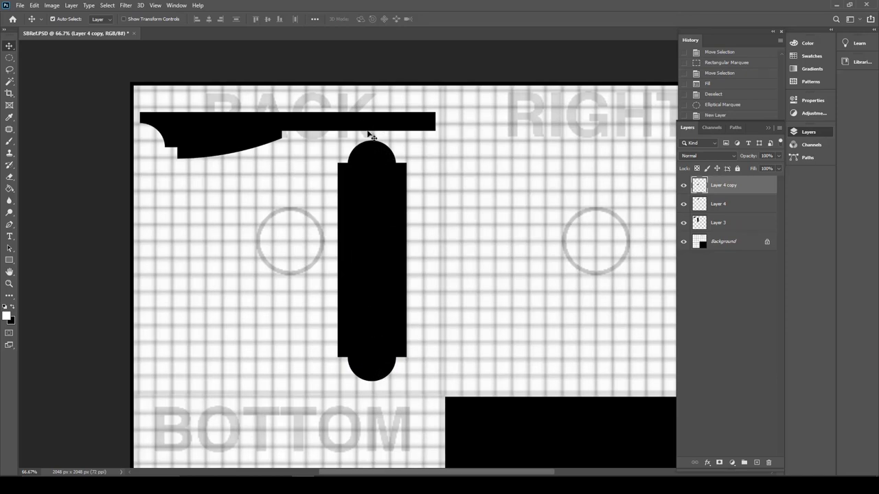
Step: Draw a smaller upright rectangle over the left part of the BACK circle and fill it with black on a new layer
{"action": "left_click", "coordinate": [11, 59]}
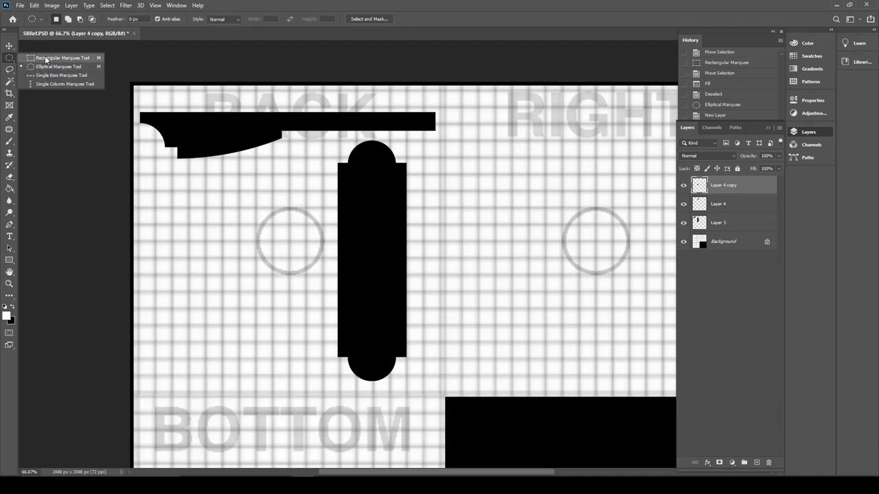
{"action": "left_click", "coordinate": [45, 59]}
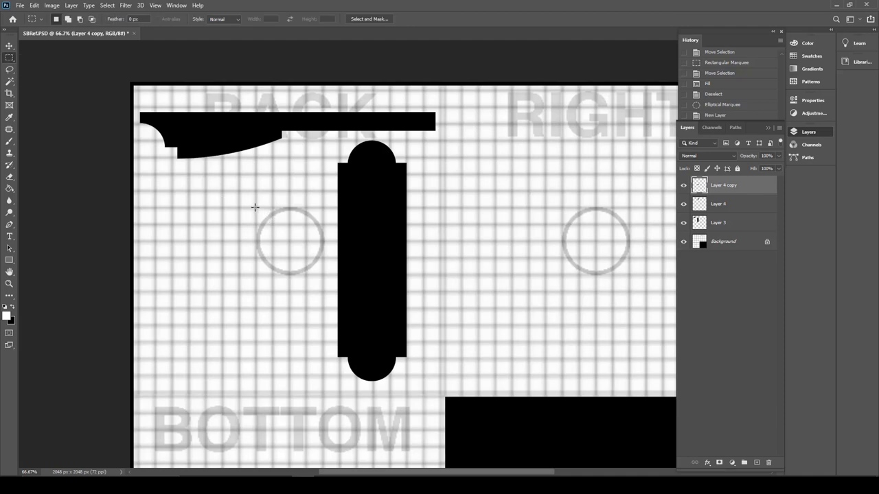
{"action": "left_click_drag", "start_coordinate": [255, 207], "coordinate": [305, 308]}
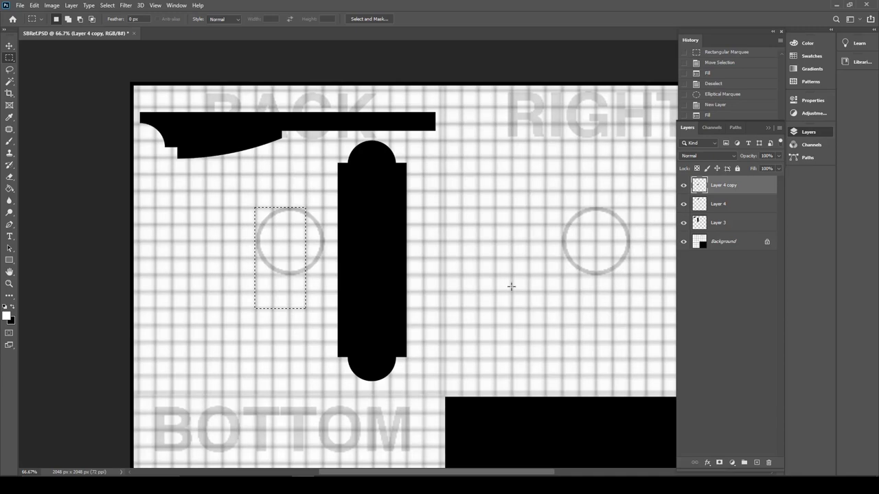
{"action": "left_click", "coordinate": [755, 462]}
{"action": "key", "text": "ctrl+BackSpace"}
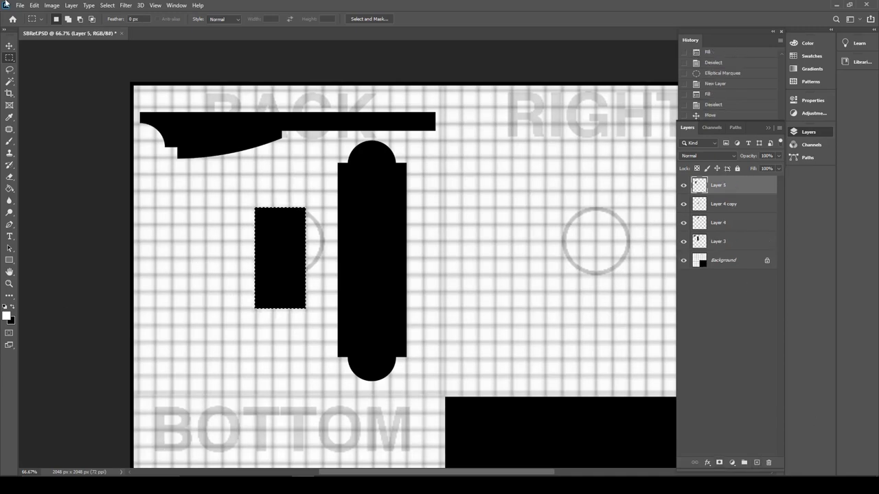
{"action": "left_click", "coordinate": [129, 185]}
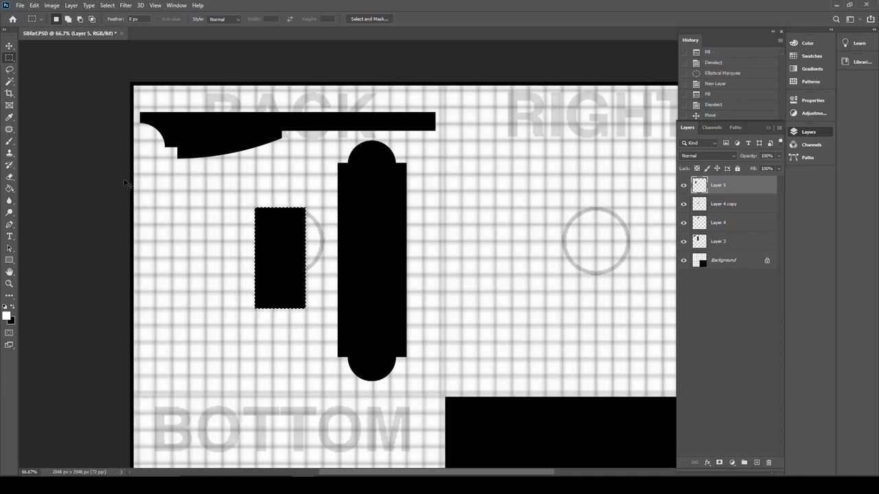
Step: Duplicate the smaller black rectangle to its left and trim off the copy's upper edge with a rectangular selection
{"action": "left_click", "coordinate": [9, 46]}
{"action": "left_click_drag", "start_coordinate": [287, 272], "coordinate": [208, 271], "text": "alt"}
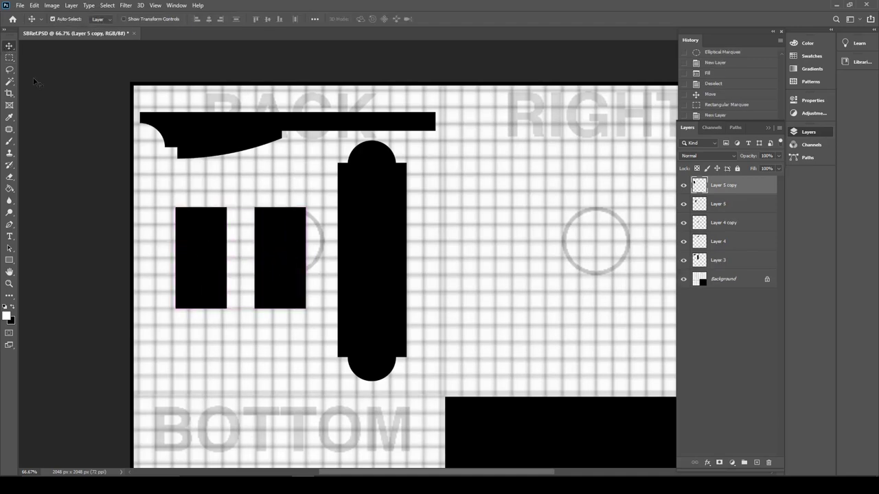
{"action": "left_click", "coordinate": [9, 57]}
{"action": "left_click_drag", "start_coordinate": [159, 192], "coordinate": [232, 224]}
{"action": "key", "text": "Delete"}
{"action": "left_click_drag", "start_coordinate": [168, 338], "coordinate": [233, 300]}
{"action": "key", "text": "Delete"}
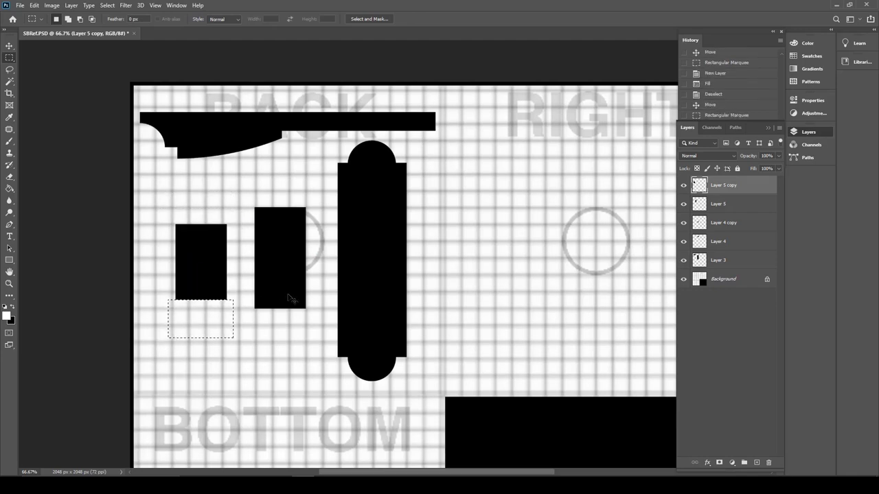
{"action": "key", "text": "ctrl+d"}
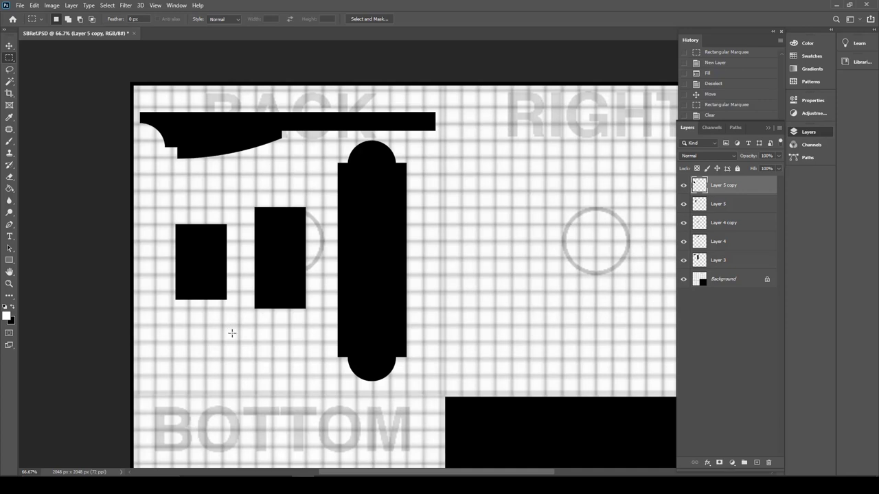
{"action": "key", "text": "ctrl+z"}
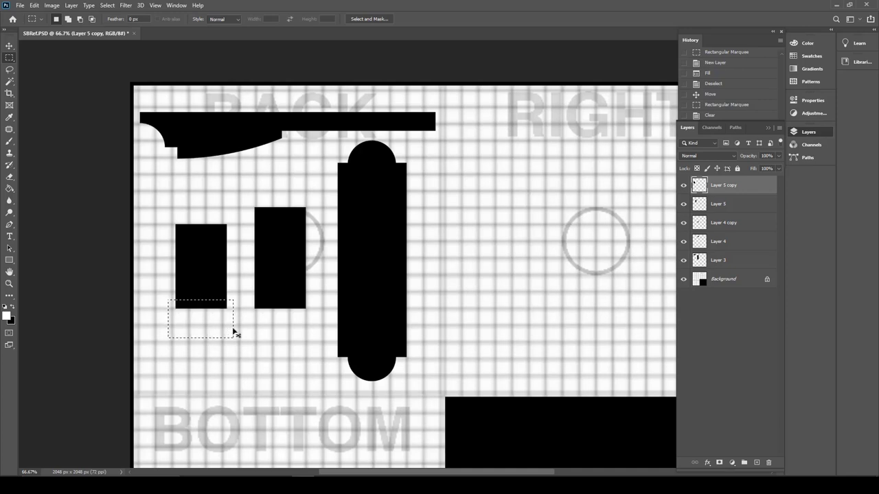
{"action": "key", "text": "ctrl+z"}
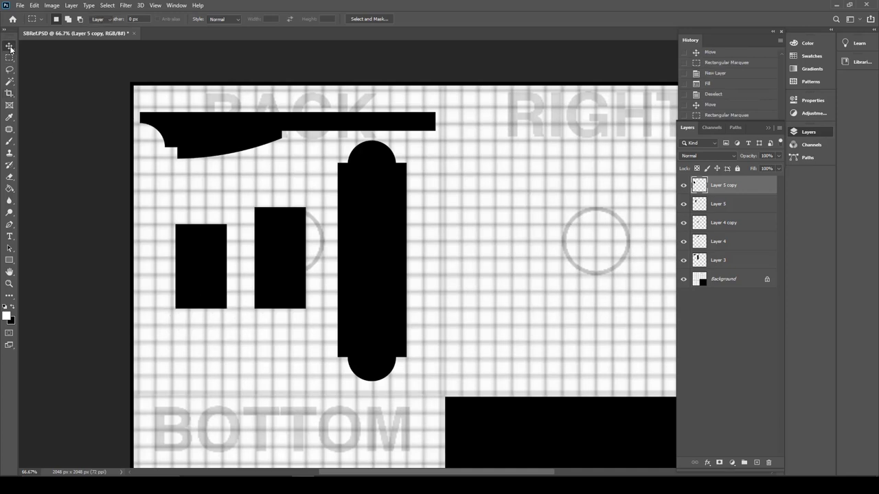
Step: Move the shortened rectangle straight up to centre it vertically on the neighbouring rectangle
{"action": "left_click", "coordinate": [9, 45]}
{"action": "left_click_drag", "start_coordinate": [214, 259], "coordinate": [230, 251]}
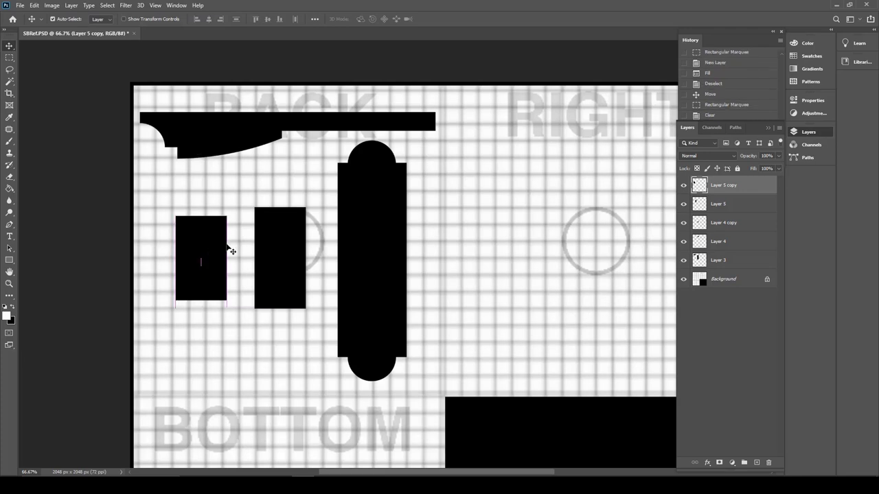
Step: Extend the rectangle over the BACK circle by duplicating it 27 px upward and merging the copy, and nudge the result slightly down
{"action": "left_click", "coordinate": [293, 243]}
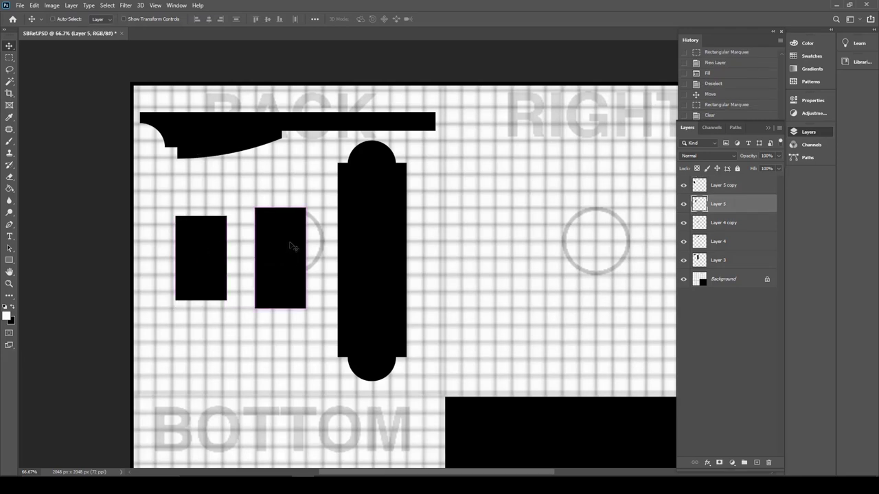
{"action": "key", "text": "ctrl"}
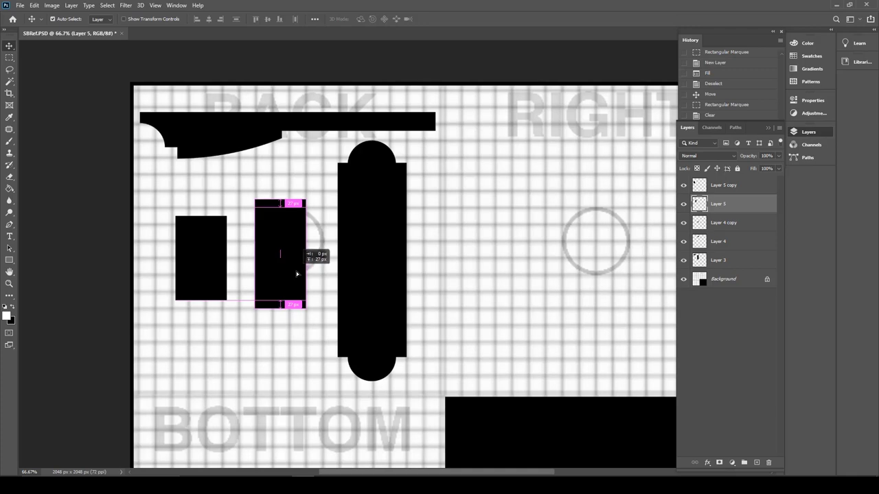
{"action": "key", "text": "ctrl+j"}
{"action": "left_click", "coordinate": [723, 224]}
{"action": "key", "text": "Delete"}
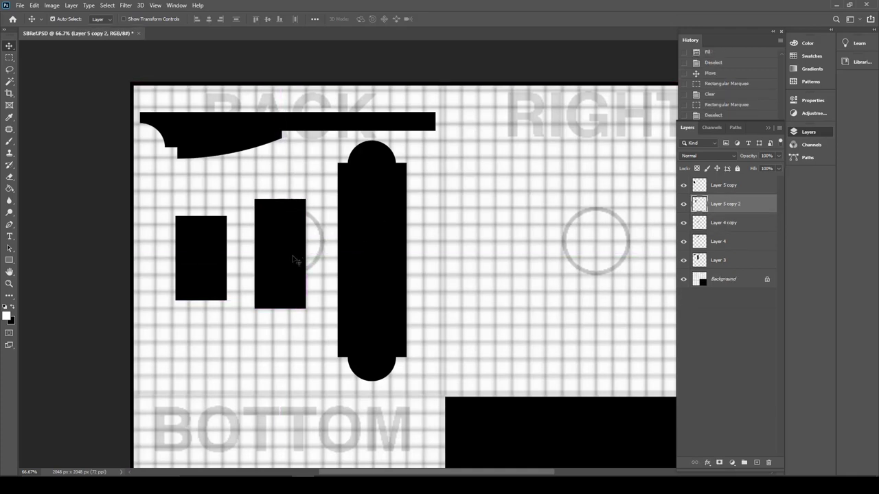
{"action": "key", "text": "Down"}
{"action": "key", "text": "Down"}
{"action": "key", "text": "Down"}
{"action": "key", "text": "Down"}
{"action": "key", "text": "Down"}
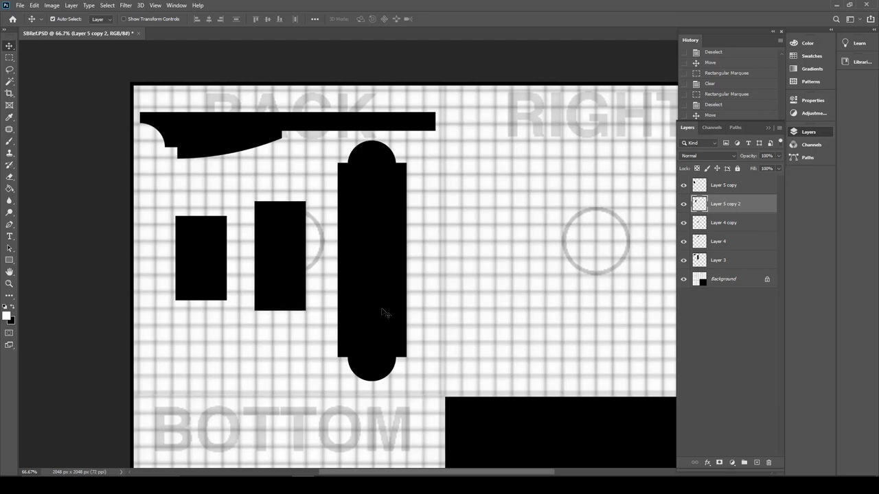
Step: Make a circular selection in the upper half of the tall plate shape, fill it with white on a new layer, and deselect
{"action": "left_click", "coordinate": [384, 313]}
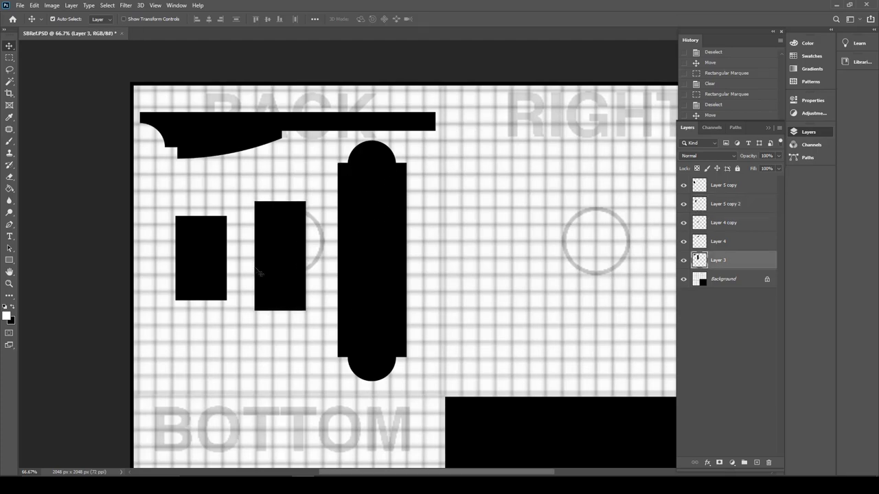
{"action": "left_click", "coordinate": [9, 58]}
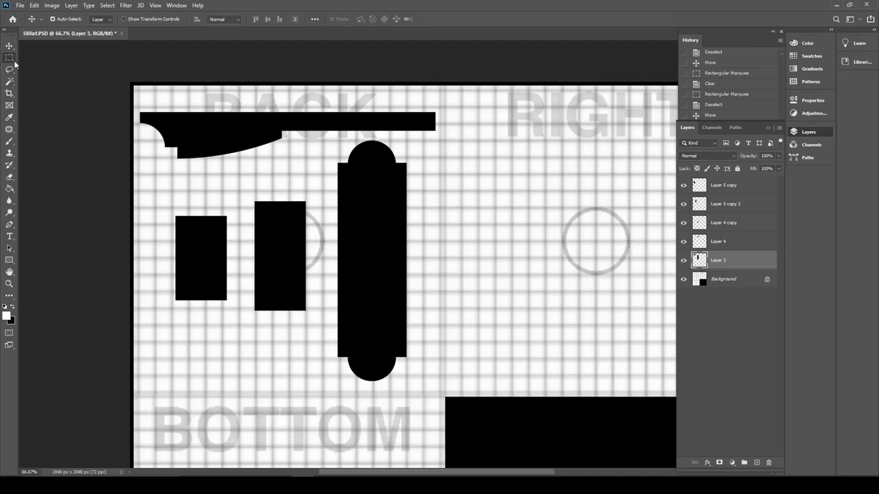
{"action": "left_click", "coordinate": [57, 66]}
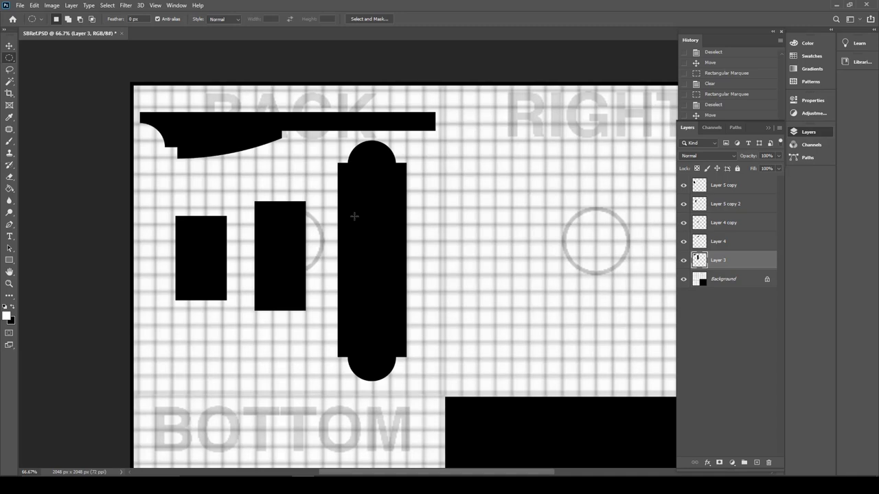
{"action": "left_click_drag", "start_coordinate": [350, 207], "coordinate": [399, 234]}
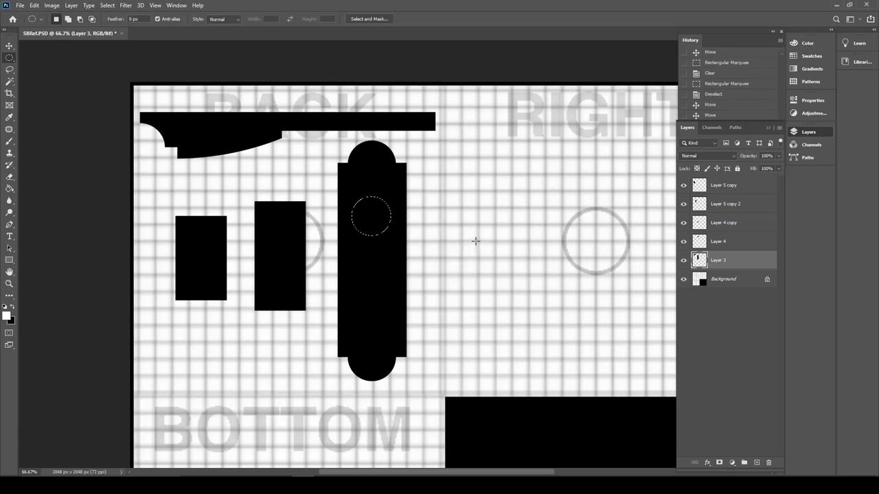
{"action": "left_click", "coordinate": [718, 193]}
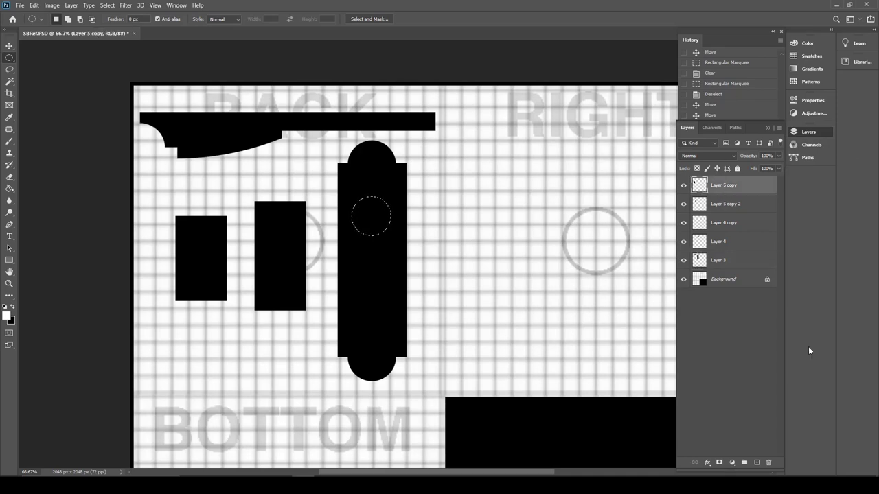
{"action": "left_click", "coordinate": [755, 463]}
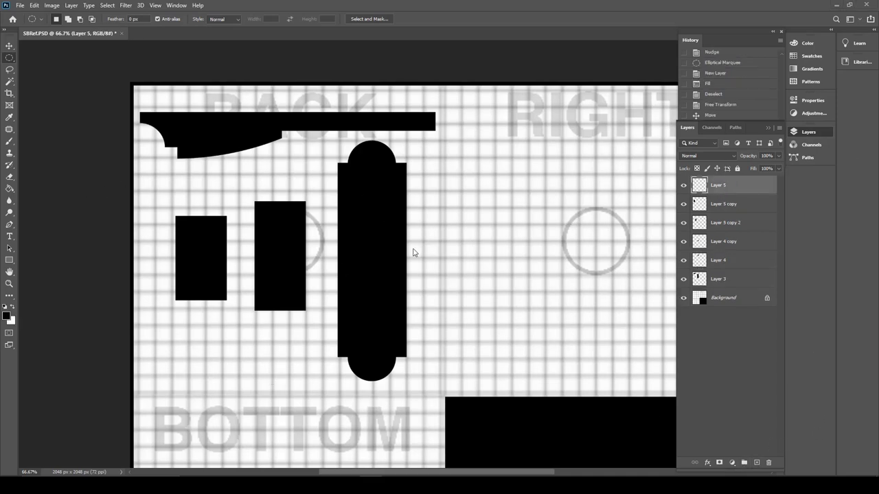
{"action": "left_click", "coordinate": [401, 215]}
{"action": "left_click_drag", "start_coordinate": [361, 202], "coordinate": [389, 231], "text": "shift"}
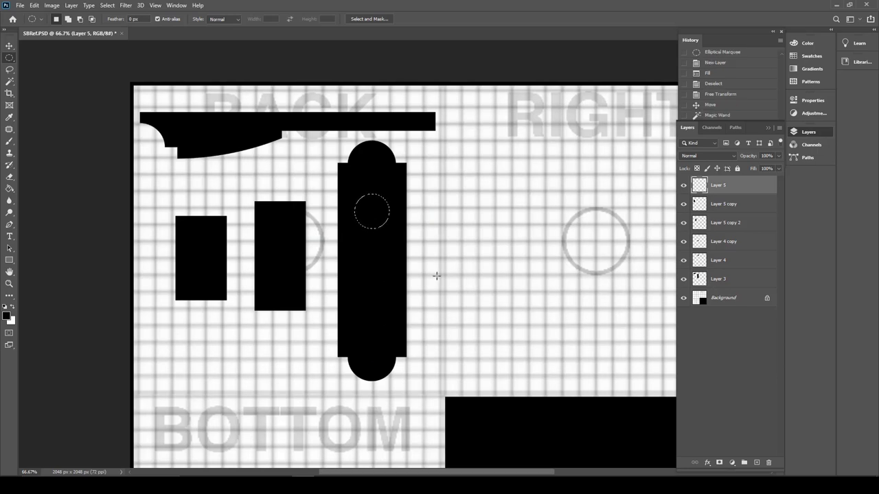
{"action": "key", "text": "Delete"}
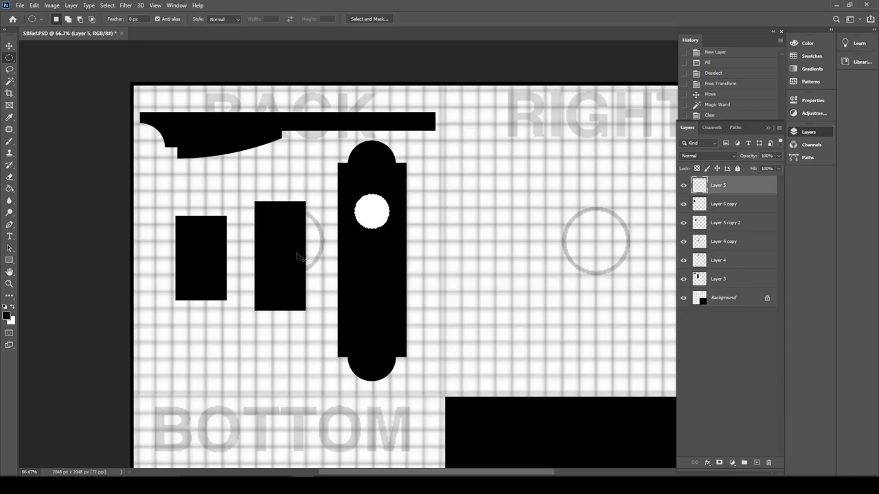
{"action": "key", "text": "ctrl+d"}
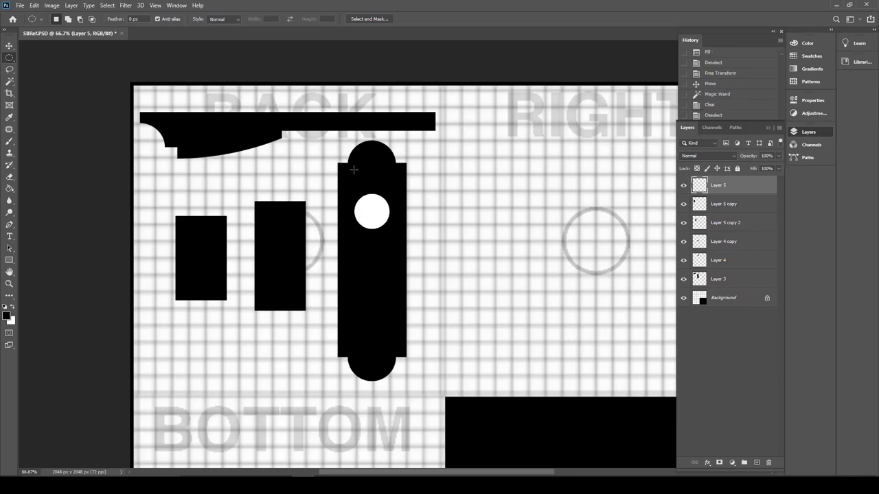
Step: Make a small circular selection near the tall plate's upper-left corner, fill it with white as a screw hole, and deselect
{"action": "left_click_drag", "start_coordinate": [346, 172], "coordinate": [354, 178]}
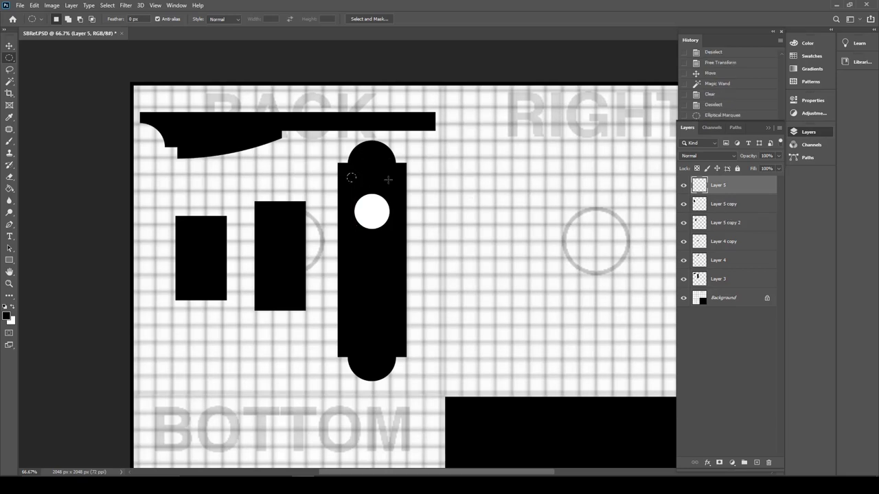
{"action": "key", "text": "alt+BackSpace"}
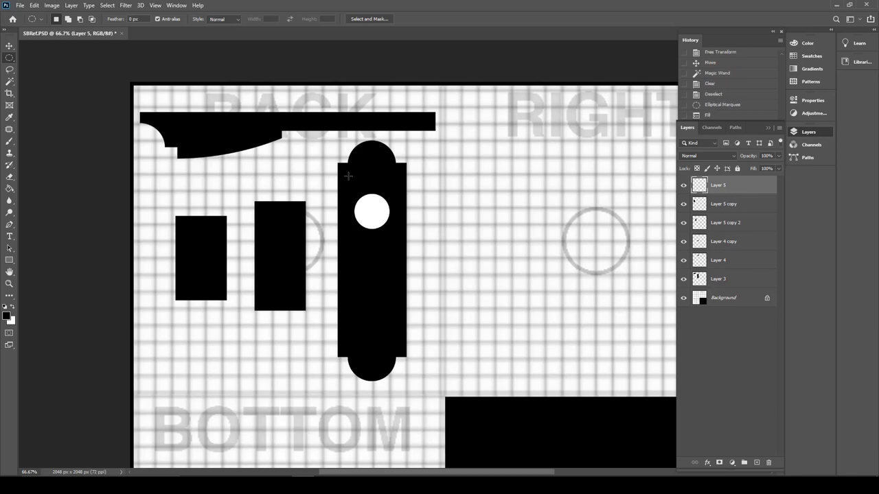
{"action": "left_click_drag", "start_coordinate": [345, 172], "coordinate": [352, 180]}
{"action": "key", "text": "ctrl+BackSpace"}
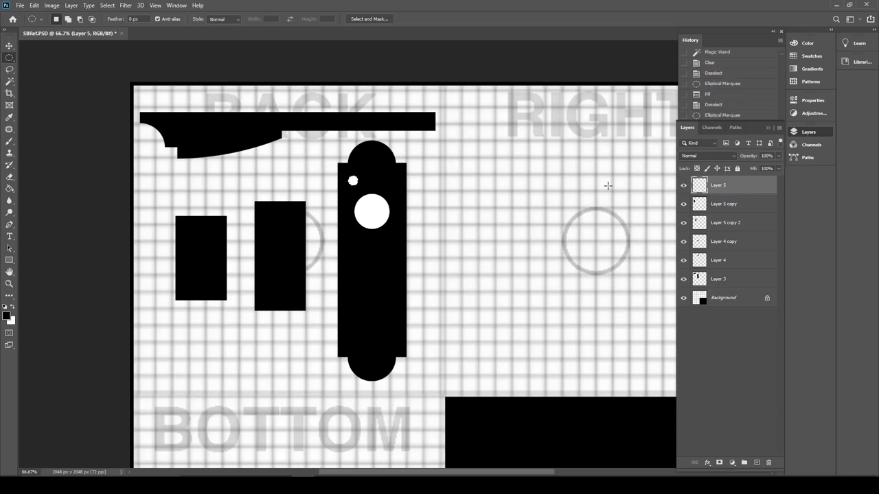
{"action": "left_click", "coordinate": [9, 46]}
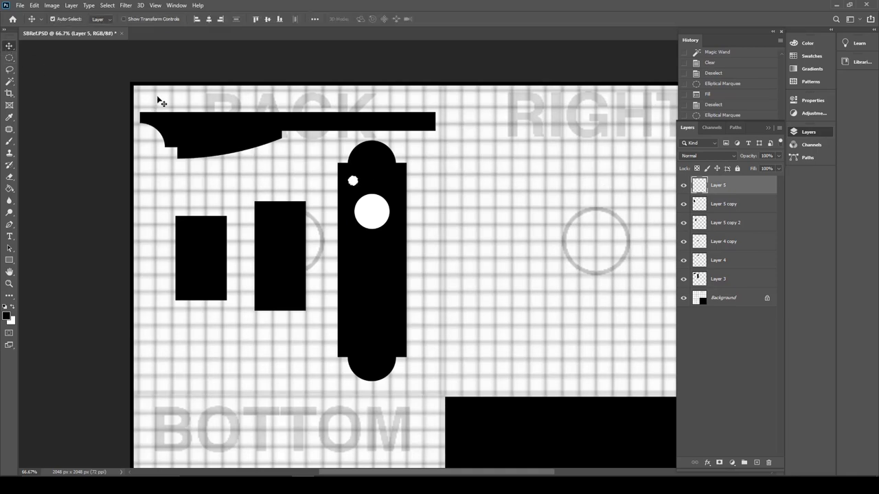
{"action": "key", "text": "ctrl+d"}
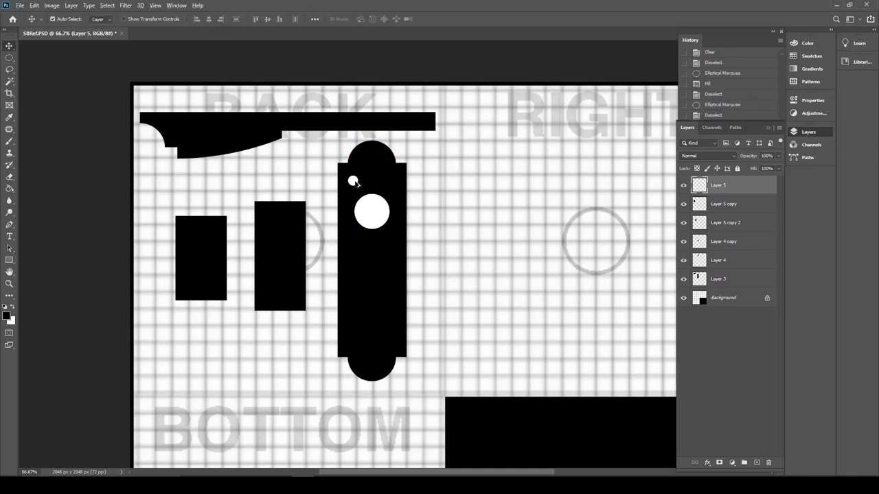
Step: Duplicate the small hole to the tall plate's other three corners, deleting the extra large circle copied along with the upper-right one
{"action": "left_click_drag", "start_coordinate": [354, 181], "coordinate": [393, 182], "text": "alt"}
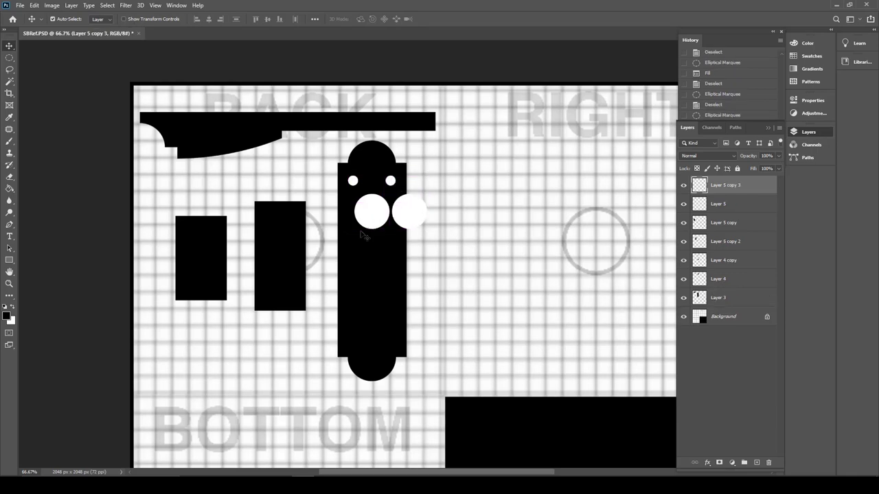
{"action": "left_click", "coordinate": [11, 58]}
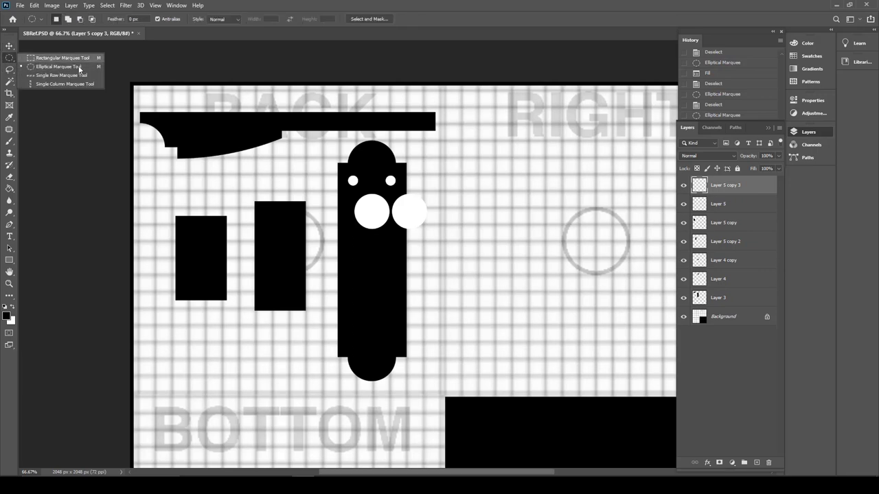
{"action": "left_click", "coordinate": [62, 58]}
{"action": "left_click_drag", "start_coordinate": [466, 253], "coordinate": [386, 195]}
{"action": "left_click_drag", "start_coordinate": [382, 191], "coordinate": [382, 191]}
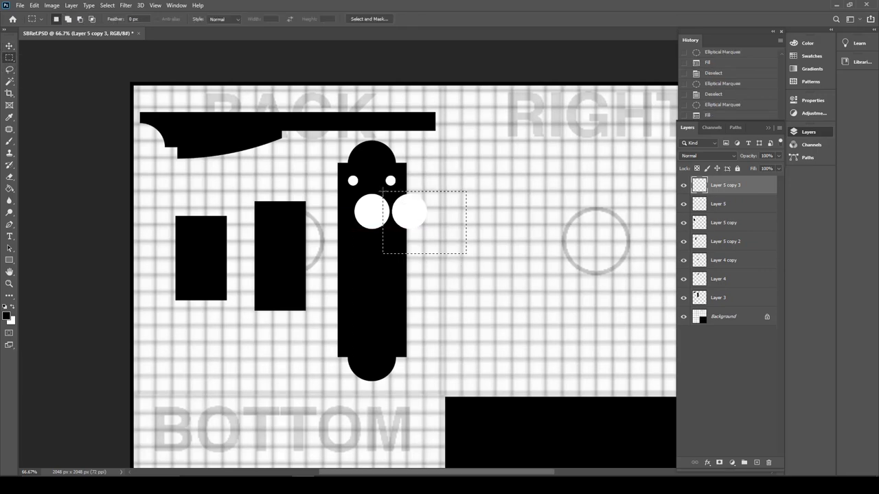
{"action": "key", "text": "Delete"}
{"action": "key", "text": "ctrl+d"}
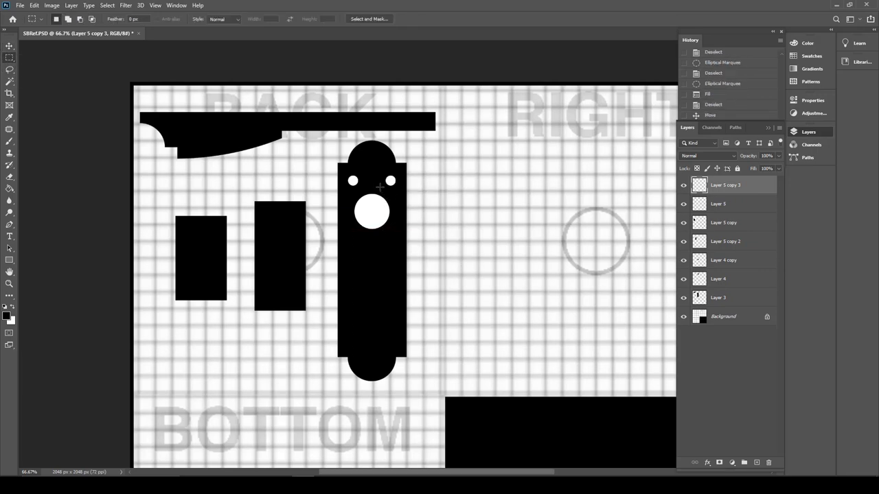
{"action": "left_click", "coordinate": [9, 45]}
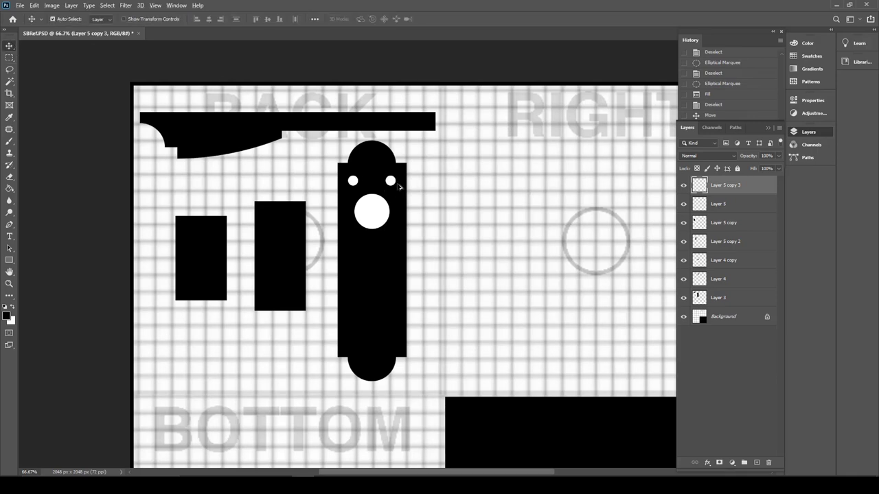
{"action": "left_click_drag", "start_coordinate": [391, 183], "coordinate": [353, 342], "text": "alt"}
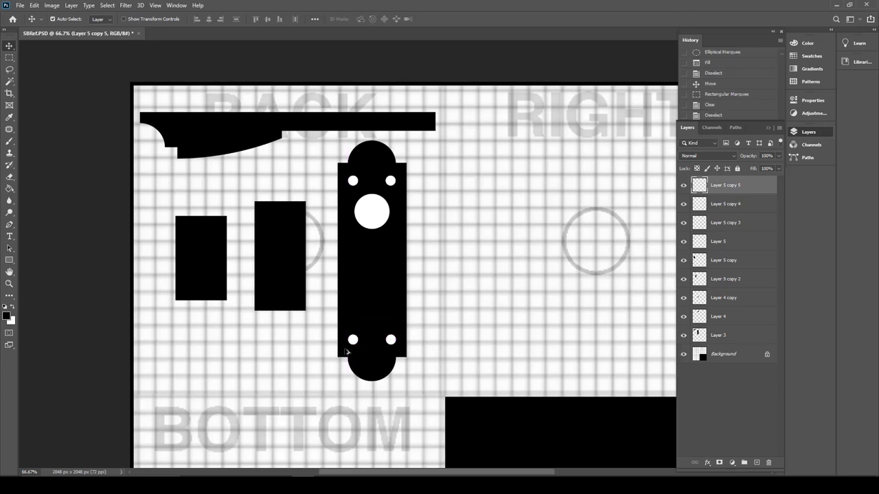
Step: Add a white circular hole near the top of the middle rectangle and duplicate it twice straight down to form a column of three
{"action": "left_click", "coordinate": [9, 58]}
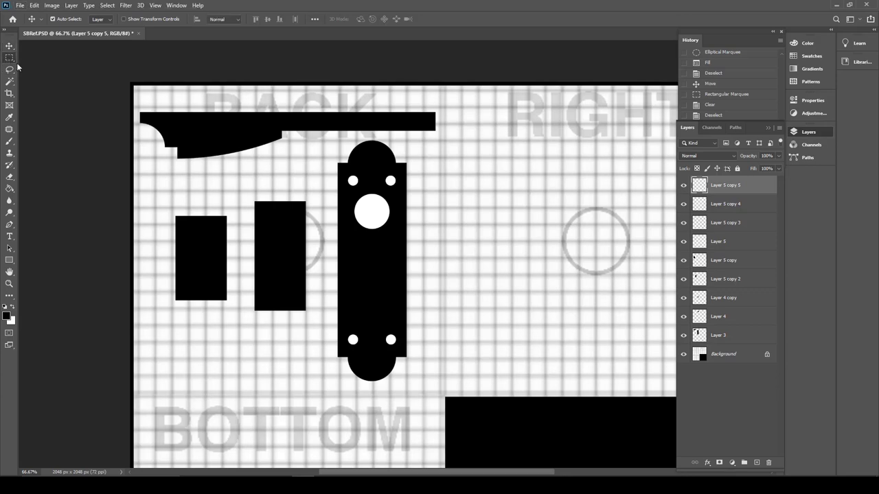
{"action": "left_click", "coordinate": [41, 71]}
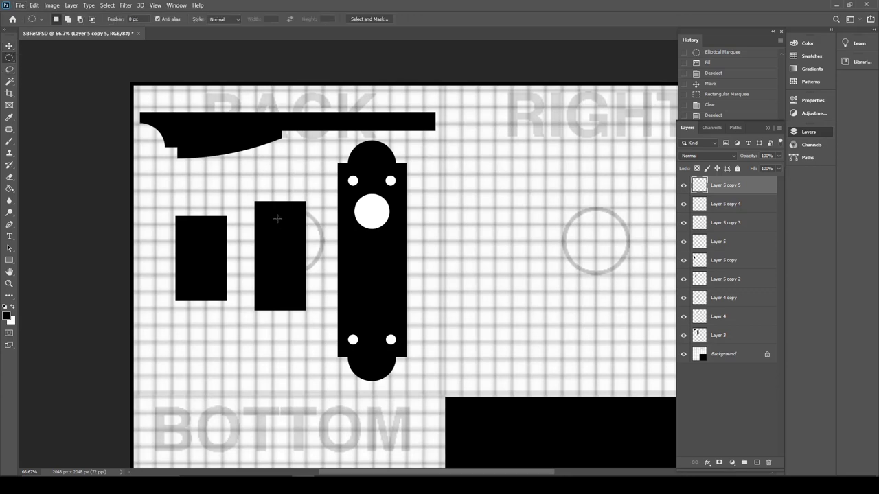
{"action": "left_click_drag", "start_coordinate": [278, 218], "coordinate": [290, 231]}
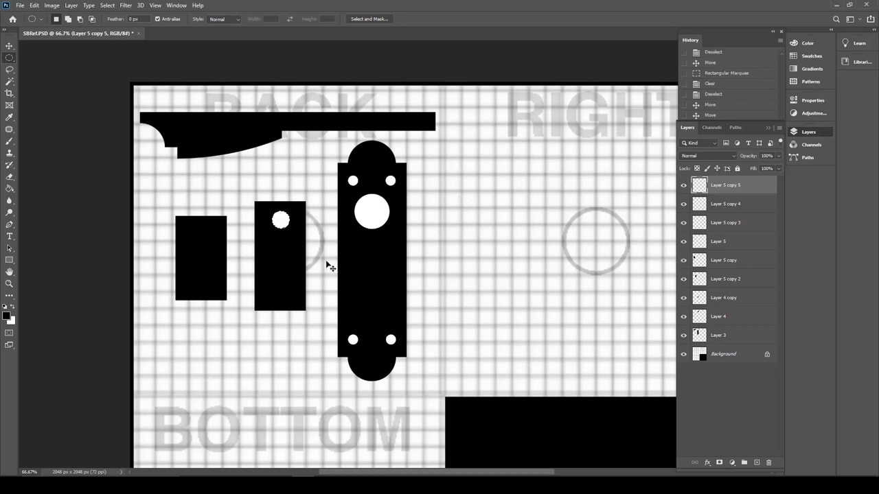
{"action": "key", "text": "ctrl+d"}
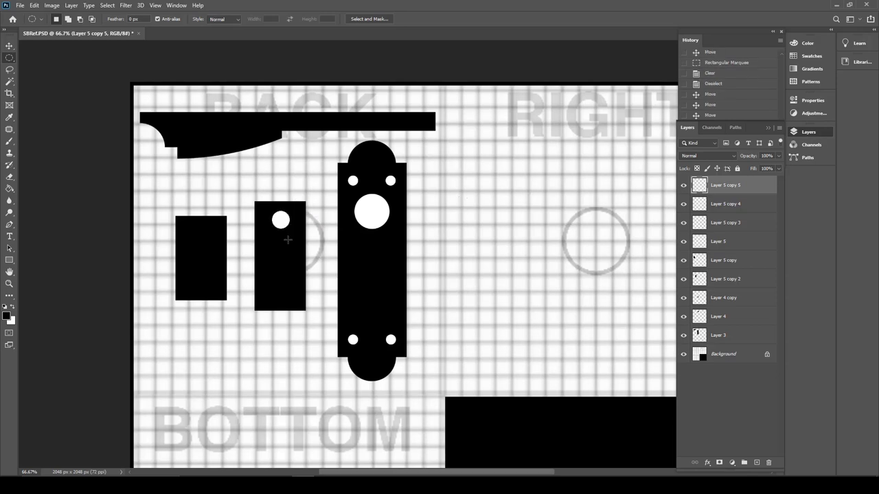
{"action": "left_click", "coordinate": [9, 44]}
{"action": "left_click_drag", "start_coordinate": [281, 224], "coordinate": [281, 289], "text": "alt"}
Step: Select the three hole layers together and nudge them until they sit centred on the middle rectangle
{"action": "left_click", "coordinate": [281, 253], "text": "shift"}
{"action": "left_click", "coordinate": [281, 222], "text": "shift"}
{"action": "left_click_drag", "start_coordinate": [282, 221], "coordinate": [282, 226]}
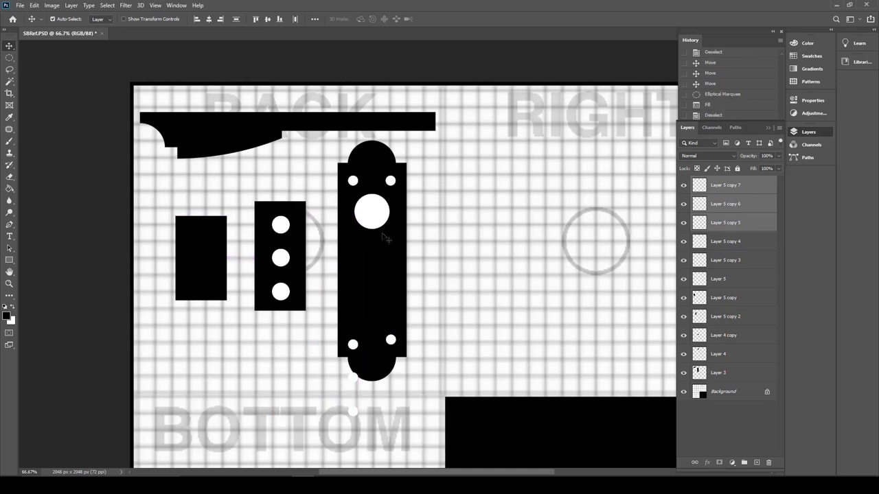
{"action": "key", "text": "Up"}
{"action": "key", "text": "Up"}
{"action": "key", "text": "Up"}
{"action": "key", "text": "Up"}
{"action": "key", "text": "Up"}
{"action": "key", "text": "Up"}
{"action": "key", "text": "Up"}
{"action": "key", "text": "Up"}
{"action": "key", "text": "Up"}
{"action": "key", "text": "Up"}
{"action": "key", "text": "Left"}
{"action": "key", "text": "Left"}
{"action": "key", "text": "Left"}
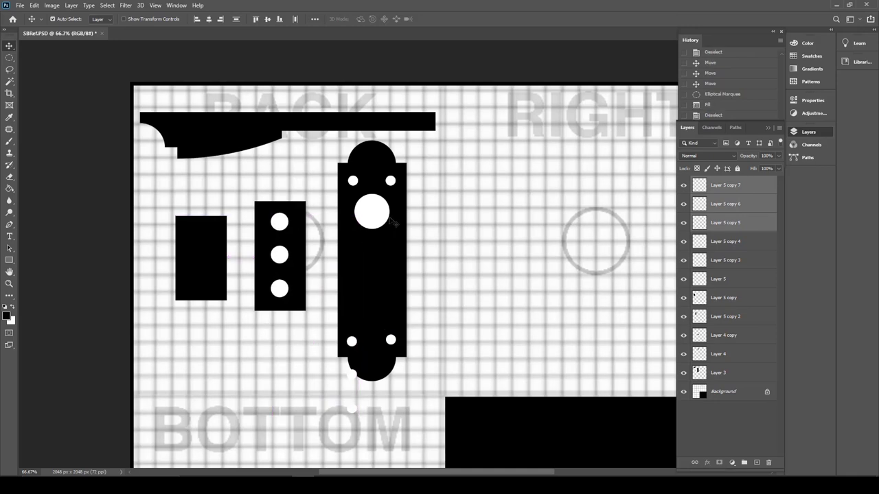
{"action": "key", "text": "Down"}
{"action": "key", "text": "Down"}
{"action": "key", "text": "Down"}
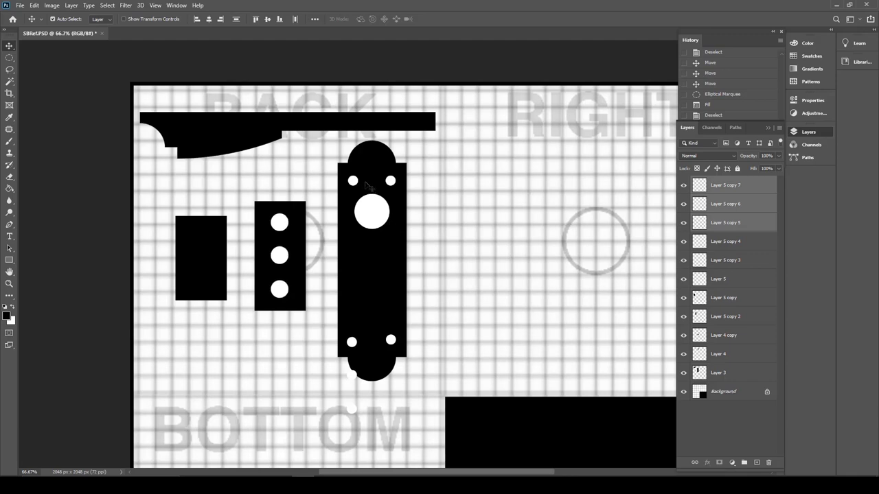
Step: Copy the tall plate's small screw hole into all four corners of the smallest rectangle
{"action": "left_click_drag", "start_coordinate": [391, 181], "coordinate": [192, 235]}
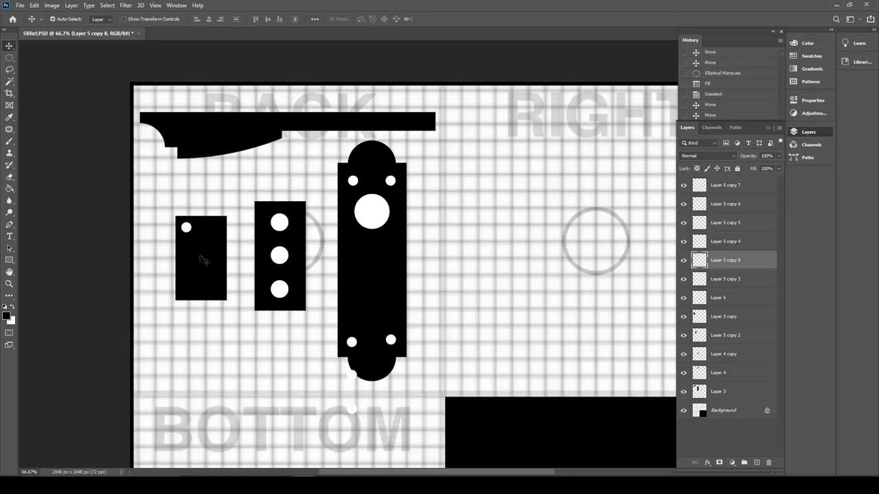
{"action": "left_click_drag", "start_coordinate": [188, 228], "coordinate": [217, 229], "text": "alt+shift"}
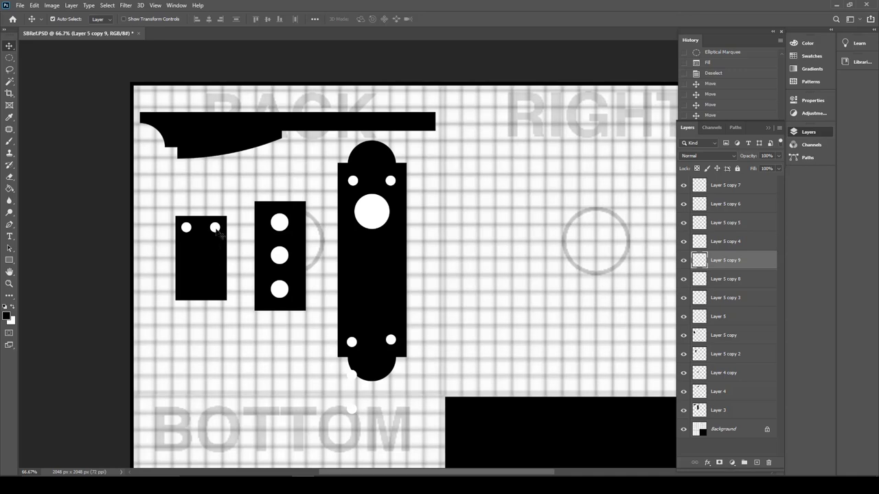
{"action": "left_click", "coordinate": [186, 230], "text": "shift"}
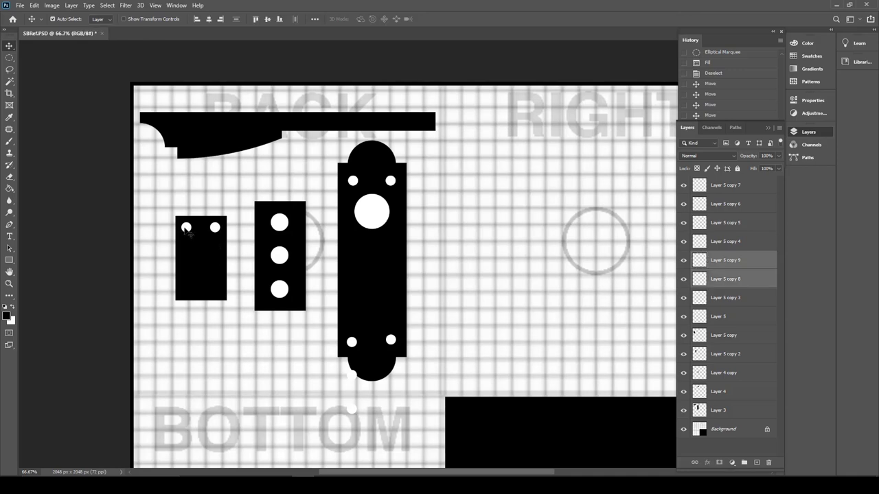
{"action": "left_click_drag", "start_coordinate": [186, 232], "coordinate": [186, 289], "text": "alt"}
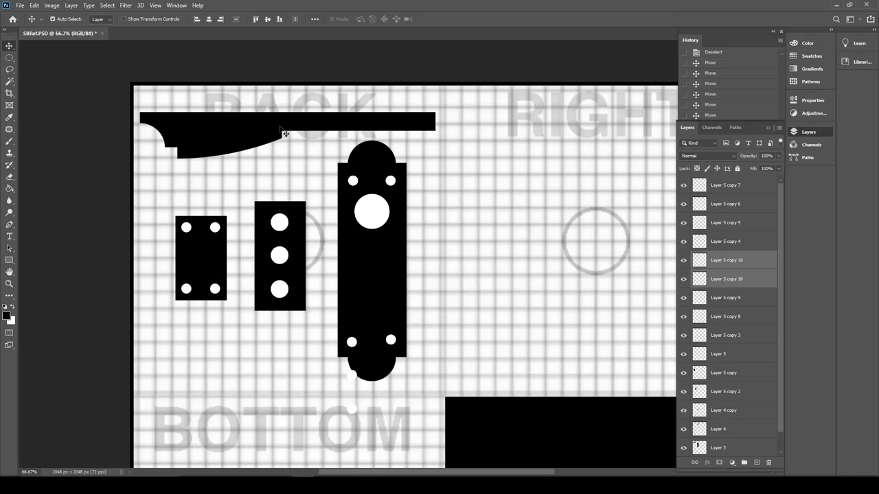
{"action": "left_click", "coordinate": [297, 230]}
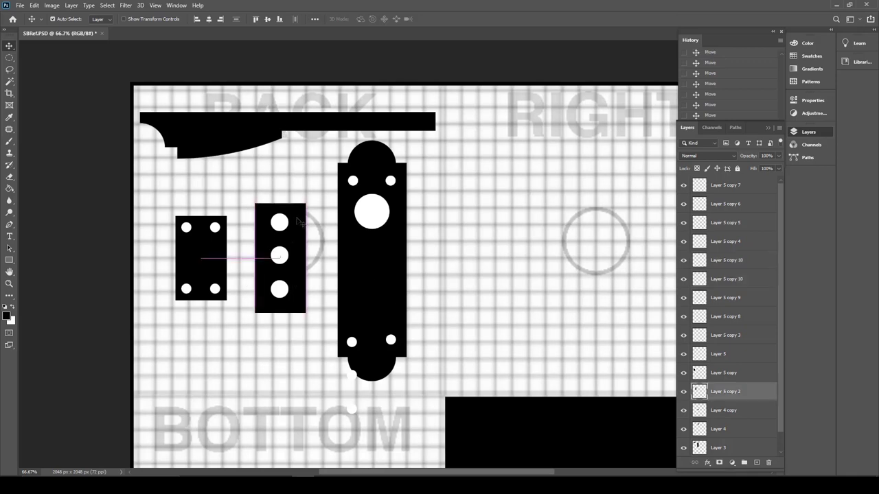
{"action": "left_click_drag", "start_coordinate": [302, 233], "coordinate": [235, 196]}
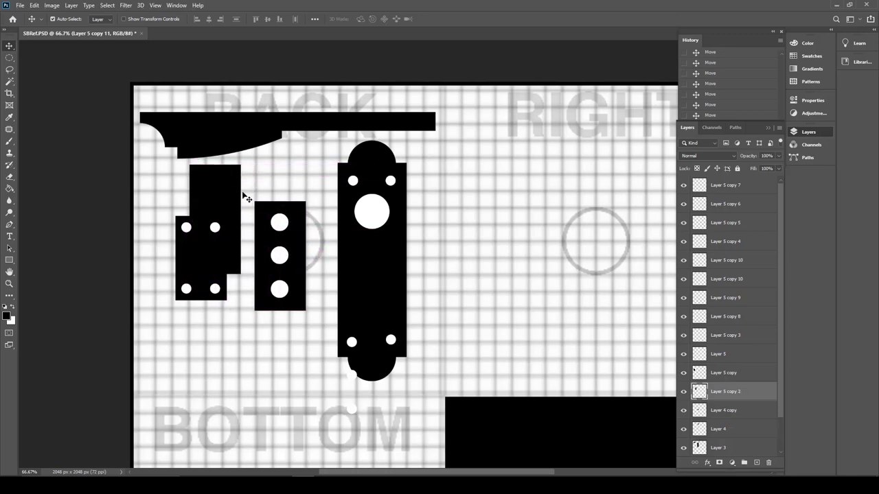
{"action": "key", "text": "ctrl+z"}
Step: Make a rectangular selection of about 73 × 118 px in the middle of the smallest rectangle and nudge its outline to centre it
{"action": "left_click", "coordinate": [10, 57]}
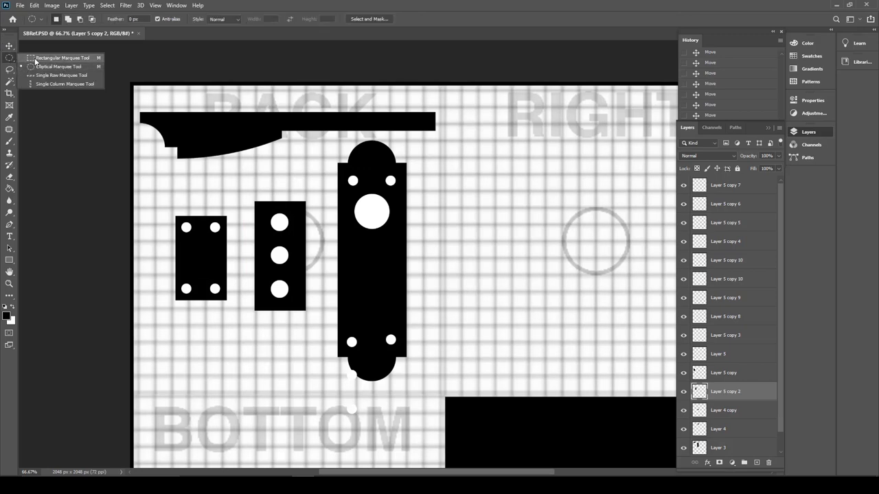
{"action": "left_click", "coordinate": [43, 59]}
{"action": "left_click_drag", "start_coordinate": [192, 243], "coordinate": [211, 275]}
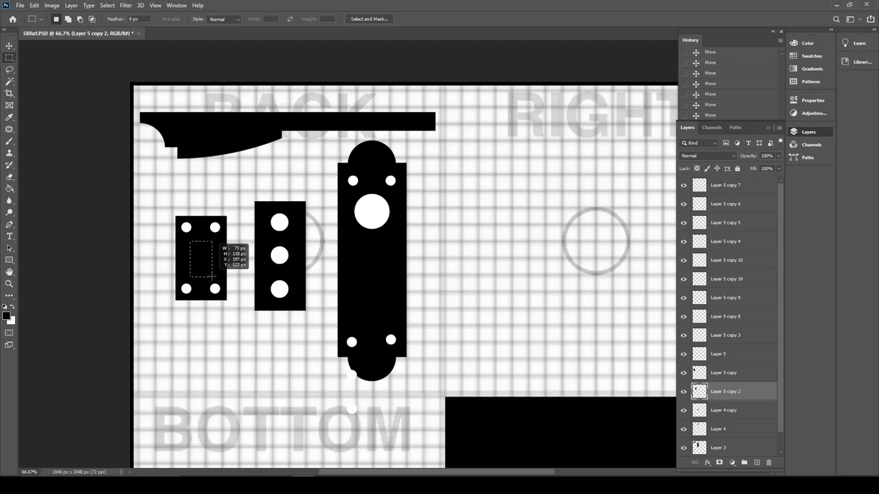
{"action": "left_click_drag", "start_coordinate": [211, 275], "coordinate": [211, 274]}
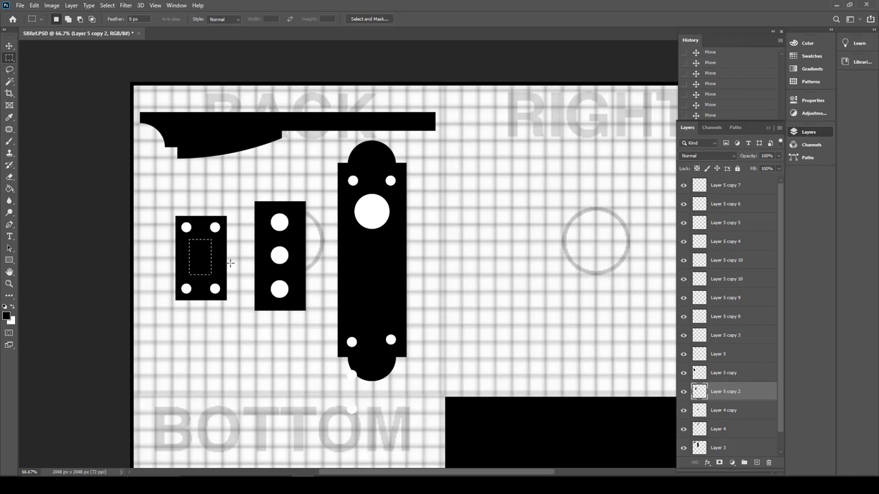
Step: Fill the rectangular selection with white on a new layer placed at the top of the layer stack, and deselect
{"action": "key", "text": "Delete"}
{"action": "left_click", "coordinate": [15, 308]}
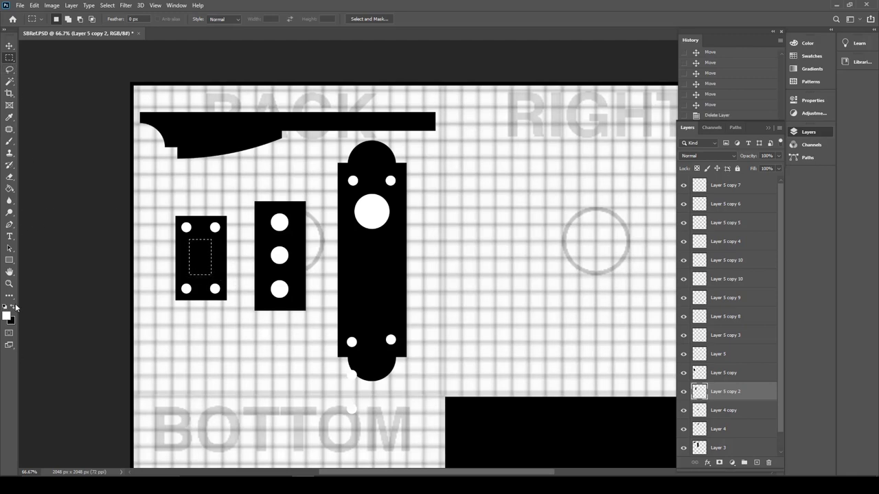
{"action": "left_click", "coordinate": [756, 463]}
{"action": "left_click_drag", "start_coordinate": [725, 394], "coordinate": [736, 181]}
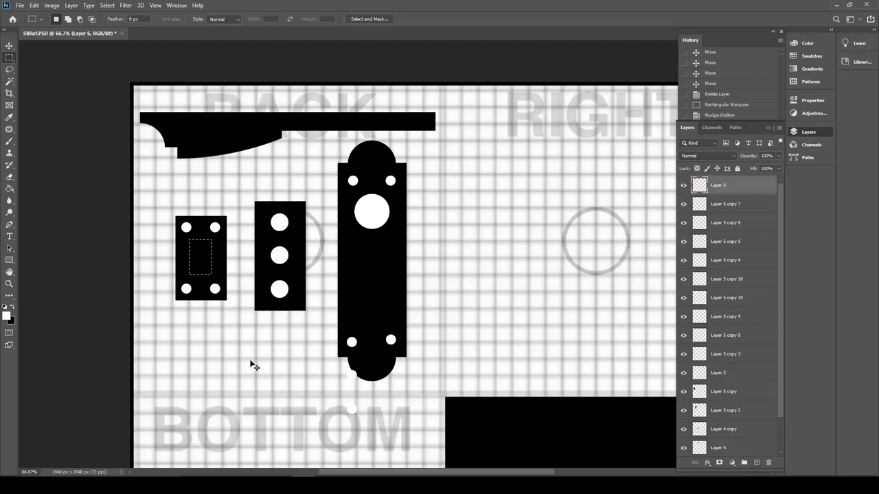
{"action": "key", "text": "ctrl+BackSpace"}
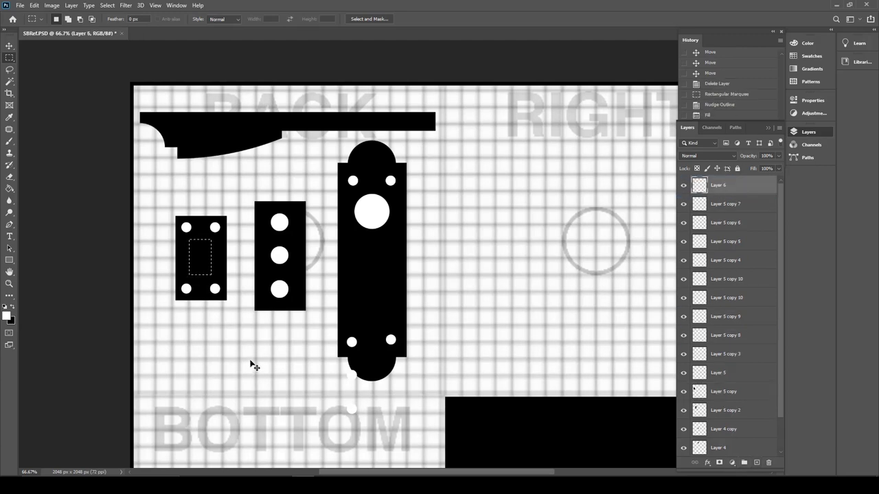
{"action": "left_click", "coordinate": [12, 308]}
{"action": "key", "text": "ctrl+BackSpace"}
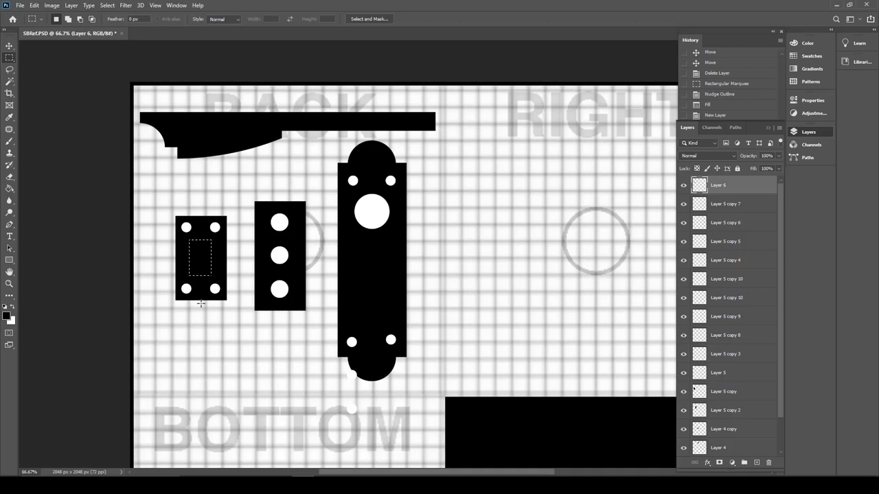
{"action": "key", "text": "ctrl+shift+bracketright"}
{"action": "key", "text": "ctrl+d"}
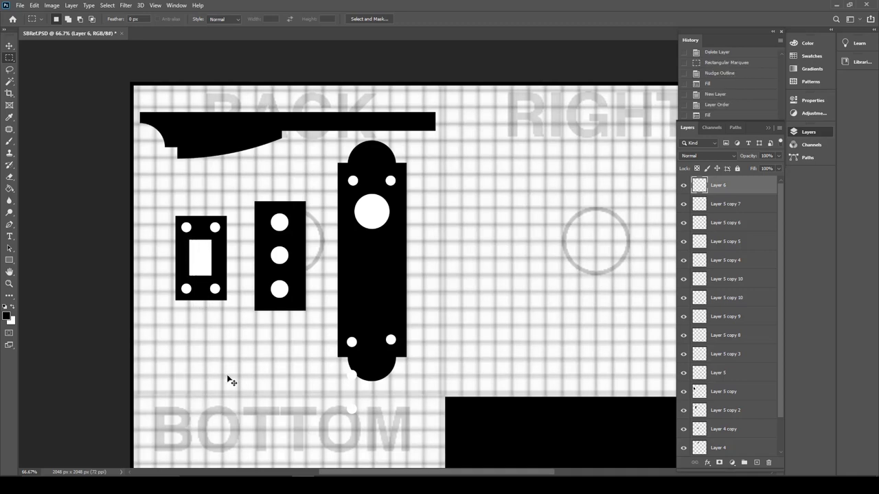
Step: Remove the stray white hole overlapping the lower rounded end of the tall plate, and deselect
{"action": "left_click_drag", "start_coordinate": [269, 336], "coordinate": [245, 315]}
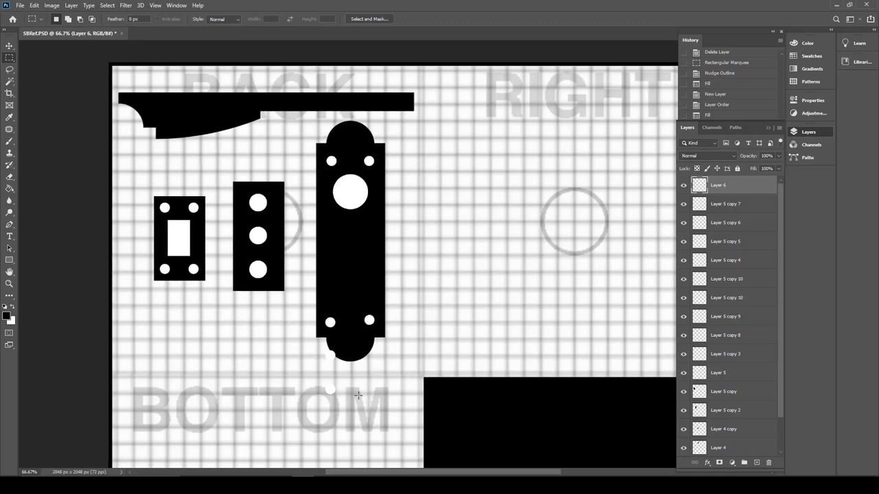
{"action": "left_click", "coordinate": [11, 46]}
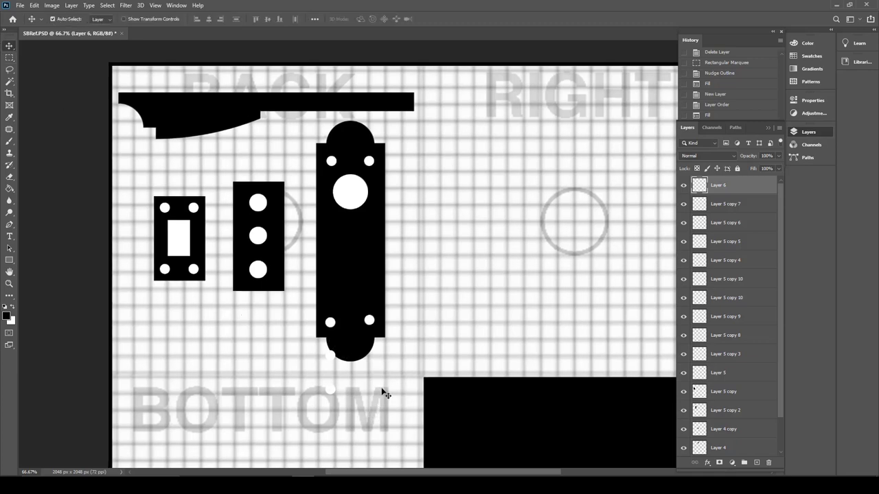
{"action": "left_click", "coordinate": [334, 361]}
{"action": "left_click", "coordinate": [10, 59]}
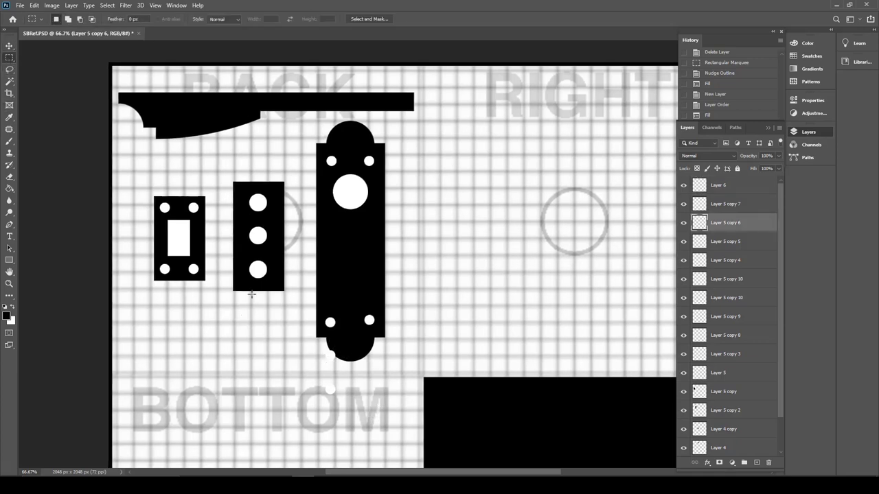
{"action": "left_click_drag", "start_coordinate": [300, 422], "coordinate": [352, 343]}
{"action": "key", "text": "Delete"}
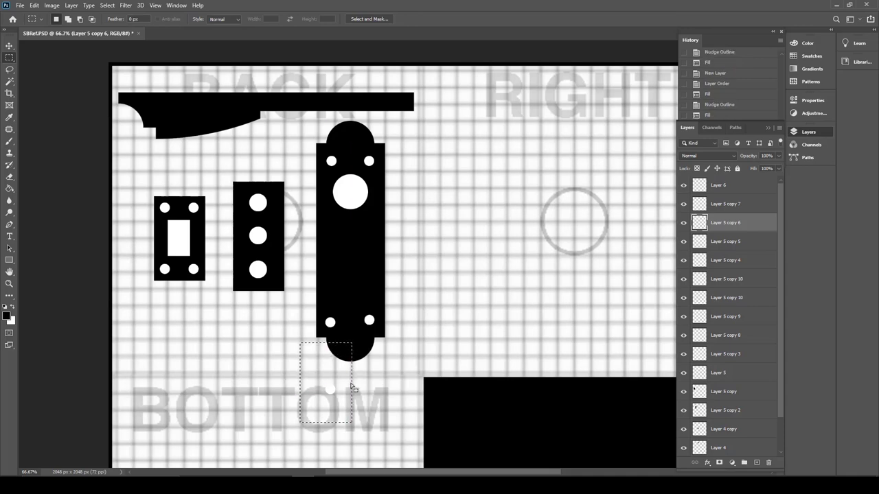
{"action": "left_click", "coordinate": [328, 397]}
Step: Merge all the layers above the Background, from Layer 6 down to Layer 3, into a single layer
{"action": "left_click", "coordinate": [10, 46]}
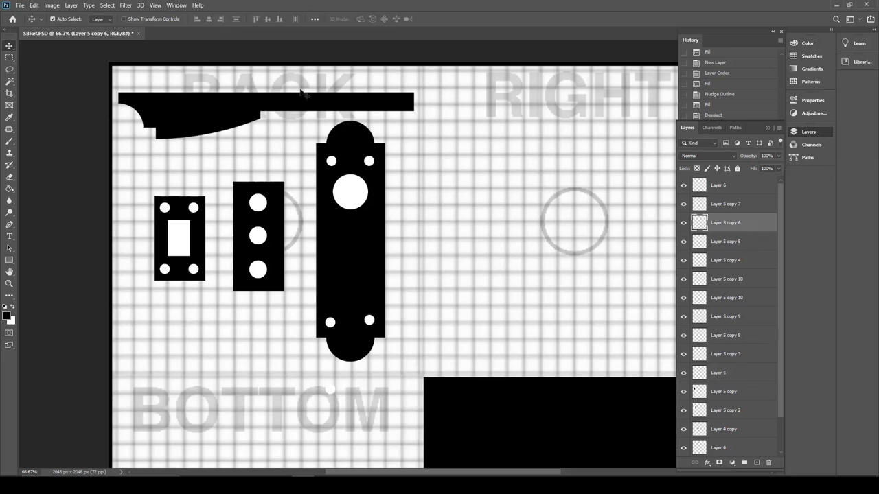
{"action": "left_click", "coordinate": [733, 189]}
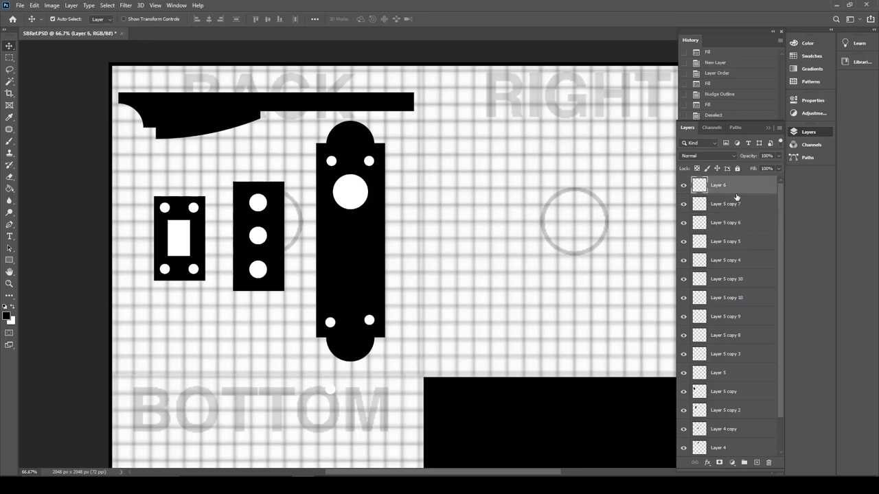
{"action": "scroll", "coordinate": [773, 200], "scroll_direction": "down", "scroll_amount": 2}
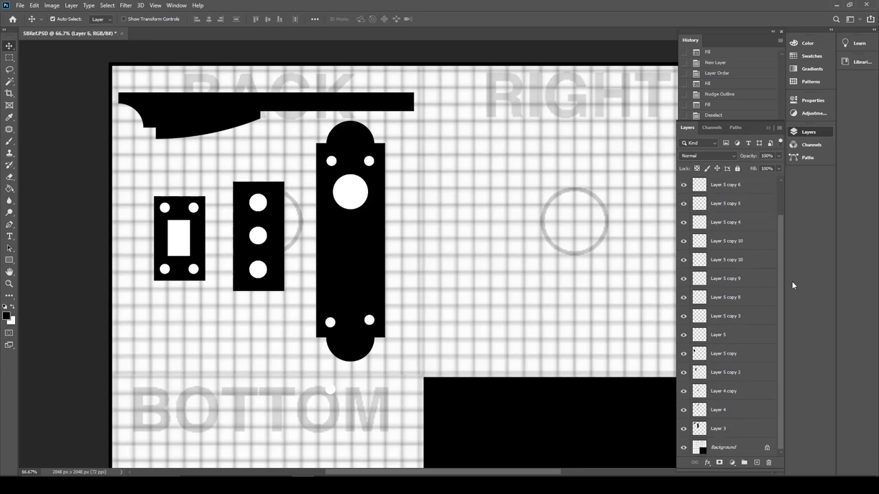
{"action": "left_click", "coordinate": [733, 431], "text": "shift"}
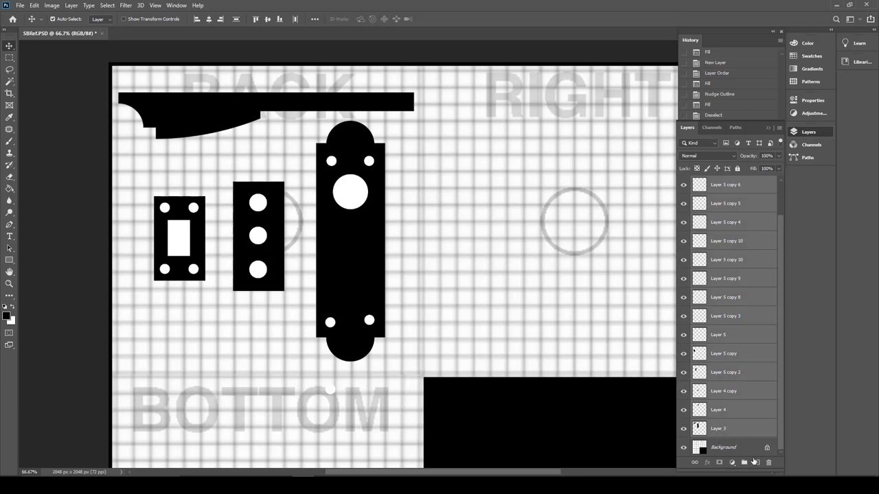
{"action": "key", "text": "ctrl+e"}
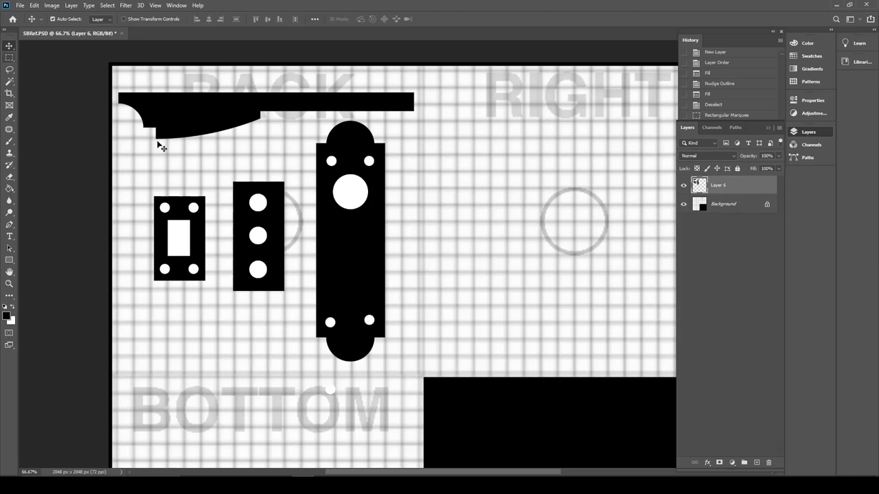
Step: Add a new layer directly above the Background and fill it with white to cover the template grid
{"action": "left_click", "coordinate": [713, 203]}
{"action": "left_click", "coordinate": [758, 464]}
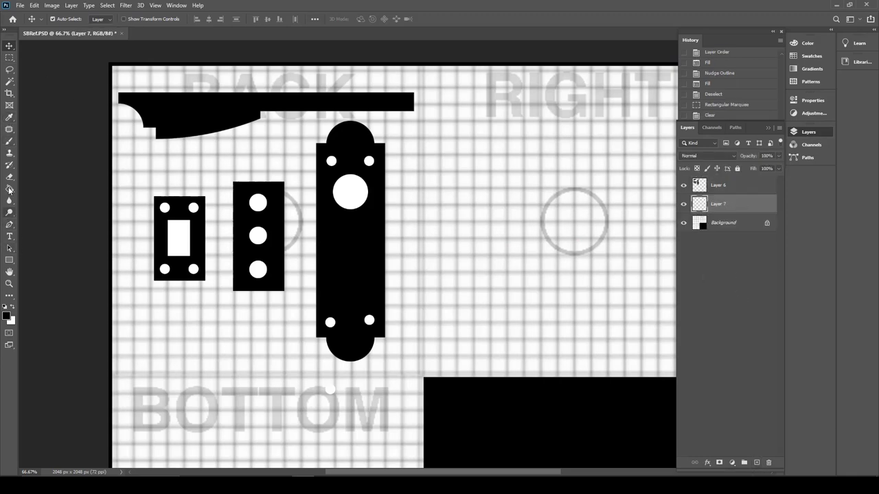
{"action": "key", "text": "ctrl+BackSpace"}
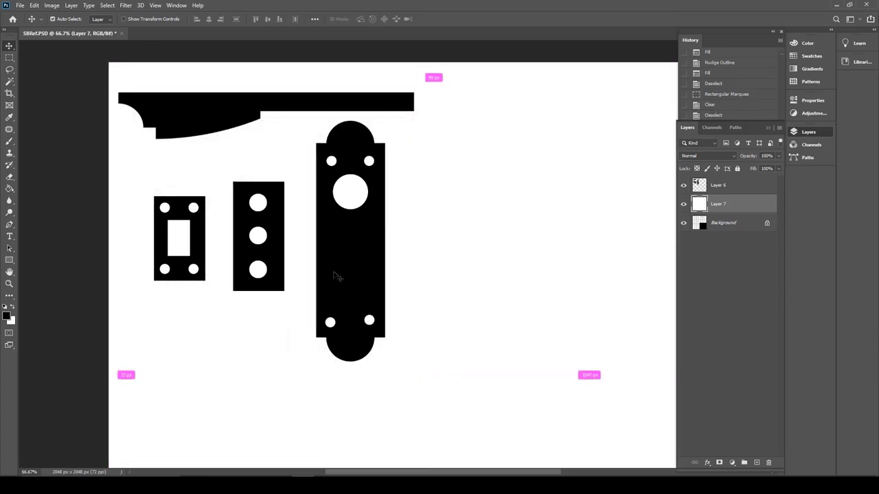
Step: Save the document as the Photoshop file Door_Alpha in the Door folder with Maximize Compatibility on
{"action": "left_click", "coordinate": [10, 283]}
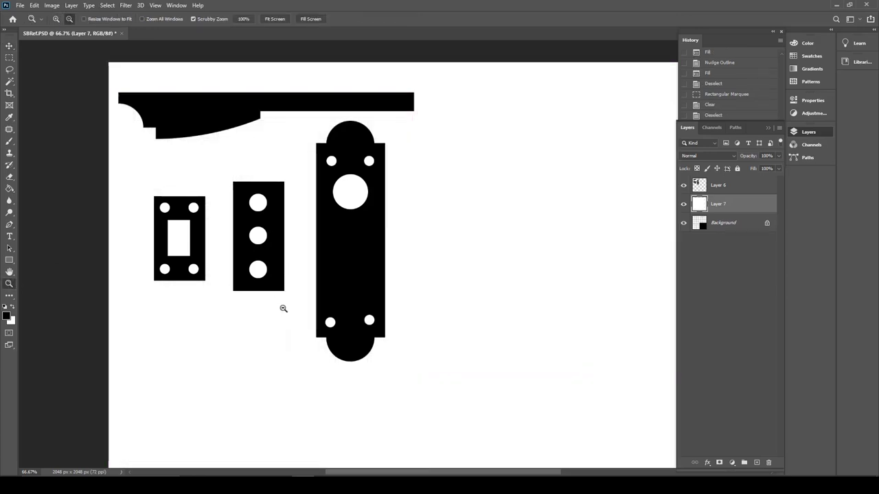
{"action": "left_click", "coordinate": [286, 309], "text": "alt"}
{"action": "left_click", "coordinate": [416, 353], "text": "alt"}
{"action": "left_click_drag", "start_coordinate": [422, 361], "coordinate": [407, 351]}
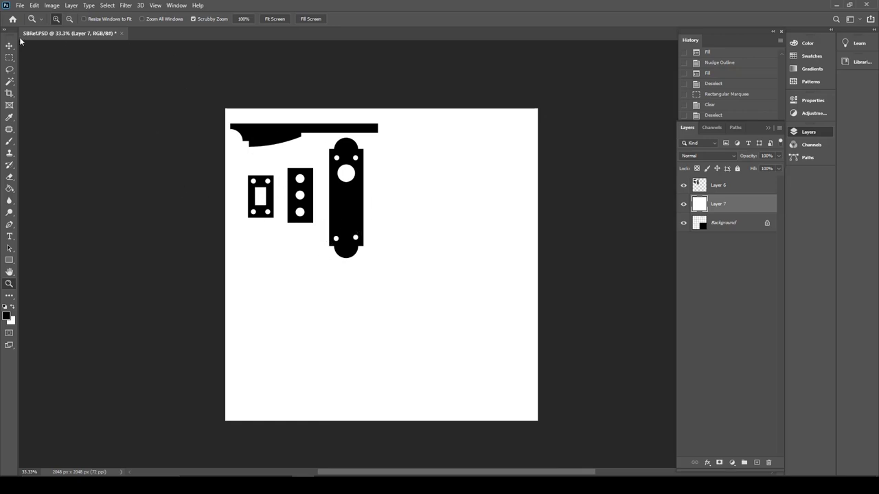
{"action": "left_click", "coordinate": [20, 6]}
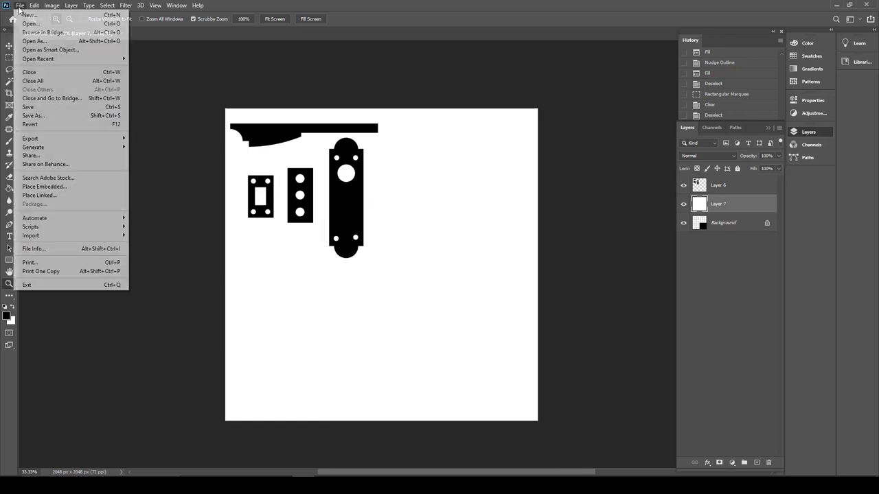
{"action": "left_click", "coordinate": [34, 116]}
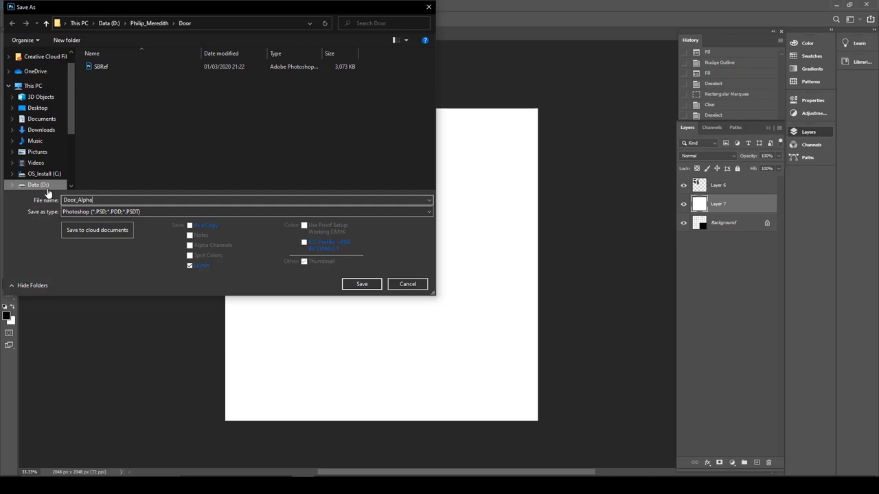
{"action": "key", "text": "Return"}
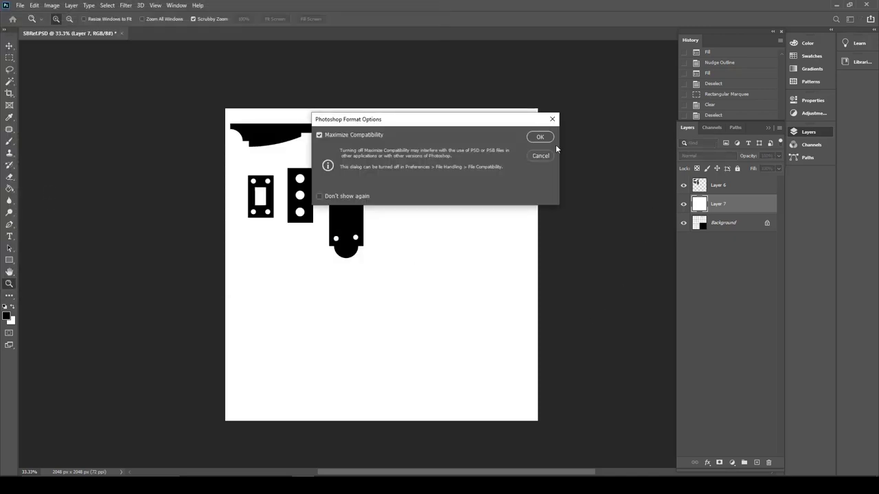
{"action": "left_click", "coordinate": [542, 137]}
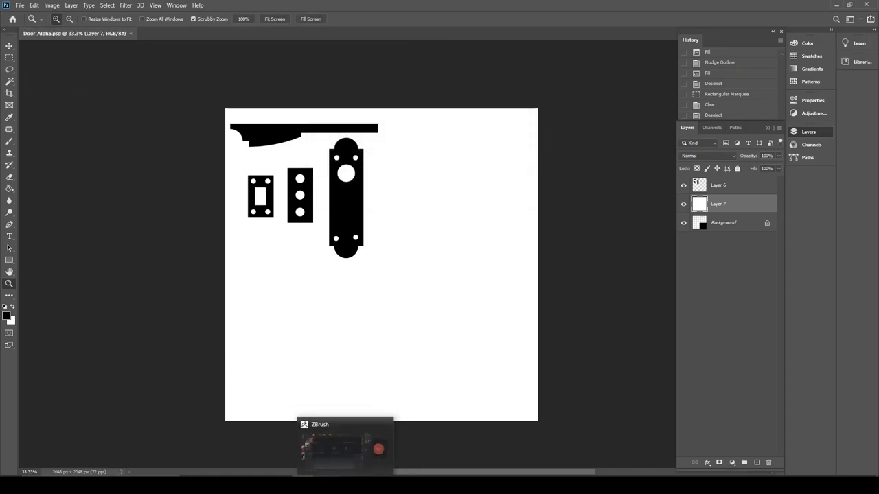
Step: Switch to ZBrush, load the PolySphere.ZTL tool from LightBox and close LightBox
{"action": "left_click", "coordinate": [332, 491]}
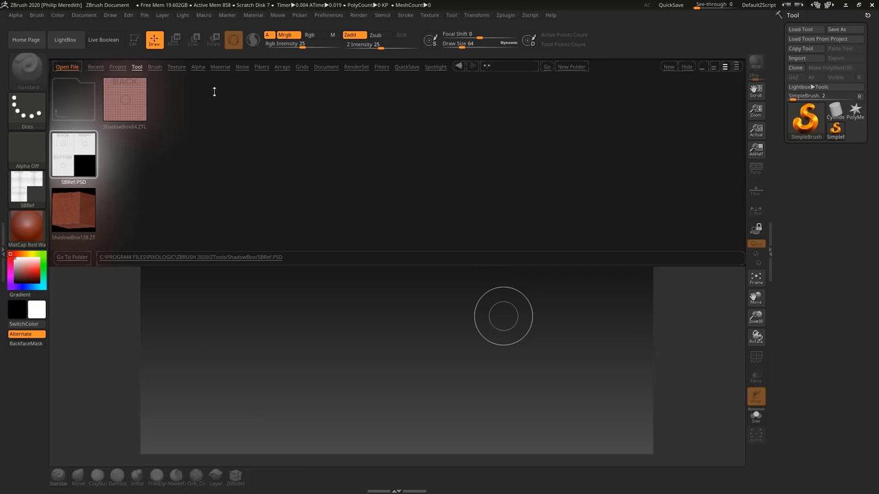
{"action": "left_click", "coordinate": [136, 67]}
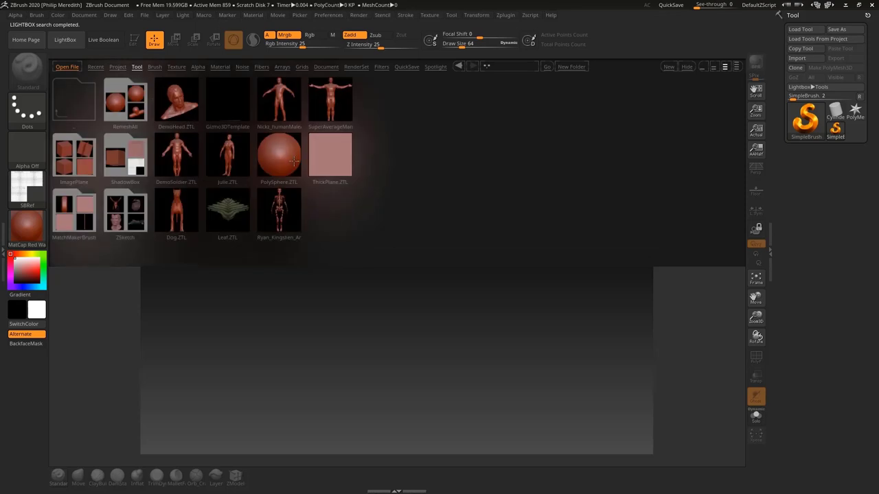
{"action": "double_click", "coordinate": [284, 161]}
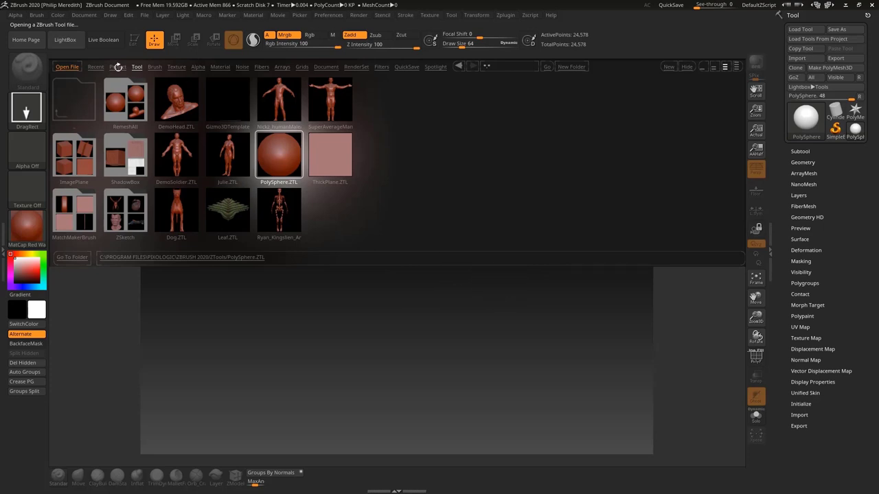
{"action": "left_click", "coordinate": [65, 46]}
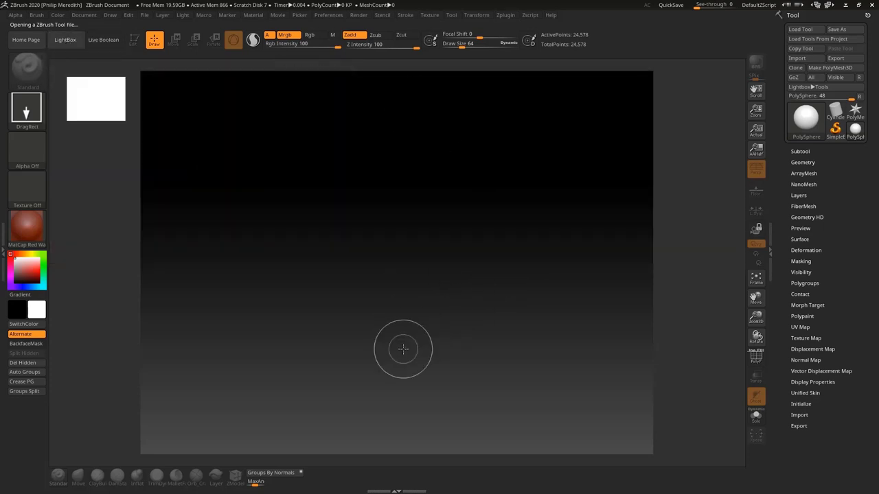
Step: Draw the PolySphere in the middle of the canvas and enter Edit mode
{"action": "left_click_drag", "start_coordinate": [389, 246], "coordinate": [390, 413]}
{"action": "key", "text": "t"}
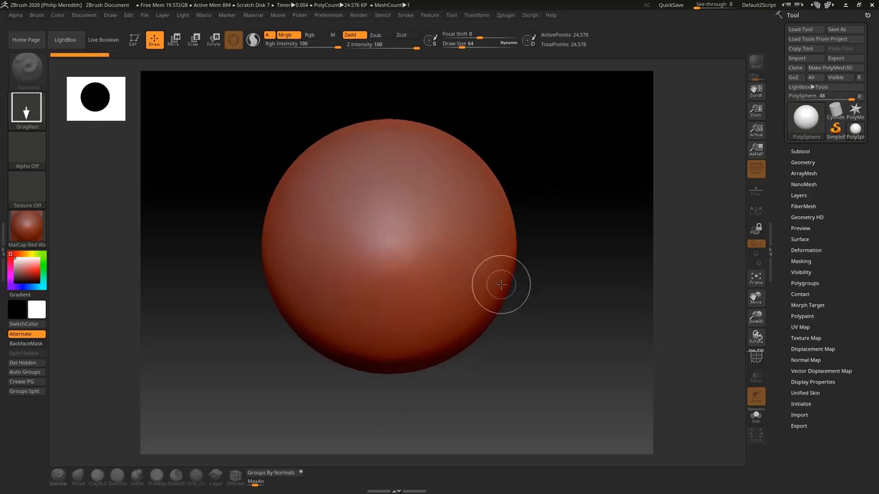
{"action": "left_click_drag", "start_coordinate": [580, 140], "coordinate": [597, 231]}
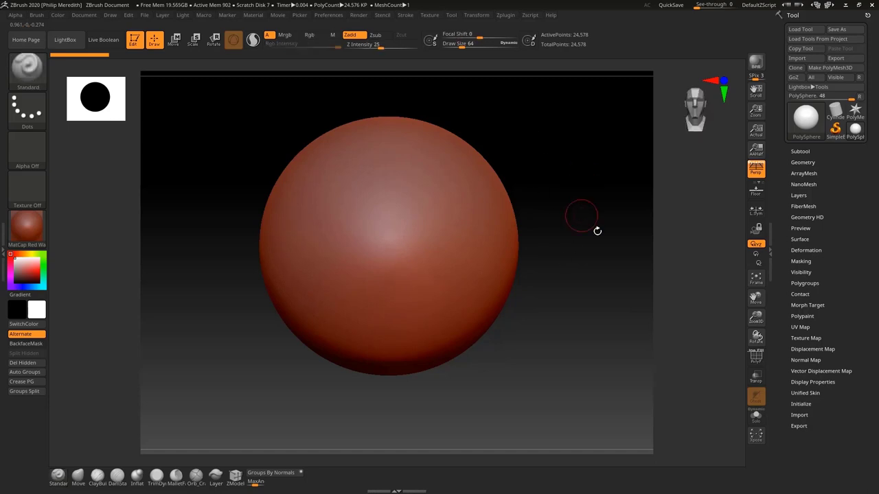
Step: Open the Subtool section and set its visible count to 5
{"action": "left_click", "coordinate": [800, 151]}
{"action": "left_click_drag", "start_coordinate": [869, 182], "coordinate": [868, 132]}
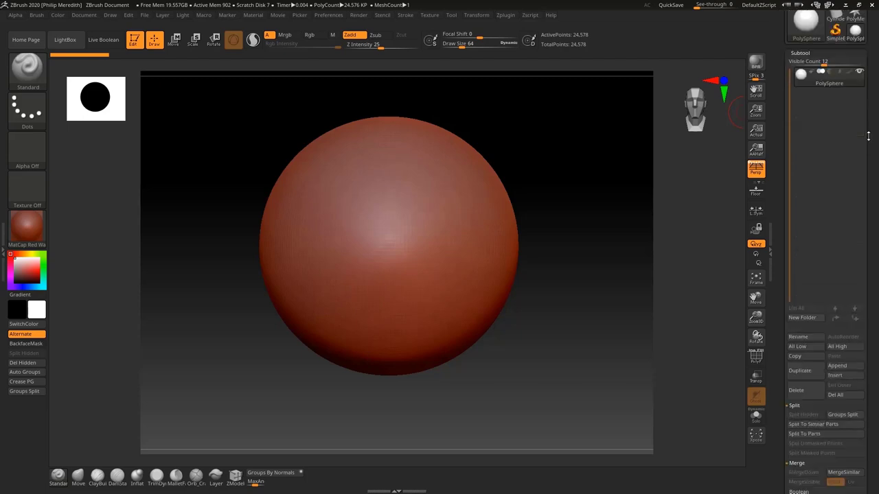
{"action": "left_click_drag", "start_coordinate": [813, 108], "coordinate": [801, 108]}
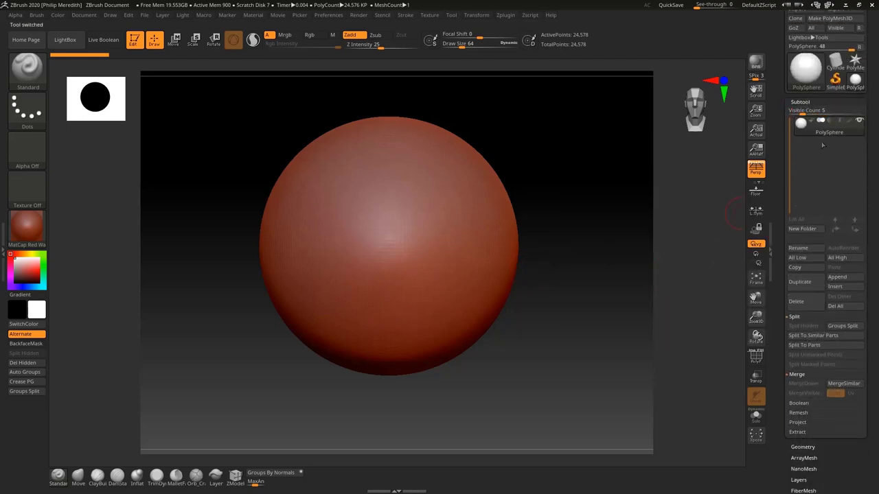
Step: Append two Cube3D meshes as subtools beneath the PolySphere
{"action": "left_click", "coordinate": [838, 278]}
{"action": "left_click", "coordinate": [839, 278]}
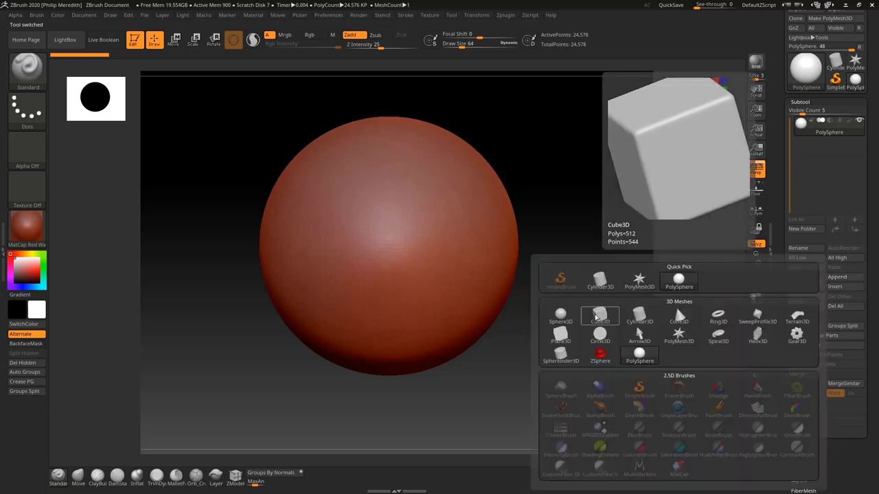
{"action": "left_click", "coordinate": [592, 314]}
{"action": "left_click", "coordinate": [830, 281]}
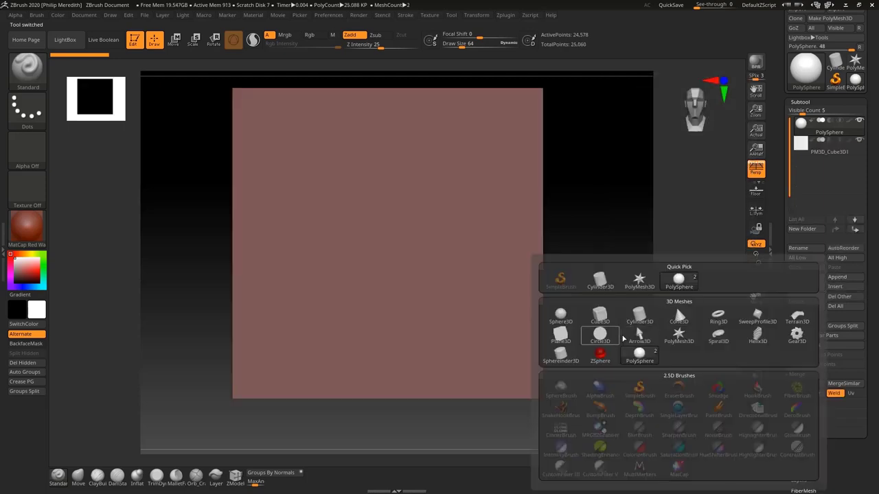
{"action": "left_click", "coordinate": [608, 315]}
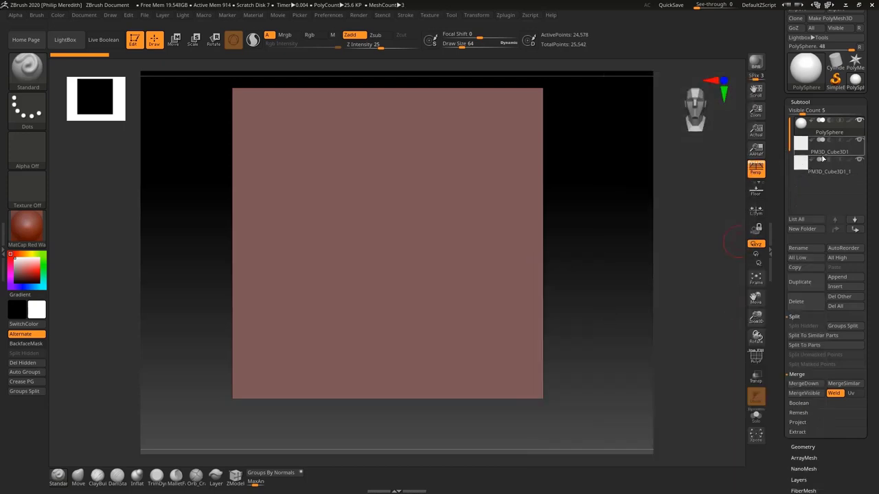
Step: Turn off perspective and move the first cube straight down until its upper edge sits near the sphere's middle
{"action": "left_click", "coordinate": [821, 154]}
{"action": "key", "text": "w"}
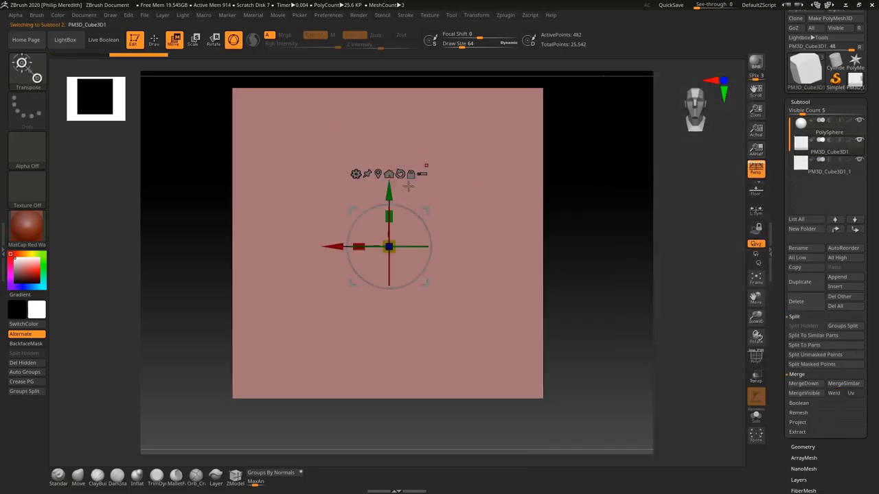
{"action": "left_click", "coordinate": [758, 173]}
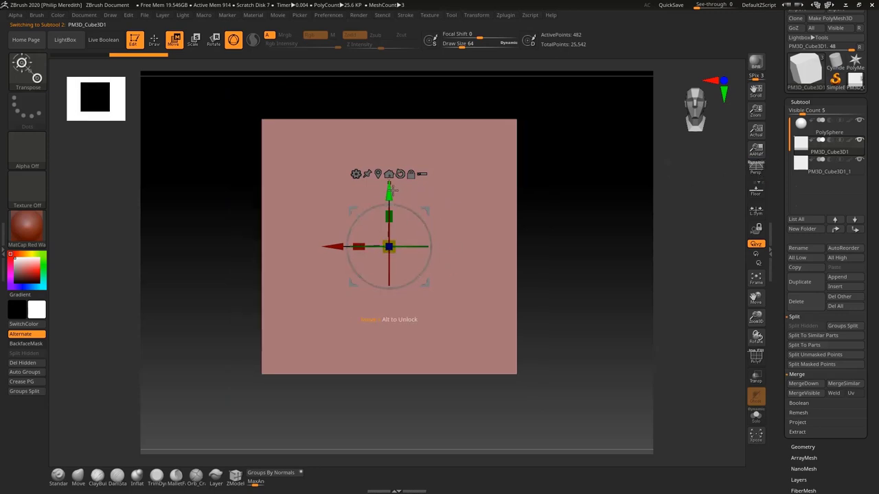
{"action": "left_click_drag", "start_coordinate": [389, 186], "coordinate": [375, 304]}
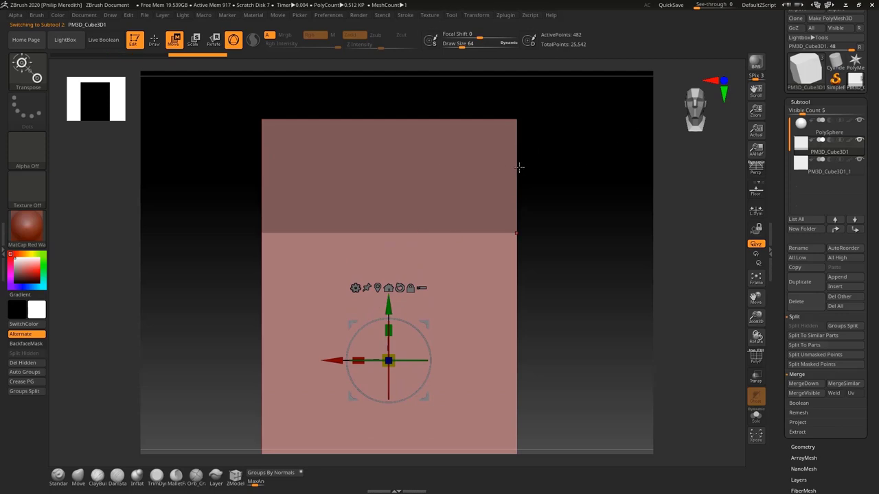
Step: Select the second cube, narrow its width into a slim block and raise it above the sphere's middle
{"action": "left_click", "coordinate": [487, 160], "text": "alt"}
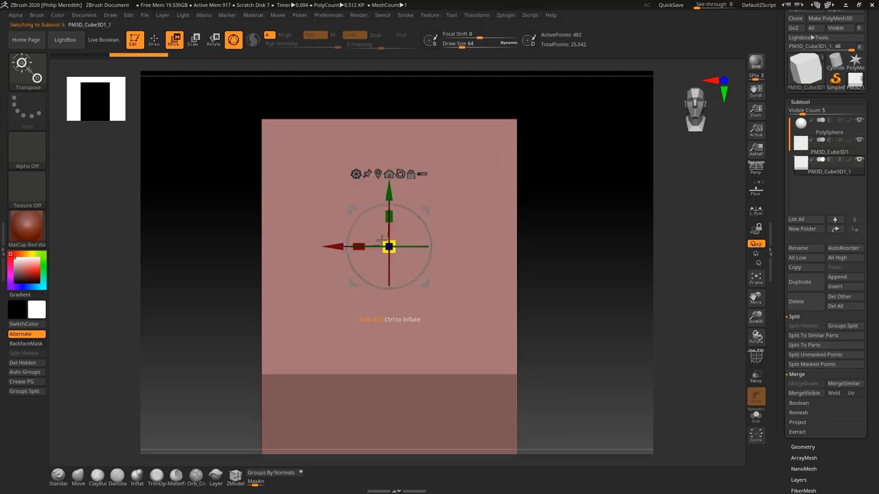
{"action": "left_click_drag", "start_coordinate": [361, 246], "coordinate": [504, 228]}
{"action": "mouse_move", "coordinate": [388, 190]}
{"action": "left_mouse_down"}
{"action": "mouse_move", "coordinate": [389, 131]}
{"action": "mouse_move", "coordinate": [413, 4]}
{"action": "mouse_move", "coordinate": [426, 17]}
{"action": "left_mouse_up"}
Step: Adjust the large cube's height so only the sphere's upper part protrudes, and select the narrow upright block
{"action": "right_click_drag", "start_coordinate": [573, 208], "coordinate": [558, 218], "text": "ctrl"}
{"action": "left_click", "coordinate": [440, 279], "text": "alt"}
{"action": "mouse_move", "coordinate": [393, 308]}
{"action": "left_mouse_down"}
{"action": "mouse_move", "coordinate": [414, 304]}
{"action": "mouse_move", "coordinate": [401, 306]}
{"action": "left_mouse_up"}
{"action": "mouse_move", "coordinate": [585, 139]}
{"action": "left_mouse_down"}
{"action": "mouse_move", "coordinate": [574, 171]}
{"action": "mouse_move", "coordinate": [575, 151]}
{"action": "left_mouse_up"}
{"action": "left_click_drag", "start_coordinate": [386, 263], "coordinate": [387, 261]}
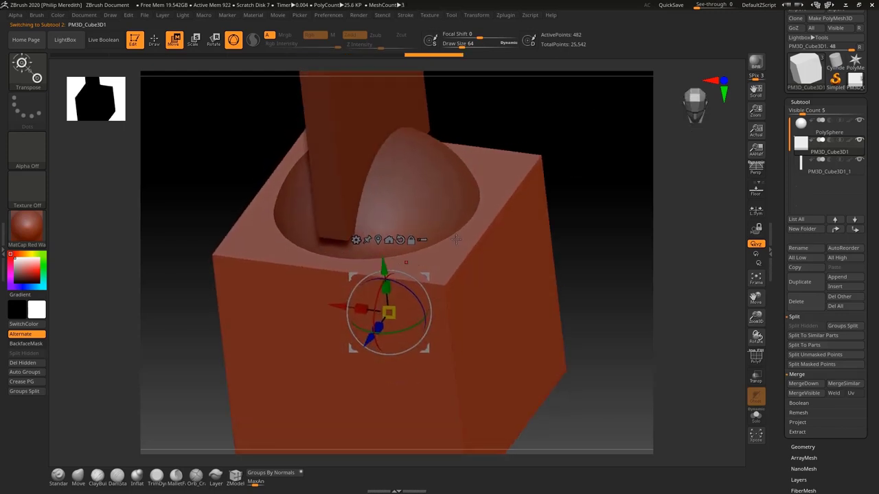
{"action": "mouse_move", "coordinate": [629, 171]}
{"action": "left_mouse_down"}
{"action": "mouse_move", "coordinate": [616, 153]}
{"action": "mouse_move", "coordinate": [638, 164]}
{"action": "left_mouse_up"}
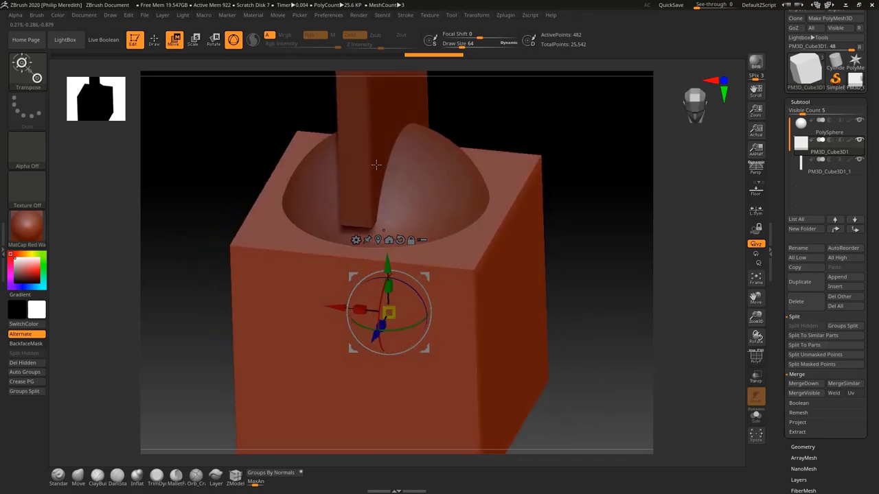
{"action": "left_click", "coordinate": [362, 166]}
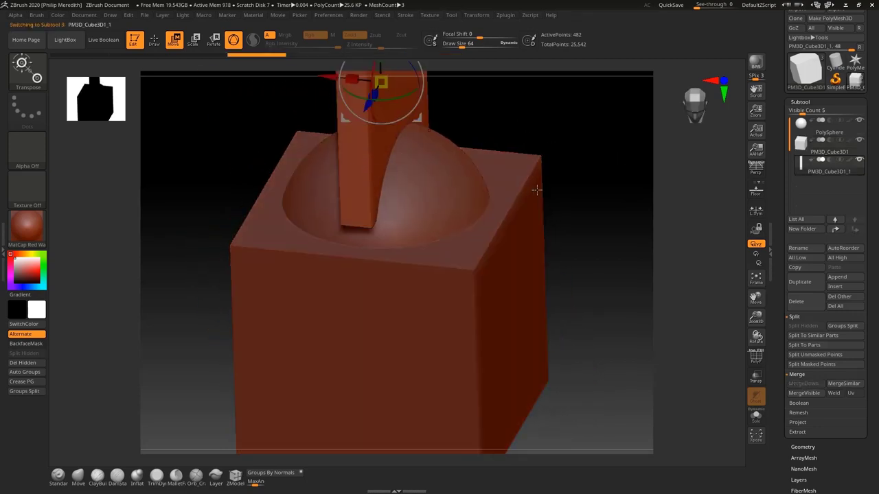
Step: Raise the narrow upright block slightly along its vertical axis where it cuts into the sphere
{"action": "left_click_drag", "start_coordinate": [528, 123], "coordinate": [426, 147]}
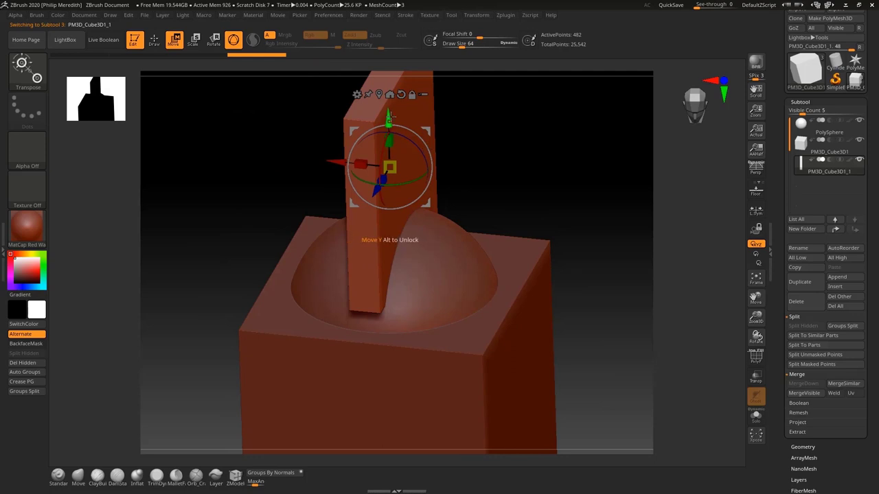
{"action": "left_click_drag", "start_coordinate": [389, 117], "coordinate": [389, 115]}
{"action": "left_click_drag", "start_coordinate": [539, 165], "coordinate": [522, 236]}
{"action": "left_click_drag", "start_coordinate": [540, 171], "coordinate": [532, 171]}
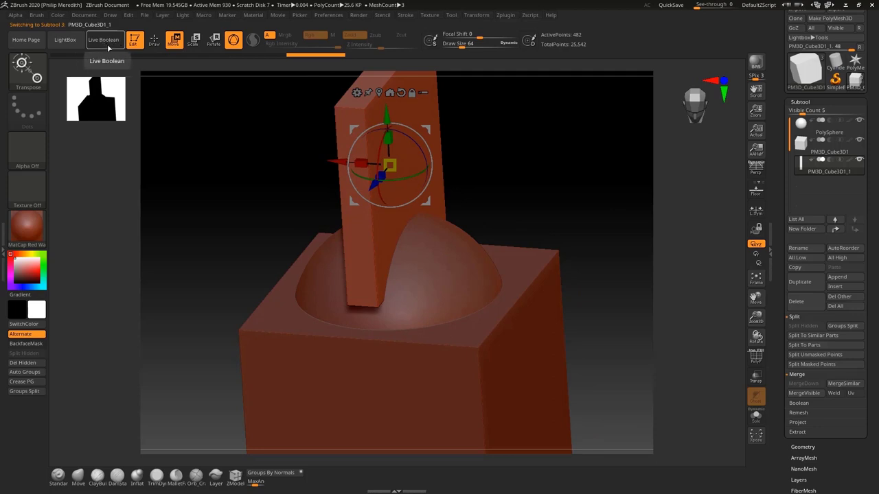
Step: Enable Live Boolean and set both the large cube and the narrow block to subtract from the sphere
{"action": "left_click", "coordinate": [108, 45]}
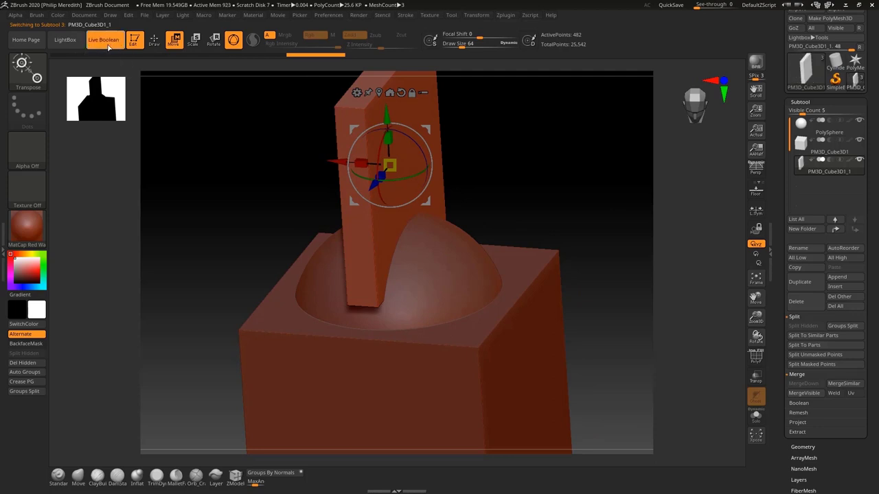
{"action": "left_click", "coordinate": [830, 141]}
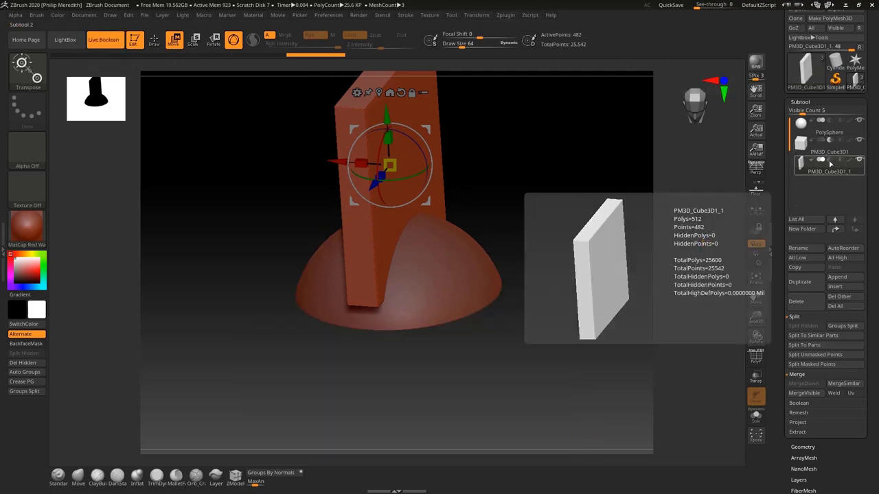
{"action": "left_click", "coordinate": [830, 161]}
{"action": "mouse_move", "coordinate": [582, 189]}
{"action": "left_mouse_down"}
{"action": "mouse_move", "coordinate": [569, 227]}
{"action": "mouse_move", "coordinate": [537, 157]}
{"action": "mouse_move", "coordinate": [573, 214]}
{"action": "mouse_move", "coordinate": [575, 198]}
{"action": "left_mouse_up"}
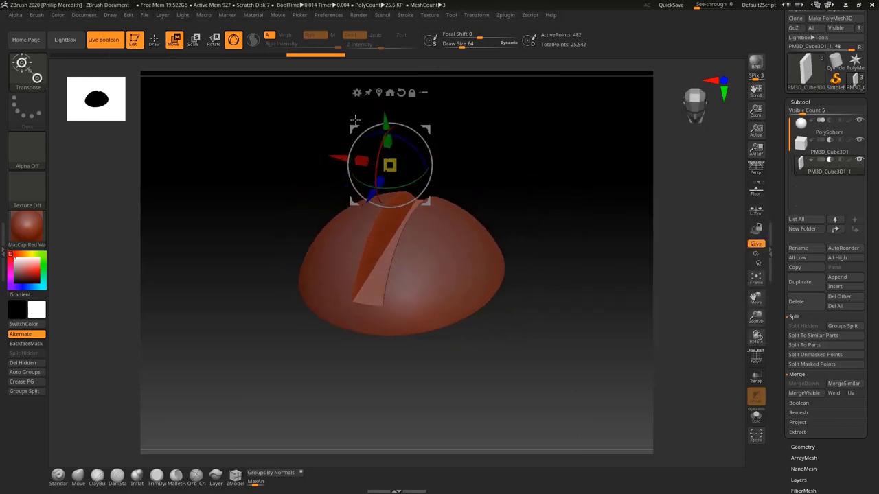
Step: From the front view, raise the slot-cutting block slightly along Y to make the dome's slot shallower
{"action": "key", "text": "ctrl+z"}
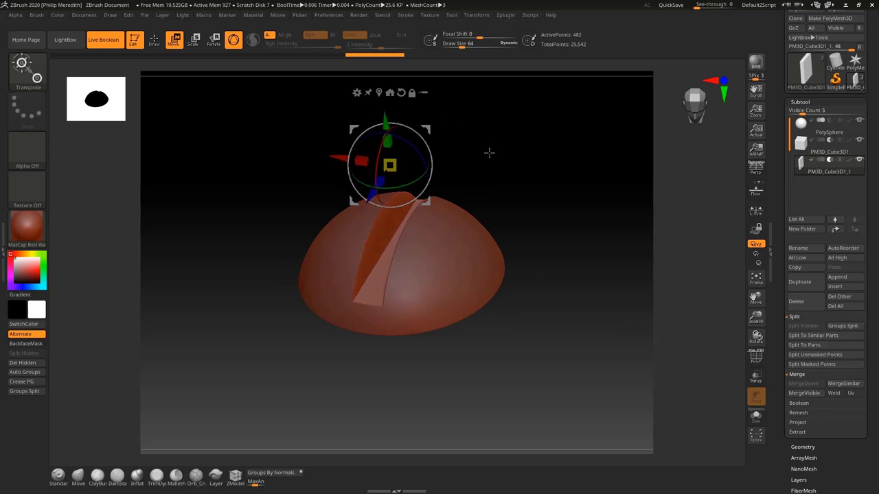
{"action": "left_click_drag", "start_coordinate": [488, 153], "coordinate": [443, 121], "text": "shift"}
{"action": "mouse_move", "coordinate": [393, 108]}
{"action": "left_mouse_down"}
{"action": "mouse_move", "coordinate": [396, 84]}
{"action": "mouse_move", "coordinate": [380, 103]}
{"action": "left_mouse_up"}
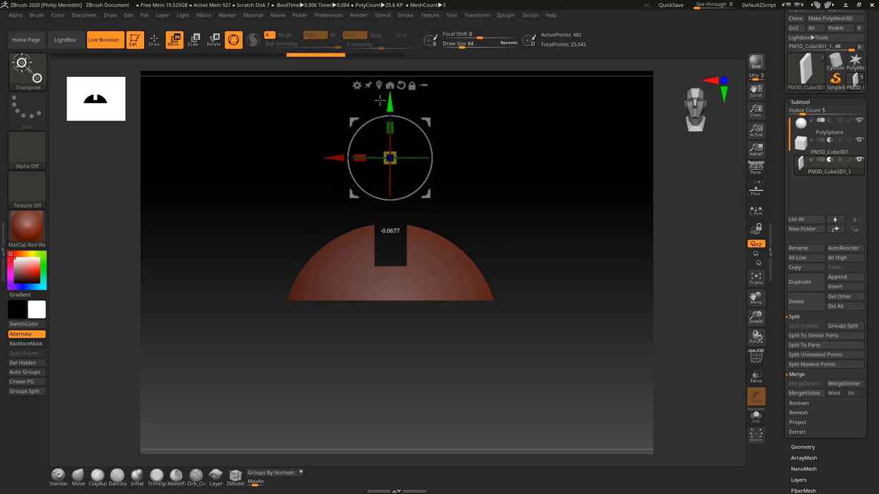
{"action": "left_click_drag", "start_coordinate": [496, 133], "coordinate": [525, 159]}
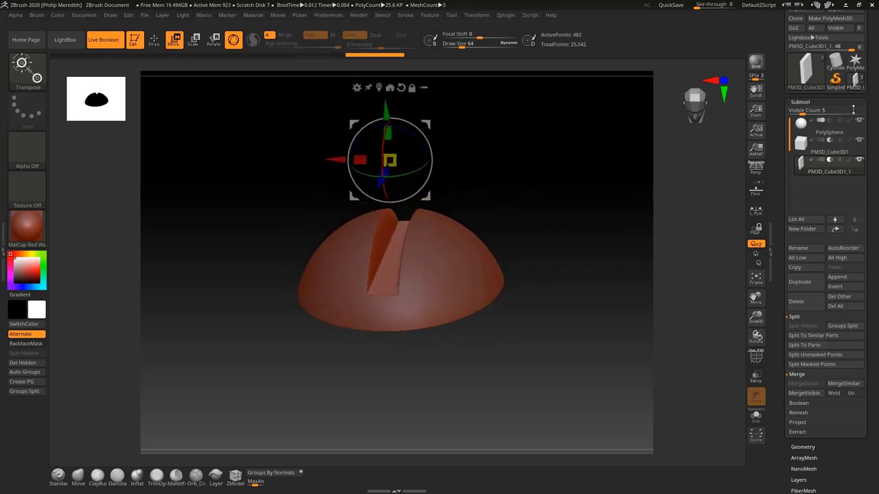
Step: Switch the cube subtools to additive and back to subtractive to compare the boolean preview
{"action": "left_click", "coordinate": [824, 146]}
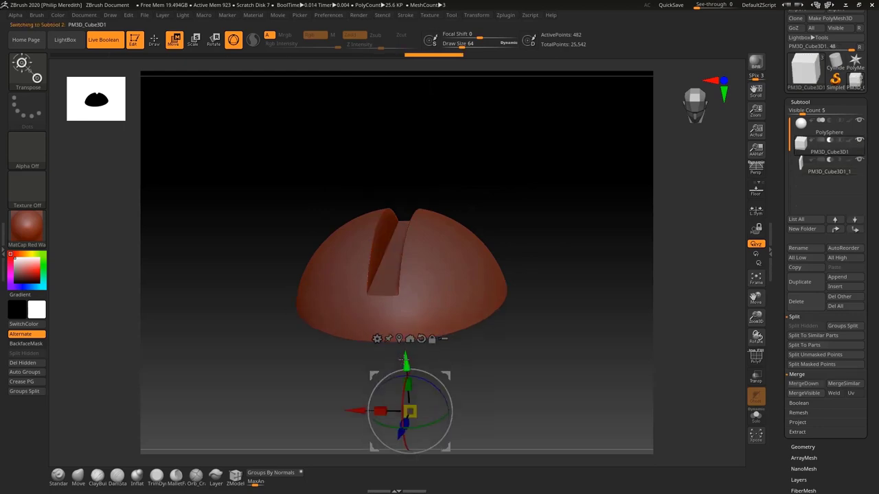
{"action": "left_click_drag", "start_coordinate": [561, 126], "coordinate": [576, 150]}
{"action": "left_click_drag", "start_coordinate": [876, 172], "coordinate": [875, 231]}
{"action": "left_click_drag", "start_coordinate": [676, 329], "coordinate": [590, 315]}
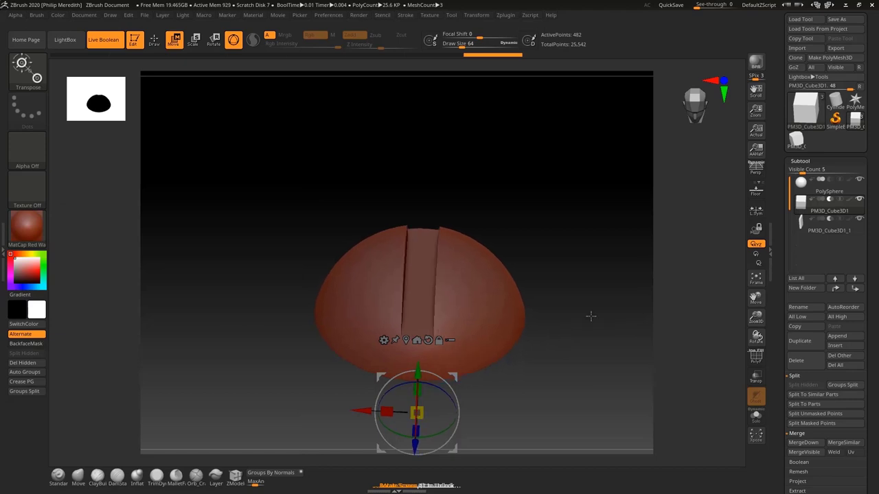
{"action": "scroll", "coordinate": [848, 215], "scroll_direction": "down", "scroll_amount": 1}
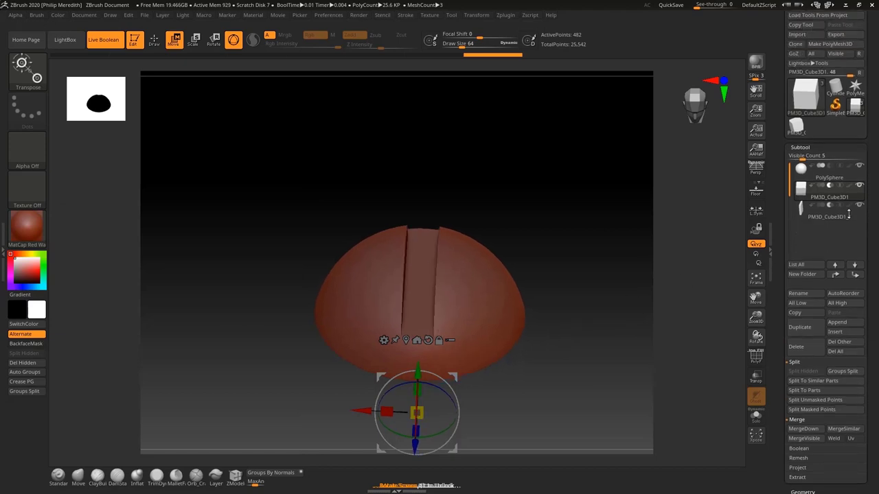
{"action": "left_click", "coordinate": [827, 187]}
{"action": "left_click", "coordinate": [821, 208]}
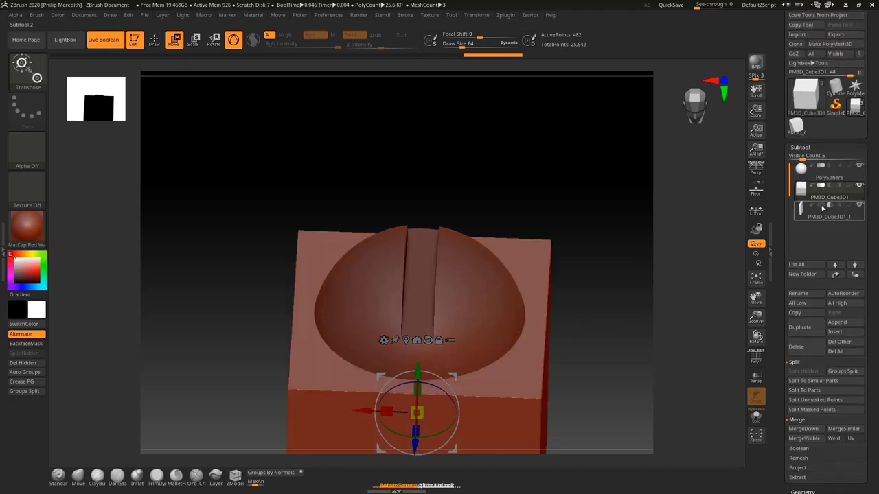
{"action": "left_click", "coordinate": [829, 206]}
{"action": "left_click", "coordinate": [829, 186]}
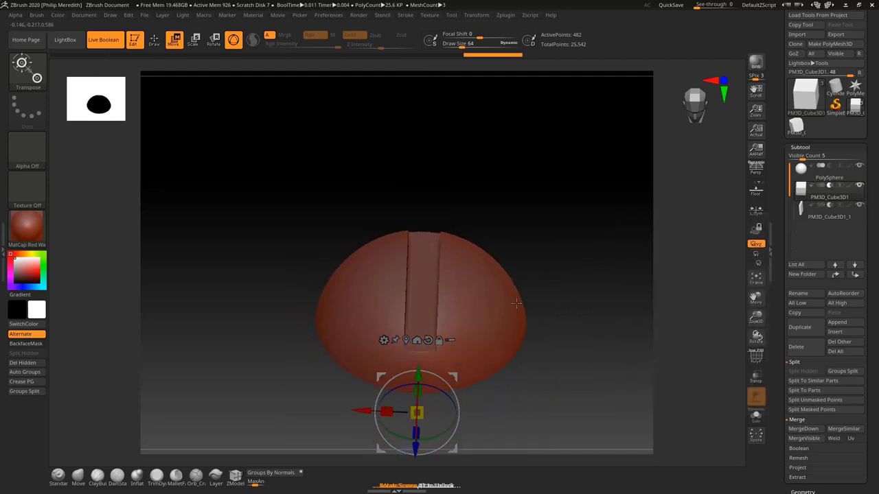
{"action": "left_click_drag", "start_coordinate": [543, 282], "coordinate": [446, 276]}
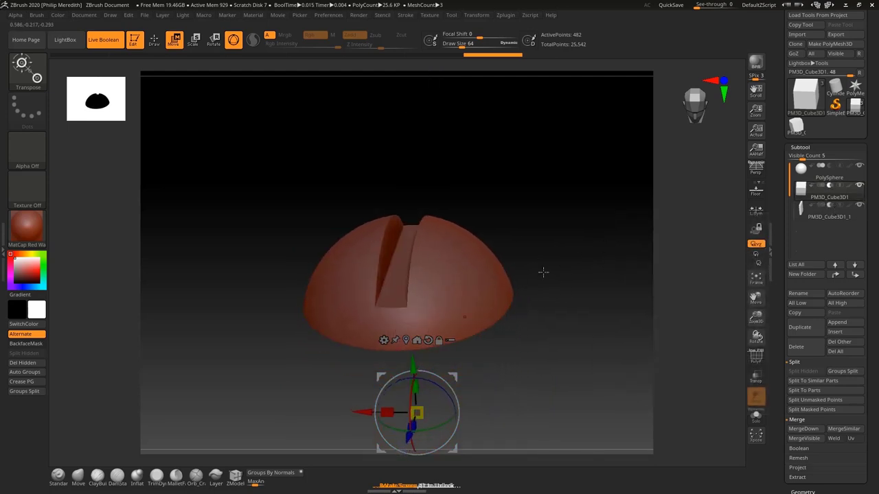
{"action": "left_click_drag", "start_coordinate": [542, 272], "coordinate": [809, 256]}
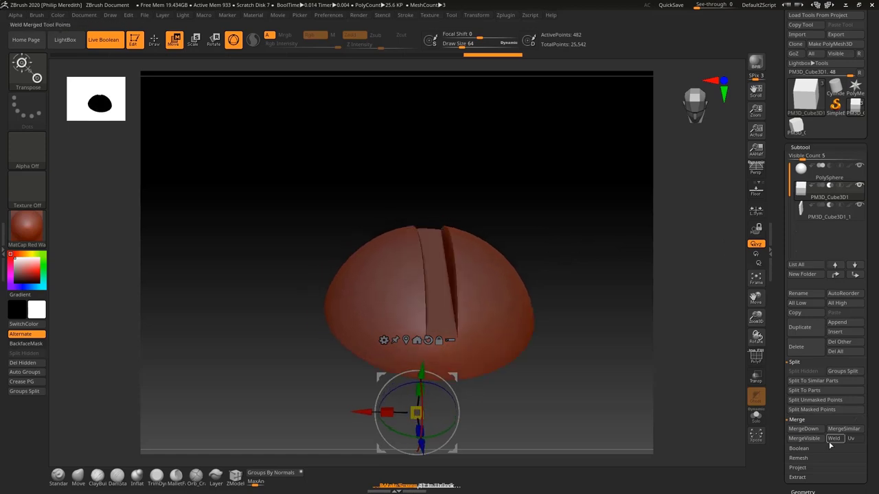
Step: Make a boolean mesh from the three subtools and switch to the generated UMesh_PolySphere tool
{"action": "left_click", "coordinate": [799, 448]}
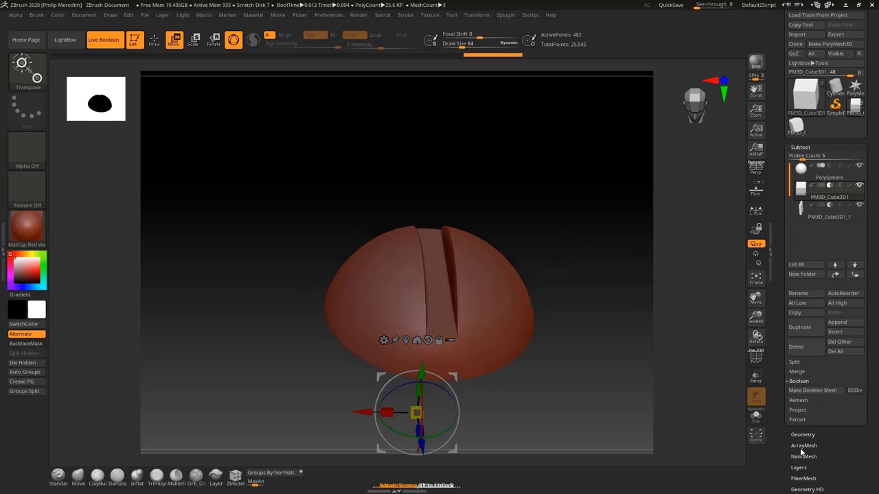
{"action": "left_click_drag", "start_coordinate": [871, 432], "coordinate": [846, 343]}
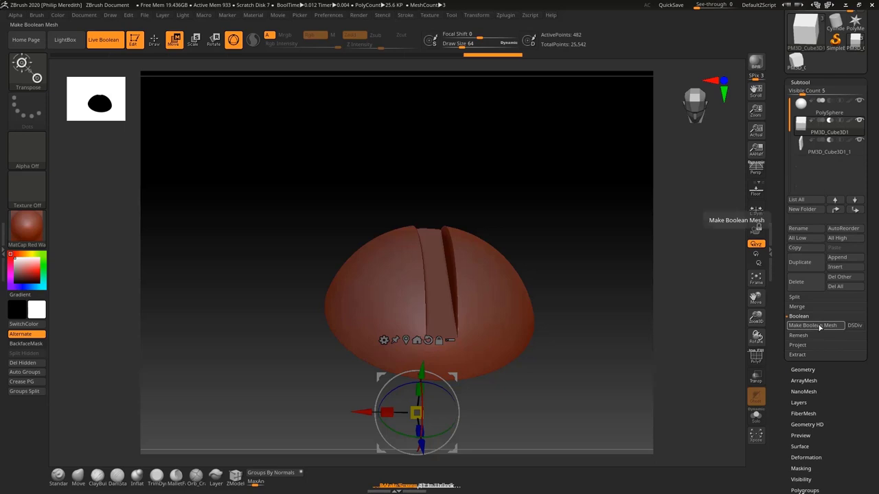
{"action": "left_click", "coordinate": [816, 326]}
{"action": "left_click_drag", "start_coordinate": [870, 134], "coordinate": [860, 154]}
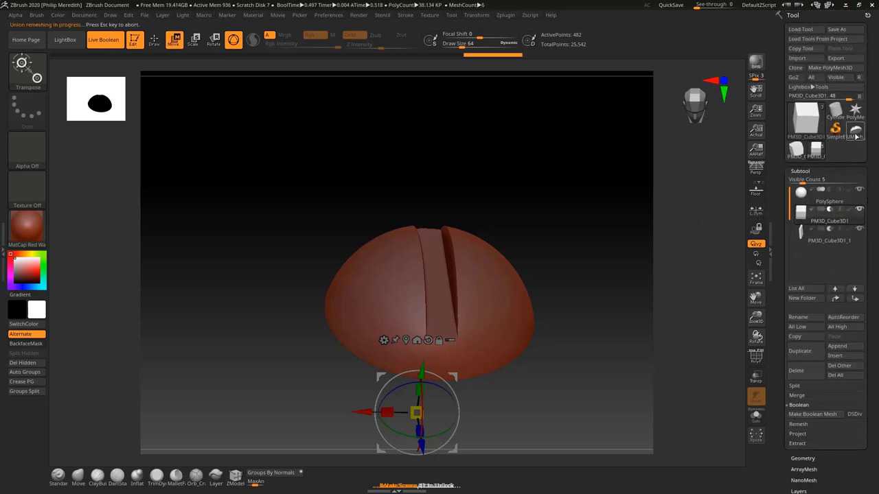
{"action": "left_click", "coordinate": [856, 131]}
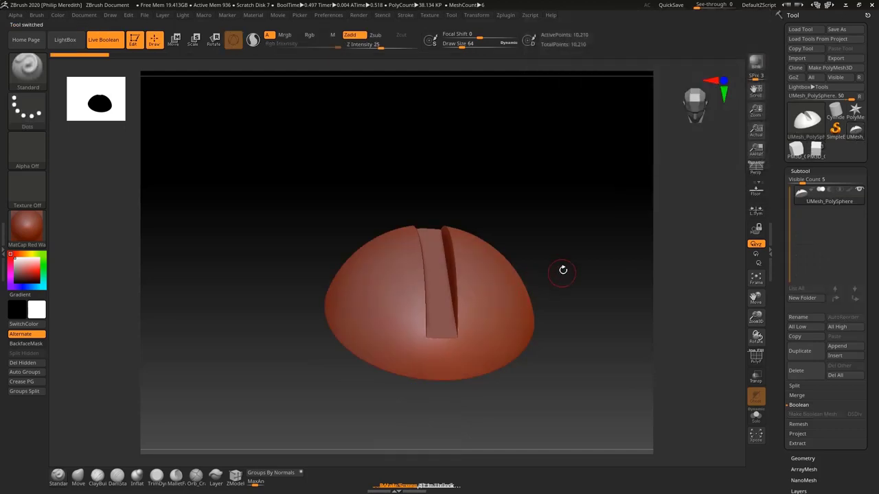
{"action": "left_click_drag", "start_coordinate": [562, 269], "coordinate": [732, 323]}
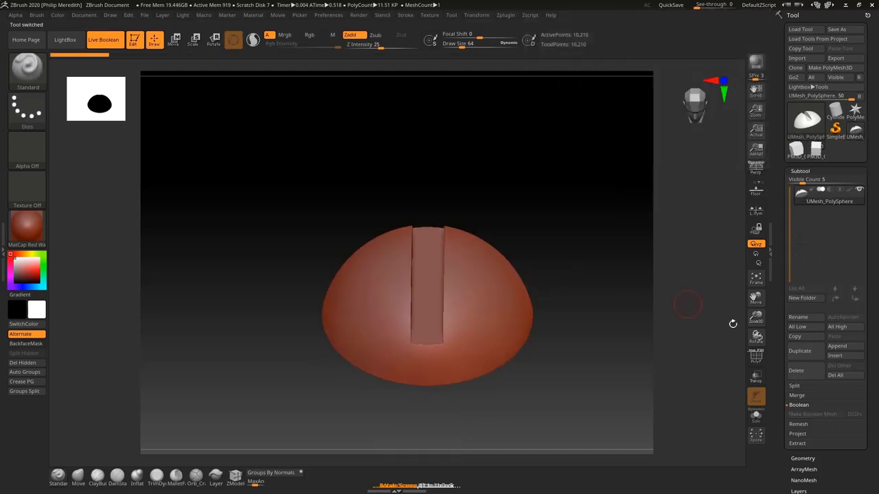
Step: Rename the slotted dome subtool as Screw
{"action": "left_click", "coordinate": [805, 317]}
{"action": "type", "text": "Sc"}
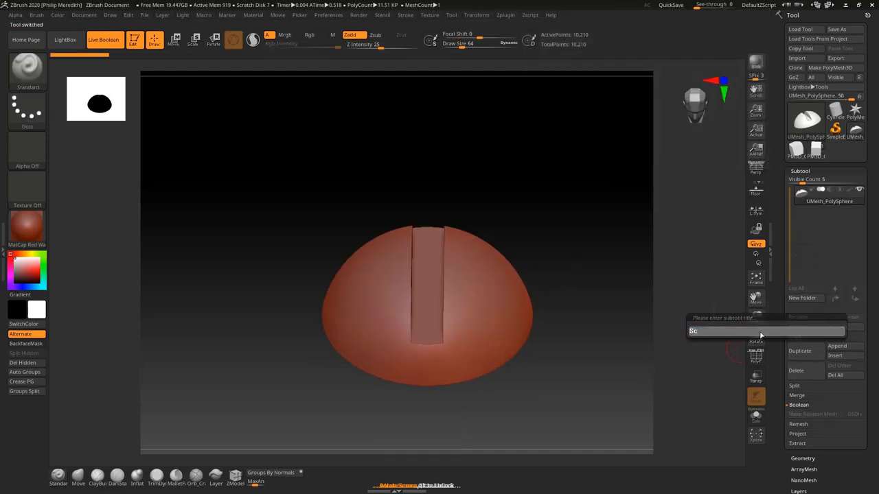
{"action": "type", "text": "rew"}
{"action": "key", "text": "Return"}
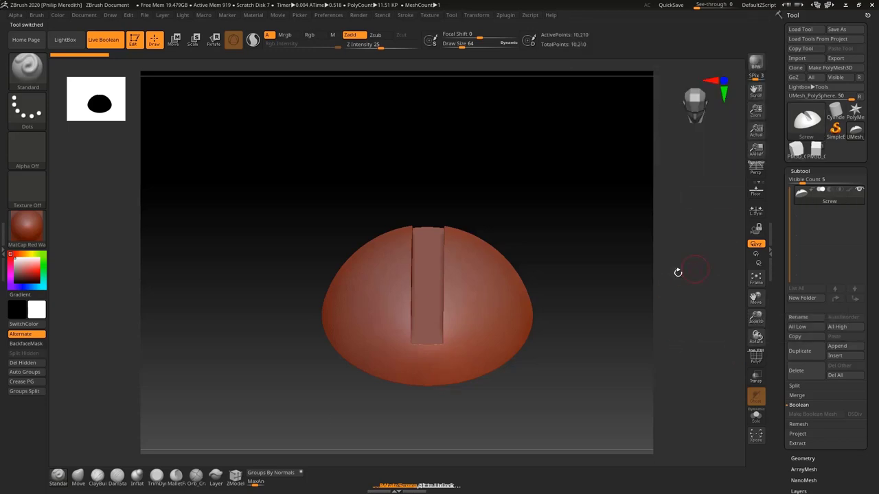
Step: Show the wireframe on the screw head and, from the front view, mask its bottom edge
{"action": "left_click_drag", "start_coordinate": [630, 286], "coordinate": [442, 278]}
{"action": "left_click", "coordinate": [758, 356]}
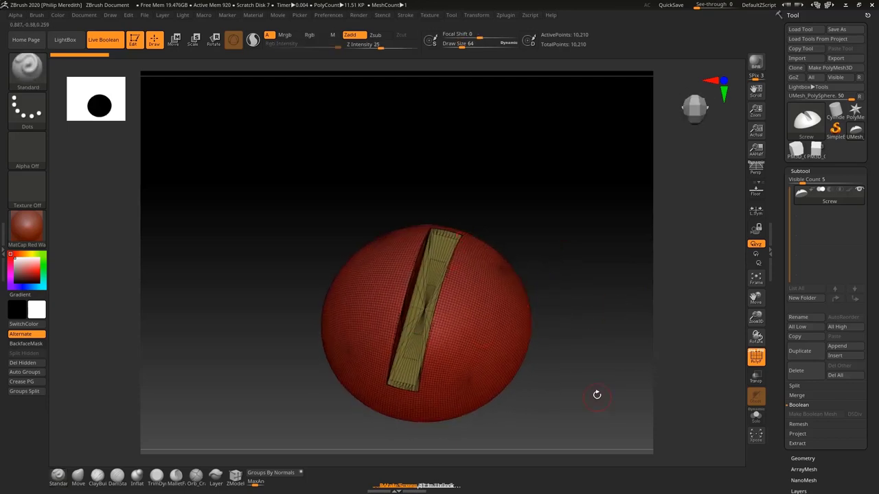
{"action": "mouse_move", "coordinate": [597, 394]}
{"action": "left_mouse_down", "text": "shift"}
{"action": "mouse_move", "coordinate": [580, 320]}
{"action": "mouse_move", "coordinate": [594, 300]}
{"action": "mouse_move", "coordinate": [589, 321]}
{"action": "mouse_move", "coordinate": [565, 336]}
{"action": "mouse_move", "coordinate": [534, 325]}
{"action": "mouse_move", "coordinate": [558, 316]}
{"action": "left_mouse_up", "text": "shift"}
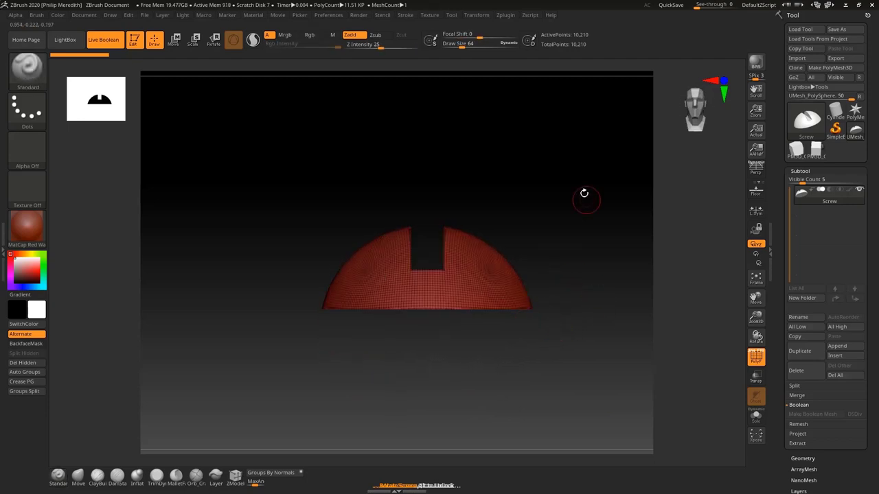
{"action": "mouse_move", "coordinate": [254, 409]}
{"action": "left_mouse_down", "text": "ctrl"}
{"action": "mouse_move", "coordinate": [596, 306]}
{"action": "mouse_move", "coordinate": [610, 290]}
{"action": "left_mouse_up", "text": "ctrl"}
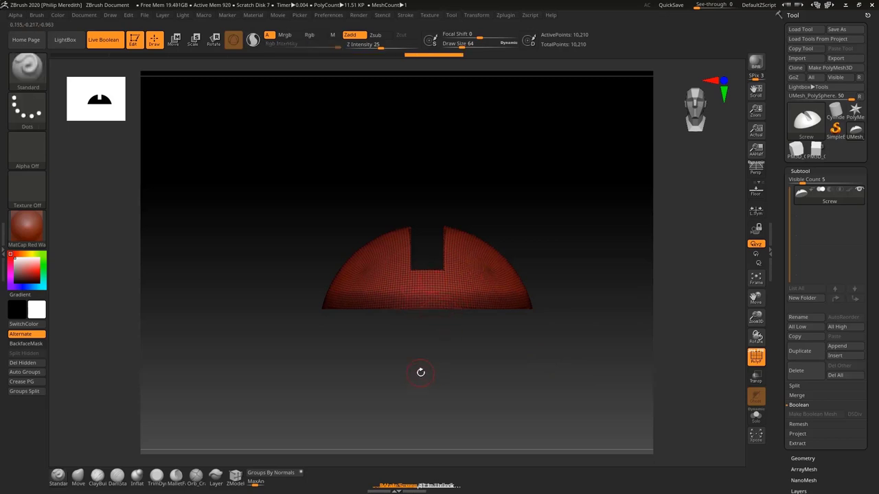
Step: Move the screw head's unmasked upper part straight up and flatten it to about 0.6 of its height, forming a straight rim
{"action": "key", "text": "e"}
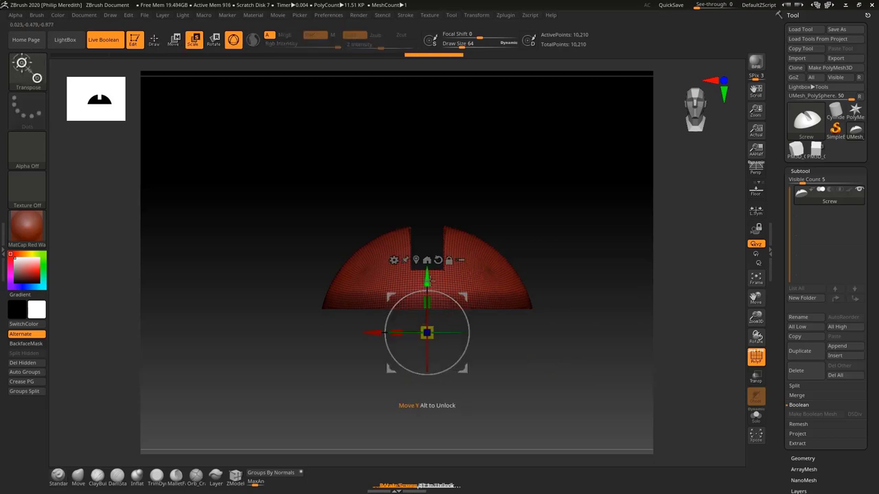
{"action": "left_click_drag", "start_coordinate": [427, 278], "coordinate": [428, 232]}
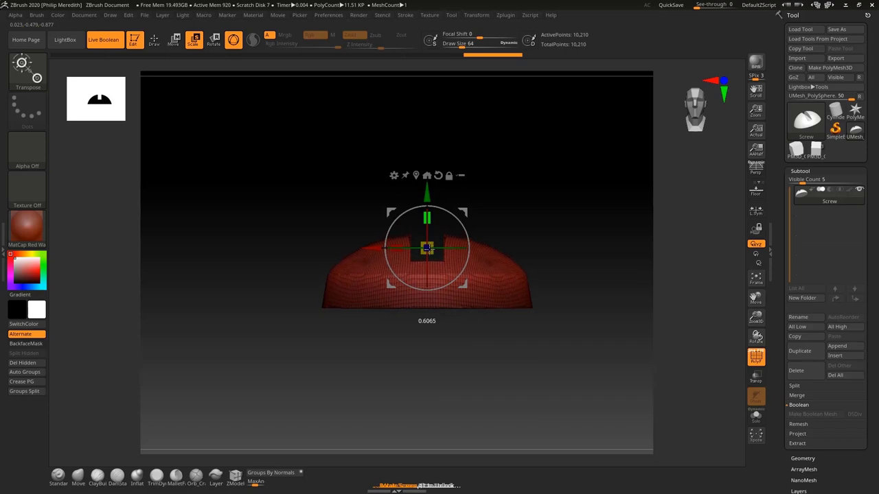
{"action": "left_click_drag", "start_coordinate": [549, 241], "coordinate": [600, 226]}
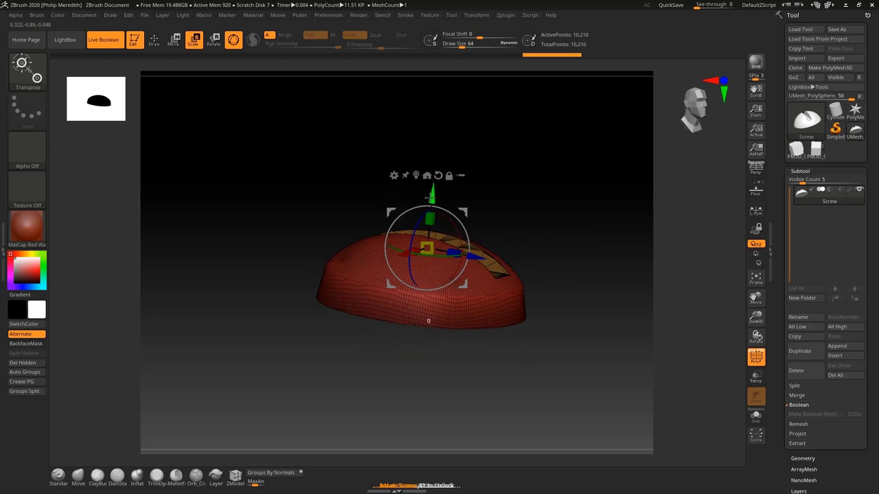
{"action": "left_click_drag", "start_coordinate": [522, 204], "coordinate": [615, 266]}
{"action": "left_click_drag", "start_coordinate": [564, 281], "coordinate": [567, 235]}
Step: Try applying DynaMesh to the screw head at resolution 128
{"action": "left_click", "coordinate": [756, 356]}
{"action": "left_click_drag", "start_coordinate": [688, 351], "coordinate": [624, 279]}
{"action": "scroll", "coordinate": [812, 323], "scroll_direction": "down", "scroll_amount": 1}
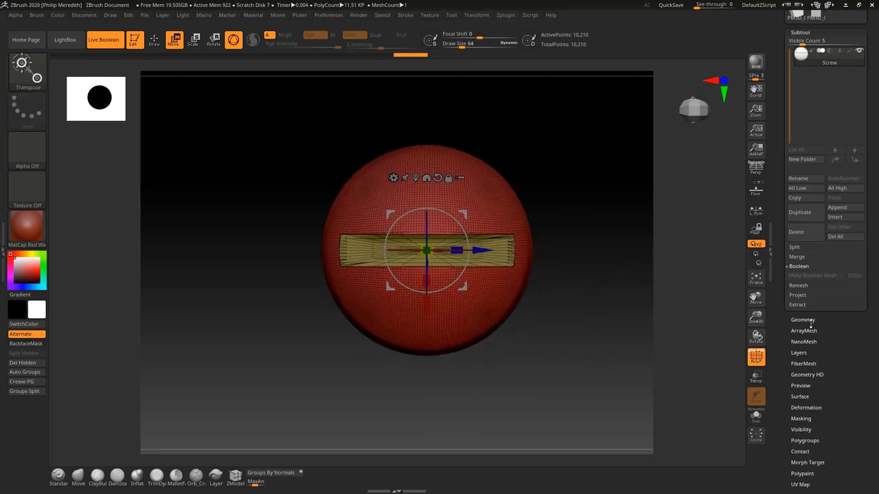
{"action": "left_click", "coordinate": [802, 320]}
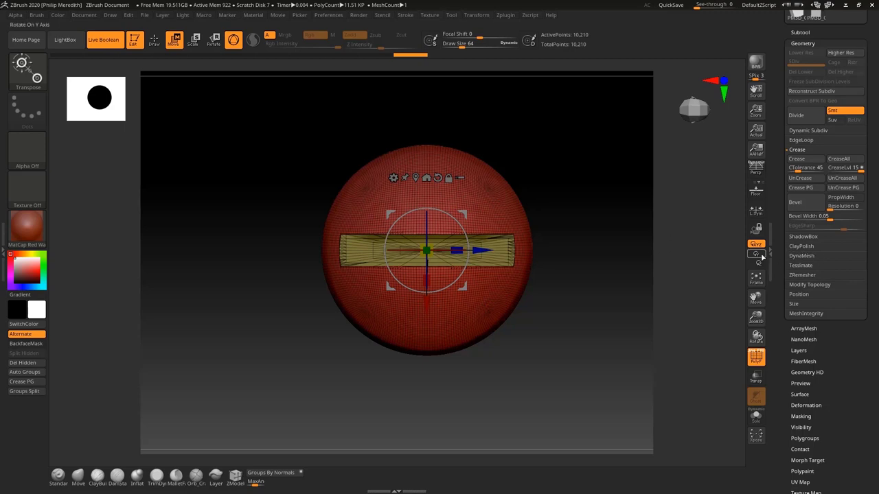
{"action": "left_click", "coordinate": [812, 255]}
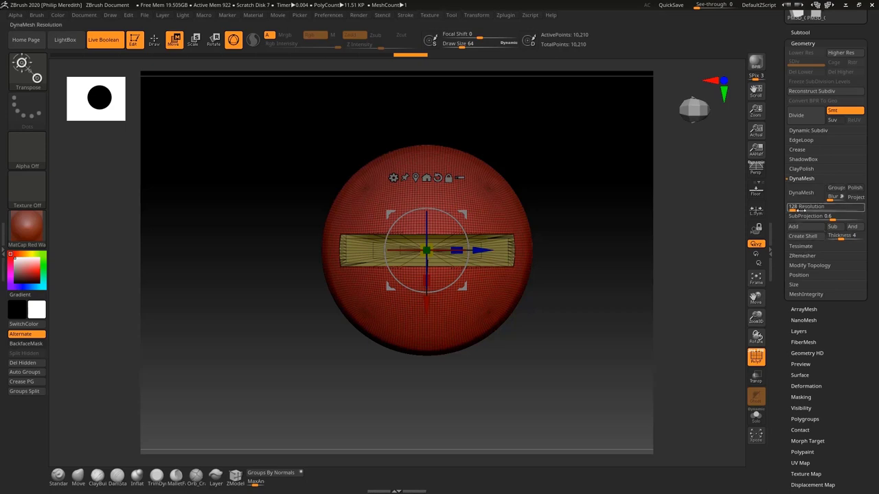
{"action": "left_click", "coordinate": [801, 192]}
{"action": "mouse_move", "coordinate": [595, 300]}
{"action": "left_mouse_down"}
{"action": "mouse_move", "coordinate": [596, 234]}
{"action": "mouse_move", "coordinate": [602, 318]}
{"action": "mouse_move", "coordinate": [583, 305]}
{"action": "mouse_move", "coordinate": [600, 284]}
{"action": "mouse_move", "coordinate": [616, 298]}
{"action": "left_mouse_up"}
{"action": "left_click", "coordinate": [756, 357]}
{"action": "left_click", "coordinate": [619, 301], "text": "ctrl"}
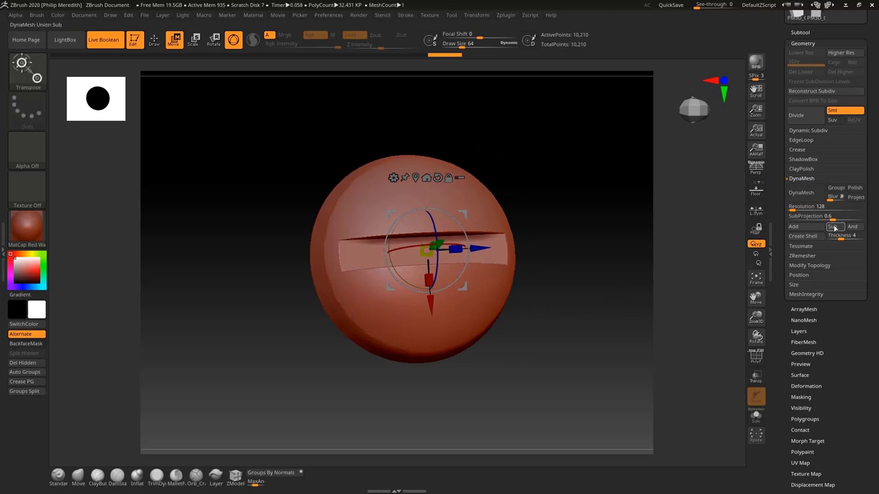
Step: Apply DynaMesh to the screw head at resolution 256 and show the wireframe to inspect the new topology
{"action": "left_click", "coordinate": [800, 193]}
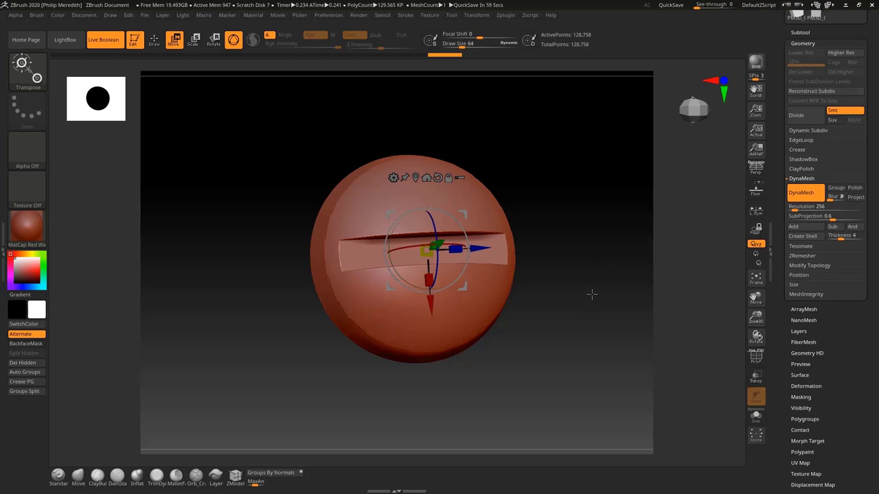
{"action": "left_click_drag", "start_coordinate": [592, 294], "coordinate": [567, 318]}
{"action": "left_click", "coordinate": [756, 357]}
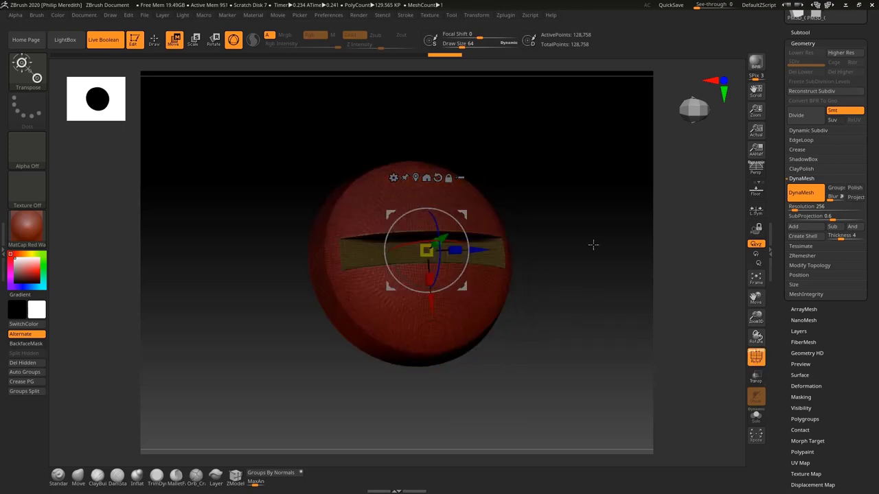
{"action": "left_click_drag", "start_coordinate": [592, 245], "coordinate": [576, 261]}
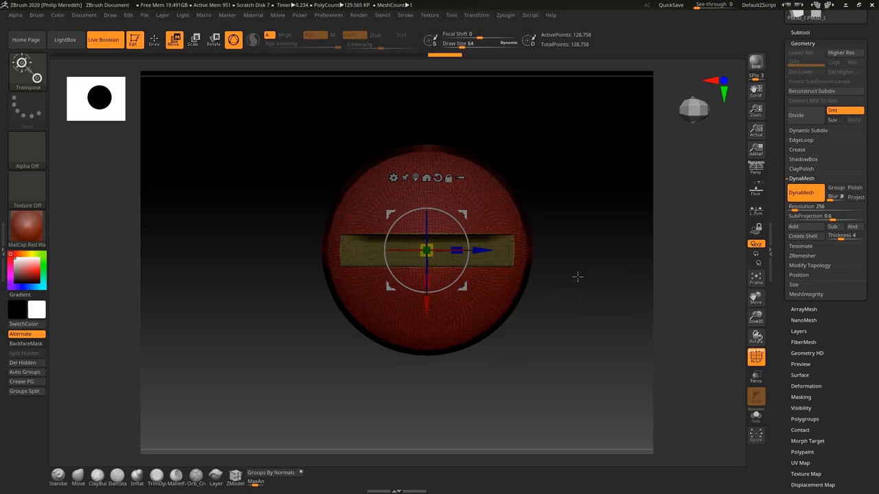
Step: Mask a horizontal band across the full width of the screw head, in line with the slot
{"action": "key", "text": "ctrl"}
{"action": "key", "text": "ctrl"}
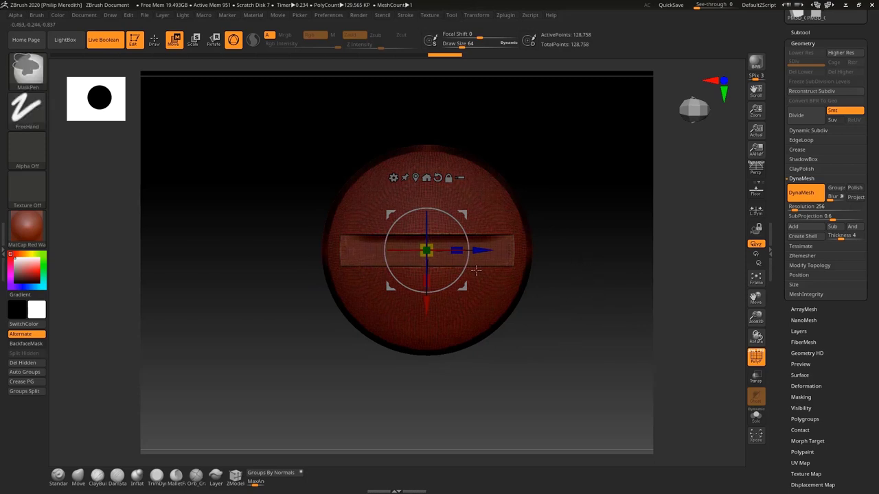
{"action": "key", "text": "ctrl"}
{"action": "mouse_move", "coordinate": [567, 344]}
{"action": "left_mouse_down"}
{"action": "mouse_move", "coordinate": [536, 267]}
{"action": "mouse_move", "coordinate": [547, 198]}
{"action": "mouse_move", "coordinate": [538, 162]}
{"action": "mouse_move", "coordinate": [545, 279]}
{"action": "mouse_move", "coordinate": [573, 264]}
{"action": "left_mouse_up"}
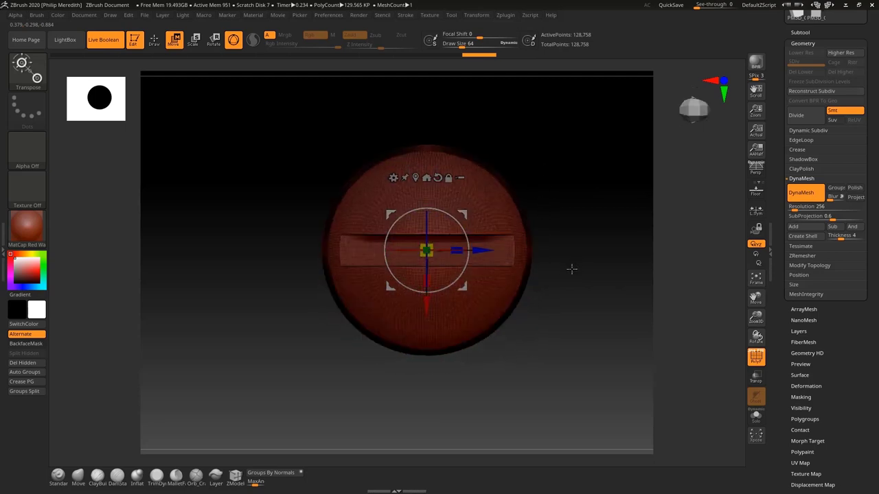
{"action": "key", "text": "ctrl"}
{"action": "mouse_move", "coordinate": [557, 265]}
{"action": "left_mouse_down", "text": "ctrl"}
{"action": "mouse_move", "coordinate": [280, 227]}
{"action": "mouse_move", "coordinate": [251, 234]}
{"action": "left_mouse_up", "text": "ctrl"}
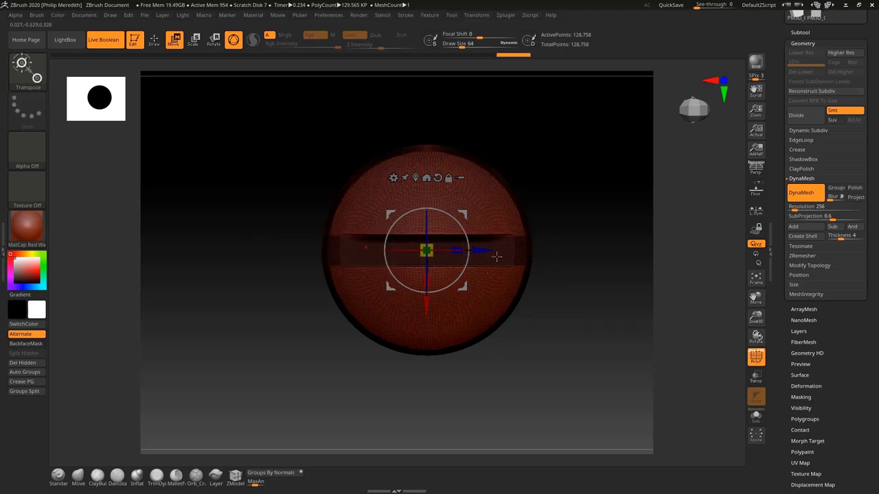
{"action": "key", "text": "ctrl"}
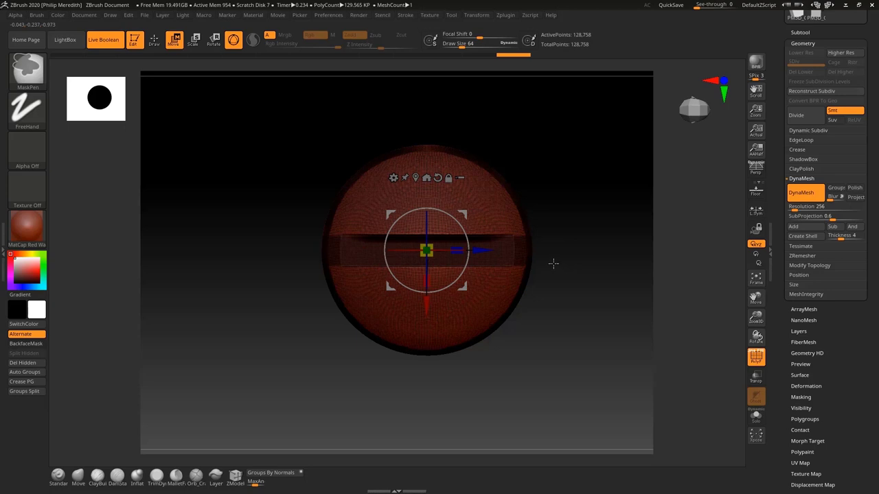
{"action": "left_click_drag", "start_coordinate": [554, 264], "coordinate": [273, 237], "text": "ctrl"}
Step: Assign separate polygroups to the screw head's slot and to the masked rim areas at its ends, checking the slot at an angle
{"action": "left_click_drag", "start_coordinate": [632, 282], "coordinate": [623, 257]}
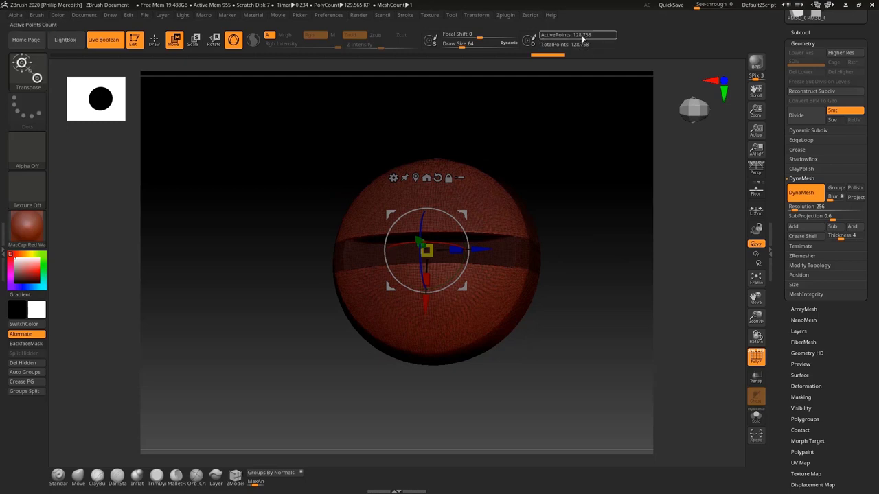
{"action": "left_click_drag", "start_coordinate": [563, 159], "coordinate": [580, 263]}
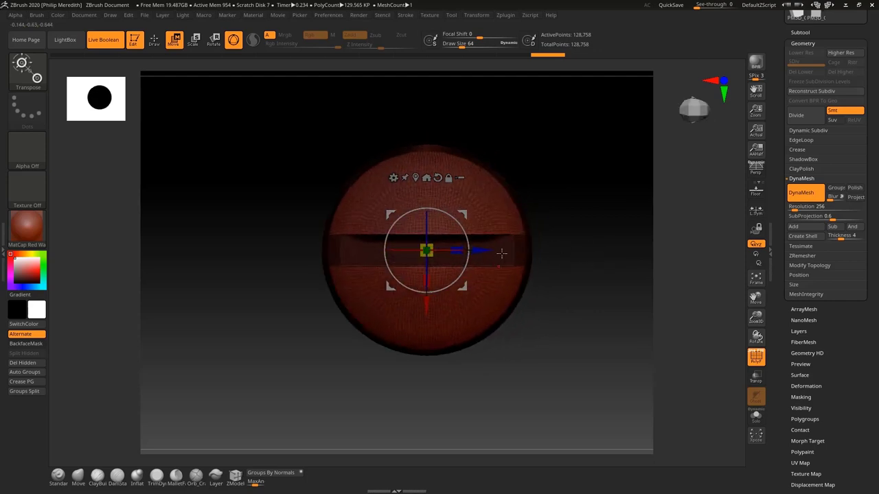
{"action": "left_click_drag", "start_coordinate": [565, 294], "coordinate": [583, 199]}
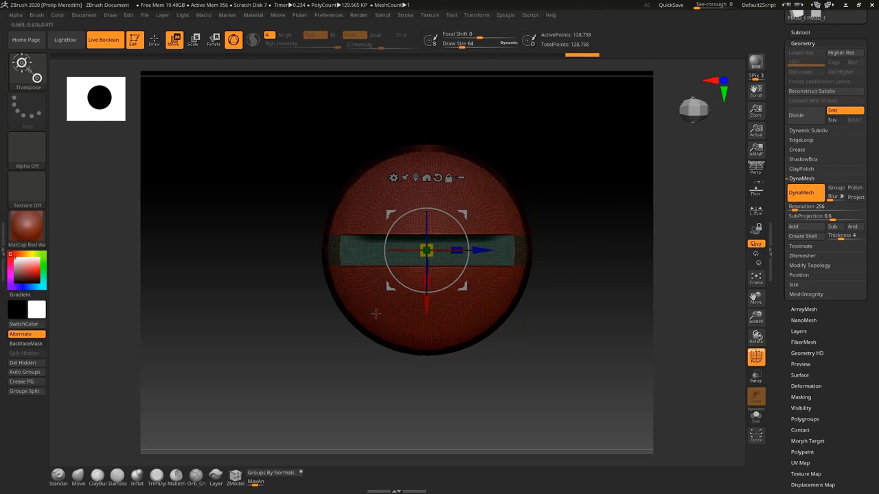
{"action": "left_click_drag", "start_coordinate": [522, 364], "coordinate": [456, 299]}
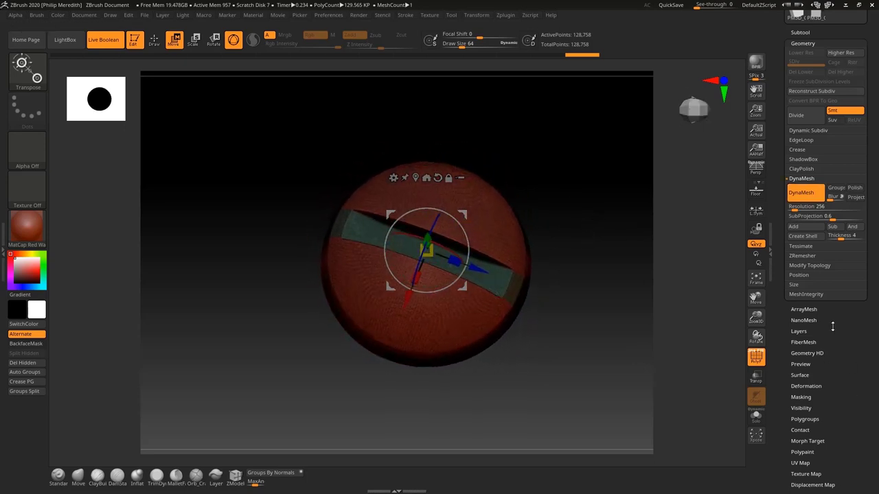
Step: Retopologize the screw head with ZRemesher, keeping polygroups and using a target polygon count of 10
{"action": "left_click", "coordinate": [799, 255]}
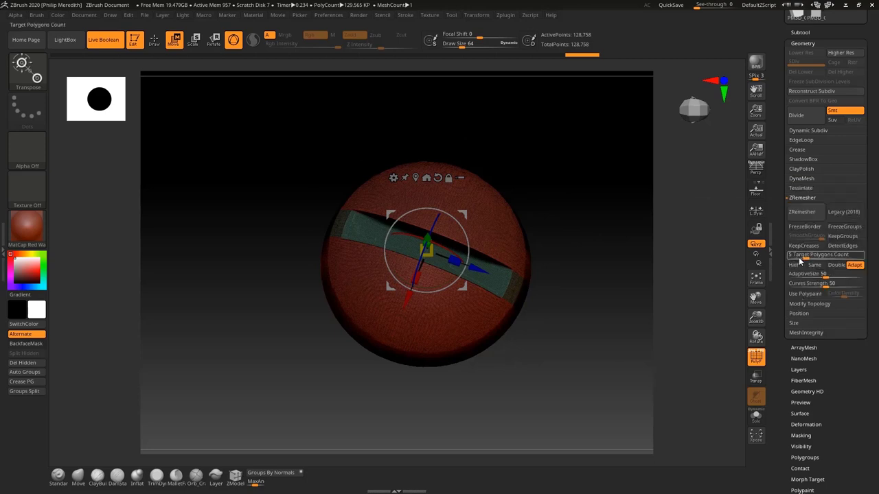
{"action": "left_click", "coordinate": [841, 236]}
{"action": "left_click_drag", "start_coordinate": [529, 353], "coordinate": [529, 323]}
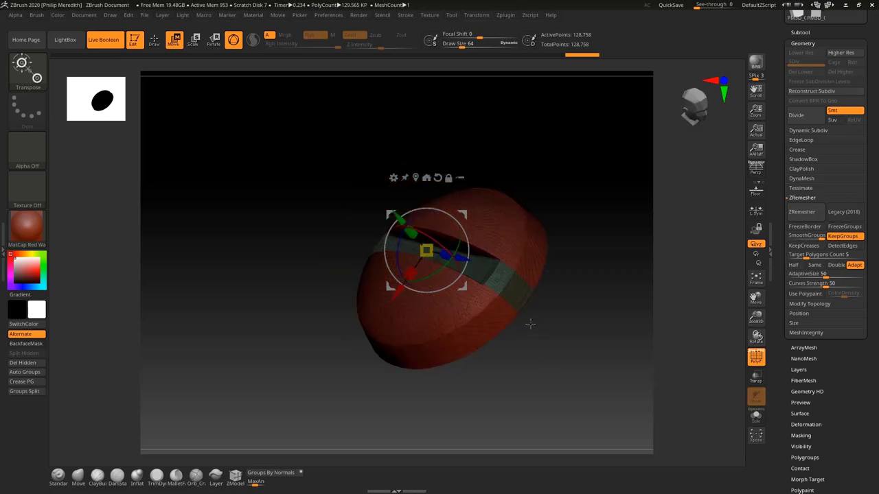
{"action": "left_click_drag", "start_coordinate": [511, 285], "coordinate": [519, 311]}
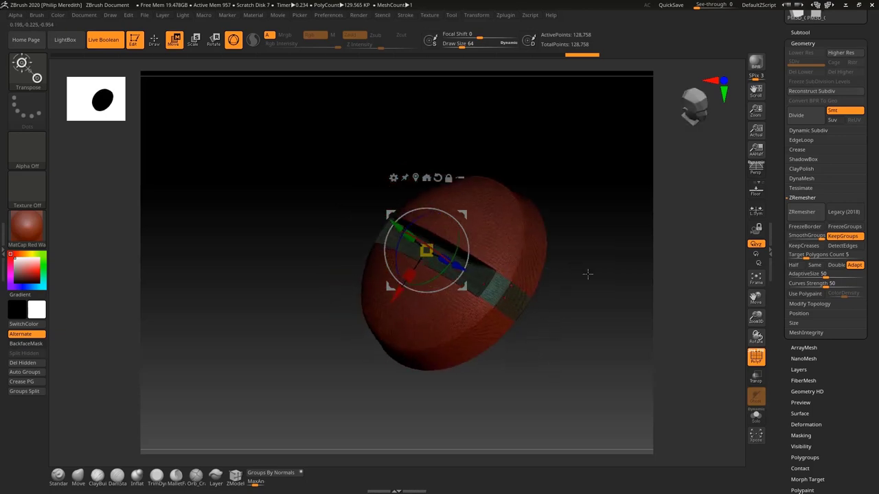
{"action": "left_click_drag", "start_coordinate": [587, 274], "coordinate": [635, 272]}
{"action": "left_click", "coordinate": [810, 254]}
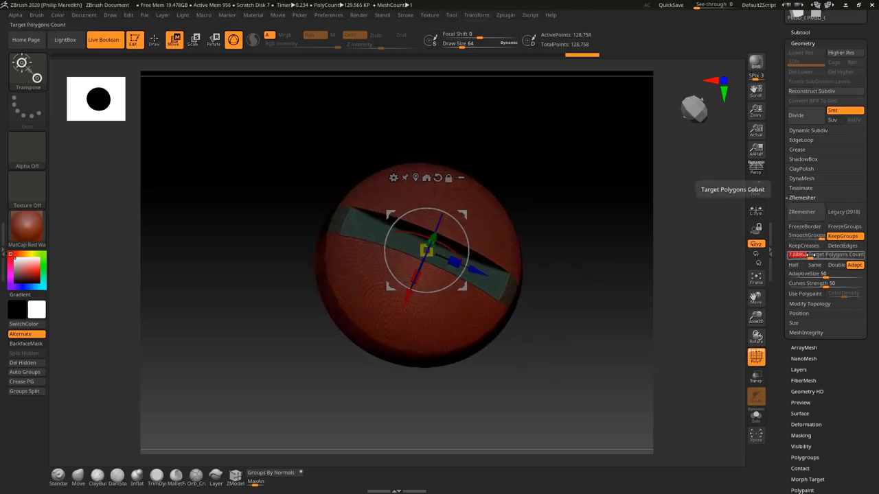
{"action": "type", "text": "10"}
{"action": "key", "text": "Tab"}
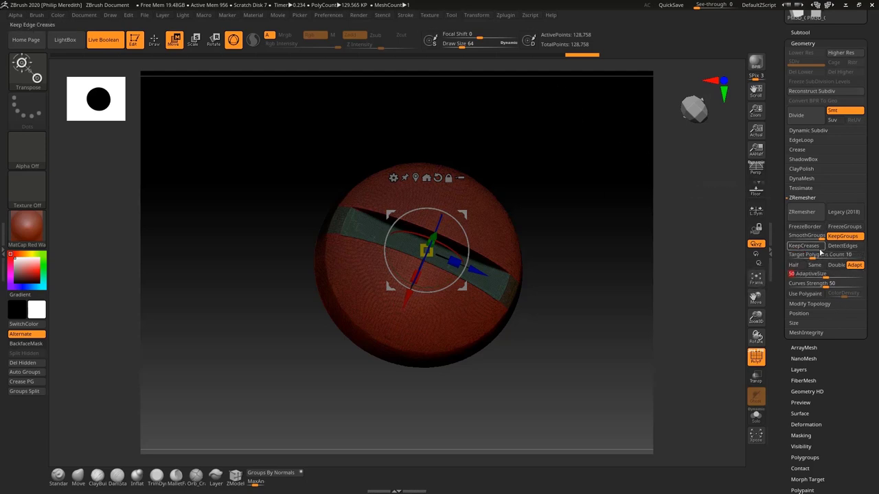
{"action": "left_click_drag", "start_coordinate": [602, 241], "coordinate": [555, 304]}
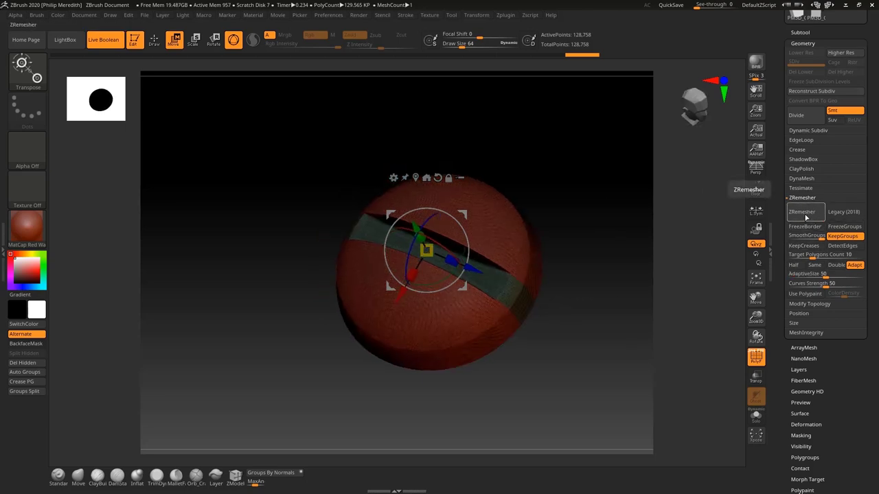
{"action": "left_click", "coordinate": [804, 213]}
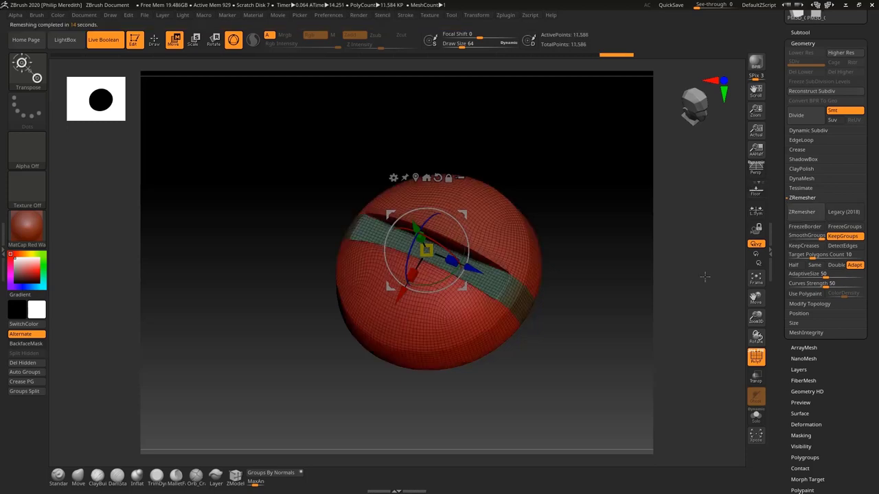
Step: Hide the wireframe and subdivide the remeshed screw head up to subdivision level 3
{"action": "mouse_move", "coordinate": [566, 351]}
{"action": "left_mouse_down", "text": "shift"}
{"action": "mouse_move", "coordinate": [569, 398]}
{"action": "mouse_move", "coordinate": [545, 364]}
{"action": "mouse_move", "coordinate": [549, 352]}
{"action": "left_mouse_up", "text": "shift"}
{"action": "left_click", "coordinate": [756, 357]}
{"action": "mouse_move", "coordinate": [667, 359]}
{"action": "left_mouse_down"}
{"action": "mouse_move", "coordinate": [602, 318]}
{"action": "mouse_move", "coordinate": [588, 326]}
{"action": "mouse_move", "coordinate": [591, 313]}
{"action": "mouse_move", "coordinate": [593, 327]}
{"action": "left_mouse_up"}
{"action": "key", "text": "ctrl"}
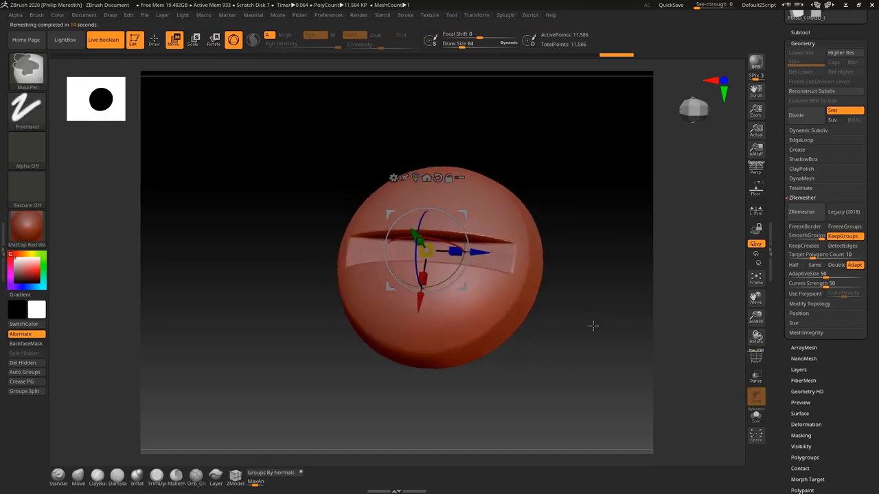
{"action": "key", "text": "ctrl+d"}
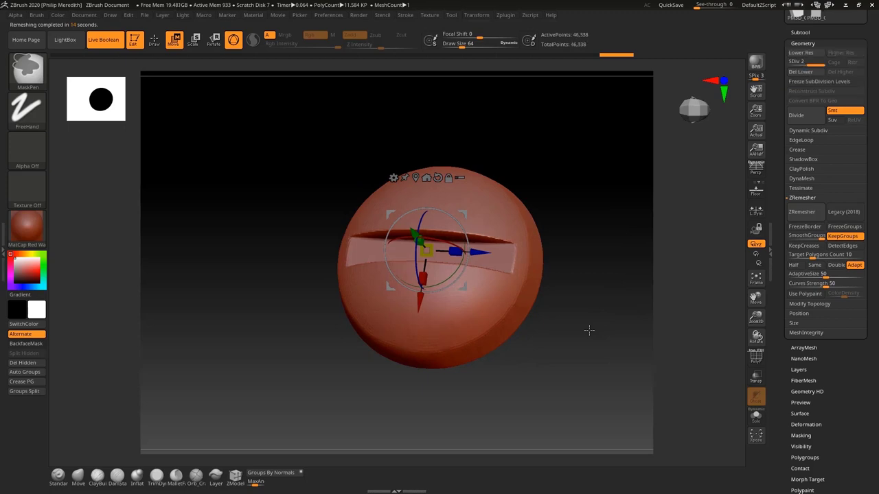
{"action": "mouse_move", "coordinate": [585, 329]}
{"action": "left_mouse_down"}
{"action": "mouse_move", "coordinate": [574, 320]}
{"action": "mouse_move", "coordinate": [562, 381]}
{"action": "mouse_move", "coordinate": [555, 341]}
{"action": "mouse_move", "coordinate": [531, 328]}
{"action": "mouse_move", "coordinate": [545, 355]}
{"action": "mouse_move", "coordinate": [447, 455]}
{"action": "mouse_move", "coordinate": [483, 413]}
{"action": "mouse_move", "coordinate": [497, 371]}
{"action": "mouse_move", "coordinate": [550, 385]}
{"action": "left_mouse_up"}
{"action": "key", "text": "ctrl+d"}
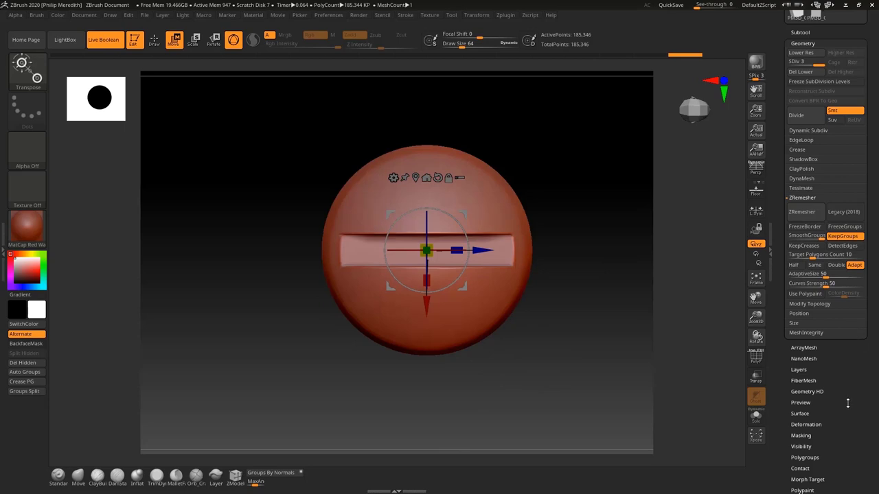
Step: Apply a slight Taper deformation along the Y axis to the screw head, widening its slot, after undoing a first trial
{"action": "left_click_drag", "start_coordinate": [847, 404], "coordinate": [838, 314]}
{"action": "left_click", "coordinate": [802, 256]}
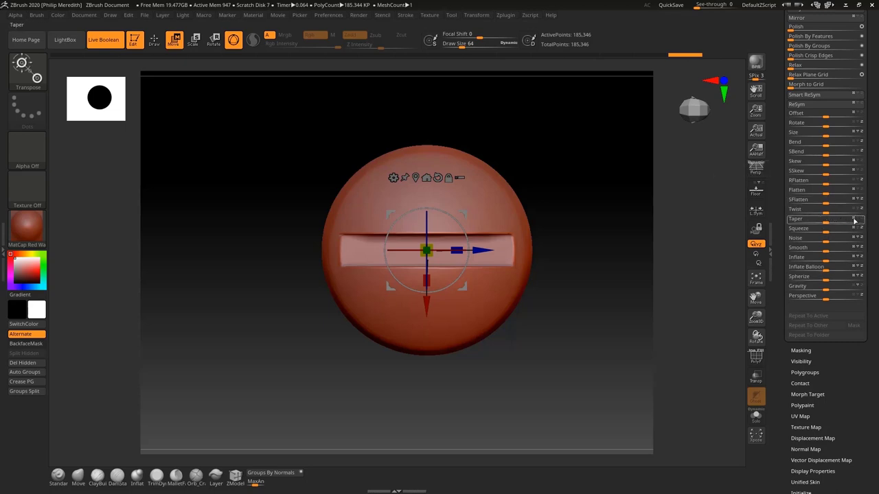
{"action": "left_click_drag", "start_coordinate": [824, 223], "coordinate": [831, 224]}
{"action": "key", "text": "ctrl+z"}
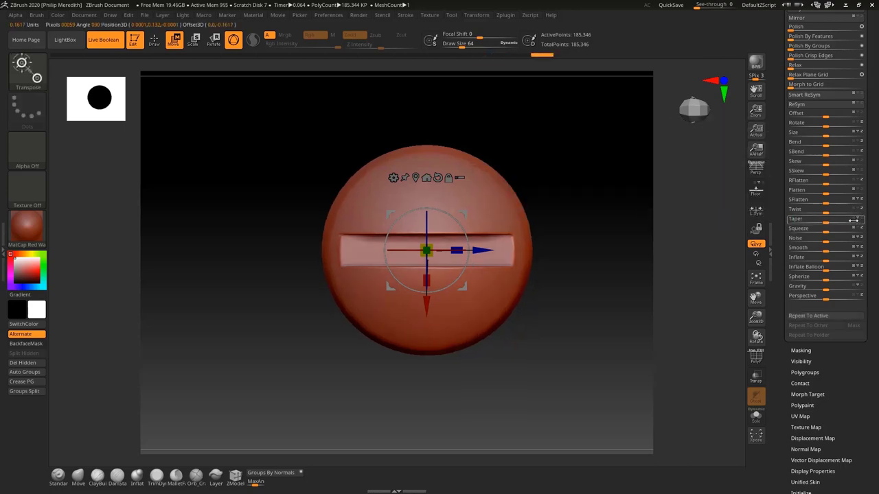
{"action": "left_click_drag", "start_coordinate": [830, 222], "coordinate": [821, 218]}
{"action": "left_click_drag", "start_coordinate": [562, 330], "coordinate": [551, 354]}
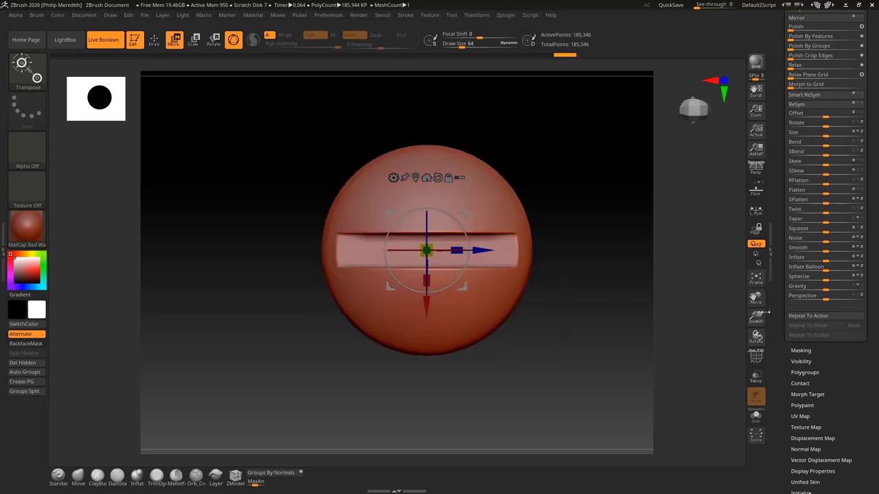
Step: Apply the MAH_Shiny material to the screw head, switch to Draw mode and view it from several angles at a smaller size
{"action": "left_click_drag", "start_coordinate": [756, 316], "coordinate": [738, 295]}
{"action": "left_click_drag", "start_coordinate": [561, 332], "coordinate": [561, 318]}
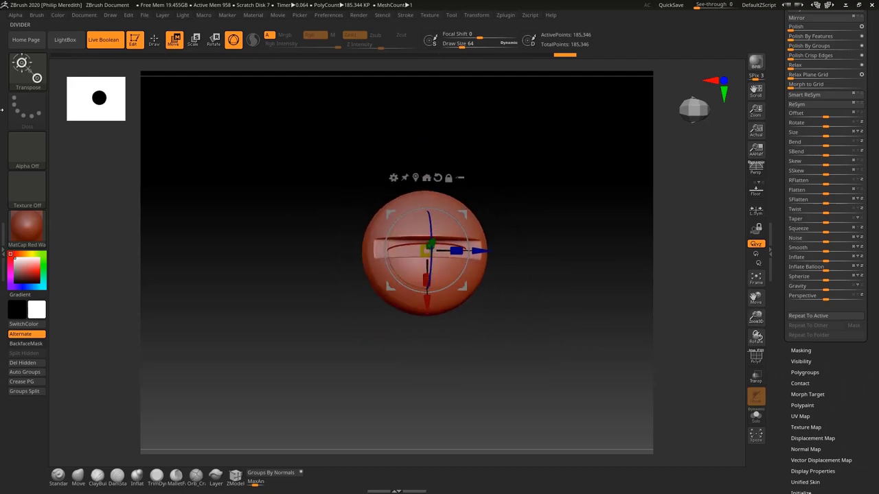
{"action": "left_click", "coordinate": [29, 225]}
{"action": "left_click", "coordinate": [41, 233]}
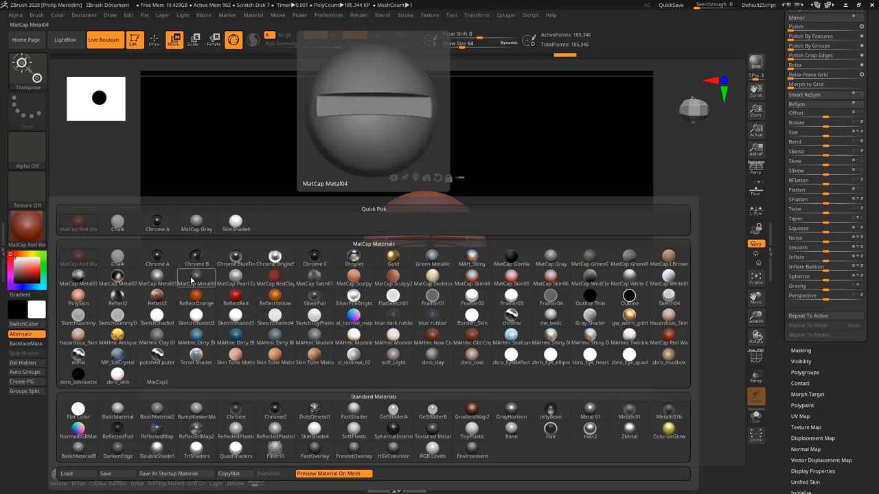
{"action": "left_click", "coordinate": [471, 259]}
{"action": "left_click_drag", "start_coordinate": [556, 265], "coordinate": [528, 289]}
{"action": "left_click", "coordinate": [155, 40]}
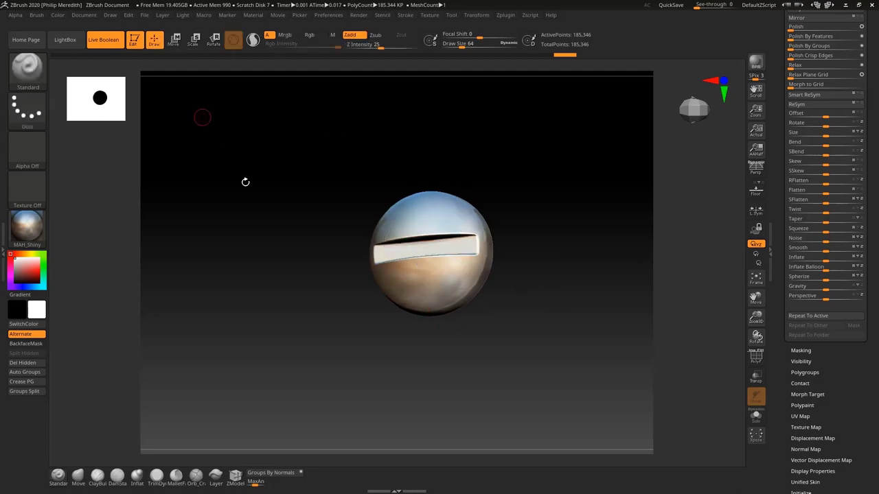
{"action": "left_click_drag", "start_coordinate": [263, 210], "coordinate": [391, 268]}
{"action": "left_click_drag", "start_coordinate": [496, 307], "coordinate": [649, 304]}
{"action": "left_click_drag", "start_coordinate": [756, 318], "coordinate": [746, 288]}
Step: Load the Cylinder3D primitive and convert it to a PolyMesh3D
{"action": "left_click", "coordinate": [877, 217]}
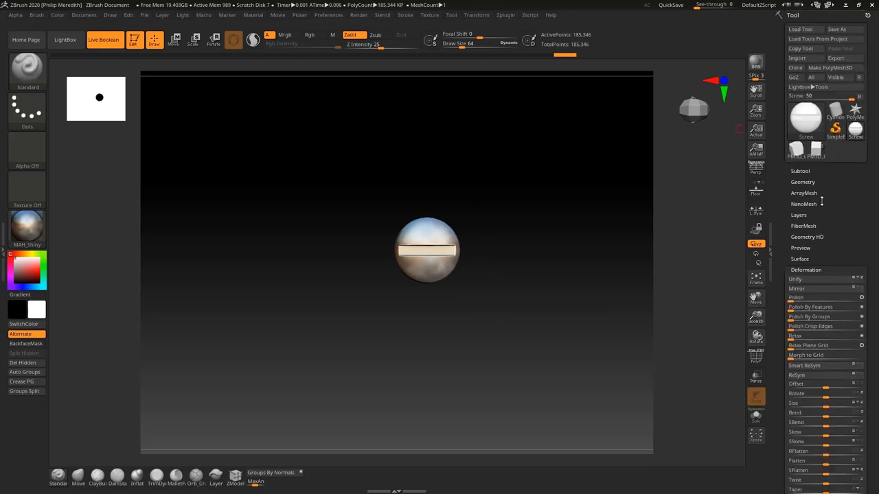
{"action": "left_click", "coordinate": [806, 269]}
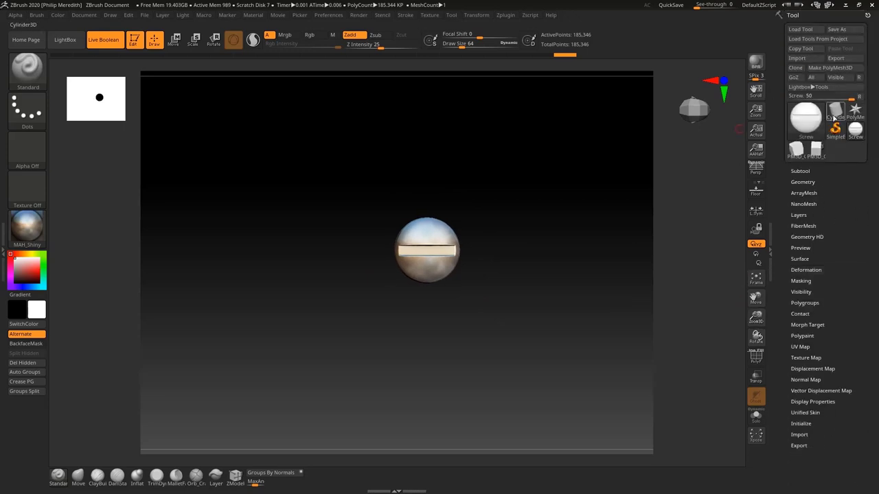
{"action": "mouse_move", "coordinate": [834, 114]}
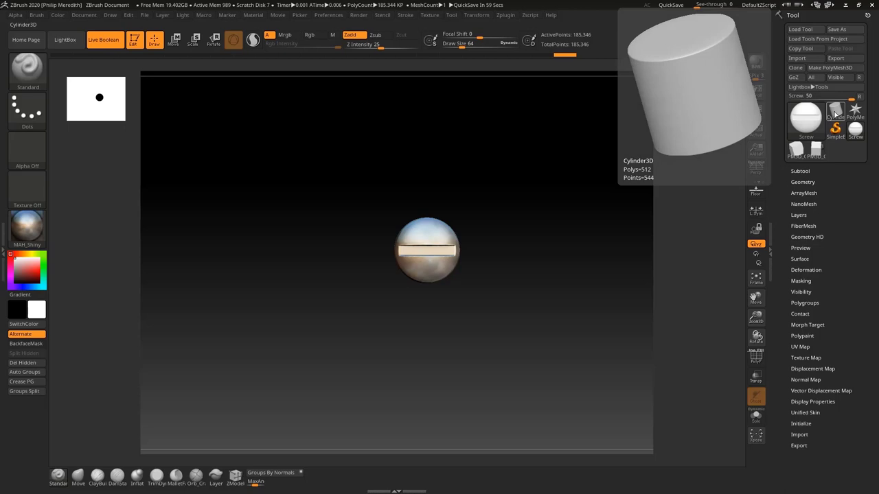
{"action": "left_click", "coordinate": [834, 115]}
{"action": "left_click_drag", "start_coordinate": [500, 255], "coordinate": [529, 251]}
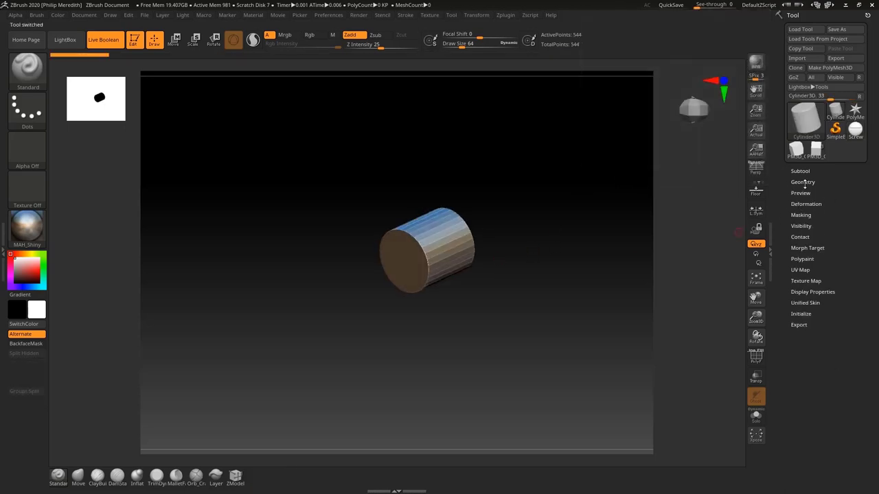
{"action": "left_click", "coordinate": [841, 68]}
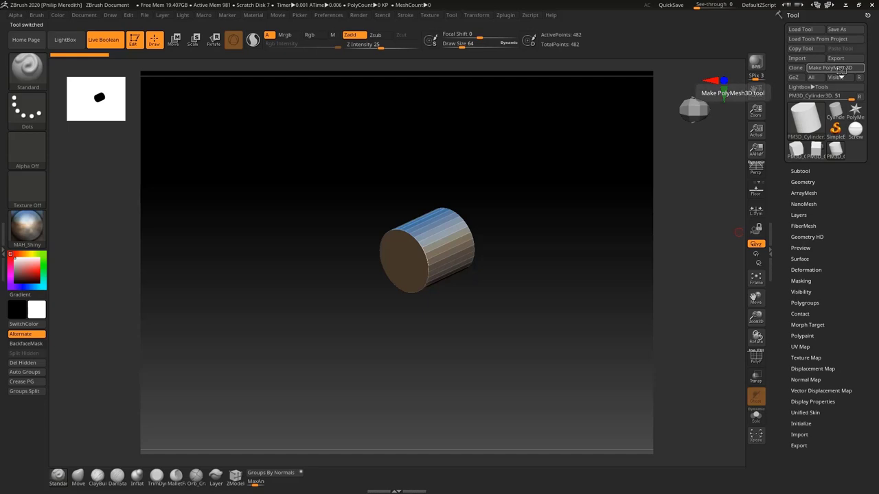
Step: Turn the cylinder into a ShadowBox with resolution 1024 and Polish 5
{"action": "left_click", "coordinate": [802, 182]}
{"action": "left_click_drag", "start_coordinate": [876, 340], "coordinate": [877, 303]}
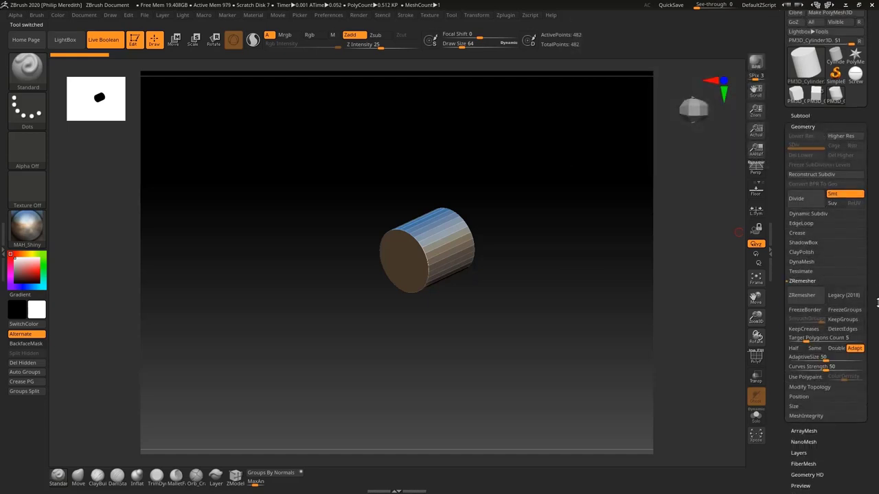
{"action": "left_click", "coordinate": [803, 244]}
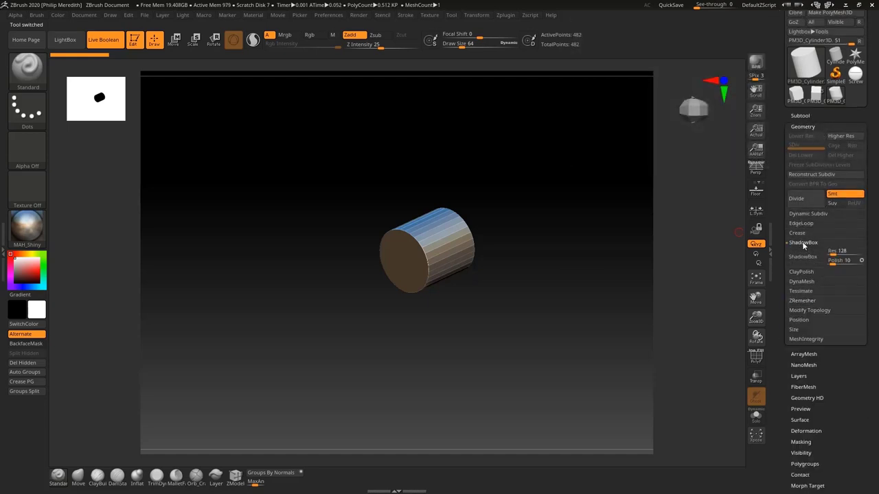
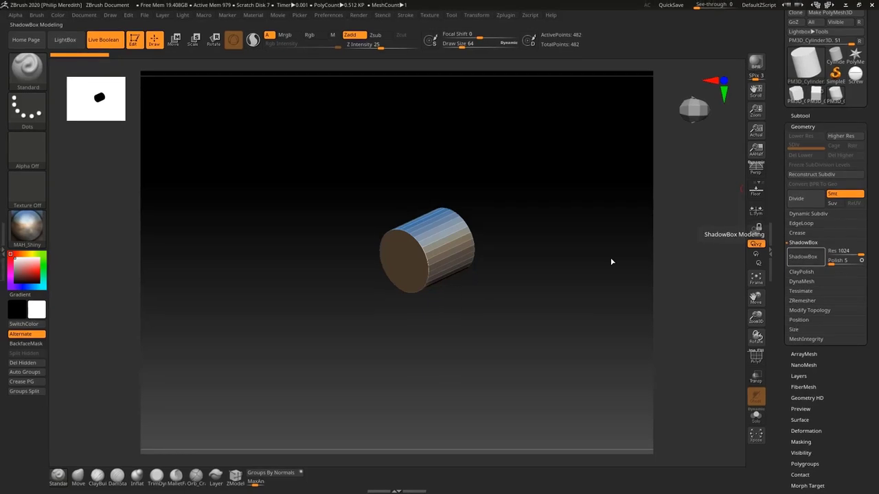
{"action": "left_click", "coordinate": [610, 261]}
{"action": "mouse_move", "coordinate": [521, 359]}
{"action": "left_mouse_down"}
{"action": "mouse_move", "coordinate": [535, 262]}
{"action": "mouse_move", "coordinate": [542, 321]}
{"action": "mouse_move", "coordinate": [522, 286]}
{"action": "mouse_move", "coordinate": [523, 371]}
{"action": "left_mouse_up"}
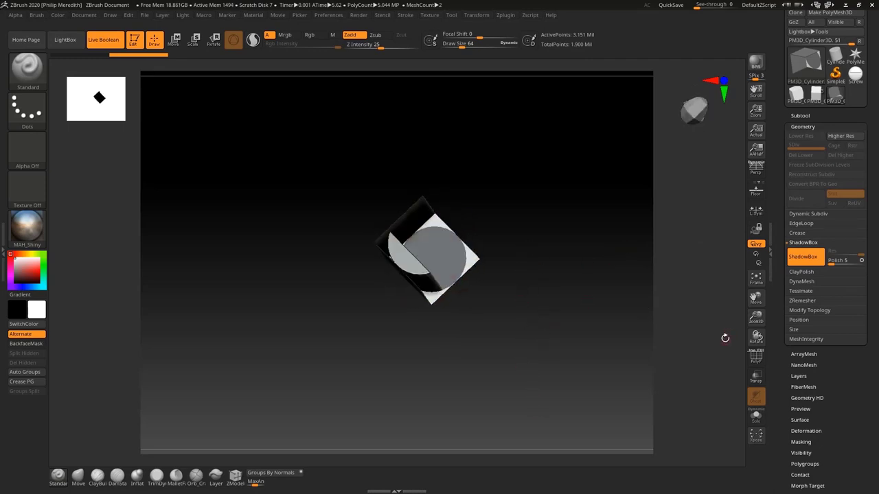
Step: Clear the cylinder's masks from the ShadowBox walls and paint a freehand curved mask that generates an extruded shape inside it
{"action": "left_click_drag", "start_coordinate": [755, 318], "coordinate": [736, 429]}
{"action": "mouse_move", "coordinate": [599, 365]}
{"action": "left_mouse_down"}
{"action": "mouse_move", "coordinate": [604, 347]}
{"action": "mouse_move", "coordinate": [562, 367]}
{"action": "mouse_move", "coordinate": [572, 379]}
{"action": "mouse_move", "coordinate": [600, 339]}
{"action": "mouse_move", "coordinate": [581, 349]}
{"action": "mouse_move", "coordinate": [590, 355]}
{"action": "left_mouse_up"}
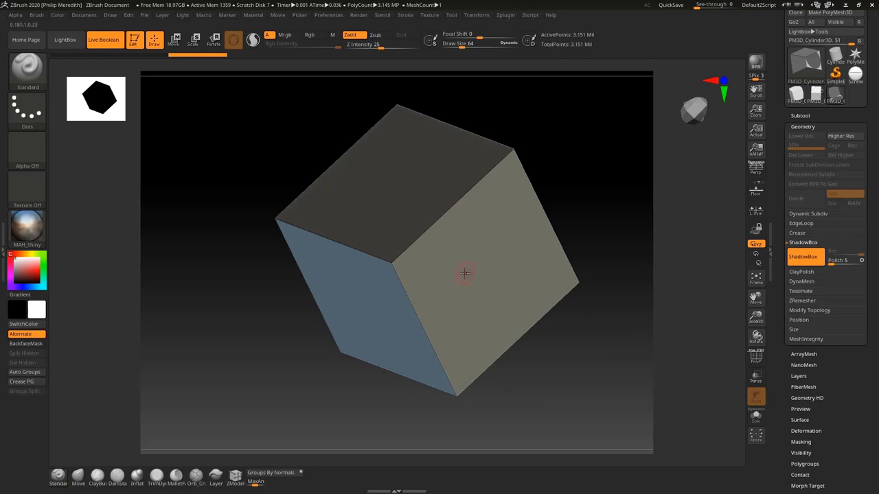
{"action": "left_click_drag", "start_coordinate": [606, 224], "coordinate": [580, 231]}
{"action": "key", "text": "ctrl"}
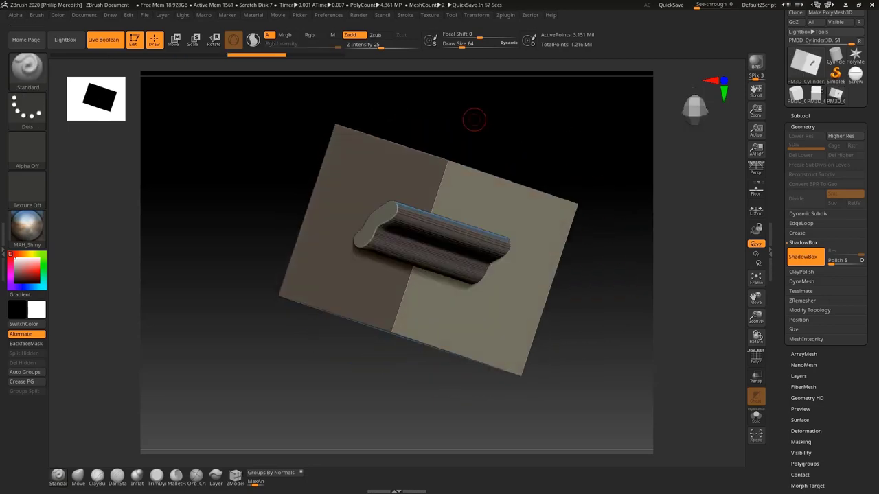
Step: Paint a freehand curved mask on one ShadowBox wall and cross it with a narrow vertical stripe on the adjacent wall to limit the shape's depth
{"action": "left_click_drag", "start_coordinate": [629, 250], "coordinate": [604, 236]}
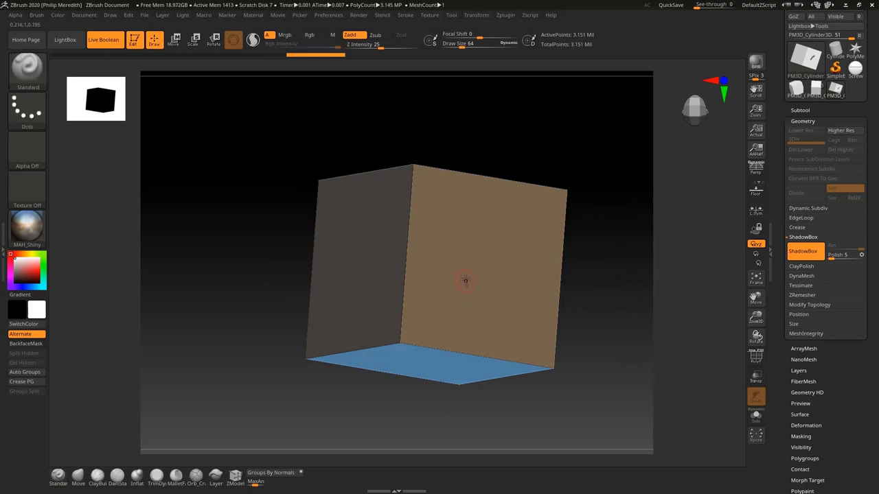
{"action": "mouse_move", "coordinate": [465, 279]}
{"action": "left_mouse_down"}
{"action": "mouse_move", "coordinate": [480, 209]}
{"action": "mouse_move", "coordinate": [511, 288]}
{"action": "mouse_move", "coordinate": [467, 294]}
{"action": "left_mouse_up"}
{"action": "key", "text": "ctrl+z"}
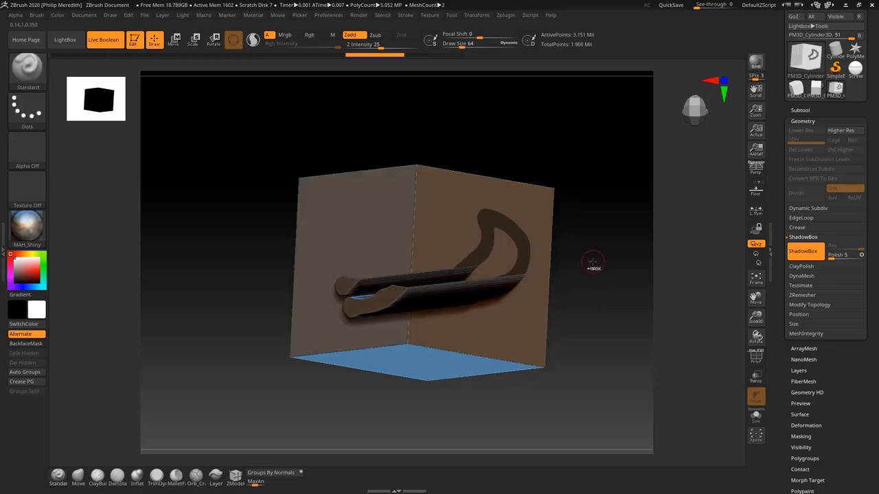
{"action": "mouse_move", "coordinate": [592, 255]}
{"action": "left_mouse_down"}
{"action": "mouse_move", "coordinate": [588, 243]}
{"action": "mouse_move", "coordinate": [570, 251]}
{"action": "left_mouse_up"}
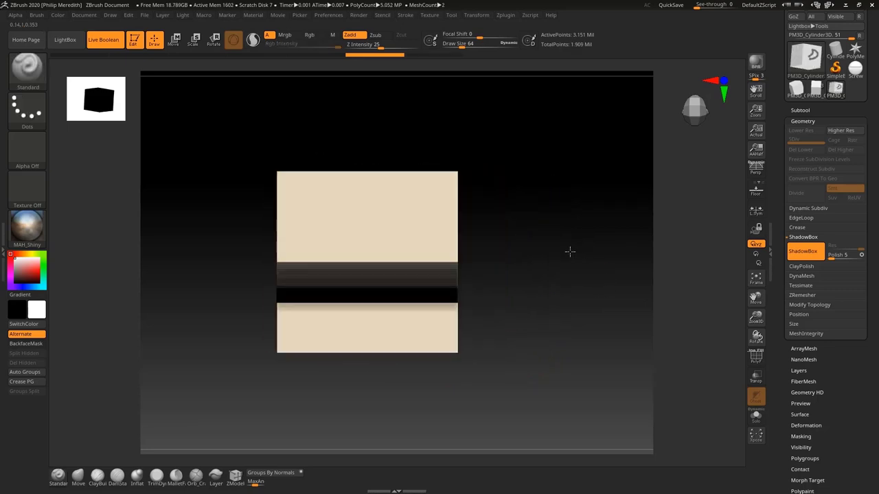
{"action": "key", "text": "ctrl"}
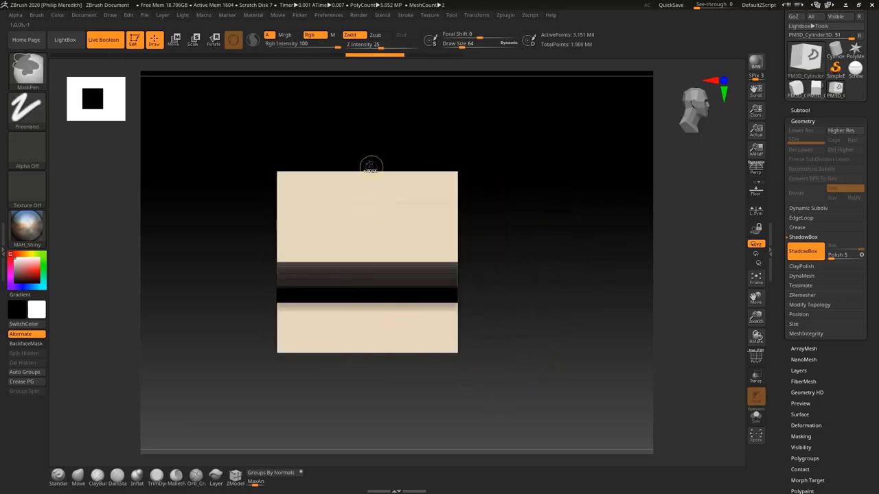
{"action": "left_click_drag", "start_coordinate": [371, 167], "coordinate": [357, 376], "text": "ctrl"}
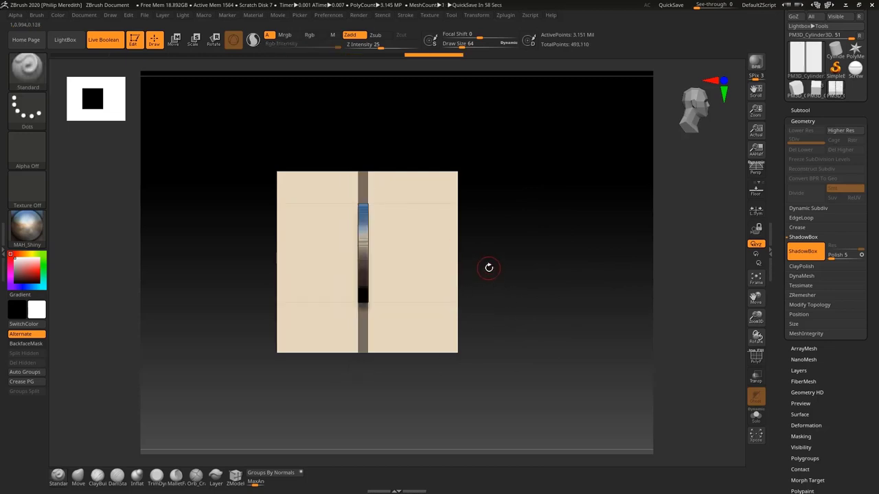
{"action": "mouse_move", "coordinate": [488, 267]}
{"action": "left_mouse_down"}
{"action": "mouse_move", "coordinate": [579, 288]}
{"action": "mouse_move", "coordinate": [602, 331]}
{"action": "mouse_move", "coordinate": [591, 267]}
{"action": "mouse_move", "coordinate": [615, 284]}
{"action": "left_mouse_up"}
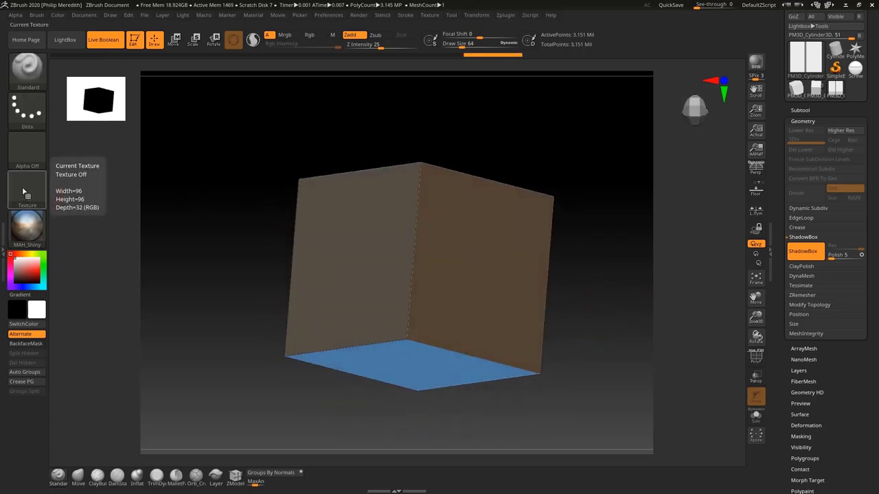
Step: Import the Door_Alpha image from the Door folder as the current alpha
{"action": "left_click", "coordinate": [25, 155]}
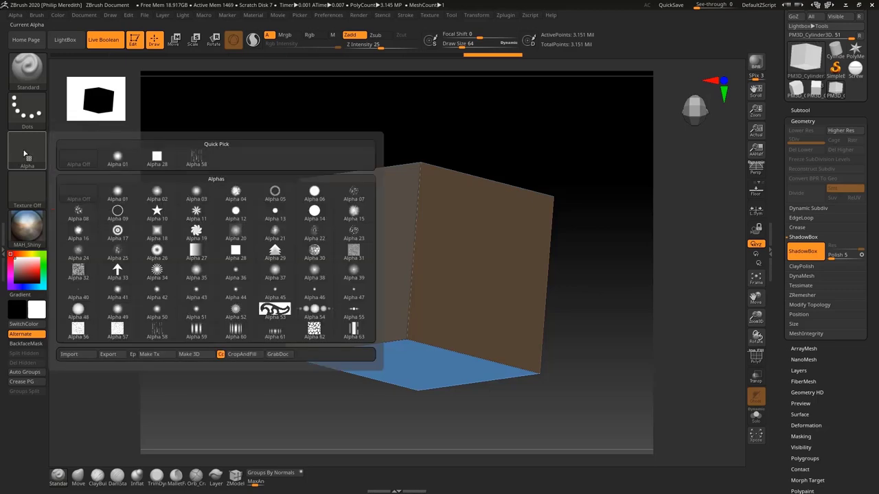
{"action": "left_click", "coordinate": [83, 355]}
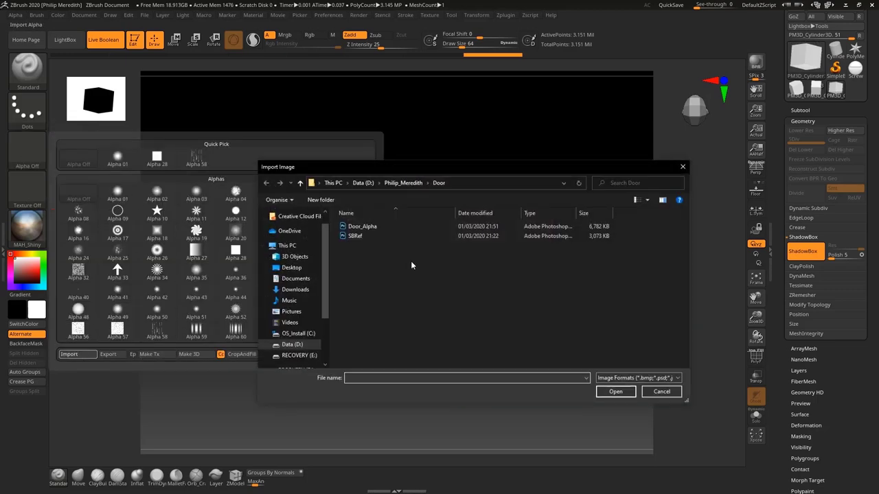
{"action": "left_click", "coordinate": [379, 226]}
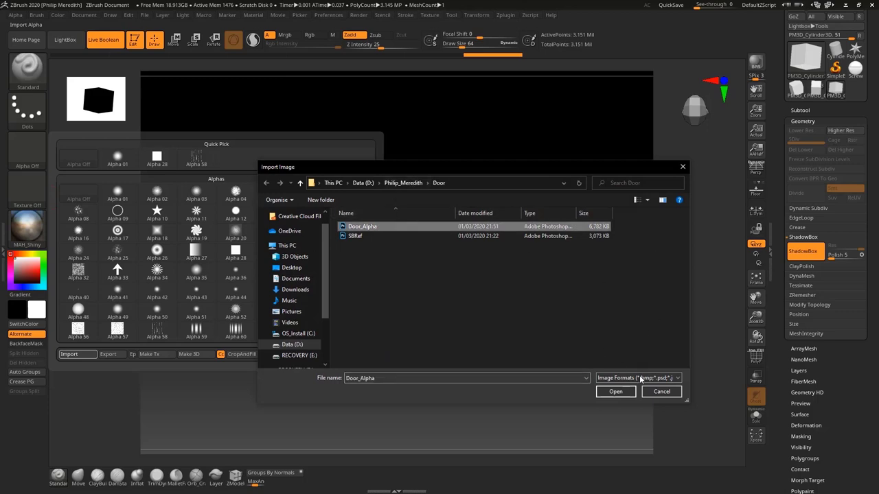
{"action": "left_click", "coordinate": [622, 392]}
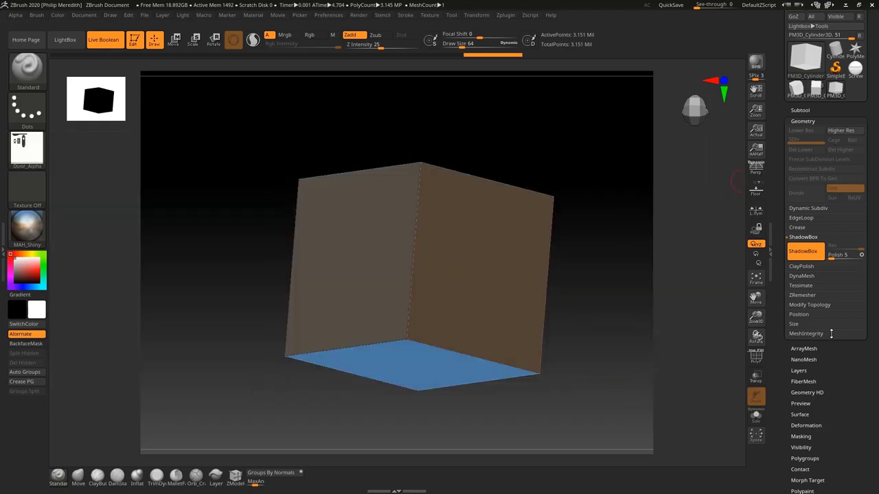
Step: Apply Mask By Alpha to put the Door_Alpha silhouettes on the ShadowBox floor
{"action": "left_click_drag", "start_coordinate": [834, 373], "coordinate": [836, 312]}
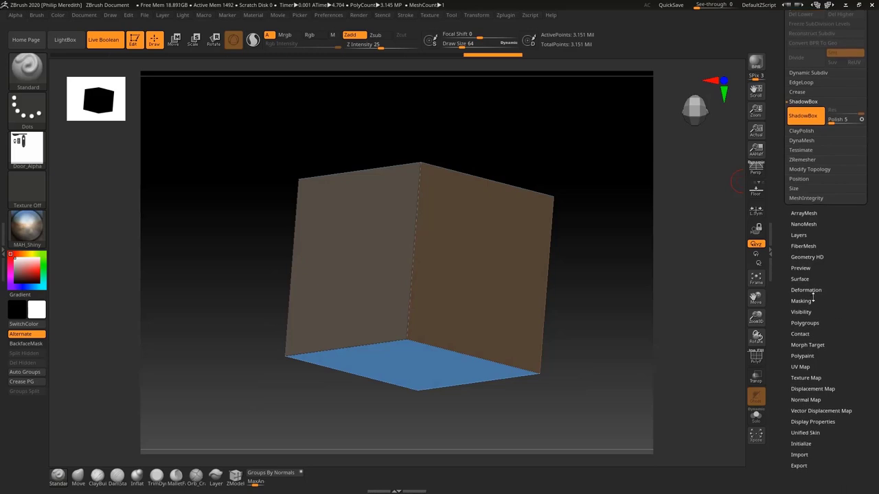
{"action": "left_click", "coordinate": [806, 300]}
{"action": "left_click", "coordinate": [817, 268]}
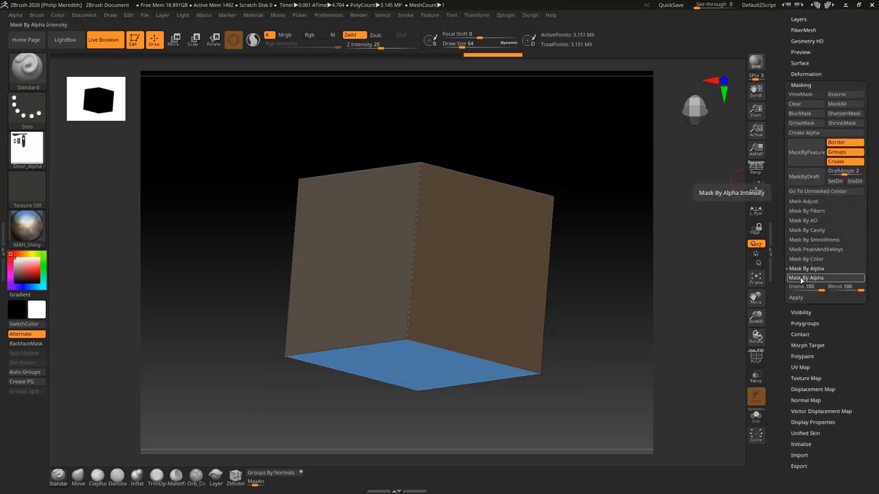
{"action": "left_click", "coordinate": [804, 277]}
{"action": "left_click_drag", "start_coordinate": [604, 291], "coordinate": [576, 316]}
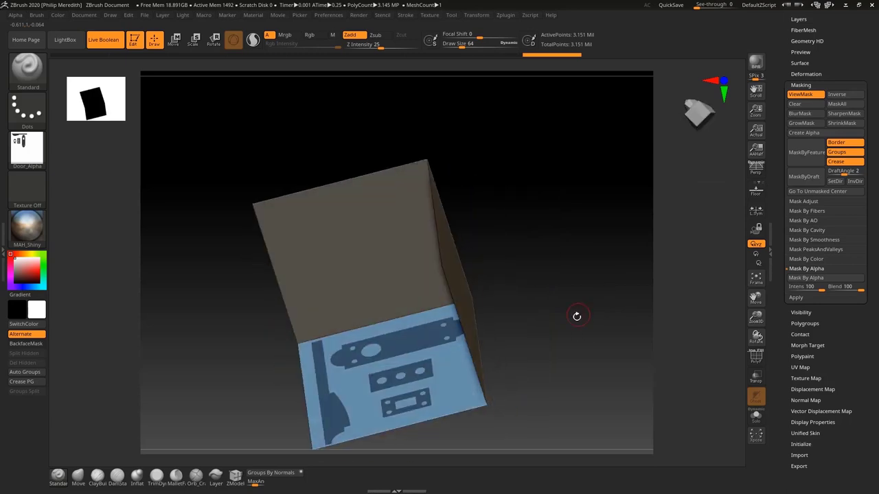
Step: Mask a horizontal band across the ShadowBox's side wall with MaskRect to generate the solid door hardware shapes
{"action": "left_click_drag", "start_coordinate": [555, 348], "coordinate": [495, 231], "text": "shift"}
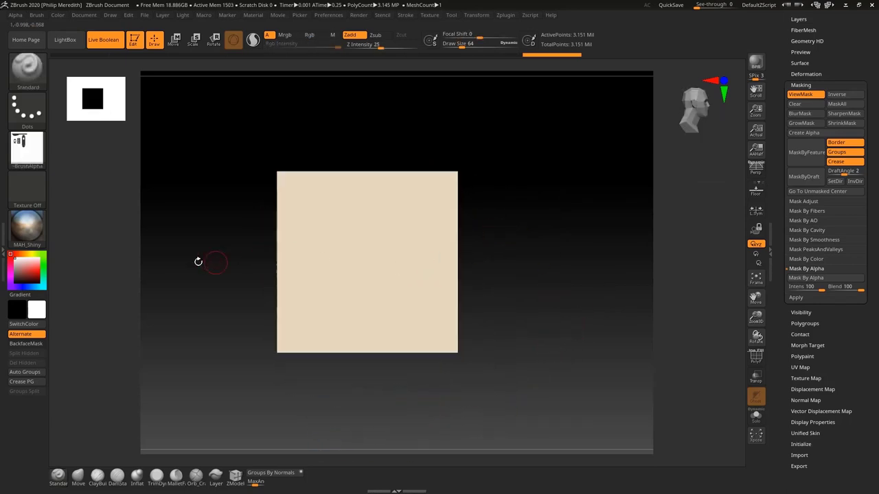
{"action": "mouse_move", "coordinate": [210, 263]}
{"action": "left_mouse_down", "text": "ctrl"}
{"action": "mouse_move", "coordinate": [343, 224]}
{"action": "mouse_move", "coordinate": [307, 240]}
{"action": "mouse_move", "coordinate": [429, 256]}
{"action": "mouse_move", "coordinate": [487, 253]}
{"action": "mouse_move", "coordinate": [491, 243]}
{"action": "mouse_move", "coordinate": [490, 252]}
{"action": "left_mouse_up", "text": "ctrl"}
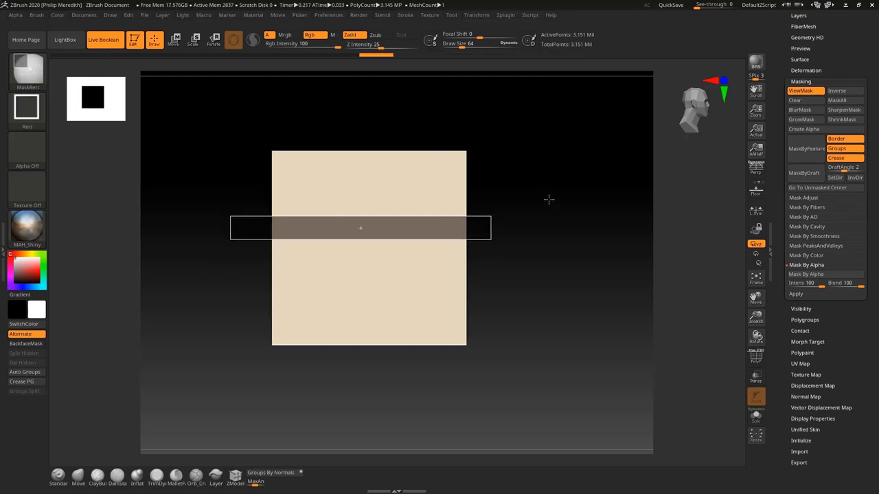
{"action": "left_click_drag", "start_coordinate": [548, 196], "coordinate": [545, 192], "text": "ctrl"}
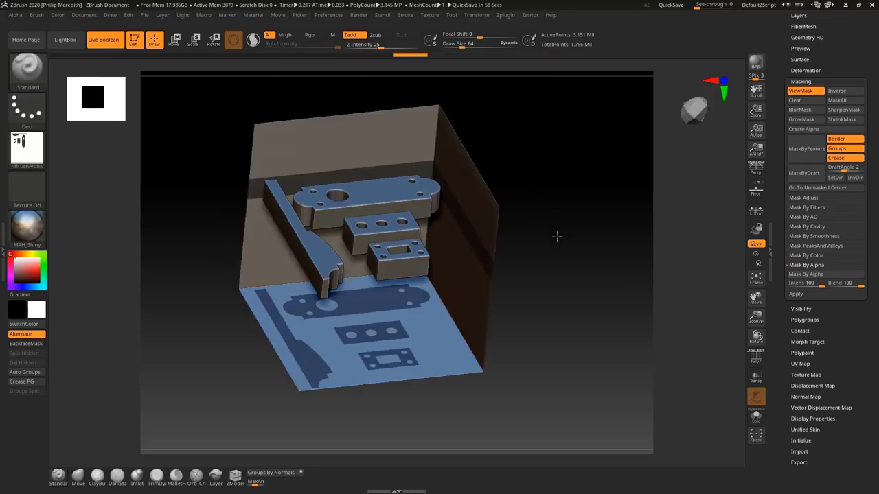
{"action": "mouse_move", "coordinate": [557, 235]}
{"action": "left_mouse_down"}
{"action": "mouse_move", "coordinate": [558, 279]}
{"action": "mouse_move", "coordinate": [545, 290]}
{"action": "mouse_move", "coordinate": [533, 258]}
{"action": "mouse_move", "coordinate": [567, 296]}
{"action": "mouse_move", "coordinate": [551, 311]}
{"action": "mouse_move", "coordinate": [529, 293]}
{"action": "mouse_move", "coordinate": [536, 261]}
{"action": "mouse_move", "coordinate": [530, 293]}
{"action": "mouse_move", "coordinate": [542, 293]}
{"action": "mouse_move", "coordinate": [529, 240]}
{"action": "mouse_move", "coordinate": [608, 190]}
{"action": "mouse_move", "coordinate": [590, 202]}
{"action": "mouse_move", "coordinate": [591, 223]}
{"action": "mouse_move", "coordinate": [738, 134]}
{"action": "left_mouse_up"}
Step: Convert the ShadowBox result to a PolyMesh3D and frame the four hardware pieces
{"action": "left_click_drag", "start_coordinate": [859, 53], "coordinate": [859, 272]}
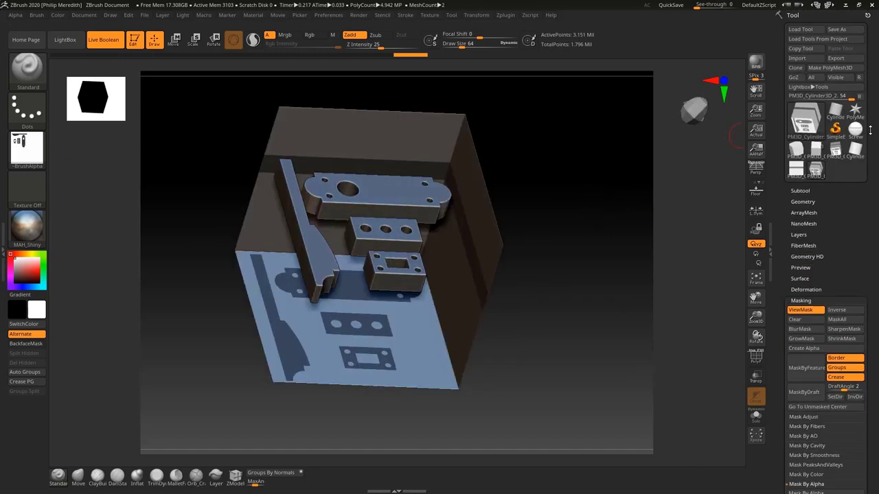
{"action": "left_click", "coordinate": [839, 68]}
{"action": "mouse_move", "coordinate": [590, 256]}
{"action": "left_mouse_down", "text": "shift"}
{"action": "mouse_move", "coordinate": [526, 288]}
{"action": "mouse_move", "coordinate": [512, 282]}
{"action": "mouse_move", "coordinate": [512, 238]}
{"action": "mouse_move", "coordinate": [726, 243]}
{"action": "left_mouse_up", "text": "shift"}
{"action": "left_click", "coordinate": [756, 284]}
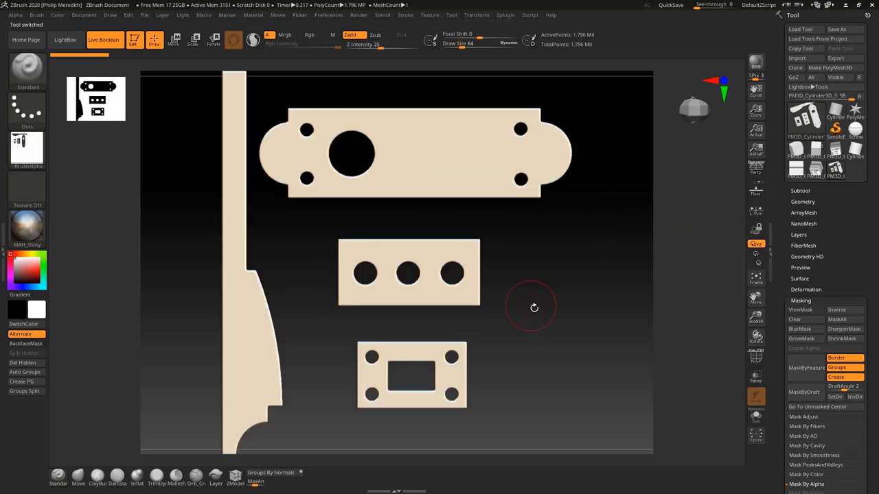
{"action": "mouse_move", "coordinate": [546, 370]}
{"action": "left_mouse_down"}
{"action": "mouse_move", "coordinate": [561, 332]}
{"action": "mouse_move", "coordinate": [537, 329]}
{"action": "mouse_move", "coordinate": [572, 352]}
{"action": "mouse_move", "coordinate": [590, 326]}
{"action": "mouse_move", "coordinate": [580, 302]}
{"action": "mouse_move", "coordinate": [569, 396]}
{"action": "mouse_move", "coordinate": [535, 356]}
{"action": "mouse_move", "coordinate": [461, 203]}
{"action": "left_mouse_up"}
Step: Show the PolyFrame and assign a separate polygroup to each hardware piece with Auto Groups
{"action": "left_click", "coordinate": [757, 358]}
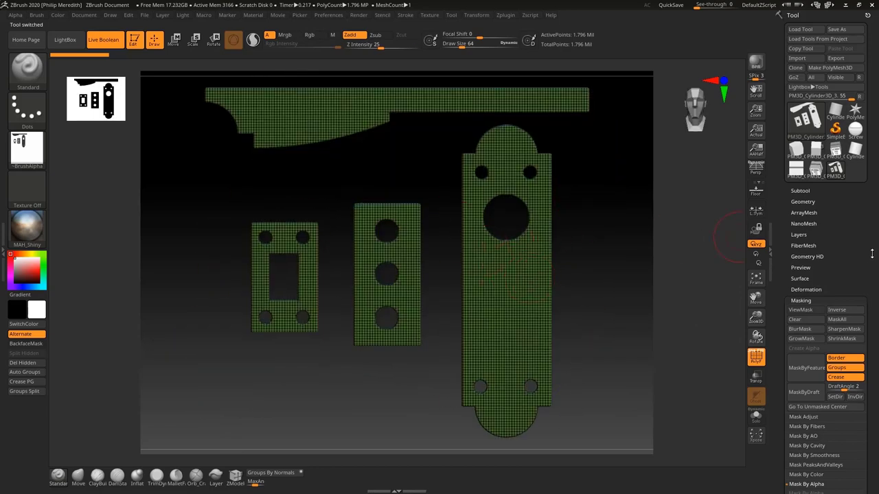
{"action": "left_click_drag", "start_coordinate": [872, 253], "coordinate": [856, 226]}
{"action": "left_click", "coordinate": [851, 239]}
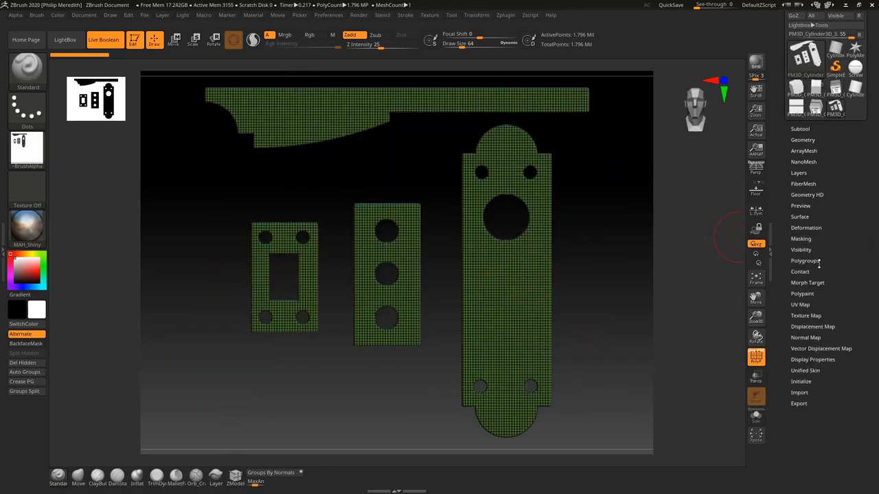
{"action": "left_click", "coordinate": [806, 261]}
{"action": "left_click", "coordinate": [805, 270]}
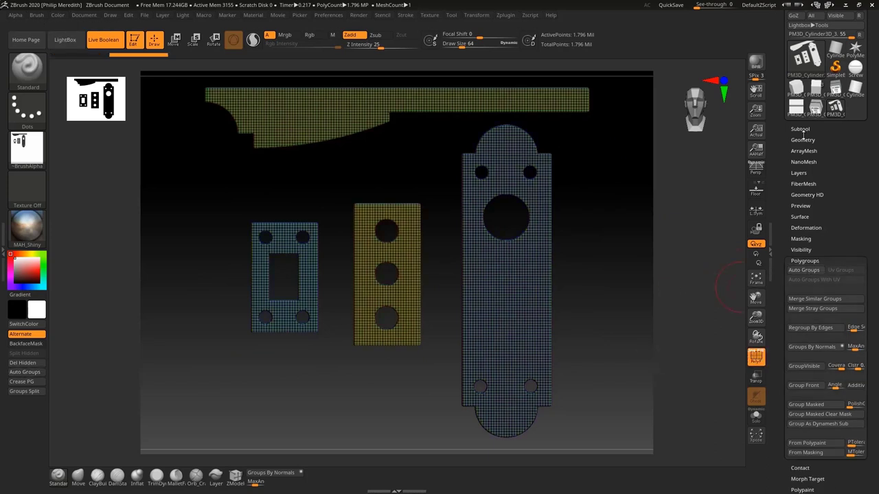
Step: Split the mesh by polygroups into separate subtools, accepting the non-undoable operation
{"action": "left_click", "coordinate": [816, 129]}
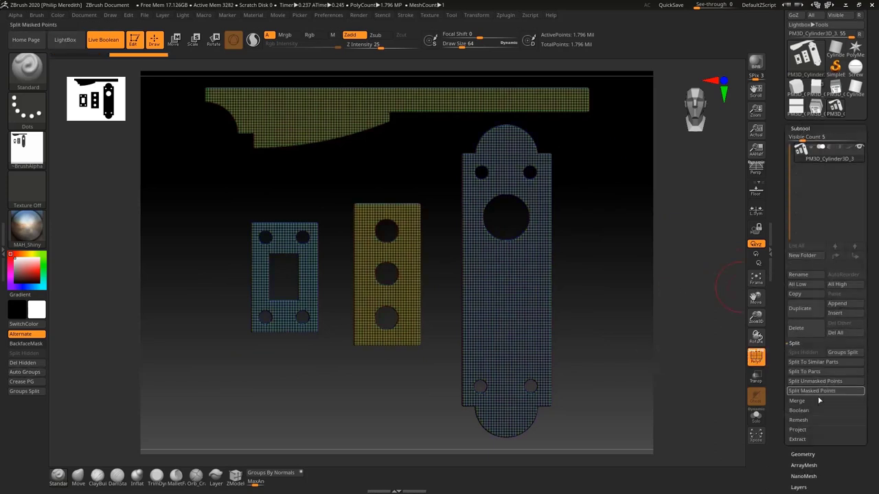
{"action": "left_click", "coordinate": [843, 352]}
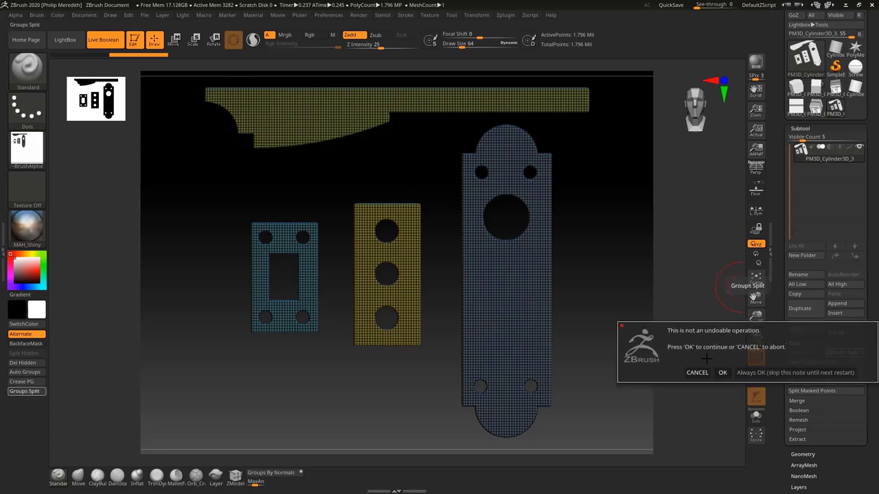
{"action": "left_click", "coordinate": [722, 373]}
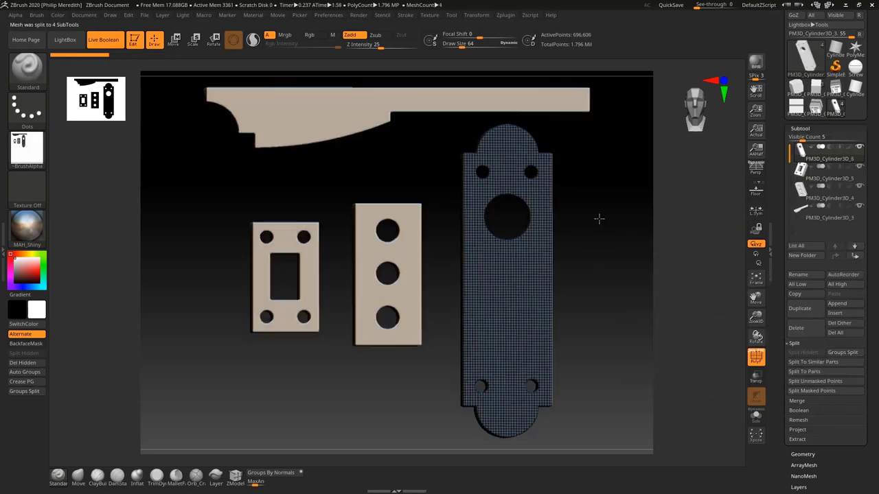
{"action": "left_click_drag", "start_coordinate": [598, 218], "coordinate": [582, 226]}
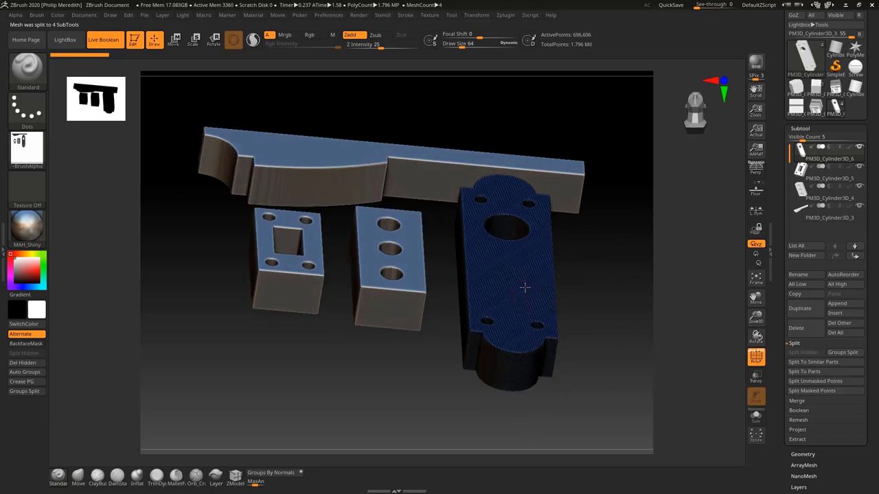
Step: Centre the gizmo on the long rounded-end plate and scale it thinner along its thickness
{"action": "key", "text": "r"}
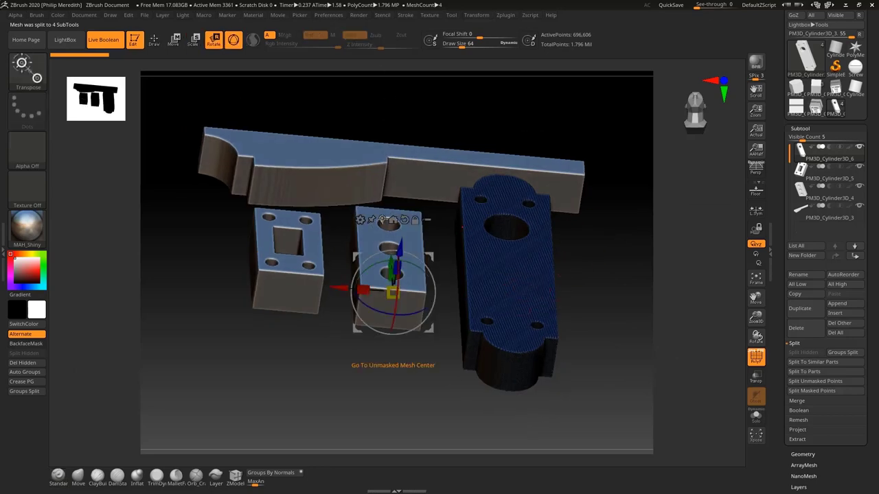
{"action": "left_click", "coordinate": [508, 235]}
{"action": "left_click_drag", "start_coordinate": [584, 272], "coordinate": [576, 252]}
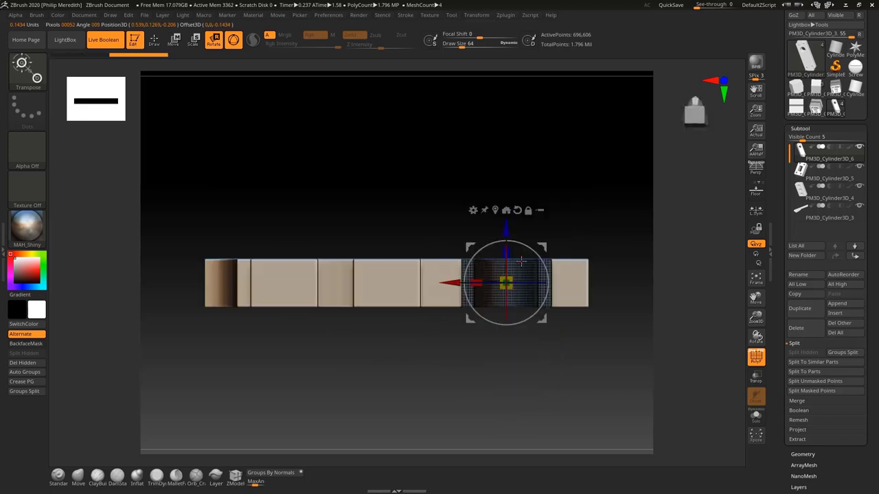
{"action": "left_click_drag", "start_coordinate": [509, 253], "coordinate": [512, 317]}
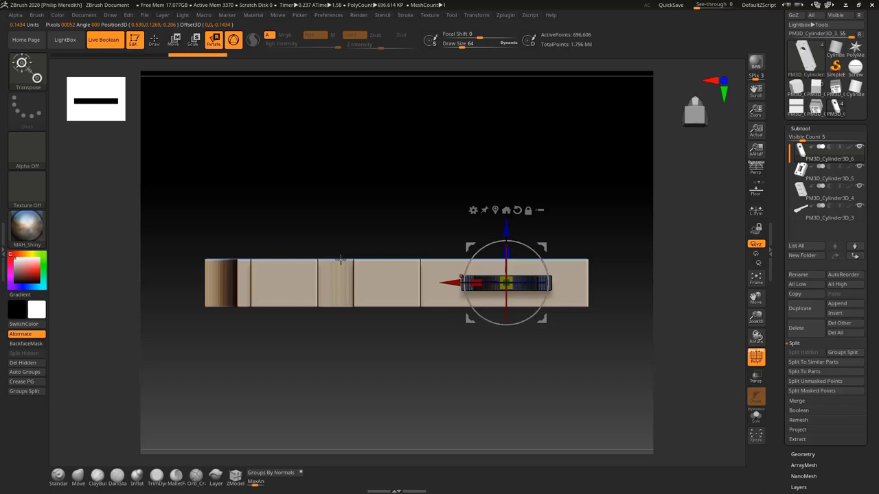
Step: Select the three-hole plate, centre the gizmo on it and scale it down to a thin sheet
{"action": "left_click", "coordinate": [378, 282], "text": "alt"}
{"action": "left_click_drag", "start_coordinate": [414, 178], "coordinate": [386, 302]}
{"action": "left_click", "coordinate": [388, 251]}
Step: Select the plate with the rectangular cutout, centre the gizmo on it and scale its thickness by about 0.1
{"action": "left_click", "coordinate": [337, 295], "text": "alt"}
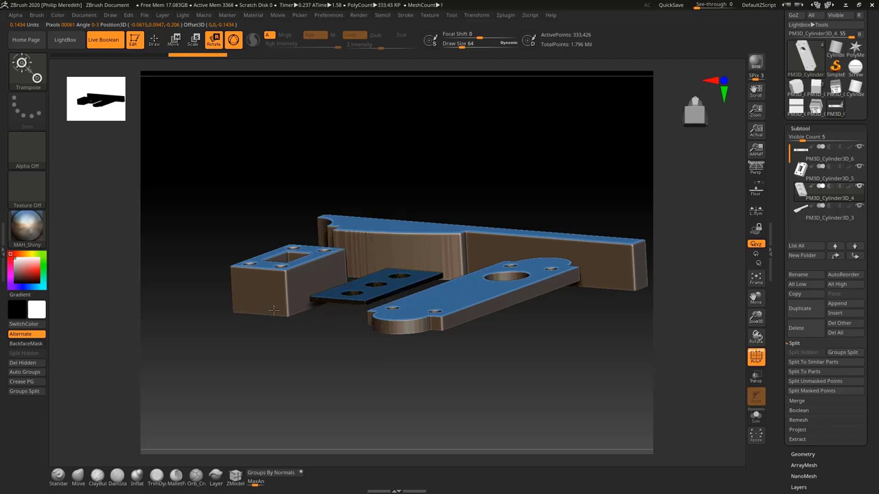
{"action": "left_click", "coordinate": [386, 252]}
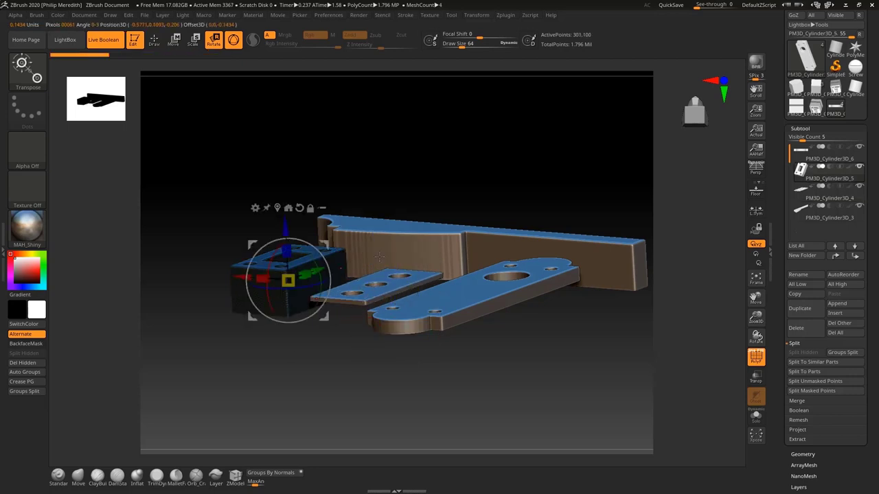
{"action": "left_click_drag", "start_coordinate": [294, 255], "coordinate": [297, 290]}
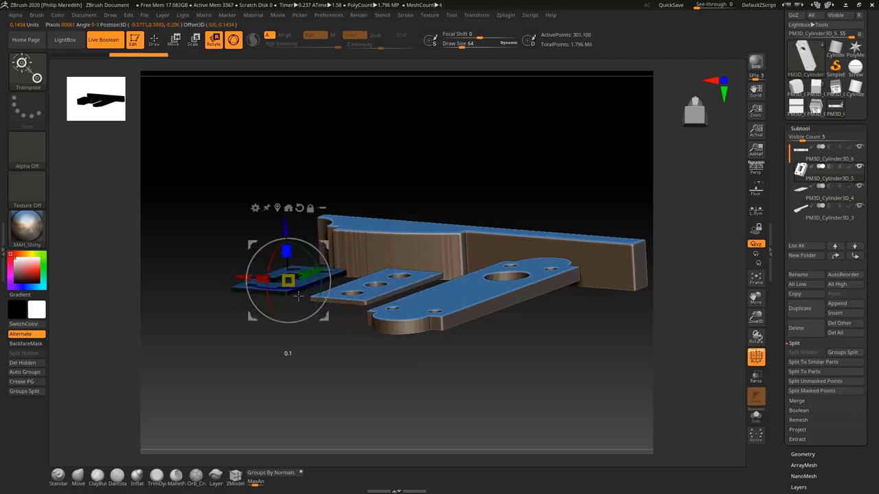
Step: Select the long moulding profile, centre the gizmo on it and stretch it along Z into a tall extruded moulding
{"action": "left_click", "coordinate": [398, 319], "text": "alt"}
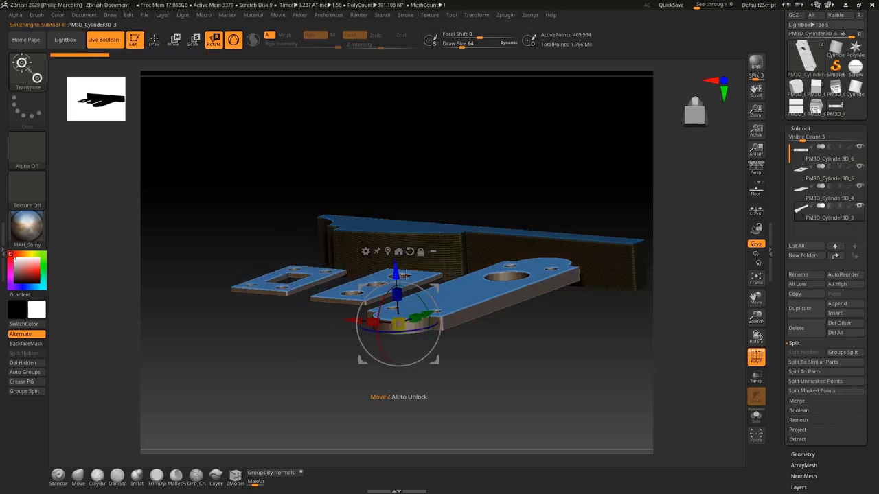
{"action": "left_click", "coordinate": [387, 252]}
{"action": "left_click_drag", "start_coordinate": [467, 227], "coordinate": [467, 194]}
{"action": "left_click_drag", "start_coordinate": [469, 226], "coordinate": [470, 190]}
{"action": "left_click_drag", "start_coordinate": [469, 254], "coordinate": [467, 271]}
{"action": "left_click_drag", "start_coordinate": [594, 198], "coordinate": [601, 196], "text": "shift"}
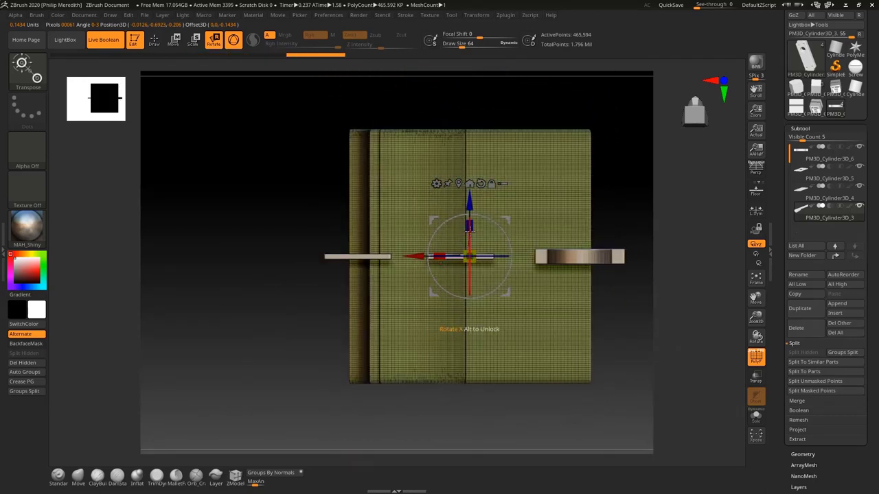
Step: Make the long rounded-end plate the active subtool and frame the hardware pieces
{"action": "left_click_drag", "start_coordinate": [613, 157], "coordinate": [609, 217]}
{"action": "left_click", "coordinate": [604, 272], "text": "alt"}
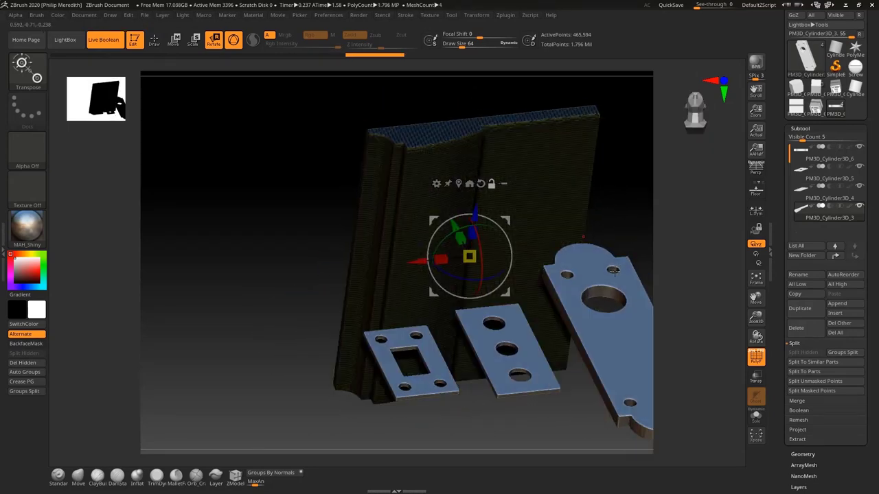
{"action": "left_click", "coordinate": [756, 280]}
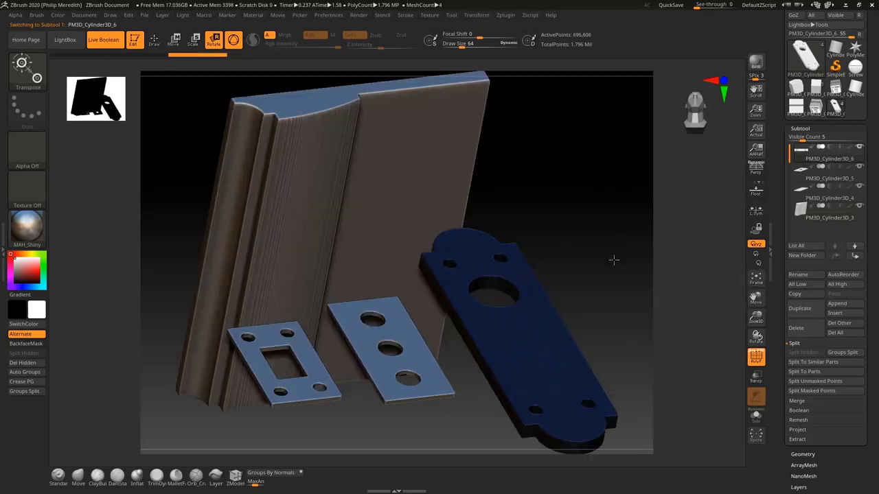
Step: Append the Screw mesh as a subtool and rotate it about X until its slotted head faces the front
{"action": "left_click_drag", "start_coordinate": [614, 258], "coordinate": [731, 271]}
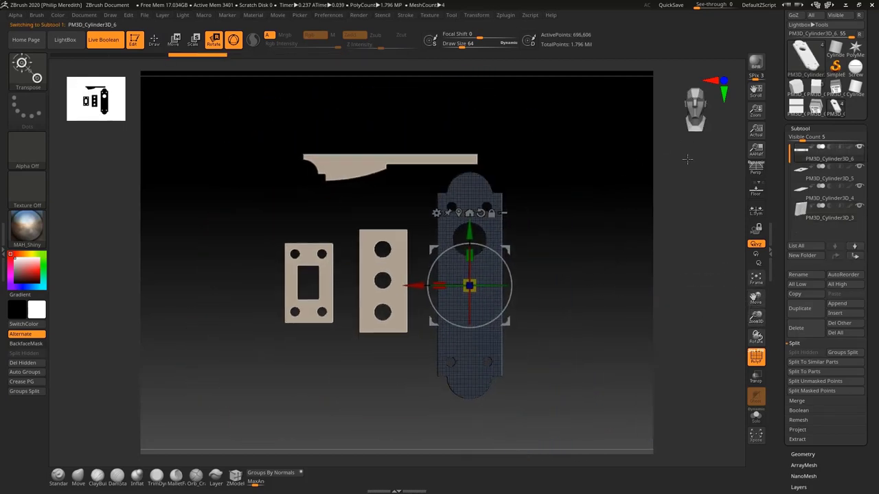
{"action": "left_click", "coordinate": [838, 306]}
{"action": "left_click", "coordinate": [836, 303]}
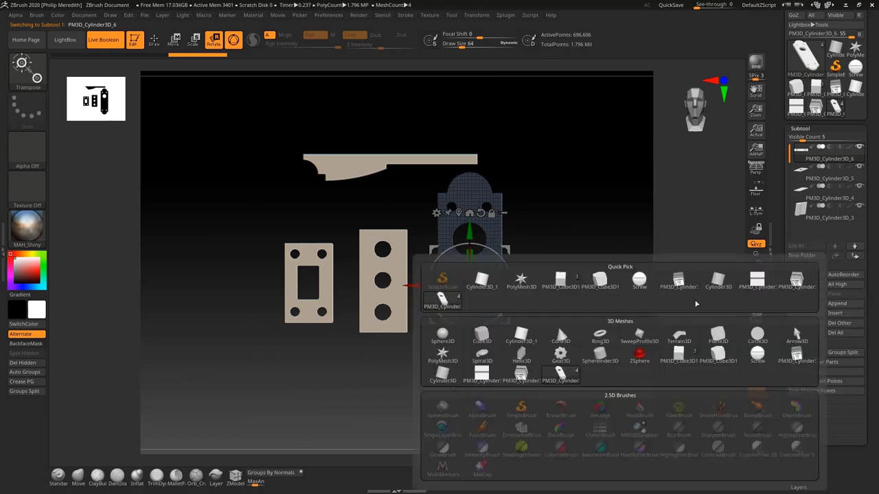
{"action": "left_click", "coordinate": [644, 282]}
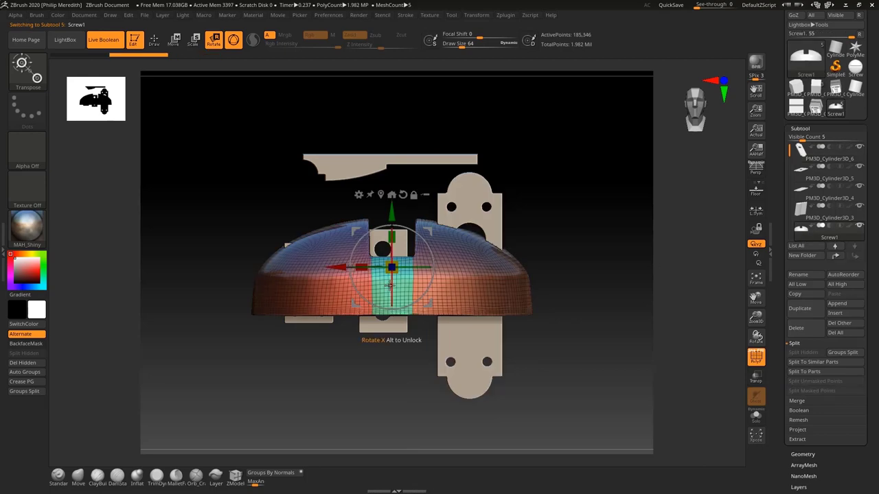
{"action": "left_click_drag", "start_coordinate": [390, 285], "coordinate": [391, 317]}
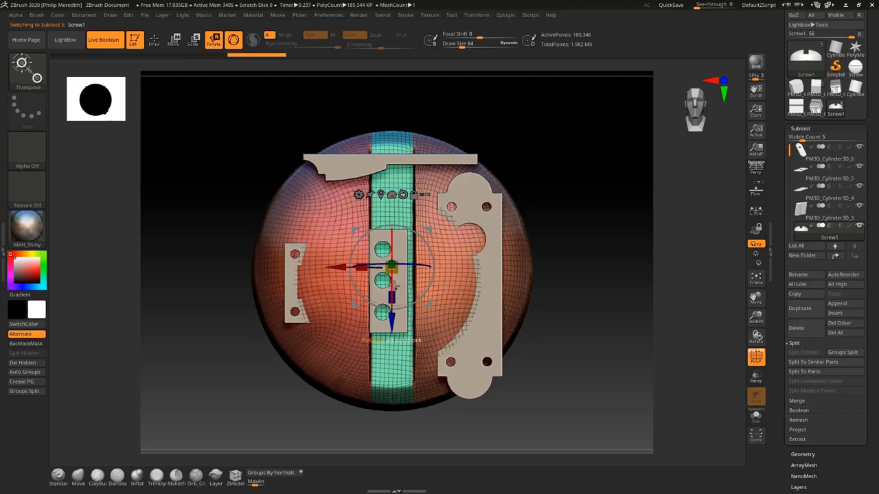
Step: Scale the screw down to a small head and place it beside the long rounded-end plate as a spare
{"action": "left_click_drag", "start_coordinate": [339, 268], "coordinate": [487, 268]}
{"action": "mouse_move", "coordinate": [541, 269]}
{"action": "left_mouse_down"}
{"action": "mouse_move", "coordinate": [491, 255]}
{"action": "mouse_move", "coordinate": [525, 268]}
{"action": "left_mouse_up"}
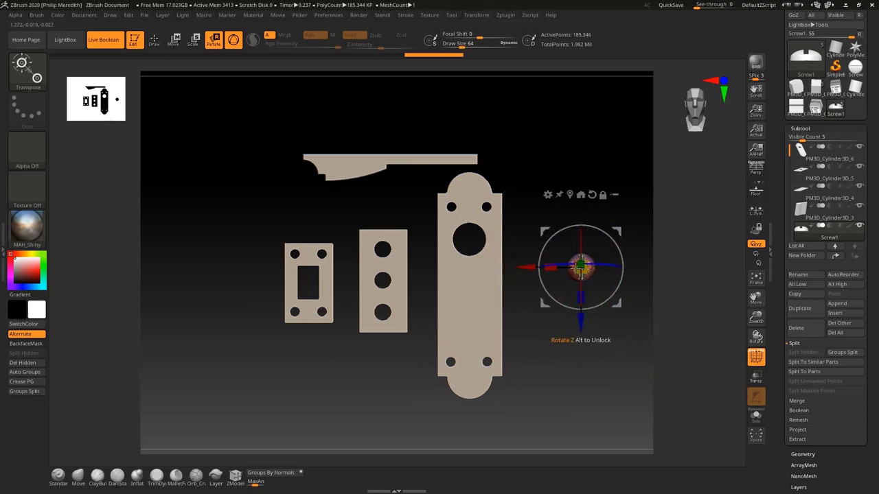
{"action": "left_click_drag", "start_coordinate": [583, 272], "coordinate": [589, 276]}
{"action": "left_click_drag", "start_coordinate": [527, 268], "coordinate": [516, 268]}
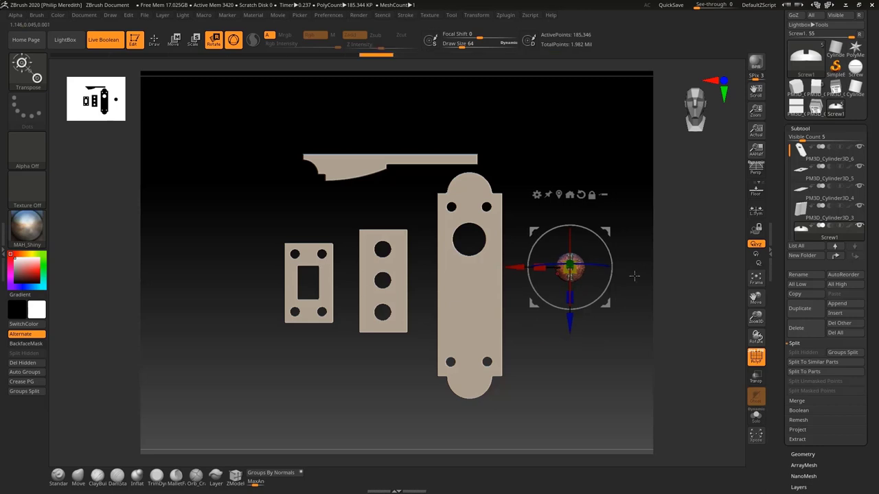
Step: Duplicate the screw and move the copy onto the upper part of the long plate, setting it back into the plate's depth
{"action": "left_click", "coordinate": [799, 308]}
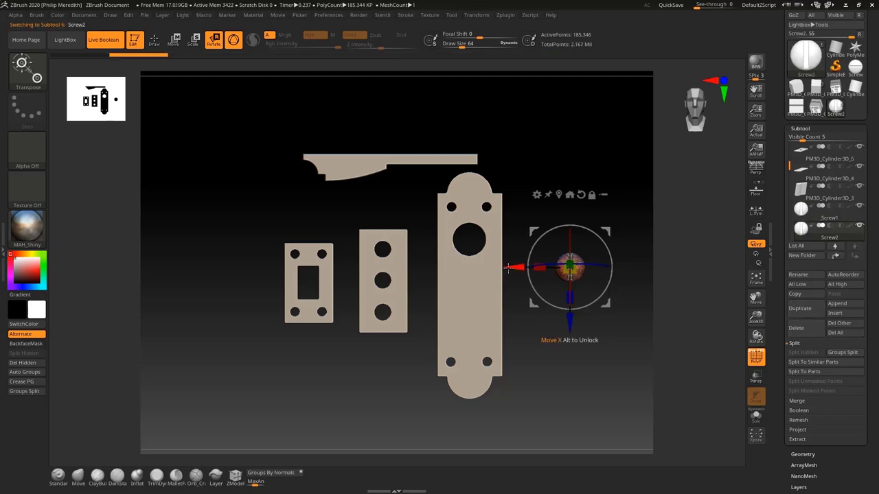
{"action": "left_click_drag", "start_coordinate": [508, 268], "coordinate": [411, 268]}
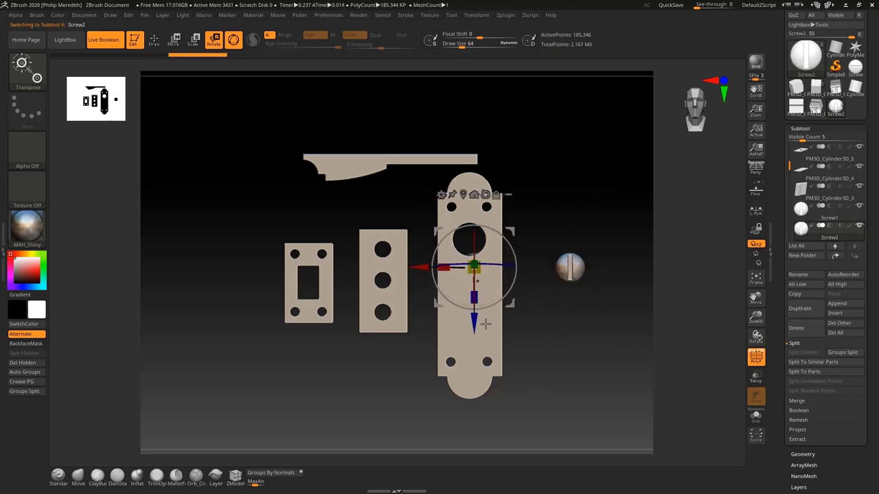
{"action": "left_click_drag", "start_coordinate": [474, 322], "coordinate": [474, 268]}
{"action": "left_click_drag", "start_coordinate": [541, 189], "coordinate": [497, 203]}
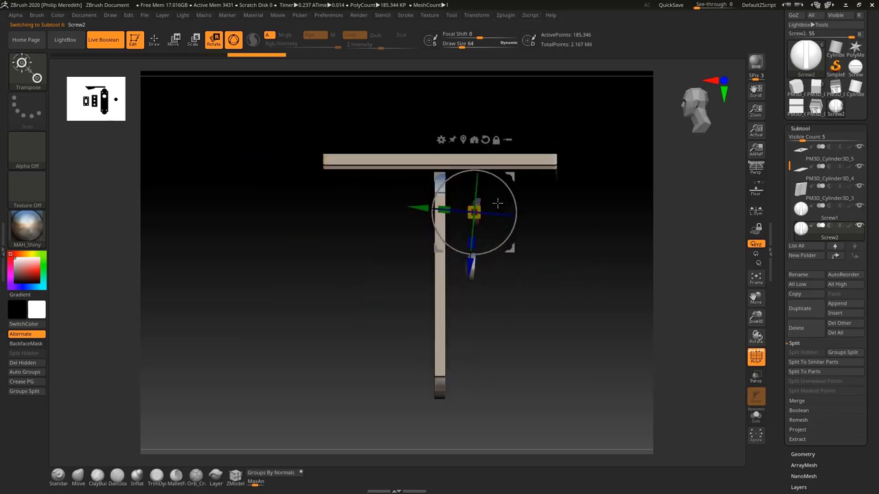
{"action": "left_click", "coordinate": [512, 195], "text": "alt"}
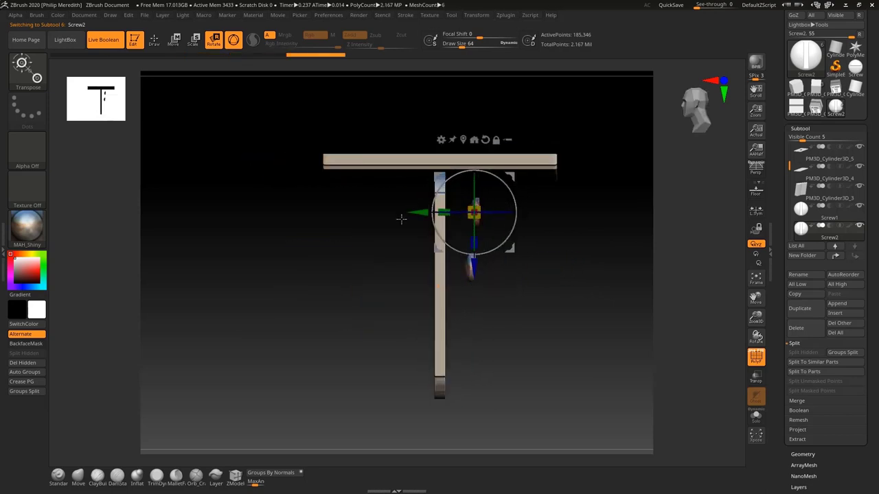
{"action": "left_click_drag", "start_coordinate": [410, 212], "coordinate": [372, 212]}
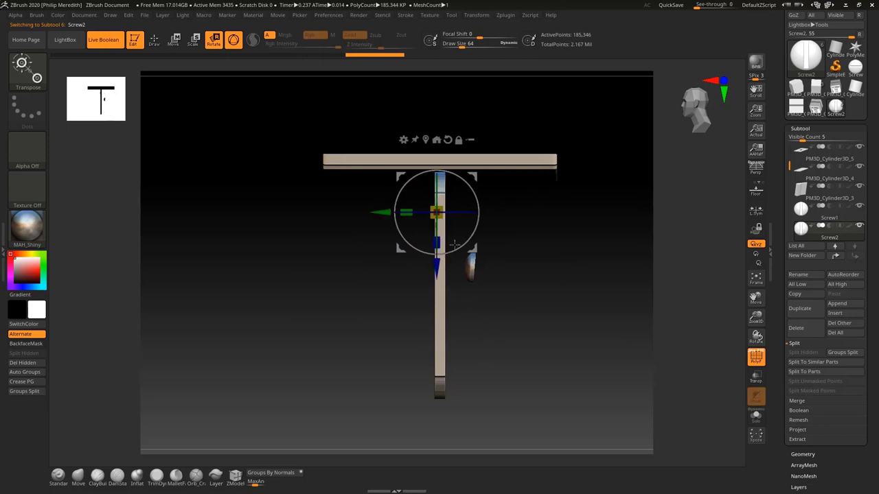
{"action": "left_click", "coordinate": [471, 273], "text": "alt"}
{"action": "left_click", "coordinate": [470, 268], "text": "alt"}
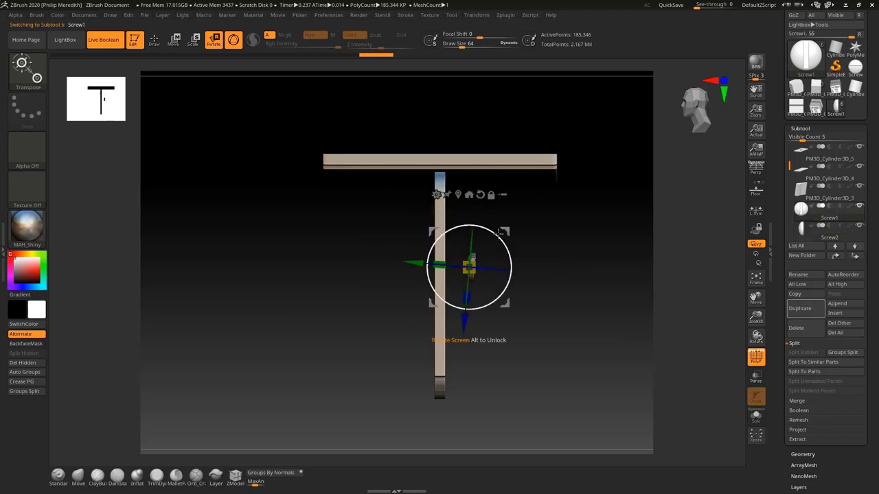
{"action": "left_click", "coordinate": [432, 213], "text": "alt"}
Step: Shrink the duplicated screw to hole size and centre it in the long plate's upper-right hole
{"action": "left_click_drag", "start_coordinate": [309, 267], "coordinate": [339, 265], "text": "shift"}
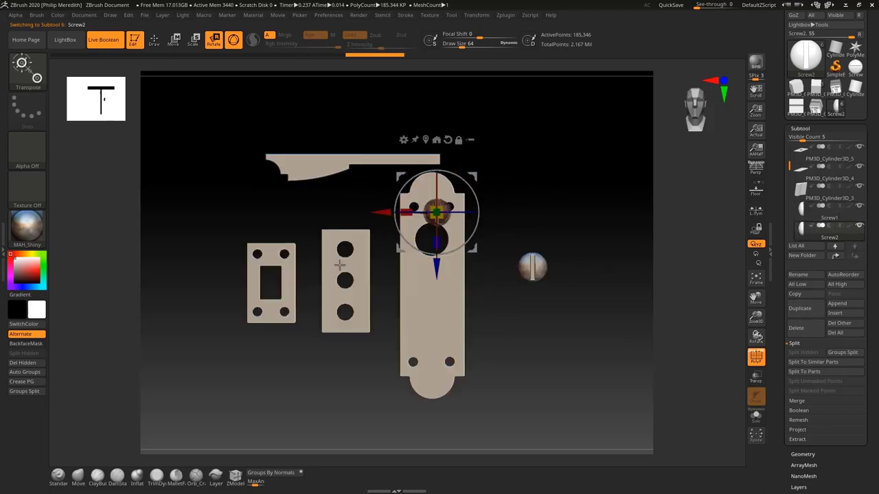
{"action": "key", "text": "f"}
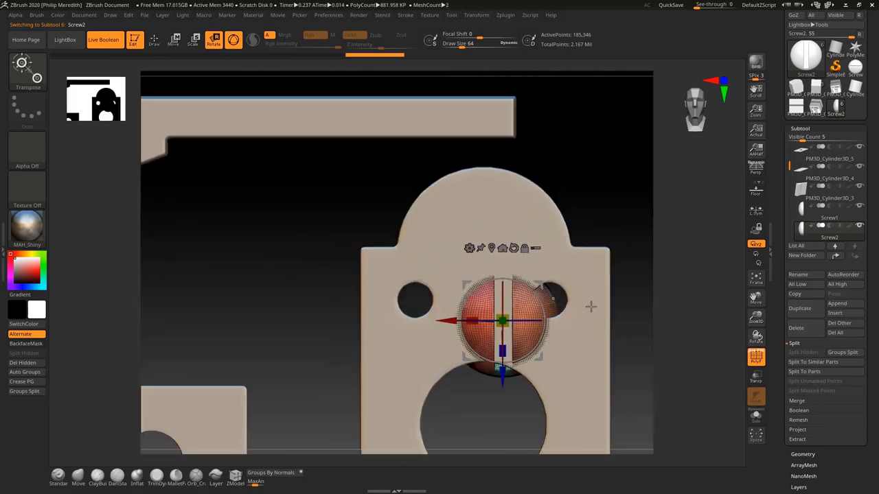
{"action": "left_click_drag", "start_coordinate": [455, 329], "coordinate": [479, 324]}
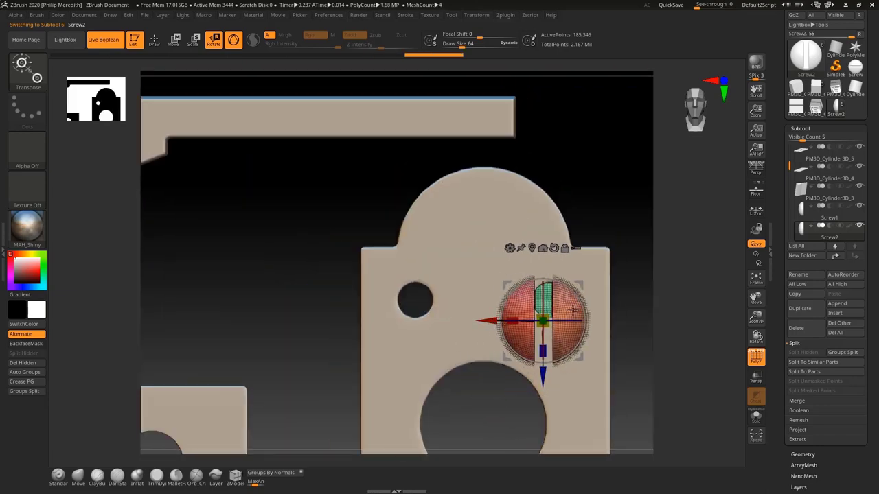
{"action": "left_click_drag", "start_coordinate": [543, 321], "coordinate": [495, 326]}
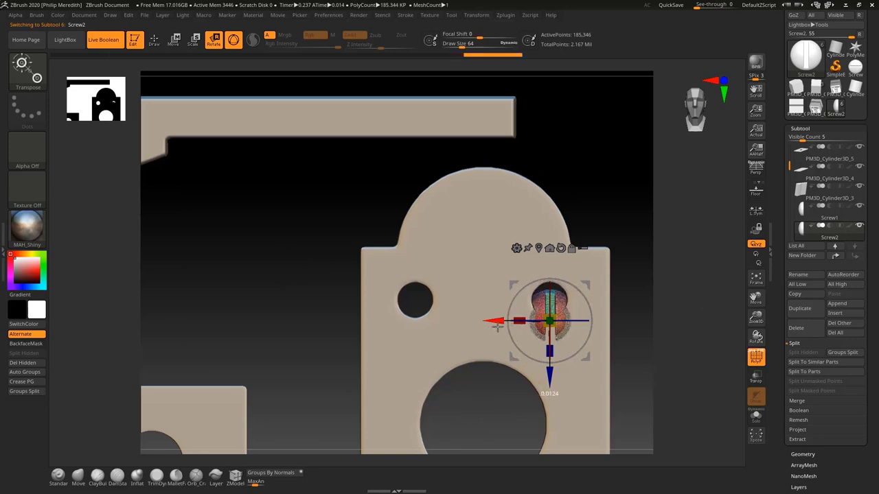
{"action": "left_click_drag", "start_coordinate": [551, 376], "coordinate": [552, 360]}
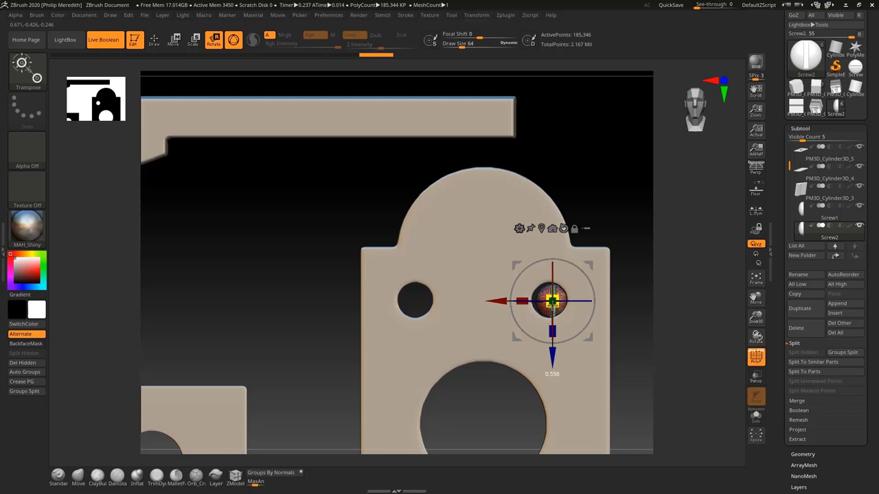
{"action": "left_click_drag", "start_coordinate": [495, 301], "coordinate": [493, 301]}
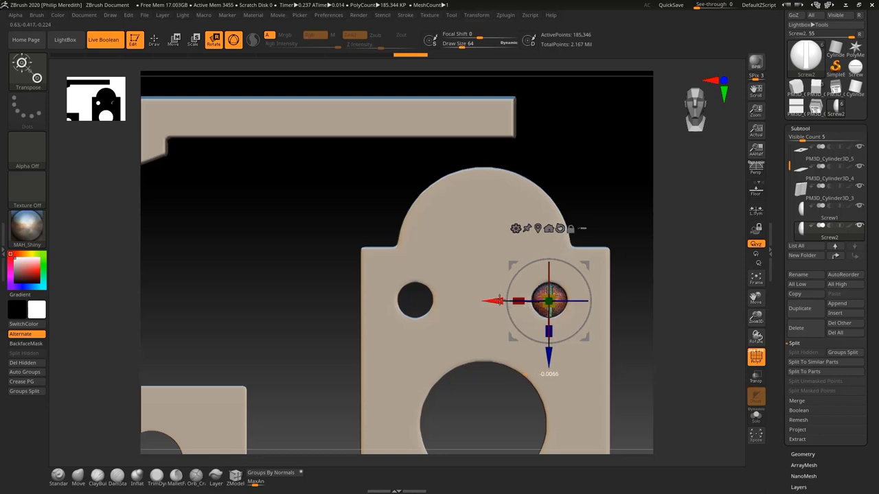
Step: Adjust the upper-right screw's depth along its axis so its head sits in the plate's hole
{"action": "left_click_drag", "start_coordinate": [621, 347], "coordinate": [596, 305]}
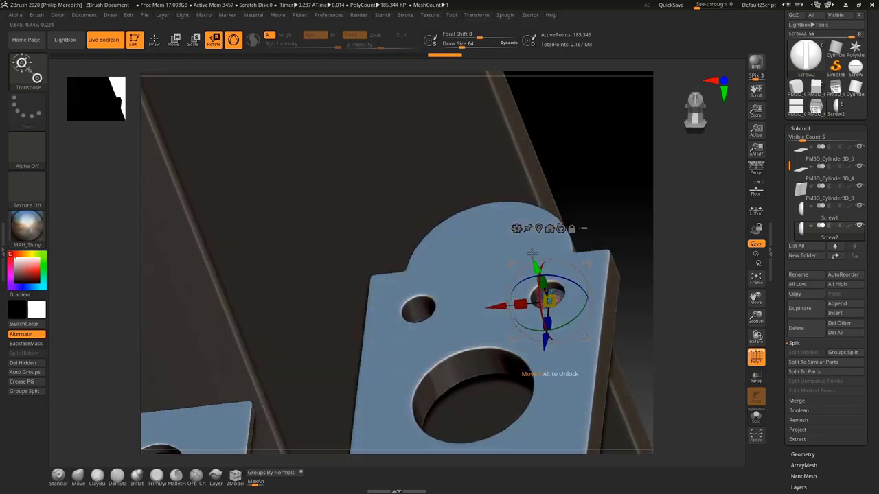
{"action": "left_click_drag", "start_coordinate": [533, 264], "coordinate": [531, 259]}
{"action": "left_click_drag", "start_coordinate": [603, 232], "coordinate": [598, 259]}
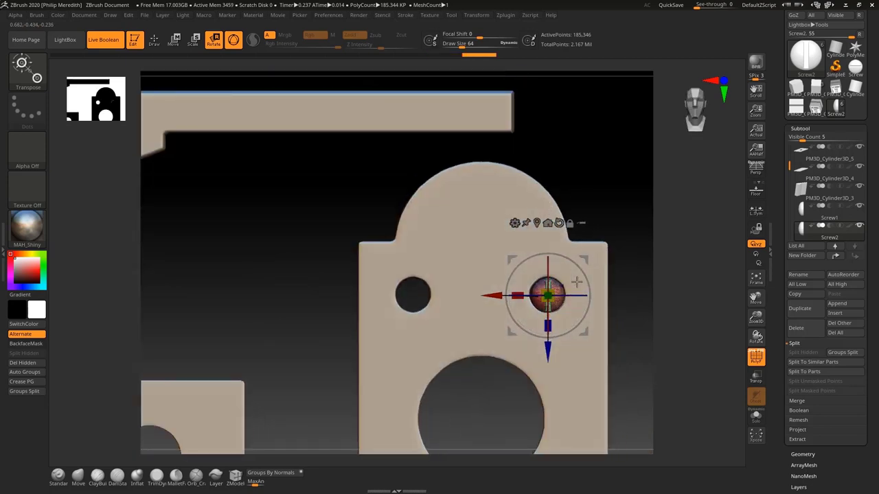
Step: Duplicate the screw into the long plate's upper-left hole and re-centre the original in the upper-right hole
{"action": "left_click", "coordinate": [807, 310]}
{"action": "left_click_drag", "start_coordinate": [492, 297], "coordinate": [358, 310]}
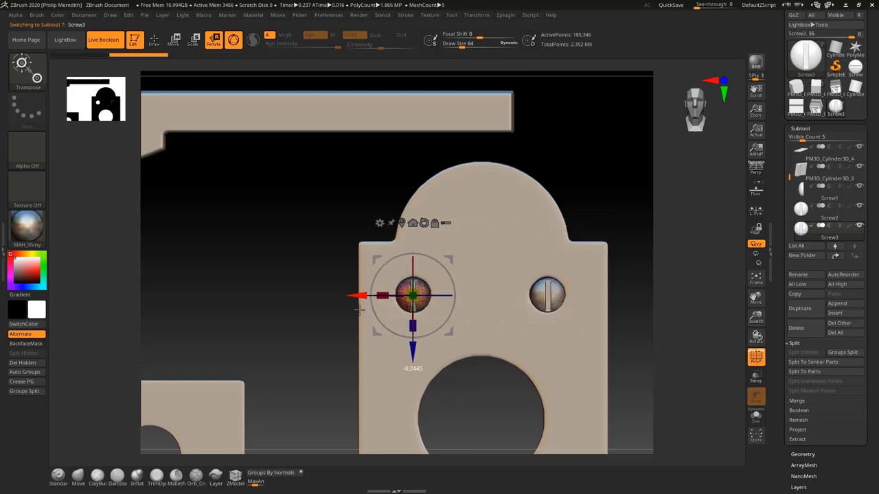
{"action": "left_click", "coordinate": [547, 294], "text": "alt"}
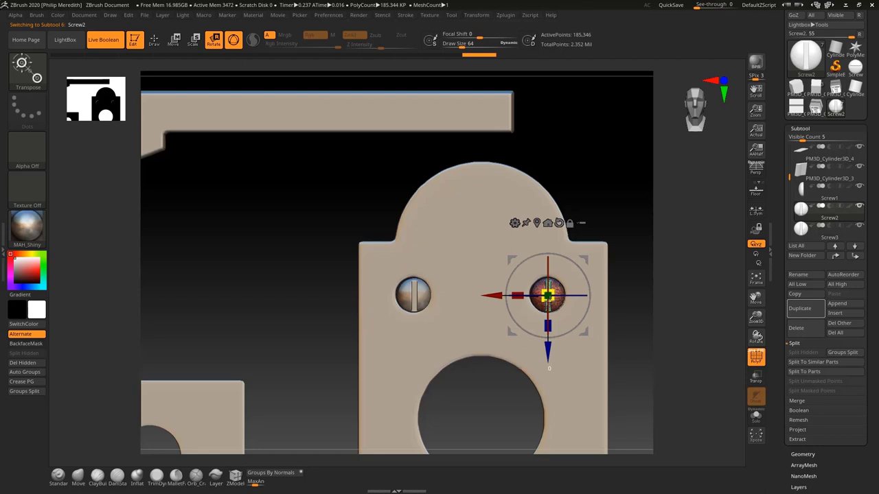
{"action": "left_click_drag", "start_coordinate": [496, 298], "coordinate": [490, 296]}
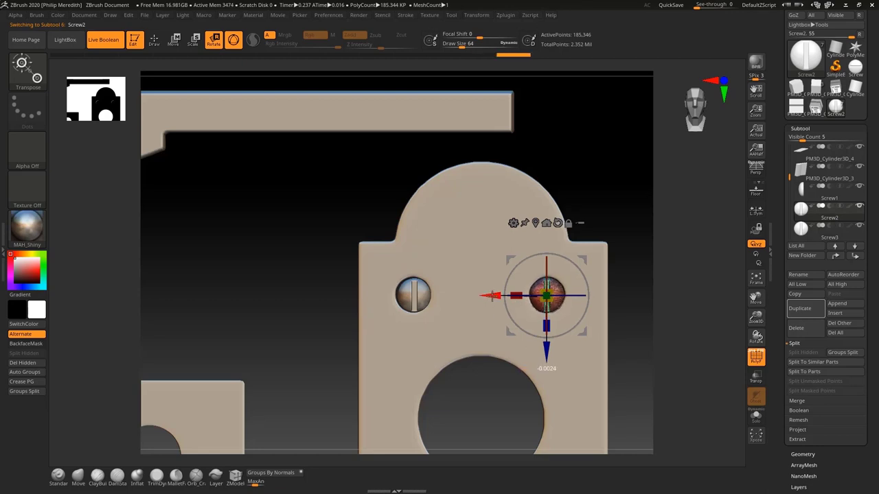
{"action": "left_click_drag", "start_coordinate": [551, 341], "coordinate": [547, 342]}
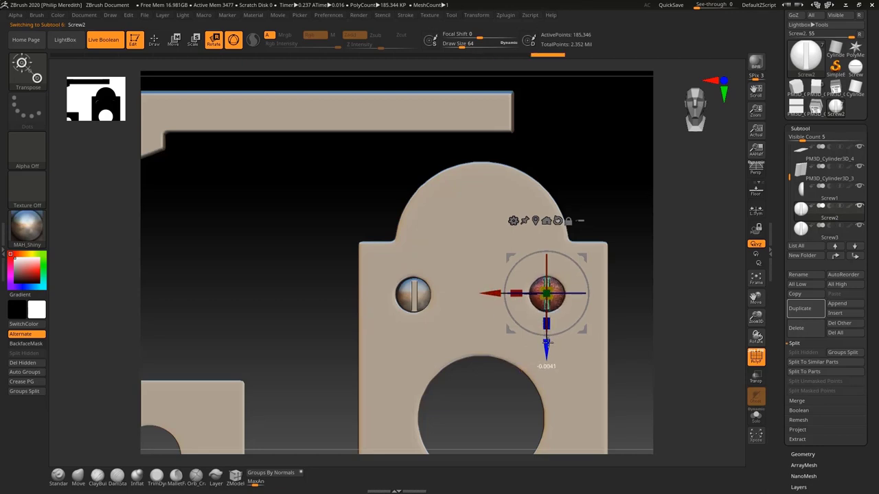
Step: Select the upper-left screw and nudge it sideways and vertically to centre it in its hole
{"action": "mouse_move", "coordinate": [641, 345]}
{"action": "left_mouse_down"}
{"action": "mouse_move", "coordinate": [632, 290]}
{"action": "mouse_move", "coordinate": [628, 344]}
{"action": "left_mouse_up"}
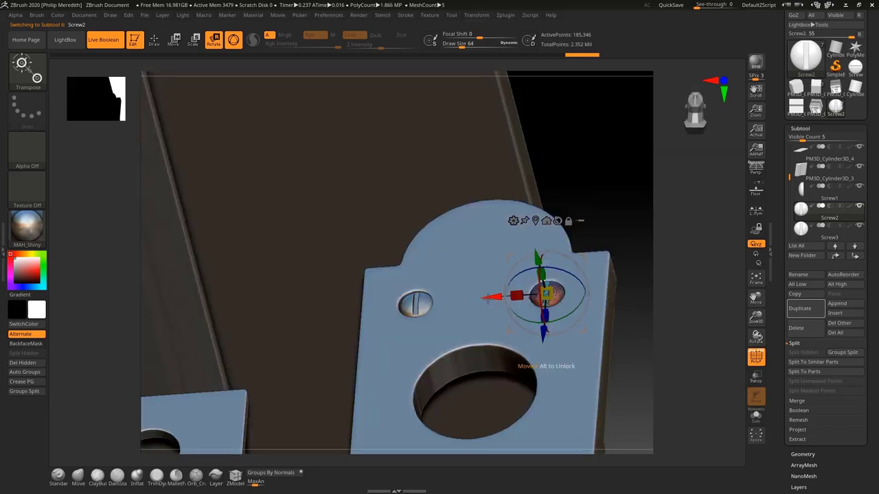
{"action": "left_click", "coordinate": [424, 304], "text": "alt"}
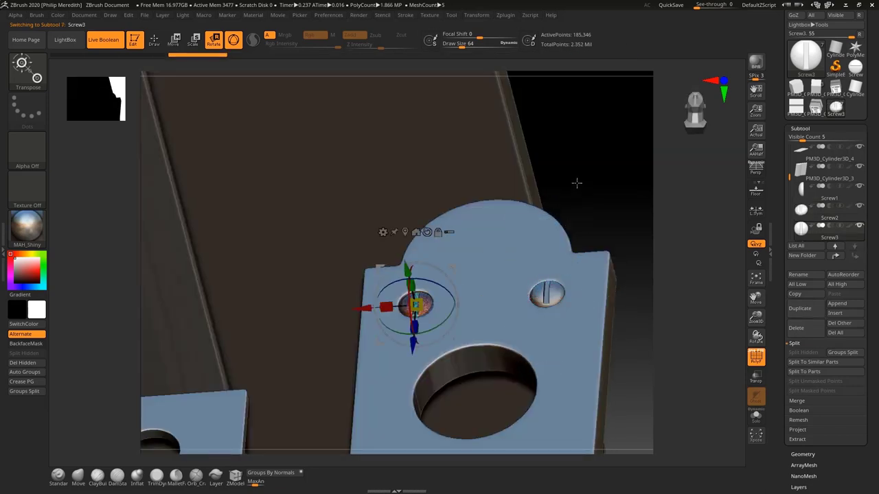
{"action": "left_click_drag", "start_coordinate": [577, 184], "coordinate": [583, 236], "text": "shift"}
{"action": "left_click_drag", "start_coordinate": [362, 308], "coordinate": [361, 308]}
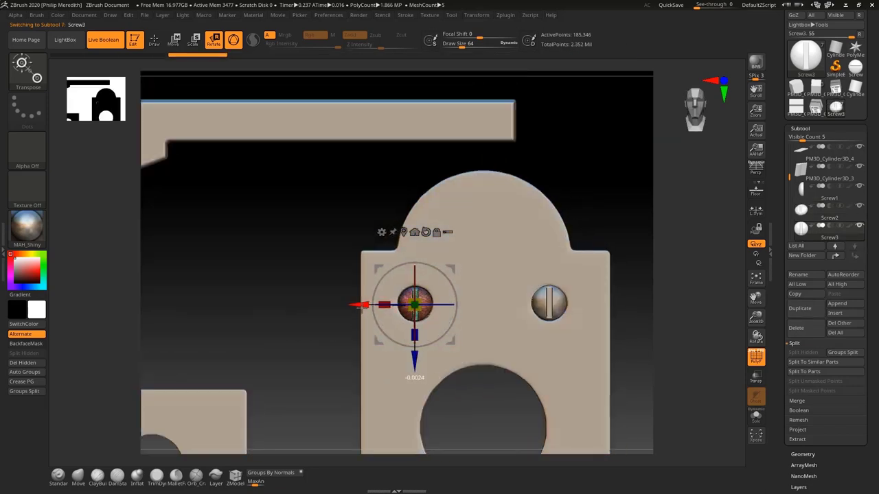
{"action": "left_click_drag", "start_coordinate": [414, 357], "coordinate": [415, 356]}
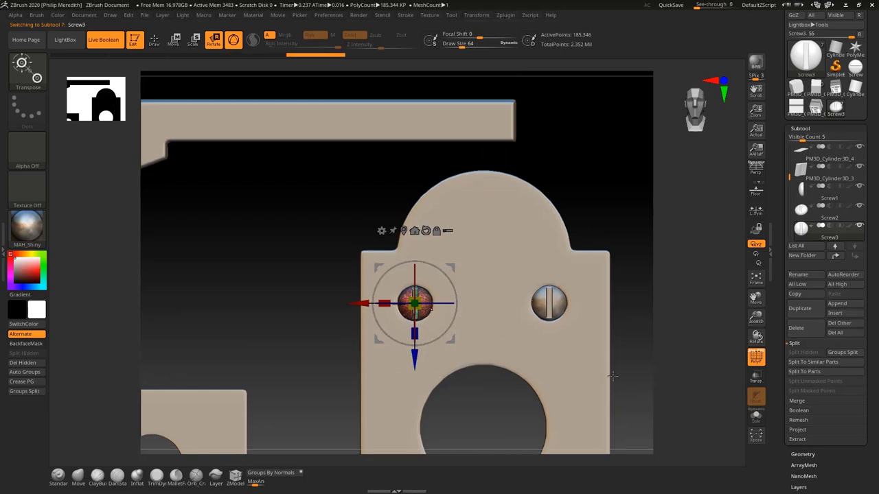
Step: Duplicate the upper-left screw and move the copy straight down into the long plate's lower-left hole
{"action": "right_click_drag", "start_coordinate": [612, 376], "coordinate": [610, 273], "text": "ctrl"}
{"action": "right_click_drag", "start_coordinate": [557, 394], "coordinate": [564, 237], "text": "alt"}
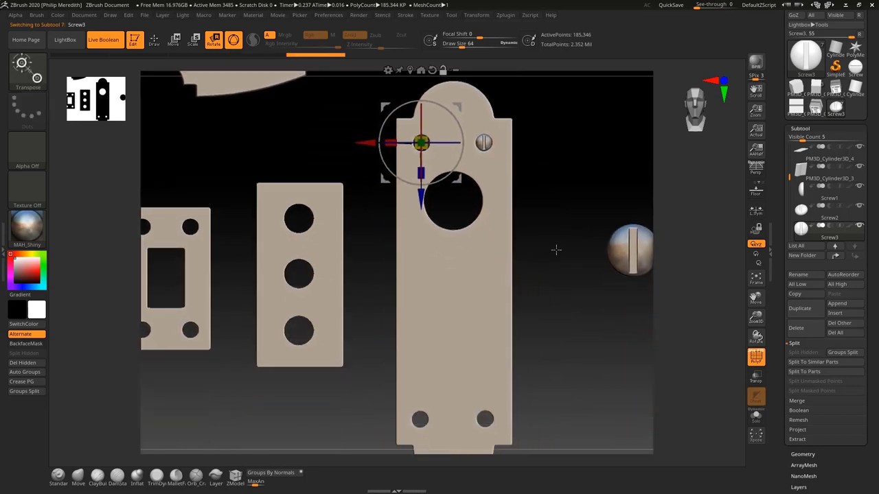
{"action": "left_click", "coordinate": [795, 311]}
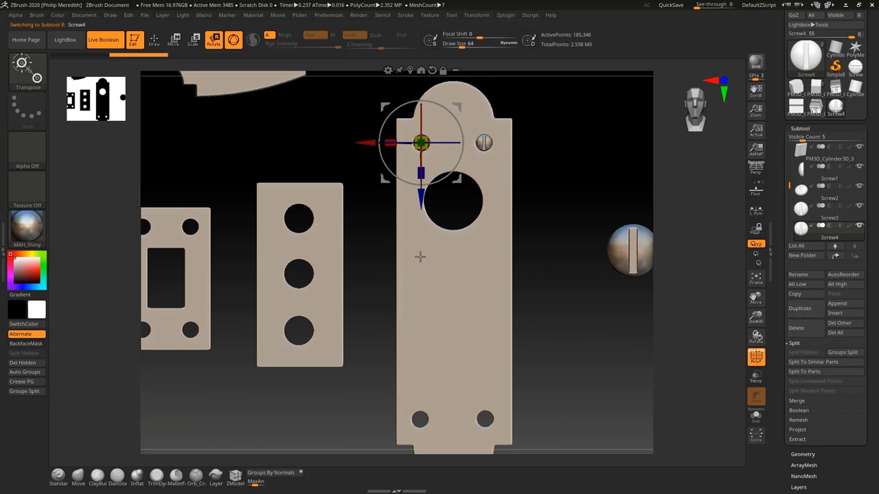
{"action": "left_click_drag", "start_coordinate": [420, 199], "coordinate": [421, 476]}
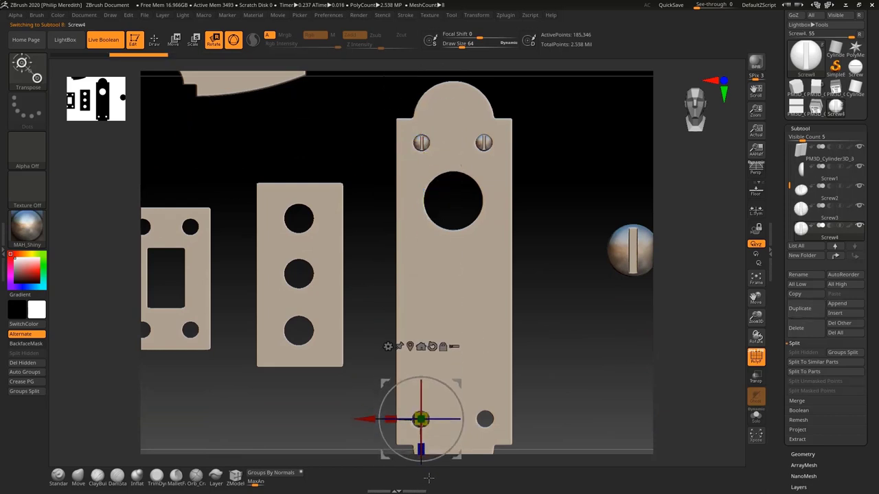
{"action": "right_click_drag", "start_coordinate": [580, 405], "coordinate": [586, 471], "text": "ctrl"}
{"action": "left_click_drag", "start_coordinate": [365, 417], "coordinate": [362, 417]}
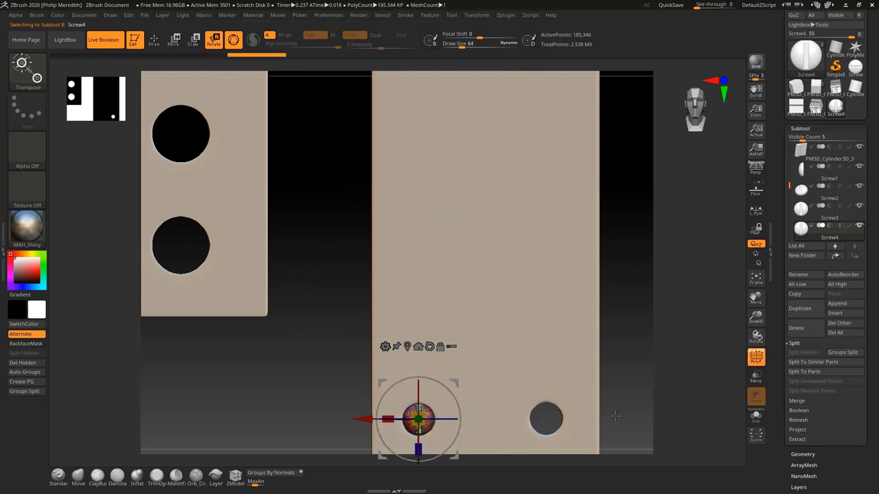
Step: Fine-tune the lower-left screw's position and duplicate it across into the long plate's lower-right hole
{"action": "mouse_move", "coordinate": [625, 391]}
{"action": "right_mouse_down", "text": "ctrl"}
{"action": "mouse_move", "coordinate": [625, 309]}
{"action": "mouse_move", "coordinate": [626, 403]}
{"action": "right_mouse_up", "text": "ctrl"}
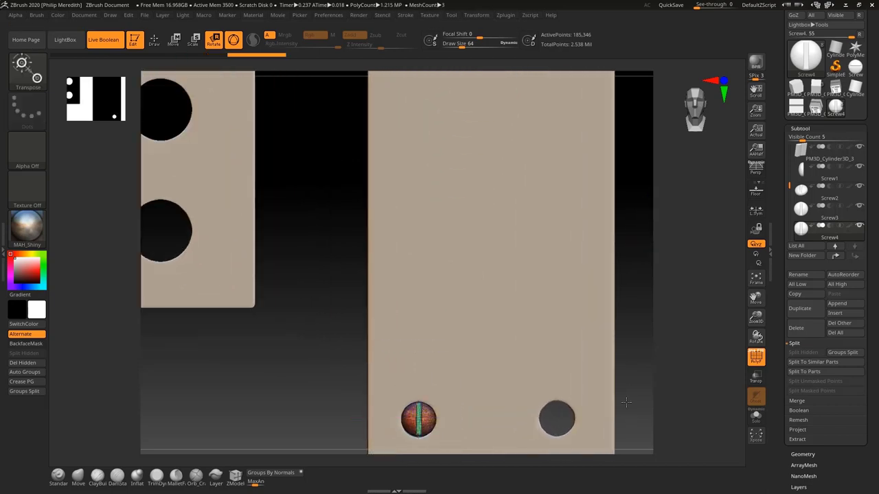
{"action": "left_click_drag", "start_coordinate": [626, 402], "coordinate": [616, 314], "text": "alt"}
{"action": "left_click_drag", "start_coordinate": [400, 370], "coordinate": [400, 371]}
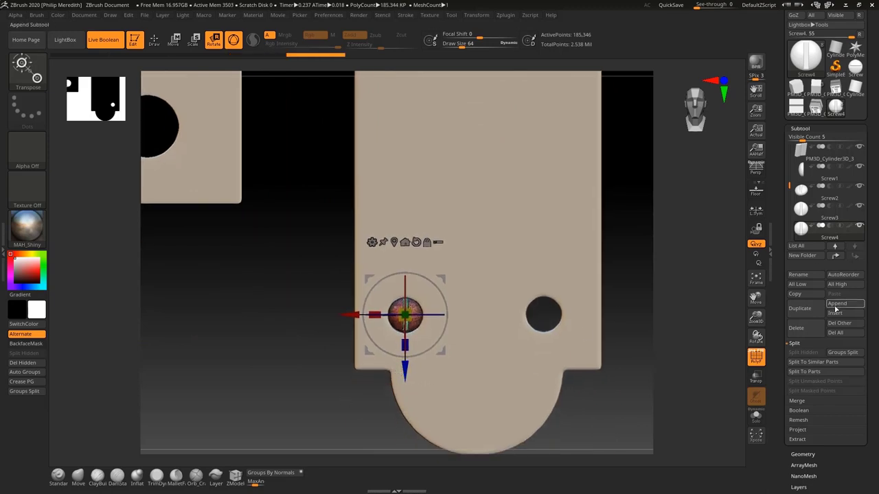
{"action": "left_click_drag", "start_coordinate": [350, 315], "coordinate": [491, 312]}
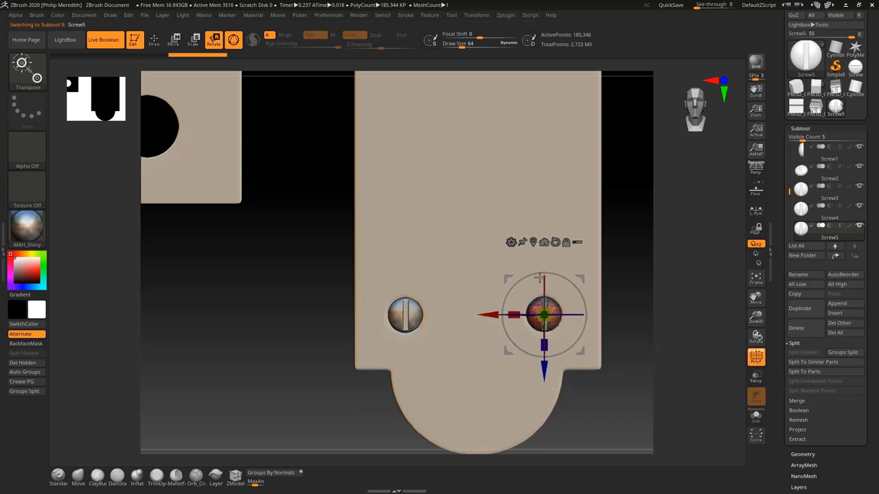
Step: Rotate the long plate's lower-right and lower-left screws so their slots point at different angles
{"action": "left_click_drag", "start_coordinate": [556, 273], "coordinate": [490, 297]}
{"action": "left_click", "coordinate": [390, 324]}
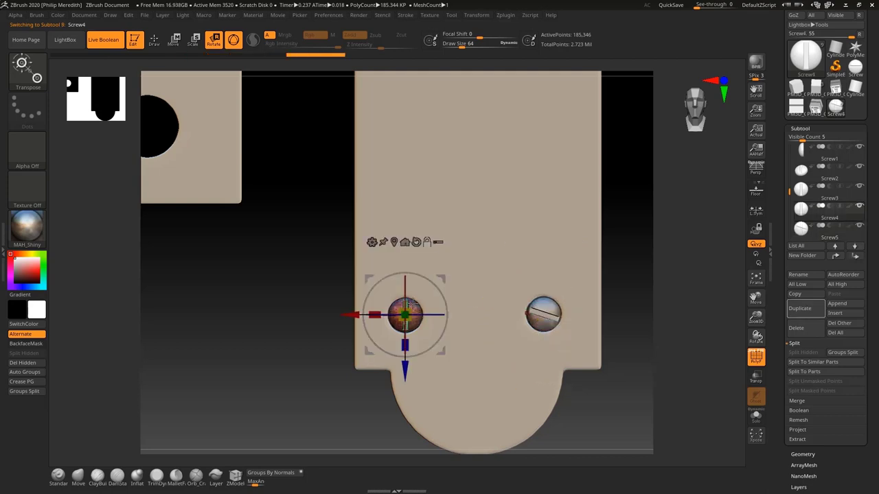
{"action": "left_click_drag", "start_coordinate": [414, 273], "coordinate": [447, 307]}
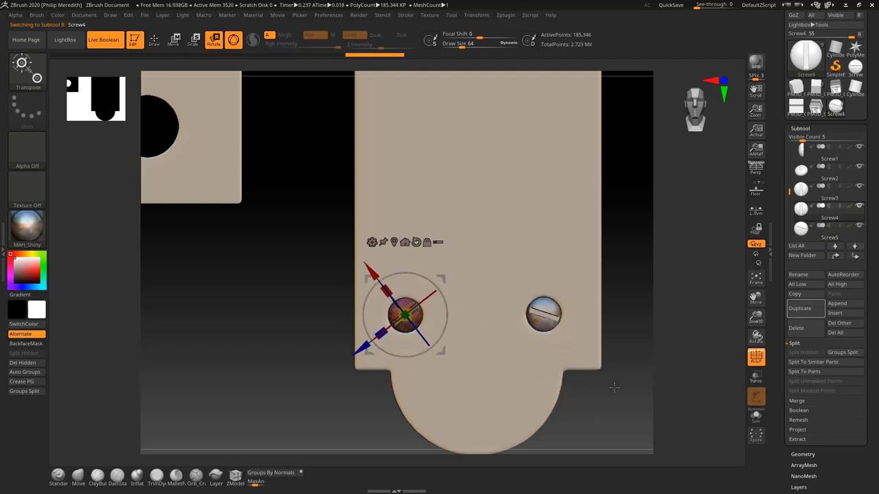
Step: Rotate the long plate's upper-right and upper-left screws so their slots sit at different diagonal angles
{"action": "left_click_drag", "start_coordinate": [669, 328], "coordinate": [490, 291]}
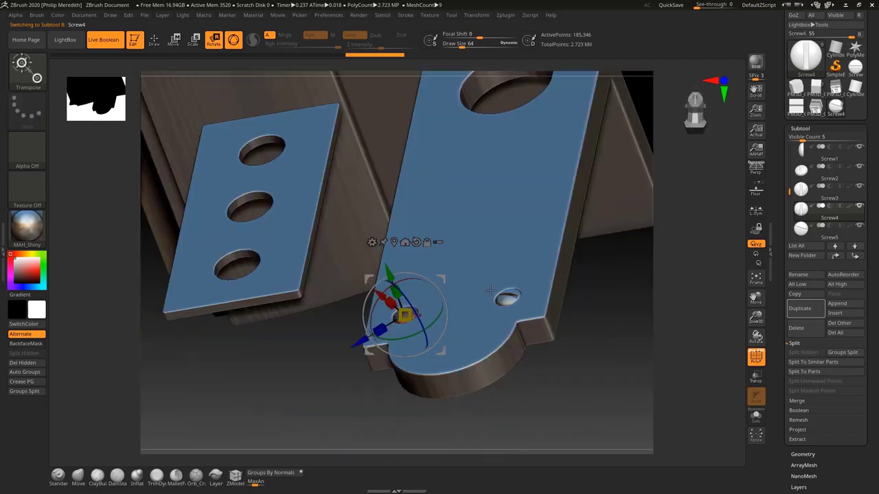
{"action": "left_click_drag", "start_coordinate": [587, 198], "coordinate": [545, 446]}
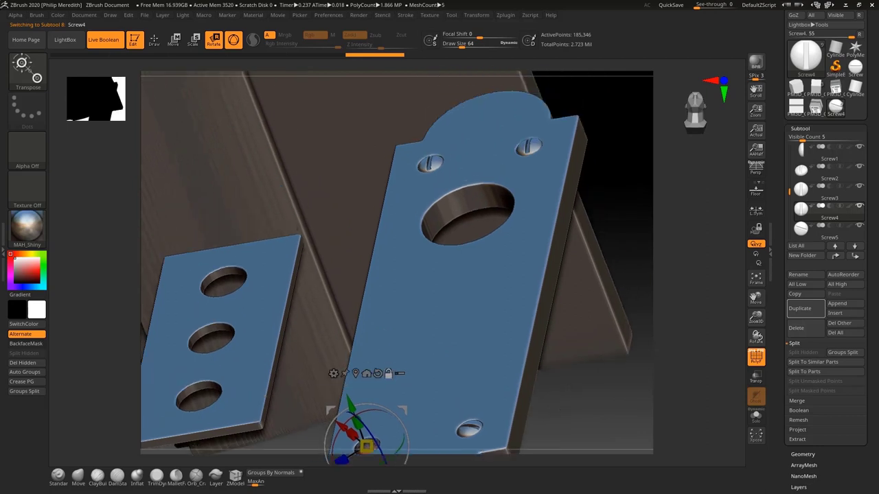
{"action": "left_click", "coordinate": [528, 144]}
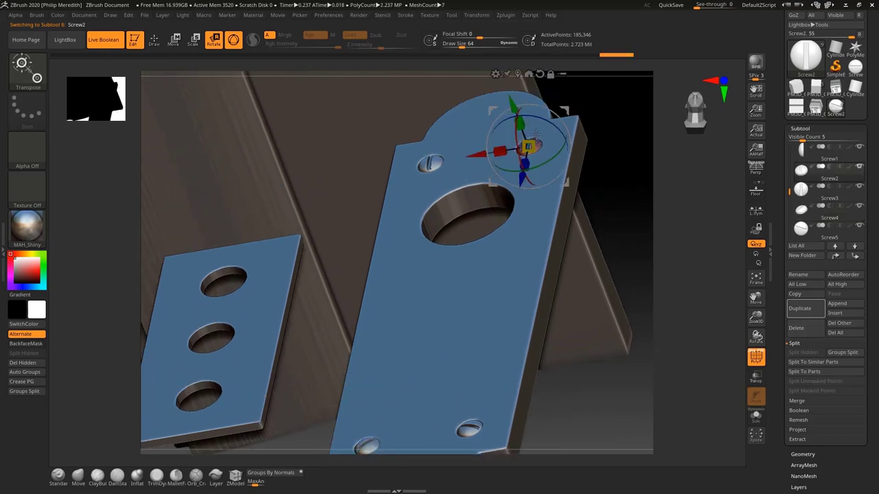
{"action": "left_click_drag", "start_coordinate": [592, 189], "coordinate": [607, 258]}
{"action": "left_click_drag", "start_coordinate": [554, 118], "coordinate": [516, 101]}
{"action": "left_click", "coordinate": [424, 146]}
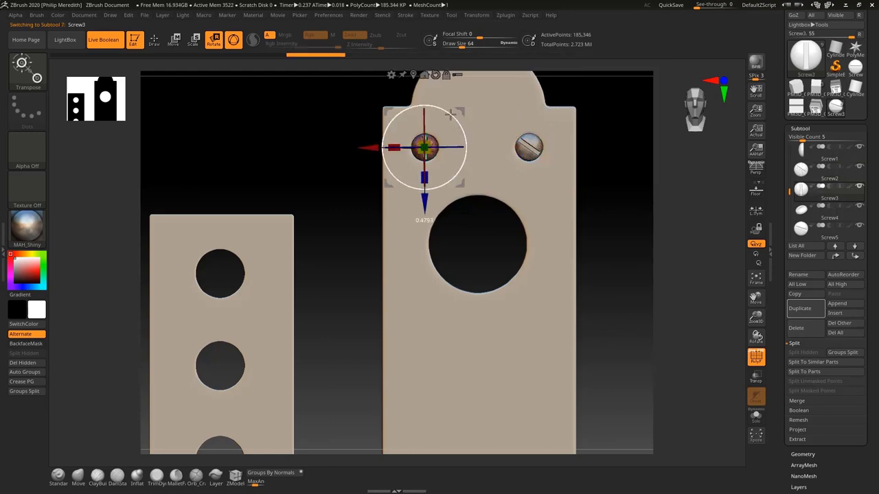
{"action": "left_click_drag", "start_coordinate": [334, 284], "coordinate": [333, 193]}
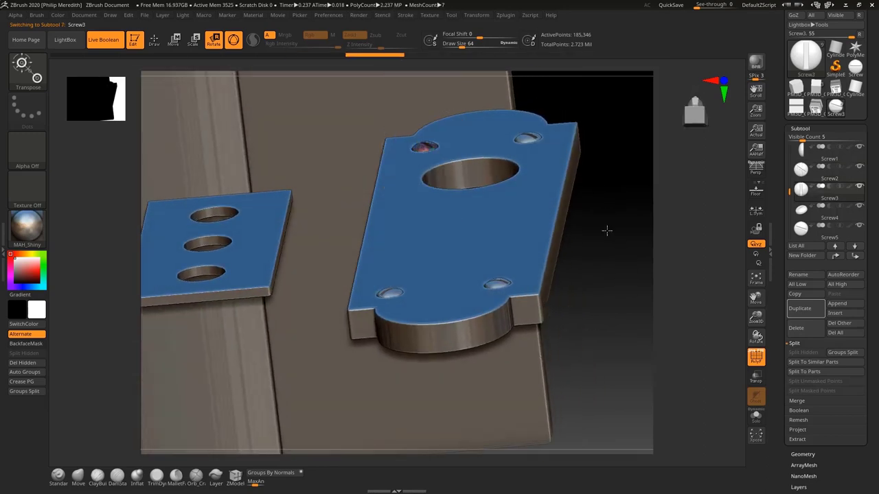
Step: Duplicate the large loose screw and move the copy over the top hole of the three-hole plate
{"action": "left_click_drag", "start_coordinate": [606, 229], "coordinate": [615, 295], "text": "shift"}
{"action": "key", "text": "f"}
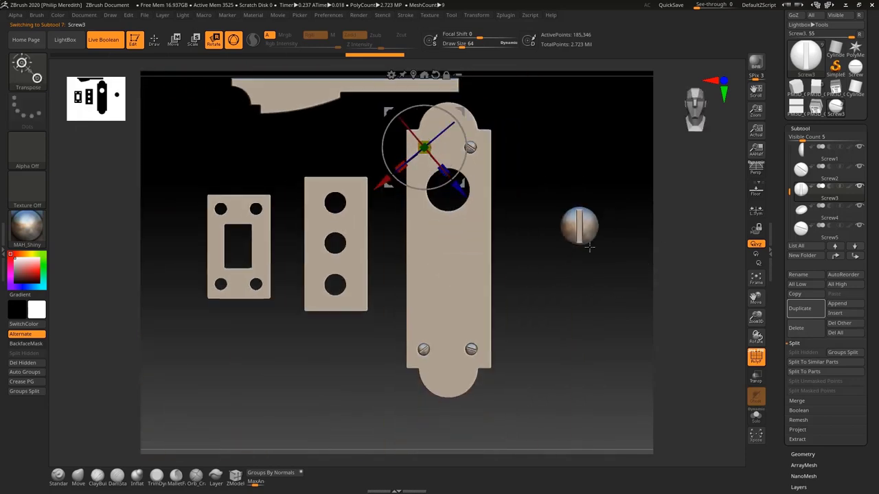
{"action": "left_click", "coordinate": [579, 227]}
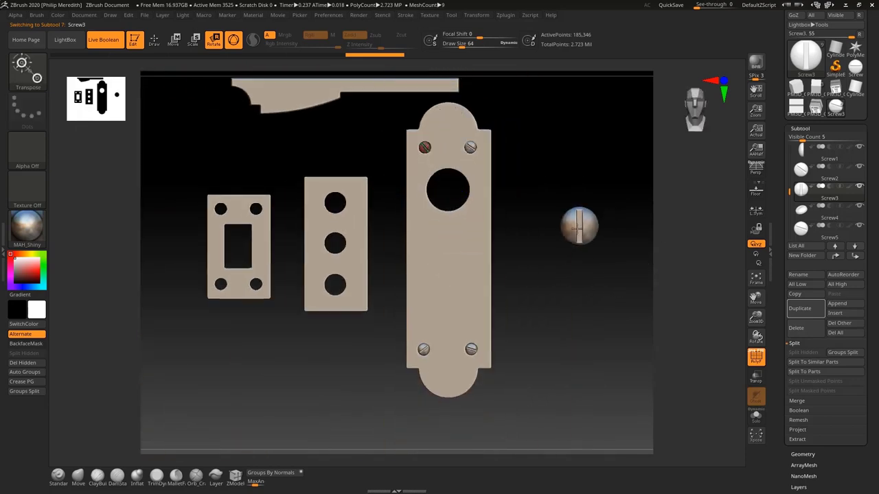
{"action": "left_click", "coordinate": [801, 308]}
{"action": "left_click_drag", "start_coordinate": [522, 226], "coordinate": [278, 233]}
{"action": "left_click_drag", "start_coordinate": [336, 280], "coordinate": [335, 258]}
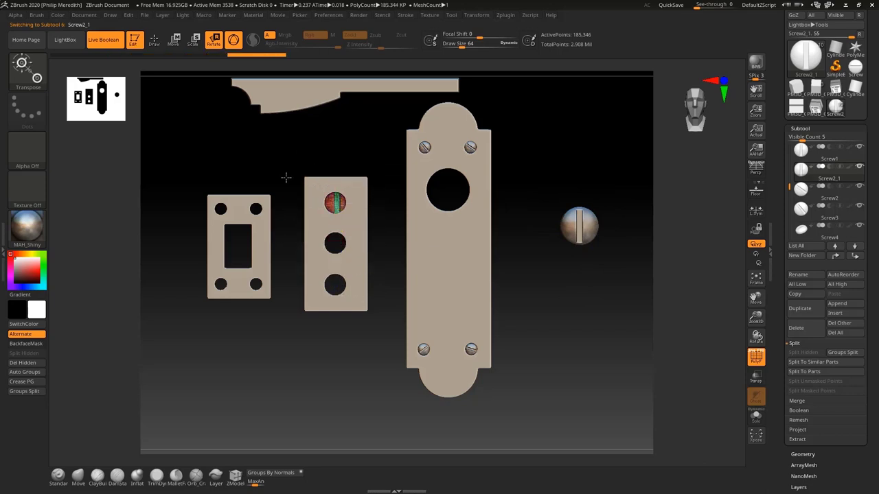
Step: Shift the copied screw in depth into the three-hole plate and scale it down uniformly to fit the top hole
{"action": "left_click_drag", "start_coordinate": [287, 178], "coordinate": [261, 181], "text": "shift"}
{"action": "left_click_drag", "start_coordinate": [393, 204], "coordinate": [434, 205]}
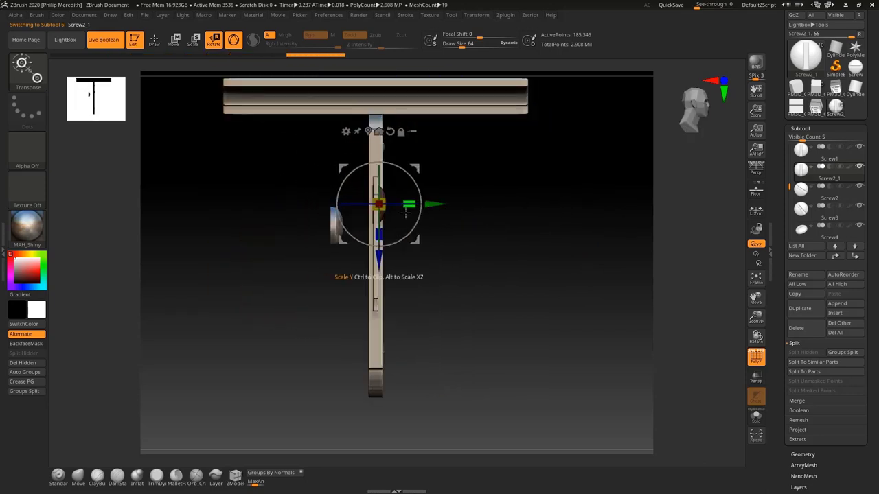
{"action": "left_click_drag", "start_coordinate": [449, 247], "coordinate": [420, 253]}
{"action": "left_click_drag", "start_coordinate": [375, 207], "coordinate": [368, 204]}
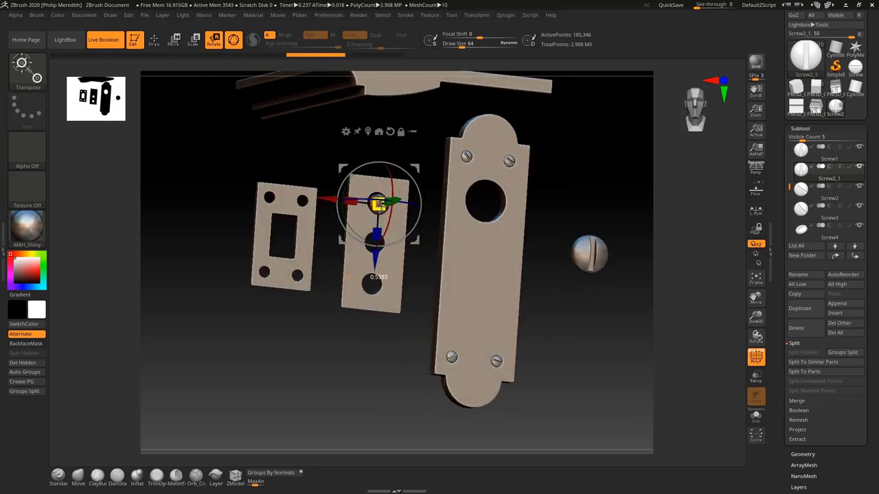
{"action": "left_click_drag", "start_coordinate": [382, 205], "coordinate": [382, 206]}
{"action": "left_click_drag", "start_coordinate": [442, 299], "coordinate": [411, 297], "text": "shift"}
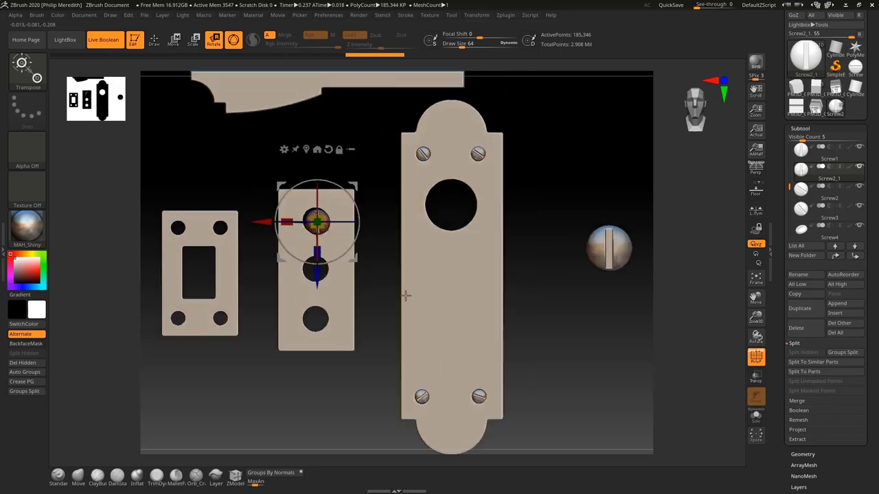
Step: Center the selected screw copy in the top hole of the three-hole plate and scale it to fit the hole
{"action": "key", "text": "f"}
{"action": "left_click_drag", "start_coordinate": [349, 263], "coordinate": [313, 263]}
{"action": "left_click_drag", "start_coordinate": [360, 330], "coordinate": [315, 235]}
{"action": "left_click_drag", "start_coordinate": [370, 230], "coordinate": [379, 218]}
{"action": "right_click_drag", "start_coordinate": [672, 256], "coordinate": [661, 168], "text": "ctrl"}
{"action": "right_click_drag", "start_coordinate": [608, 285], "coordinate": [602, 197], "text": "ctrl"}
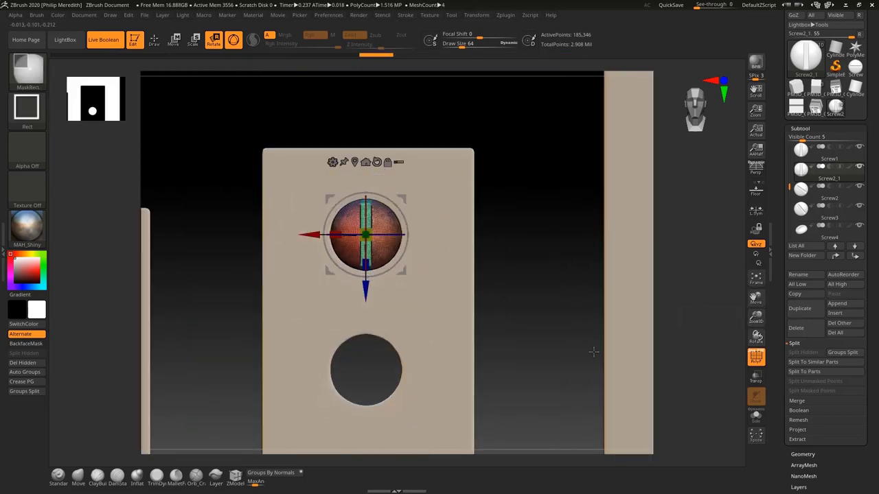
{"action": "right_click_drag", "start_coordinate": [593, 351], "coordinate": [555, 339], "text": "ctrl"}
{"action": "right_click_drag", "start_coordinate": [486, 320], "coordinate": [499, 300], "text": "alt"}
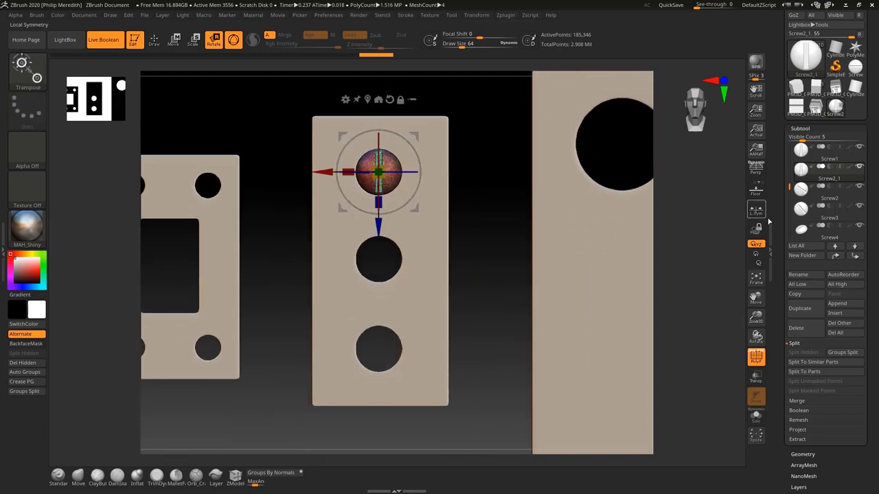
Step: Duplicate the fitted screw twice, placing the copies in the middle and bottom holes of the three-hole plate
{"action": "left_click", "coordinate": [798, 309]}
{"action": "left_click_drag", "start_coordinate": [378, 227], "coordinate": [386, 398]}
{"action": "left_click", "coordinate": [798, 309]}
Step: Rotate the three screws on the plate individually so their slots point at different angles
{"action": "left_click", "coordinate": [381, 175], "text": "alt"}
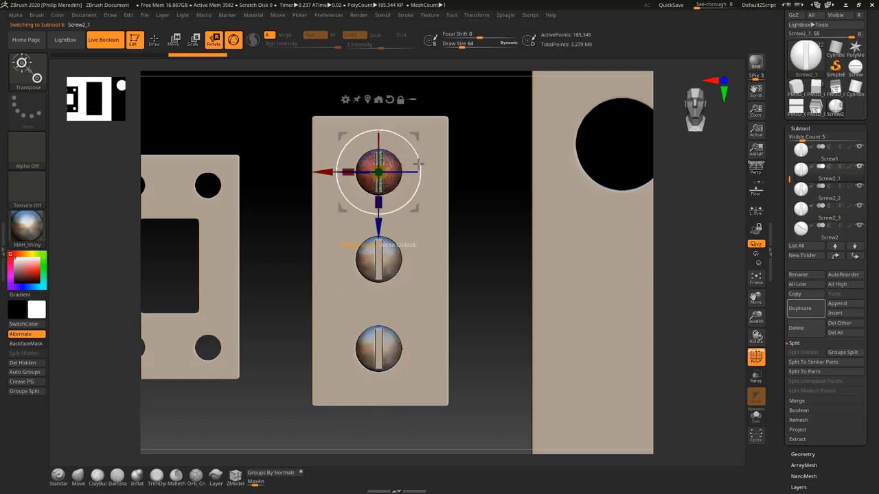
{"action": "left_click_drag", "start_coordinate": [414, 153], "coordinate": [416, 194]}
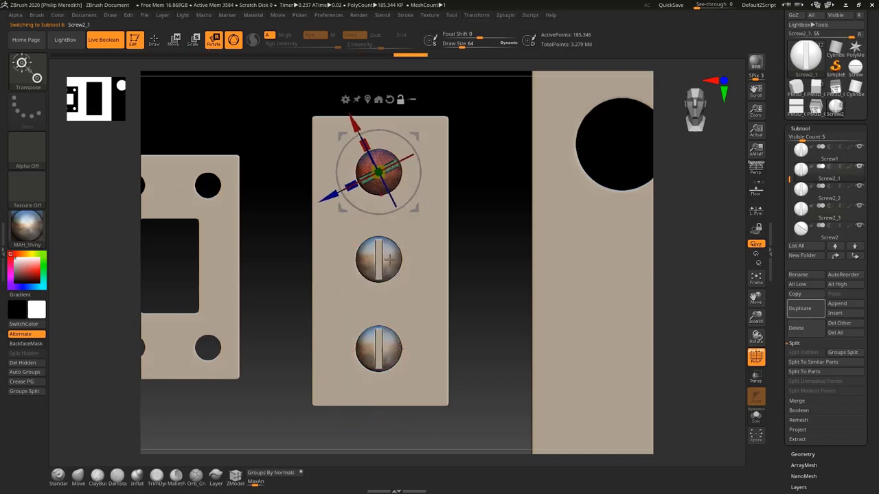
{"action": "left_click", "coordinate": [390, 260], "text": "alt"}
{"action": "left_click_drag", "start_coordinate": [414, 238], "coordinate": [412, 384]}
{"action": "left_click", "coordinate": [386, 331], "text": "alt"}
Step: Merge the three-hole plate's screws Screw2_1, Screw2_2 and Screw2_3 down into a single subtool
{"action": "left_click_drag", "start_coordinate": [504, 258], "coordinate": [504, 153]}
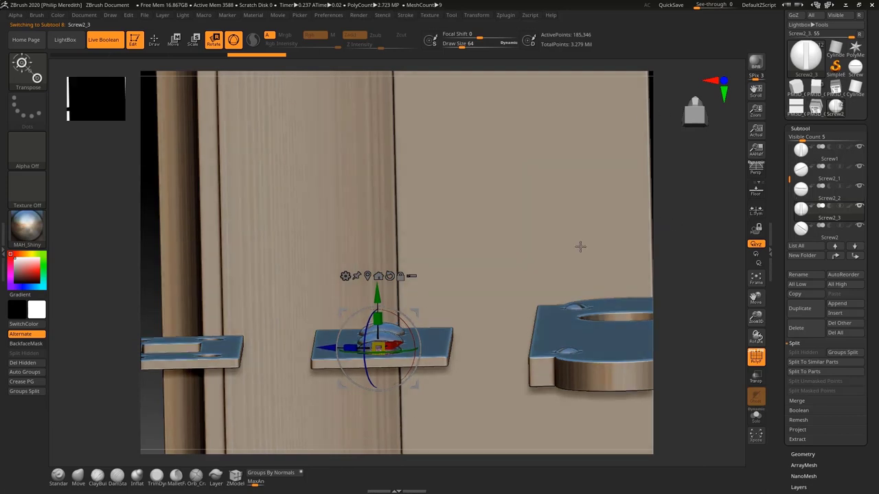
{"action": "left_click_drag", "start_coordinate": [382, 295], "coordinate": [383, 297]}
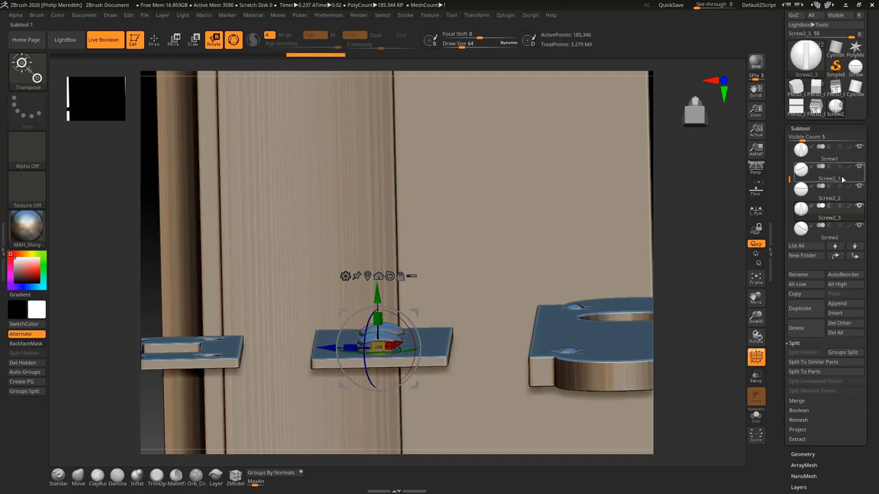
{"action": "left_click", "coordinate": [834, 199]}
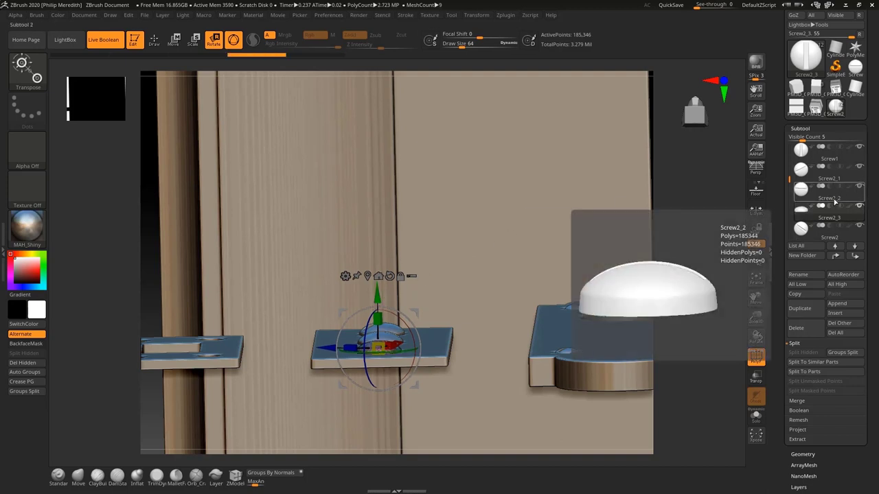
{"action": "left_click", "coordinate": [830, 180]}
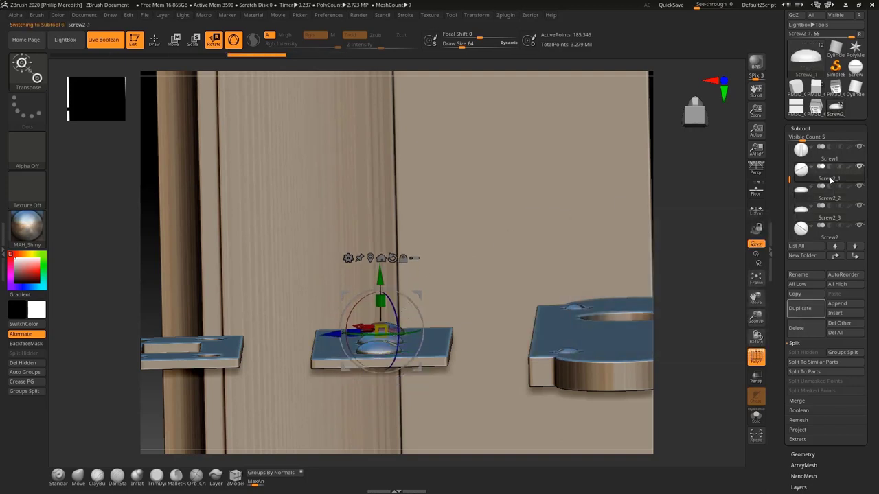
{"action": "mouse_move", "coordinate": [812, 220]}
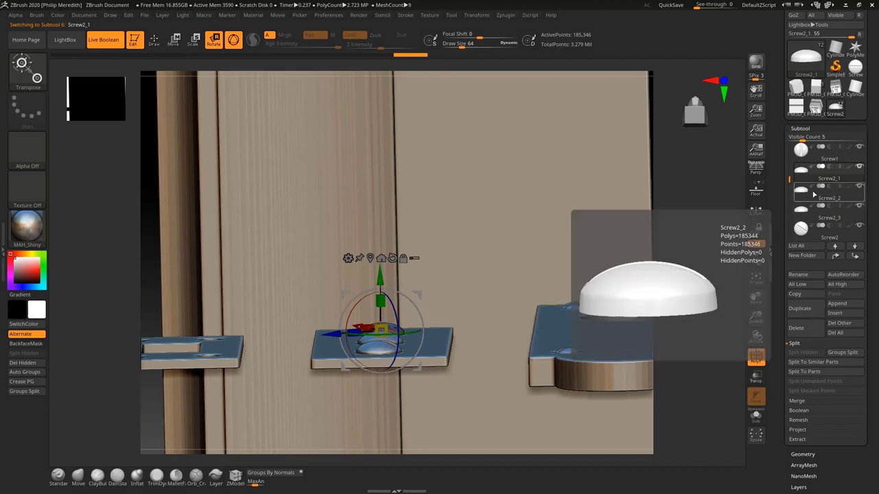
{"action": "left_click", "coordinate": [797, 401]}
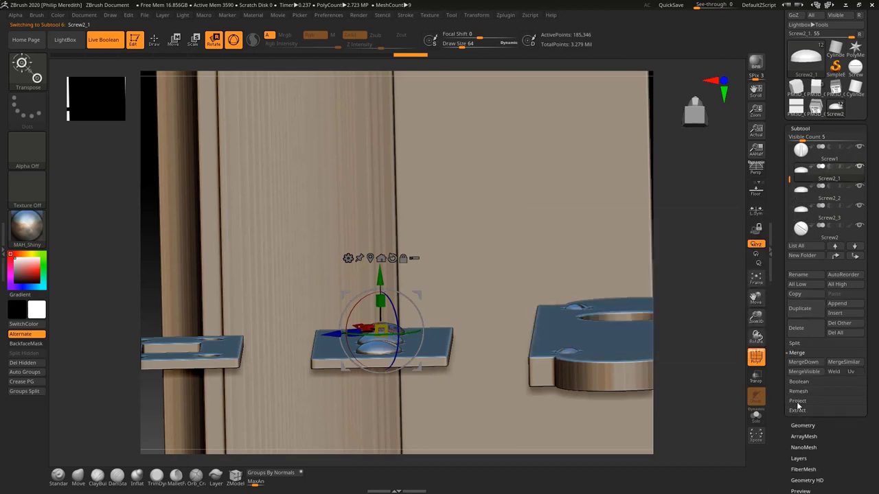
{"action": "left_click", "coordinate": [809, 361]}
{"action": "left_click", "coordinate": [722, 378]}
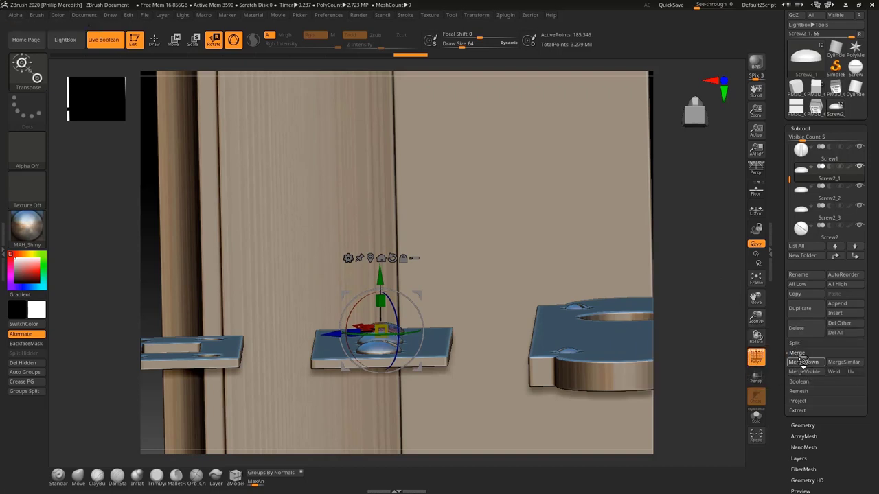
{"action": "left_click", "coordinate": [803, 362]}
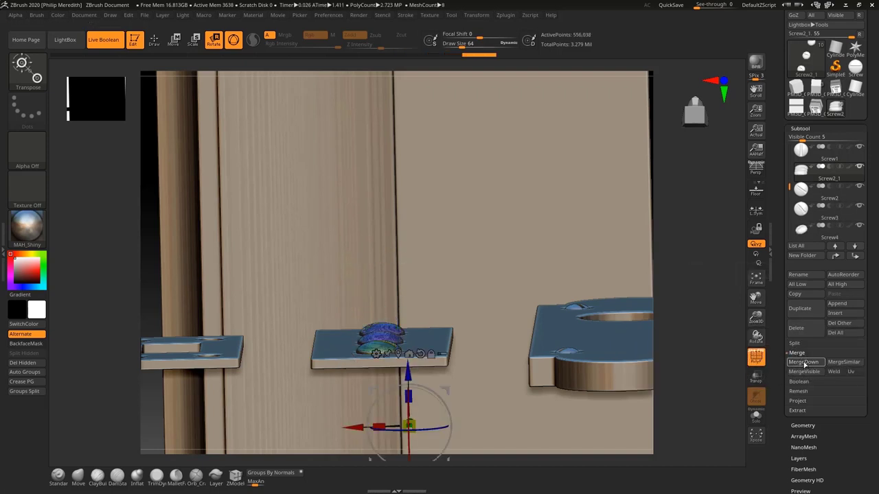
Step: Adjust the merged screws' depth so their domed heads sit slightly above the three-hole plate's surface
{"action": "key", "text": "f"}
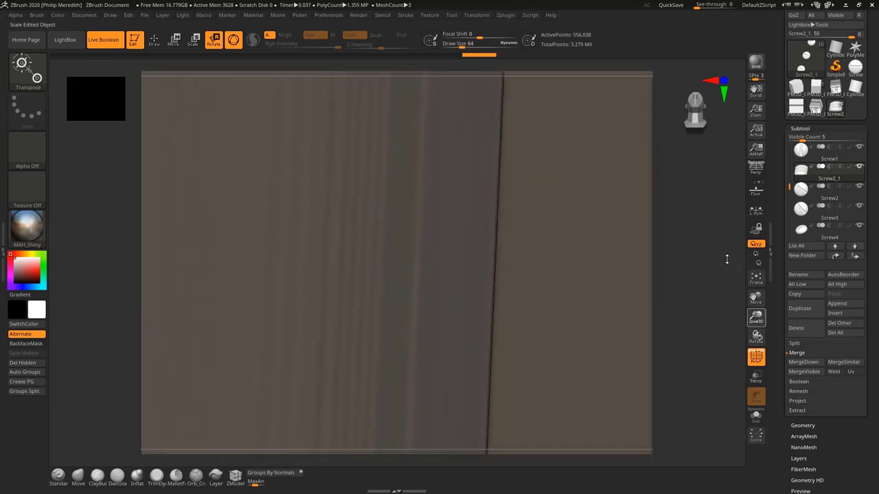
{"action": "left_click_drag", "start_coordinate": [727, 259], "coordinate": [730, 279]}
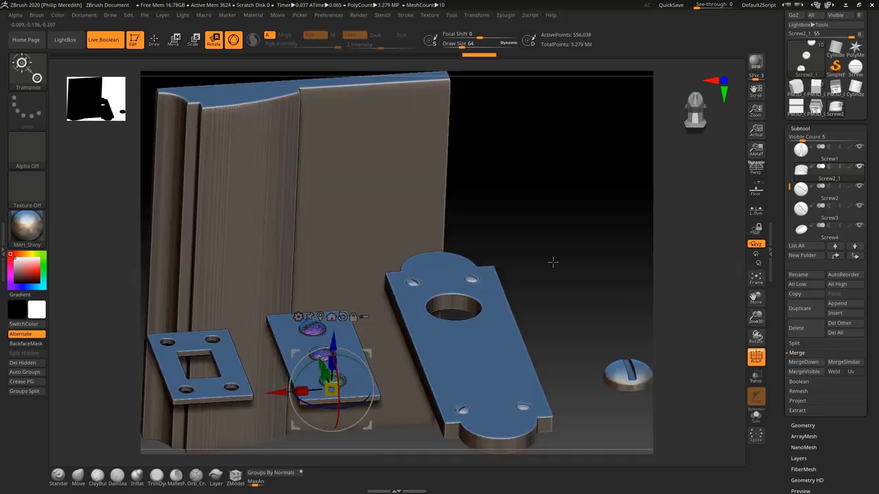
{"action": "left_click_drag", "start_coordinate": [552, 262], "coordinate": [576, 258]}
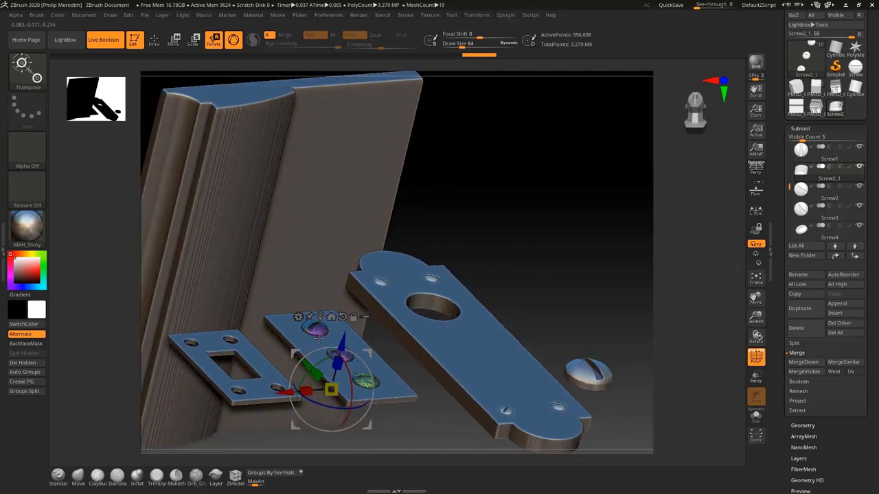
{"action": "left_click_drag", "start_coordinate": [342, 333], "coordinate": [341, 336]}
{"action": "left_click_drag", "start_coordinate": [503, 257], "coordinate": [490, 229], "text": "shift"}
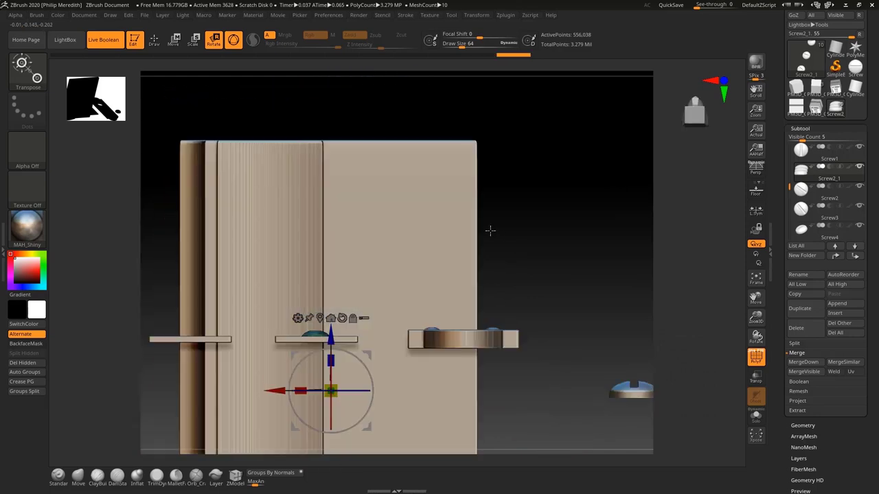
{"action": "left_click_drag", "start_coordinate": [332, 333], "coordinate": [333, 336]}
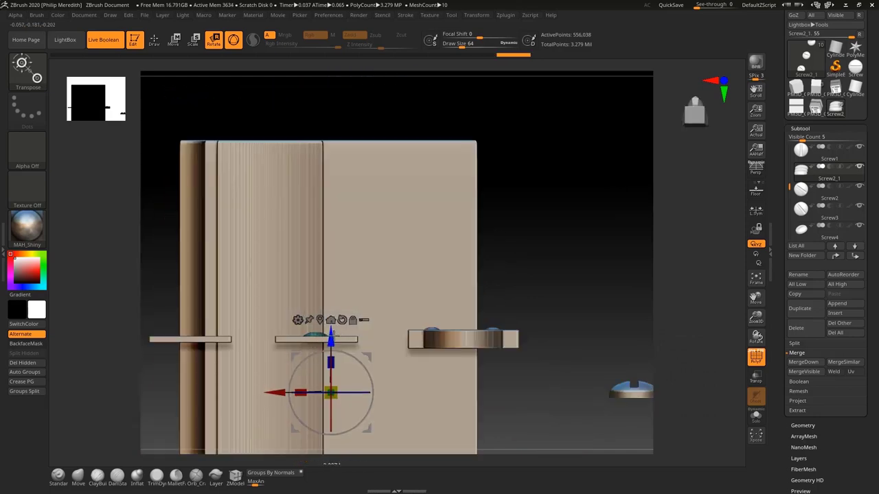
{"action": "left_click_drag", "start_coordinate": [523, 257], "coordinate": [440, 339]}
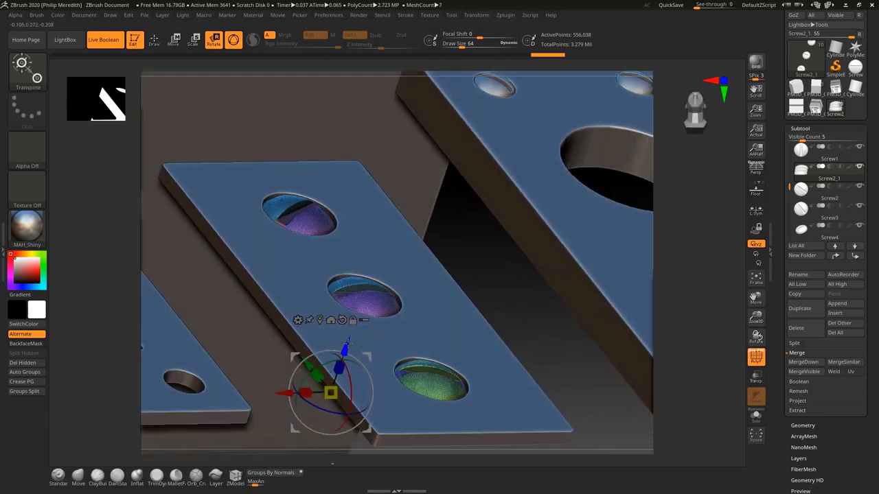
{"action": "left_click_drag", "start_coordinate": [348, 344], "coordinate": [350, 342]}
{"action": "left_click_drag", "start_coordinate": [486, 269], "coordinate": [494, 341]}
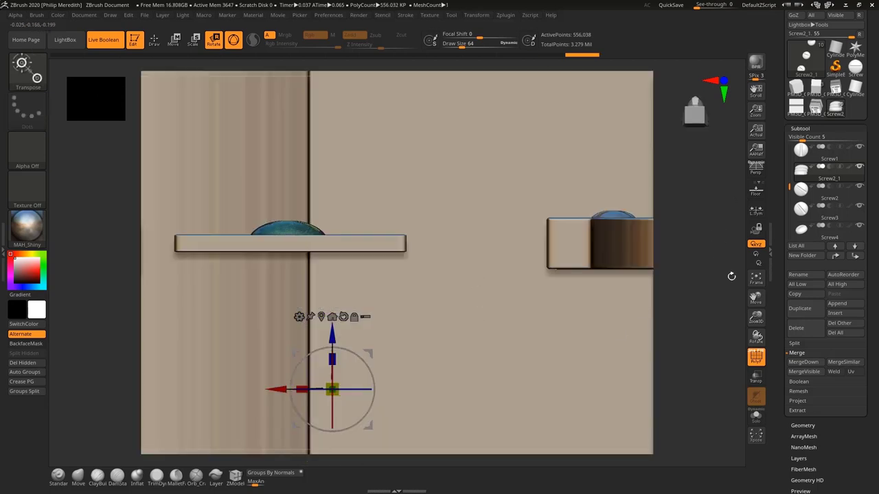
Step: Duplicate the loose Screw1 and move the copy over to the upper inner hole of the four-hole plate
{"action": "left_click_drag", "start_coordinate": [757, 328], "coordinate": [601, 306]}
{"action": "right_click_drag", "start_coordinate": [602, 307], "coordinate": [587, 245], "text": "ctrl"}
{"action": "right_click_drag", "start_coordinate": [541, 335], "coordinate": [578, 267], "text": "alt"}
{"action": "left_click", "coordinate": [592, 318]}
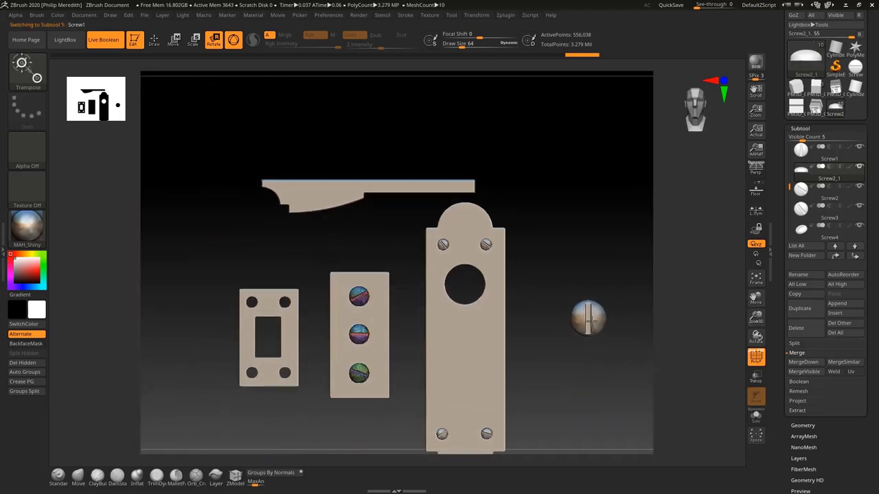
{"action": "left_click", "coordinate": [816, 314]}
{"action": "left_click_drag", "start_coordinate": [528, 317], "coordinate": [225, 317]}
{"action": "left_click_drag", "start_coordinate": [285, 375], "coordinate": [285, 359]}
Step: Raise the new screw copy to the four-hole plate's level and scale it down to roughly the hole's size
{"action": "left_click_drag", "start_coordinate": [212, 401], "coordinate": [224, 337]}
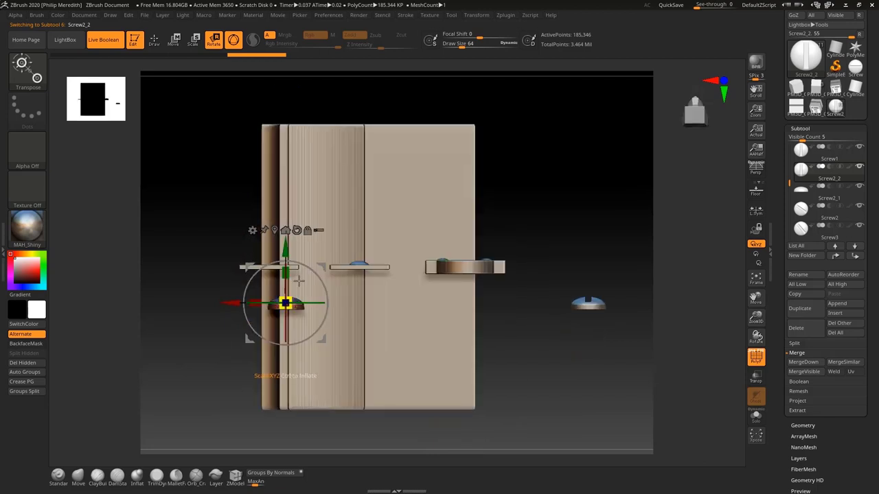
{"action": "key", "text": "f"}
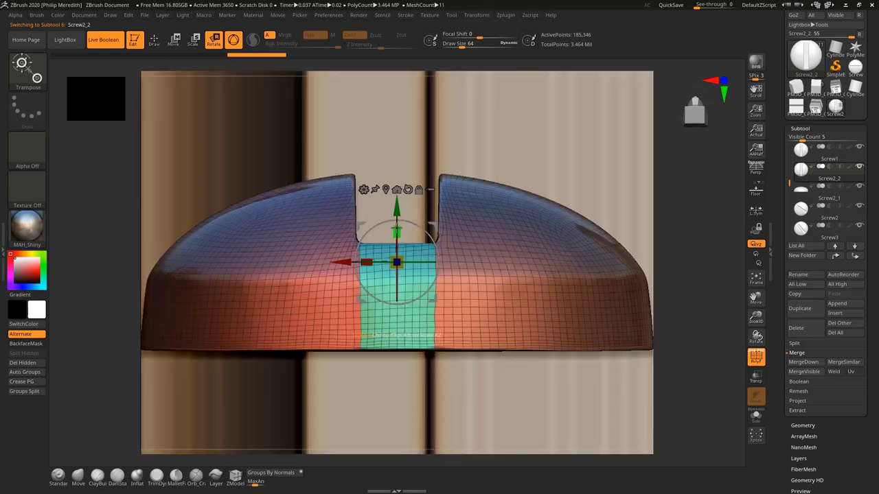
{"action": "right_click_drag", "start_coordinate": [391, 214], "coordinate": [321, 196], "text": "alt"}
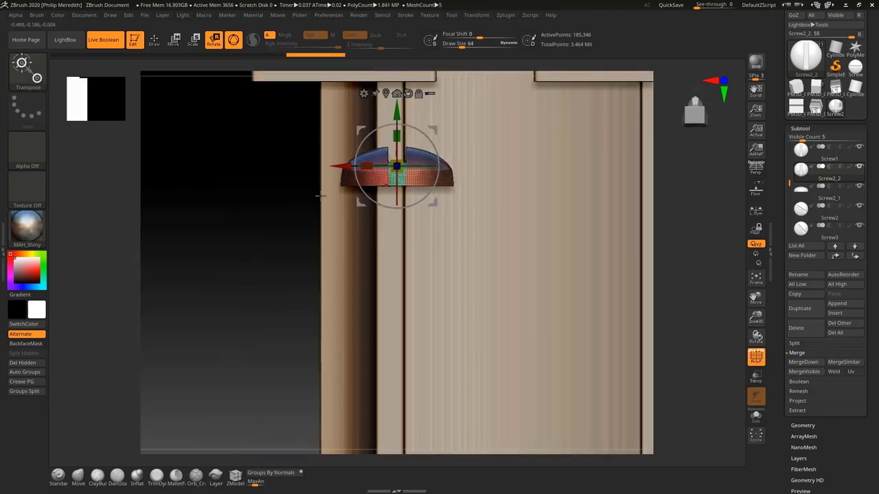
{"action": "right_click", "coordinate": [281, 224]}
{"action": "right_click_drag", "start_coordinate": [273, 239], "coordinate": [236, 415], "text": "alt"}
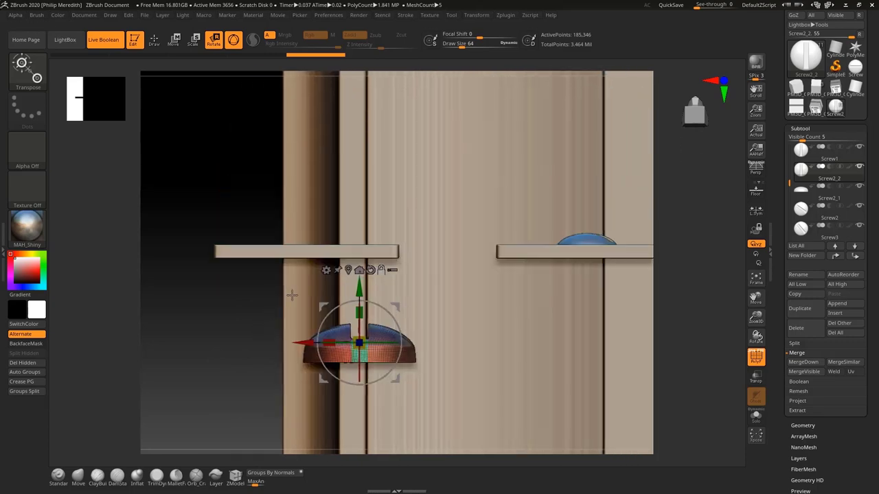
{"action": "left_click_drag", "start_coordinate": [368, 287], "coordinate": [231, 195]}
{"action": "left_click_drag", "start_coordinate": [230, 288], "coordinate": [242, 285], "text": "shift"}
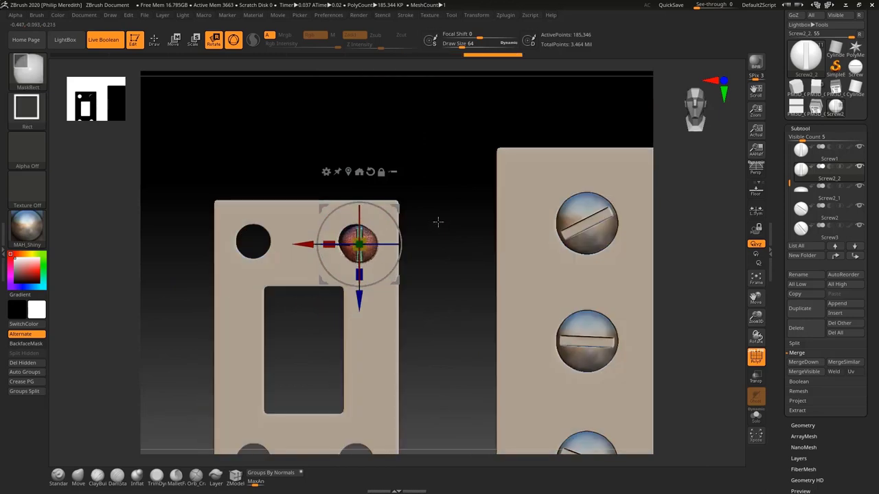
Step: Center the small screw in the four-hole plate's upper inner hole and fine-tune its scale
{"action": "right_click_drag", "start_coordinate": [437, 221], "coordinate": [471, 336], "text": "ctrl"}
{"action": "left_click_drag", "start_coordinate": [306, 242], "coordinate": [296, 241]}
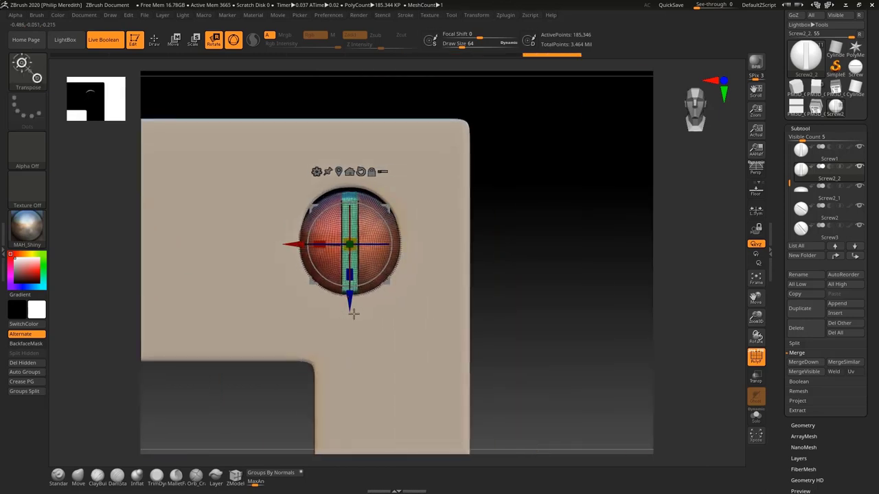
{"action": "left_click_drag", "start_coordinate": [351, 306], "coordinate": [351, 296]}
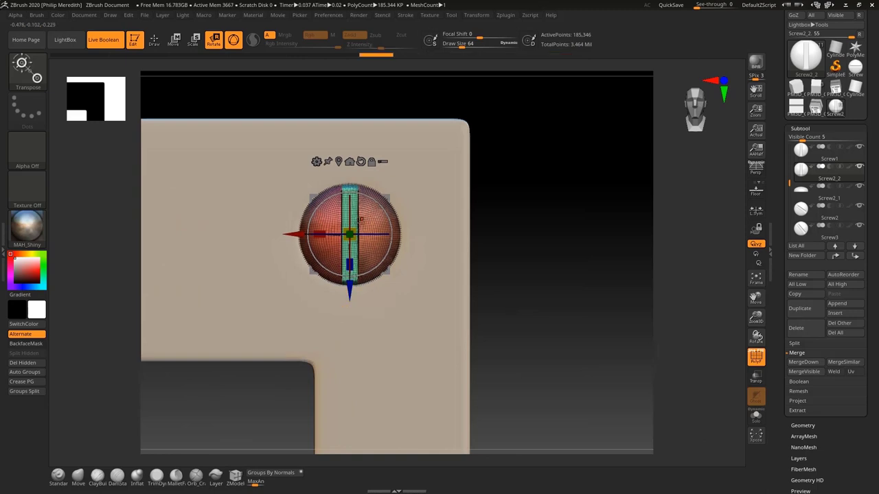
{"action": "left_click_drag", "start_coordinate": [350, 235], "coordinate": [346, 237]}
Step: Sink the small screw into its hole, finishing with a depth move of -0.004
{"action": "left_click_drag", "start_coordinate": [507, 258], "coordinate": [507, 194]}
{"action": "left_click_drag", "start_coordinate": [351, 184], "coordinate": [356, 194]}
{"action": "left_click_drag", "start_coordinate": [685, 225], "coordinate": [688, 298], "text": "shift"}
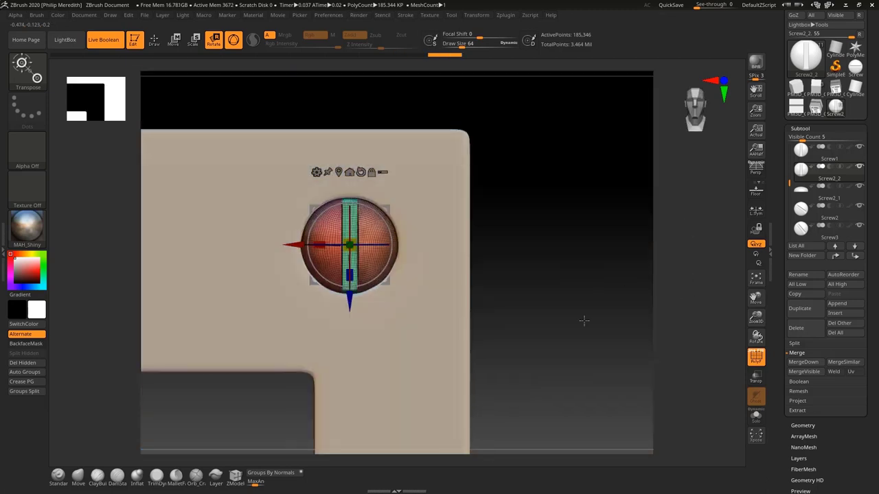
{"action": "right_click_drag", "start_coordinate": [642, 346], "coordinate": [532, 265], "text": "ctrl"}
{"action": "right_click_drag", "start_coordinate": [460, 306], "coordinate": [531, 298], "text": "alt"}
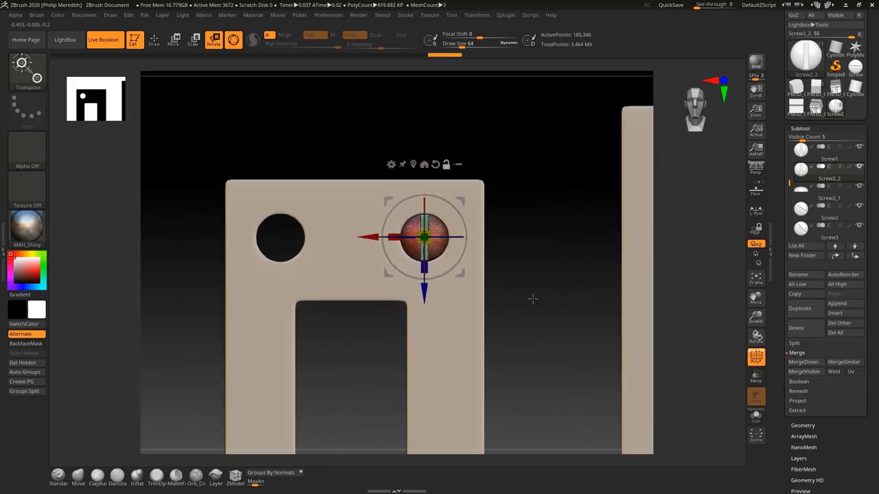
{"action": "left_click_drag", "start_coordinate": [519, 320], "coordinate": [451, 228]}
{"action": "left_click_drag", "start_coordinate": [425, 198], "coordinate": [425, 194]}
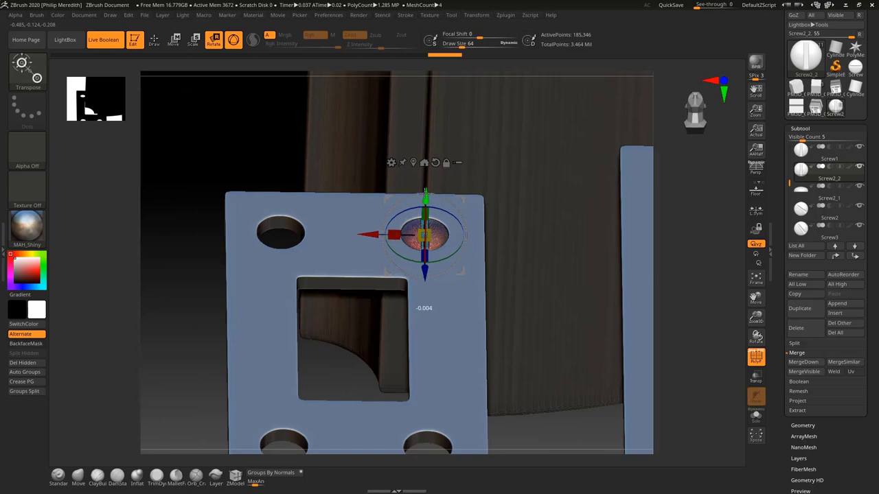
Step: Duplicate the seated small screw three times, placing one copy in each remaining hole of the four-hole plate
{"action": "left_click", "coordinate": [800, 310]}
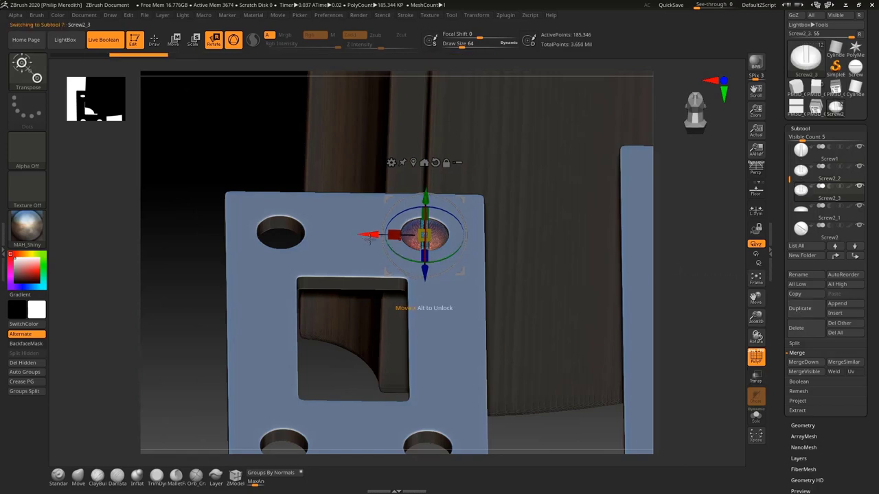
{"action": "left_click_drag", "start_coordinate": [362, 235], "coordinate": [229, 218]}
{"action": "right_click_drag", "start_coordinate": [210, 324], "coordinate": [308, 340], "text": "shift"}
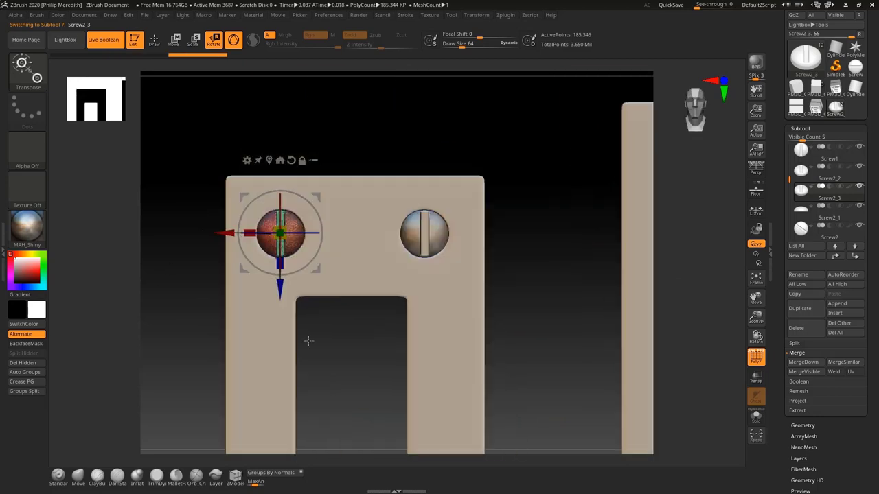
{"action": "right_click_drag", "start_coordinate": [554, 394], "coordinate": [516, 271], "text": "ctrl"}
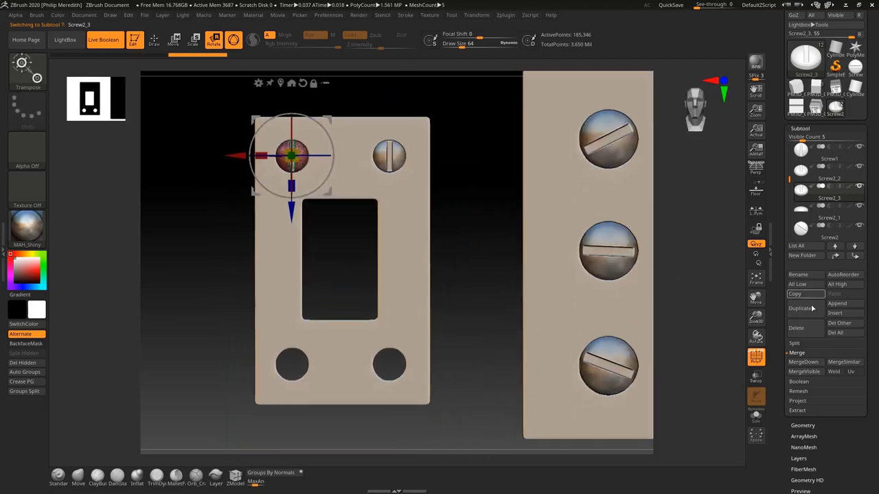
{"action": "left_click_drag", "start_coordinate": [292, 210], "coordinate": [291, 416]}
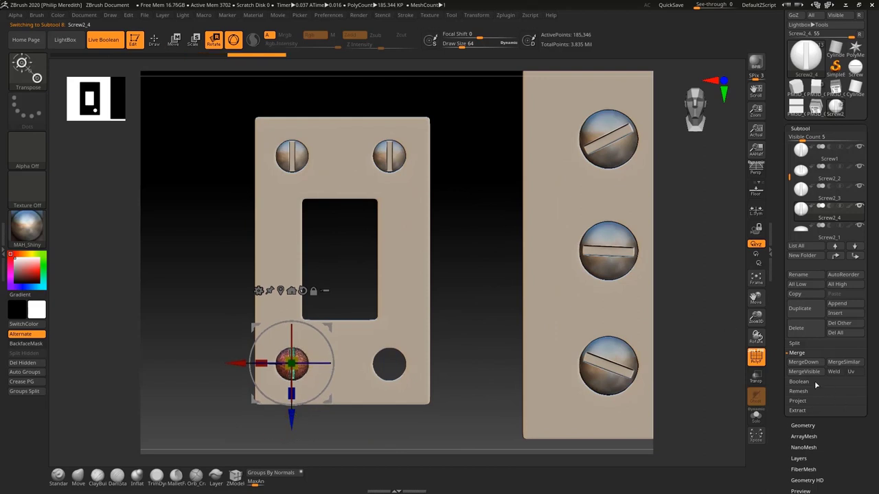
{"action": "left_click", "coordinate": [799, 312]}
{"action": "left_click_drag", "start_coordinate": [241, 391], "coordinate": [338, 391]}
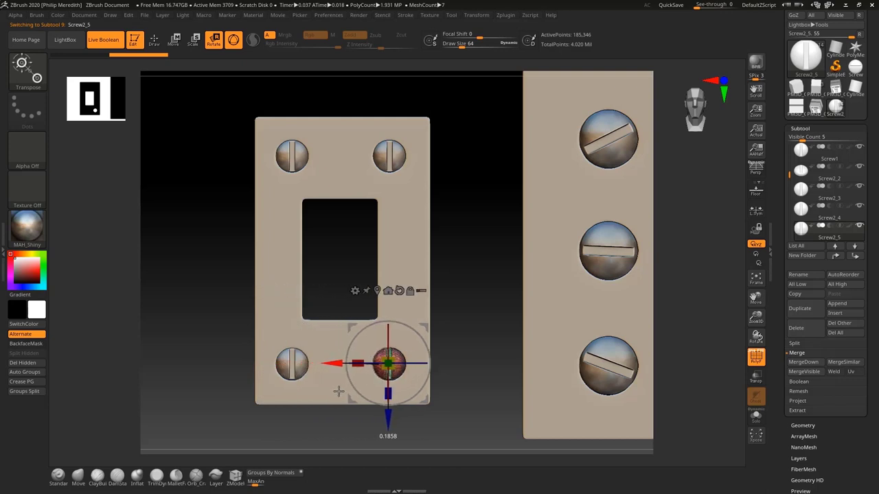
Step: Rotate the four-hole plate's small screws individually so their slots sit at different angles, turning the last one by about -66°
{"action": "left_click", "coordinate": [389, 156], "text": "alt"}
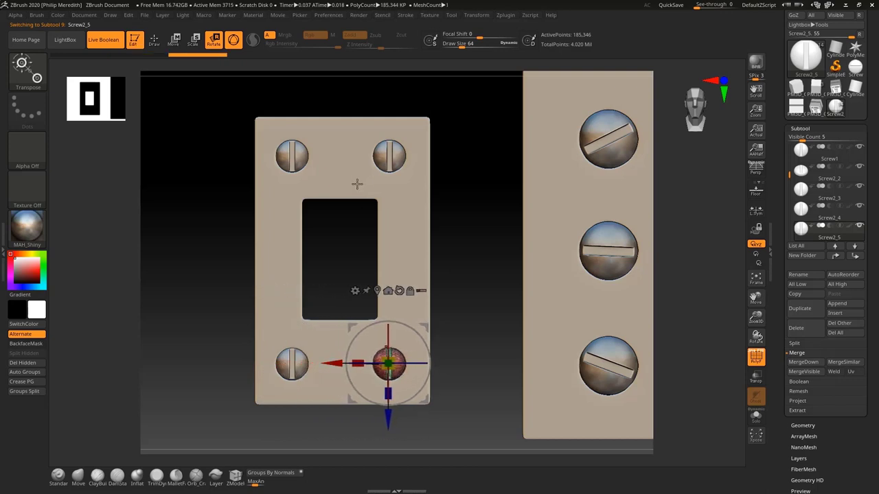
{"action": "left_click_drag", "start_coordinate": [419, 126], "coordinate": [429, 168]}
{"action": "left_click", "coordinate": [302, 156], "text": "alt"}
{"action": "left_click", "coordinate": [295, 157], "text": "alt"}
{"action": "left_click_drag", "start_coordinate": [264, 125], "coordinate": [251, 147]}
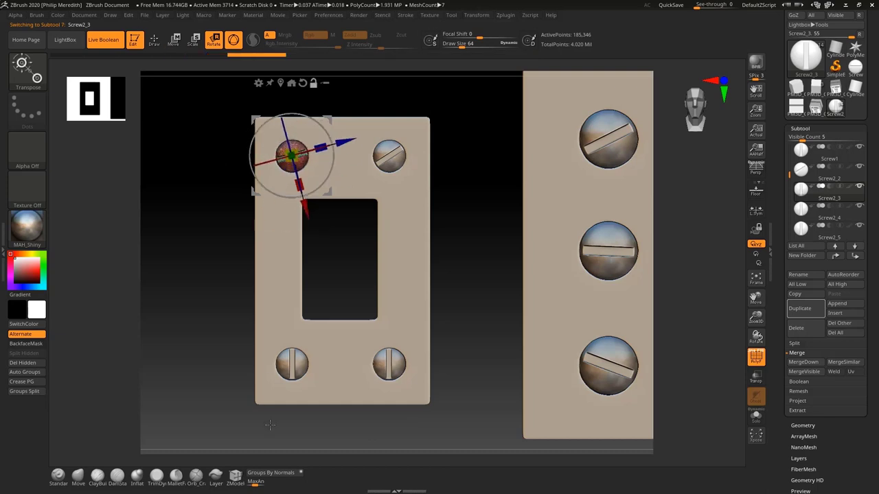
{"action": "left_click", "coordinate": [292, 366], "text": "alt"}
{"action": "left_click_drag", "start_coordinate": [316, 331], "coordinate": [280, 312]}
{"action": "left_click", "coordinate": [389, 362], "text": "alt"}
{"action": "left_click_drag", "start_coordinate": [418, 328], "coordinate": [435, 377]}
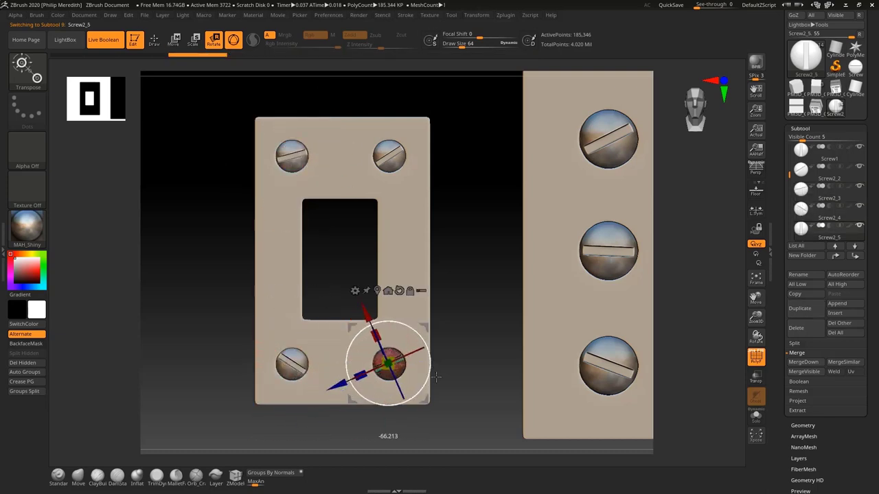
Step: Return to Draw mode and inspect from the front and side how the screw heads sit in the plates
{"action": "right_click_drag", "start_coordinate": [682, 318], "coordinate": [638, 197], "text": "ctrl"}
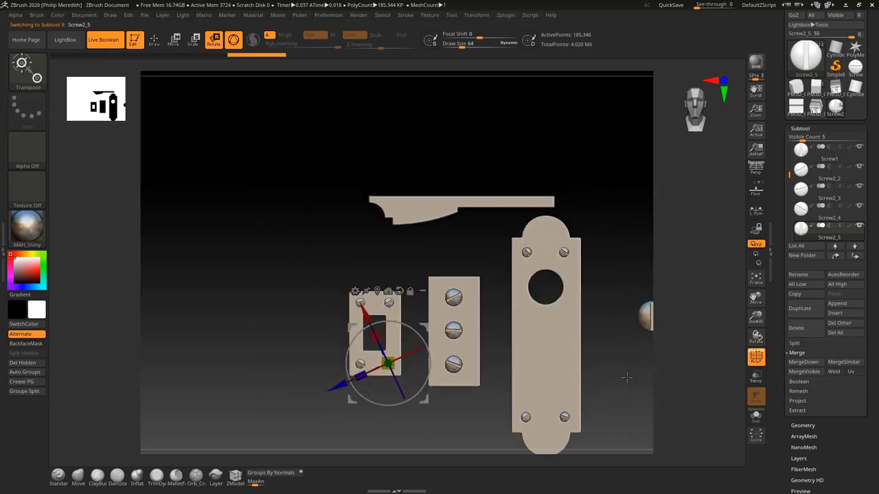
{"action": "right_click_drag", "start_coordinate": [626, 377], "coordinate": [526, 321], "text": "alt"}
{"action": "left_click_drag", "start_coordinate": [525, 321], "coordinate": [529, 319], "text": "alt"}
{"action": "right_click_drag", "start_coordinate": [299, 251], "coordinate": [297, 257], "text": "alt"}
{"action": "key", "text": "q"}
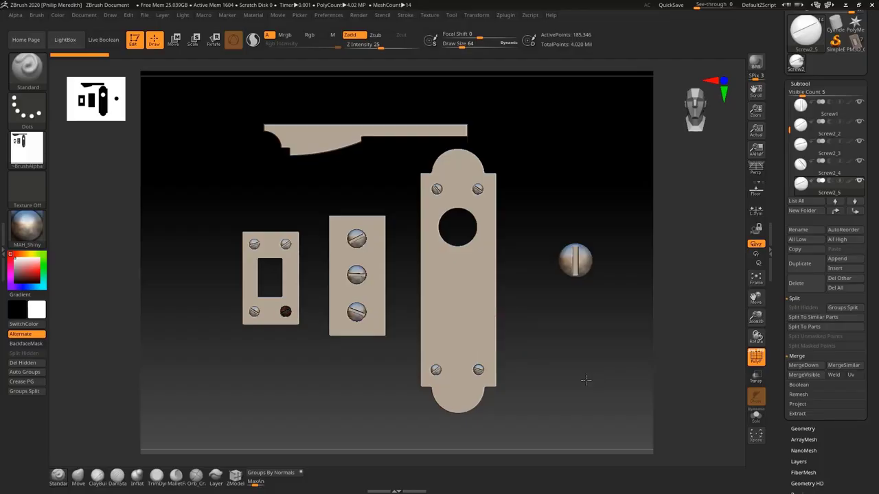
{"action": "left_click_drag", "start_coordinate": [586, 385], "coordinate": [580, 269]}
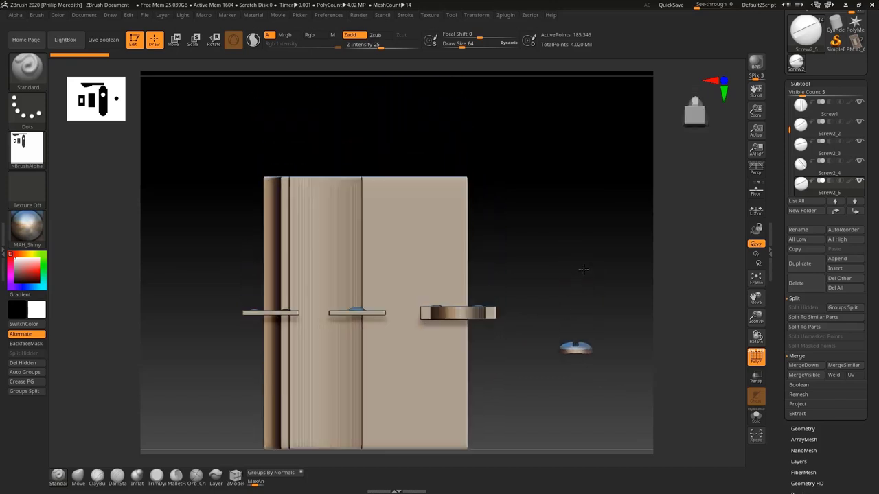
{"action": "mouse_move", "coordinate": [224, 343]}
{"action": "right_mouse_down", "text": "ctrl"}
{"action": "mouse_move", "coordinate": [221, 327]}
{"action": "mouse_move", "coordinate": [273, 423]}
{"action": "right_mouse_up", "text": "ctrl"}
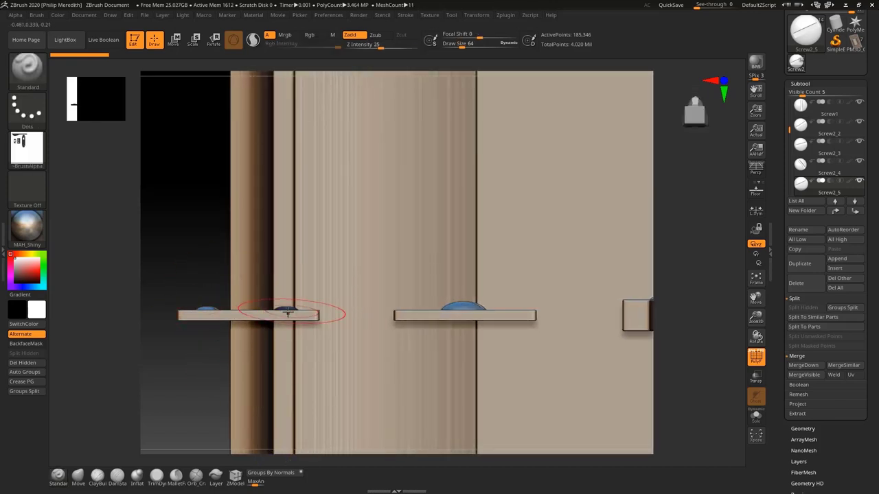
{"action": "left_click_drag", "start_coordinate": [163, 239], "coordinate": [292, 329]}
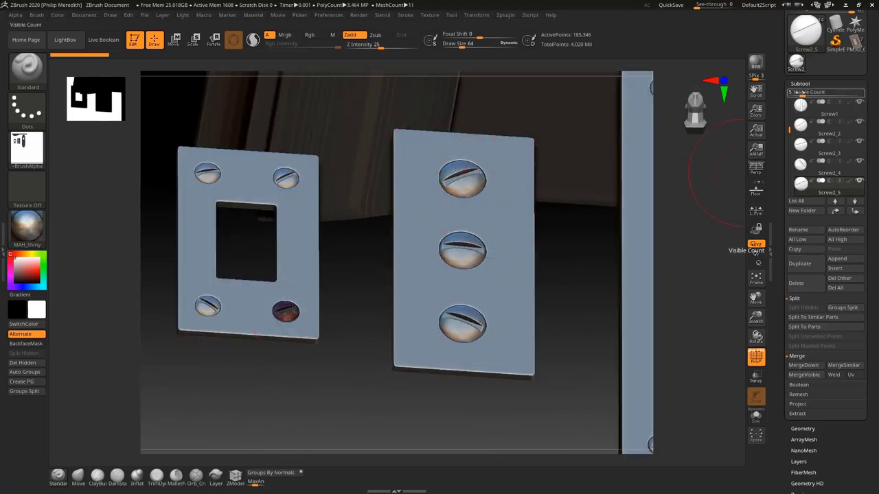
Step: Show 11 entries in the subtool list and merge all screw subtools from Screw2_2 through Screw5 into one, skipping further merge warnings
{"action": "left_click_drag", "start_coordinate": [802, 93], "coordinate": [821, 98]}
{"action": "left_click_drag", "start_coordinate": [790, 168], "coordinate": [790, 147]}
{"action": "mouse_move", "coordinate": [824, 123]}
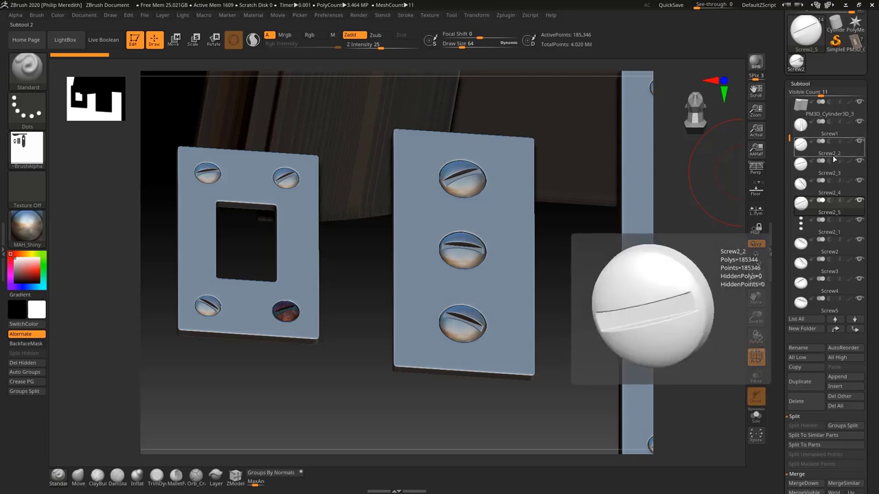
{"action": "left_click", "coordinate": [835, 156]}
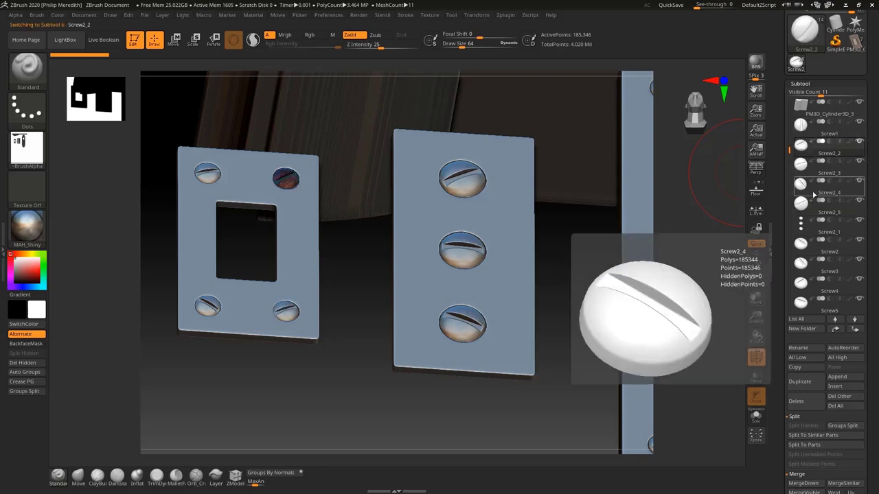
{"action": "mouse_move", "coordinate": [816, 221]}
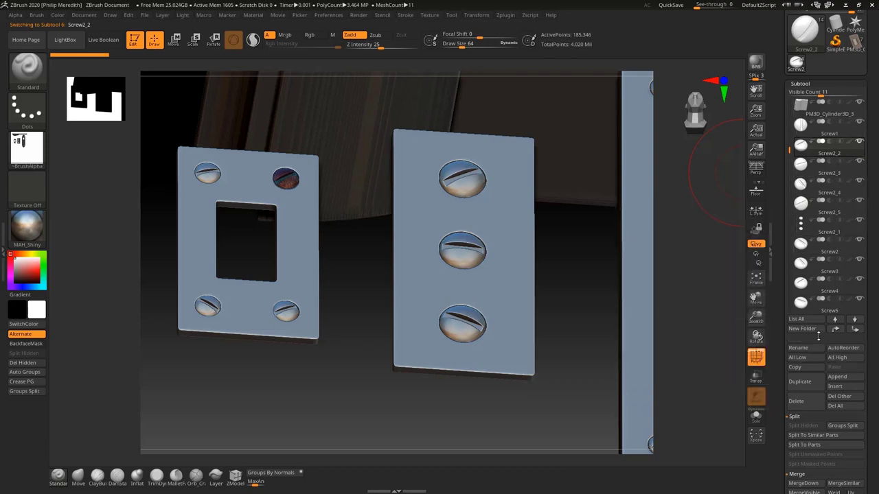
{"action": "scroll", "coordinate": [877, 368], "scroll_direction": "down", "scroll_amount": 3}
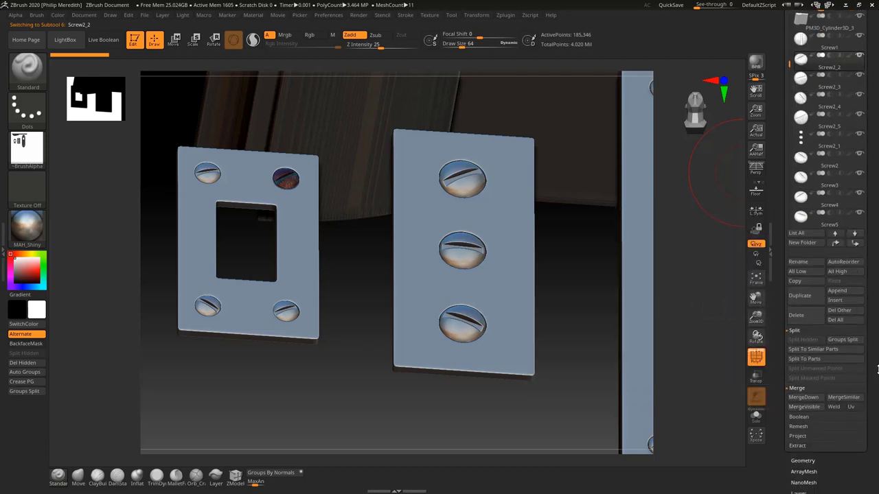
{"action": "left_click", "coordinate": [805, 397]}
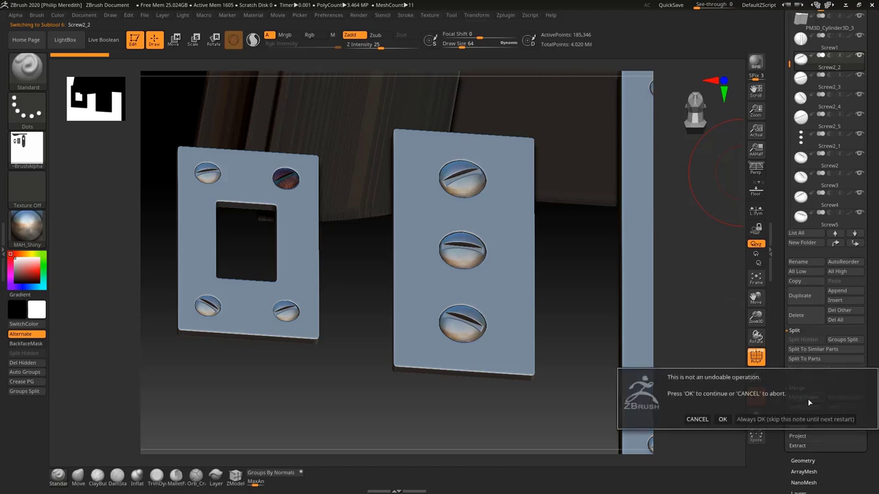
{"action": "left_click", "coordinate": [740, 419]}
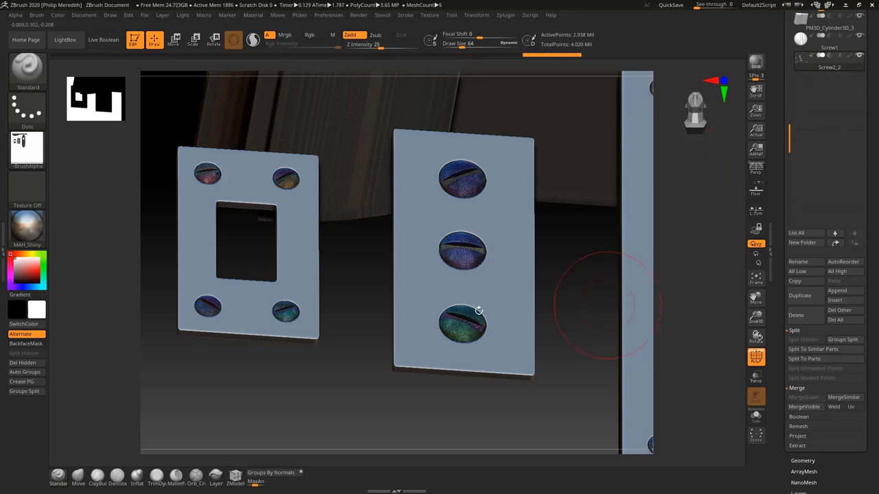
Step: Try to flatten the merged screws' domed heads just above the plates with a horizontal ClipCurve cut in side view
{"action": "left_click_drag", "start_coordinate": [550, 306], "coordinate": [563, 245]}
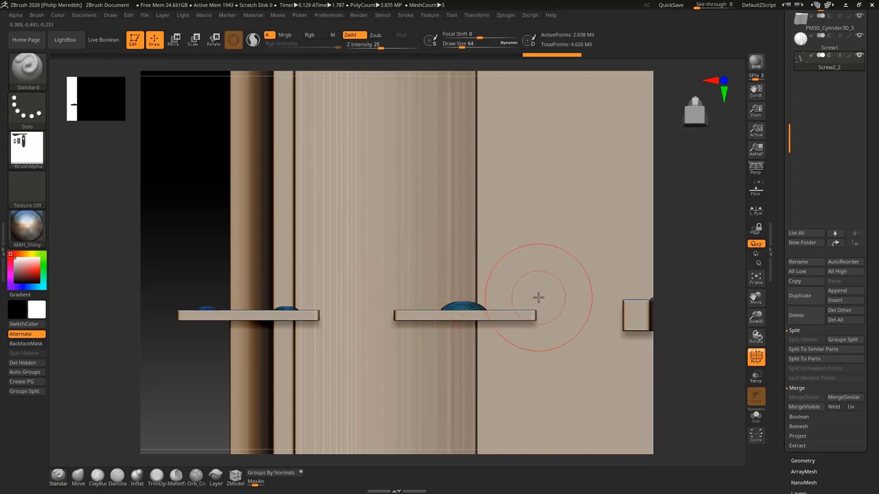
{"action": "key", "text": "ctrl+shift"}
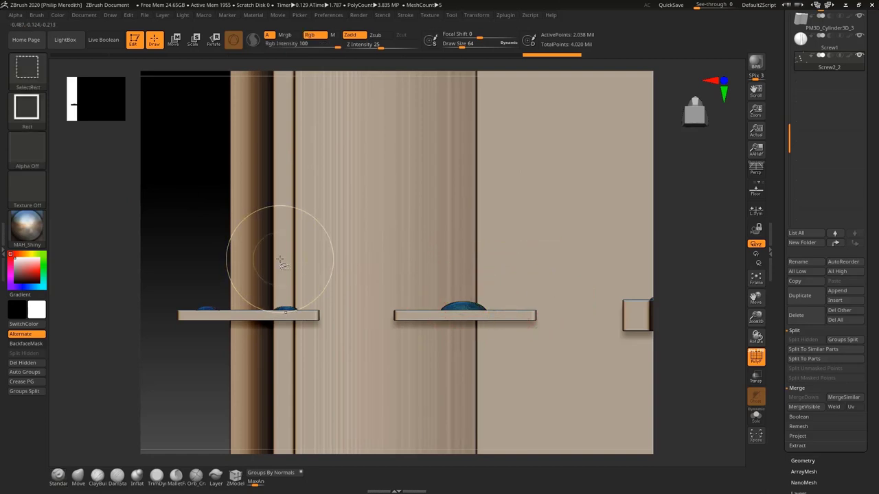
{"action": "left_click", "coordinate": [26, 65]}
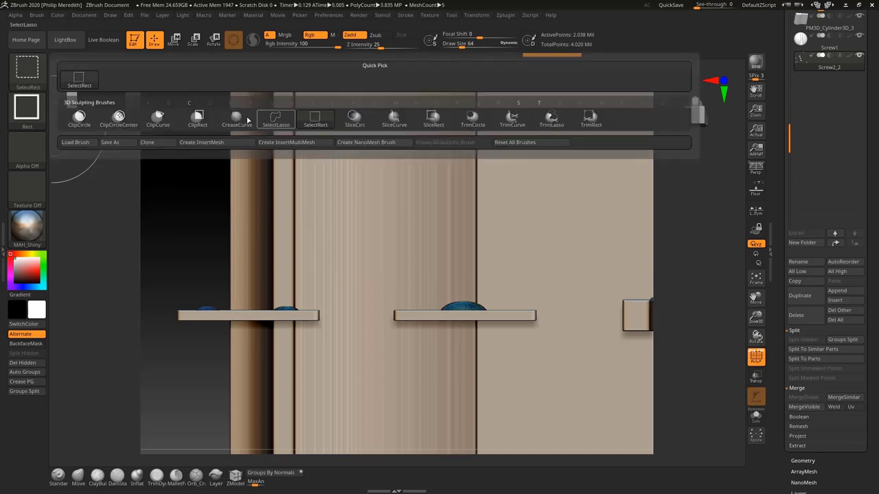
{"action": "left_click", "coordinate": [158, 118]}
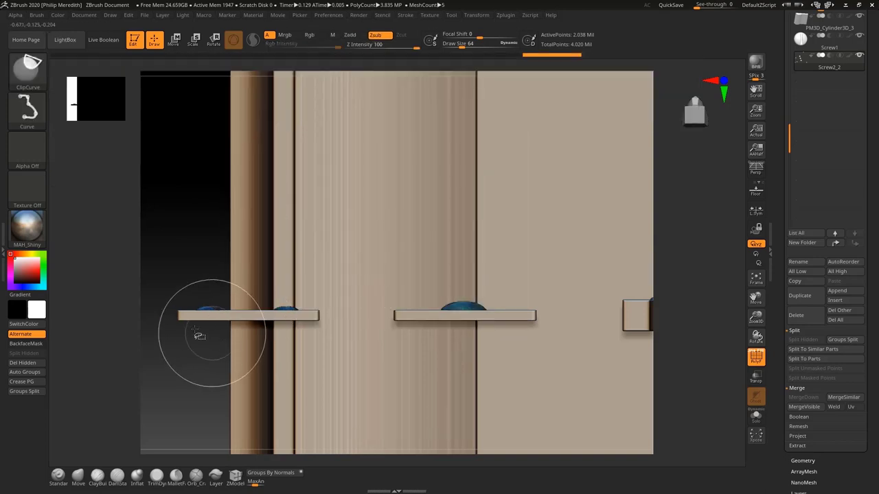
{"action": "mouse_move", "coordinate": [200, 290]}
{"action": "left_mouse_down", "text": "ctrl+shift"}
{"action": "mouse_move", "coordinate": [626, 297]}
{"action": "mouse_move", "coordinate": [300, 289]}
{"action": "mouse_move", "coordinate": [547, 300]}
{"action": "mouse_move", "coordinate": [422, 308]}
{"action": "mouse_move", "coordinate": [583, 304]}
{"action": "mouse_move", "coordinate": [269, 382]}
{"action": "mouse_move", "coordinate": [429, 321]}
{"action": "mouse_move", "coordinate": [479, 258]}
{"action": "mouse_move", "coordinate": [525, 291]}
{"action": "mouse_move", "coordinate": [533, 282]}
{"action": "mouse_move", "coordinate": [524, 285]}
{"action": "mouse_move", "coordinate": [526, 259]}
{"action": "mouse_move", "coordinate": [646, 274]}
{"action": "mouse_move", "coordinate": [611, 250]}
{"action": "mouse_move", "coordinate": [504, 273]}
{"action": "mouse_move", "coordinate": [521, 271]}
{"action": "mouse_move", "coordinate": [561, 305]}
{"action": "mouse_move", "coordinate": [538, 291]}
{"action": "mouse_move", "coordinate": [540, 311]}
{"action": "left_mouse_up", "text": "ctrl+shift"}
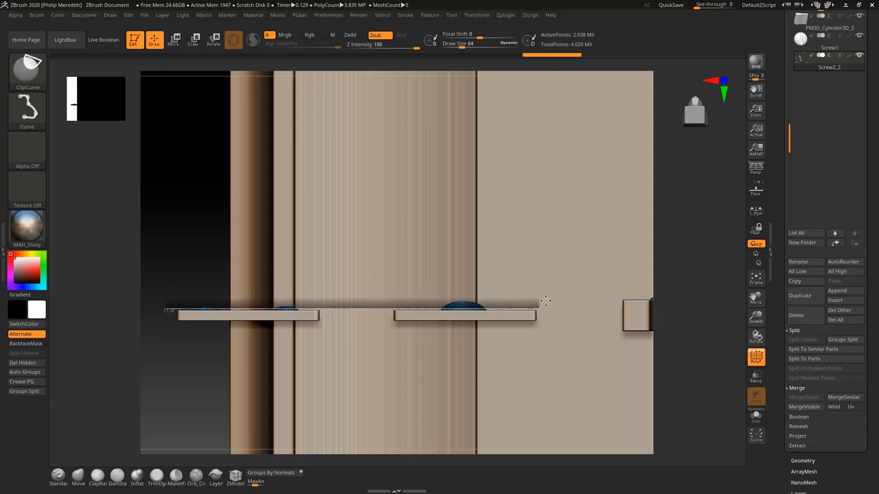
{"action": "left_click_drag", "start_coordinate": [558, 280], "coordinate": [558, 280], "text": "ctrl+shift"}
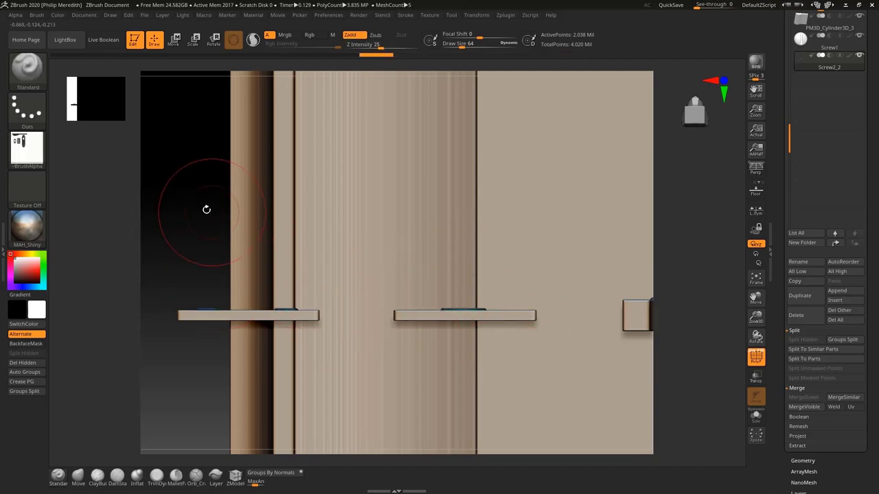
Step: Check the flattened screw heads, try a second ClipCurve cut on them, and turn off the polyframe display
{"action": "left_click_drag", "start_coordinate": [206, 209], "coordinate": [288, 314]}
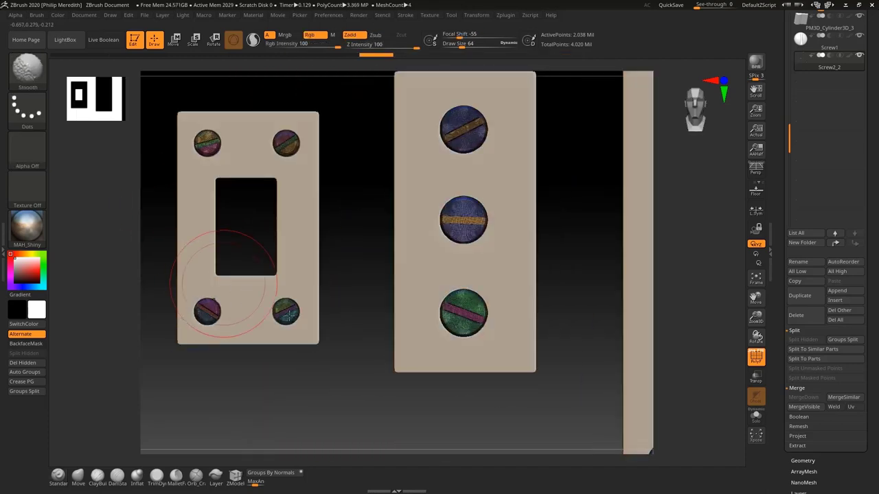
{"action": "left_click_drag", "start_coordinate": [285, 350], "coordinate": [273, 292], "text": "shift"}
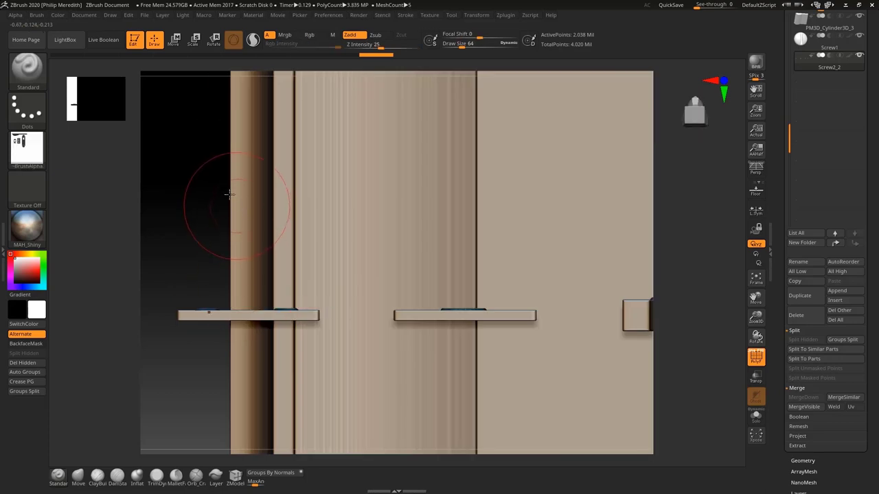
{"action": "key", "text": "ctrl+shift"}
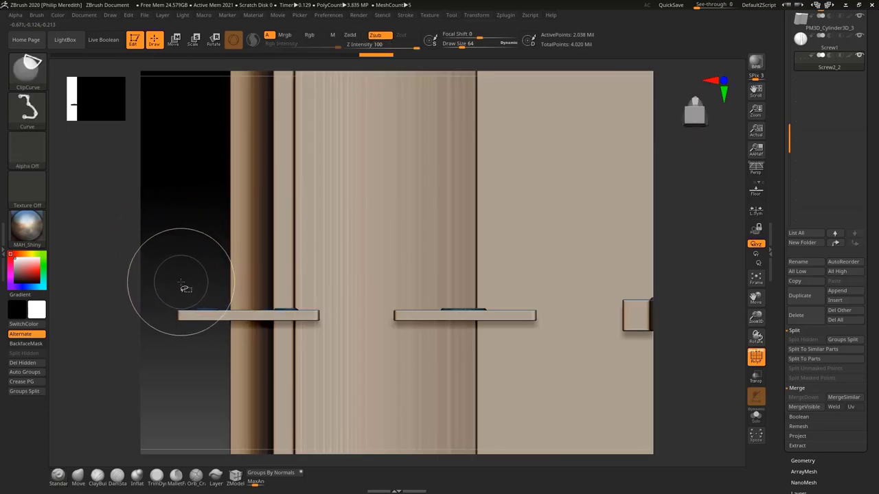
{"action": "mouse_move", "coordinate": [178, 282]}
{"action": "left_mouse_down", "text": "ctrl+shift"}
{"action": "mouse_move", "coordinate": [327, 274]}
{"action": "mouse_move", "coordinate": [412, 135]}
{"action": "mouse_move", "coordinate": [426, 249]}
{"action": "mouse_move", "coordinate": [185, 302]}
{"action": "mouse_move", "coordinate": [231, 372]}
{"action": "mouse_move", "coordinate": [304, 263]}
{"action": "mouse_move", "coordinate": [290, 231]}
{"action": "mouse_move", "coordinate": [314, 264]}
{"action": "mouse_move", "coordinate": [269, 272]}
{"action": "mouse_move", "coordinate": [157, 178]}
{"action": "mouse_move", "coordinate": [288, 110]}
{"action": "left_mouse_up", "text": "ctrl+shift"}
{"action": "left_click_drag", "start_coordinate": [220, 222], "coordinate": [192, 294]}
{"action": "left_click", "coordinate": [755, 363]}
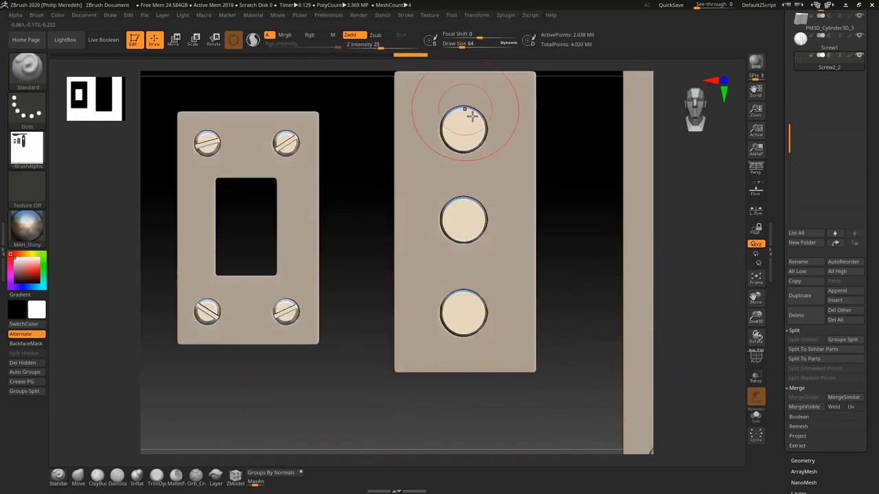
Step: Undo both clip cuts on the merged screws
{"action": "key", "text": "ctrl"}
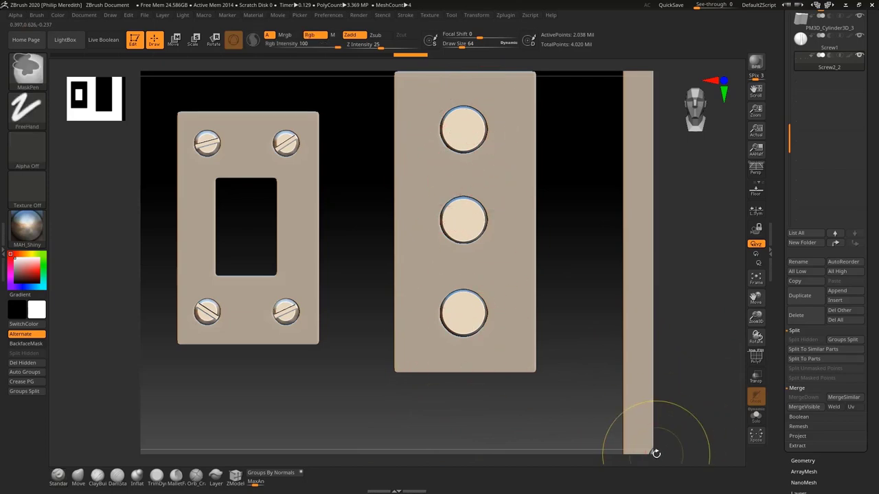
{"action": "key", "text": "ctrl+z"}
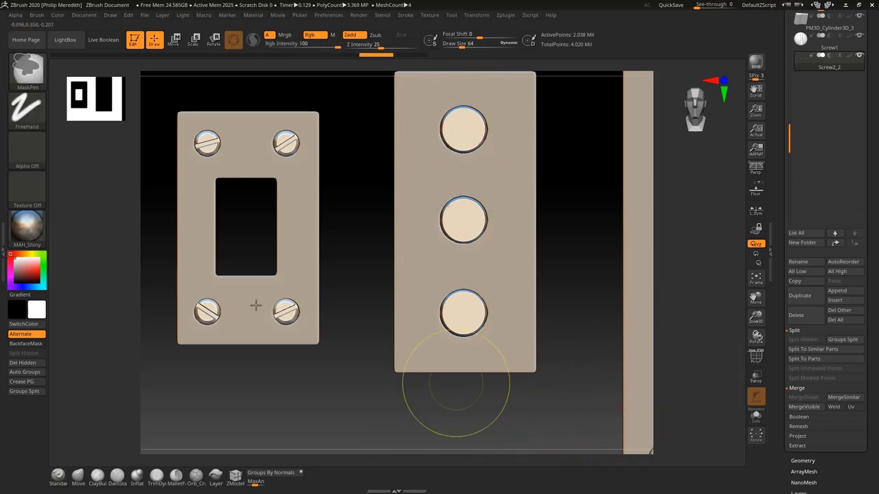
{"action": "left_click", "coordinate": [604, 402], "text": "ctrl+shift"}
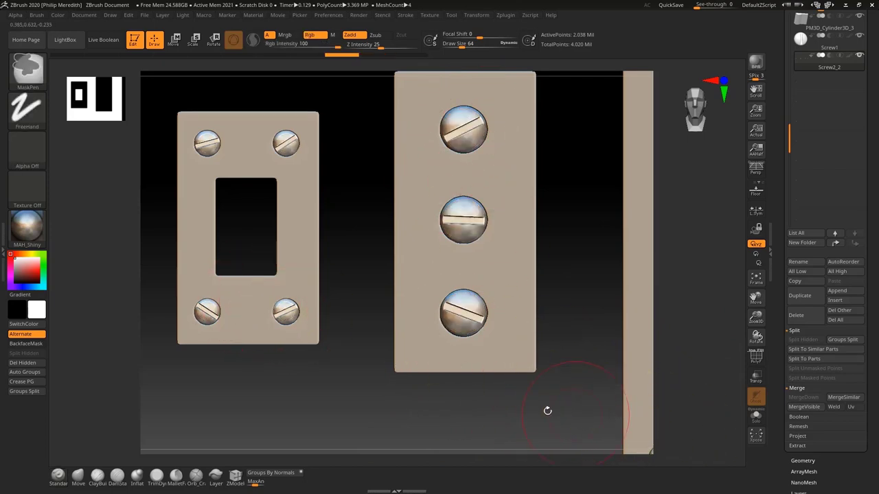
Step: Assign all the merged screws to a single polygroup and turn the polyframe display back on
{"action": "left_click_drag", "start_coordinate": [559, 393], "coordinate": [558, 322]}
{"action": "key", "text": "ctrl+shift"}
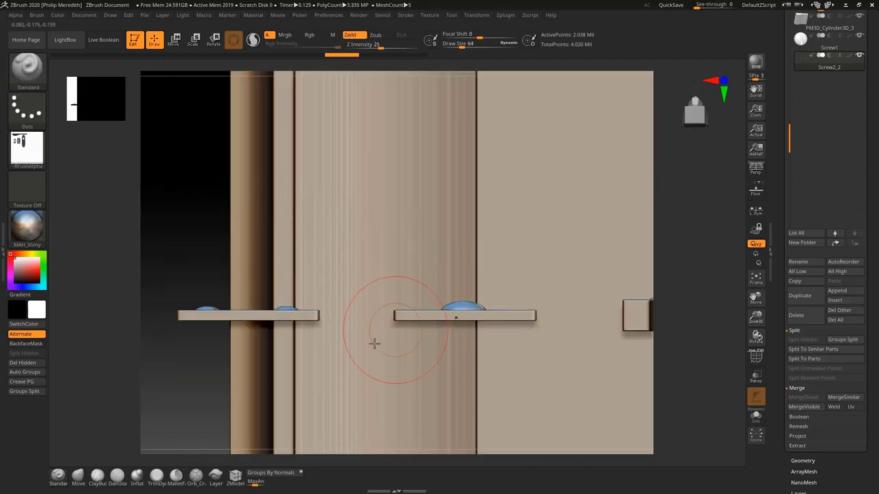
{"action": "key", "text": "ctrl"}
{"action": "left_click_drag", "start_coordinate": [710, 259], "coordinate": [711, 287]}
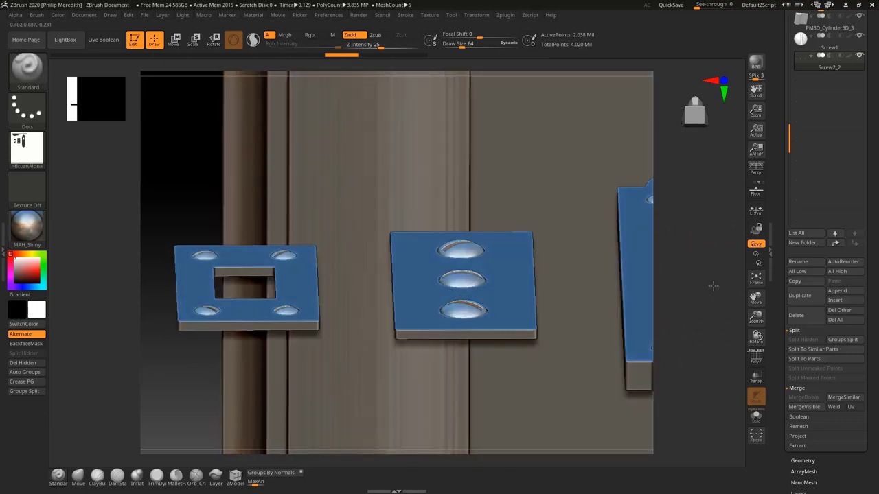
{"action": "key", "text": "ctrl"}
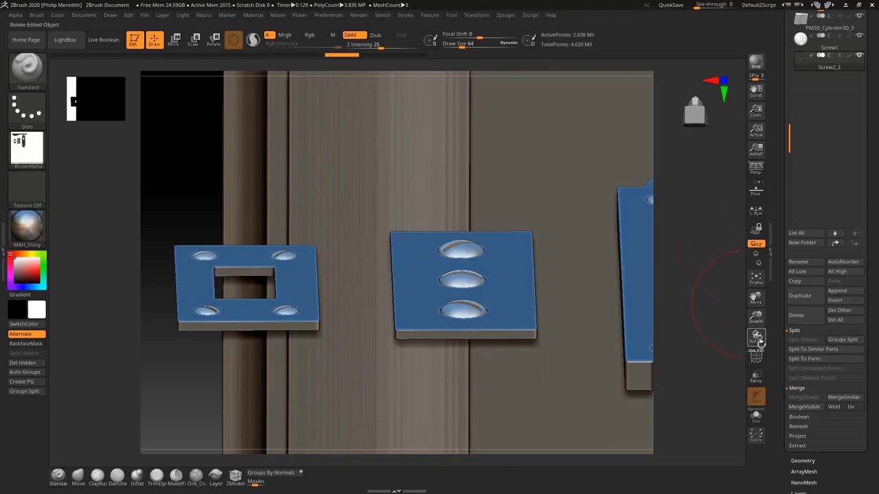
{"action": "left_click", "coordinate": [755, 357]}
{"action": "mouse_move", "coordinate": [116, 171]}
{"action": "left_mouse_down"}
{"action": "mouse_move", "coordinate": [145, 220]}
{"action": "mouse_move", "coordinate": [167, 185]}
{"action": "mouse_move", "coordinate": [144, 176]}
{"action": "mouse_move", "coordinate": [141, 191]}
{"action": "left_mouse_up"}
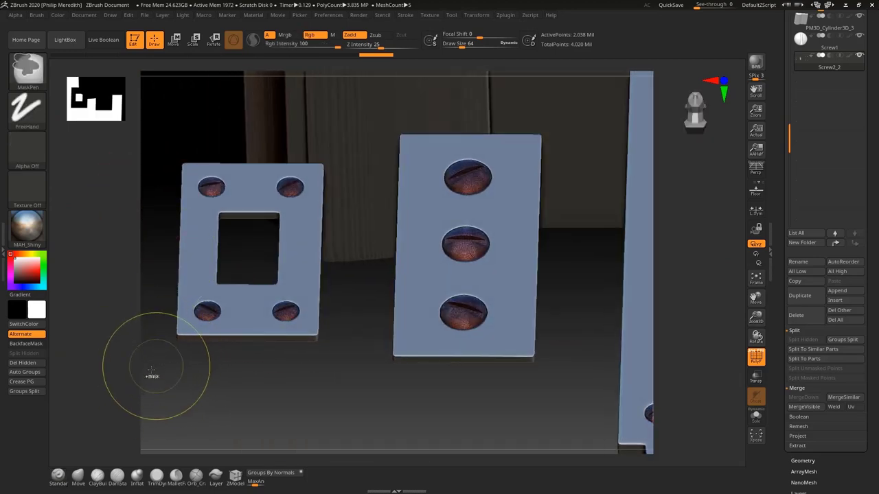
Step: Mask the four screws in the four-hole plate and turn them into their own polygroup
{"action": "left_click_drag", "start_coordinate": [151, 365], "coordinate": [345, 102], "text": "ctrl"}
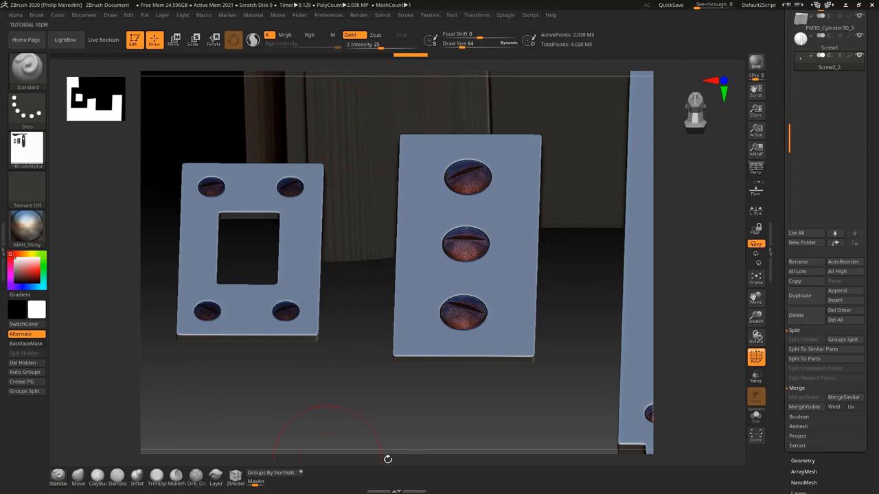
{"action": "key", "text": "ctrl"}
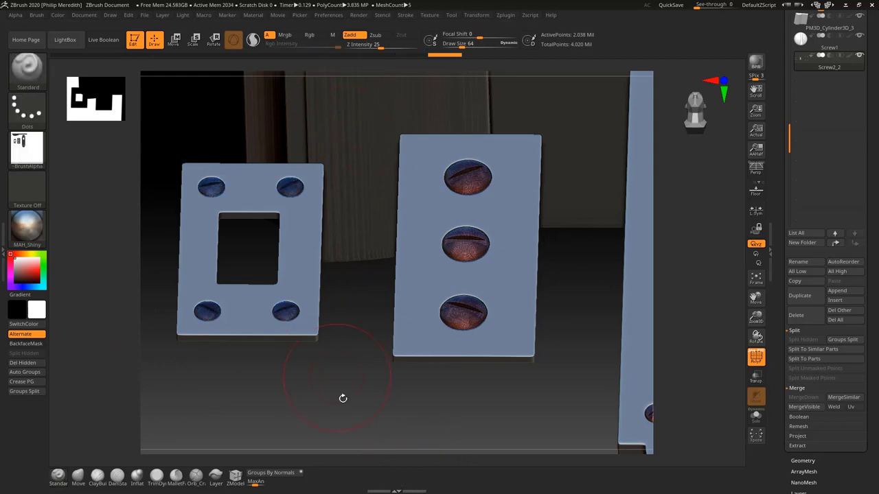
{"action": "mouse_move", "coordinate": [341, 398]}
{"action": "left_mouse_down"}
{"action": "mouse_move", "coordinate": [344, 349]}
{"action": "mouse_move", "coordinate": [345, 403]}
{"action": "left_mouse_up"}
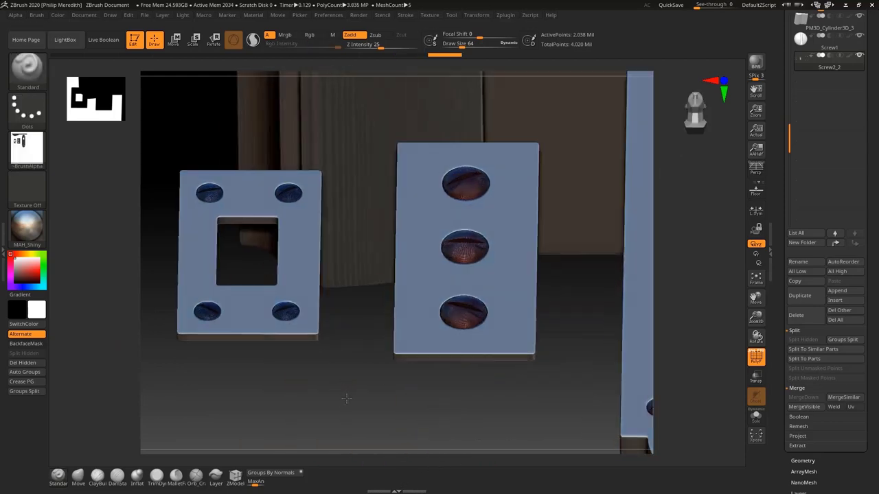
Step: Mask the four screws in the long rounded door-handle plate and turn them into their own polygroup
{"action": "key", "text": "ctrl"}
{"action": "right_click_drag", "start_coordinate": [487, 420], "coordinate": [455, 352], "text": "ctrl"}
{"action": "left_click_drag", "start_coordinate": [453, 405], "coordinate": [444, 413]}
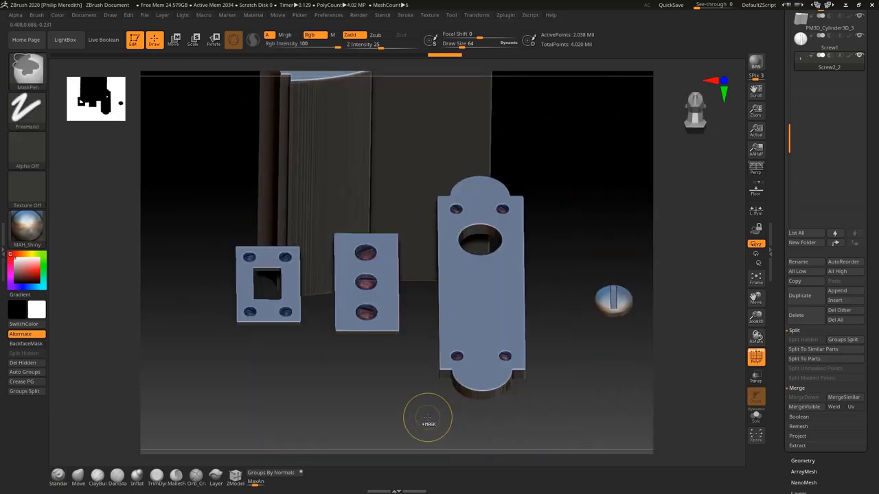
{"action": "mouse_move", "coordinate": [428, 417]}
{"action": "left_mouse_down", "text": "ctrl"}
{"action": "mouse_move", "coordinate": [530, 236]}
{"action": "mouse_move", "coordinate": [550, 161]}
{"action": "mouse_move", "coordinate": [539, 147]}
{"action": "left_mouse_up", "text": "ctrl"}
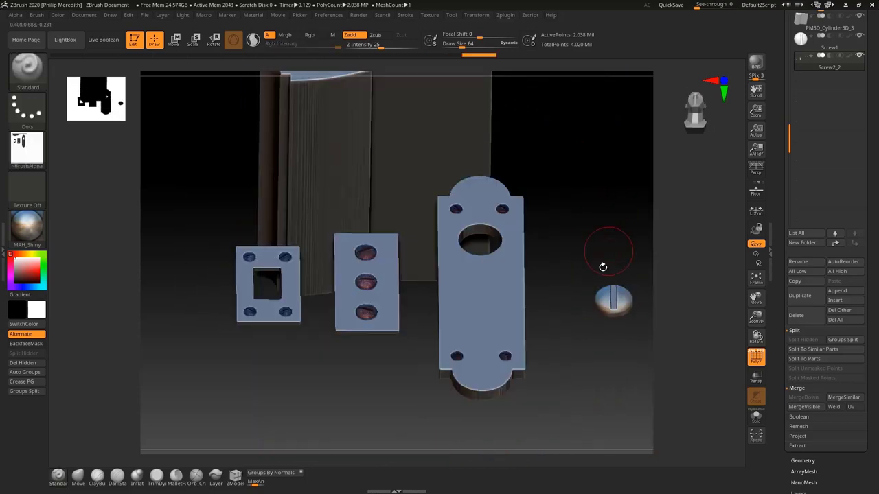
{"action": "left_click_drag", "start_coordinate": [561, 355], "coordinate": [575, 399]}
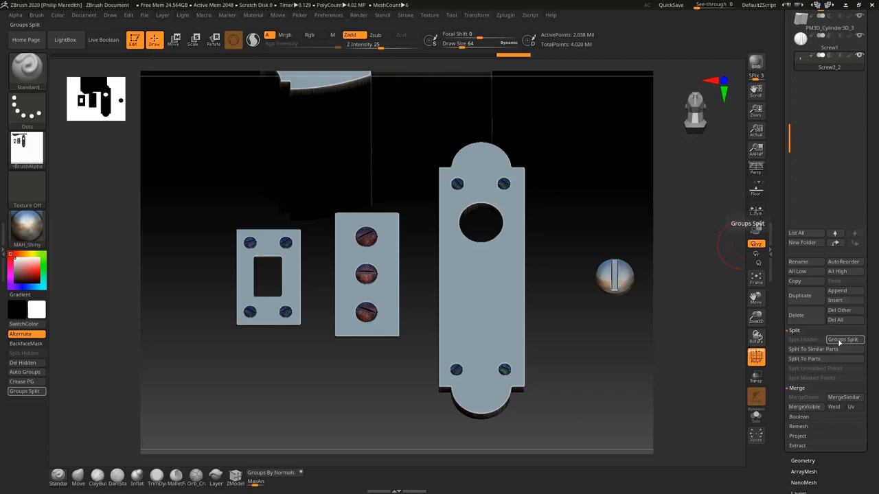
Step: Split the merged screws into separate subtools by polygroup and check which plate's screws the new subtools hold
{"action": "left_click", "coordinate": [797, 334]}
{"action": "left_click", "coordinate": [797, 334]}
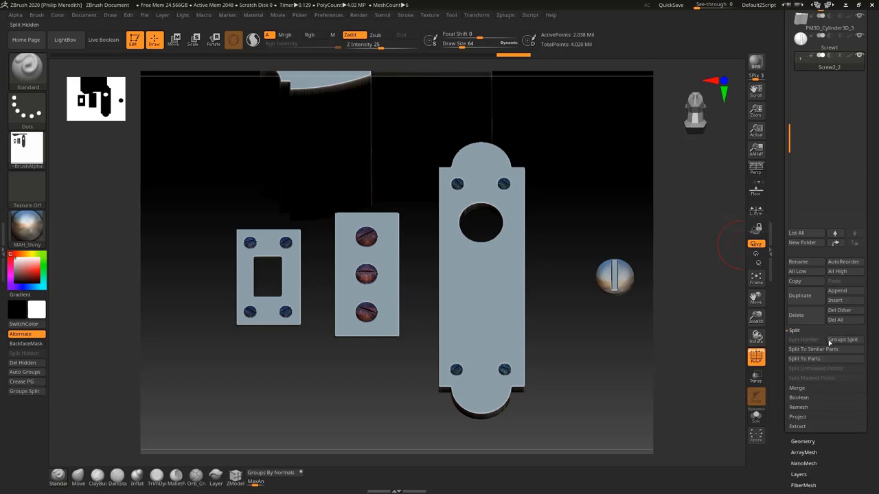
{"action": "left_click", "coordinate": [842, 340]}
{"action": "left_click", "coordinate": [723, 360]}
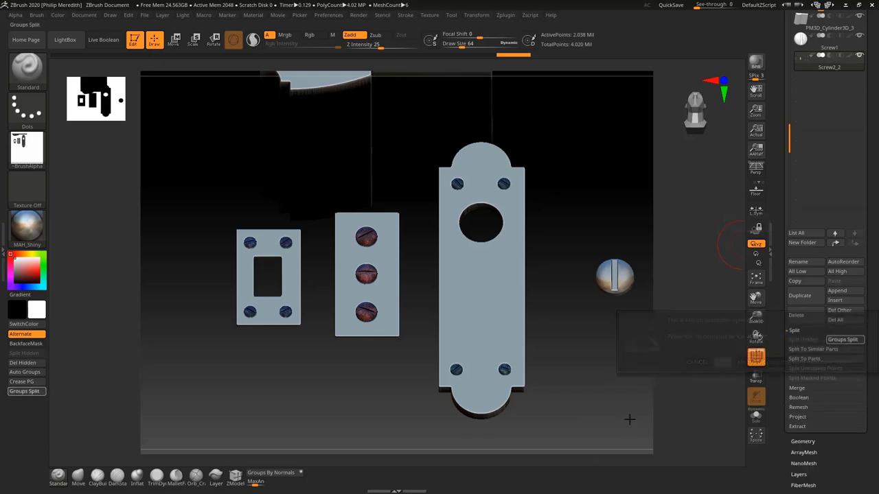
{"action": "left_click_drag", "start_coordinate": [582, 403], "coordinate": [586, 383]}
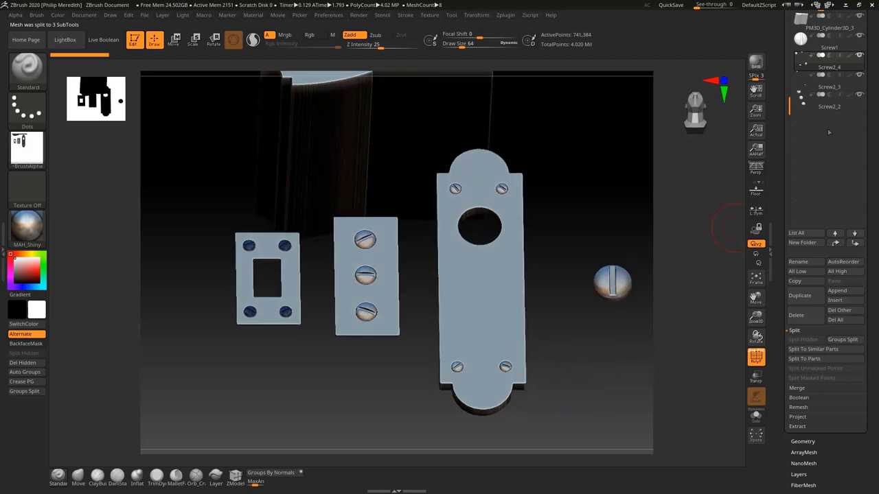
{"action": "left_click", "coordinate": [825, 66]}
{"action": "left_click", "coordinate": [829, 92]}
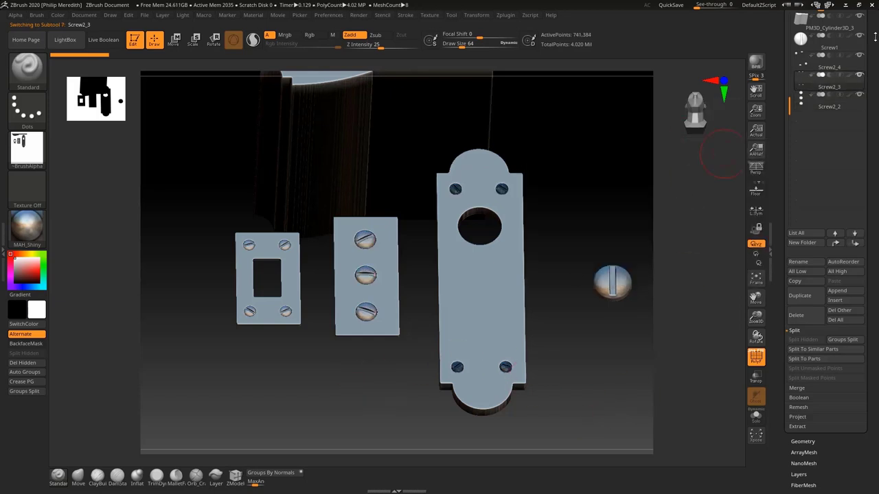
Step: Flatten the heads of the four screws in the four-hole plate with a straight ClipCurve cut from the side
{"action": "left_click", "coordinate": [825, 68]}
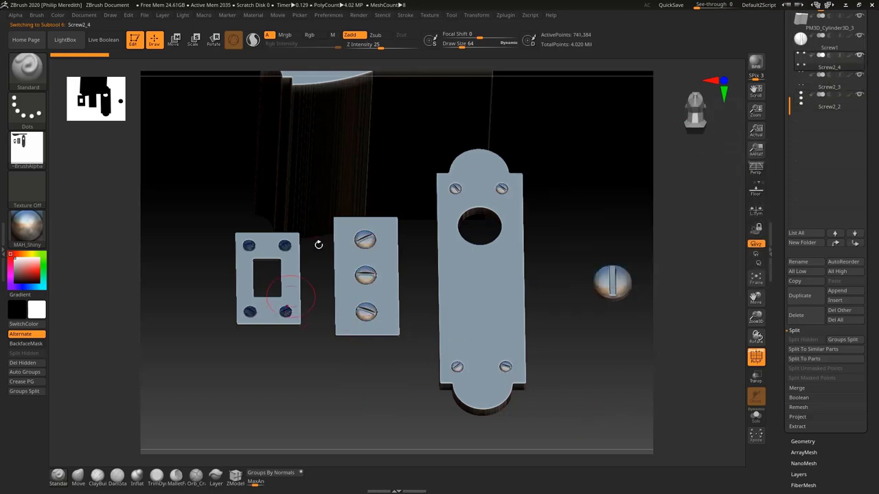
{"action": "left_click", "coordinate": [752, 286]}
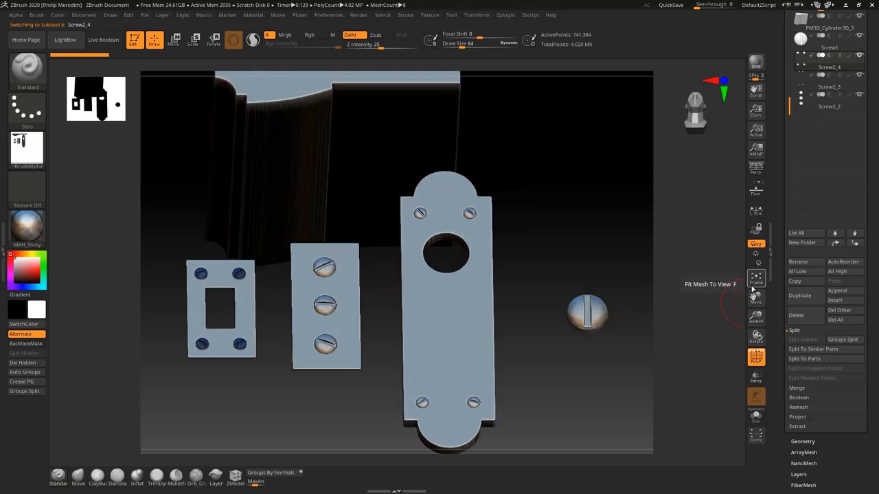
{"action": "left_click", "coordinate": [753, 285]}
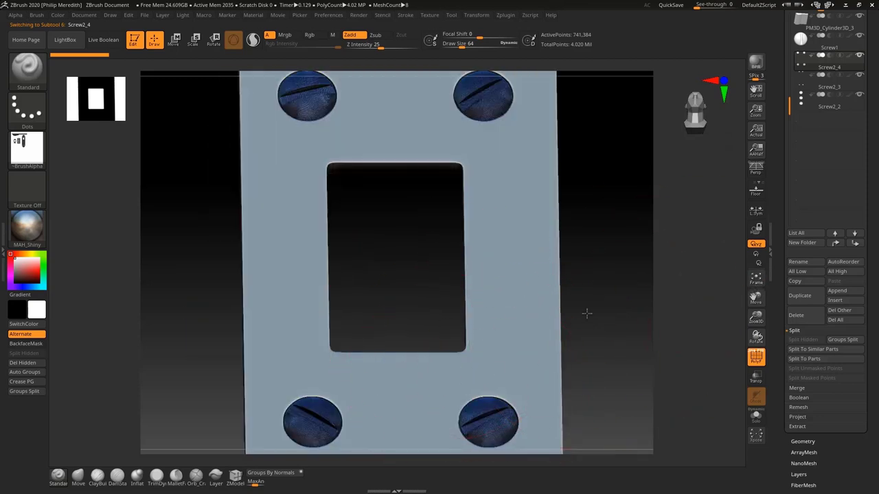
{"action": "left_click_drag", "start_coordinate": [587, 313], "coordinate": [589, 268]}
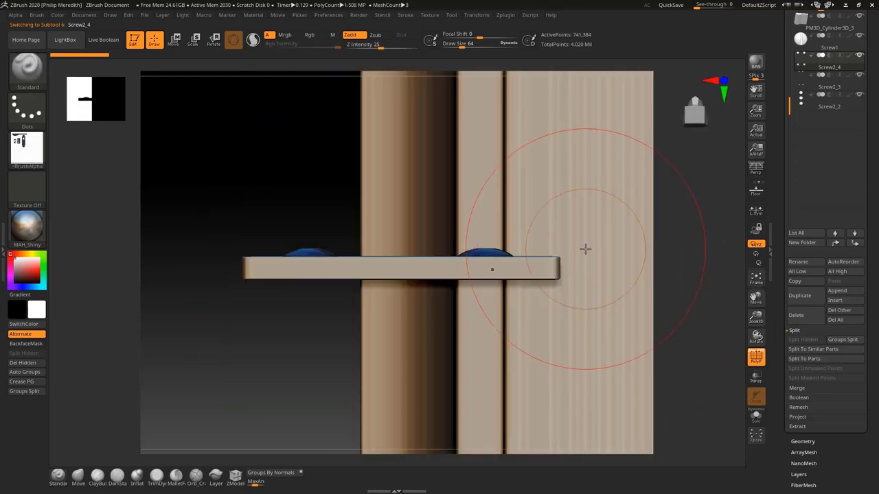
{"action": "mouse_move", "coordinate": [202, 238]}
{"action": "left_mouse_down", "text": "ctrl+shift"}
{"action": "mouse_move", "coordinate": [302, 253]}
{"action": "mouse_move", "coordinate": [642, 241]}
{"action": "mouse_move", "coordinate": [605, 233]}
{"action": "mouse_move", "coordinate": [622, 258]}
{"action": "left_mouse_up", "text": "ctrl+shift"}
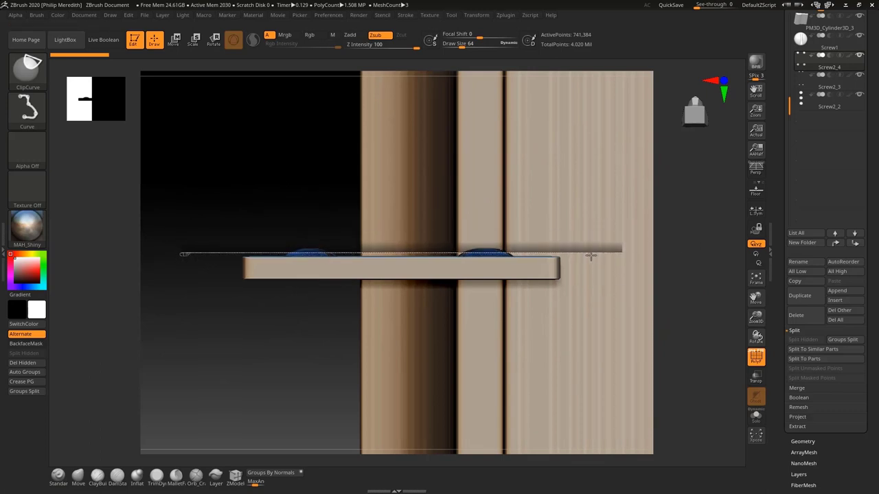
{"action": "left_click_drag", "start_coordinate": [335, 172], "coordinate": [327, 236]}
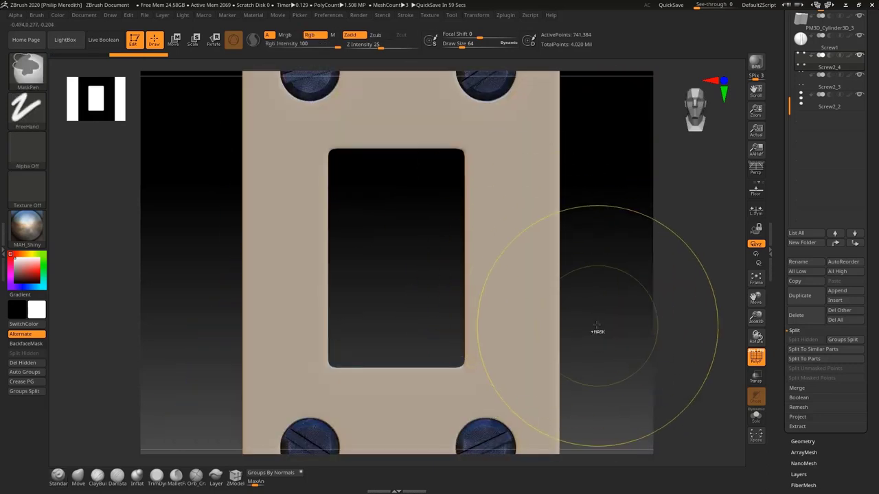
{"action": "right_click_drag", "start_coordinate": [597, 326], "coordinate": [542, 206], "text": "ctrl"}
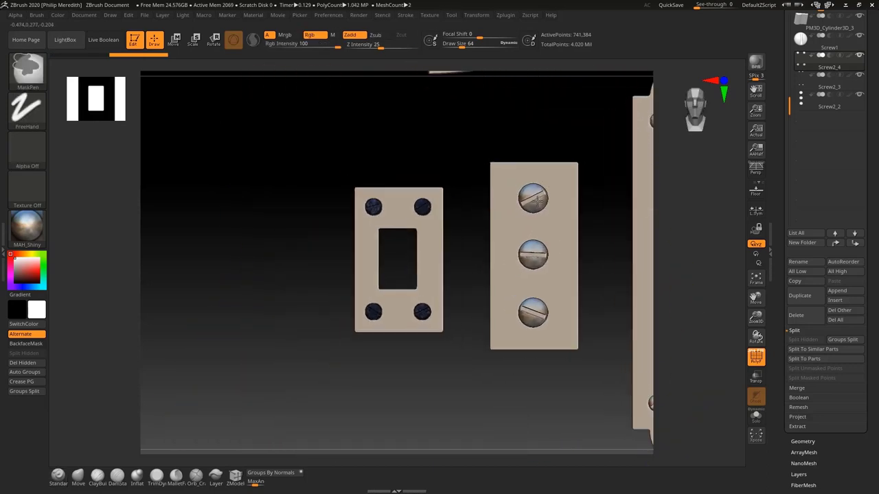
Step: Flatten the heads of the three screws in the three-hole plate with a ClipCurve cut and turn off the polyframe display
{"action": "left_click", "coordinate": [828, 87]}
{"action": "left_click", "coordinate": [829, 108]}
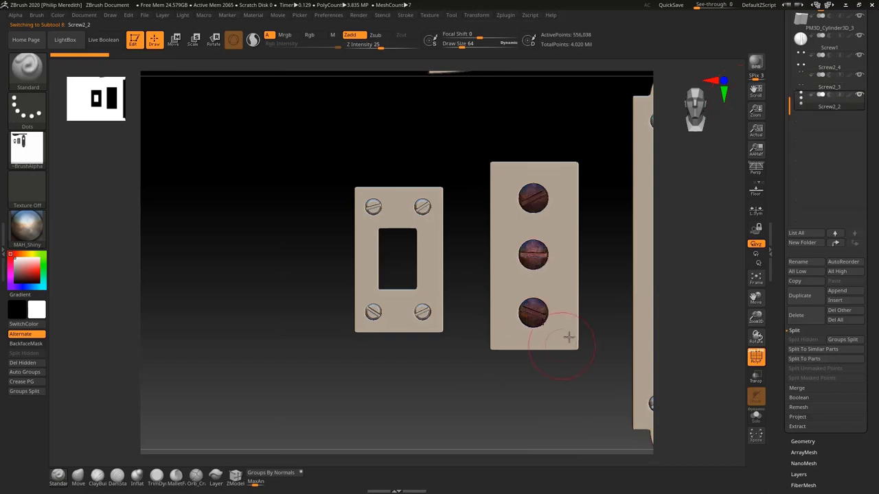
{"action": "left_click_drag", "start_coordinate": [569, 337], "coordinate": [591, 266], "text": "shift"}
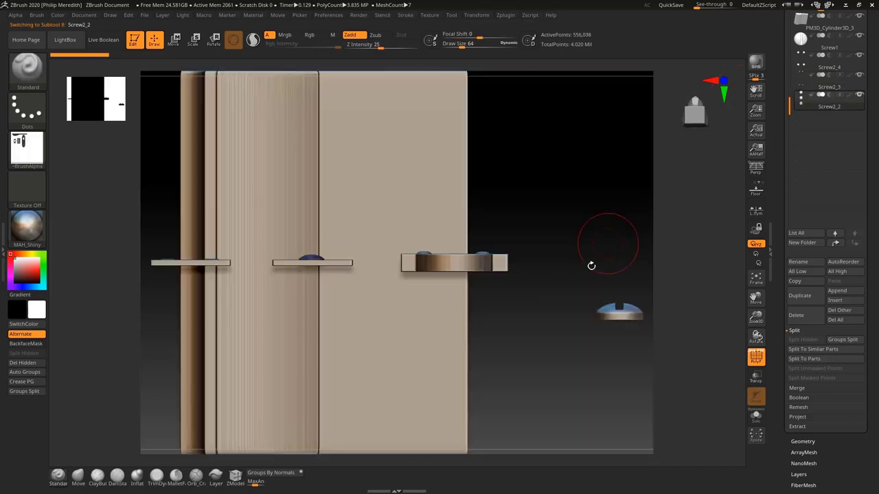
{"action": "key", "text": "f"}
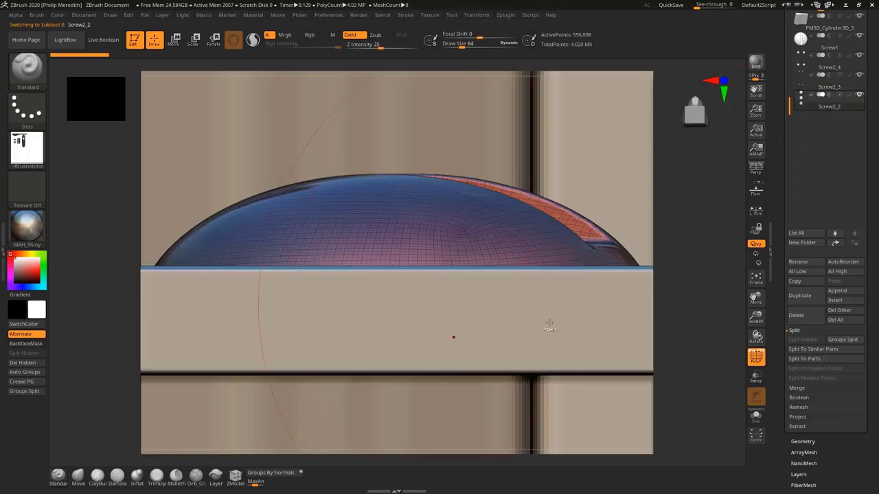
{"action": "right_click_drag", "start_coordinate": [549, 323], "coordinate": [497, 153], "text": "ctrl"}
{"action": "mouse_move", "coordinate": [254, 306]}
{"action": "left_mouse_down", "text": "ctrl+shift"}
{"action": "mouse_move", "coordinate": [731, 332]}
{"action": "mouse_move", "coordinate": [677, 300]}
{"action": "mouse_move", "coordinate": [620, 318]}
{"action": "mouse_move", "coordinate": [625, 310]}
{"action": "left_mouse_up", "text": "ctrl+shift"}
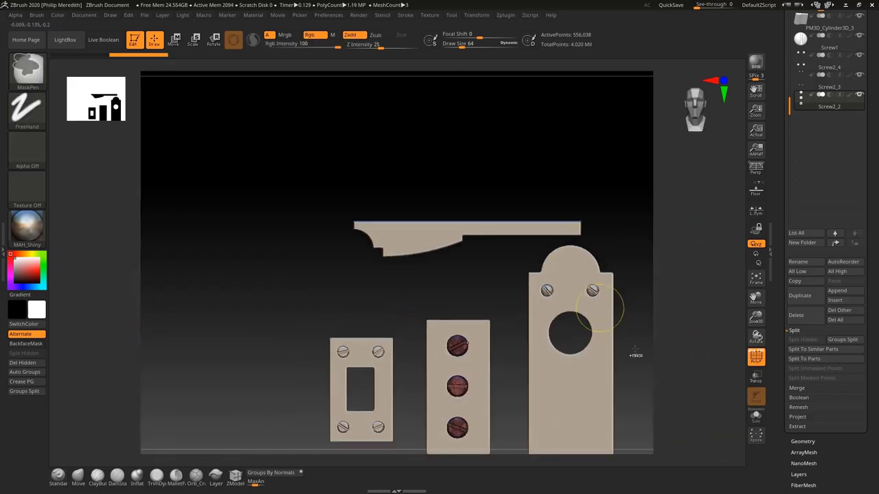
{"action": "key", "text": "ctrl"}
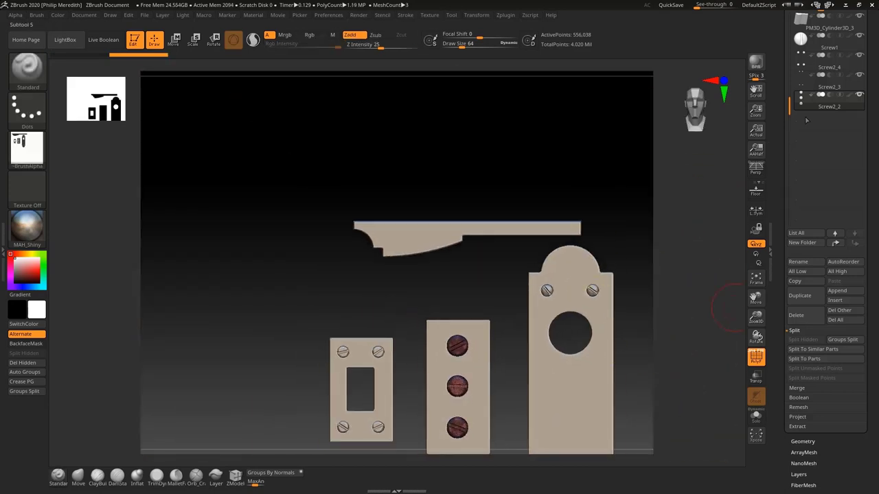
{"action": "left_click", "coordinate": [755, 360]}
{"action": "right_click_drag", "start_coordinate": [508, 322], "coordinate": [456, 242], "text": "ctrl"}
{"action": "right_click", "coordinate": [481, 394]}
{"action": "right_click_drag", "start_coordinate": [476, 347], "coordinate": [500, 324]}
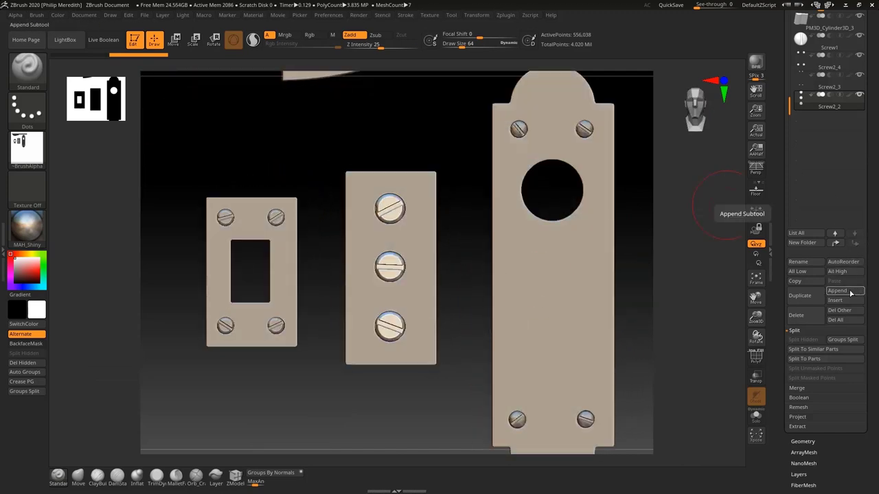
Step: Set the subtool list's visible count to 6 and append a cylinder as a new subtool
{"action": "left_click_drag", "start_coordinate": [878, 235], "coordinate": [878, 292]}
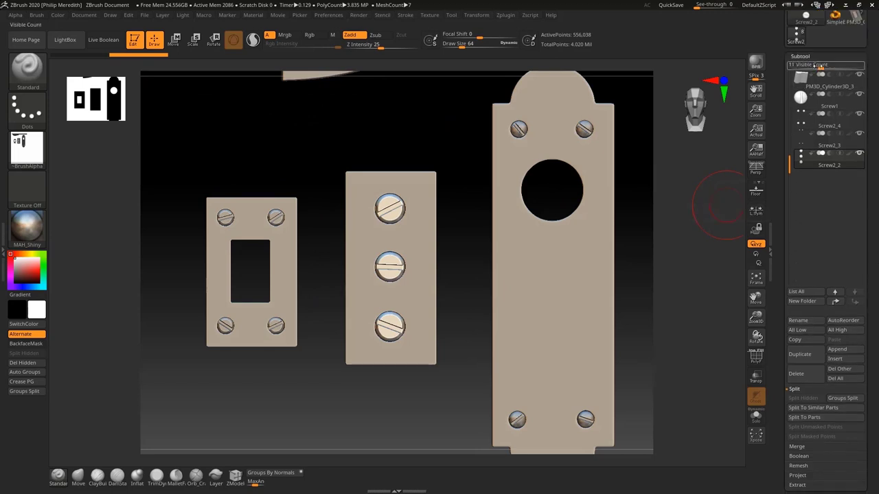
{"action": "left_click_drag", "start_coordinate": [820, 65], "coordinate": [806, 64]}
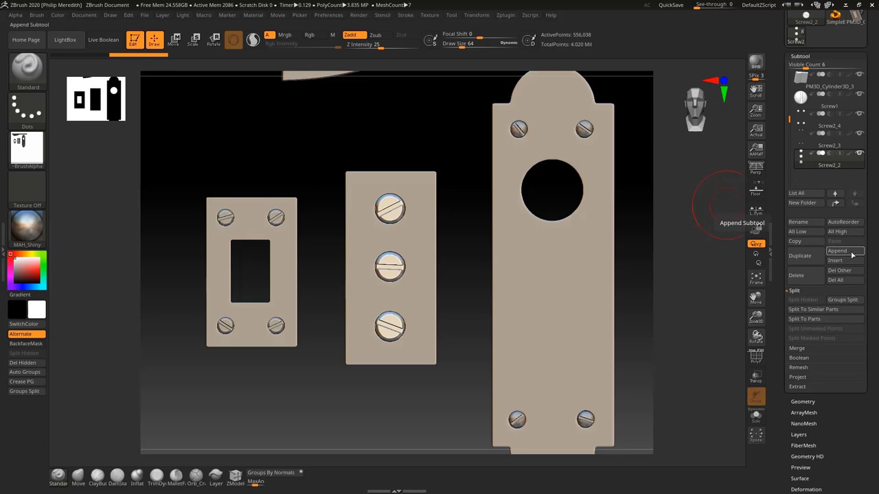
{"action": "left_click", "coordinate": [829, 261]}
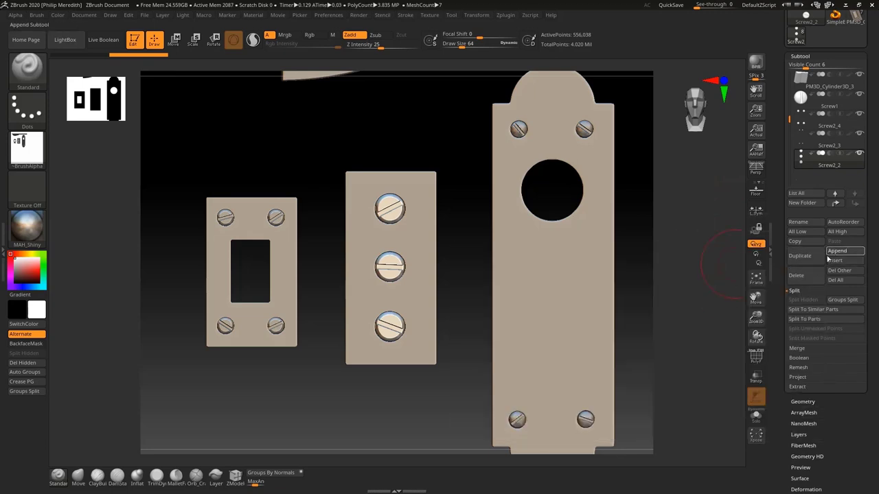
{"action": "left_click", "coordinate": [555, 307]}
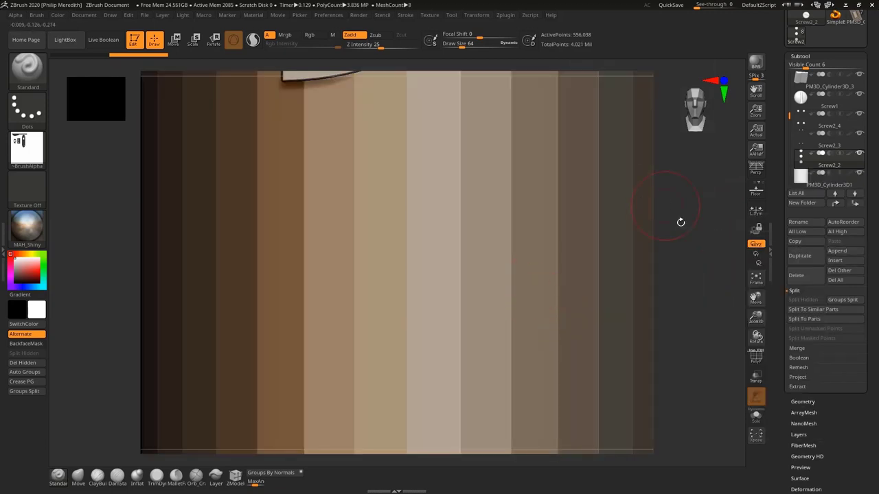
{"action": "mouse_move", "coordinate": [584, 330]}
{"action": "right_mouse_down", "text": "ctrl"}
{"action": "mouse_move", "coordinate": [547, 240]}
{"action": "mouse_move", "coordinate": [546, 271]}
{"action": "right_mouse_up", "text": "ctrl"}
Step: Shrink the appended cylinder, duplicate it, and place a narrow, vertically stretched copy beside the three-screw plate
{"action": "left_click", "coordinate": [833, 184]}
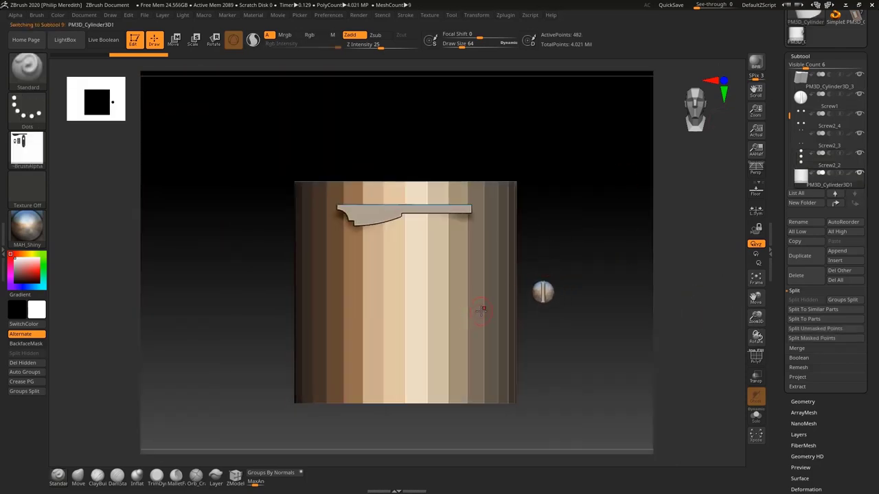
{"action": "key", "text": "e"}
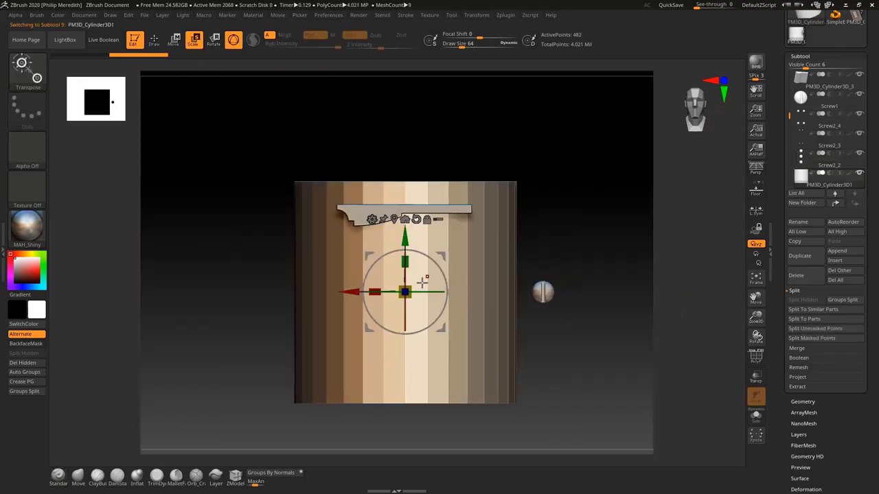
{"action": "left_click_drag", "start_coordinate": [392, 292], "coordinate": [320, 343]}
{"action": "left_click_drag", "start_coordinate": [348, 294], "coordinate": [427, 229]}
{"action": "left_click", "coordinate": [814, 263]}
{"action": "key", "text": "ctrl+z"}
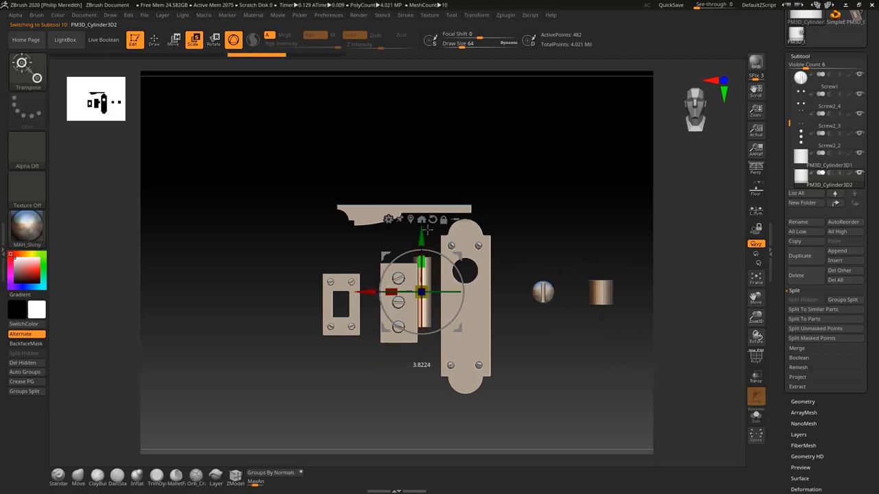
Step: Scale the copied cylinder down to a thin pin and stretch it vertically to match the three-screw plate's height
{"action": "right_click_drag", "start_coordinate": [430, 318], "coordinate": [486, 400], "text": "ctrl"}
{"action": "left_click_drag", "start_coordinate": [413, 202], "coordinate": [415, 226]}
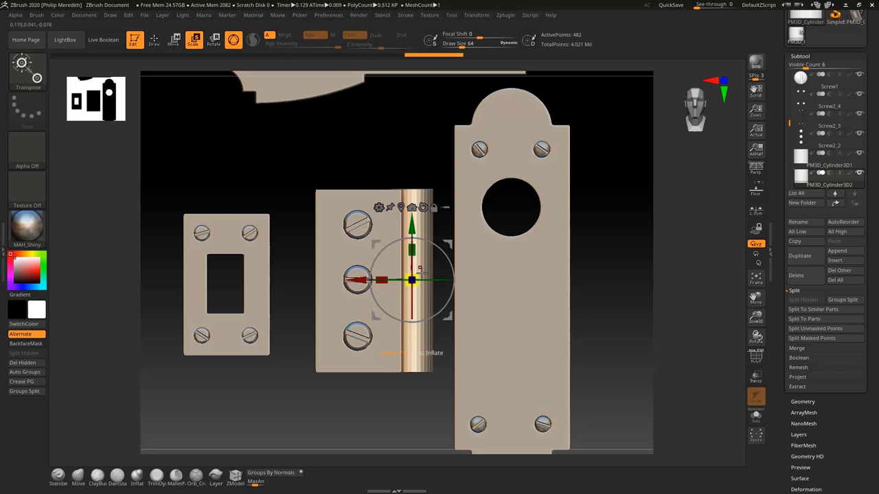
{"action": "left_click_drag", "start_coordinate": [418, 270], "coordinate": [392, 285]}
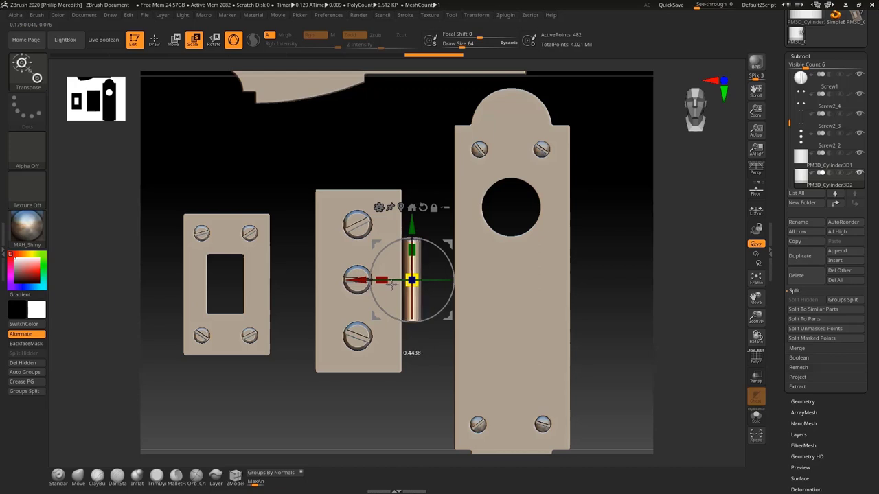
{"action": "left_click_drag", "start_coordinate": [391, 285], "coordinate": [427, 223]}
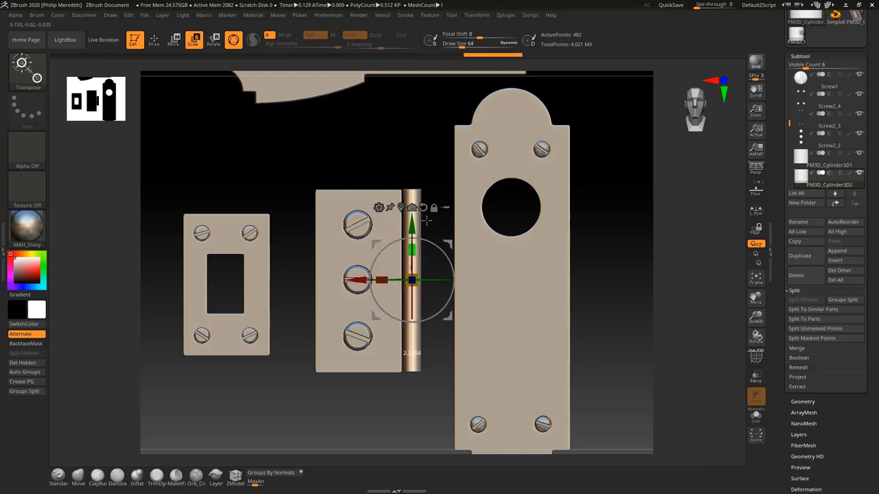
{"action": "left_click_drag", "start_coordinate": [425, 220], "coordinate": [416, 227]}
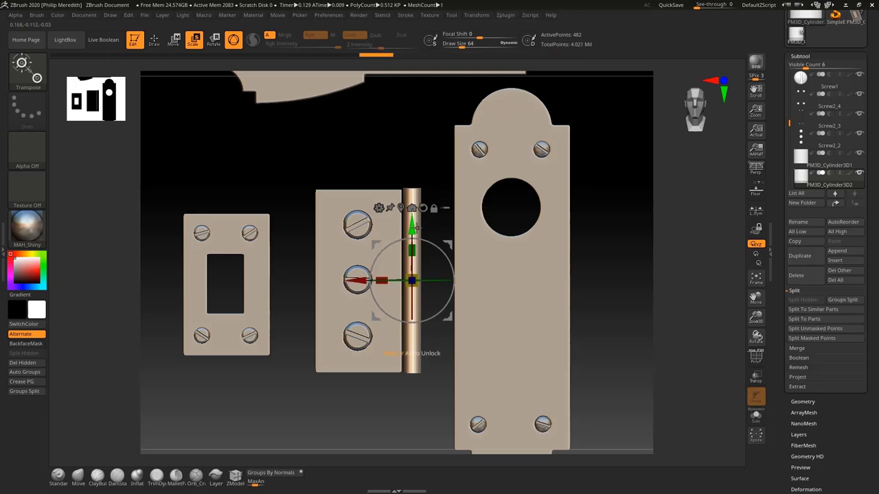
Step: Move the thin cylinder against the three-screw plate's side edge and centre it on the plate's thickness
{"action": "left_click_drag", "start_coordinate": [368, 279], "coordinate": [370, 279]}
{"action": "left_click_drag", "start_coordinate": [394, 408], "coordinate": [395, 343]}
{"action": "left_click_drag", "start_coordinate": [413, 242], "coordinate": [414, 201]}
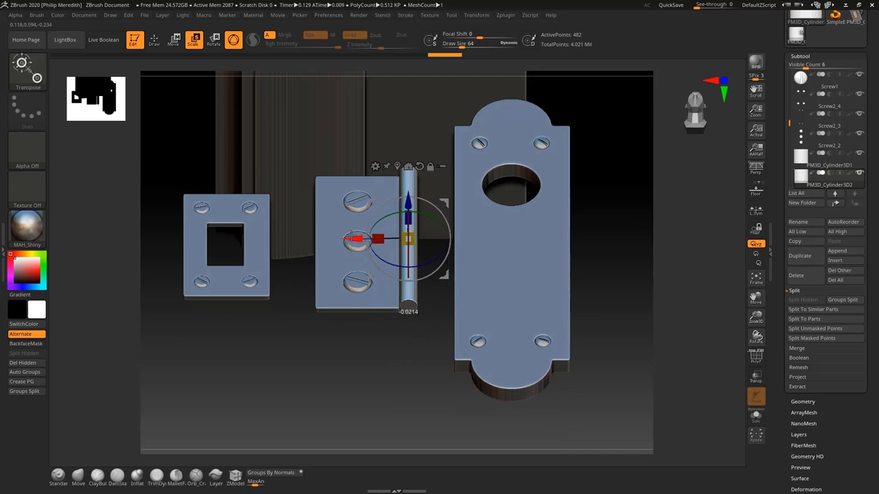
{"action": "left_click_drag", "start_coordinate": [377, 346], "coordinate": [379, 305]}
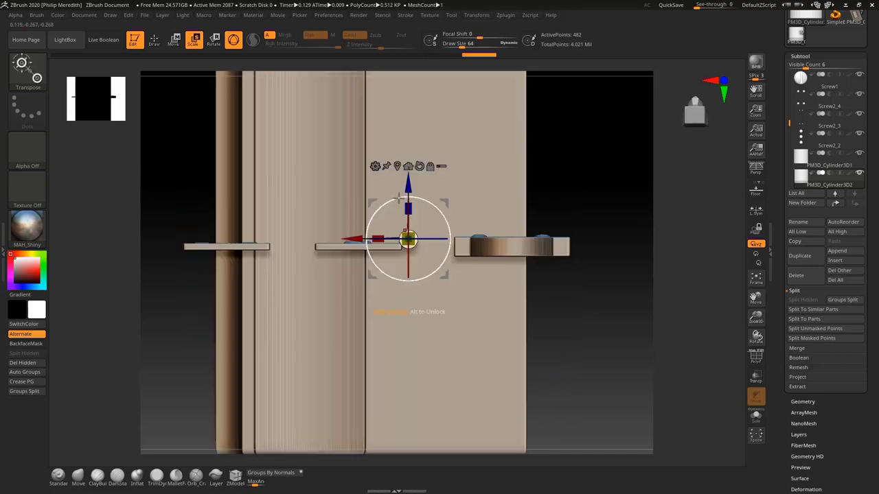
{"action": "left_click_drag", "start_coordinate": [409, 184], "coordinate": [409, 191]}
{"action": "left_click_drag", "start_coordinate": [408, 281], "coordinate": [408, 282]}
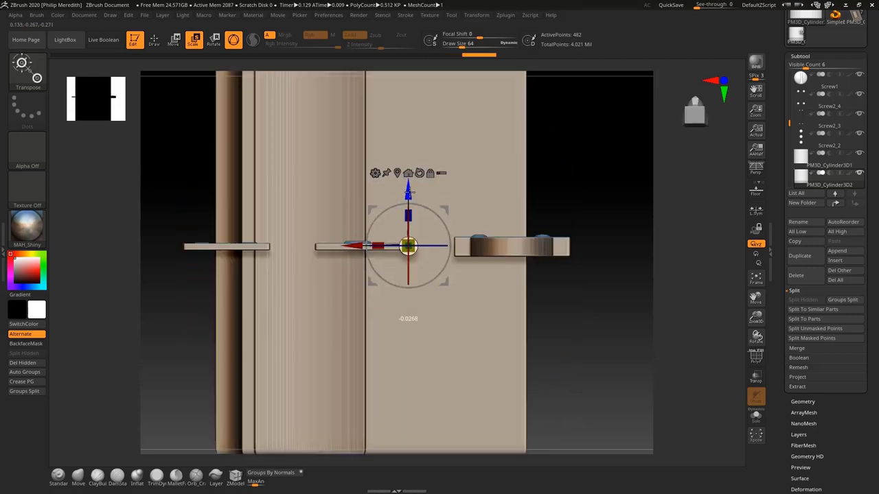
{"action": "mouse_move", "coordinate": [599, 150]}
{"action": "left_mouse_down"}
{"action": "mouse_move", "coordinate": [602, 225]}
{"action": "mouse_move", "coordinate": [539, 293]}
{"action": "left_mouse_up"}
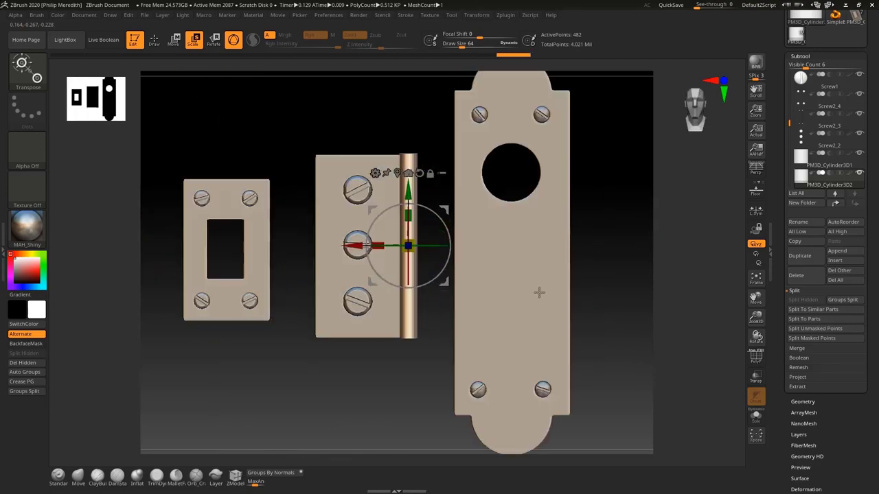
Step: Display the polygon wireframe on the thin hinge-pin cylinder beside the three-screw plate
{"action": "right_click_drag", "start_coordinate": [405, 416], "coordinate": [418, 468], "text": "ctrl"}
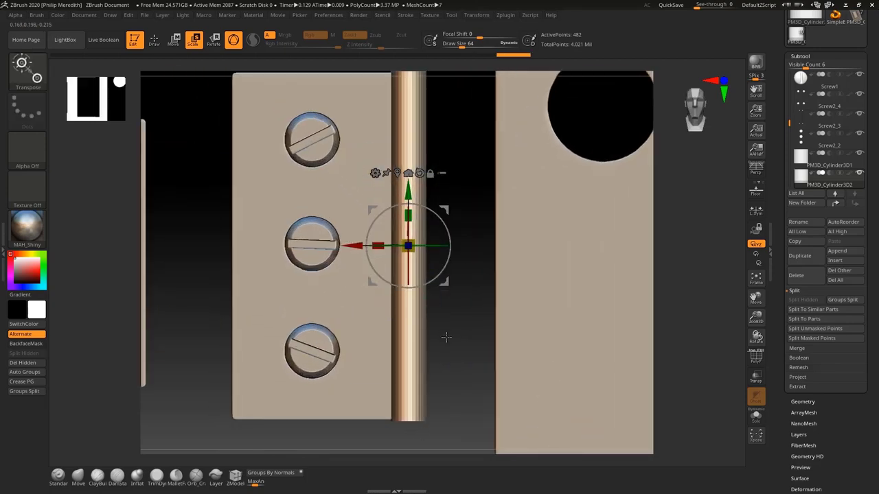
{"action": "right_click_drag", "start_coordinate": [447, 337], "coordinate": [445, 331], "text": "ctrl"}
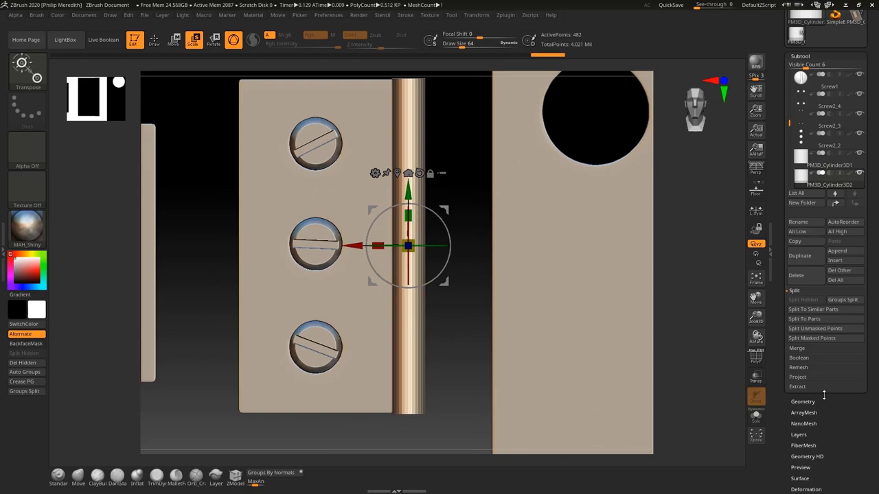
{"action": "left_click", "coordinate": [756, 359]}
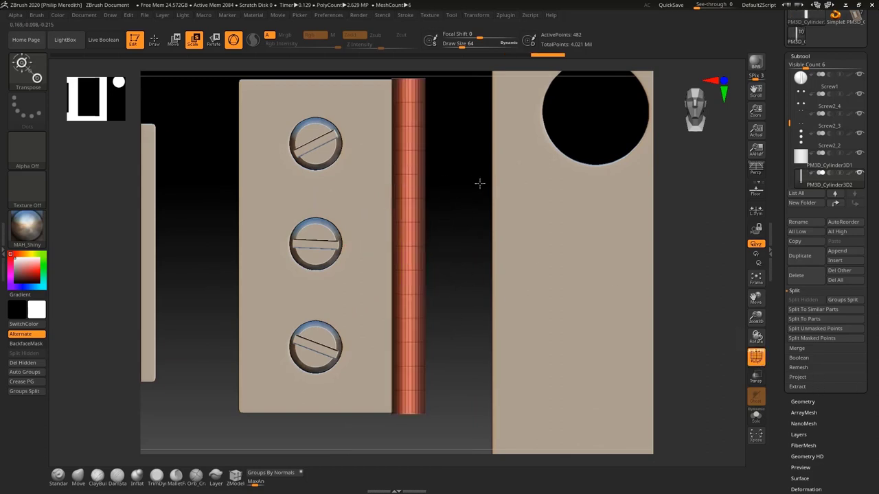
{"action": "left_click_drag", "start_coordinate": [478, 182], "coordinate": [451, 196]}
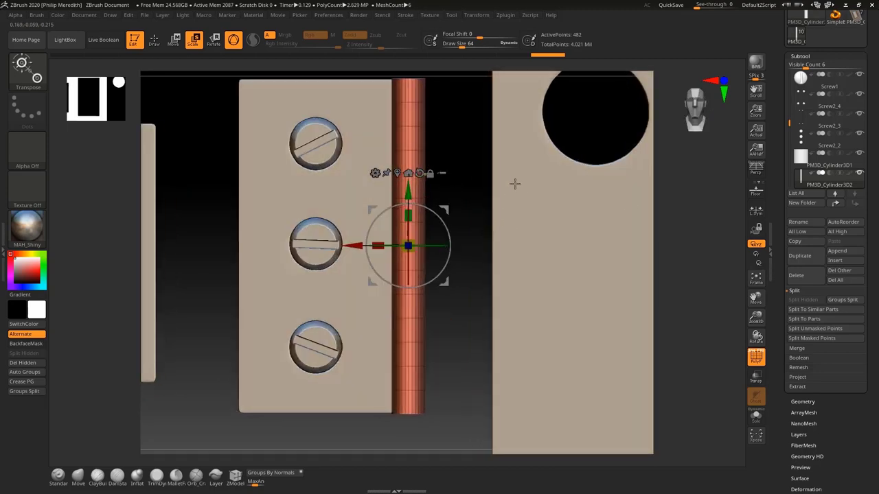
{"action": "right_click_drag", "start_coordinate": [478, 179], "coordinate": [471, 151], "text": "ctrl"}
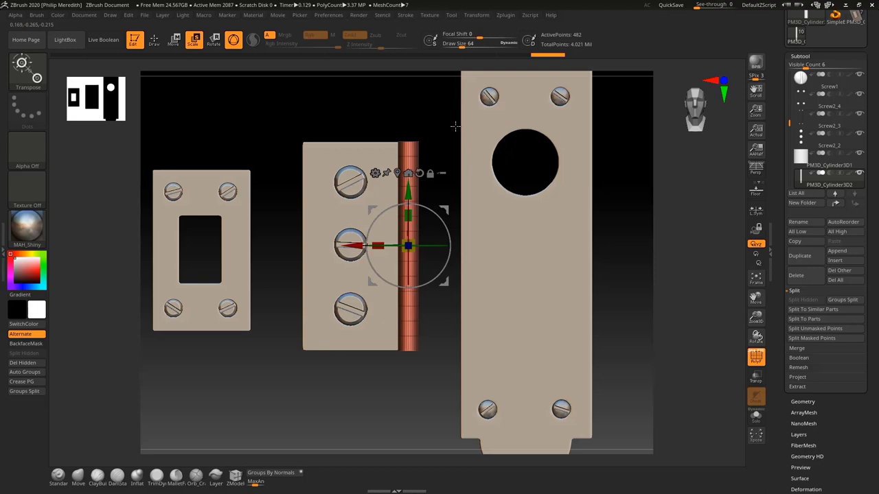
Step: Mask the second section from the top of the hinge pin and assign it its own polygroup
{"action": "key", "text": "q"}
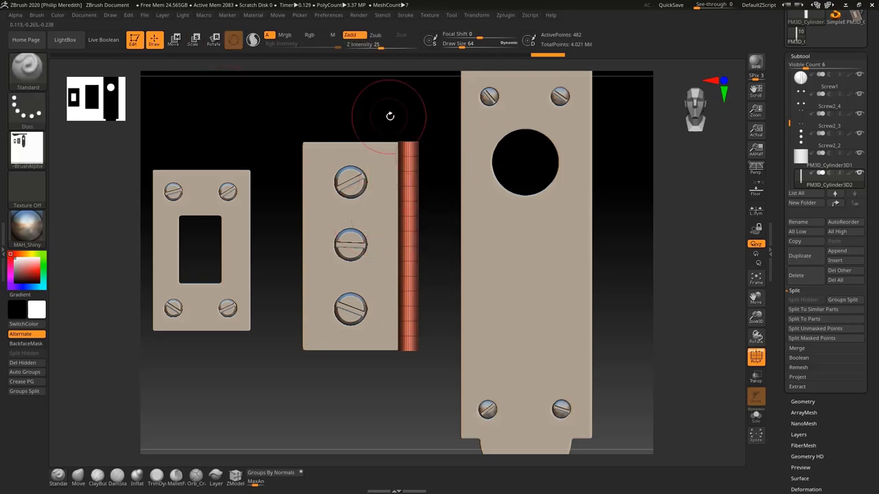
{"action": "key", "text": "ctrl"}
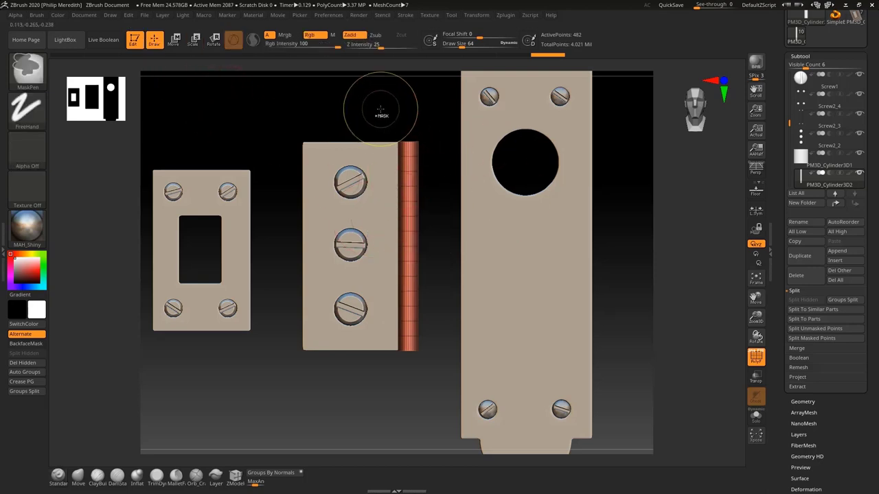
{"action": "left_click_drag", "start_coordinate": [375, 106], "coordinate": [472, 213], "text": "ctrl"}
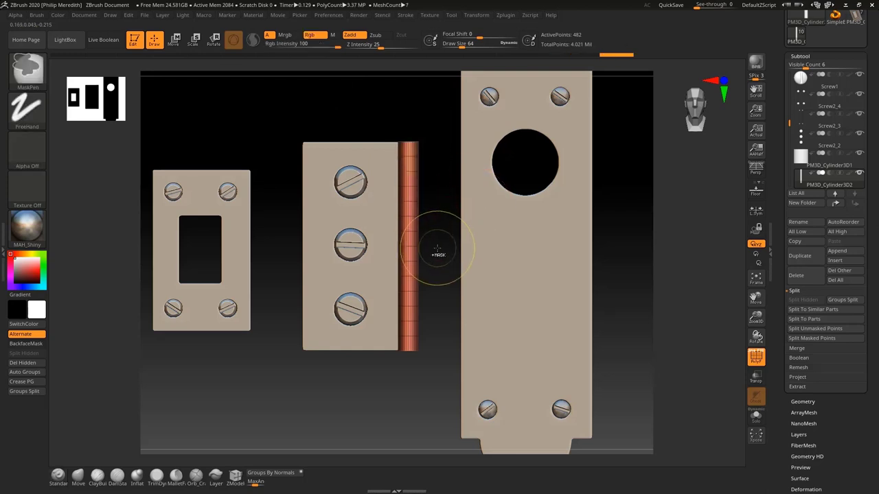
{"action": "left_click_drag", "start_coordinate": [439, 238], "coordinate": [377, 182], "text": "ctrl"}
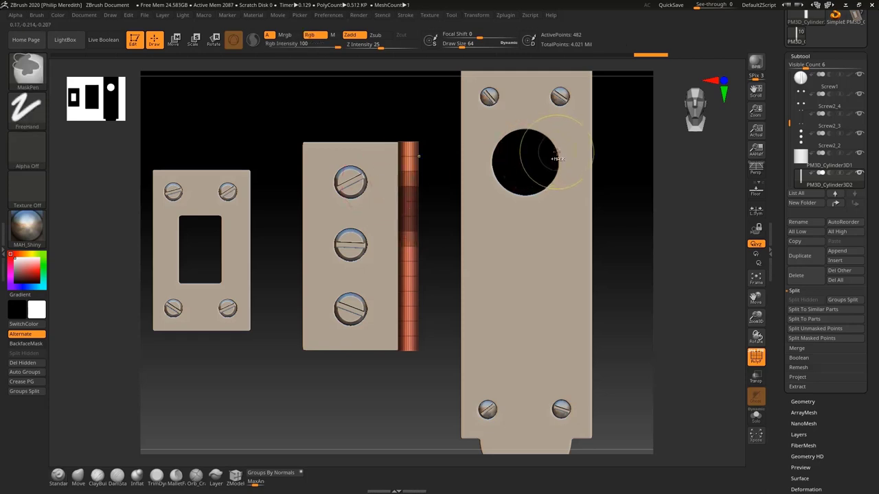
{"action": "key", "text": "ctrl+w"}
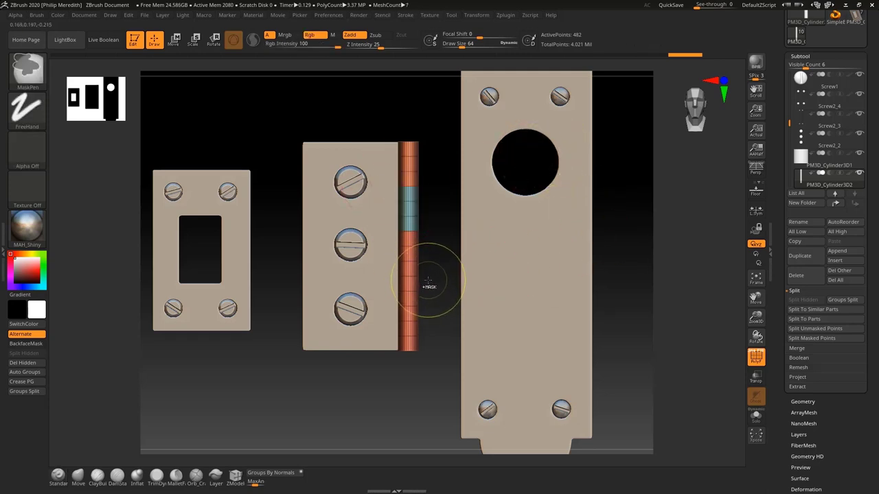
Step: Mask the next two equal sections down the hinge pin one at a time, giving each its own polygroup
{"action": "left_click_drag", "start_coordinate": [427, 280], "coordinate": [371, 231], "text": "ctrl"}
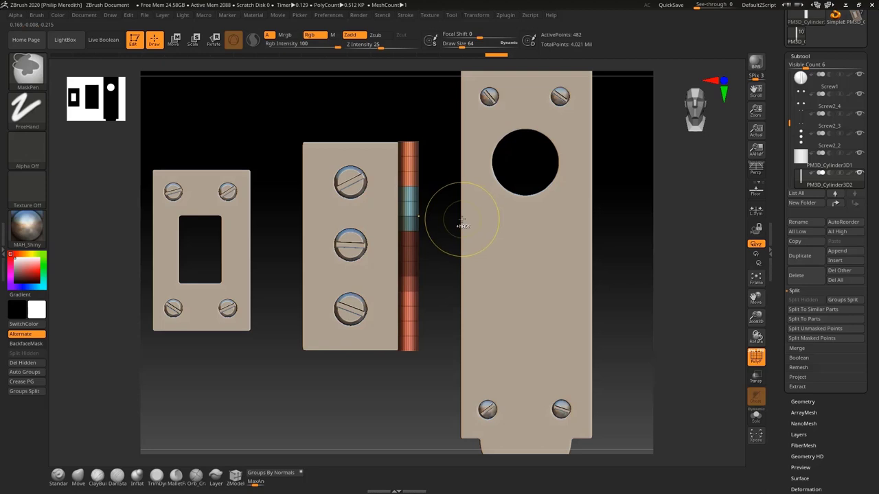
{"action": "key", "text": "ctrl+w"}
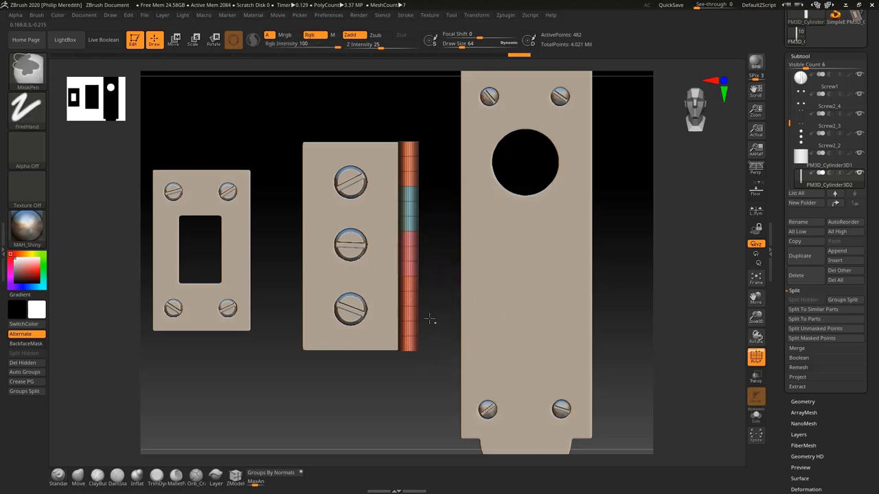
{"action": "left_click_drag", "start_coordinate": [435, 322], "coordinate": [379, 270], "text": "ctrl"}
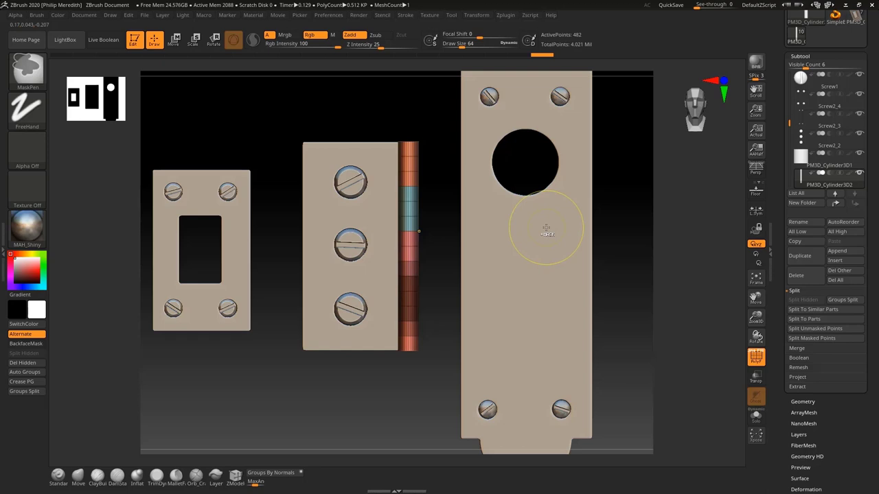
{"action": "key", "text": "ctrl+w"}
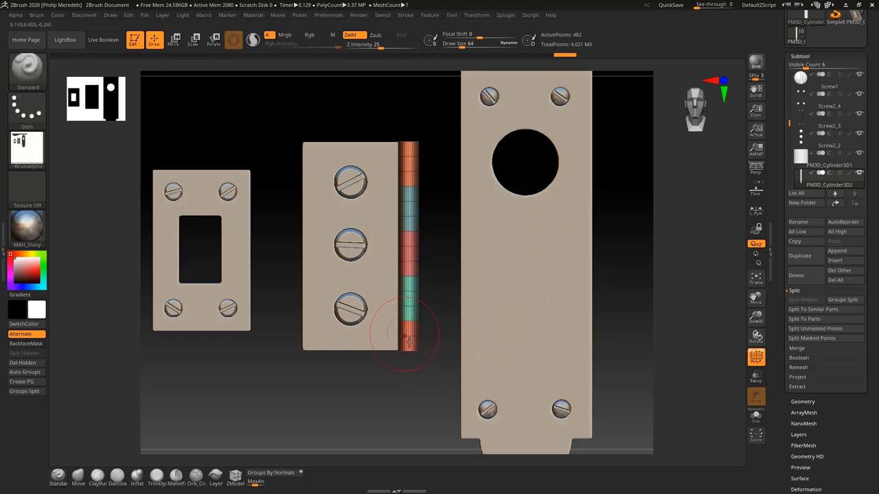
Step: Mask the remaining short section at the hinge pin's lower end and assign it its own polygroup
{"action": "left_click_drag", "start_coordinate": [433, 367], "coordinate": [370, 321], "text": "ctrl"}
{"action": "key", "text": "ctrl"}
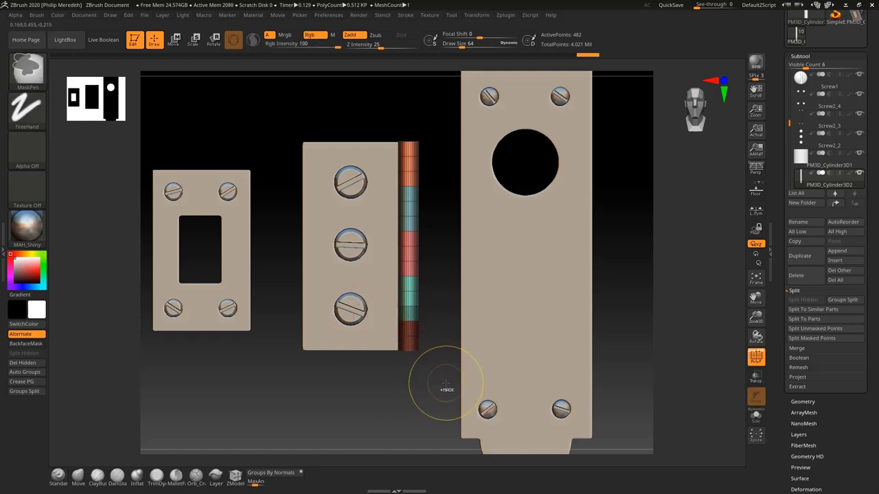
{"action": "key", "text": "ctrl+w"}
{"action": "mouse_move", "coordinate": [427, 401]}
{"action": "left_mouse_down", "text": "shift"}
{"action": "mouse_move", "coordinate": [422, 387]}
{"action": "mouse_move", "coordinate": [422, 406]}
{"action": "left_mouse_up", "text": "shift"}
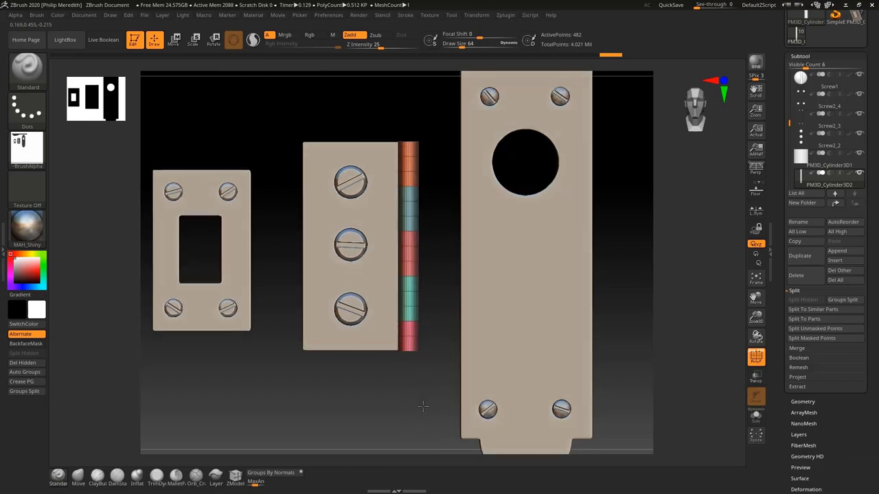
{"action": "key", "text": "ctrl"}
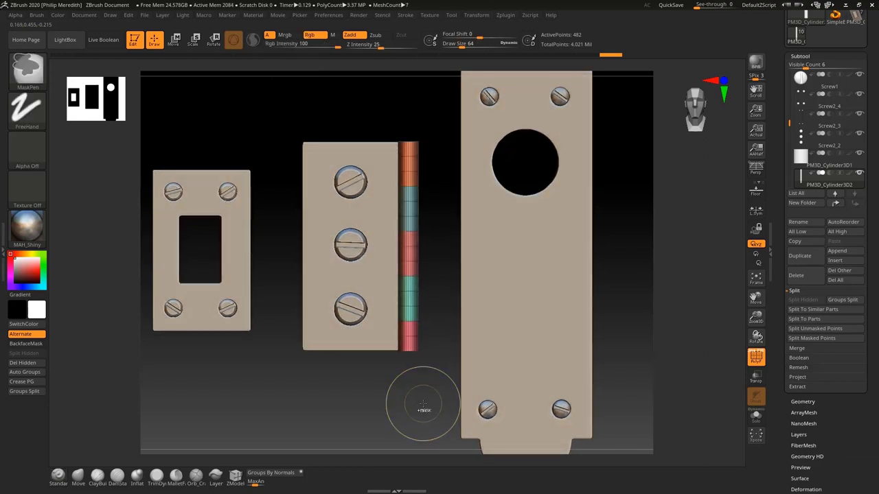
Step: Hide the short polygroup at the hinge pin's lower end and delete the hidden geometry
{"action": "left_click", "coordinate": [410, 340], "text": "ctrl+shift"}
{"action": "left_click", "coordinate": [416, 352], "text": "ctrl+shift"}
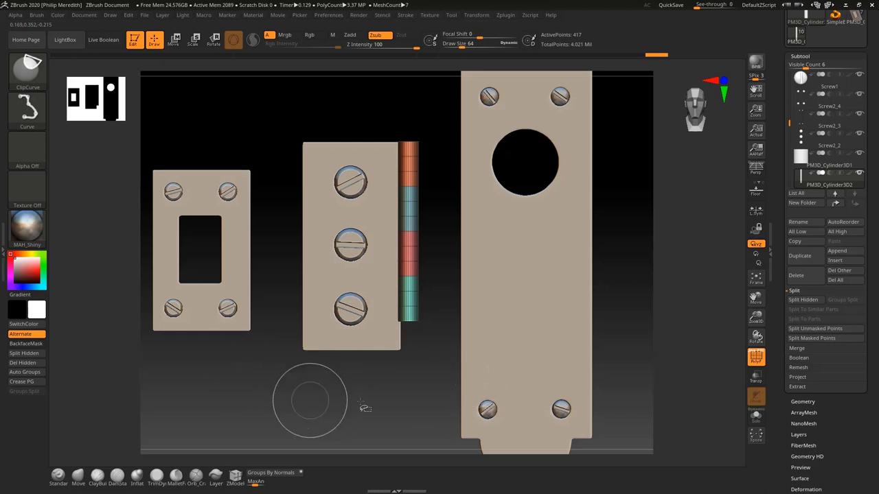
{"action": "mouse_move", "coordinate": [396, 402]}
{"action": "left_mouse_down"}
{"action": "mouse_move", "coordinate": [379, 358]}
{"action": "mouse_move", "coordinate": [401, 352]}
{"action": "left_mouse_up"}
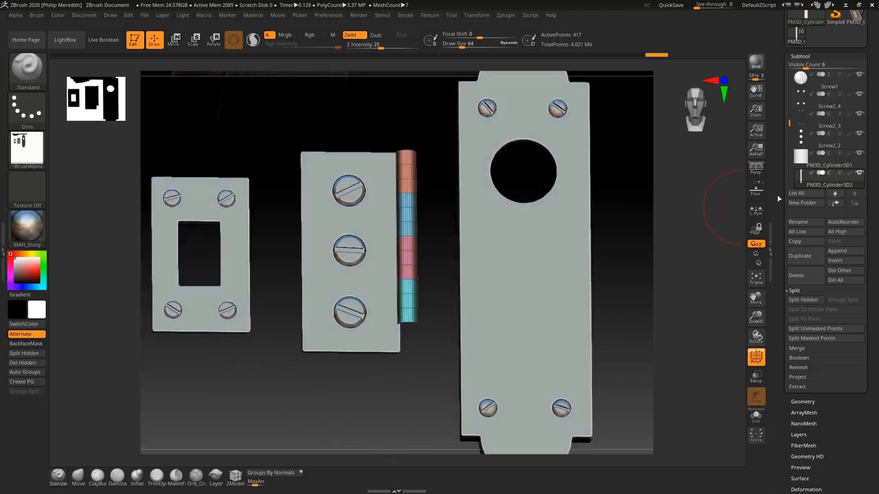
{"action": "left_click", "coordinate": [813, 401]}
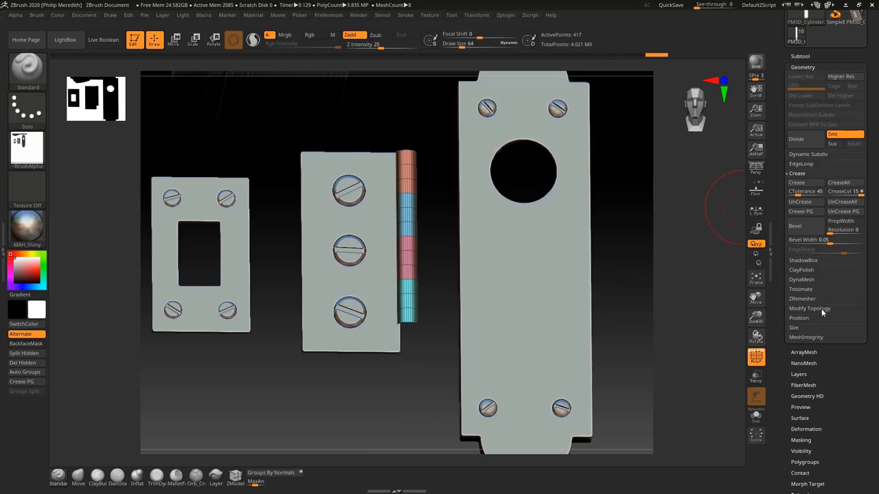
{"action": "left_click", "coordinate": [823, 309]}
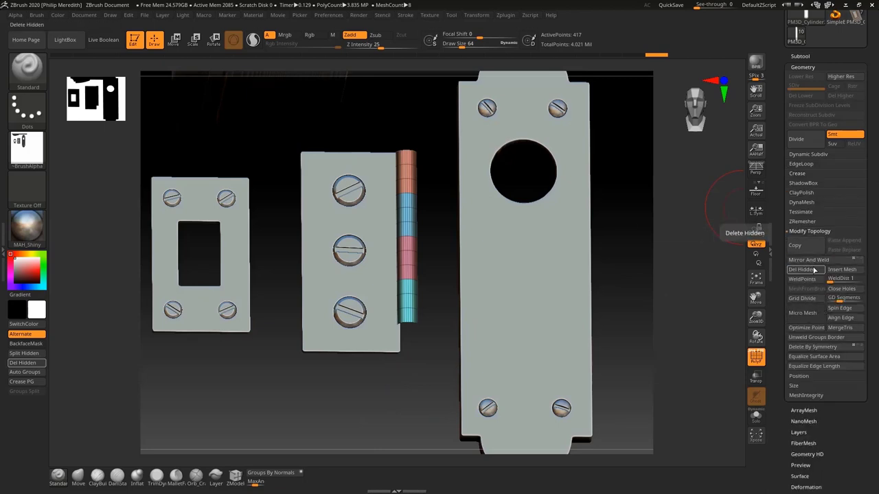
{"action": "left_click", "coordinate": [814, 269]}
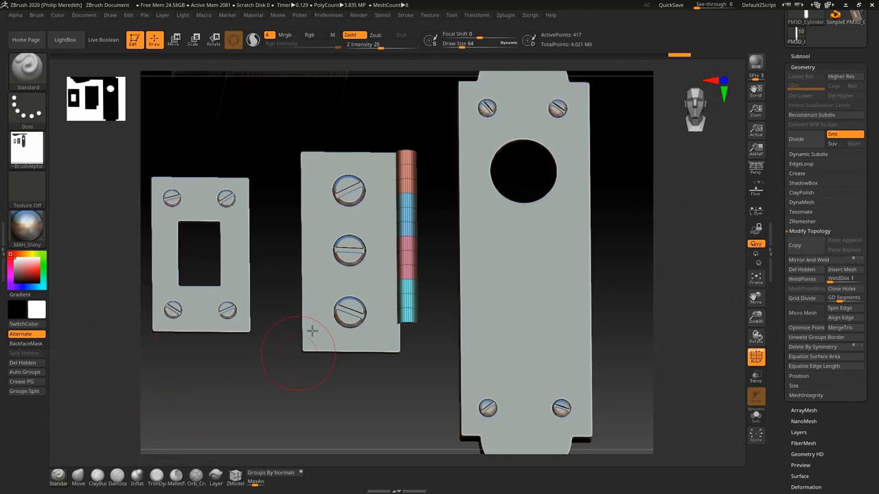
{"action": "left_click_drag", "start_coordinate": [383, 362], "coordinate": [371, 382]}
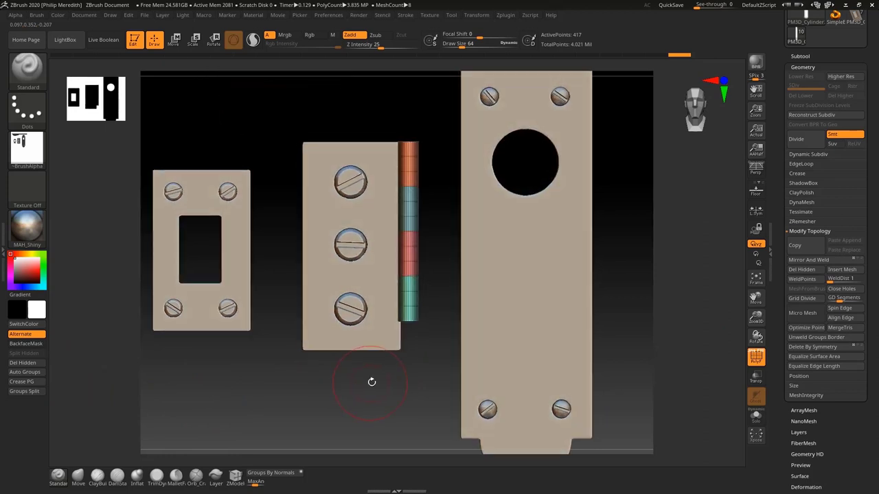
Step: Split the hinge pin by polygroups into separate subtools
{"action": "scroll", "coordinate": [831, 178], "scroll_direction": "up", "scroll_amount": 3}
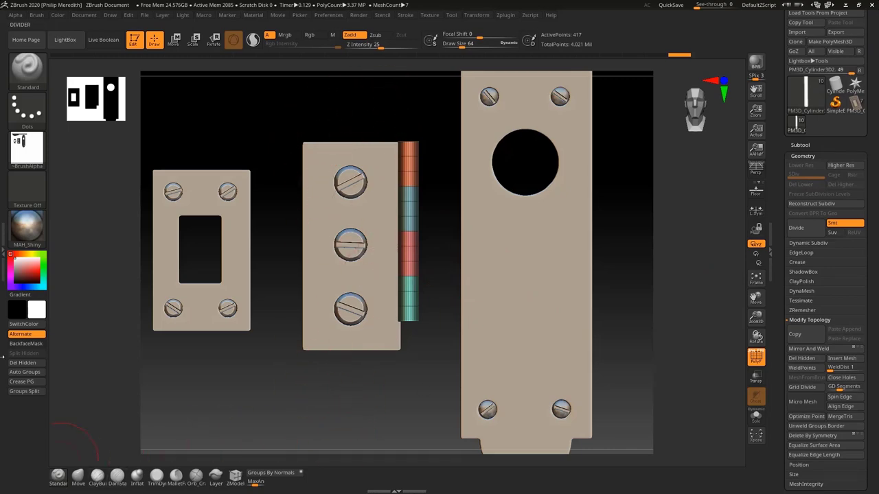
{"action": "left_click_drag", "start_coordinate": [446, 336], "coordinate": [429, 350]}
{"action": "mouse_move", "coordinate": [875, 410]}
{"action": "left_mouse_down"}
{"action": "mouse_move", "coordinate": [873, 337]}
{"action": "mouse_move", "coordinate": [872, 410]}
{"action": "left_mouse_up"}
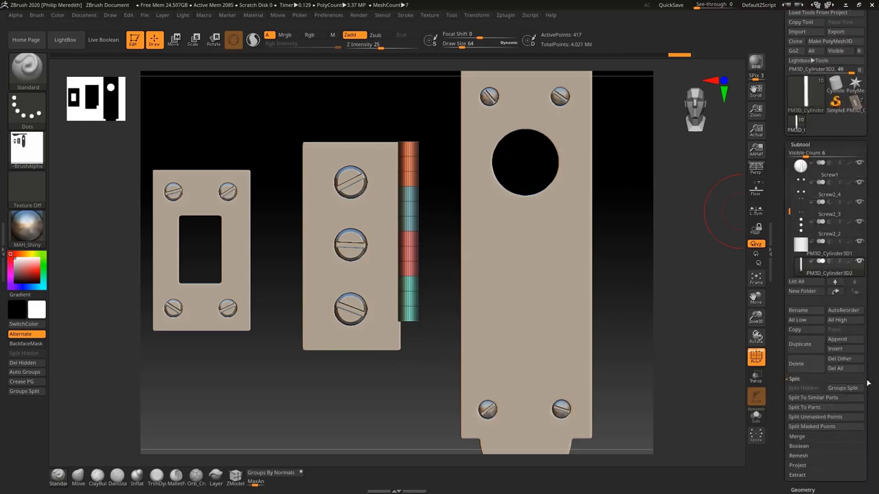
{"action": "left_click", "coordinate": [846, 389]}
{"action": "left_click", "coordinate": [722, 407]}
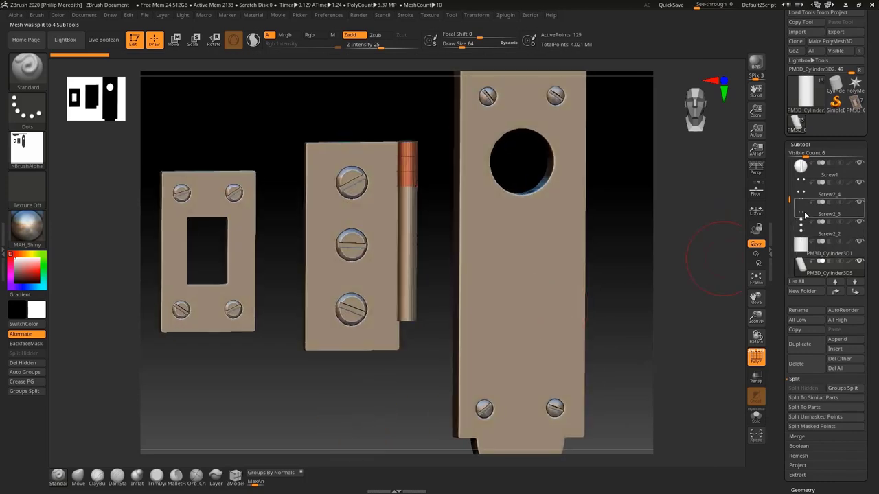
Step: Duplicate the hinge pin's lowest segment, centre the gizmo on the copy, and move it straight down below the original
{"action": "left_click_drag", "start_coordinate": [789, 199], "coordinate": [799, 236]}
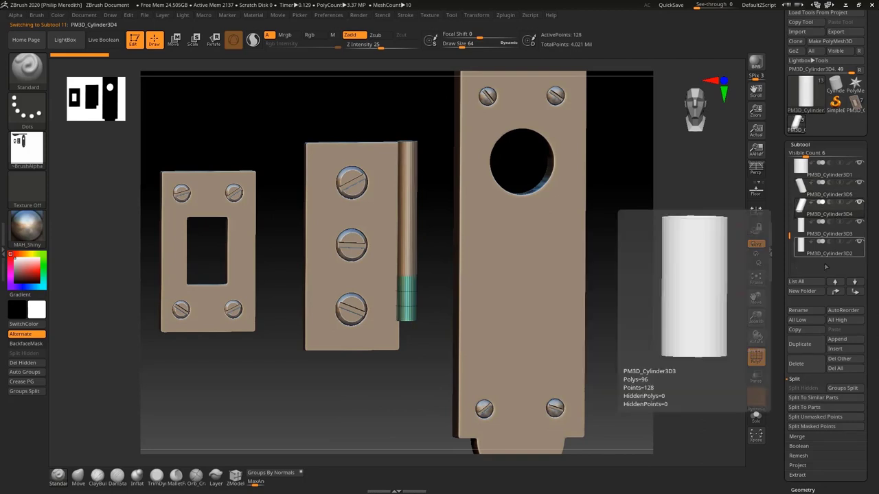
{"action": "mouse_move", "coordinate": [829, 255]}
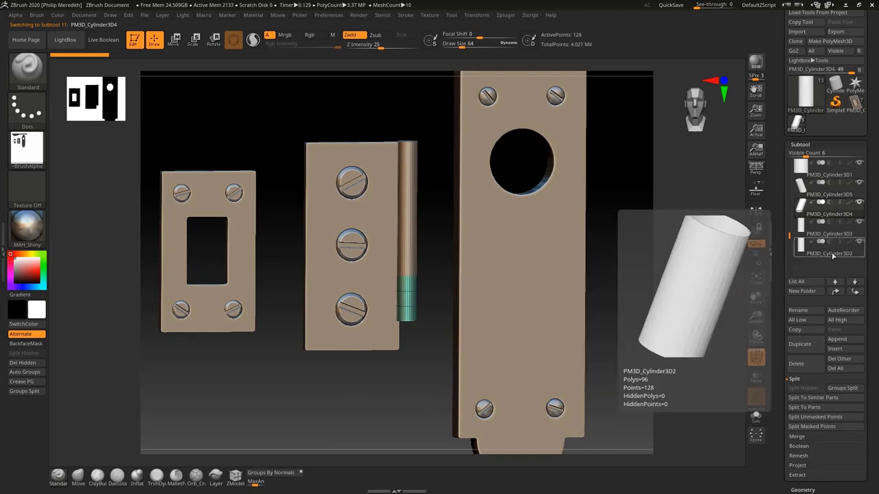
{"action": "left_click", "coordinate": [799, 344]}
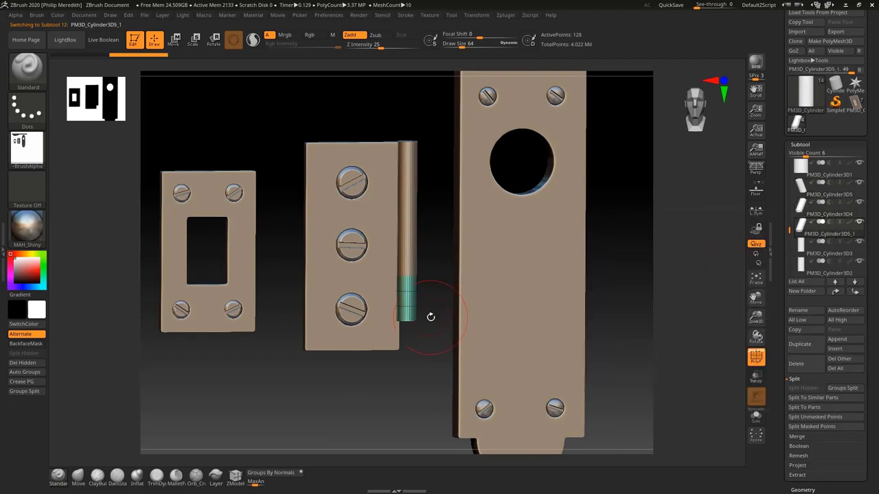
{"action": "key", "text": "w"}
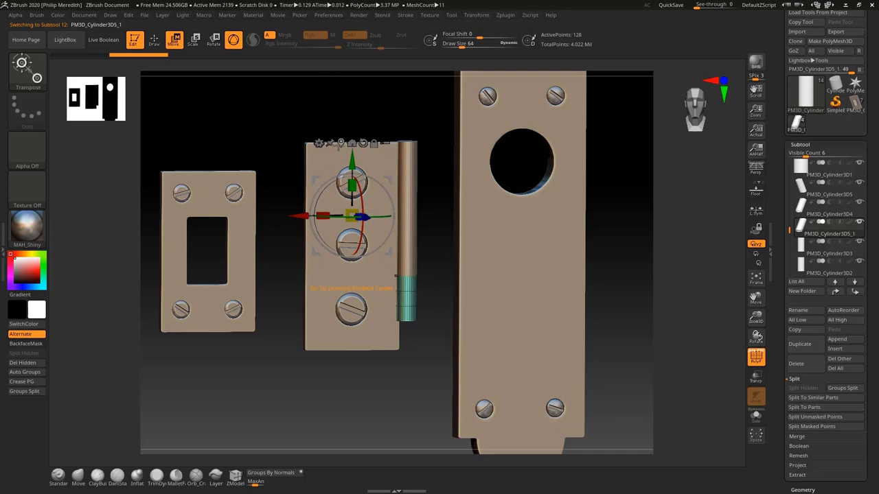
{"action": "left_click", "coordinate": [340, 143]}
{"action": "left_click_drag", "start_coordinate": [415, 247], "coordinate": [416, 293]}
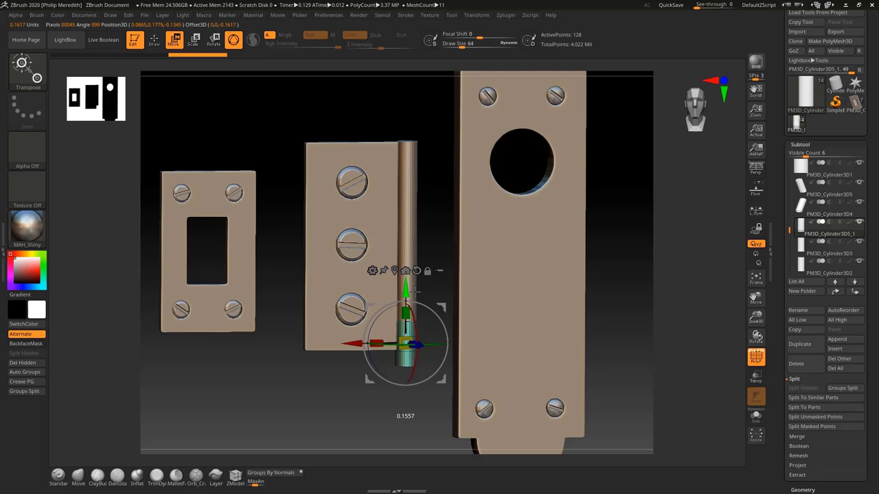
Step: Nudge the duplicated segment up to close the small gap beneath the segment above it
{"action": "left_click_drag", "start_coordinate": [459, 278], "coordinate": [474, 363], "text": "alt"}
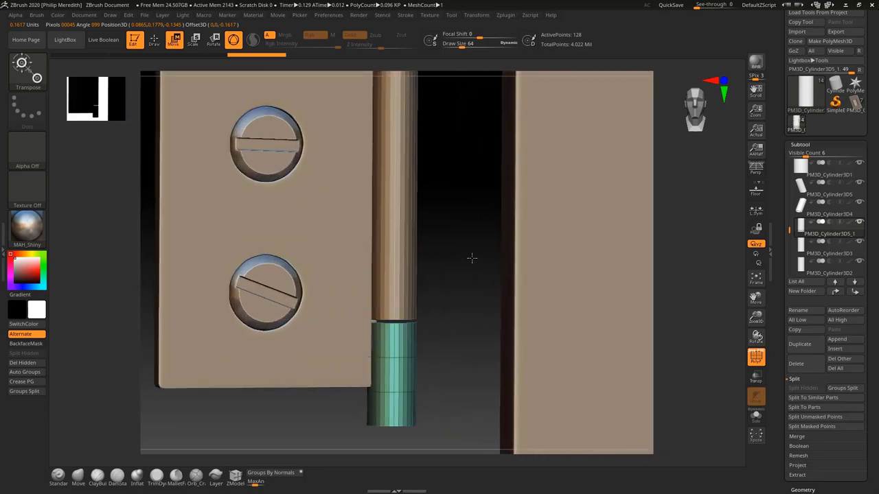
{"action": "left_click_drag", "start_coordinate": [471, 258], "coordinate": [466, 263], "text": "shift"}
{"action": "right_click", "coordinate": [392, 321]}
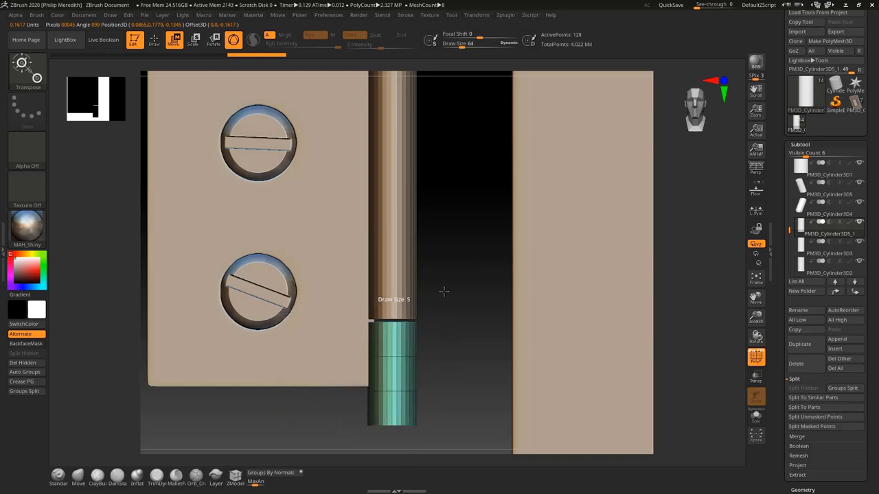
{"action": "left_click_drag", "start_coordinate": [392, 317], "coordinate": [391, 314]}
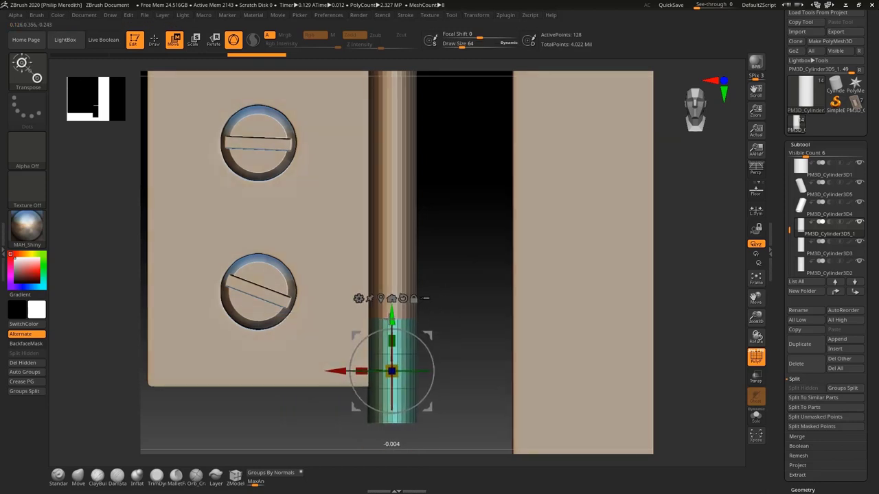
Step: Select the hinge pin's topmost segment and merge the segments below it down into a single subtool
{"action": "mouse_move", "coordinate": [465, 250]}
{"action": "right_mouse_down", "text": "ctrl"}
{"action": "mouse_move", "coordinate": [426, 265]}
{"action": "mouse_move", "coordinate": [436, 262]}
{"action": "right_mouse_up", "text": "ctrl"}
{"action": "left_click", "coordinate": [825, 195]}
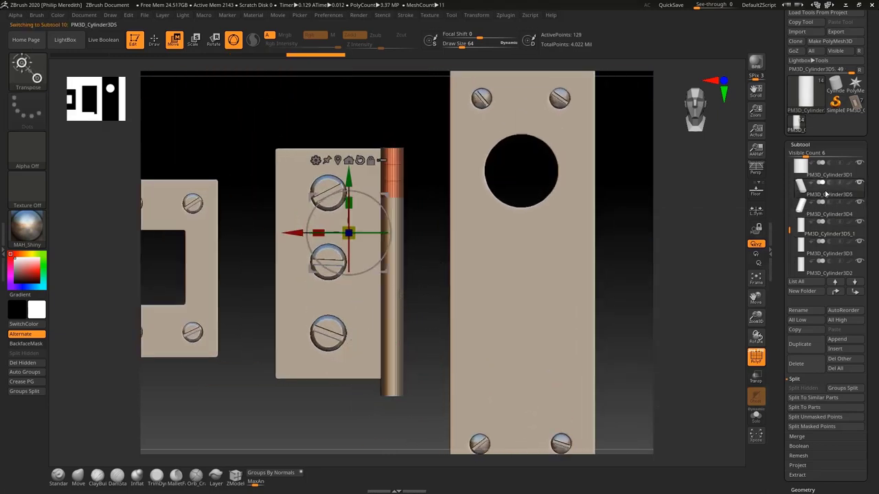
{"action": "right_click_drag", "start_coordinate": [422, 221], "coordinate": [423, 239]}
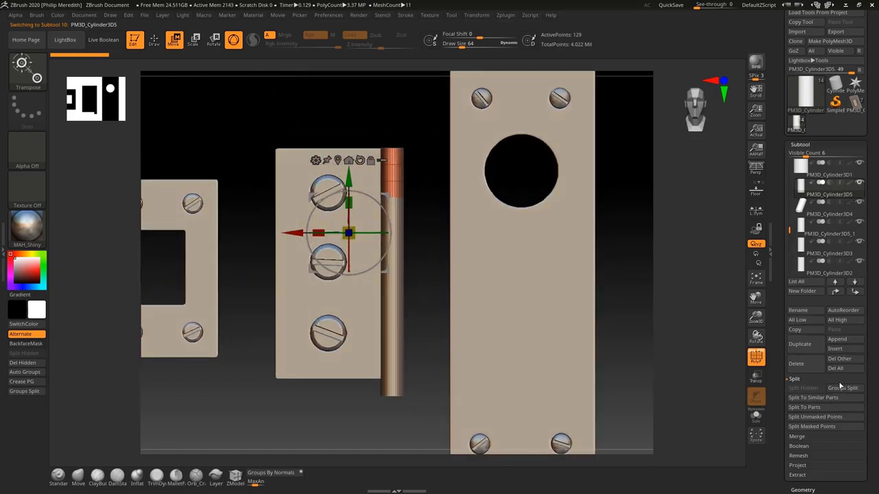
{"action": "scroll", "coordinate": [872, 371], "scroll_direction": "down", "scroll_amount": 2}
{"action": "left_click", "coordinate": [801, 388]}
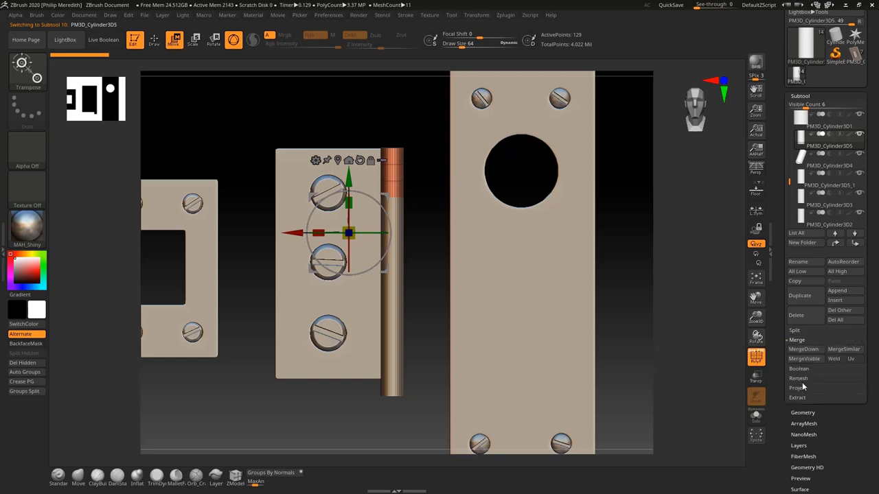
{"action": "left_click", "coordinate": [804, 349]}
{"action": "left_click", "coordinate": [803, 350]}
{"action": "left_click", "coordinate": [802, 351]}
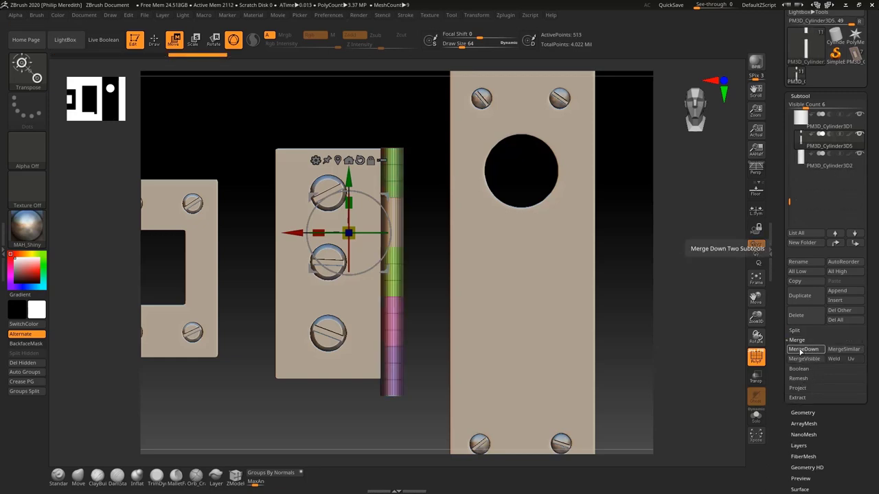
{"action": "left_click", "coordinate": [800, 352]}
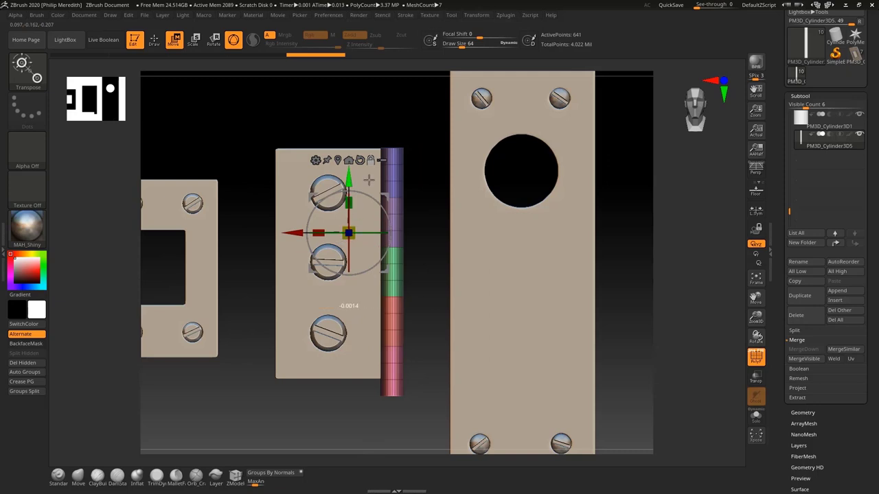
Step: Split the merged hinge pin by polygroups back into five separate subtools
{"action": "left_click_drag", "start_coordinate": [348, 203], "coordinate": [350, 140], "text": "alt"}
{"action": "left_click_drag", "start_coordinate": [353, 105], "coordinate": [350, 103]}
{"action": "left_click_drag", "start_coordinate": [439, 269], "coordinate": [408, 312]}
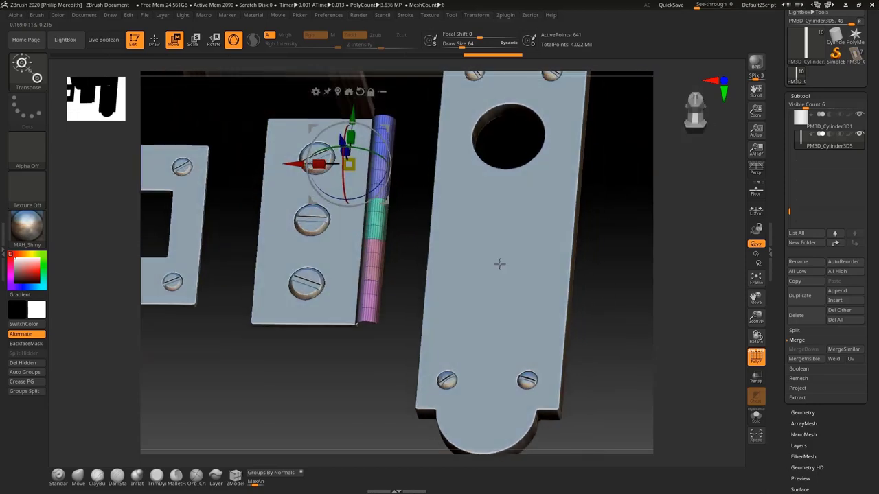
{"action": "left_click", "coordinate": [817, 331]}
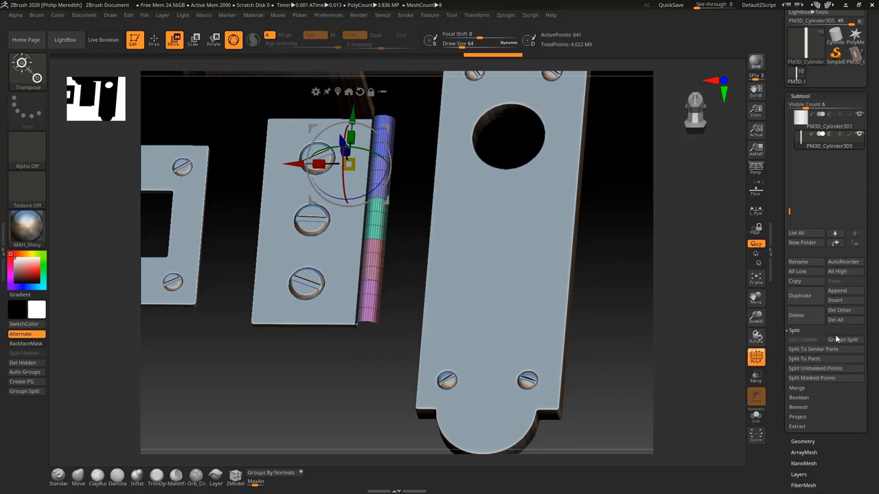
{"action": "left_click", "coordinate": [842, 339]}
{"action": "left_click", "coordinate": [722, 359]}
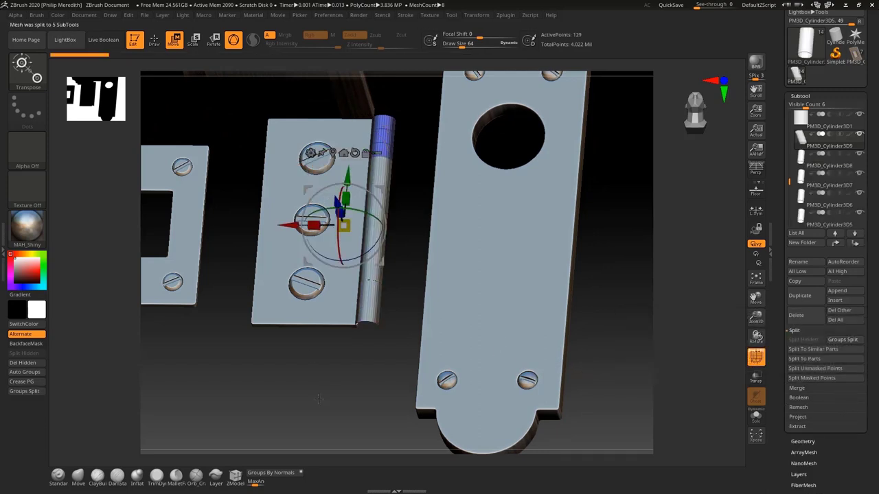
Step: Cap the open lower end of the hinge pin's topmost segment with Close Holes and inspect it in isolation
{"action": "left_click_drag", "start_coordinate": [318, 400], "coordinate": [330, 373]}
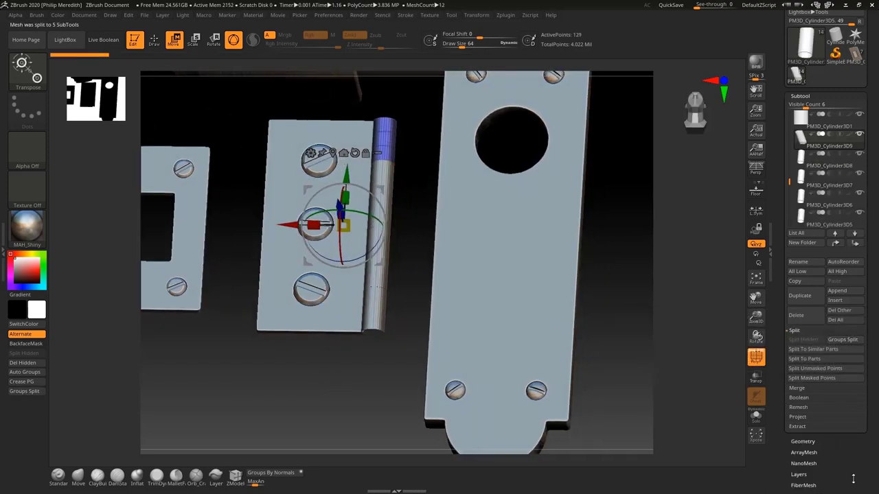
{"action": "scroll", "coordinate": [854, 478], "scroll_direction": "down", "scroll_amount": 2}
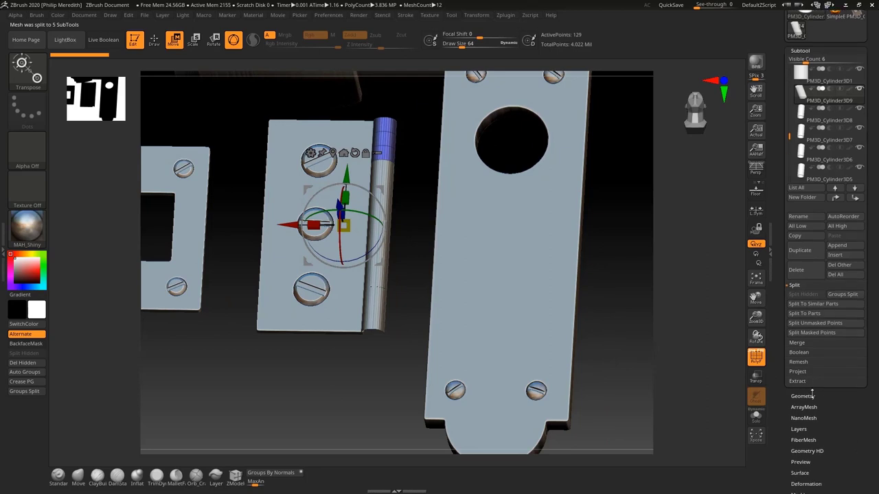
{"action": "left_click", "coordinate": [804, 396]}
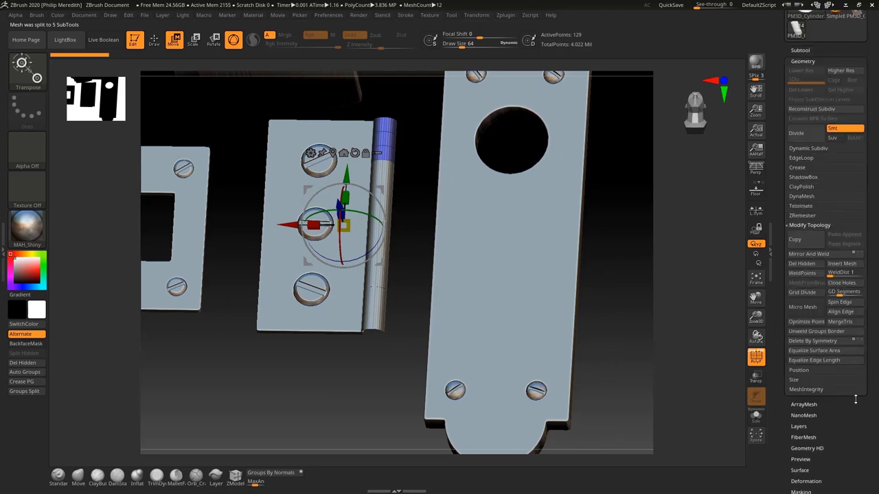
{"action": "left_click", "coordinate": [819, 223]}
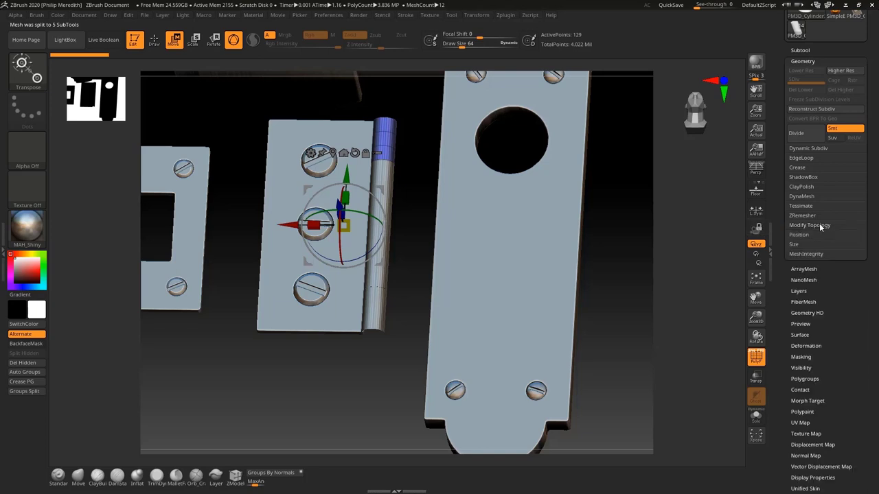
{"action": "left_click", "coordinate": [818, 223]}
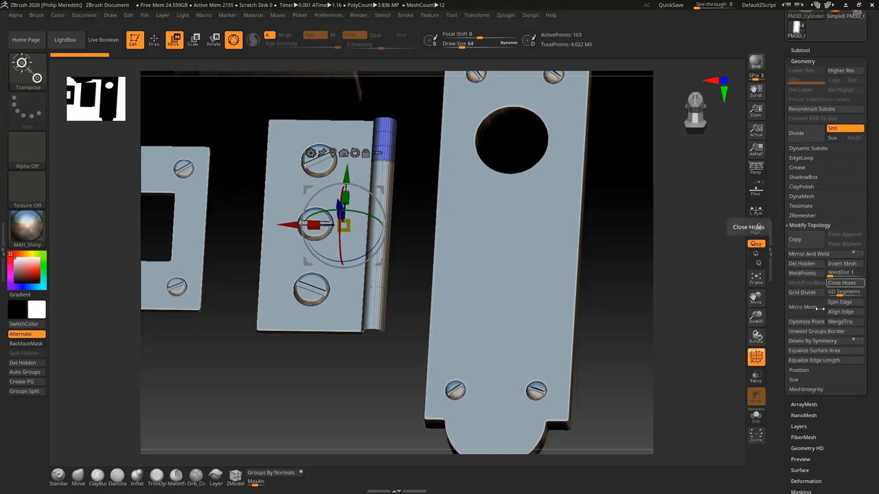
{"action": "left_click", "coordinate": [854, 287]}
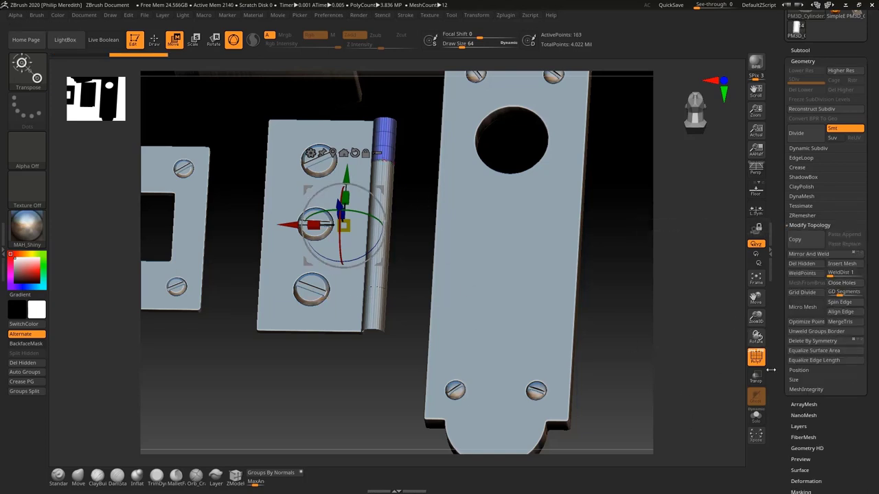
{"action": "left_click", "coordinate": [756, 357]}
{"action": "left_click", "coordinate": [757, 357]}
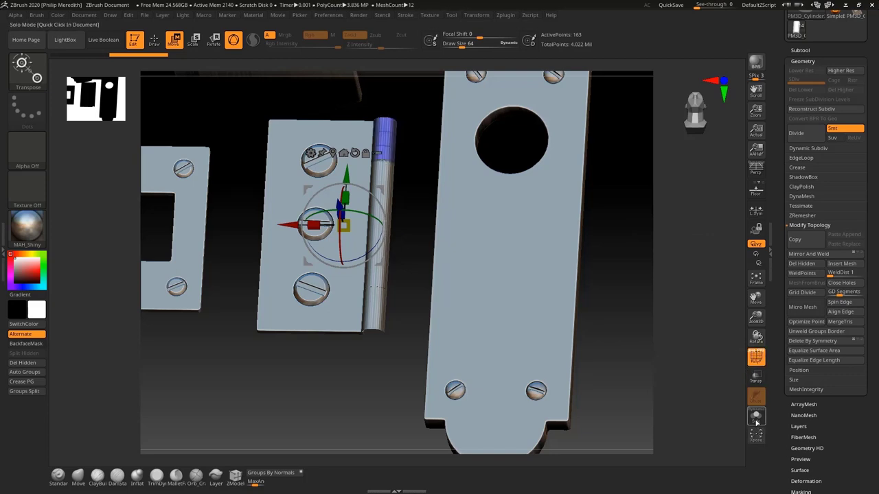
{"action": "left_click", "coordinate": [755, 415]}
{"action": "left_click_drag", "start_coordinate": [445, 255], "coordinate": [427, 200]}
{"action": "left_click_drag", "start_coordinate": [394, 138], "coordinate": [431, 243]}
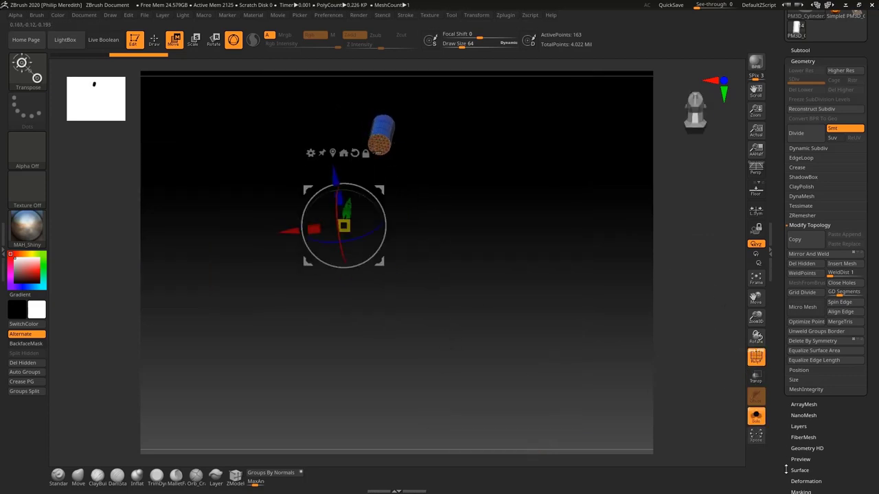
{"action": "left_click", "coordinate": [755, 415]}
{"action": "left_click_drag", "start_coordinate": [441, 276], "coordinate": [412, 204]}
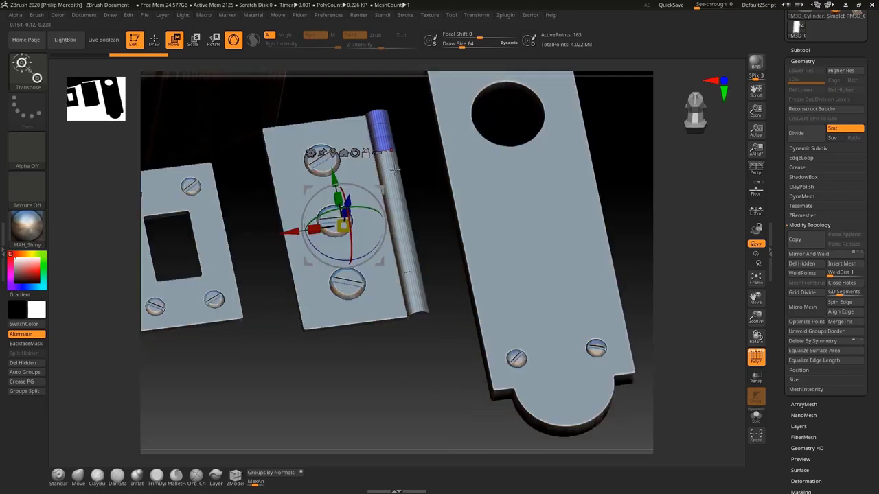
Step: Select the second hinge pin segment from the top, isolate it, close the holes at both ends, and restore the other subtools
{"action": "left_click", "coordinate": [394, 171], "text": "alt"}
{"action": "left_click_drag", "start_coordinate": [451, 374], "coordinate": [421, 343]}
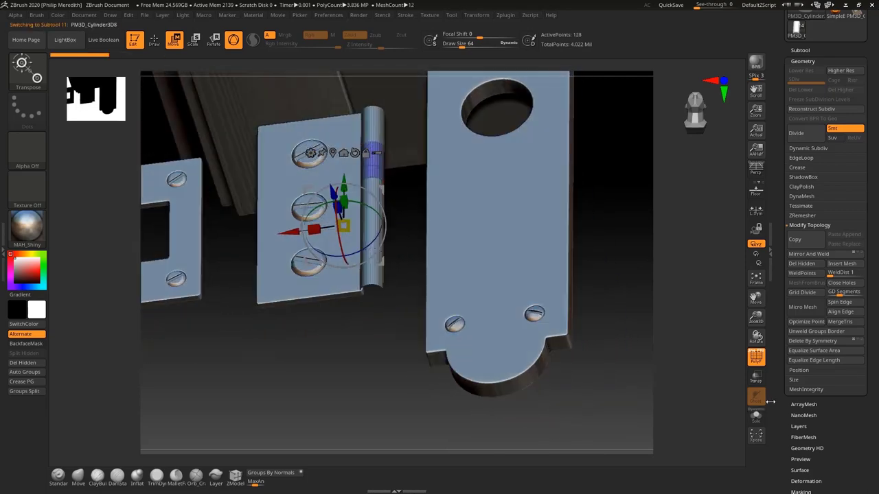
{"action": "left_click", "coordinate": [757, 358]}
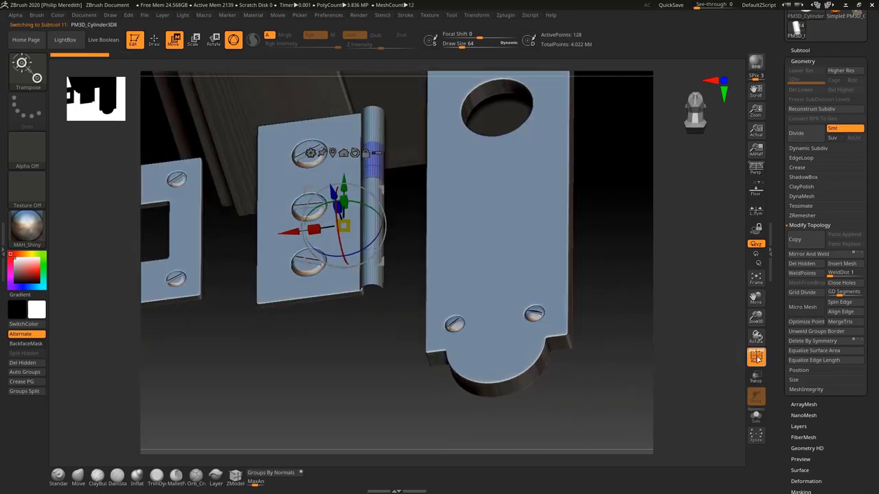
{"action": "left_click", "coordinate": [756, 416]}
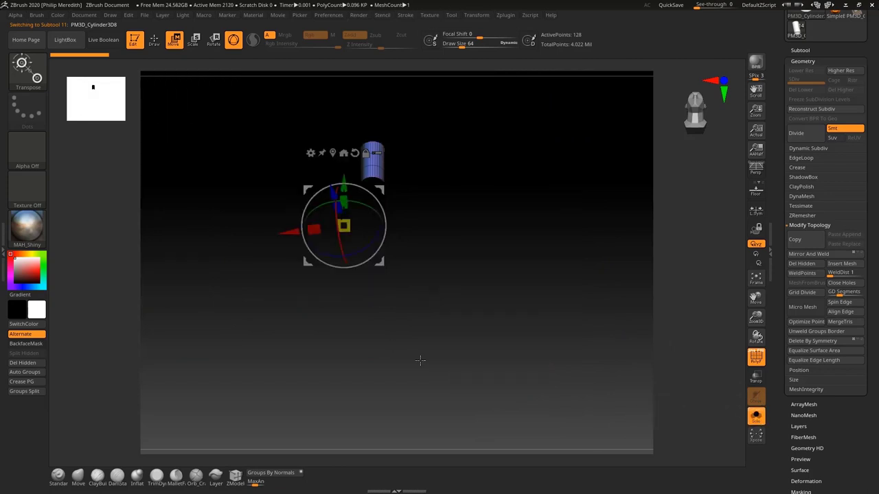
{"action": "left_click", "coordinate": [851, 285]}
{"action": "left_click_drag", "start_coordinate": [490, 210], "coordinate": [489, 343]}
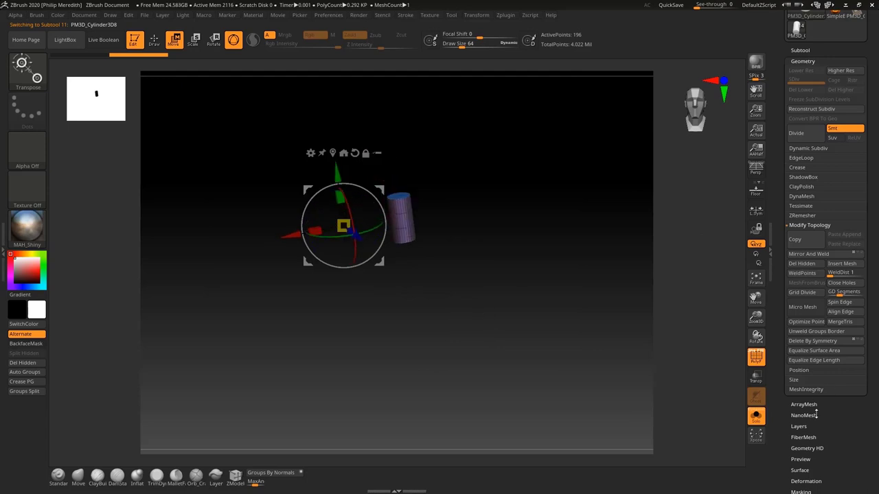
{"action": "left_click", "coordinate": [755, 416]}
Step: Close the open ends of the three remaining lower hinge pin segments, selecting each in turn
{"action": "left_click", "coordinate": [401, 259], "text": "alt"}
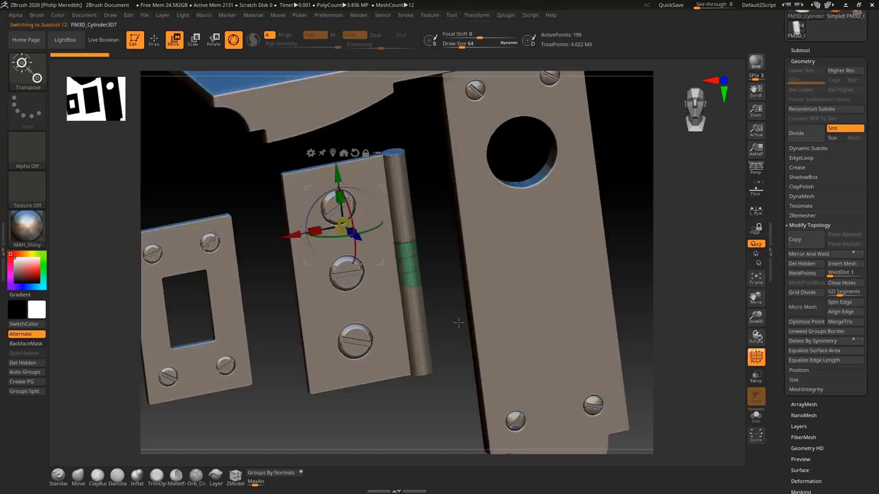
{"action": "left_click", "coordinate": [412, 304], "text": "alt"}
{"action": "left_click", "coordinate": [839, 284]}
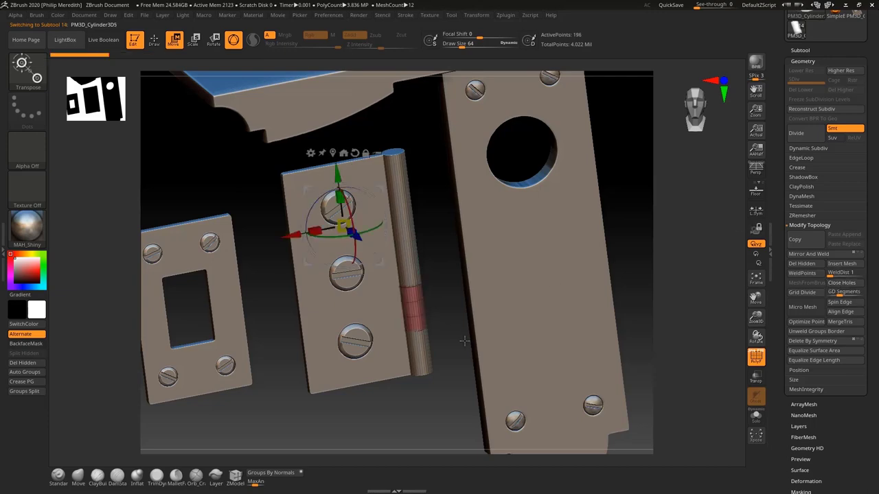
{"action": "left_click", "coordinate": [424, 348], "text": "alt"}
{"action": "left_click", "coordinate": [840, 274]}
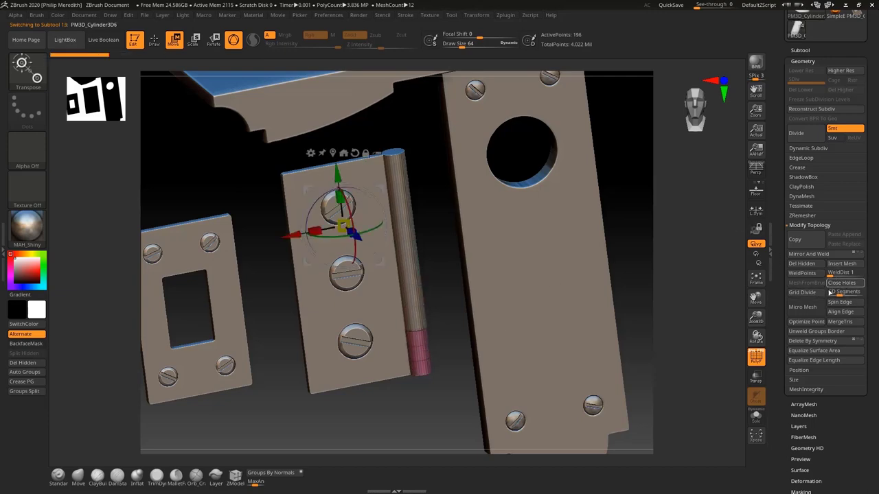
{"action": "mouse_move", "coordinate": [416, 220]}
{"action": "left_mouse_down"}
{"action": "mouse_move", "coordinate": [432, 224]}
{"action": "mouse_move", "coordinate": [413, 169]}
{"action": "mouse_move", "coordinate": [416, 149]}
{"action": "mouse_move", "coordinate": [416, 217]}
{"action": "left_mouse_up"}
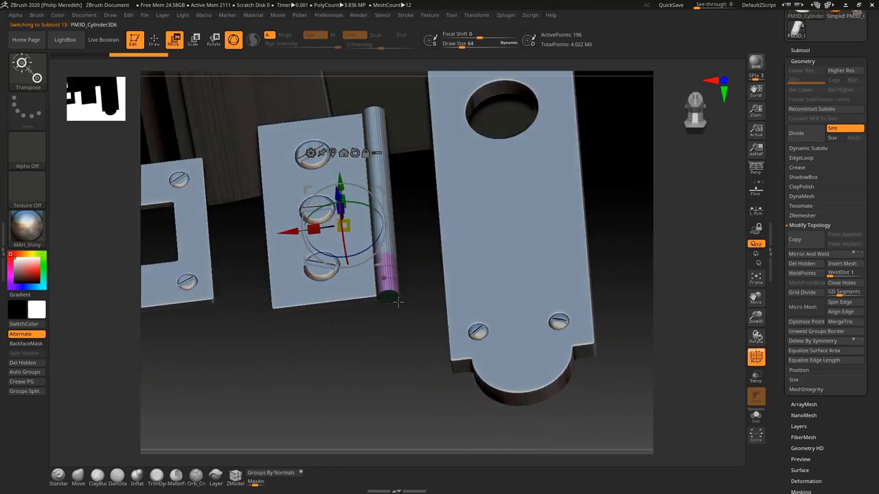
{"action": "left_click_drag", "start_coordinate": [391, 317], "coordinate": [421, 333]}
Step: Try subdividing the hinge pin's lowest segment to level 3 without creases, preview it with the polyframe off, and undo the subdivision
{"action": "right_click_drag", "start_coordinate": [421, 333], "coordinate": [441, 382], "text": "ctrl"}
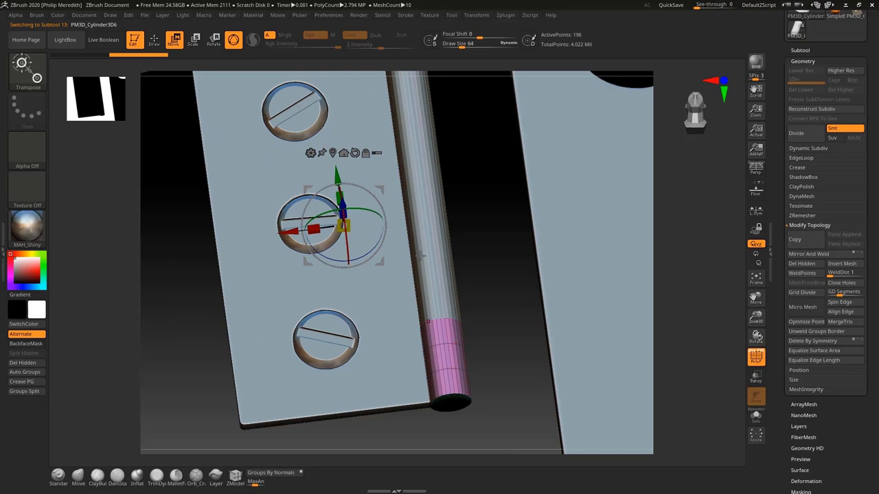
{"action": "key", "text": "ctrl+d"}
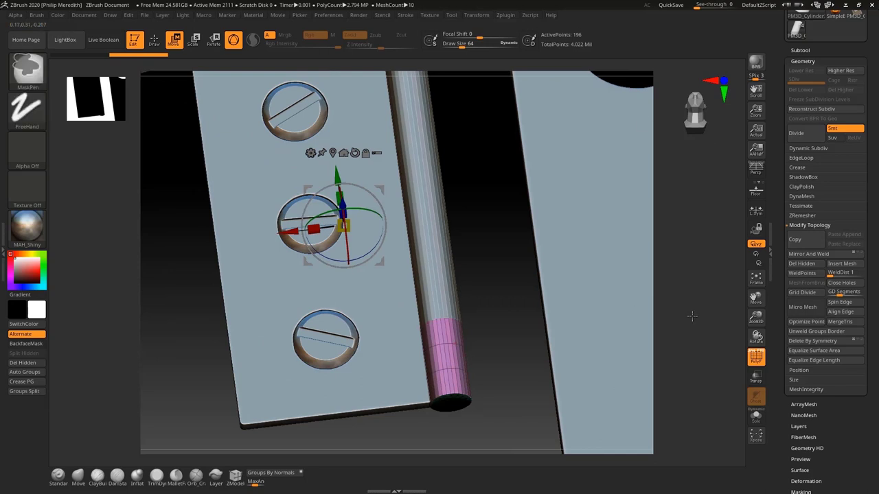
{"action": "mouse_move", "coordinate": [503, 318]}
{"action": "left_mouse_down"}
{"action": "mouse_move", "coordinate": [488, 337]}
{"action": "mouse_move", "coordinate": [481, 315]}
{"action": "mouse_move", "coordinate": [565, 357]}
{"action": "left_mouse_up"}
{"action": "key", "text": "shift+f"}
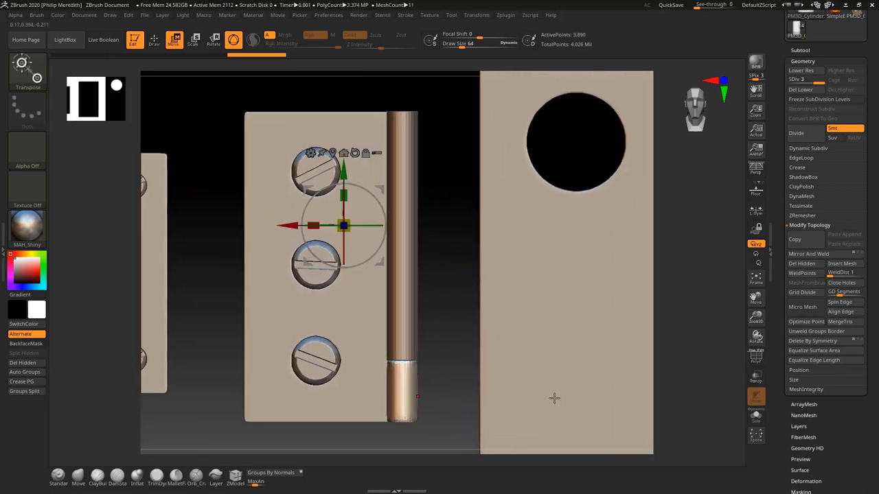
{"action": "mouse_move", "coordinate": [465, 382]}
{"action": "left_mouse_down"}
{"action": "mouse_move", "coordinate": [452, 390]}
{"action": "mouse_move", "coordinate": [415, 371]}
{"action": "mouse_move", "coordinate": [455, 364]}
{"action": "mouse_move", "coordinate": [454, 354]}
{"action": "mouse_move", "coordinate": [731, 362]}
{"action": "left_mouse_up"}
{"action": "key", "text": "shift+d"}
{"action": "key", "text": "shift+d"}
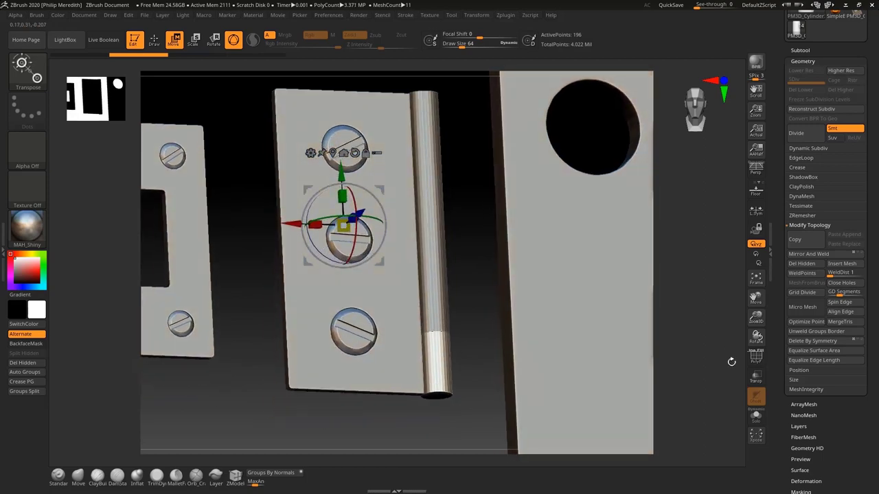
Step: Turn the polyframe back on, isolate the hinge pin's lowest segment, and crease its polygroup borders
{"action": "left_click", "coordinate": [755, 359]}
{"action": "left_click_drag", "start_coordinate": [498, 425], "coordinate": [453, 354]}
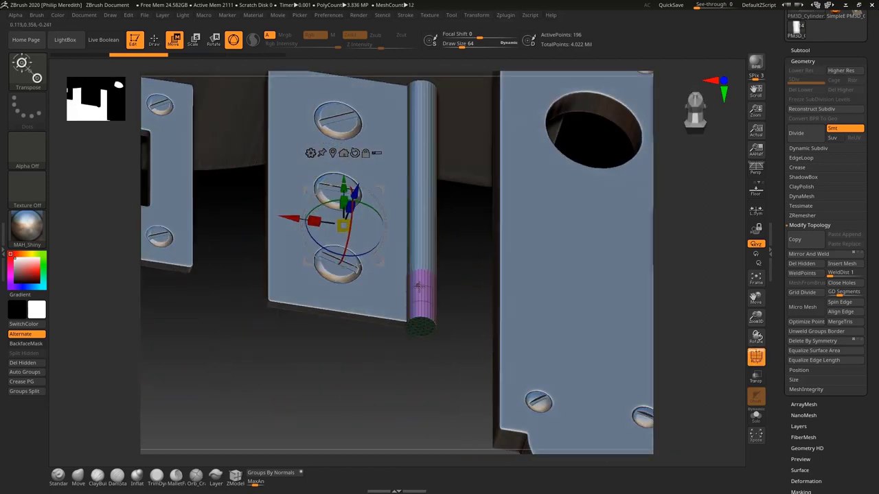
{"action": "mouse_move", "coordinate": [434, 322]}
{"action": "left_mouse_down"}
{"action": "mouse_move", "coordinate": [455, 314]}
{"action": "mouse_move", "coordinate": [718, 338]}
{"action": "left_mouse_up"}
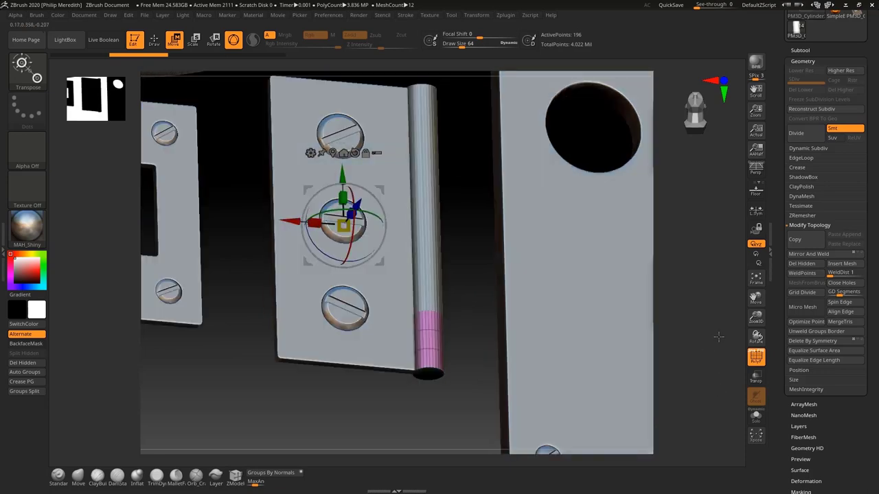
{"action": "left_click", "coordinate": [757, 416]}
{"action": "left_click_drag", "start_coordinate": [490, 325], "coordinate": [448, 356]}
{"action": "left_click_drag", "start_coordinate": [508, 405], "coordinate": [580, 279]}
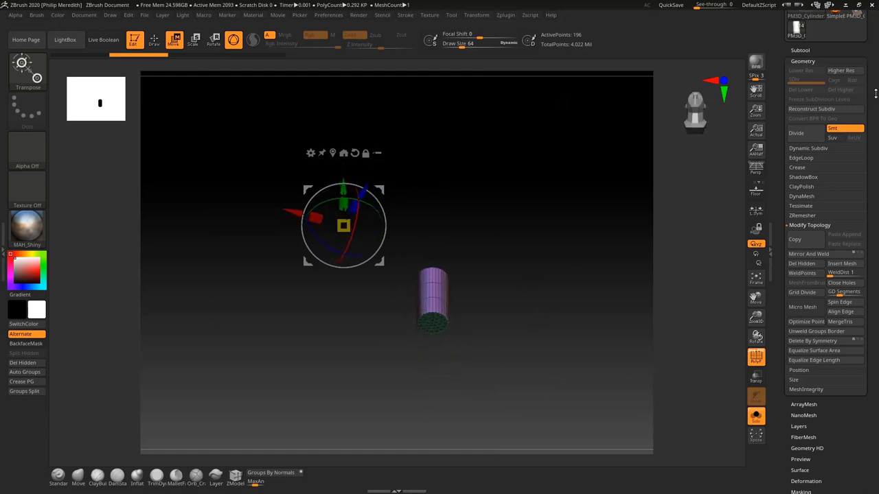
{"action": "left_click", "coordinate": [797, 168]}
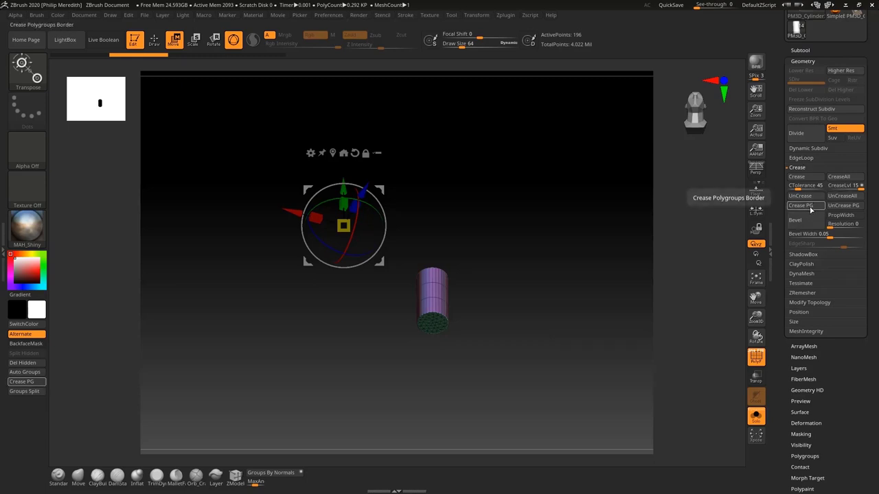
Step: Subdivide the creased lowest segment twice to subdivision level 3
{"action": "mouse_move", "coordinate": [515, 275]}
{"action": "left_mouse_down"}
{"action": "mouse_move", "coordinate": [526, 333]}
{"action": "mouse_move", "coordinate": [557, 392]}
{"action": "mouse_move", "coordinate": [553, 355]}
{"action": "left_mouse_up"}
{"action": "key", "text": "ctrl"}
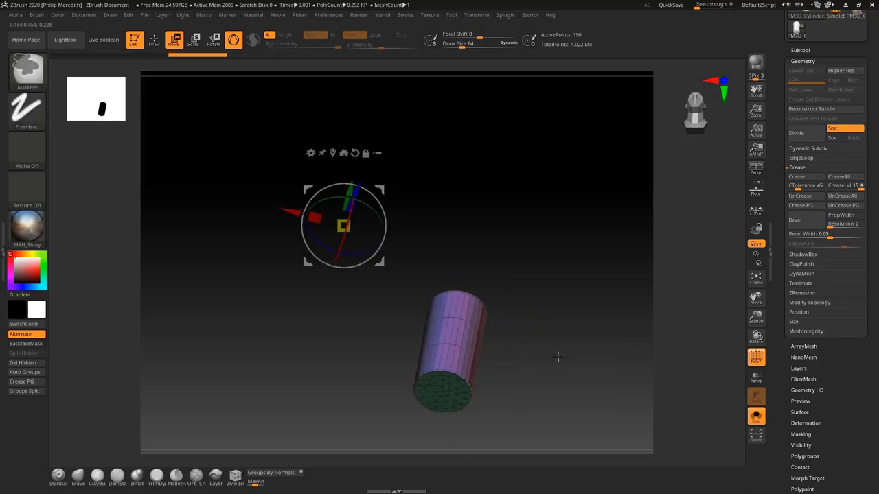
{"action": "key", "text": "ctrl+d"}
{"action": "key", "text": "ctrl+d"}
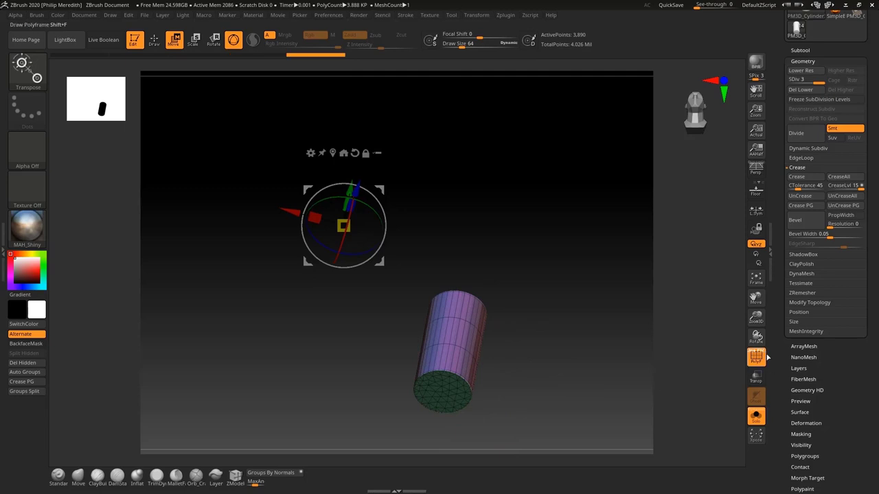
Step: Turn off the polyframe, check the lowest hinge pin segment from the front, and bring the other door parts back into view
{"action": "left_click", "coordinate": [761, 358]}
{"action": "right_click_drag", "start_coordinate": [531, 333], "coordinate": [538, 359]}
{"action": "right_click_drag", "start_coordinate": [570, 408], "coordinate": [558, 355], "text": "ctrl"}
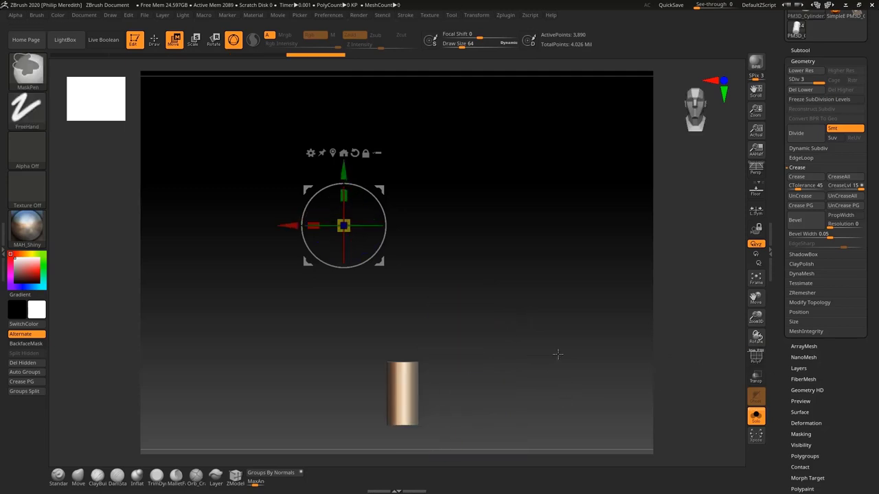
{"action": "left_click", "coordinate": [755, 416]}
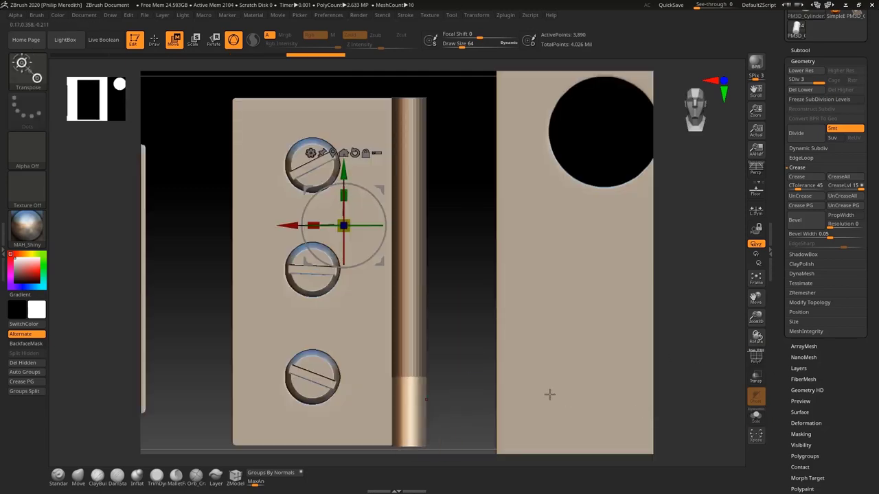
Step: Crease the polygroup borders of the hinge pin's three middle segments, working upward, and subdivide each to level 3
{"action": "left_click", "coordinate": [412, 350], "text": "alt"}
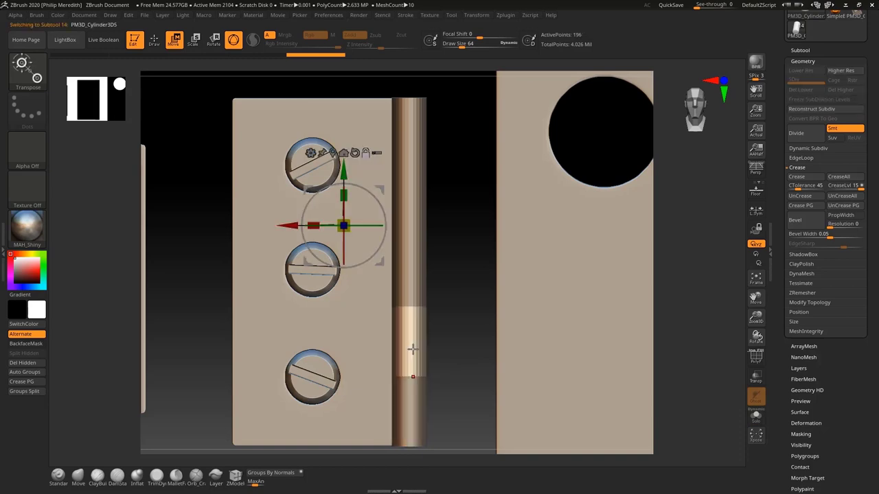
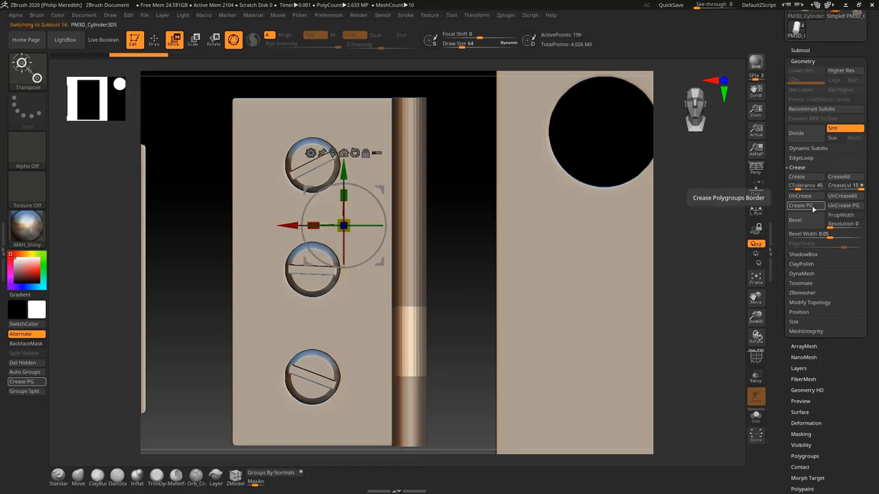
{"action": "left_click", "coordinate": [409, 280], "text": "alt"}
{"action": "left_click", "coordinate": [408, 280], "text": "alt"}
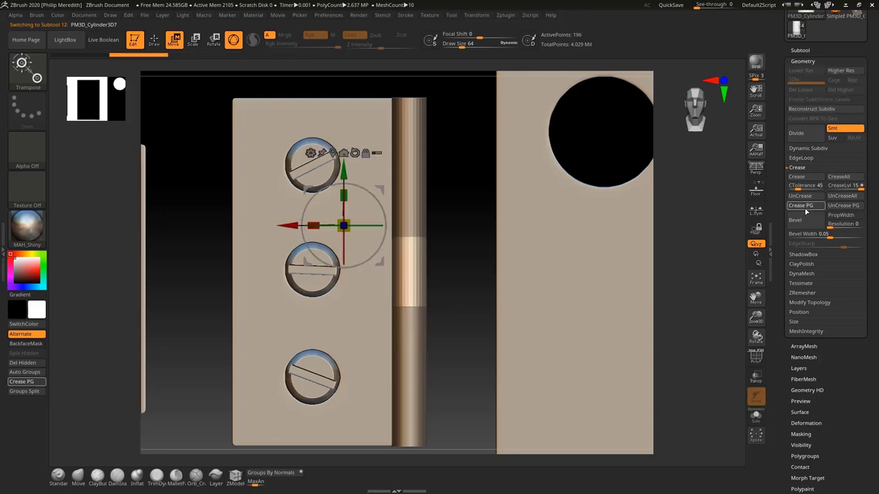
{"action": "key", "text": "ctrl+d"}
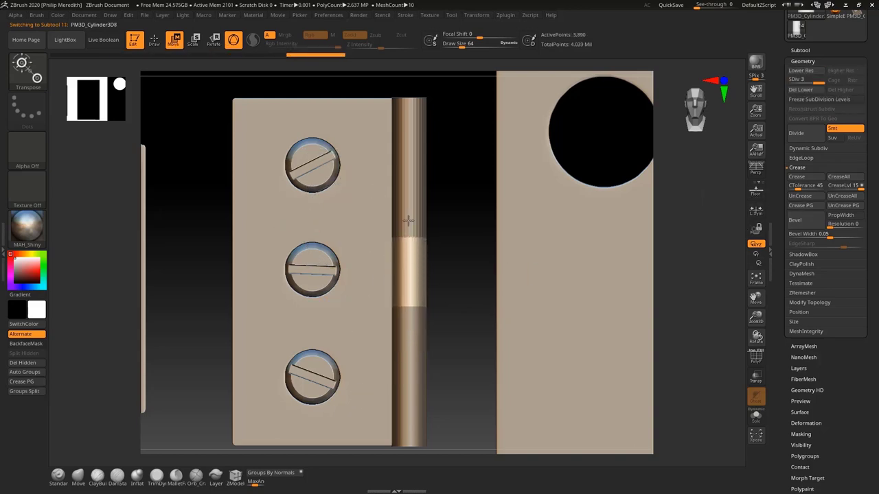
{"action": "left_click", "coordinate": [407, 220], "text": "alt"}
{"action": "left_click", "coordinate": [808, 205]}
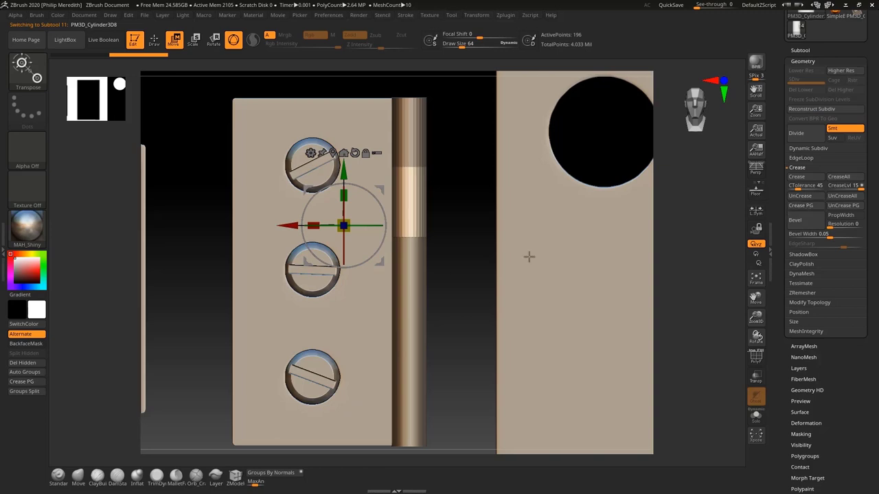
{"action": "key", "text": "ctrl+d"}
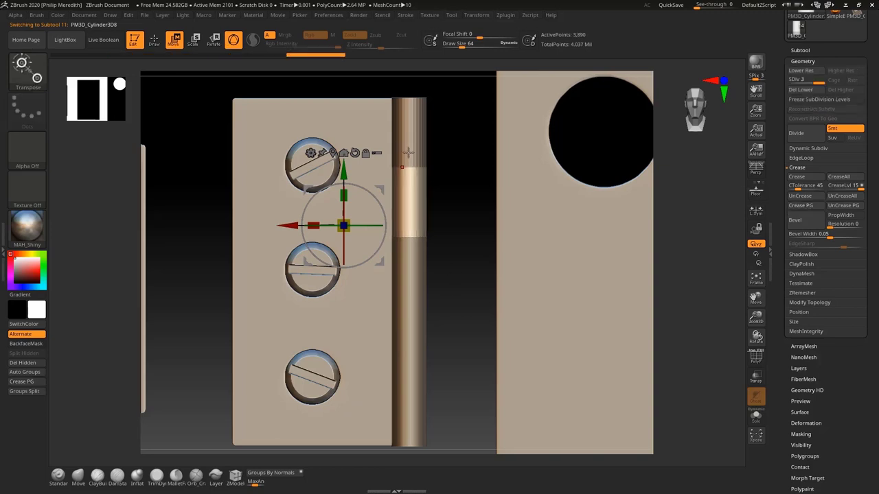
Step: Try creasing the polygroup borders of the hinge pin's top segment and subdividing it to level 3
{"action": "left_click", "coordinate": [408, 152], "text": "alt"}
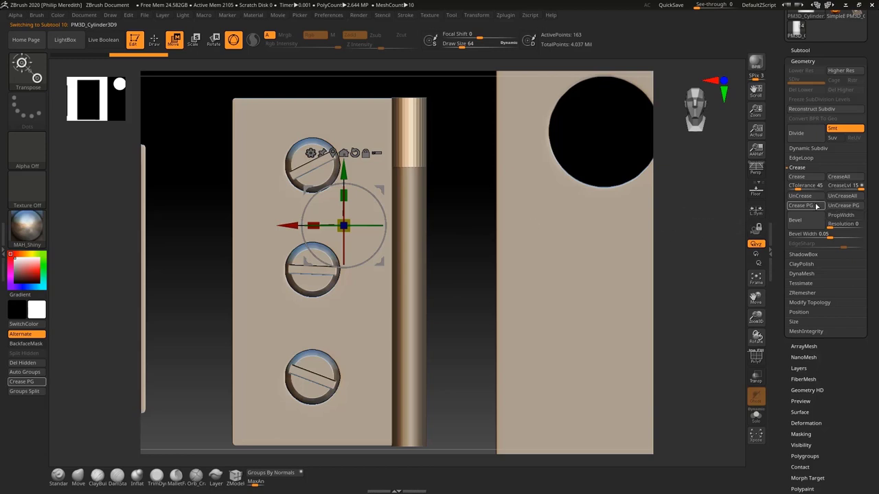
{"action": "key", "text": "ctrl+d"}
{"action": "key", "text": "ctrl+d"}
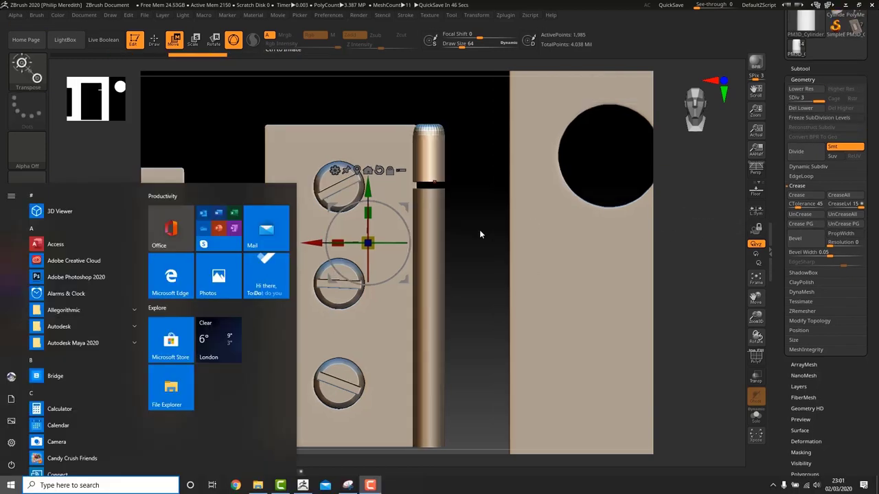
Step: Delete the hinge pin's misshapen top segment from the subtools
{"action": "key", "text": "Escape"}
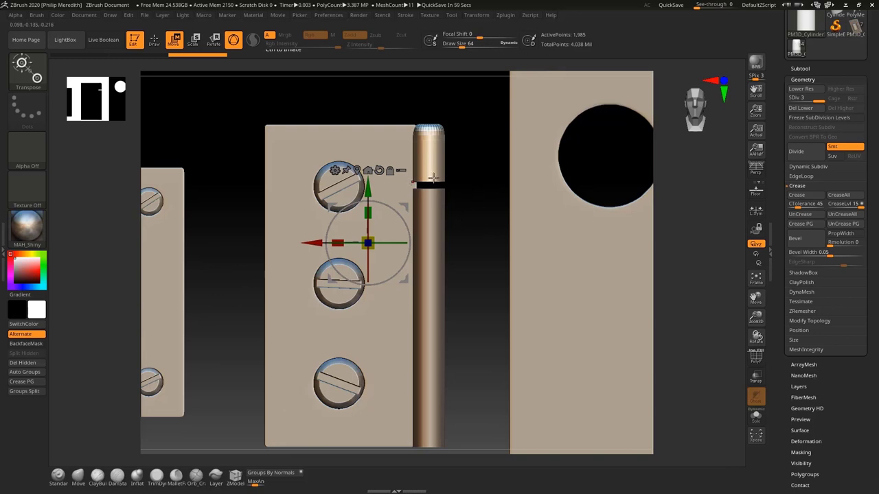
{"action": "left_click", "coordinate": [819, 68]}
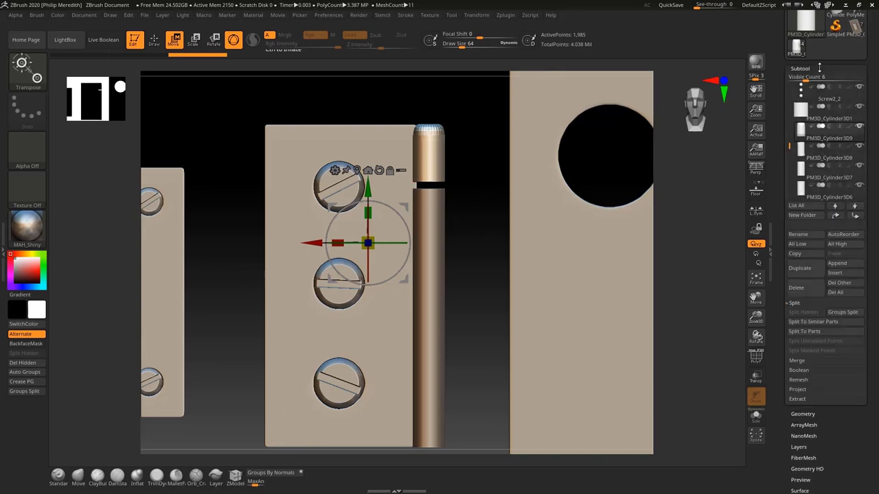
{"action": "left_click", "coordinate": [800, 289]}
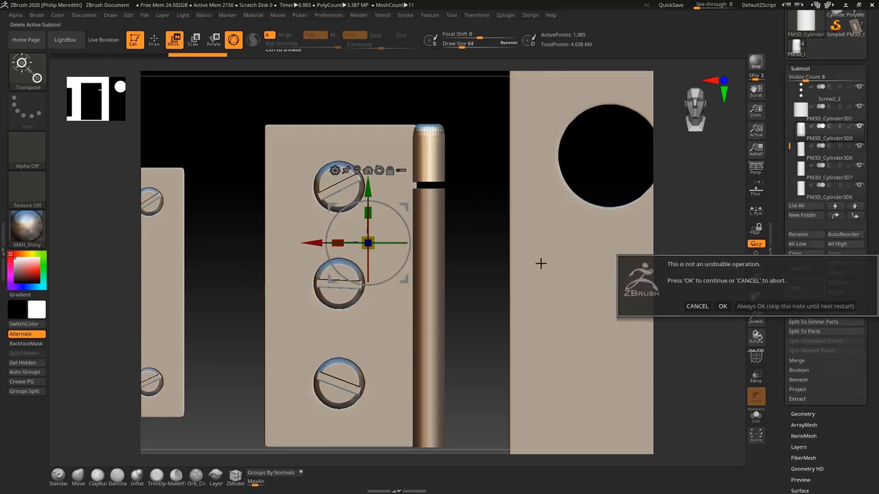
{"action": "left_click", "coordinate": [724, 306]}
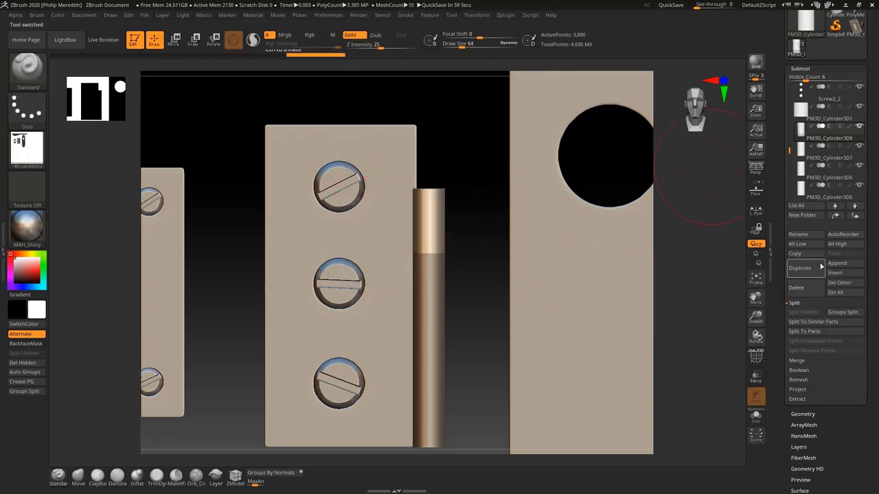
Step: Duplicate the uppermost remaining hinge pin segment, move the copy up level with the plate's upper edge, and center the gizmo on it
{"action": "left_click", "coordinate": [801, 268]}
{"action": "key", "text": "w"}
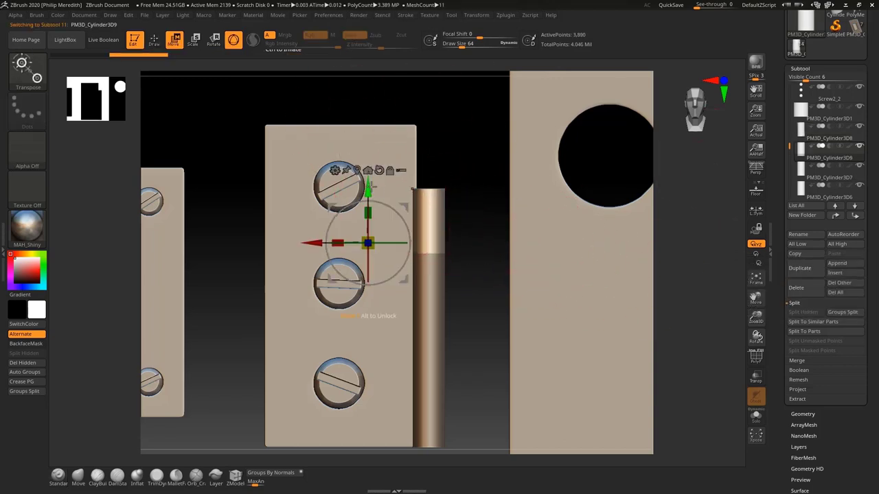
{"action": "left_click_drag", "start_coordinate": [371, 184], "coordinate": [386, 121]}
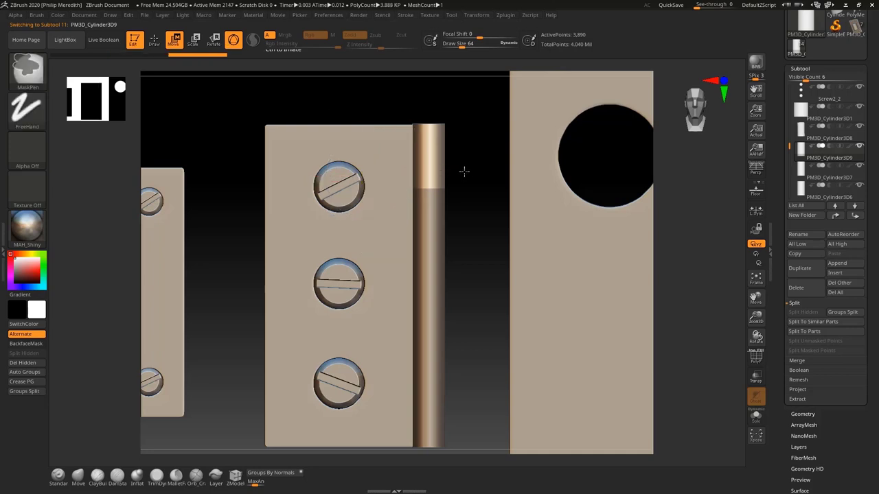
{"action": "right_click_drag", "start_coordinate": [463, 171], "coordinate": [477, 225], "text": "ctrl"}
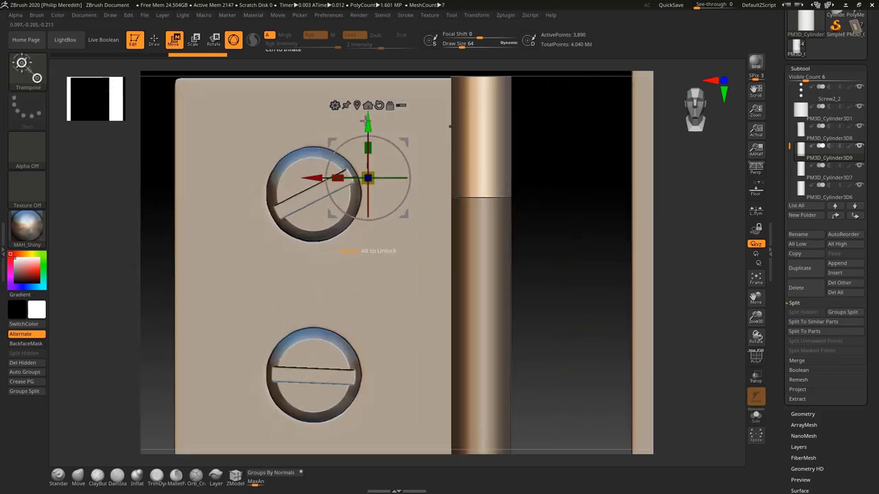
{"action": "left_click_drag", "start_coordinate": [368, 121], "coordinate": [373, 126]}
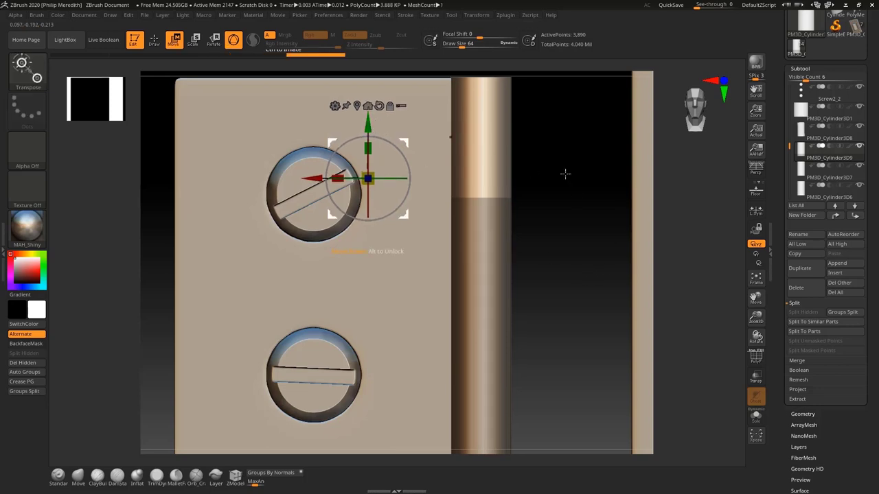
{"action": "right_click_drag", "start_coordinate": [592, 228], "coordinate": [591, 189], "text": "ctrl"}
{"action": "right_click_drag", "start_coordinate": [510, 316], "coordinate": [534, 366], "text": "alt"}
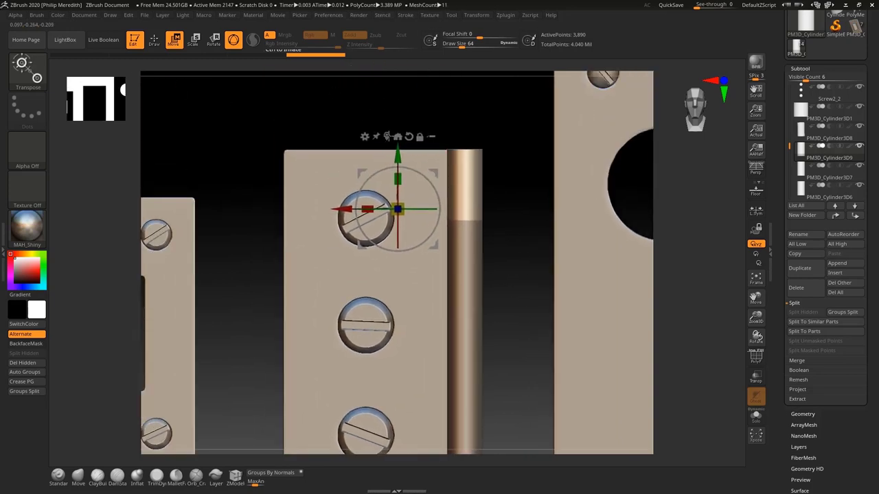
{"action": "left_click", "coordinate": [387, 136]}
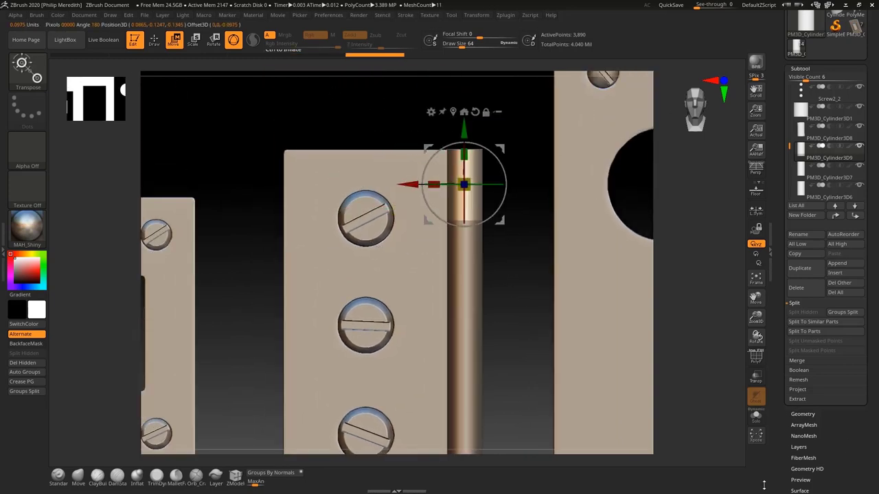
Step: Try the Polish deformation on the top hinge pin segment at its current subdivision level, and undo it
{"action": "left_click", "coordinate": [154, 39]}
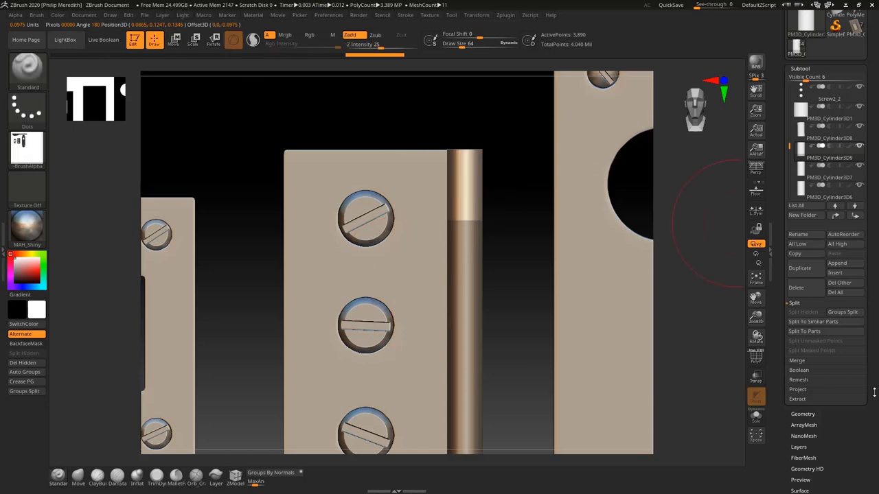
{"action": "left_click_drag", "start_coordinate": [865, 420], "coordinate": [853, 335]}
{"action": "left_click", "coordinate": [807, 239]}
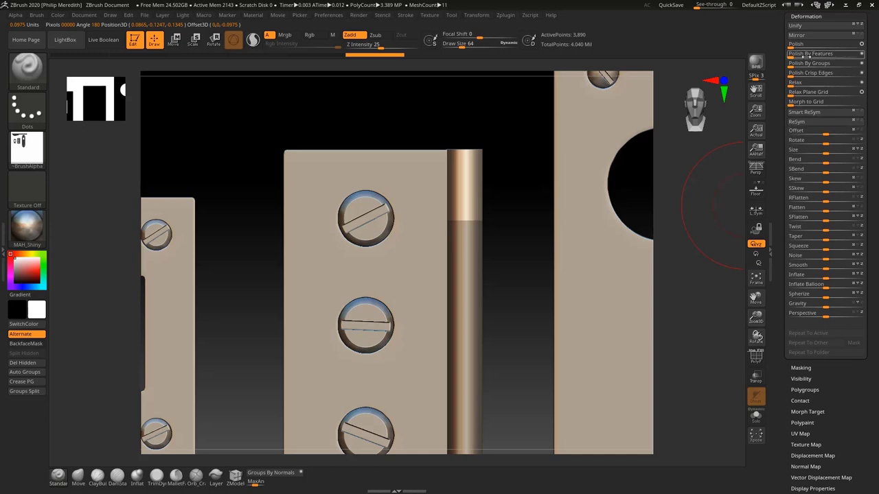
{"action": "left_click", "coordinate": [792, 46]}
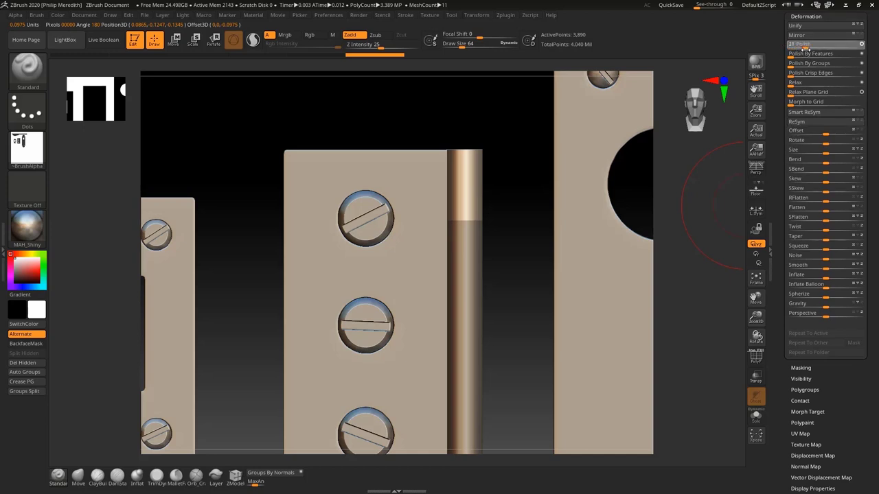
{"action": "left_click_drag", "start_coordinate": [809, 52], "coordinate": [810, 52]}
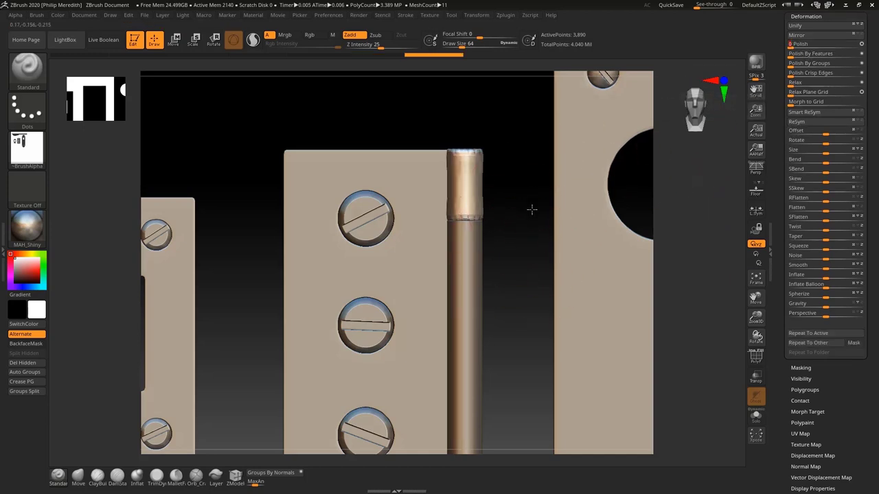
{"action": "key", "text": "ctrl+z"}
Step: Subdivide the top hinge pin segment three more levels, undoing a trial polish along the way, and soften its edges with the Polish deformation
{"action": "left_click_drag", "start_coordinate": [529, 227], "coordinate": [528, 214], "text": "shift"}
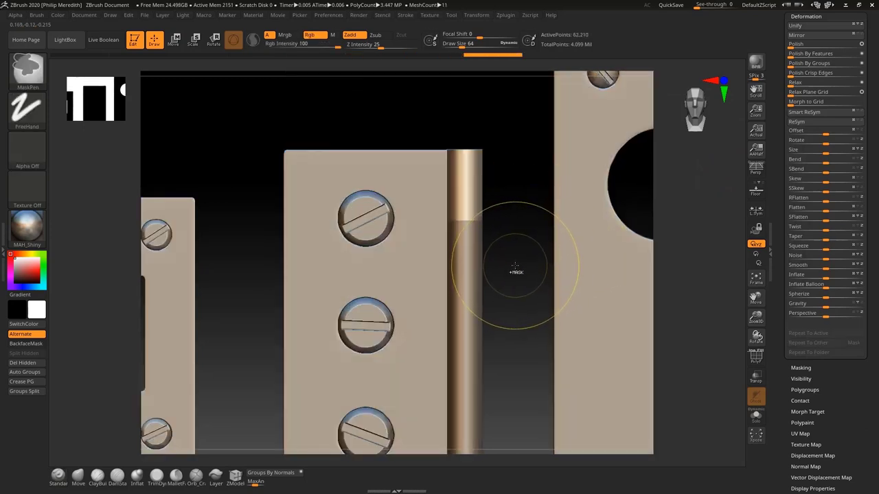
{"action": "left_click_drag", "start_coordinate": [808, 43], "coordinate": [807, 45]}
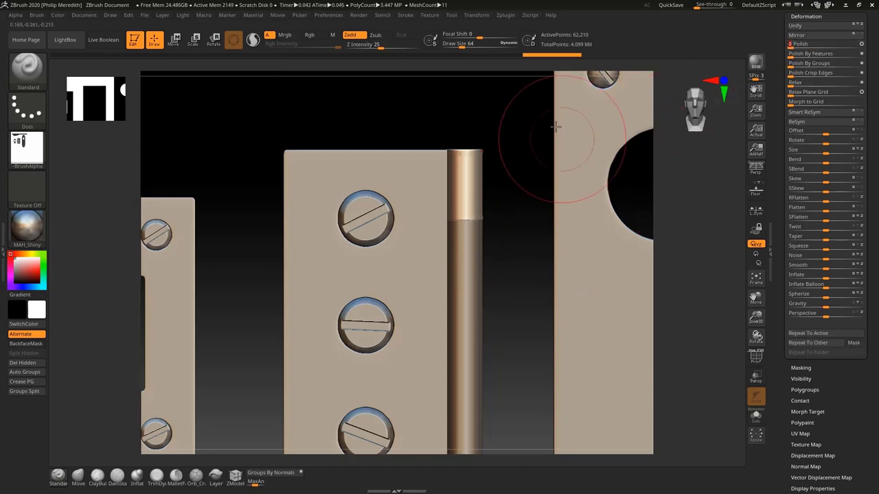
{"action": "left_click_drag", "start_coordinate": [548, 134], "coordinate": [547, 131]}
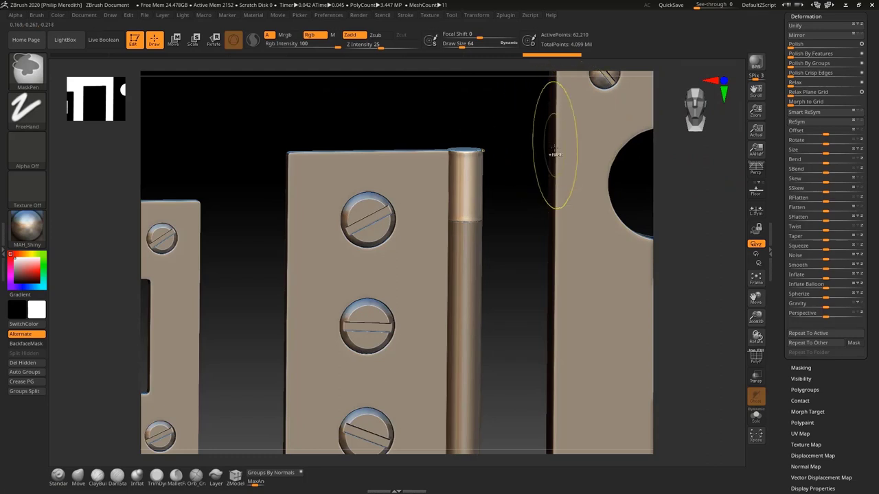
{"action": "key", "text": "ctrl+z"}
{"action": "key", "text": "ctrl+z"}
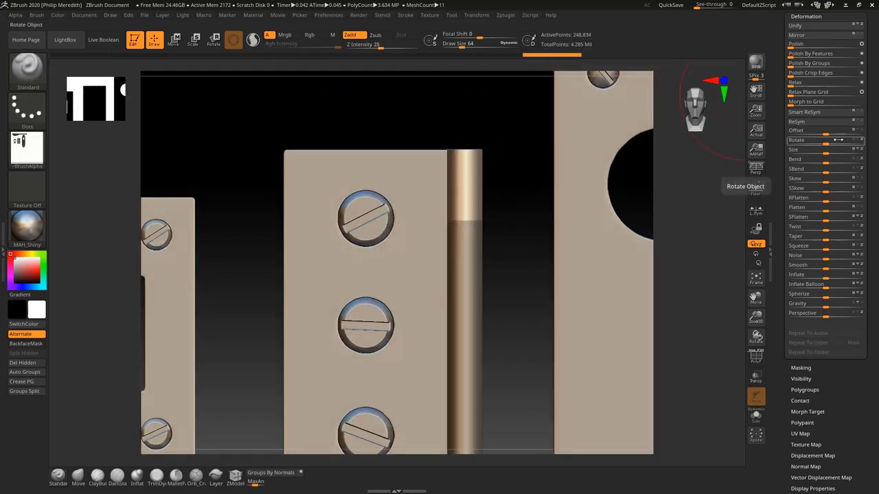
{"action": "left_click_drag", "start_coordinate": [792, 44], "coordinate": [818, 48]}
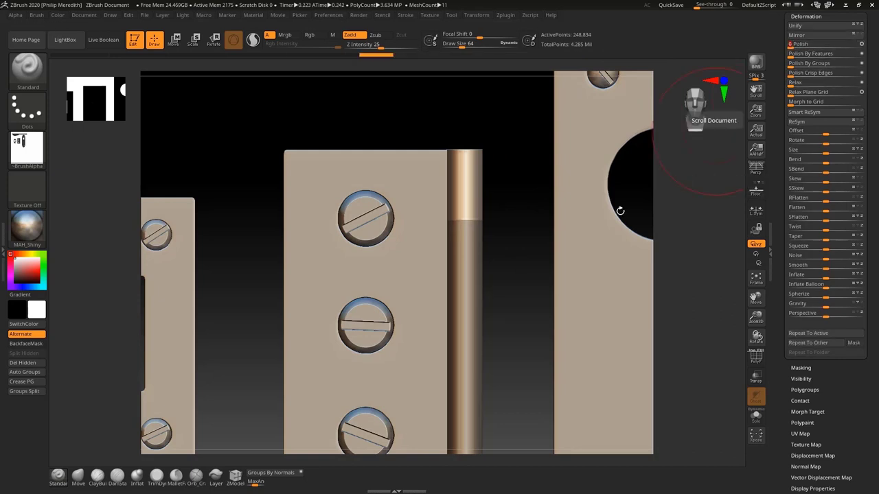
Step: Undo a trial polish on the second hinge pin segment from the top, subdivide it three more levels, and apply a Polish of 34
{"action": "left_click", "coordinate": [466, 257], "text": "alt"}
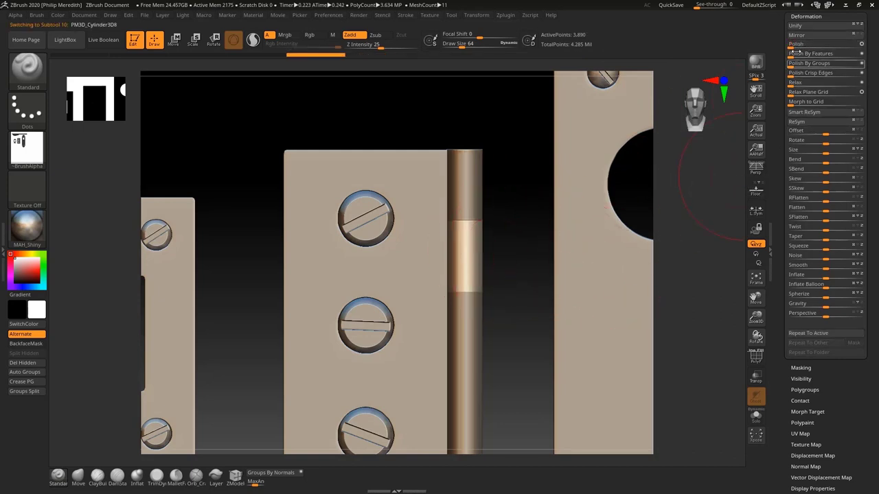
{"action": "left_click_drag", "start_coordinate": [794, 44], "coordinate": [818, 46]}
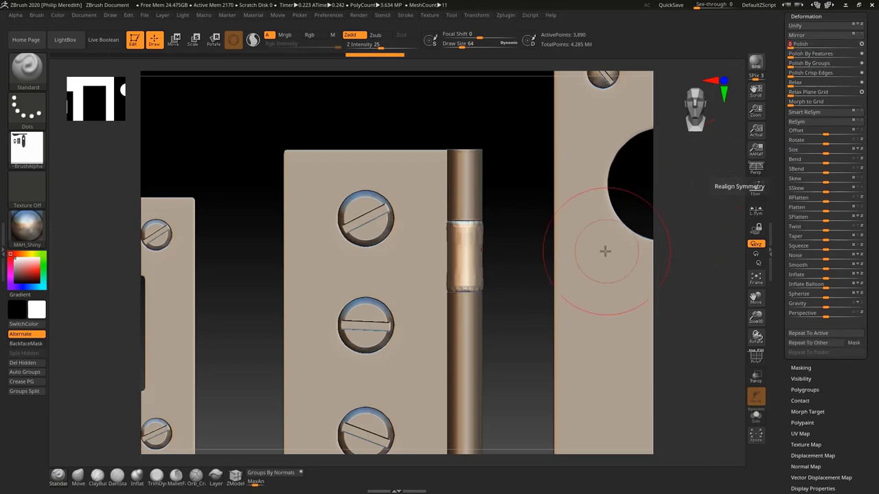
{"action": "key", "text": "ctrl"}
{"action": "key", "text": "ctrl+d"}
{"action": "key", "text": "ctrl+d"}
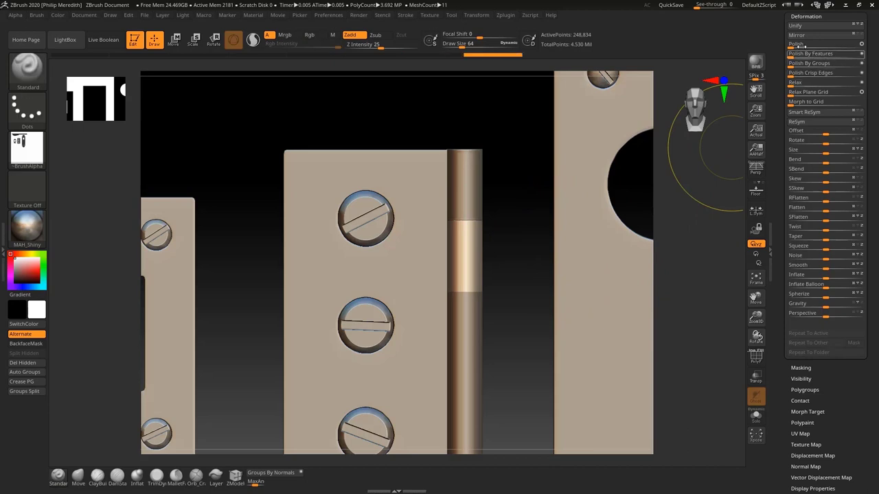
{"action": "left_click_drag", "start_coordinate": [799, 44], "coordinate": [813, 50]}
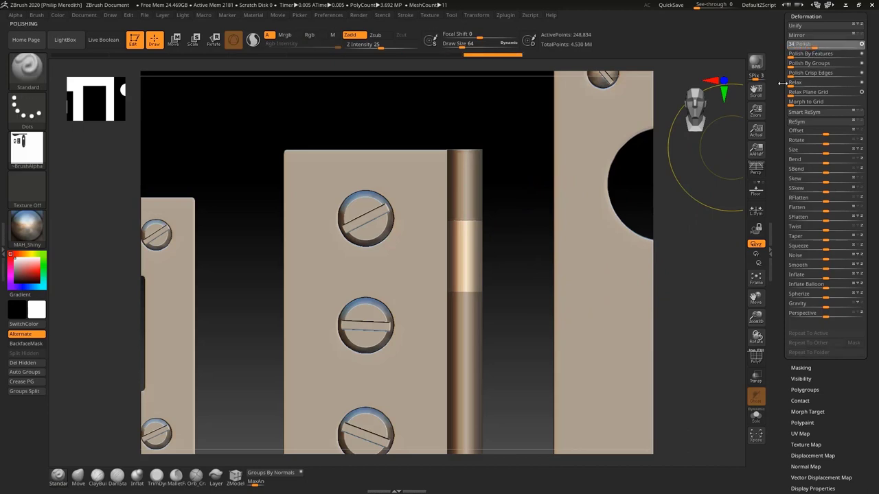
Step: Subdivide the third hinge pin segment from the top three more levels and soften its edges with a Polish of about 29
{"action": "left_click", "coordinate": [480, 320], "text": "alt"}
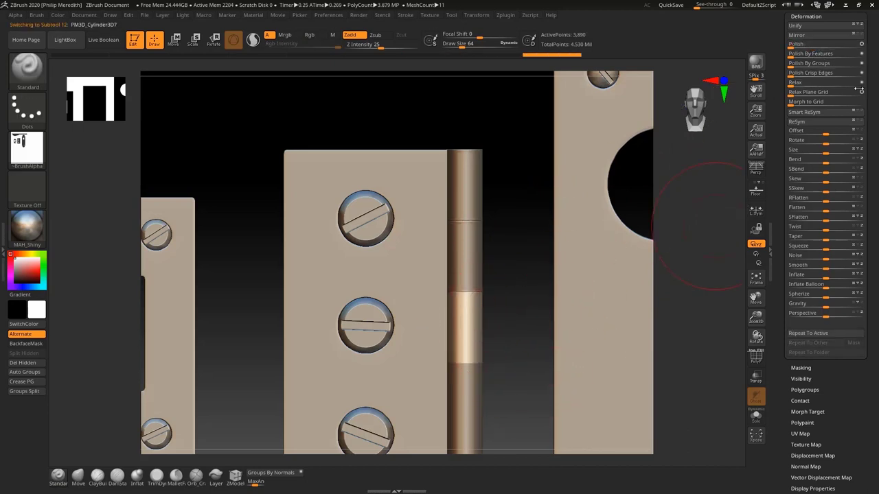
{"action": "key", "text": "ctrl+d"}
{"action": "key", "text": "ctrl+d"}
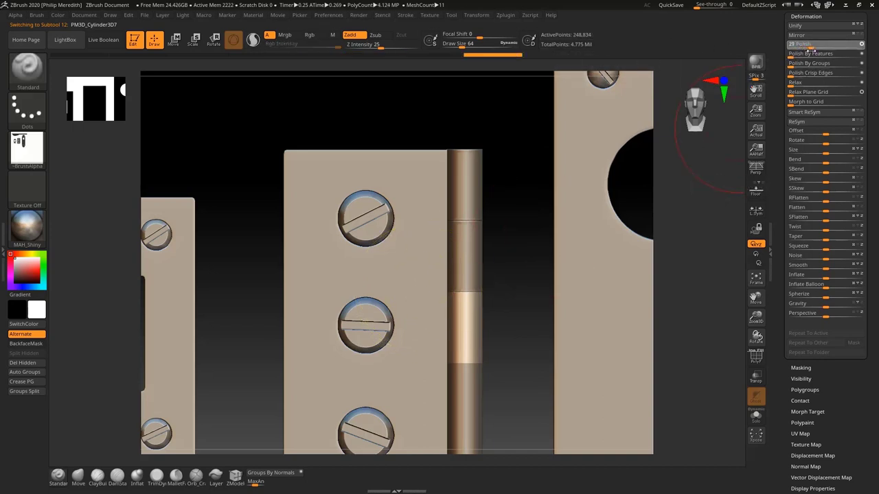
{"action": "mouse_move", "coordinate": [811, 49]}
{"action": "left_mouse_down"}
{"action": "mouse_move", "coordinate": [800, 45]}
{"action": "mouse_move", "coordinate": [808, 46]}
{"action": "left_mouse_up"}
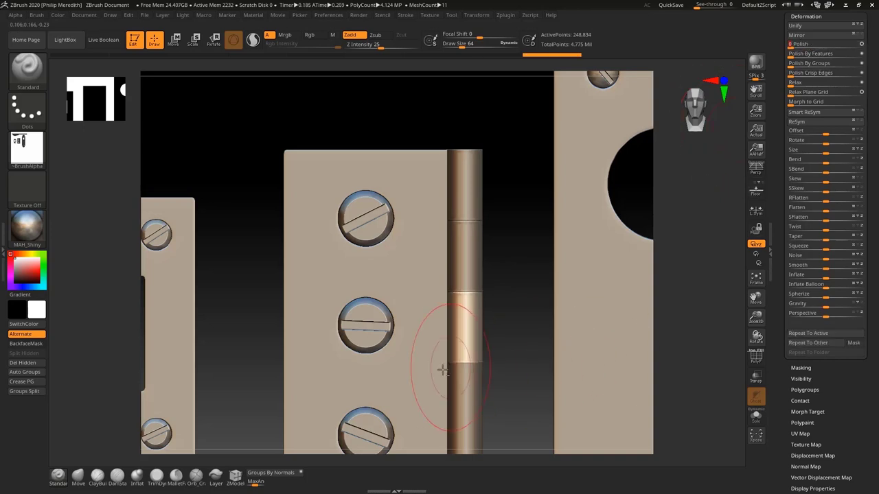
Step: Undo a trial polish on the fourth hinge pin segment, subdivide the fourth and bottom segments further, and polish them by about 23 and 55
{"action": "left_click", "coordinate": [469, 389], "text": "alt"}
{"action": "right_click_drag", "start_coordinate": [527, 382], "coordinate": [538, 321], "text": "ctrl"}
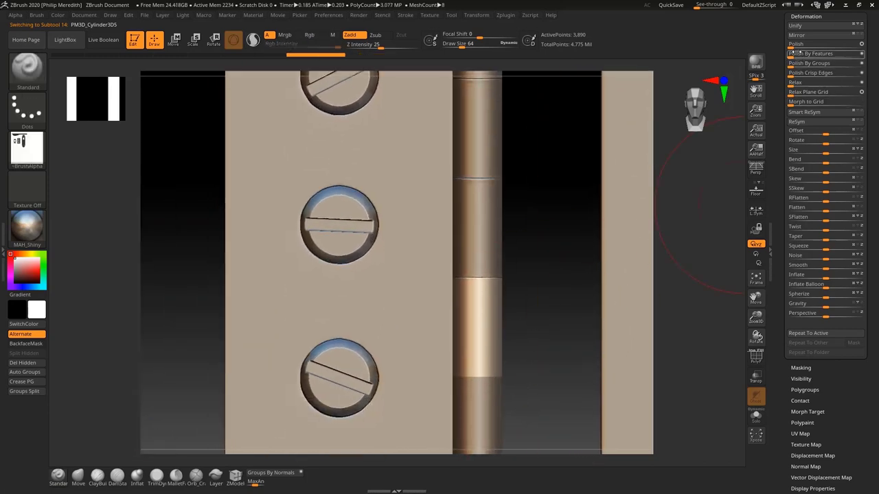
{"action": "left_click", "coordinate": [796, 44]}
{"action": "left_click_drag", "start_coordinate": [813, 48], "coordinate": [814, 48]}
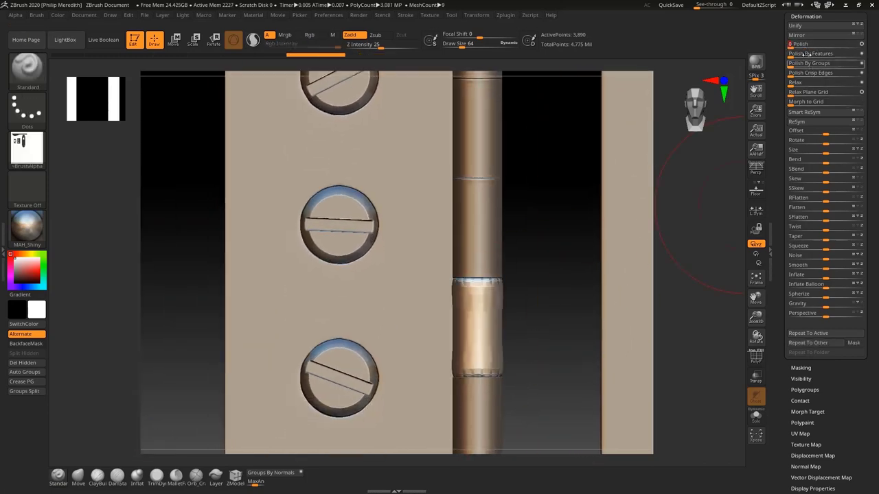
{"action": "key", "text": "ctrl+z"}
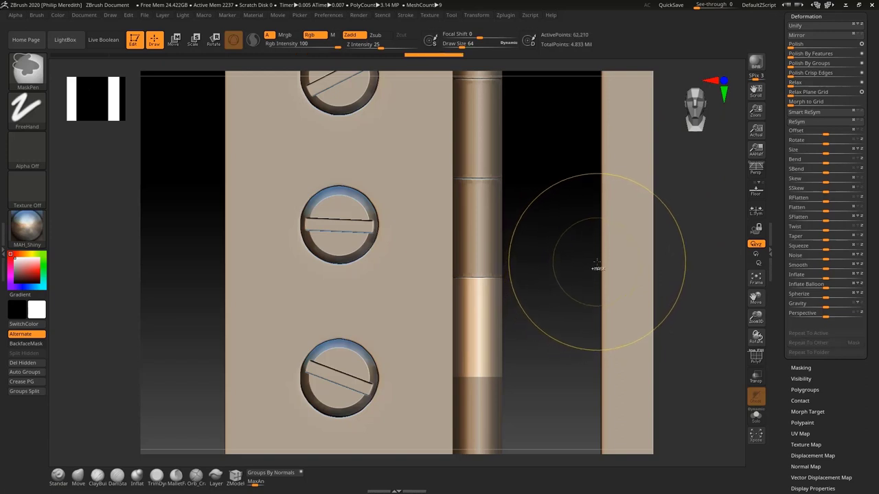
{"action": "left_click", "coordinate": [801, 44]}
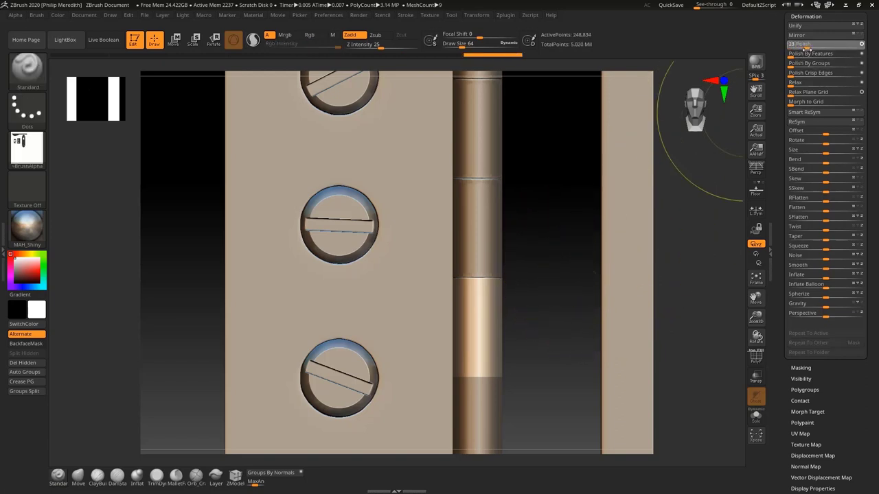
{"action": "left_click", "coordinate": [474, 415], "text": "alt"}
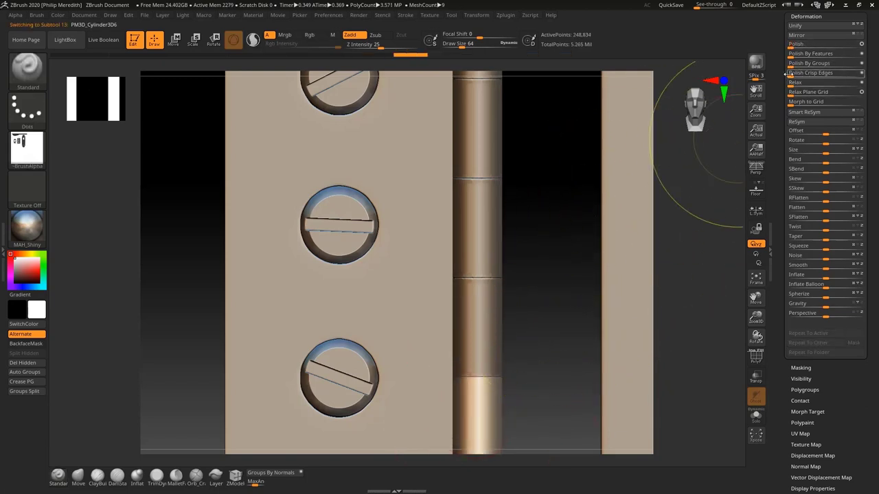
{"action": "left_click_drag", "start_coordinate": [796, 44], "coordinate": [821, 48]}
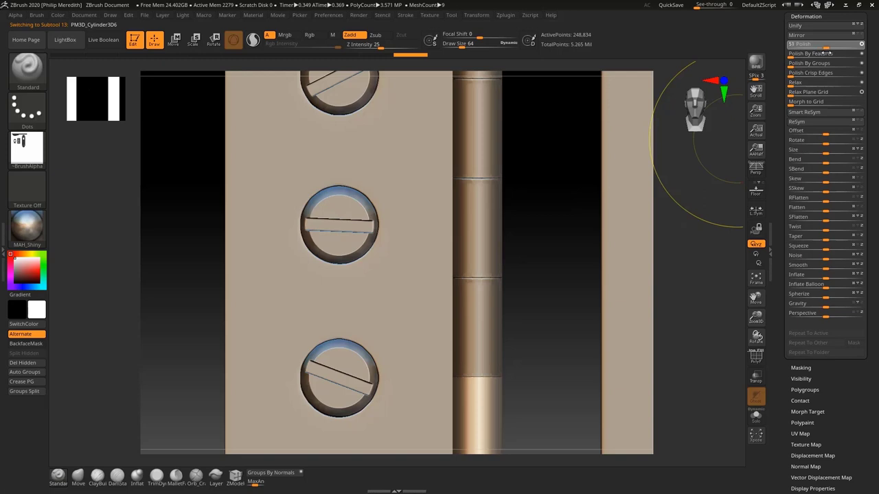
Step: Try the Relax deformation on the top hinge pin segment, stepping back through its history and returning to the latest state
{"action": "right_click_drag", "start_coordinate": [575, 268], "coordinate": [522, 256], "text": "ctrl"}
{"action": "left_click", "coordinate": [492, 184], "text": "alt"}
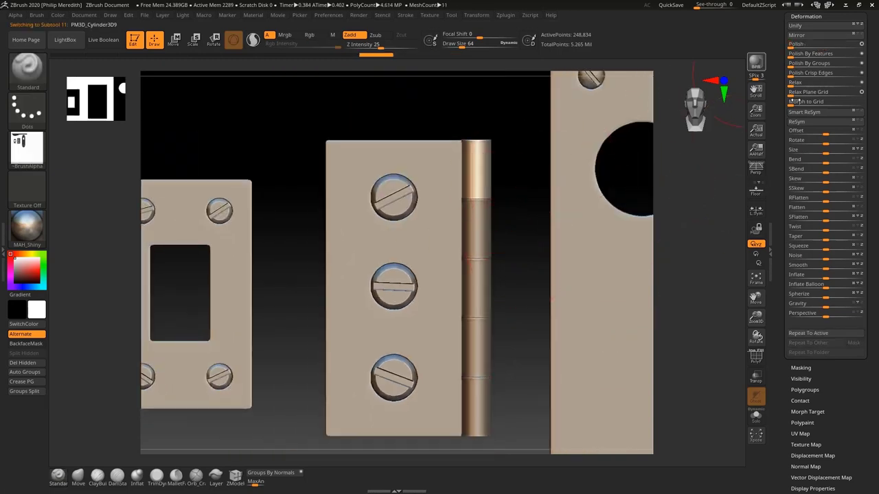
{"action": "left_click_drag", "start_coordinate": [790, 83], "coordinate": [800, 85]}
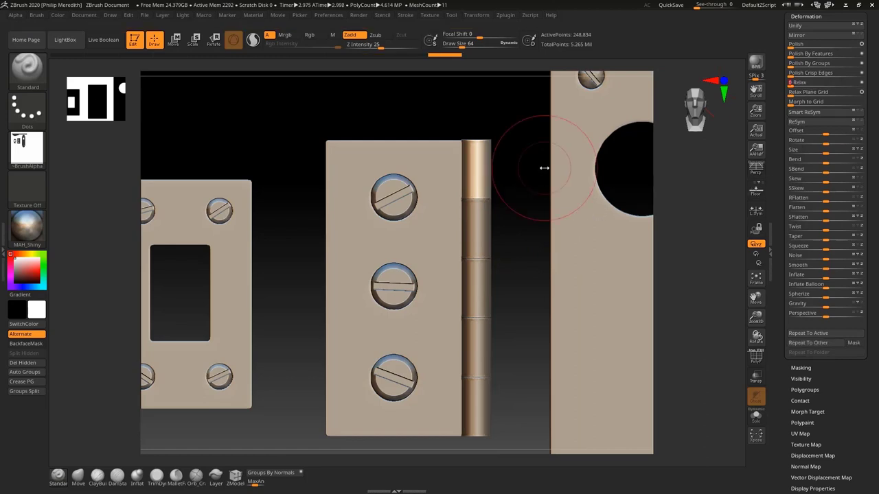
{"action": "key", "text": "ctrl+z"}
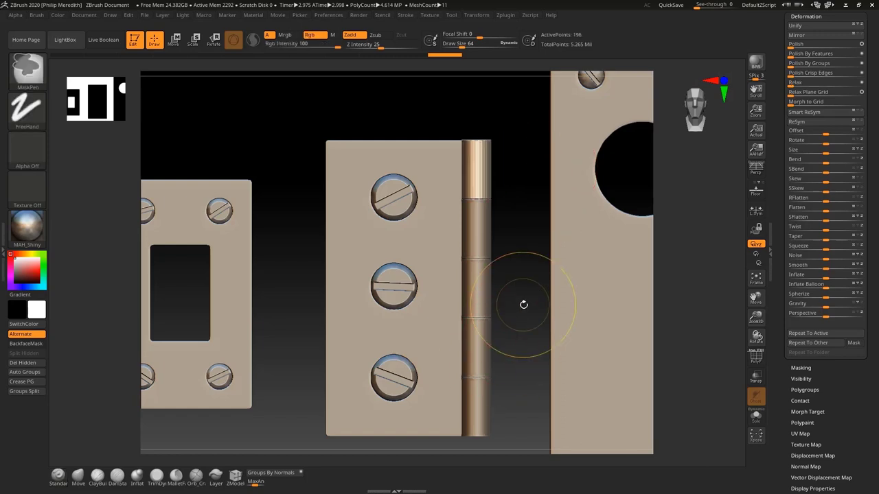
{"action": "left_click", "coordinate": [444, 55]}
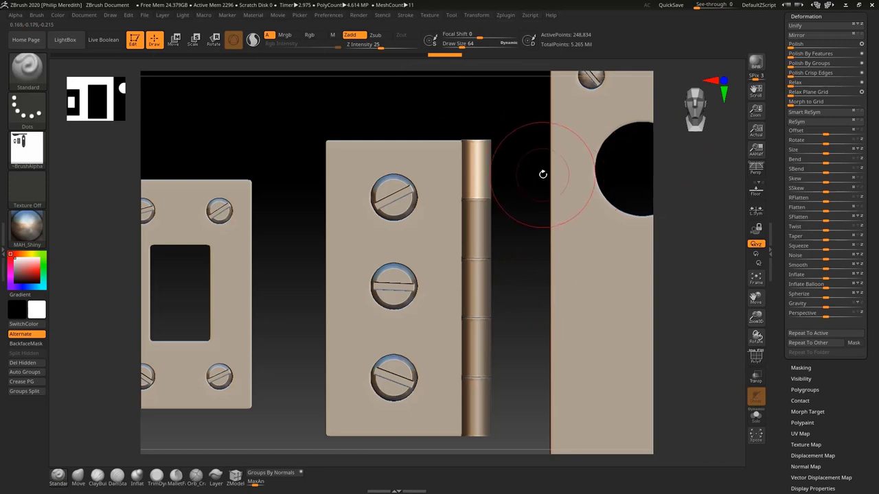
Step: Apply ClayPolish from the geometry settings to the top hinge pin segment with Max 25 and Min 0
{"action": "scroll", "coordinate": [873, 154], "scroll_direction": "up", "scroll_amount": 5}
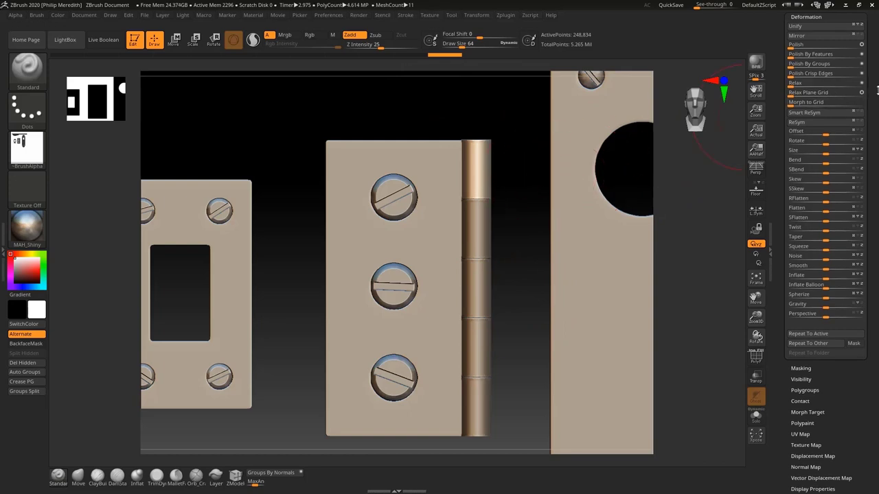
{"action": "scroll", "coordinate": [873, 154], "scroll_direction": "up", "scroll_amount": 2}
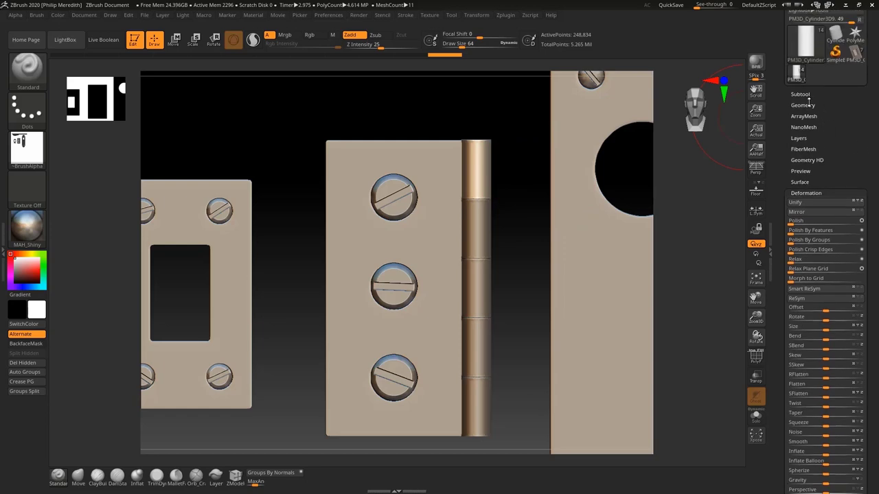
{"action": "left_click", "coordinate": [803, 105]}
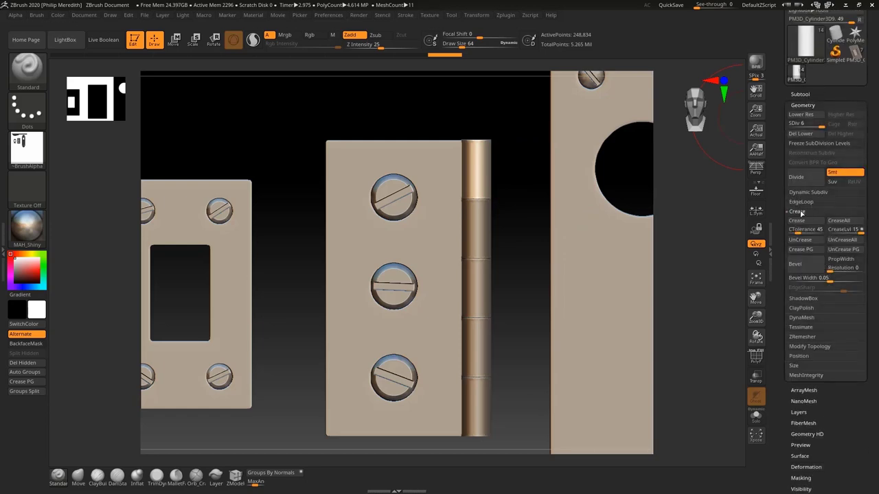
{"action": "left_click", "coordinate": [801, 307]}
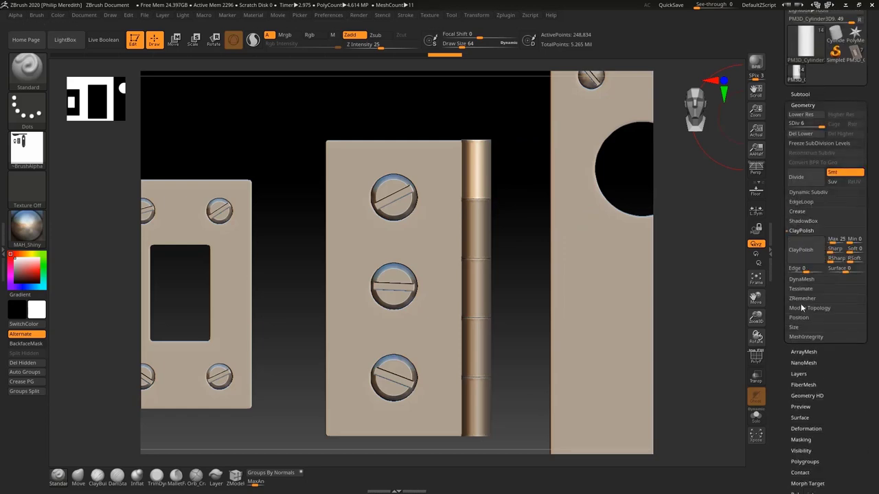
{"action": "left_click", "coordinate": [805, 253]}
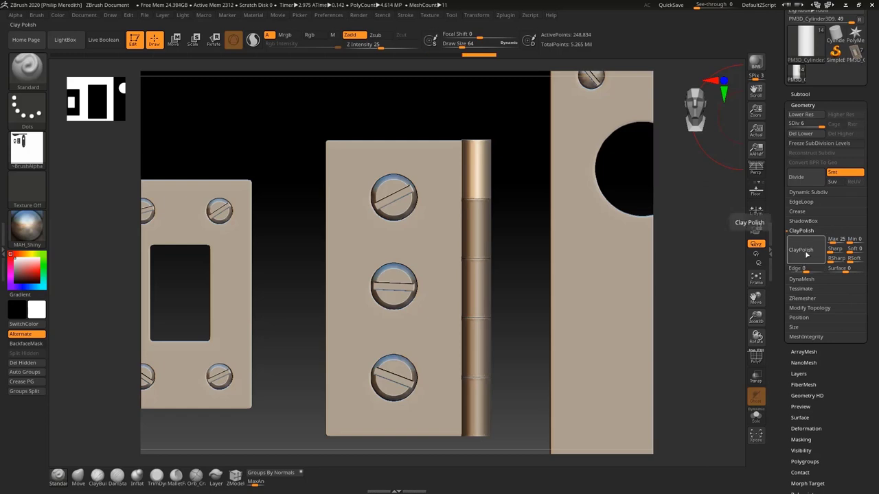
Step: Apply ClayPolish with the same settings to each of the other four hinge pin segments, working from top to bottom
{"action": "left_click", "coordinate": [481, 233], "text": "alt"}
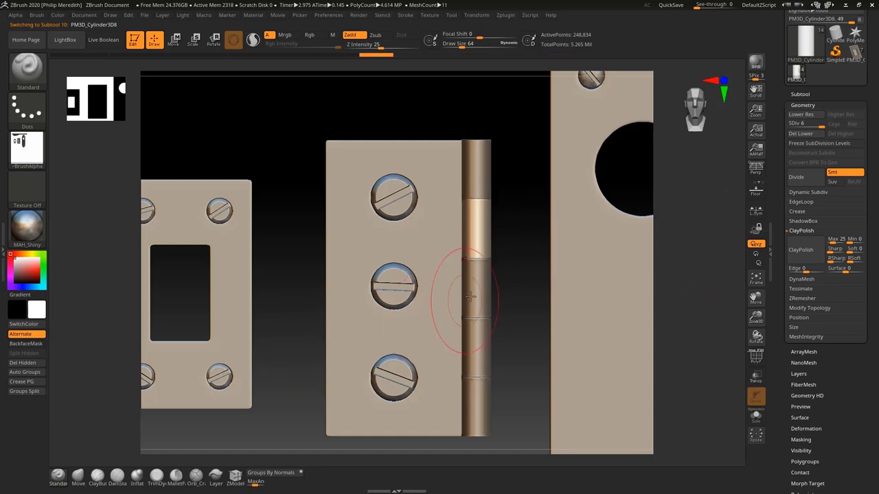
{"action": "left_click", "coordinate": [488, 271], "text": "alt"}
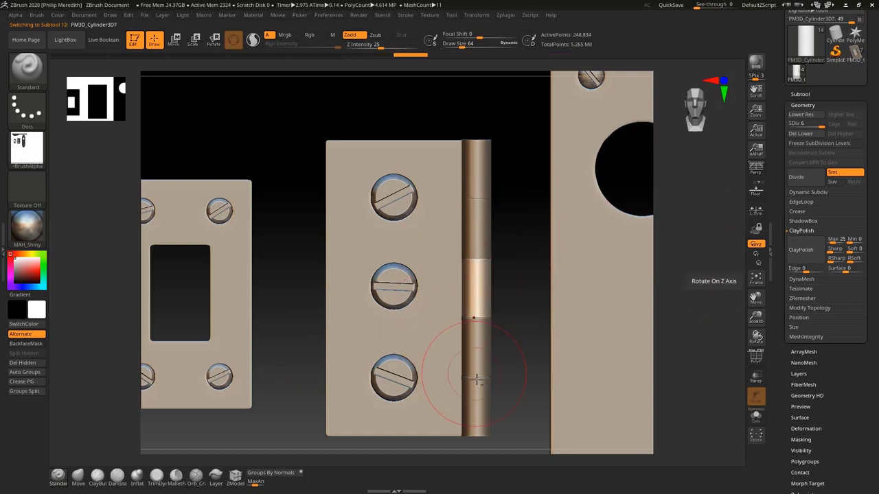
{"action": "left_click", "coordinate": [474, 349], "text": "alt"}
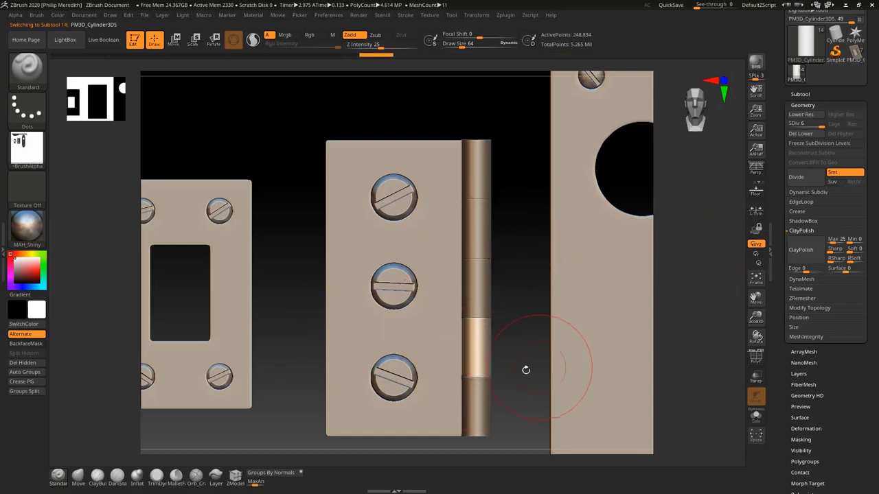
{"action": "left_click", "coordinate": [471, 398], "text": "alt"}
{"action": "left_click", "coordinate": [810, 259]}
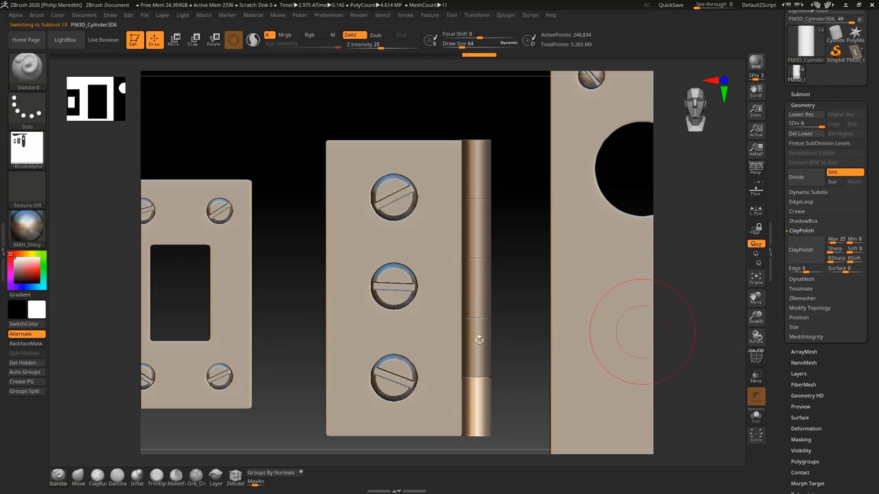
Step: Duplicate the three-hole hinge plate and move the copy horizontally to the opposite side of the hinge pin, with its edge touching the pin
{"action": "mouse_move", "coordinate": [516, 287]}
{"action": "left_mouse_down"}
{"action": "mouse_move", "coordinate": [514, 272]}
{"action": "mouse_move", "coordinate": [497, 303]}
{"action": "mouse_move", "coordinate": [503, 314]}
{"action": "left_mouse_up"}
{"action": "mouse_move", "coordinate": [528, 324]}
{"action": "right_mouse_down"}
{"action": "mouse_move", "coordinate": [515, 325]}
{"action": "mouse_move", "coordinate": [504, 275]}
{"action": "mouse_move", "coordinate": [517, 410]}
{"action": "right_mouse_up"}
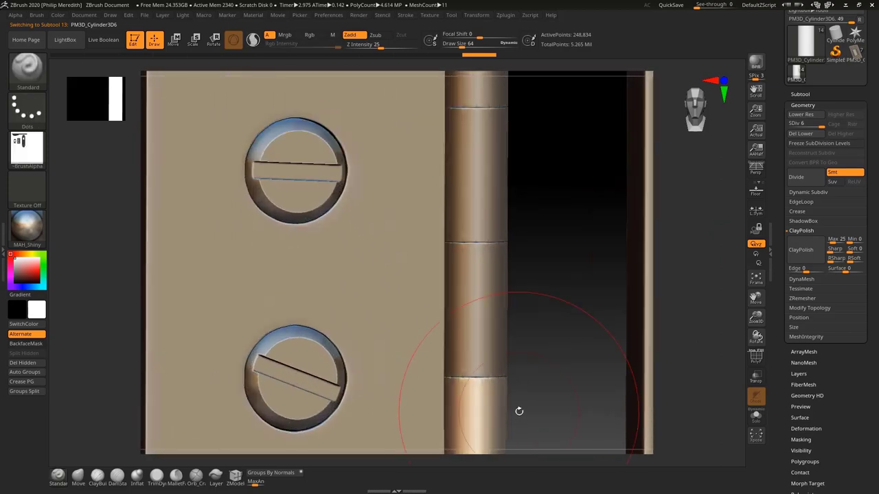
{"action": "right_click_drag", "start_coordinate": [537, 303], "coordinate": [528, 286]}
{"action": "left_click_drag", "start_coordinate": [527, 287], "coordinate": [551, 304]}
{"action": "mouse_move", "coordinate": [552, 304]}
{"action": "right_mouse_down", "text": "ctrl"}
{"action": "mouse_move", "coordinate": [528, 245]}
{"action": "mouse_move", "coordinate": [514, 268]}
{"action": "mouse_move", "coordinate": [501, 214]}
{"action": "mouse_move", "coordinate": [493, 234]}
{"action": "right_mouse_up", "text": "ctrl"}
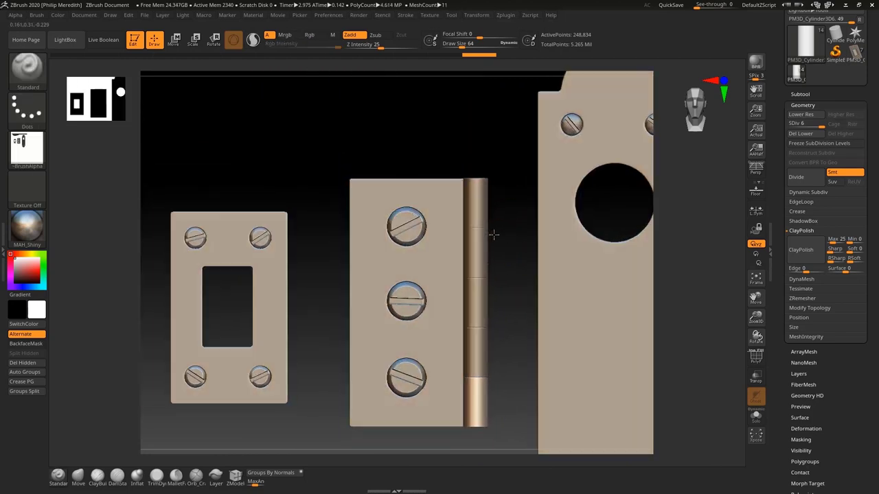
{"action": "left_click", "coordinate": [439, 275], "text": "alt"}
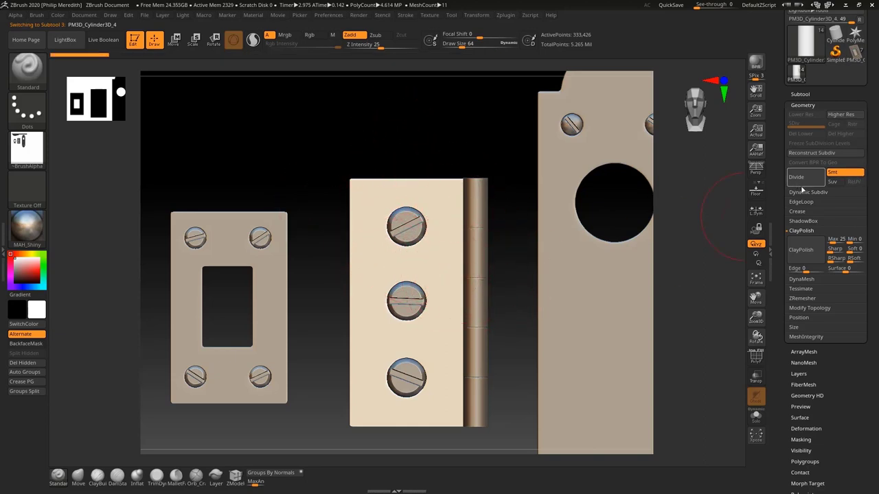
{"action": "left_click", "coordinate": [800, 94]}
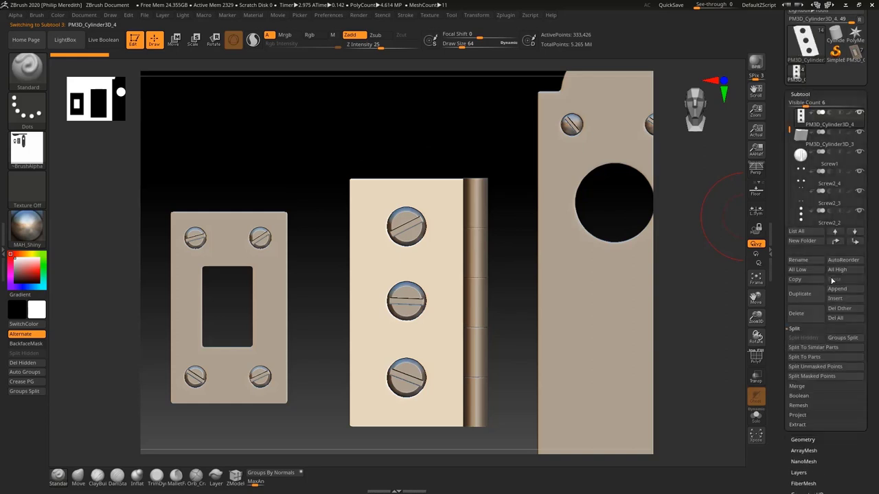
{"action": "left_click", "coordinate": [799, 294]}
{"action": "key", "text": "w"}
{"action": "left_click_drag", "start_coordinate": [348, 307], "coordinate": [486, 318]}
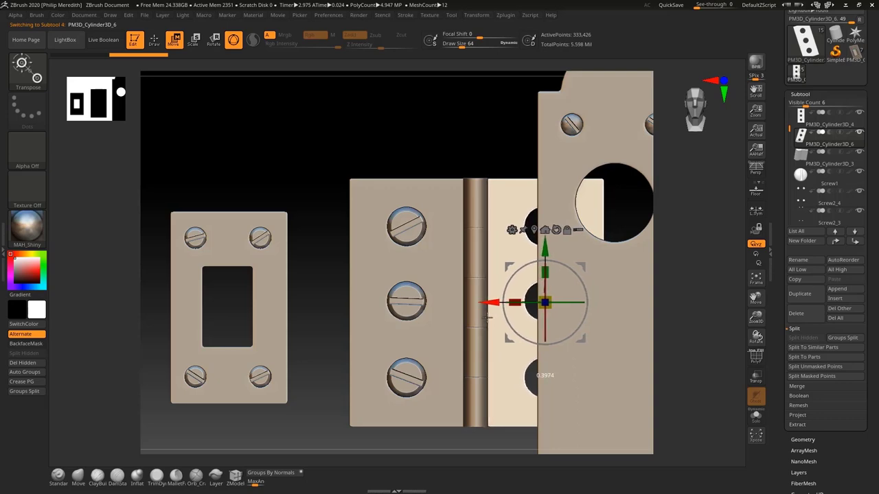
{"action": "left_click_drag", "start_coordinate": [476, 443], "coordinate": [464, 375]}
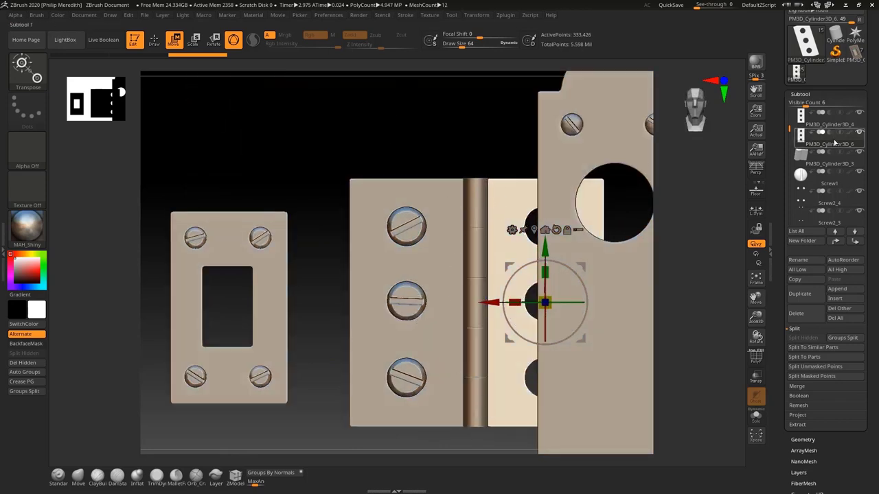
Step: Duplicate the hinge plate's three screws and move the copy horizontally into the holes of the second hinge plate
{"action": "left_click", "coordinate": [409, 229], "text": "alt"}
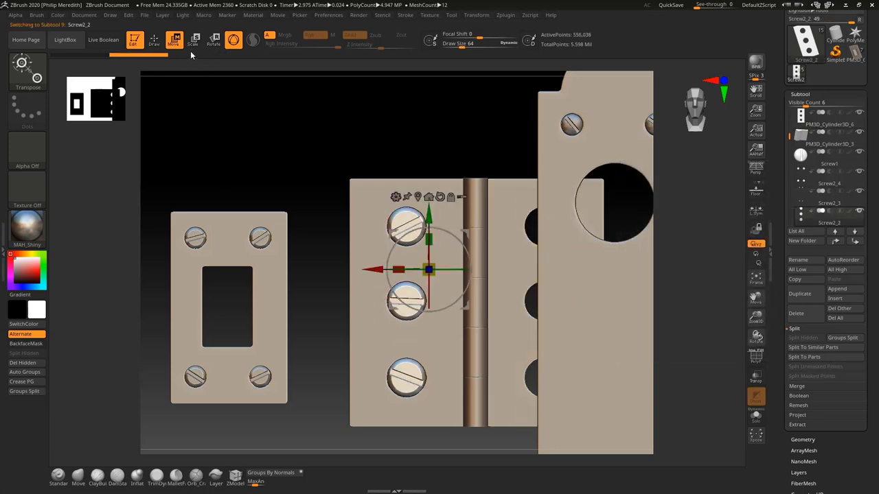
{"action": "left_click", "coordinate": [800, 295]}
{"action": "left_click_drag", "start_coordinate": [380, 273], "coordinate": [508, 296]}
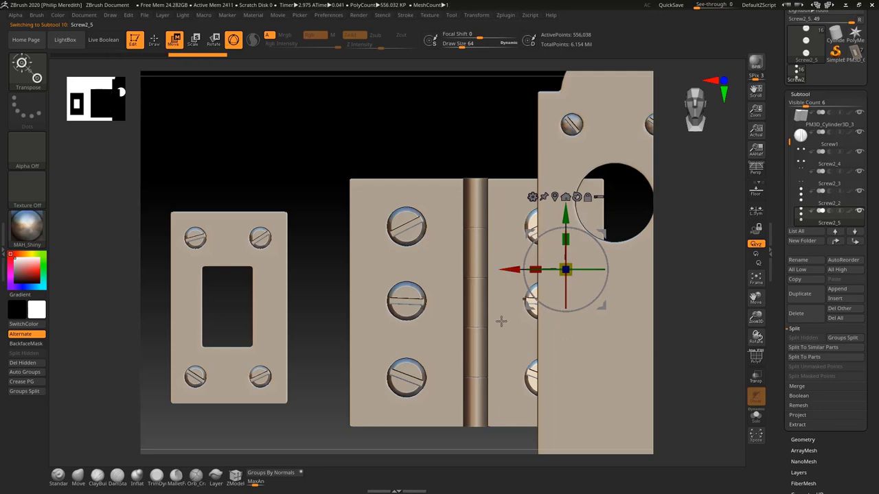
Step: Move the long door plate's screws, Screw2_3, up the subtool list to directly above Door_High and merge them down into the plate
{"action": "mouse_move", "coordinate": [324, 362]}
{"action": "right_mouse_down", "text": "ctrl"}
{"action": "mouse_move", "coordinate": [330, 400]}
{"action": "mouse_move", "coordinate": [238, 373]}
{"action": "right_mouse_up", "text": "ctrl"}
{"action": "left_click", "coordinate": [521, 300]}
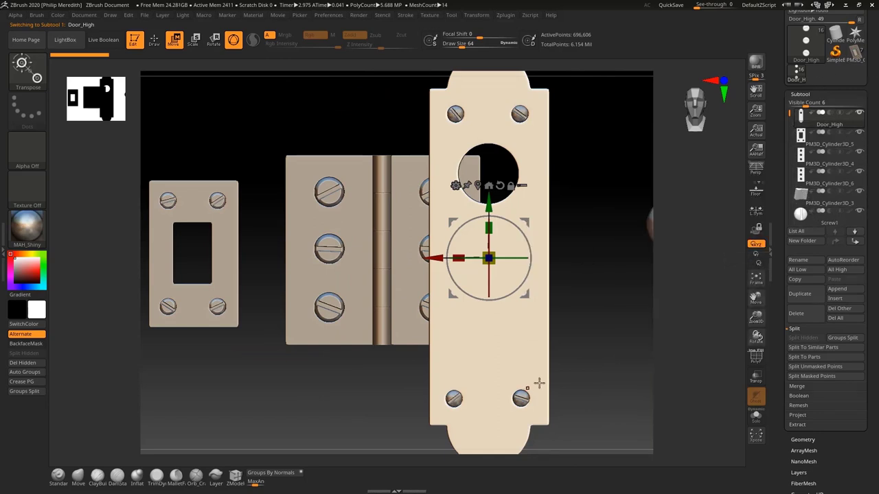
{"action": "left_click", "coordinate": [519, 400], "text": "alt"}
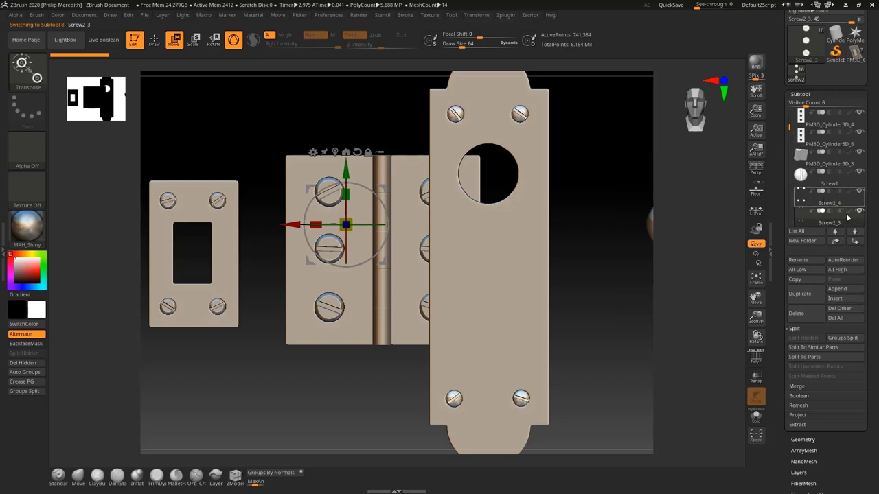
{"action": "left_click", "coordinate": [836, 242]}
{"action": "left_click", "coordinate": [837, 243]}
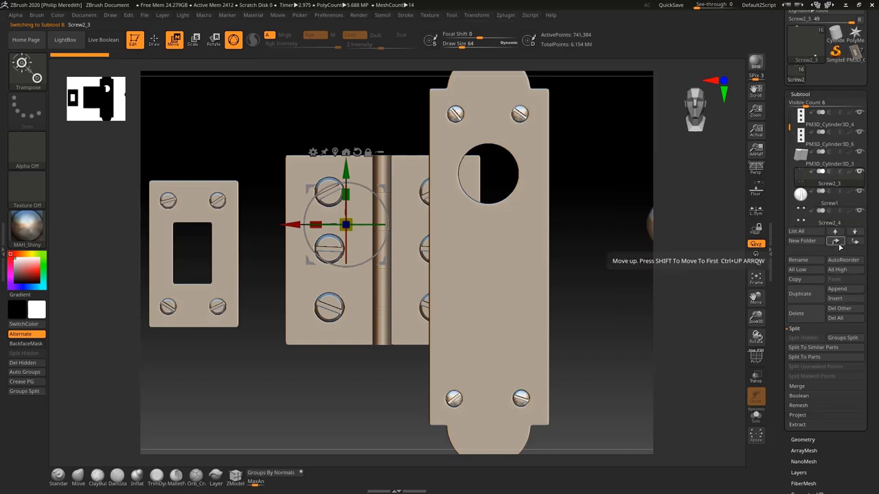
{"action": "left_click", "coordinate": [838, 246]}
{"action": "left_click", "coordinate": [839, 245]}
{"action": "left_click", "coordinate": [839, 245]}
{"action": "left_click", "coordinate": [838, 245]}
{"action": "left_click", "coordinate": [838, 245]}
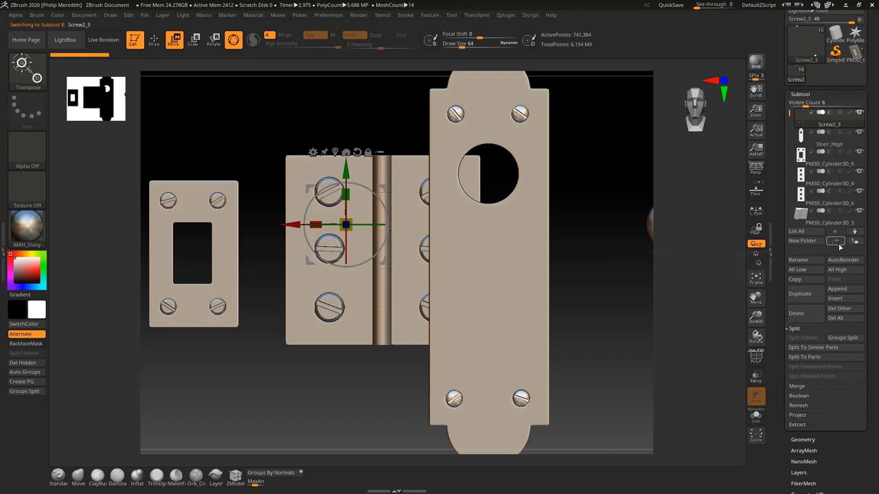
{"action": "left_click", "coordinate": [810, 386]}
{"action": "left_click", "coordinate": [793, 348]}
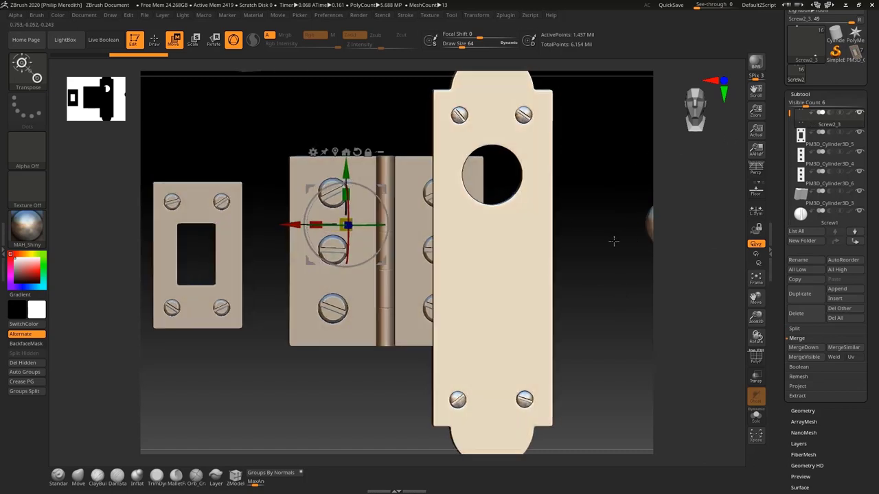
Step: Move the long door plate with its merged screws horizontally away from the hinge until the two no longer overlap
{"action": "left_click_drag", "start_coordinate": [292, 224], "coordinate": [382, 219]}
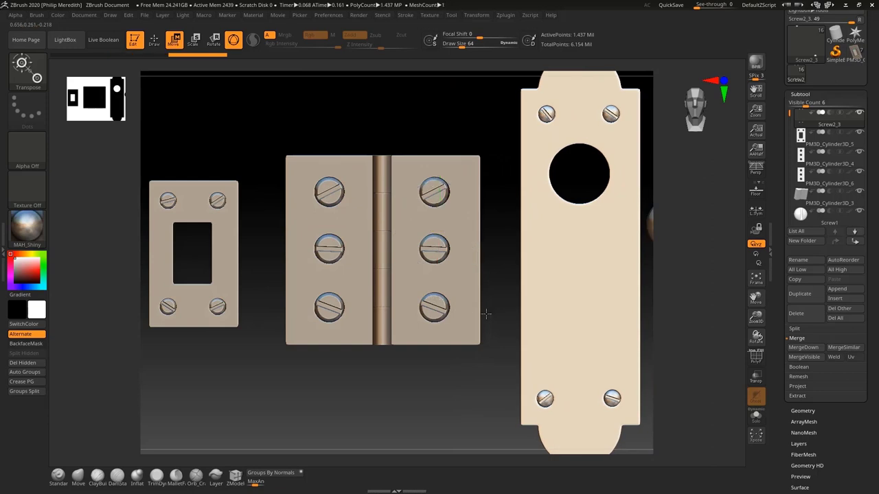
{"action": "right_click_drag", "start_coordinate": [486, 313], "coordinate": [532, 295], "text": "ctrl"}
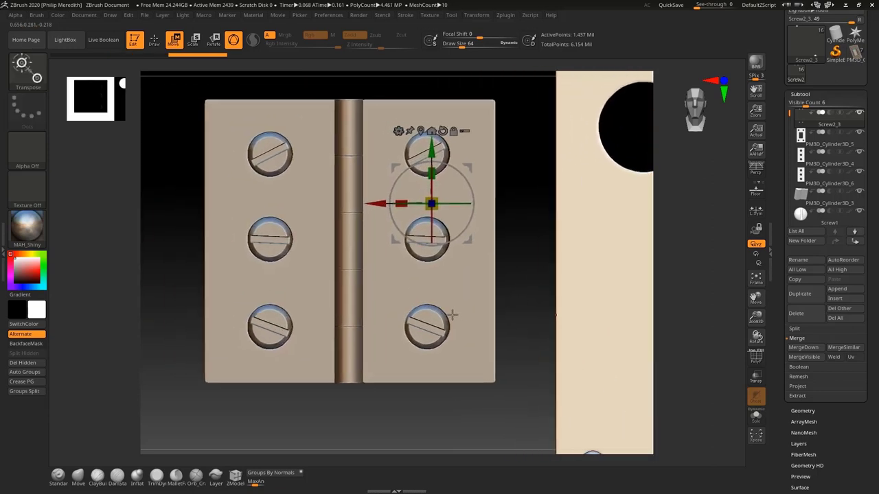
Step: Show the polyframe for the second hinge plate's screws, Screw2_5, and give each screw its own polygroup with Auto Groups
{"action": "left_click", "coordinate": [441, 323], "text": "alt"}
{"action": "left_click_drag", "start_coordinate": [401, 199], "coordinate": [403, 201]}
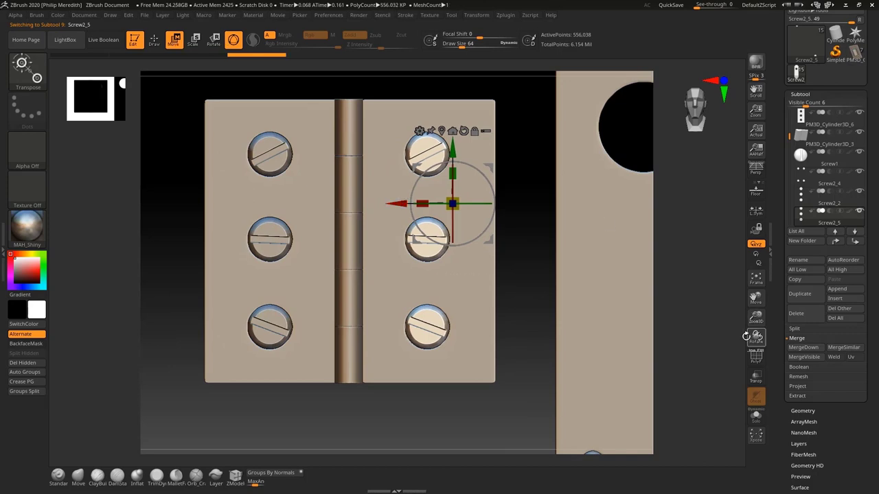
{"action": "left_click", "coordinate": [756, 362]}
{"action": "left_click_drag", "start_coordinate": [531, 345], "coordinate": [527, 322]}
{"action": "scroll", "coordinate": [805, 459], "scroll_direction": "down", "scroll_amount": 2}
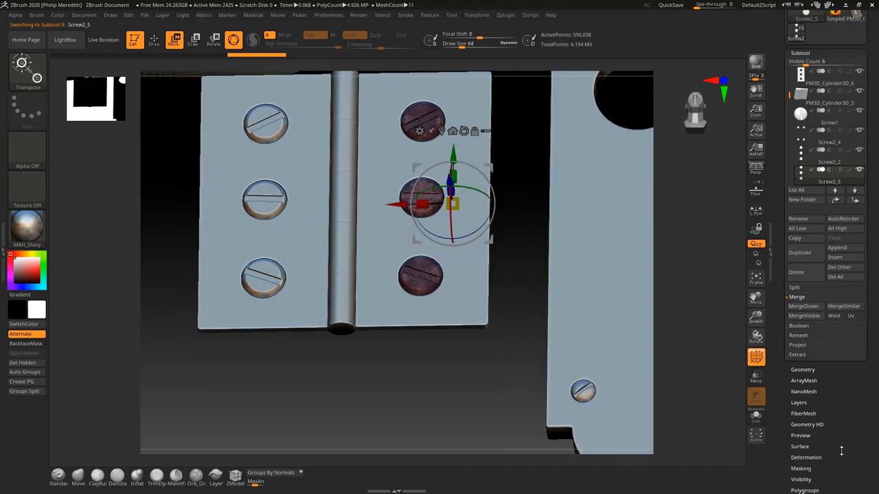
{"action": "scroll", "coordinate": [834, 432], "scroll_direction": "down", "scroll_amount": 3}
{"action": "left_click", "coordinate": [816, 414]}
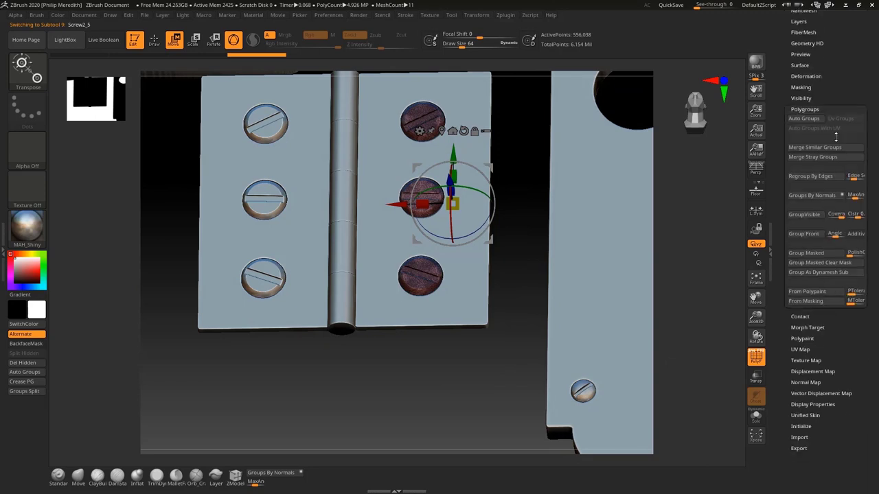
{"action": "left_click", "coordinate": [808, 122]}
Step: Isolate the bottom screw of the second hinge plate by masking the others and rotate it so its slot runs nearly vertical
{"action": "left_click", "coordinate": [428, 118], "text": "alt"}
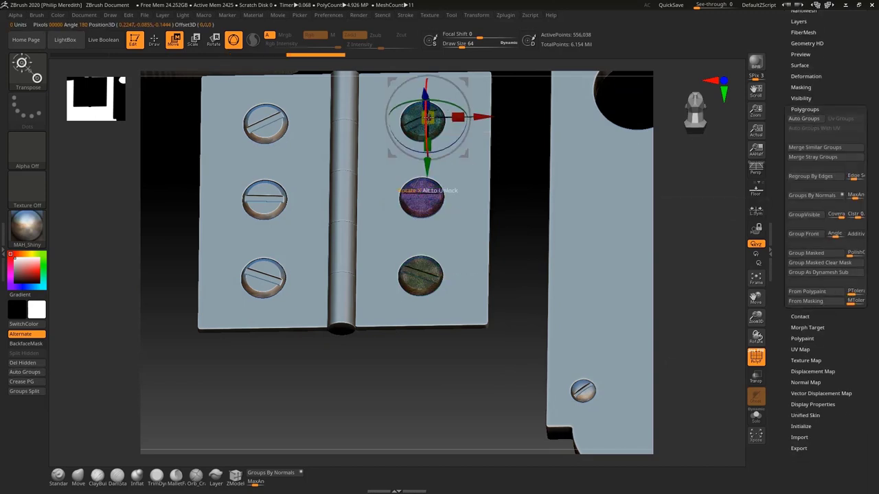
{"action": "left_click", "coordinate": [417, 271], "text": "alt"}
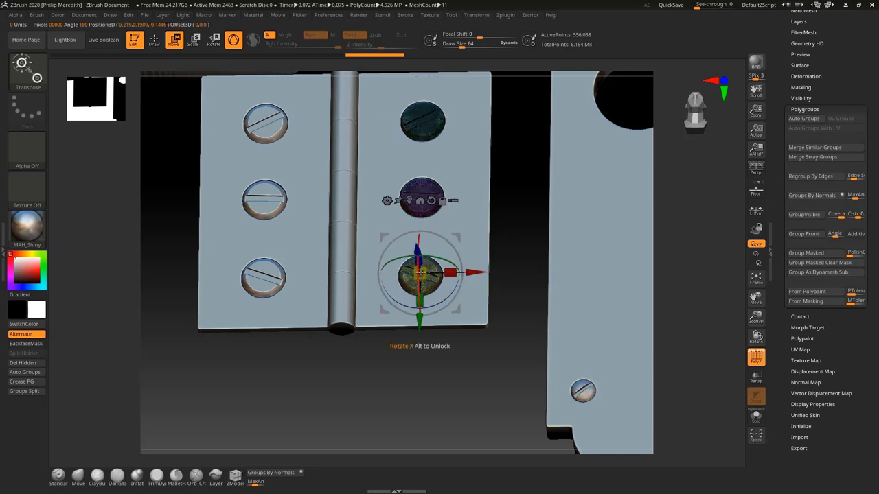
{"action": "left_click_drag", "start_coordinate": [532, 195], "coordinate": [514, 227]}
{"action": "left_click_drag", "start_coordinate": [444, 238], "coordinate": [462, 278]}
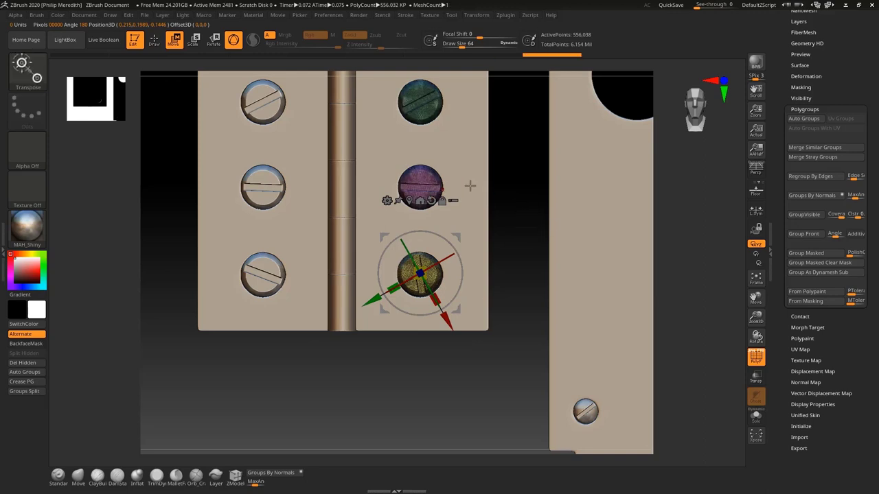
Step: Isolate the middle screw of the second hinge plate, centre the gizmo on it, and rotate its slot to a steep diagonal
{"action": "left_click", "coordinate": [433, 183], "text": "alt"}
{"action": "left_click_drag", "start_coordinate": [447, 140], "coordinate": [470, 169]}
{"action": "key", "text": "ctrl+z"}
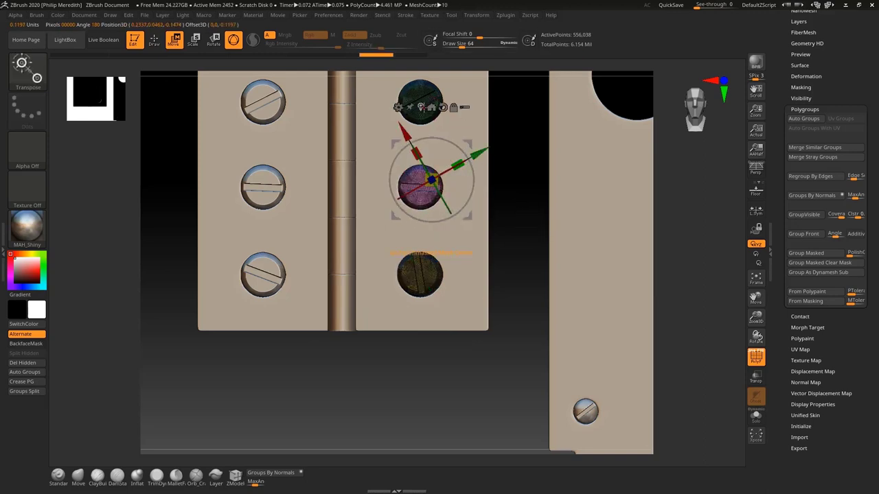
{"action": "left_click", "coordinate": [421, 107]}
{"action": "left_click_drag", "start_coordinate": [405, 149], "coordinate": [435, 191]}
Step: Isolate the top screw of the second hinge plate, centre the gizmo on it, and rotate its slot to a slight downward slant
{"action": "left_click", "coordinate": [431, 97]}
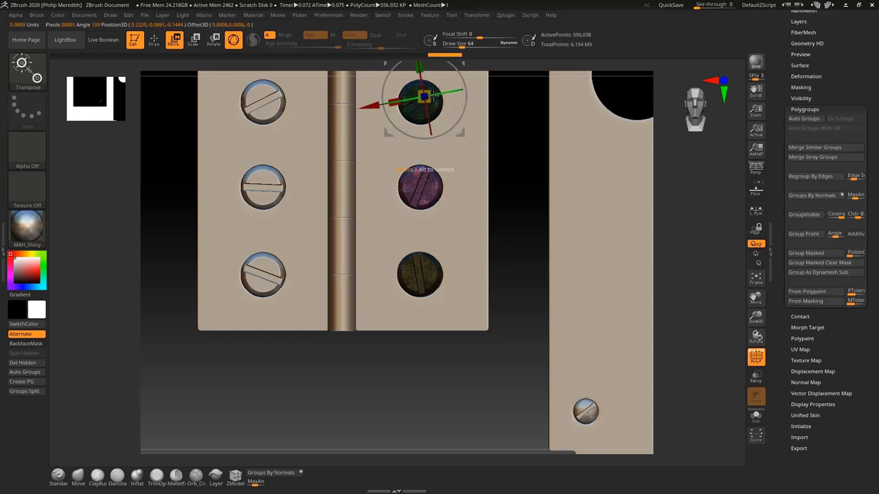
{"action": "left_click", "coordinate": [431, 111]}
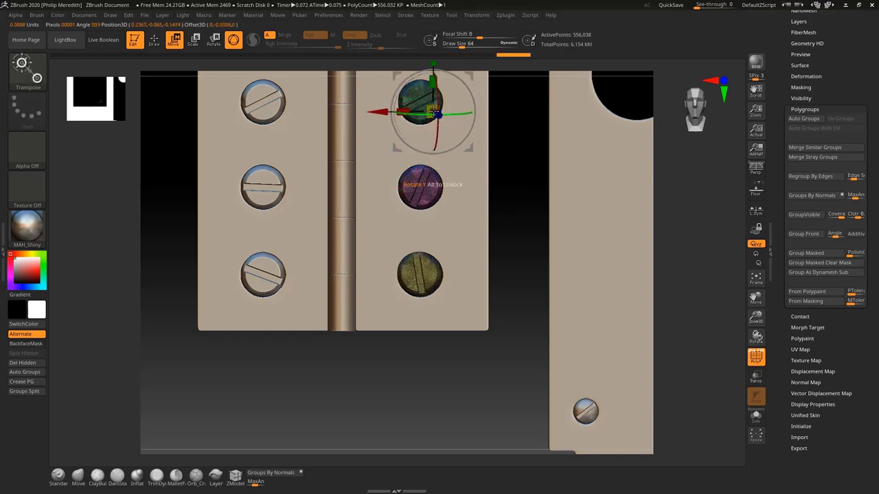
{"action": "left_click", "coordinate": [424, 183]}
{"action": "left_click", "coordinate": [427, 100]}
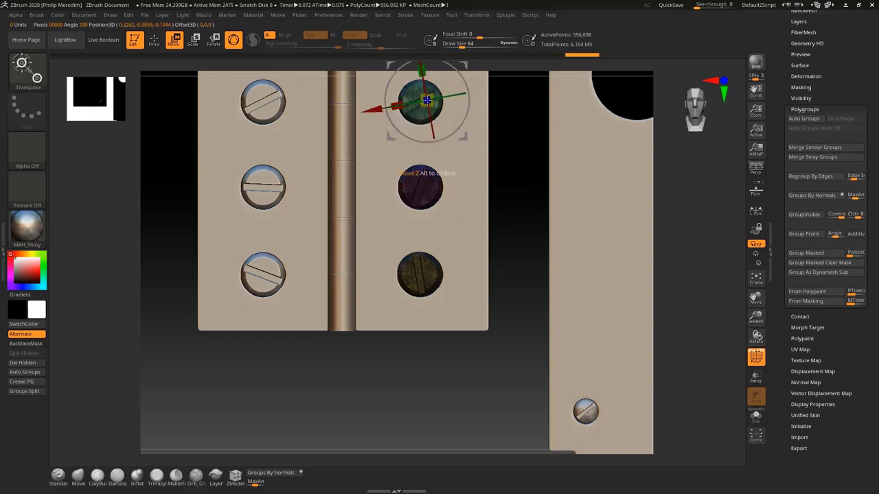
{"action": "left_click_drag", "start_coordinate": [467, 78], "coordinate": [470, 90]}
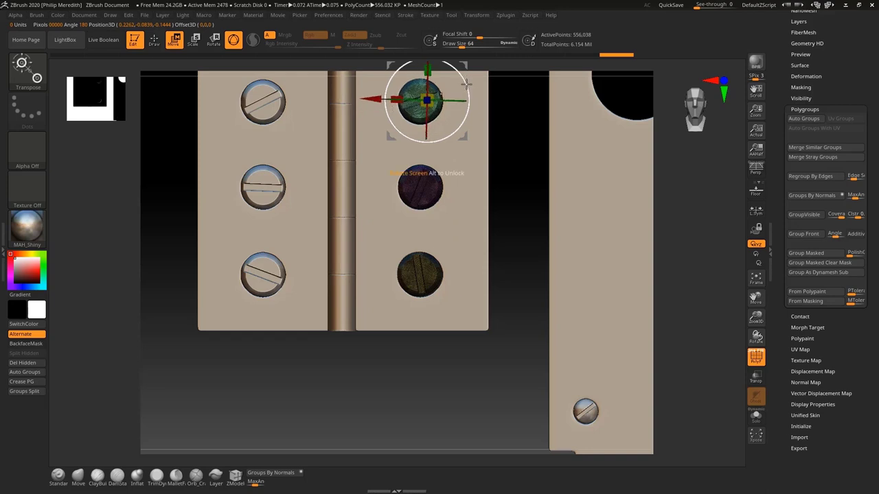
{"action": "left_click", "coordinate": [427, 101], "text": "ctrl"}
{"action": "right_click_drag", "start_coordinate": [518, 134], "coordinate": [520, 188], "text": "ctrl"}
{"action": "left_click", "coordinate": [416, 110]}
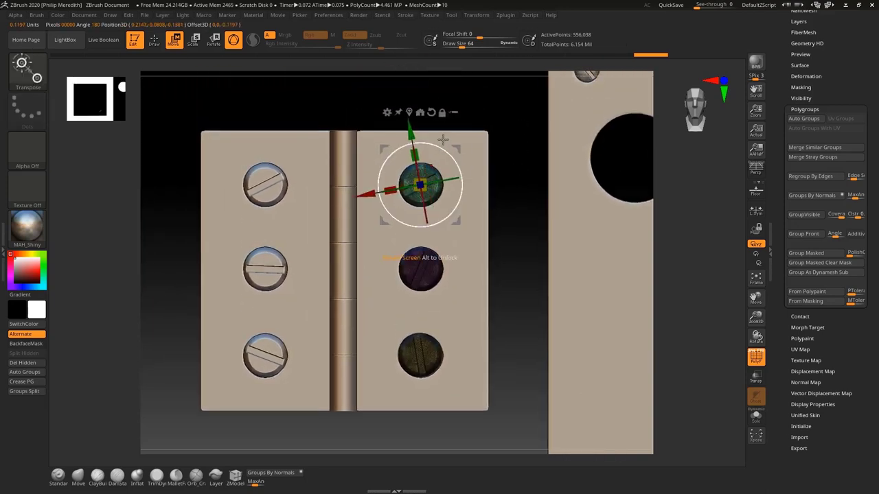
{"action": "left_click_drag", "start_coordinate": [447, 150], "coordinate": [457, 166]}
{"action": "right_click_drag", "start_coordinate": [516, 234], "coordinate": [523, 202]}
{"action": "left_click_drag", "start_coordinate": [523, 202], "coordinate": [448, 282]}
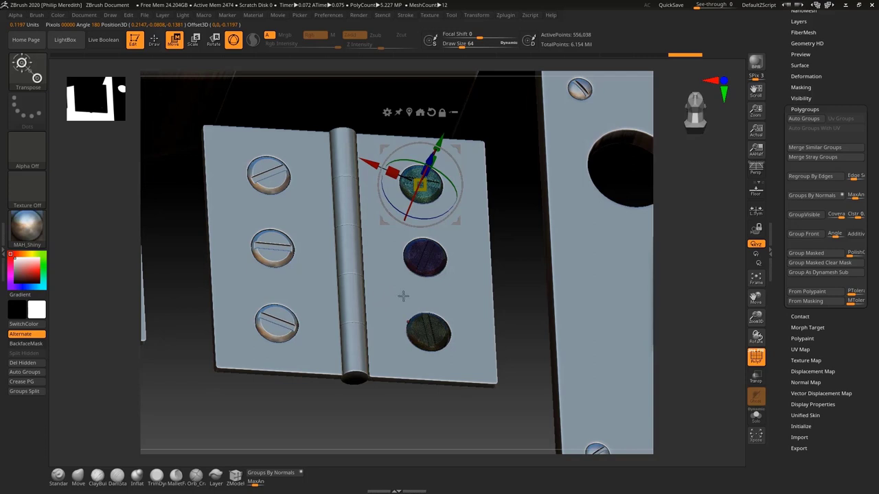
{"action": "mouse_move", "coordinate": [527, 215]}
{"action": "left_mouse_down"}
{"action": "mouse_move", "coordinate": [574, 224]}
{"action": "mouse_move", "coordinate": [574, 234]}
{"action": "mouse_move", "coordinate": [312, 214]}
{"action": "left_mouse_up"}
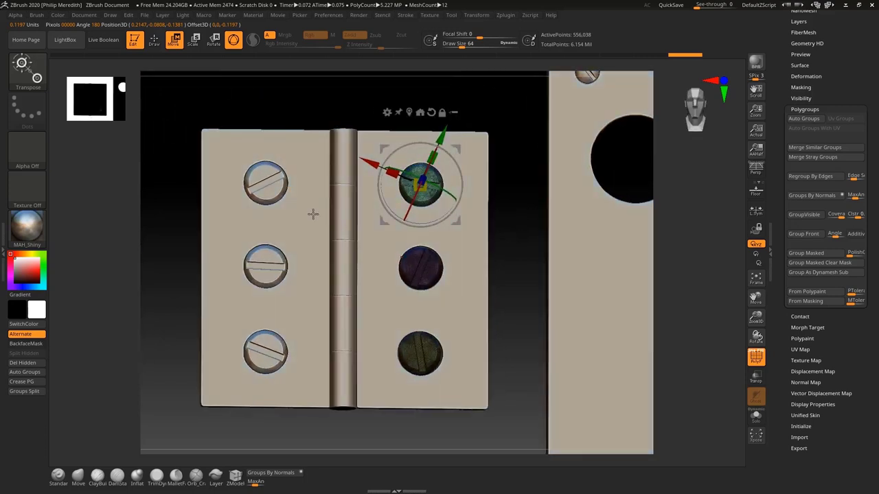
Step: Return to Draw mode and move the first hinge plate, PM3D_Cylinder3D_4, to the top of the subtool list
{"action": "key", "text": "q"}
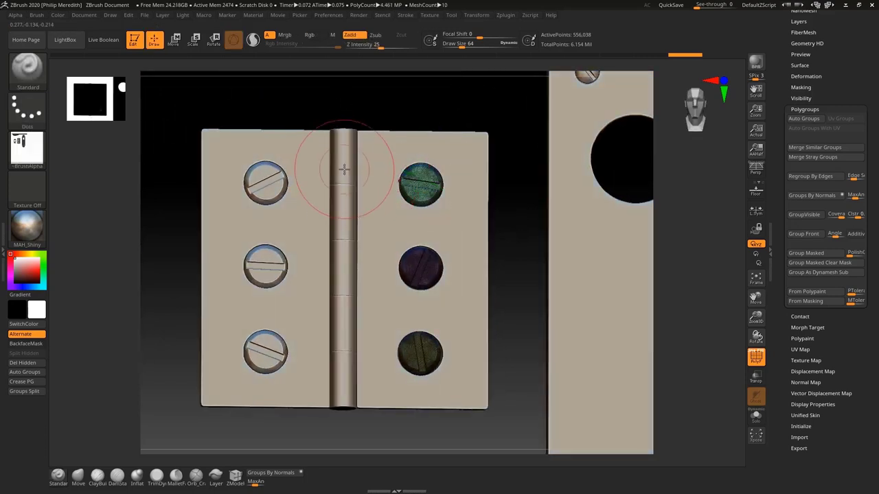
{"action": "left_click", "coordinate": [344, 155], "text": "alt"}
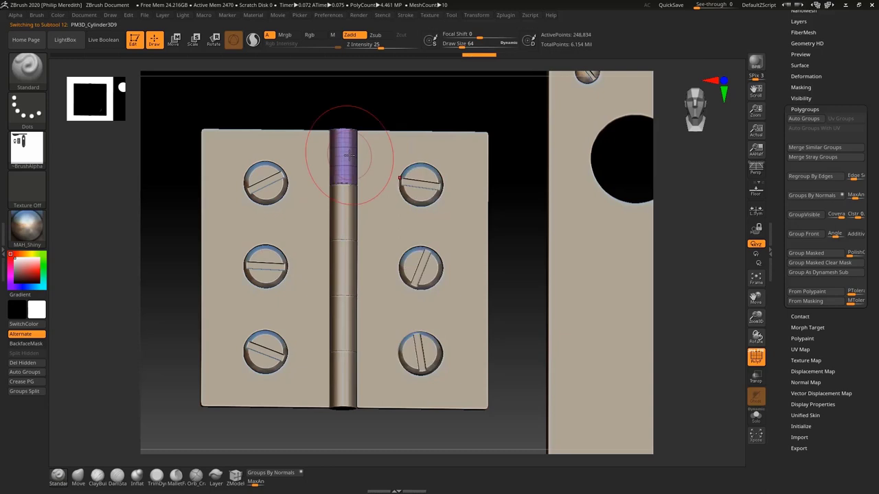
{"action": "left_click", "coordinate": [335, 270], "text": "alt"}
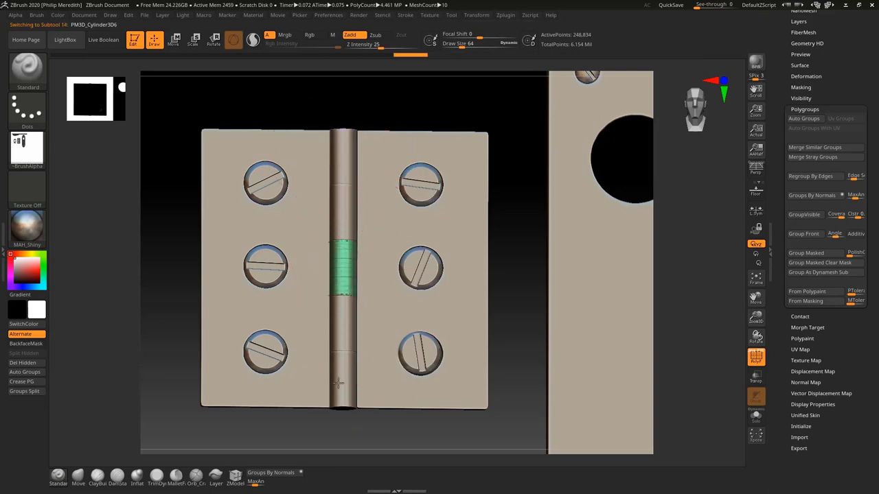
{"action": "left_click", "coordinate": [299, 331], "text": "alt"}
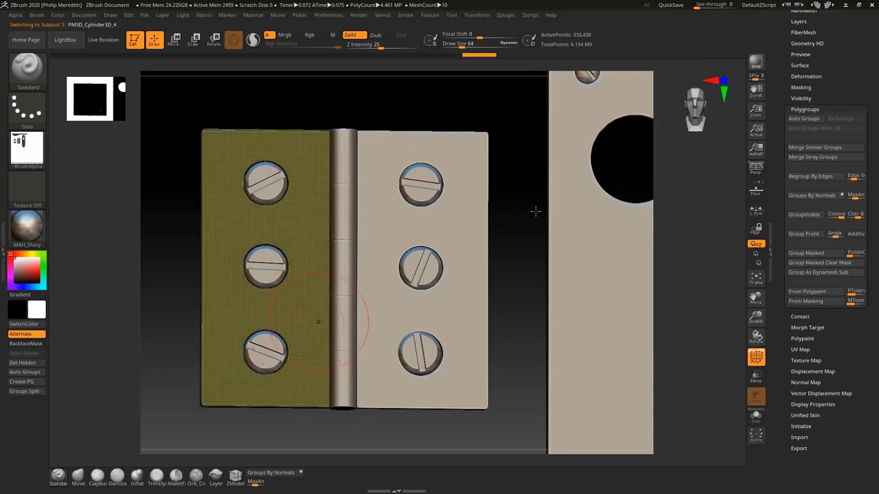
{"action": "left_click_drag", "start_coordinate": [820, 21], "coordinate": [819, 87]}
{"action": "left_click", "coordinate": [801, 48]}
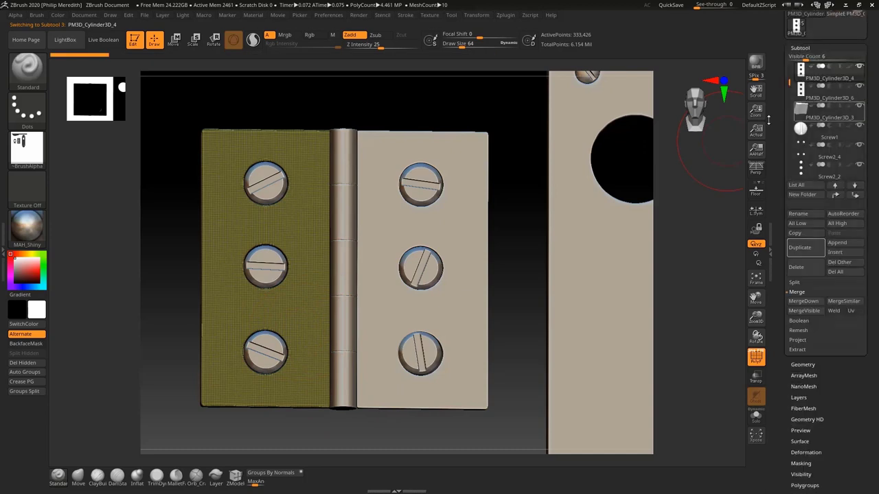
{"action": "left_click", "coordinate": [836, 196]}
{"action": "left_click", "coordinate": [836, 196]}
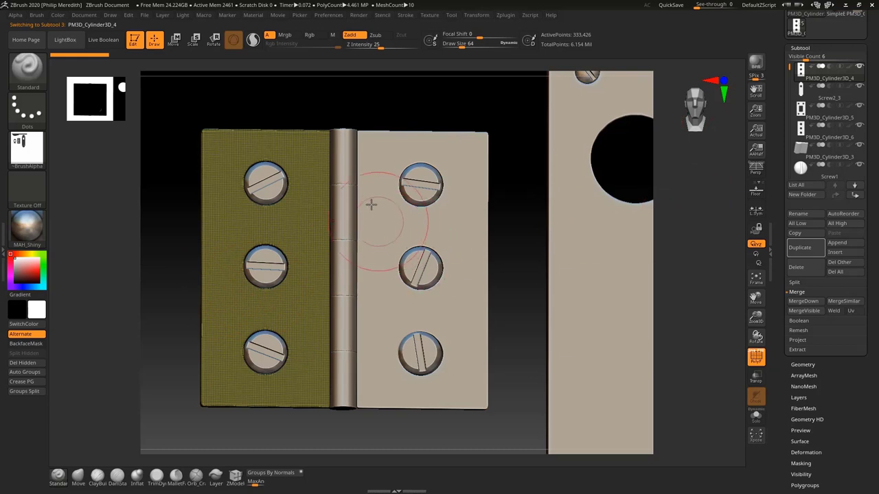
Step: Move the top hinge pin segment, PM3D_Cylinder3D9, up the subtool list to directly above the first hinge plate
{"action": "left_click", "coordinate": [342, 153], "text": "alt"}
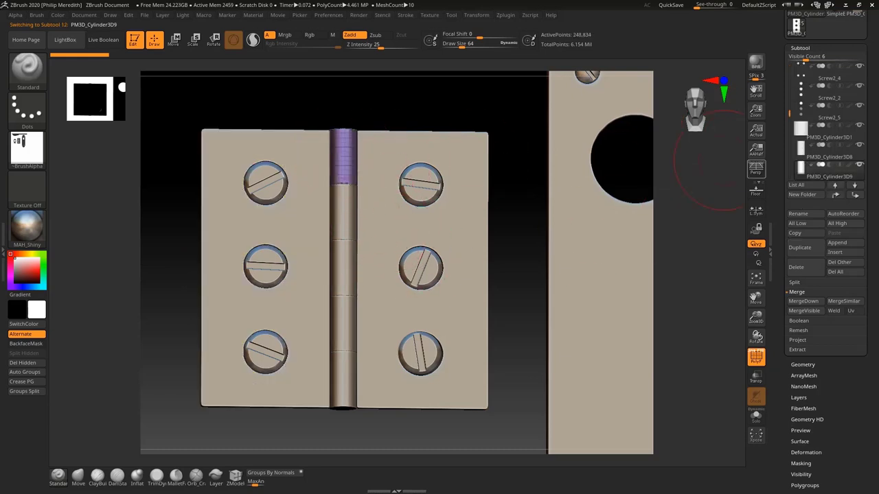
{"action": "left_click", "coordinate": [836, 196]}
{"action": "left_click", "coordinate": [835, 195]}
{"action": "left_click", "coordinate": [835, 195]}
{"action": "left_click", "coordinate": [835, 196]}
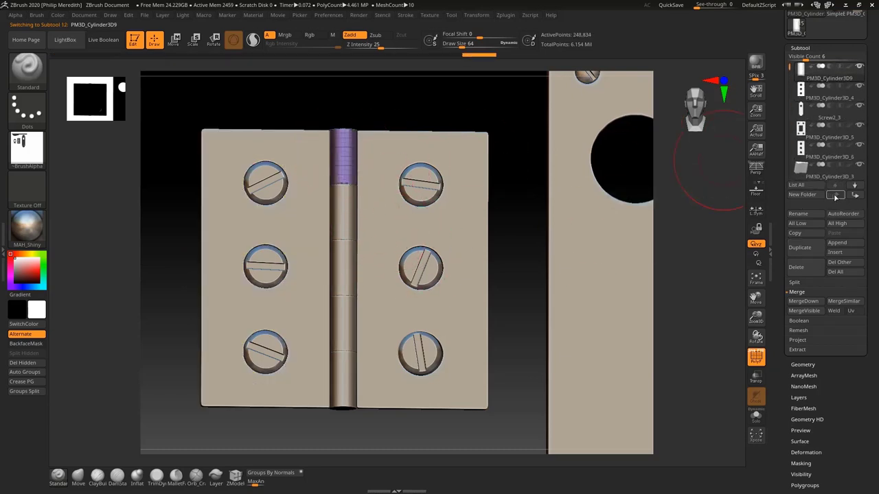
Step: Move the middle hinge pin segment, PM3D_Cylinder3D7, up the subtool list to directly above PM3D_Cylinder3D9
{"action": "left_click", "coordinate": [342, 268], "text": "alt"}
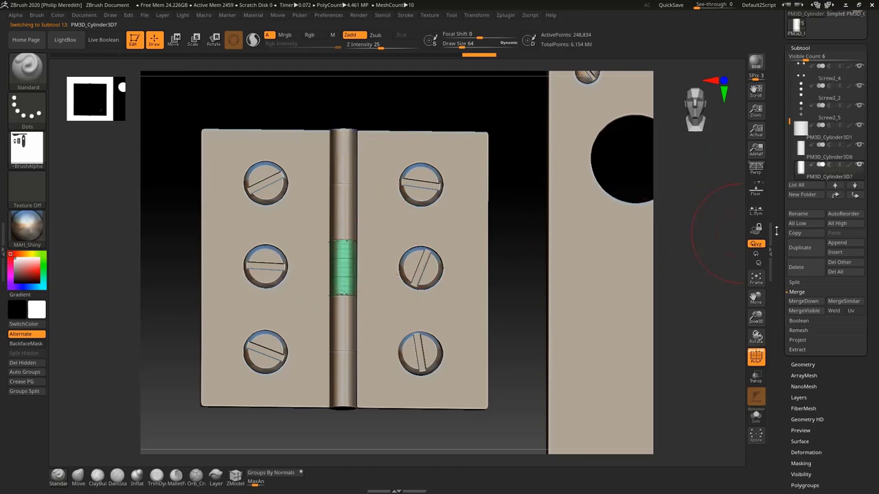
{"action": "left_click", "coordinate": [836, 198]}
{"action": "left_click", "coordinate": [836, 197]}
{"action": "left_click", "coordinate": [836, 198]}
{"action": "left_click", "coordinate": [836, 198]}
{"action": "left_click", "coordinate": [836, 198]}
{"action": "left_click", "coordinate": [836, 198]}
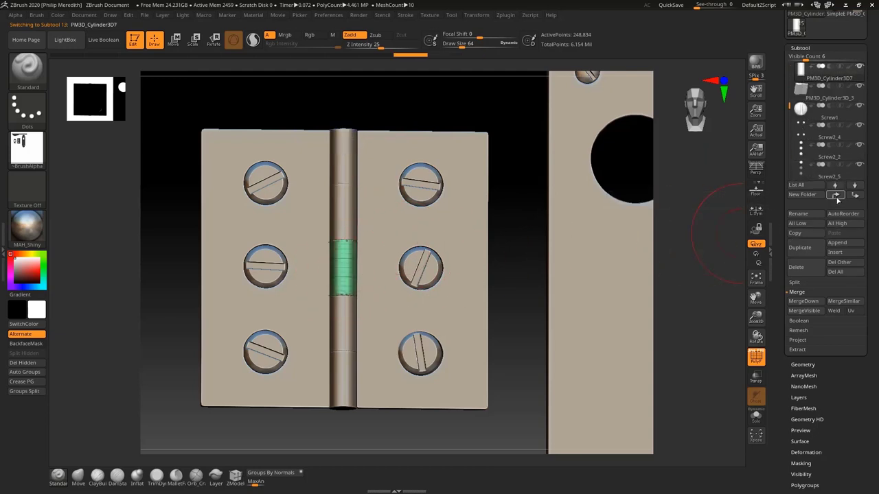
{"action": "left_click", "coordinate": [836, 198]}
{"action": "left_click", "coordinate": [836, 198]}
{"action": "left_click", "coordinate": [836, 196]}
{"action": "left_click", "coordinate": [836, 196]}
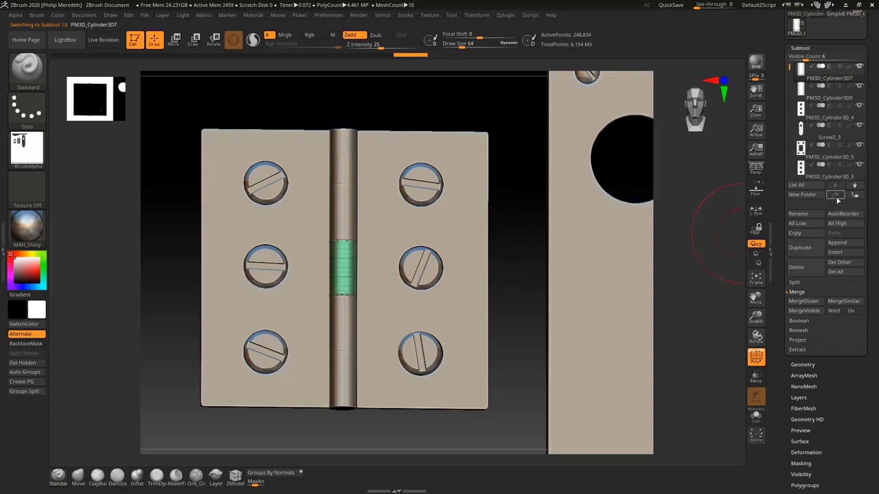
Step: Move the bottom hinge pin segment, PM3D_Cylinder3D6, up the subtool list to directly above PM3D_Cylinder3D7
{"action": "left_click", "coordinate": [348, 371], "text": "alt"}
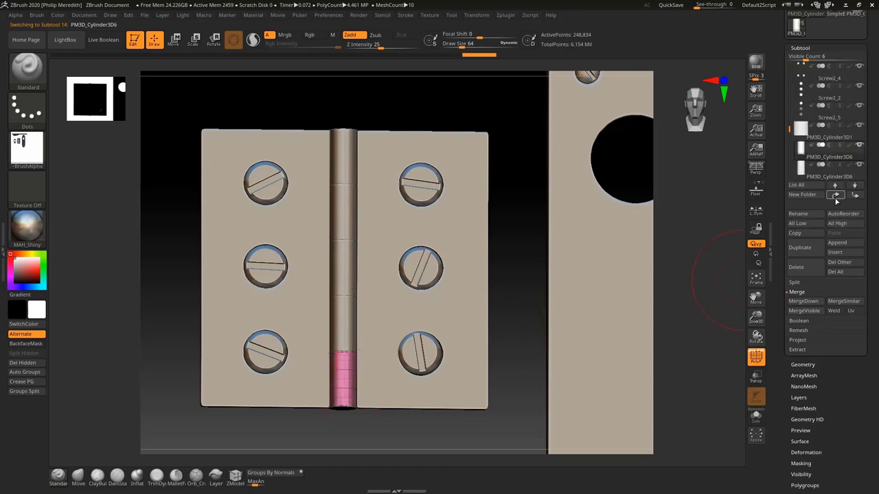
{"action": "left_click", "coordinate": [836, 195]}
{"action": "left_click", "coordinate": [835, 196]}
{"action": "left_click", "coordinate": [835, 196]}
{"action": "left_click", "coordinate": [836, 196]}
{"action": "left_click", "coordinate": [836, 196]}
{"action": "left_click", "coordinate": [835, 196]}
{"action": "left_click", "coordinate": [835, 196]}
{"action": "left_click", "coordinate": [835, 195]}
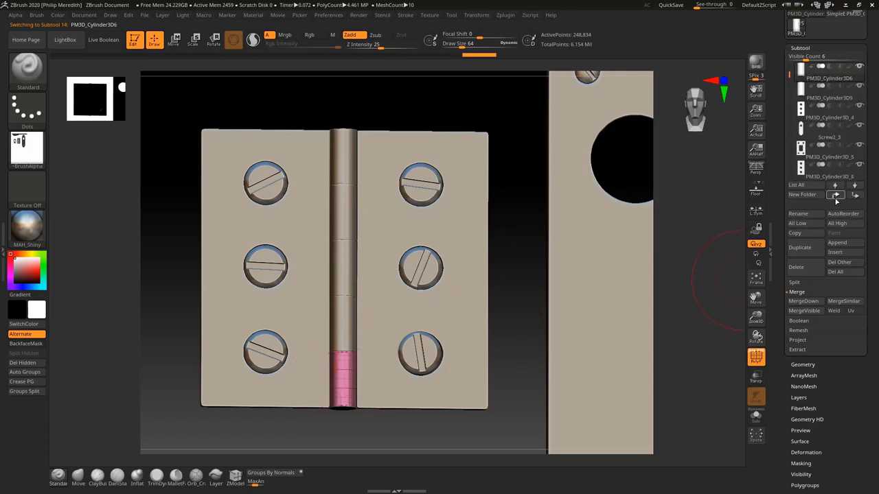
{"action": "left_click", "coordinate": [835, 196]}
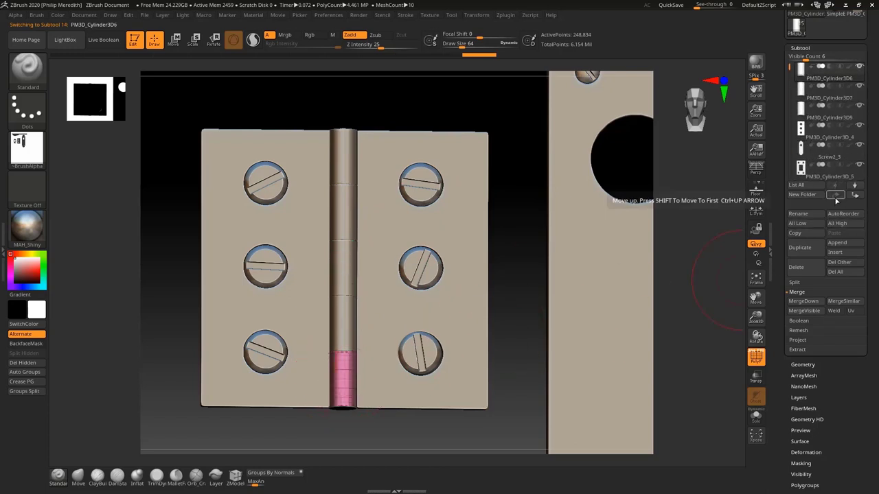
Step: Merge the top, middle and bottom hinge pin segments down together and into the first hinge plate
{"action": "left_click", "coordinate": [804, 302]}
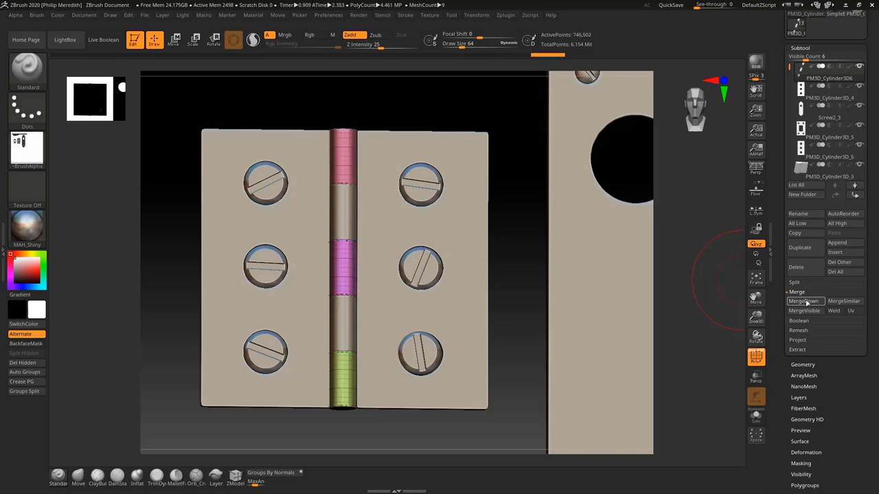
{"action": "left_click", "coordinate": [804, 301]}
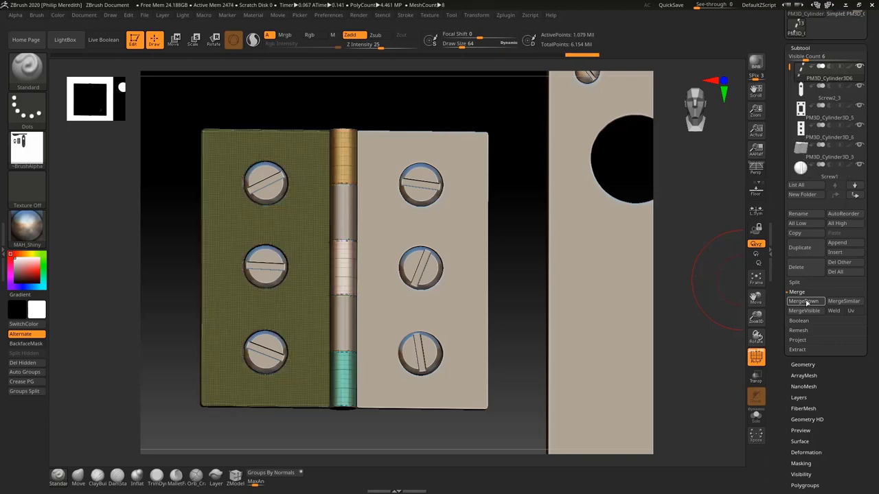
{"action": "left_click_drag", "start_coordinate": [521, 140], "coordinate": [514, 159]}
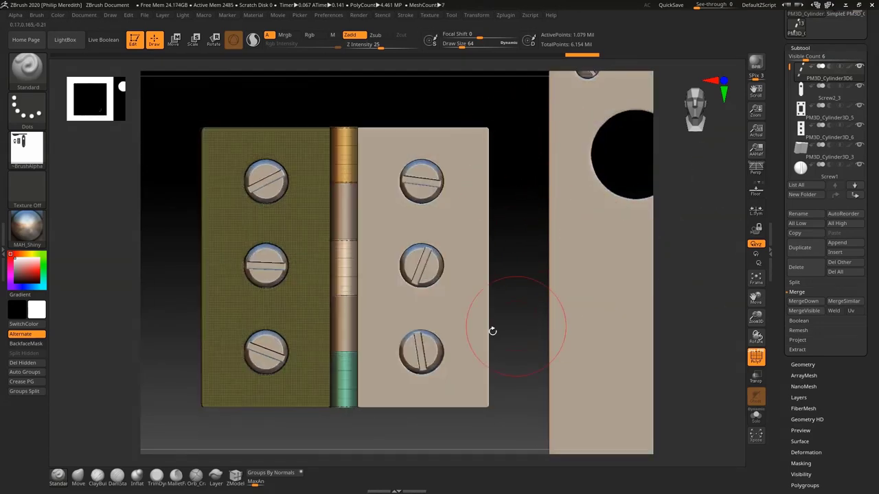
Step: Move the second hinge plate, PM3D_Cylinder3D_6, to the top of the subtool list
{"action": "left_click", "coordinate": [388, 314], "text": "alt"}
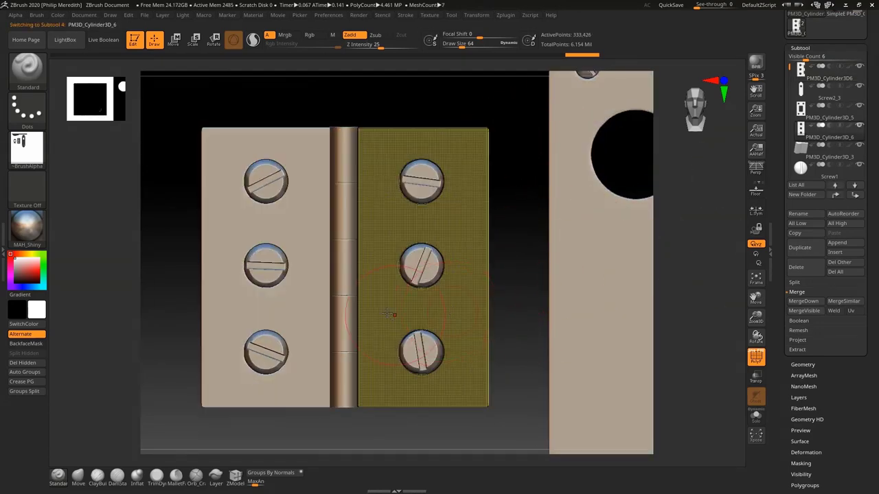
{"action": "left_click", "coordinate": [838, 197]}
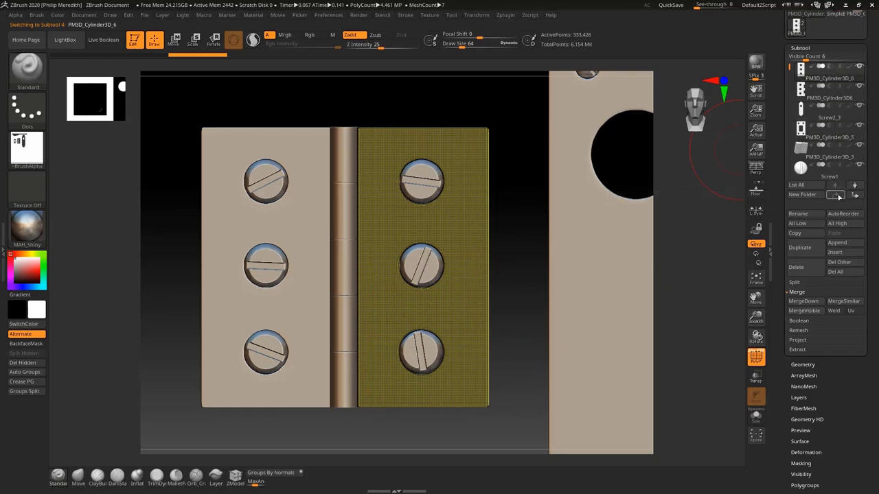
Step: Move hinge pin segments PM3D_Cylinder3D5 and PM3D_Cylinder3D8 to the top of the subtool list and merge them down into the second hinge plate
{"action": "left_click", "coordinate": [352, 319], "text": "alt"}
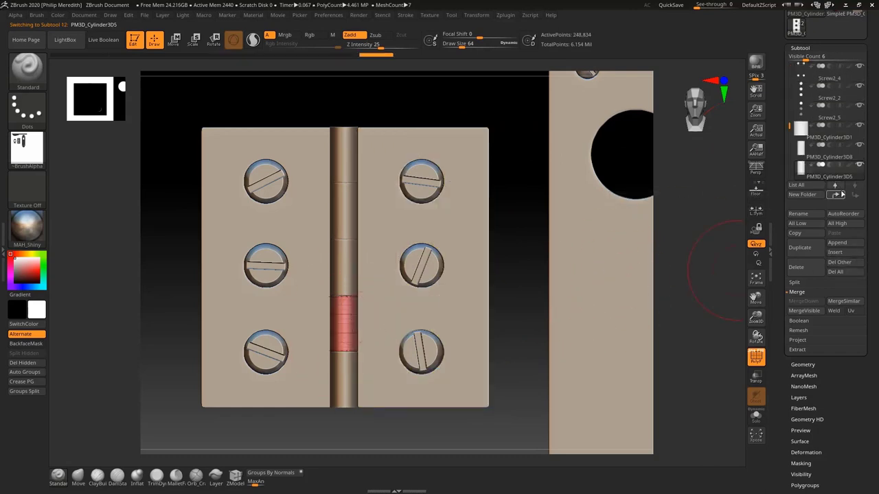
{"action": "left_click", "coordinate": [843, 195]}
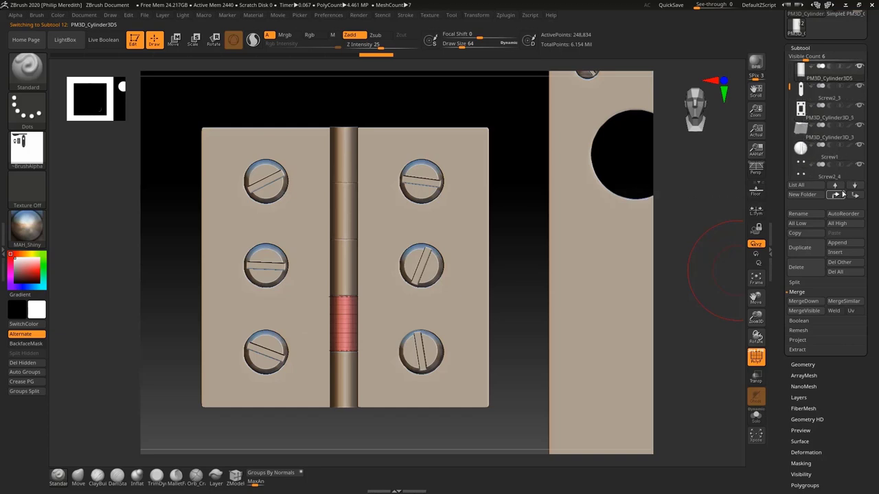
{"action": "left_click", "coordinate": [347, 208], "text": "alt"}
{"action": "left_click", "coordinate": [841, 194]}
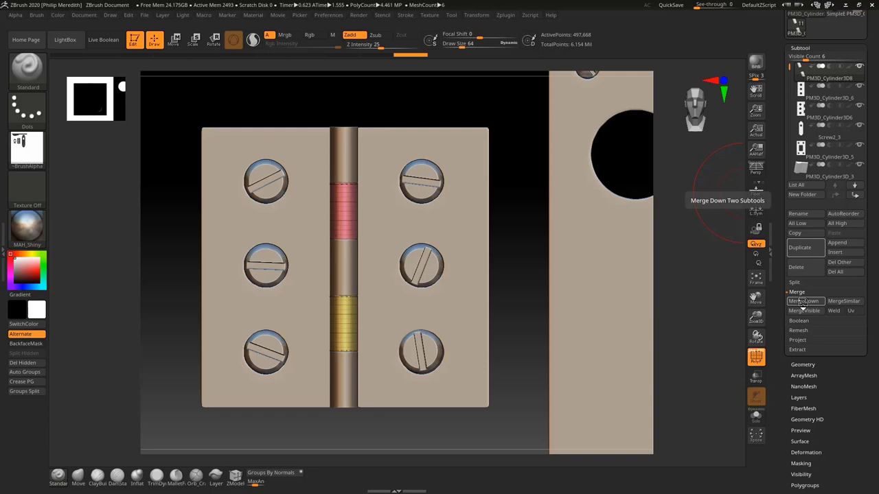
{"action": "left_click", "coordinate": [803, 301]}
{"action": "mouse_move", "coordinate": [518, 122]}
{"action": "left_mouse_down"}
{"action": "mouse_move", "coordinate": [528, 130]}
{"action": "mouse_move", "coordinate": [519, 129]}
{"action": "left_mouse_up"}
Step: Select the first hinge plate, PM3D_Cylinder3D6, and open its DynaMesh settings
{"action": "left_click", "coordinate": [321, 180], "text": "alt"}
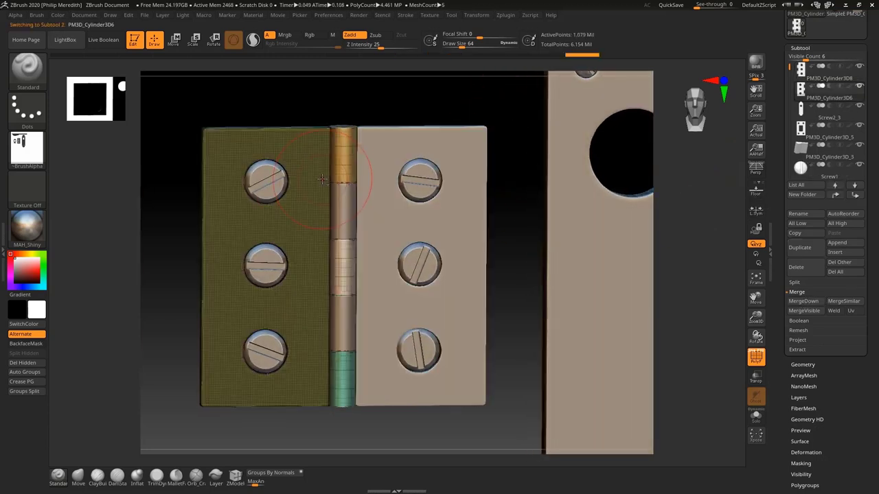
{"action": "left_click_drag", "start_coordinate": [405, 95], "coordinate": [364, 102]}
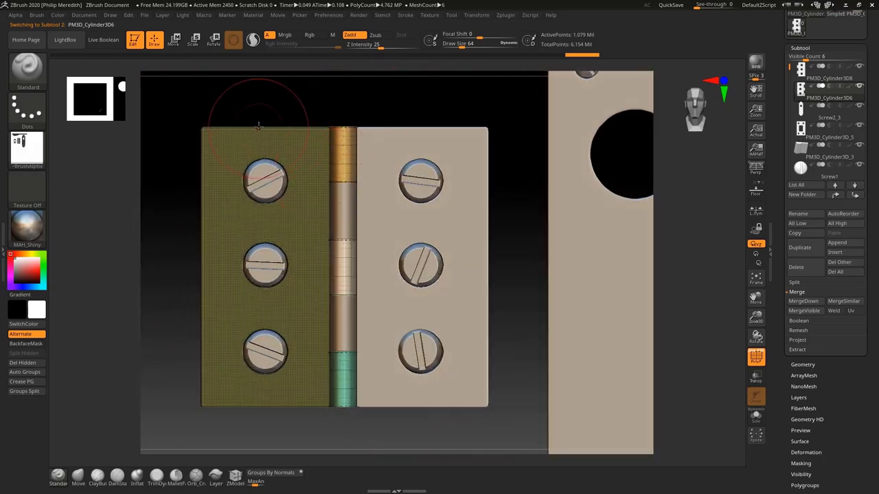
{"action": "left_click_drag", "start_coordinate": [861, 385], "coordinate": [855, 349]}
{"action": "left_click", "coordinate": [808, 314]}
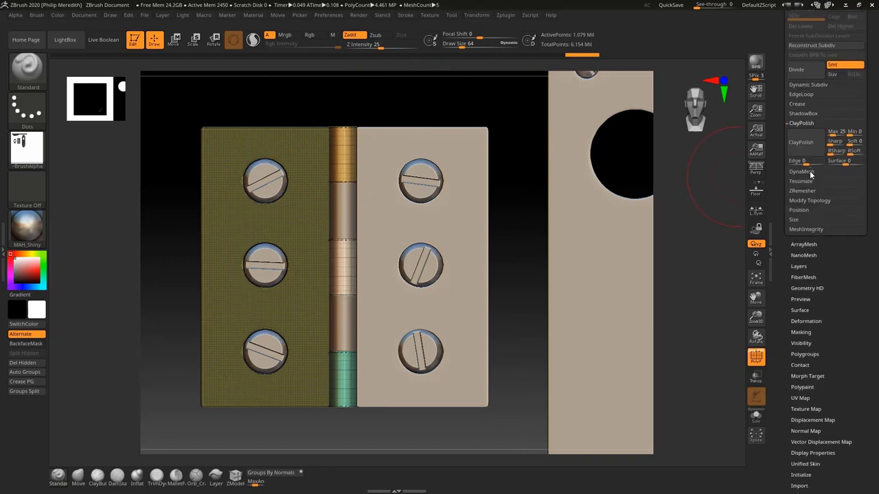
{"action": "left_click", "coordinate": [810, 173]}
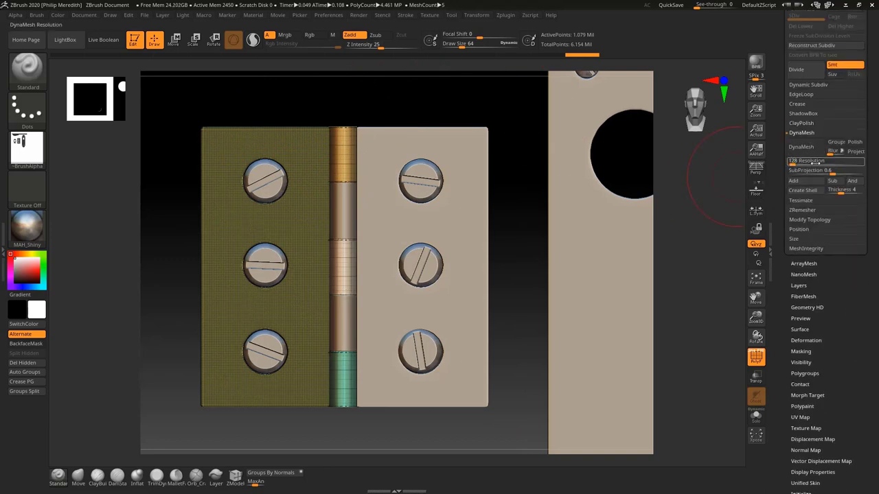
Step: Try DynaMesh on the first hinge plate at resolution 128, and undo it
{"action": "left_click", "coordinate": [808, 148]}
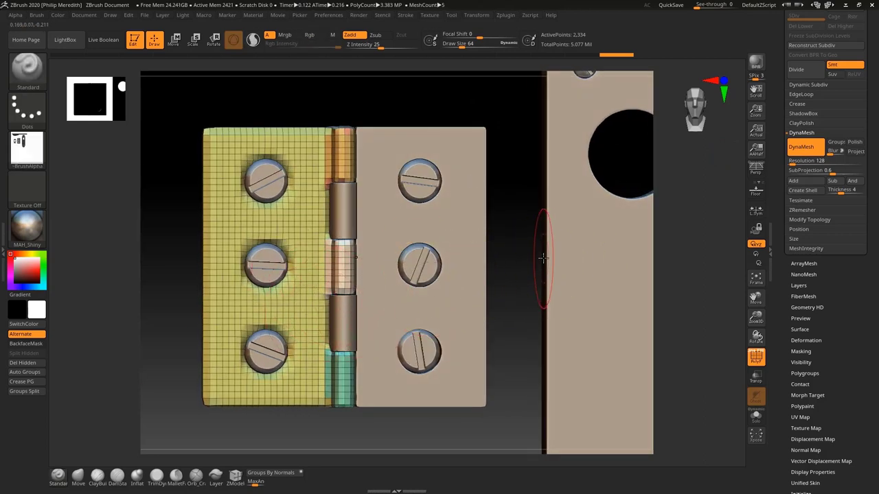
{"action": "key", "text": "ctrl+z"}
Step: Set the DynaMesh resolution to 800 and remesh the first hinge plate with its pin segments
{"action": "left_click", "coordinate": [802, 162]}
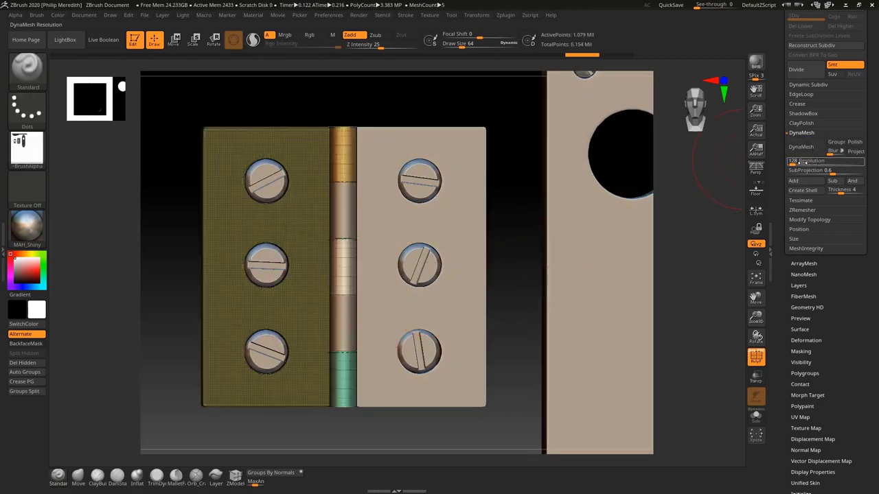
{"action": "left_click", "coordinate": [802, 161]}
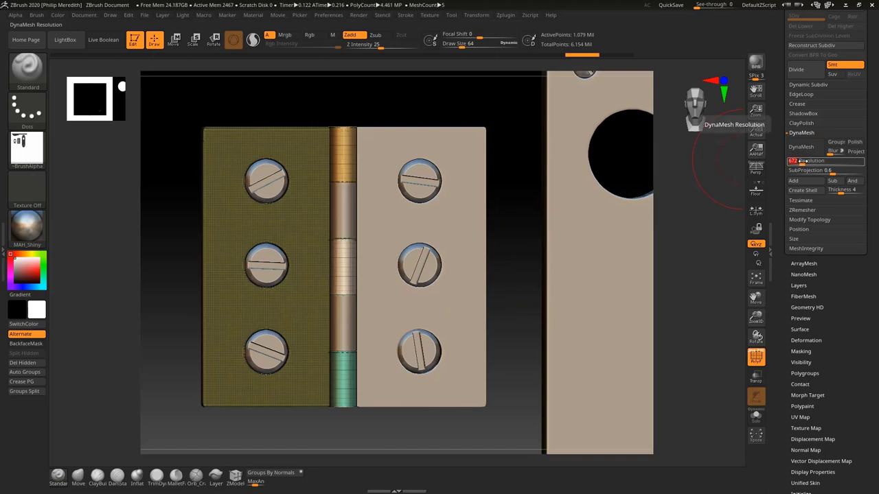
{"action": "key", "text": "Return"}
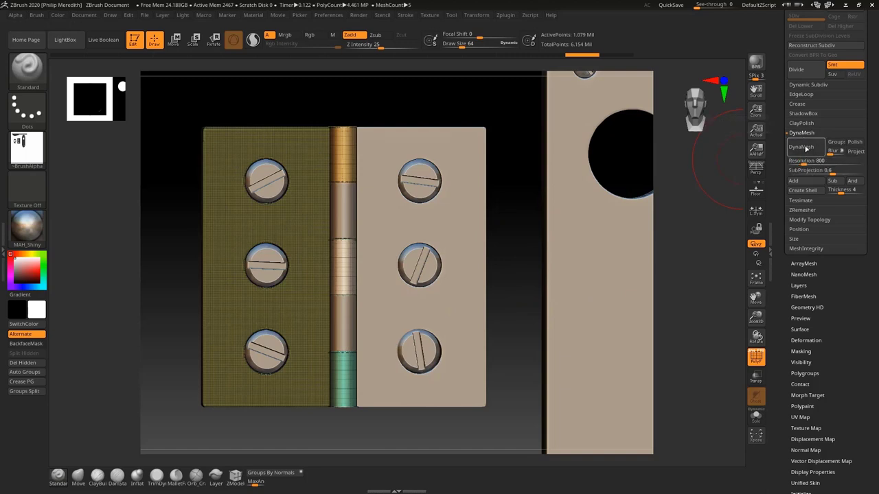
{"action": "left_click", "coordinate": [803, 147]}
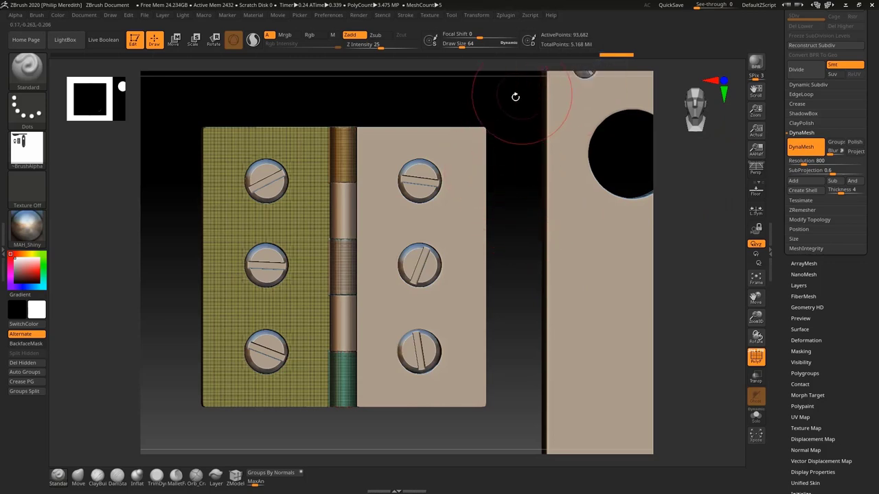
Step: Turn off the PolyFrame display and subdivide the first hinge plate once to level 2
{"action": "left_click_drag", "start_coordinate": [529, 112], "coordinate": [635, 202]}
{"action": "left_click", "coordinate": [758, 361]}
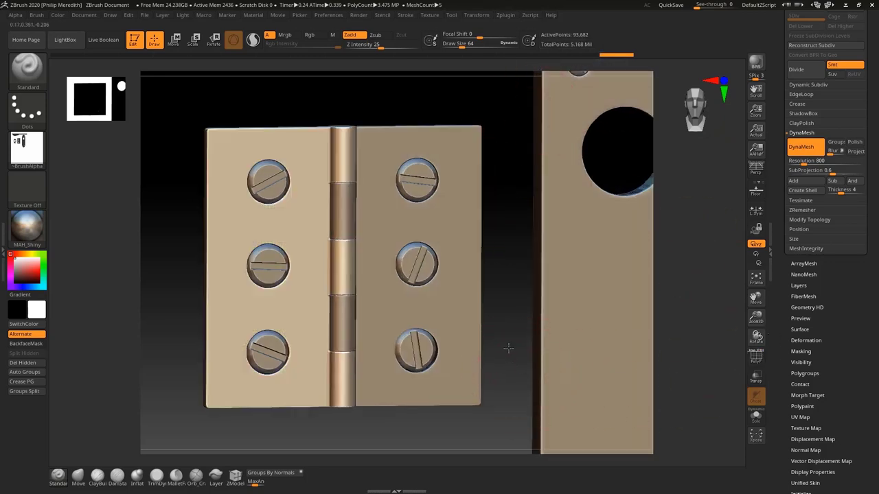
{"action": "mouse_move", "coordinate": [524, 308]}
{"action": "left_mouse_down"}
{"action": "mouse_move", "coordinate": [520, 282]}
{"action": "mouse_move", "coordinate": [521, 297]}
{"action": "left_mouse_up"}
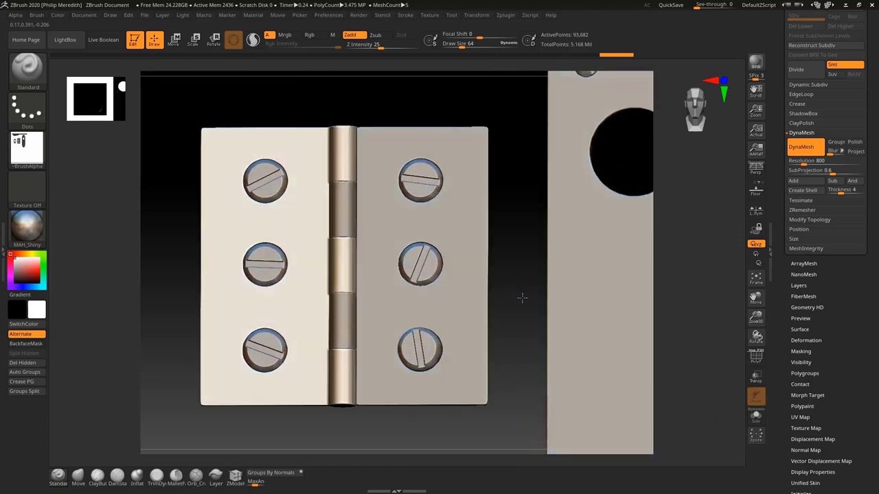
{"action": "key", "text": "ctrl"}
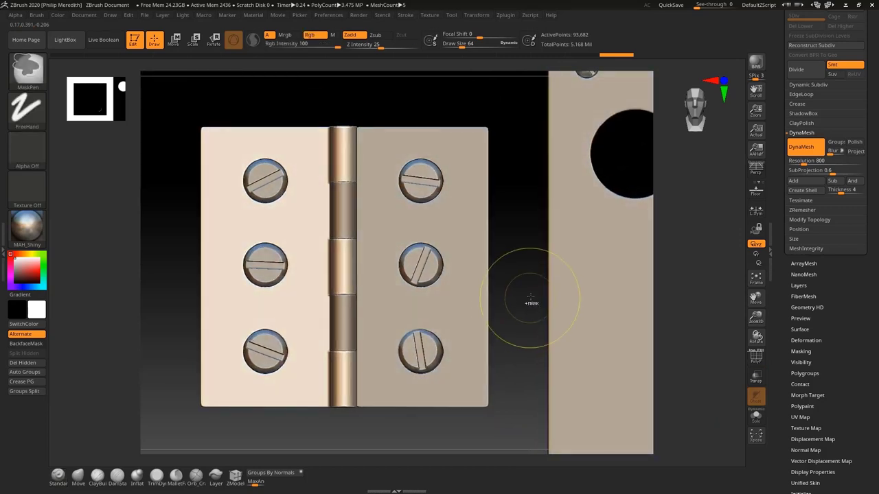
{"action": "mouse_move", "coordinate": [527, 285]}
{"action": "left_mouse_down"}
{"action": "mouse_move", "coordinate": [542, 295]}
{"action": "mouse_move", "coordinate": [529, 290]}
{"action": "left_mouse_up"}
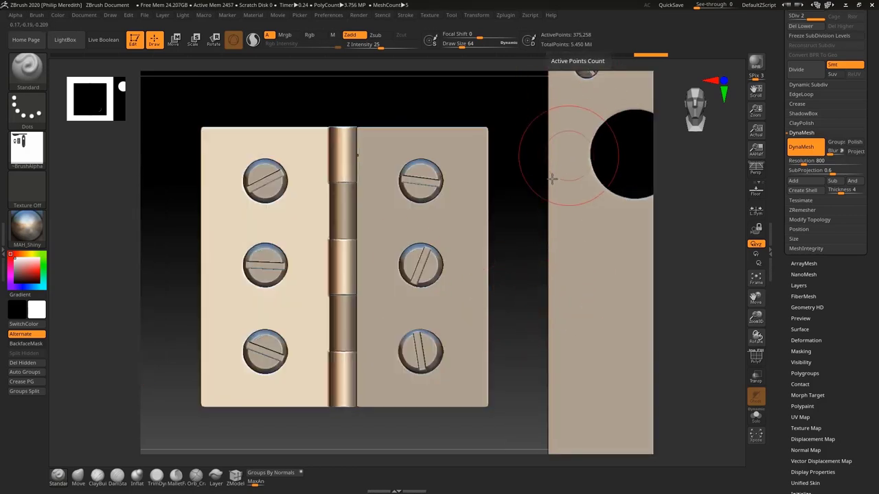
{"action": "left_click_drag", "start_coordinate": [529, 193], "coordinate": [533, 235]}
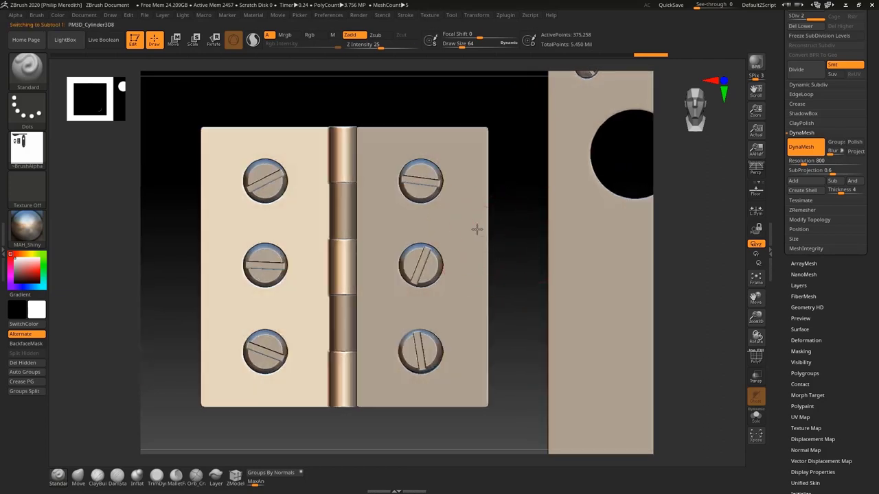
Step: Remesh the second hinge plate with DynaMesh at resolution 800 and subdivide it to level 3
{"action": "left_click", "coordinate": [476, 228], "text": "alt"}
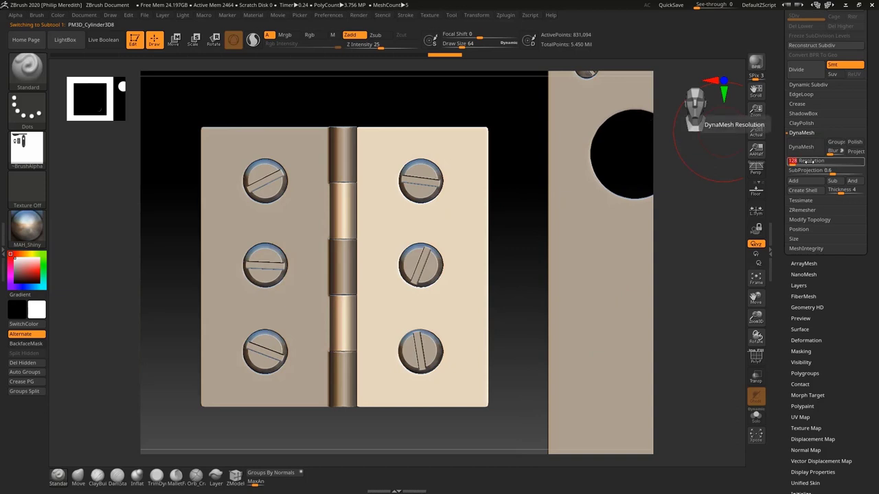
{"action": "key", "text": "Return"}
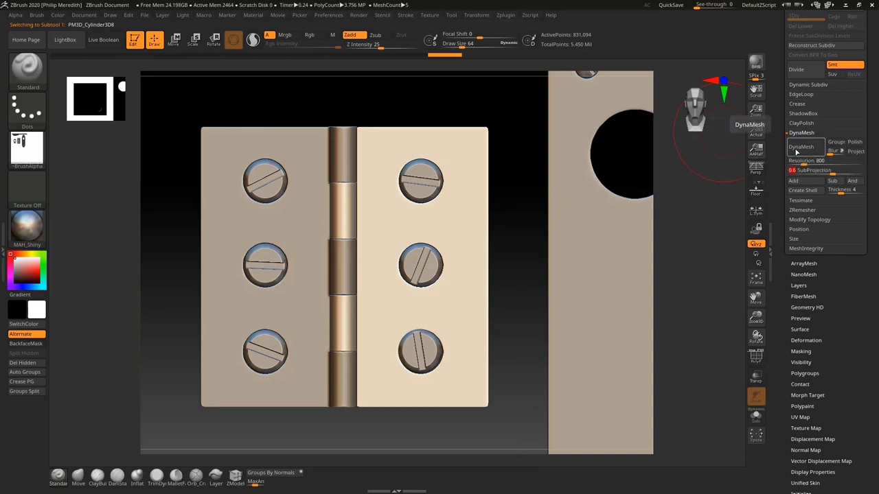
{"action": "left_click", "coordinate": [800, 147]}
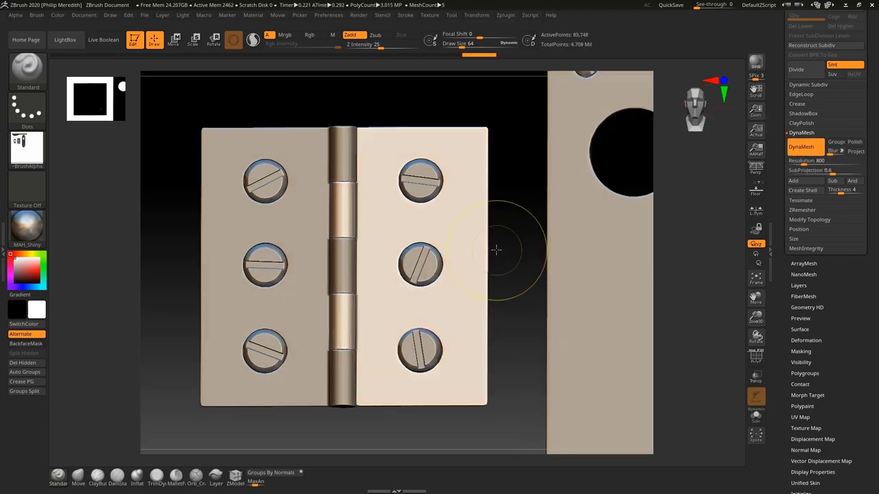
{"action": "key", "text": "ctrl+d"}
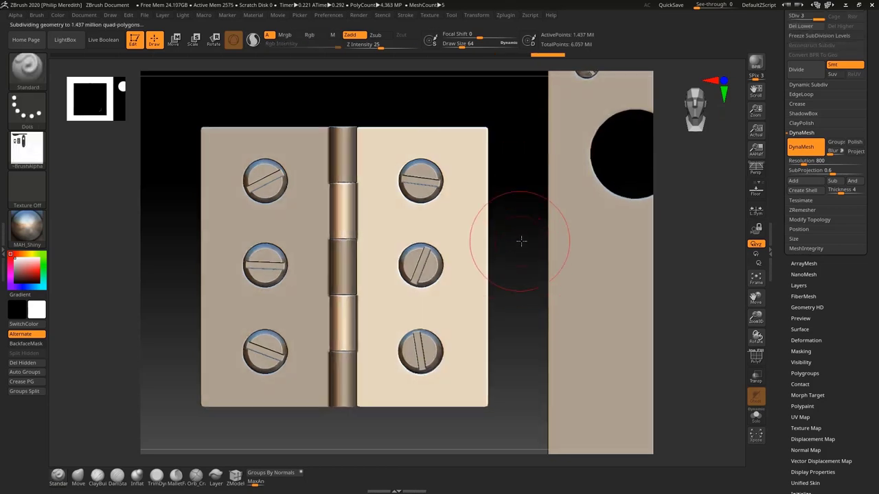
Step: Examine the assembled hinge from several angles and alongside the other door hardware pieces
{"action": "mouse_move", "coordinate": [521, 240]}
{"action": "left_mouse_down"}
{"action": "mouse_move", "coordinate": [534, 245]}
{"action": "mouse_move", "coordinate": [510, 194]}
{"action": "mouse_move", "coordinate": [510, 158]}
{"action": "mouse_move", "coordinate": [518, 157]}
{"action": "mouse_move", "coordinate": [492, 240]}
{"action": "mouse_move", "coordinate": [508, 236]}
{"action": "left_mouse_up"}
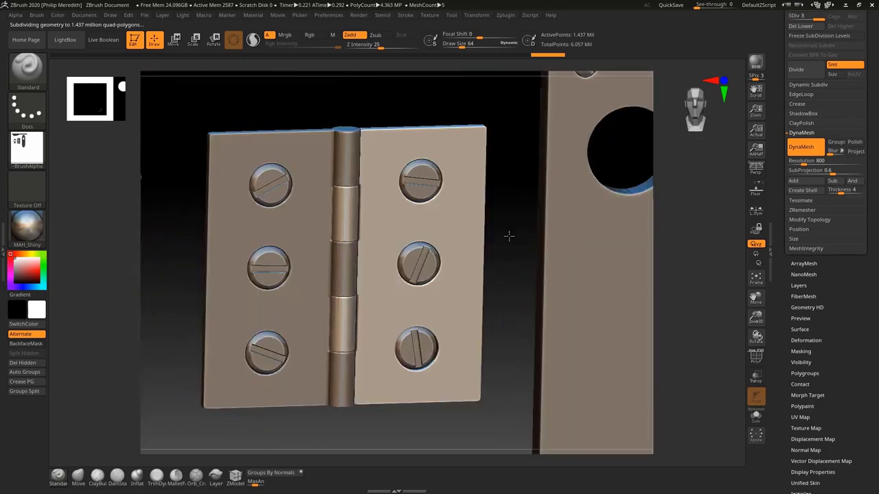
{"action": "right_click_drag", "start_coordinate": [506, 306], "coordinate": [491, 172], "text": "ctrl"}
{"action": "left_click_drag", "start_coordinate": [379, 377], "coordinate": [320, 334]}
{"action": "right_click_drag", "start_coordinate": [320, 333], "coordinate": [468, 389], "text": "ctrl"}
{"action": "right_click_drag", "start_coordinate": [291, 349], "coordinate": [282, 395], "text": "ctrl"}
{"action": "right_click_drag", "start_coordinate": [337, 289], "coordinate": [324, 297], "text": "ctrl"}
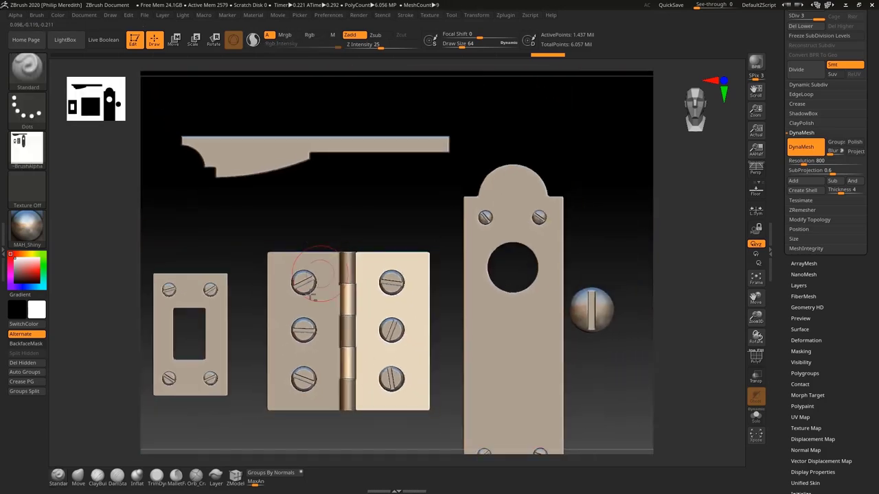
{"action": "right_click_drag", "start_coordinate": [268, 291], "coordinate": [424, 254], "text": "alt"}
{"action": "right_click_drag", "start_coordinate": [387, 295], "coordinate": [346, 300], "text": "ctrl"}
{"action": "right_click_drag", "start_coordinate": [517, 262], "coordinate": [402, 268], "text": "alt"}
Step: Duplicate the plain cylinder PM3D_Cylinder3D1 and place the copy end-on over the rectangular opening of the small screwed plate
{"action": "left_click_drag", "start_coordinate": [875, 109], "coordinate": [877, 241]}
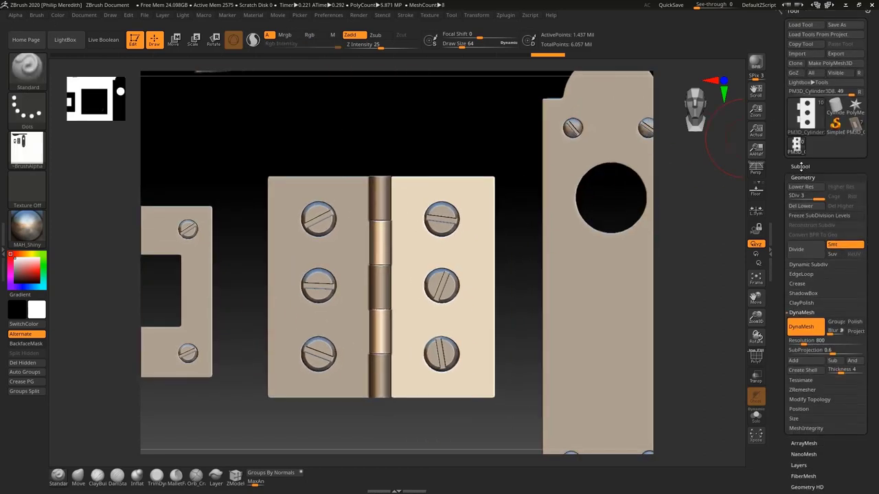
{"action": "left_click", "coordinate": [799, 171]}
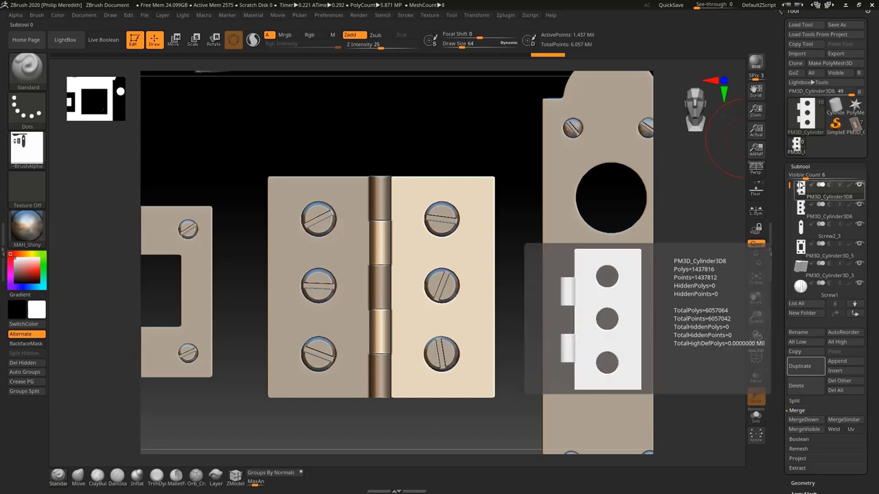
{"action": "left_click_drag", "start_coordinate": [789, 193], "coordinate": [793, 256]}
{"action": "left_click", "coordinate": [802, 249]}
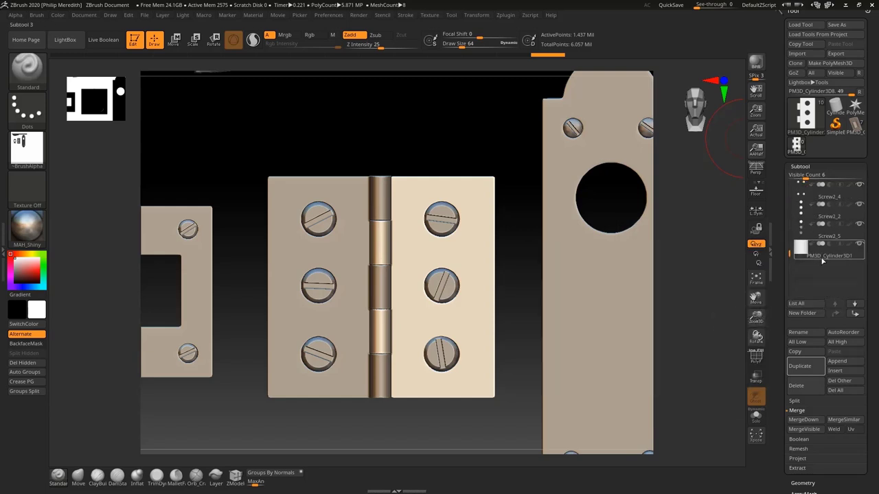
{"action": "left_click", "coordinate": [755, 277]}
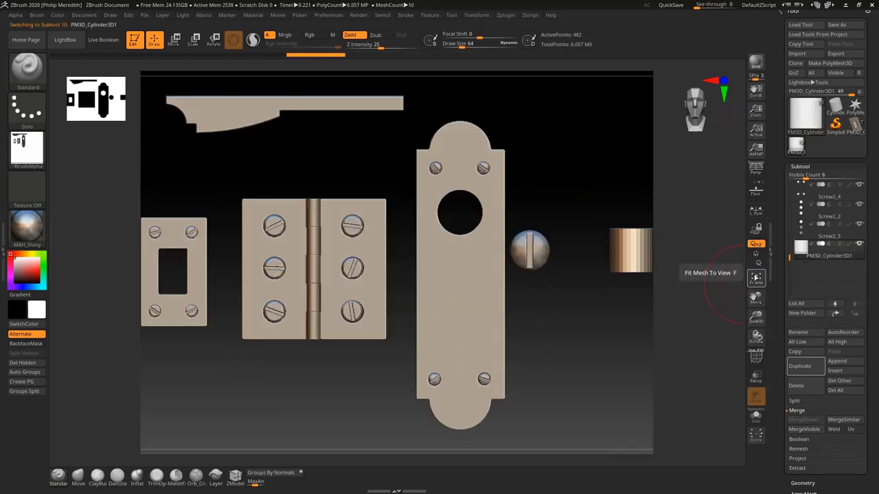
{"action": "mouse_move", "coordinate": [755, 319]}
{"action": "left_mouse_down"}
{"action": "mouse_move", "coordinate": [755, 331]}
{"action": "mouse_move", "coordinate": [752, 322]}
{"action": "left_mouse_up"}
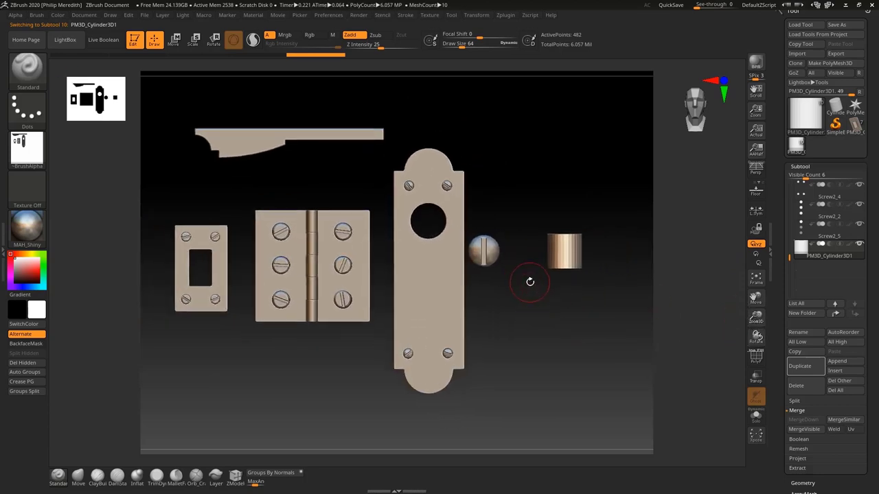
{"action": "left_click", "coordinate": [809, 367]}
{"action": "key", "text": "w"}
{"action": "left_click_drag", "start_coordinate": [509, 251], "coordinate": [154, 245]}
{"action": "left_click_drag", "start_coordinate": [205, 237], "coordinate": [207, 320], "text": "shift"}
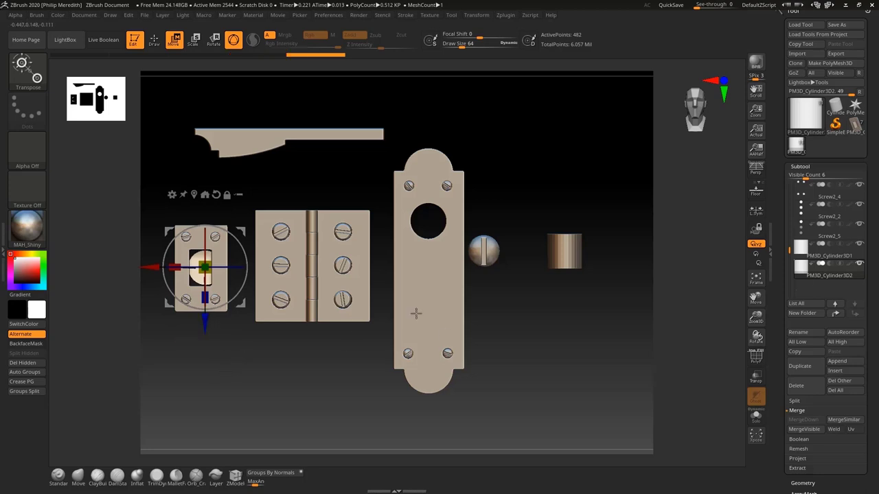
Step: Isolate the duplicated cylinder and clip off its left and lower halves with ClipCurve, leaving a quarter cylinder
{"action": "left_click", "coordinate": [755, 416]}
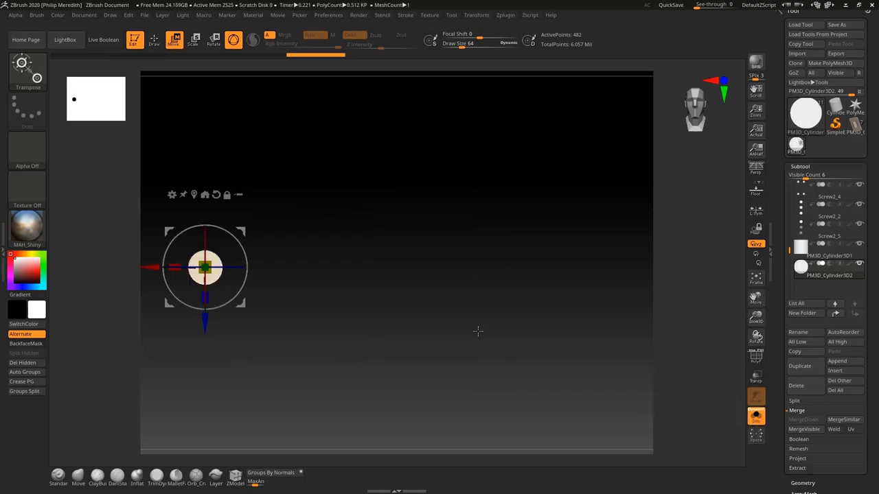
{"action": "key", "text": "f"}
{"action": "right_click_drag", "start_coordinate": [602, 369], "coordinate": [587, 328], "text": "ctrl"}
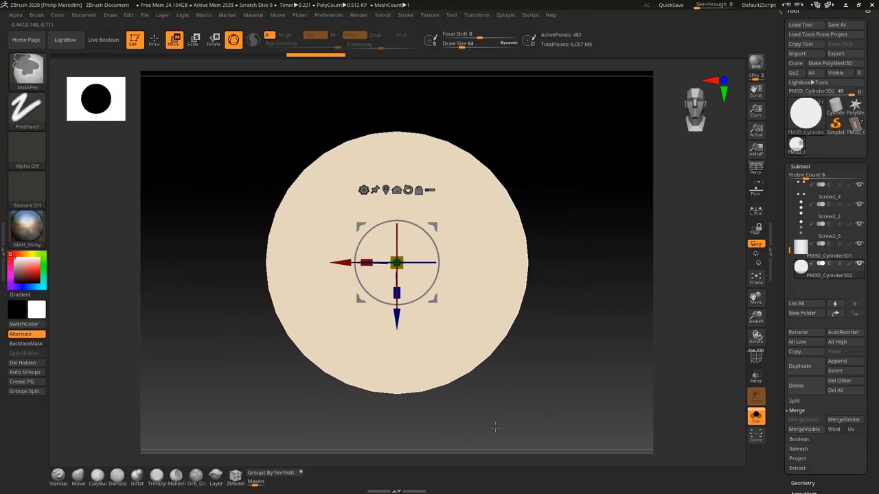
{"action": "key", "text": "ctrl+shift"}
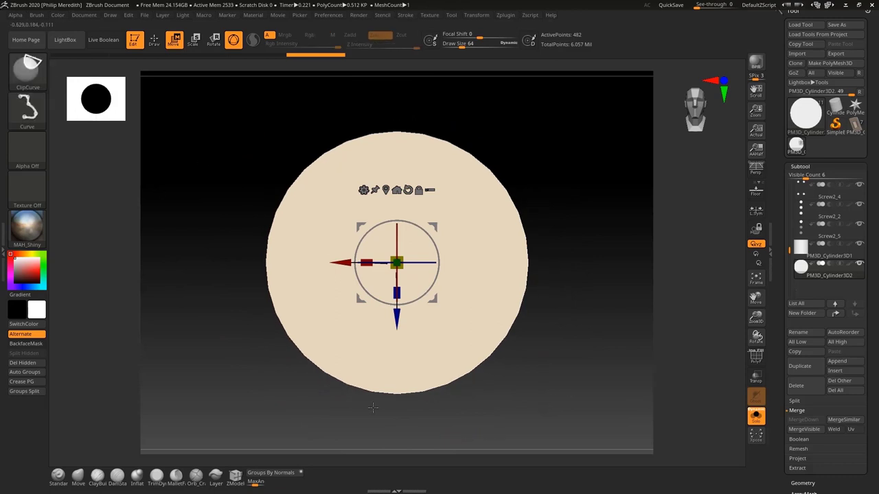
{"action": "mouse_move", "coordinate": [403, 427]}
{"action": "left_mouse_down", "text": "ctrl+shift"}
{"action": "mouse_move", "coordinate": [422, 216]}
{"action": "mouse_move", "coordinate": [380, 116]}
{"action": "left_mouse_up", "text": "ctrl+shift"}
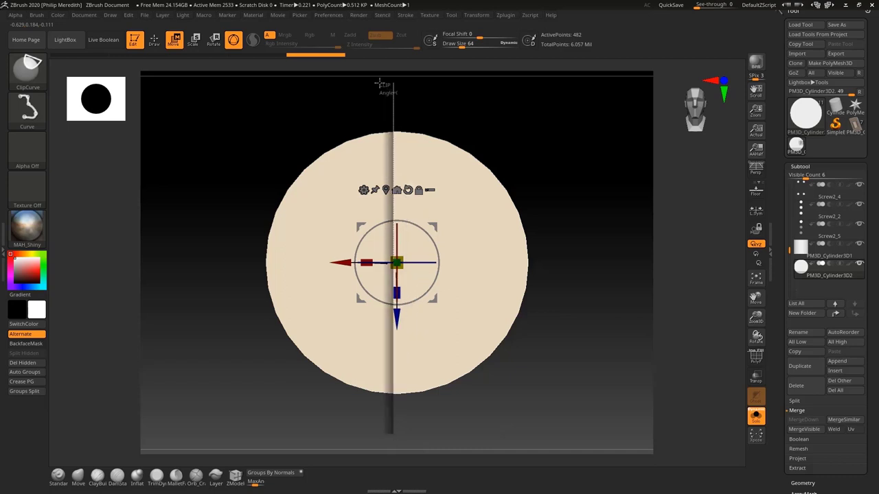
{"action": "left_click_drag", "start_coordinate": [378, 82], "coordinate": [383, 83], "text": "ctrl+shift"}
{"action": "key", "text": "ctrl+shift"}
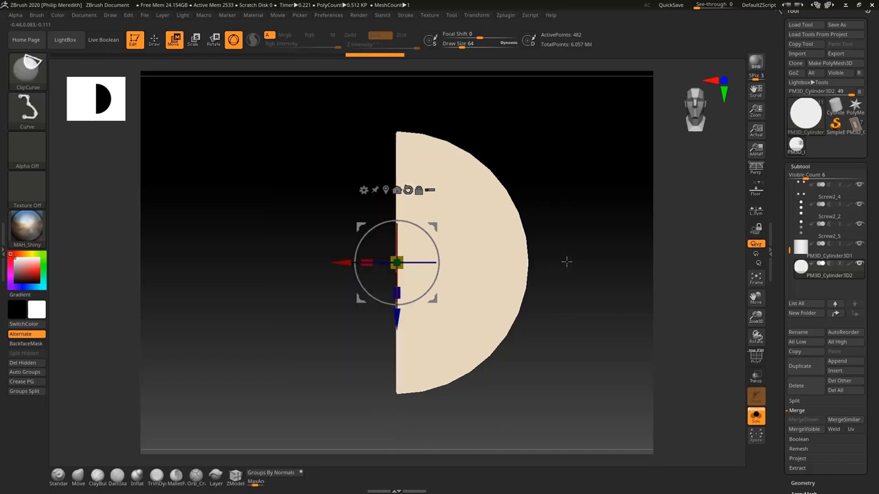
{"action": "left_click_drag", "start_coordinate": [566, 261], "coordinate": [229, 269], "text": "ctrl+shift"}
{"action": "mouse_move", "coordinate": [633, 188]}
{"action": "left_mouse_down"}
{"action": "mouse_move", "coordinate": [610, 245]}
{"action": "mouse_move", "coordinate": [600, 226]}
{"action": "mouse_move", "coordinate": [612, 218]}
{"action": "mouse_move", "coordinate": [603, 275]}
{"action": "left_mouse_up"}
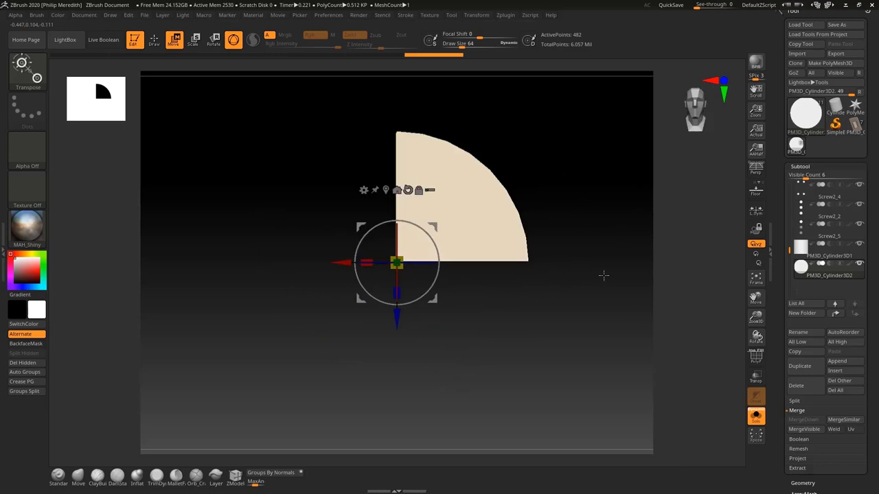
Step: Rotate the quarter cylinder 90 degrees upright, show the other parts again and move the piece forward through the small plate's rectangular opening
{"action": "left_click_drag", "start_coordinate": [395, 243], "coordinate": [400, 316]}
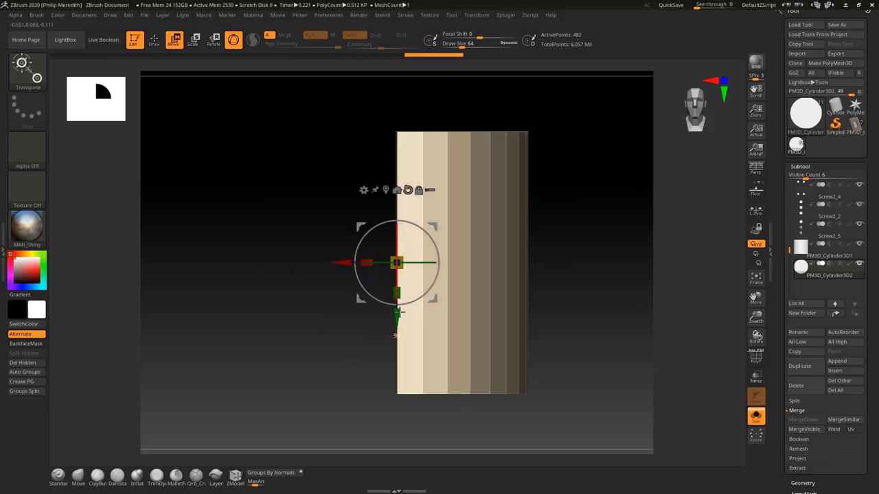
{"action": "right_click_drag", "start_coordinate": [648, 332], "coordinate": [634, 290], "text": "ctrl"}
{"action": "left_click", "coordinate": [761, 421]}
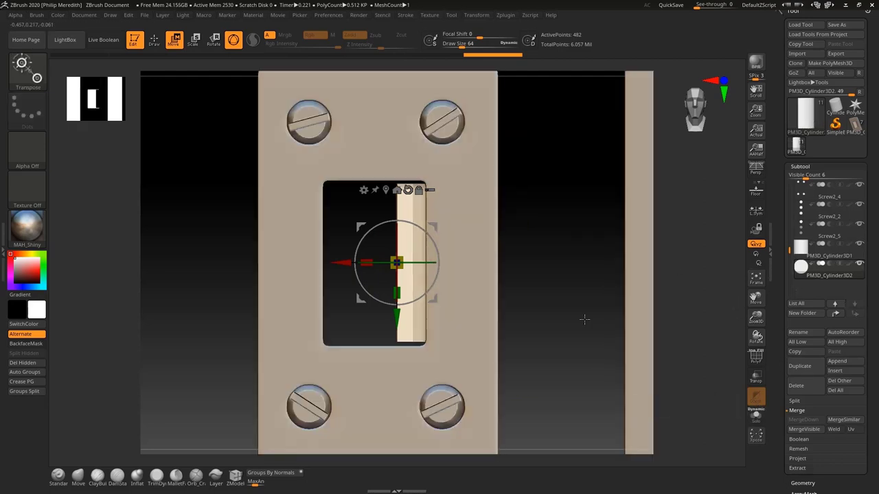
{"action": "mouse_move", "coordinate": [584, 318]}
{"action": "right_mouse_down", "text": "ctrl"}
{"action": "mouse_move", "coordinate": [576, 298]}
{"action": "mouse_move", "coordinate": [578, 322]}
{"action": "right_mouse_up", "text": "ctrl"}
{"action": "right_click_drag", "start_coordinate": [563, 281], "coordinate": [565, 282]}
{"action": "left_click_drag", "start_coordinate": [563, 280], "coordinate": [564, 309]}
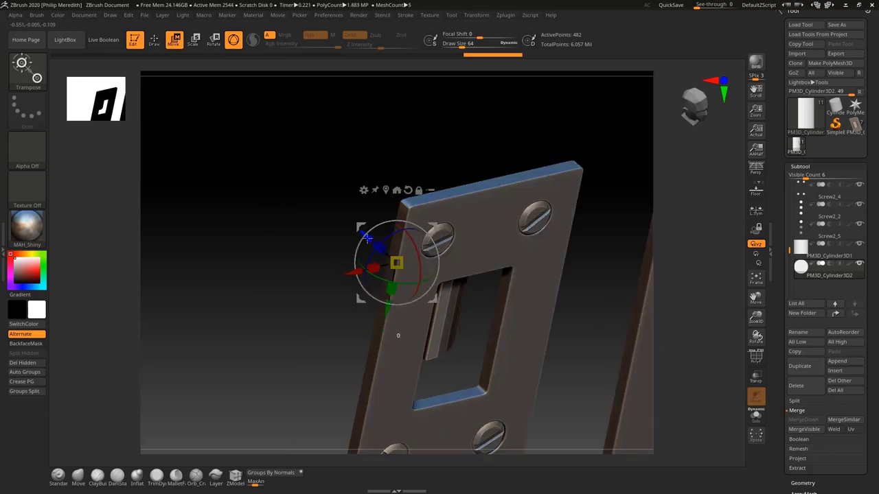
{"action": "left_click_drag", "start_coordinate": [367, 238], "coordinate": [427, 289]}
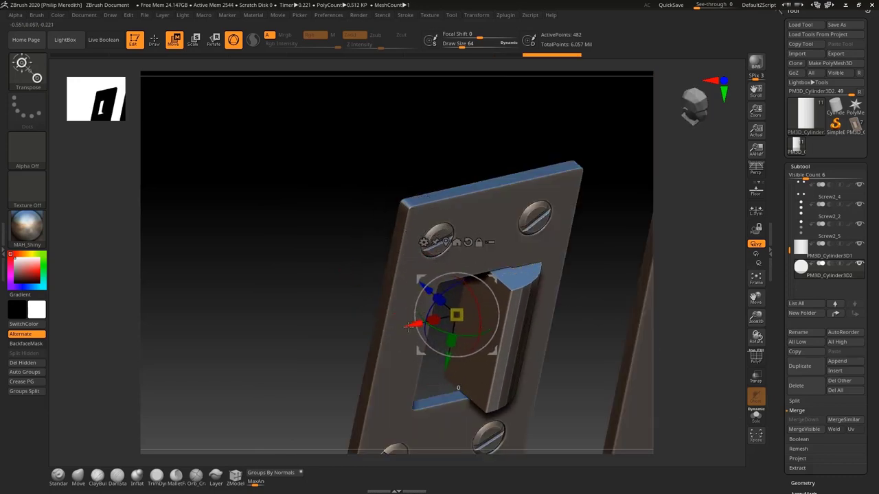
Step: Shift the quarter cylinder sideways and scale it in width and height to fill the small plate's rectangular opening
{"action": "left_click_drag", "start_coordinate": [408, 326], "coordinate": [378, 332]}
{"action": "left_click_drag", "start_coordinate": [572, 280], "coordinate": [556, 277]}
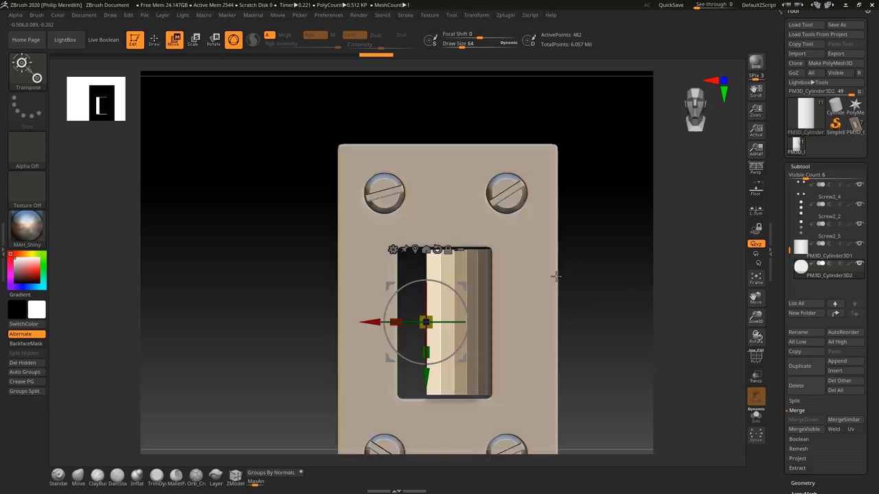
{"action": "left_click_drag", "start_coordinate": [414, 326], "coordinate": [382, 317]}
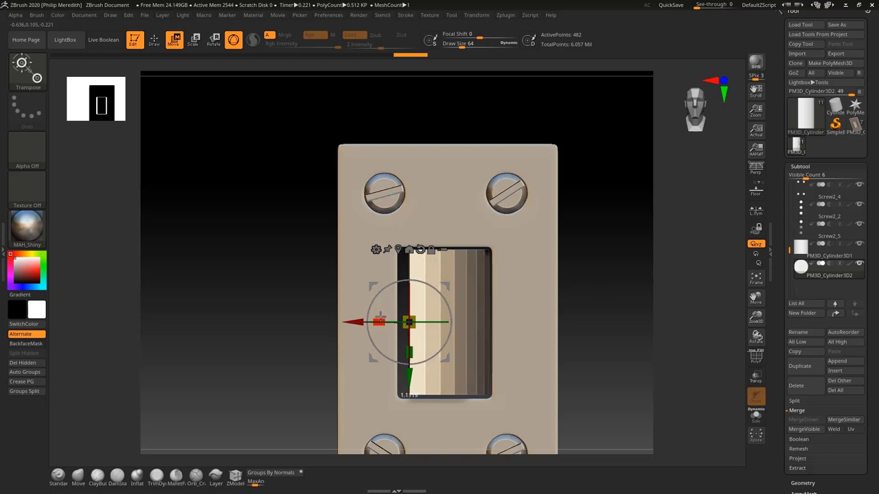
{"action": "left_click", "coordinate": [409, 377]}
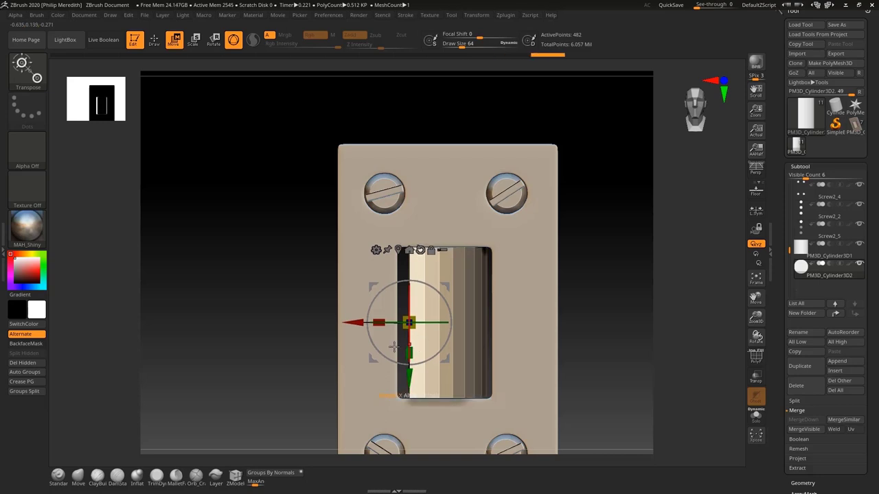
Step: Subdivide the quarter-cylinder latch piece repeatedly to smooth its faceted curved face
{"action": "mouse_move", "coordinate": [575, 351]}
{"action": "left_mouse_down"}
{"action": "mouse_move", "coordinate": [543, 339]}
{"action": "mouse_move", "coordinate": [542, 308]}
{"action": "mouse_move", "coordinate": [537, 320]}
{"action": "mouse_move", "coordinate": [463, 332]}
{"action": "mouse_move", "coordinate": [558, 308]}
{"action": "mouse_move", "coordinate": [551, 288]}
{"action": "mouse_move", "coordinate": [570, 313]}
{"action": "mouse_move", "coordinate": [598, 302]}
{"action": "mouse_move", "coordinate": [592, 286]}
{"action": "mouse_move", "coordinate": [598, 325]}
{"action": "mouse_move", "coordinate": [580, 291]}
{"action": "mouse_move", "coordinate": [547, 274]}
{"action": "mouse_move", "coordinate": [579, 286]}
{"action": "mouse_move", "coordinate": [581, 314]}
{"action": "mouse_move", "coordinate": [532, 353]}
{"action": "mouse_move", "coordinate": [598, 327]}
{"action": "mouse_move", "coordinate": [616, 296]}
{"action": "mouse_move", "coordinate": [591, 345]}
{"action": "left_mouse_up"}
{"action": "key", "text": "ctrl"}
{"action": "key", "text": "ctrl+d"}
{"action": "key", "text": "ctrl"}
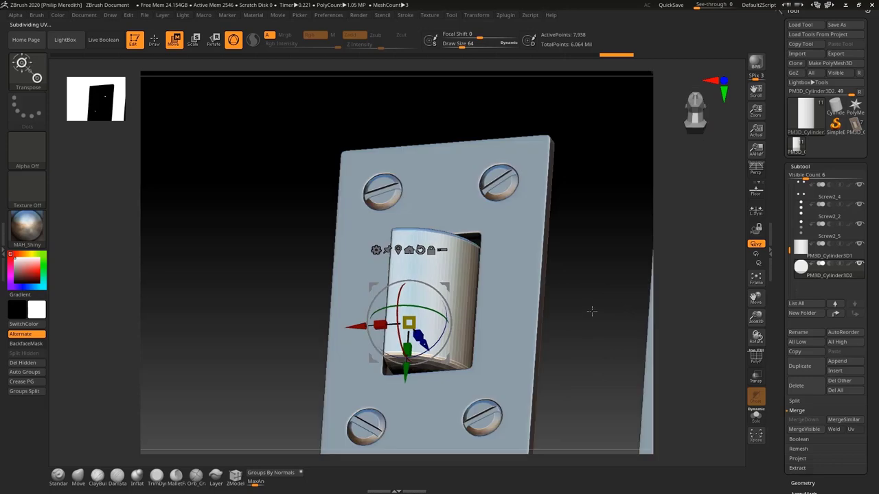
{"action": "left_click_drag", "start_coordinate": [591, 294], "coordinate": [562, 357], "text": "shift"}
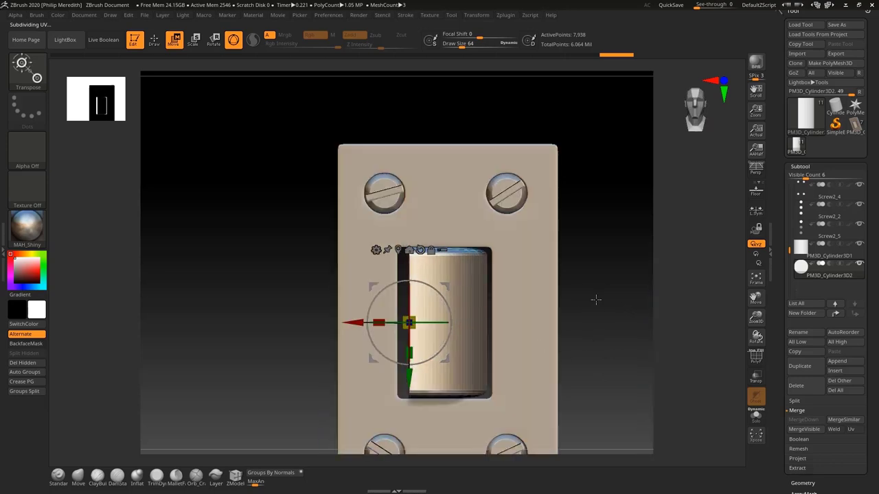
{"action": "mouse_move", "coordinate": [597, 282]}
{"action": "left_mouse_down"}
{"action": "mouse_move", "coordinate": [606, 289]}
{"action": "mouse_move", "coordinate": [603, 271]}
{"action": "left_mouse_up"}
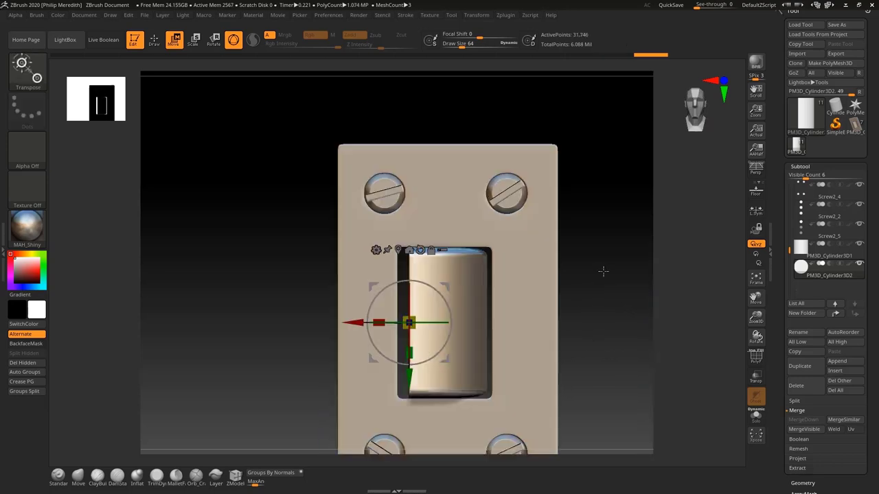
Step: Trim the latch piece's upper and lower ends flat with ClipCurve and adjust its height and vertical position in the opening
{"action": "key", "text": "ctrl+shift"}
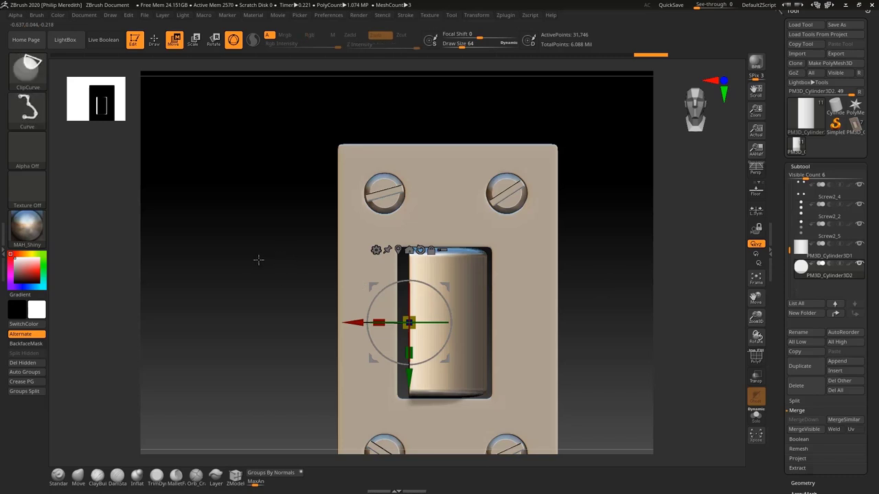
{"action": "left_click_drag", "start_coordinate": [258, 259], "coordinate": [587, 250], "text": "ctrl+shift"}
{"action": "left_click_drag", "start_coordinate": [583, 402], "coordinate": [320, 396], "text": "ctrl+shift"}
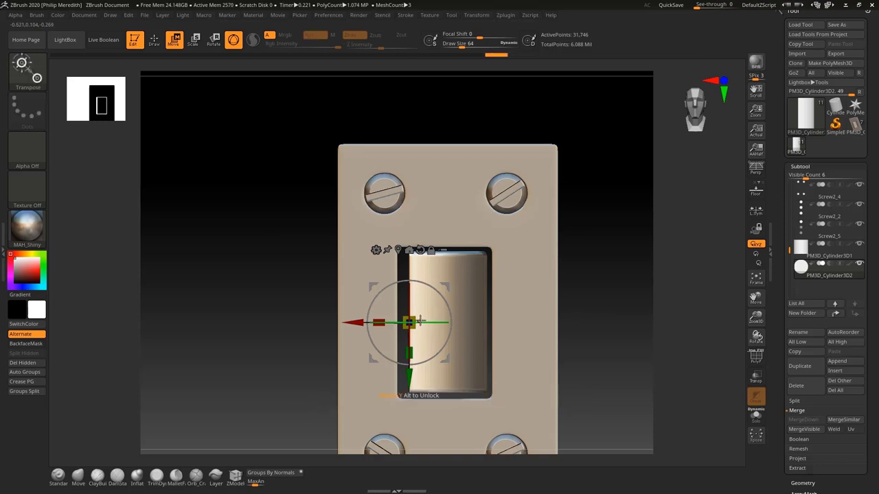
{"action": "left_click_drag", "start_coordinate": [417, 354], "coordinate": [415, 376]}
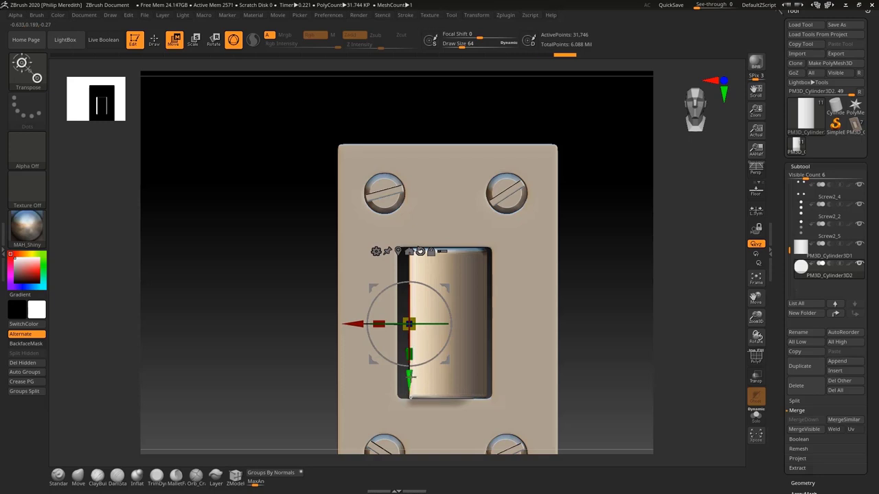
{"action": "left_click_drag", "start_coordinate": [411, 376], "coordinate": [410, 376]}
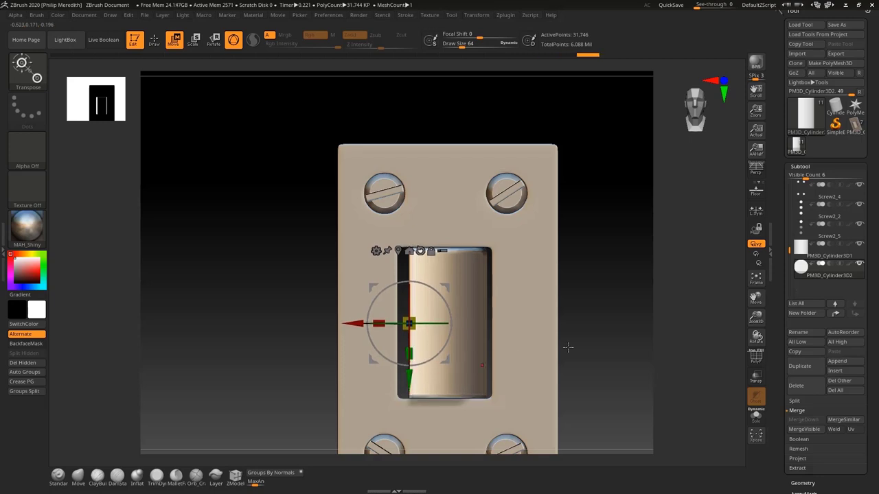
Step: Select the plain cylinder, rotate it 90 degrees end-on and move it in front of the tall rounded door plate
{"action": "left_click_drag", "start_coordinate": [568, 347], "coordinate": [590, 261]}
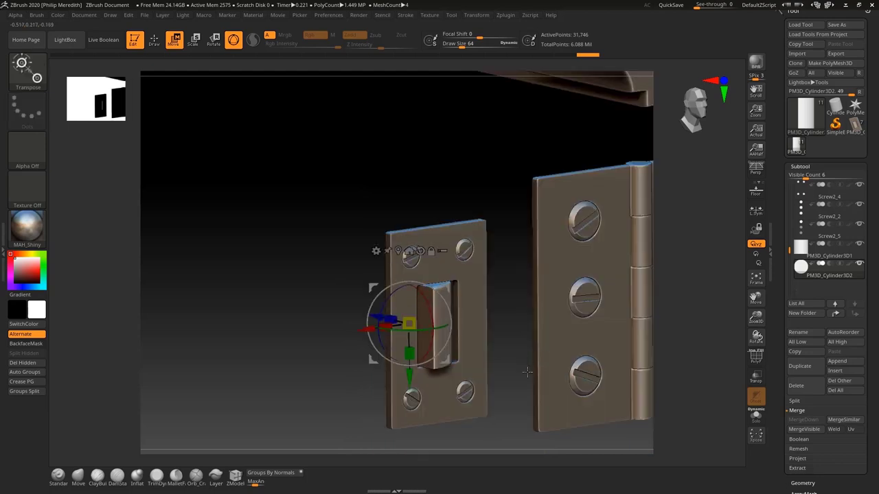
{"action": "right_click_drag", "start_coordinate": [527, 372], "coordinate": [519, 341], "text": "ctrl"}
{"action": "left_click_drag", "start_coordinate": [519, 341], "coordinate": [465, 397]}
{"action": "right_click_drag", "start_coordinate": [494, 394], "coordinate": [491, 380], "text": "ctrl"}
{"action": "left_click_drag", "start_coordinate": [491, 341], "coordinate": [493, 339]}
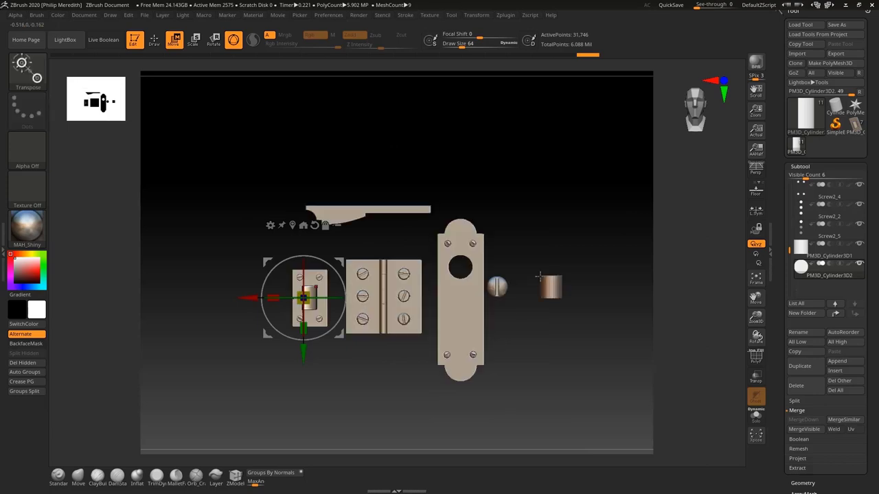
{"action": "left_click", "coordinate": [546, 288]}
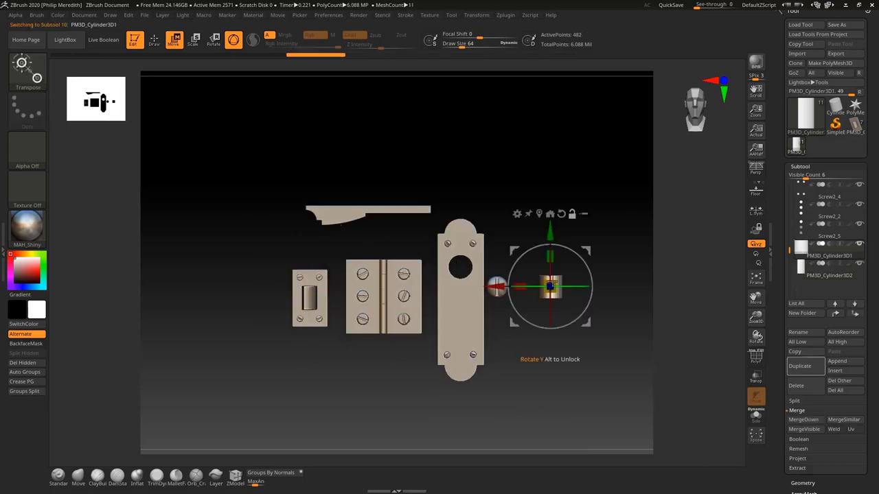
{"action": "left_click_drag", "start_coordinate": [496, 287], "coordinate": [476, 339]}
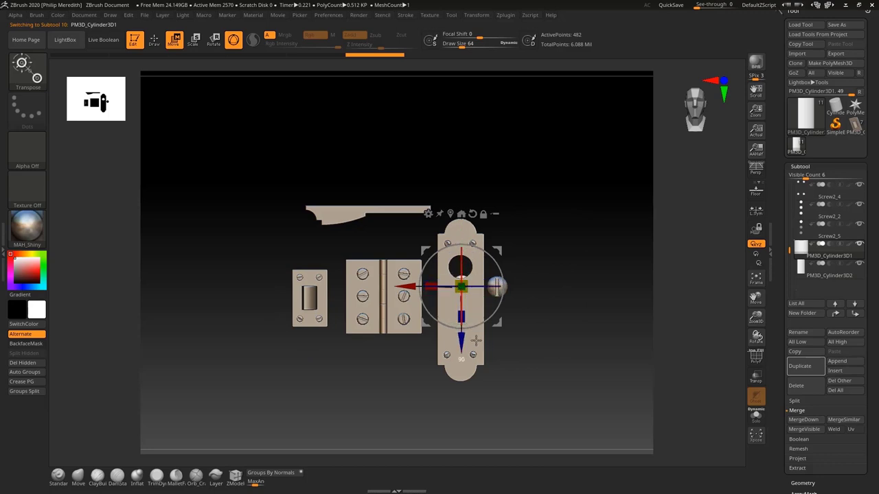
{"action": "left_click_drag", "start_coordinate": [552, 324], "coordinate": [515, 323]}
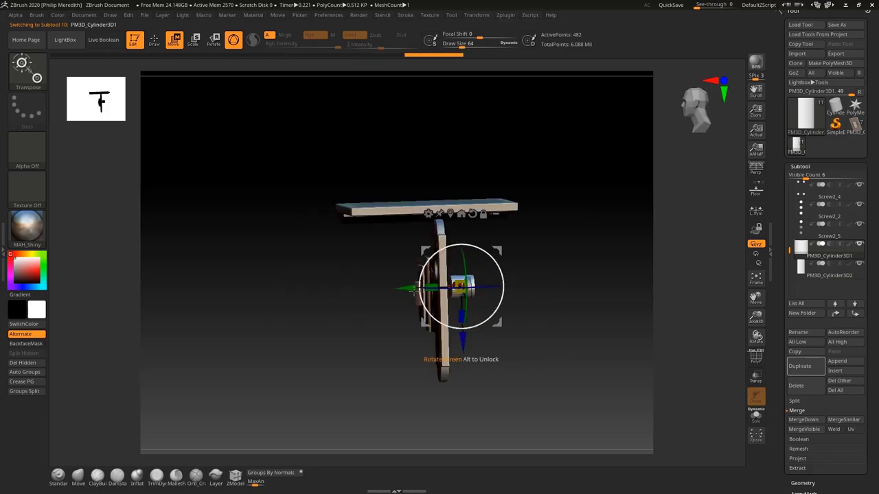
{"action": "left_click_drag", "start_coordinate": [404, 290], "coordinate": [388, 293]}
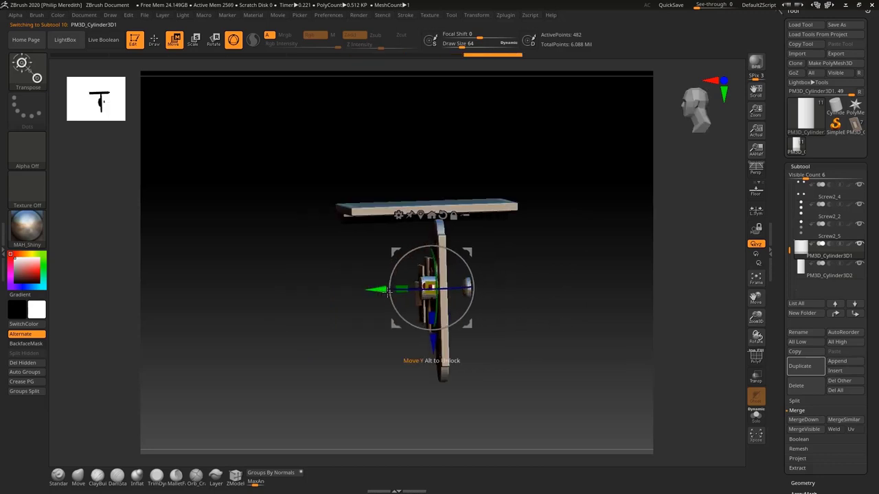
Step: Align the end-on cylinder with the round hole in the tall door plate
{"action": "key", "text": "f"}
{"action": "left_click_drag", "start_coordinate": [478, 331], "coordinate": [467, 328], "text": "shift"}
{"action": "left_click_drag", "start_coordinate": [413, 309], "coordinate": [413, 280]}
{"action": "left_click_drag", "start_coordinate": [527, 236], "coordinate": [548, 237]}
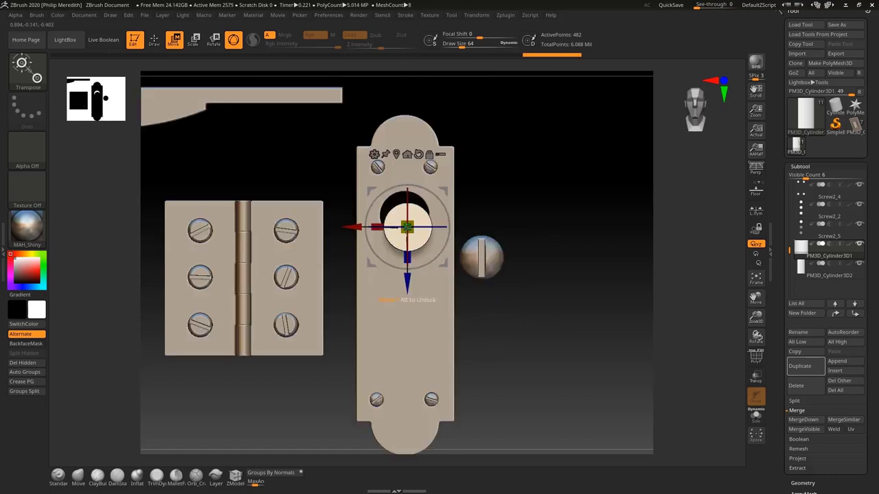
{"action": "left_click_drag", "start_coordinate": [410, 279], "coordinate": [412, 268]}
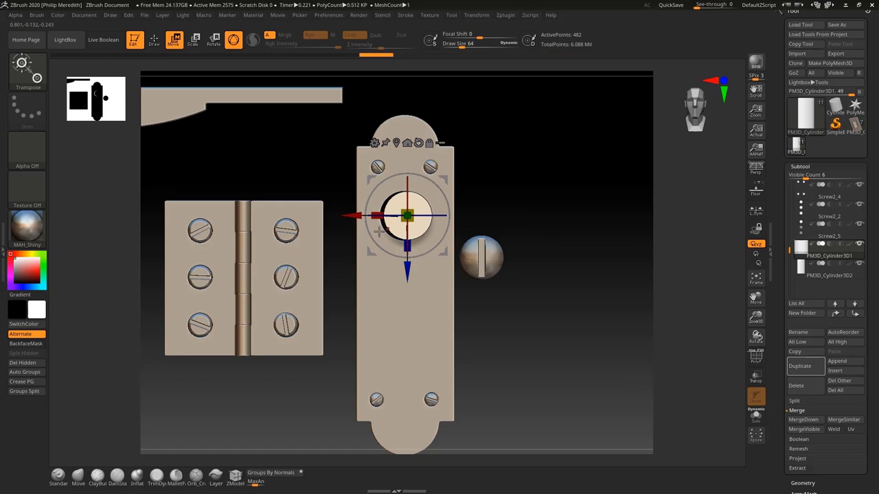
{"action": "left_click_drag", "start_coordinate": [357, 217], "coordinate": [354, 217]}
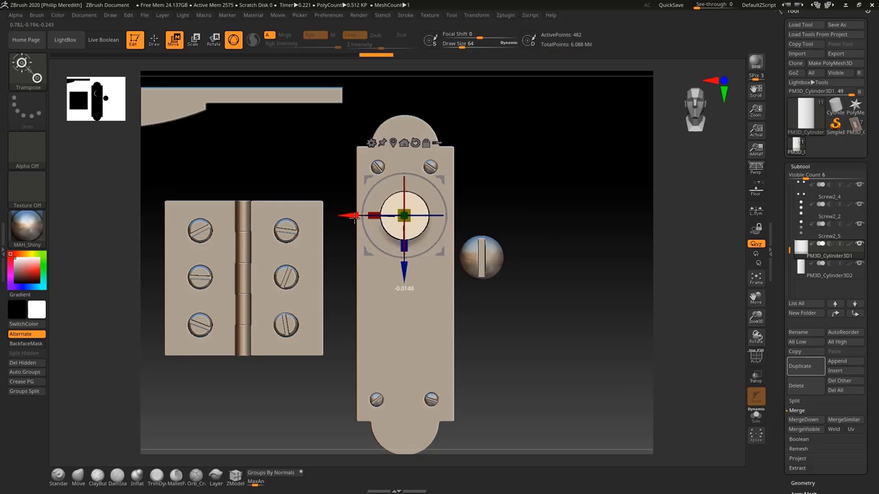
Step: Lengthen the cylinder along its axis and move it forward, clear of the tall door plate
{"action": "left_click_drag", "start_coordinate": [542, 188], "coordinate": [495, 205]}
{"action": "left_click_drag", "start_coordinate": [375, 220], "coordinate": [308, 218]}
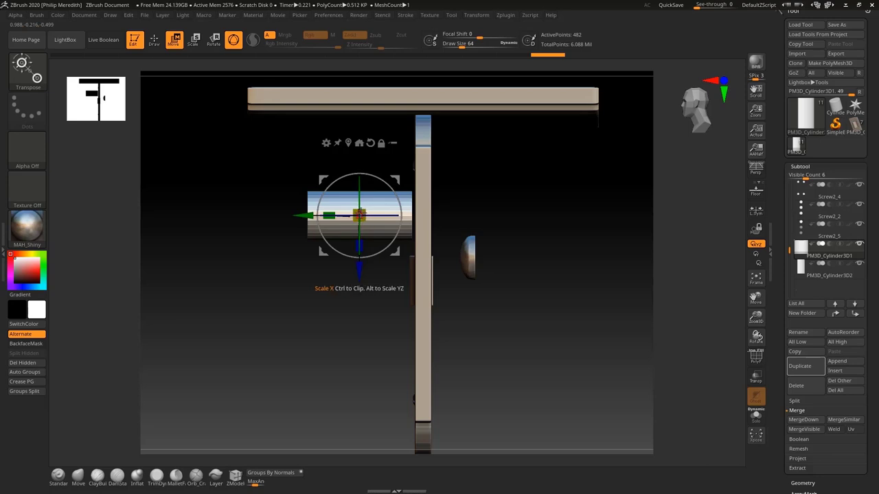
{"action": "left_click_drag", "start_coordinate": [334, 281], "coordinate": [463, 238], "text": "shift"}
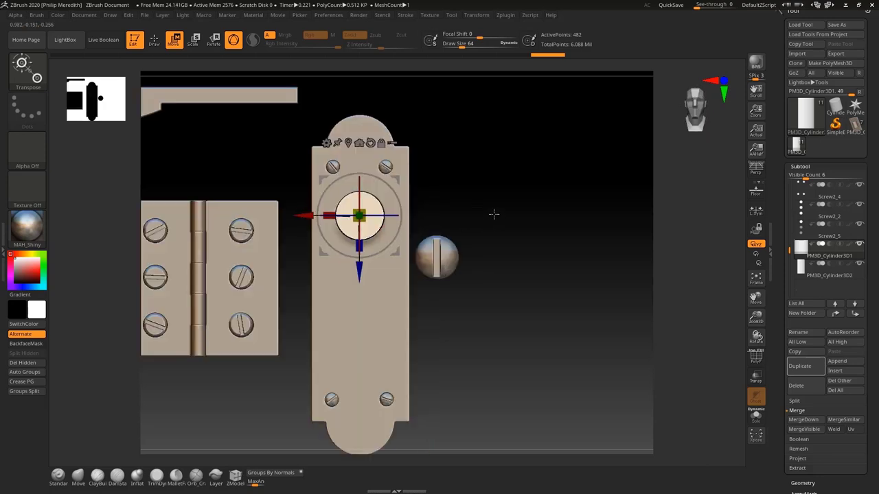
{"action": "right_click_drag", "start_coordinate": [477, 196], "coordinate": [488, 278], "text": "ctrl"}
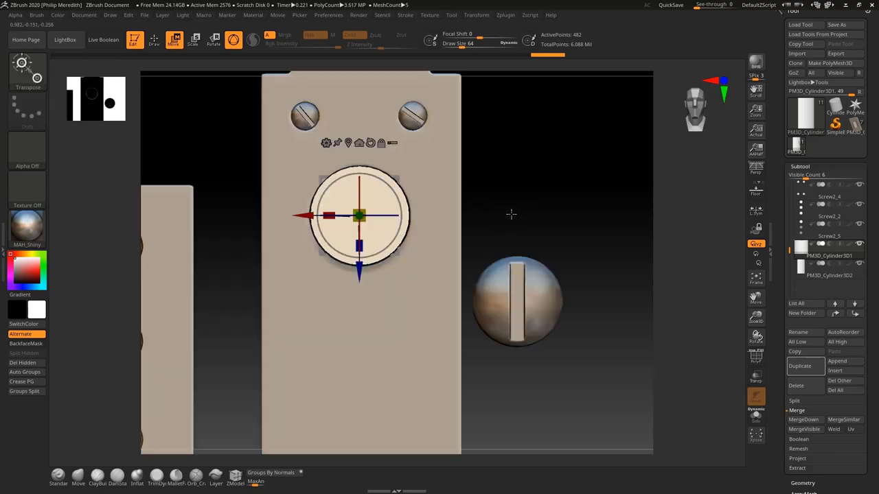
{"action": "left_click_drag", "start_coordinate": [511, 214], "coordinate": [486, 213], "text": "shift"}
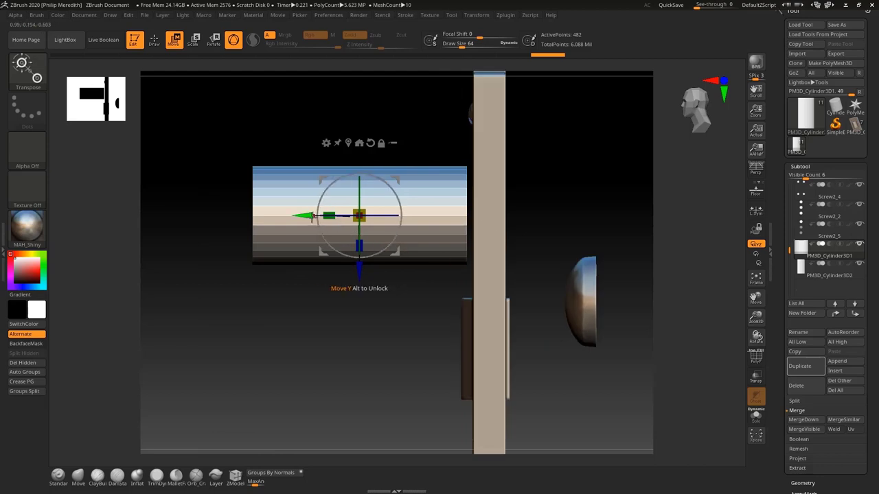
{"action": "left_click_drag", "start_coordinate": [313, 216], "coordinate": [269, 216]}
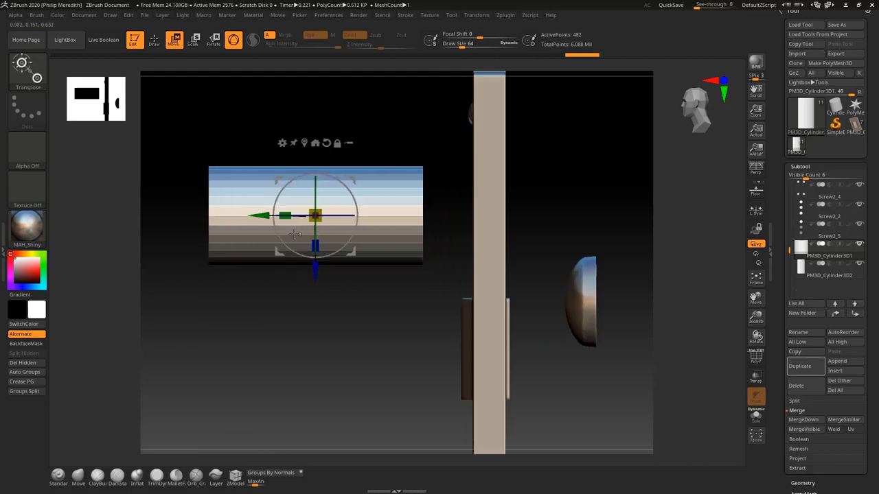
Step: Duplicate the long cylinder and scale the copy into a short, slightly narrower disc at the end facing the door plate
{"action": "left_click", "coordinate": [809, 371]}
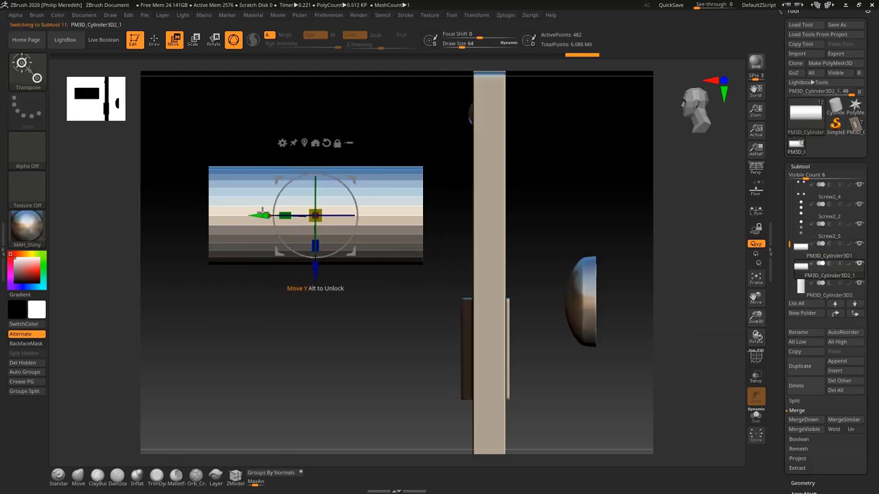
{"action": "left_click_drag", "start_coordinate": [263, 211], "coordinate": [341, 214]}
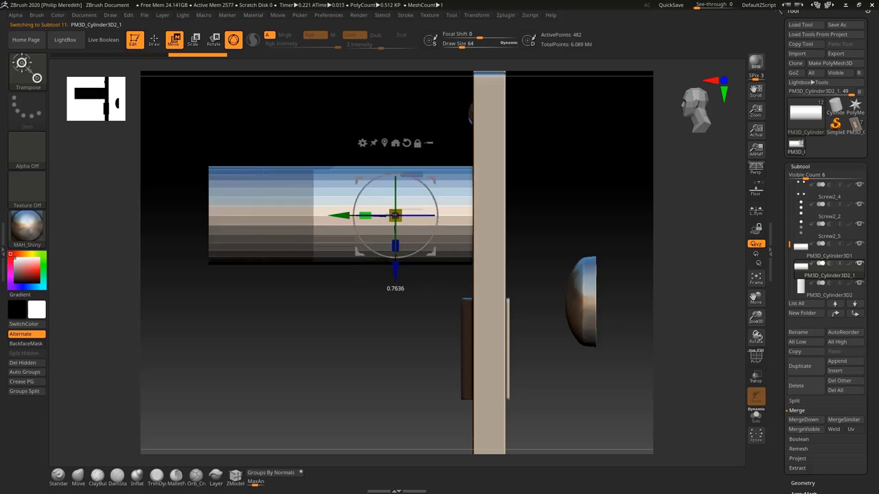
{"action": "mouse_move", "coordinate": [395, 216]}
{"action": "left_mouse_down"}
{"action": "mouse_move", "coordinate": [433, 217]}
{"action": "mouse_move", "coordinate": [398, 210]}
{"action": "mouse_move", "coordinate": [389, 218]}
{"action": "left_mouse_up"}
{"action": "left_click_drag", "start_coordinate": [445, 212], "coordinate": [445, 212]}
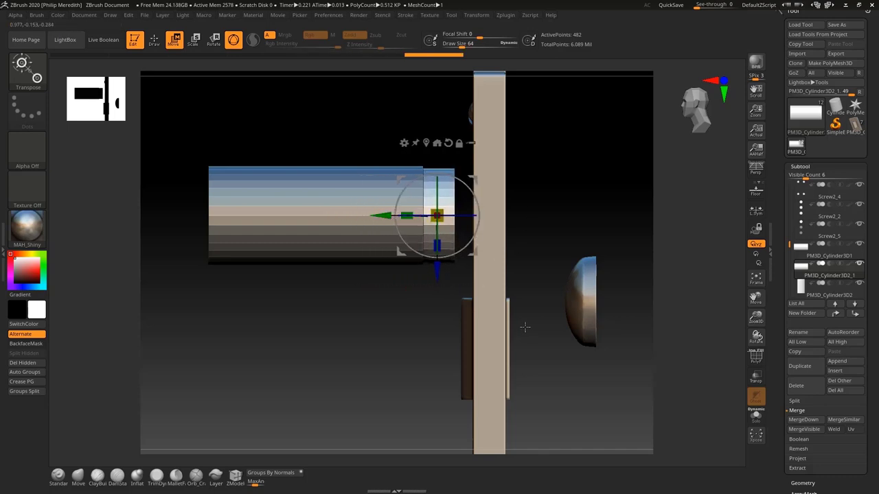
Step: Subdivide the short disc until it is smooth and trim its end facing the plate flat with ClipCurve
{"action": "key", "text": "ctrl+d"}
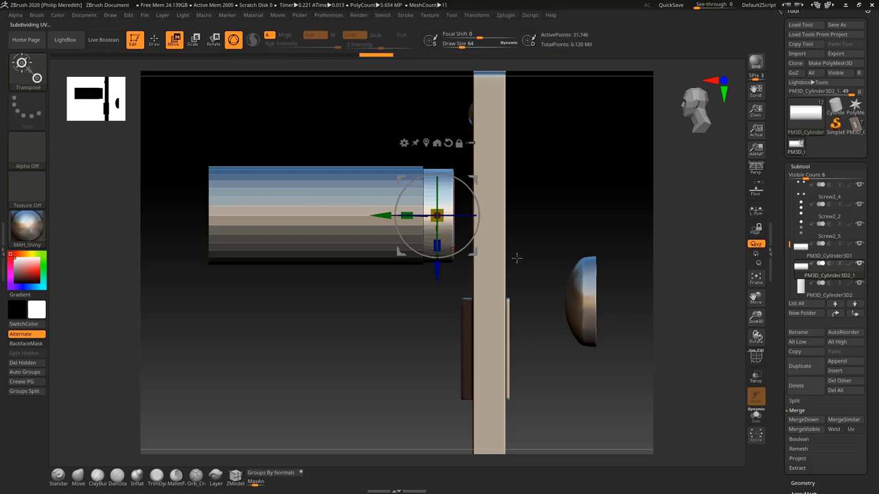
{"action": "key", "text": "ctrl+shift"}
{"action": "mouse_move", "coordinate": [455, 102]}
{"action": "left_mouse_down", "text": "ctrl+shift"}
{"action": "mouse_move", "coordinate": [456, 257]}
{"action": "mouse_move", "coordinate": [435, 324]}
{"action": "left_mouse_up", "text": "ctrl+shift"}
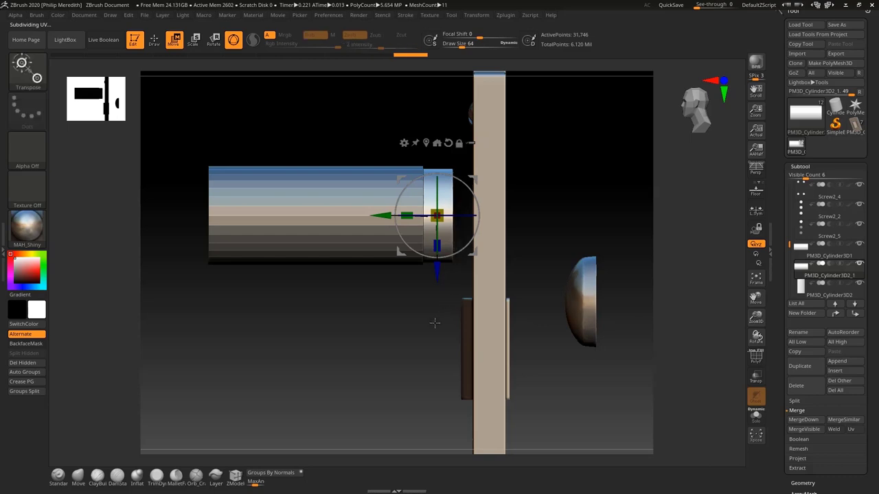
{"action": "key", "text": "ctrl+z"}
Step: Duplicate the short trimmed disc and shape the copy into a thinner, slightly wider ring between the disc and the long cylinder
{"action": "key", "text": "space"}
{"action": "left_click", "coordinate": [317, 200], "text": "alt"}
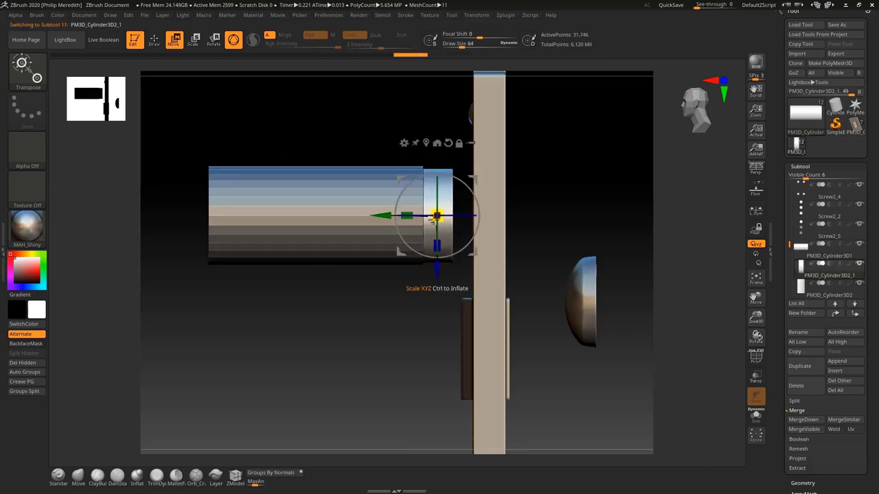
{"action": "left_click", "coordinate": [811, 369]}
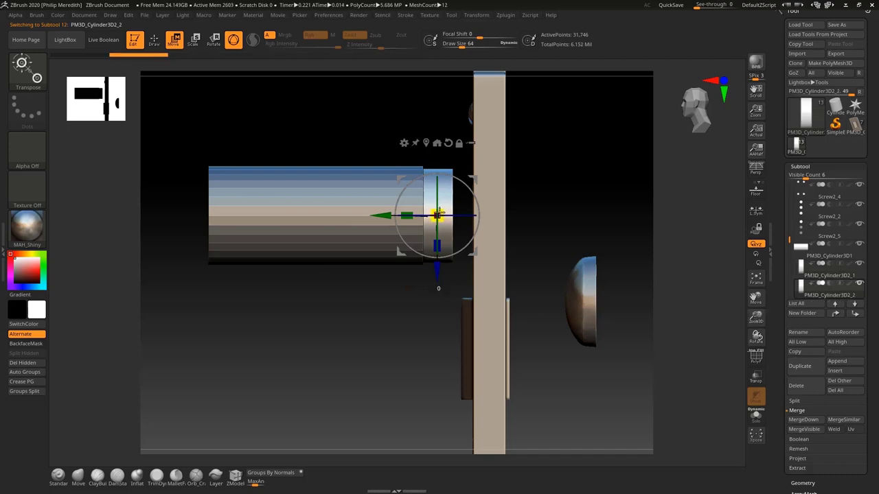
{"action": "mouse_move", "coordinate": [410, 208]}
{"action": "left_mouse_down"}
{"action": "mouse_move", "coordinate": [385, 208]}
{"action": "mouse_move", "coordinate": [411, 215]}
{"action": "left_mouse_up"}
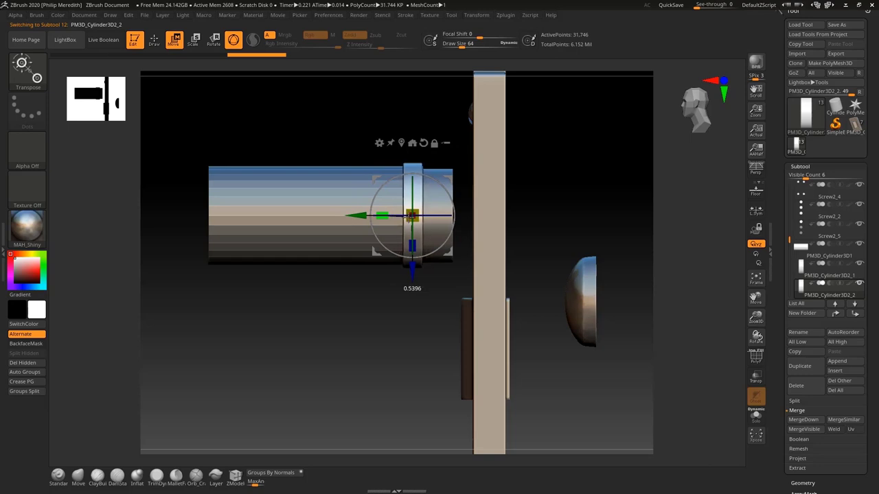
{"action": "left_click_drag", "start_coordinate": [357, 216], "coordinate": [358, 216]}
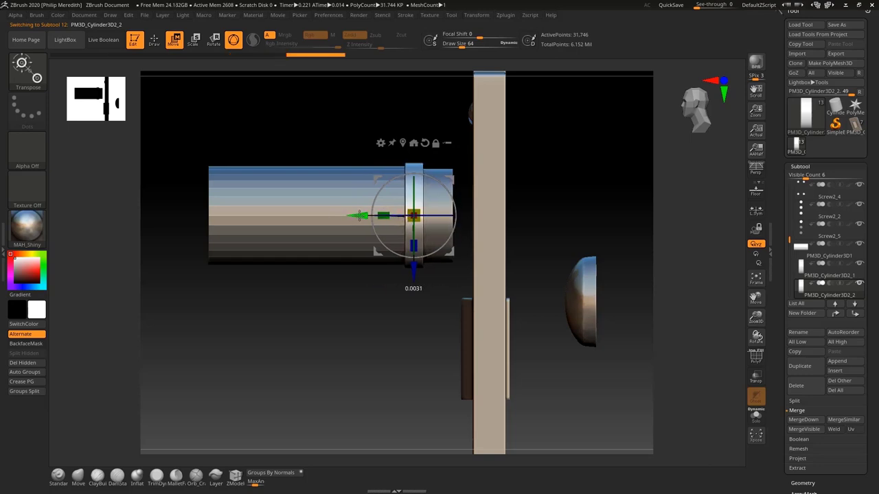
Step: Try to narrow the long cylinder toward its outer end with the Taper deformation on the Z axis
{"action": "left_click", "coordinate": [302, 232], "text": "alt"}
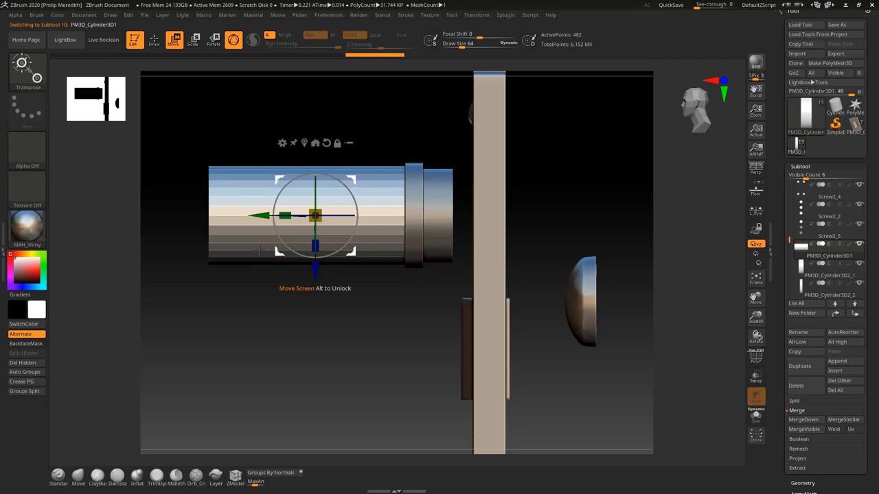
{"action": "left_click_drag", "start_coordinate": [265, 296], "coordinate": [371, 294]}
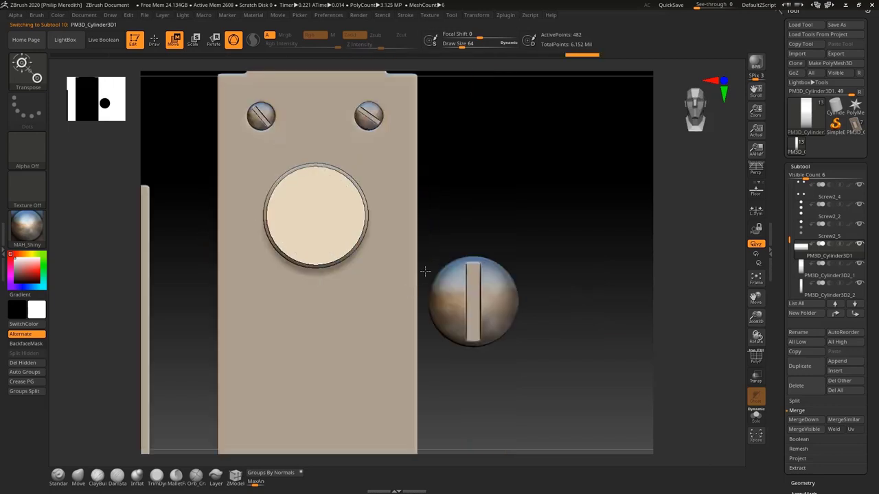
{"action": "left_click_drag", "start_coordinate": [470, 219], "coordinate": [364, 163]}
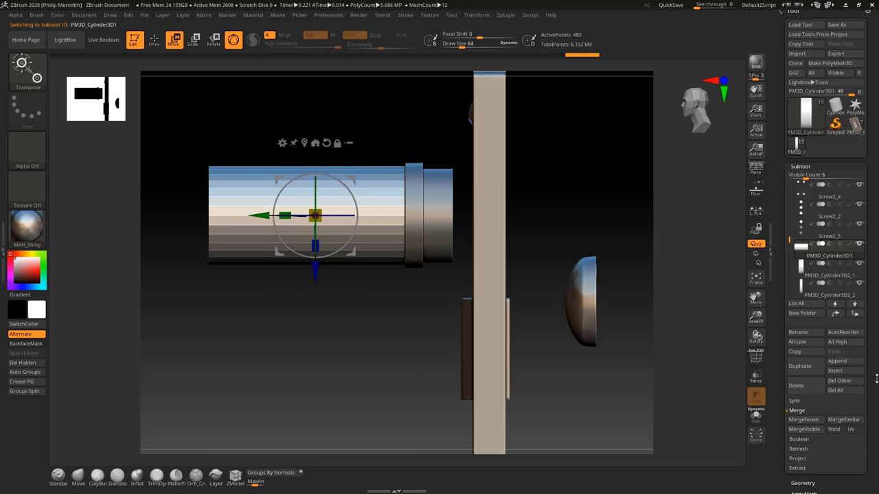
{"action": "scroll", "coordinate": [823, 309], "scroll_direction": "down", "scroll_amount": 5}
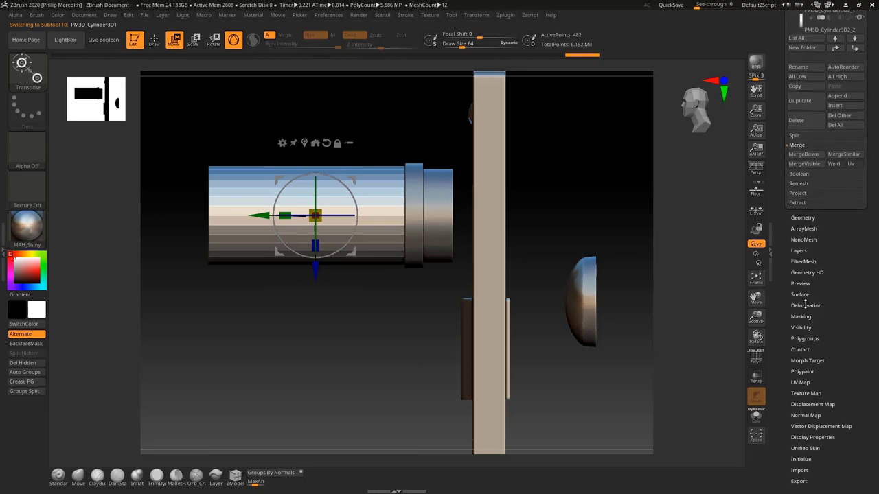
{"action": "left_click", "coordinate": [805, 305]}
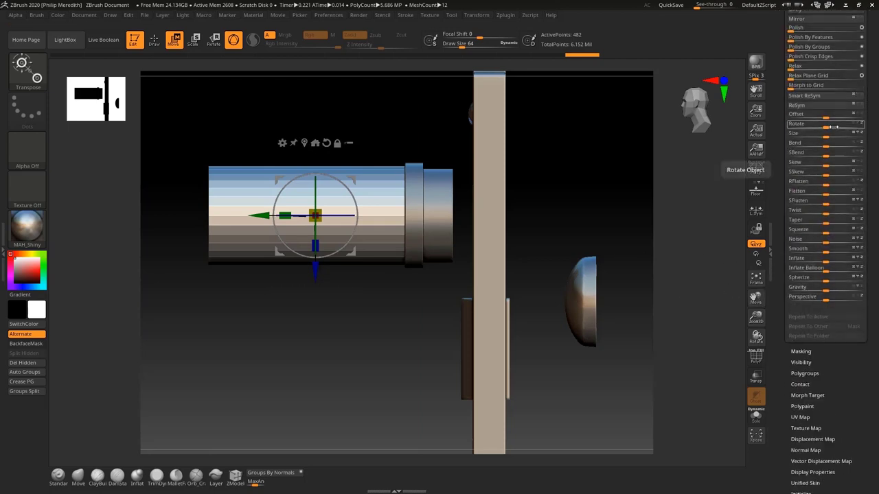
{"action": "left_click", "coordinate": [860, 220]}
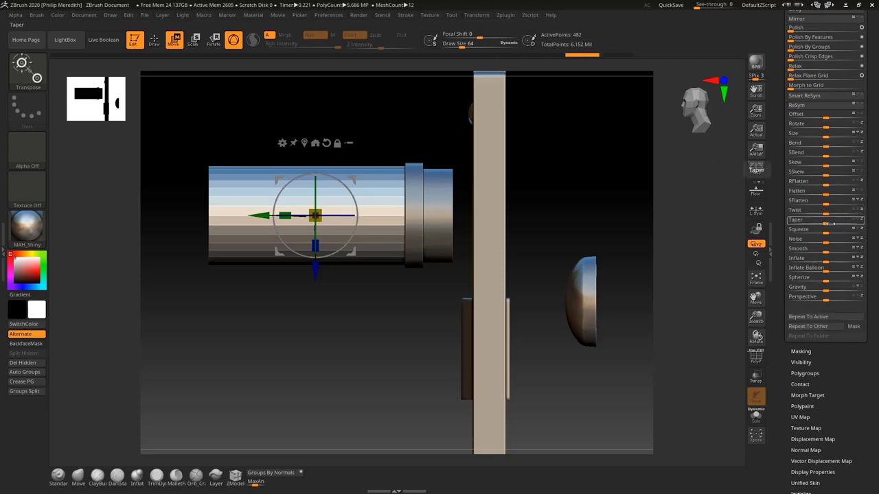
{"action": "left_click_drag", "start_coordinate": [831, 223], "coordinate": [848, 223]}
{"action": "right_click", "coordinate": [727, 254], "text": "ctrl"}
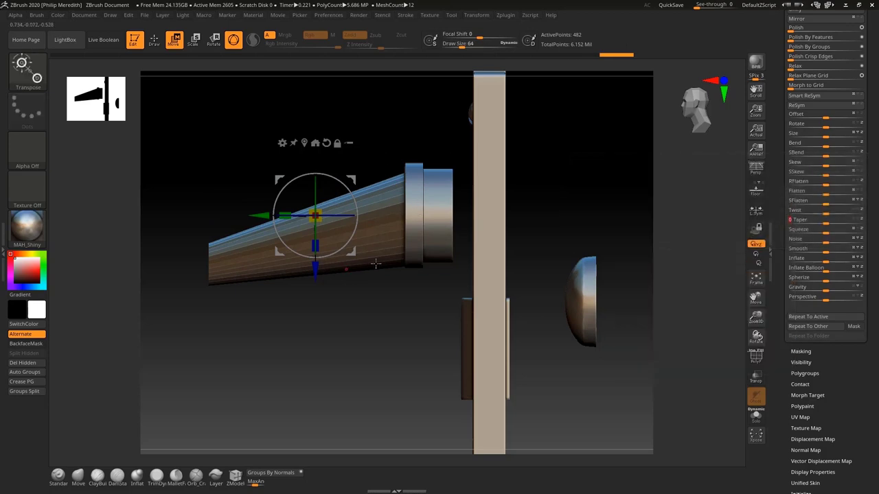
{"action": "left_click_drag", "start_coordinate": [376, 263], "coordinate": [428, 286]}
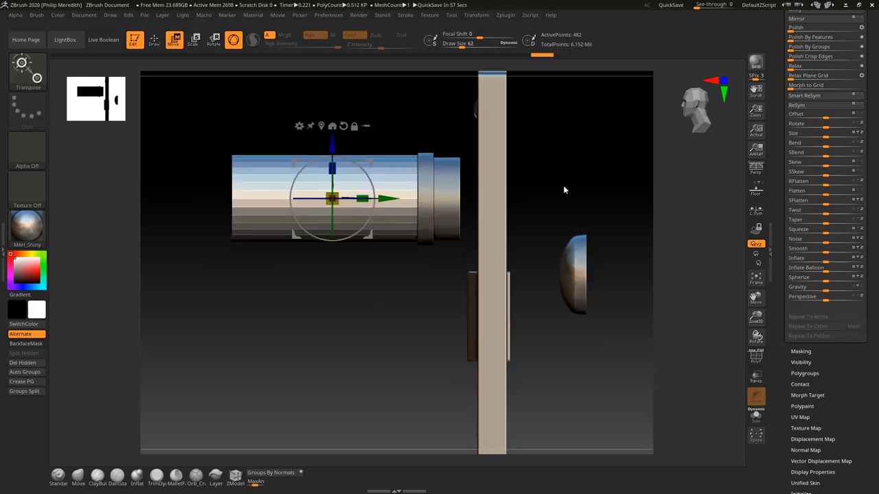
Step: Set the handle cylinder's pivot point and give the cylinder a slight taper with the Taper deformation
{"action": "left_click", "coordinate": [475, 16]}
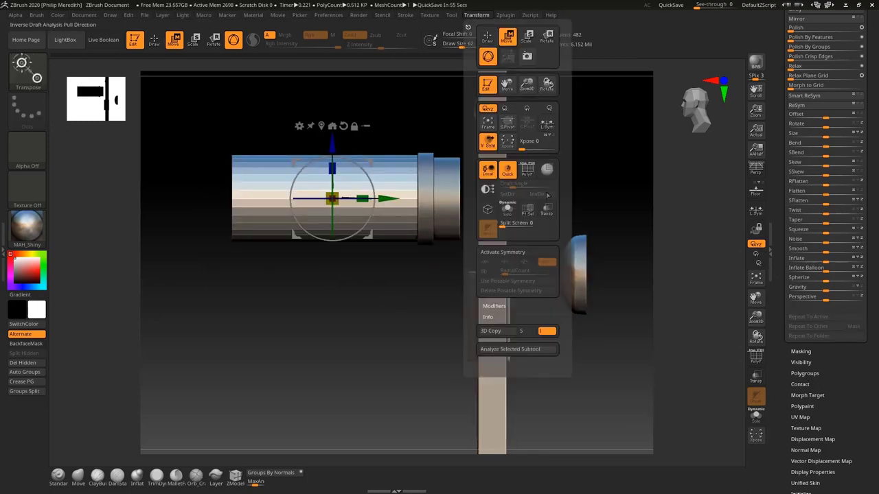
{"action": "left_click", "coordinate": [508, 126]}
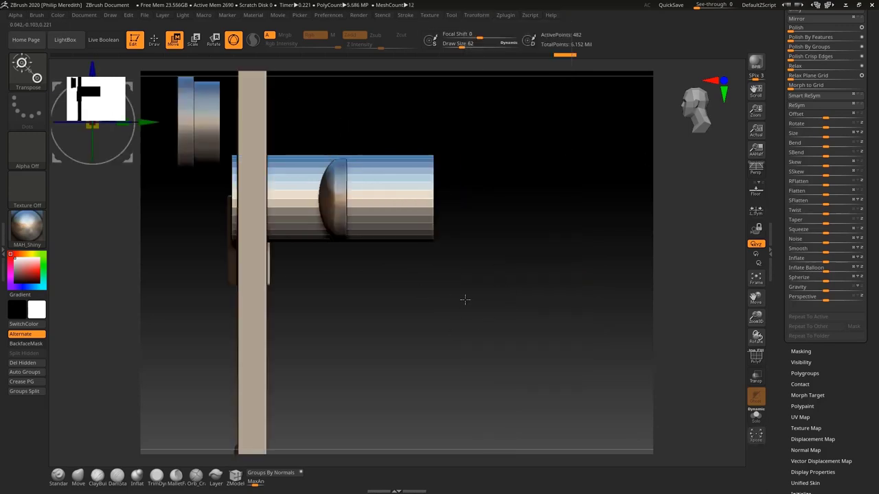
{"action": "left_click_drag", "start_coordinate": [448, 303], "coordinate": [435, 237]}
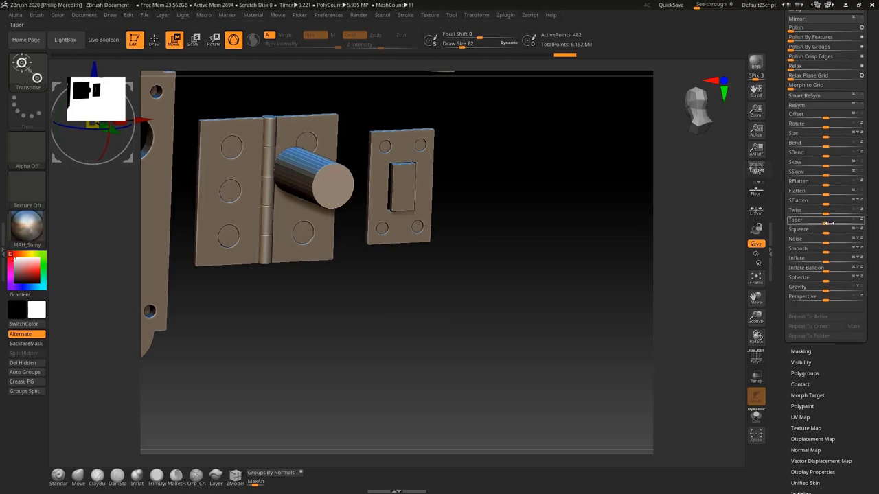
{"action": "mouse_move", "coordinate": [825, 220]}
{"action": "left_mouse_down"}
{"action": "mouse_move", "coordinate": [840, 220]}
{"action": "mouse_move", "coordinate": [795, 220]}
{"action": "mouse_move", "coordinate": [823, 220]}
{"action": "mouse_move", "coordinate": [815, 220]}
{"action": "left_mouse_up"}
{"action": "left_click_drag", "start_coordinate": [488, 283], "coordinate": [439, 281]}
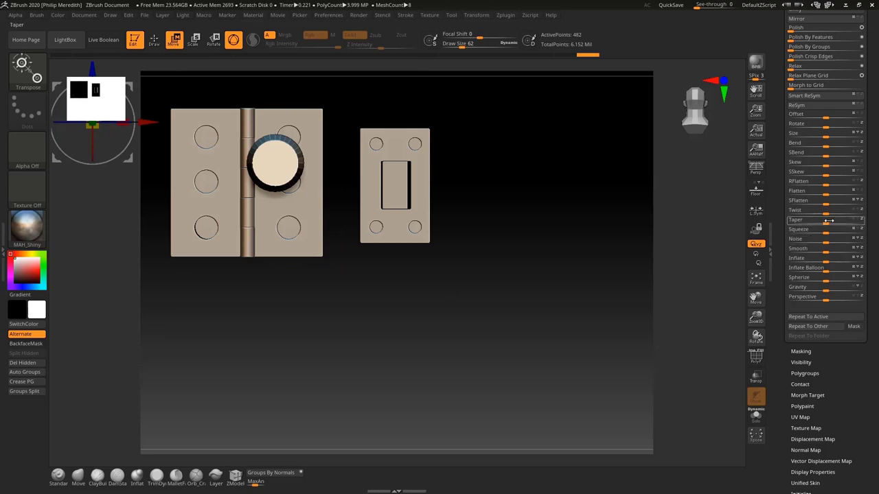
{"action": "left_click_drag", "start_coordinate": [826, 221], "coordinate": [827, 220]}
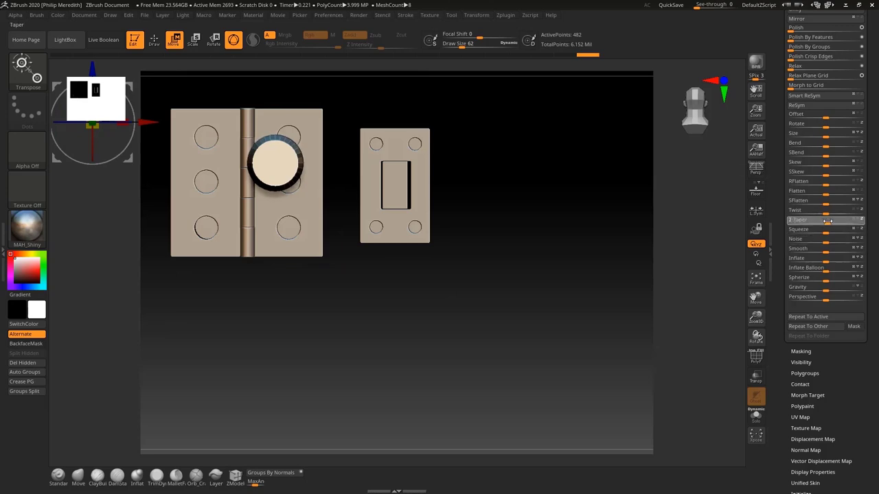
Step: Isolate the tapered cylinder, centre the gizmo on its mesh, and shift only the gizmo toward the wider end
{"action": "left_click_drag", "start_coordinate": [579, 310], "coordinate": [437, 271], "text": "shift"}
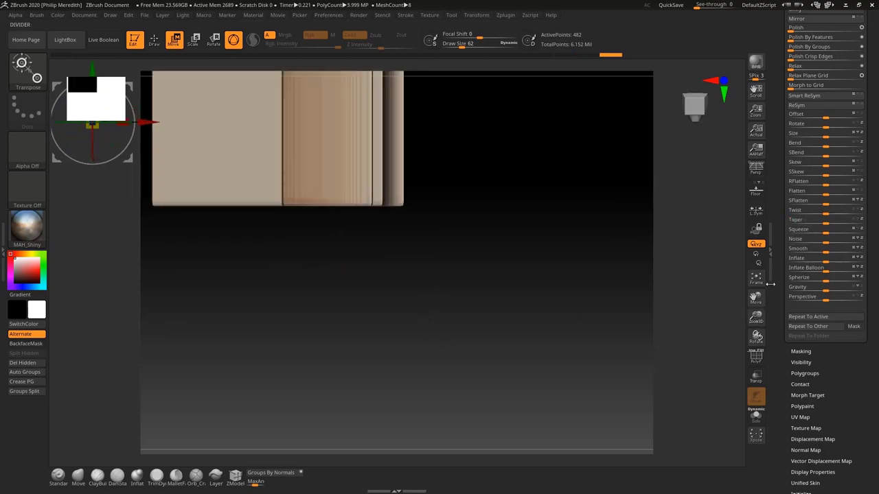
{"action": "left_click", "coordinate": [754, 279]}
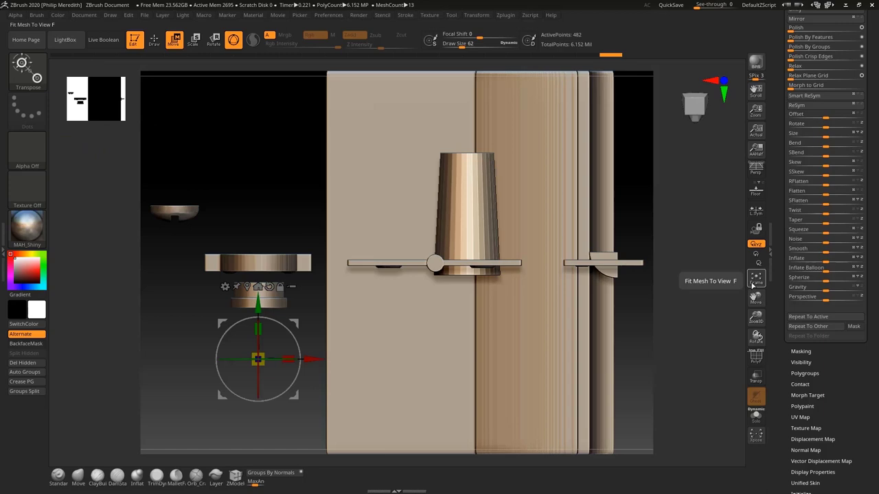
{"action": "left_click", "coordinate": [755, 417]}
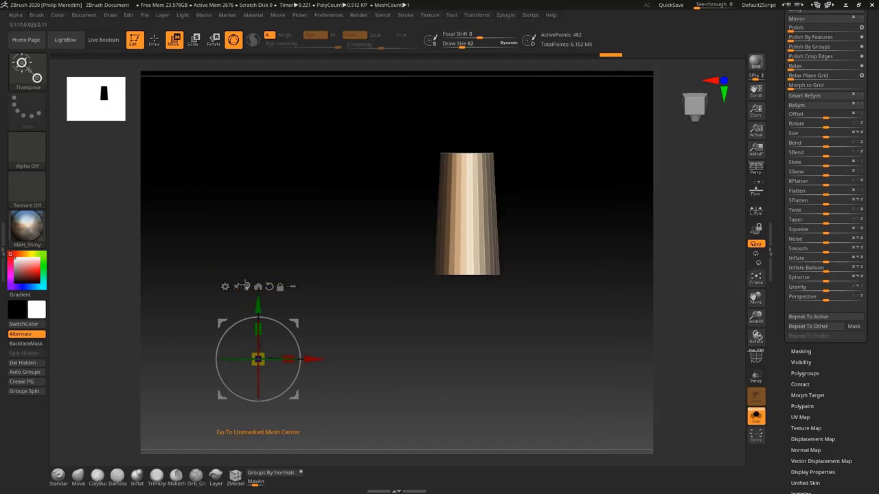
{"action": "left_click", "coordinate": [246, 286]}
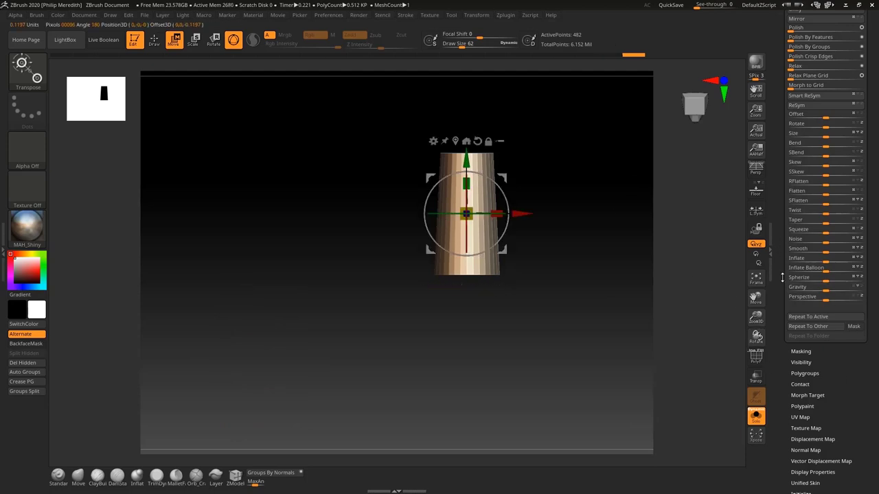
{"action": "scroll", "coordinate": [836, 391], "scroll_direction": "down", "scroll_amount": 1}
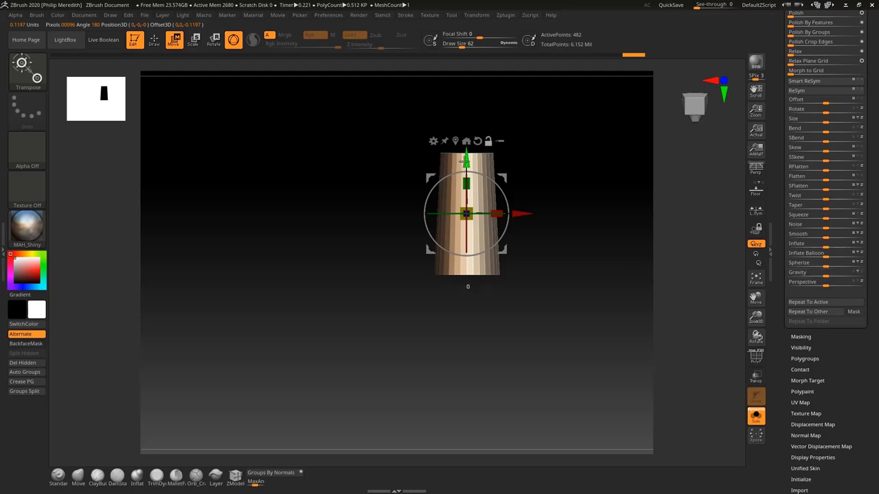
{"action": "left_click_drag", "start_coordinate": [466, 159], "coordinate": [465, 194], "text": "alt"}
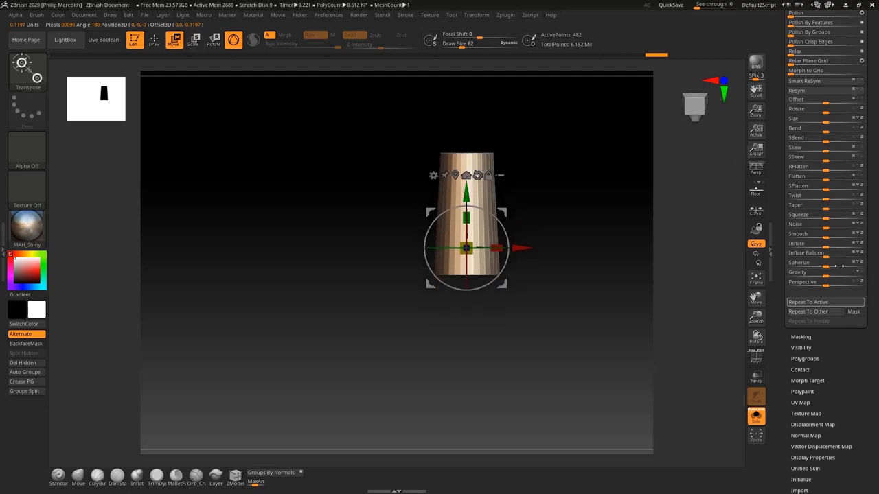
Step: Try the Spherize deformation on the tapered cylinder, shifting it along Y between attempts and undoing each bulge
{"action": "left_click_drag", "start_coordinate": [826, 266], "coordinate": [846, 272]}
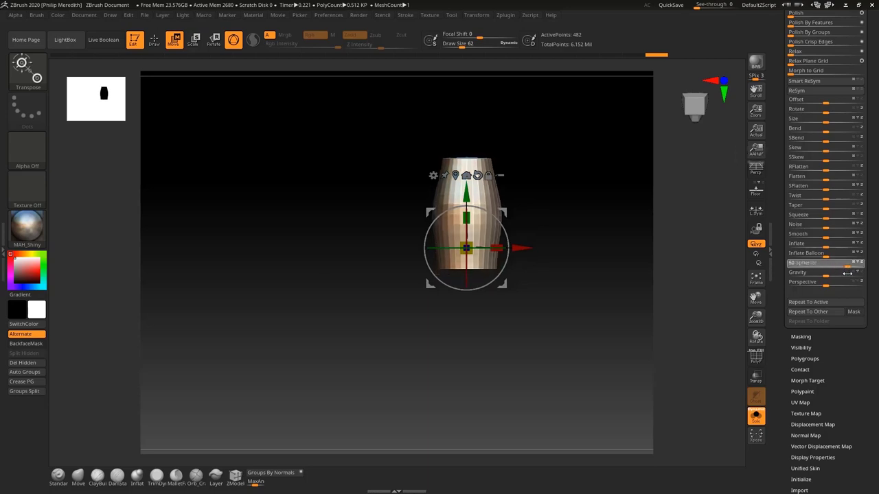
{"action": "key", "text": "ctrl+z"}
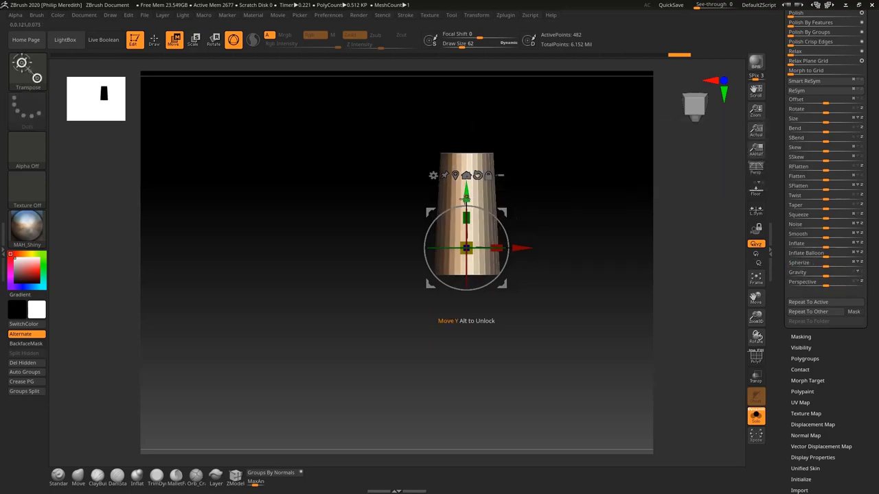
{"action": "left_click_drag", "start_coordinate": [466, 197], "coordinate": [466, 179]}
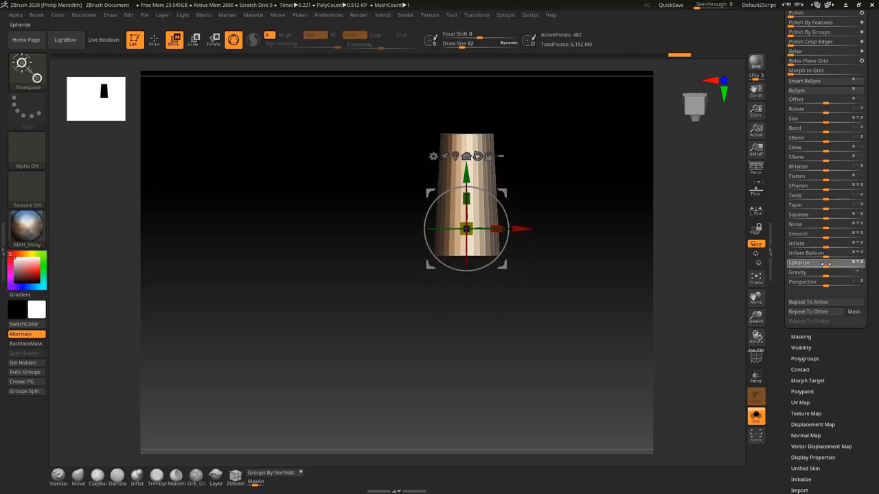
{"action": "left_click_drag", "start_coordinate": [826, 264], "coordinate": [840, 266]}
{"action": "key", "text": "ctrl+z"}
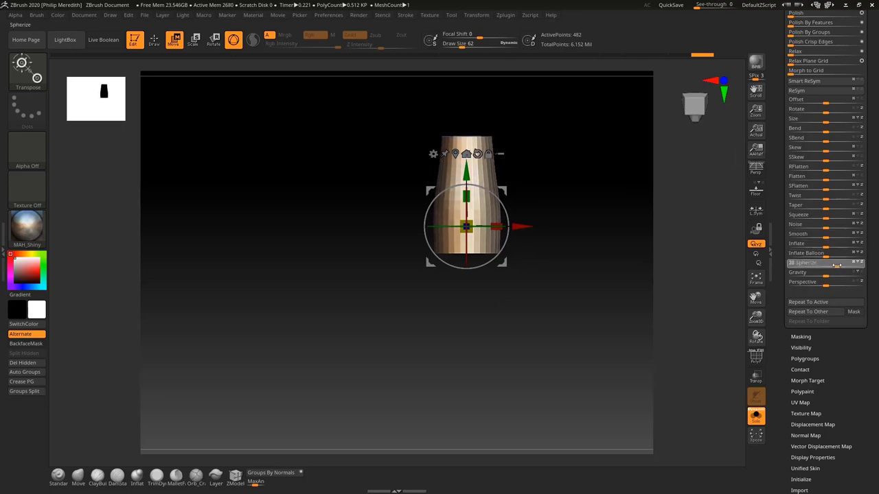
{"action": "left_click_drag", "start_coordinate": [837, 265], "coordinate": [838, 266]}
{"action": "key", "text": "ctrl+z"}
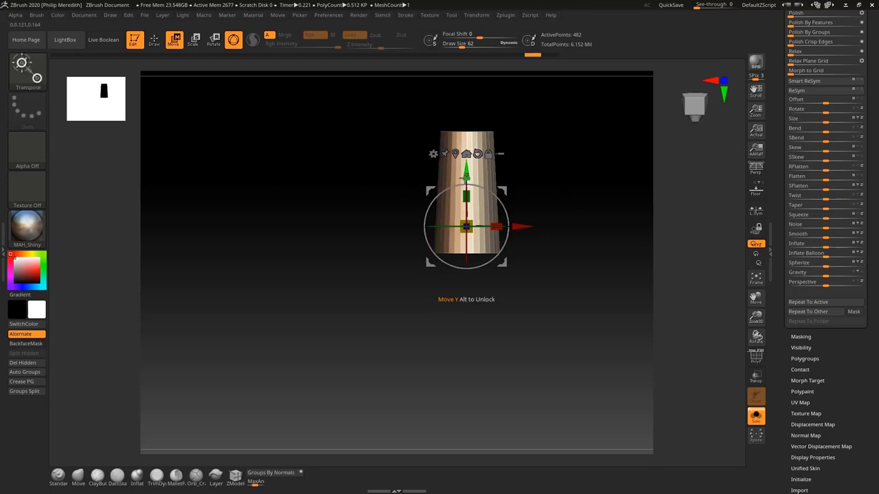
Step: Spherize the tapered cylinder so it bulges near its wider end, and show all the other parts again
{"action": "left_click_drag", "start_coordinate": [466, 177], "coordinate": [466, 168]}
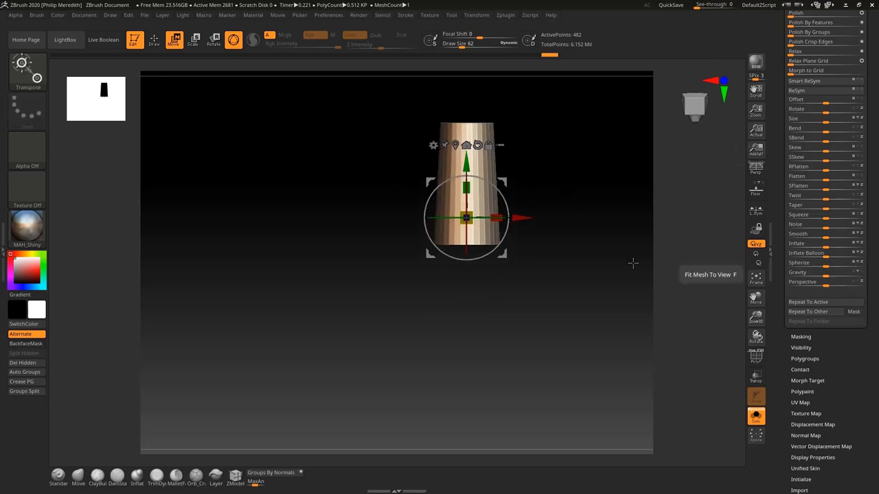
{"action": "key", "text": "ctrl+z"}
{"action": "mouse_move", "coordinate": [609, 262]}
{"action": "right_mouse_down", "text": "ctrl"}
{"action": "mouse_move", "coordinate": [614, 289]}
{"action": "mouse_move", "coordinate": [614, 185]}
{"action": "right_mouse_up", "text": "ctrl"}
{"action": "right_click_drag", "start_coordinate": [614, 185], "coordinate": [609, 378], "text": "alt"}
{"action": "left_click_drag", "start_coordinate": [823, 265], "coordinate": [840, 267]}
{"action": "right_click_drag", "start_coordinate": [626, 307], "coordinate": [608, 272], "text": "ctrl"}
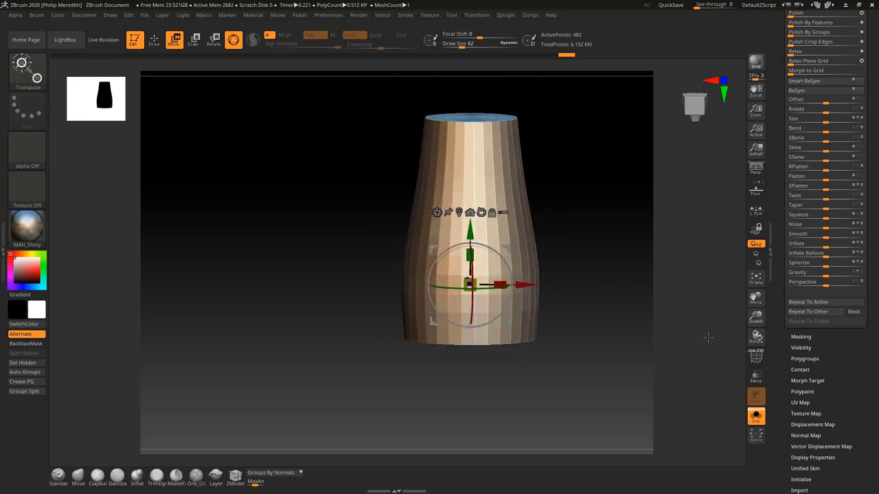
{"action": "left_click", "coordinate": [758, 417]}
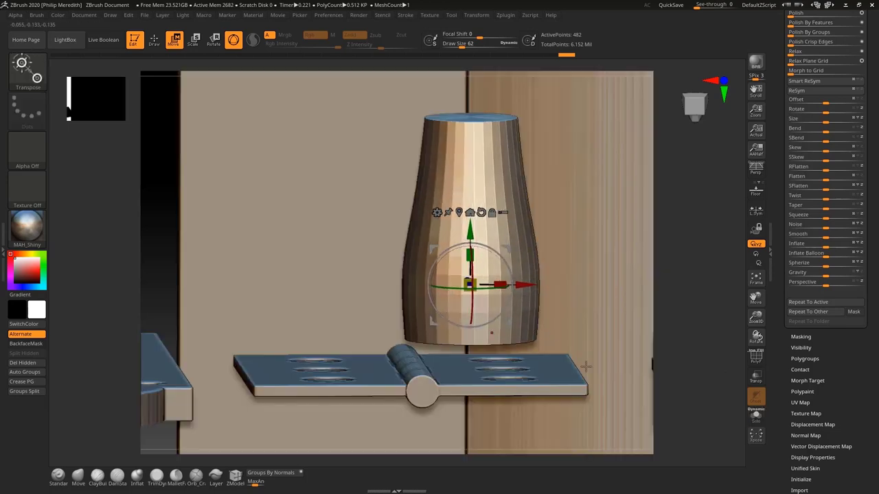
Step: Clear the handle's pivot point to return it to its place beside the collar on the door plate
{"action": "left_click", "coordinate": [477, 18]}
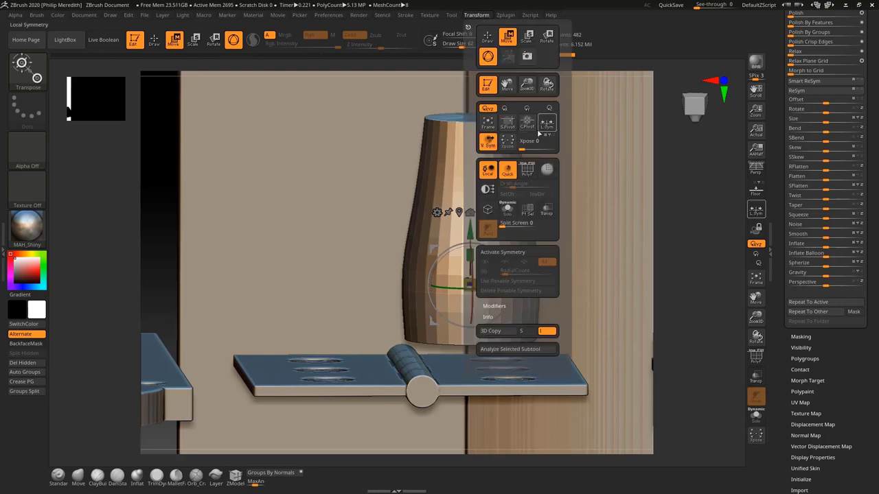
{"action": "left_click", "coordinate": [528, 125]}
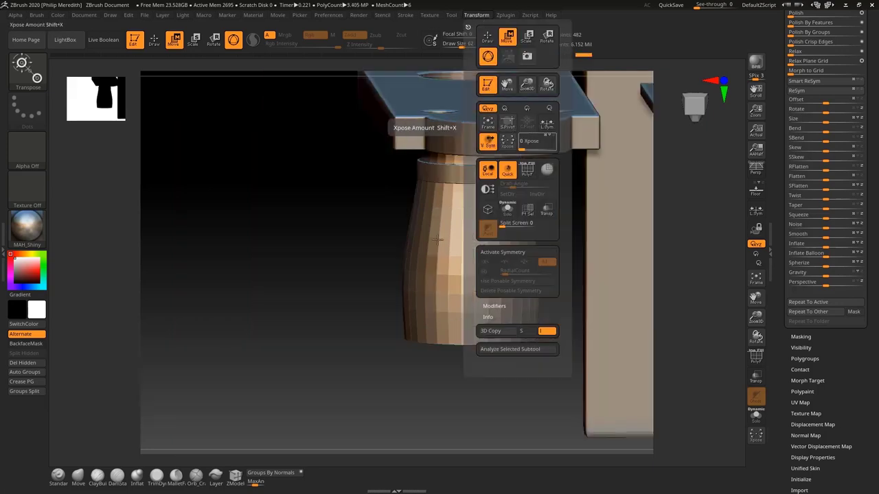
{"action": "mouse_move", "coordinate": [379, 379]}
{"action": "left_mouse_down"}
{"action": "mouse_move", "coordinate": [382, 305]}
{"action": "mouse_move", "coordinate": [375, 332]}
{"action": "mouse_move", "coordinate": [349, 324]}
{"action": "mouse_move", "coordinate": [484, 251]}
{"action": "mouse_move", "coordinate": [490, 221]}
{"action": "mouse_move", "coordinate": [495, 273]}
{"action": "mouse_move", "coordinate": [447, 308]}
{"action": "mouse_move", "coordinate": [451, 320]}
{"action": "mouse_move", "coordinate": [510, 280]}
{"action": "mouse_move", "coordinate": [440, 217]}
{"action": "left_mouse_up"}
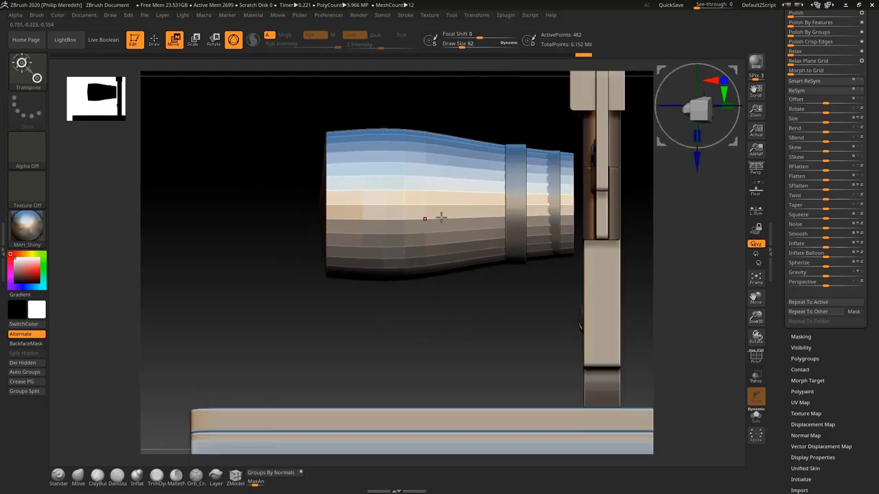
Step: Rotate the handle 180 degrees with the gizmo so its wide end faces the collar
{"action": "key", "text": "e"}
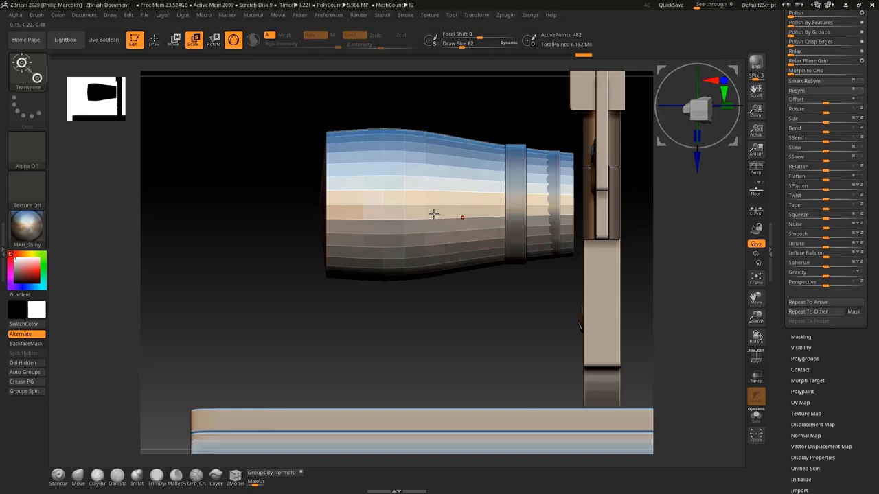
{"action": "left_click", "coordinate": [405, 190]}
{"action": "left_click_drag", "start_coordinate": [345, 299], "coordinate": [327, 201]}
{"action": "left_click", "coordinate": [332, 221]}
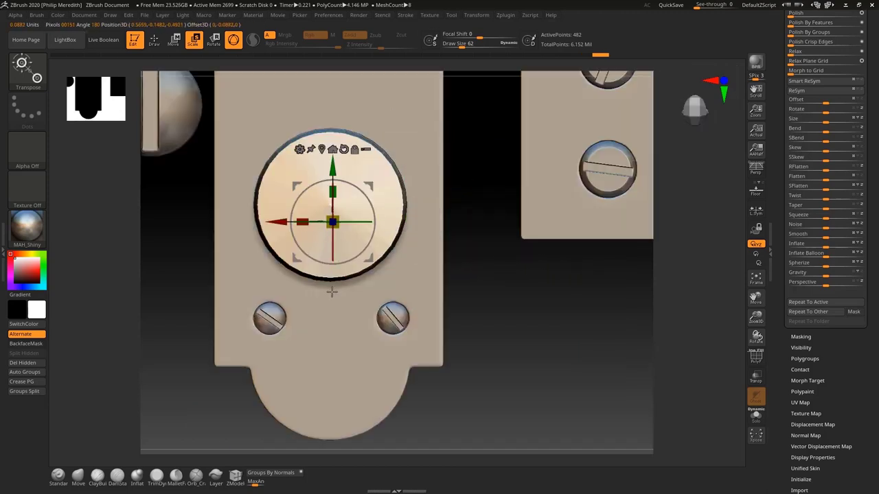
{"action": "left_click_drag", "start_coordinate": [476, 234], "coordinate": [465, 236], "text": "shift"}
{"action": "left_click_drag", "start_coordinate": [362, 193], "coordinate": [228, 267], "text": "shift"}
Step: Move the handle up against the collar, scale it down to about the collar's diameter, and stretch it slightly lengthwise
{"action": "left_click_drag", "start_coordinate": [389, 221], "coordinate": [580, 221]}
{"action": "left_click_drag", "start_coordinate": [526, 277], "coordinate": [534, 247]}
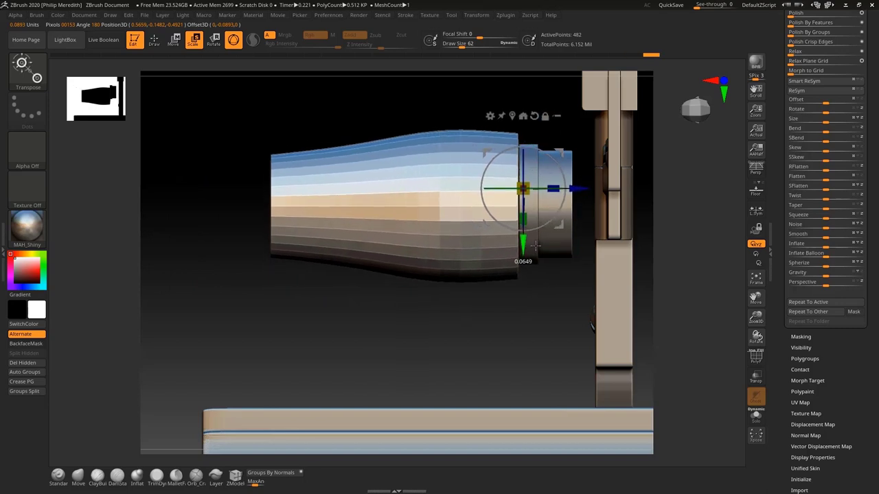
{"action": "left_click_drag", "start_coordinate": [524, 188], "coordinate": [510, 182]}
{"action": "left_click_drag", "start_coordinate": [523, 241], "coordinate": [524, 243]}
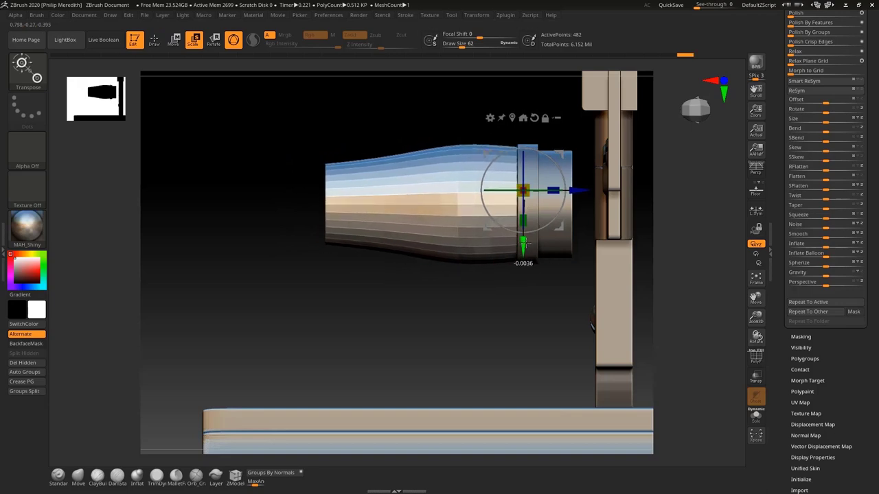
{"action": "left_click_drag", "start_coordinate": [553, 190], "coordinate": [560, 195]}
Step: Subdivide the handle mesh four times to smooth its faceted surface
{"action": "left_click_drag", "start_coordinate": [481, 294], "coordinate": [516, 310]}
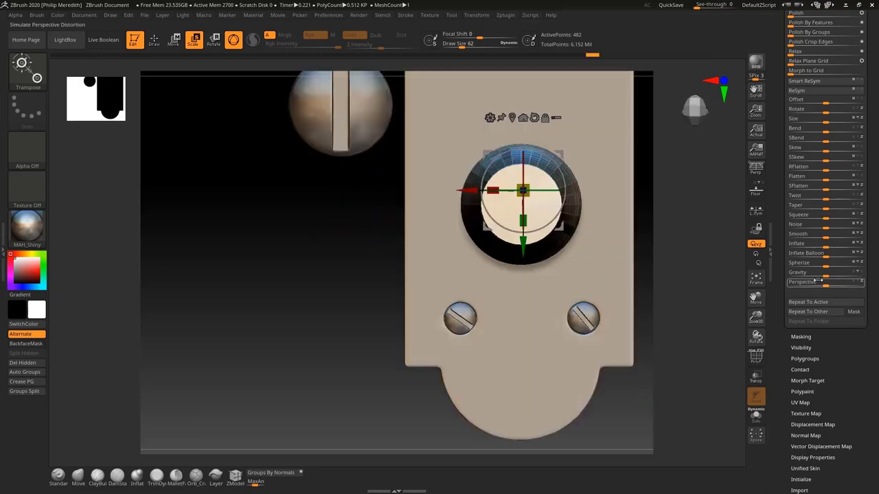
{"action": "left_click", "coordinate": [755, 278]}
{"action": "left_click", "coordinate": [755, 278]}
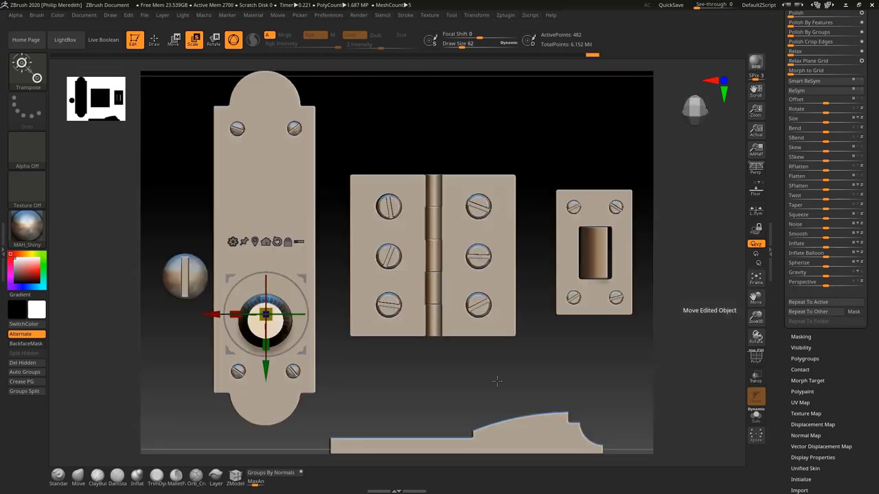
{"action": "left_click_drag", "start_coordinate": [497, 380], "coordinate": [422, 389]}
{"action": "left_click_drag", "start_coordinate": [585, 139], "coordinate": [432, 355]}
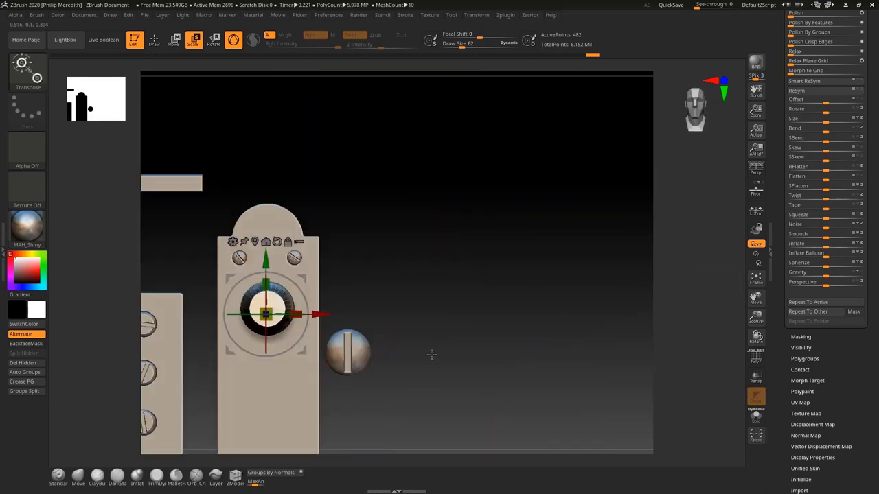
{"action": "mouse_move", "coordinate": [432, 355]}
{"action": "right_mouse_down", "text": "ctrl"}
{"action": "mouse_move", "coordinate": [447, 340]}
{"action": "mouse_move", "coordinate": [437, 355]}
{"action": "right_mouse_up", "text": "ctrl"}
{"action": "left_click_drag", "start_coordinate": [464, 310], "coordinate": [559, 257]}
{"action": "left_click_drag", "start_coordinate": [524, 216], "coordinate": [504, 216]}
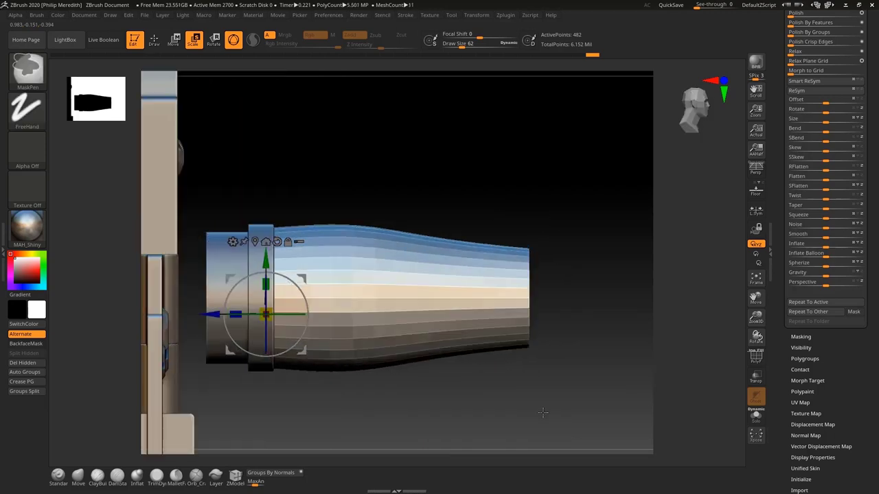
{"action": "key", "text": "ctrl+d"}
{"action": "key", "text": "ctrl+d"}
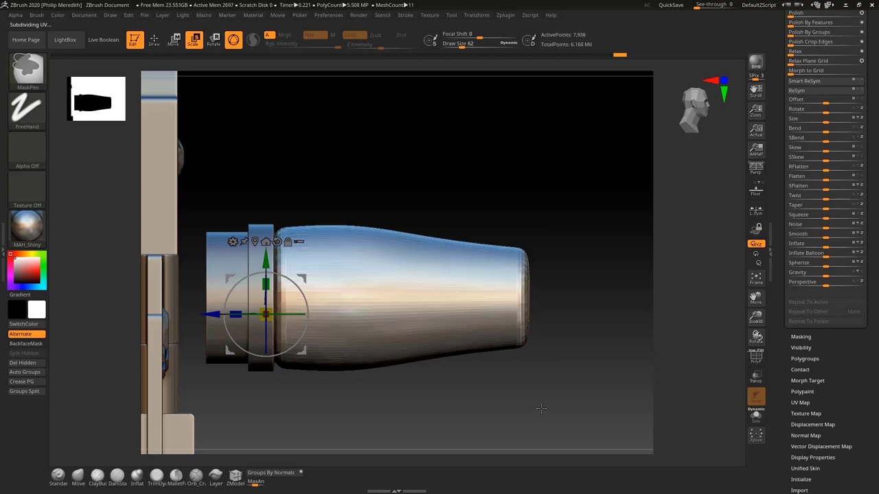
{"action": "key", "text": "ctrl+d"}
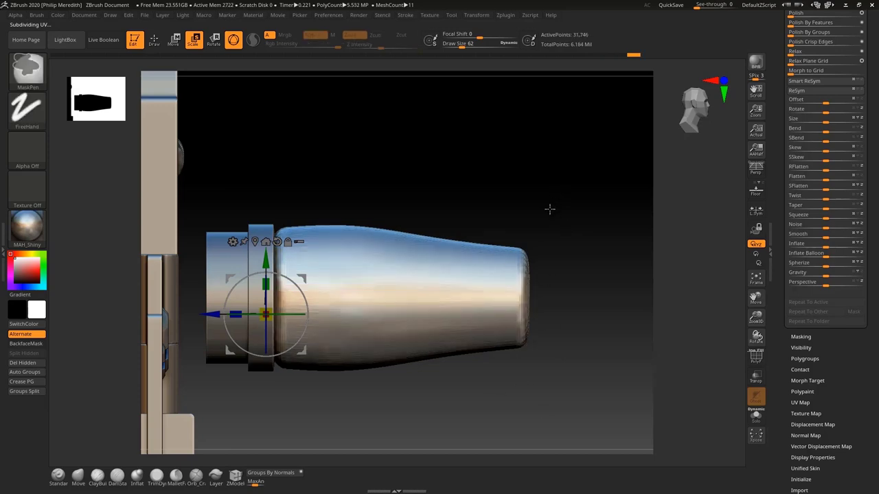
{"action": "key", "text": "ctrl+d"}
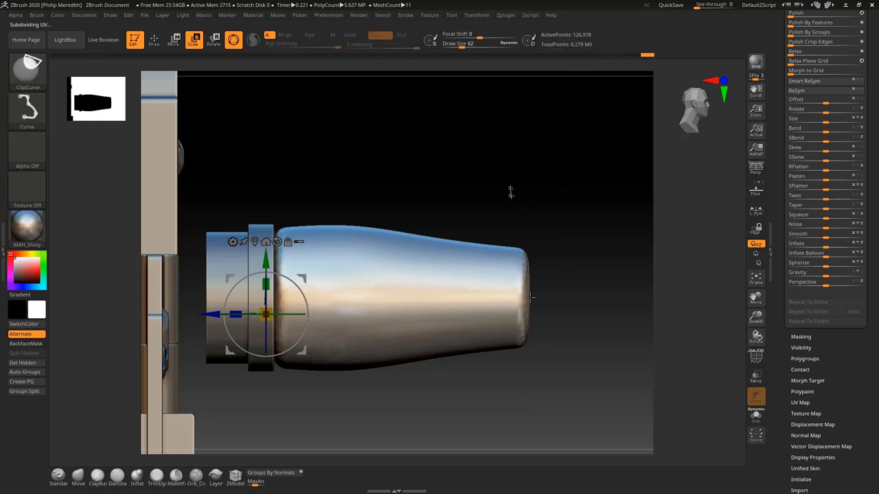
Step: Clip both rounded ends of the handle flat with straight vertical ClipCurve cuts
{"action": "left_click_drag", "start_coordinate": [511, 191], "coordinate": [524, 433], "text": "ctrl+shift"}
{"action": "mouse_move", "coordinate": [286, 420]}
{"action": "left_mouse_down", "text": "ctrl+shift"}
{"action": "mouse_move", "coordinate": [294, 184]}
{"action": "mouse_move", "coordinate": [282, 163]}
{"action": "left_mouse_up", "text": "ctrl+shift"}
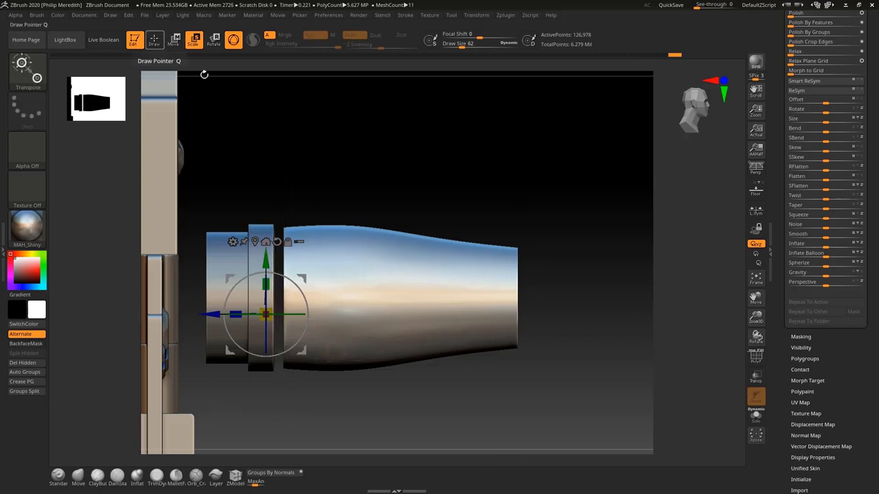
{"action": "key", "text": "w"}
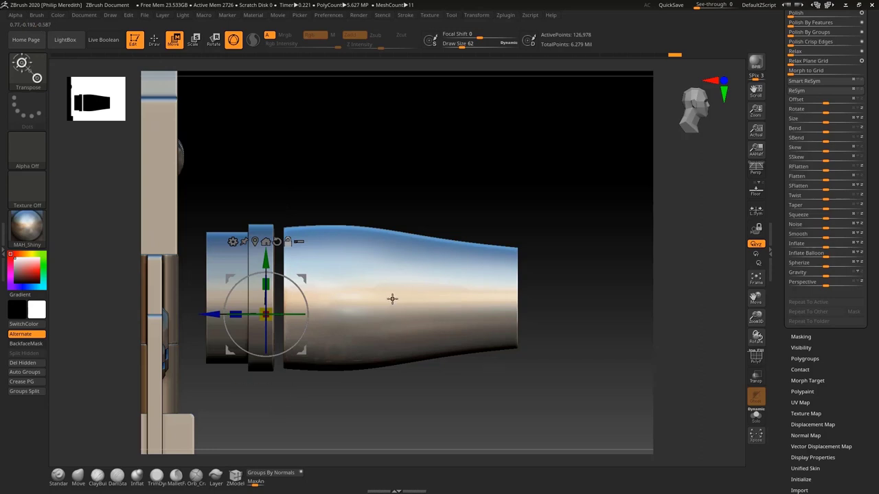
Step: Centre the gizmo on the handle and move it lengthwise until its wide end butts against the collar ring
{"action": "left_click", "coordinate": [255, 242]}
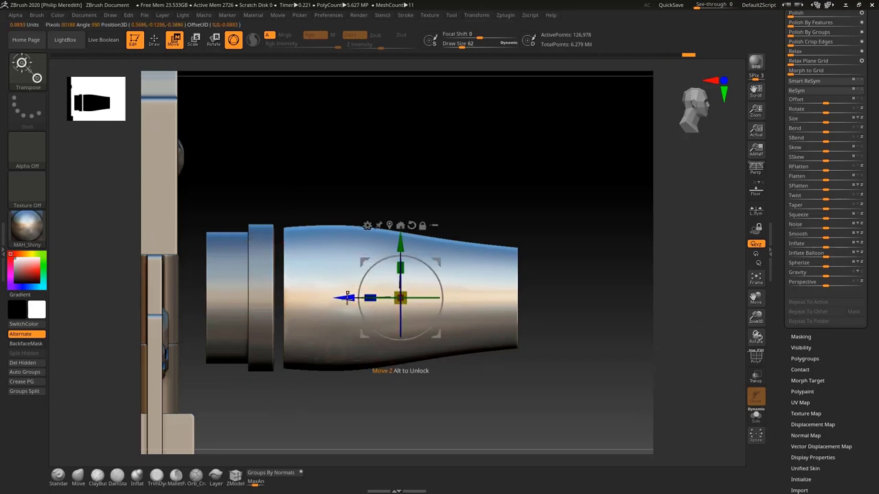
{"action": "left_click_drag", "start_coordinate": [348, 297], "coordinate": [332, 293]}
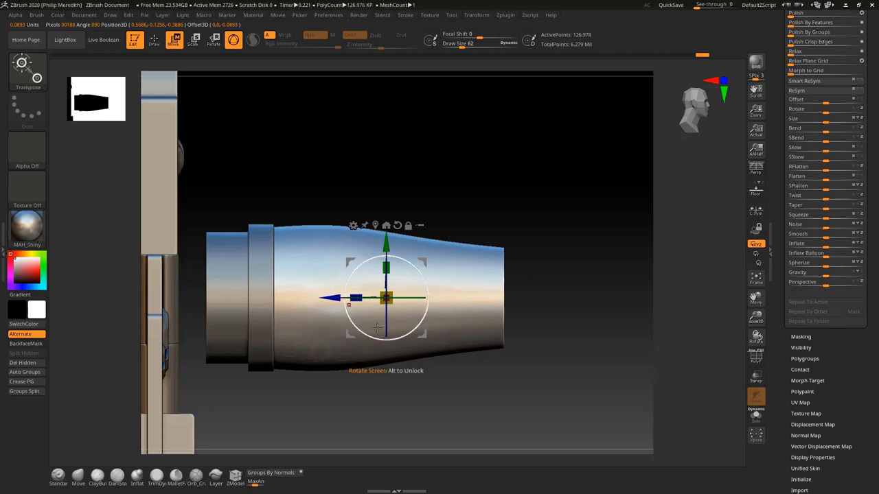
Step: Duplicate the collar ring and move the copy along the handle axis to the narrow end
{"action": "left_click", "coordinate": [259, 312]}
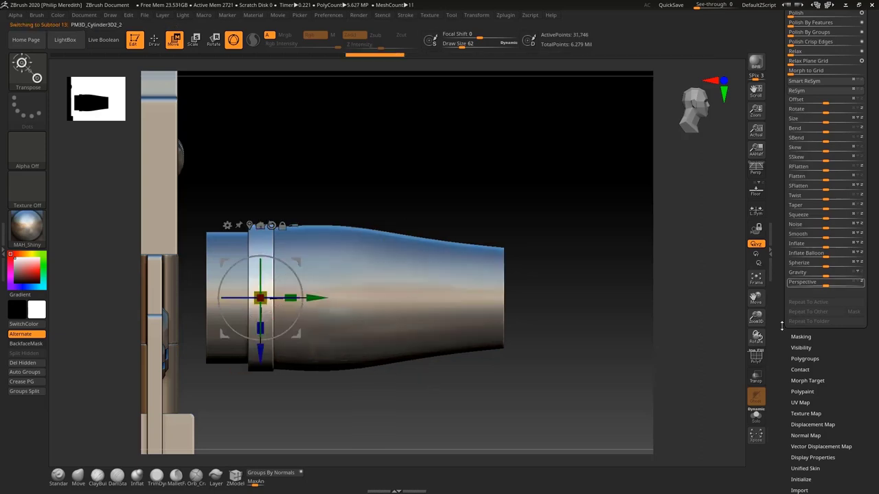
{"action": "scroll", "coordinate": [832, 165], "scroll_direction": "up", "scroll_amount": 5}
{"action": "left_click", "coordinate": [799, 164]}
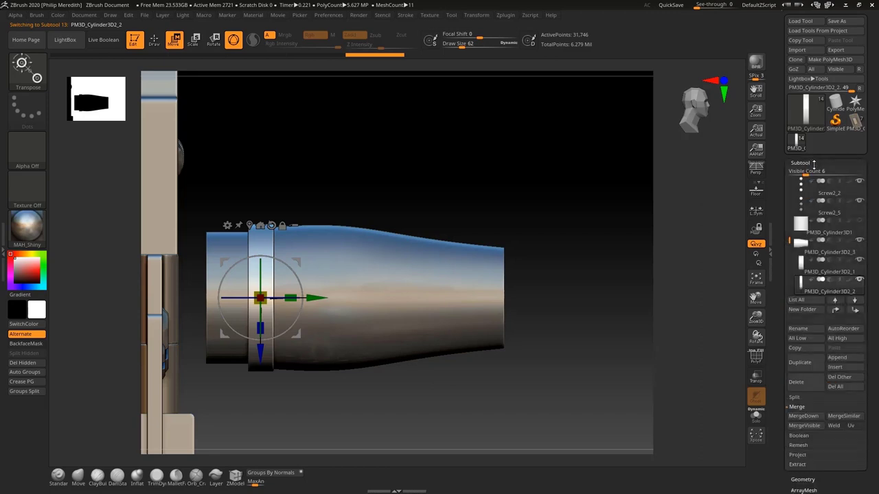
{"action": "left_click", "coordinate": [802, 366]}
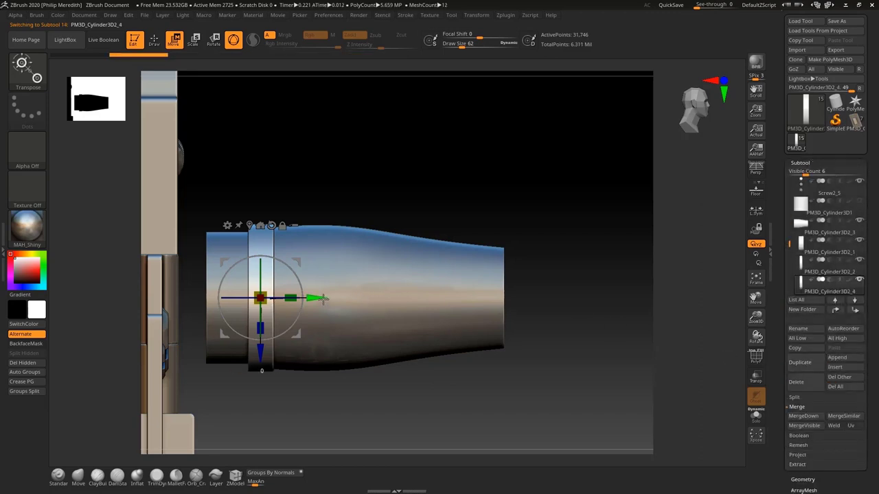
{"action": "left_click_drag", "start_coordinate": [325, 302], "coordinate": [560, 317]}
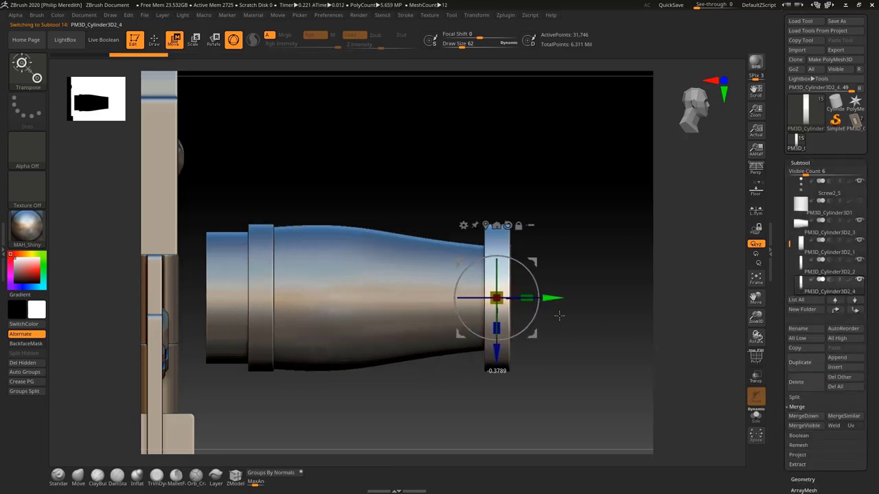
Step: Scale the copied ring down to slightly more than the narrow end's diameter and make it a little thinner
{"action": "mouse_move", "coordinate": [501, 293]}
{"action": "left_mouse_down"}
{"action": "mouse_move", "coordinate": [486, 300]}
{"action": "mouse_move", "coordinate": [499, 303]}
{"action": "left_mouse_up"}
{"action": "left_click_drag", "start_coordinate": [531, 297], "coordinate": [550, 299]}
{"action": "left_click_drag", "start_coordinate": [579, 259], "coordinate": [584, 312]}
Step: Shorten the cylinder behind the collar ring and slide it up against the ring, leaving a thin lip
{"action": "left_click", "coordinate": [230, 309], "text": "alt"}
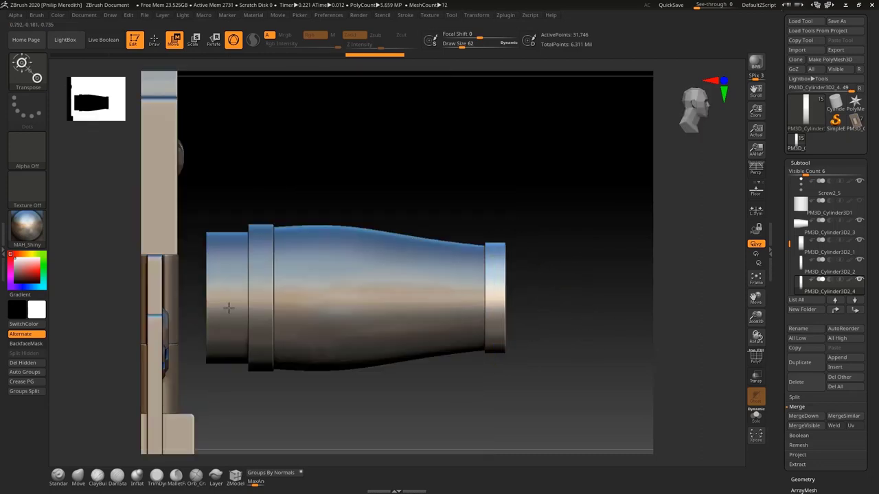
{"action": "left_click_drag", "start_coordinate": [258, 298], "coordinate": [224, 298]}
{"action": "left_click_drag", "start_coordinate": [285, 300], "coordinate": [306, 300]}
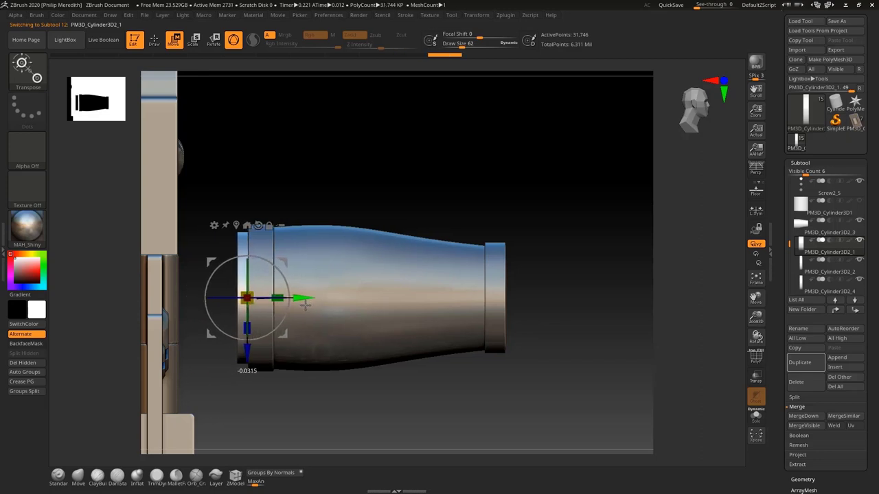
{"action": "left_click_drag", "start_coordinate": [407, 169], "coordinate": [525, 323]}
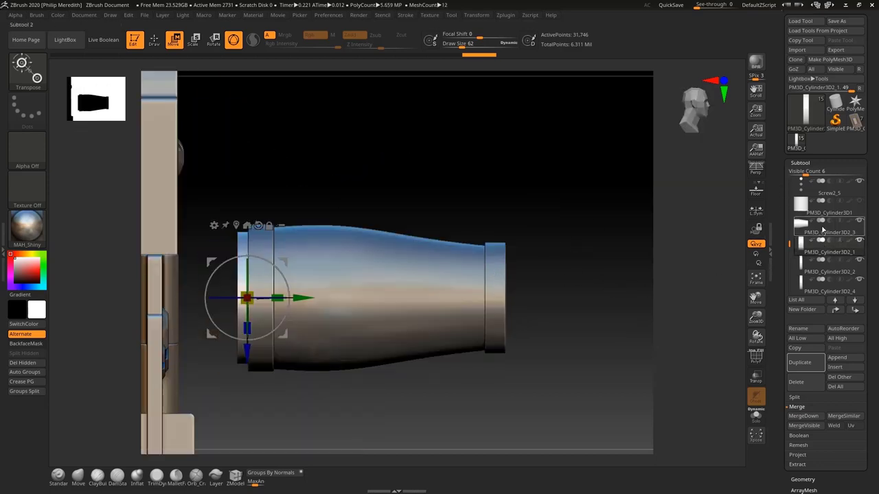
Step: Merge the handle subtool down with the three ring cylinders below it into one subtool
{"action": "left_click", "coordinate": [821, 251]}
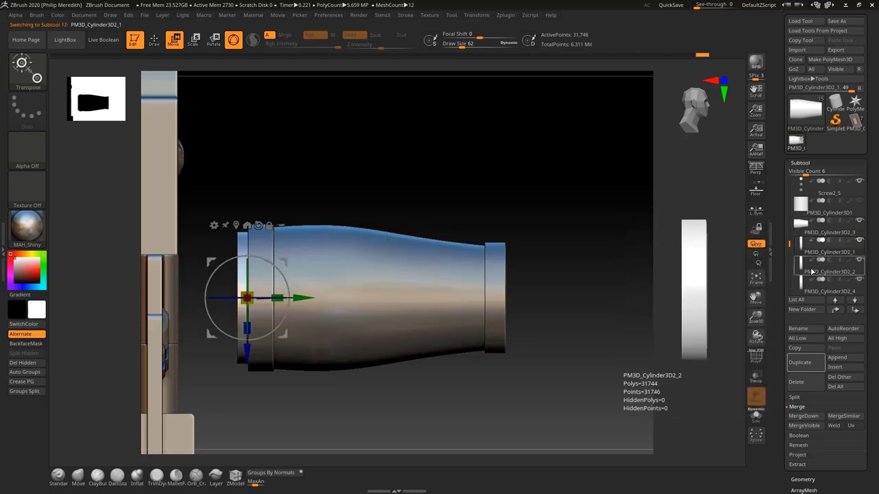
{"action": "left_click", "coordinate": [827, 291]}
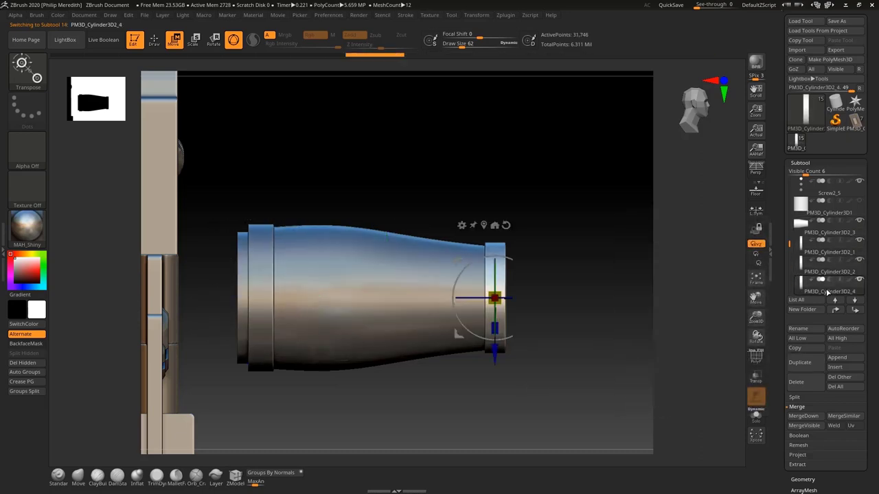
{"action": "left_click", "coordinate": [825, 232]}
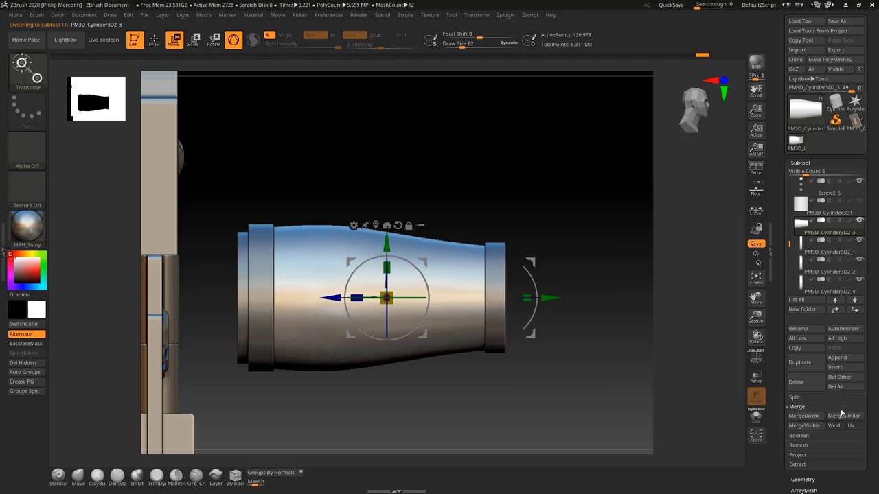
{"action": "left_click", "coordinate": [800, 416]}
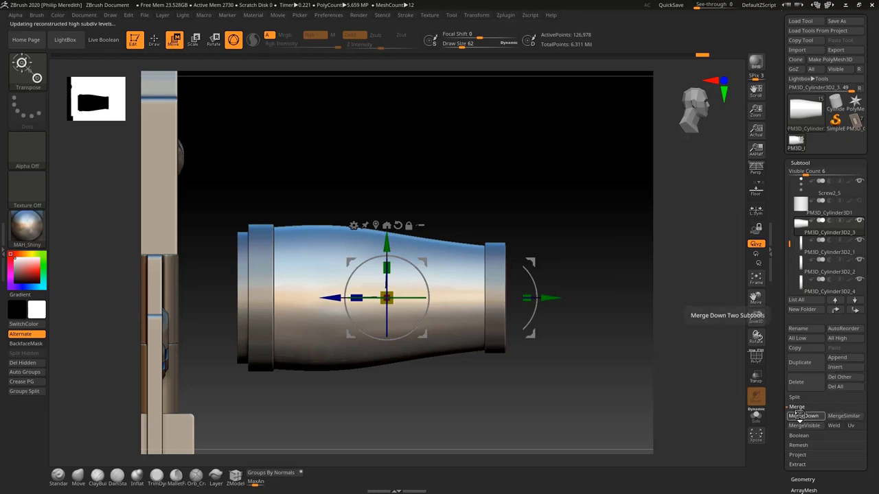
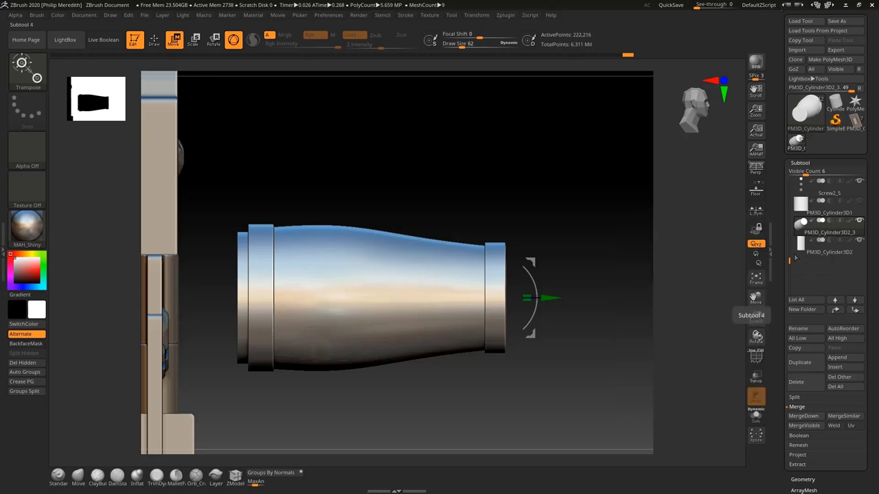
Step: Check which parts the merged handle subtool contains, comparing it with the neighbouring cylinder subtools
{"action": "left_click", "coordinate": [813, 202]}
{"action": "left_click", "coordinate": [802, 254]}
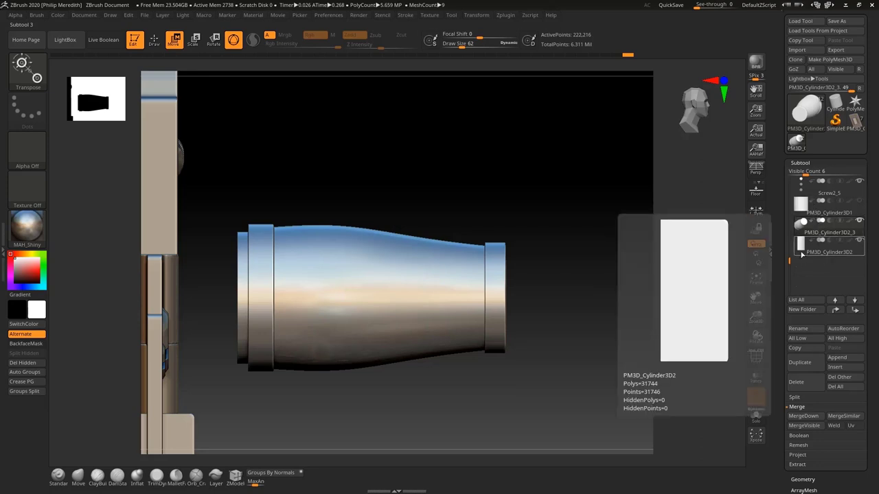
{"action": "left_click", "coordinate": [825, 233]}
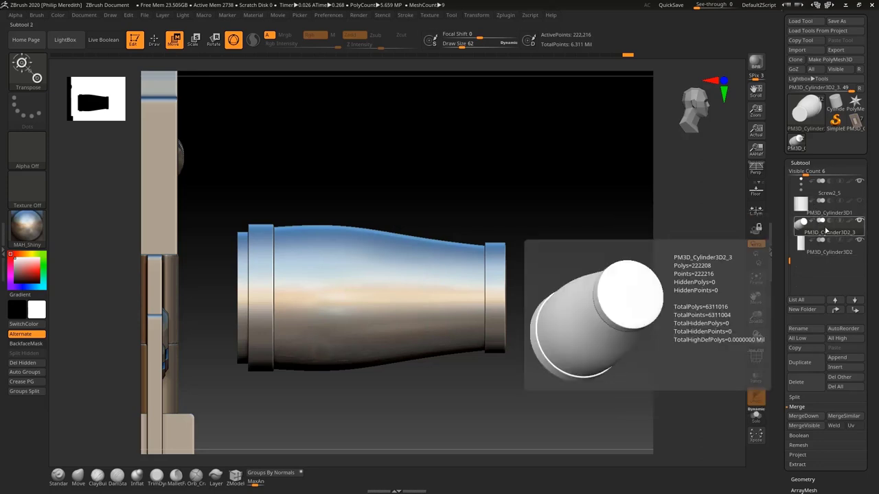
{"action": "left_click", "coordinate": [758, 418]}
{"action": "left_click", "coordinate": [759, 422]}
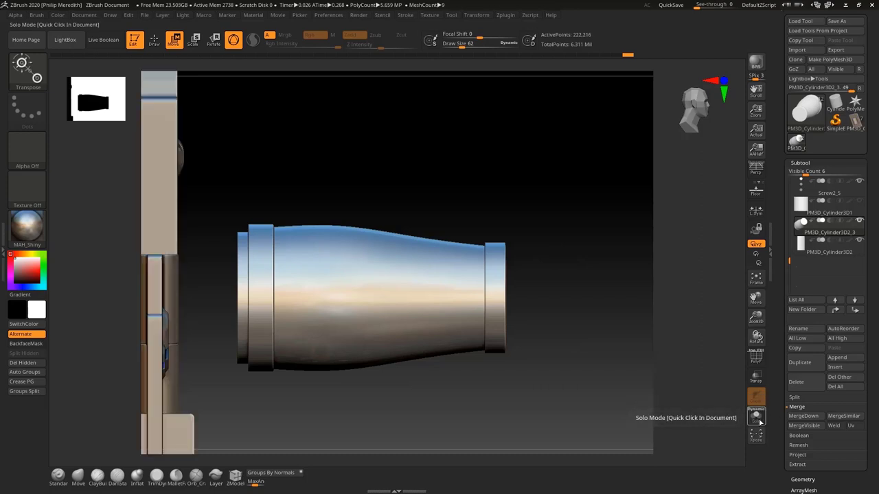
{"action": "left_click", "coordinate": [759, 421]}
{"action": "left_click", "coordinate": [759, 421]}
{"action": "left_click_drag", "start_coordinate": [641, 263], "coordinate": [602, 261]}
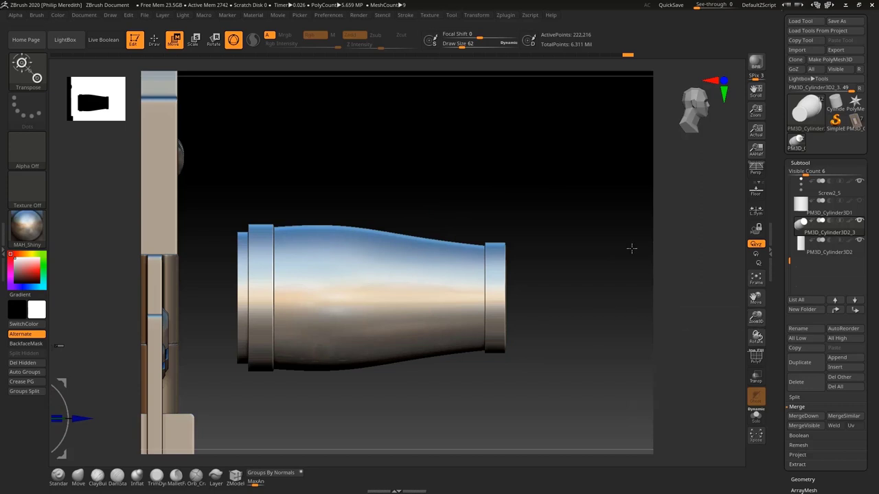
Step: Try DynaMesh on the merged handle, and delete its lower subdivision levels
{"action": "left_click_drag", "start_coordinate": [876, 411], "coordinate": [876, 379]}
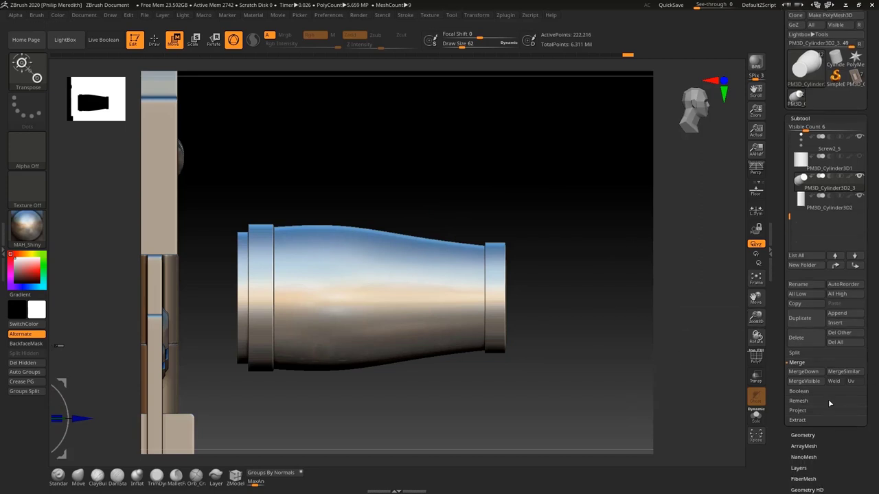
{"action": "left_click", "coordinate": [814, 435]}
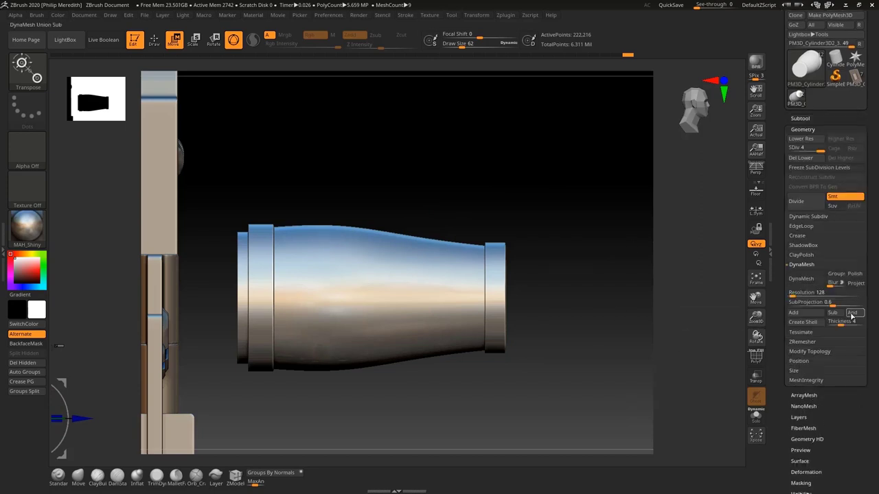
{"action": "left_click_drag", "start_coordinate": [876, 260], "coordinate": [877, 235]}
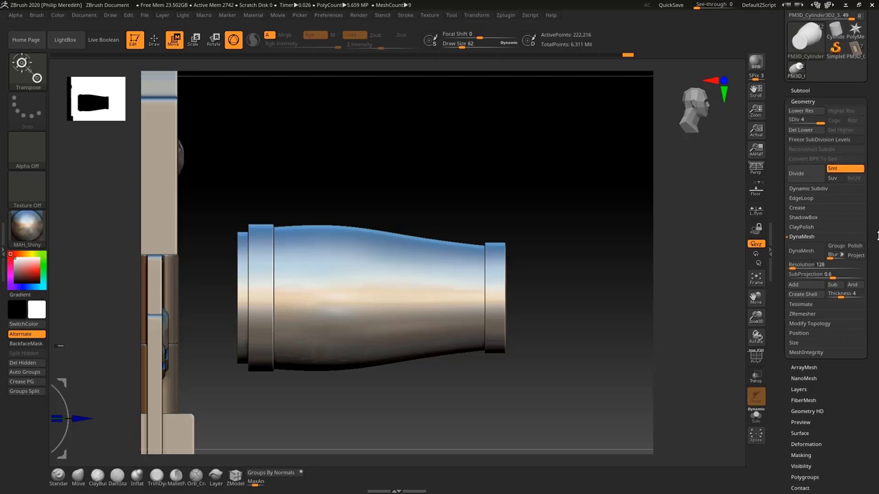
{"action": "left_click", "coordinate": [800, 252]}
{"action": "left_click", "coordinate": [718, 272]}
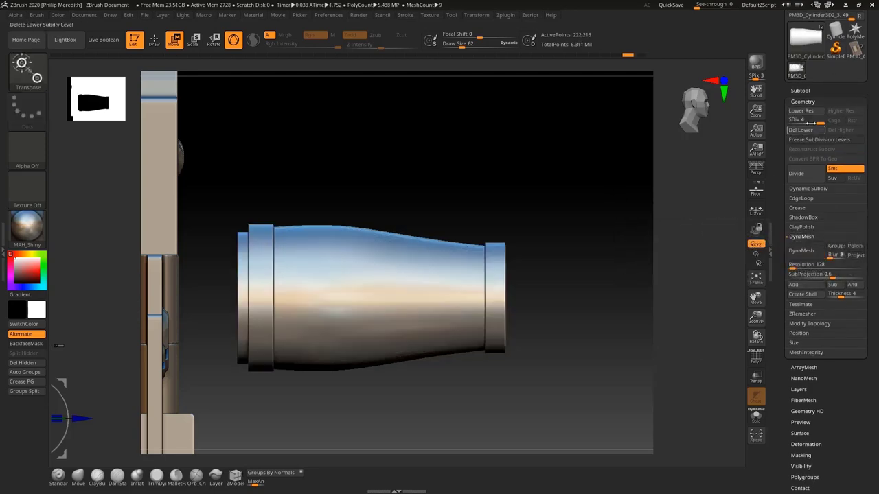
{"action": "left_click", "coordinate": [809, 130]}
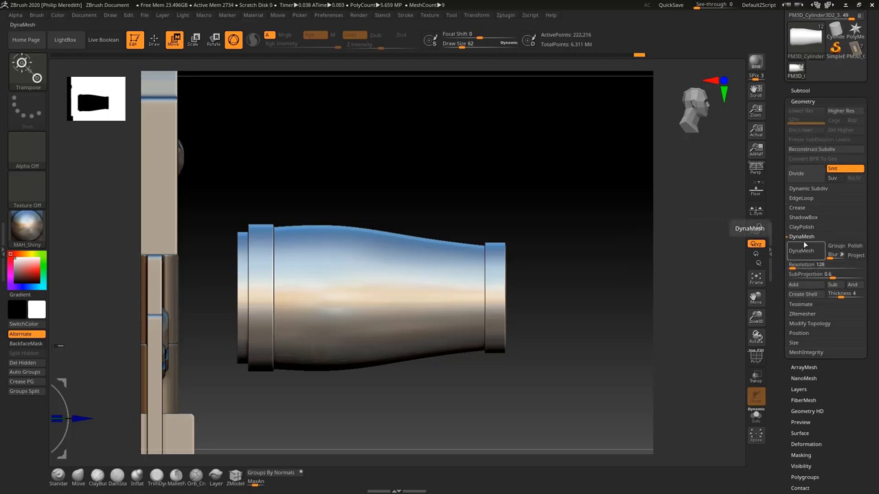
Step: Try to remesh the merged handle with DynaMesh at resolution 800, and undo it
{"action": "left_click", "coordinate": [794, 264]}
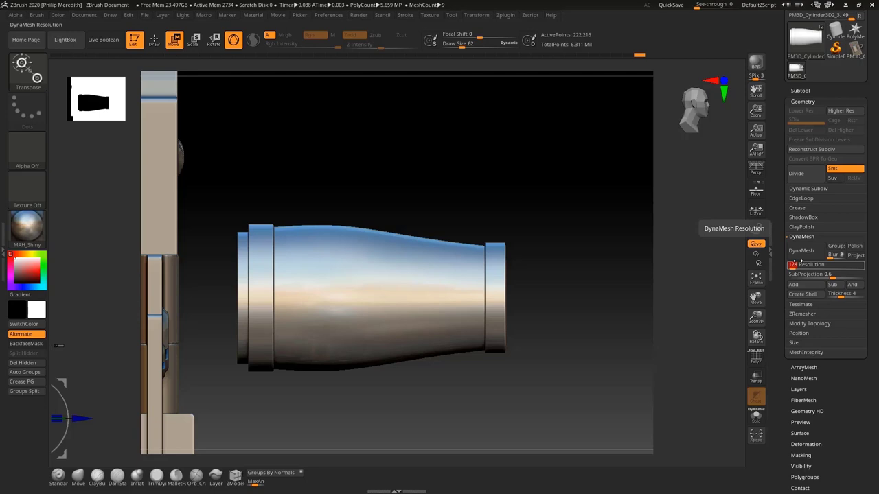
{"action": "key", "text": "Return"}
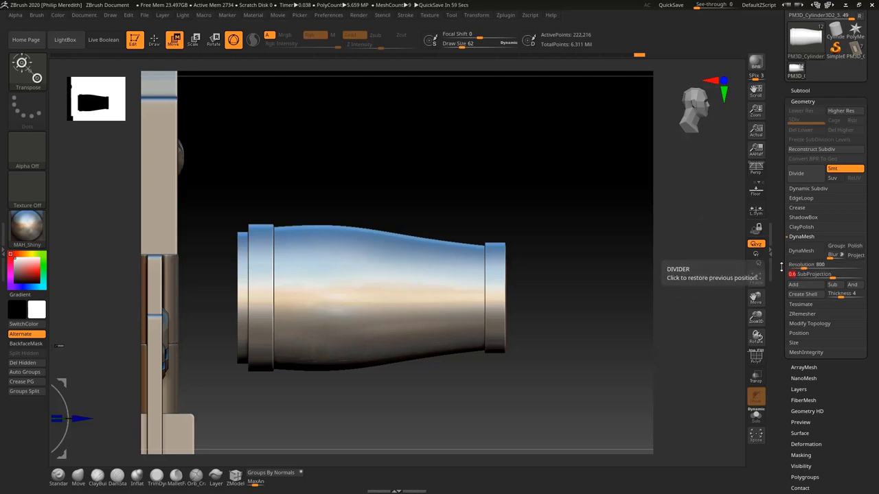
{"action": "left_click", "coordinate": [814, 256]}
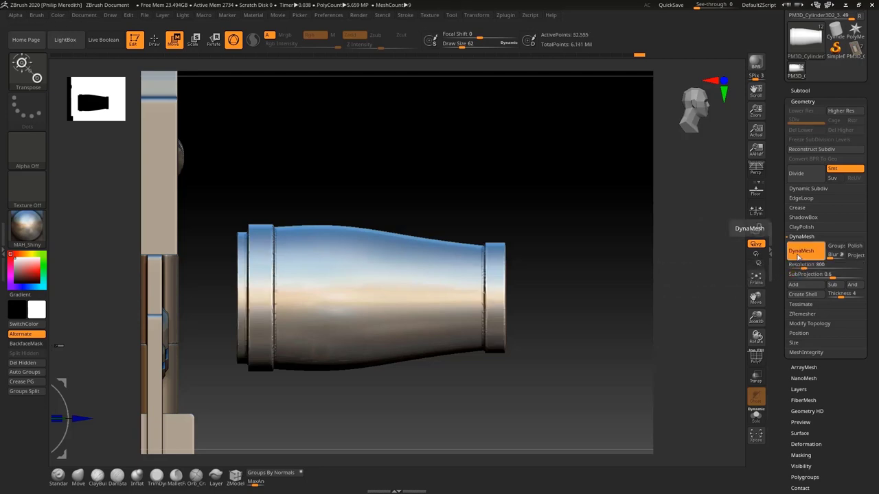
{"action": "key", "text": "ctrl+z"}
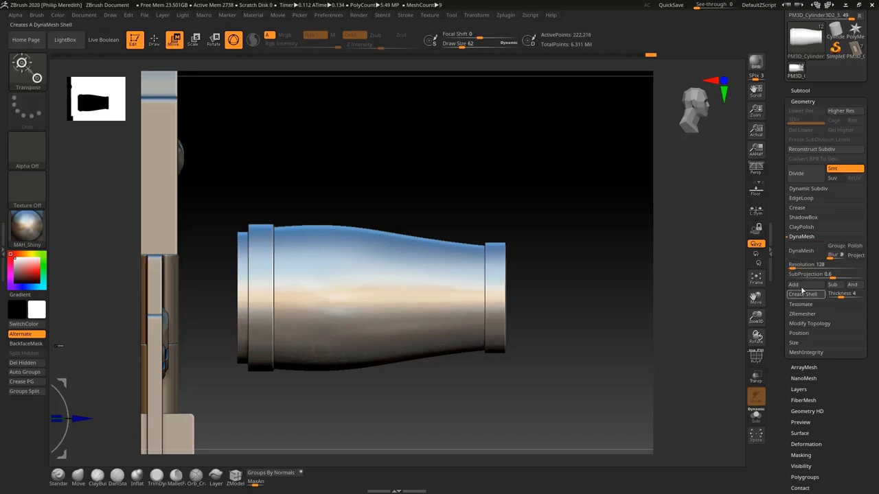
Step: Remesh the merged handle with DynaMesh at resolution 1600
{"action": "left_click", "coordinate": [809, 264]}
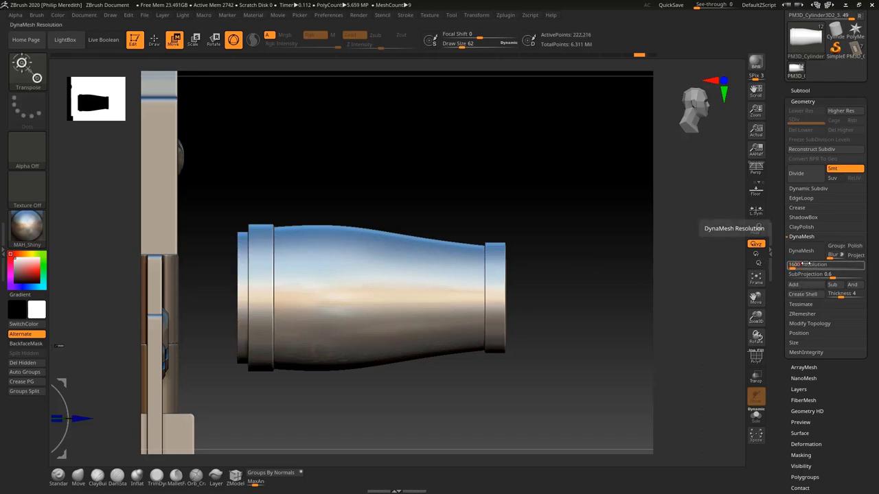
{"action": "key", "text": "Return"}
{"action": "left_click", "coordinate": [803, 251]}
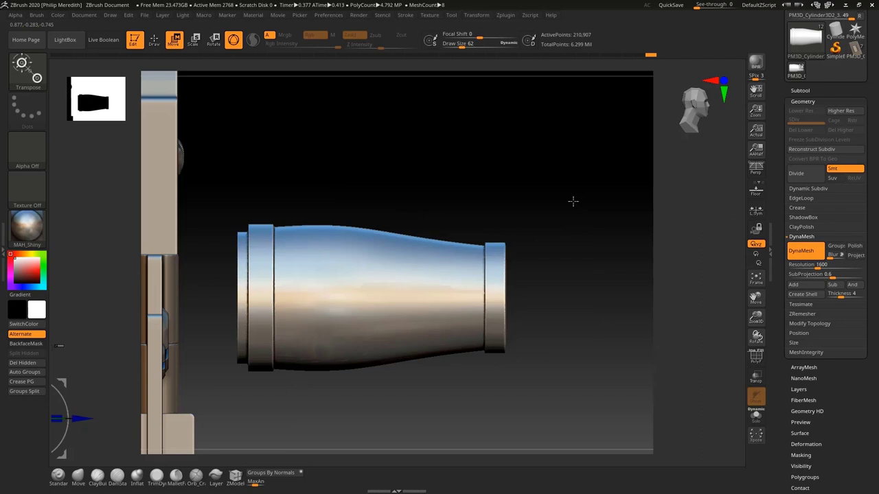
Step: Soften the edges of the remeshed handle grip with a light Polish deformation
{"action": "left_click_drag", "start_coordinate": [573, 201], "coordinate": [550, 78]}
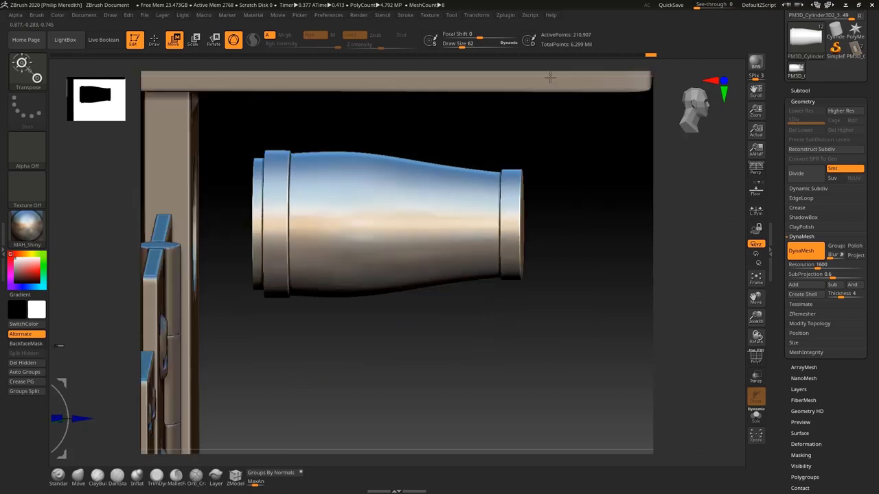
{"action": "left_click_drag", "start_coordinate": [592, 181], "coordinate": [573, 186]}
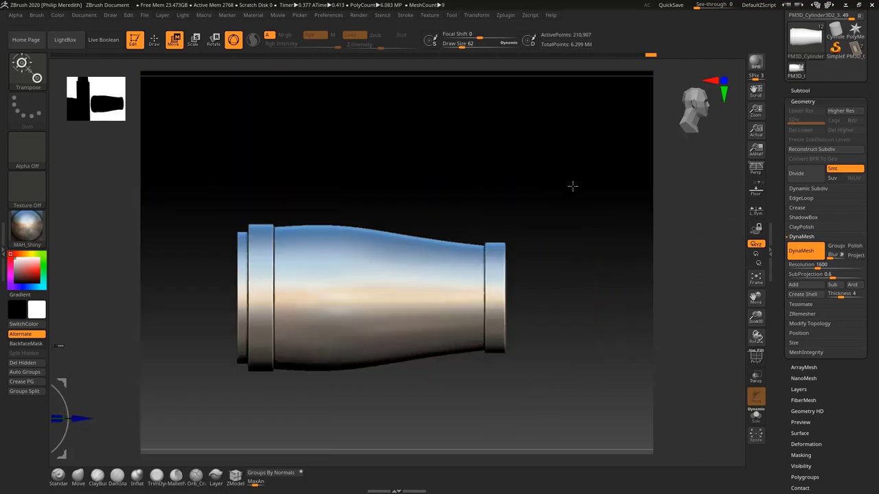
{"action": "left_click_drag", "start_coordinate": [565, 265], "coordinate": [560, 265]}
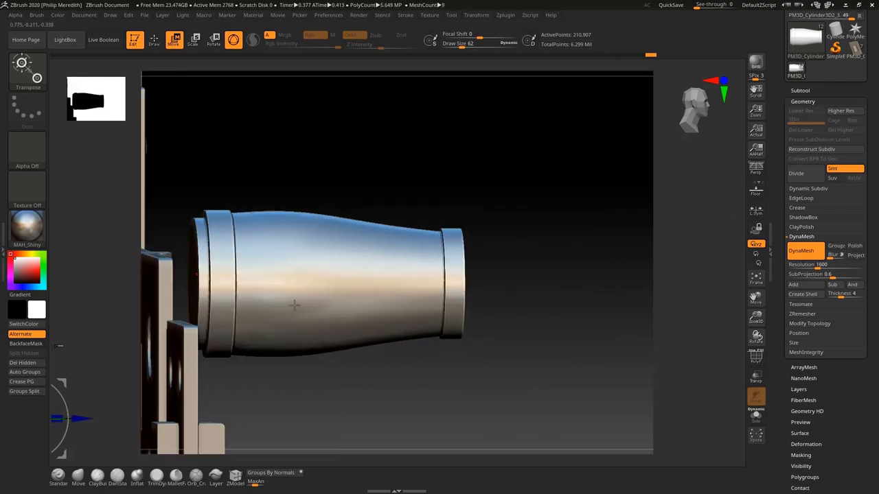
{"action": "left_click_drag", "start_coordinate": [390, 387], "coordinate": [389, 384], "text": "shift"}
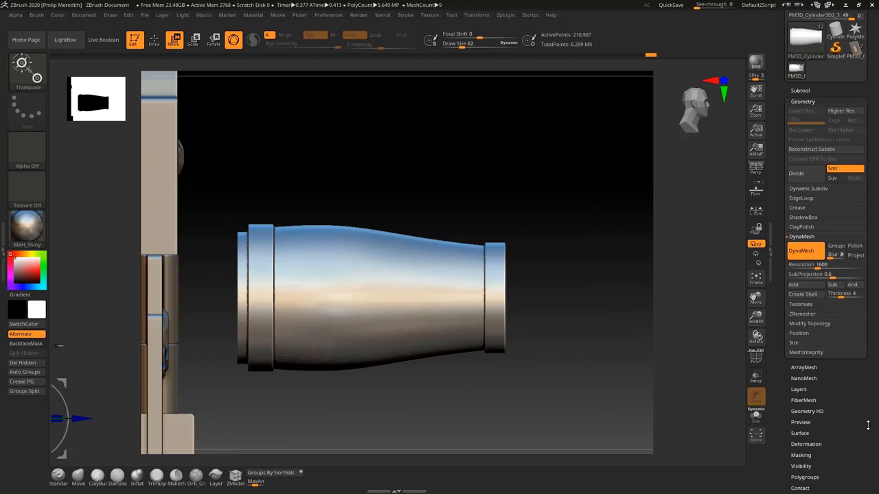
{"action": "left_click_drag", "start_coordinate": [867, 425], "coordinate": [836, 249]}
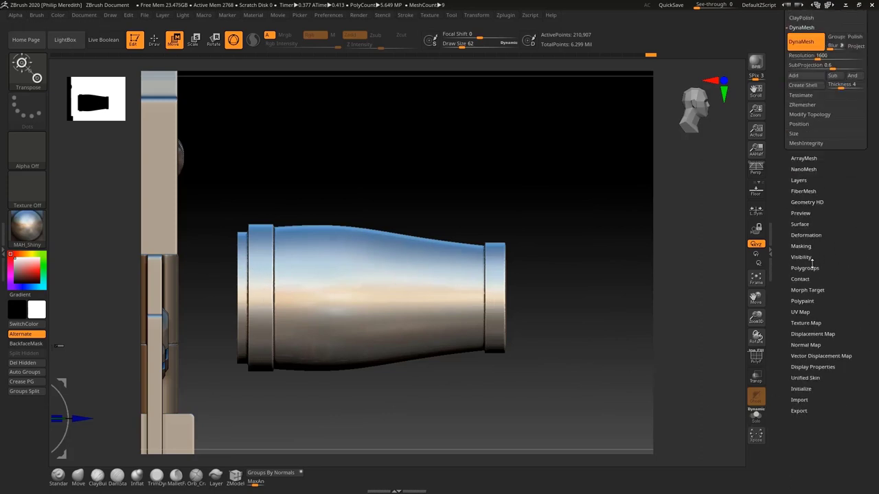
{"action": "left_click", "coordinate": [805, 234]}
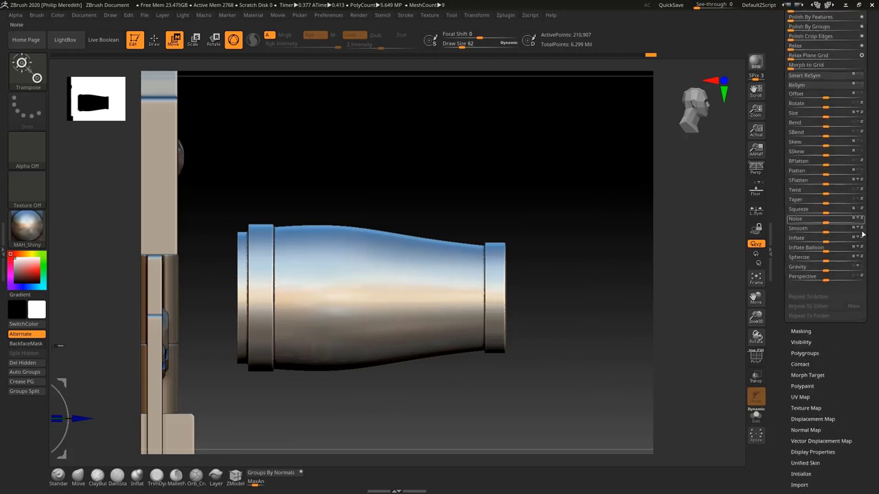
{"action": "left_click_drag", "start_coordinate": [872, 125], "coordinate": [873, 189]}
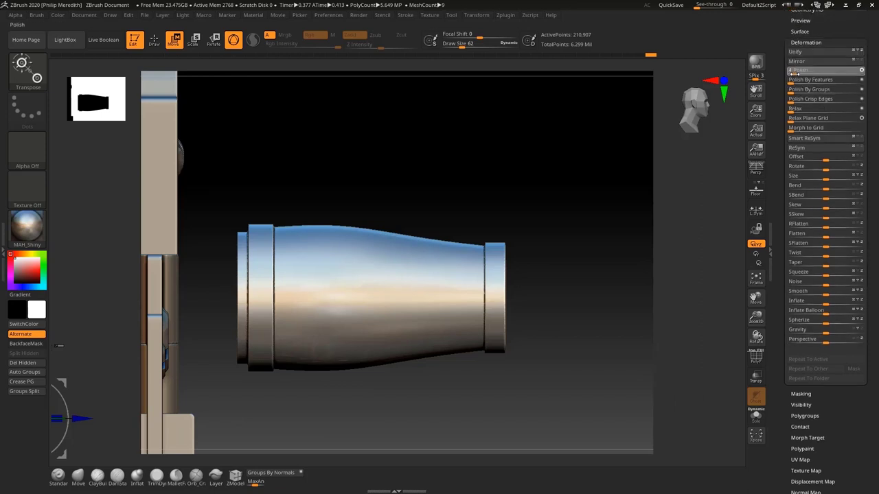
{"action": "left_click_drag", "start_coordinate": [811, 79], "coordinate": [813, 79]}
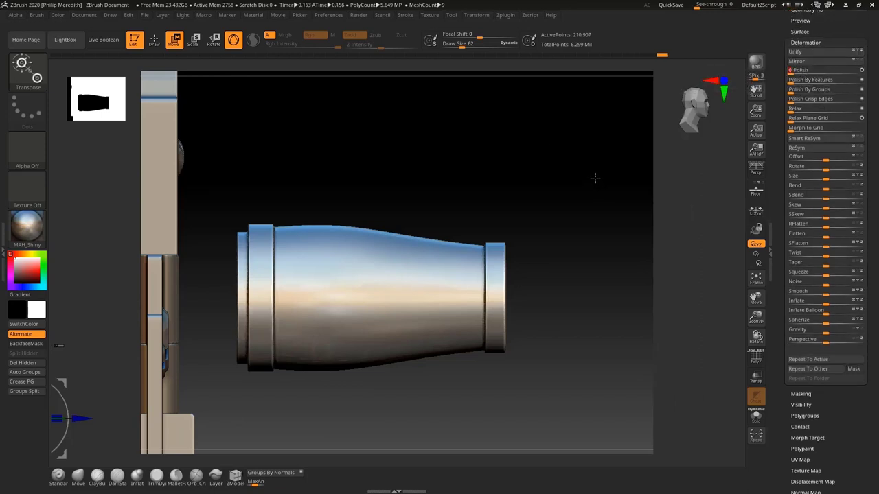
Step: Append a cube as a new subtool to the door hardware model
{"action": "left_click_drag", "start_coordinate": [580, 200], "coordinate": [535, 151], "text": "alt"}
{"action": "right_click_drag", "start_coordinate": [528, 314], "coordinate": [418, 338], "text": "shift"}
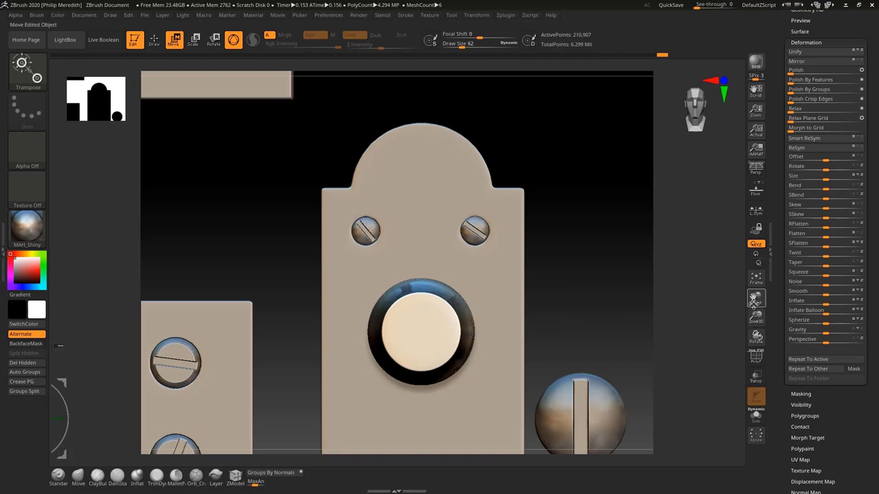
{"action": "left_click_drag", "start_coordinate": [756, 318], "coordinate": [846, 225]}
{"action": "right_click_drag", "start_coordinate": [579, 222], "coordinate": [575, 190], "text": "ctrl"}
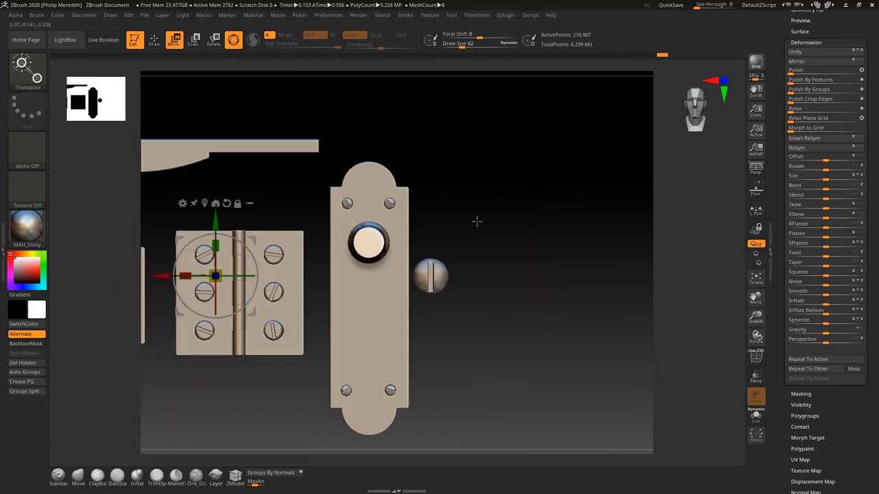
{"action": "right_click_drag", "start_coordinate": [501, 222], "coordinate": [572, 213], "text": "alt"}
{"action": "scroll", "coordinate": [855, 180], "scroll_direction": "up", "scroll_amount": 5}
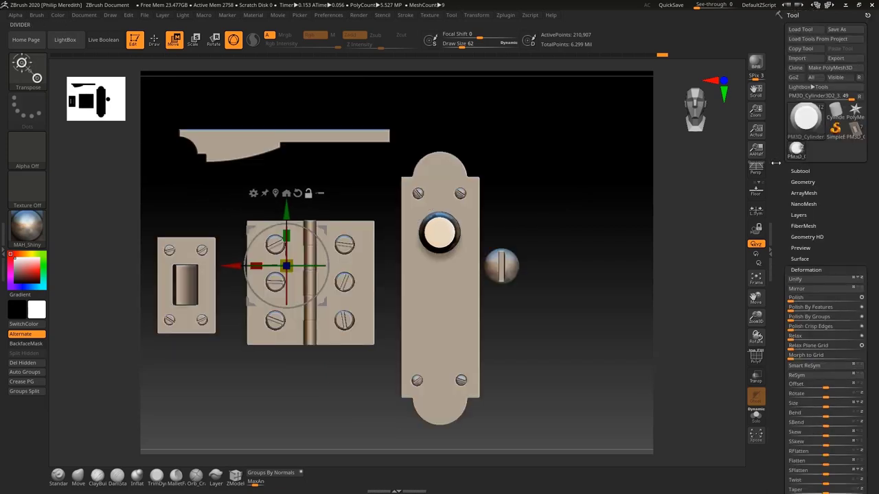
{"action": "left_click", "coordinate": [799, 171]}
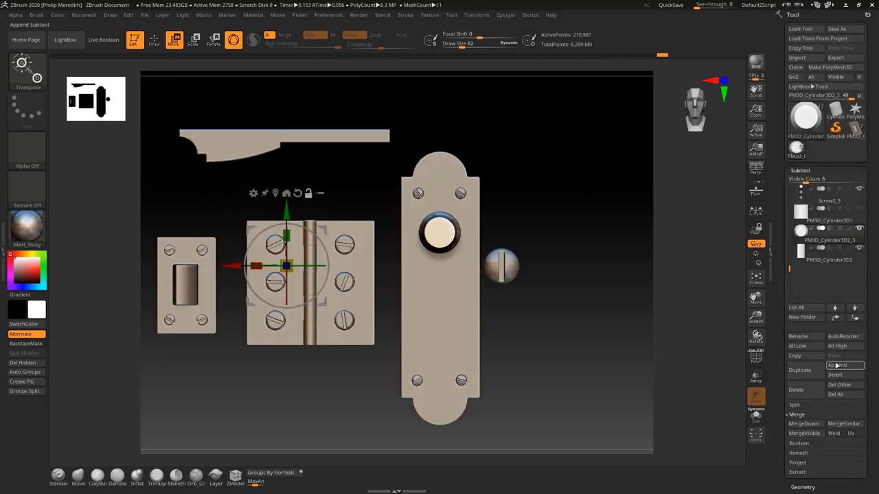
{"action": "left_click", "coordinate": [836, 366]}
{"action": "left_click", "coordinate": [521, 355]}
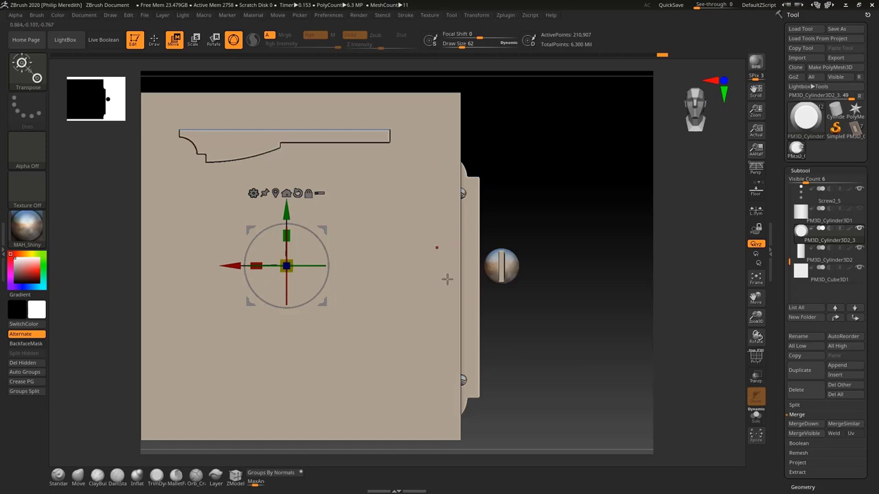
Step: Squash and shorten the appended cube into a horizontal bar, and raise it level with the handle on the door plate
{"action": "left_click", "coordinate": [451, 151], "text": "alt"}
{"action": "left_click_drag", "start_coordinate": [288, 237], "coordinate": [437, 437]}
{"action": "left_click", "coordinate": [756, 358]}
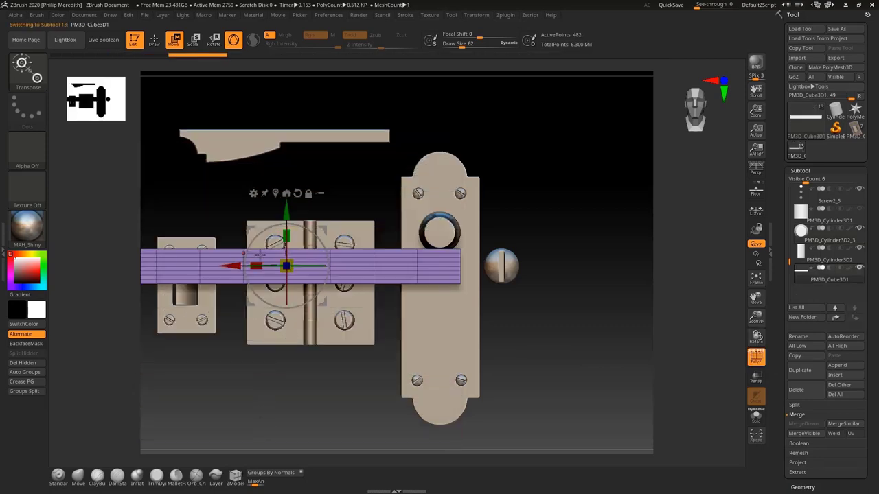
{"action": "left_click_drag", "start_coordinate": [255, 265], "coordinate": [379, 265]}
{"action": "left_click_drag", "start_coordinate": [380, 197], "coordinate": [381, 163]}
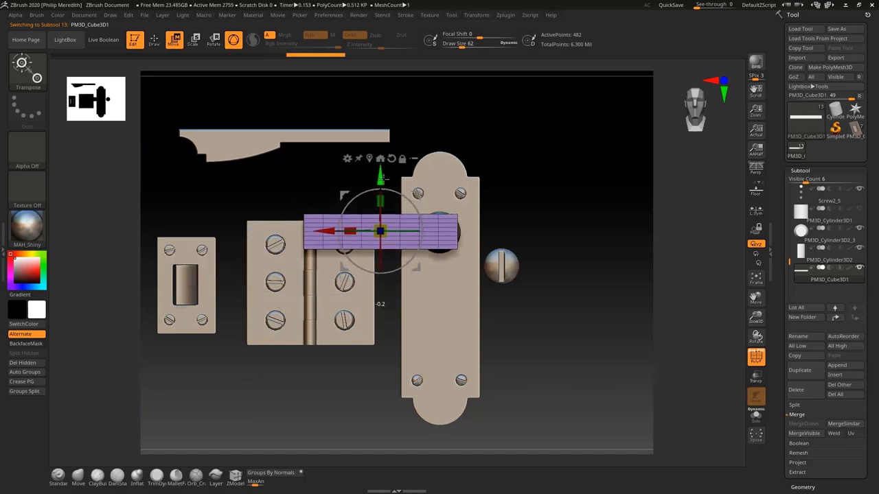
Step: Scale the bar's length and height down slightly to fit just within the handle's diameter
{"action": "key", "text": "ctrl"}
{"action": "right_click_drag", "start_coordinate": [536, 170], "coordinate": [548, 240], "text": "ctrl"}
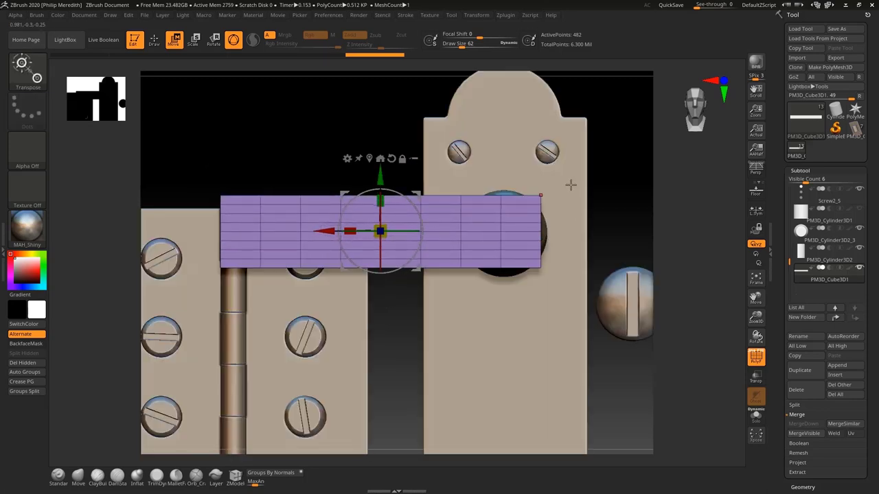
{"action": "left_click_drag", "start_coordinate": [350, 231], "coordinate": [356, 231]}
{"action": "left_click_drag", "start_coordinate": [383, 201], "coordinate": [387, 212]}
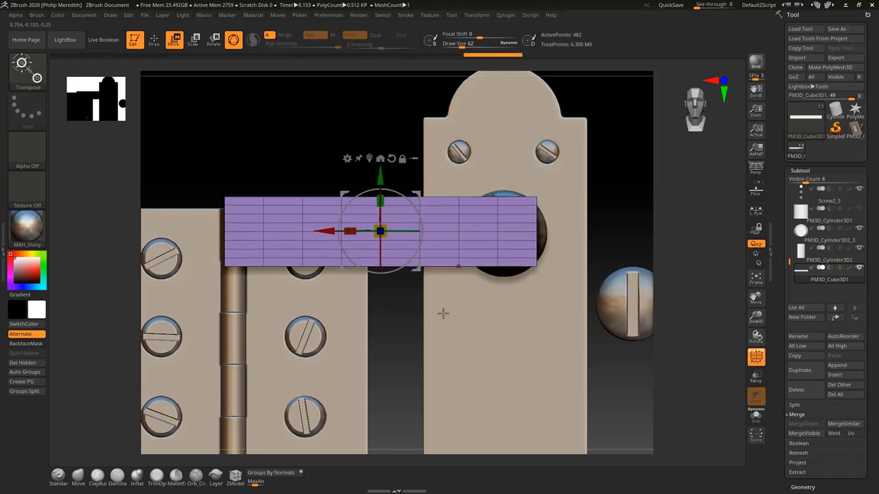
Step: Move the bar along the handle's axis to just beyond the narrow outer end of the grip
{"action": "left_click_drag", "start_coordinate": [390, 322], "coordinate": [147, 249]}
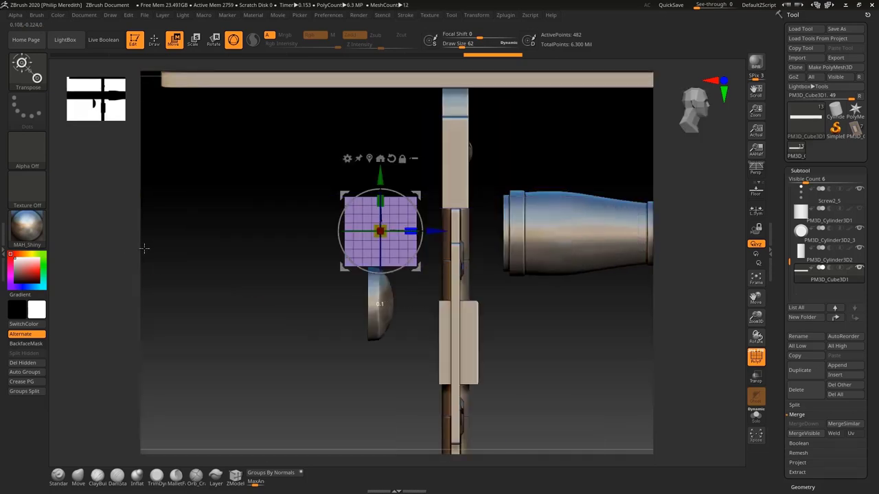
{"action": "key", "text": "ctrl+z"}
{"action": "key", "text": "ctrl+z"}
{"action": "key", "text": "ctrl+z"}
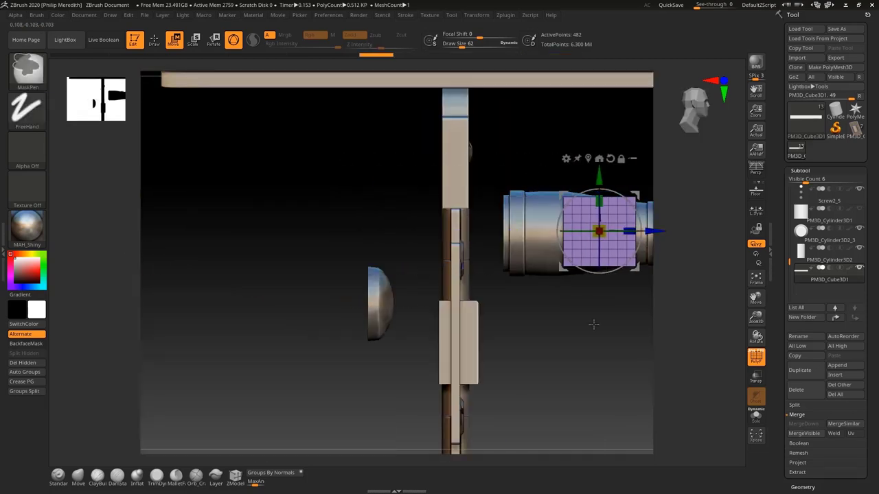
{"action": "left_click_drag", "start_coordinate": [538, 322], "coordinate": [470, 343], "text": "alt"}
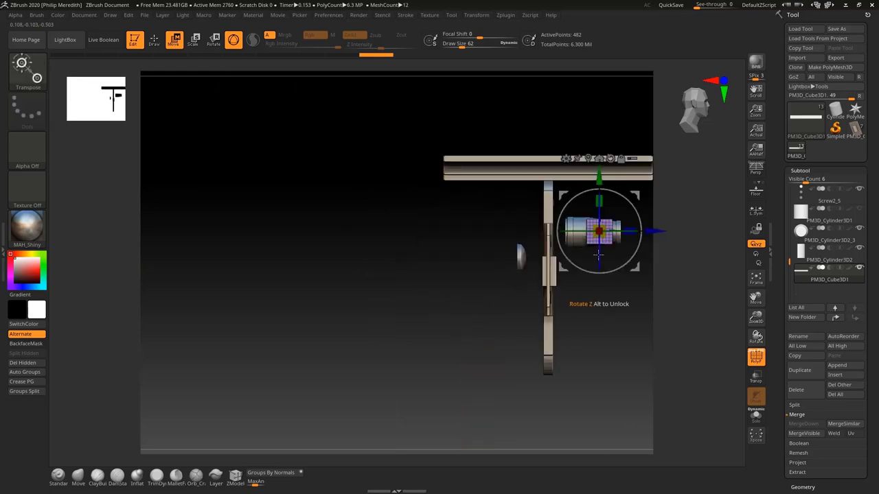
{"action": "right_click_drag", "start_coordinate": [589, 322], "coordinate": [493, 358], "text": "ctrl"}
{"action": "left_click_drag", "start_coordinate": [499, 268], "coordinate": [591, 266]}
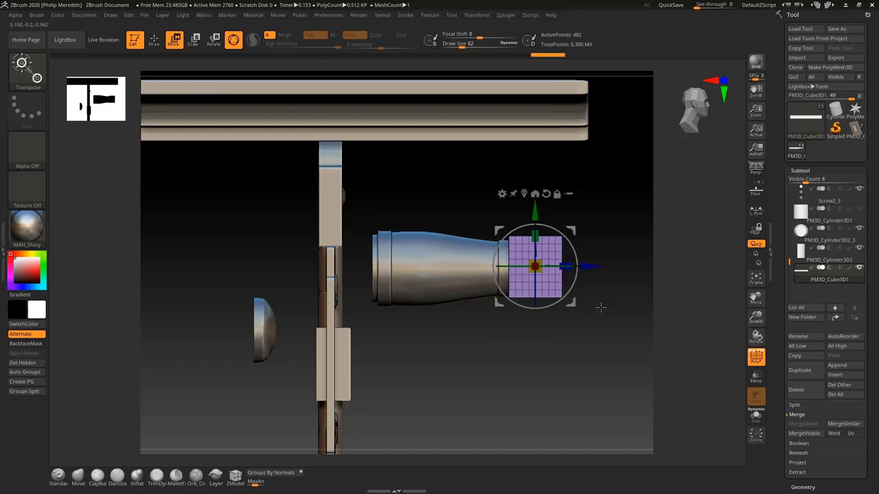
Step: Check the bar's placement from the front, and set the subtool list's visible count to 14
{"action": "mouse_move", "coordinate": [601, 314]}
{"action": "right_mouse_down"}
{"action": "mouse_move", "coordinate": [589, 314]}
{"action": "mouse_move", "coordinate": [578, 331]}
{"action": "right_mouse_up"}
{"action": "mouse_move", "coordinate": [542, 357]}
{"action": "right_mouse_down", "text": "ctrl"}
{"action": "mouse_move", "coordinate": [496, 325]}
{"action": "mouse_move", "coordinate": [521, 337]}
{"action": "mouse_move", "coordinate": [431, 364]}
{"action": "right_mouse_up", "text": "ctrl"}
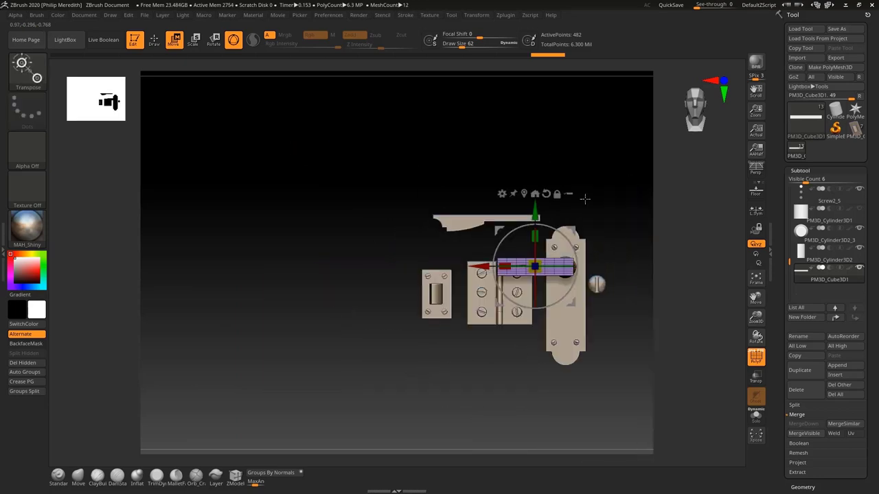
{"action": "left_click_drag", "start_coordinate": [584, 199], "coordinate": [723, 303]}
{"action": "left_click", "coordinate": [754, 282]}
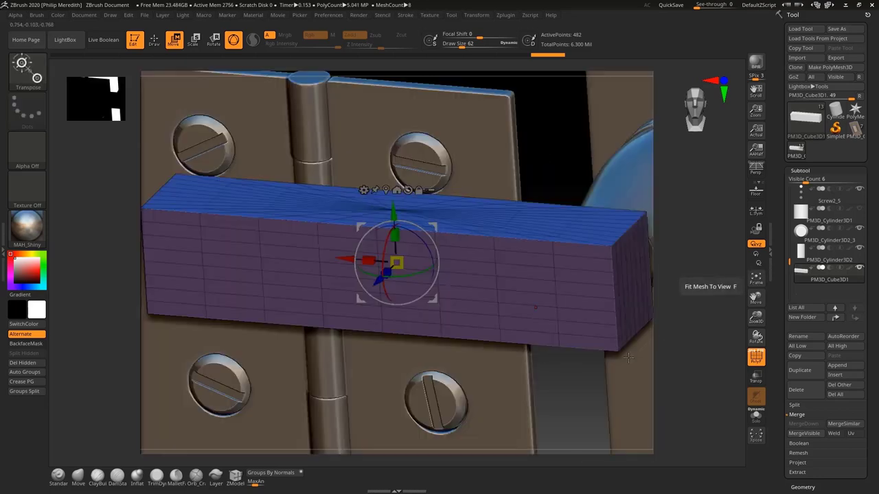
{"action": "right_click_drag", "start_coordinate": [629, 357], "coordinate": [518, 337], "text": "shift"}
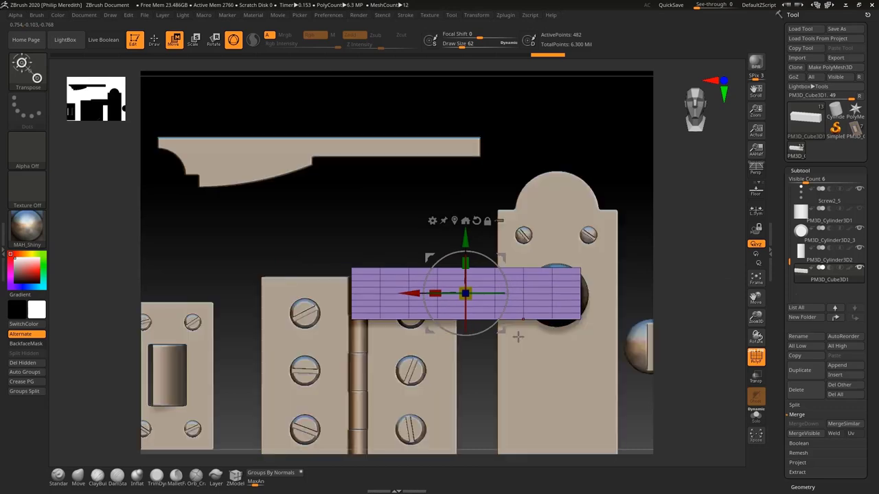
{"action": "right_click_drag", "start_coordinate": [509, 384], "coordinate": [501, 360], "text": "ctrl"}
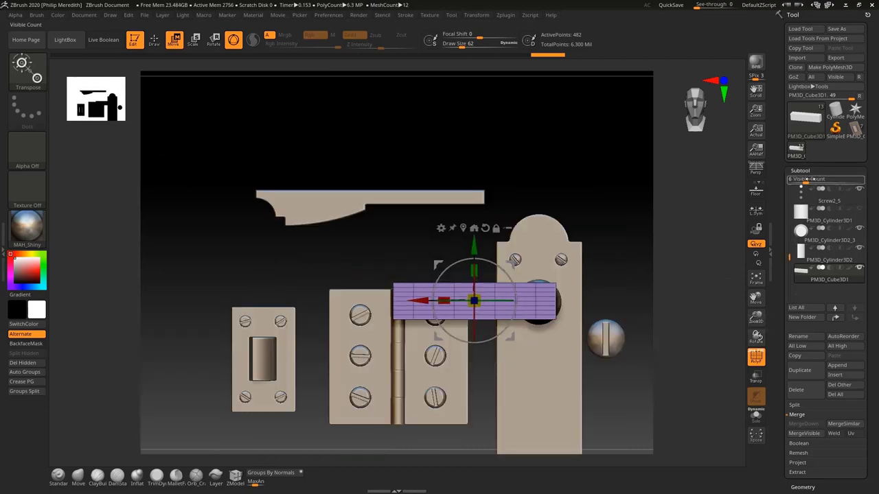
{"action": "left_click_drag", "start_coordinate": [804, 179], "coordinate": [831, 180]}
{"action": "left_click_drag", "start_coordinate": [791, 352], "coordinate": [790, 196]}
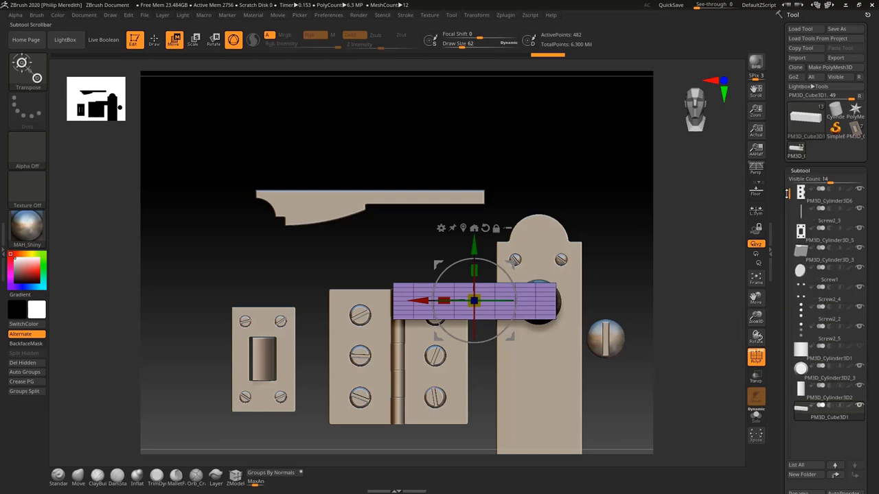
Step: Hide the hinge leaf PM3D_Cylinder3D6 and strike plate PM3D_Cylinder3D_5, keeping the door plate Screw2_3 visible
{"action": "left_click", "coordinate": [859, 189]}
{"action": "left_click", "coordinate": [859, 208]}
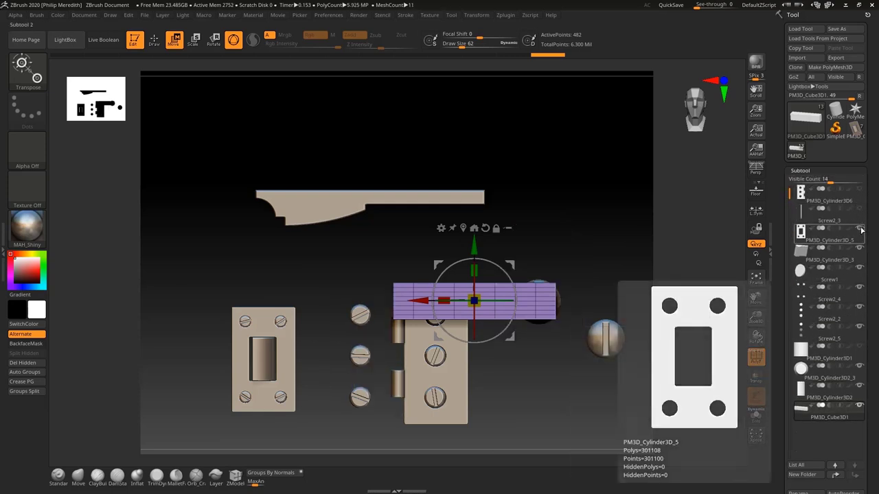
{"action": "left_click", "coordinate": [859, 228]}
{"action": "left_click", "coordinate": [860, 199]}
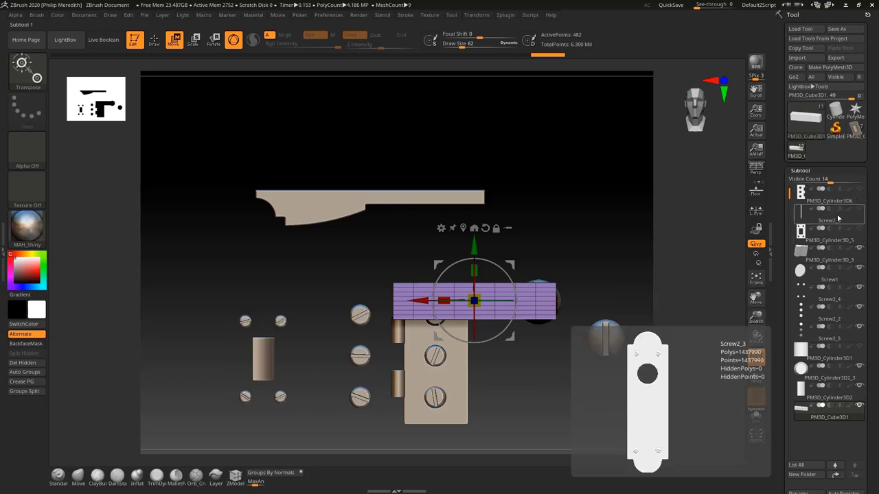
{"action": "left_click", "coordinate": [859, 228]}
Step: Hide the moulded bracket PM3D_Cylinder3D_3 and the screw subtools Screw1, Screw2_4, Screw2_2 and Screw2_5
{"action": "left_click", "coordinate": [855, 269]}
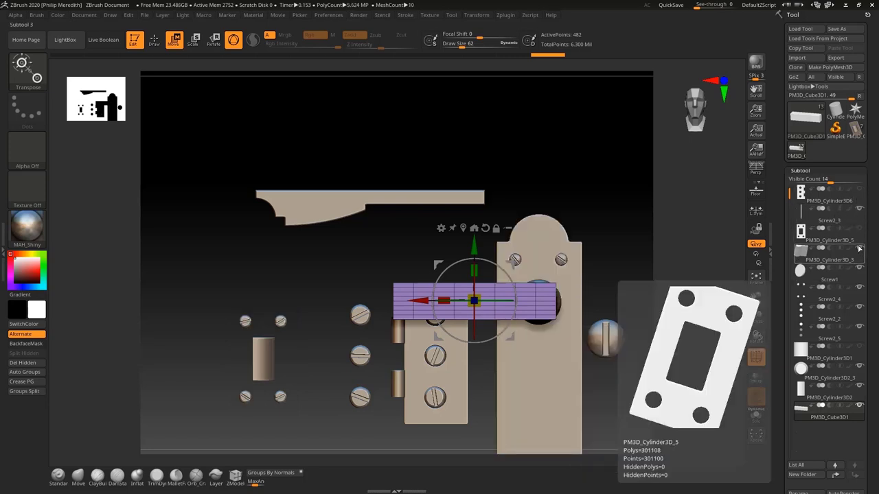
{"action": "left_click", "coordinate": [858, 248]}
{"action": "left_click", "coordinate": [860, 292]}
{"action": "left_click", "coordinate": [858, 287]}
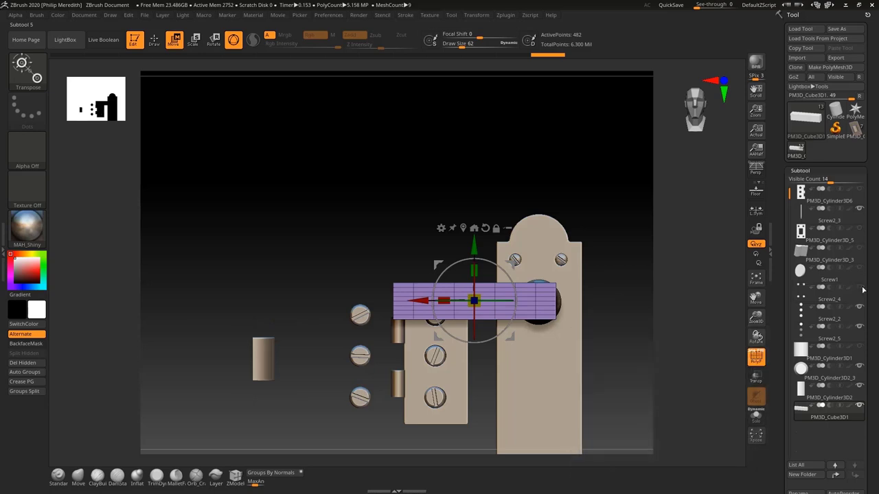
{"action": "left_click", "coordinate": [859, 306]}
{"action": "left_click", "coordinate": [859, 307]}
{"action": "left_click", "coordinate": [862, 328]}
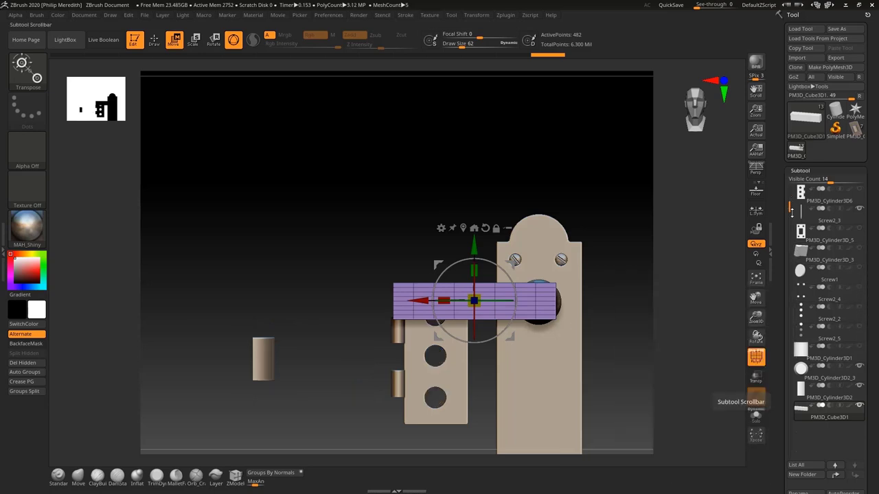
Step: Hide the remaining hinge leaf, PM3D_Cylinder3D8, so it no longer clutters the handle area
{"action": "left_click_drag", "start_coordinate": [791, 209], "coordinate": [790, 236]}
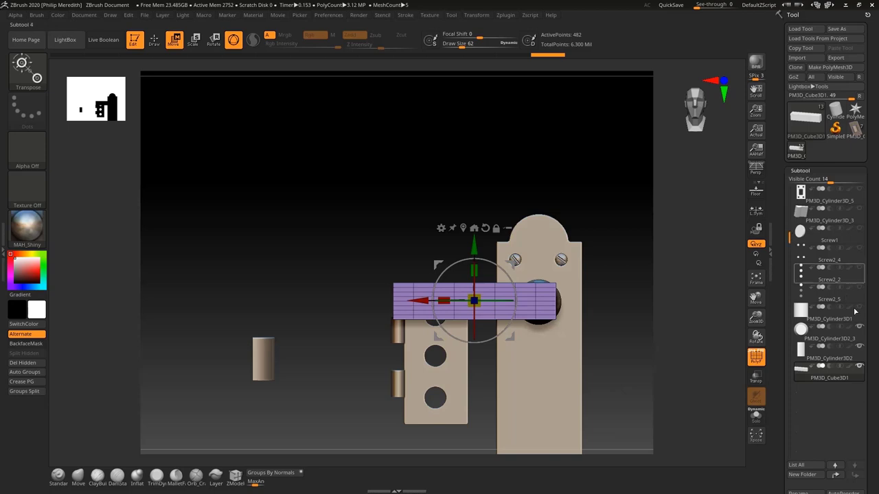
{"action": "mouse_move", "coordinate": [826, 370]}
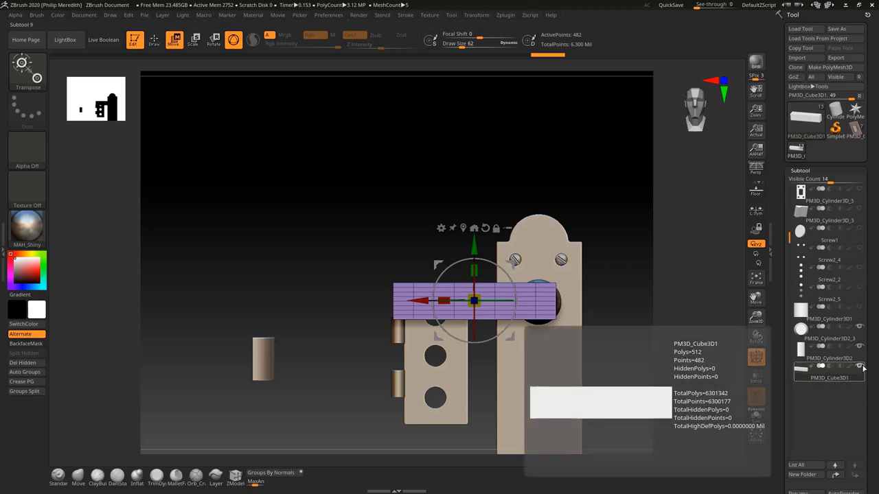
{"action": "left_click", "coordinate": [859, 330]}
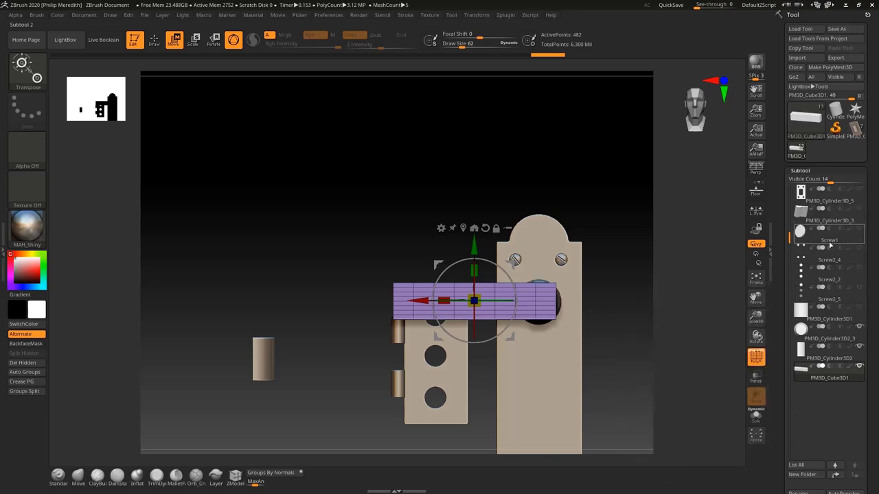
{"action": "left_click_drag", "start_coordinate": [791, 235], "coordinate": [785, 177]}
{"action": "left_click", "coordinate": [859, 190]}
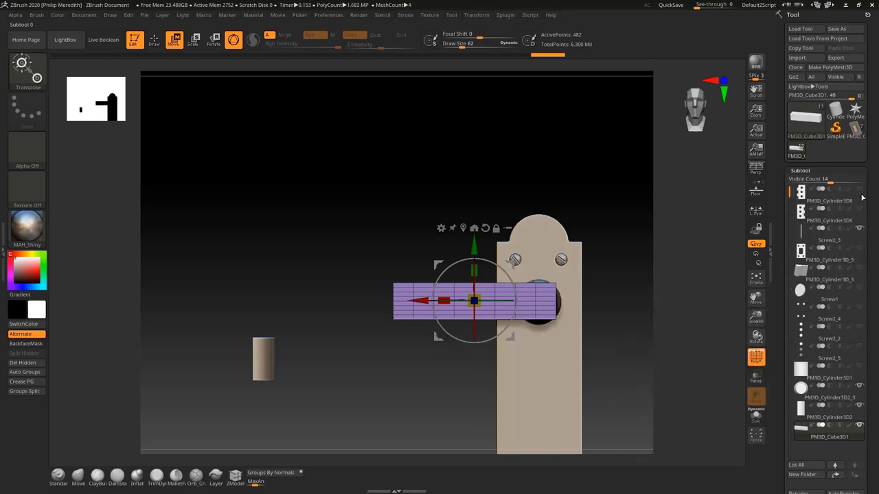
Step: Move the door plate Screw2_3 down the subtool list until it sits directly below PM3D_Cylinder3D1
{"action": "left_click", "coordinate": [861, 229]}
{"action": "left_click", "coordinate": [861, 229]}
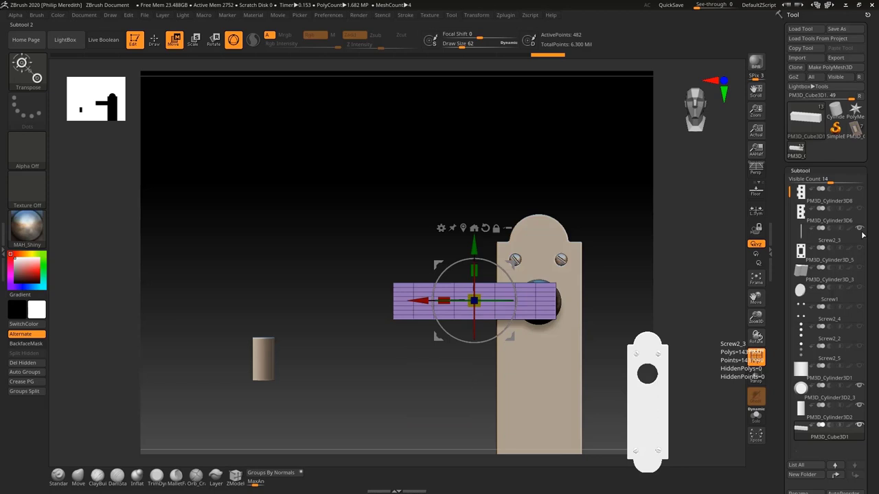
{"action": "left_click", "coordinate": [823, 241]}
{"action": "left_click", "coordinate": [857, 475]}
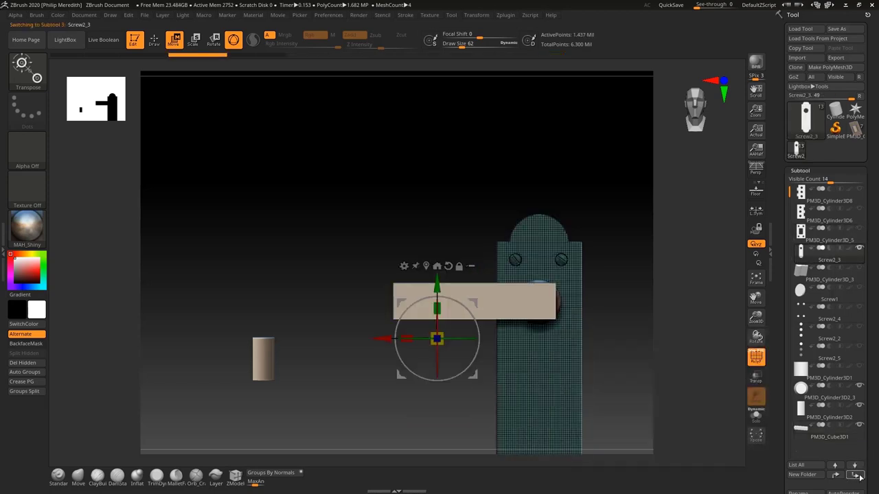
{"action": "left_click", "coordinate": [856, 475]}
{"action": "left_click", "coordinate": [856, 475]}
{"action": "left_click", "coordinate": [857, 475]}
{"action": "left_click", "coordinate": [855, 475]}
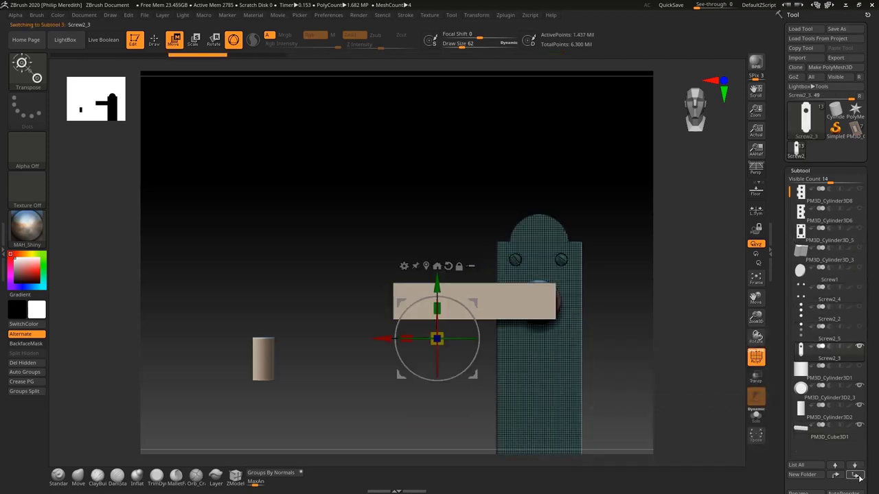
{"action": "left_click", "coordinate": [855, 475]}
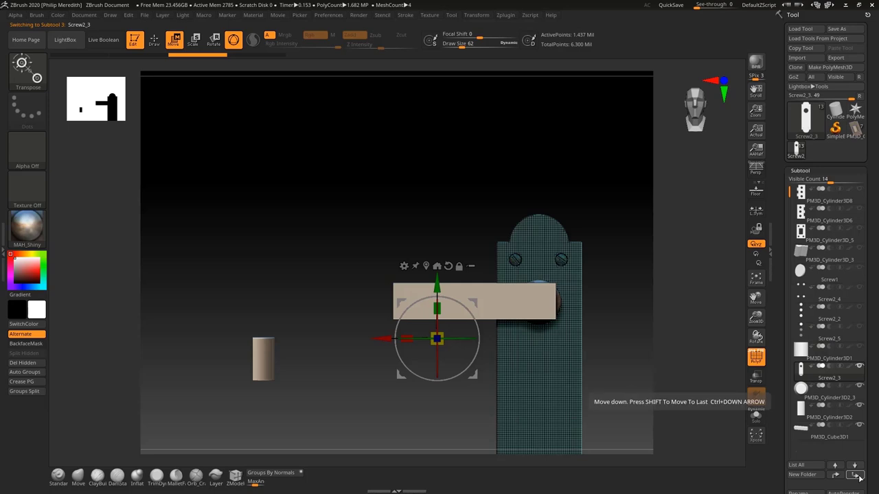
Step: Hide the small loose cylinder PM3D_Cylinder3D2 and move it above PM3D_Cylinder3D1 in the subtool list
{"action": "left_click", "coordinate": [824, 356]}
{"action": "scroll", "coordinate": [874, 375], "scroll_direction": "down", "scroll_amount": 3}
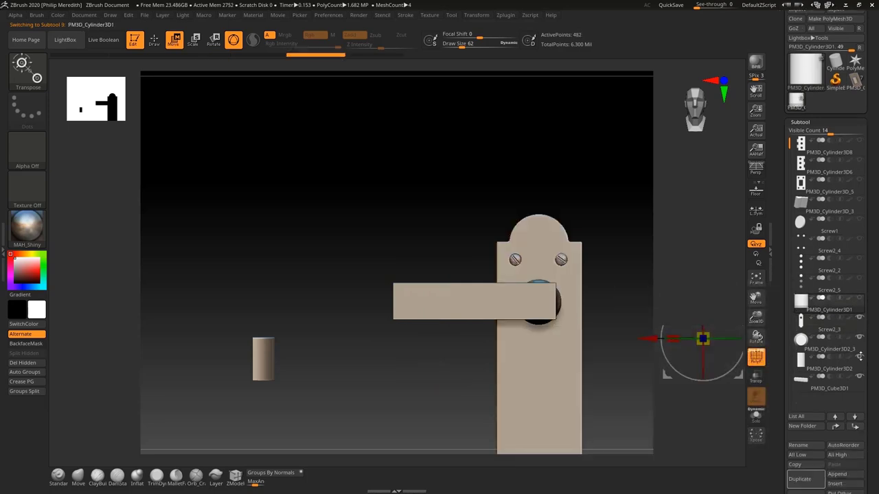
{"action": "left_click", "coordinate": [820, 320]}
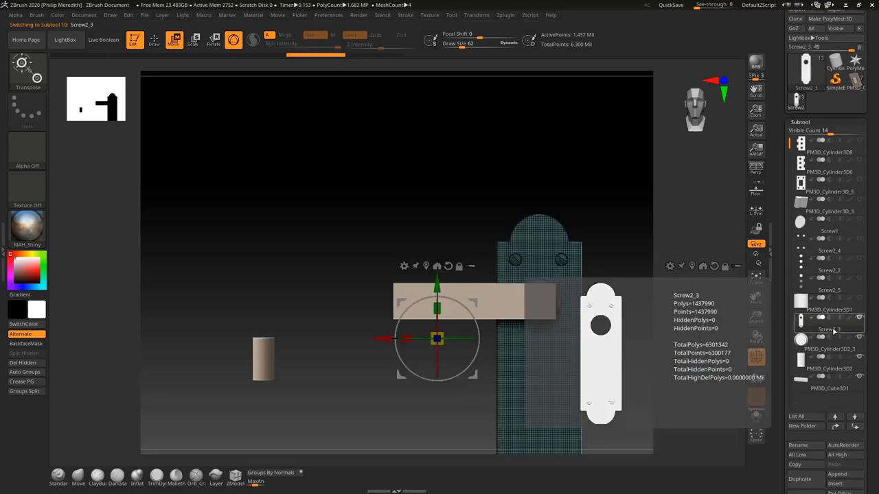
{"action": "left_click", "coordinate": [843, 368]}
{"action": "left_click", "coordinate": [835, 426]}
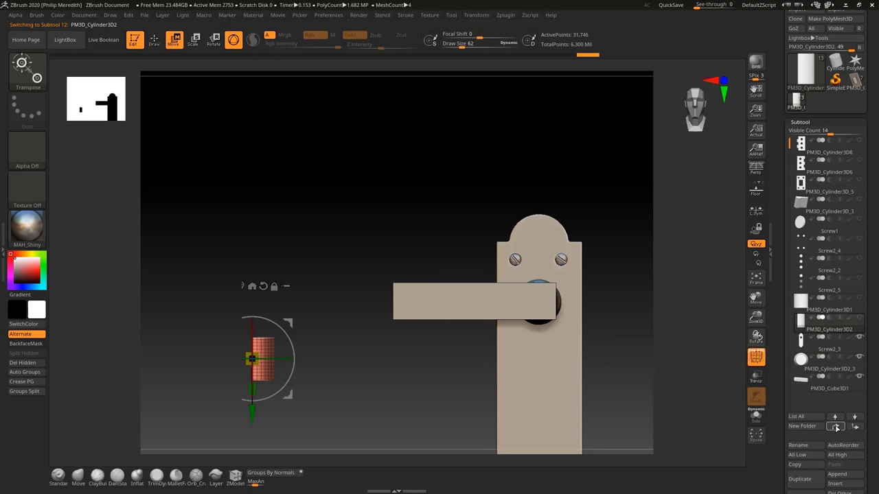
{"action": "left_click", "coordinate": [836, 426]}
{"action": "left_click", "coordinate": [819, 331]}
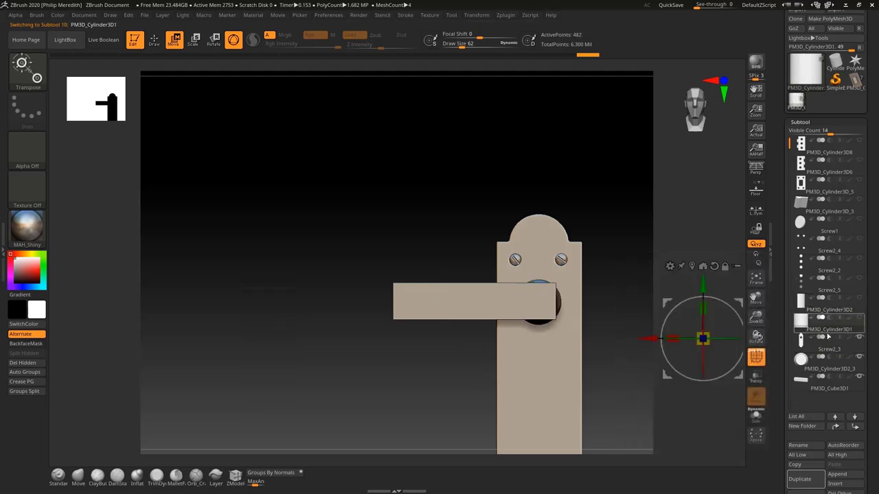
{"action": "left_click_drag", "start_coordinate": [540, 192], "coordinate": [540, 191]}
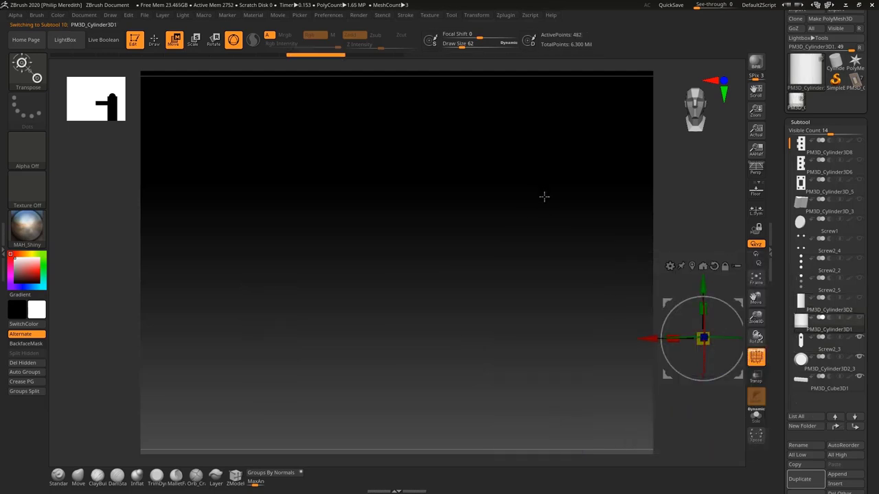
{"action": "mouse_move", "coordinate": [837, 314]}
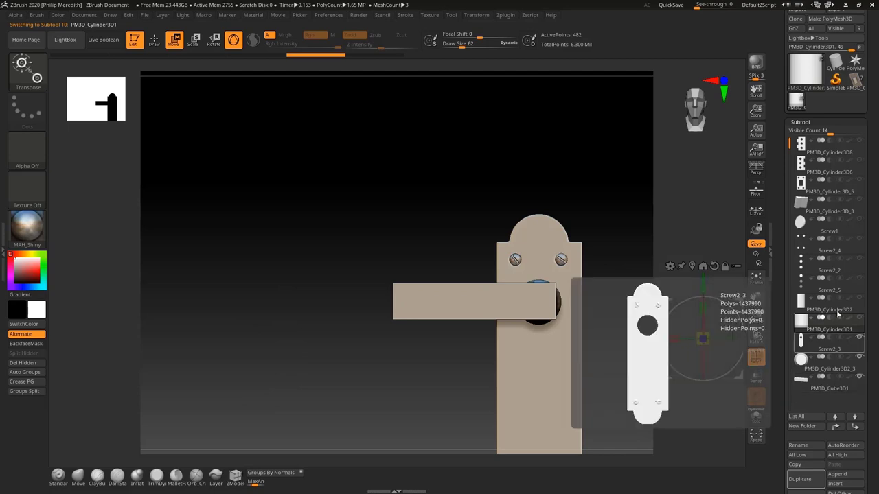
Step: Select the lever bar PM3D_Cube3D1, frame the visible parts and subdivide the bar's mesh
{"action": "left_click", "coordinate": [841, 389]}
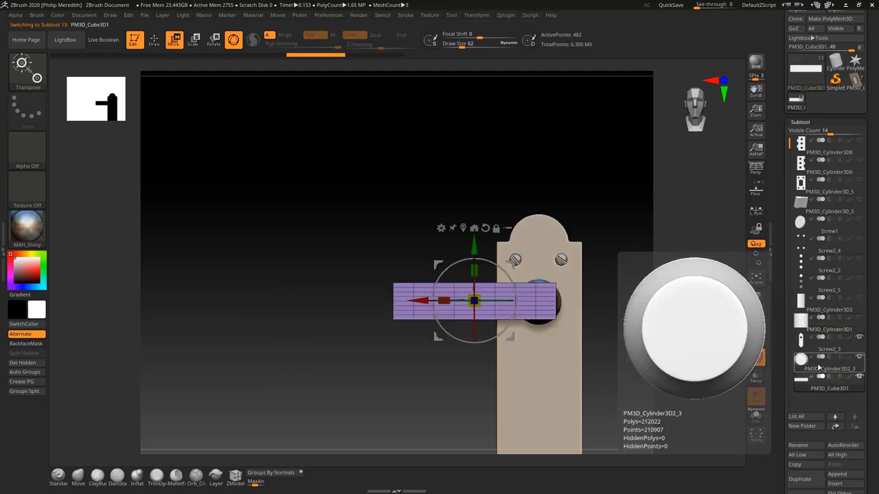
{"action": "left_click", "coordinate": [759, 283]}
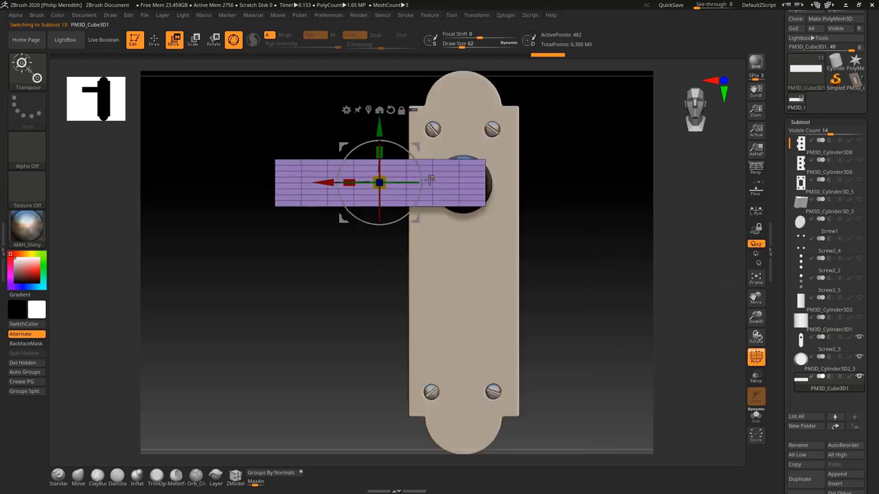
{"action": "key", "text": "ctrl+d"}
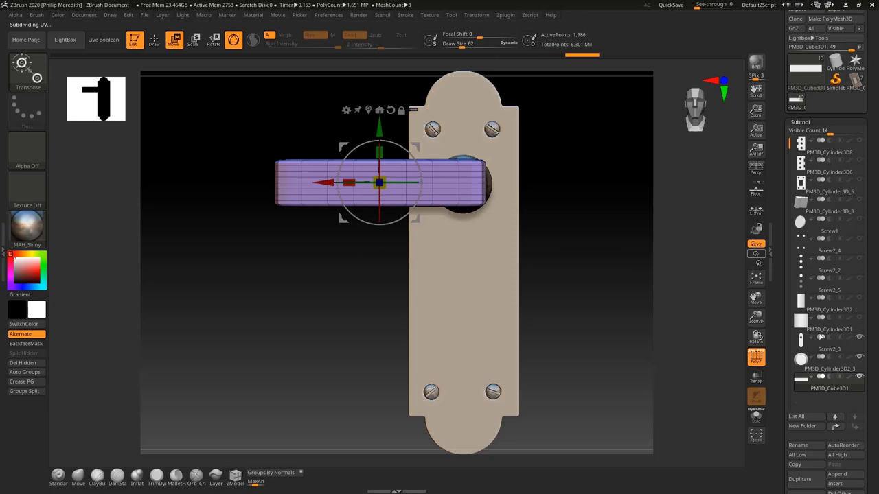
{"action": "left_click", "coordinate": [760, 359]}
{"action": "left_click", "coordinate": [758, 360]}
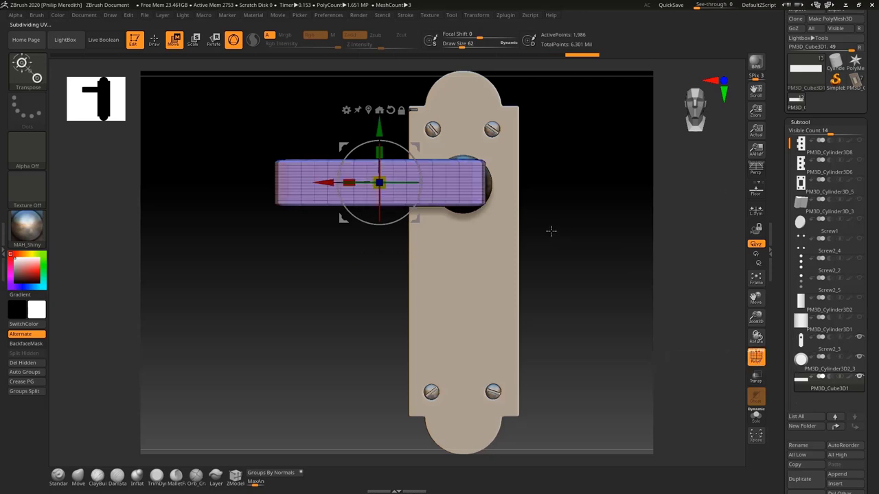
{"action": "mouse_move", "coordinate": [548, 233]}
{"action": "left_mouse_down"}
{"action": "mouse_move", "coordinate": [549, 243]}
{"action": "mouse_move", "coordinate": [552, 221]}
{"action": "left_mouse_up"}
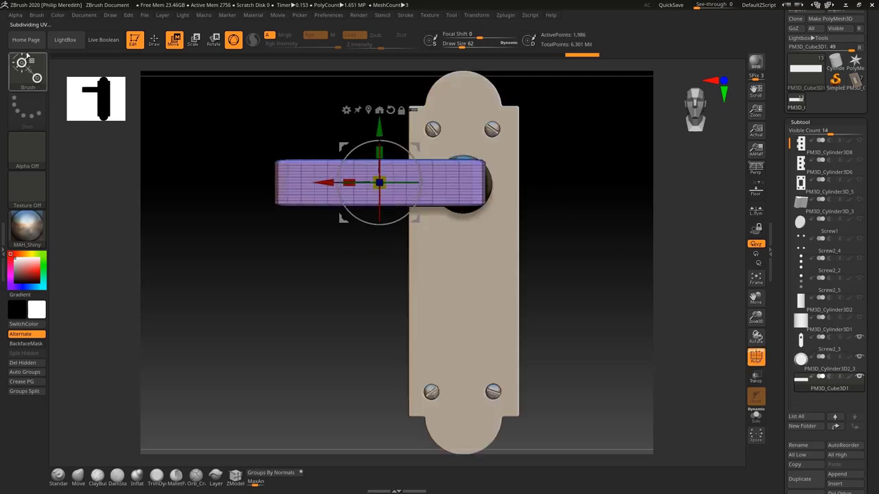
Step: With the MoveInfiniteDepth brush, pull the bar's end over the spindle outward and bulge its upper and lower edges into a rounded head
{"action": "left_click", "coordinate": [27, 77]}
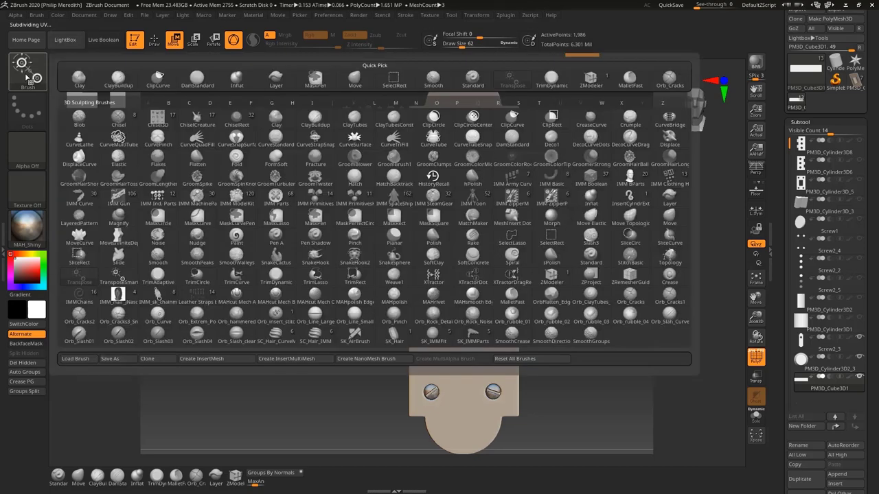
{"action": "key", "text": "m"}
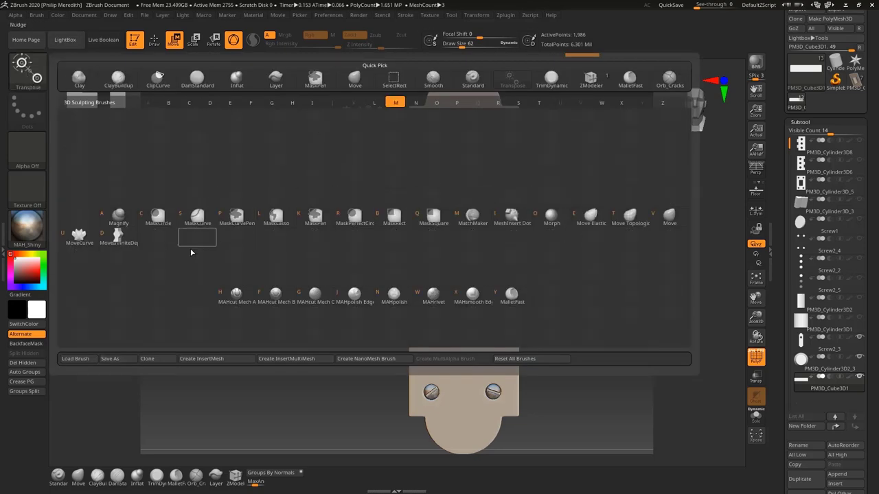
{"action": "mouse_move", "coordinate": [129, 242]}
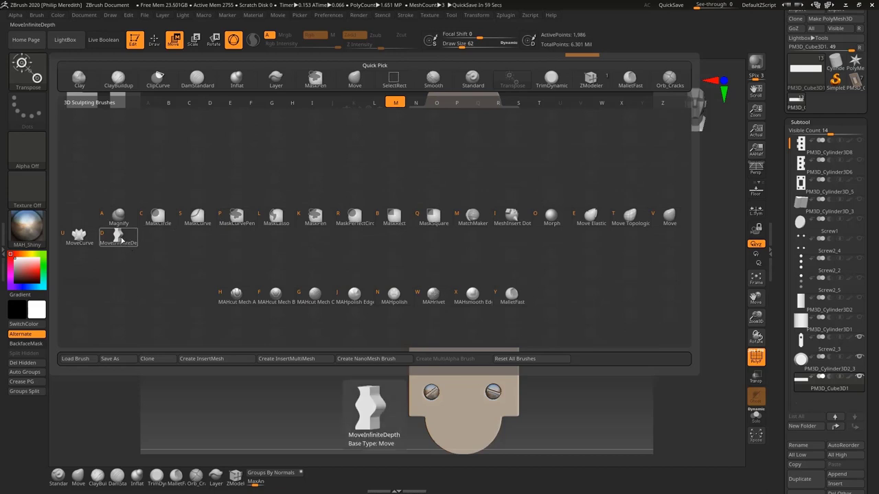
{"action": "left_click", "coordinate": [121, 239]}
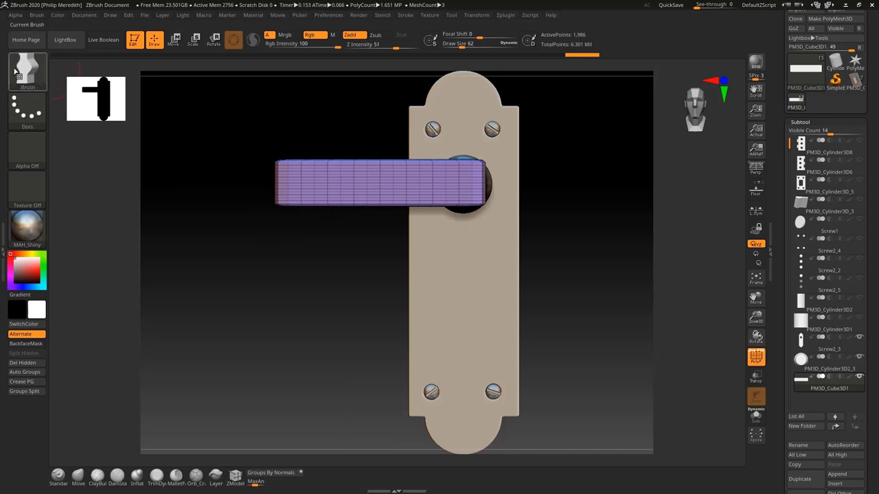
{"action": "right_click_drag", "start_coordinate": [603, 171], "coordinate": [602, 202], "text": "ctrl"}
{"action": "left_click_drag", "start_coordinate": [543, 182], "coordinate": [564, 182]}
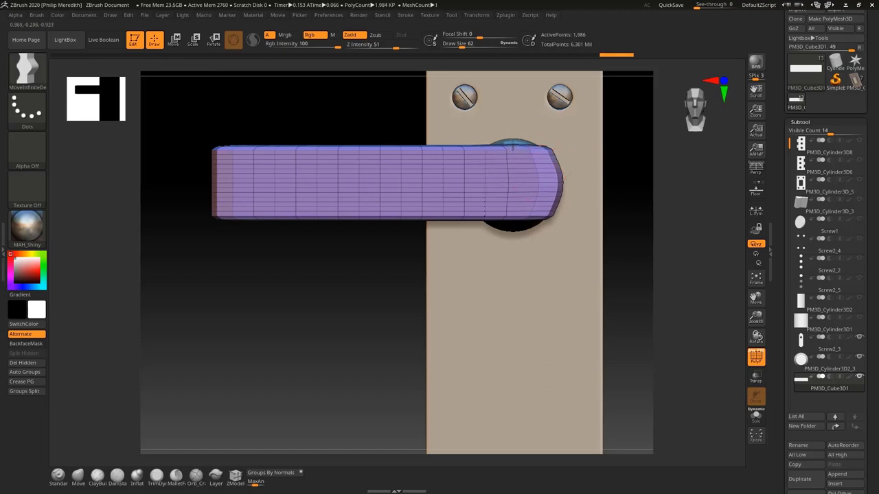
{"action": "left_click_drag", "start_coordinate": [512, 145], "coordinate": [512, 142]}
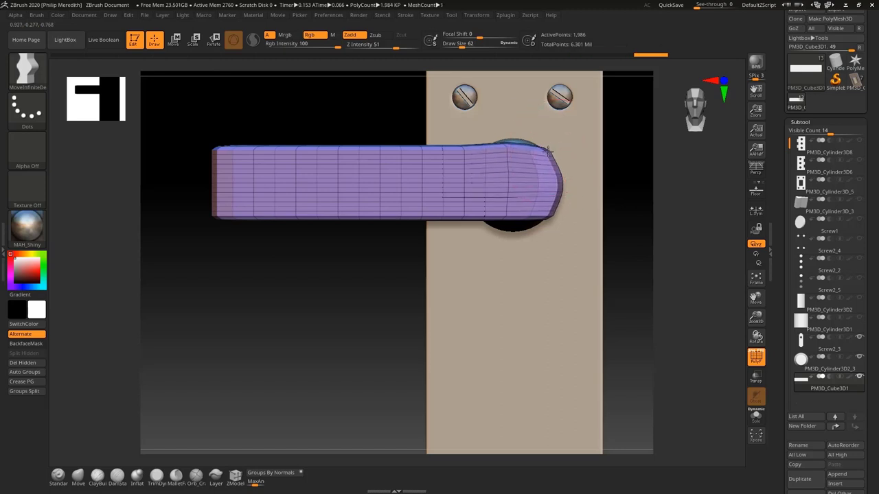
{"action": "left_click_drag", "start_coordinate": [512, 216], "coordinate": [543, 206]}
Step: Smooth the corners and outer edge of the bar's rounded head over the door plate
{"action": "key", "text": "shift"}
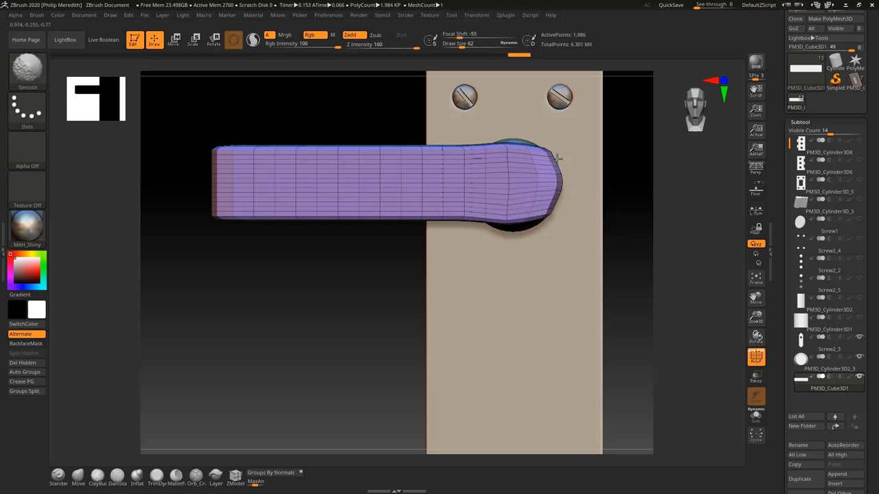
{"action": "left_click_drag", "start_coordinate": [550, 153], "coordinate": [547, 148], "text": "shift"}
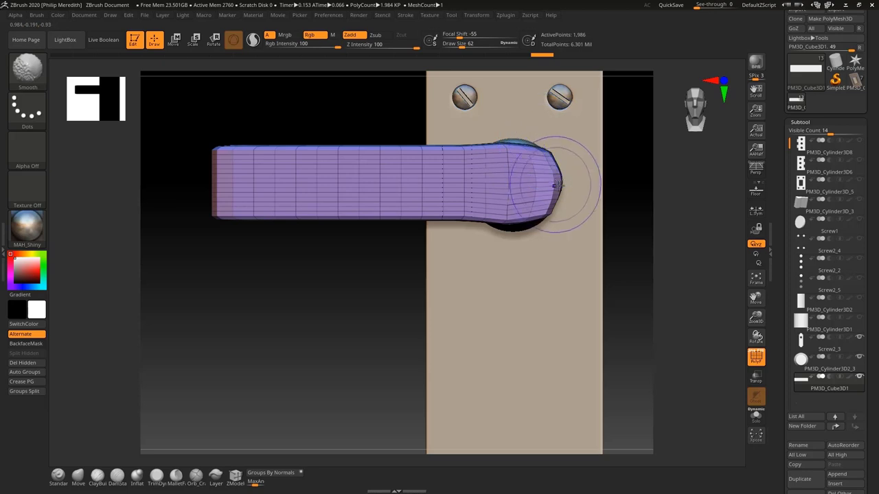
{"action": "left_click_drag", "start_coordinate": [556, 184], "coordinate": [542, 211], "text": "shift"}
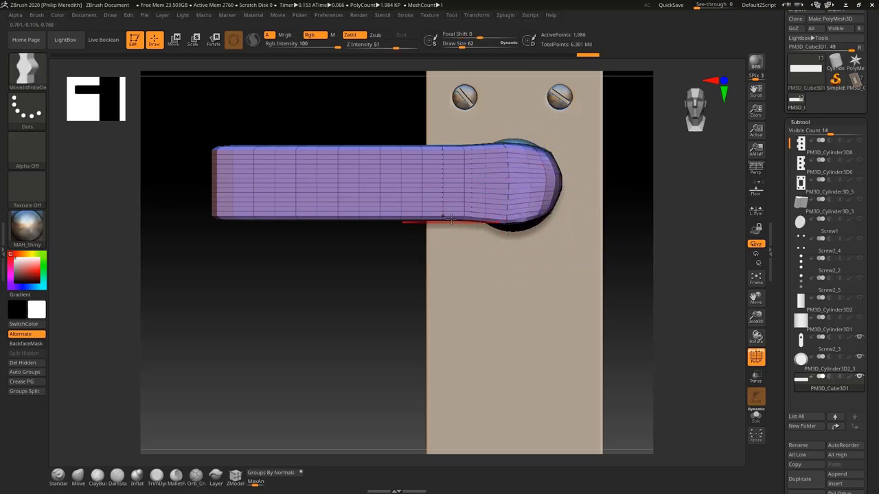
Step: Raise the brush draw size to 163 and bend the straight bar downward into a gentle S-curve
{"action": "left_click_drag", "start_coordinate": [465, 43], "coordinate": [474, 43]}
{"action": "left_click_drag", "start_coordinate": [258, 149], "coordinate": [256, 167]}
{"action": "mouse_move", "coordinate": [365, 149]}
{"action": "left_mouse_down"}
{"action": "mouse_move", "coordinate": [364, 173]}
{"action": "mouse_move", "coordinate": [333, 170]}
{"action": "left_mouse_up"}
{"action": "left_click_drag", "start_coordinate": [278, 168], "coordinate": [276, 196]}
{"action": "left_click_drag", "start_coordinate": [337, 173], "coordinate": [345, 187]}
{"action": "left_click_drag", "start_coordinate": [392, 169], "coordinate": [392, 176]}
{"action": "left_click_drag", "start_coordinate": [469, 153], "coordinate": [470, 158]}
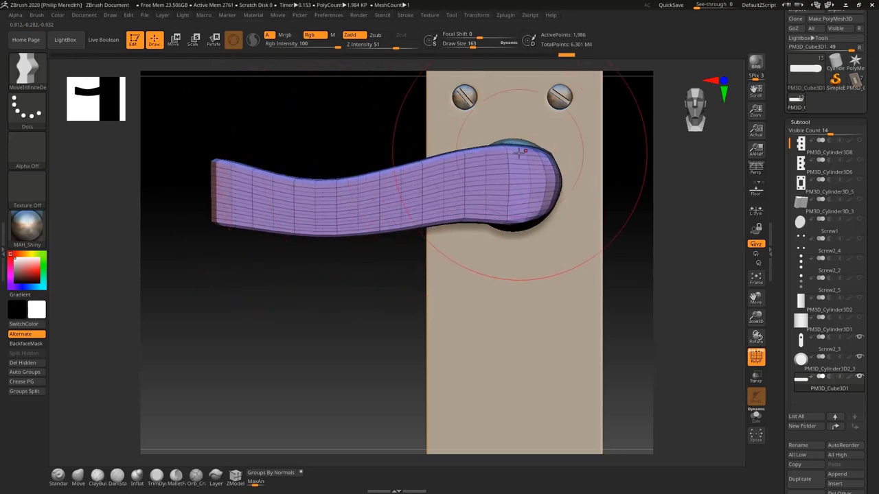
Step: At draw size 124, push the lever's underside up and its upper edge down to slim the outer half
{"action": "left_click_drag", "start_coordinate": [474, 45], "coordinate": [468, 46]}
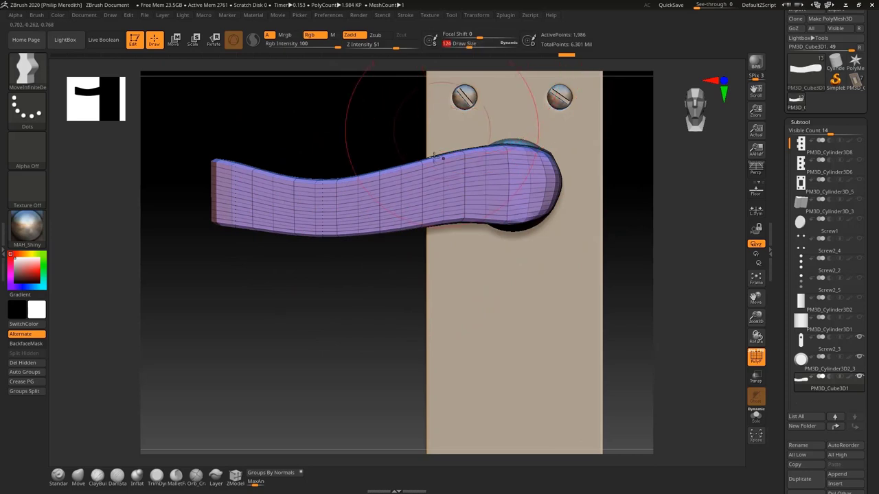
{"action": "left_click_drag", "start_coordinate": [426, 198], "coordinate": [426, 188]}
{"action": "left_click_drag", "start_coordinate": [333, 229], "coordinate": [331, 215]}
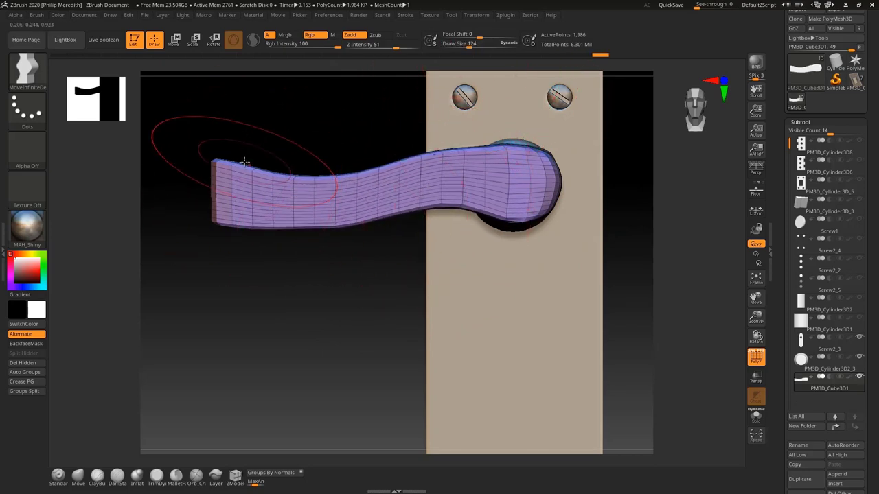
{"action": "mouse_move", "coordinate": [236, 161]}
{"action": "left_mouse_down"}
{"action": "mouse_move", "coordinate": [232, 230]}
{"action": "mouse_move", "coordinate": [233, 213]}
{"action": "left_mouse_up"}
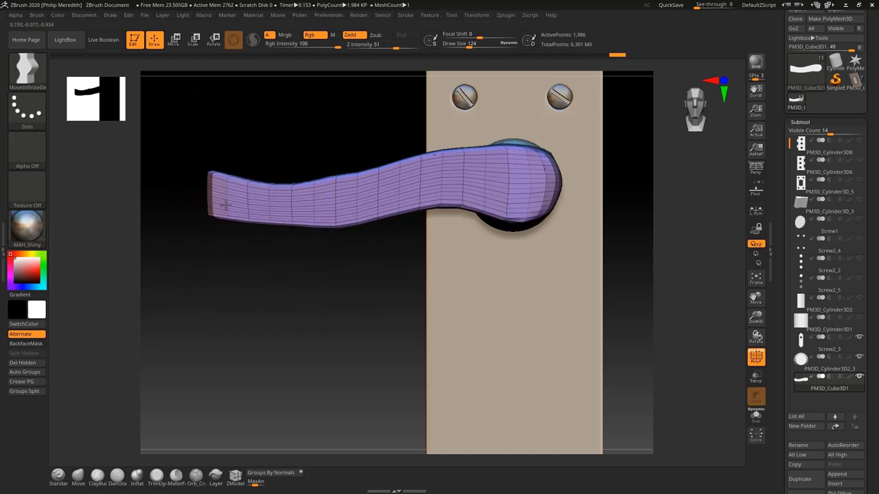
{"action": "left_click_drag", "start_coordinate": [335, 170], "coordinate": [331, 197]}
Step: Refine the lever's upper edge and underside where it rises across the door plate into the rounded head
{"action": "left_click_drag", "start_coordinate": [410, 161], "coordinate": [416, 168]}
{"action": "left_click_drag", "start_coordinate": [486, 146], "coordinate": [484, 143]}
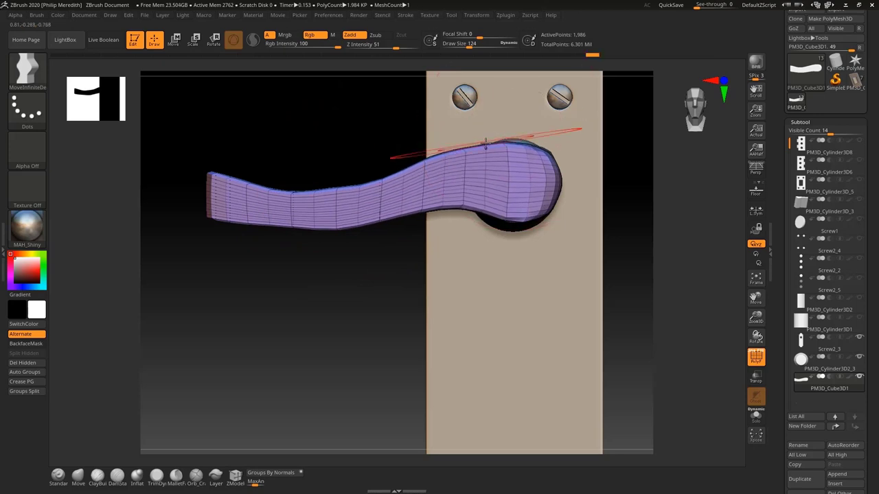
{"action": "left_click_drag", "start_coordinate": [401, 213], "coordinate": [400, 209]}
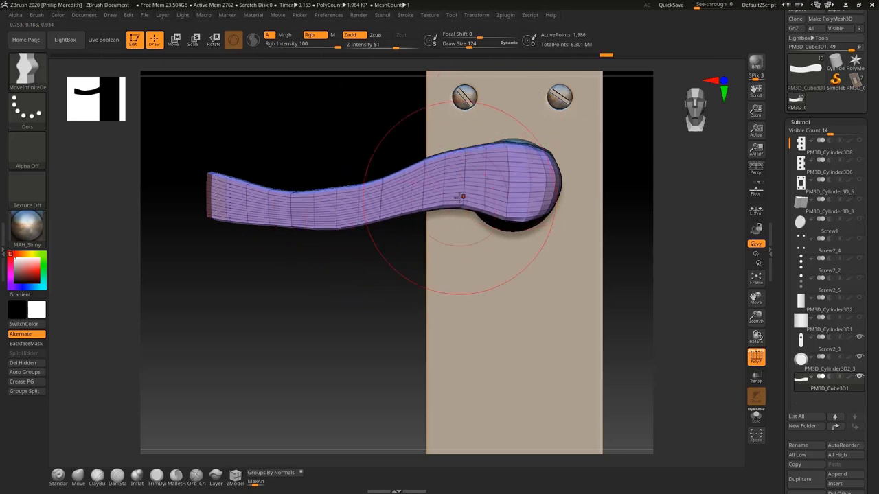
{"action": "left_click_drag", "start_coordinate": [458, 202], "coordinate": [457, 195]}
{"action": "left_click_drag", "start_coordinate": [509, 212], "coordinate": [503, 210]}
Step: Smooth the lever from the rounded head along its length to the outer tip
{"action": "left_click_drag", "start_coordinate": [540, 162], "coordinate": [524, 155]}
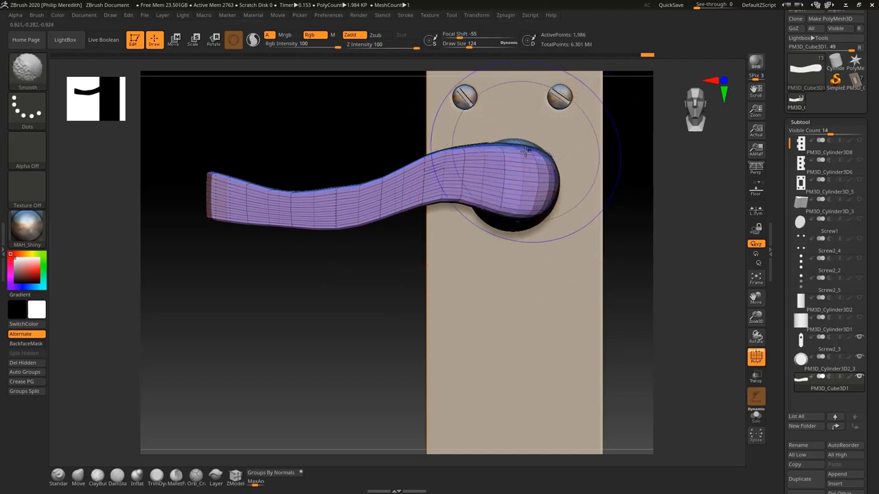
{"action": "left_click_drag", "start_coordinate": [528, 185], "coordinate": [523, 177], "text": "shift"}
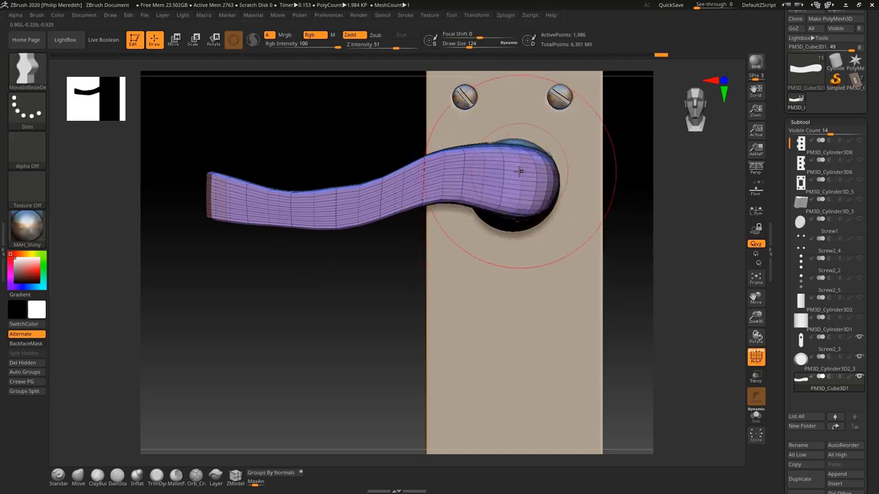
{"action": "mouse_move", "coordinate": [448, 172]}
{"action": "left_mouse_down", "text": "shift"}
{"action": "mouse_move", "coordinate": [392, 201]}
{"action": "mouse_move", "coordinate": [296, 216]}
{"action": "mouse_move", "coordinate": [221, 207]}
{"action": "left_mouse_up", "text": "shift"}
Step: Push the upper and lower edges of the lever's outer section down to deepen its dip
{"action": "left_click_drag", "start_coordinate": [231, 175], "coordinate": [280, 191]}
{"action": "left_click_drag", "start_coordinate": [299, 224], "coordinate": [301, 226]}
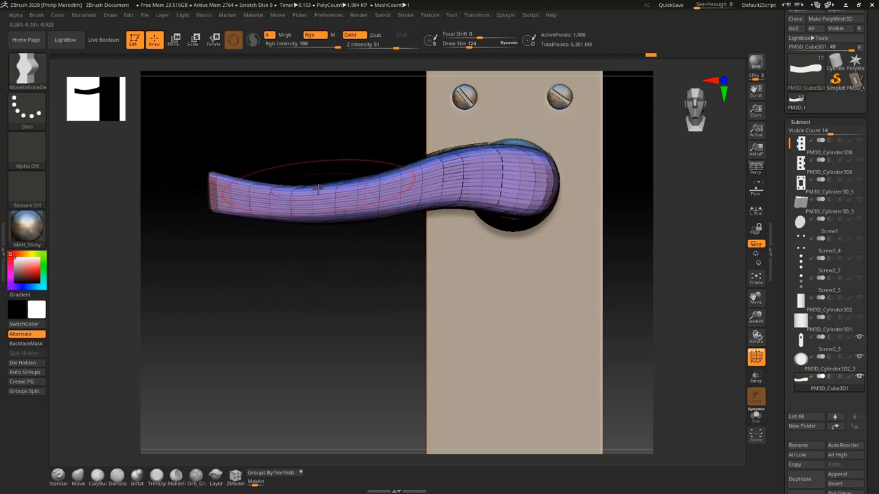
{"action": "left_click_drag", "start_coordinate": [320, 189], "coordinate": [320, 193]}
Step: Reduce the draw size to 86 and slim the lever's middle and outer section into a narrower, curved tip
{"action": "left_click_drag", "start_coordinate": [470, 44], "coordinate": [465, 45]}
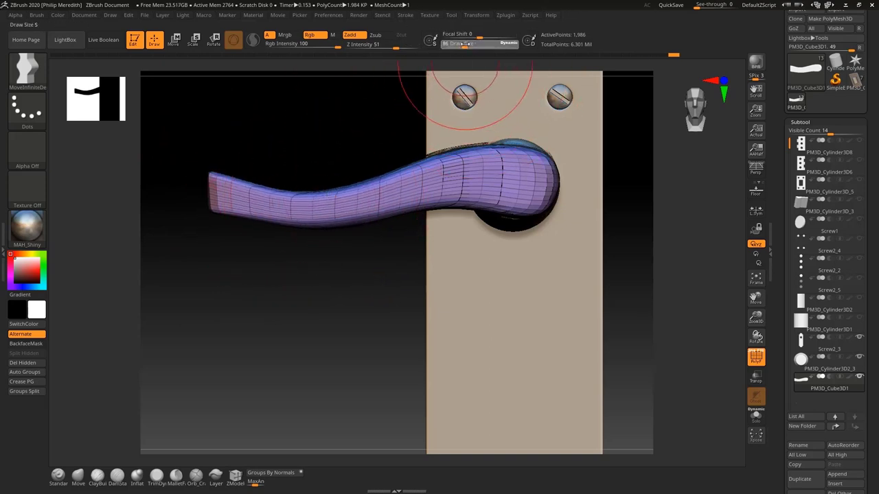
{"action": "left_click_drag", "start_coordinate": [378, 176], "coordinate": [379, 181]}
{"action": "mouse_move", "coordinate": [381, 218]}
{"action": "left_mouse_down"}
{"action": "mouse_move", "coordinate": [325, 223]}
{"action": "mouse_move", "coordinate": [302, 200]}
{"action": "mouse_move", "coordinate": [260, 193]}
{"action": "mouse_move", "coordinate": [209, 199]}
{"action": "mouse_move", "coordinate": [221, 180]}
{"action": "mouse_move", "coordinate": [216, 210]}
{"action": "mouse_move", "coordinate": [207, 195]}
{"action": "mouse_move", "coordinate": [237, 190]}
{"action": "left_mouse_up"}
{"action": "left_click_drag", "start_coordinate": [366, 184], "coordinate": [370, 179]}
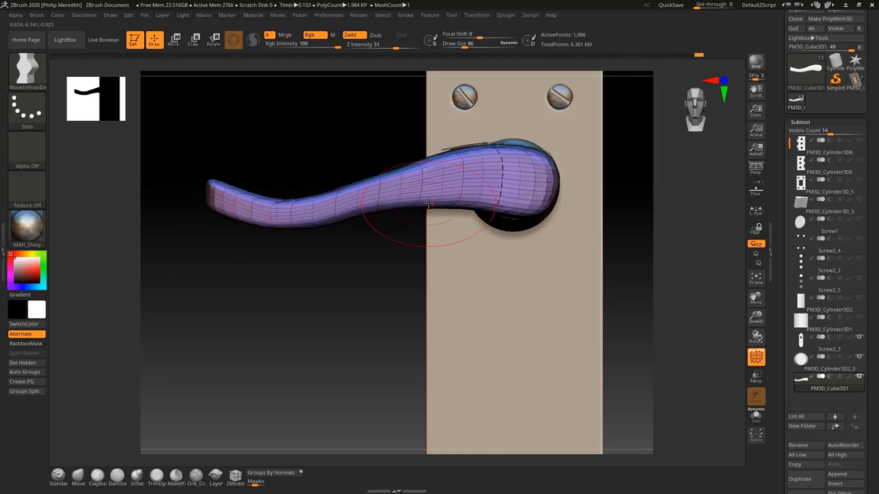
Step: Push up the underside of the lever's neck beside the rounded head and raise its upper edge into the head
{"action": "mouse_move", "coordinate": [427, 183]}
{"action": "left_mouse_down"}
{"action": "mouse_move", "coordinate": [427, 172]}
{"action": "mouse_move", "coordinate": [500, 201]}
{"action": "left_mouse_up"}
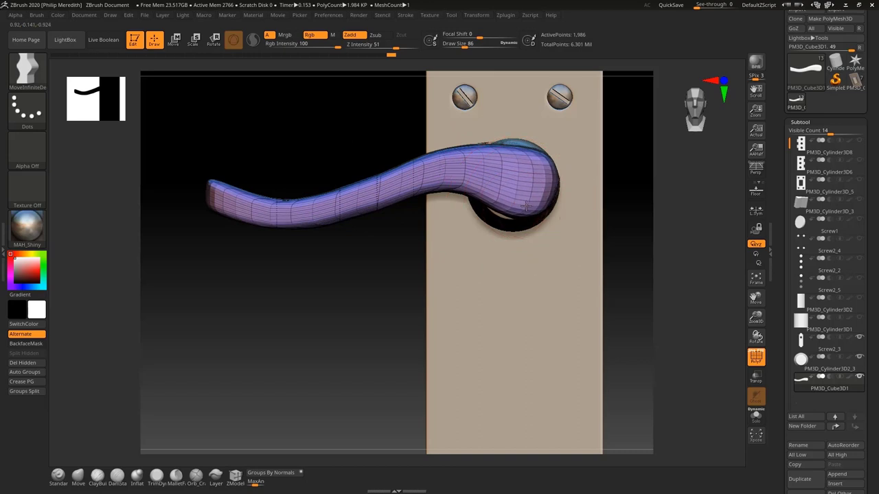
{"action": "mouse_move", "coordinate": [453, 153]}
{"action": "left_mouse_down"}
{"action": "mouse_move", "coordinate": [444, 157]}
{"action": "mouse_move", "coordinate": [520, 143]}
{"action": "left_mouse_up"}
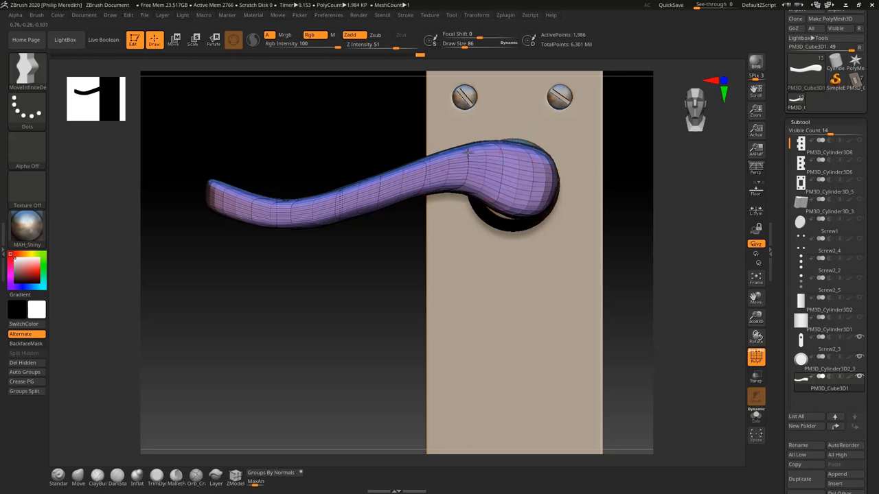
{"action": "left_click_drag", "start_coordinate": [467, 153], "coordinate": [466, 155]}
{"action": "left_click_drag", "start_coordinate": [373, 177], "coordinate": [337, 200]}
Step: Thin the underside of the lever's dip and smooth its middle section
{"action": "right_click_drag", "start_coordinate": [317, 195], "coordinate": [321, 211]}
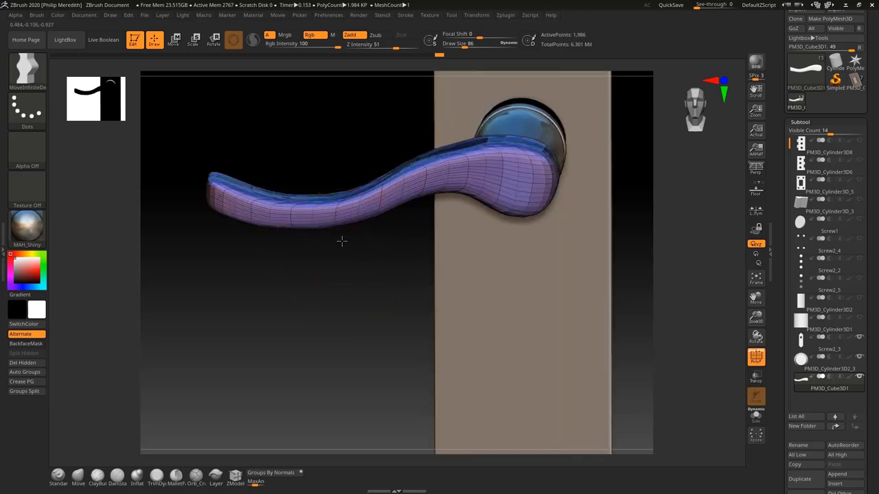
{"action": "right_click_drag", "start_coordinate": [341, 241], "coordinate": [345, 229]}
{"action": "mouse_move", "coordinate": [338, 226]}
{"action": "left_mouse_down"}
{"action": "mouse_move", "coordinate": [338, 215]}
{"action": "mouse_move", "coordinate": [383, 209]}
{"action": "mouse_move", "coordinate": [389, 181]}
{"action": "mouse_move", "coordinate": [420, 183]}
{"action": "mouse_move", "coordinate": [280, 206]}
{"action": "mouse_move", "coordinate": [277, 220]}
{"action": "mouse_move", "coordinate": [320, 193]}
{"action": "left_mouse_up"}
{"action": "left_click_drag", "start_coordinate": [346, 159], "coordinate": [351, 159], "text": "shift"}
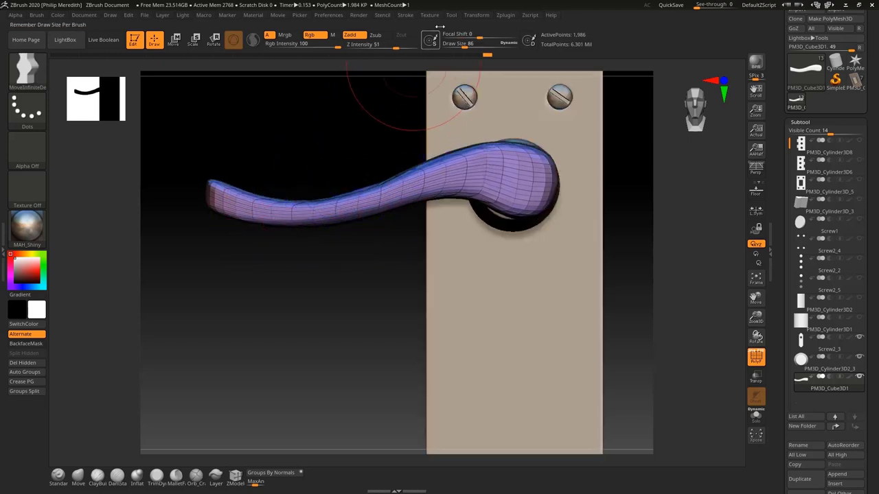
Step: Reduce the draw size to 44, then refine and smooth the lever's upper edge where it rises toward the door plate
{"action": "left_click", "coordinate": [458, 44]}
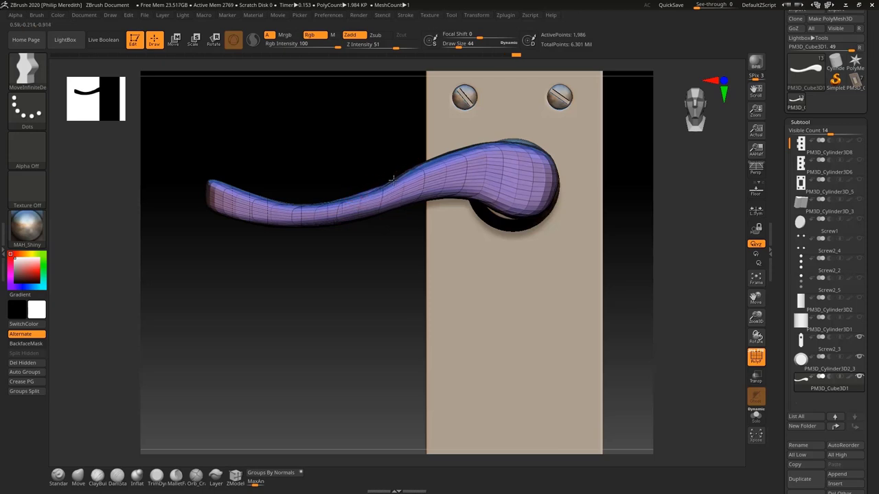
{"action": "left_click_drag", "start_coordinate": [393, 180], "coordinate": [393, 183]}
{"action": "mouse_move", "coordinate": [371, 141]}
{"action": "left_mouse_down"}
{"action": "mouse_move", "coordinate": [379, 176]}
{"action": "mouse_move", "coordinate": [294, 206]}
{"action": "left_mouse_up"}
{"action": "left_click_drag", "start_coordinate": [529, 232], "coordinate": [510, 212]}
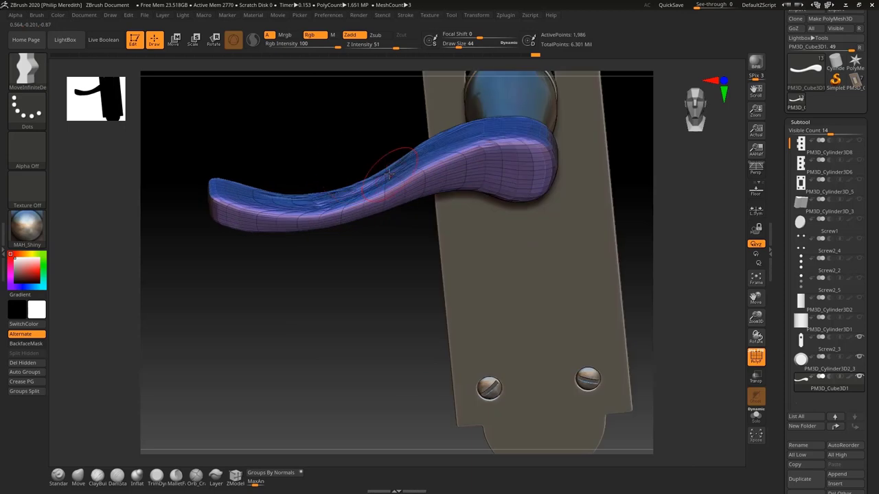
{"action": "left_click_drag", "start_coordinate": [391, 241], "coordinate": [369, 281]}
{"action": "left_click_drag", "start_coordinate": [371, 179], "coordinate": [363, 170], "text": "shift"}
{"action": "left_click_drag", "start_coordinate": [263, 313], "coordinate": [256, 268]}
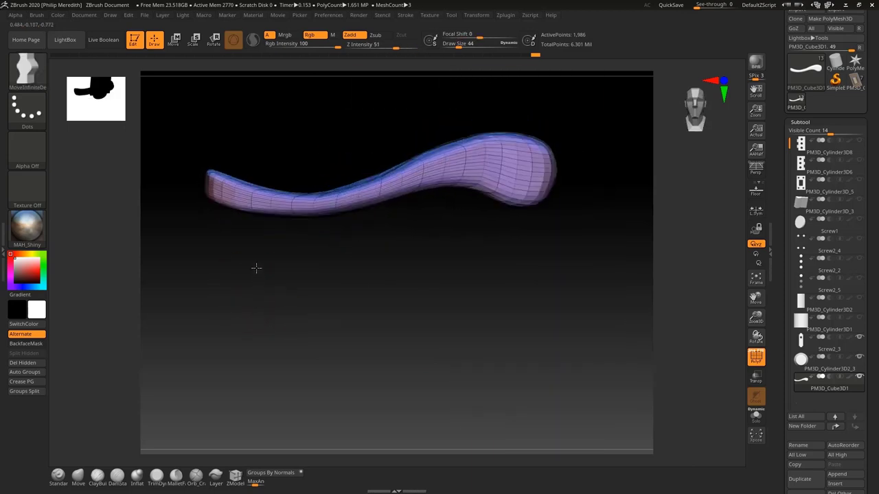
{"action": "right_click_drag", "start_coordinate": [255, 268], "coordinate": [256, 268]}
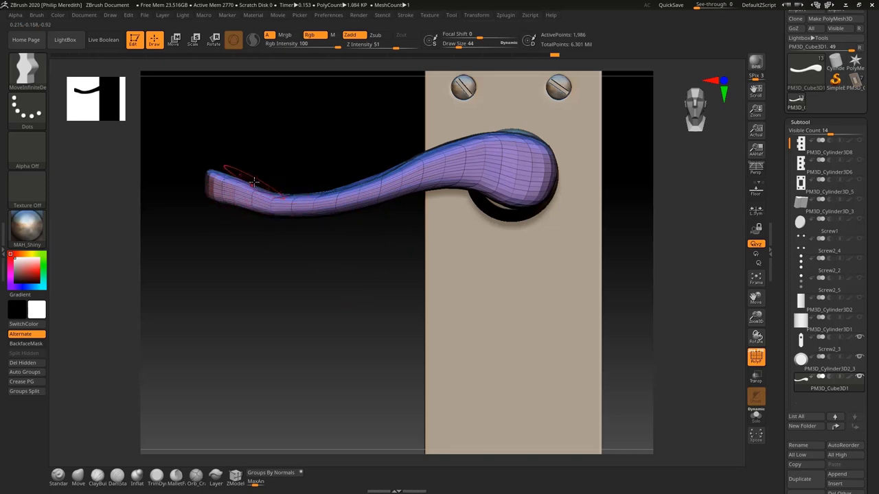
Step: Slim the upper edge near the lever's outer tip and smooth the tip and the section along the dip
{"action": "left_click_drag", "start_coordinate": [240, 179], "coordinate": [238, 188]}
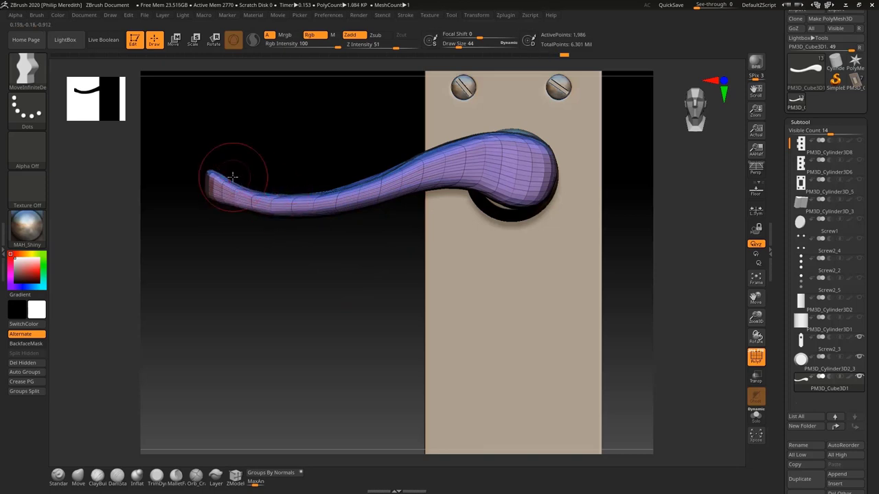
{"action": "key", "text": "shift"}
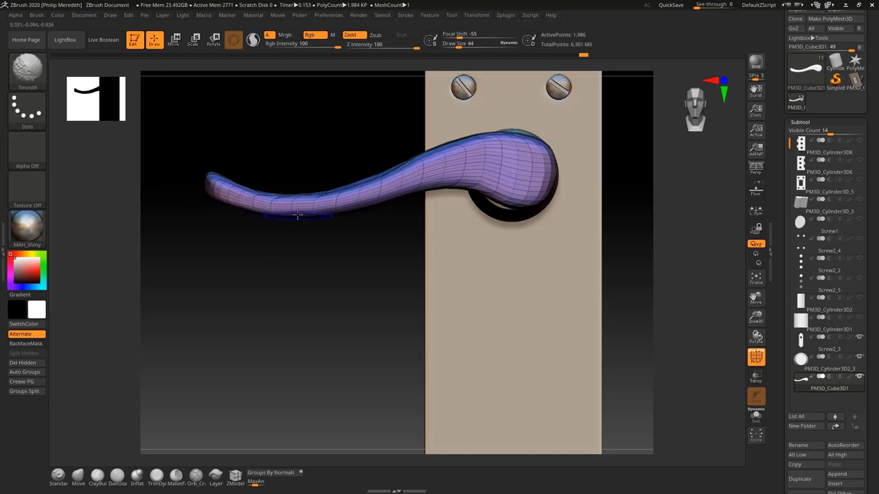
{"action": "key", "text": "shift"}
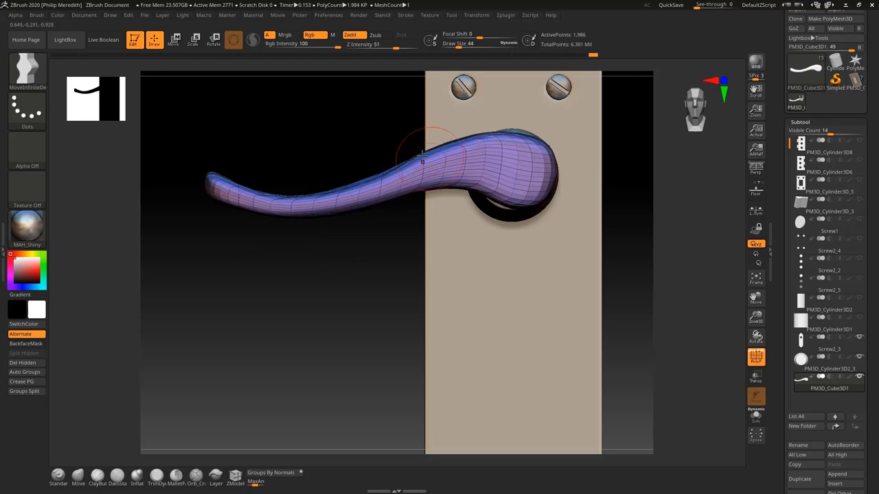
{"action": "key", "text": "shift"}
{"action": "key", "text": "shift"}
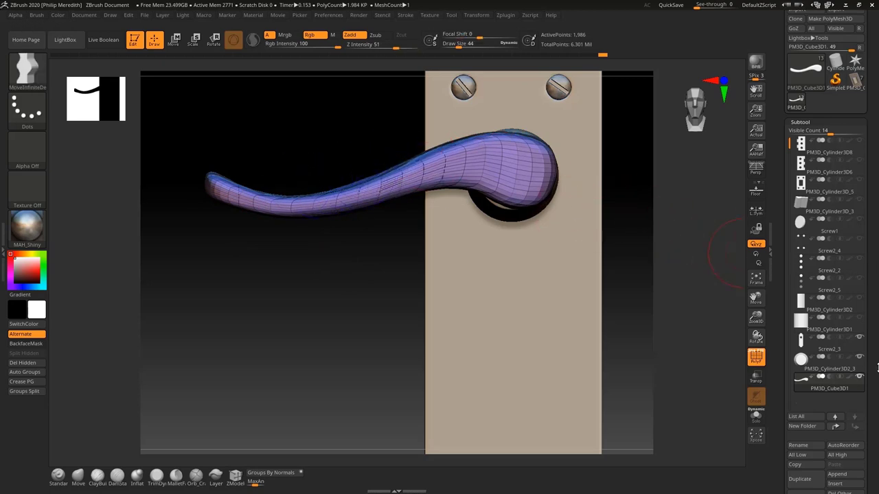
Step: Retopologise the lever mesh into even quads with ZRemesher
{"action": "left_click_drag", "start_coordinate": [877, 368], "coordinate": [877, 285]}
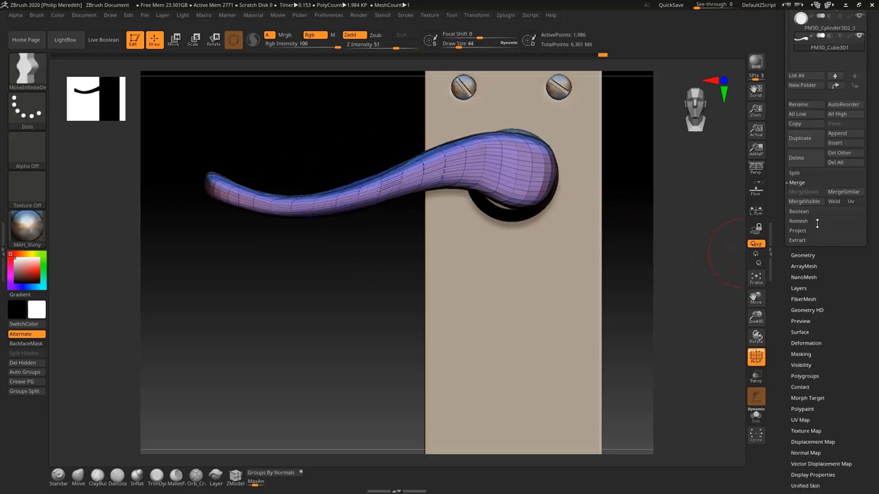
{"action": "left_click", "coordinate": [819, 223]}
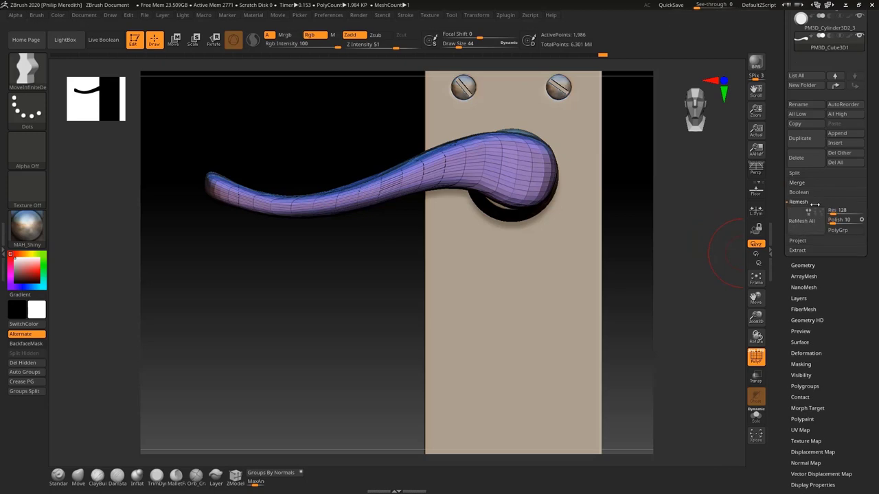
{"action": "left_click", "coordinate": [814, 202]}
{"action": "mouse_move", "coordinate": [875, 123]}
{"action": "left_mouse_down"}
{"action": "mouse_move", "coordinate": [876, 201]}
{"action": "mouse_move", "coordinate": [869, 108]}
{"action": "left_mouse_up"}
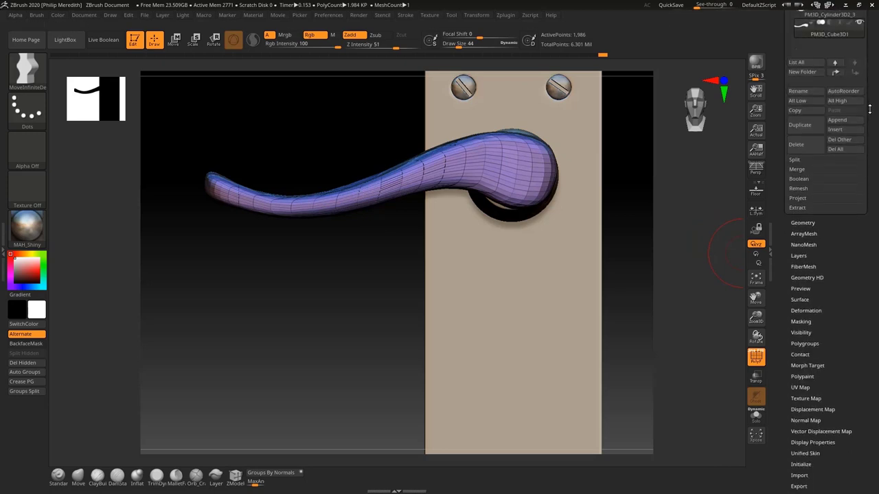
{"action": "left_click", "coordinate": [803, 222]}
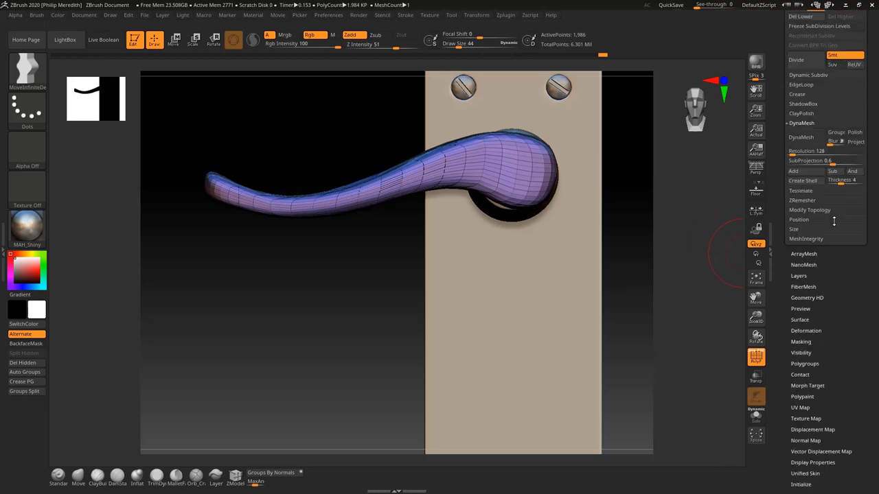
{"action": "left_click", "coordinate": [823, 209]}
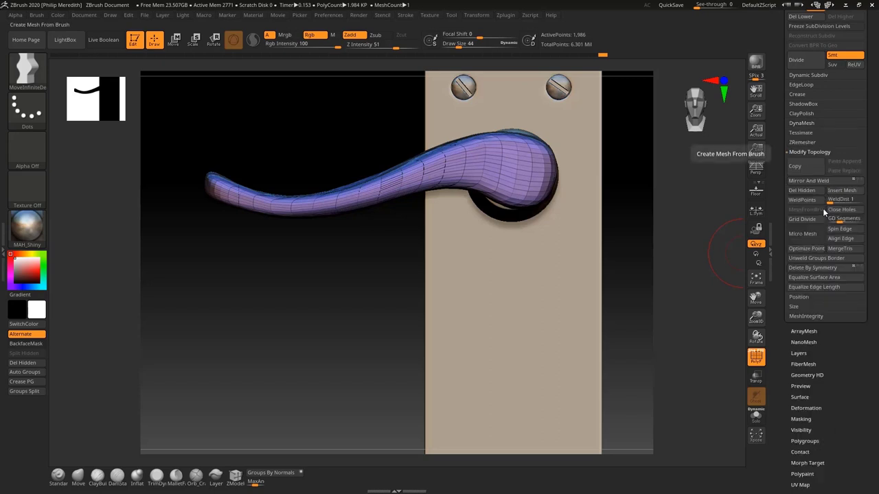
{"action": "left_click", "coordinate": [810, 152]}
{"action": "left_click", "coordinate": [807, 142]}
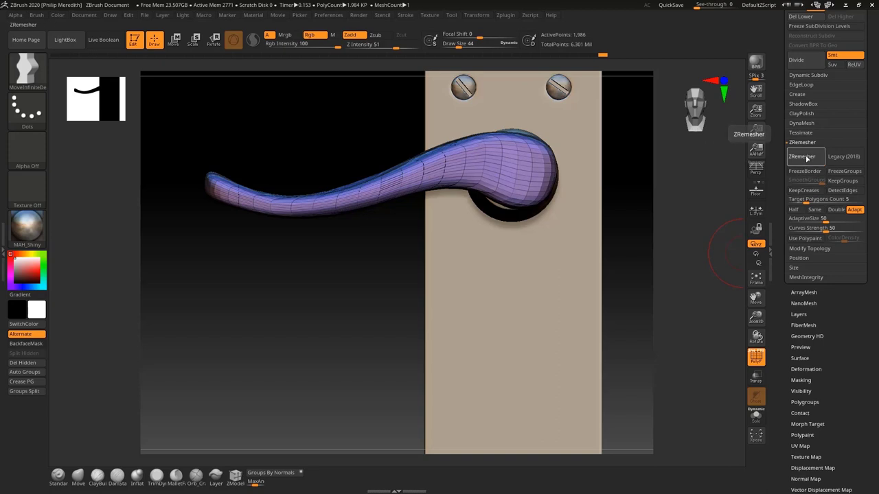
{"action": "left_click", "coordinate": [802, 156]}
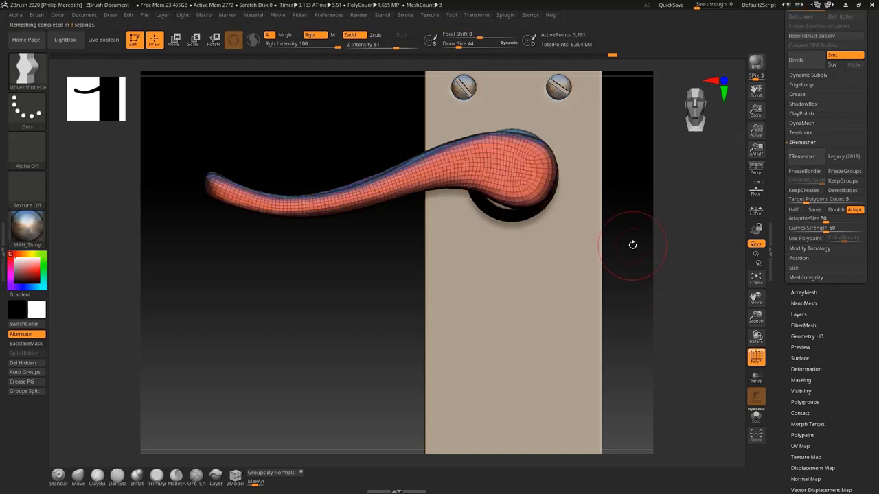
Step: Smooth the remeshed lever along its upper side, its front face and its outer tip
{"action": "mouse_move", "coordinate": [633, 249]}
{"action": "left_mouse_down"}
{"action": "mouse_move", "coordinate": [633, 304]}
{"action": "mouse_move", "coordinate": [533, 297]}
{"action": "mouse_move", "coordinate": [541, 314]}
{"action": "mouse_move", "coordinate": [402, 203]}
{"action": "left_mouse_up"}
{"action": "mouse_move", "coordinate": [393, 170]}
{"action": "left_mouse_down", "text": "shift"}
{"action": "mouse_move", "coordinate": [420, 162]}
{"action": "mouse_move", "coordinate": [281, 160]}
{"action": "left_mouse_up", "text": "shift"}
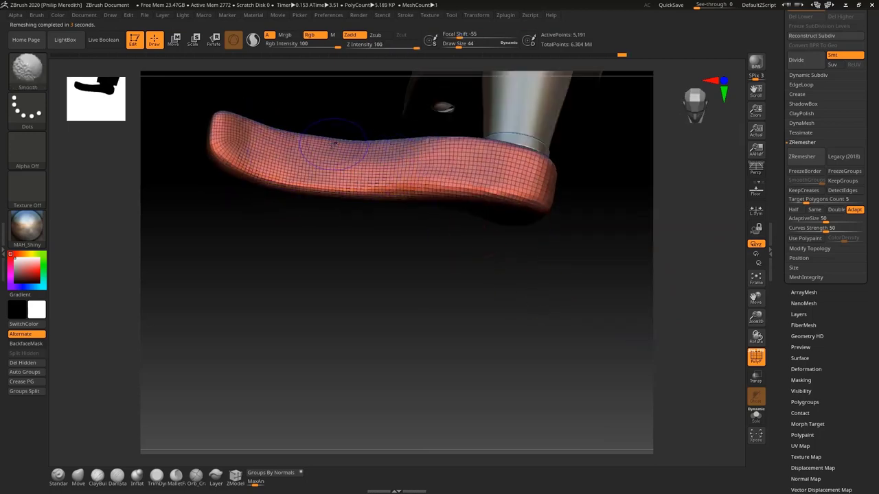
{"action": "right_click_drag", "start_coordinate": [448, 159], "coordinate": [410, 174]}
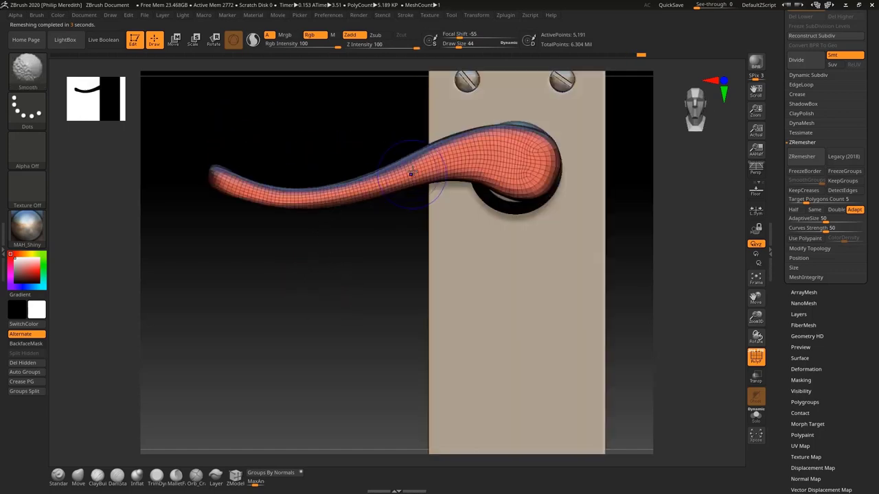
{"action": "left_click_drag", "start_coordinate": [496, 156], "coordinate": [420, 183], "text": "shift"}
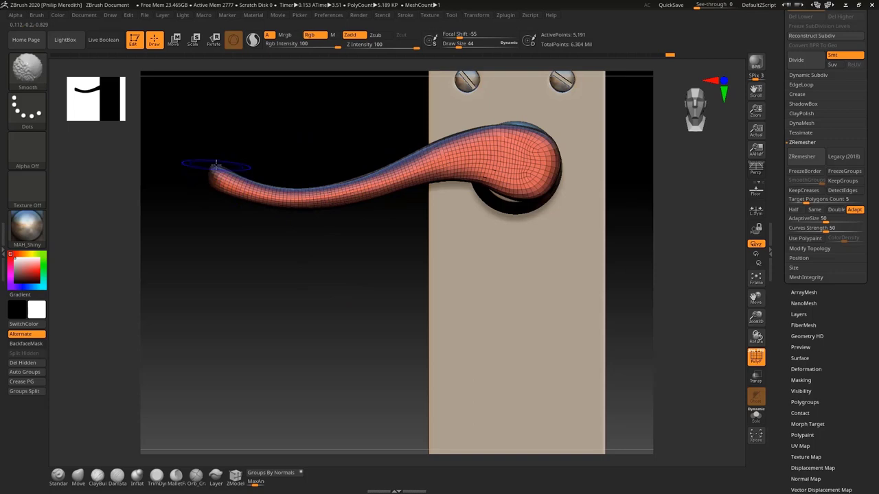
{"action": "right_click_drag", "start_coordinate": [241, 135], "coordinate": [222, 168]}
{"action": "right_click_drag", "start_coordinate": [271, 137], "coordinate": [334, 215]}
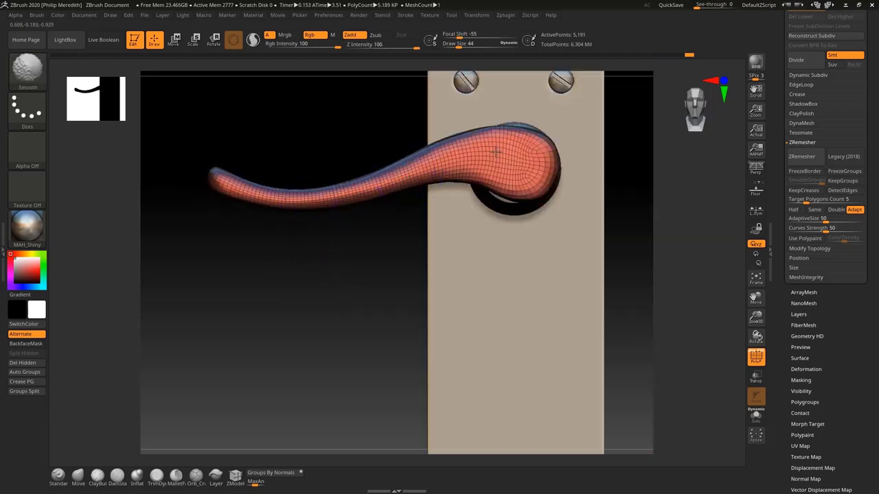
{"action": "mouse_move", "coordinate": [491, 140]}
{"action": "left_mouse_down", "text": "shift"}
{"action": "mouse_move", "coordinate": [513, 141]}
{"action": "mouse_move", "coordinate": [495, 186]}
{"action": "mouse_move", "coordinate": [474, 165]}
{"action": "mouse_move", "coordinate": [441, 189]}
{"action": "left_mouse_up", "text": "shift"}
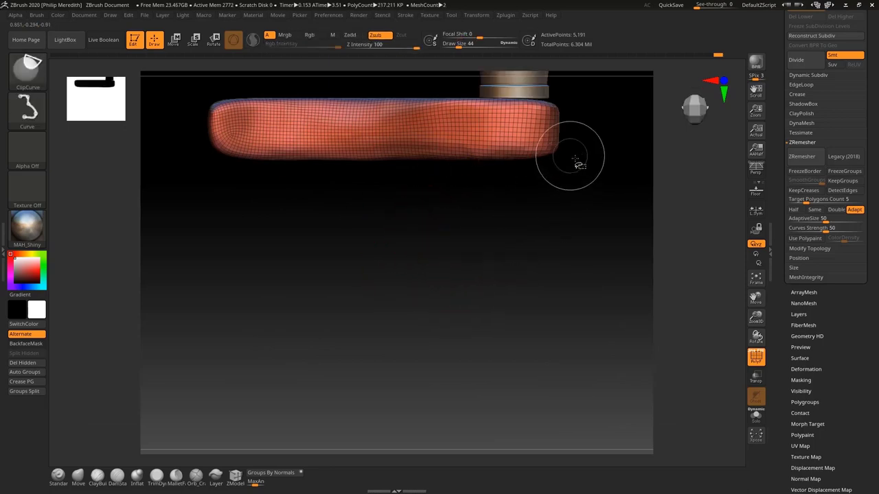
Step: Flatten the lever's front face with a straight ClipCurve cut along its full length and divide the mesh once
{"action": "mouse_move", "coordinate": [582, 158]}
{"action": "left_mouse_down", "text": "ctrl+shift"}
{"action": "mouse_move", "coordinate": [196, 173]}
{"action": "mouse_move", "coordinate": [174, 162]}
{"action": "left_mouse_up", "text": "ctrl+shift"}
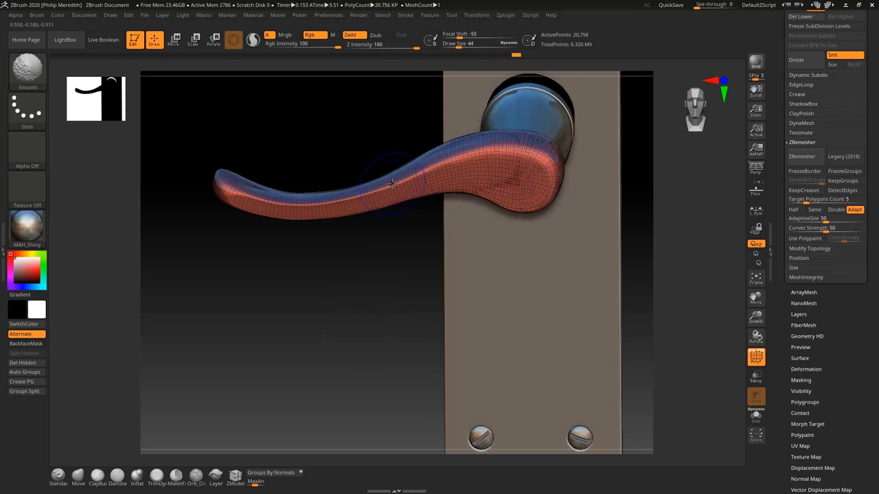
{"action": "left_click_drag", "start_coordinate": [320, 259], "coordinate": [327, 214]}
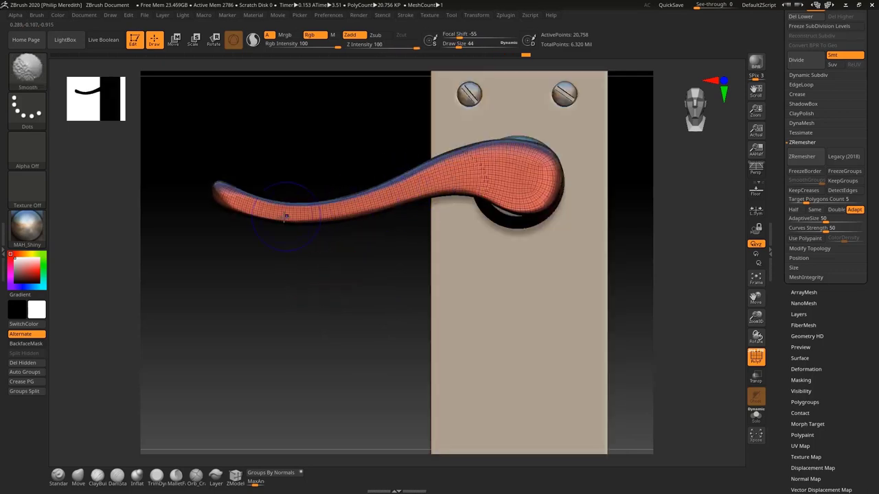
Step: Hide the polygon wireframe and smooth the lever's upper surface and outer section
{"action": "left_click", "coordinate": [754, 360]}
{"action": "left_click_drag", "start_coordinate": [322, 359], "coordinate": [326, 357]}
{"action": "left_click_drag", "start_coordinate": [307, 313], "coordinate": [317, 332]}
{"action": "left_click_drag", "start_coordinate": [167, 329], "coordinate": [266, 234], "text": "shift"}
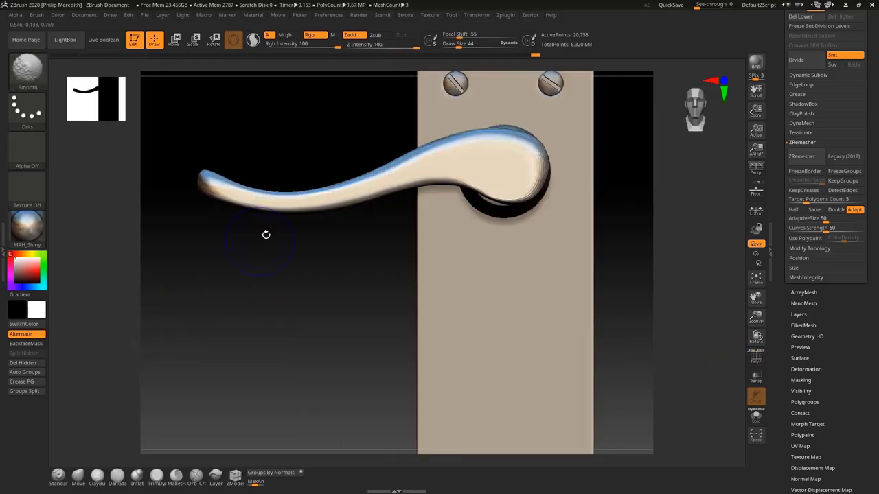
{"action": "left_click_drag", "start_coordinate": [341, 133], "coordinate": [365, 157]}
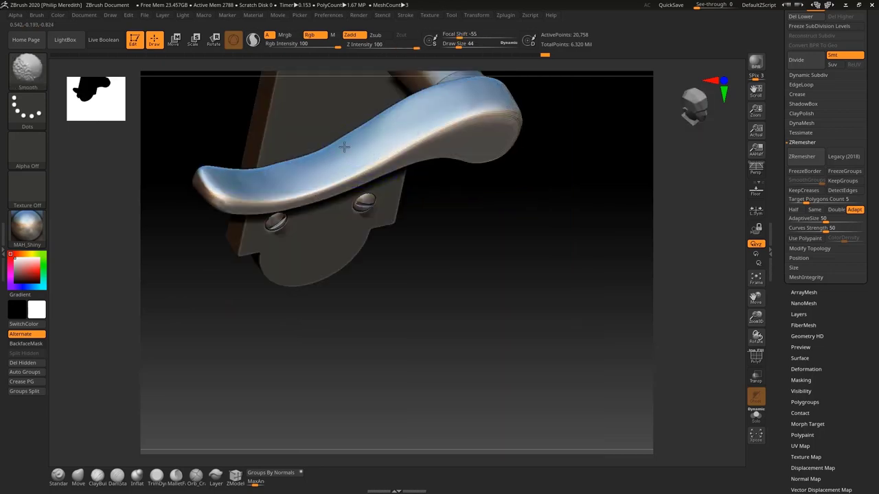
{"action": "left_click_drag", "start_coordinate": [612, 94], "coordinate": [471, 147], "text": "shift"}
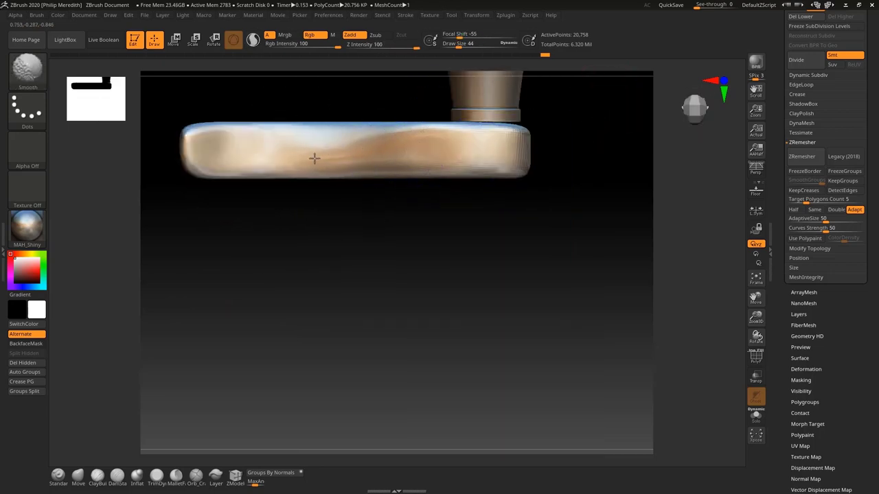
{"action": "left_click_drag", "start_coordinate": [301, 149], "coordinate": [239, 165], "text": "shift"}
{"action": "left_click_drag", "start_coordinate": [302, 245], "coordinate": [278, 166], "text": "shift"}
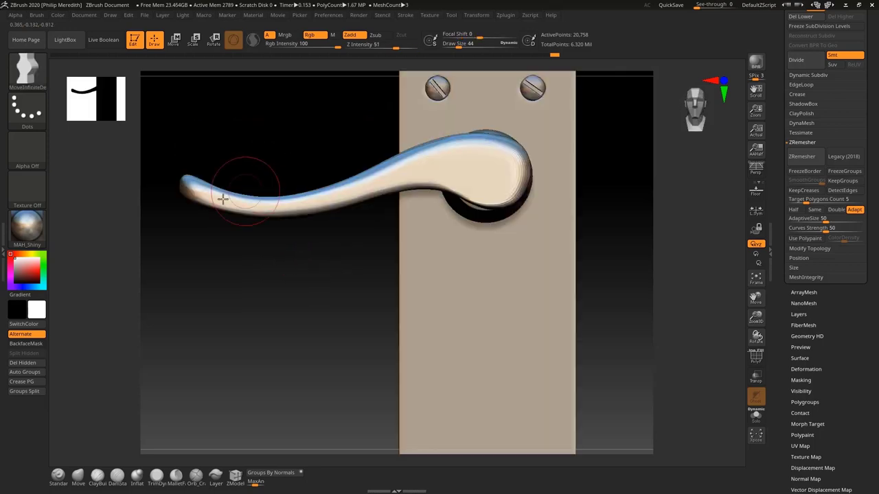
Step: Touch up and smooth the lever's curve from its outer tip to the neck
{"action": "mouse_move", "coordinate": [274, 122]}
{"action": "left_mouse_down"}
{"action": "mouse_move", "coordinate": [268, 182]}
{"action": "mouse_move", "coordinate": [266, 149]}
{"action": "mouse_move", "coordinate": [408, 147]}
{"action": "mouse_move", "coordinate": [364, 167]}
{"action": "mouse_move", "coordinate": [370, 293]}
{"action": "left_mouse_up"}
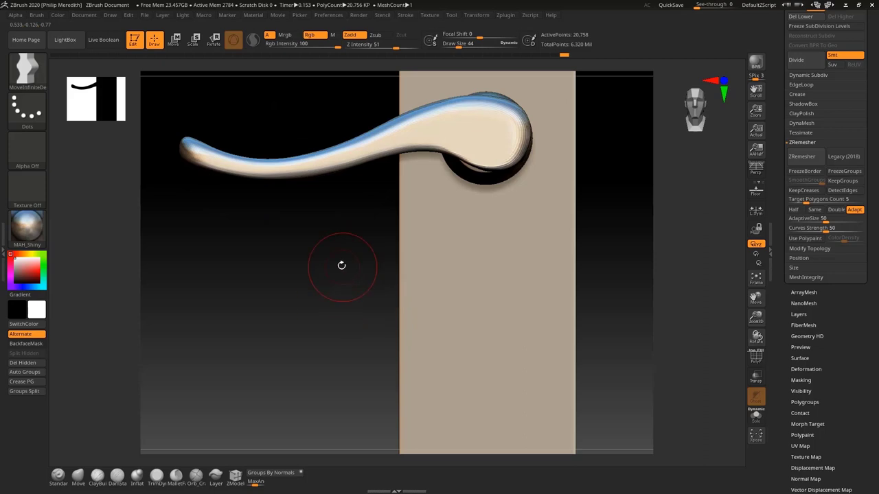
{"action": "mouse_move", "coordinate": [343, 257]}
{"action": "left_mouse_down"}
{"action": "mouse_move", "coordinate": [327, 204]}
{"action": "mouse_move", "coordinate": [316, 275]}
{"action": "mouse_move", "coordinate": [429, 152]}
{"action": "left_mouse_up"}
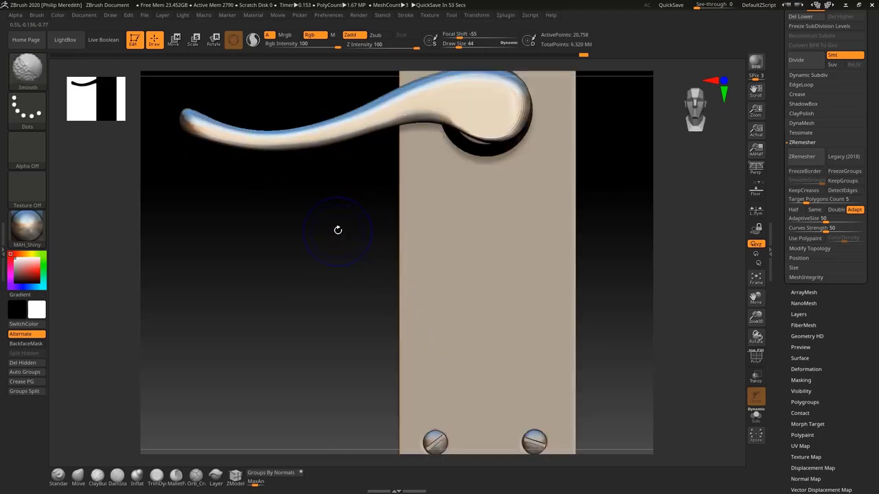
{"action": "left_click_drag", "start_coordinate": [347, 219], "coordinate": [459, 151]}
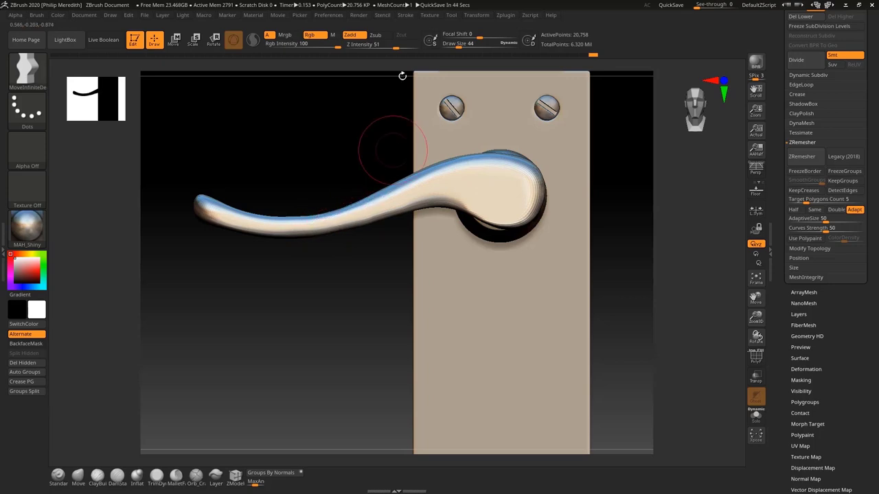
Step: Set the Draw Size to 124 and reshape the lever's arm from the outer bend to the neck, plus the head's outline
{"action": "left_click", "coordinate": [469, 45]}
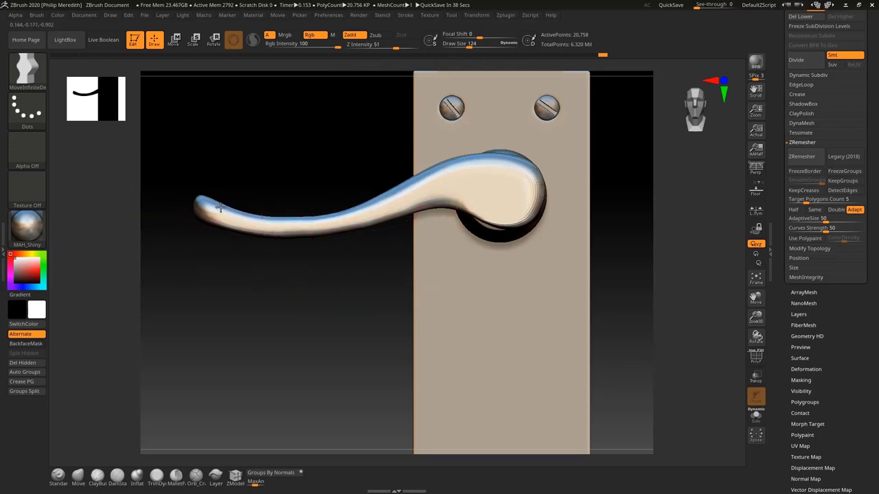
{"action": "left_click_drag", "start_coordinate": [231, 208], "coordinate": [231, 212]}
{"action": "left_click_drag", "start_coordinate": [296, 220], "coordinate": [295, 225]}
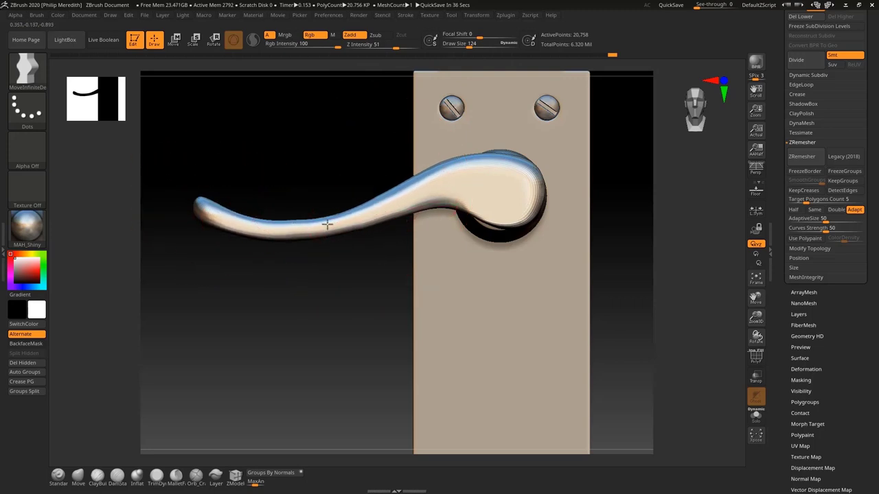
{"action": "left_click_drag", "start_coordinate": [357, 222], "coordinate": [424, 189]}
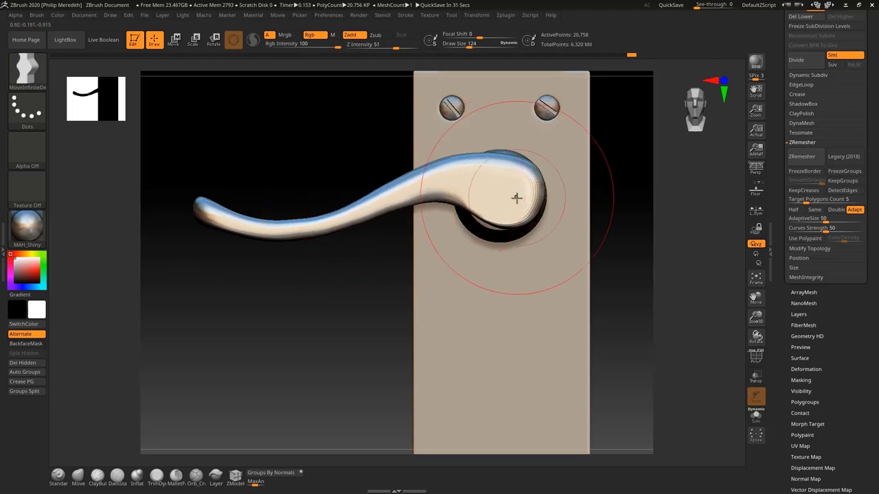
{"action": "left_click_drag", "start_coordinate": [531, 197], "coordinate": [521, 175]}
{"action": "left_click_drag", "start_coordinate": [506, 224], "coordinate": [503, 218]}
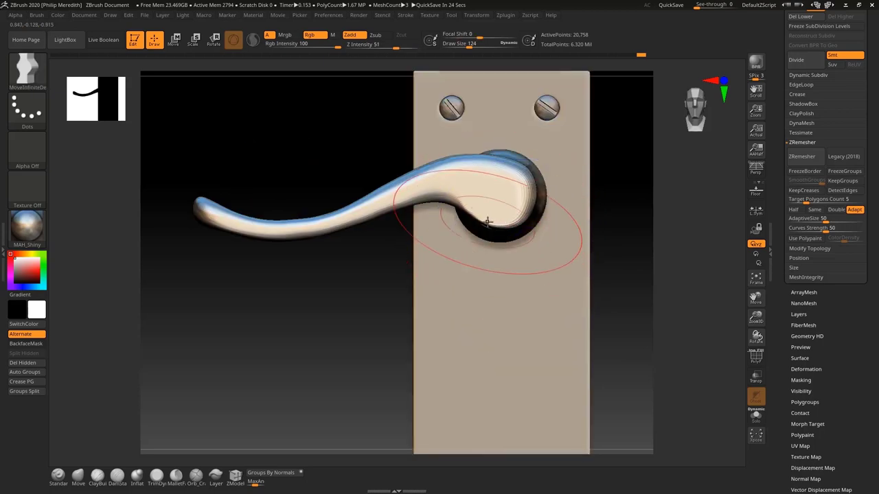
Step: Reduce the Draw Size to 62 and refine the lever's lower bend near its outer section
{"action": "left_click_drag", "start_coordinate": [471, 45], "coordinate": [461, 44]}
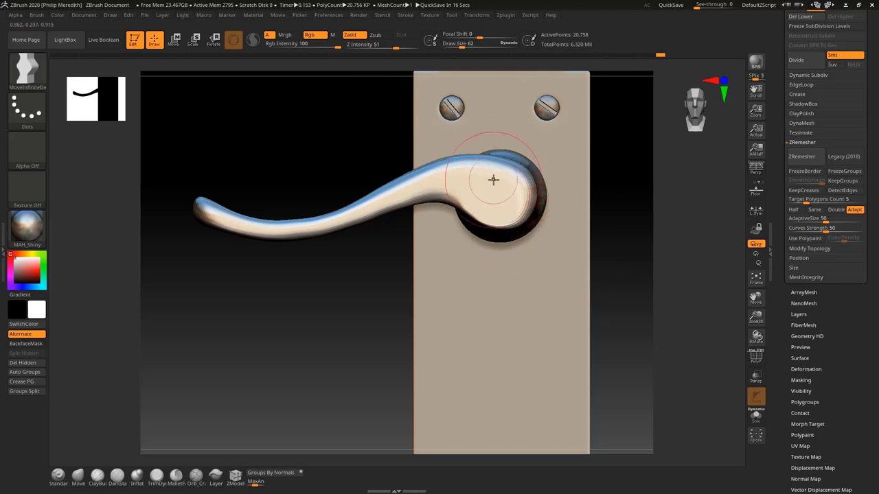
{"action": "mouse_move", "coordinate": [350, 288]}
{"action": "left_mouse_down"}
{"action": "mouse_move", "coordinate": [286, 217]}
{"action": "mouse_move", "coordinate": [285, 239]}
{"action": "left_mouse_up"}
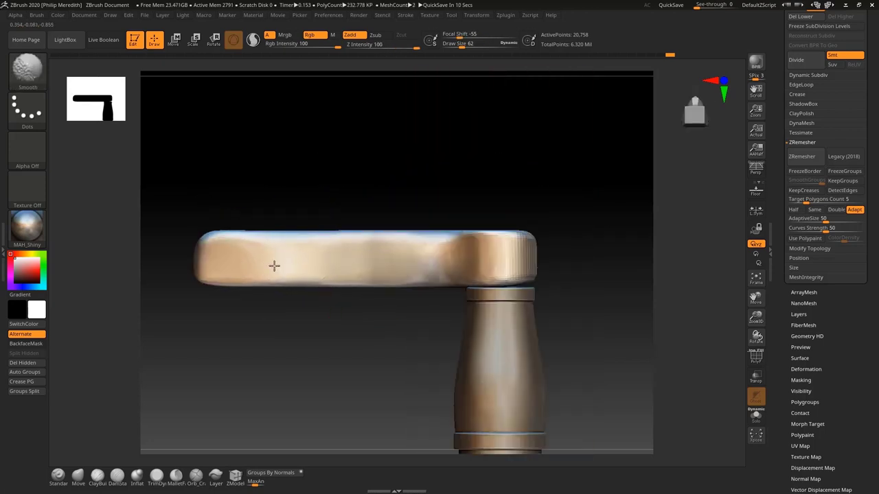
{"action": "mouse_move", "coordinate": [313, 160]}
{"action": "left_mouse_down"}
{"action": "mouse_move", "coordinate": [324, 259]}
{"action": "mouse_move", "coordinate": [314, 316]}
{"action": "mouse_move", "coordinate": [312, 291]}
{"action": "left_mouse_up"}
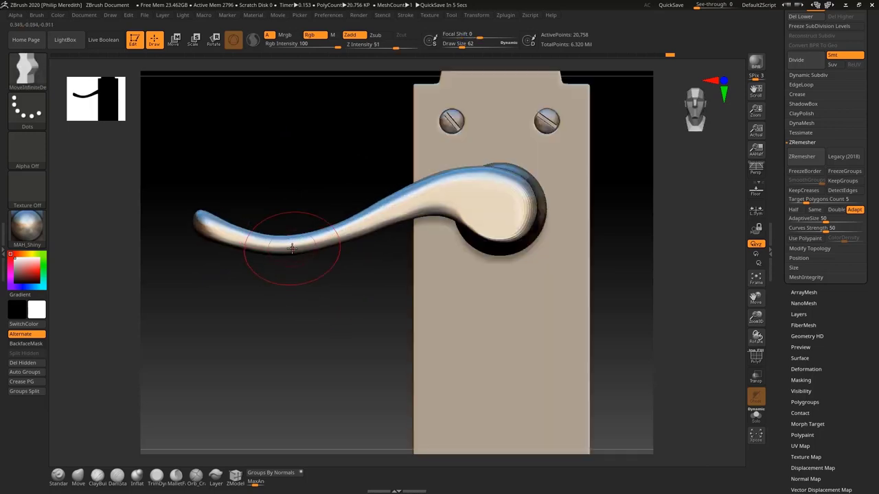
{"action": "left_click_drag", "start_coordinate": [291, 254], "coordinate": [254, 247]}
{"action": "left_click_drag", "start_coordinate": [265, 287], "coordinate": [292, 286], "text": "shift"}
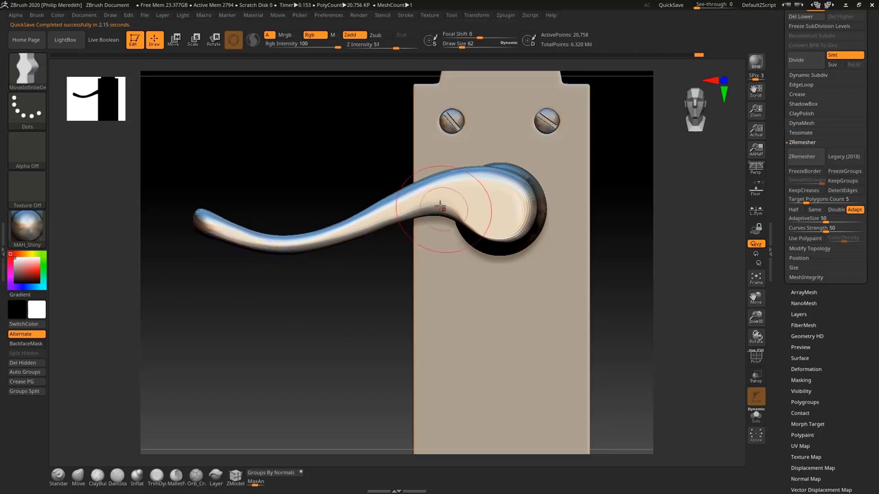
Step: Adjust the underside of the neck and the outline of the lever's rounded head
{"action": "mouse_move", "coordinate": [442, 205]}
{"action": "left_mouse_down"}
{"action": "mouse_move", "coordinate": [505, 240]}
{"action": "mouse_move", "coordinate": [533, 228]}
{"action": "left_mouse_up"}
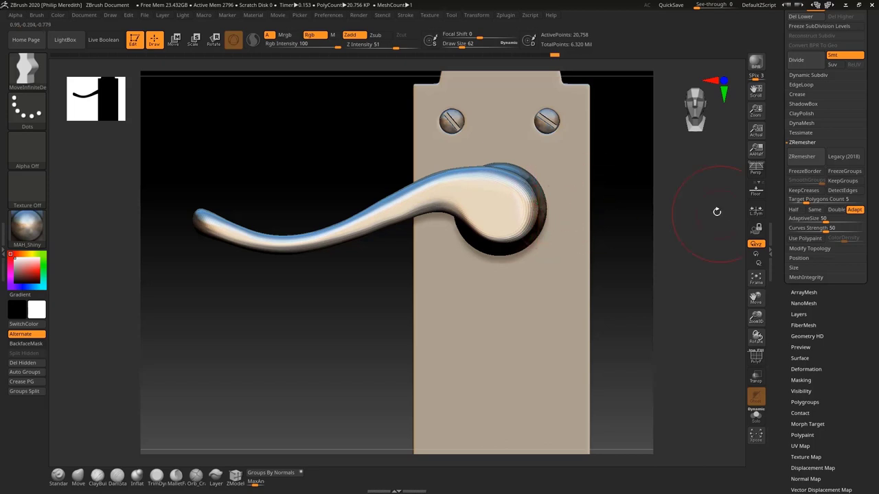
{"action": "key", "text": "shift"}
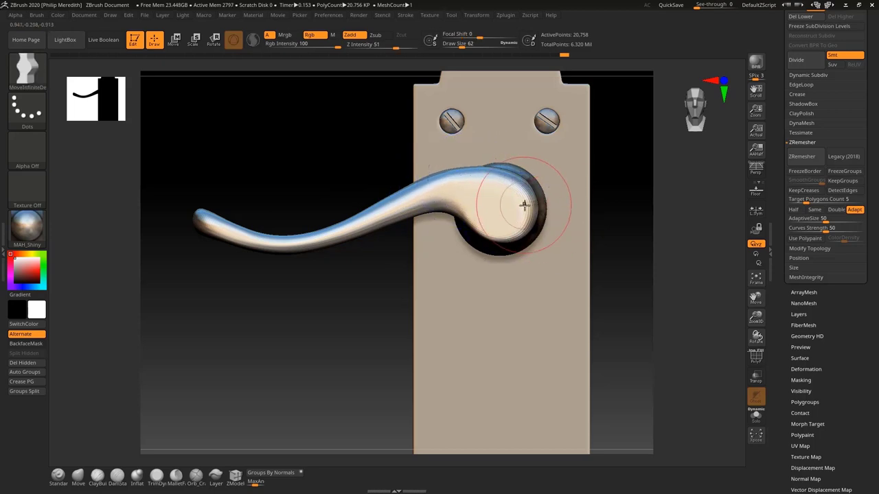
{"action": "left_click_drag", "start_coordinate": [524, 205], "coordinate": [527, 190]}
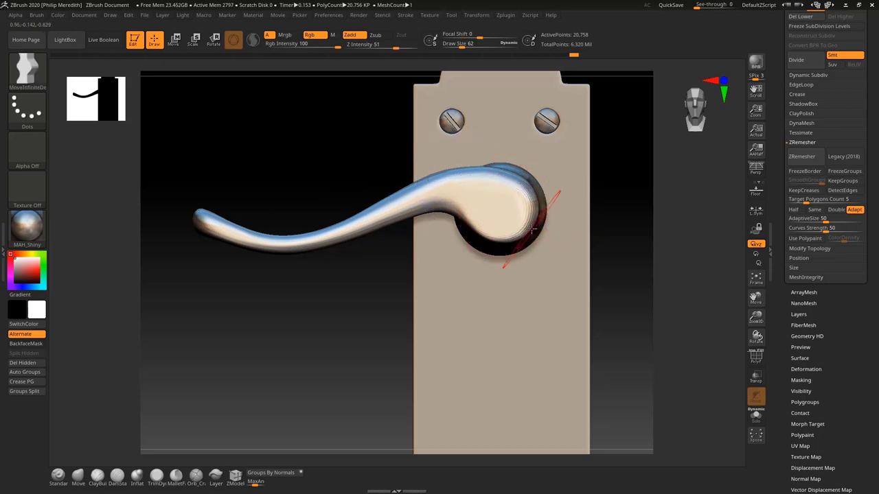
{"action": "key", "text": "shift"}
Step: Set the lever's pivot point with S.Pivot while viewing it from below
{"action": "right_click_drag", "start_coordinate": [215, 218], "coordinate": [389, 187]}
{"action": "left_click_drag", "start_coordinate": [637, 173], "coordinate": [651, 260]}
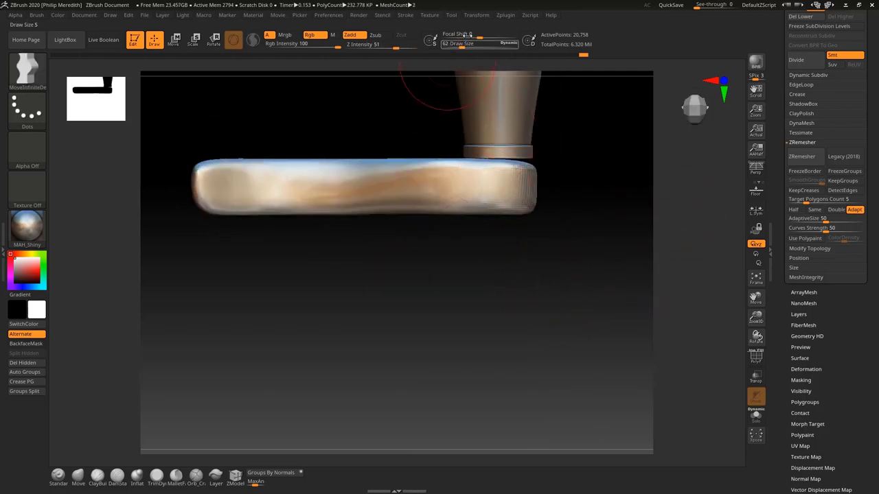
{"action": "left_click", "coordinate": [477, 16]}
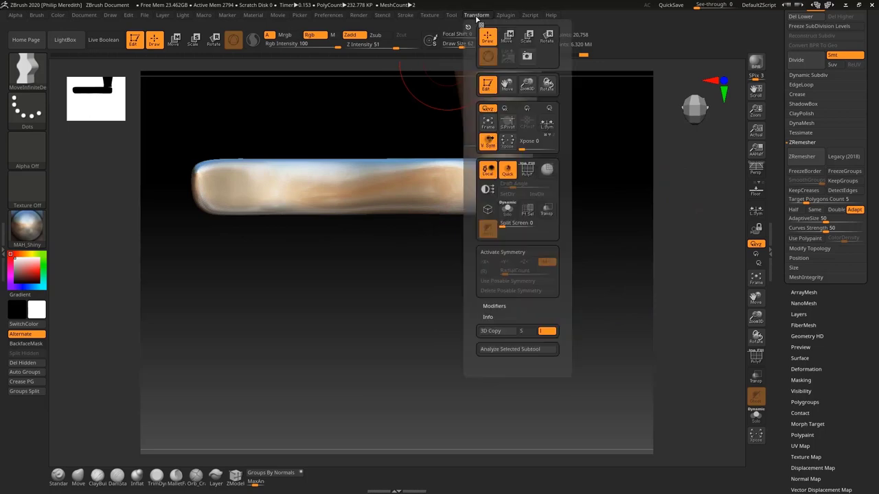
{"action": "left_click", "coordinate": [507, 125]}
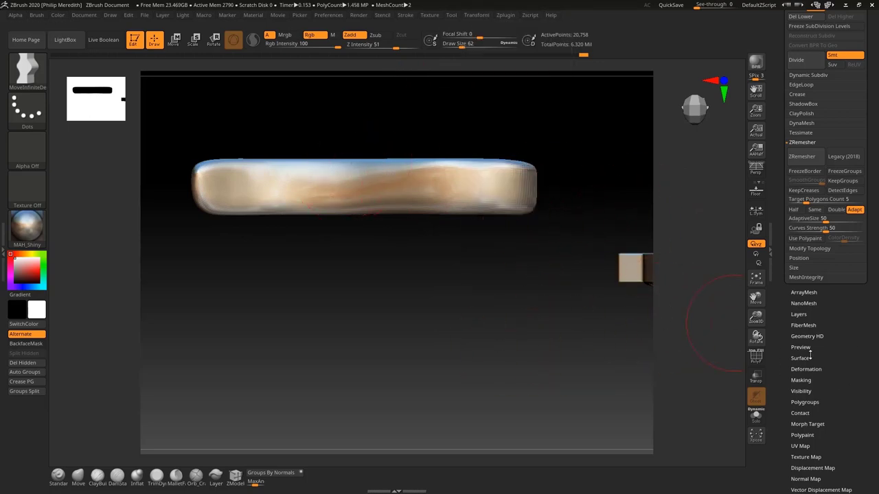
Step: Switch the lever to subdivision level 1 and delete its higher subdivision levels
{"action": "scroll", "coordinate": [834, 360], "scroll_direction": "down", "scroll_amount": 3}
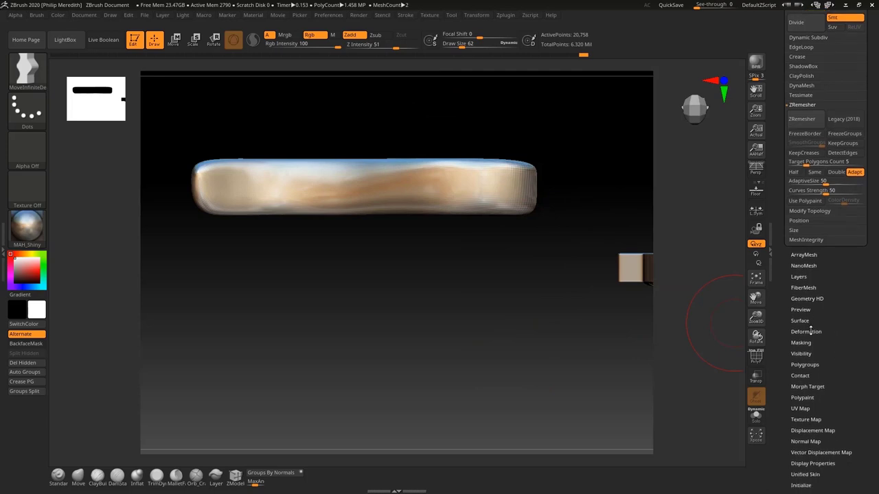
{"action": "scroll", "coordinate": [839, 309], "scroll_direction": "up", "scroll_amount": 3}
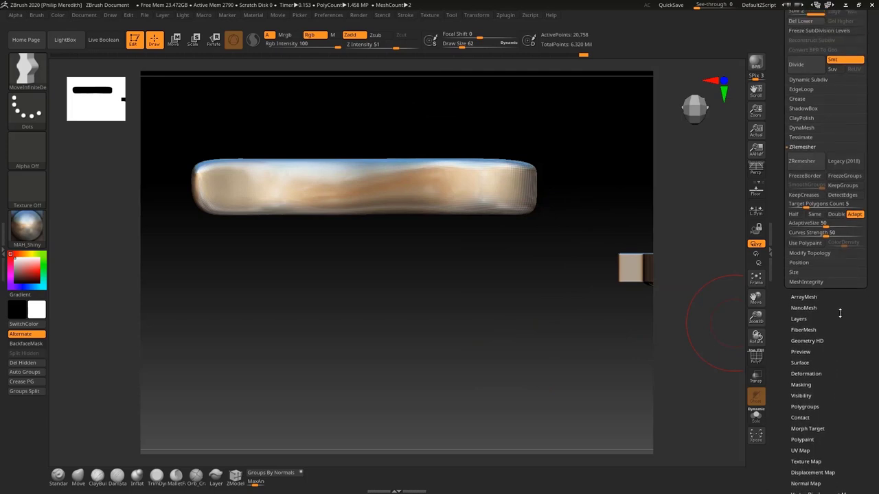
{"action": "left_click", "coordinate": [814, 254]}
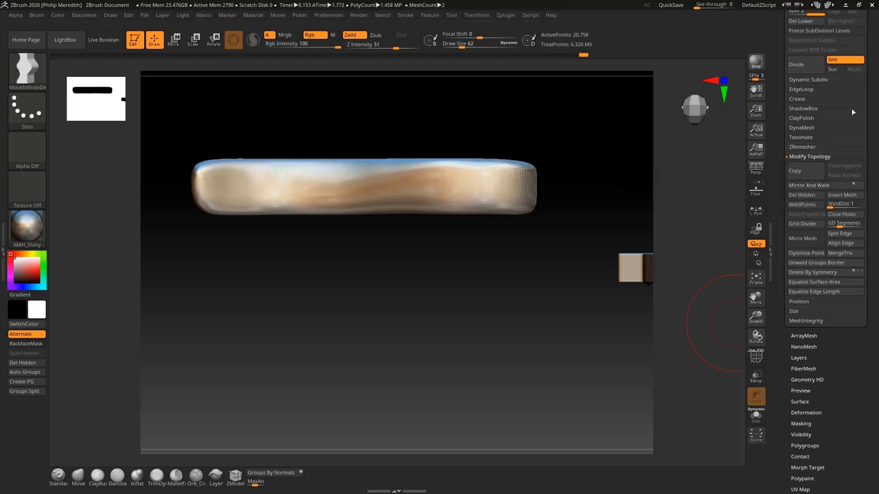
{"action": "scroll", "coordinate": [810, 82], "scroll_direction": "up", "scroll_amount": 2}
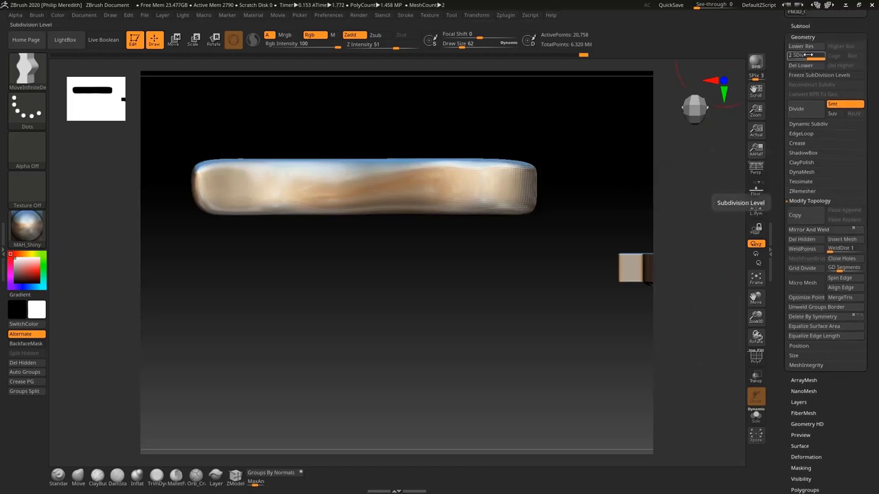
{"action": "left_click", "coordinate": [797, 55]}
{"action": "type", "text": "1"}
{"action": "key", "text": "Return"}
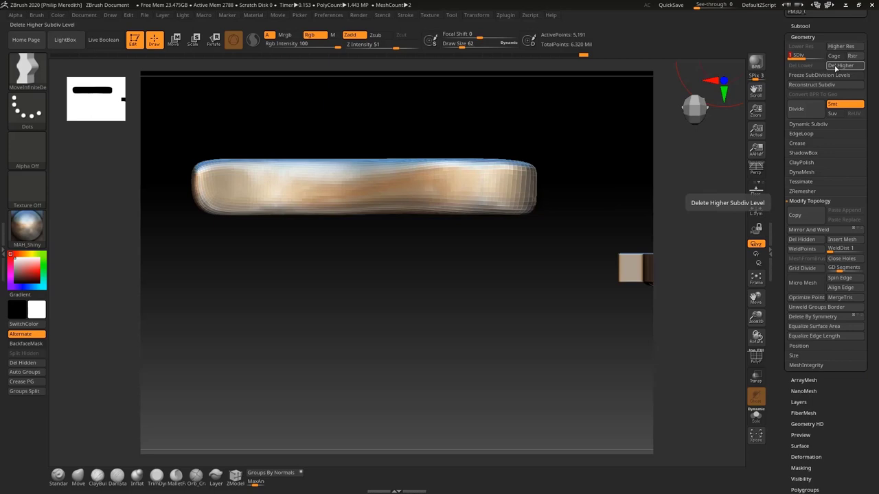
{"action": "left_click", "coordinate": [834, 66]}
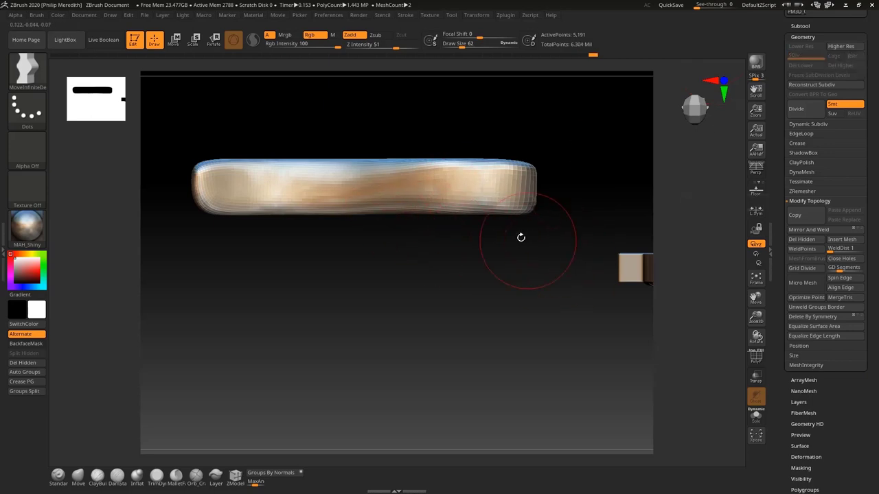
{"action": "left_click", "coordinate": [804, 231]}
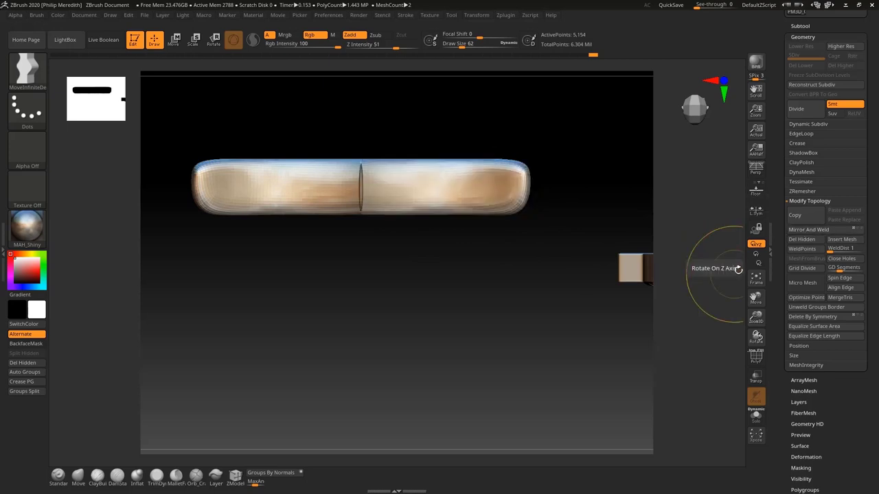
{"action": "key", "text": "ctrl+z"}
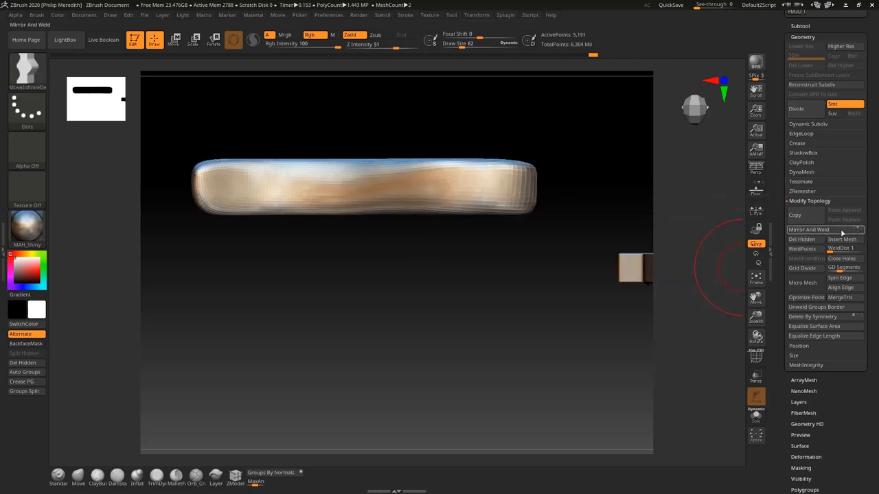
{"action": "left_click", "coordinate": [841, 232]}
{"action": "key", "text": "ctrl+z"}
Step: Mirror and weld the lever across its front-to-back axis and divide the mesh once
{"action": "left_click", "coordinate": [816, 232]}
{"action": "left_click_drag", "start_coordinate": [498, 249], "coordinate": [496, 299]}
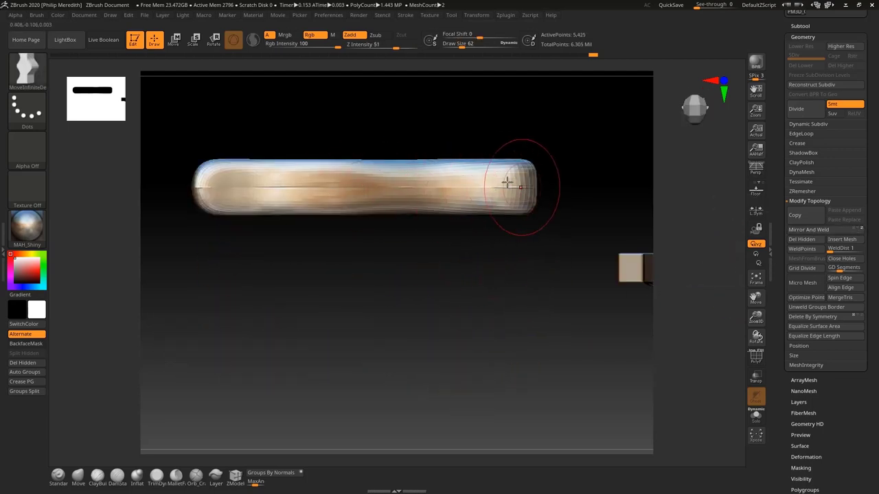
{"action": "left_click_drag", "start_coordinate": [462, 222], "coordinate": [460, 266]}
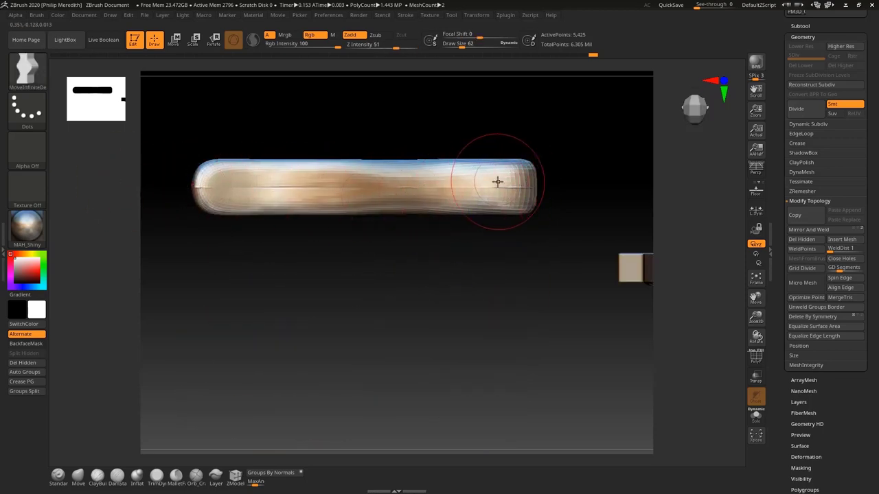
{"action": "key", "text": "ctrl"}
{"action": "key", "text": "ctrl"}
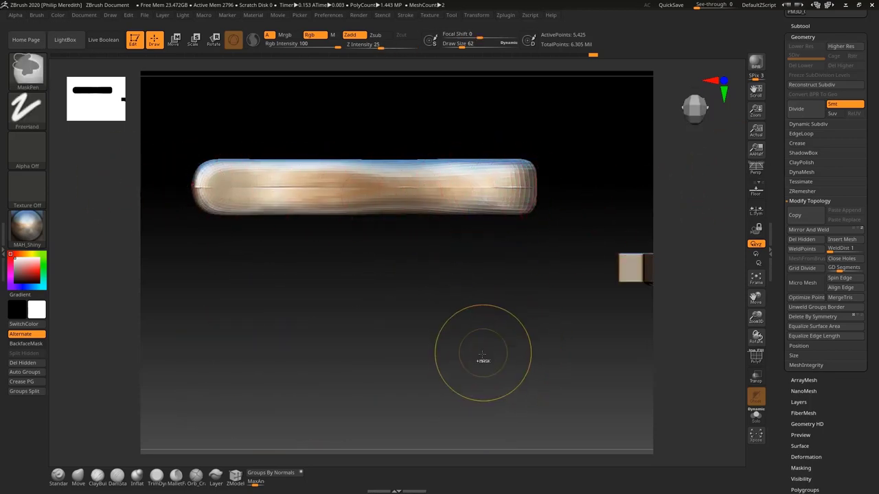
{"action": "key", "text": "d"}
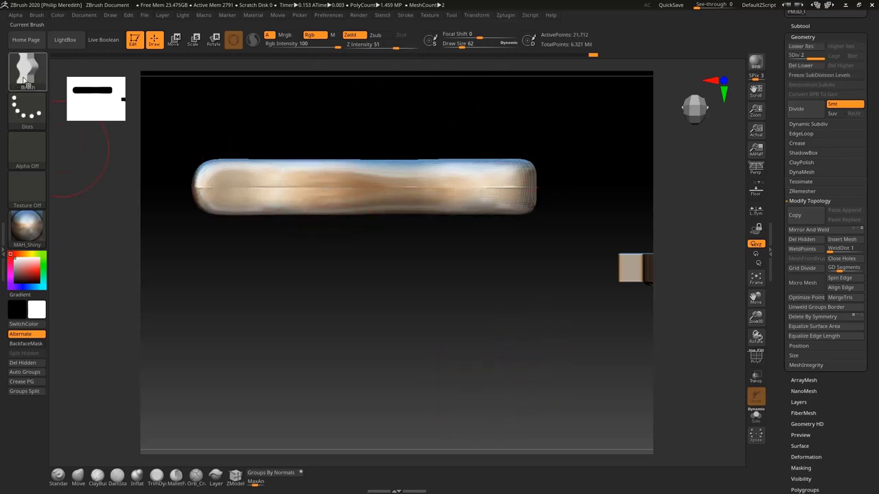
Step: Choose the ClayTubes brush with Draw Size 29 and Z Intensity 14
{"action": "key", "text": "b"}
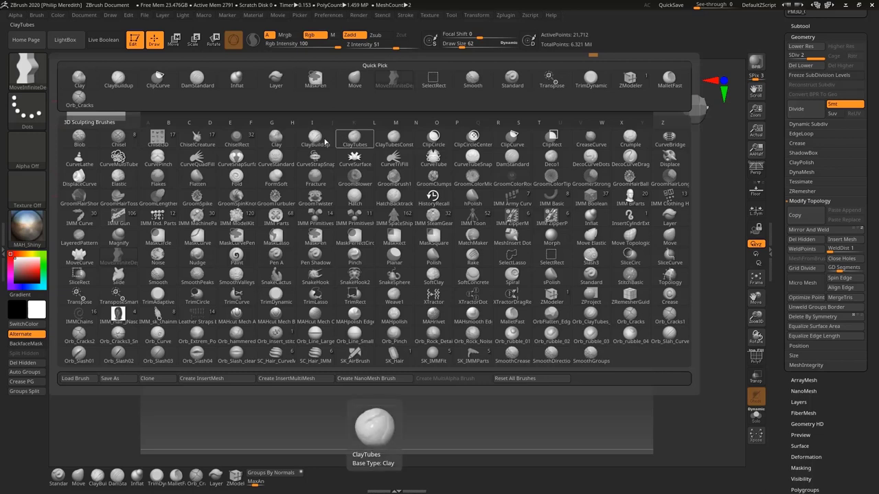
{"action": "left_click", "coordinate": [353, 139]}
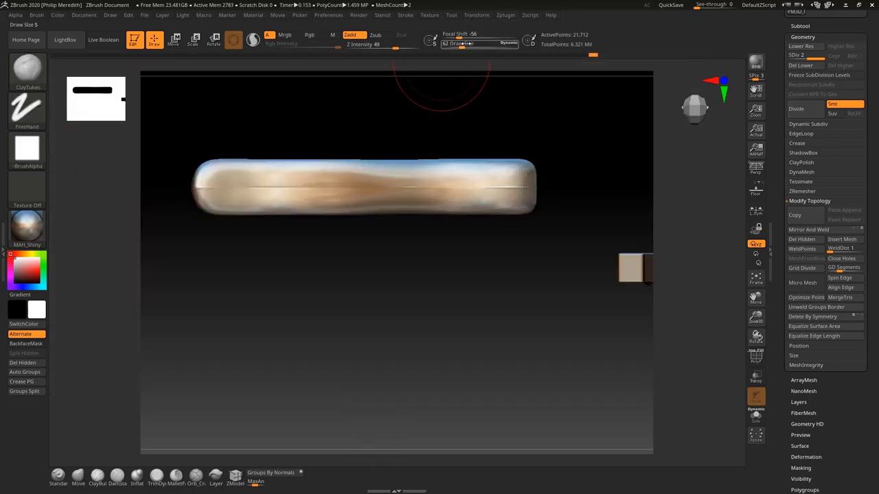
{"action": "left_click_drag", "start_coordinate": [462, 44], "coordinate": [457, 44]}
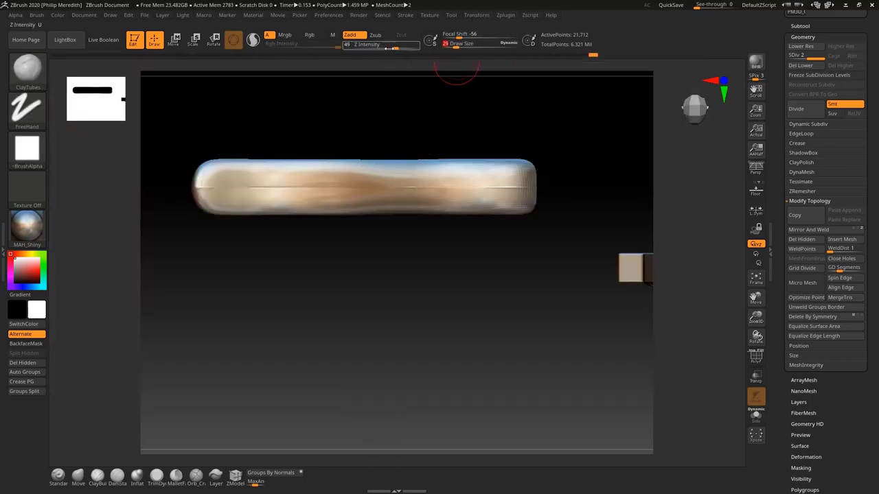
{"action": "left_click_drag", "start_coordinate": [394, 47], "coordinate": [378, 46]}
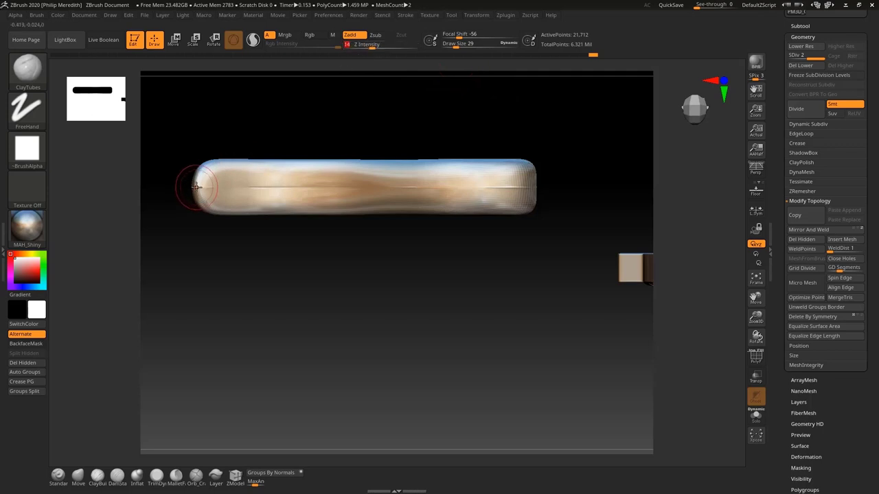
Step: Try to build up a clay band along the centre of the lever's underside and inspect it from other sides
{"action": "left_click_drag", "start_coordinate": [197, 187], "coordinate": [530, 186]}
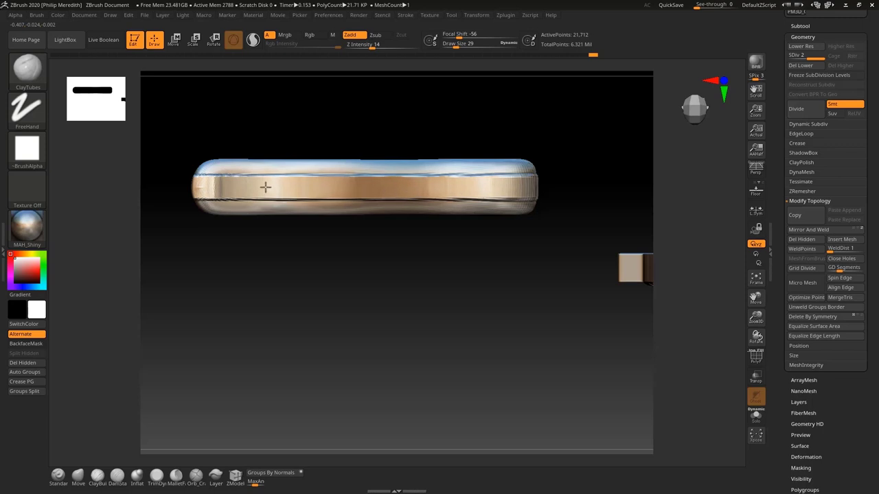
{"action": "mouse_move", "coordinate": [288, 295]}
{"action": "left_mouse_down"}
{"action": "mouse_move", "coordinate": [349, 371]}
{"action": "mouse_move", "coordinate": [359, 316]}
{"action": "mouse_move", "coordinate": [381, 278]}
{"action": "mouse_move", "coordinate": [364, 314]}
{"action": "mouse_move", "coordinate": [284, 334]}
{"action": "mouse_move", "coordinate": [284, 281]}
{"action": "mouse_move", "coordinate": [222, 306]}
{"action": "mouse_move", "coordinate": [260, 297]}
{"action": "mouse_move", "coordinate": [176, 300]}
{"action": "mouse_move", "coordinate": [312, 282]}
{"action": "mouse_move", "coordinate": [286, 270]}
{"action": "mouse_move", "coordinate": [286, 227]}
{"action": "mouse_move", "coordinate": [302, 240]}
{"action": "mouse_move", "coordinate": [257, 238]}
{"action": "left_mouse_up"}
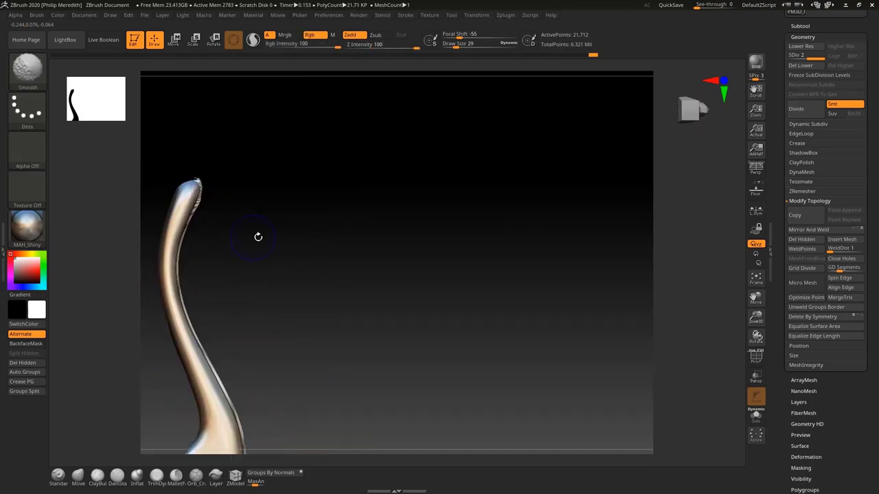
{"action": "mouse_move", "coordinate": [263, 284]}
{"action": "left_mouse_down"}
{"action": "mouse_move", "coordinate": [366, 304]}
{"action": "mouse_move", "coordinate": [309, 293]}
{"action": "mouse_move", "coordinate": [332, 347]}
{"action": "mouse_move", "coordinate": [335, 322]}
{"action": "mouse_move", "coordinate": [348, 327]}
{"action": "mouse_move", "coordinate": [430, 298]}
{"action": "mouse_move", "coordinate": [373, 334]}
{"action": "mouse_move", "coordinate": [551, 232]}
{"action": "mouse_move", "coordinate": [528, 316]}
{"action": "left_mouse_up"}
{"action": "right_click_drag", "start_coordinate": [528, 311], "coordinate": [515, 281], "text": "ctrl"}
{"action": "right_click_drag", "start_coordinate": [515, 249], "coordinate": [505, 265], "text": "alt"}
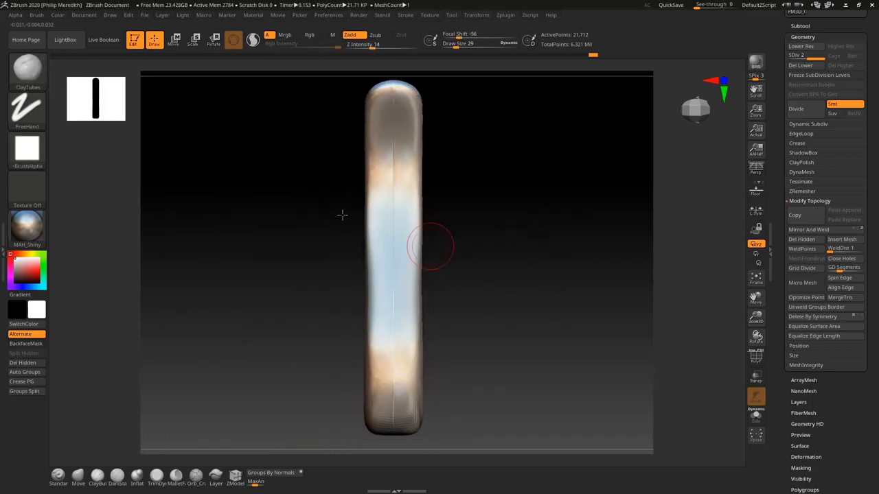
Step: Turn on backface masking for the ClayTubes brush and stroke a raised band down the centre of the lever's upper edge
{"action": "left_click", "coordinate": [38, 15]}
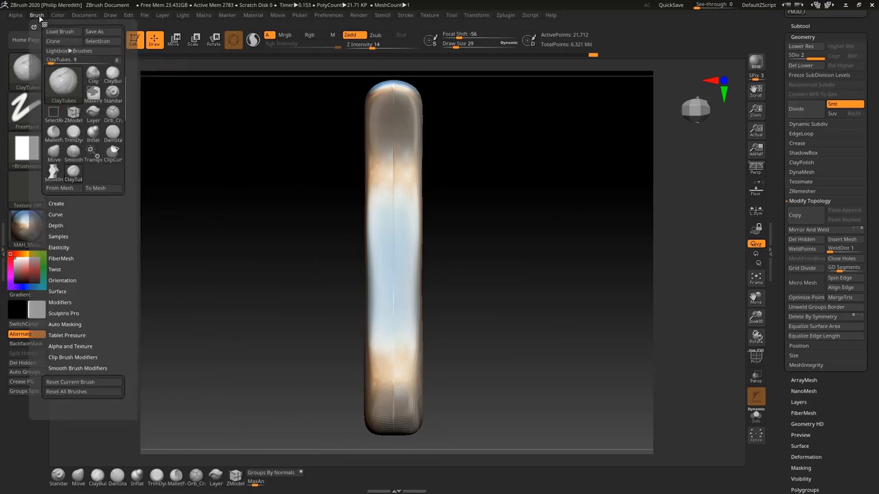
{"action": "left_click", "coordinate": [65, 324]}
{"action": "scroll", "coordinate": [125, 358], "scroll_direction": "down", "scroll_amount": 1}
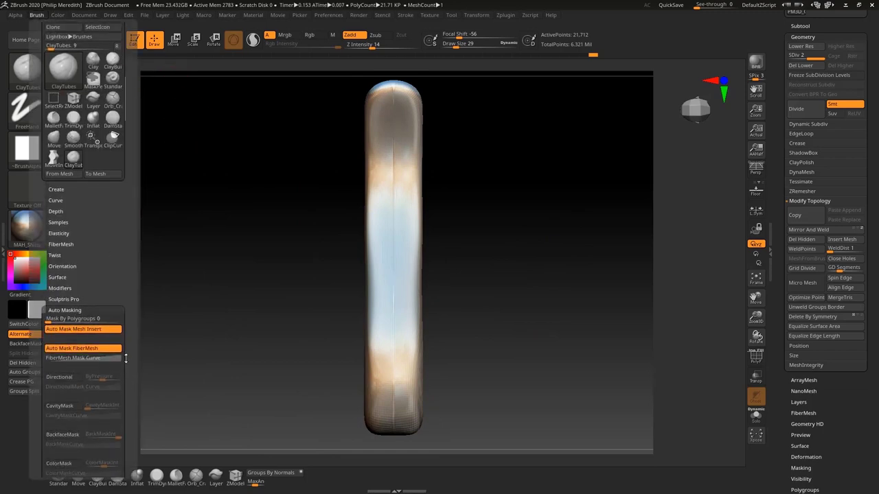
{"action": "scroll", "coordinate": [126, 357], "scroll_direction": "down", "scroll_amount": 1}
{"action": "left_click", "coordinate": [72, 424]}
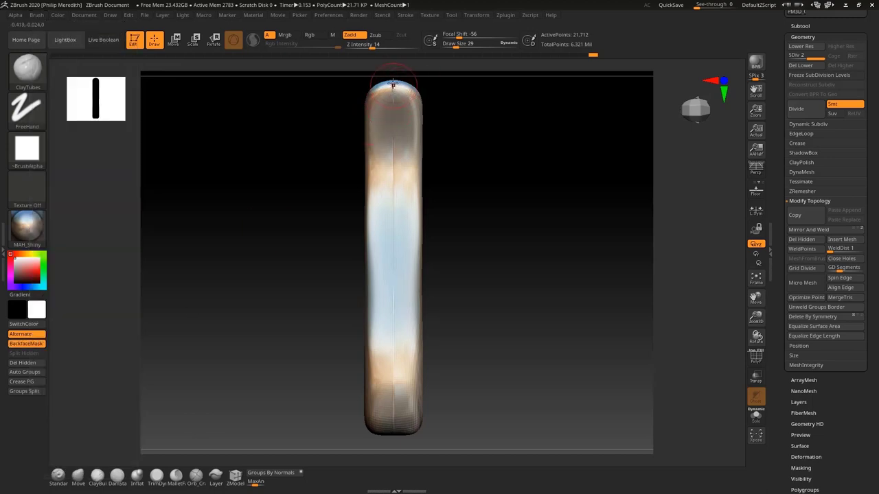
{"action": "left_click_drag", "start_coordinate": [392, 84], "coordinate": [391, 414]}
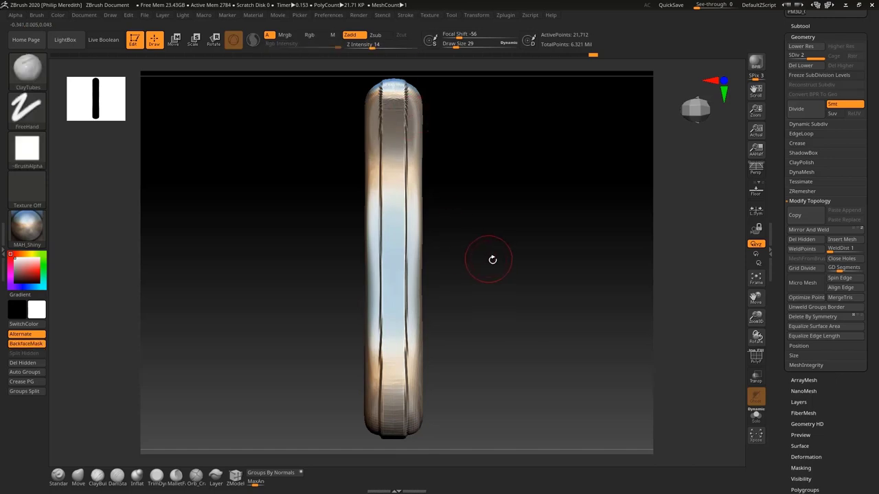
Step: Build up a matching raised clay band along the centre of the lever's underside and smooth it near the tip
{"action": "left_click_drag", "start_coordinate": [490, 259], "coordinate": [420, 235]}
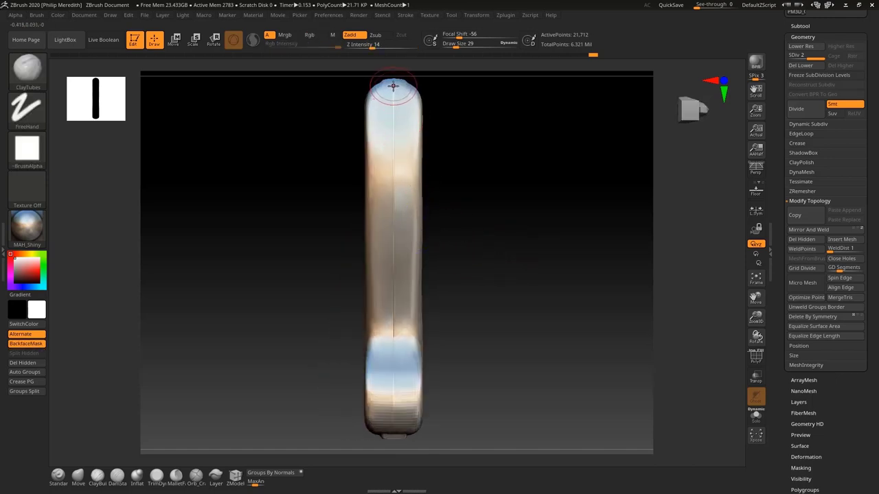
{"action": "left_click_drag", "start_coordinate": [392, 111], "coordinate": [393, 131]}
{"action": "key", "text": "ctrl+z"}
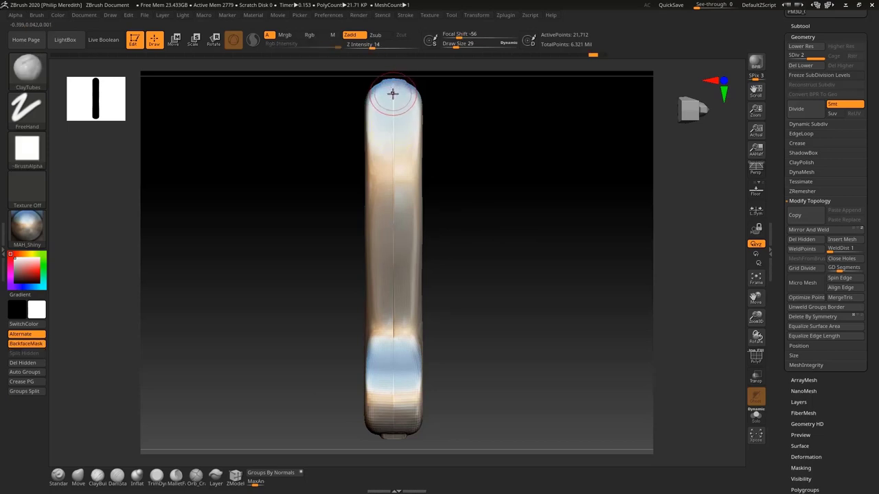
{"action": "left_click_drag", "start_coordinate": [392, 93], "coordinate": [403, 251]}
{"action": "key", "text": "ctrl+z"}
{"action": "key", "text": "ctrl+shift+z"}
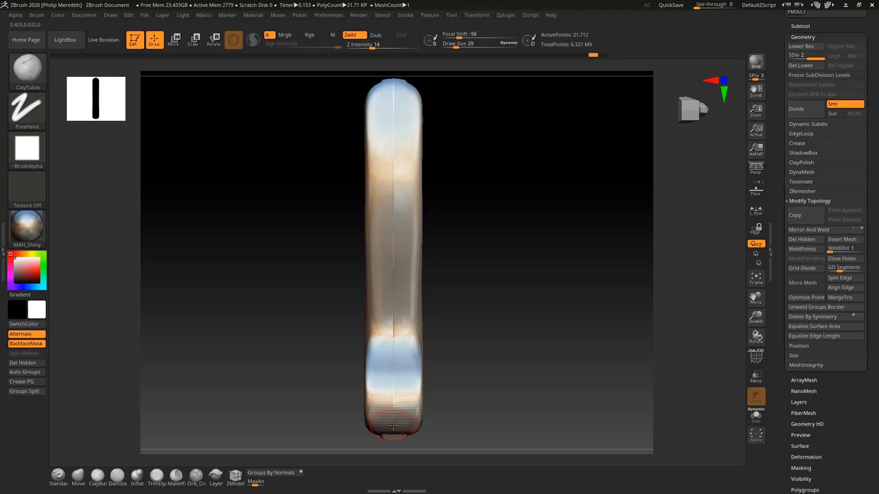
{"action": "mouse_move", "coordinate": [393, 428]}
{"action": "left_mouse_down"}
{"action": "mouse_move", "coordinate": [401, 373]}
{"action": "mouse_move", "coordinate": [379, 92]}
{"action": "mouse_move", "coordinate": [397, 300]}
{"action": "left_mouse_up"}
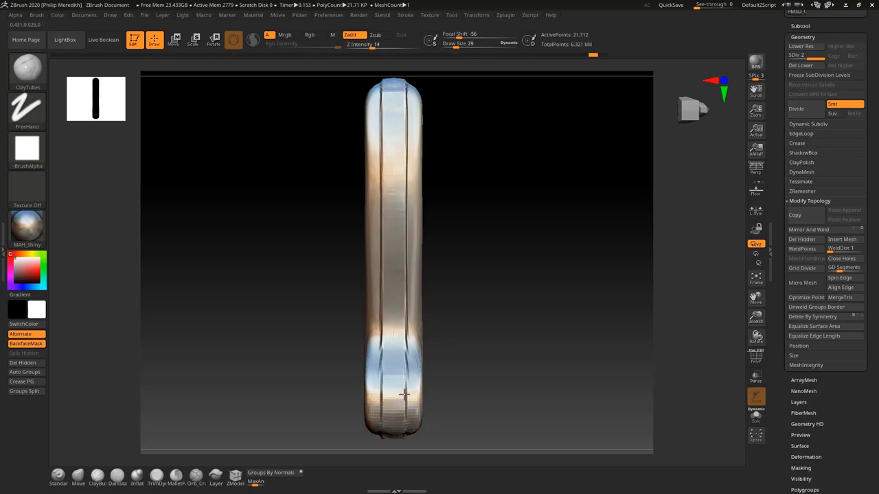
{"action": "left_click_drag", "start_coordinate": [386, 117], "coordinate": [388, 94]}
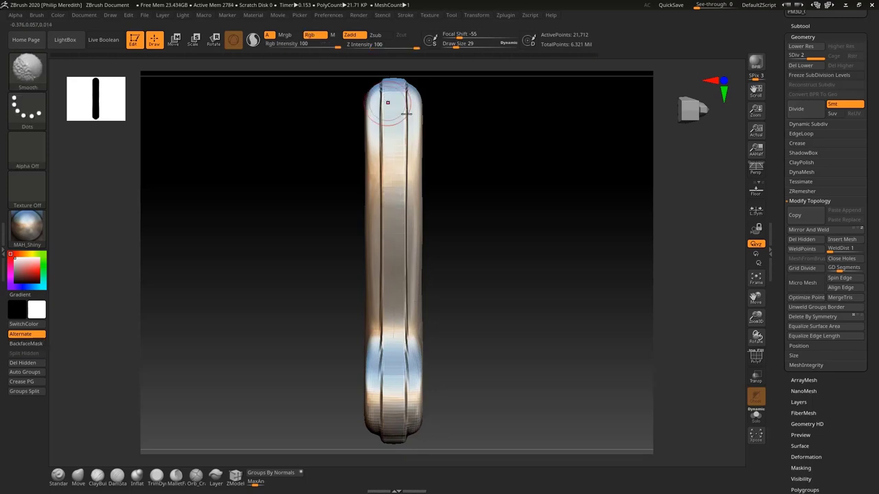
Step: Compare the lever with its previous state, restore the latest one, and divide the mesh up to subdivision level 4
{"action": "mouse_move", "coordinate": [454, 147]}
{"action": "left_mouse_down"}
{"action": "mouse_move", "coordinate": [488, 223]}
{"action": "mouse_move", "coordinate": [518, 364]}
{"action": "mouse_move", "coordinate": [484, 343]}
{"action": "mouse_move", "coordinate": [369, 419]}
{"action": "left_mouse_up"}
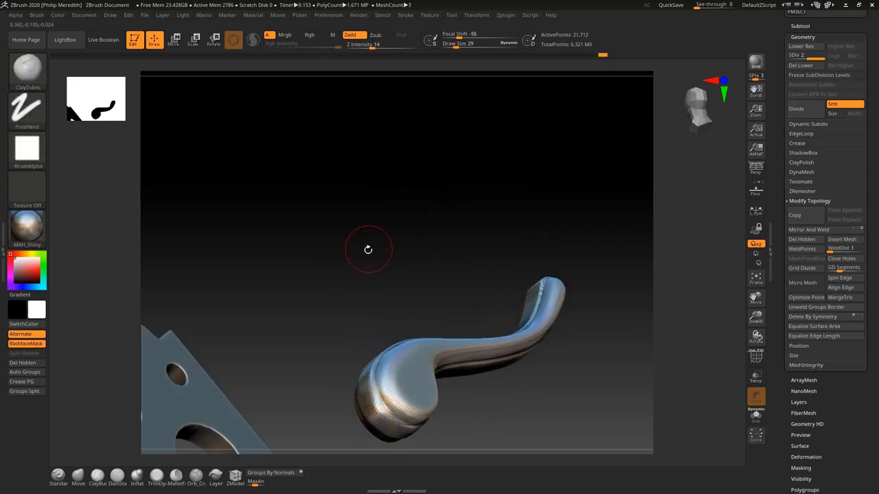
{"action": "left_click_drag", "start_coordinate": [367, 249], "coordinate": [357, 294], "text": "shift"}
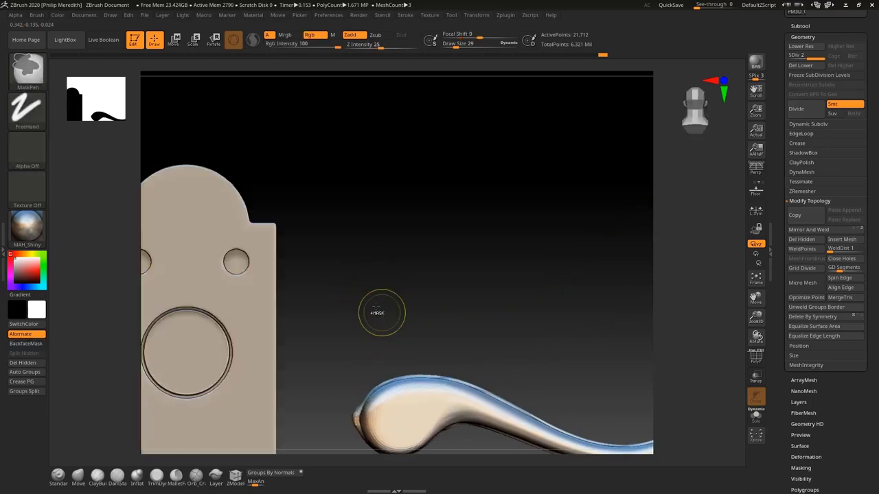
{"action": "key", "text": "ctrl+z"}
{"action": "left_click_drag", "start_coordinate": [368, 340], "coordinate": [362, 300]}
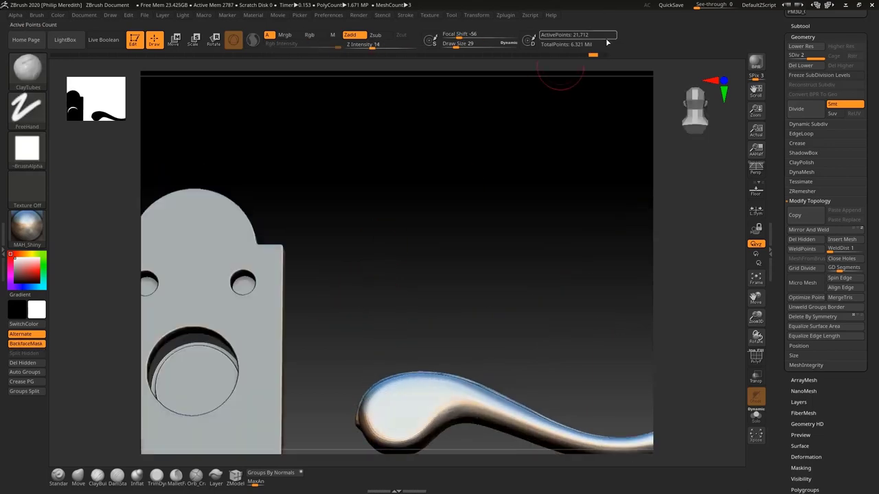
{"action": "left_click", "coordinate": [601, 55]}
{"action": "left_click_drag", "start_coordinate": [550, 269], "coordinate": [575, 314], "text": "shift"}
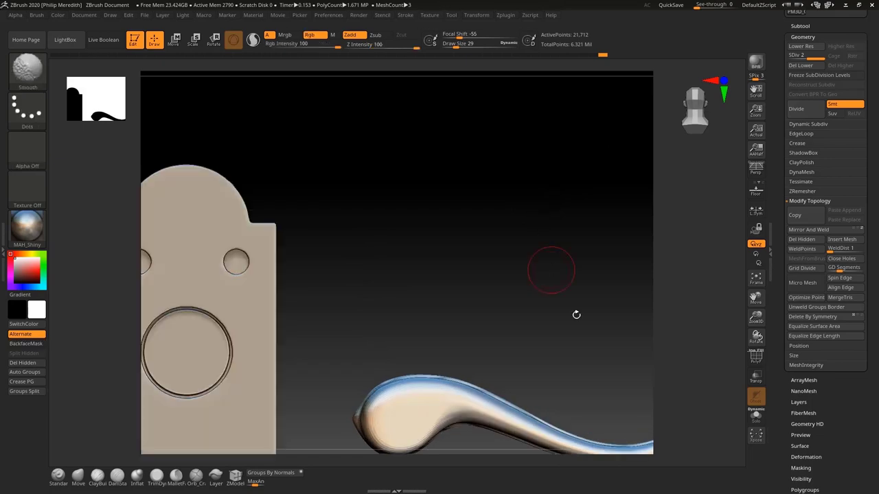
{"action": "mouse_move", "coordinate": [564, 234]}
{"action": "left_mouse_down"}
{"action": "mouse_move", "coordinate": [567, 298]}
{"action": "mouse_move", "coordinate": [574, 290]}
{"action": "left_mouse_up"}
{"action": "key", "text": "ctrl"}
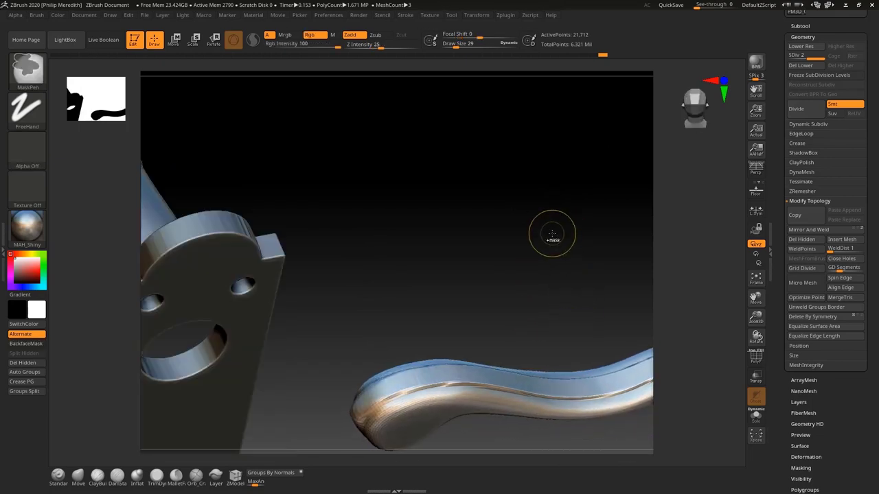
{"action": "mouse_move", "coordinate": [543, 254]}
{"action": "left_mouse_down"}
{"action": "mouse_move", "coordinate": [487, 286]}
{"action": "mouse_move", "coordinate": [485, 216]}
{"action": "mouse_move", "coordinate": [539, 316]}
{"action": "mouse_move", "coordinate": [504, 291]}
{"action": "mouse_move", "coordinate": [528, 345]}
{"action": "mouse_move", "coordinate": [482, 268]}
{"action": "left_mouse_up"}
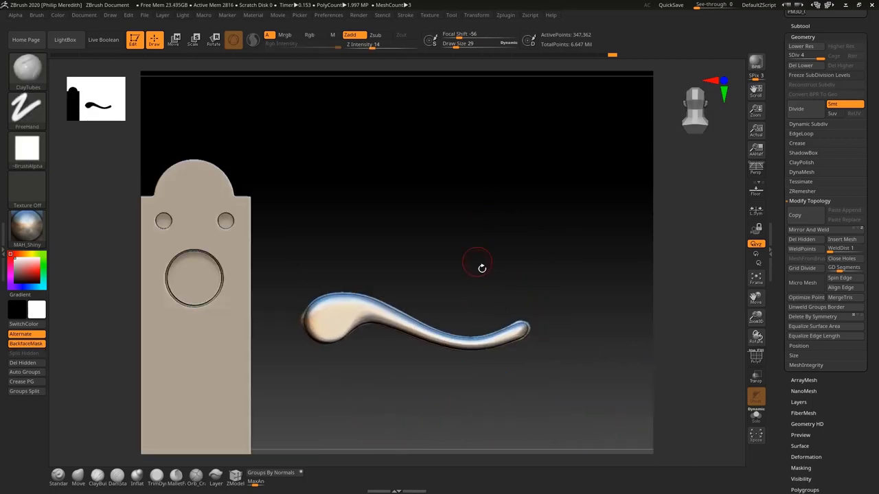
Step: Clear the lever's pivot point and inspect the handle against the door plate from the front and side
{"action": "left_click", "coordinate": [486, 16]}
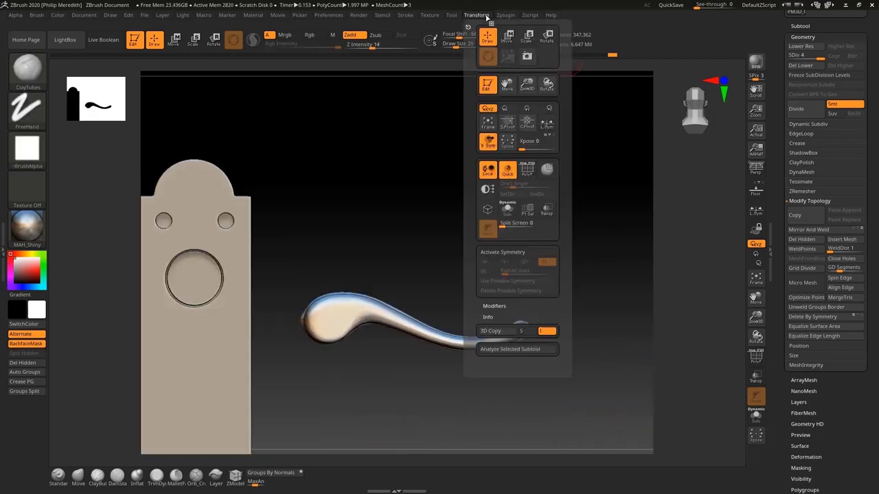
{"action": "left_click", "coordinate": [529, 125]}
{"action": "left_click_drag", "start_coordinate": [439, 240], "coordinate": [370, 232]}
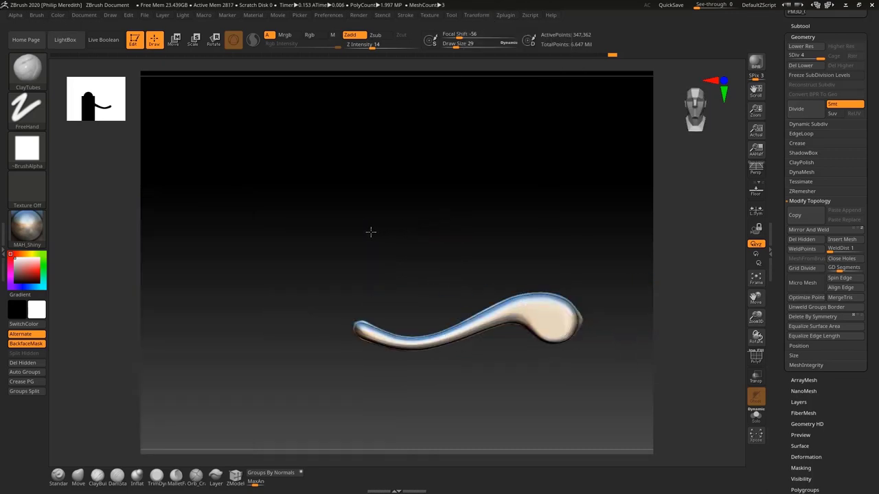
{"action": "right_click_drag", "start_coordinate": [422, 249], "coordinate": [440, 277], "text": "ctrl"}
{"action": "left_click_drag", "start_coordinate": [465, 277], "coordinate": [364, 249], "text": "alt"}
{"action": "left_click_drag", "start_coordinate": [598, 258], "coordinate": [526, 254]}
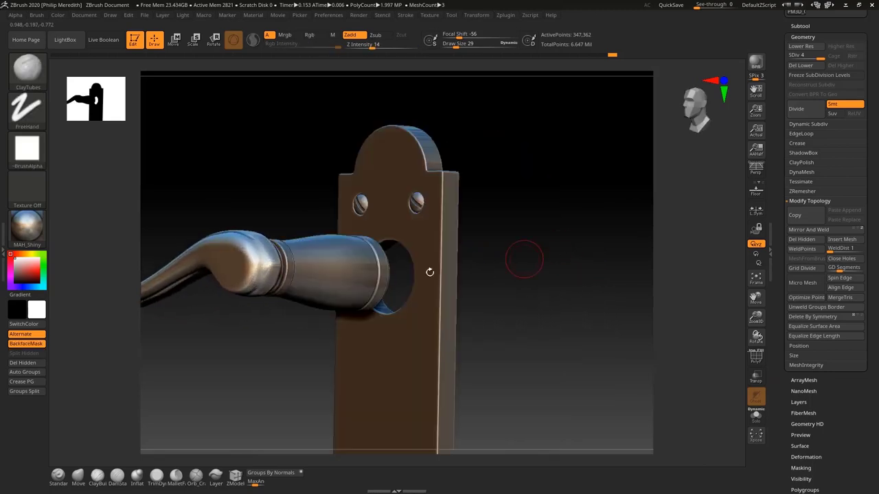
Step: Switch the lever to subdivision level 2 and smooth the surface of its rounded head next to the collar
{"action": "key", "text": "shift"}
{"action": "left_click_drag", "start_coordinate": [801, 57], "coordinate": [783, 66]}
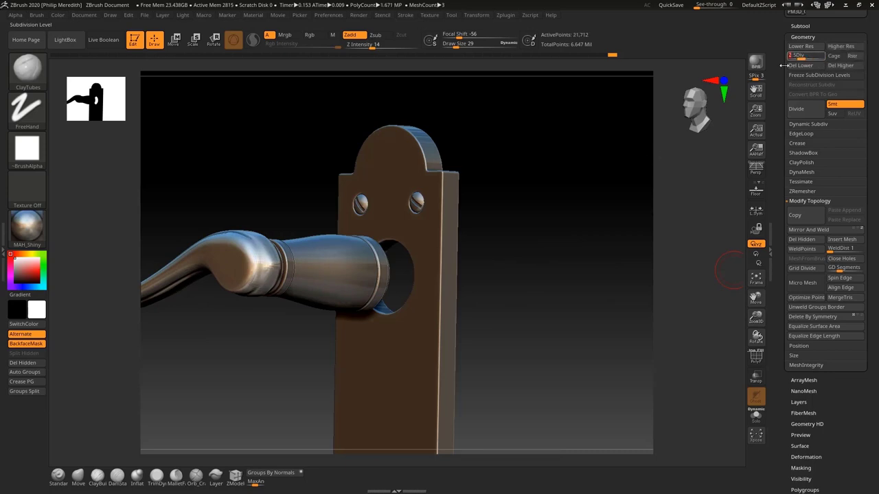
{"action": "key", "text": "shift"}
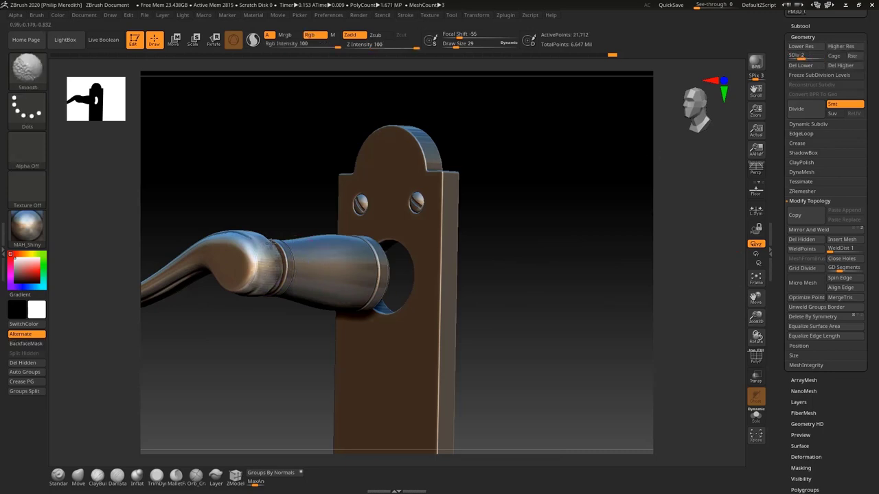
{"action": "left_click_drag", "start_coordinate": [273, 335], "coordinate": [290, 339]}
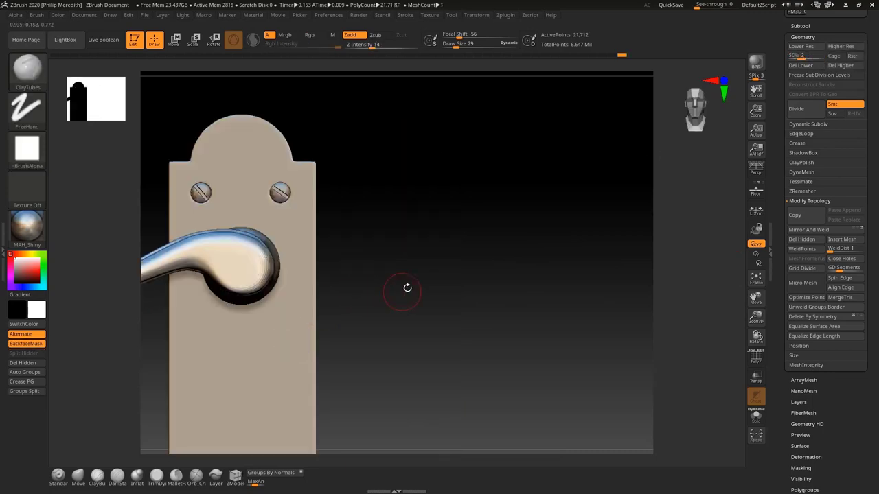
{"action": "left_click_drag", "start_coordinate": [408, 288], "coordinate": [312, 290]}
{"action": "left_click", "coordinate": [379, 291], "text": "ctrl+shift"}
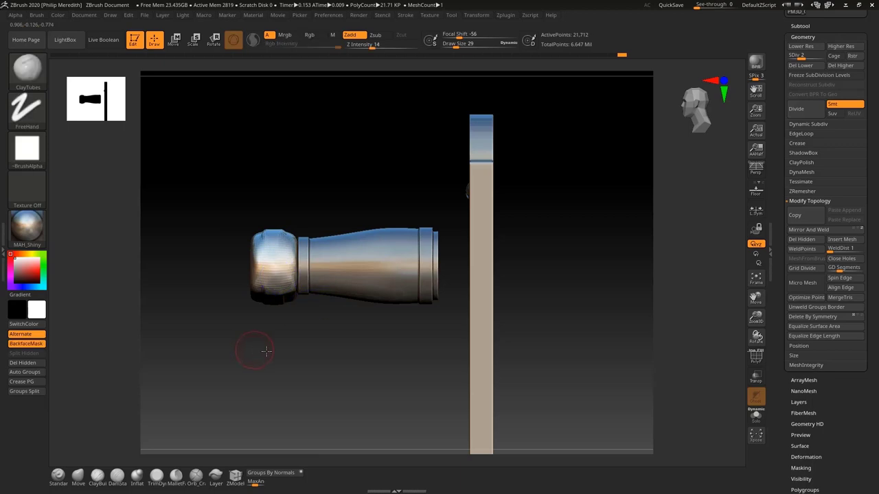
{"action": "left_click_drag", "start_coordinate": [255, 349], "coordinate": [300, 343], "text": "shift"}
Step: Smooth the end of the raised band where it runs onto the lever's rounded head, seen from above
{"action": "right_click_drag", "start_coordinate": [421, 307], "coordinate": [430, 376], "text": "ctrl"}
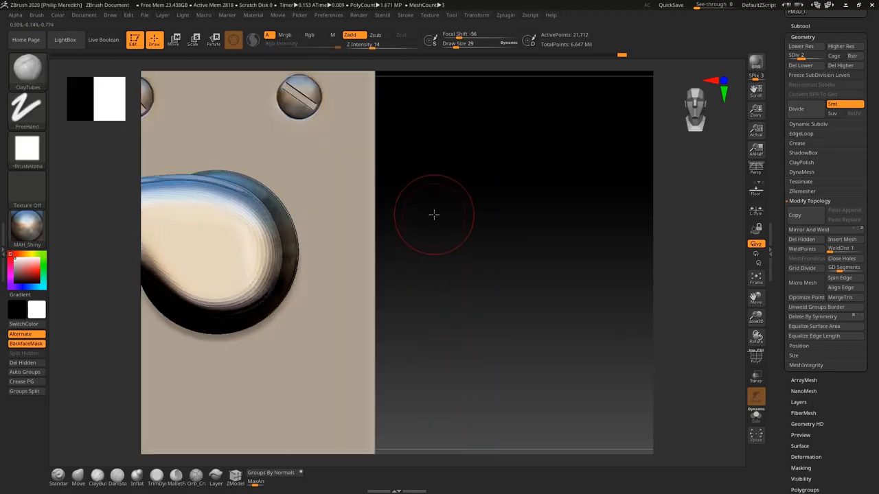
{"action": "left_click_drag", "start_coordinate": [434, 215], "coordinate": [432, 326], "text": "shift"}
{"action": "right_click_drag", "start_coordinate": [412, 307], "coordinate": [421, 307], "text": "ctrl"}
{"action": "left_click_drag", "start_coordinate": [350, 309], "coordinate": [345, 326]}
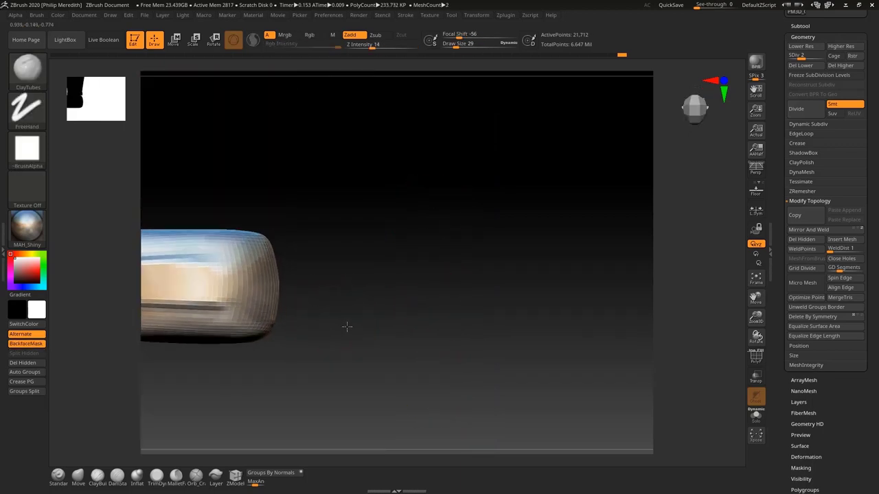
{"action": "left_click_drag", "start_coordinate": [232, 267], "coordinate": [241, 302], "text": "shift"}
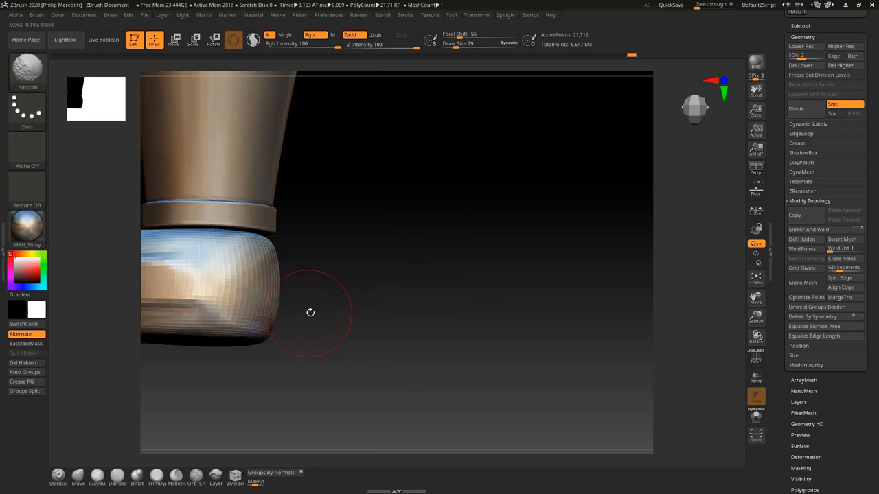
{"action": "left_click_drag", "start_coordinate": [335, 308], "coordinate": [358, 303], "text": "shift"}
{"action": "left_click", "coordinate": [374, 293], "text": "ctrl+shift"}
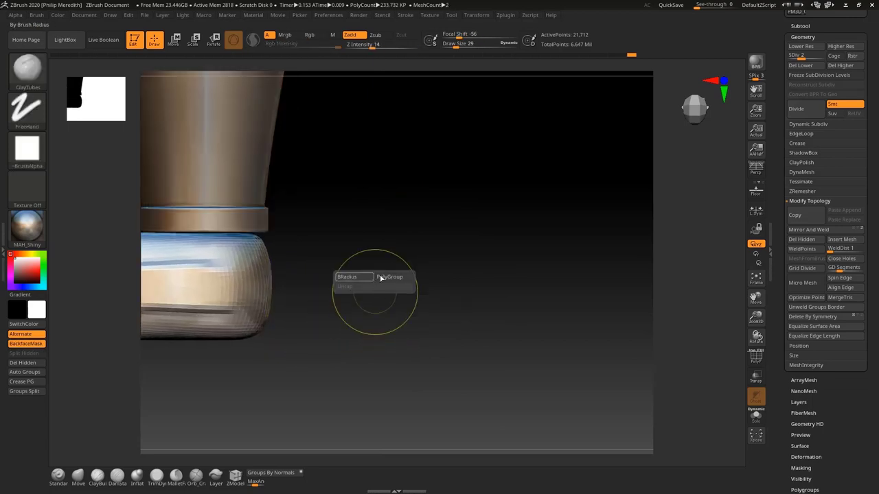
{"action": "left_click_drag", "start_coordinate": [347, 232], "coordinate": [561, 221], "text": "alt"}
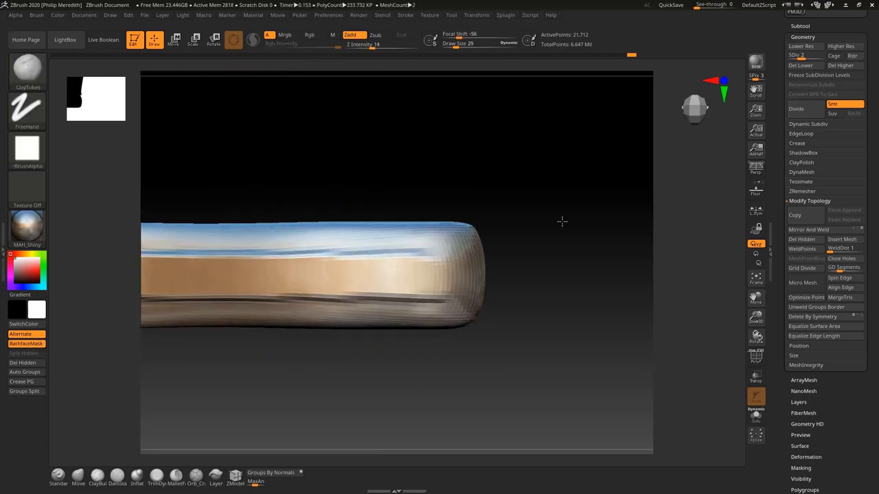
{"action": "left_click", "coordinate": [562, 221], "text": "ctrl+shift"}
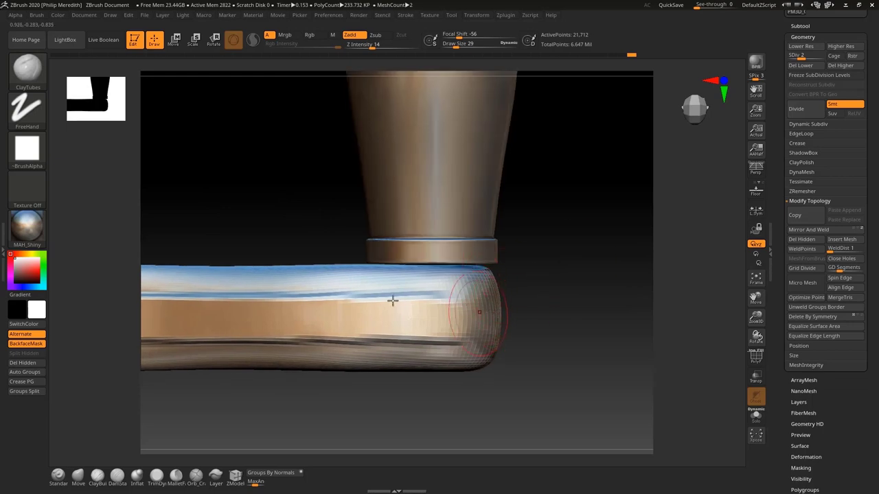
Step: Choose the MoveInfiniteDepth brush with Draw Size 62 and pull the lever's rounded head outward to line up with the collar
{"action": "left_click", "coordinate": [43, 72]}
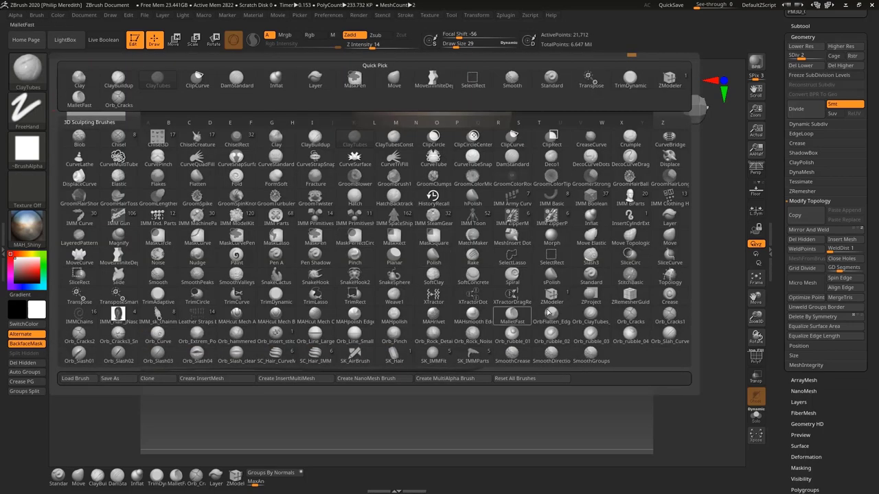
{"action": "key", "text": "m"}
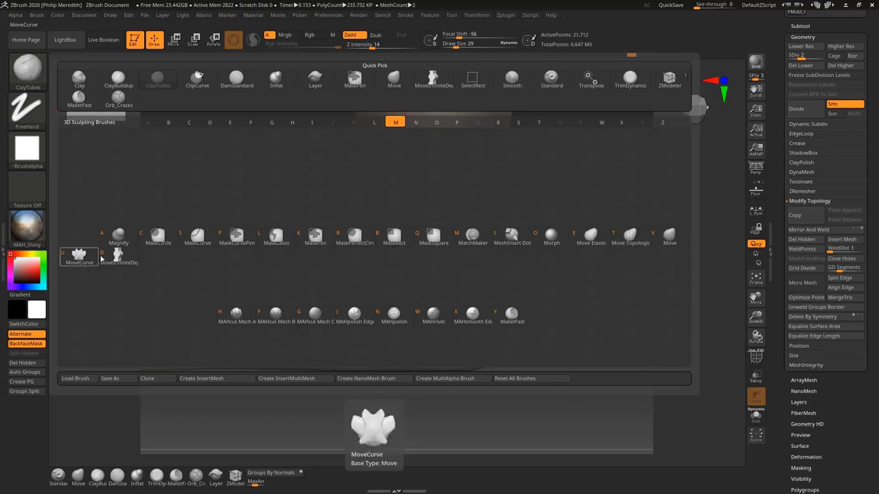
{"action": "left_click", "coordinate": [116, 255]}
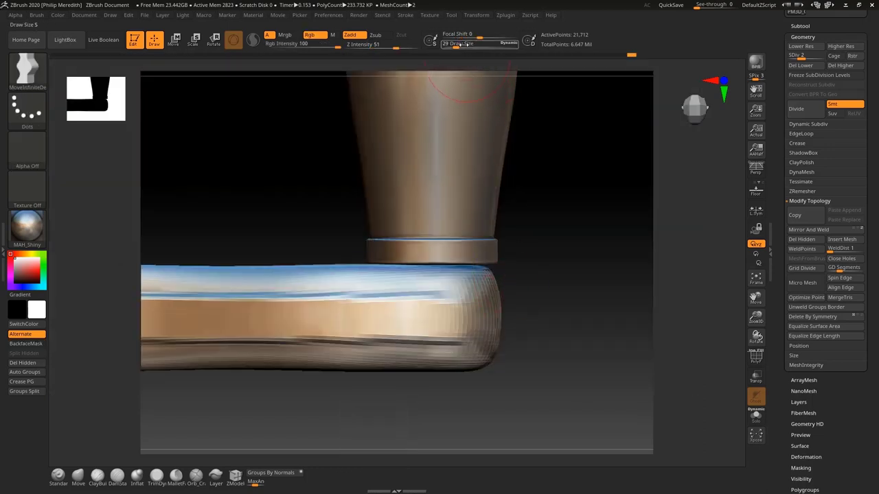
{"action": "left_click_drag", "start_coordinate": [457, 46], "coordinate": [462, 46]}
{"action": "left_click_drag", "start_coordinate": [497, 310], "coordinate": [503, 311]}
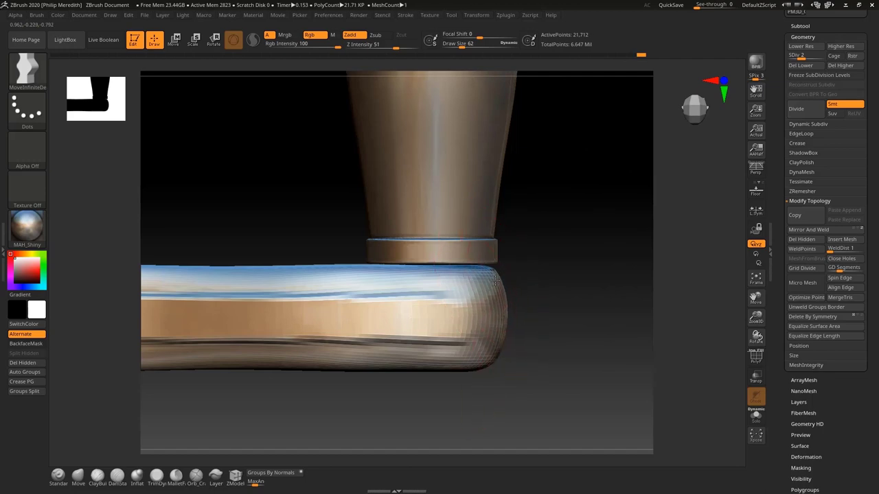
{"action": "left_click_drag", "start_coordinate": [501, 336], "coordinate": [499, 347]}
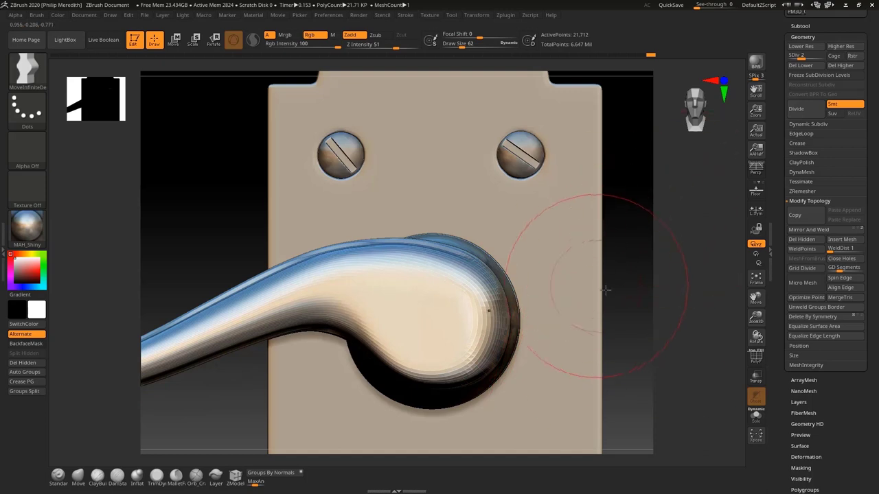
Step: Refine the edge of the lever's rounded head with the MoveInfiniteDepth brush at Draw Size 41 and smooth its underside near the collar
{"action": "left_click_drag", "start_coordinate": [462, 45], "coordinate": [460, 44]}
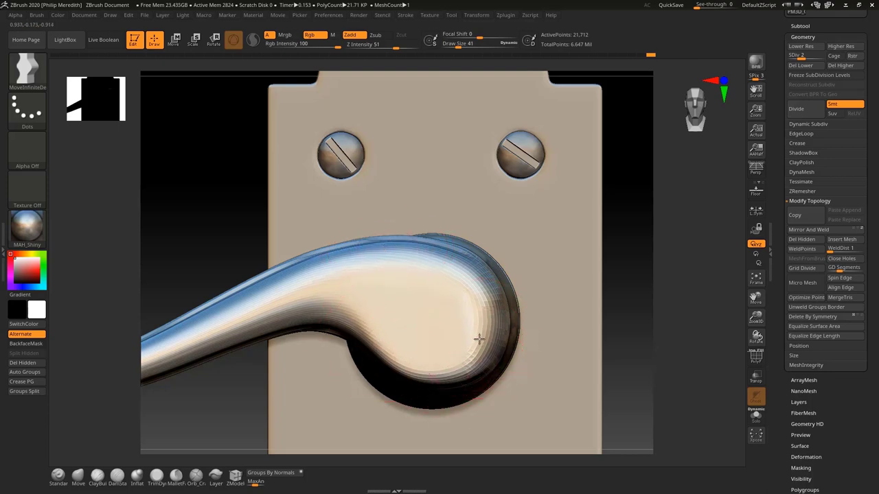
{"action": "left_click_drag", "start_coordinate": [661, 239], "coordinate": [616, 322]}
{"action": "left_click_drag", "start_coordinate": [630, 355], "coordinate": [633, 239]}
{"action": "left_click_drag", "start_coordinate": [408, 416], "coordinate": [409, 419], "text": "shift"}
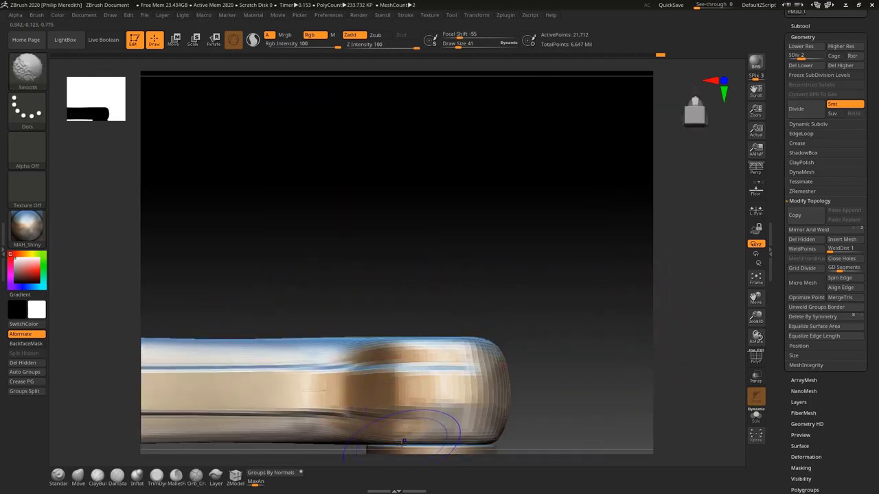
{"action": "mouse_move", "coordinate": [380, 313]}
{"action": "left_mouse_down"}
{"action": "mouse_move", "coordinate": [461, 287]}
{"action": "mouse_move", "coordinate": [530, 375]}
{"action": "left_mouse_up"}
{"action": "left_click_drag", "start_coordinate": [610, 345], "coordinate": [576, 254], "text": "alt"}
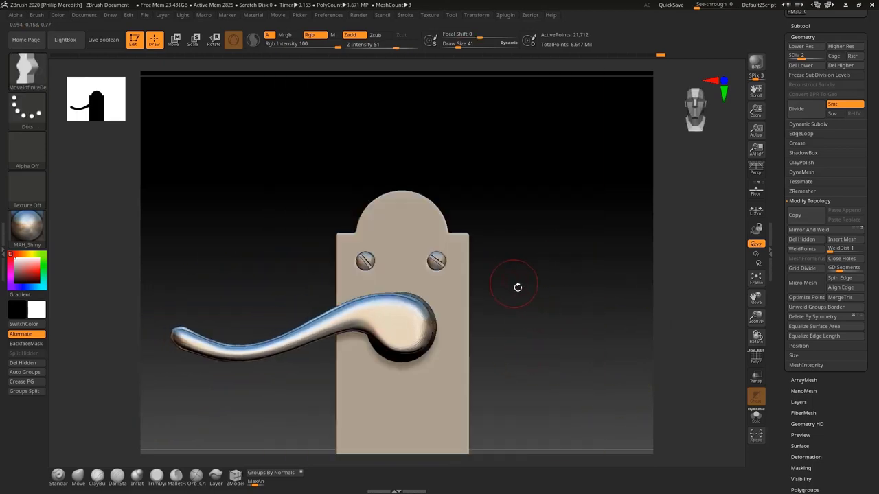
Step: Set the Smooth brush's Z Intensity to 19 and lightly smooth the raised band along the lever up to its tip
{"action": "mouse_move", "coordinate": [518, 287]}
{"action": "left_mouse_down"}
{"action": "mouse_move", "coordinate": [536, 343]}
{"action": "mouse_move", "coordinate": [515, 297]}
{"action": "mouse_move", "coordinate": [473, 324]}
{"action": "left_mouse_up"}
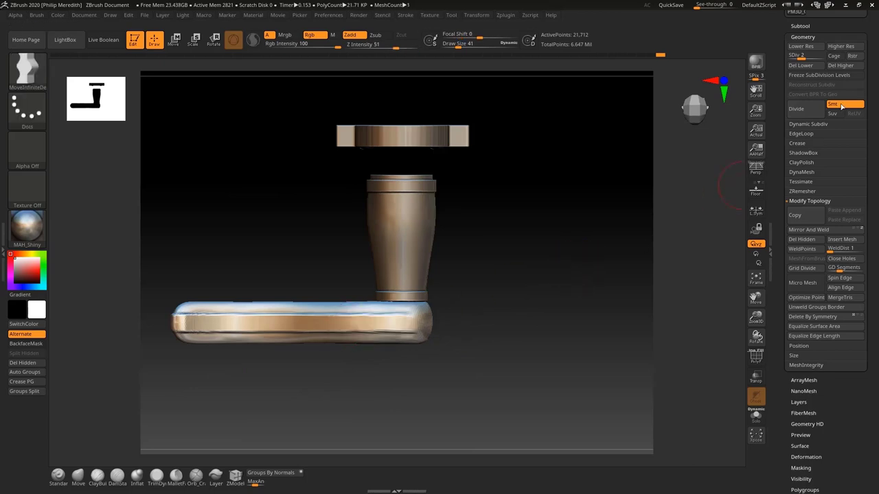
{"action": "key", "text": "shift"}
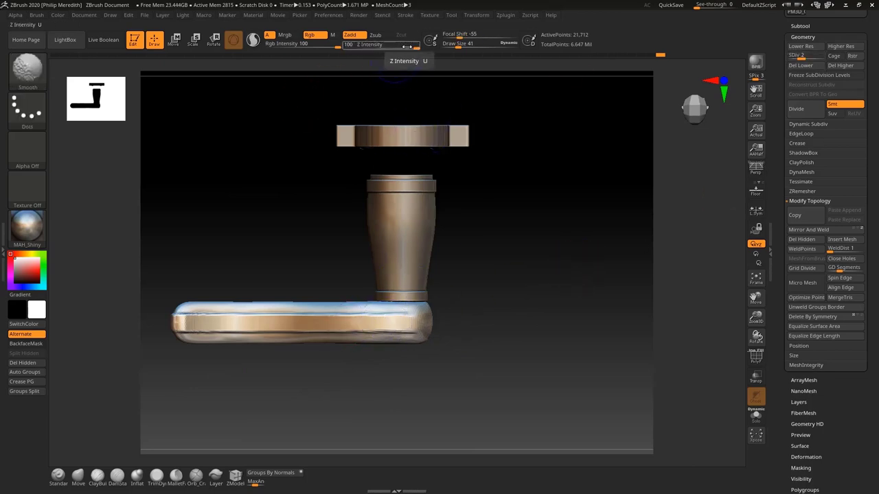
{"action": "left_click_drag", "start_coordinate": [407, 47], "coordinate": [385, 47]}
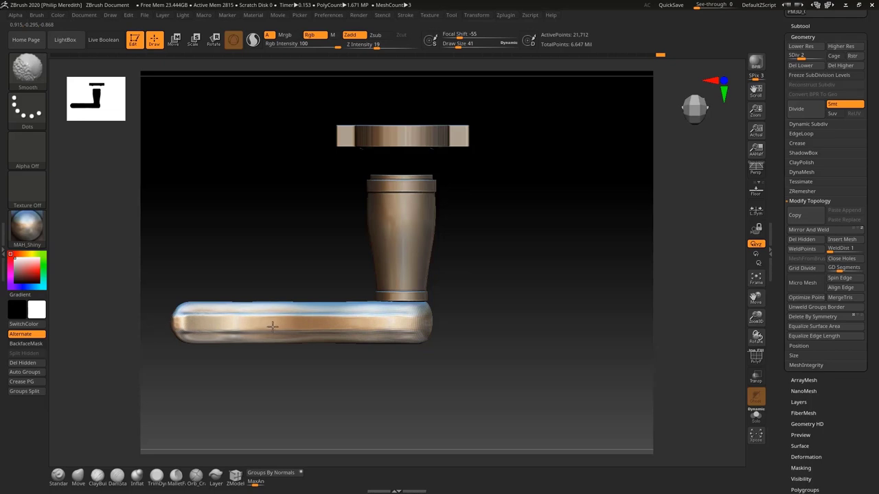
{"action": "left_click_drag", "start_coordinate": [481, 392], "coordinate": [427, 353]}
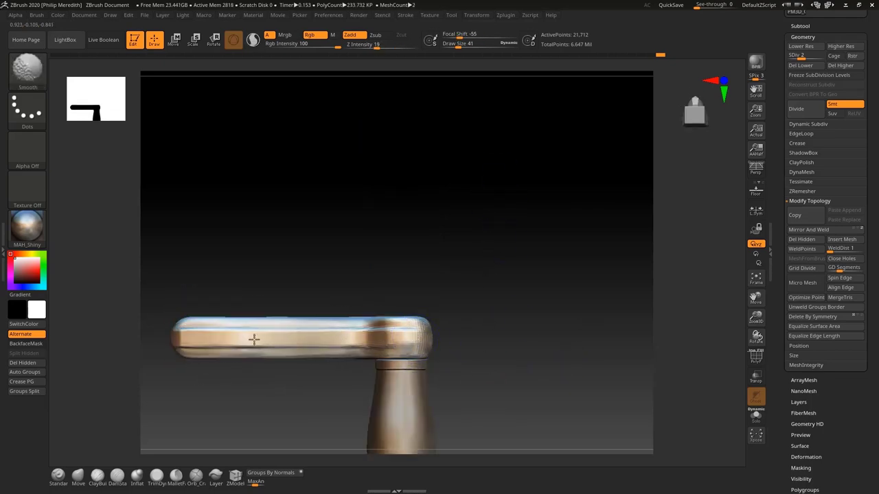
{"action": "left_click_drag", "start_coordinate": [194, 337], "coordinate": [174, 338], "text": "shift"}
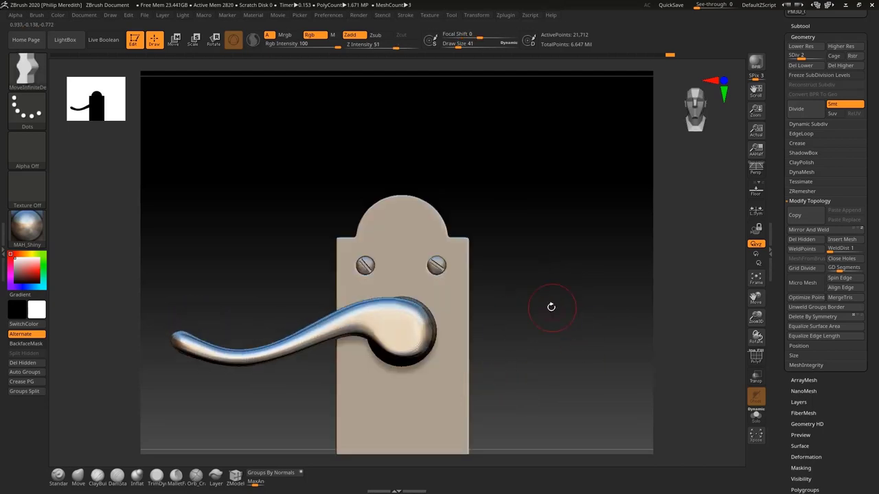
Step: Trim the lever's front face flat in side view with a straight ClipCurve cut
{"action": "left_click_drag", "start_coordinate": [551, 307], "coordinate": [537, 371]}
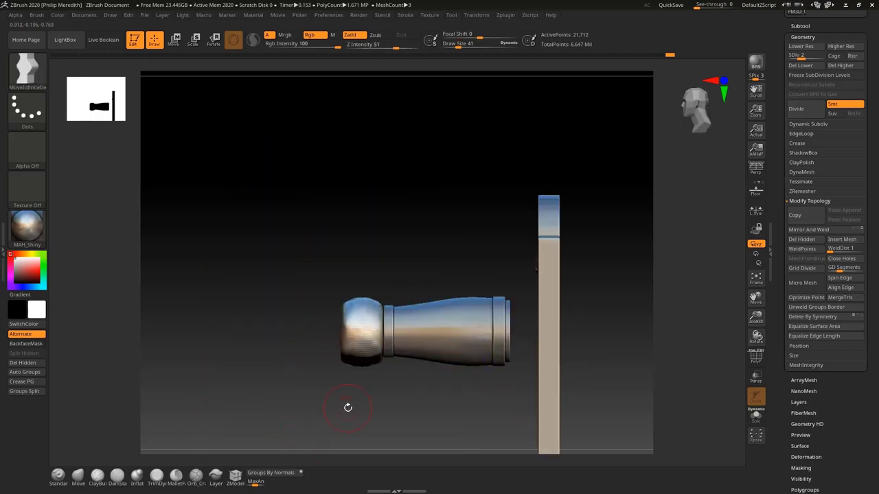
{"action": "key", "text": "ctrl+shift"}
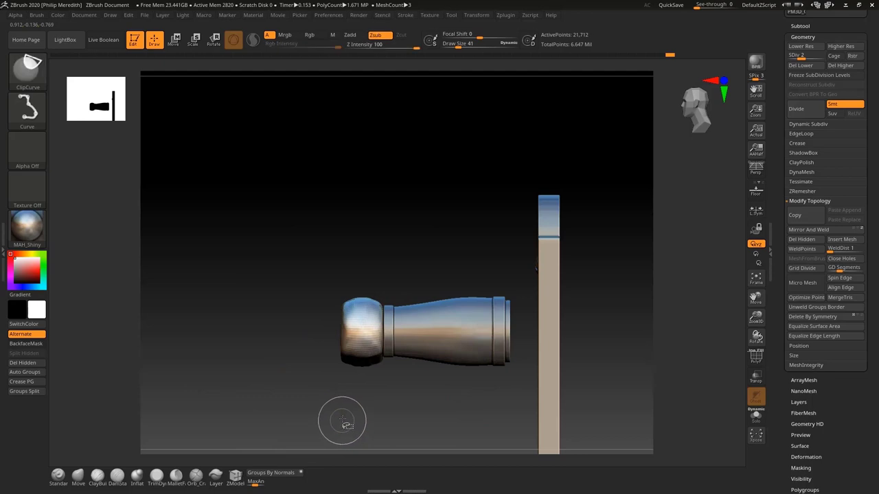
{"action": "mouse_move", "coordinate": [348, 411]}
{"action": "left_mouse_down", "text": "ctrl+shift"}
{"action": "mouse_move", "coordinate": [345, 229]}
{"action": "mouse_move", "coordinate": [337, 226]}
{"action": "left_mouse_up", "text": "ctrl+shift"}
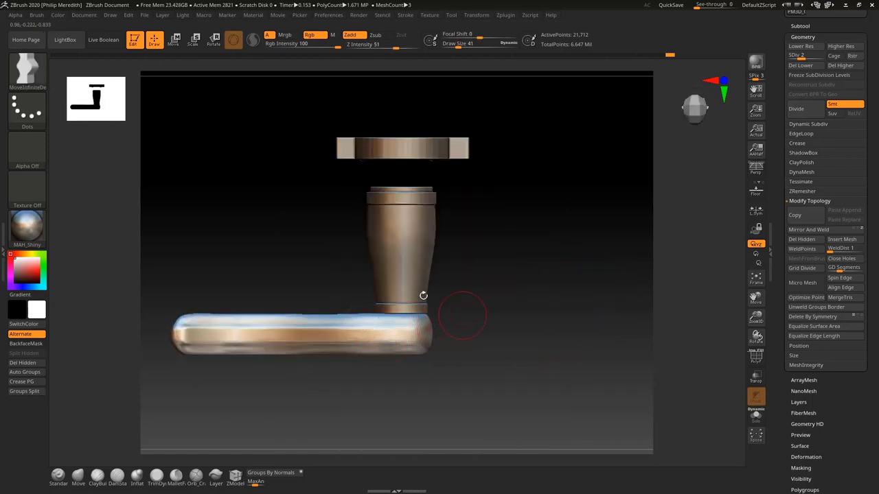
Step: Set a pivot point for the lever and apply the Taper deformation along its length so it narrows toward the tip
{"action": "left_click", "coordinate": [475, 15]}
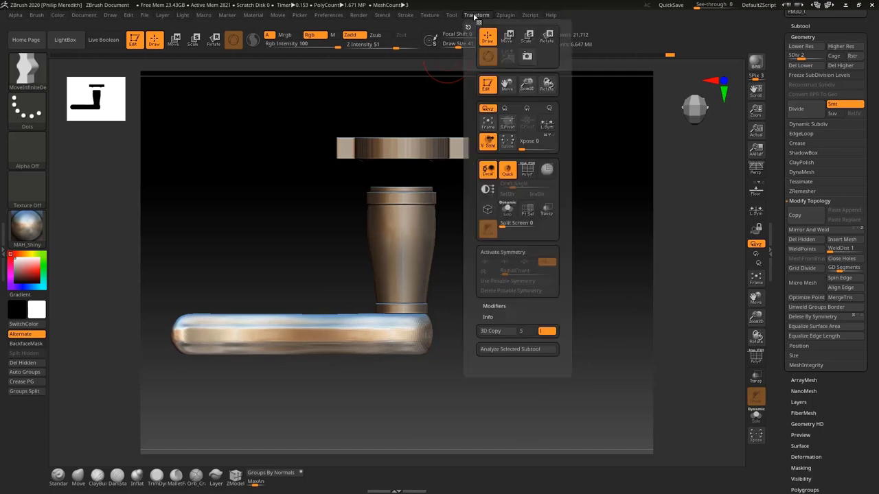
{"action": "left_click", "coordinate": [506, 127]}
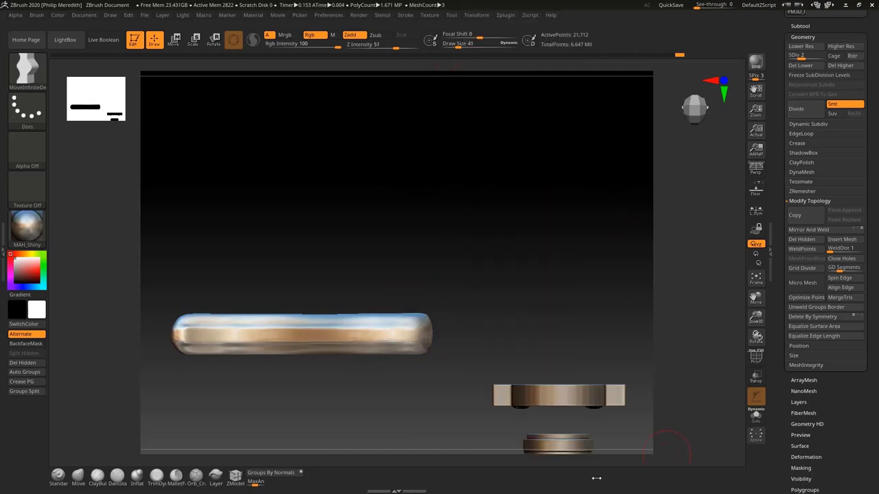
{"action": "scroll", "coordinate": [825, 330], "scroll_direction": "down", "scroll_amount": 5}
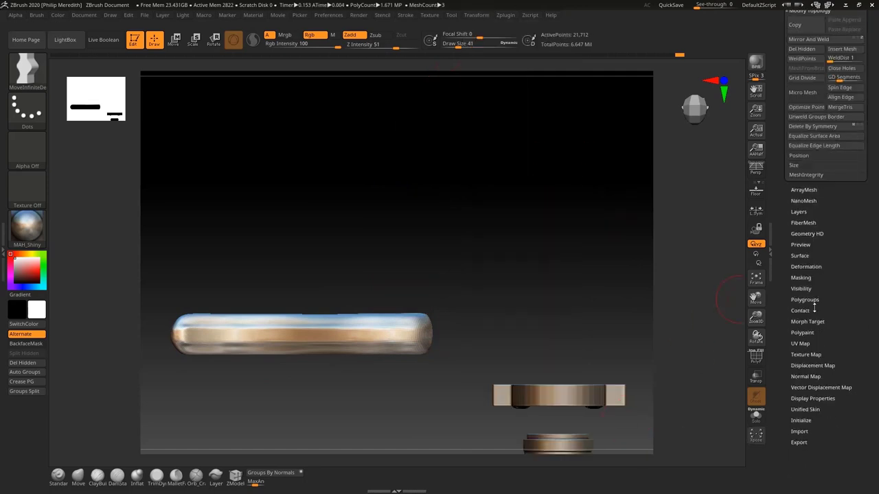
{"action": "left_click", "coordinate": [803, 269]}
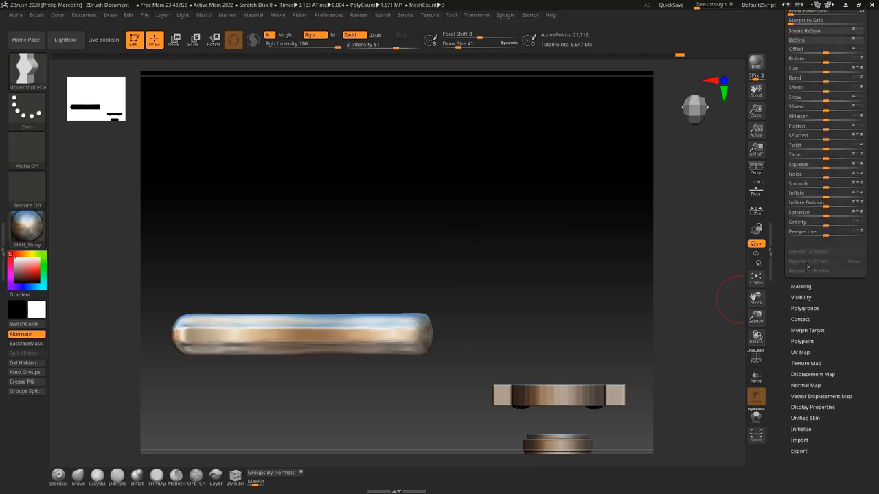
{"action": "left_click_drag", "start_coordinate": [877, 133], "coordinate": [878, 154]}
{"action": "left_click_drag", "start_coordinate": [878, 178], "coordinate": [877, 181]}
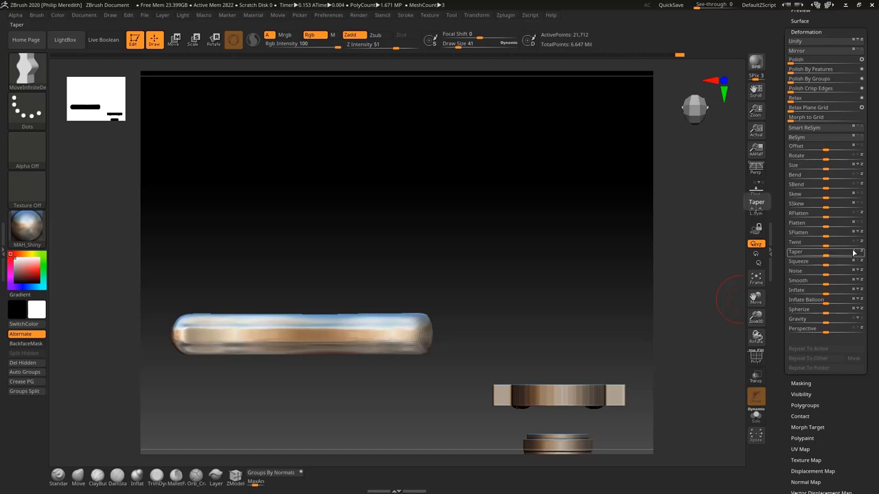
{"action": "left_click_drag", "start_coordinate": [826, 255], "coordinate": [838, 255]}
{"action": "key", "text": "ctrl+z"}
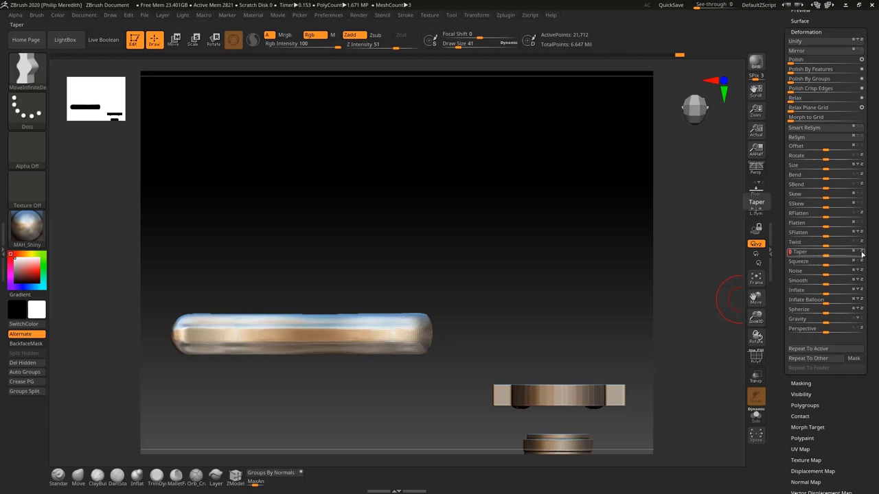
{"action": "left_click", "coordinate": [862, 253]}
{"action": "mouse_move", "coordinate": [826, 255]}
{"action": "left_mouse_down"}
{"action": "mouse_move", "coordinate": [846, 255]}
{"action": "mouse_move", "coordinate": [837, 257]}
{"action": "left_mouse_up"}
Step: Clear the lever's pivot point and frame the whole handle together with the door plate
{"action": "left_click_drag", "start_coordinate": [539, 234], "coordinate": [515, 343]}
{"action": "left_click_drag", "start_coordinate": [437, 396], "coordinate": [414, 101]}
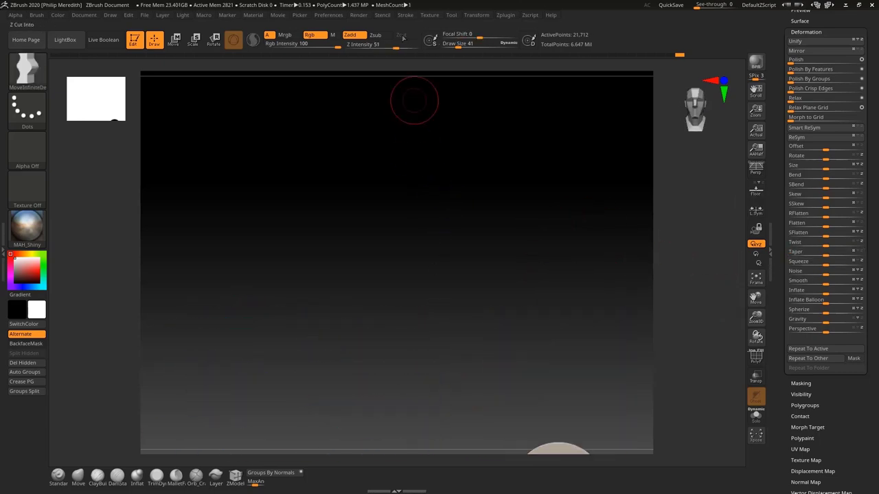
{"action": "left_click", "coordinate": [474, 17]}
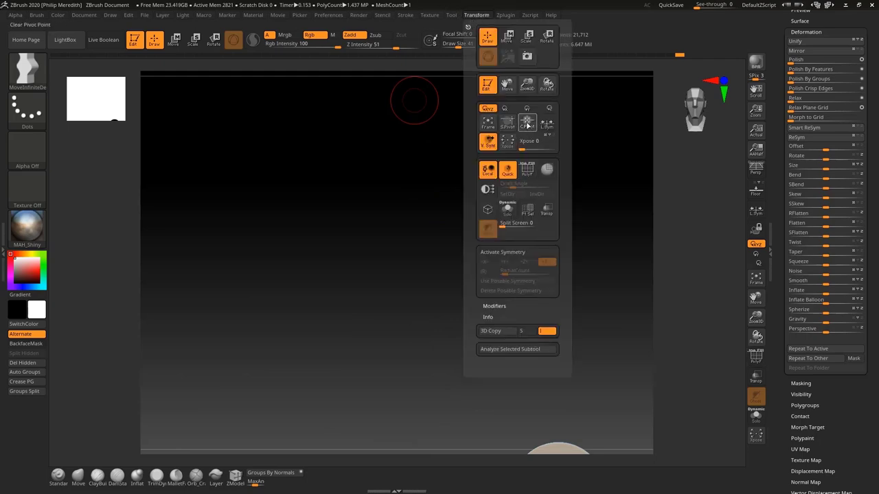
{"action": "left_click", "coordinate": [755, 278]}
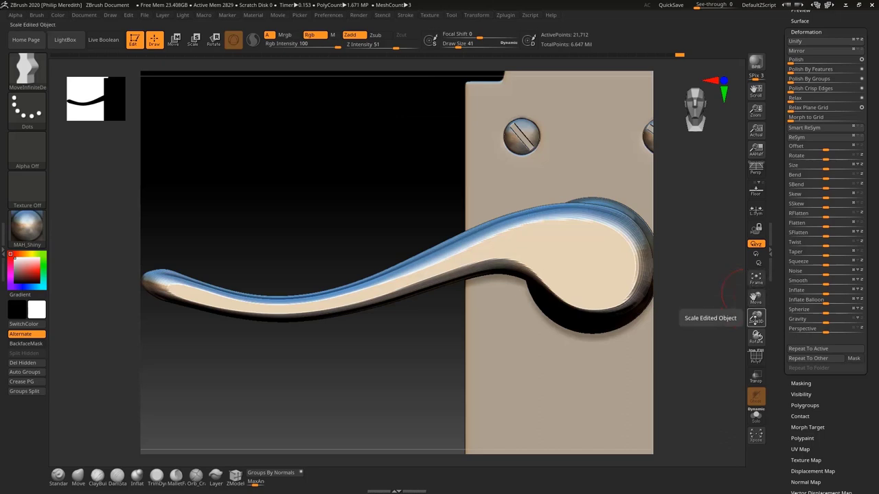
{"action": "left_click_drag", "start_coordinate": [753, 320], "coordinate": [716, 244]}
{"action": "left_click_drag", "start_coordinate": [598, 242], "coordinate": [597, 309]}
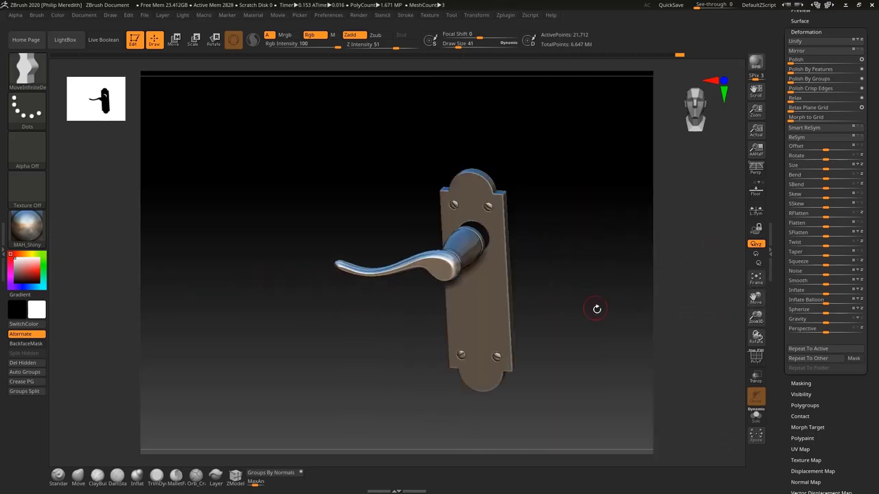
Step: Rotate the lever slightly with the transform gizmo and shift it to line up with the collar, checking from several sides
{"action": "mouse_move", "coordinate": [741, 366]}
{"action": "left_mouse_down"}
{"action": "mouse_move", "coordinate": [615, 339]}
{"action": "mouse_move", "coordinate": [574, 364]}
{"action": "mouse_move", "coordinate": [569, 336]}
{"action": "mouse_move", "coordinate": [583, 300]}
{"action": "left_mouse_up"}
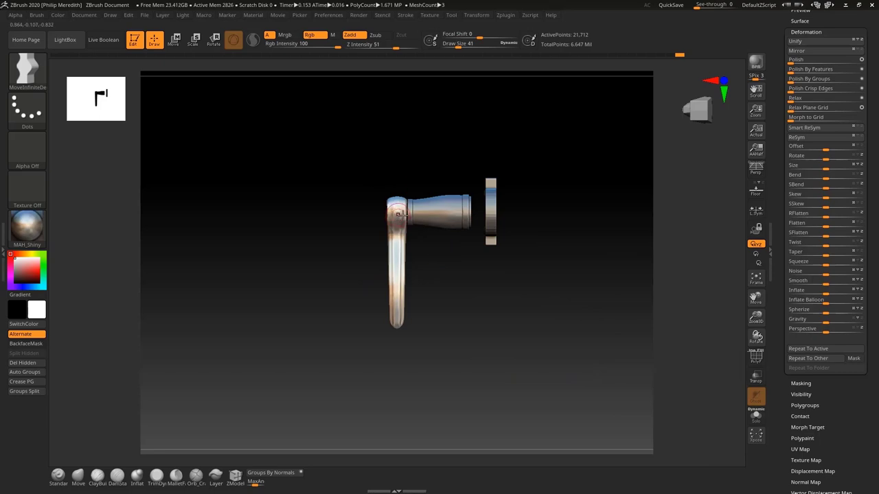
{"action": "left_click_drag", "start_coordinate": [455, 293], "coordinate": [487, 359]}
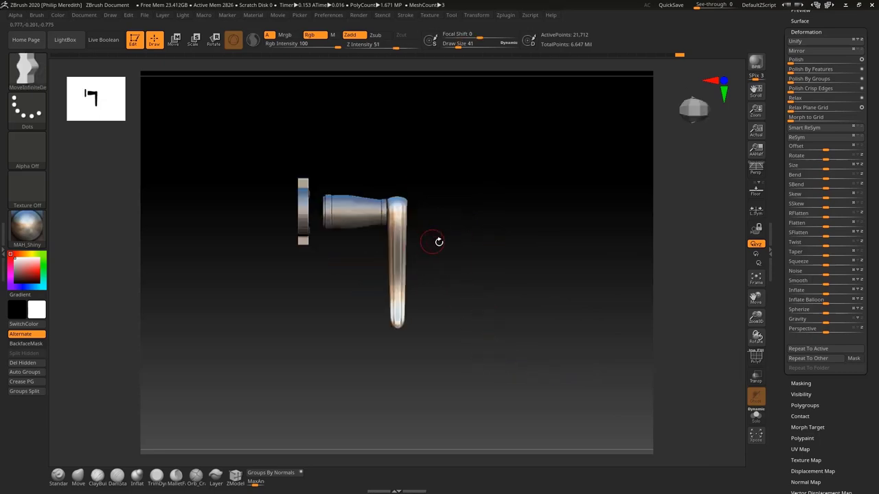
{"action": "left_click_drag", "start_coordinate": [439, 241], "coordinate": [487, 289]}
{"action": "left_click_drag", "start_coordinate": [473, 343], "coordinate": [407, 330]}
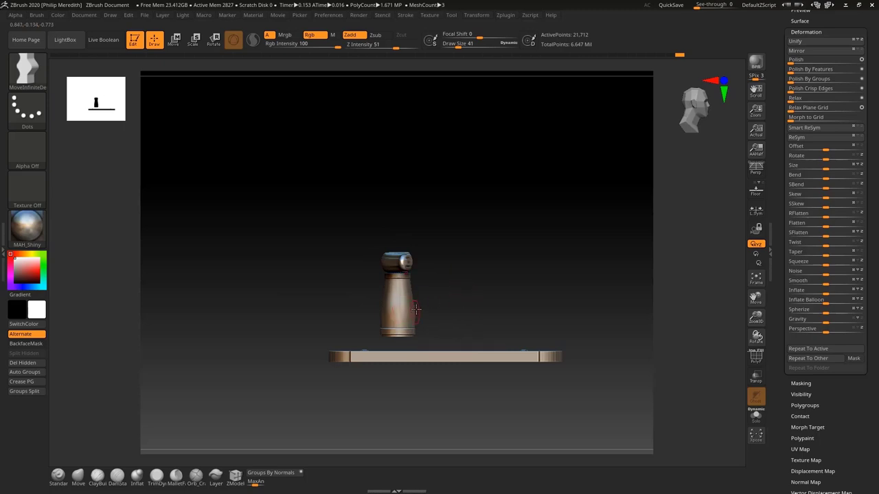
{"action": "left_click_drag", "start_coordinate": [444, 279], "coordinate": [477, 369]}
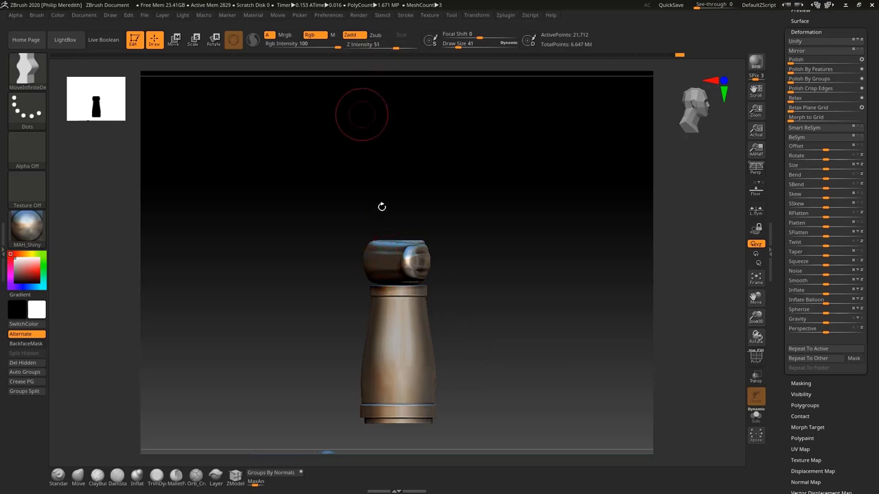
{"action": "key", "text": "r"}
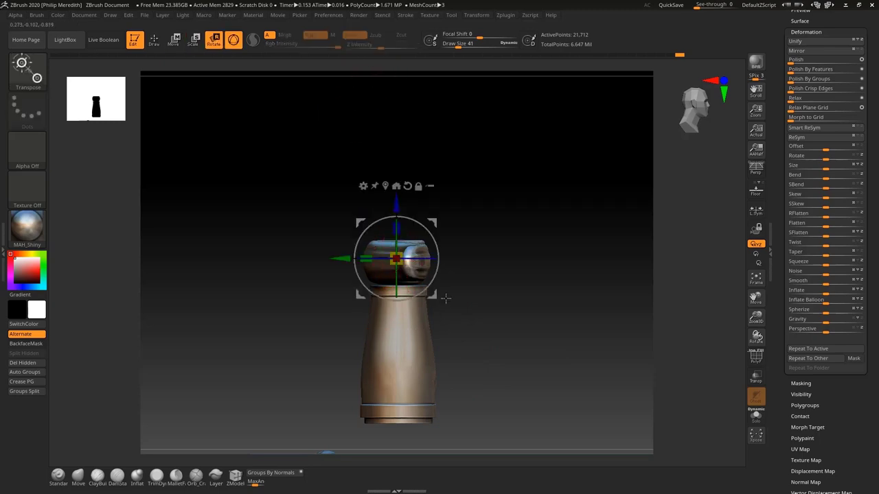
{"action": "left_click_drag", "start_coordinate": [445, 299], "coordinate": [525, 325]}
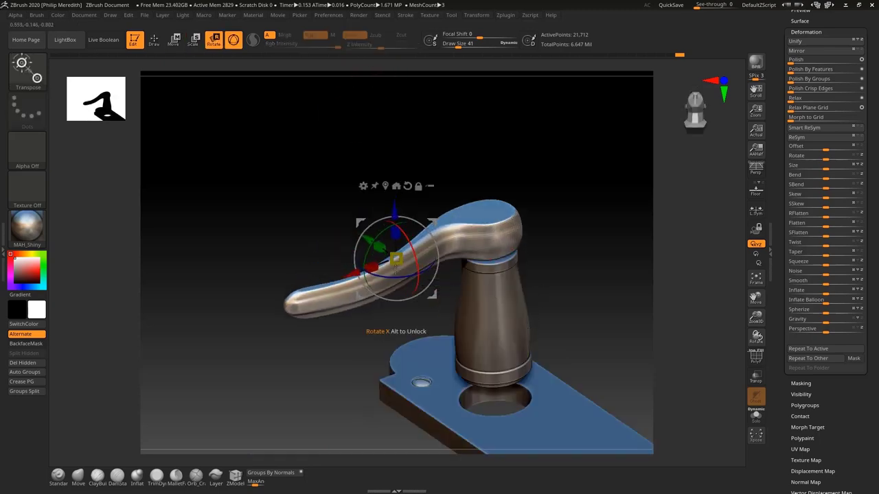
{"action": "left_click_drag", "start_coordinate": [397, 258], "coordinate": [345, 277]}
{"action": "left_click_drag", "start_coordinate": [561, 195], "coordinate": [540, 219], "text": "shift"}
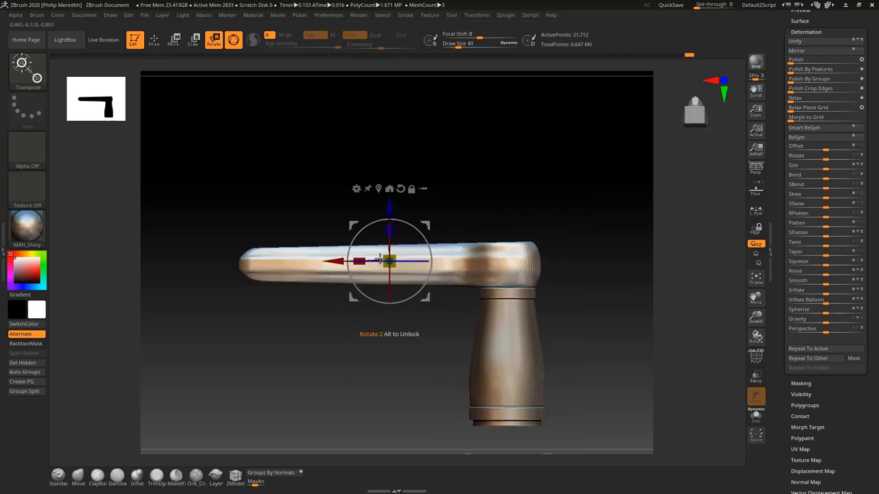
{"action": "left_click_drag", "start_coordinate": [390, 259], "coordinate": [399, 253]}
{"action": "left_click_drag", "start_coordinate": [342, 262], "coordinate": [340, 261]}
{"action": "left_click_drag", "start_coordinate": [388, 206], "coordinate": [388, 206]}
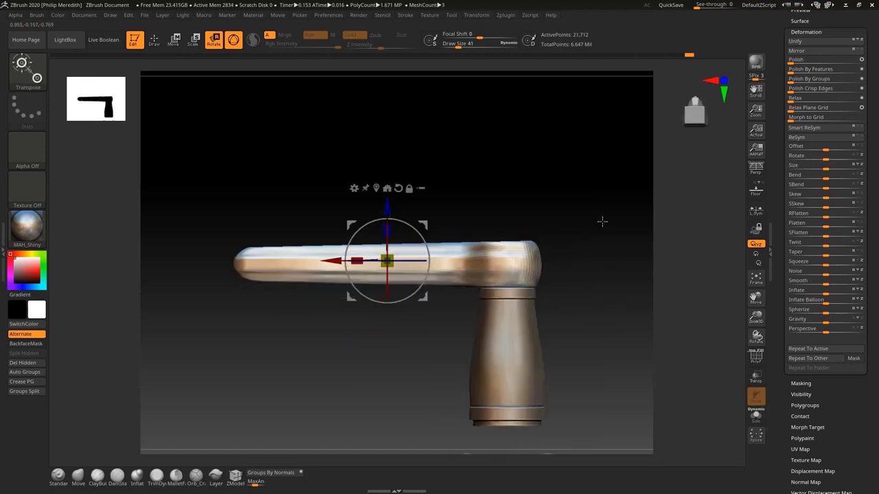
Step: Clip the lever's underside flat level with the collar's end and nudge the lever into place
{"action": "left_click_drag", "start_coordinate": [561, 286], "coordinate": [414, 287], "text": "ctrl+shift"}
{"action": "left_click_drag", "start_coordinate": [386, 204], "coordinate": [386, 208]}
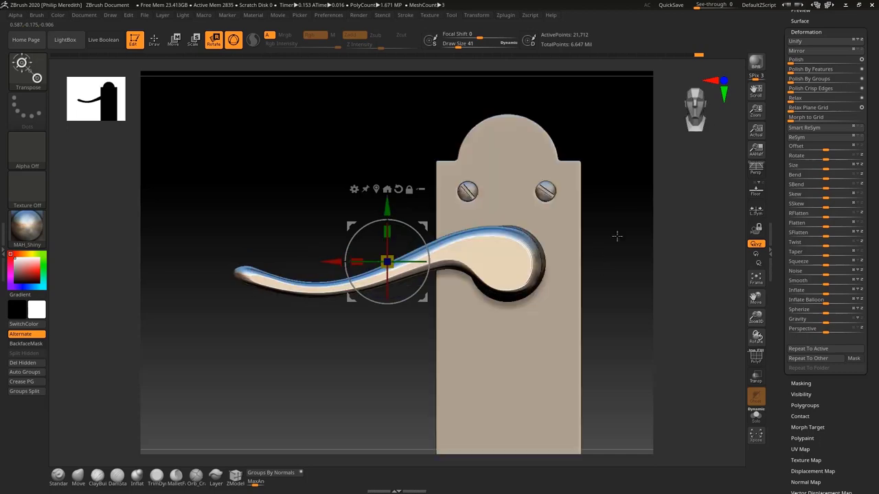
{"action": "left_click_drag", "start_coordinate": [589, 256], "coordinate": [593, 265]}
{"action": "left_click_drag", "start_coordinate": [603, 223], "coordinate": [596, 285]}
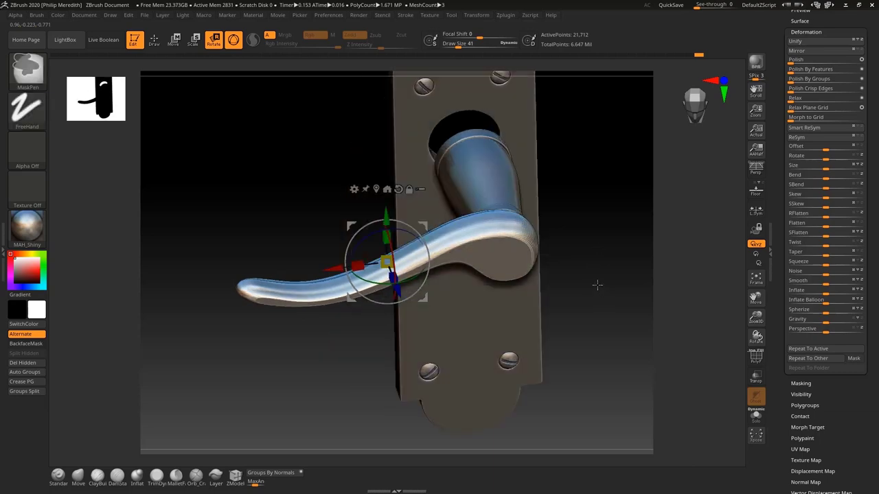
Step: Raise the lever to subdivision level 4 and view it against the door plate
{"action": "left_click", "coordinate": [862, 44]}
{"action": "scroll", "coordinate": [824, 137], "scroll_direction": "up", "scroll_amount": 5}
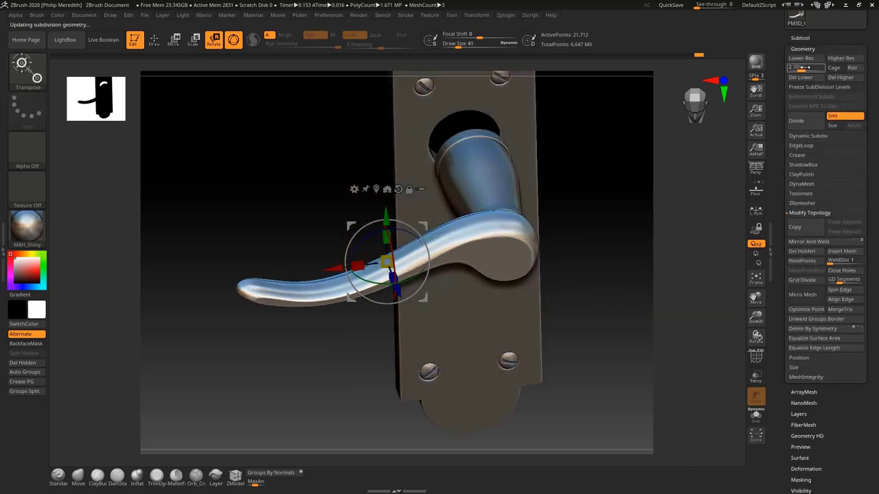
{"action": "left_click_drag", "start_coordinate": [598, 287], "coordinate": [631, 294], "text": "shift"}
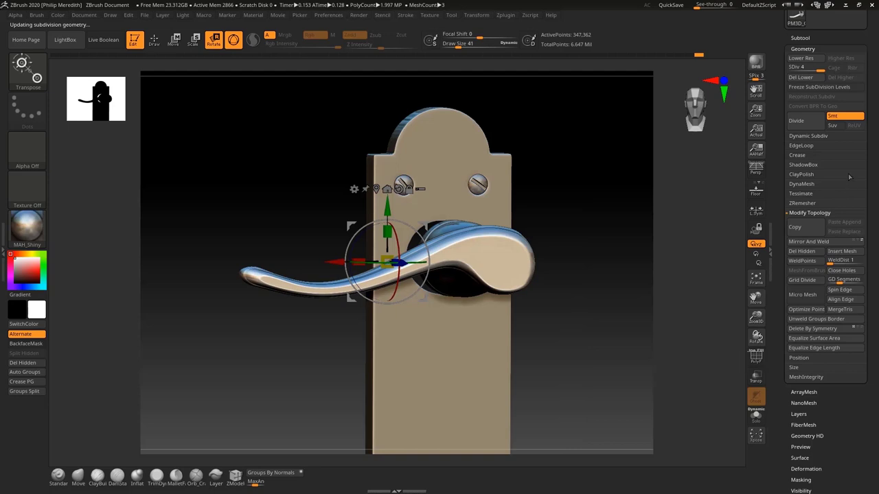
Step: Open the subtool list and show the hidden Screw2_5 screws
{"action": "left_click", "coordinate": [797, 36]}
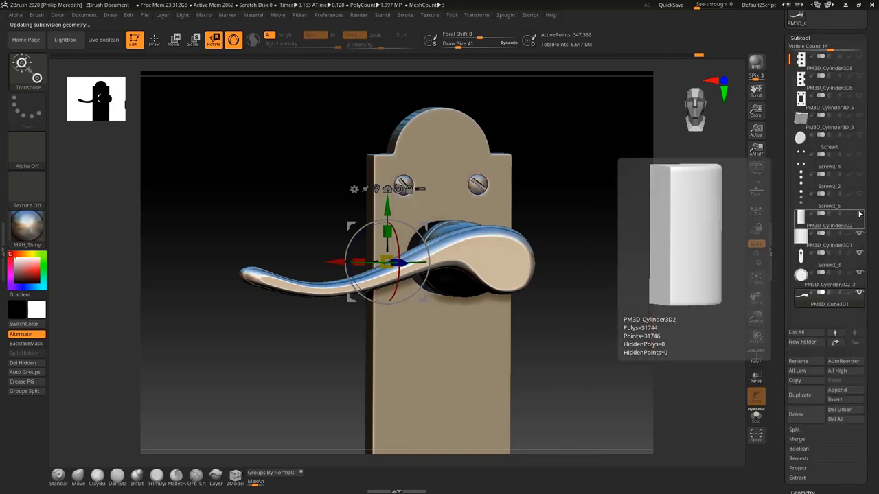
{"action": "left_click", "coordinate": [844, 238]}
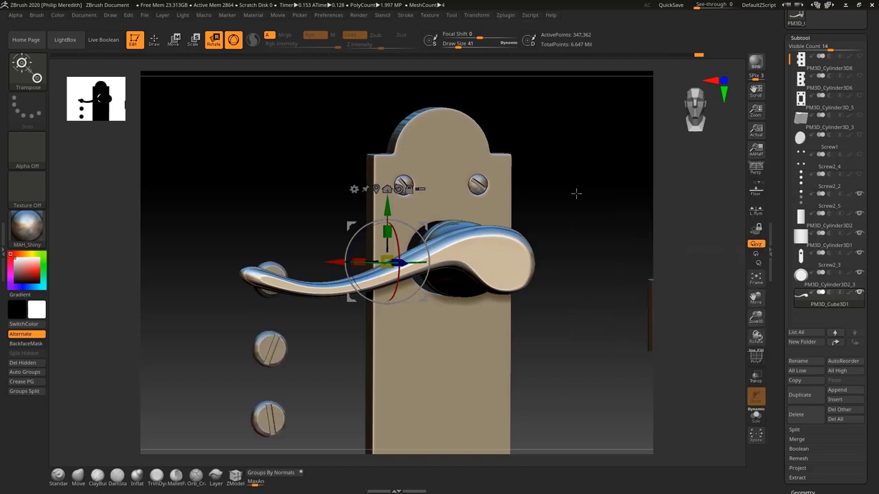
Step: Merge the collar subtool PM3D_Cylinder3D2_3 down with the lever below it
{"action": "left_click", "coordinate": [839, 286]}
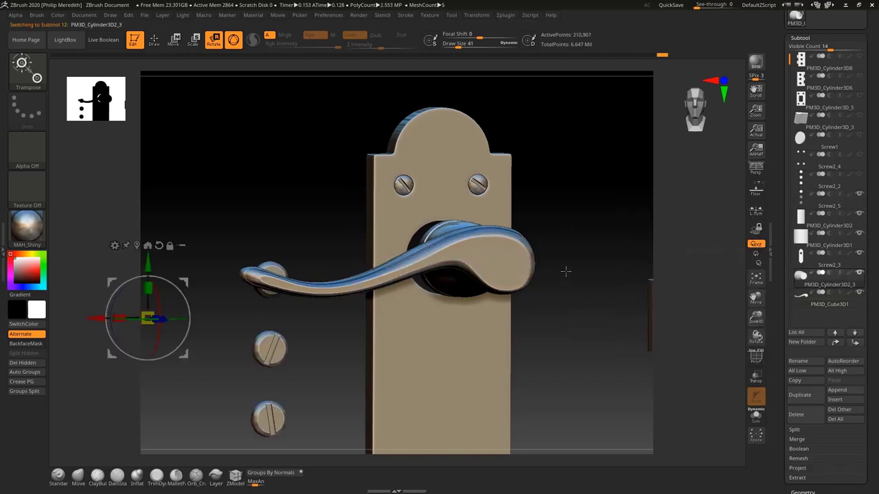
{"action": "left_click_drag", "start_coordinate": [567, 271], "coordinate": [539, 288], "text": "shift"}
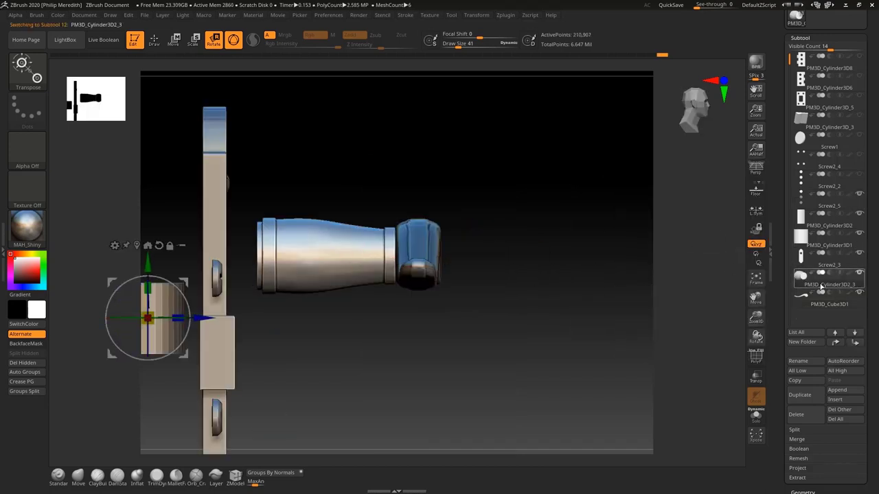
{"action": "left_click", "coordinate": [796, 439]}
{"action": "left_click", "coordinate": [803, 448]}
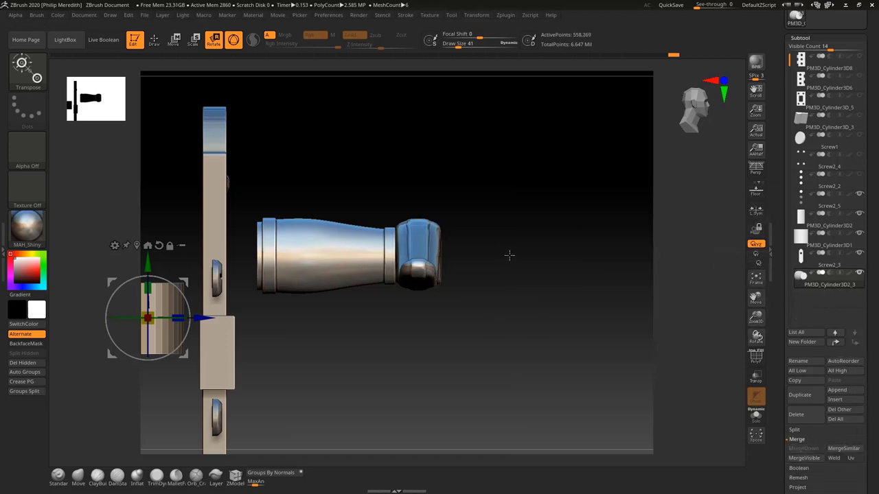
Step: Centre the transform gizmo on the merged collar and lever and move them back until the collar seats on the door plate
{"action": "mouse_move", "coordinate": [510, 242]}
{"action": "left_mouse_down"}
{"action": "mouse_move", "coordinate": [512, 216]}
{"action": "mouse_move", "coordinate": [507, 230]}
{"action": "left_mouse_up"}
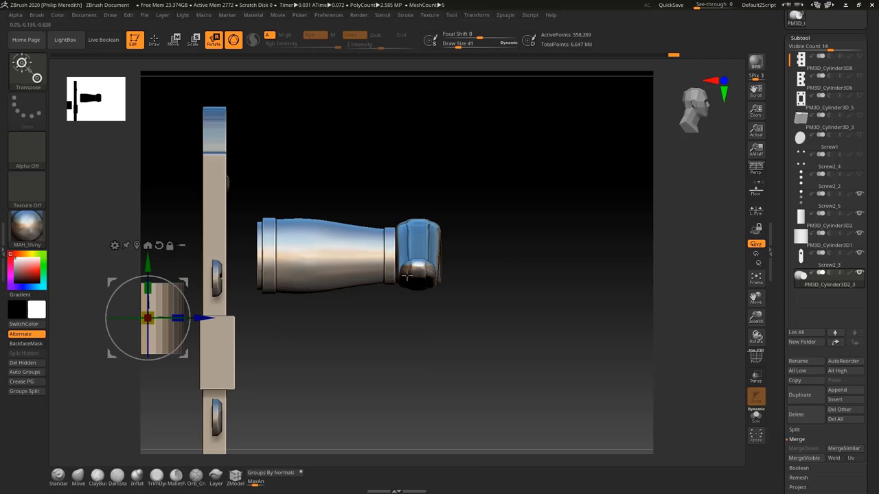
{"action": "key", "text": "w"}
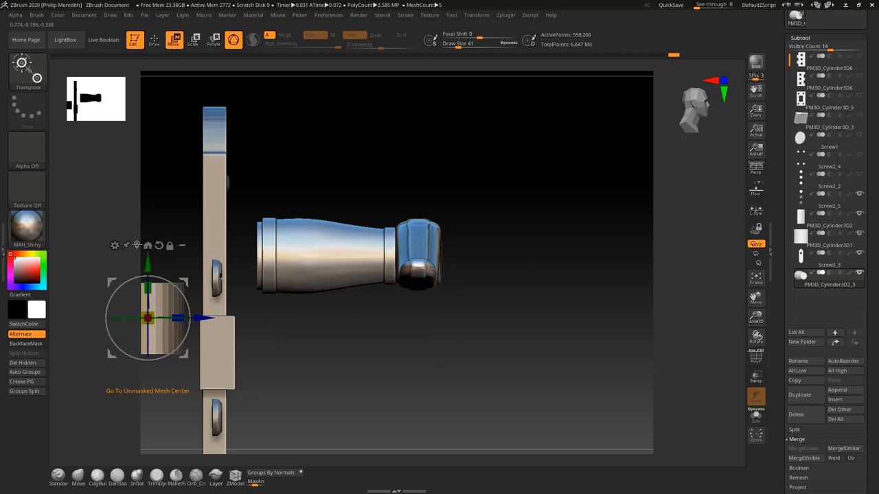
{"action": "left_click", "coordinate": [136, 245]}
{"action": "left_click_drag", "start_coordinate": [401, 254], "coordinate": [379, 252]}
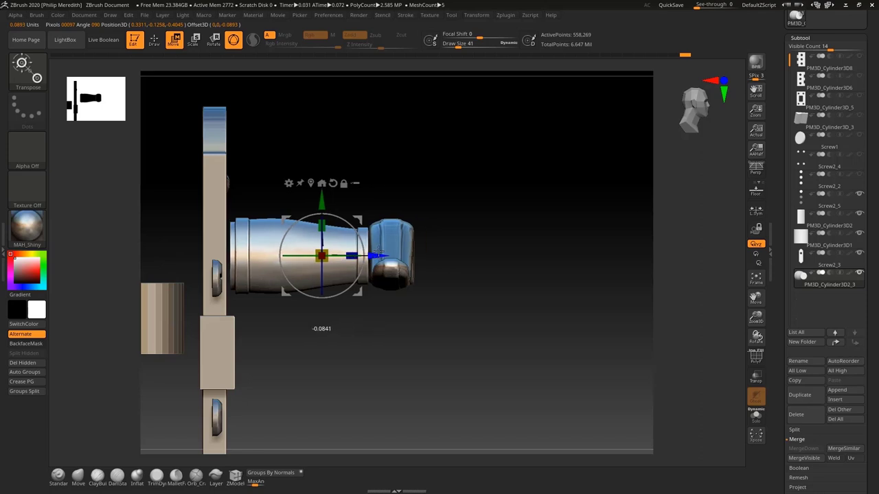
{"action": "left_click_drag", "start_coordinate": [520, 212], "coordinate": [464, 206]}
{"action": "left_click_drag", "start_coordinate": [579, 353], "coordinate": [570, 261]}
{"action": "left_click_drag", "start_coordinate": [317, 204], "coordinate": [317, 215]}
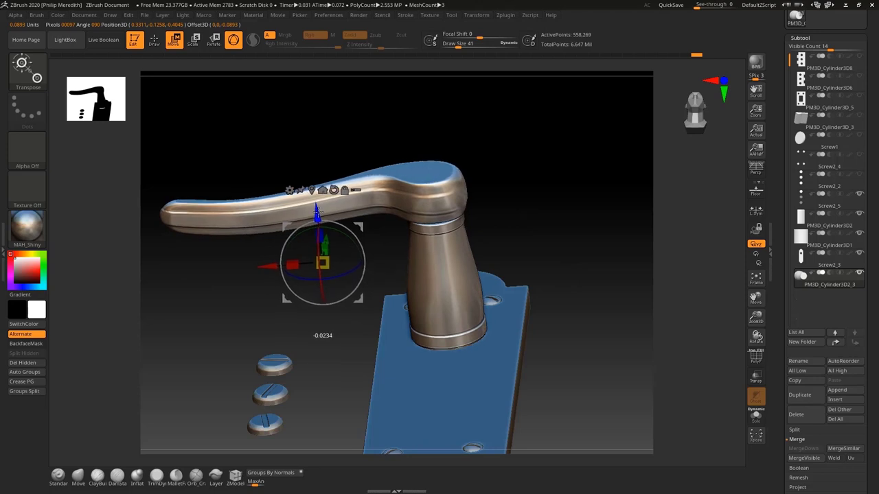
{"action": "left_click_drag", "start_coordinate": [607, 308], "coordinate": [626, 318]}
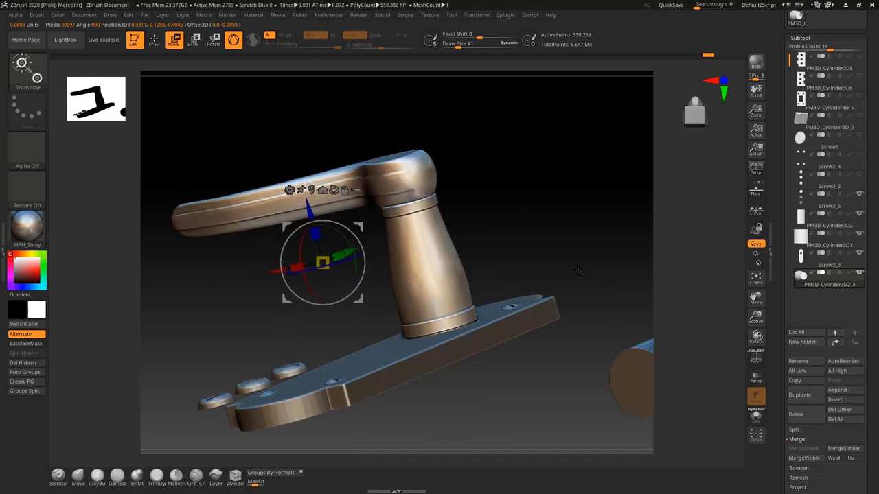
{"action": "left_click_drag", "start_coordinate": [573, 254], "coordinate": [598, 268]}
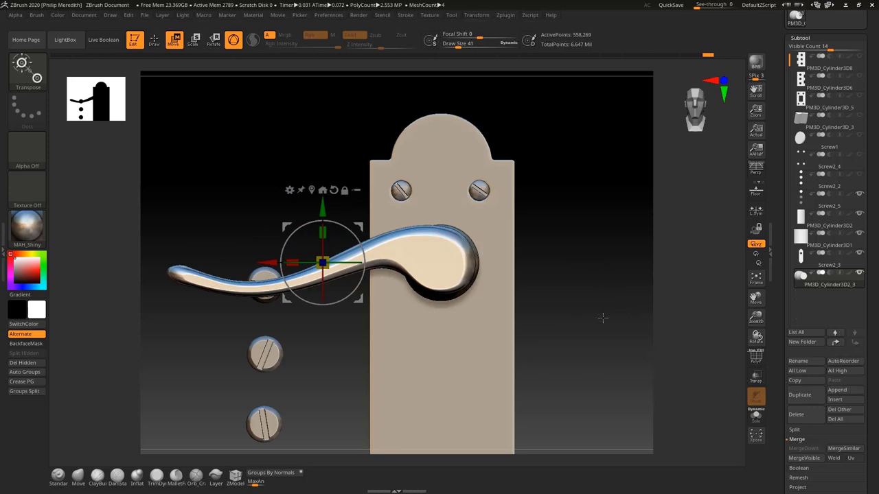
Step: Show all the remaining hidden subtools, from Screw2_2, Screw2_4 and Screw1 through to the hinge leaves and latch plate
{"action": "right_click_drag", "start_coordinate": [602, 318], "coordinate": [584, 285], "text": "ctrl"}
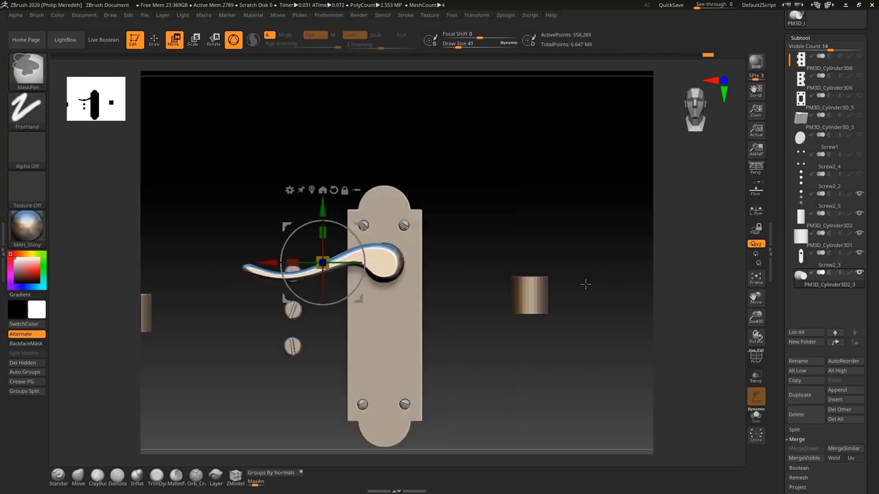
{"action": "left_click", "coordinate": [860, 174]}
{"action": "left_click", "coordinate": [860, 155]}
{"action": "left_click", "coordinate": [860, 136]}
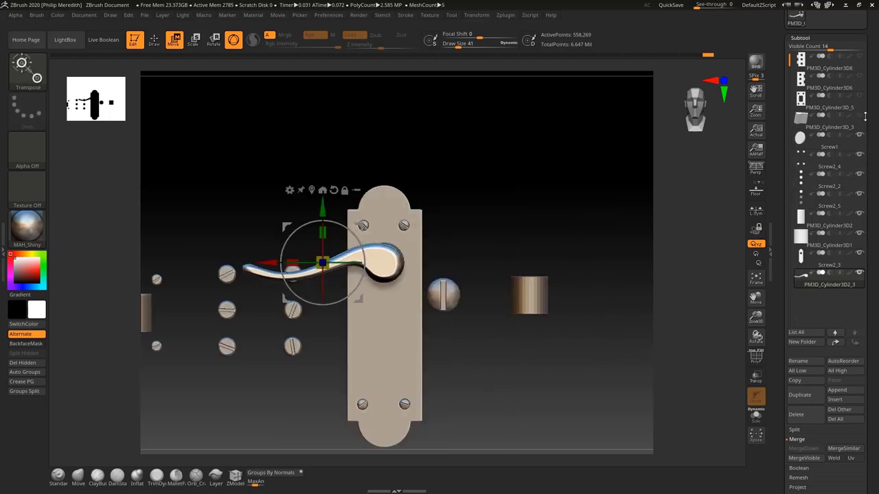
{"action": "left_click", "coordinate": [860, 115]}
{"action": "left_click", "coordinate": [859, 96]}
{"action": "left_click", "coordinate": [860, 76]}
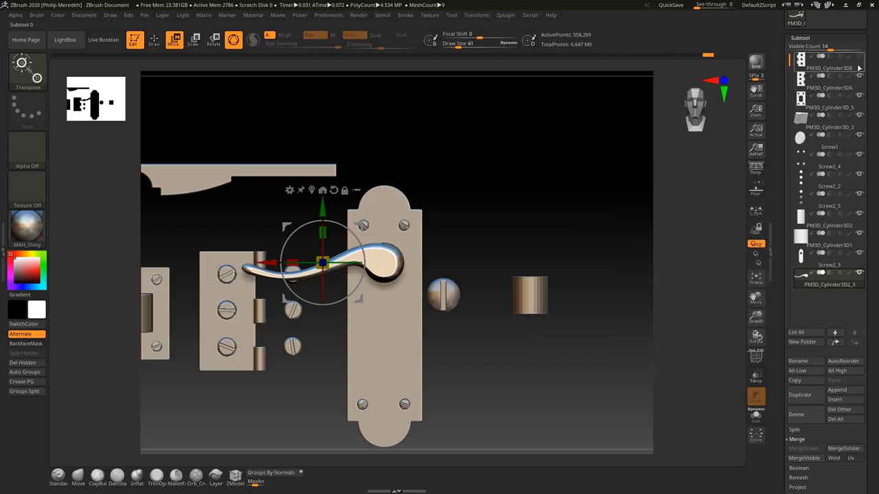
{"action": "left_click", "coordinate": [860, 57]}
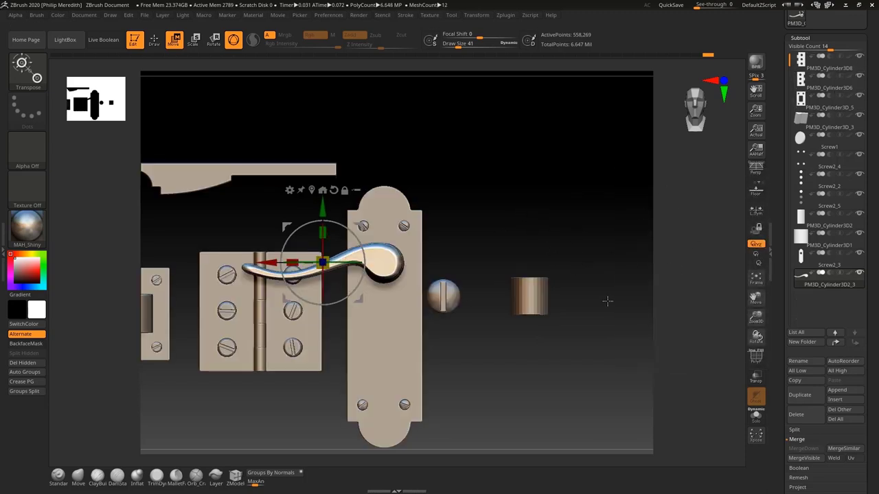
Step: Merge the door plate subtool Screw2_3 down with the collar and lever, and rename the result Handle
{"action": "right_click_drag", "start_coordinate": [593, 325], "coordinate": [565, 332], "text": "ctrl"}
{"action": "mouse_move", "coordinate": [479, 388]}
{"action": "left_mouse_down", "text": "alt"}
{"action": "mouse_move", "coordinate": [476, 378]}
{"action": "mouse_move", "coordinate": [544, 382]}
{"action": "left_mouse_up", "text": "alt"}
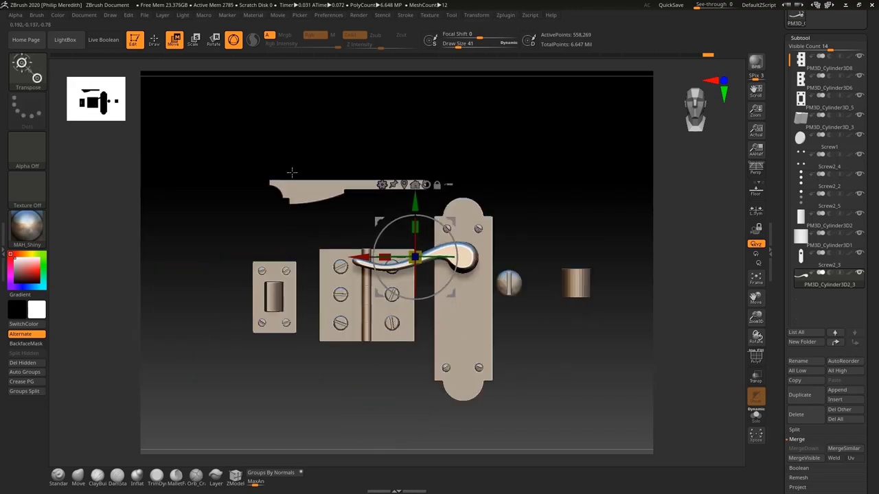
{"action": "left_click", "coordinate": [823, 267]}
{"action": "left_click", "coordinate": [815, 448]}
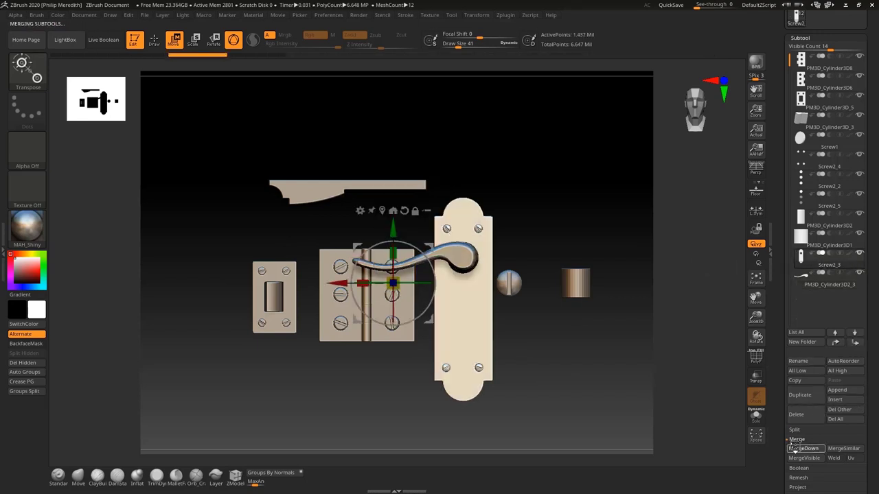
{"action": "left_click_drag", "start_coordinate": [543, 337], "coordinate": [556, 341]}
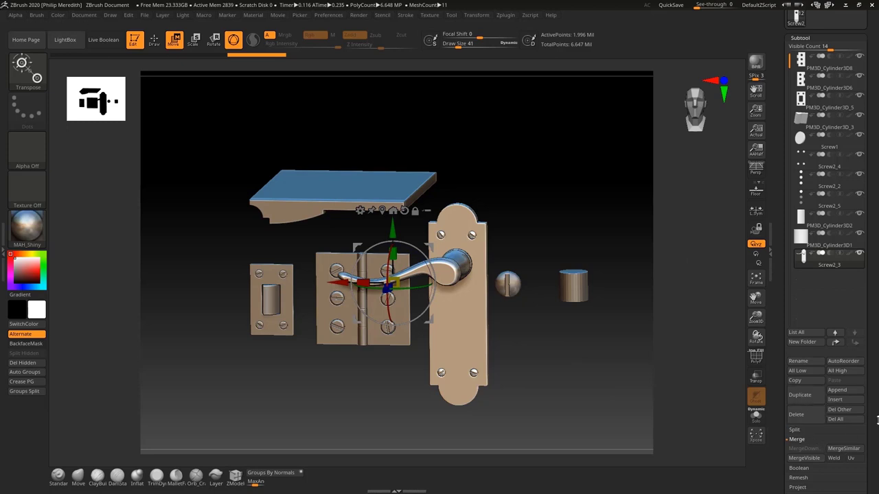
{"action": "left_click", "coordinate": [797, 361]}
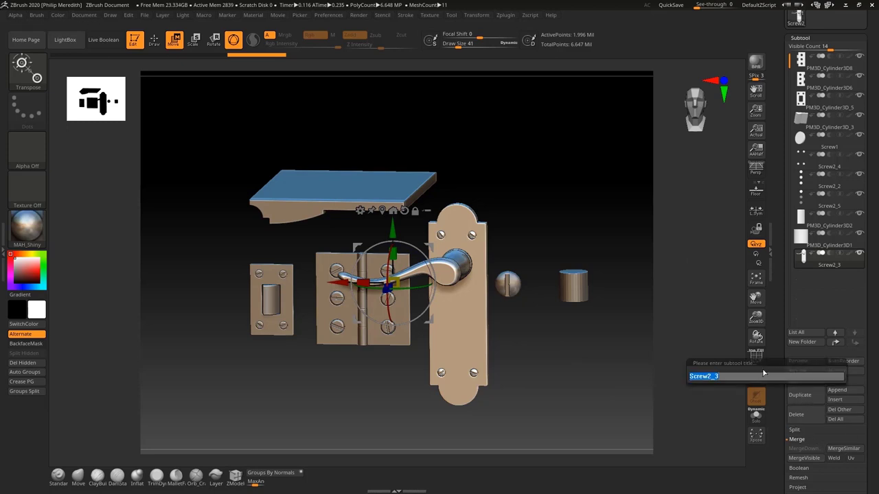
{"action": "key", "text": "Return"}
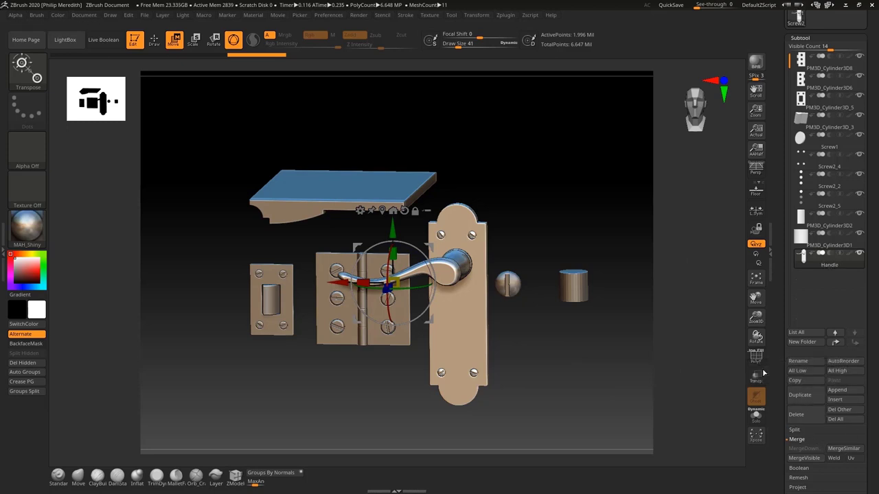
Step: Delete the spare cylinder PM3D_Cylinder3D1 and the loose screw Screw1 beside the door plate
{"action": "left_click", "coordinate": [580, 292], "text": "alt"}
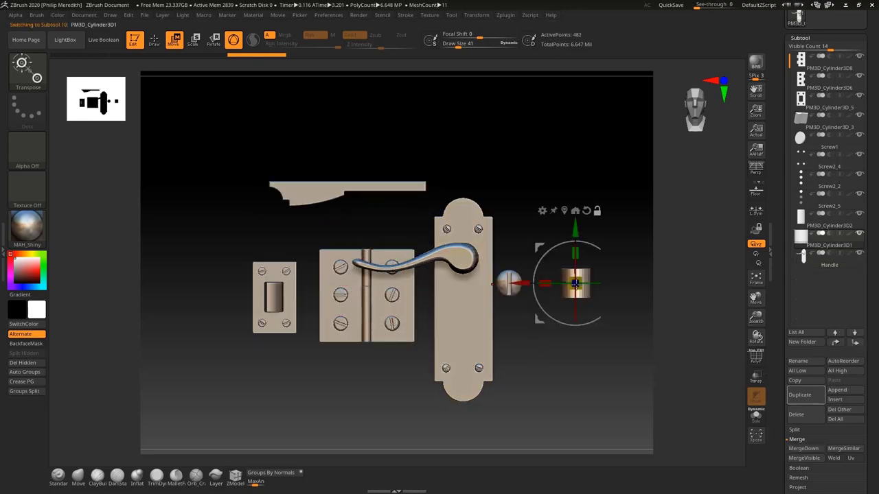
{"action": "left_click", "coordinate": [810, 419]}
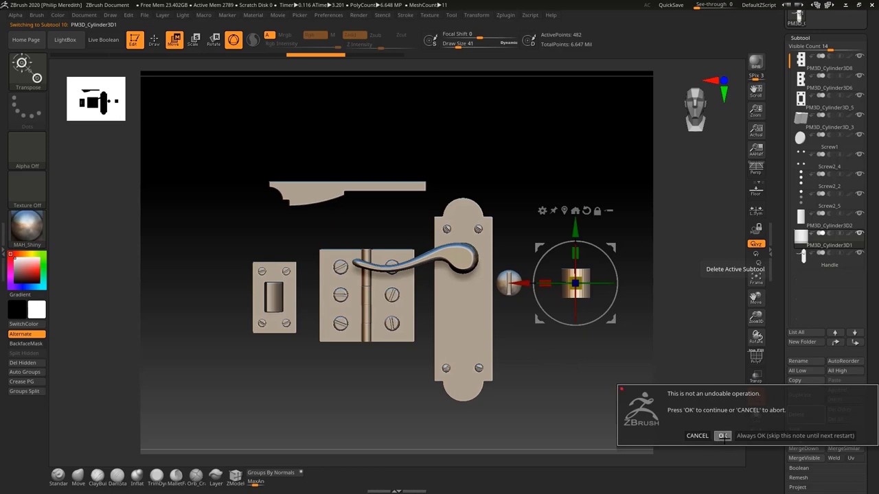
{"action": "left_click", "coordinate": [723, 435]}
{"action": "left_click", "coordinate": [508, 281], "text": "alt"}
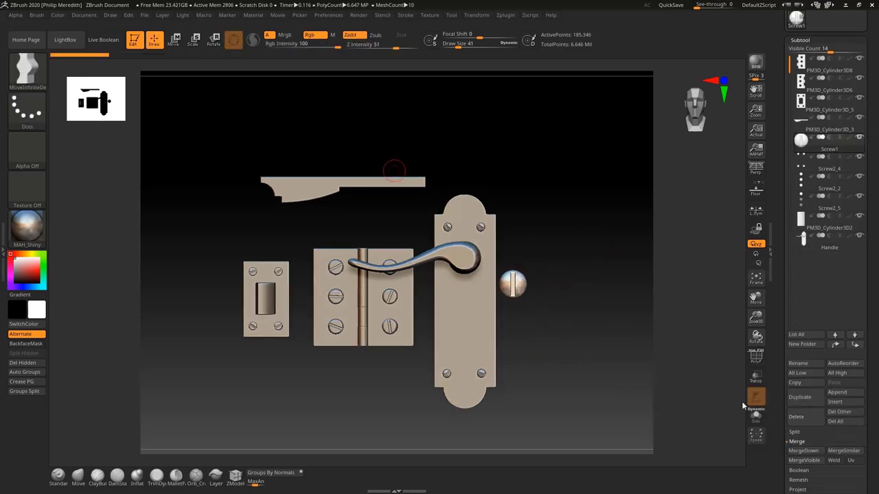
{"action": "left_click", "coordinate": [798, 417]}
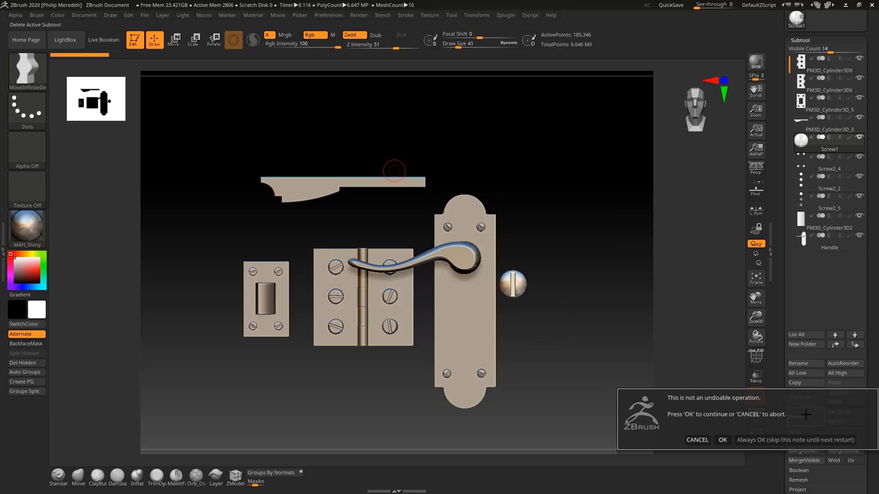
{"action": "left_click", "coordinate": [723, 440]}
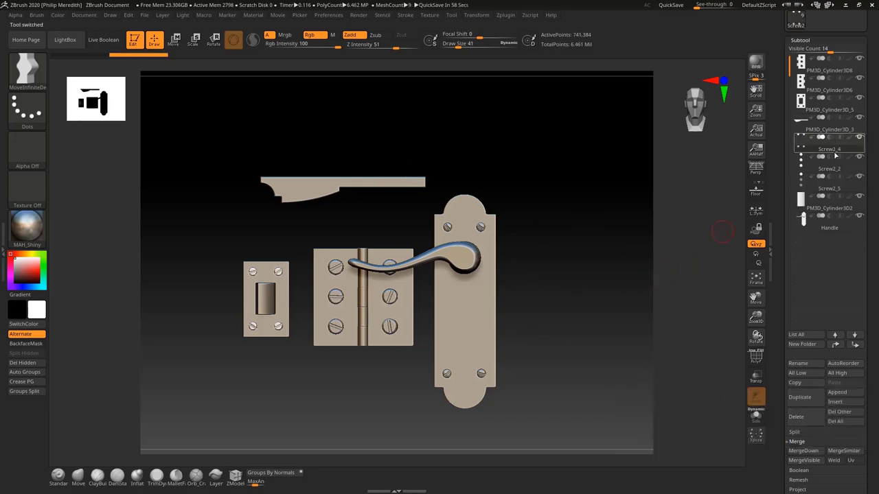
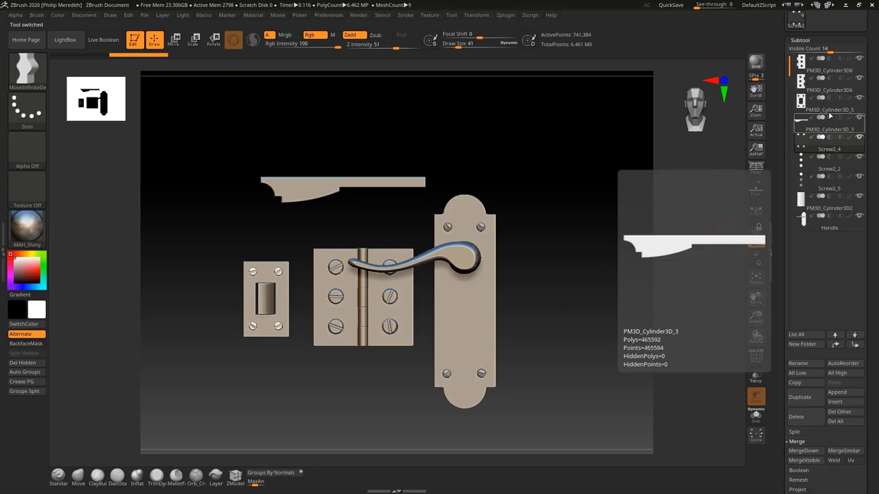
Step: Reorder the latch plate PM3D_Cylinder3D_5 to sit directly above the latch cylinder PM3D_Cylinder3D2 and merge the two
{"action": "left_click", "coordinate": [824, 117]}
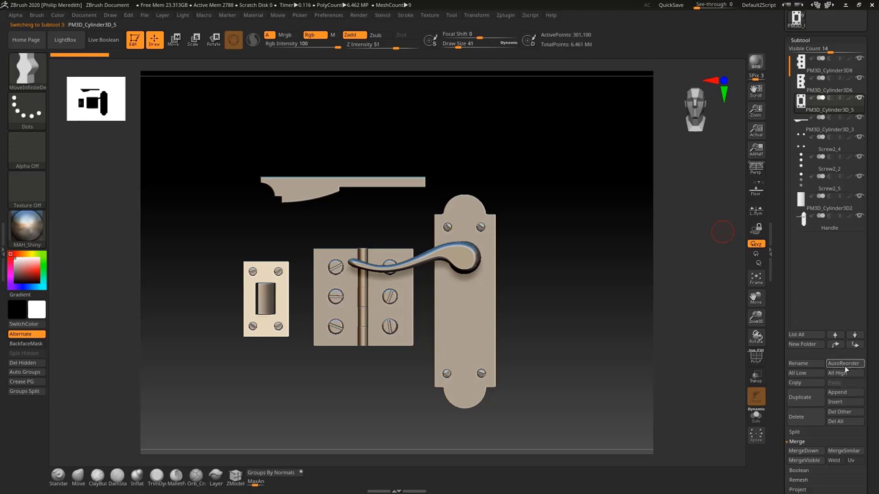
{"action": "left_click", "coordinate": [855, 346]}
{"action": "left_click", "coordinate": [854, 346]}
{"action": "left_click", "coordinate": [854, 345]}
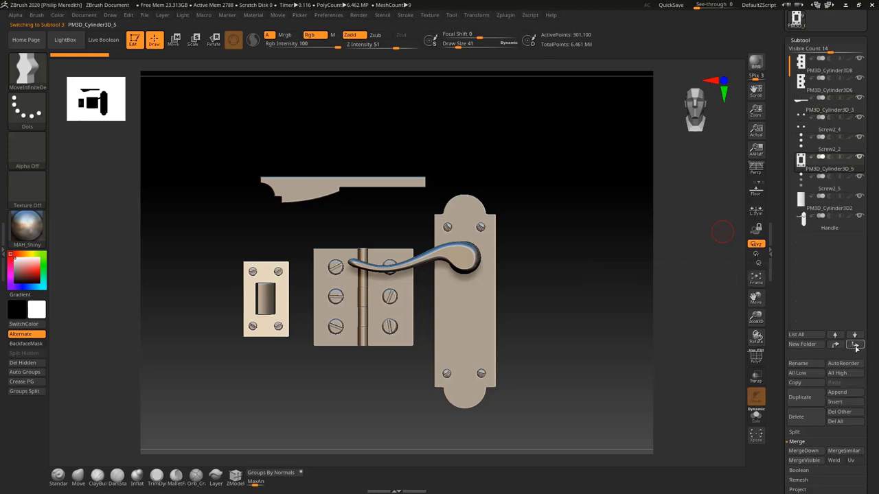
{"action": "left_click", "coordinate": [855, 345]}
{"action": "mouse_move", "coordinate": [799, 180]}
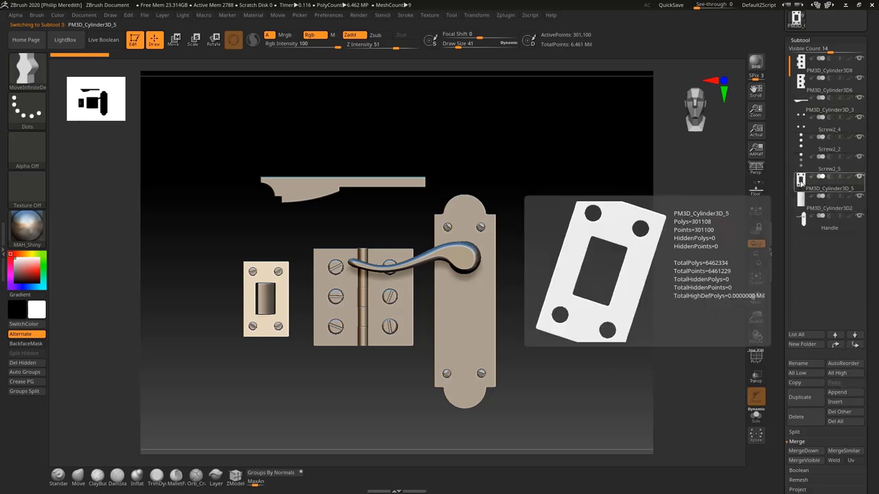
{"action": "mouse_move", "coordinate": [800, 203]}
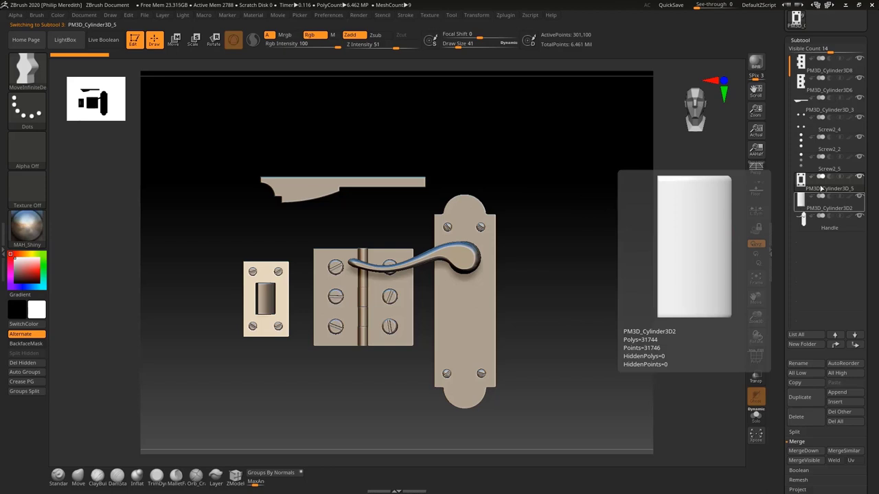
{"action": "left_click", "coordinate": [810, 450]}
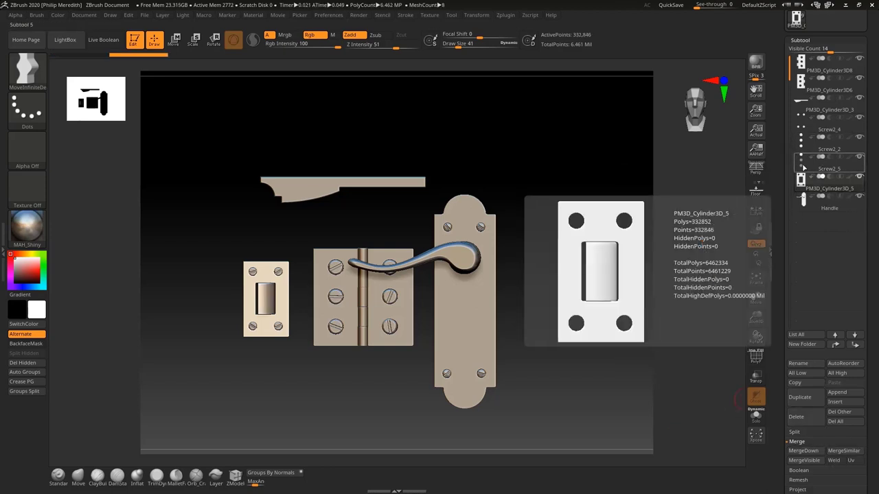
Step: Reorder the Screw2_4 screws to sit directly above the latch plate and merge them down into it
{"action": "left_click", "coordinate": [827, 129]}
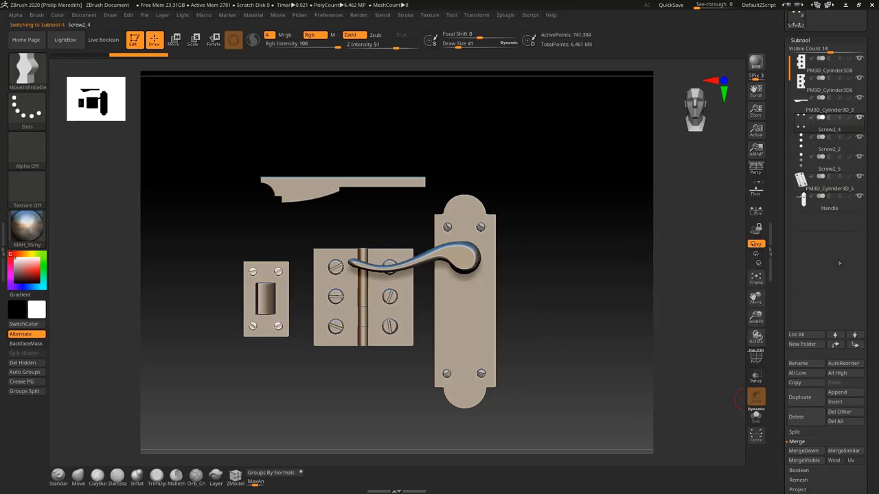
{"action": "left_click", "coordinate": [854, 344]}
{"action": "left_click", "coordinate": [854, 344]}
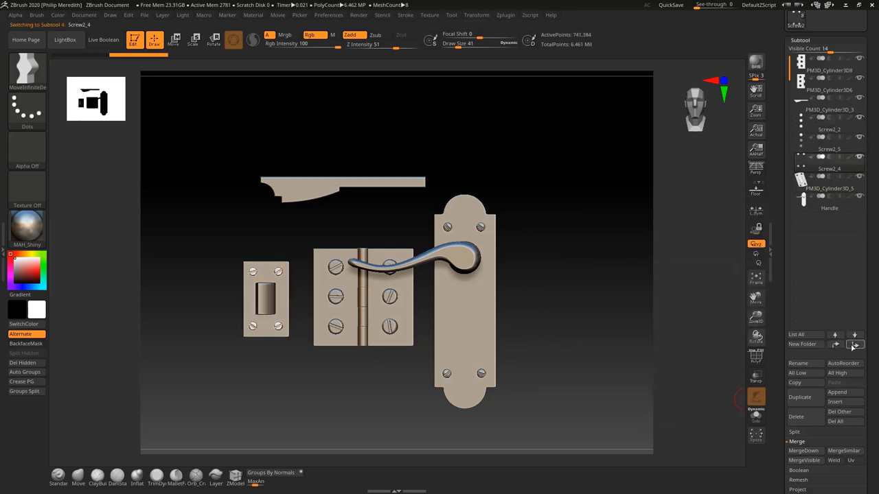
{"action": "left_click", "coordinate": [802, 451]}
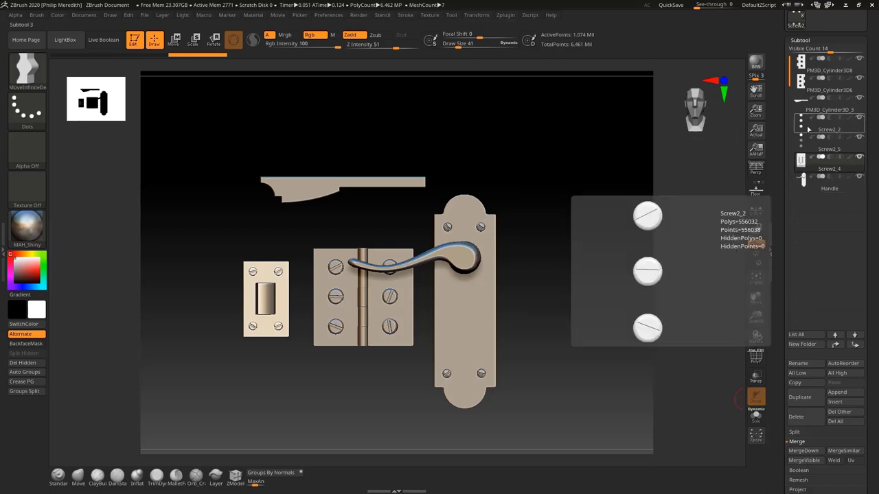
Step: Reorder the hinge leaf PM3D_Cylinder3D6 to sit directly above its Screw2_2 screws and merge it down with them
{"action": "mouse_move", "coordinate": [822, 129]}
{"action": "left_click", "coordinate": [828, 90]}
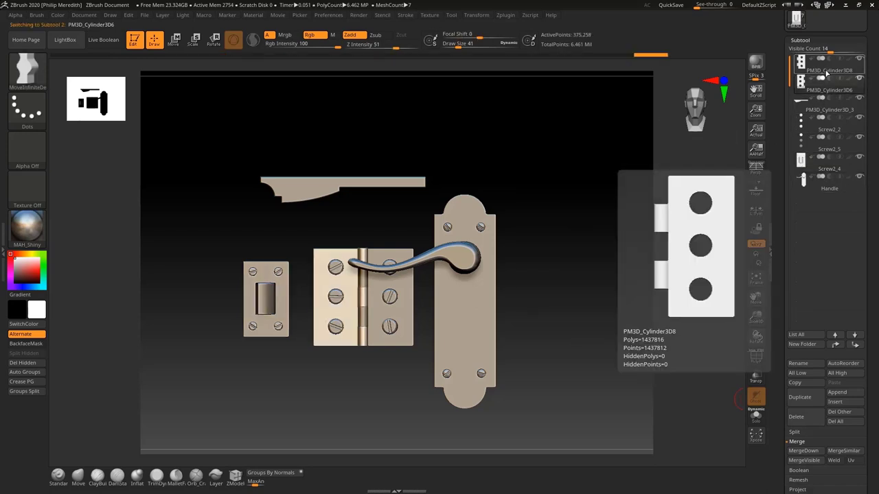
{"action": "left_click", "coordinate": [854, 344]}
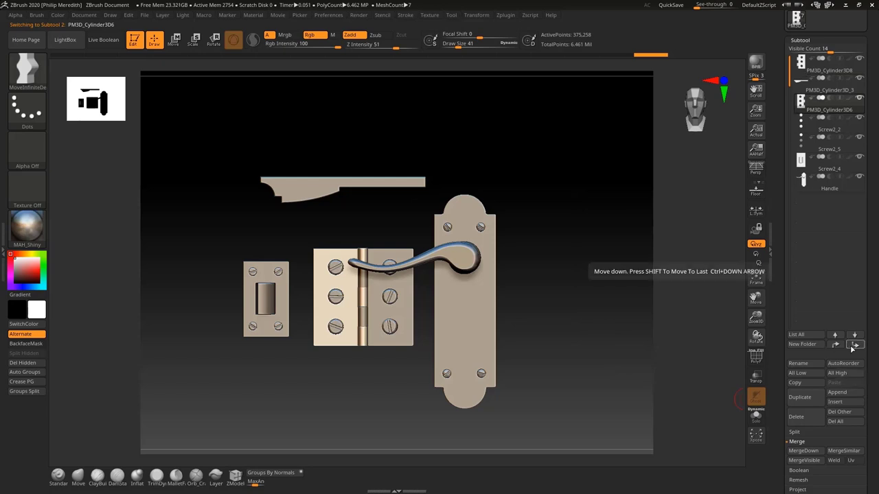
{"action": "left_click", "coordinate": [811, 132]}
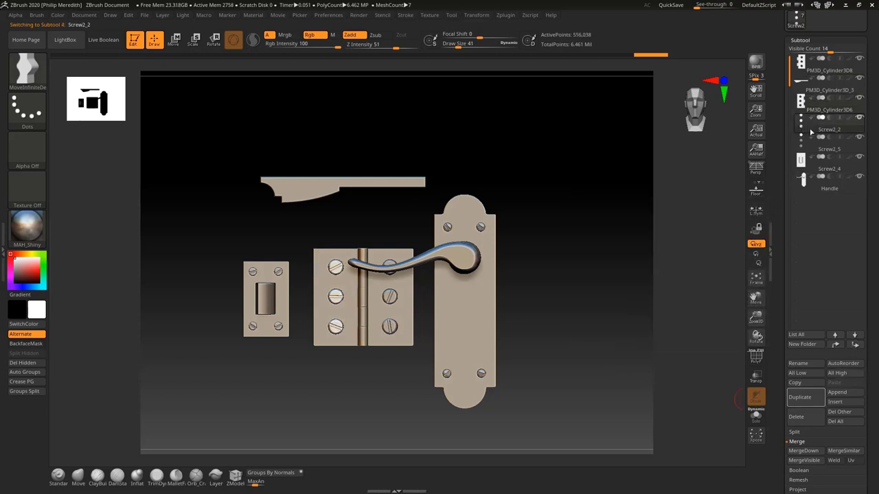
{"action": "left_click", "coordinate": [813, 110]}
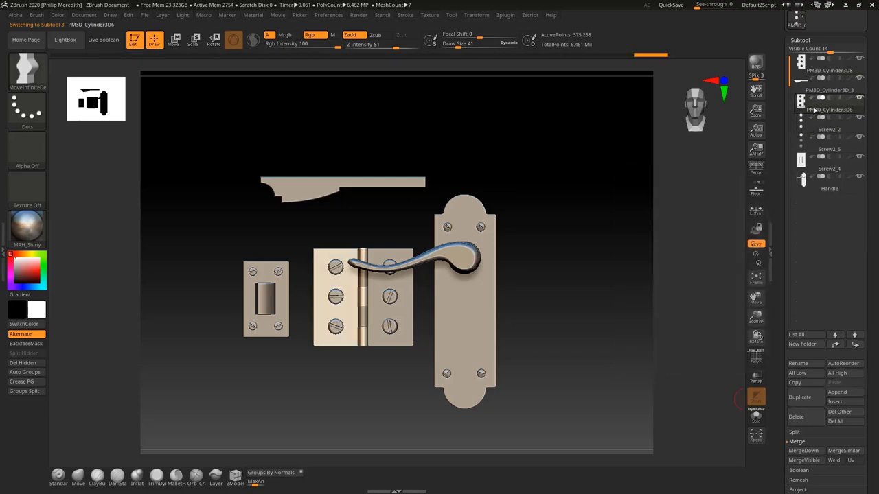
{"action": "left_click", "coordinate": [808, 452]}
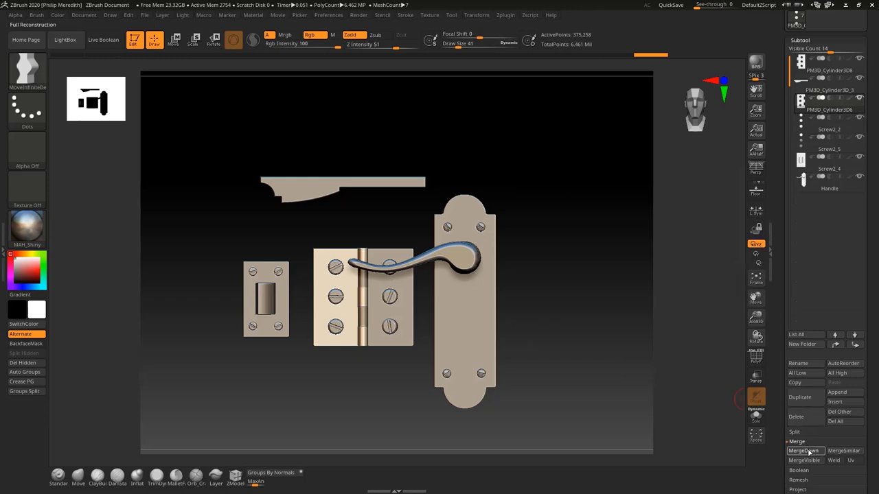
Step: Reorder the other hinge leaf PM3D_Cylinder3D8 to sit directly above its Screw2_5 screws and merge the two
{"action": "left_click", "coordinate": [829, 68]}
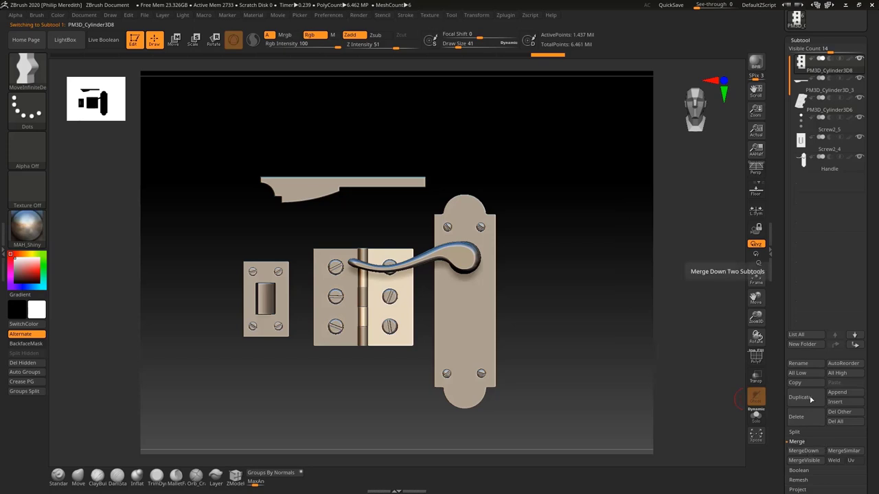
{"action": "left_click", "coordinate": [854, 345]}
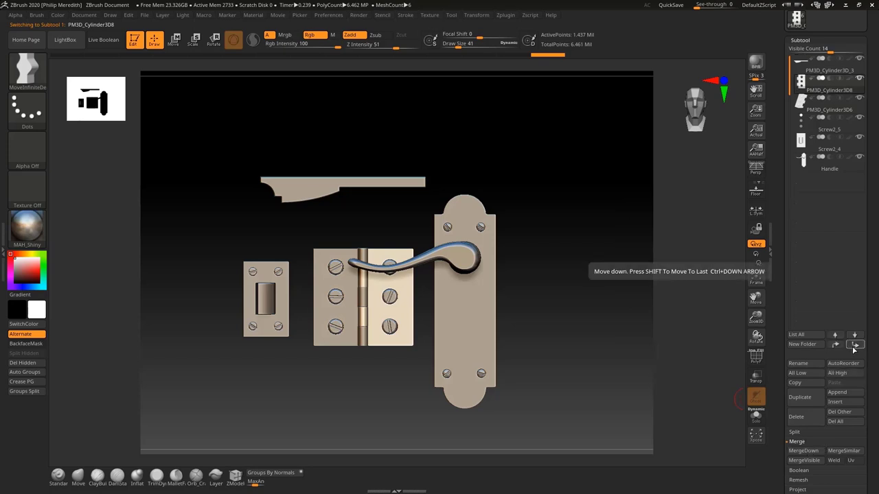
{"action": "left_click", "coordinate": [854, 345]}
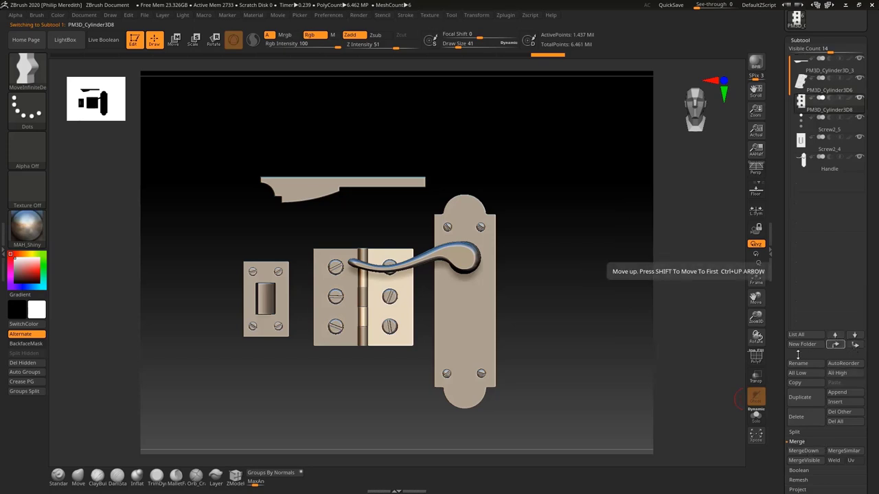
{"action": "left_click", "coordinate": [806, 453]}
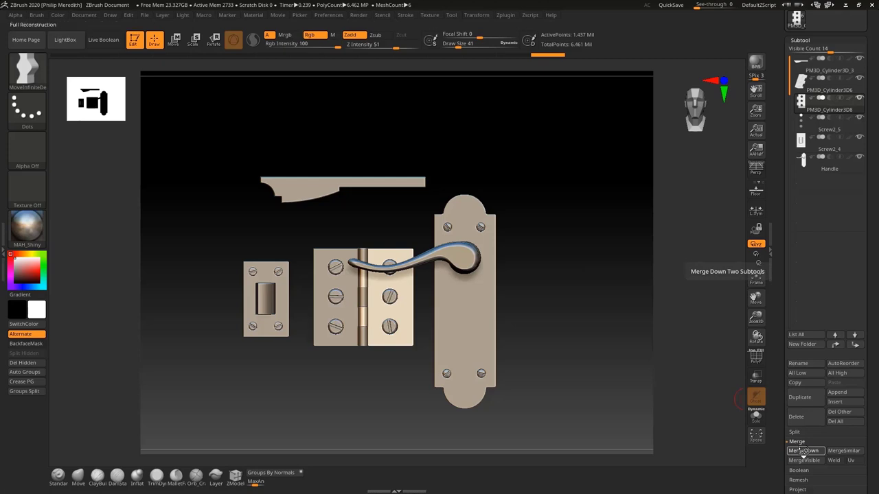
Step: Rename the merged hinge leaf PM3D_Cylinder3D6 as Hinge01
{"action": "left_click", "coordinate": [824, 81]}
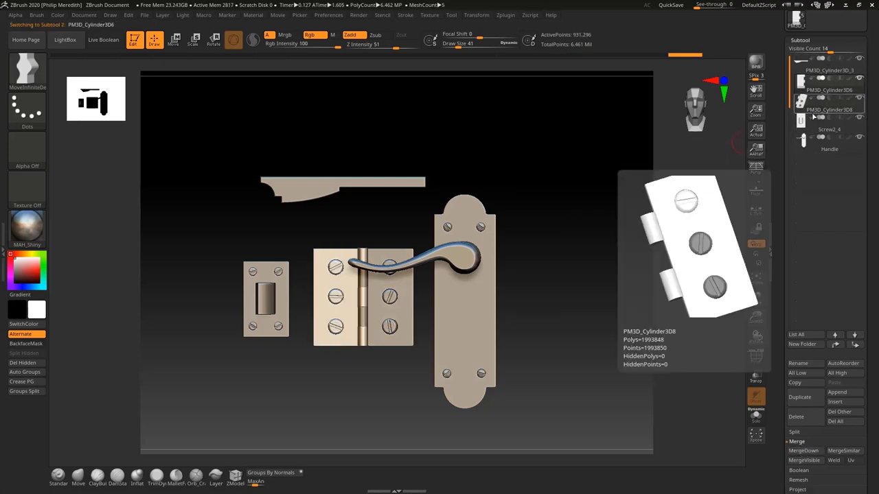
{"action": "mouse_move", "coordinate": [837, 64]}
{"action": "mouse_move", "coordinate": [823, 92]}
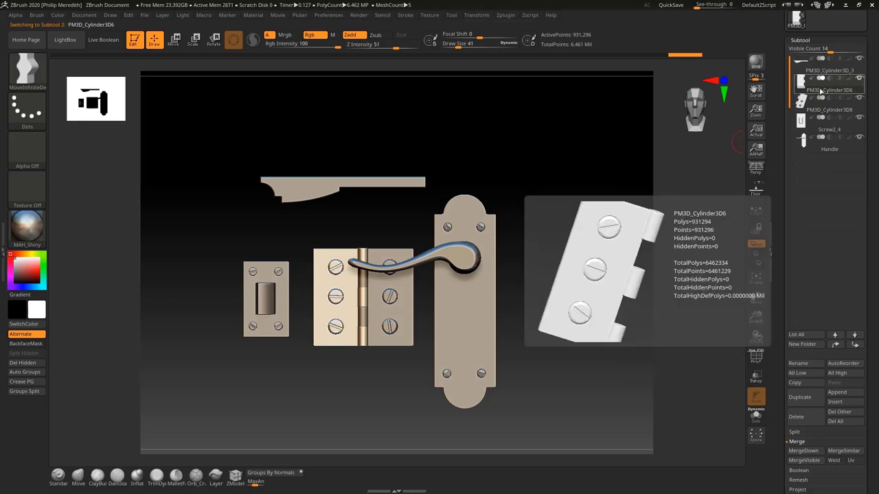
{"action": "scroll", "coordinate": [874, 440], "scroll_direction": "down", "scroll_amount": 2}
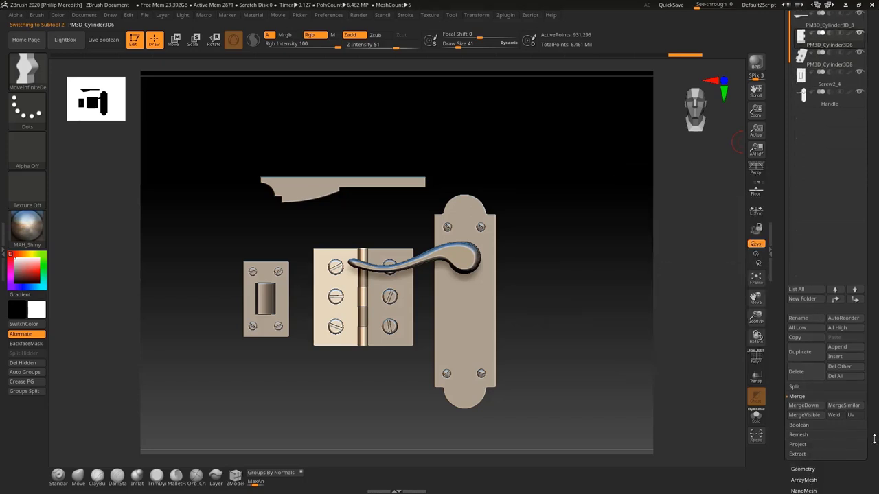
{"action": "left_click", "coordinate": [798, 317]}
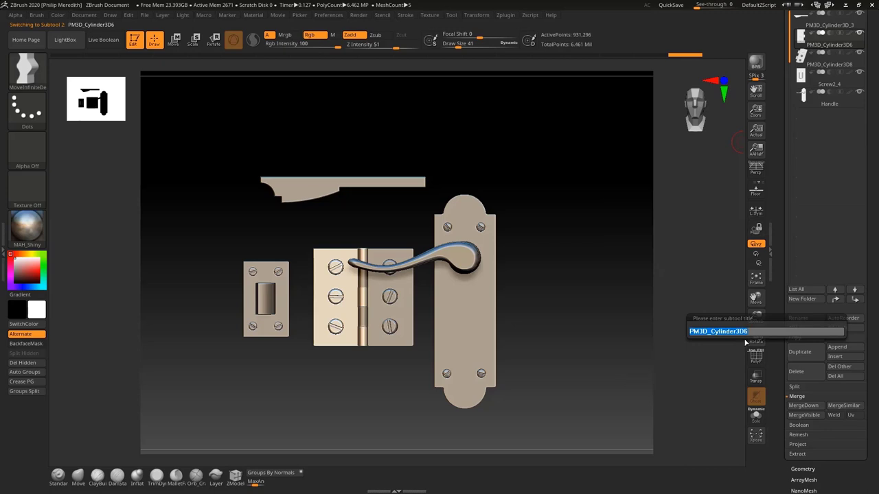
{"action": "type", "text": "Hinge01"}
{"action": "key", "text": "Return"}
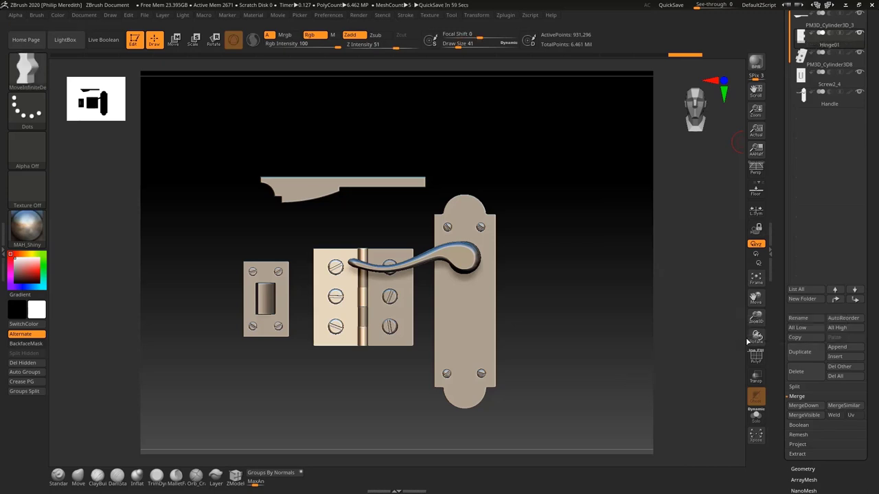
Step: Rename the merged hinge leaf PM3D_Cylinder3D8 as Hinge02
{"action": "left_click", "coordinate": [854, 67]}
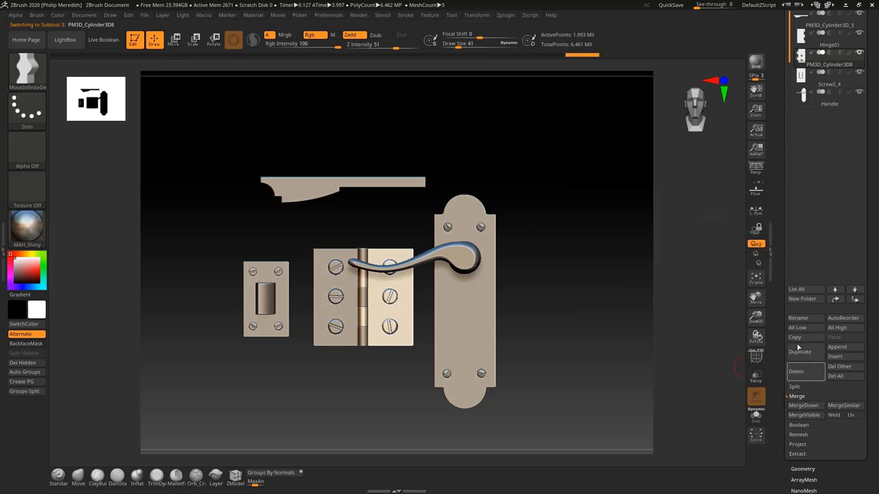
{"action": "left_click", "coordinate": [798, 318]}
{"action": "type", "text": "H"}
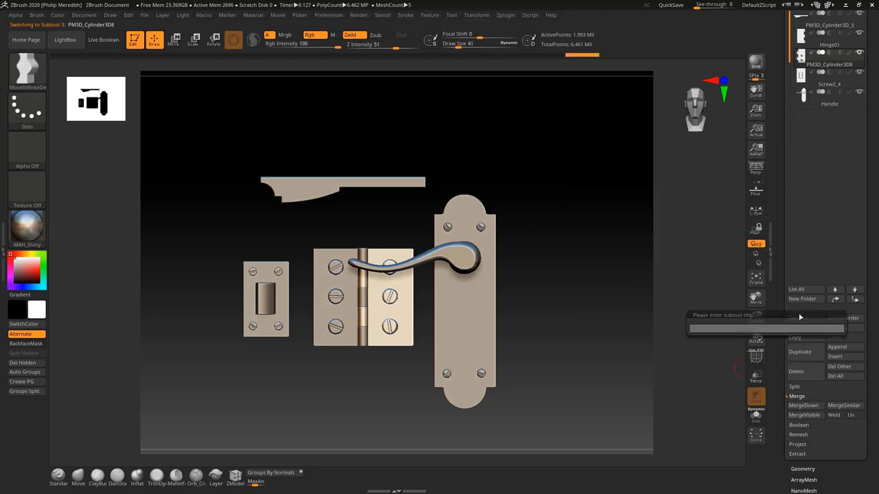
{"action": "type", "text": "inge02"}
{"action": "key", "text": "Return"}
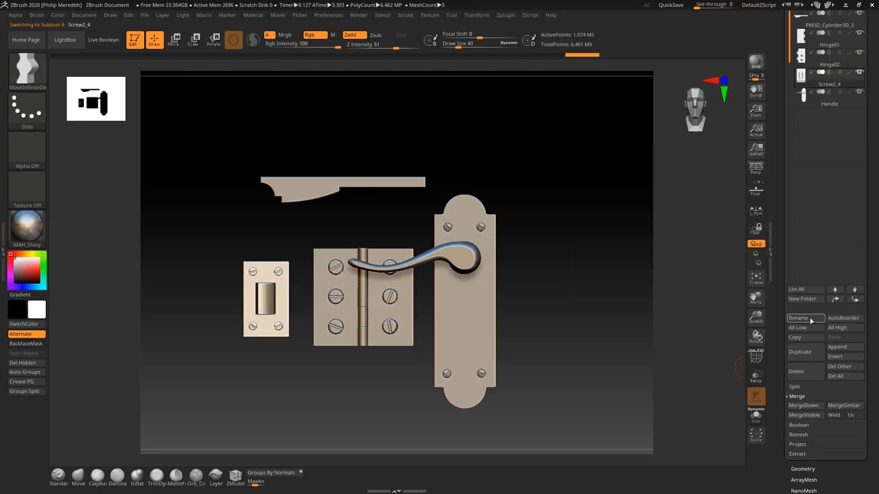
Step: Rename the merged latch plate subtool Screw2_4 as Lock
{"action": "left_click", "coordinate": [810, 319]}
{"action": "type", "text": "L"}
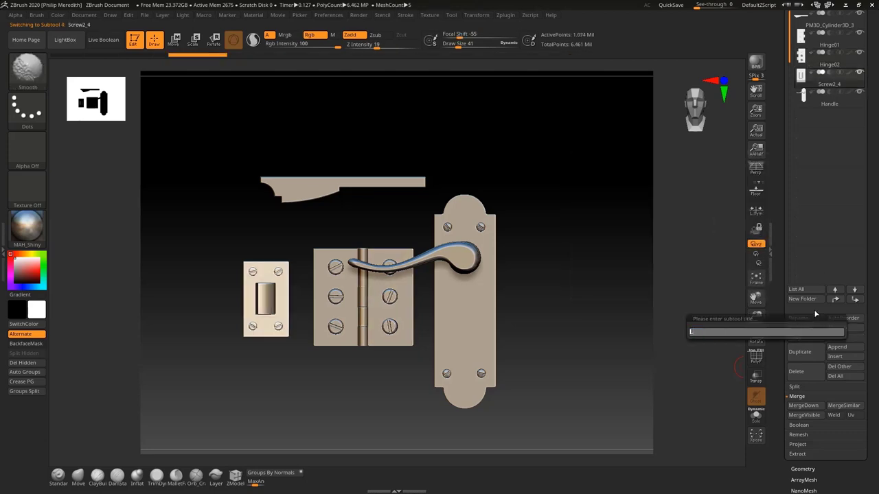
{"action": "type", "text": "ock"}
{"action": "key", "text": "Return"}
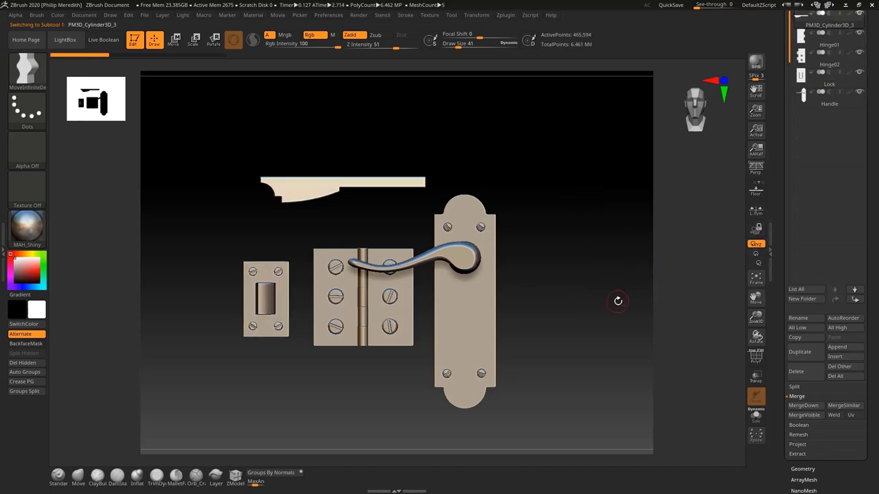
Step: Isolate the moulding subtool PM3D_Cylinder3D_3 in Solo mode and view it from its broad profiled side
{"action": "left_click_drag", "start_coordinate": [599, 319], "coordinate": [563, 268]}
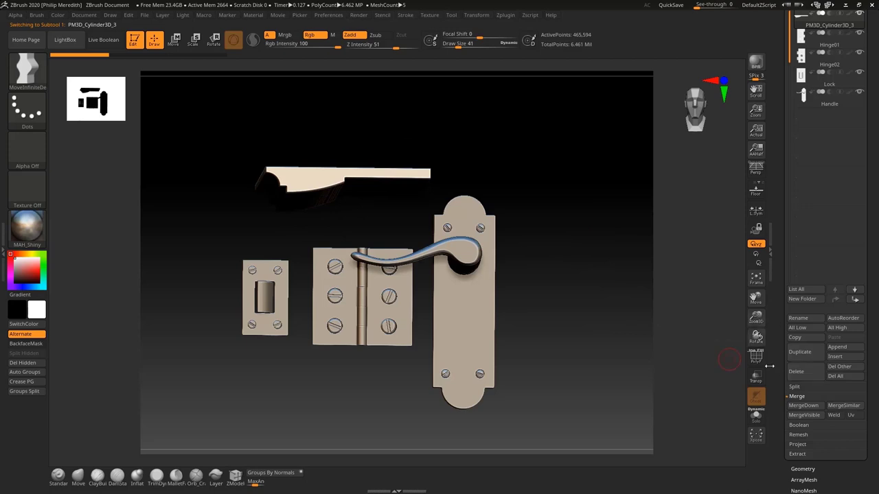
{"action": "left_click", "coordinate": [756, 416]}
{"action": "mouse_move", "coordinate": [604, 353]}
{"action": "left_mouse_down"}
{"action": "mouse_move", "coordinate": [589, 268]}
{"action": "mouse_move", "coordinate": [718, 236]}
{"action": "left_mouse_up"}
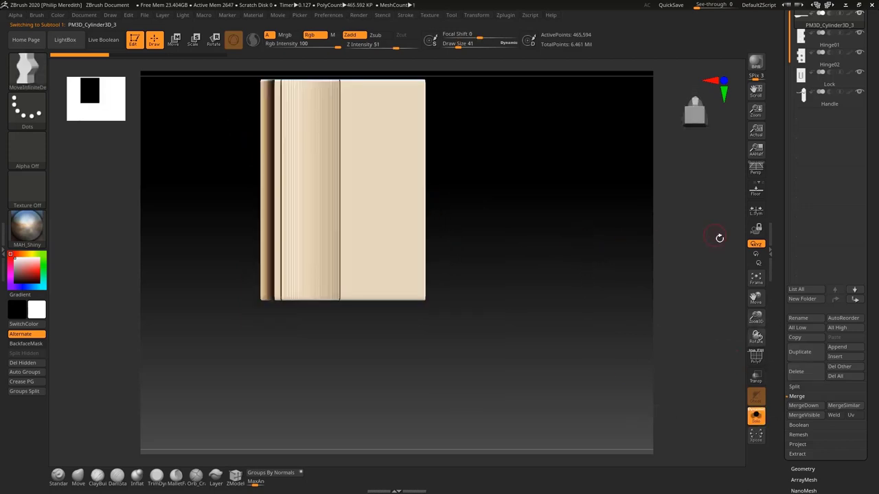
{"action": "left_click_drag", "start_coordinate": [559, 238], "coordinate": [567, 256]}
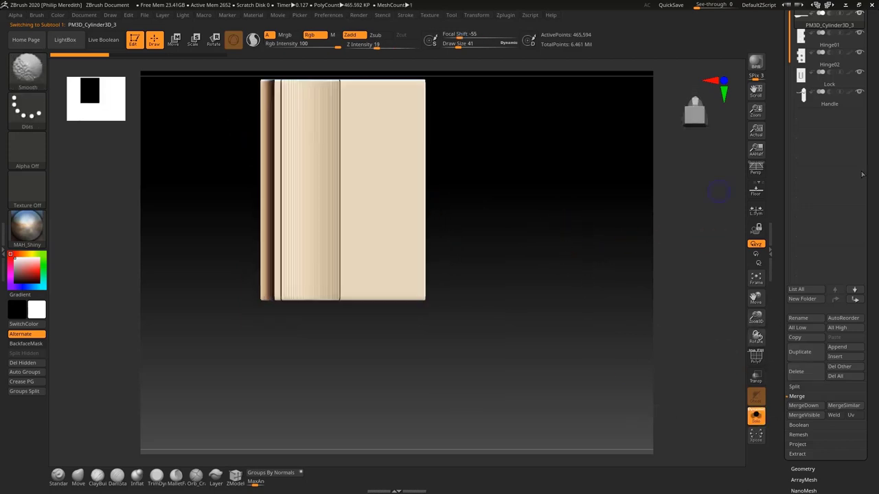
Step: Reduce the subtool list's visible count to 5
{"action": "left_click_drag", "start_coordinate": [877, 169], "coordinate": [877, 198]}
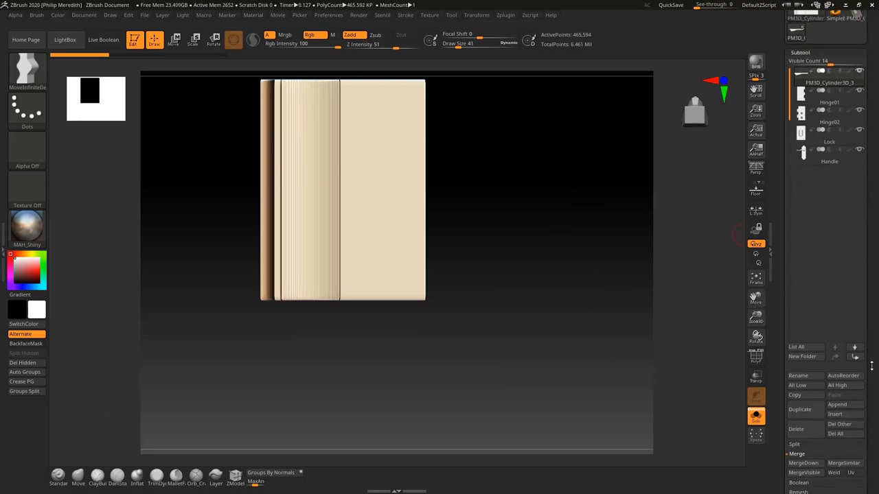
{"action": "mouse_move", "coordinate": [872, 366]}
{"action": "left_mouse_down"}
{"action": "mouse_move", "coordinate": [869, 306]}
{"action": "mouse_move", "coordinate": [874, 362]}
{"action": "left_mouse_up"}
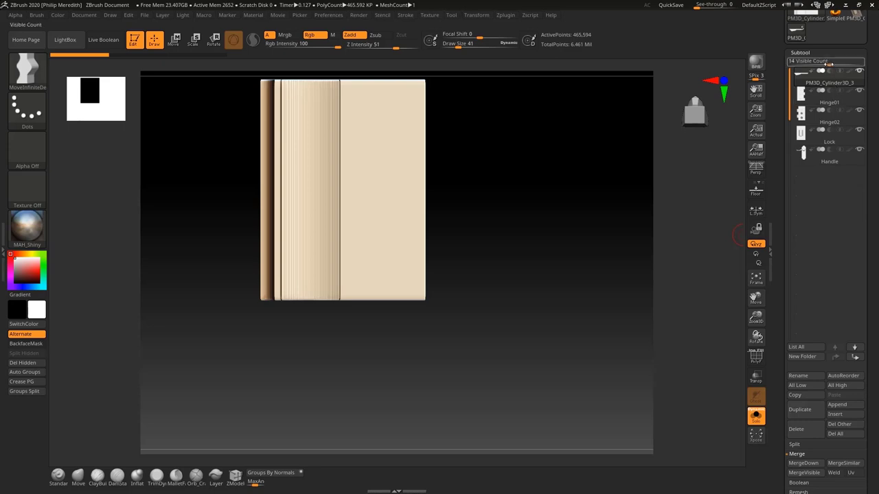
{"action": "left_click_drag", "start_coordinate": [828, 60], "coordinate": [804, 61]}
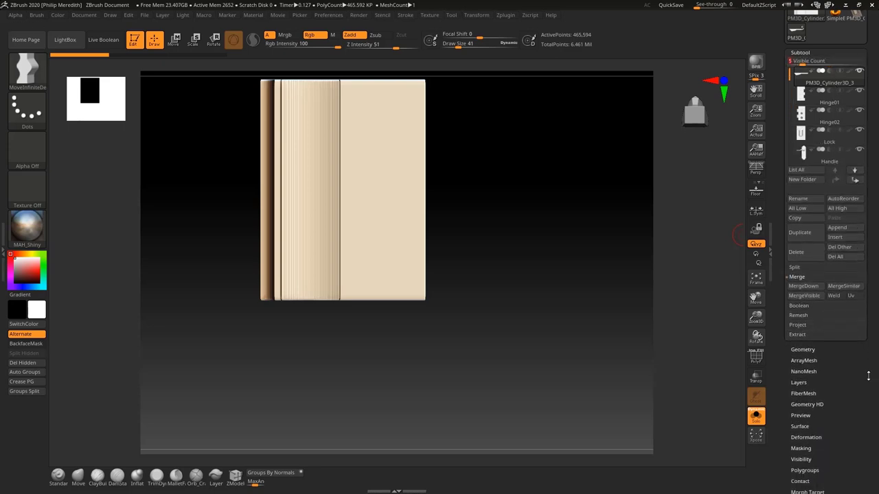
Step: Try the Skew deformation along X on the isolated moulding and undo it
{"action": "scroll", "coordinate": [813, 364], "scroll_direction": "down", "scroll_amount": 2}
{"action": "left_click", "coordinate": [814, 371]}
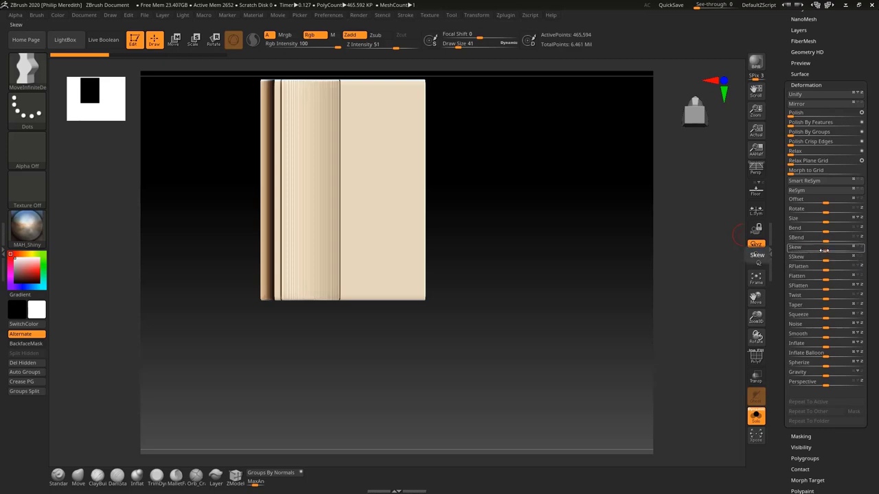
{"action": "left_click_drag", "start_coordinate": [824, 251], "coordinate": [875, 251]}
{"action": "left_click_drag", "start_coordinate": [634, 142], "coordinate": [622, 251]}
{"action": "key", "text": "ctrl"}
{"action": "key", "text": "ctrl+z"}
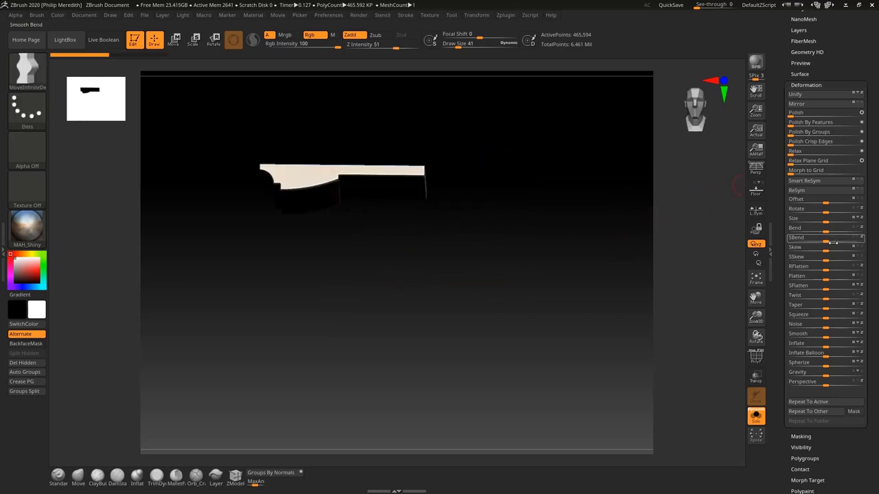
Step: Try skewing the moulding by 100 along Y and check the bent shape from the side
{"action": "mouse_move", "coordinate": [547, 240]}
{"action": "left_mouse_down"}
{"action": "mouse_move", "coordinate": [537, 213]}
{"action": "mouse_move", "coordinate": [539, 244]}
{"action": "left_mouse_up"}
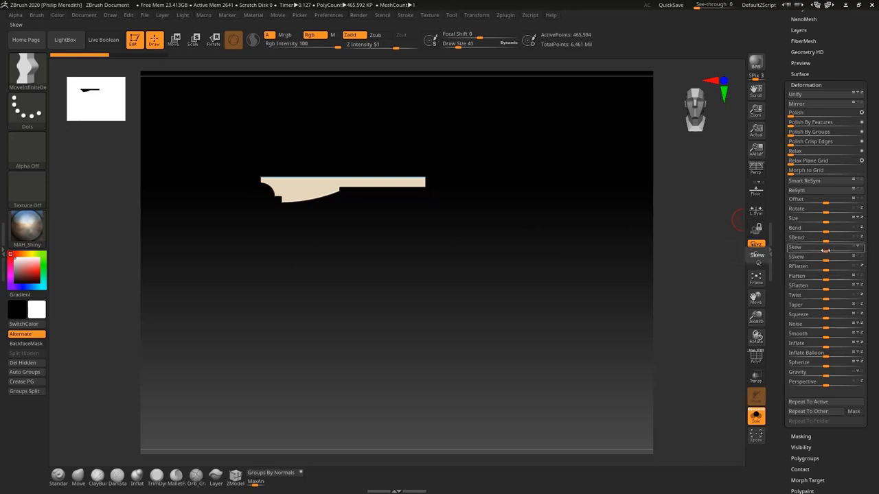
{"action": "left_click_drag", "start_coordinate": [824, 249], "coordinate": [875, 247]}
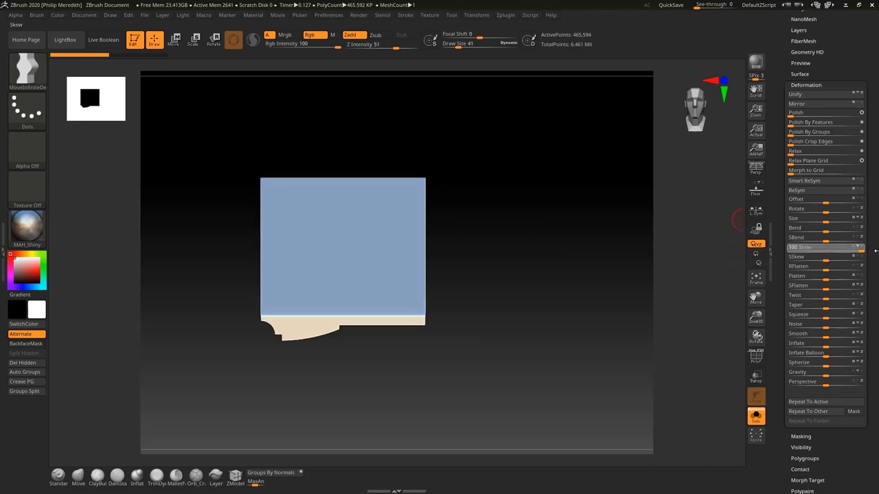
{"action": "left_click_drag", "start_coordinate": [489, 283], "coordinate": [502, 222]}
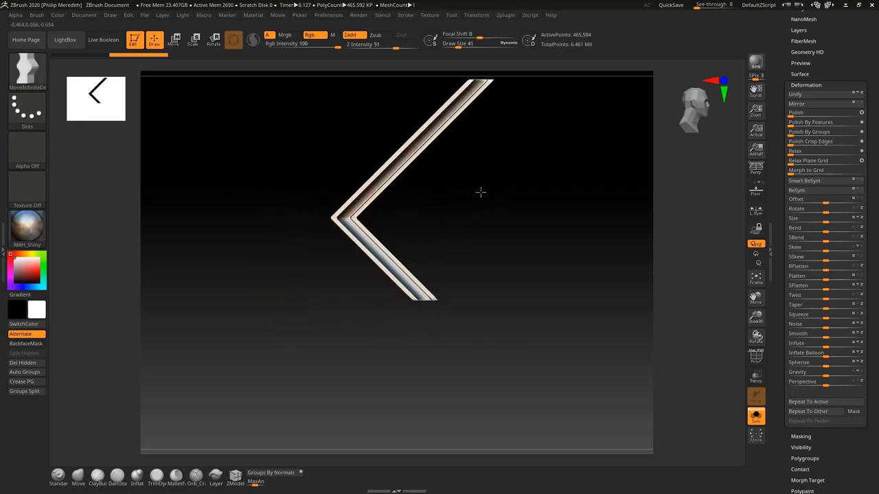
{"action": "left_click_drag", "start_coordinate": [480, 192], "coordinate": [470, 231]}
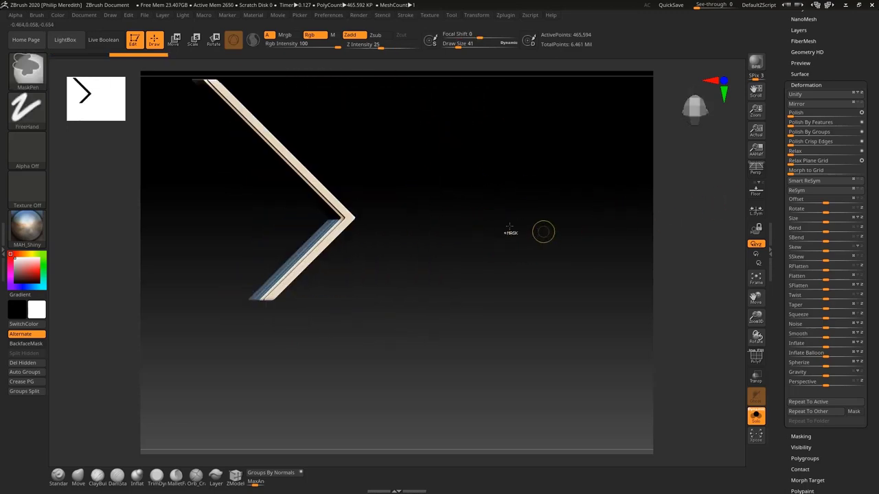
{"action": "left_click_drag", "start_coordinate": [543, 232], "coordinate": [471, 182], "text": "shift"}
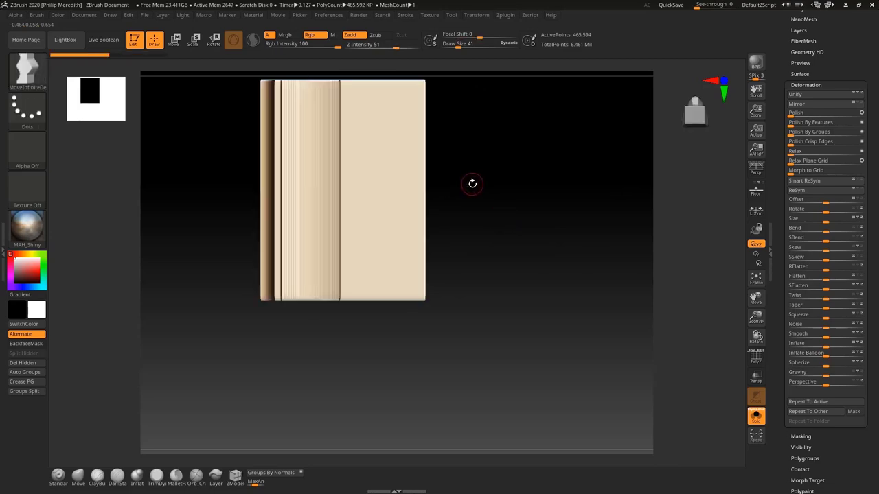
Step: Skew the moulding along X with the Skew deformation so it forms a V-shaped mitred corner
{"action": "key", "text": "e"}
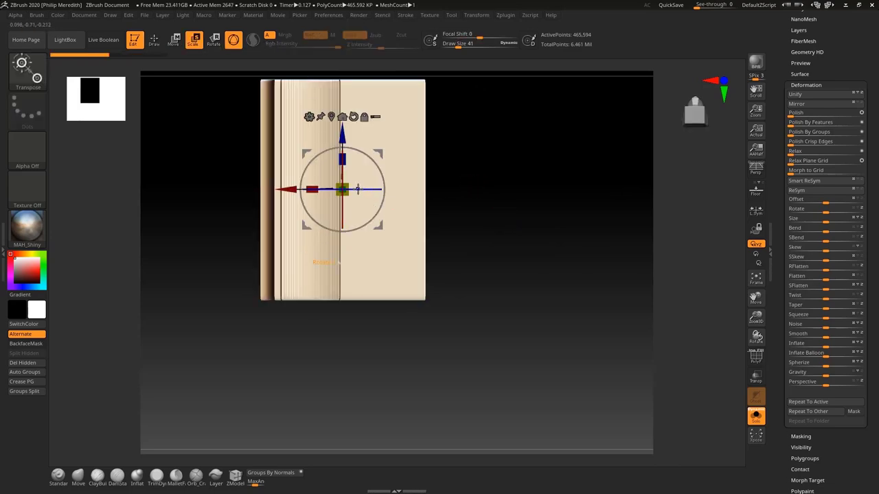
{"action": "left_click_drag", "start_coordinate": [358, 189], "coordinate": [427, 194], "text": "shift"}
{"action": "left_click_drag", "start_coordinate": [466, 234], "coordinate": [421, 228]}
{"action": "left_click_drag", "start_coordinate": [827, 250], "coordinate": [749, 244]}
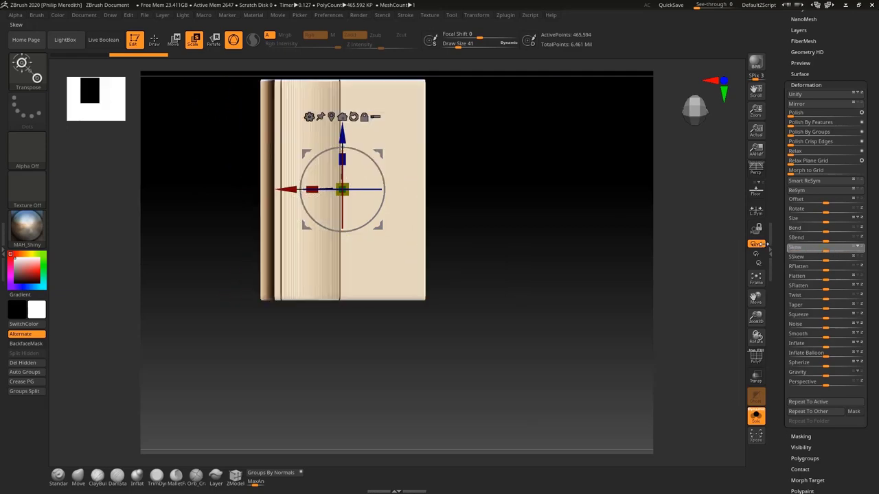
{"action": "key", "text": "ctrl+shift+z"}
{"action": "left_click_drag", "start_coordinate": [510, 247], "coordinate": [549, 229]}
{"action": "right_click_drag", "start_coordinate": [533, 214], "coordinate": [572, 325], "text": "ctrl"}
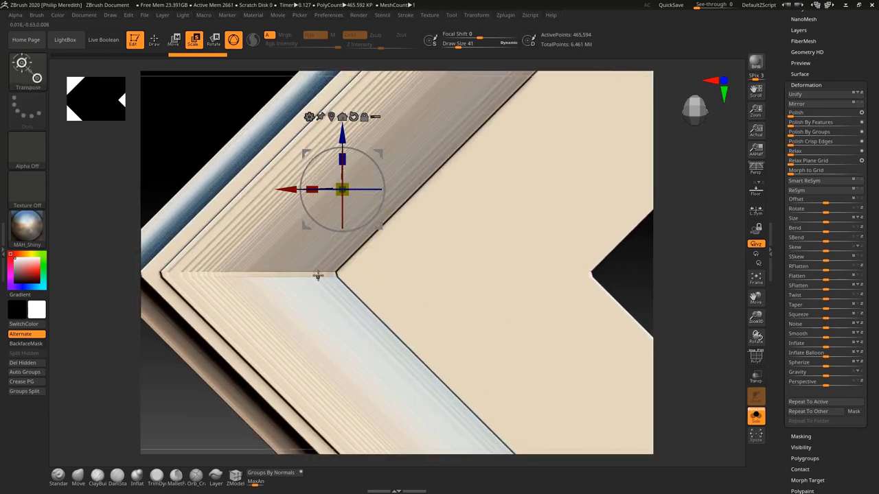
Step: Check the mitred corner's topology with the wireframe displayed, and undo the skew on the moulding
{"action": "right_click_drag", "start_coordinate": [202, 126], "coordinate": [206, 67], "text": "ctrl"}
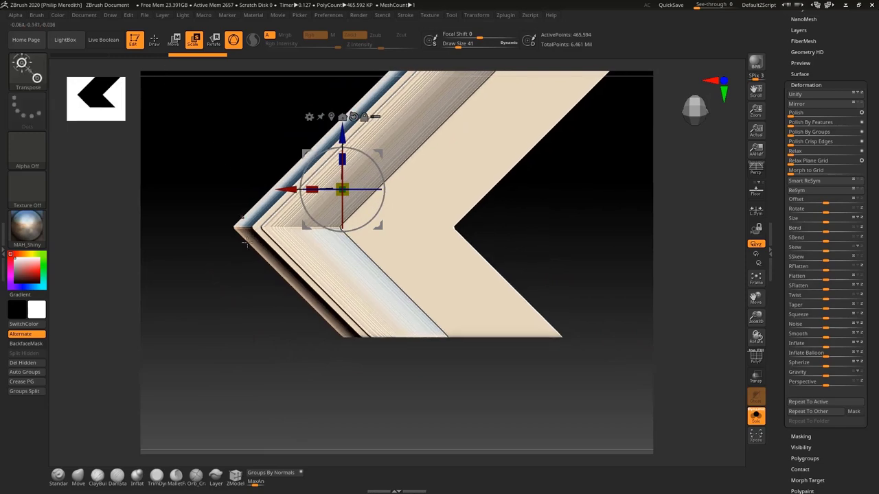
{"action": "left_click", "coordinate": [752, 361]}
{"action": "right_click_drag", "start_coordinate": [195, 309], "coordinate": [240, 405], "text": "ctrl"}
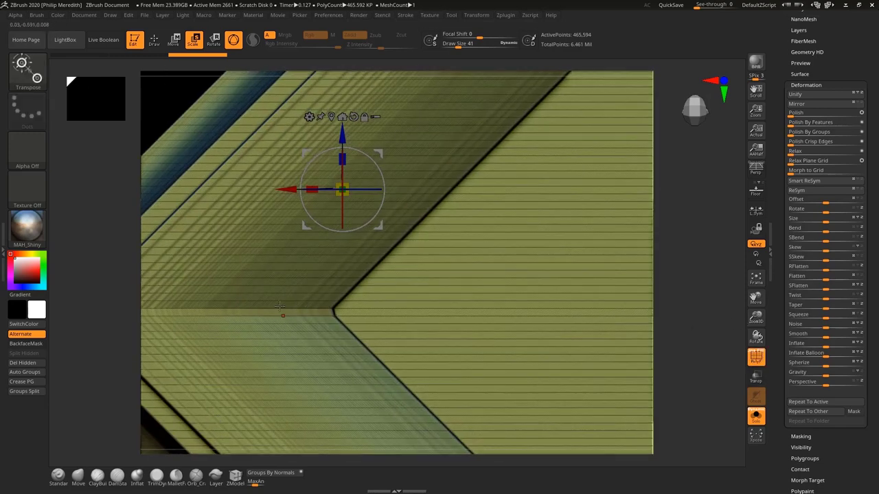
{"action": "right_click_drag", "start_coordinate": [152, 108], "coordinate": [111, 13], "text": "ctrl"}
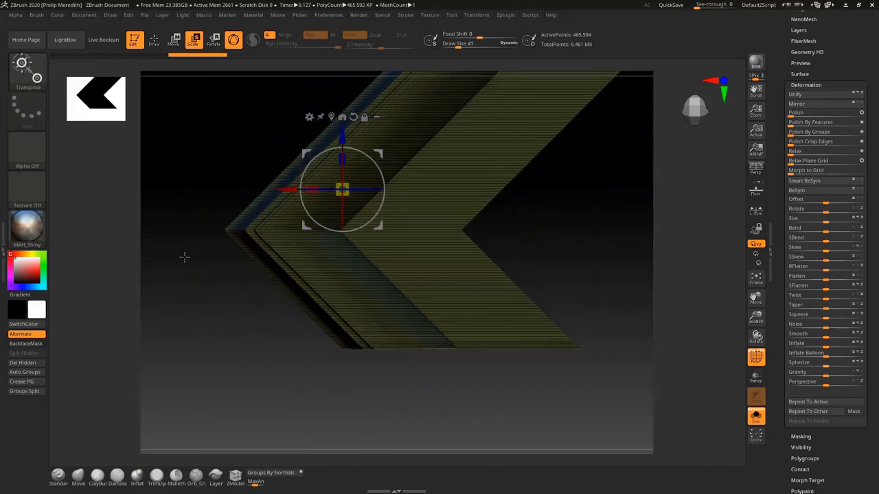
{"action": "key", "text": "ctrl+z"}
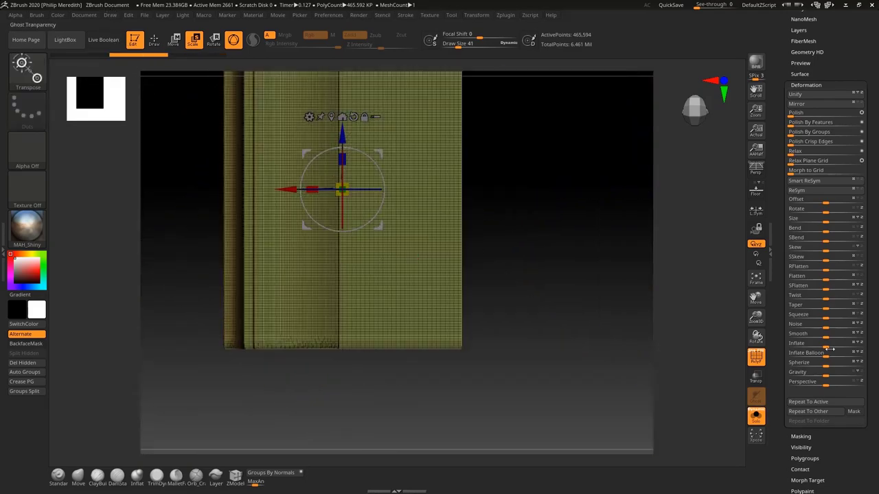
Step: Try remeshing the straight moulding with DynaMesh at resolution 128 and undo it
{"action": "left_click_drag", "start_coordinate": [864, 441], "coordinate": [850, 385]}
{"action": "left_click_drag", "start_coordinate": [829, 322], "coordinate": [835, 399]}
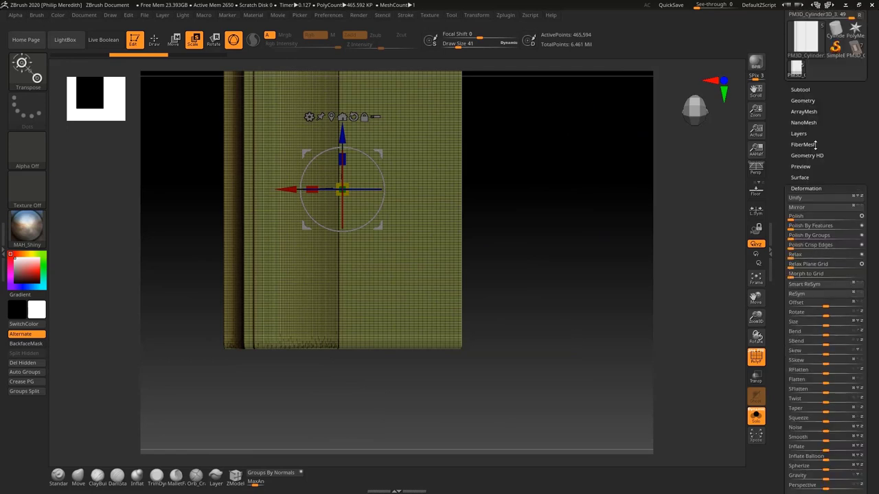
{"action": "left_click", "coordinate": [802, 100]}
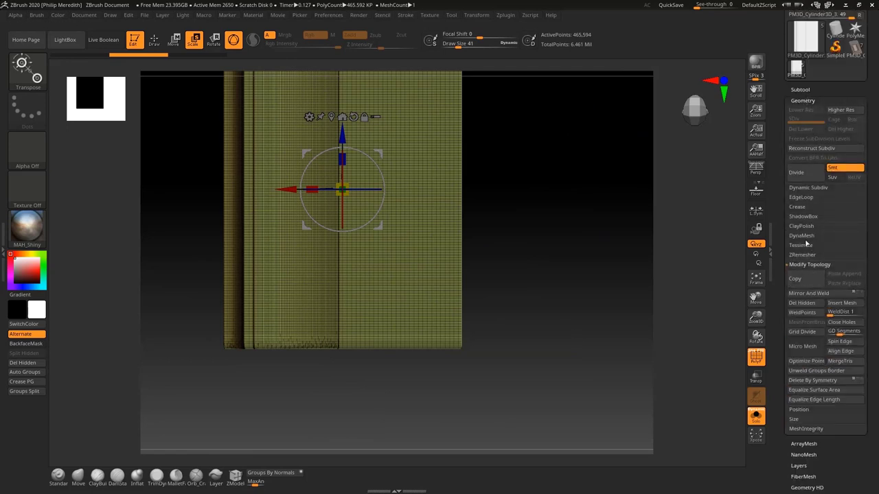
{"action": "left_click", "coordinate": [808, 237]}
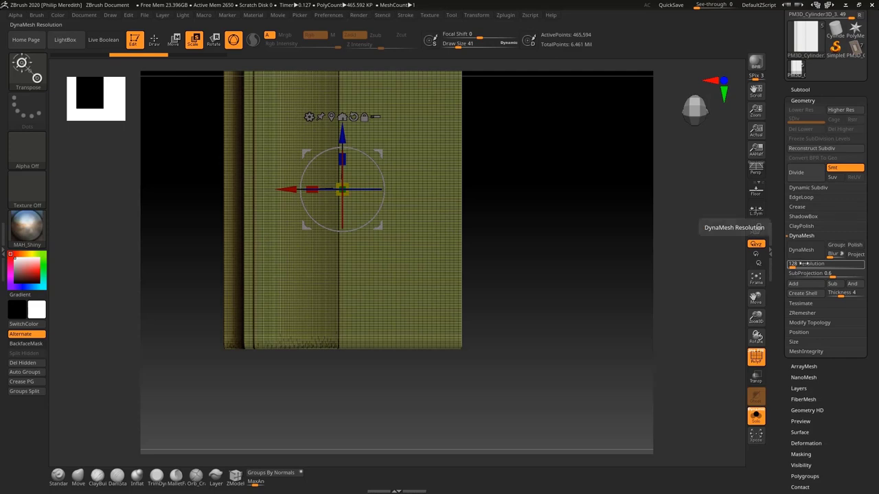
{"action": "left_click", "coordinate": [801, 250]}
{"action": "key", "text": "ctrl+z"}
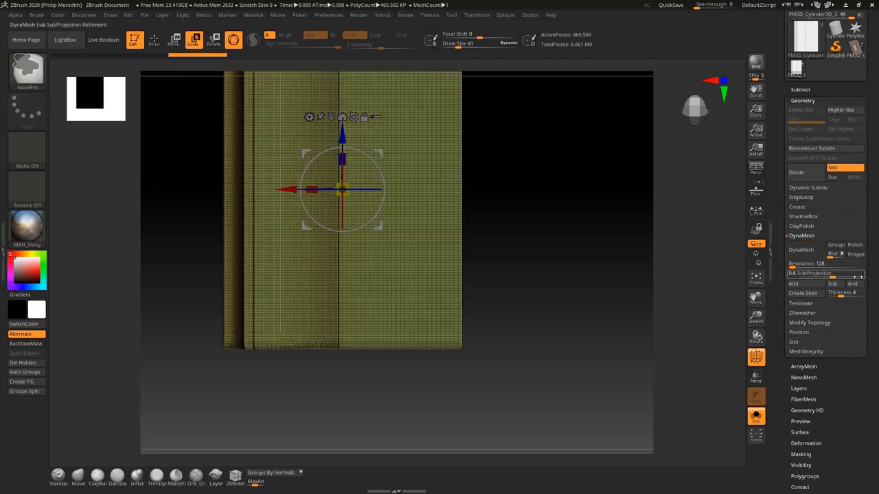
Step: Try DynaMesh on the moulding at resolution 1304 and undo it
{"action": "left_click", "coordinate": [813, 264]}
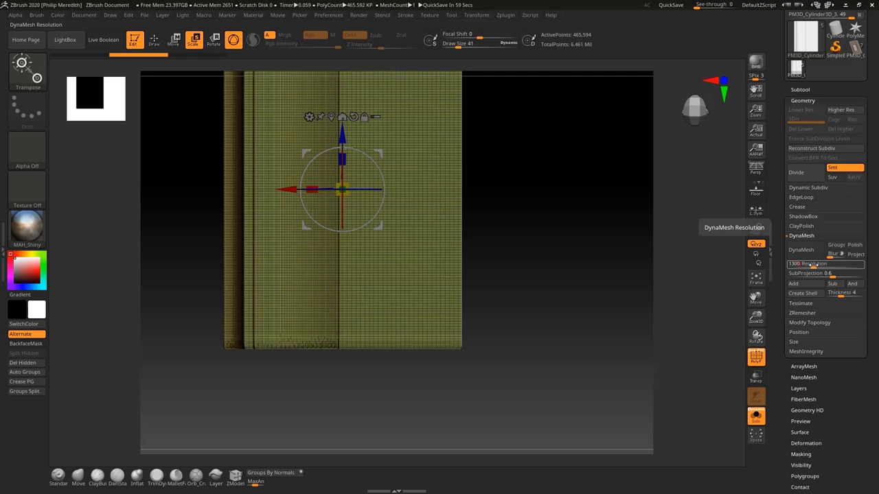
{"action": "key", "text": "Return"}
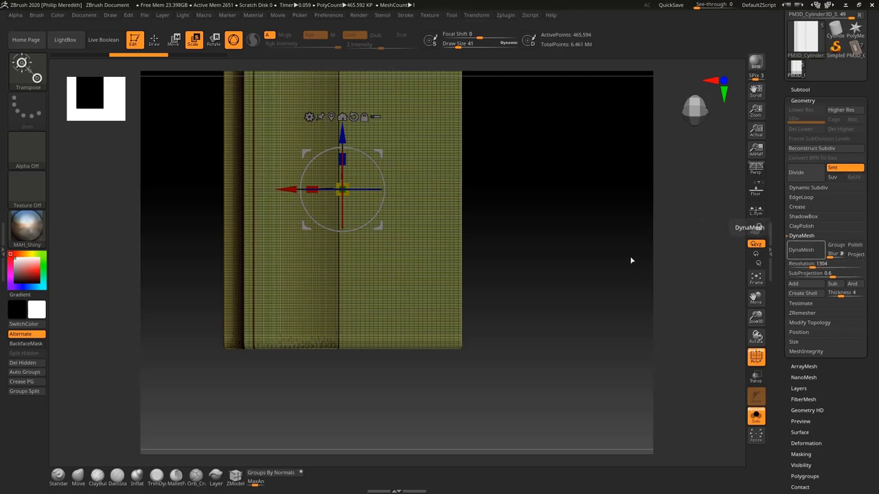
{"action": "left_click", "coordinate": [801, 250]}
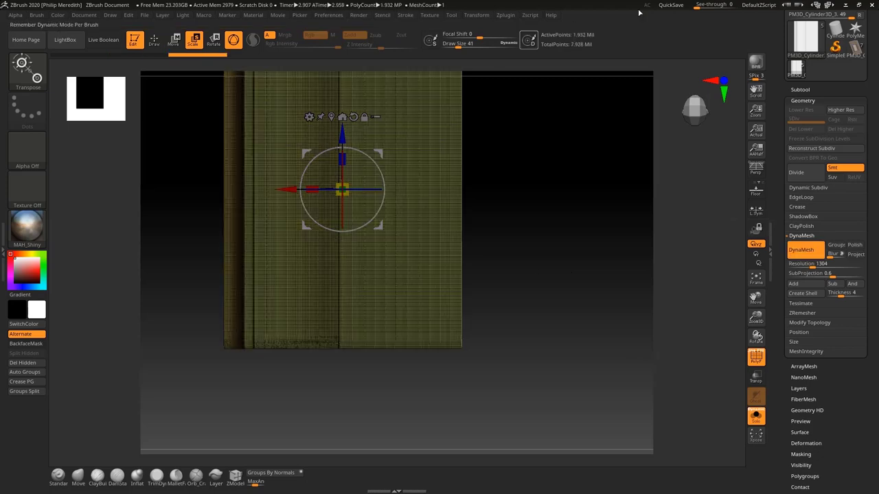
{"action": "key", "text": "ctrl+z"}
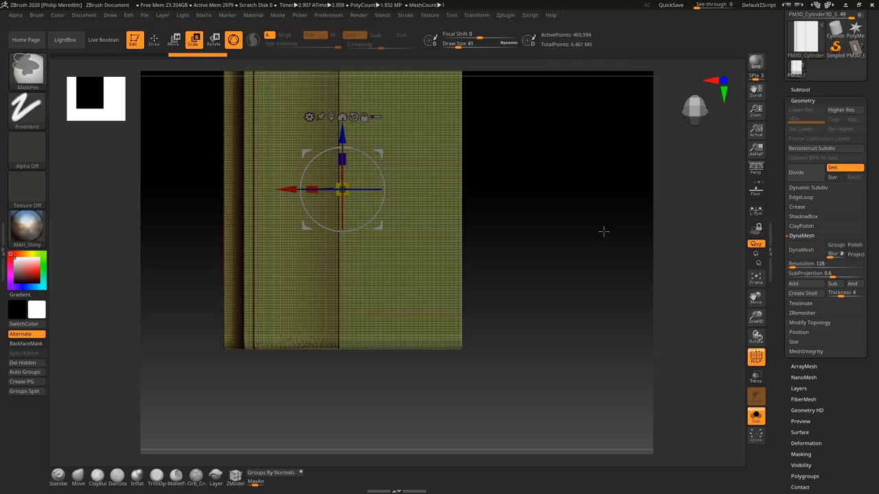
Step: Set the DynaMesh resolution to 904 and remesh the moulding
{"action": "left_click", "coordinate": [798, 265]}
{"action": "type", "text": "128"}
{"action": "left_click", "coordinate": [800, 265]}
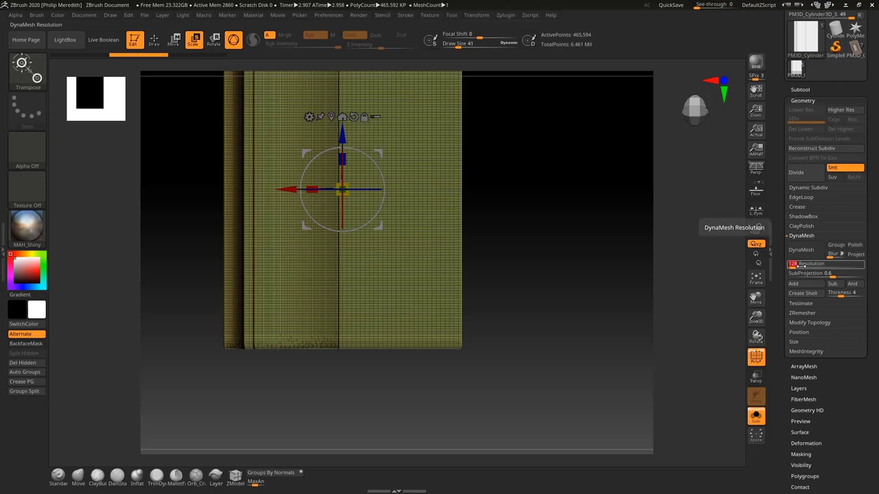
{"action": "type", "text": "90"}
{"action": "key", "text": "Return"}
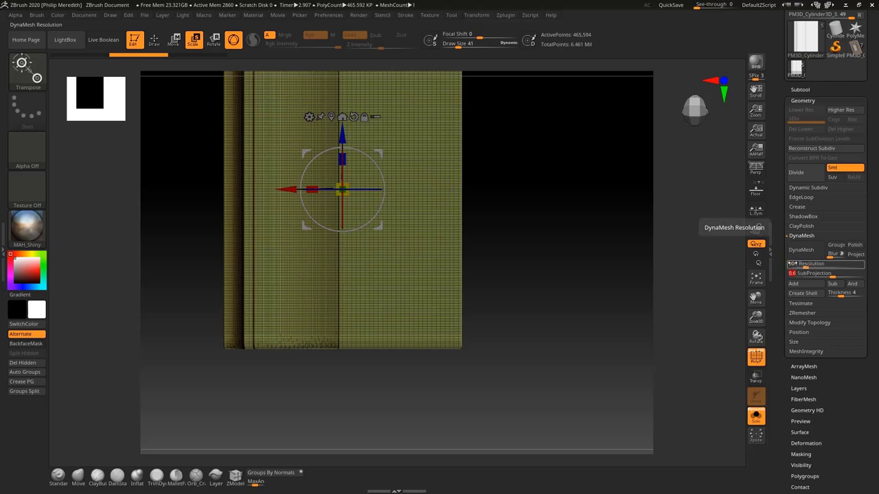
{"action": "key", "text": "Return"}
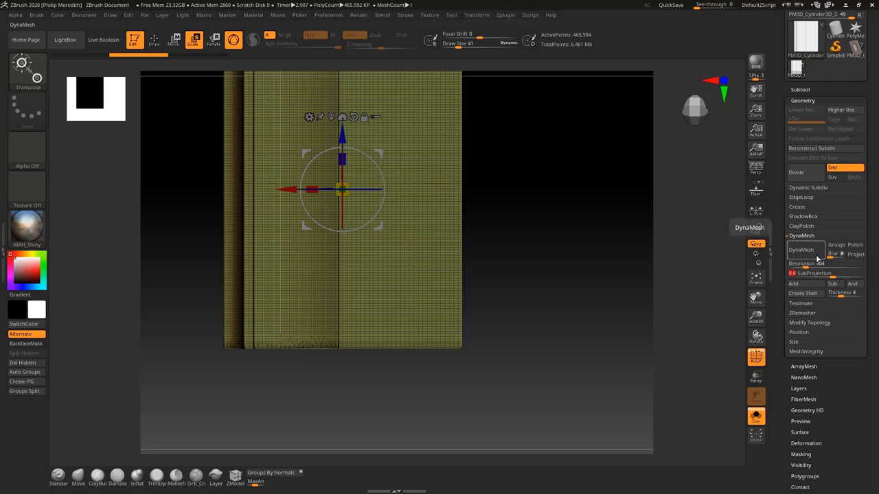
{"action": "left_click", "coordinate": [812, 255]}
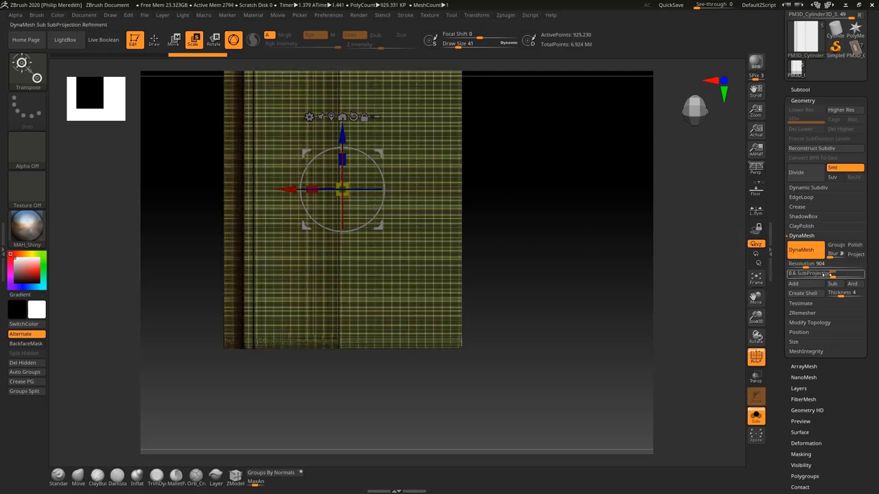
{"action": "left_click", "coordinate": [796, 265]}
{"action": "key", "text": "Escape"}
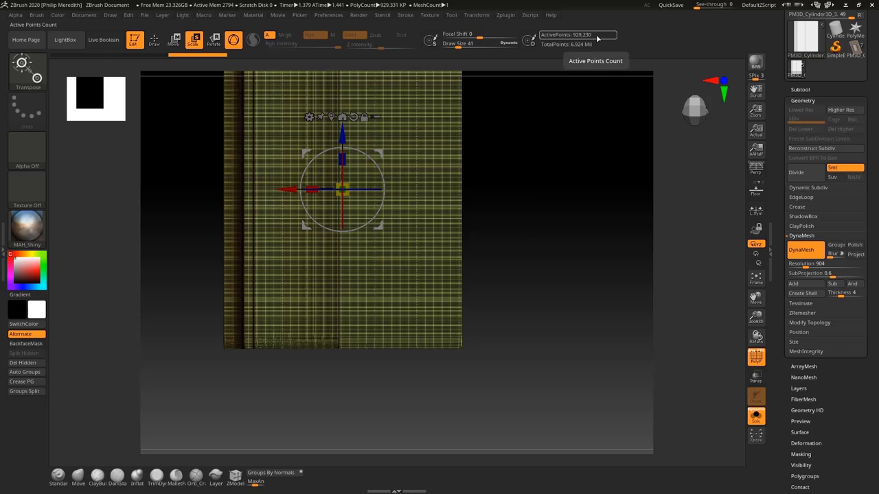
Step: Hide the wireframe on the remeshed moulding and open the Deformation settings
{"action": "left_click_drag", "start_coordinate": [537, 223], "coordinate": [540, 222]}
{"action": "left_click", "coordinate": [757, 357]}
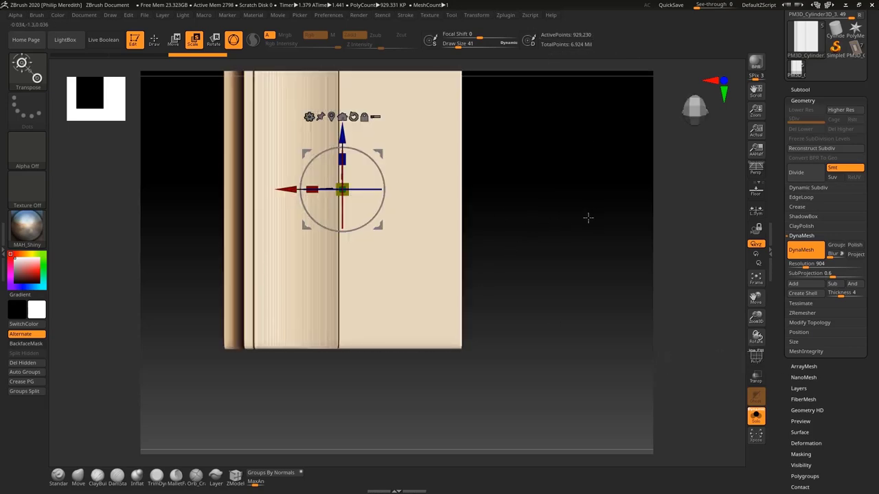
{"action": "mouse_move", "coordinate": [555, 200]}
{"action": "right_mouse_down", "text": "ctrl"}
{"action": "mouse_move", "coordinate": [556, 215]}
{"action": "mouse_move", "coordinate": [547, 186]}
{"action": "right_mouse_up", "text": "ctrl"}
{"action": "right_click_drag", "start_coordinate": [546, 221], "coordinate": [549, 273], "text": "alt"}
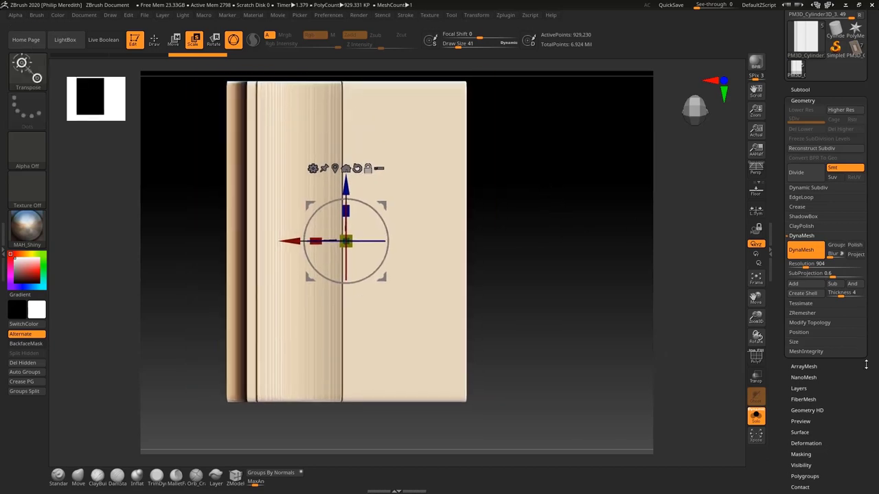
{"action": "left_click_drag", "start_coordinate": [864, 365], "coordinate": [821, 281]}
{"action": "left_click", "coordinate": [812, 269]}
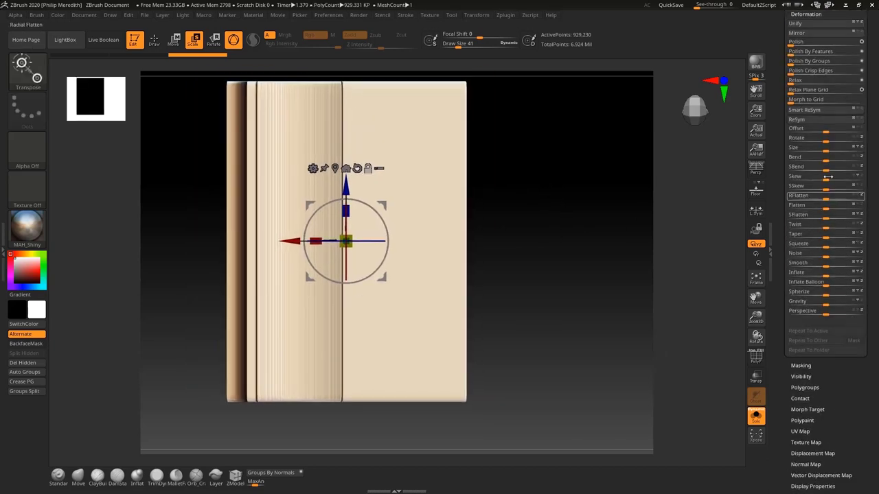
Step: Skew the moulding into a right-angled chevron and rotate it so its two arms run horizontally and vertically
{"action": "left_click_drag", "start_coordinate": [825, 179], "coordinate": [772, 181]}
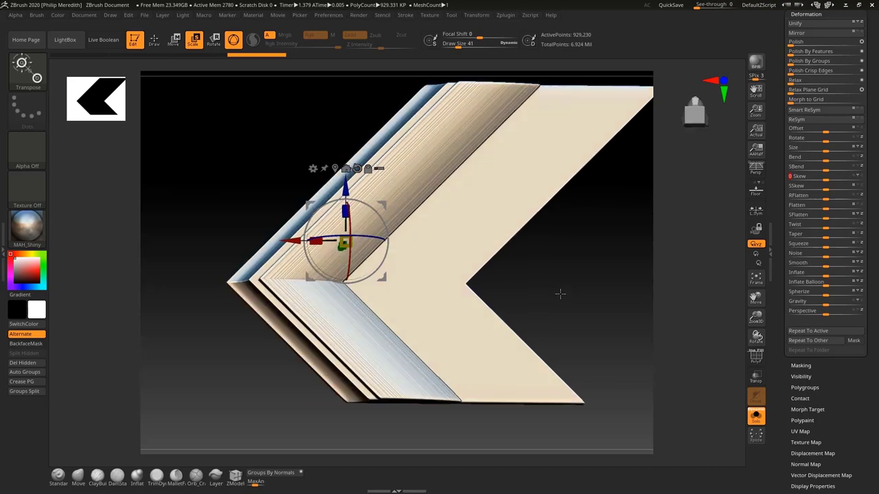
{"action": "right_click_drag", "start_coordinate": [570, 301], "coordinate": [374, 309], "text": "ctrl"}
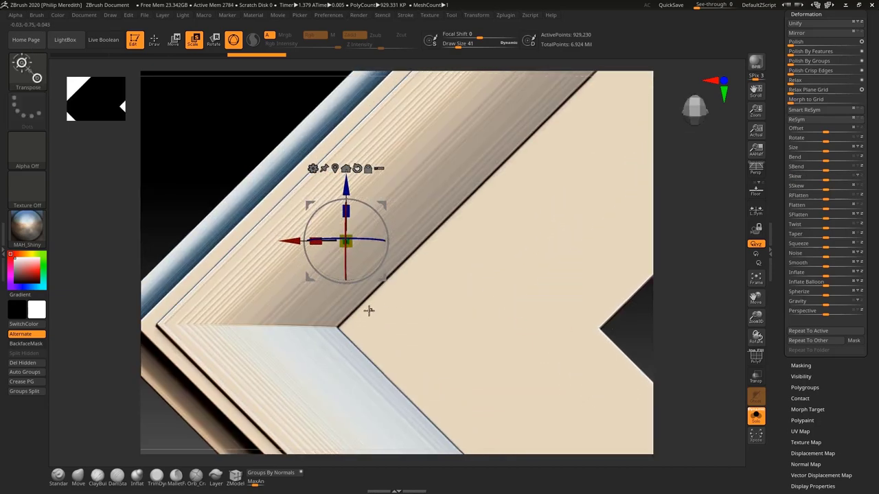
{"action": "right_click_drag", "start_coordinate": [225, 133], "coordinate": [575, 249], "text": "shift"}
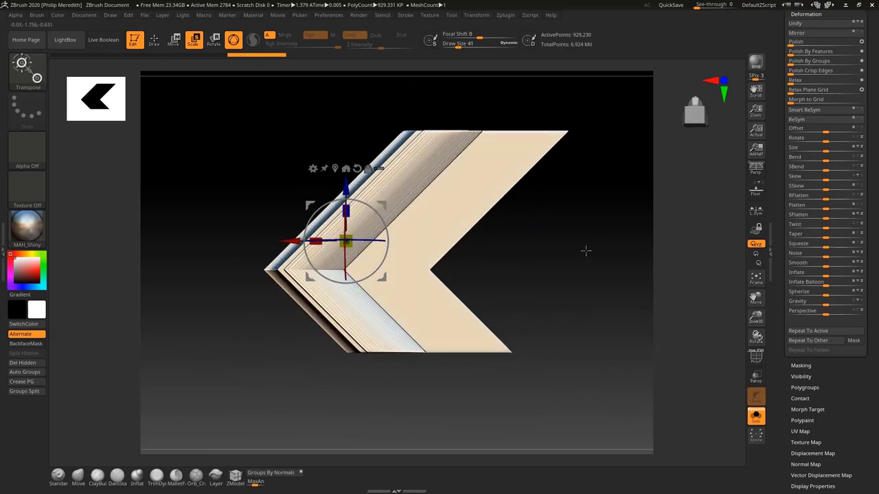
{"action": "left_click_drag", "start_coordinate": [367, 206], "coordinate": [388, 233]}
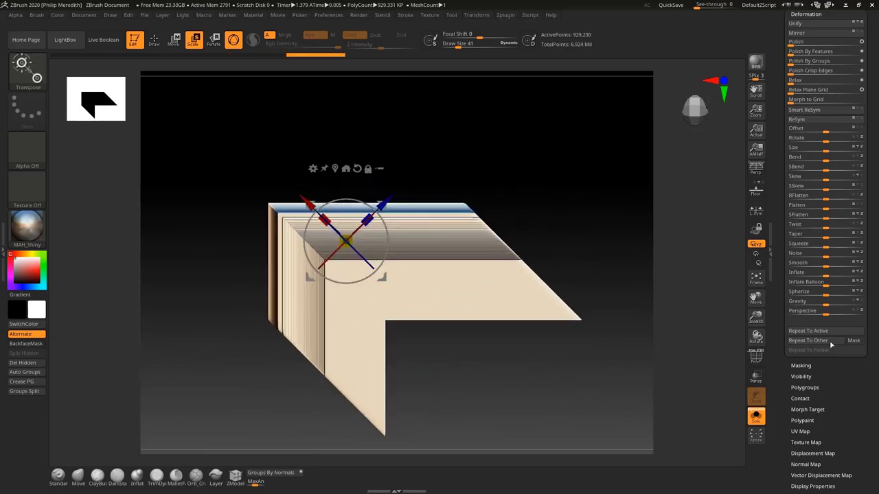
Step: Try Mirror And Weld on the corner piece across the Y and Z axes, and undo it
{"action": "scroll", "coordinate": [866, 427], "scroll_direction": "up", "scroll_amount": 5}
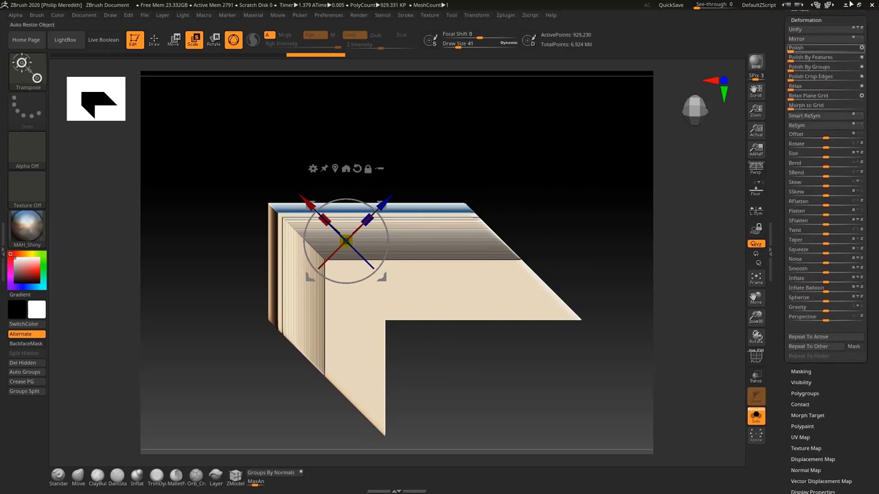
{"action": "scroll", "coordinate": [815, 124], "scroll_direction": "up", "scroll_amount": 6}
{"action": "left_click", "coordinate": [808, 140]}
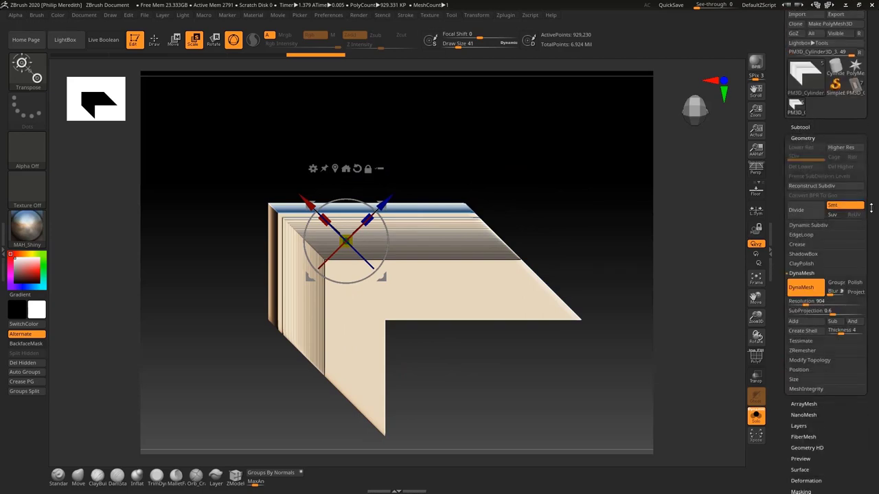
{"action": "scroll", "coordinate": [870, 192], "scroll_direction": "down", "scroll_amount": 6}
{"action": "left_click", "coordinate": [821, 248]}
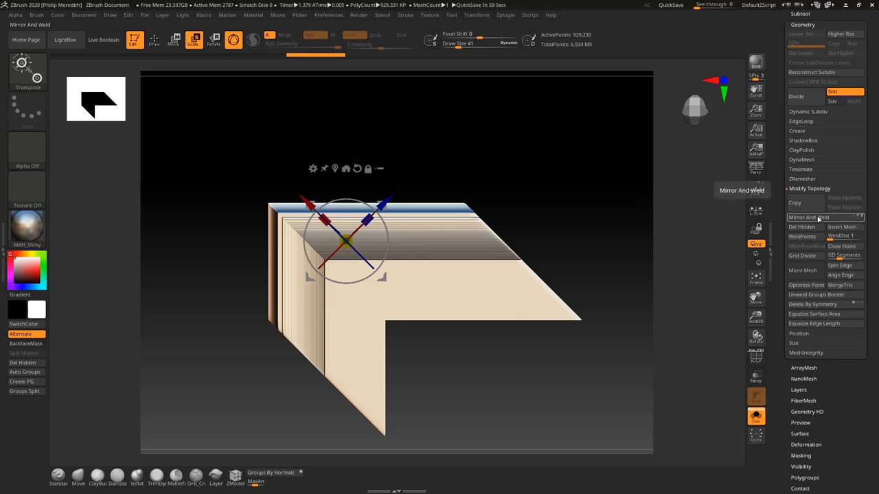
{"action": "left_click", "coordinate": [818, 219]}
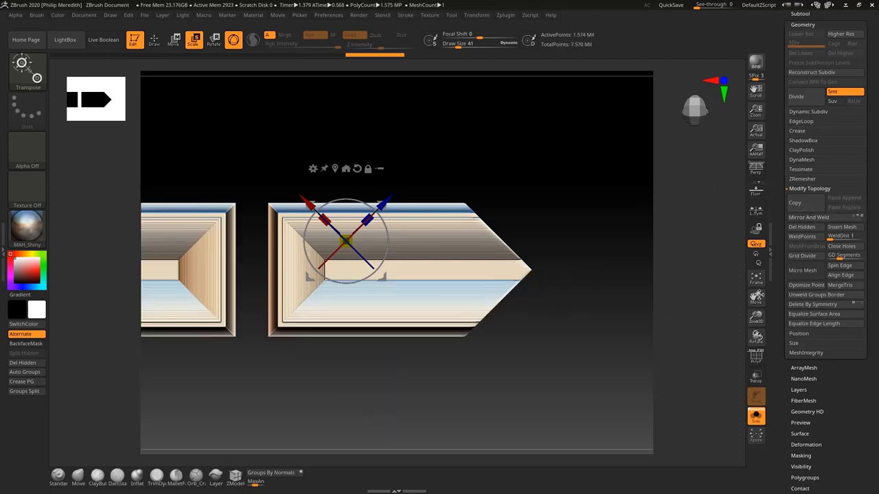
{"action": "mouse_move", "coordinate": [753, 320]}
{"action": "left_mouse_down"}
{"action": "mouse_move", "coordinate": [747, 294]}
{"action": "mouse_move", "coordinate": [786, 300]}
{"action": "left_mouse_up"}
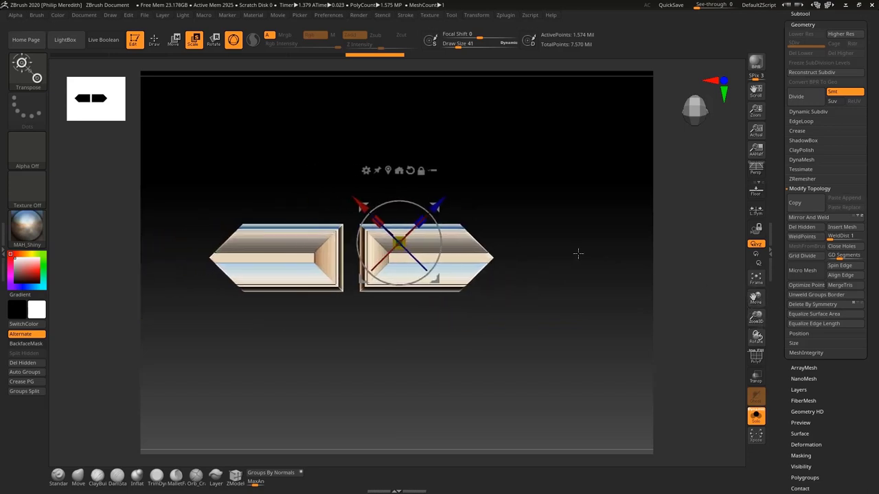
{"action": "key", "text": "ctrl+z"}
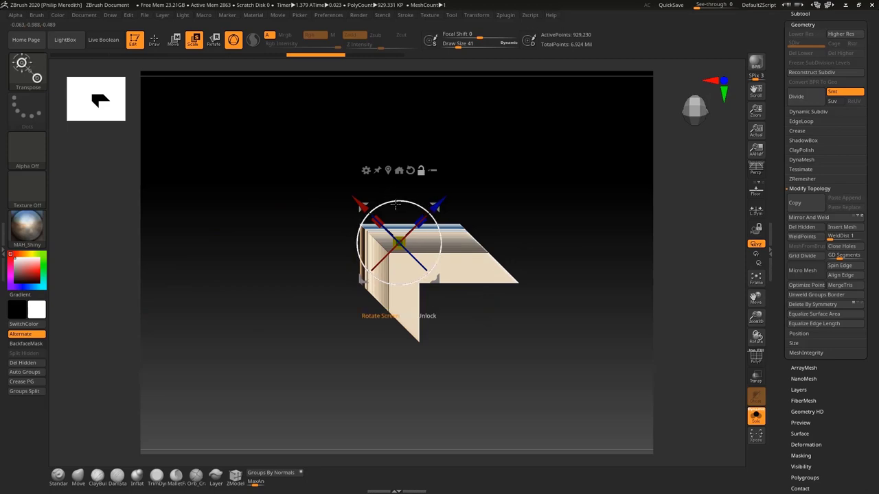
Step: Realign the gizmo's axes with the corner piece's arms without rotating the piece itself
{"action": "left_click_drag", "start_coordinate": [396, 204], "coordinate": [415, 221], "text": "alt"}
{"action": "left_click_drag", "start_coordinate": [574, 177], "coordinate": [560, 188]}
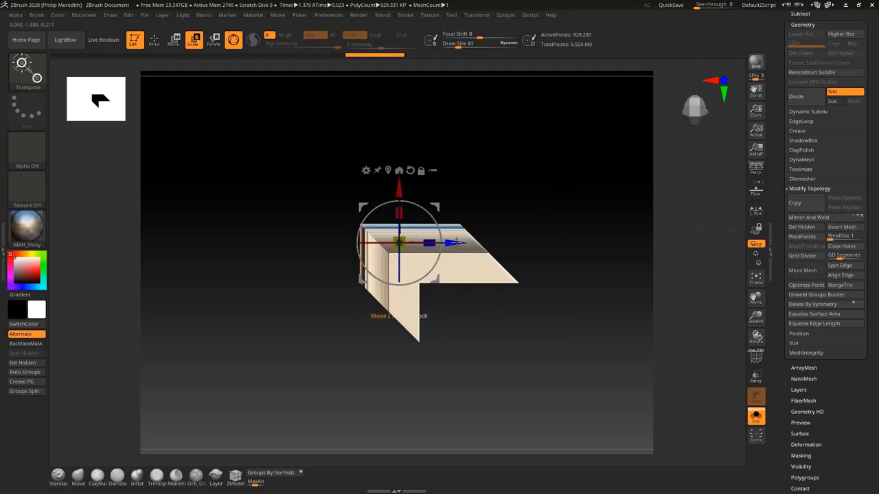
Step: Try Mirror And Weld on the corner piece at several horizontal offsets, undoing each weld
{"action": "left_click_drag", "start_coordinate": [456, 242], "coordinate": [388, 243]}
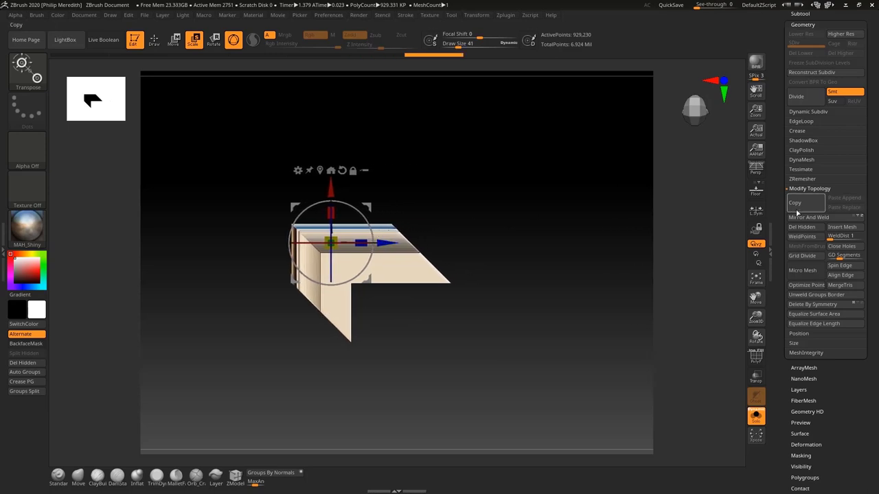
{"action": "left_click", "coordinate": [809, 220]}
{"action": "key", "text": "ctrl+z"}
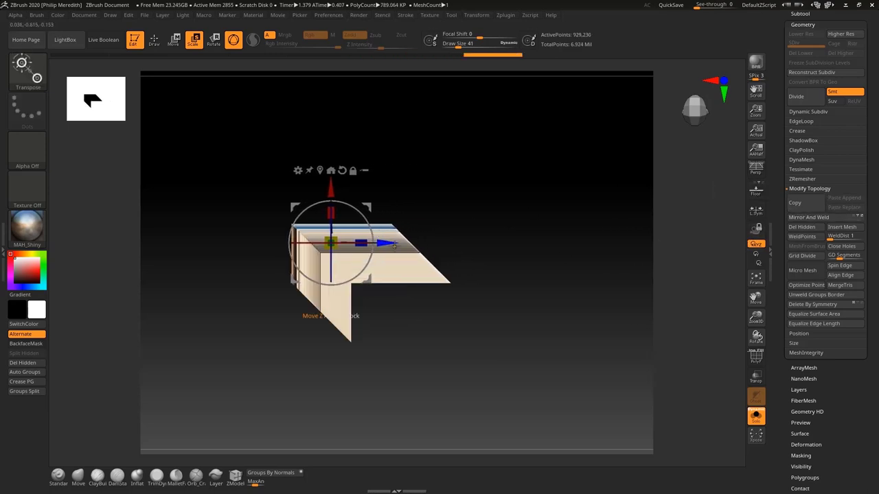
{"action": "left_click_drag", "start_coordinate": [388, 242], "coordinate": [539, 242]}
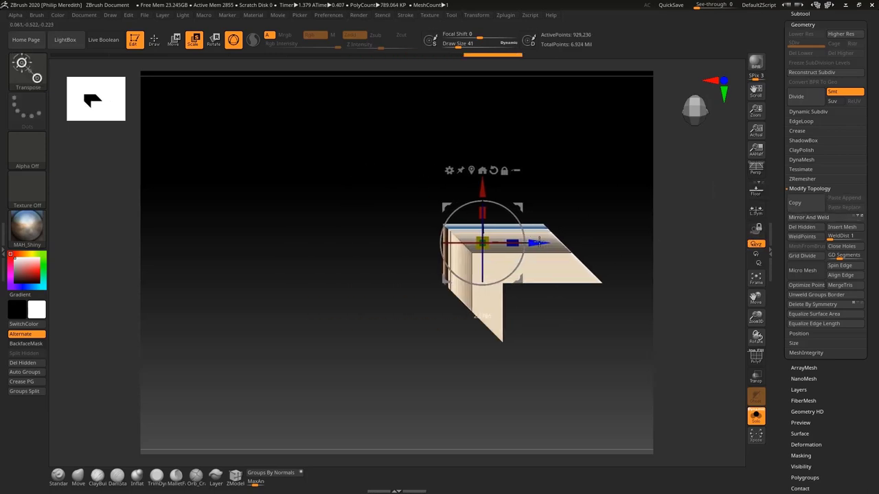
{"action": "left_click", "coordinate": [826, 218]}
{"action": "key", "text": "ctrl+z"}
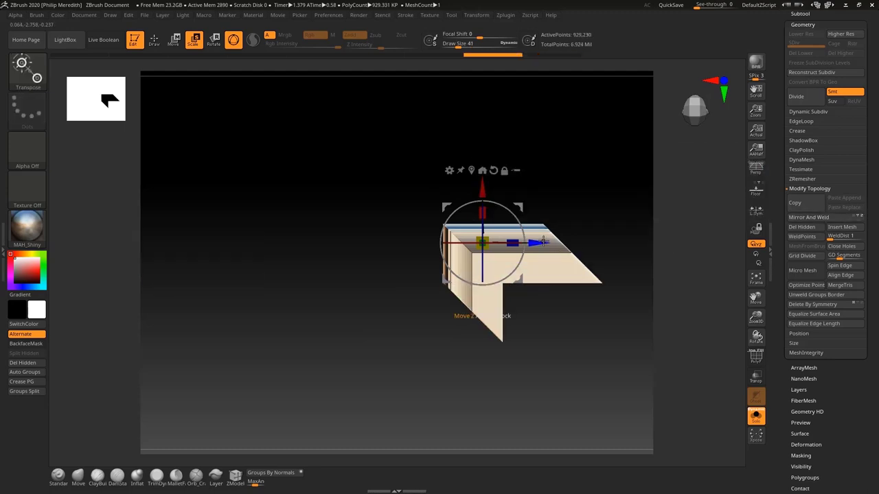
{"action": "key", "text": "ctrl+z"}
{"action": "left_click_drag", "start_coordinate": [339, 247], "coordinate": [340, 246]}
{"action": "left_click", "coordinate": [844, 218]}
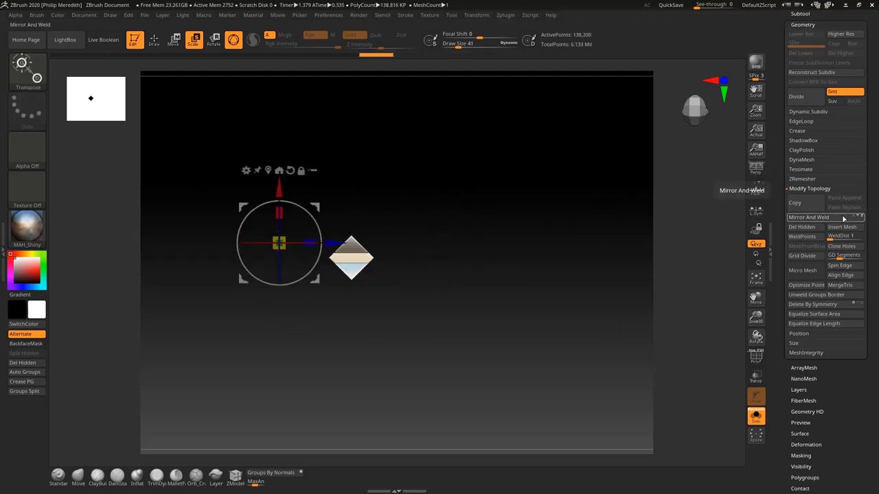
{"action": "key", "text": "ctrl+shift+z"}
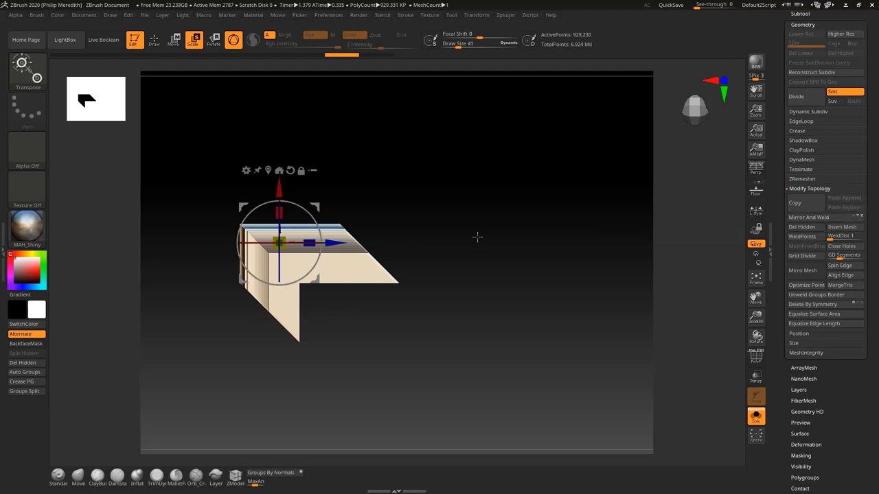
Step: Flip the corner piece horizontally using the Deformation Mirror on the Y axis only
{"action": "scroll", "coordinate": [853, 378], "scroll_direction": "down", "scroll_amount": 3}
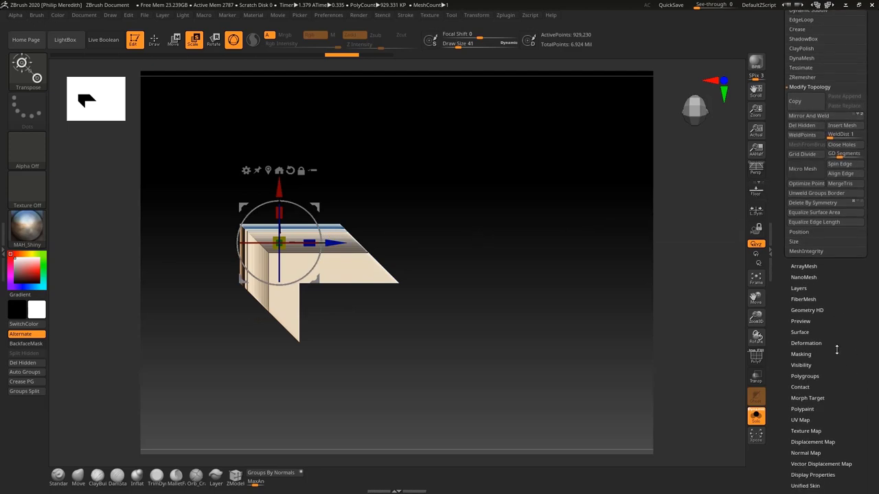
{"action": "left_click", "coordinate": [816, 342]}
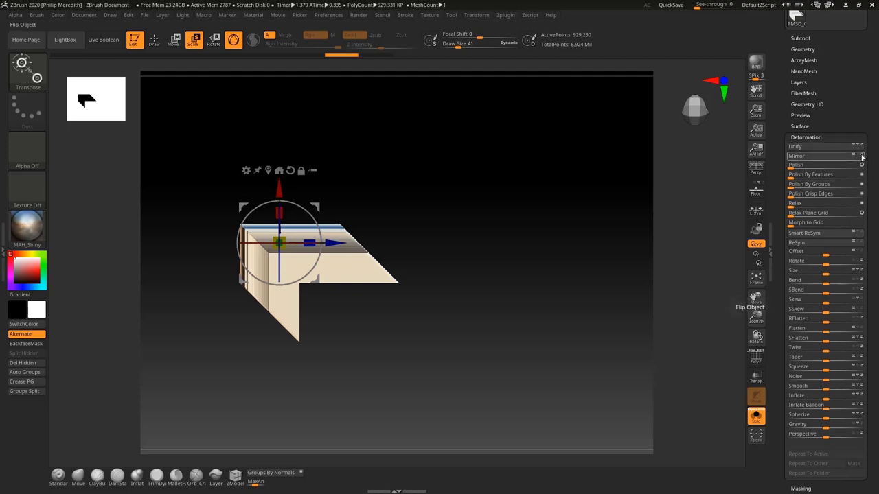
{"action": "left_click", "coordinate": [832, 159]}
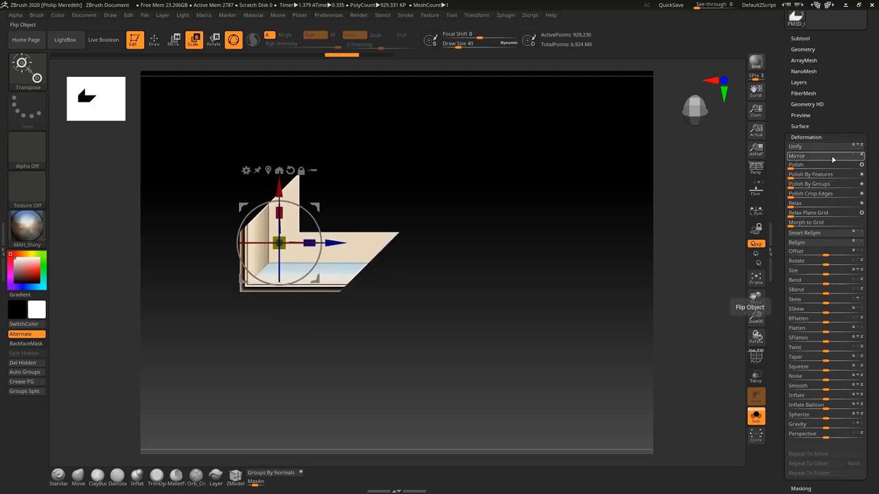
{"action": "left_click", "coordinate": [861, 156]}
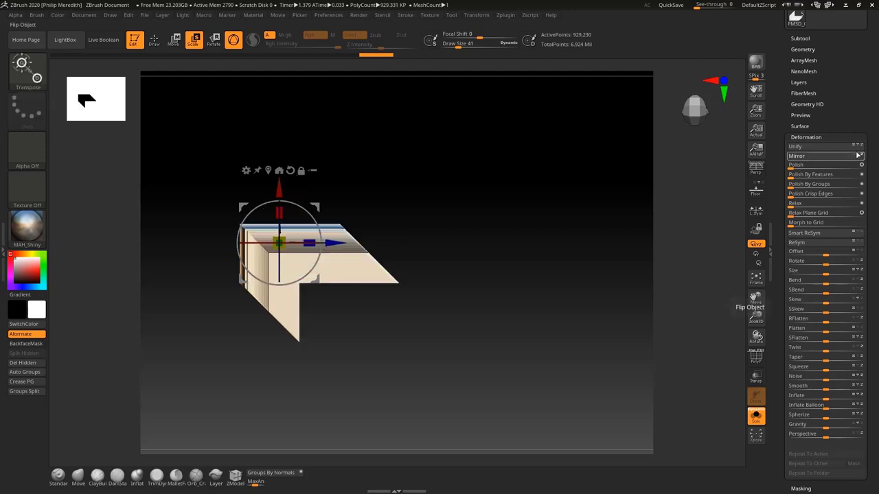
{"action": "left_click", "coordinate": [860, 156]}
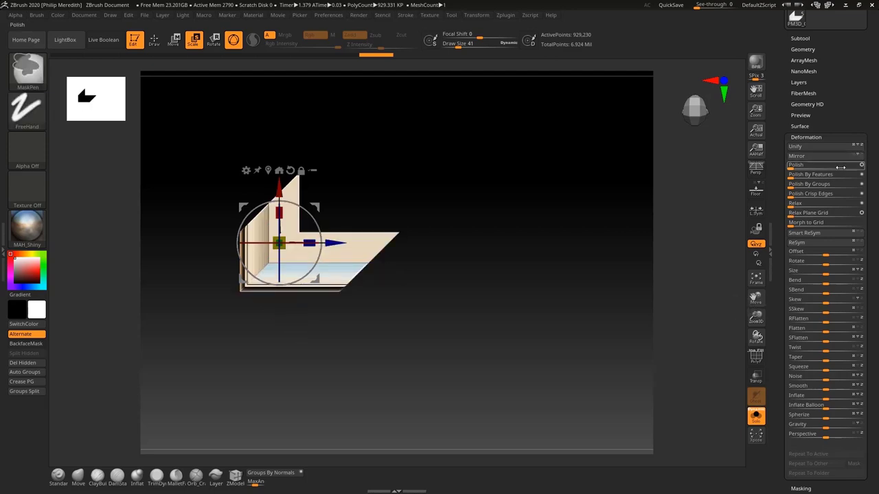
{"action": "key", "text": "ctrl+z"}
{"action": "left_click", "coordinate": [837, 158]}
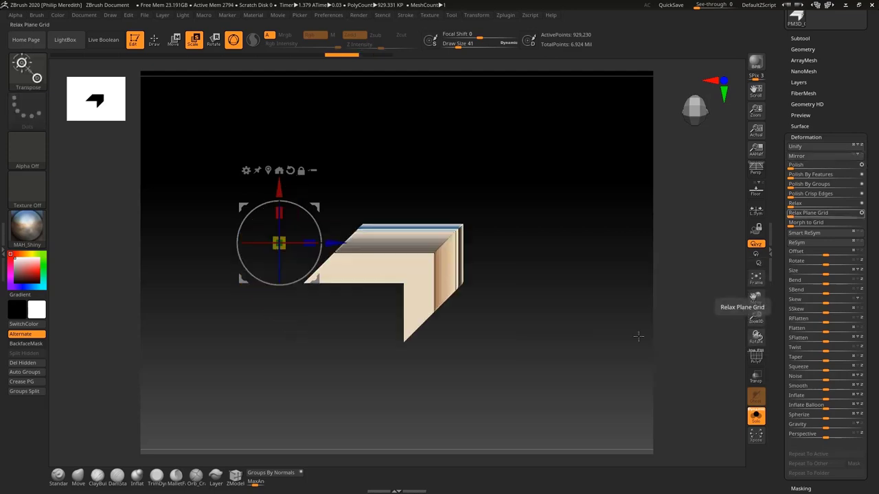
Step: Try Mirror And Weld on the flipped corner piece in place and slightly farther from the centre, undoing each weld
{"action": "left_click_drag", "start_coordinate": [871, 111], "coordinate": [876, 194]}
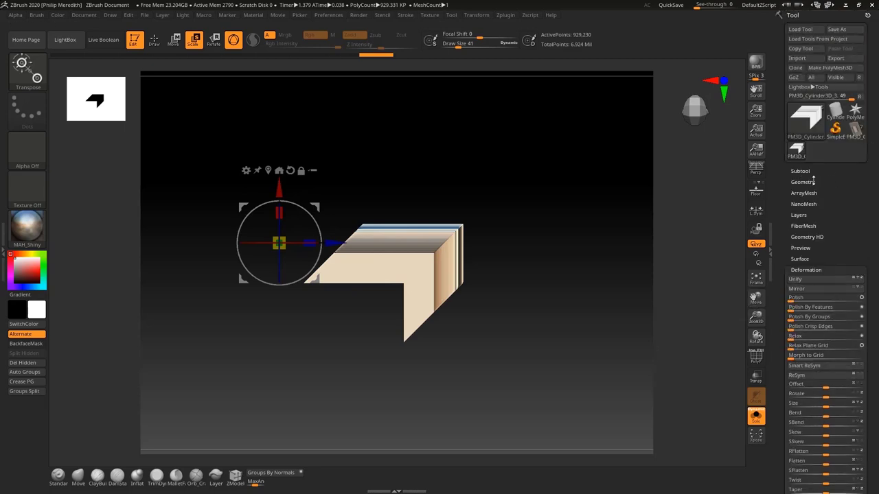
{"action": "left_click", "coordinate": [813, 181]}
{"action": "scroll", "coordinate": [871, 344], "scroll_direction": "down", "scroll_amount": 3}
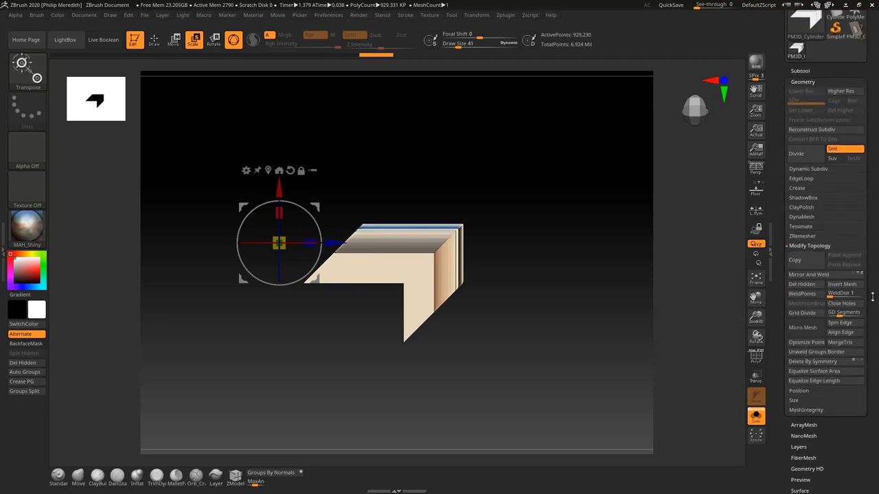
{"action": "left_click", "coordinate": [807, 273]}
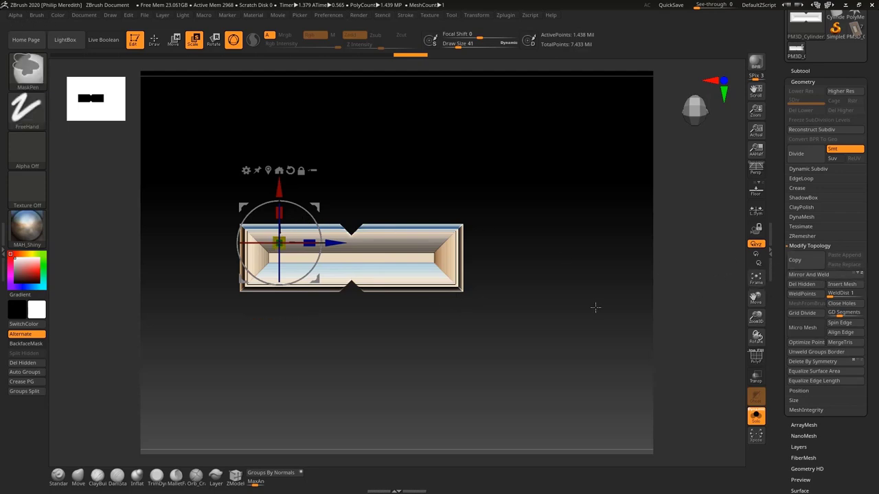
{"action": "key", "text": "ctrl+z"}
{"action": "left_click_drag", "start_coordinate": [332, 245], "coordinate": [343, 244]}
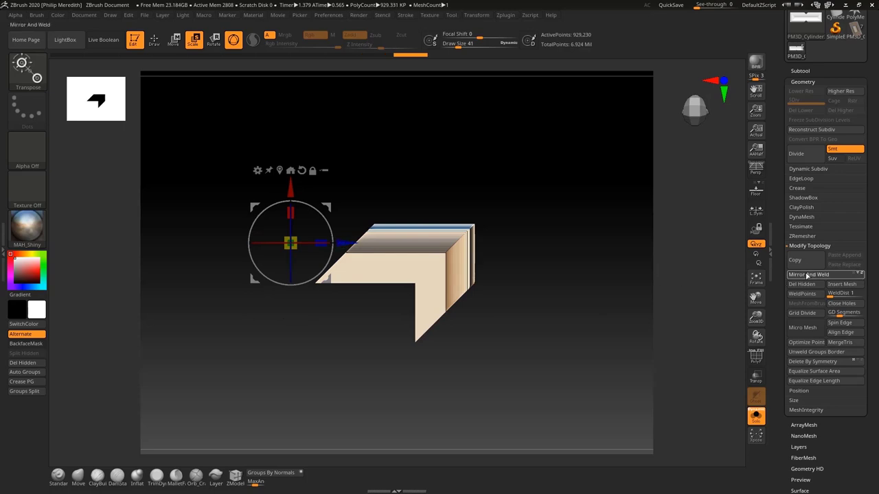
{"action": "left_click", "coordinate": [807, 275]}
{"action": "key", "text": "ctrl+z"}
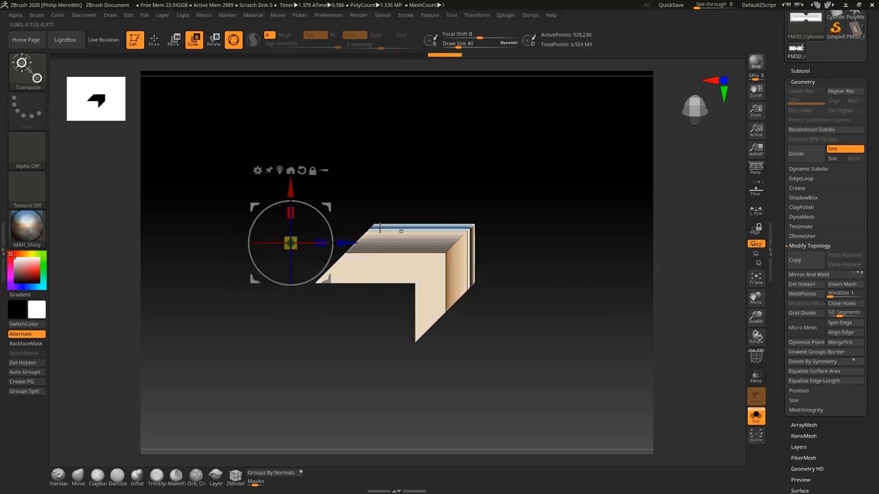
Step: Shift the corner piece inward until Mirror And Weld gives a rectangular frame without notches, and undo that weld
{"action": "left_click_drag", "start_coordinate": [350, 242], "coordinate": [311, 243]}
{"action": "left_click", "coordinate": [801, 278]}
{"action": "key", "text": "ctrl+z"}
{"action": "left_click", "coordinate": [824, 275]}
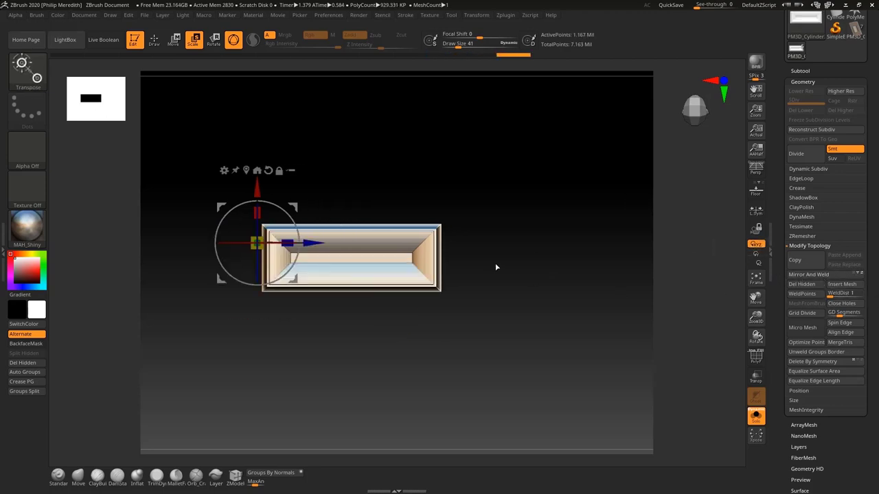
{"action": "left_click_drag", "start_coordinate": [257, 187], "coordinate": [257, 146]}
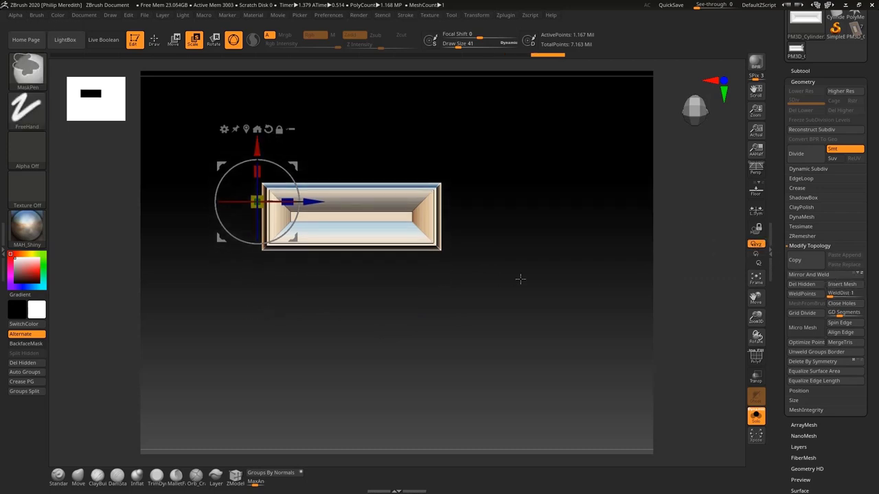
{"action": "key", "text": "ctrl+z"}
{"action": "key", "text": "ctrl+z"}
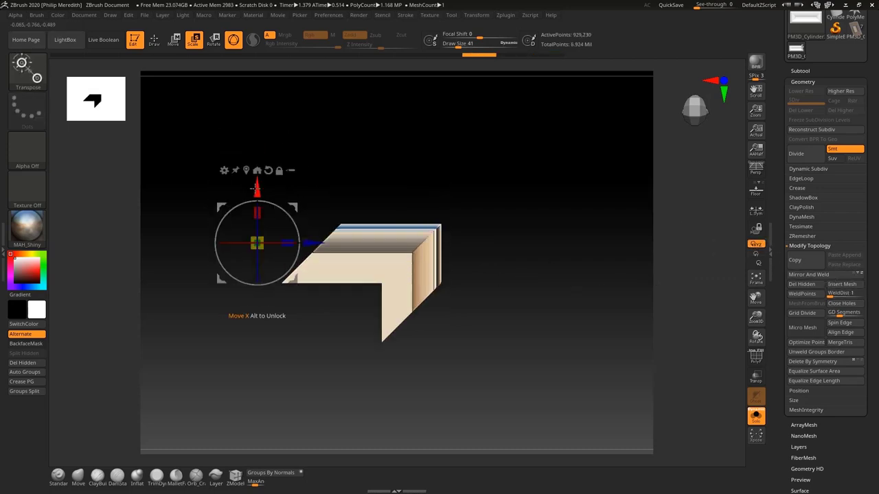
Step: Raise the corner piece and Mirror And Weld it across Y and Z into a taller rectangular frame
{"action": "left_click_drag", "start_coordinate": [256, 186], "coordinate": [267, 140]}
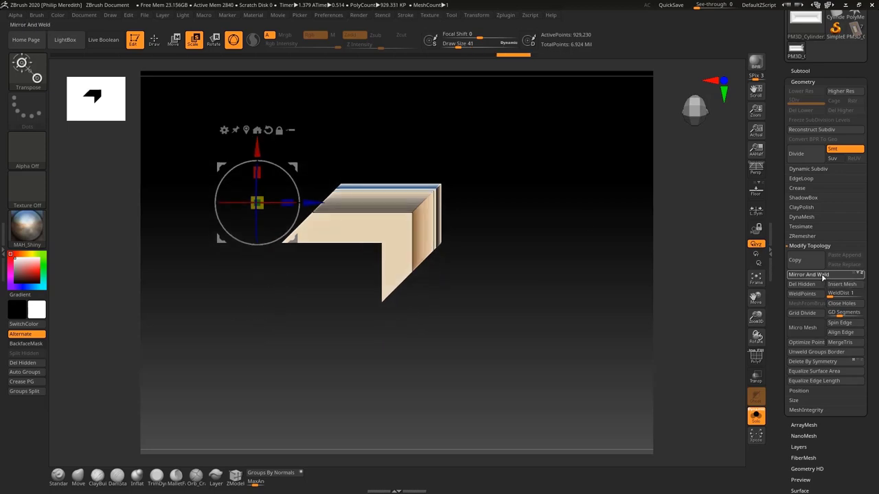
{"action": "key", "text": "ctrl+z"}
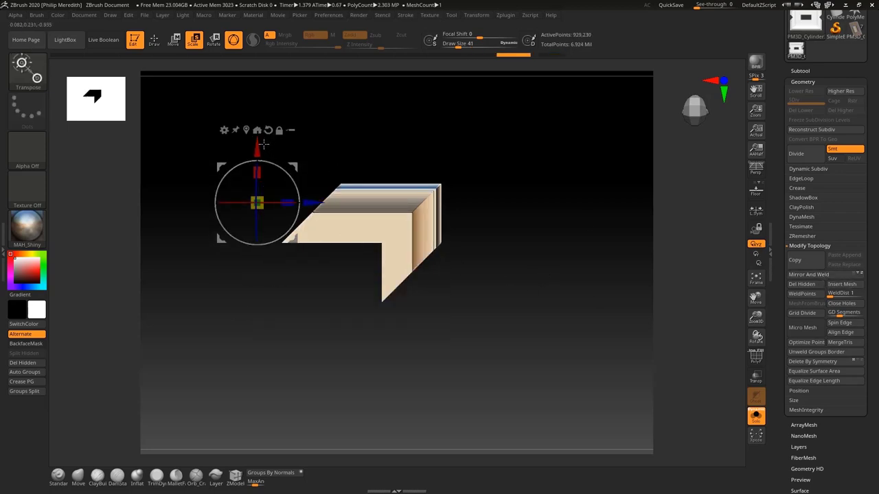
{"action": "left_click_drag", "start_coordinate": [258, 147], "coordinate": [258, 162]}
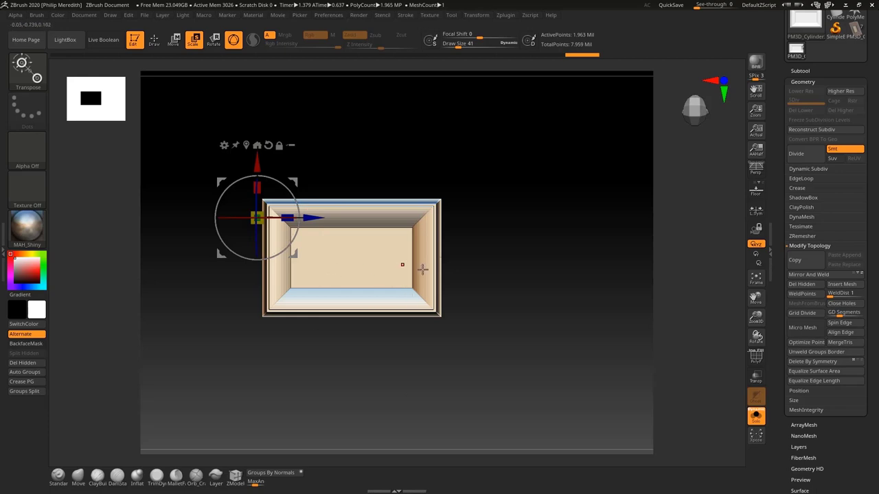
{"action": "mouse_move", "coordinate": [407, 350]}
{"action": "right_mouse_down"}
{"action": "mouse_move", "coordinate": [398, 305]}
{"action": "mouse_move", "coordinate": [494, 275]}
{"action": "mouse_move", "coordinate": [568, 341]}
{"action": "right_mouse_up"}
{"action": "mouse_move", "coordinate": [567, 340]}
{"action": "left_mouse_down"}
{"action": "mouse_move", "coordinate": [535, 281]}
{"action": "mouse_move", "coordinate": [594, 359]}
{"action": "mouse_move", "coordinate": [616, 353]}
{"action": "mouse_move", "coordinate": [621, 328]}
{"action": "mouse_move", "coordinate": [612, 320]}
{"action": "mouse_move", "coordinate": [602, 337]}
{"action": "mouse_move", "coordinate": [578, 332]}
{"action": "left_mouse_up"}
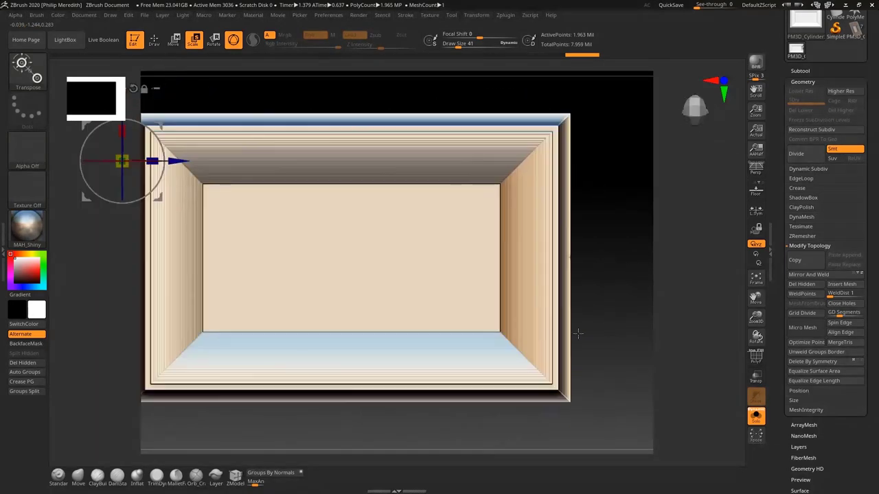
Step: Undo the last weld, lower the corner piece slightly, and Mirror And Weld it into a shorter rectangular frame
{"action": "left_click_drag", "start_coordinate": [562, 161], "coordinate": [487, 182]}
{"action": "left_click_drag", "start_coordinate": [623, 229], "coordinate": [537, 254]}
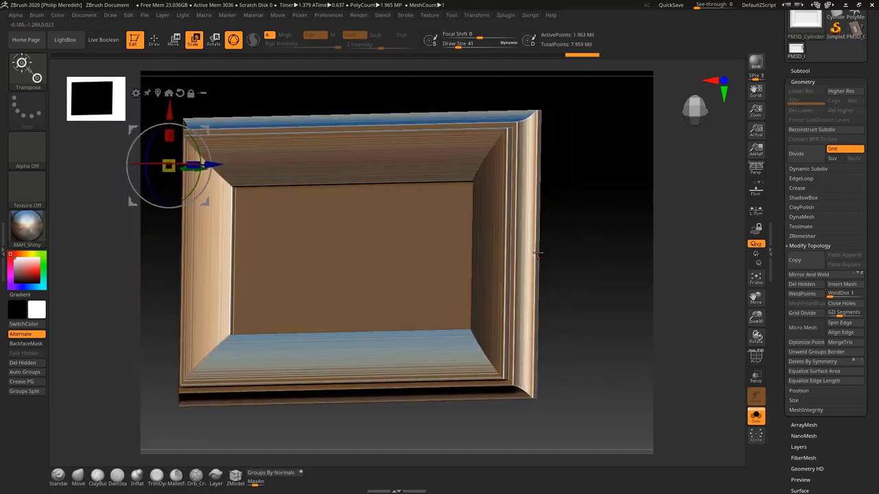
{"action": "key", "text": "ctrl+z"}
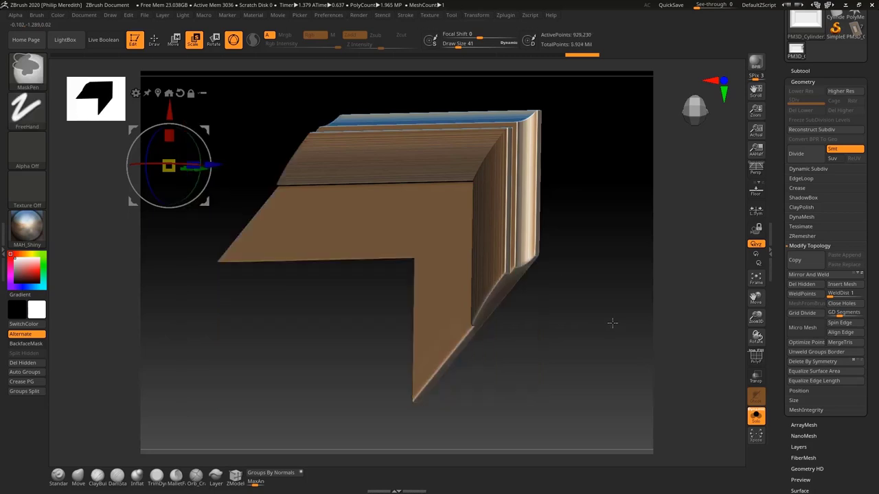
{"action": "left_click_drag", "start_coordinate": [171, 110], "coordinate": [171, 117]}
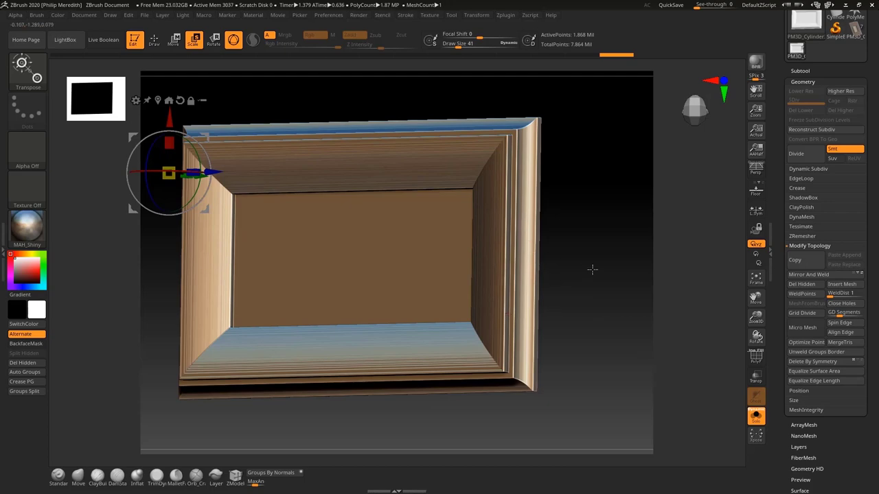
{"action": "left_click_drag", "start_coordinate": [592, 269], "coordinate": [607, 254]}
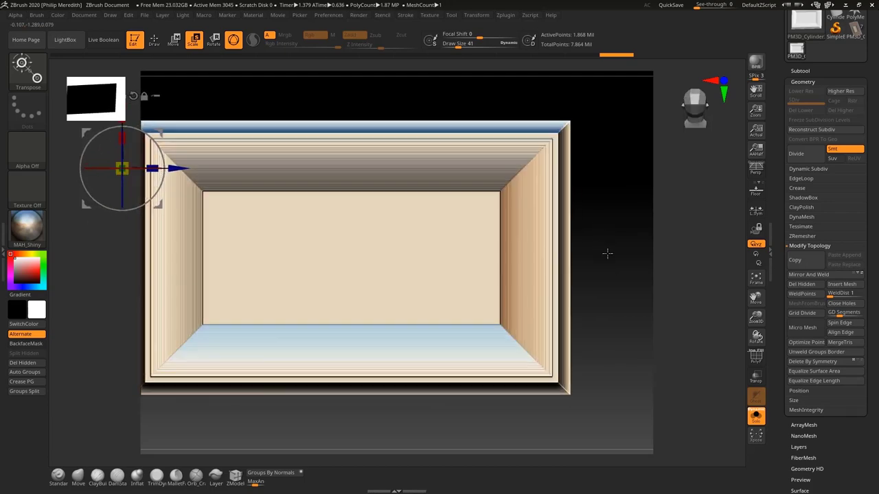
{"action": "mouse_move", "coordinate": [712, 360]}
{"action": "left_mouse_down"}
{"action": "mouse_move", "coordinate": [635, 366]}
{"action": "mouse_move", "coordinate": [623, 345]}
{"action": "mouse_move", "coordinate": [602, 342]}
{"action": "mouse_move", "coordinate": [579, 280]}
{"action": "mouse_move", "coordinate": [579, 337]}
{"action": "mouse_move", "coordinate": [588, 310]}
{"action": "mouse_move", "coordinate": [576, 278]}
{"action": "left_mouse_up"}
{"action": "mouse_move", "coordinate": [576, 279]}
{"action": "right_mouse_down"}
{"action": "mouse_move", "coordinate": [551, 290]}
{"action": "mouse_move", "coordinate": [541, 281]}
{"action": "mouse_move", "coordinate": [553, 283]}
{"action": "right_mouse_up"}
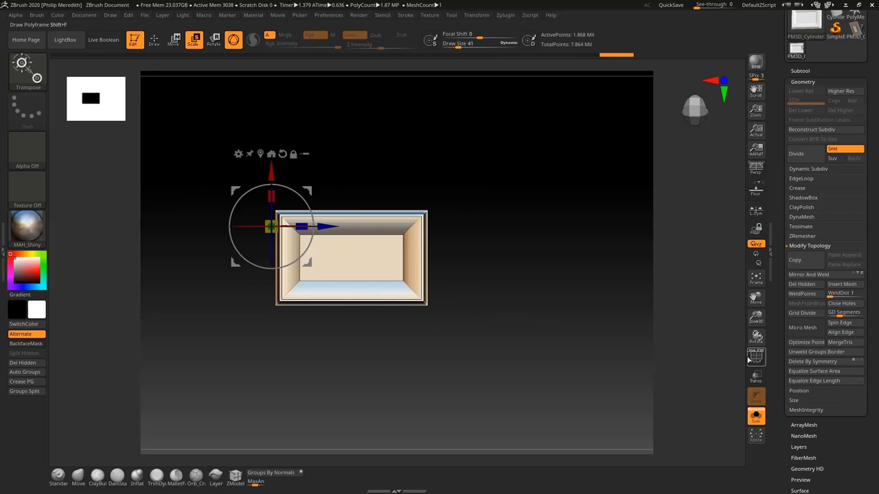
Step: Turn off Solo to show all subtools and append a Cube3D to the tool
{"action": "left_click", "coordinate": [759, 425]}
{"action": "right_click_drag", "start_coordinate": [473, 364], "coordinate": [509, 333]}
{"action": "left_click", "coordinate": [827, 68]}
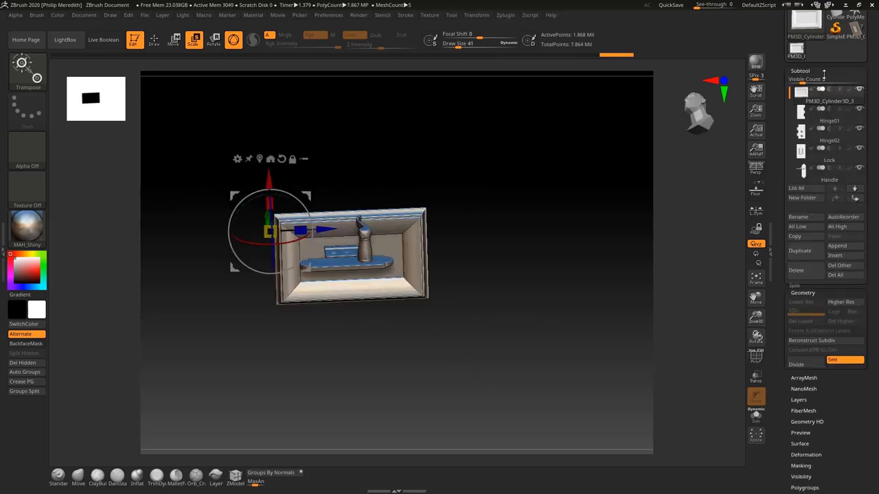
{"action": "left_click", "coordinate": [849, 248]}
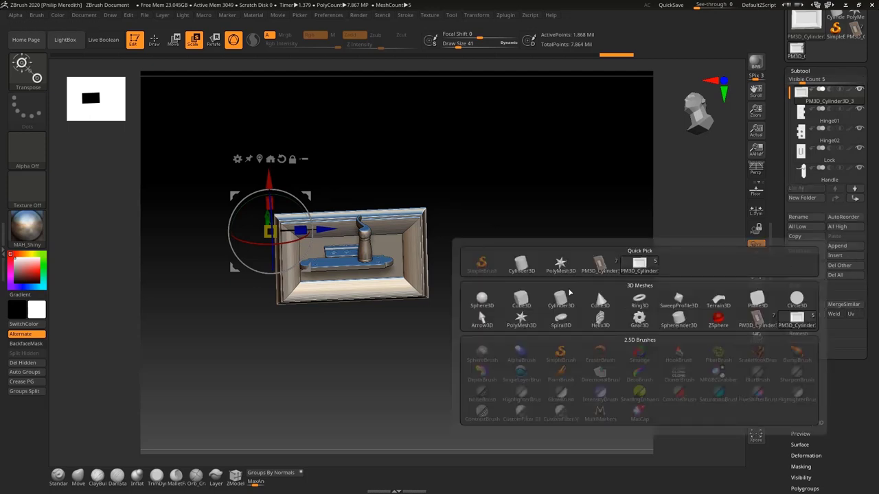
{"action": "left_click", "coordinate": [521, 303]}
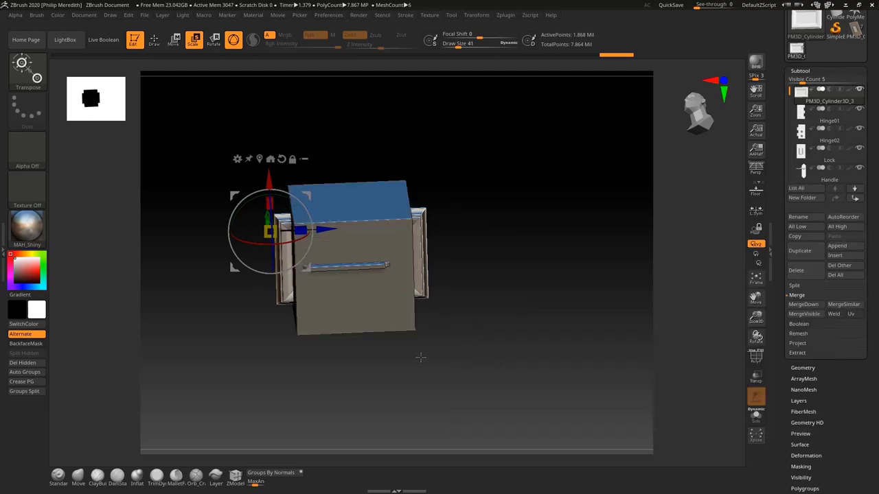
Step: Select the appended cube and scale it into a wide, thin slab
{"action": "left_click", "coordinate": [385, 321], "text": "alt"}
{"action": "left_click_drag", "start_coordinate": [312, 351], "coordinate": [343, 354]}
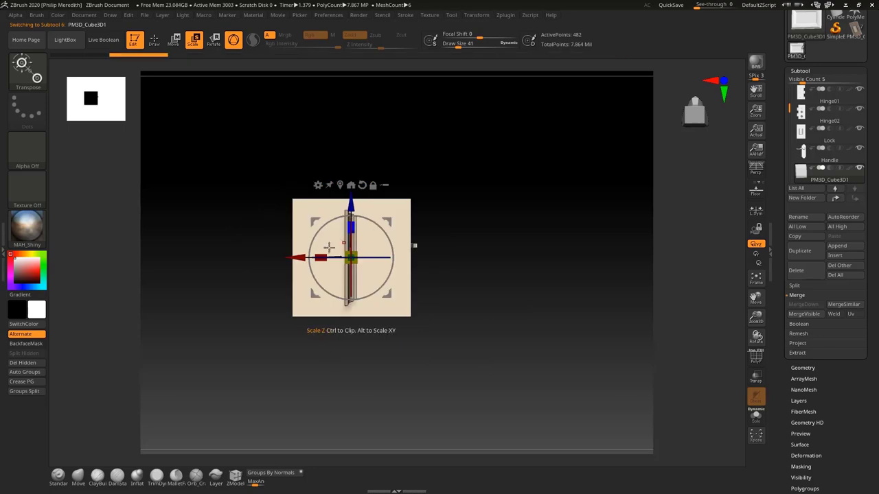
{"action": "left_click_drag", "start_coordinate": [325, 250], "coordinate": [381, 258]}
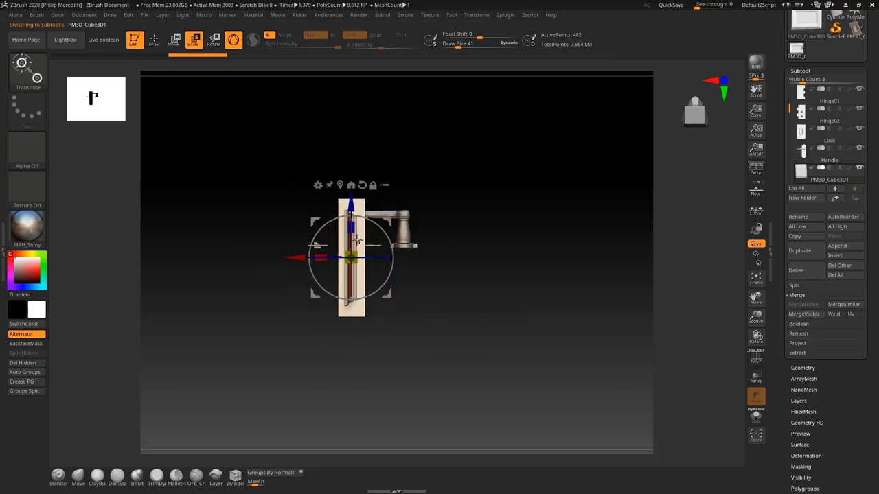
{"action": "left_click_drag", "start_coordinate": [321, 257], "coordinate": [206, 253]}
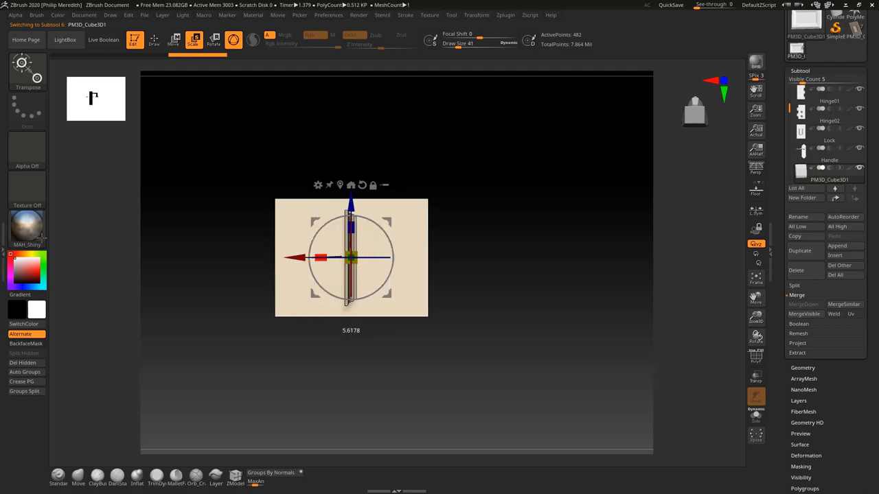
{"action": "left_click_drag", "start_coordinate": [356, 224], "coordinate": [355, 290]}
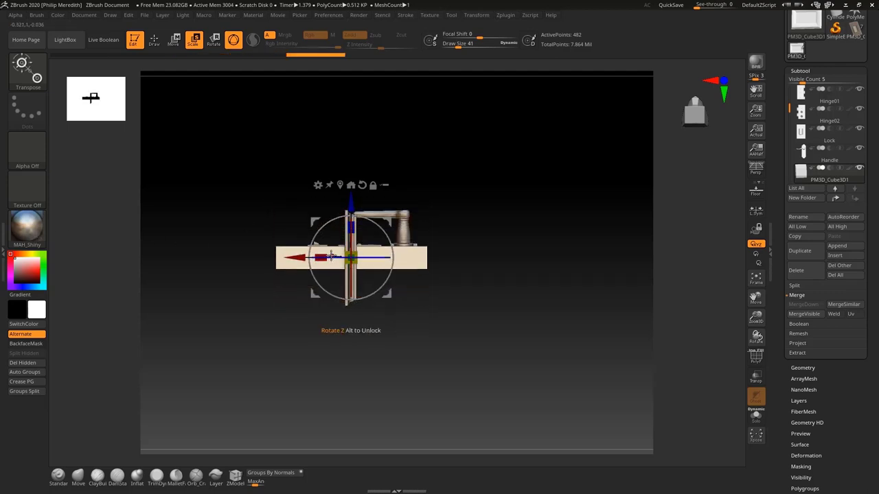
{"action": "left_click_drag", "start_coordinate": [321, 257], "coordinate": [270, 257]}
Step: Scale the slab's height up into tall door proportions and select the moulding frame subtool
{"action": "left_click_drag", "start_coordinate": [464, 172], "coordinate": [447, 261]}
{"action": "left_click_drag", "start_coordinate": [351, 226], "coordinate": [398, 100]}
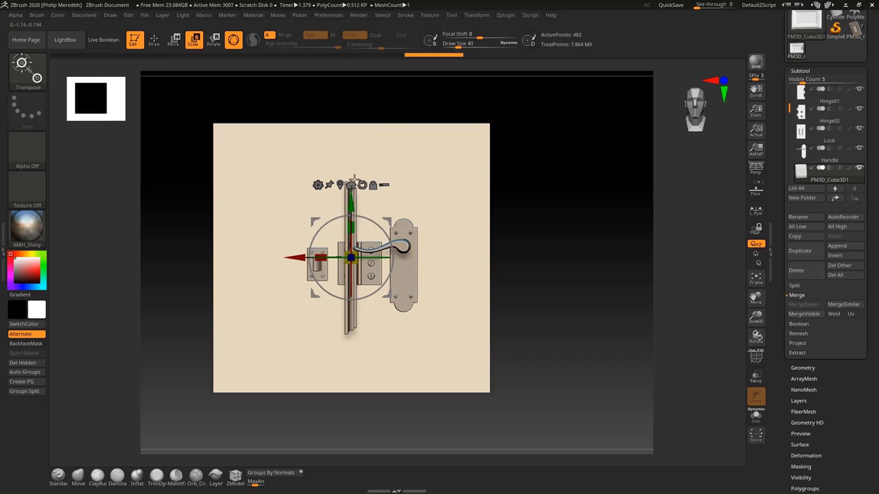
{"action": "left_click_drag", "start_coordinate": [352, 203], "coordinate": [352, 178]}
{"action": "left_click_drag", "start_coordinate": [304, 232], "coordinate": [258, 227]}
{"action": "right_click_drag", "start_coordinate": [570, 256], "coordinate": [553, 280], "text": "ctrl"}
{"action": "right_click_drag", "start_coordinate": [558, 274], "coordinate": [579, 288], "text": "alt"}
{"action": "left_click_drag", "start_coordinate": [318, 254], "coordinate": [375, 178]}
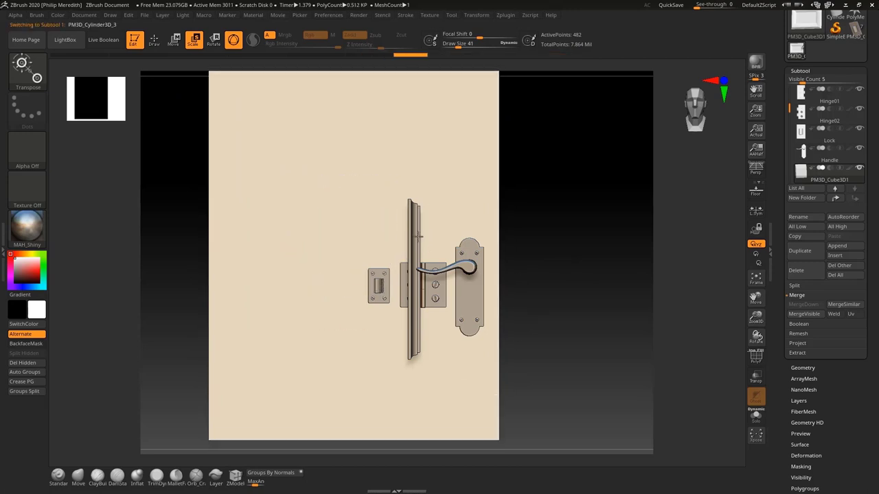
{"action": "left_click", "coordinate": [411, 364], "text": "alt"}
Step: Try flattening the moulding frame along its Y axis to 0.1, and undo the scaling
{"action": "right_click_drag", "start_coordinate": [426, 326], "coordinate": [441, 327]}
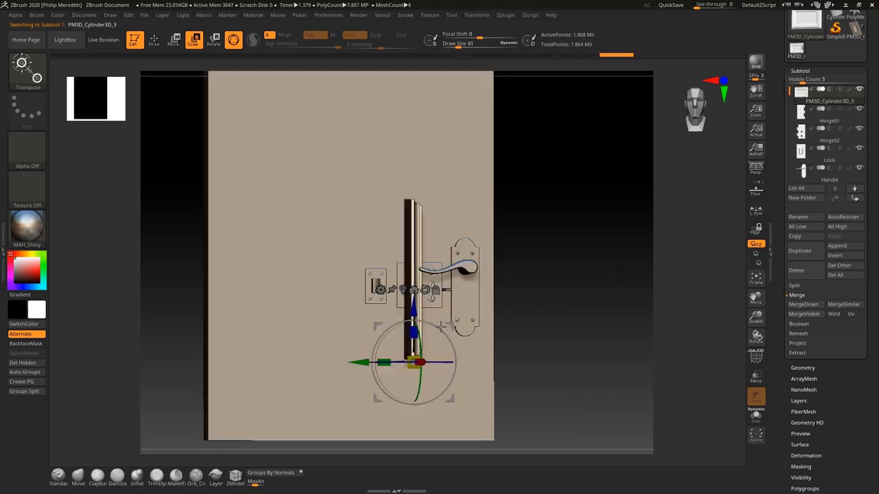
{"action": "mouse_move", "coordinate": [397, 359]}
{"action": "left_mouse_down"}
{"action": "mouse_move", "coordinate": [460, 373]}
{"action": "mouse_move", "coordinate": [551, 361]}
{"action": "left_mouse_up"}
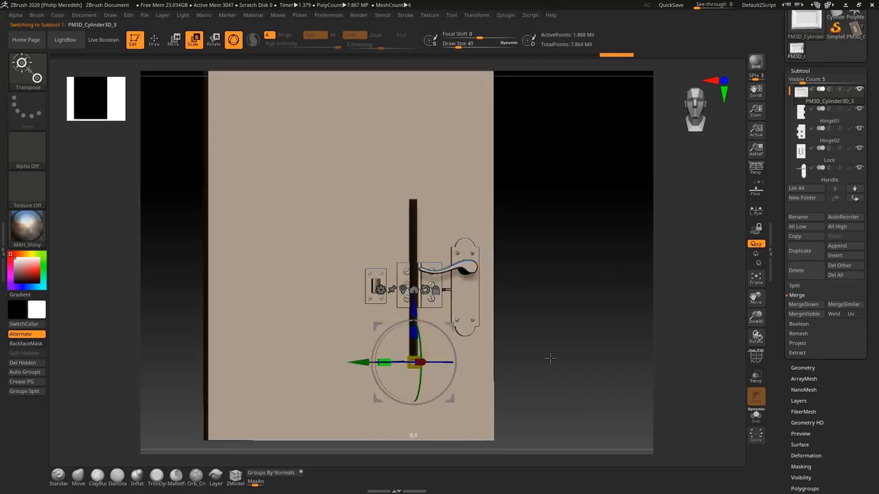
{"action": "mouse_move", "coordinate": [608, 278]}
{"action": "right_mouse_down"}
{"action": "mouse_move", "coordinate": [555, 296]}
{"action": "mouse_move", "coordinate": [589, 280]}
{"action": "mouse_move", "coordinate": [575, 301]}
{"action": "right_mouse_up"}
{"action": "key", "text": "ctrl+z"}
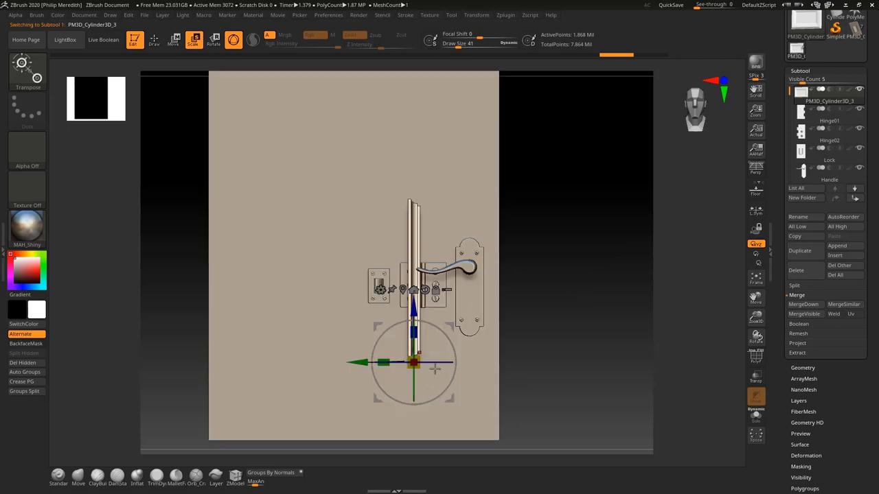
Step: Rotate the moulding frame to lie parallel to the door's face and move it to the door's upper part
{"action": "left_click_drag", "start_coordinate": [433, 362], "coordinate": [495, 364]}
{"action": "left_click_drag", "start_coordinate": [413, 313], "coordinate": [454, 191]}
{"action": "left_click_drag", "start_coordinate": [479, 239], "coordinate": [474, 184]}
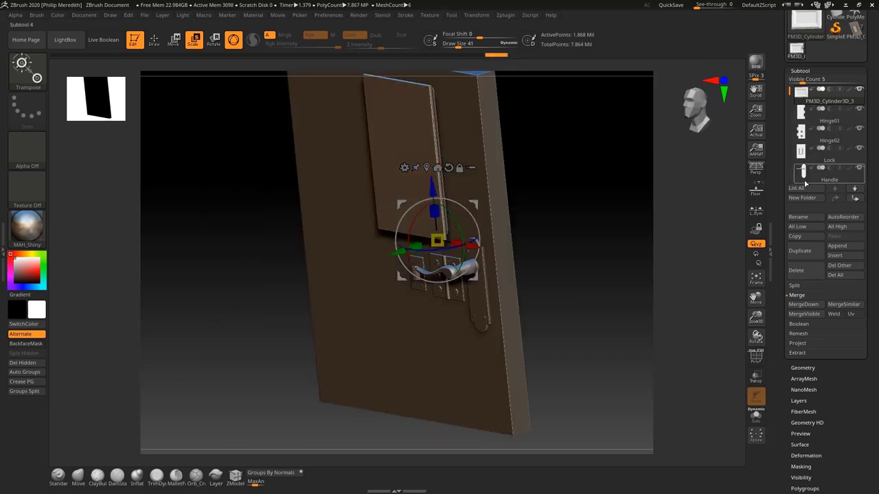
Step: Set the subtool Visible Count to 7 and move PM3D_Cylinder3D_3 to the end of the subtool list
{"action": "left_click", "coordinate": [809, 79]}
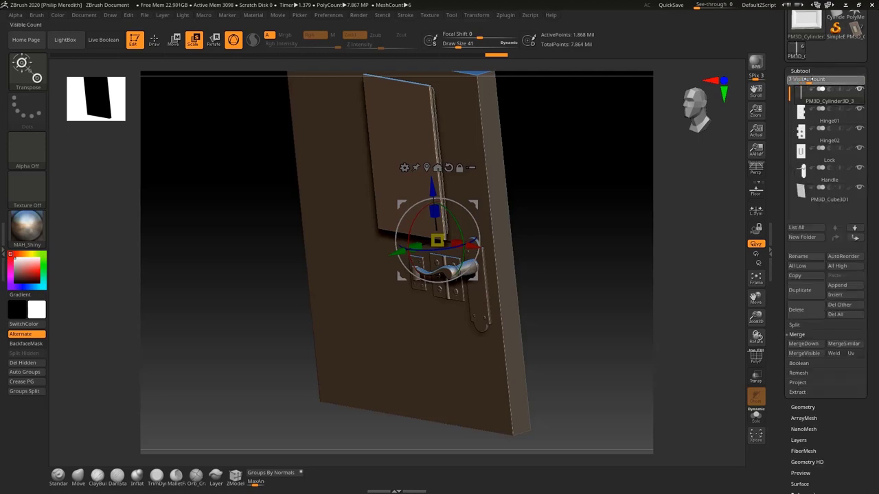
{"action": "mouse_move", "coordinate": [813, 96]}
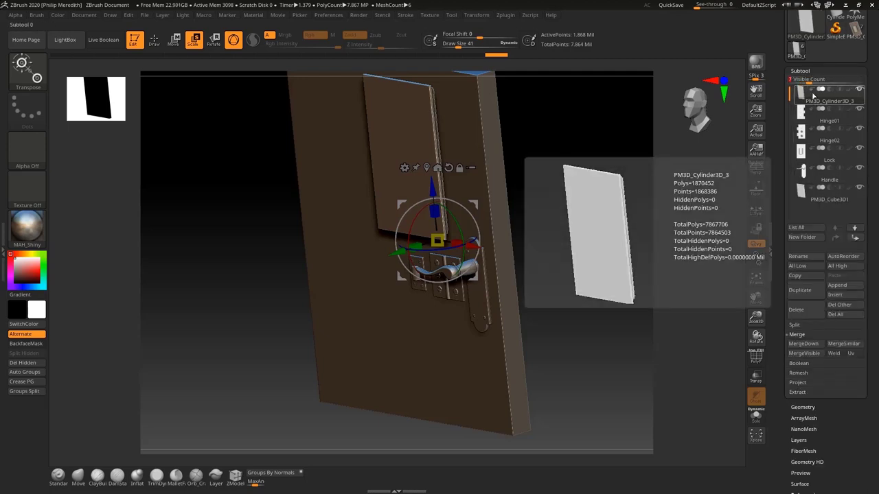
{"action": "left_click", "coordinate": [855, 237]}
{"action": "left_click", "coordinate": [855, 237]}
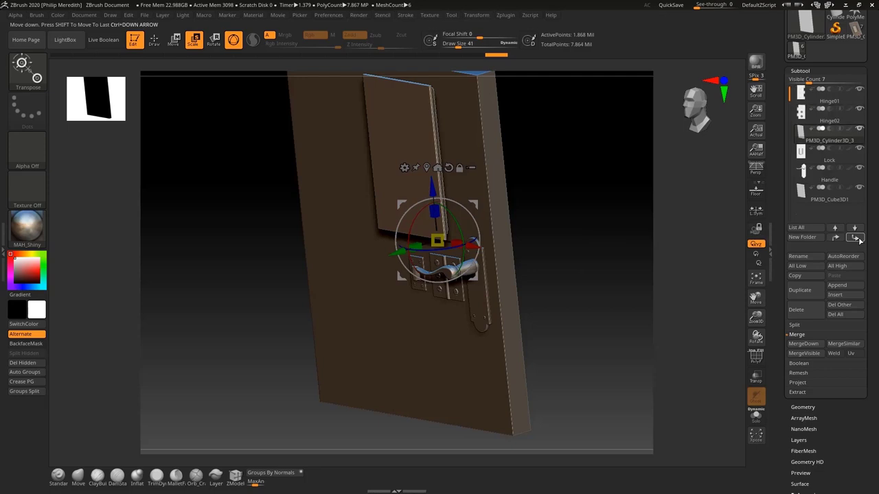
{"action": "left_click", "coordinate": [858, 238]}
{"action": "left_click", "coordinate": [858, 238]}
{"action": "left_click", "coordinate": [858, 238]}
Step: Rename the PM3D_Cube3D1 subtool as Door
{"action": "left_click", "coordinate": [822, 180]}
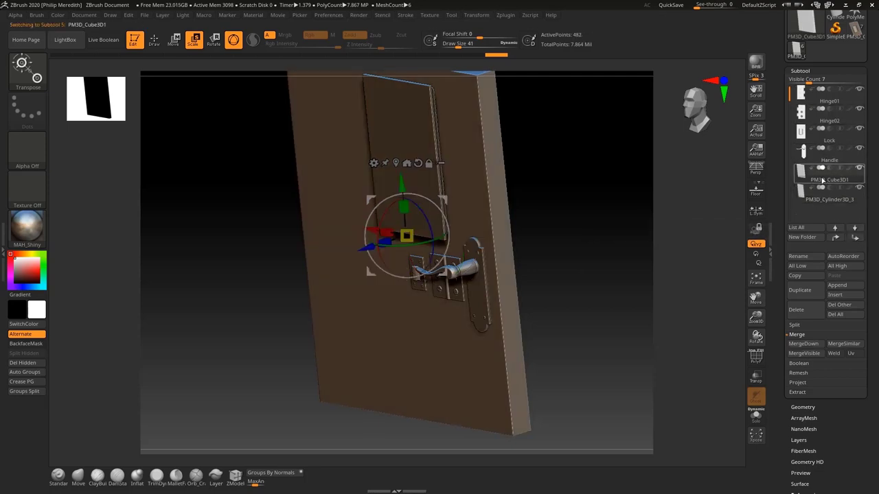
{"action": "left_click", "coordinate": [800, 256]}
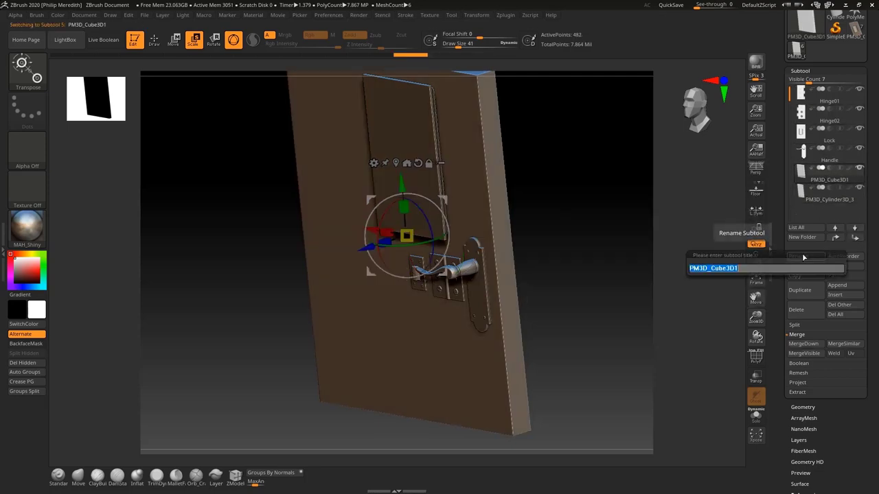
{"action": "type", "text": "door"}
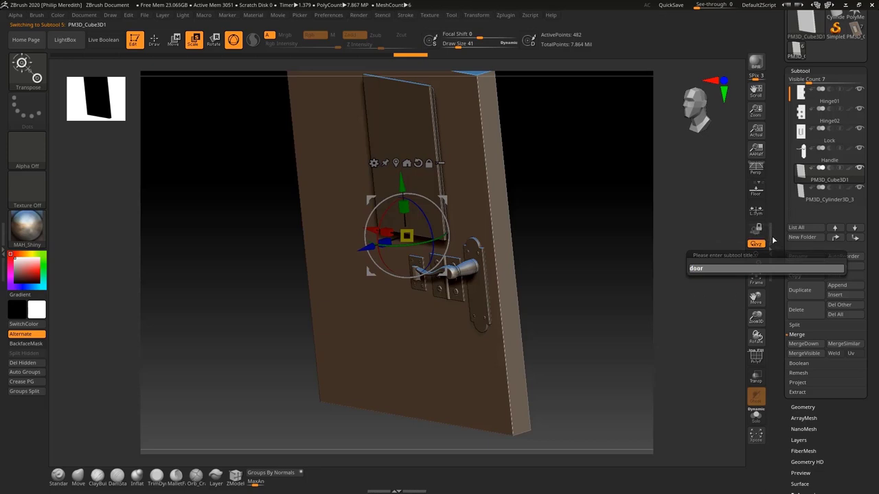
{"action": "key", "text": "Return"}
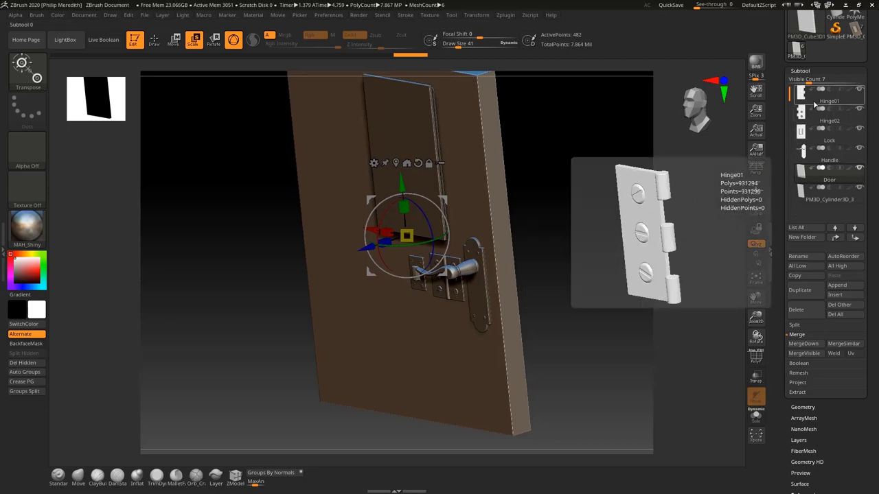
Step: Fill the Handle subtool with the MAH_Shiny material using only the material channel
{"action": "left_click", "coordinate": [834, 160]}
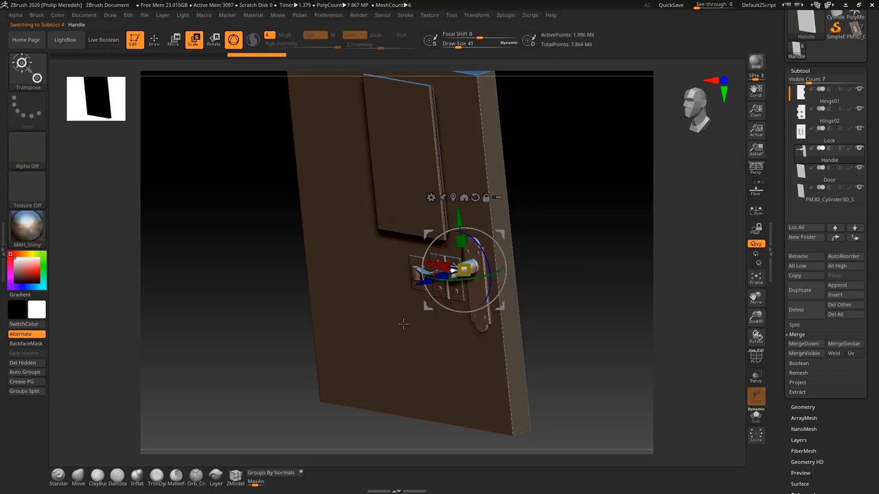
{"action": "left_click", "coordinate": [156, 36]}
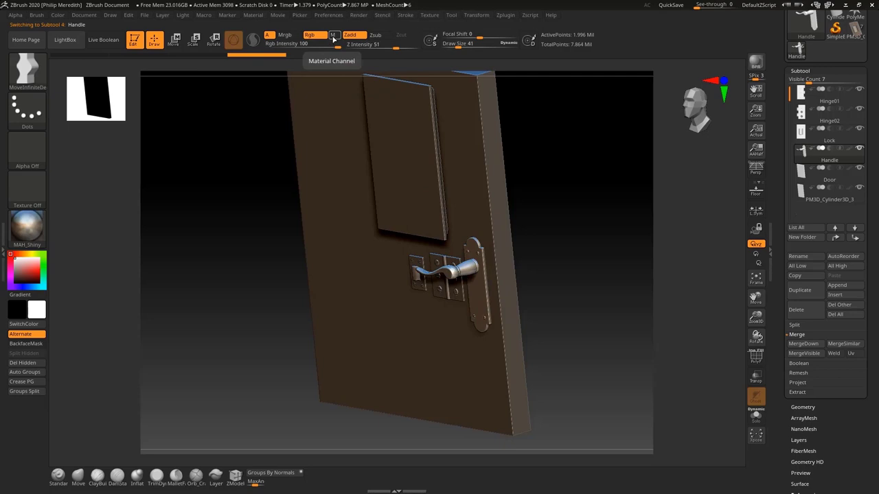
{"action": "left_click", "coordinate": [333, 37]}
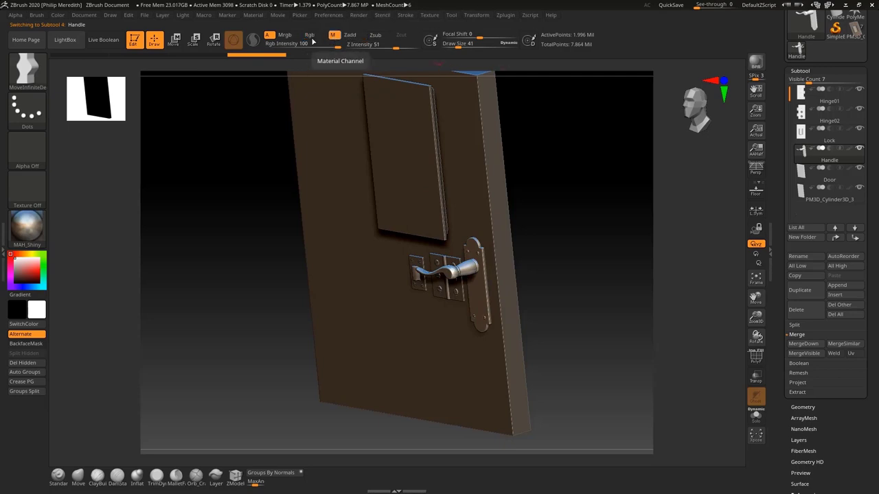
{"action": "left_click", "coordinate": [58, 15]}
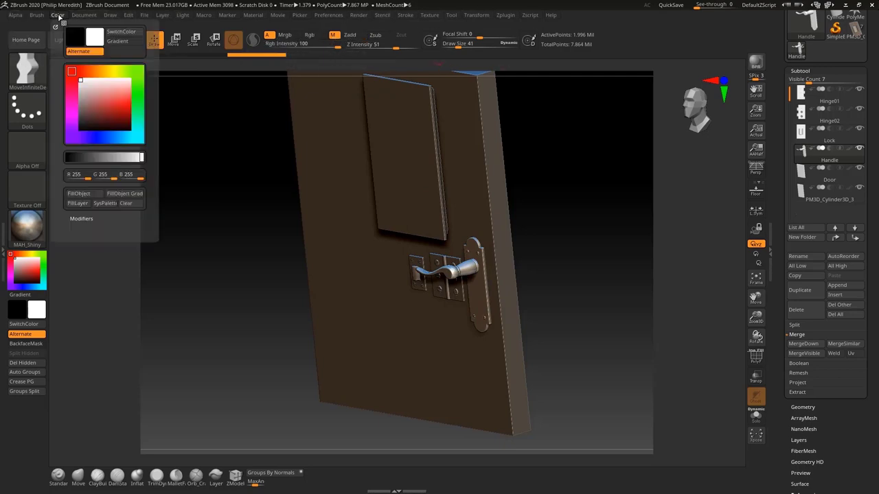
{"action": "left_click", "coordinate": [81, 197]}
Step: Fill the Lock, Hinge02 and Hinge01 subtools with the MAH_Shiny material
{"action": "left_click", "coordinate": [841, 139]}
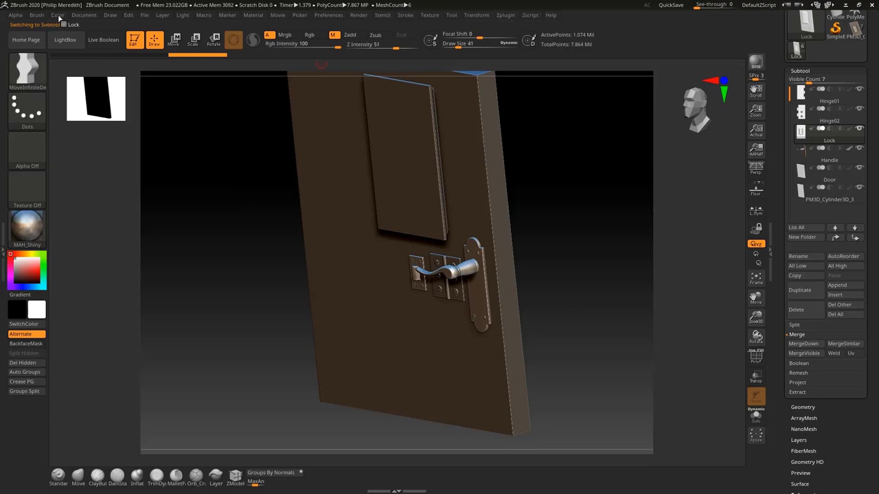
{"action": "left_click", "coordinate": [59, 16]}
{"action": "left_click", "coordinate": [92, 197]}
{"action": "left_click", "coordinate": [838, 123]}
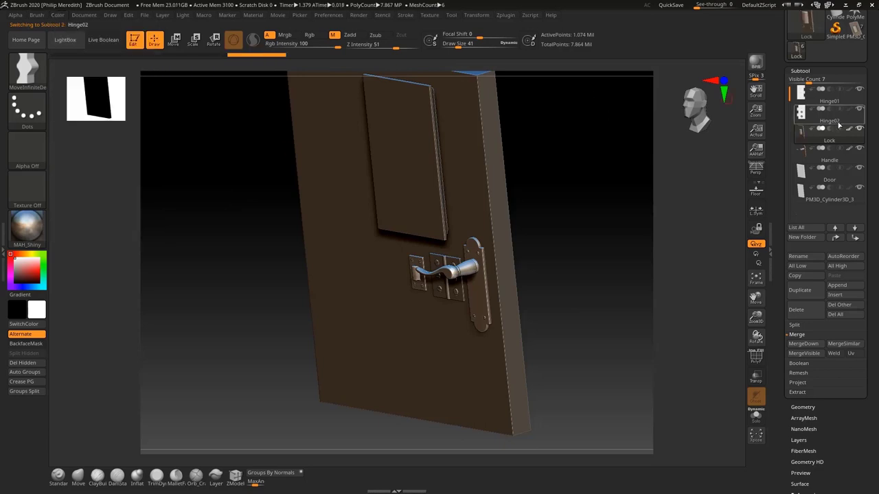
{"action": "left_click", "coordinate": [55, 16]}
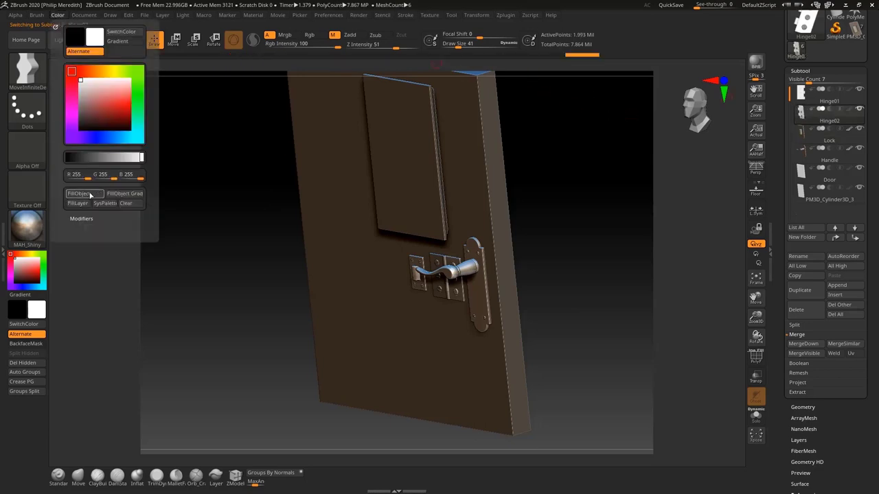
{"action": "left_click", "coordinate": [90, 195]}
{"action": "left_click", "coordinate": [833, 98]}
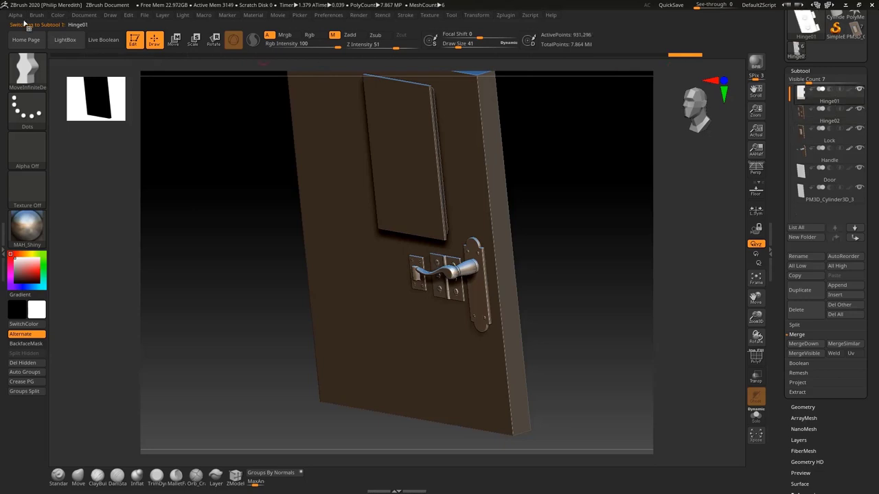
{"action": "left_click", "coordinate": [59, 15]}
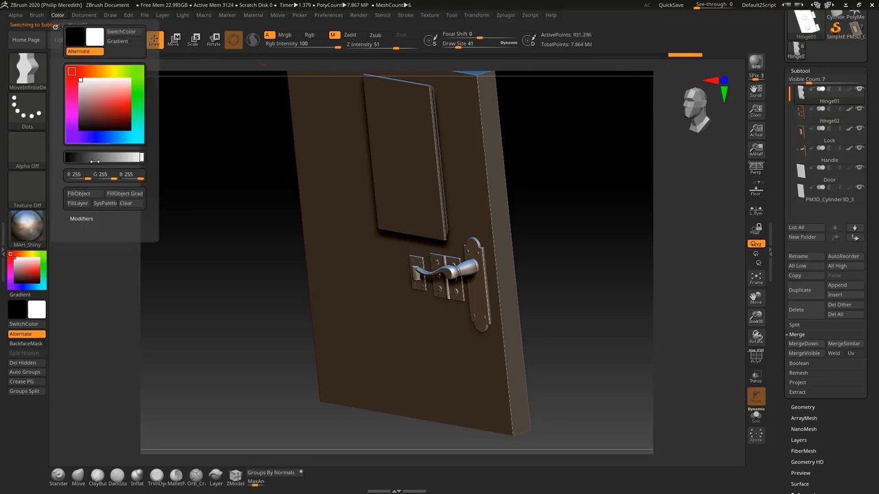
{"action": "left_click", "coordinate": [82, 195]}
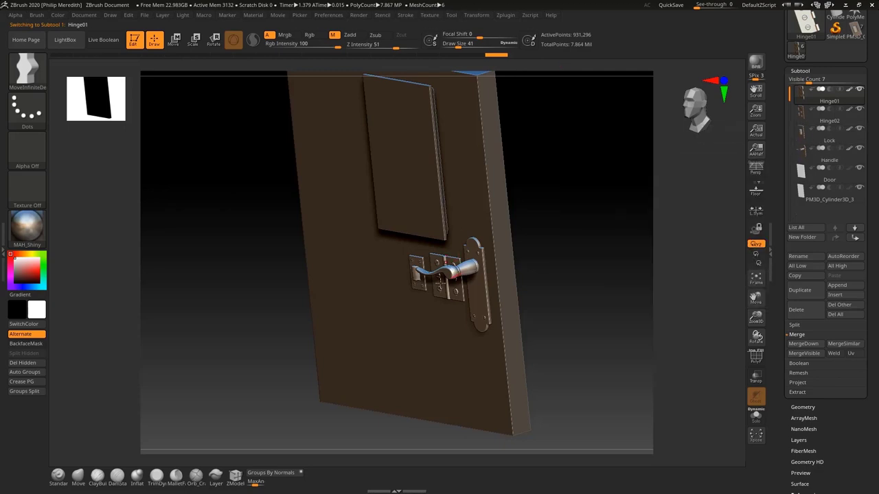
Step: Switch the active material to MatCap Red Wax and inspect the lock, hinge and handle for parts without their own material
{"action": "left_click_drag", "start_coordinate": [584, 256], "coordinate": [582, 220]}
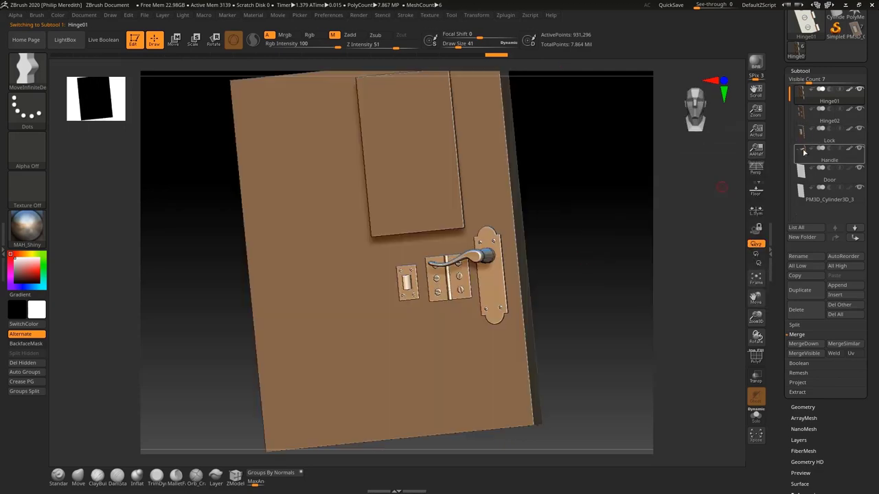
{"action": "left_click", "coordinate": [33, 220]}
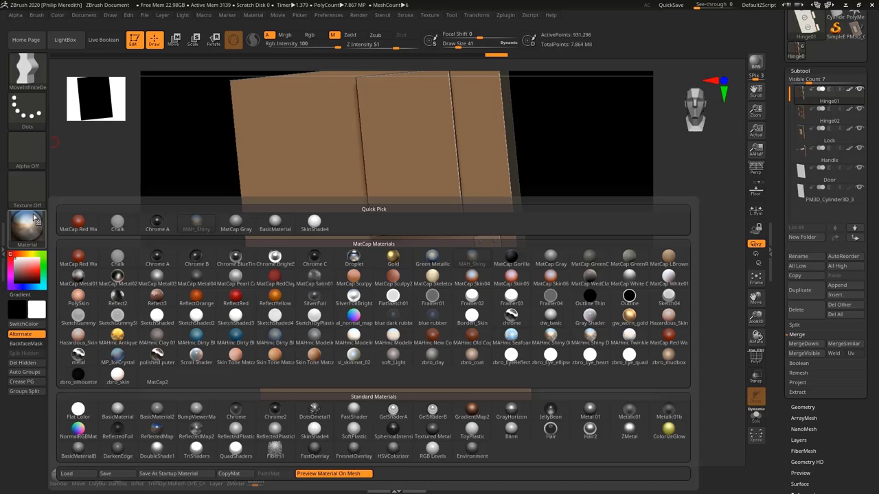
{"action": "left_click", "coordinate": [89, 261]}
{"action": "left_click_drag", "start_coordinate": [574, 163], "coordinate": [526, 287]}
{"action": "right_click_drag", "start_coordinate": [554, 292], "coordinate": [564, 205]}
{"action": "right_click_drag", "start_coordinate": [566, 203], "coordinate": [599, 296], "text": "ctrl"}
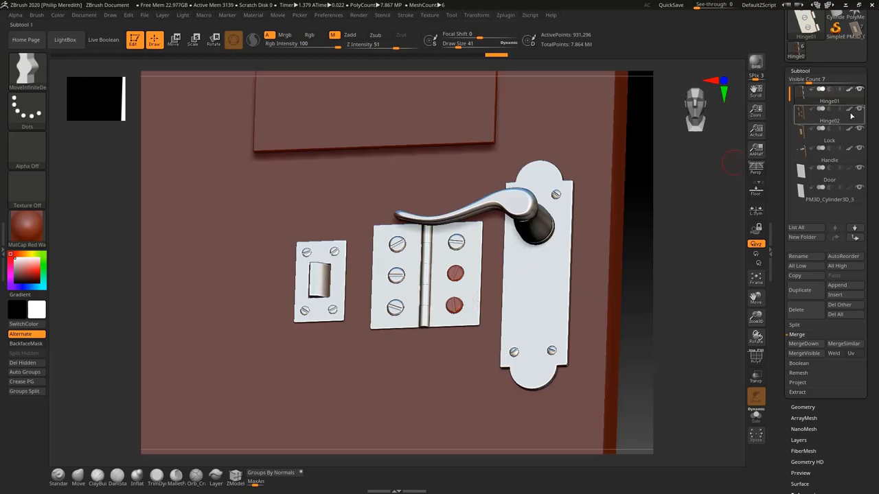
Step: Fill the Hinge02 subtool with the MAH_Shiny material
{"action": "key", "text": "ctrl"}
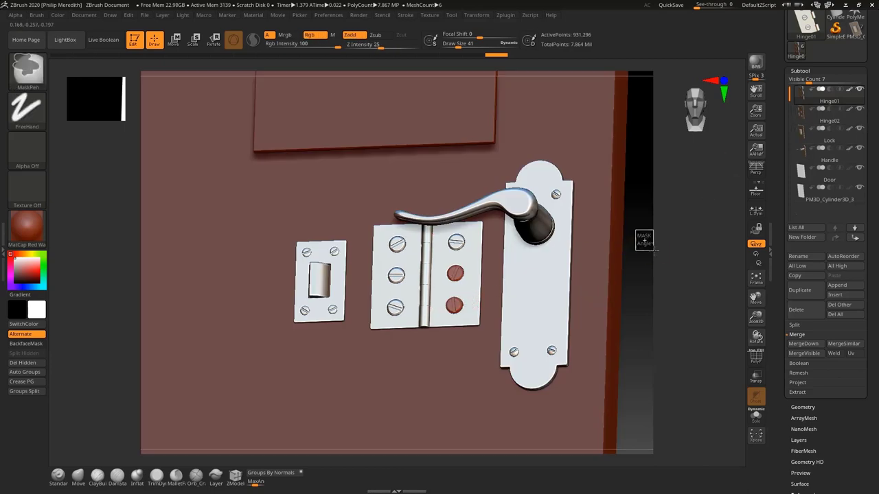
{"action": "left_click", "coordinate": [834, 114]}
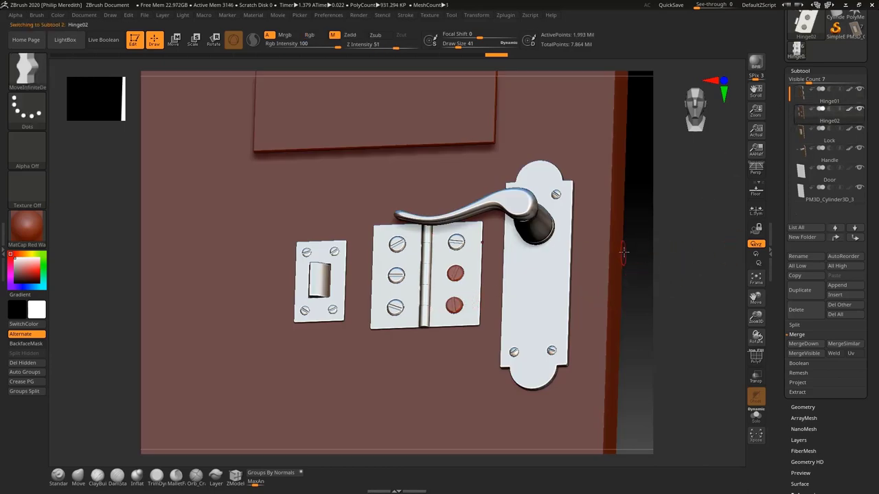
{"action": "key", "text": "ctrl"}
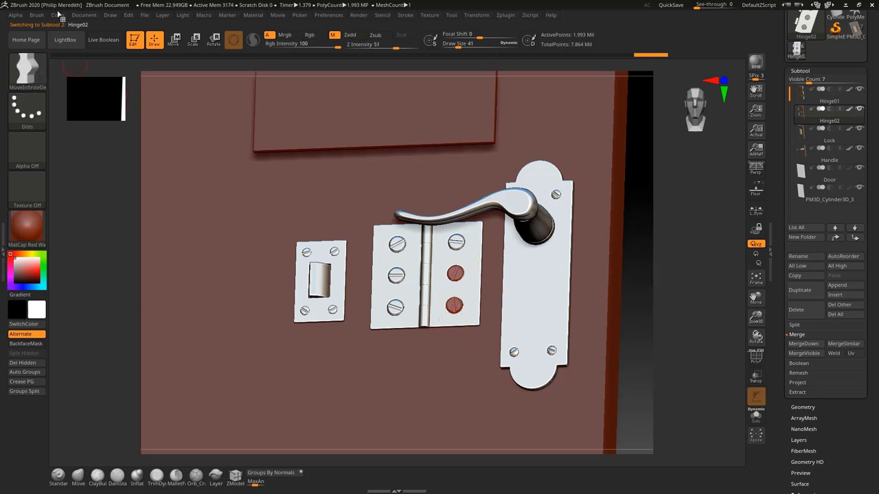
{"action": "left_click", "coordinate": [58, 15]}
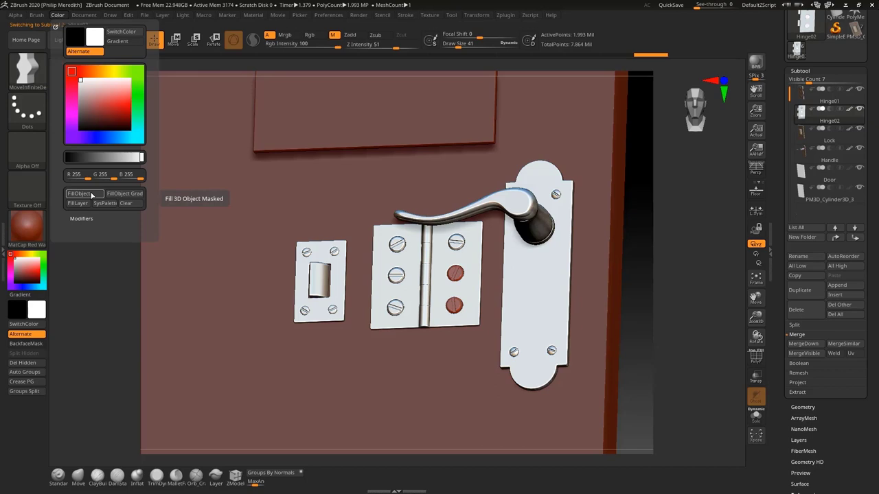
{"action": "left_click", "coordinate": [26, 223]}
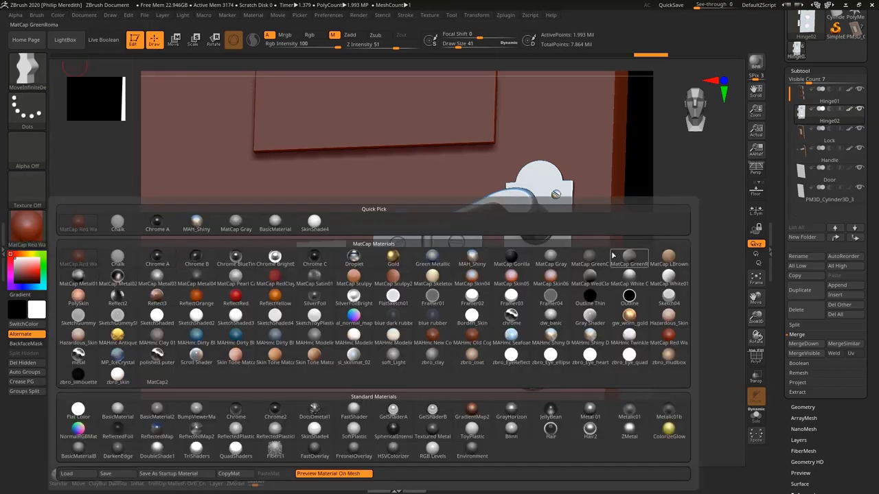
{"action": "left_click", "coordinate": [472, 257]}
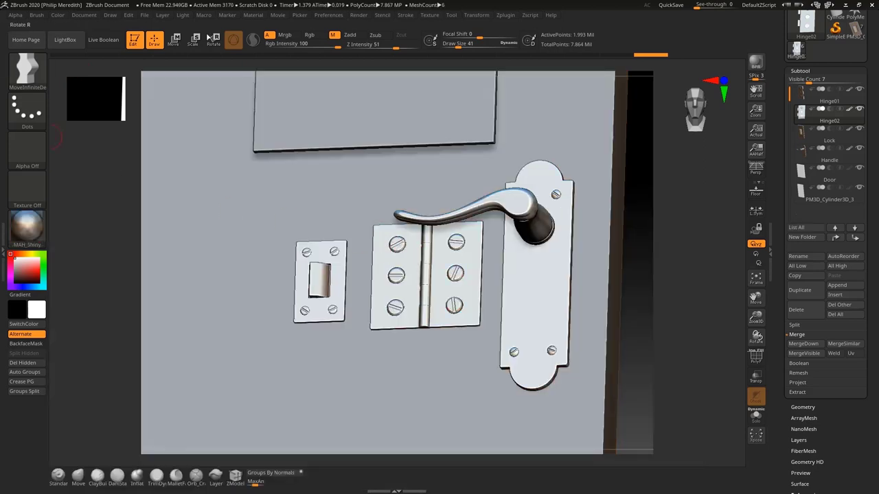
{"action": "left_click", "coordinate": [57, 16]}
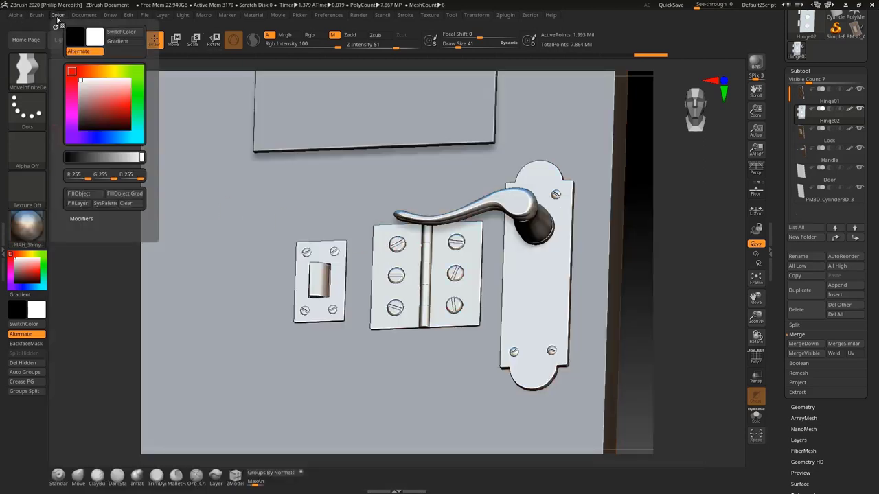
{"action": "left_click", "coordinate": [83, 197]}
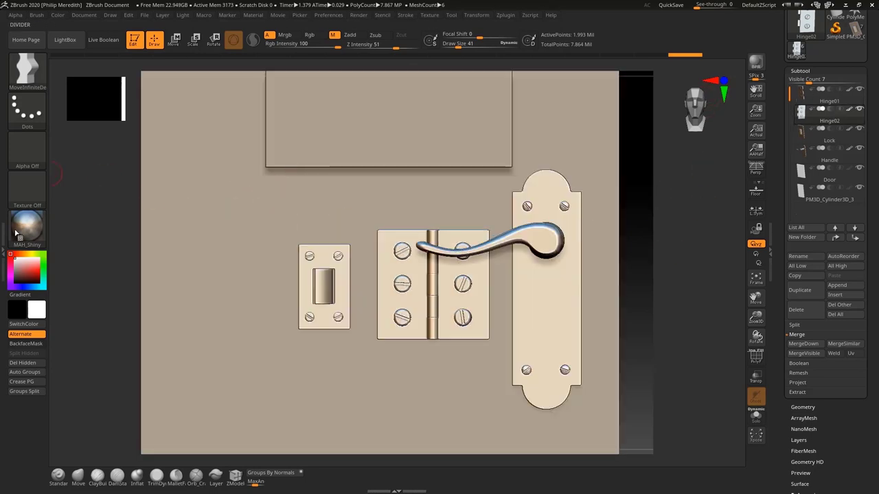
Step: Set the active material back to MatCap Red Wax and check the whole door with its hardware
{"action": "left_click", "coordinate": [16, 232]}
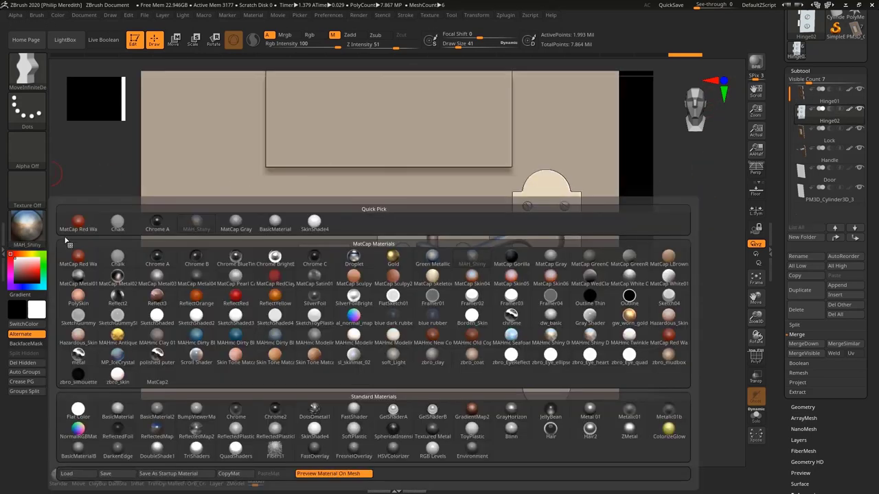
{"action": "left_click", "coordinate": [83, 256]}
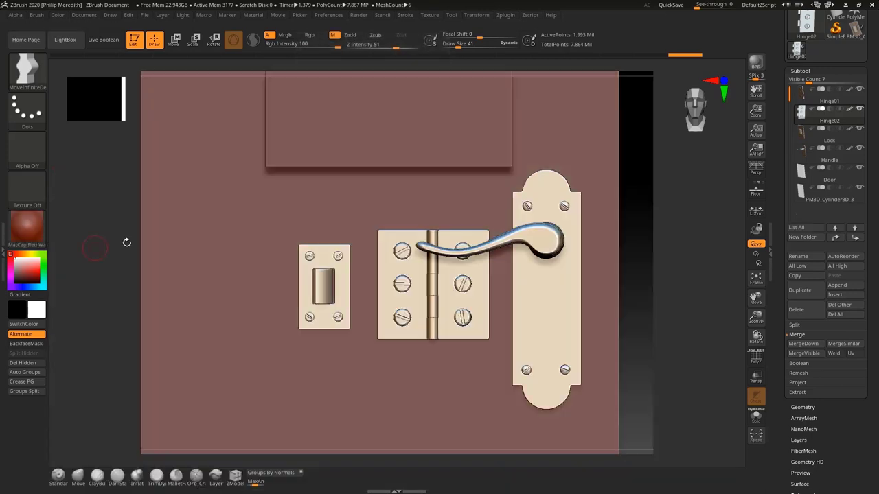
{"action": "left_click_drag", "start_coordinate": [646, 226], "coordinate": [640, 240]}
{"action": "right_click_drag", "start_coordinate": [643, 283], "coordinate": [609, 206], "text": "ctrl"}
{"action": "left_click_drag", "start_coordinate": [609, 206], "coordinate": [603, 190]}
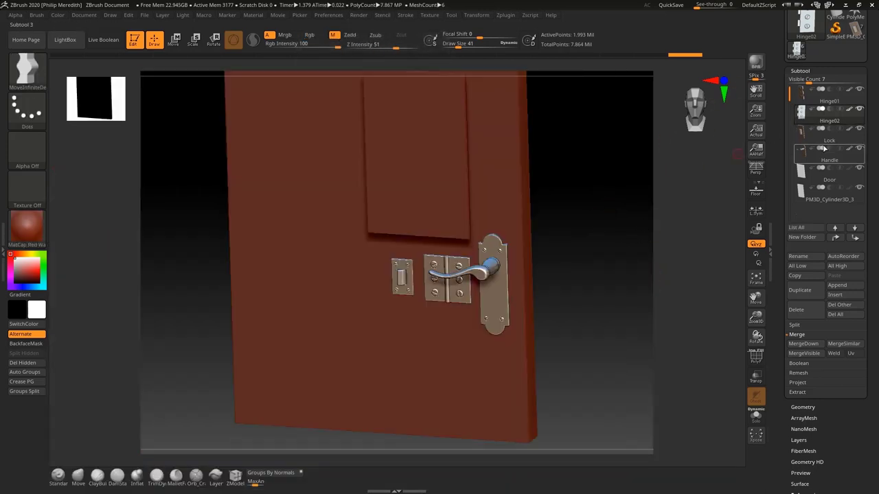
Step: Turn on Live Boolean and try PM3D_Cylinder3D_3 as a subtractive subtool below Door, then return it to additive
{"action": "left_click", "coordinate": [831, 181]}
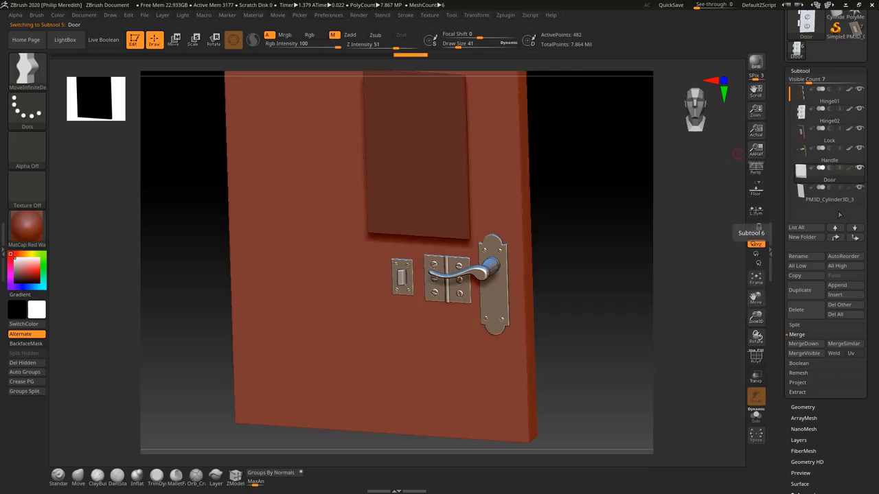
{"action": "left_click", "coordinate": [829, 200]}
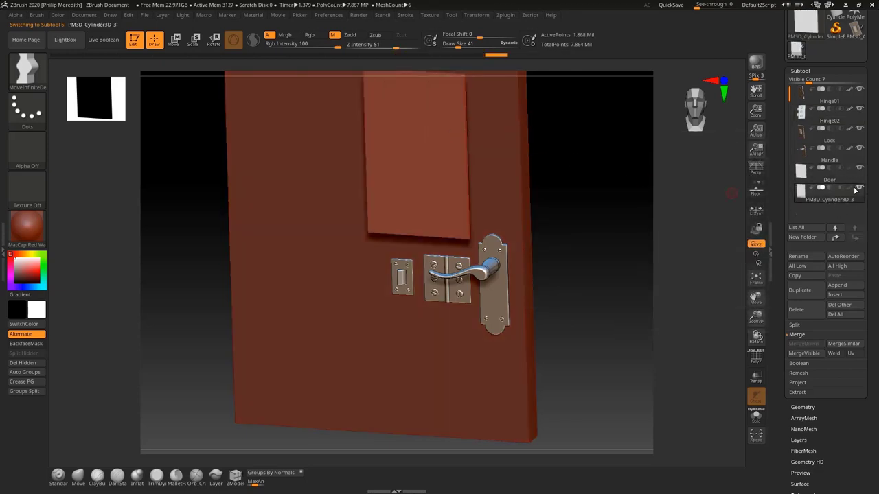
{"action": "left_click", "coordinate": [831, 180]}
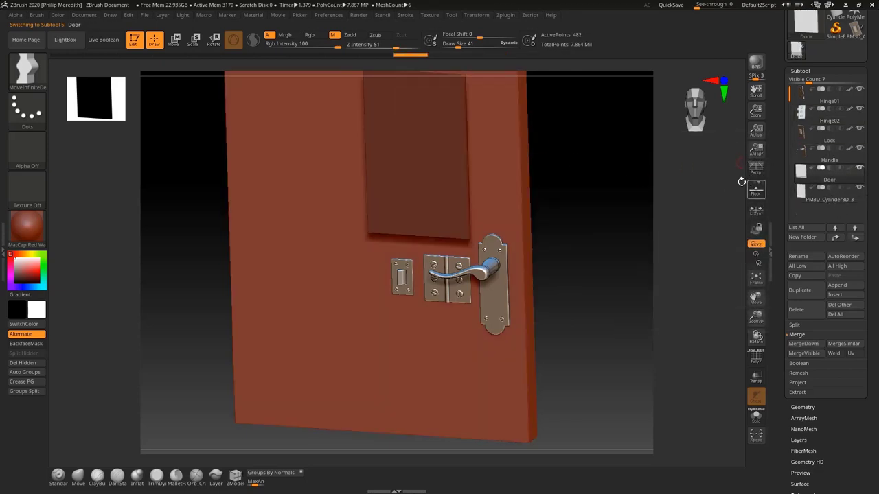
{"action": "left_click", "coordinate": [102, 42]}
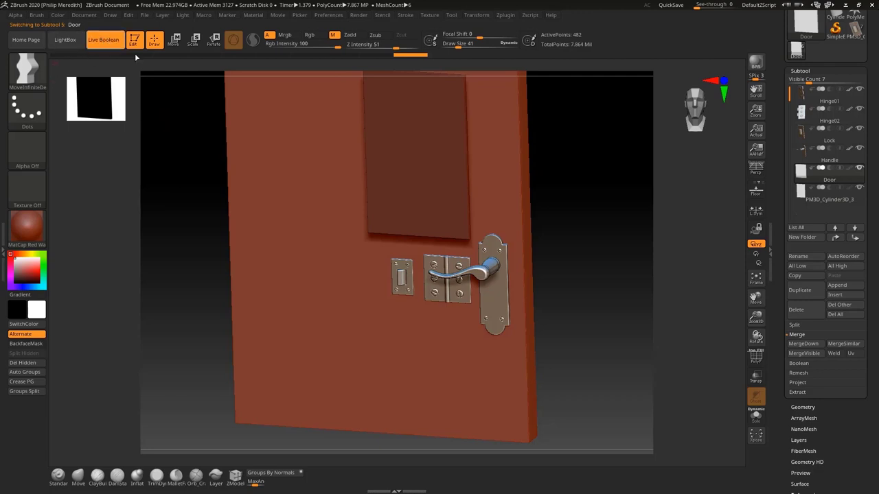
{"action": "left_click", "coordinate": [829, 188]}
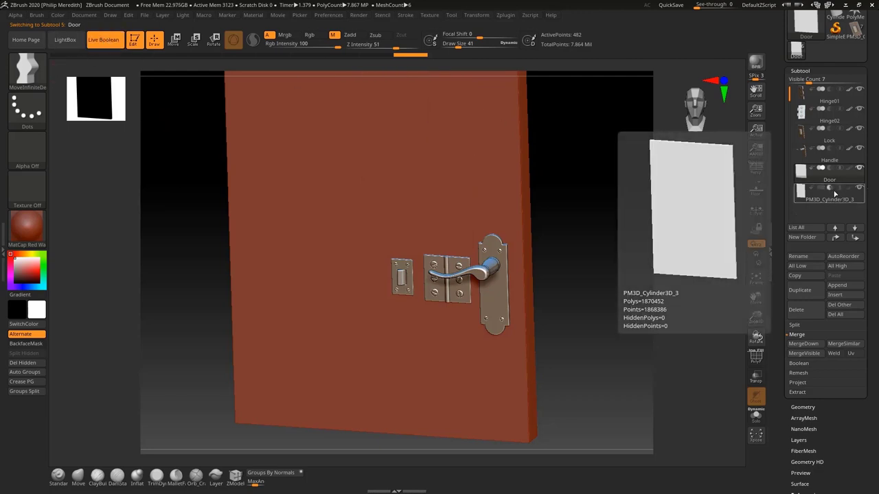
{"action": "left_click_drag", "start_coordinate": [610, 205], "coordinate": [597, 209]}
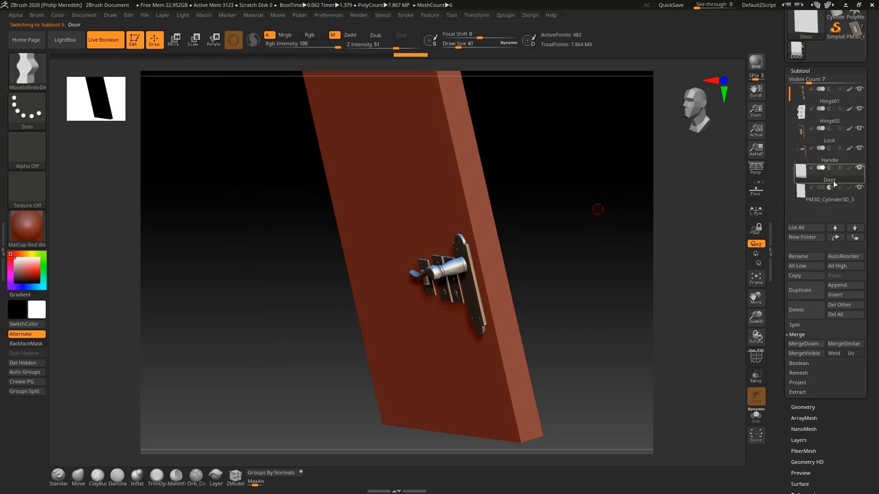
{"action": "left_click", "coordinate": [824, 190]}
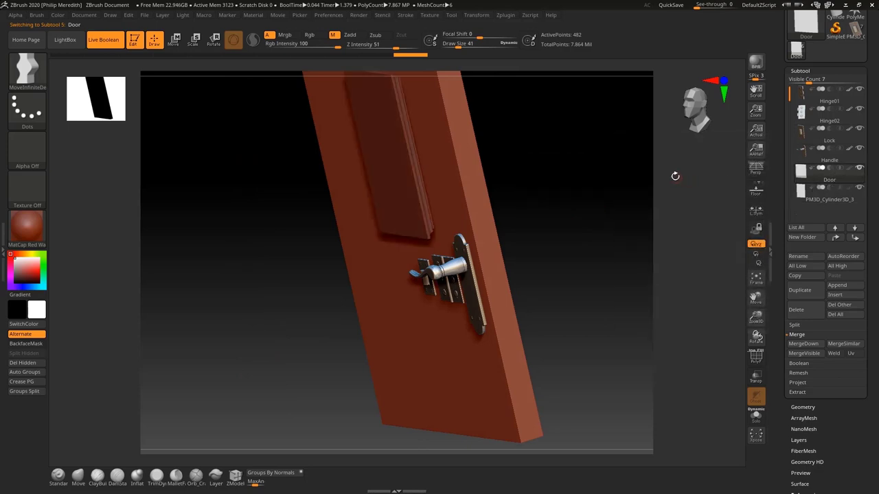
Step: In a side view, move the PM3D_Cylinder3D_3 moulding frame along its Y axis until it cuts into the door's front face
{"action": "left_click_drag", "start_coordinate": [675, 176], "coordinate": [439, 204]}
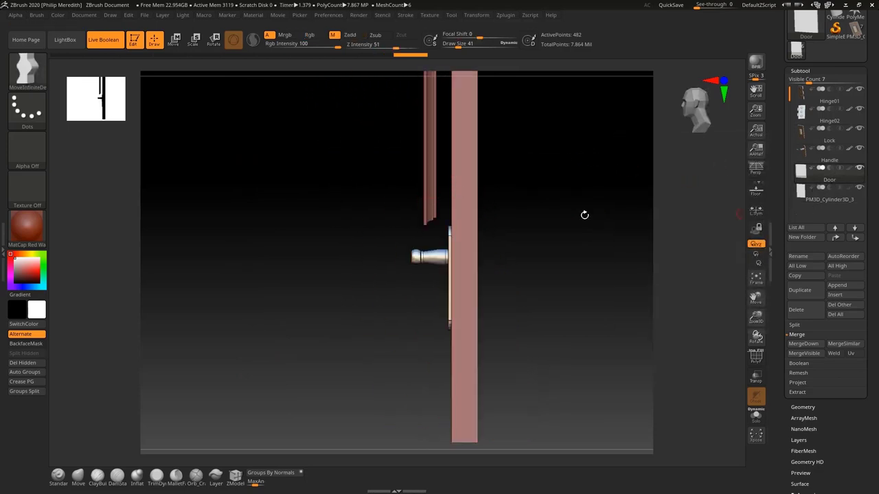
{"action": "left_click", "coordinate": [173, 42]}
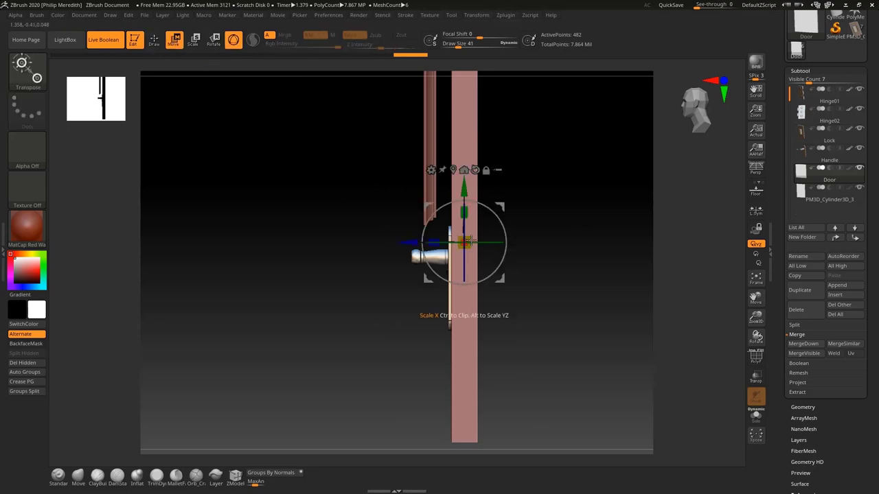
{"action": "left_click", "coordinate": [429, 137], "text": "alt"}
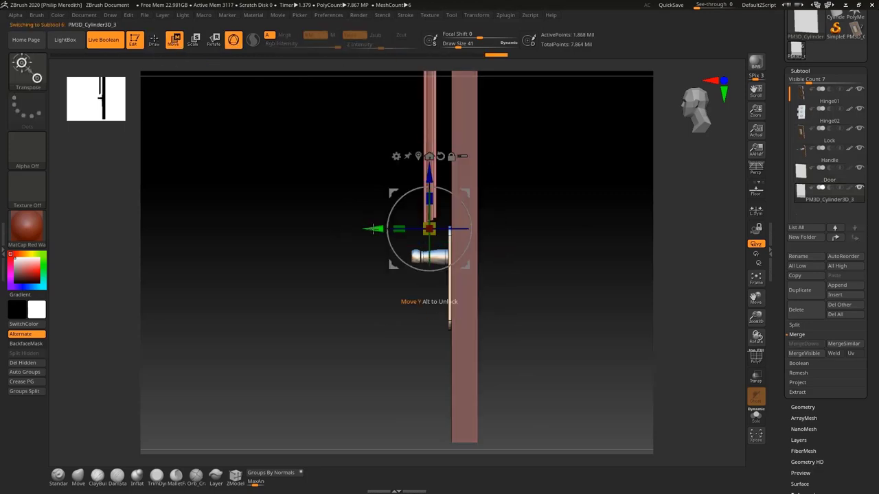
{"action": "left_click_drag", "start_coordinate": [368, 228], "coordinate": [394, 230]}
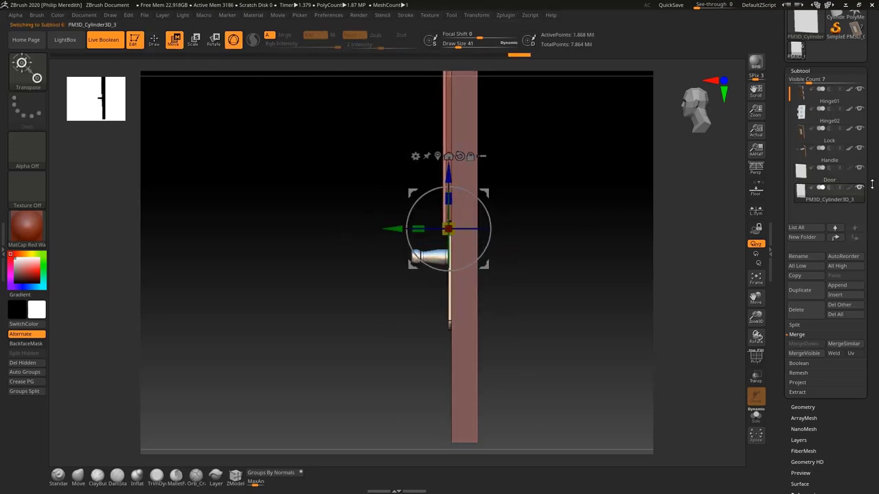
Step: Set PM3D_Cylinder3D_3 to subtract from the door and push it deeper along its Y axis
{"action": "mouse_move", "coordinate": [554, 204]}
{"action": "left_mouse_down"}
{"action": "mouse_move", "coordinate": [566, 204]}
{"action": "mouse_move", "coordinate": [566, 215]}
{"action": "left_mouse_up"}
{"action": "right_click_drag", "start_coordinate": [566, 215], "coordinate": [599, 305]}
{"action": "key", "text": "f"}
{"action": "right_click_drag", "start_coordinate": [594, 191], "coordinate": [626, 333], "text": "ctrl"}
{"action": "right_click_drag", "start_coordinate": [633, 287], "coordinate": [632, 291]}
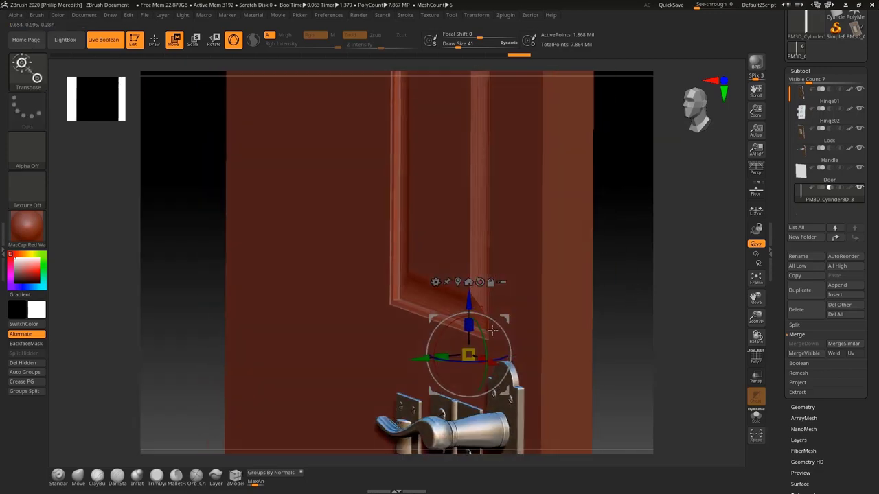
{"action": "left_click_drag", "start_coordinate": [430, 359], "coordinate": [448, 357]}
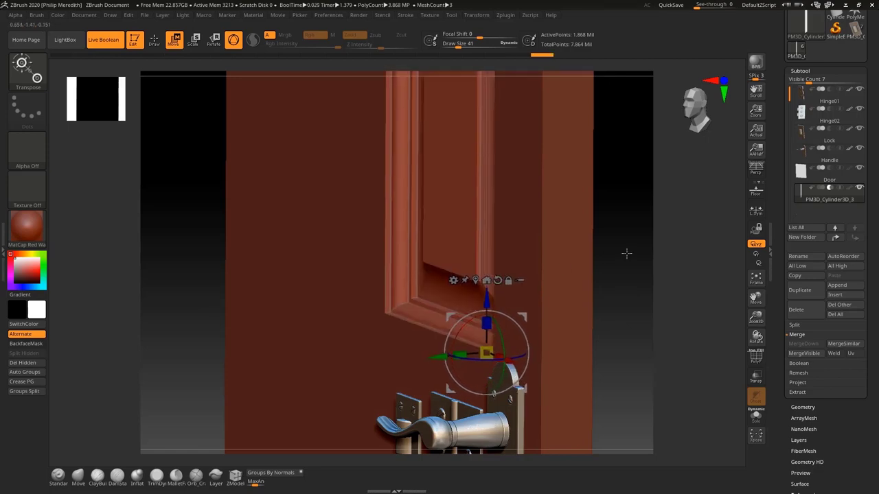
Step: Set the moulding frame back to additive and pull it out in front of the door to show its shape
{"action": "left_click_drag", "start_coordinate": [618, 243], "coordinate": [624, 273]}
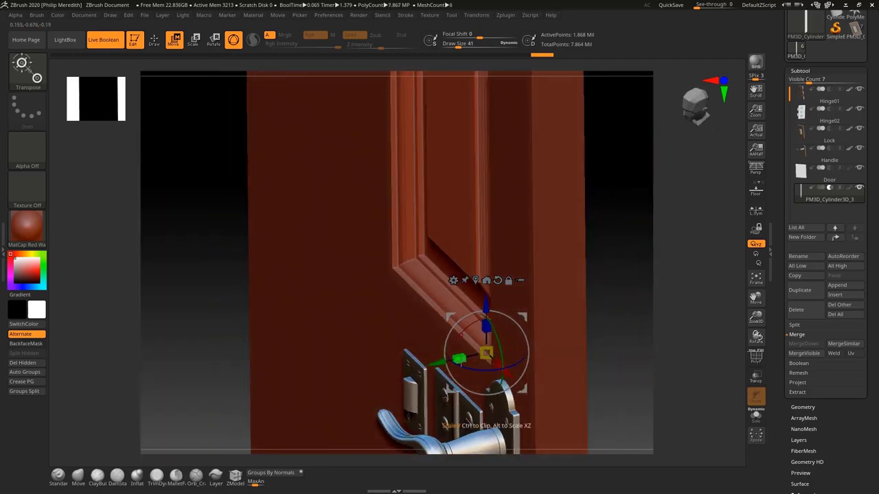
{"action": "left_click_drag", "start_coordinate": [460, 362], "coordinate": [478, 357]}
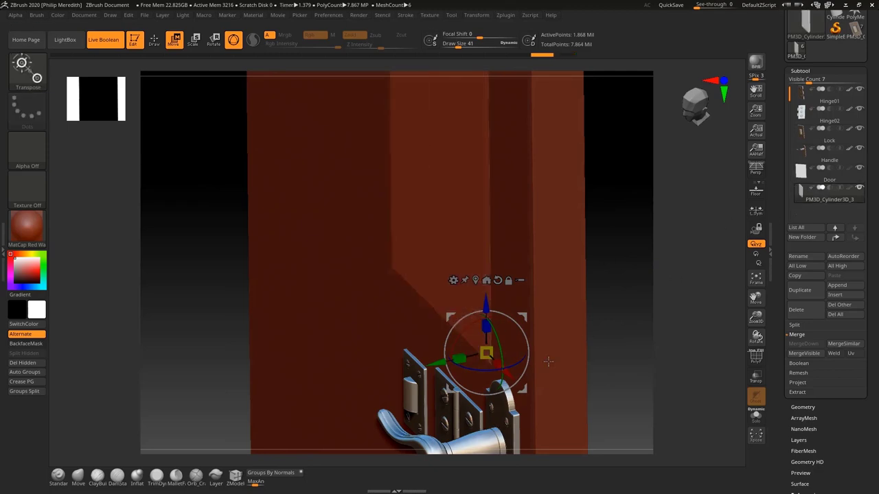
{"action": "mouse_move", "coordinate": [443, 362]}
{"action": "left_mouse_down"}
{"action": "mouse_move", "coordinate": [388, 372]}
{"action": "mouse_move", "coordinate": [440, 361]}
{"action": "left_mouse_up"}
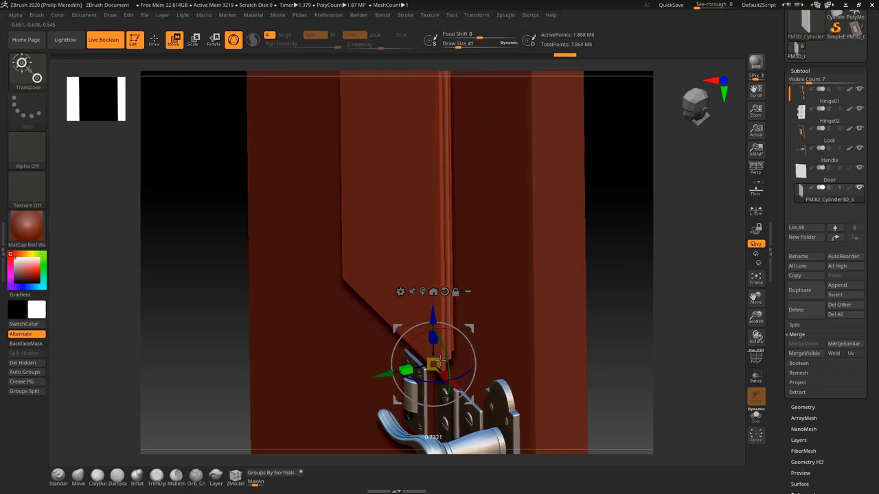
Step: Make PM3D_Cylinder3D_3 subtractive again and sink it along its Y axis to carve the recessed panel moulding into the door
{"action": "left_click", "coordinate": [829, 188]}
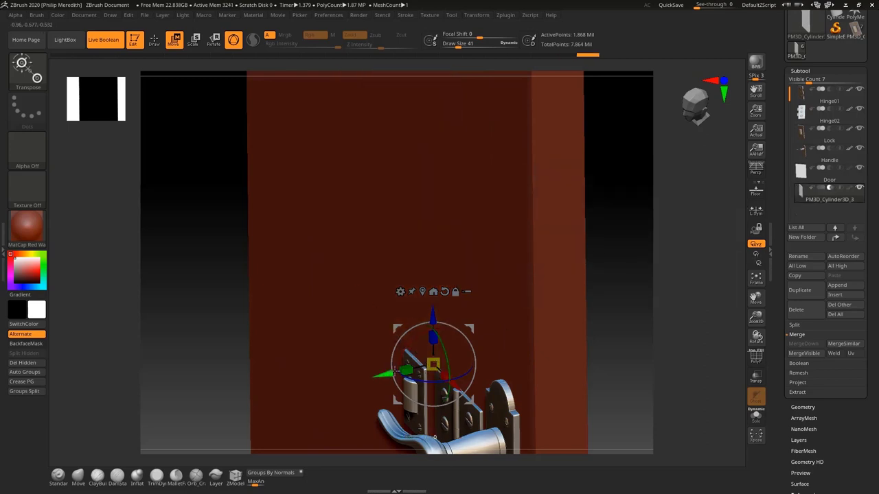
{"action": "left_click_drag", "start_coordinate": [395, 371], "coordinate": [438, 368]}
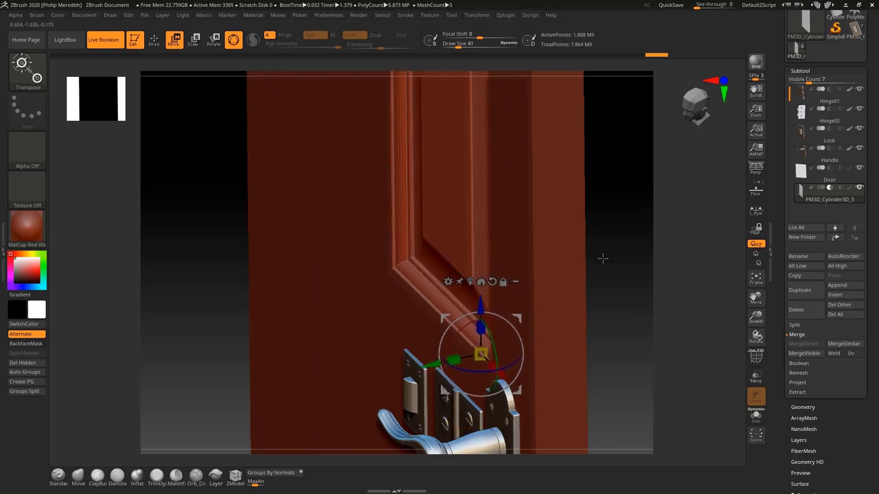
{"action": "left_click_drag", "start_coordinate": [602, 258], "coordinate": [657, 272]}
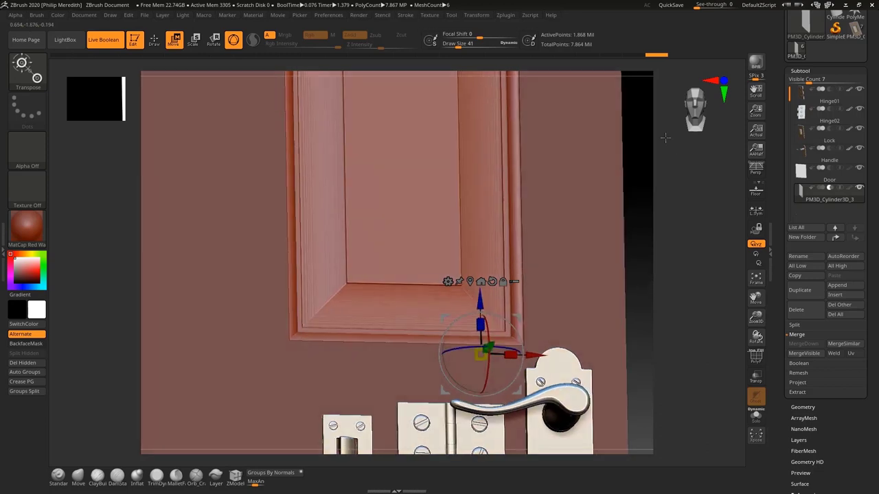
{"action": "left_click_drag", "start_coordinate": [652, 151], "coordinate": [635, 201]}
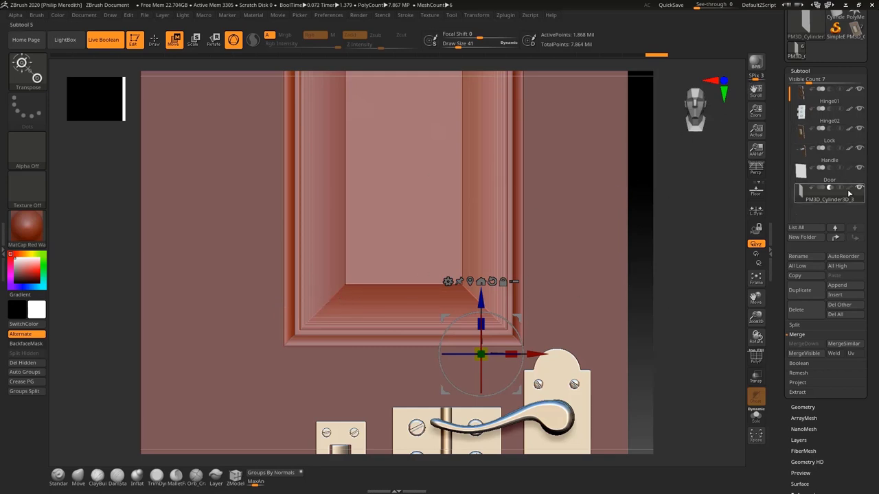
{"action": "left_click_drag", "start_coordinate": [661, 271], "coordinate": [671, 279]}
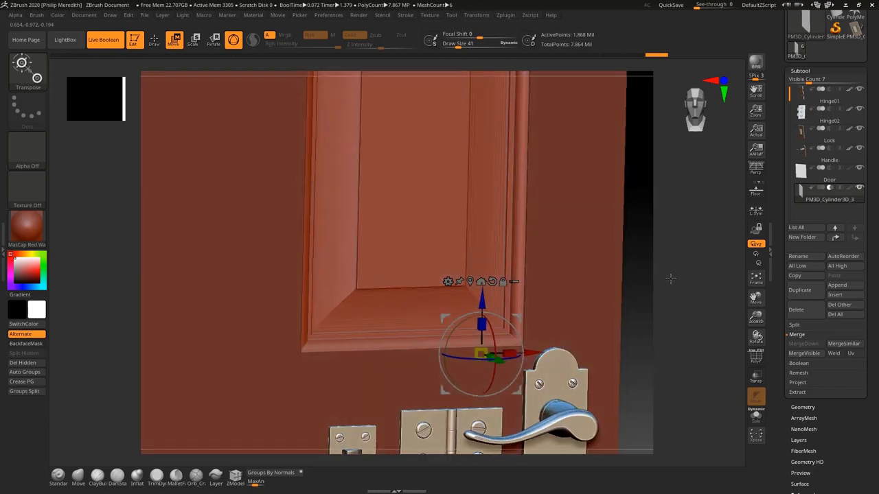
Step: Set PM3D_Cylinder3D_3 to additive and isolate it to examine the moulding frame's front and its polyframe
{"action": "left_click", "coordinate": [823, 188]}
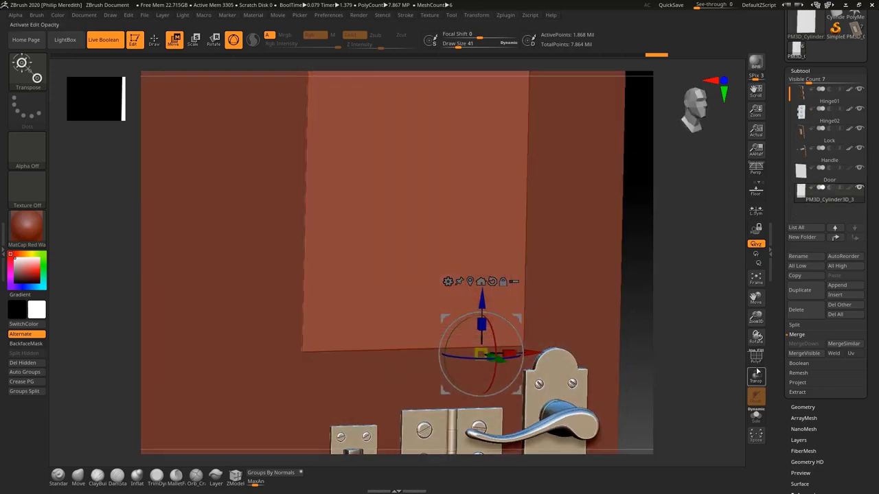
{"action": "left_click", "coordinate": [756, 416]}
{"action": "left_click_drag", "start_coordinate": [543, 292], "coordinate": [373, 198]}
{"action": "key", "text": "f"}
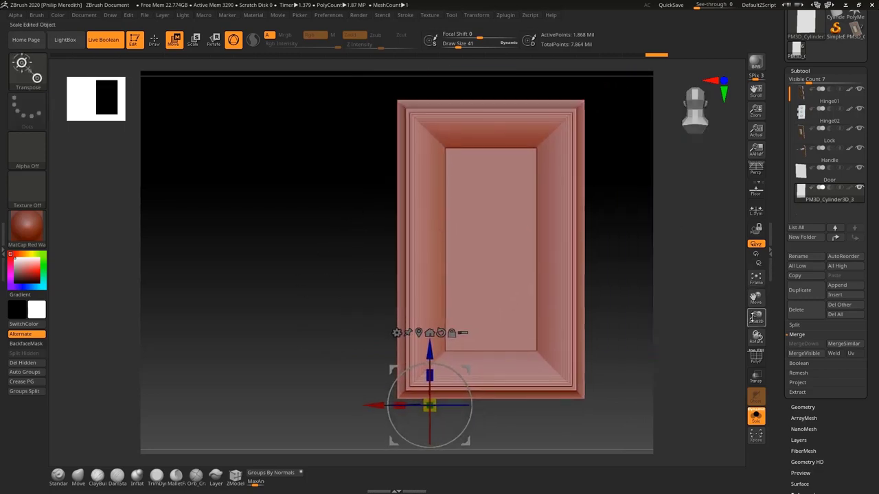
{"action": "left_click", "coordinate": [758, 359]}
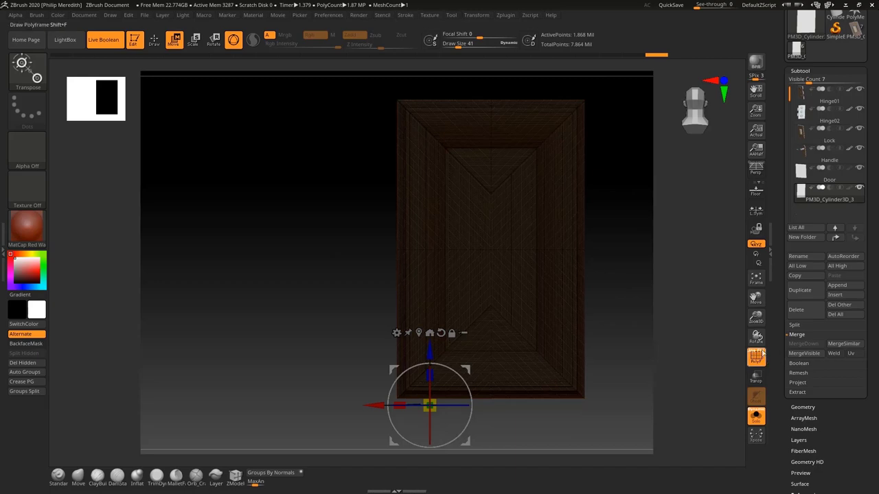
{"action": "left_click", "coordinate": [760, 356]}
Step: Apply the Polish deformation to the isolated moulding frame and check its edge profile from above
{"action": "right_click_drag", "start_coordinate": [626, 223], "coordinate": [619, 249], "text": "ctrl"}
{"action": "scroll", "coordinate": [836, 448], "scroll_direction": "down", "scroll_amount": 1}
{"action": "left_click", "coordinate": [802, 387]}
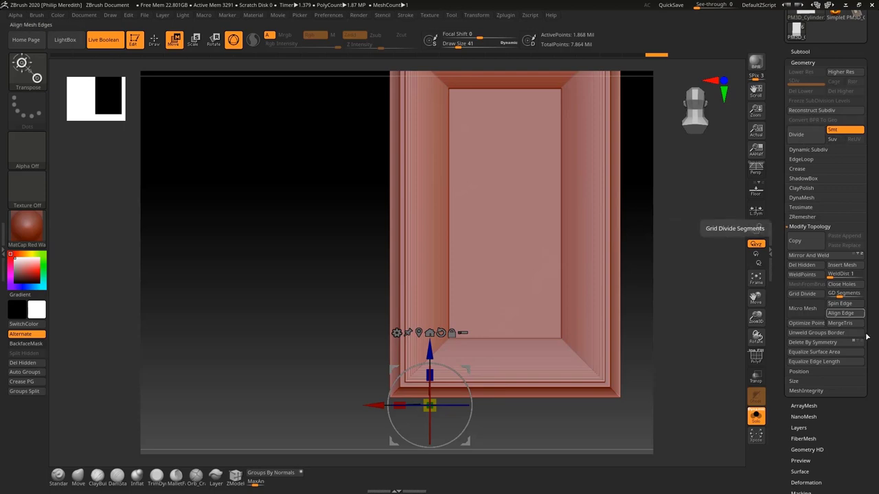
{"action": "scroll", "coordinate": [817, 412], "scroll_direction": "down", "scroll_amount": 1}
{"action": "left_click", "coordinate": [813, 450]}
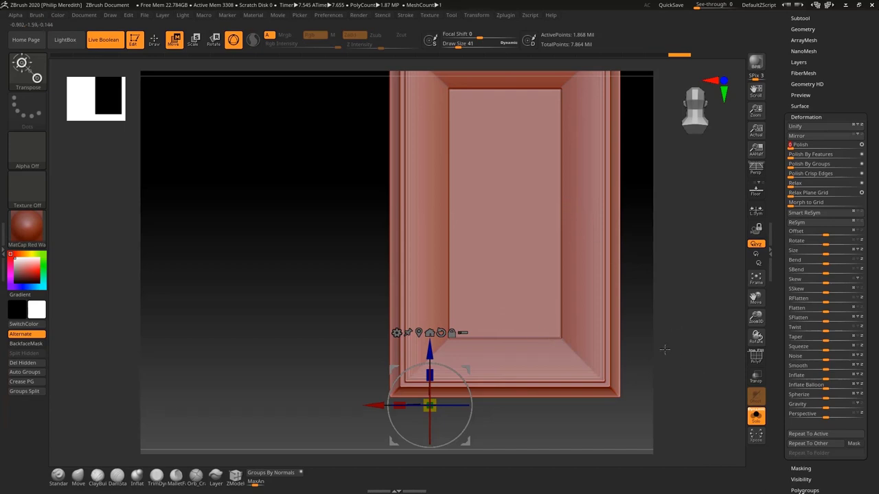
{"action": "left_click_drag", "start_coordinate": [664, 350], "coordinate": [639, 326]}
{"action": "left_click_drag", "start_coordinate": [533, 195], "coordinate": [545, 213], "text": "shift"}
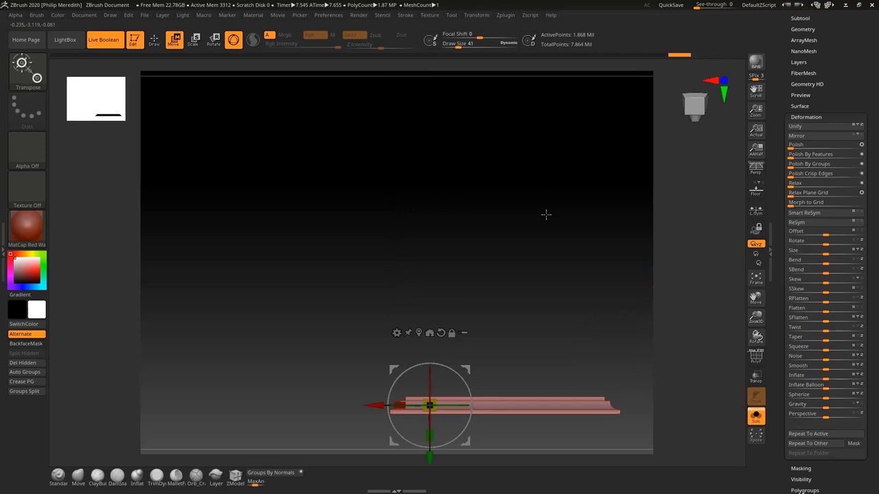
Step: Show the whole door assembly again and set PM3D_Cylinder3D_3 back to subtractive so it carves the recessed panel
{"action": "left_click", "coordinate": [755, 419]}
{"action": "left_click_drag", "start_coordinate": [623, 310], "coordinate": [563, 389]}
{"action": "left_click_drag", "start_coordinate": [604, 427], "coordinate": [624, 275]}
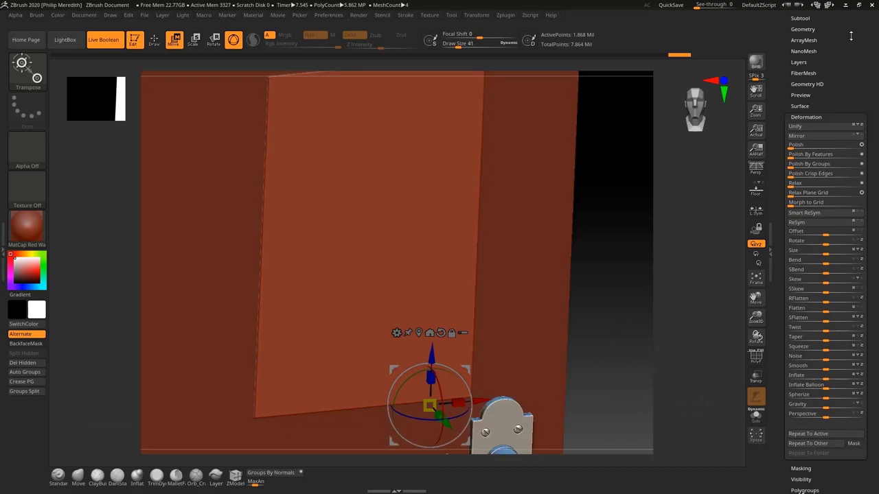
{"action": "left_click_drag", "start_coordinate": [851, 36], "coordinate": [847, 77]}
{"action": "left_click", "coordinate": [808, 59]}
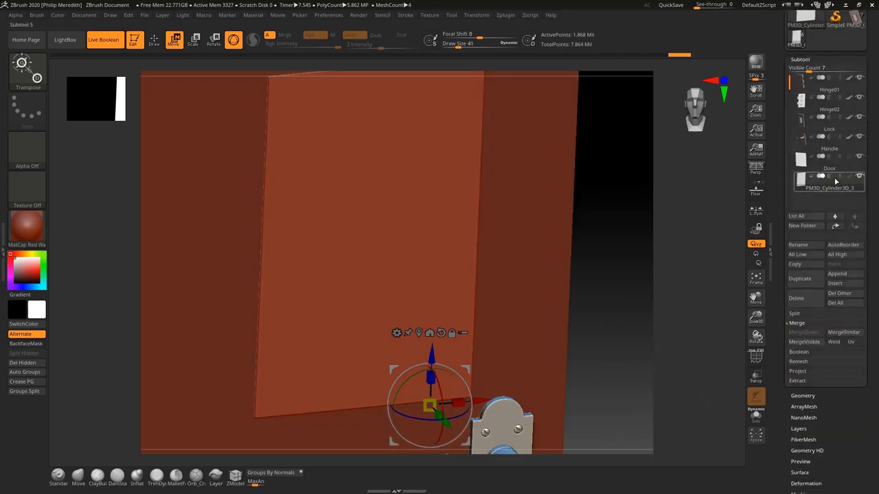
{"action": "left_click", "coordinate": [832, 178]}
{"action": "left_click_drag", "start_coordinate": [609, 303], "coordinate": [598, 284]}
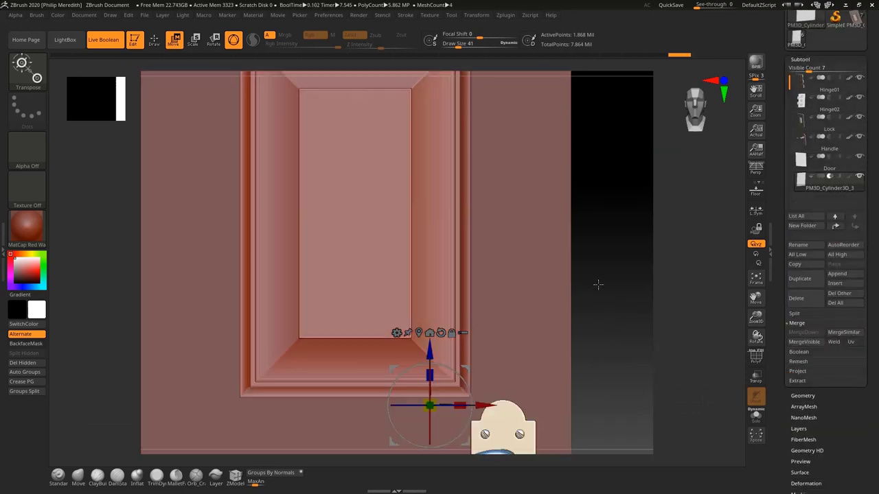
Step: Select the Door subtool, stretch it to full door height, widen it slightly, and nudge it down and sideways to align with the fittings
{"action": "right_click_drag", "start_coordinate": [619, 330], "coordinate": [595, 288], "text": "ctrl"}
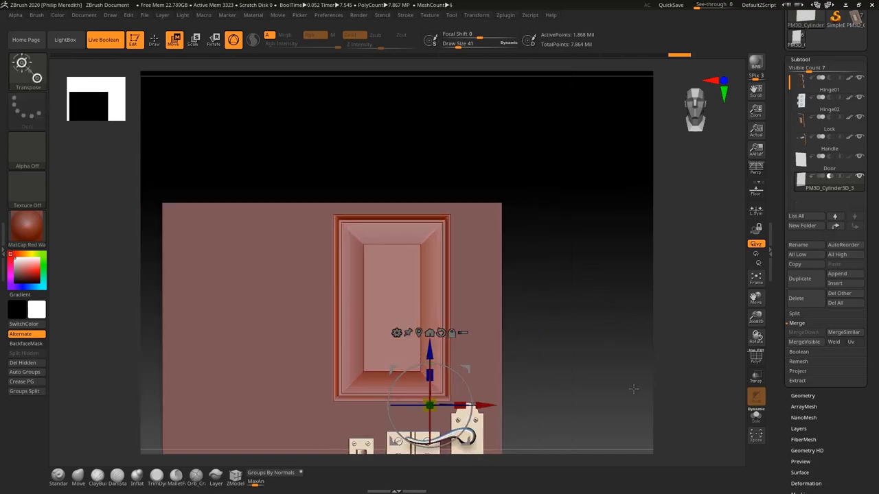
{"action": "right_click_drag", "start_coordinate": [634, 354], "coordinate": [662, 260], "text": "alt"}
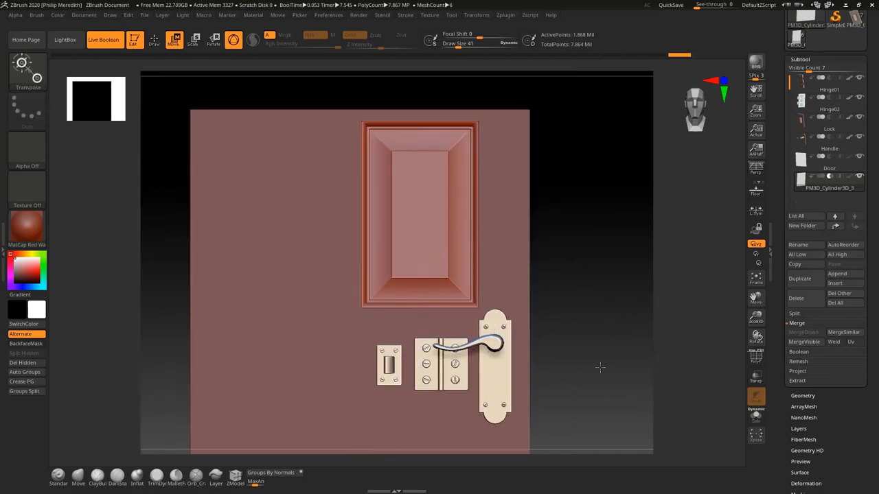
{"action": "right_click_drag", "start_coordinate": [600, 366], "coordinate": [582, 327], "text": "alt"}
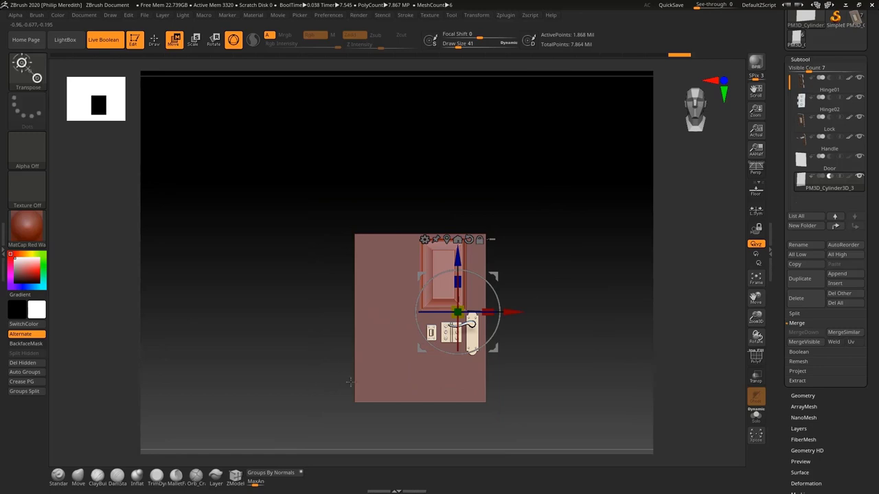
{"action": "left_click", "coordinate": [389, 386], "text": "alt"}
{"action": "left_click_drag", "start_coordinate": [419, 287], "coordinate": [427, 226]}
{"action": "right_click_drag", "start_coordinate": [551, 345], "coordinate": [547, 334], "text": "ctrl"}
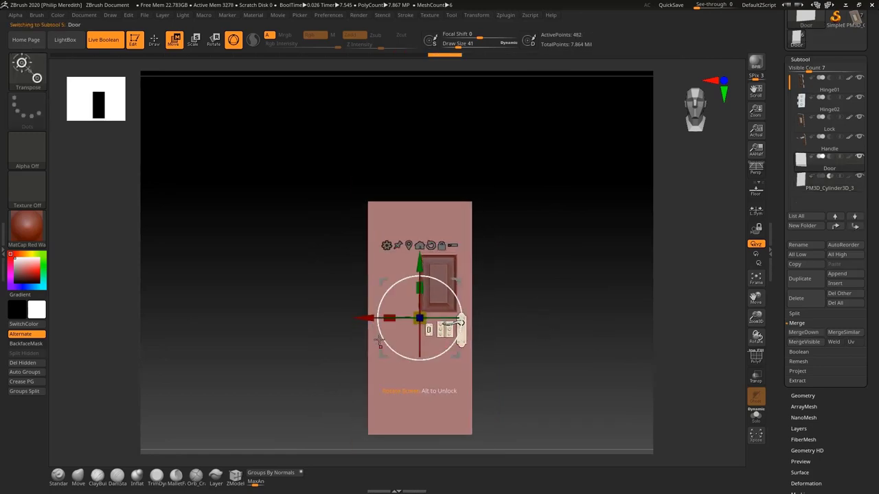
{"action": "left_click_drag", "start_coordinate": [419, 260], "coordinate": [420, 264]}
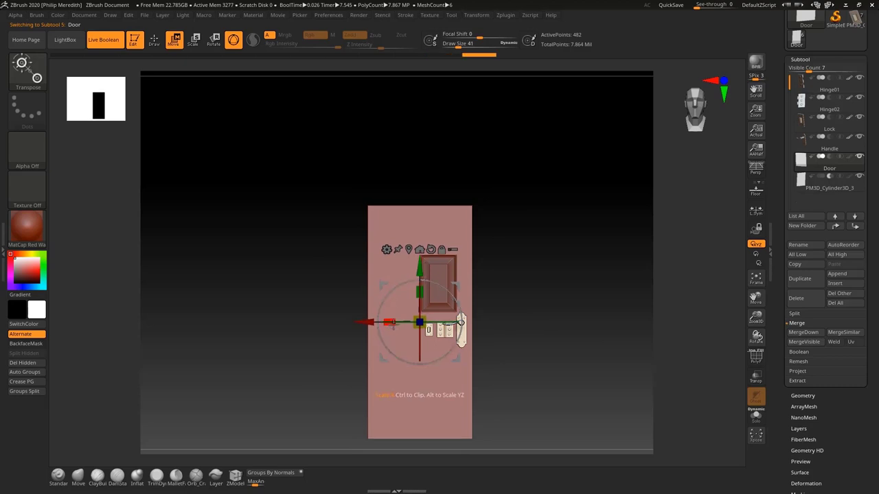
{"action": "left_click_drag", "start_coordinate": [390, 324], "coordinate": [387, 323]}
{"action": "left_click_drag", "start_coordinate": [363, 324], "coordinate": [359, 324]}
Step: Select PM3D_Cylinder3D_3 and move it up near the door's top edge and slightly towards the handle side
{"action": "left_click", "coordinate": [450, 272], "text": "alt"}
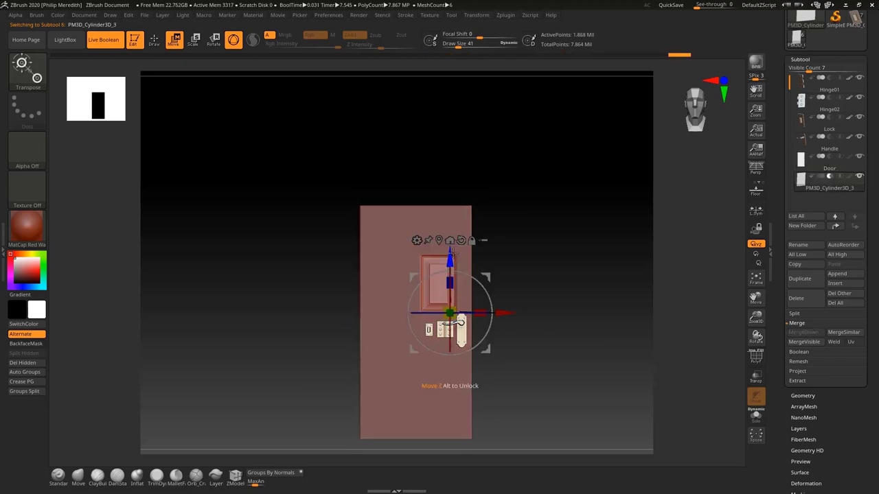
{"action": "left_click_drag", "start_coordinate": [450, 271], "coordinate": [449, 235]}
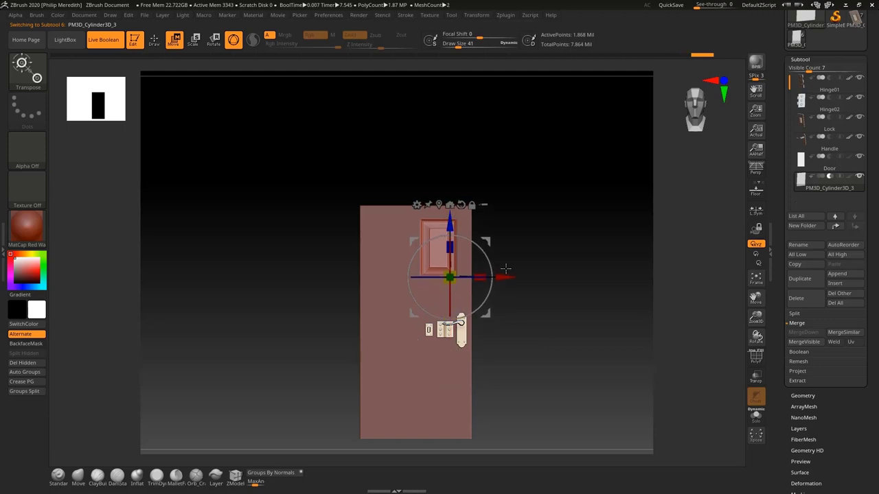
{"action": "left_click_drag", "start_coordinate": [507, 276], "coordinate": [510, 276]}
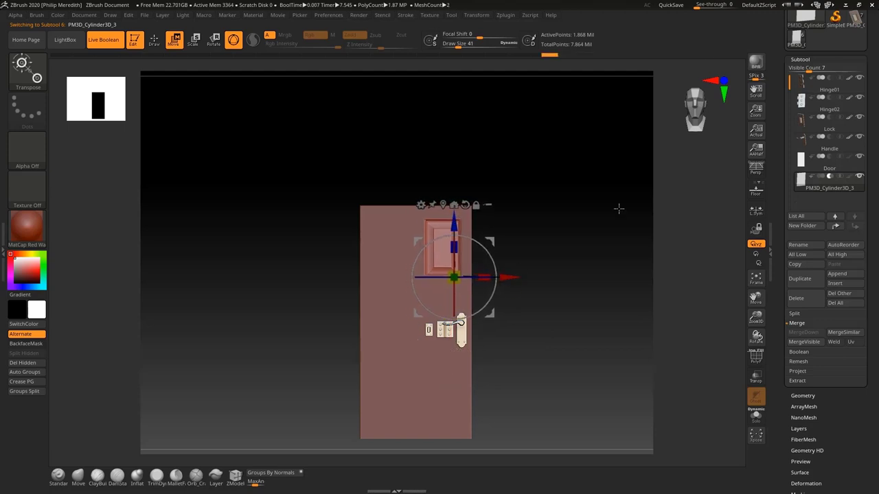
Step: Duplicate the moulding frame, move the copy along X clear of the door, and reselect the original PM3D_Cylinder3D_3
{"action": "left_click", "coordinate": [817, 286]}
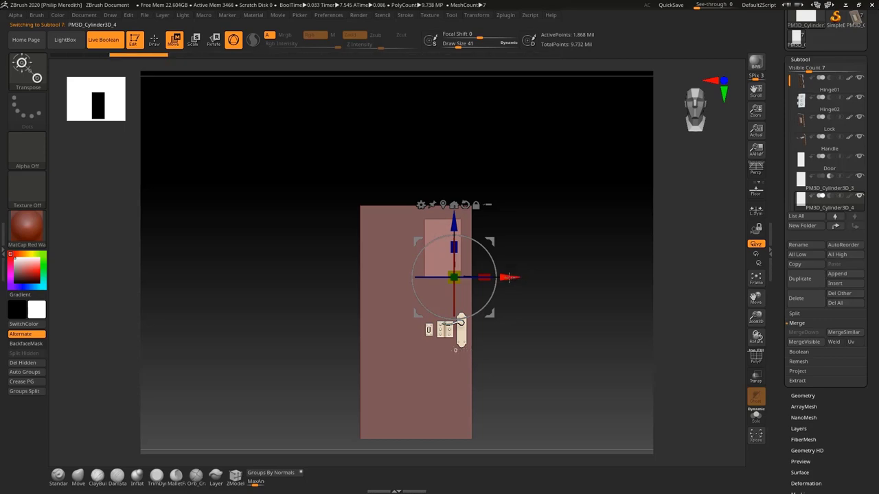
{"action": "left_click_drag", "start_coordinate": [510, 278], "coordinate": [605, 282]}
{"action": "left_click", "coordinate": [447, 255], "text": "alt"}
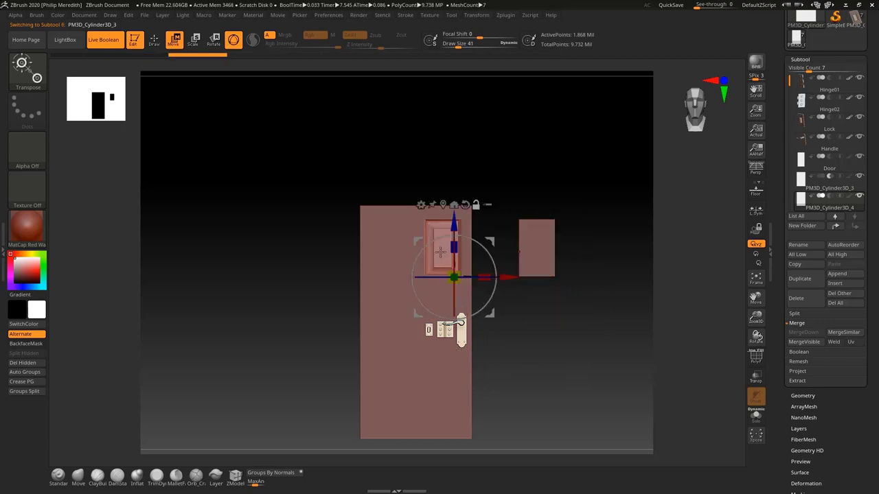
Step: Mask the upper half of the original moulding frame and blur the mask's edge
{"action": "right_click_drag", "start_coordinate": [524, 360], "coordinate": [533, 226], "text": "ctrl"}
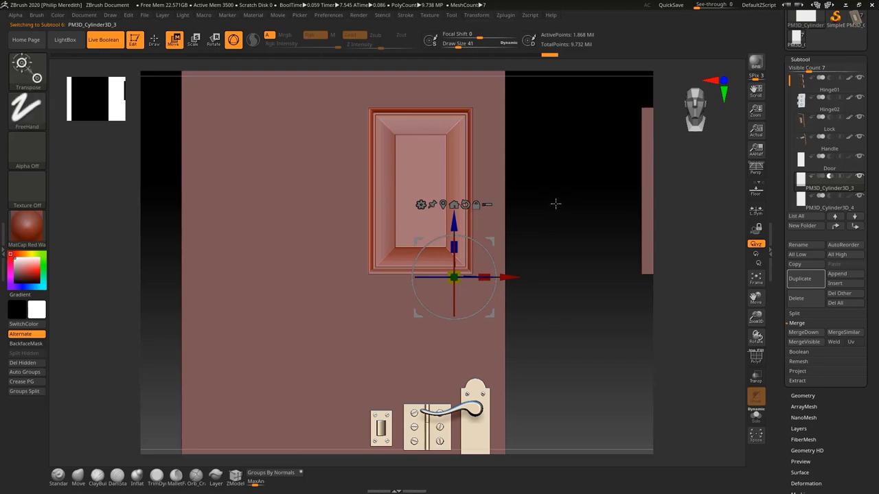
{"action": "left_click_drag", "start_coordinate": [556, 203], "coordinate": [316, 71], "text": "ctrl"}
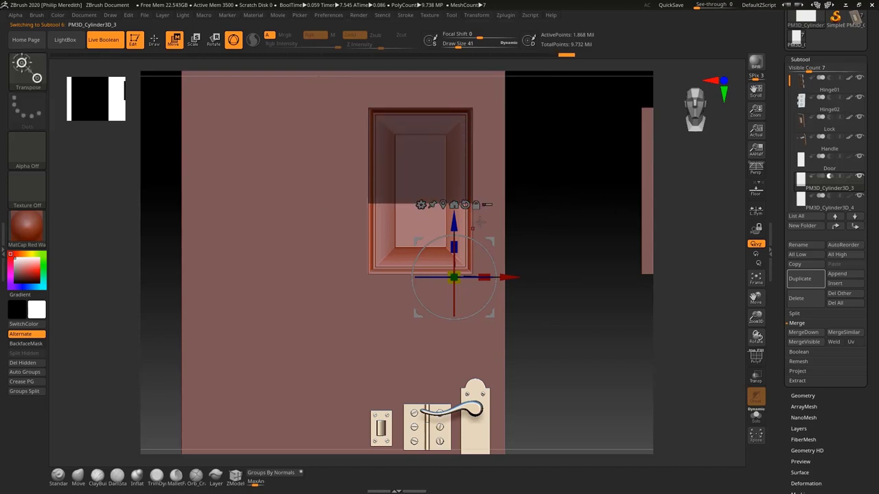
{"action": "left_click", "coordinate": [402, 236], "text": "ctrl"}
{"action": "left_click", "coordinate": [401, 235], "text": "ctrl"}
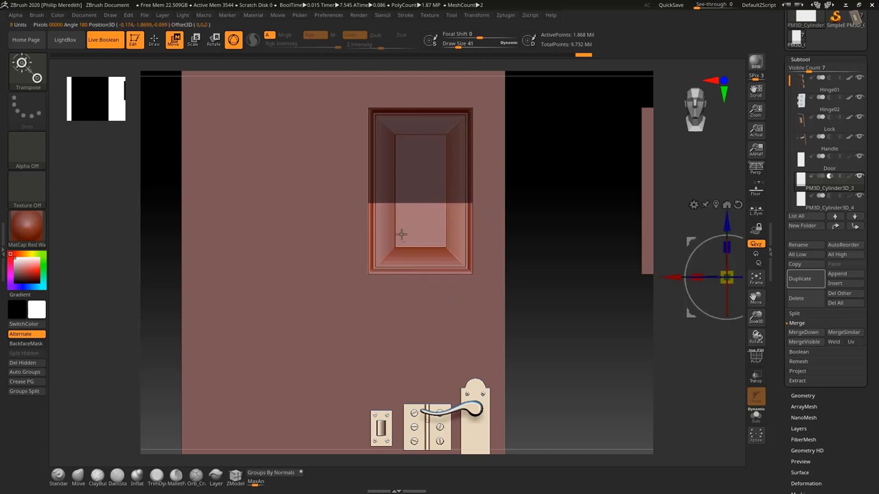
{"action": "left_click", "coordinate": [400, 235], "text": "ctrl"}
{"action": "left_click", "coordinate": [401, 235], "text": "ctrl"}
{"action": "left_click", "coordinate": [402, 234], "text": "ctrl"}
{"action": "left_click", "coordinate": [411, 221], "text": "ctrl"}
{"action": "left_click", "coordinate": [411, 221], "text": "ctrl"}
{"action": "left_click", "coordinate": [412, 220], "text": "ctrl"}
{"action": "left_click", "coordinate": [411, 220], "text": "ctrl"}
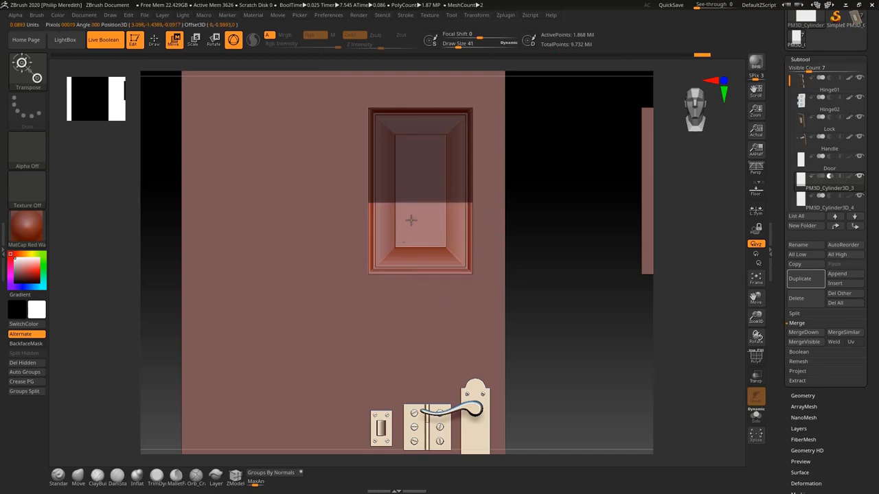
{"action": "left_click", "coordinate": [411, 220], "text": "ctrl"}
{"action": "key", "text": "y"}
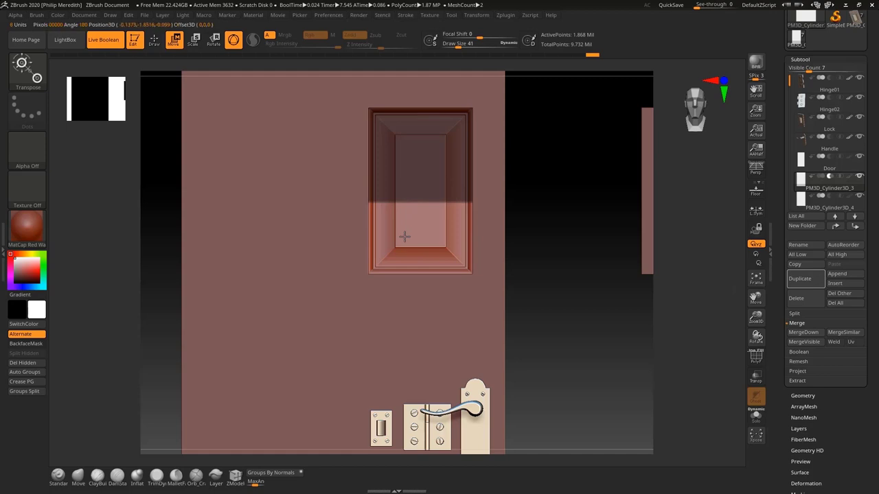
{"action": "key", "text": "y"}
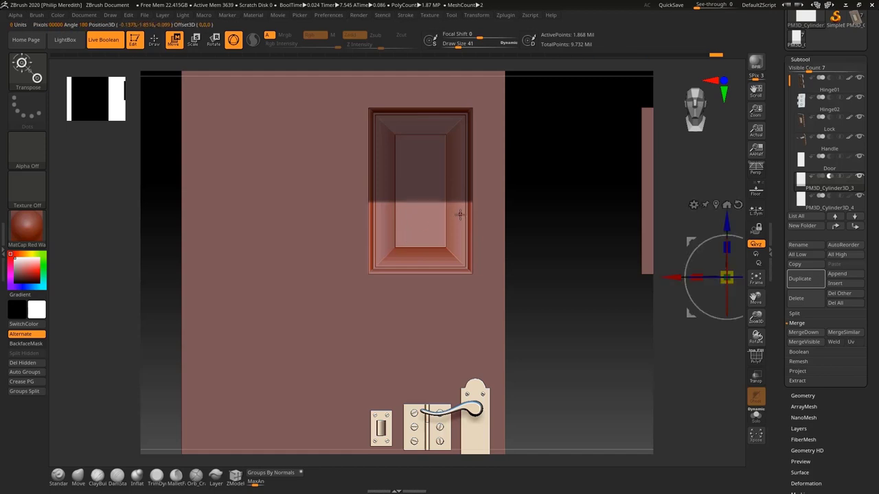
Step: Bring the gizmo over the frame, move its unmasked lower half down to lengthen the panel, and clear the mask
{"action": "left_click_drag", "start_coordinate": [669, 277], "coordinate": [359, 278]}
{"action": "left_click_drag", "start_coordinate": [419, 224], "coordinate": [412, 343]}
{"action": "right_click_drag", "start_coordinate": [595, 353], "coordinate": [570, 298], "text": "ctrl"}
{"action": "left_click_drag", "start_coordinate": [540, 344], "coordinate": [534, 362], "text": "ctrl"}
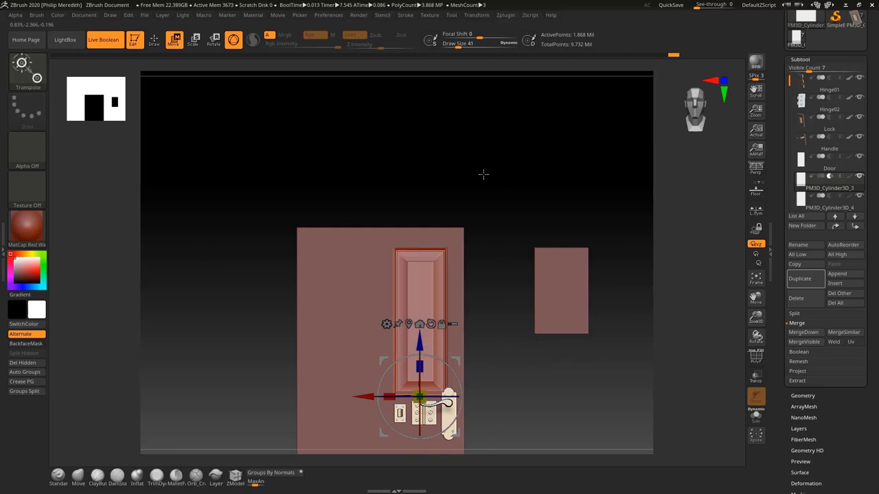
Step: Mask the handle-side half of the lengthened moulding frame up to its vertical centre line and soften the mask's edge
{"action": "left_click_drag", "start_coordinate": [488, 202], "coordinate": [418, 445], "text": "ctrl"}
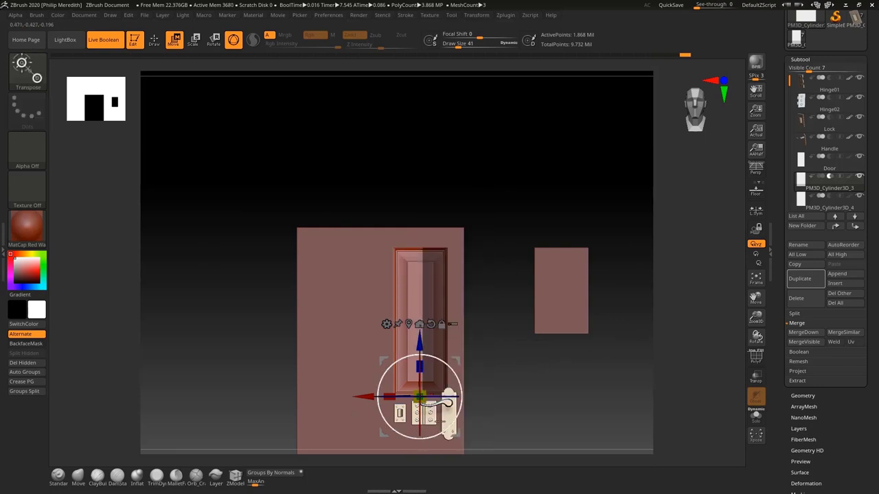
{"action": "right_click", "coordinate": [406, 289]}
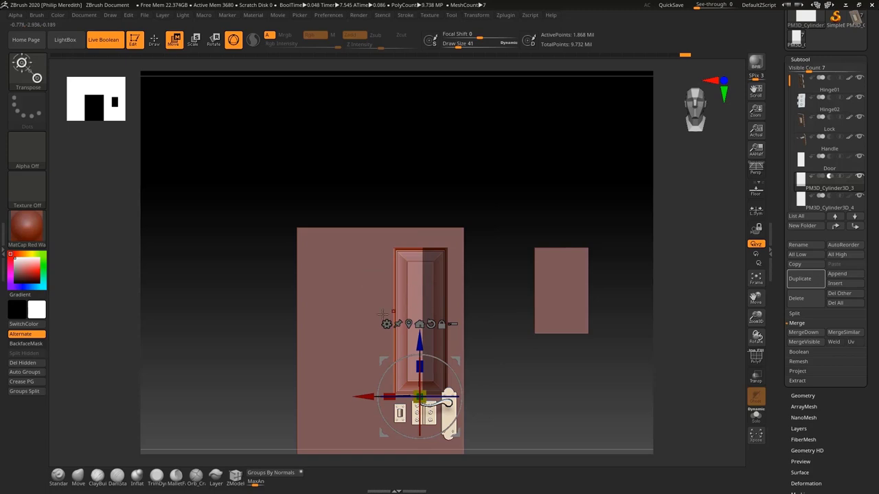
{"action": "right_click", "coordinate": [402, 303]}
{"action": "right_click_drag", "start_coordinate": [412, 309], "coordinate": [480, 255], "text": "ctrl"}
{"action": "right_click", "coordinate": [411, 244]}
{"action": "mouse_move", "coordinate": [516, 357]}
{"action": "right_mouse_down"}
{"action": "mouse_move", "coordinate": [523, 375]}
{"action": "mouse_move", "coordinate": [524, 344]}
{"action": "right_mouse_up"}
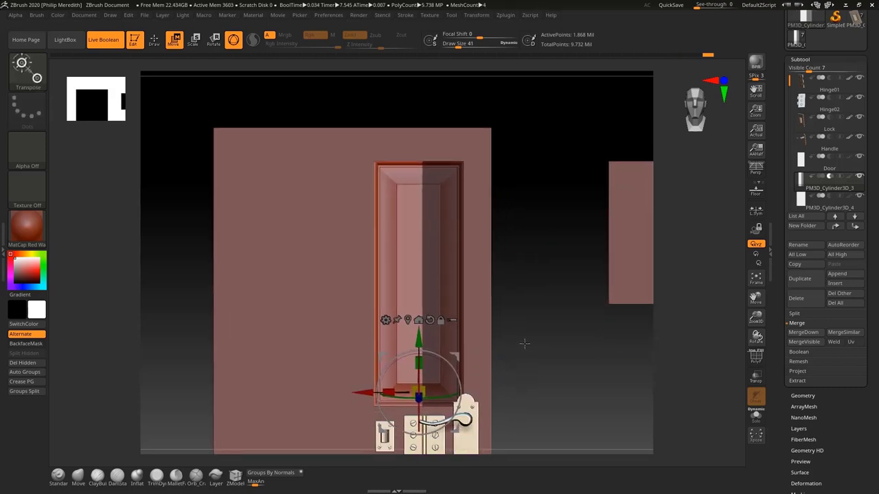
{"action": "mouse_move", "coordinate": [529, 134]}
{"action": "left_mouse_down", "text": "ctrl"}
{"action": "mouse_move", "coordinate": [430, 479]}
{"action": "mouse_move", "coordinate": [418, 454]}
{"action": "left_mouse_up", "text": "ctrl"}
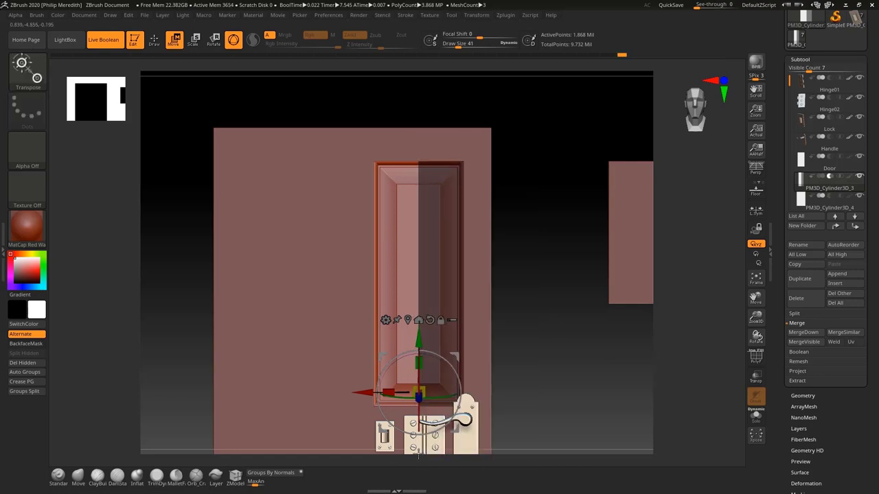
{"action": "key", "text": "q"}
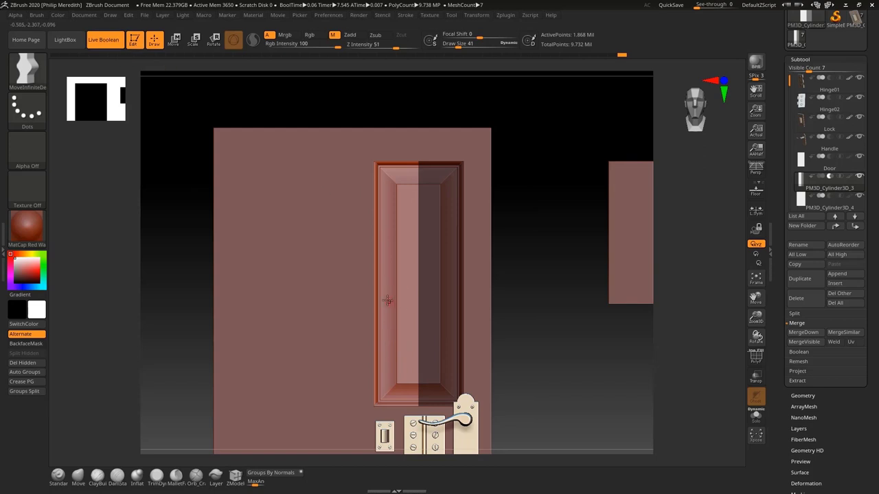
{"action": "key", "text": "ctrl"}
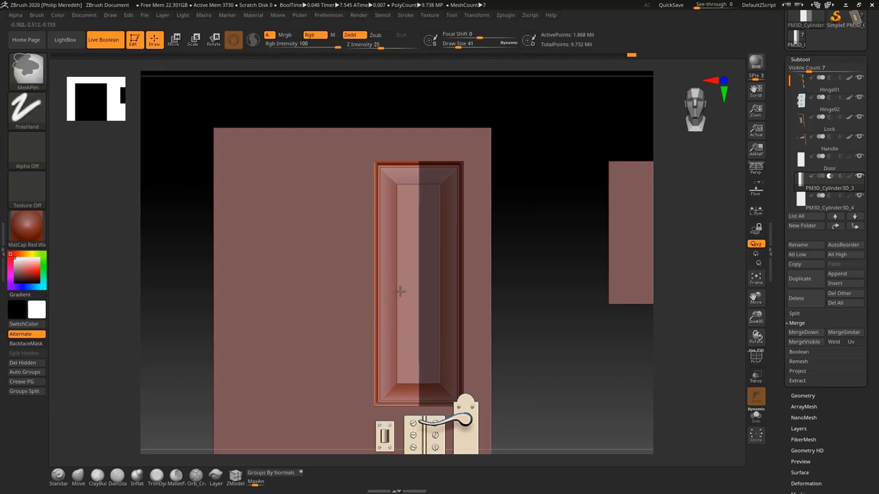
Step: Move the frame's unmasked half along X towards the door's middle to widen the panel, clear the mask, and reposition the gizmo on the panel
{"action": "key", "text": "w"}
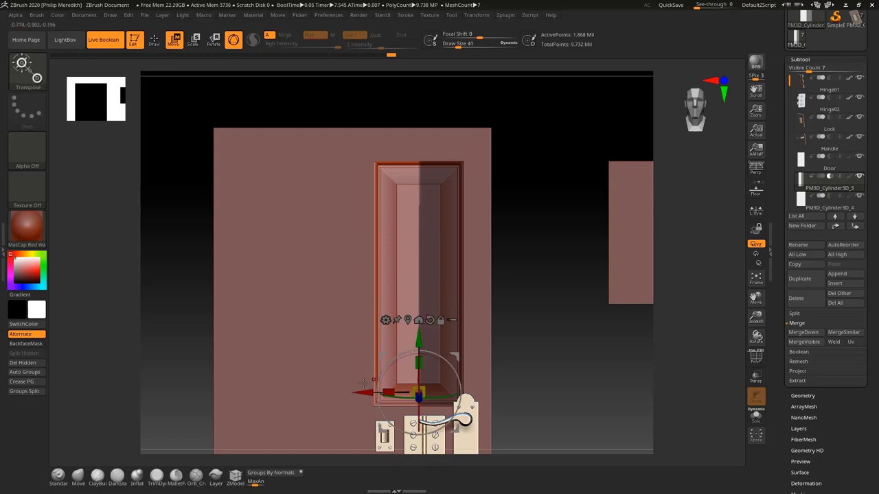
{"action": "left_click_drag", "start_coordinate": [361, 393], "coordinate": [347, 392]}
{"action": "left_click_drag", "start_coordinate": [534, 353], "coordinate": [579, 383], "text": "ctrl"}
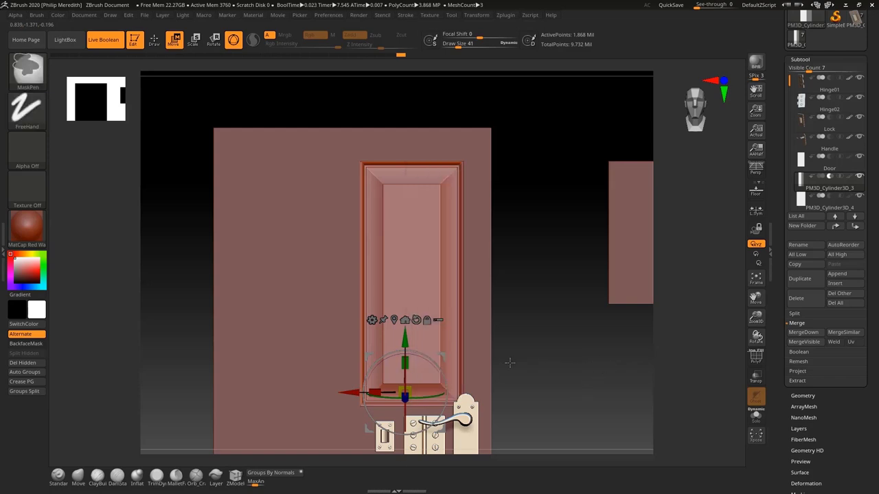
{"action": "left_click", "coordinate": [408, 246]}
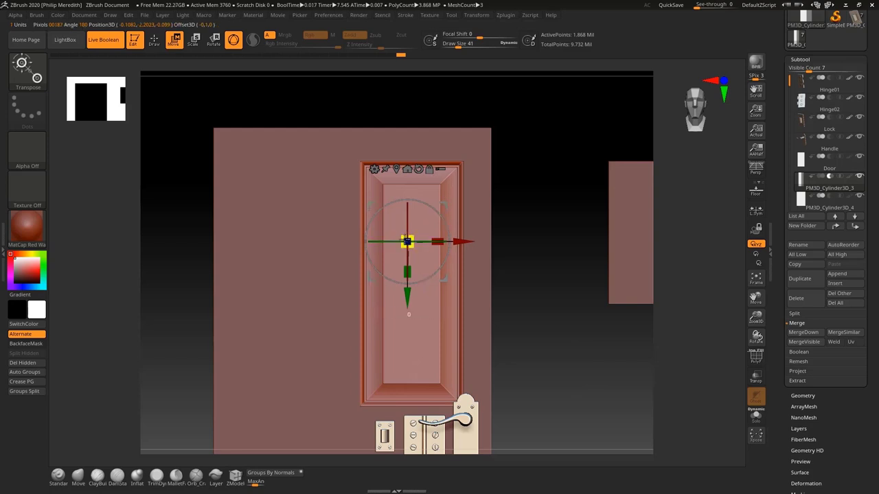
Step: Scale the upper panel moulding down slightly, then shift the moulding and the door along X to adjust the margins around it
{"action": "left_click_drag", "start_coordinate": [407, 241], "coordinate": [405, 242]}
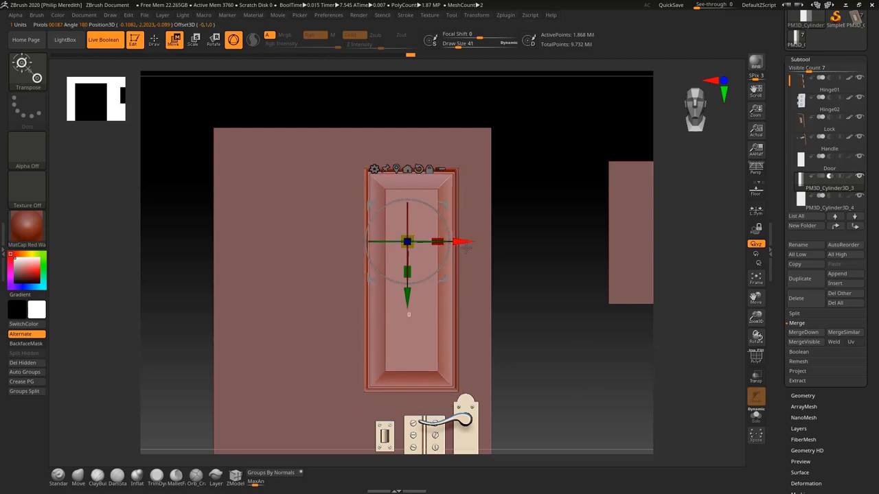
{"action": "left_click_drag", "start_coordinate": [465, 247], "coordinate": [465, 249]}
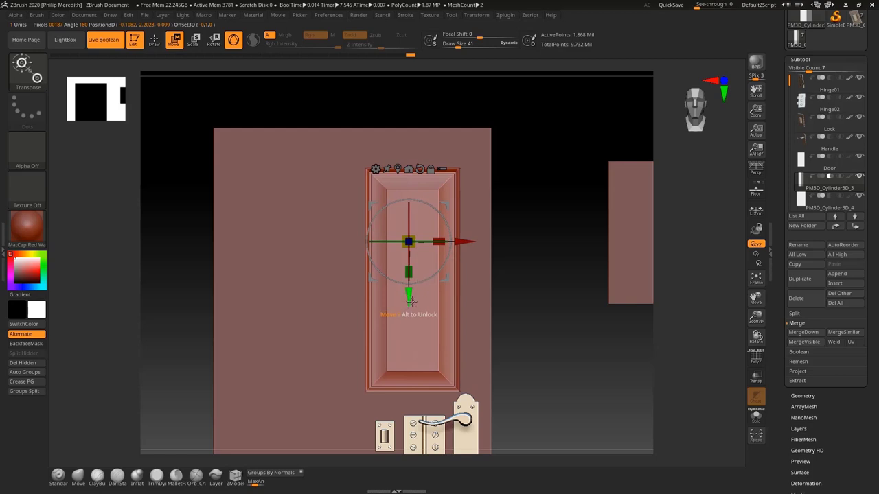
{"action": "left_click_drag", "start_coordinate": [467, 240], "coordinate": [459, 235]}
{"action": "left_click", "coordinate": [446, 335], "text": "alt"}
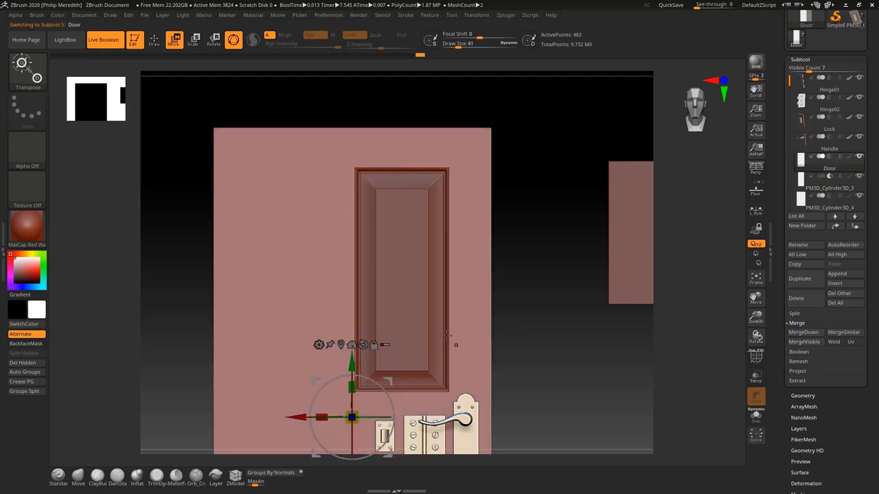
{"action": "left_click_drag", "start_coordinate": [281, 416], "coordinate": [284, 417]}
Step: Duplicate the upper panel moulding, move the copy along X to the side opposite the handle, and set it to subtract
{"action": "left_click", "coordinate": [420, 256], "text": "alt"}
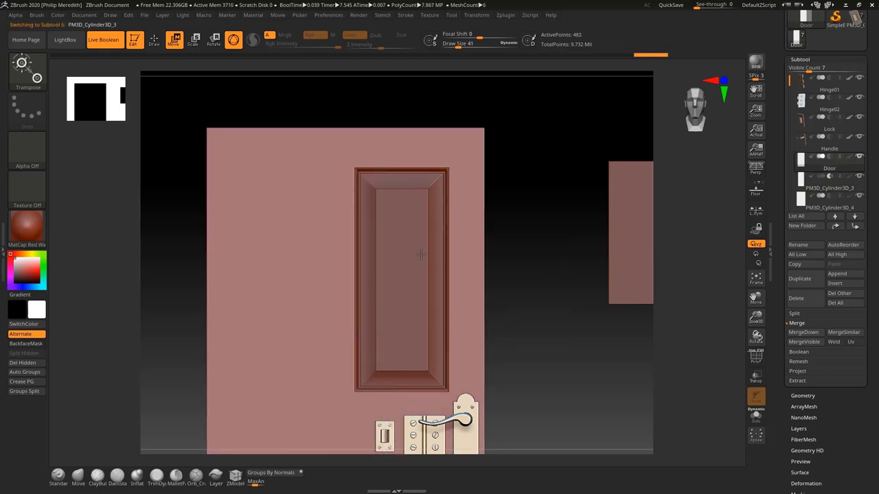
{"action": "left_click", "coordinate": [799, 284]}
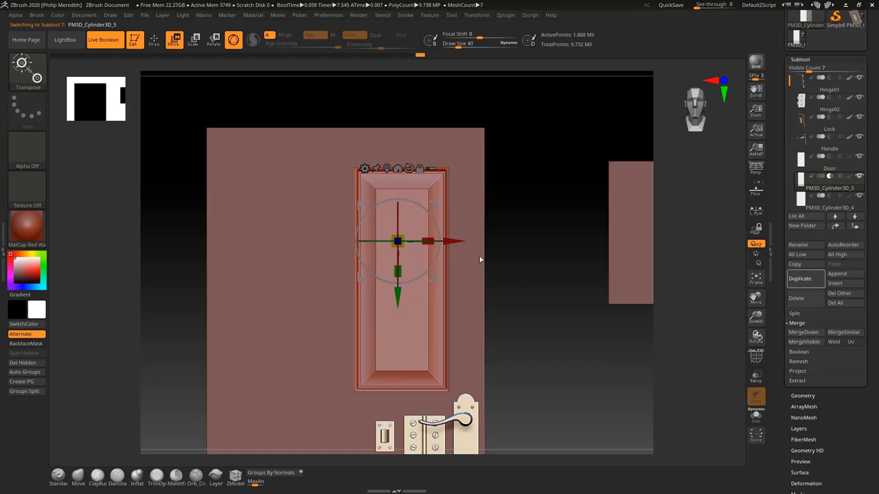
{"action": "left_click_drag", "start_coordinate": [458, 238], "coordinate": [329, 237]}
{"action": "left_click", "coordinate": [829, 196]}
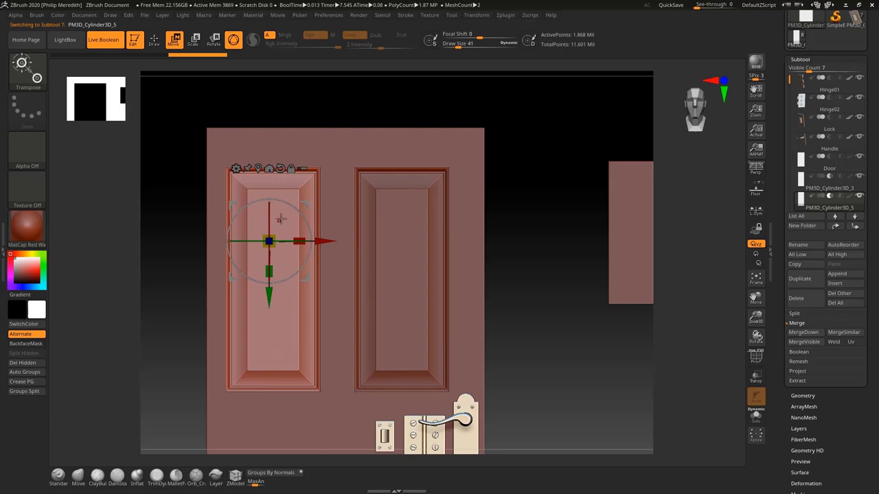
{"action": "left_click_drag", "start_coordinate": [324, 242], "coordinate": [326, 241]}
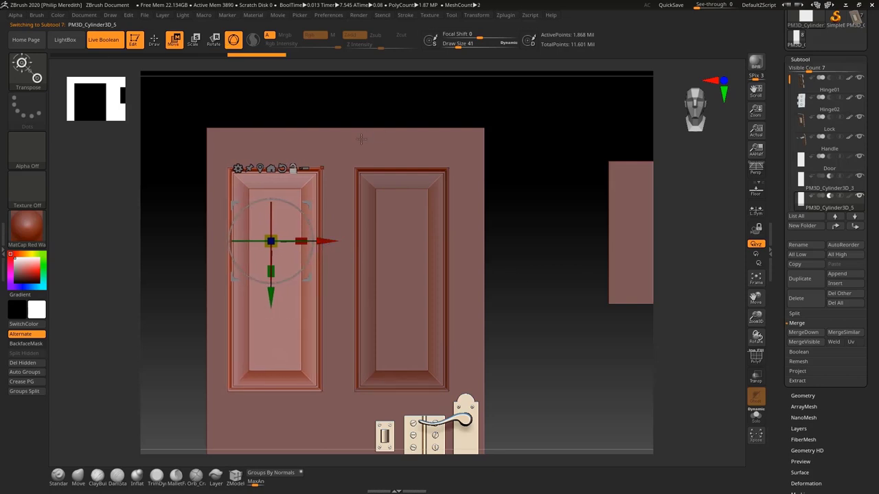
Step: Widen the door slightly along X and shift it so the margins outside the two upper panels match
{"action": "left_click", "coordinate": [348, 202], "text": "alt"}
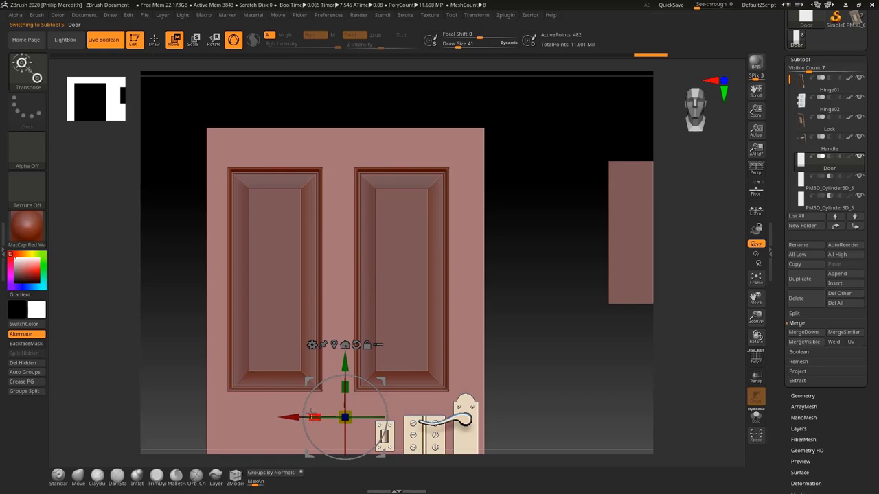
{"action": "left_click_drag", "start_coordinate": [311, 414], "coordinate": [287, 416]}
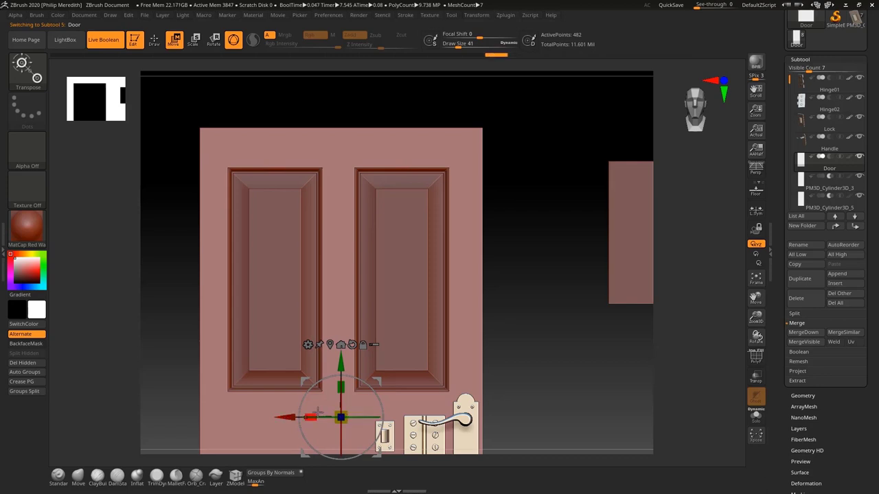
{"action": "left_click_drag", "start_coordinate": [314, 412], "coordinate": [315, 411]}
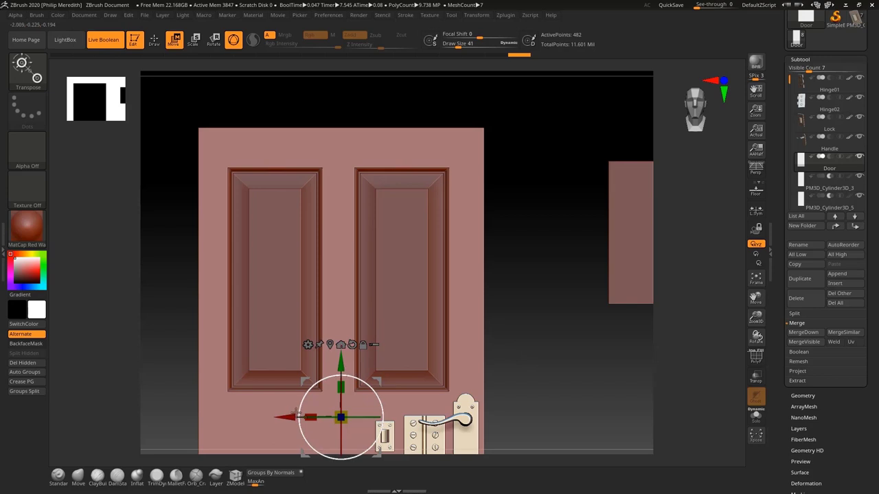
{"action": "left_click_drag", "start_coordinate": [294, 416], "coordinate": [294, 416]}
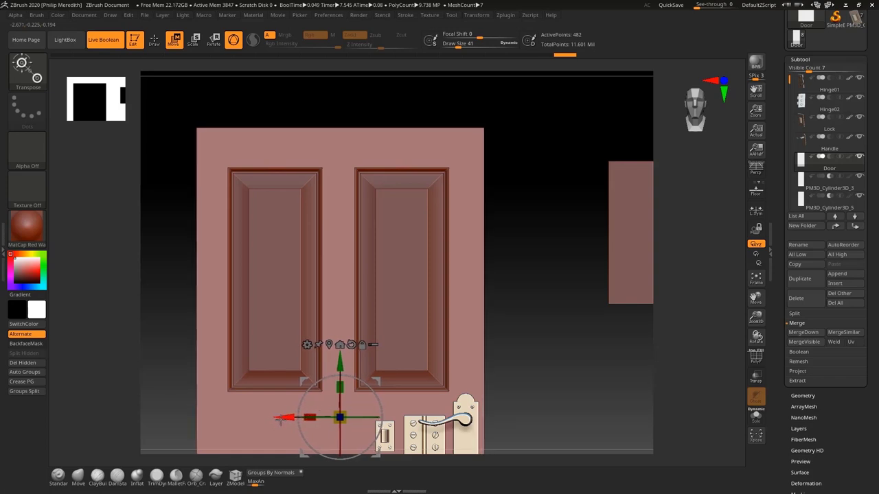
{"action": "left_click_drag", "start_coordinate": [280, 420], "coordinate": [280, 420]}
Step: Duplicate the handle-side upper panel moulding, move the copy straight down below the handle, and set it to subtract
{"action": "mouse_move", "coordinate": [486, 302]}
{"action": "right_mouse_down", "text": "ctrl"}
{"action": "mouse_move", "coordinate": [492, 349]}
{"action": "mouse_move", "coordinate": [476, 389]}
{"action": "mouse_move", "coordinate": [501, 303]}
{"action": "mouse_move", "coordinate": [530, 285]}
{"action": "mouse_move", "coordinate": [510, 257]}
{"action": "right_mouse_up", "text": "ctrl"}
{"action": "left_click_drag", "start_coordinate": [509, 257], "coordinate": [537, 308], "text": "alt"}
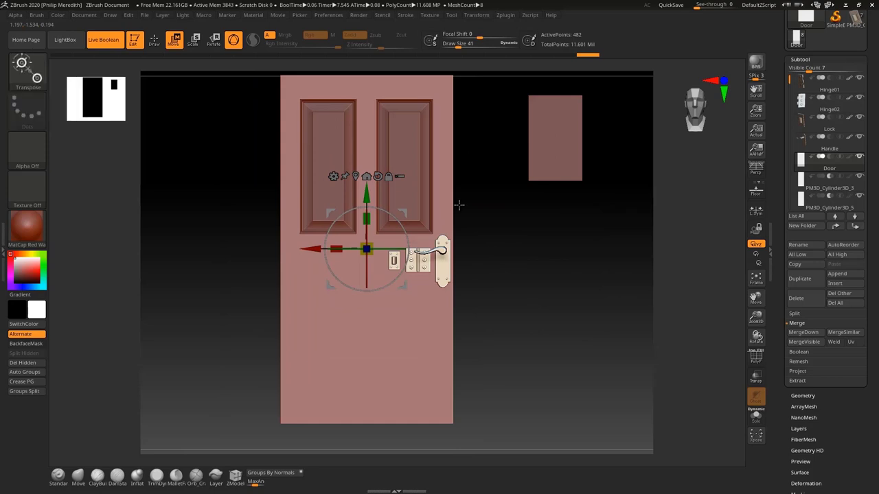
{"action": "left_click", "coordinate": [423, 146], "text": "alt"}
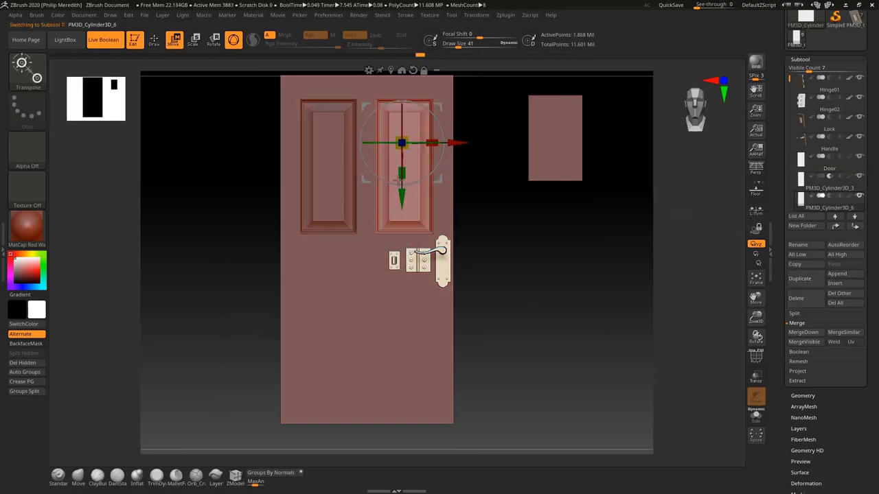
{"action": "left_click", "coordinate": [799, 278]}
{"action": "left_click_drag", "start_coordinate": [383, 214], "coordinate": [394, 356]}
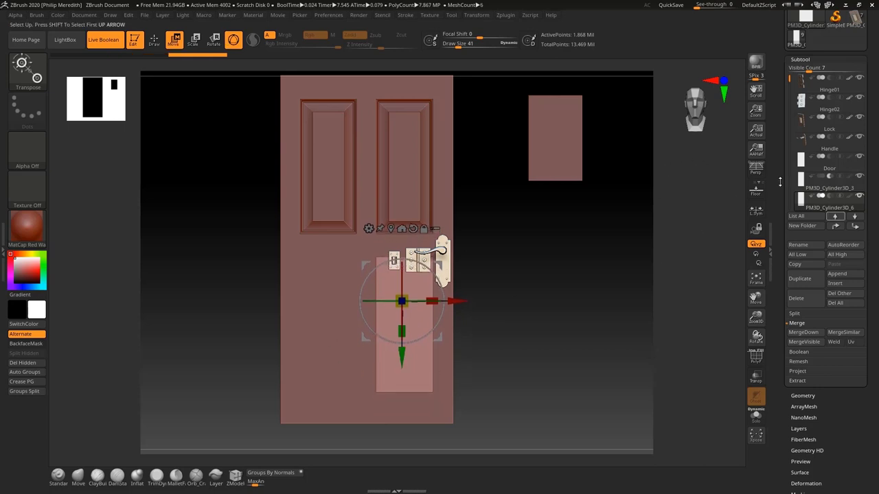
{"action": "left_click", "coordinate": [830, 197]}
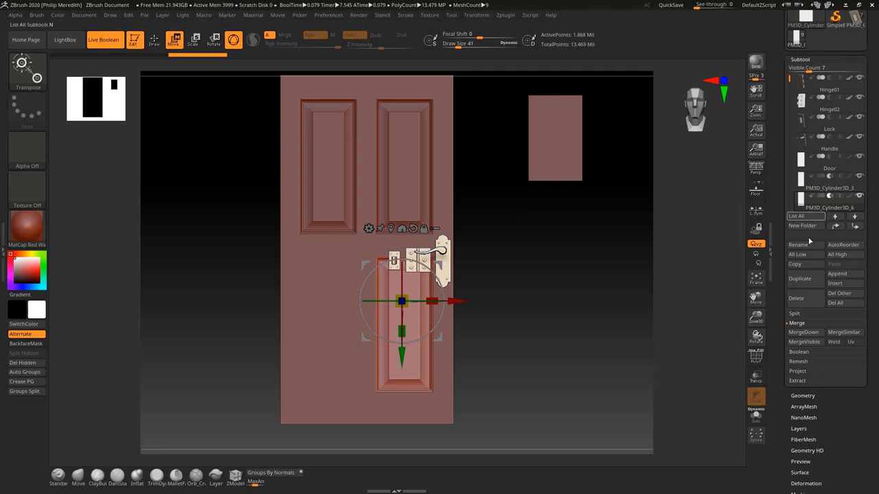
Step: Duplicate the lower panel moulding, move the copy along X to the side opposite the handle, and set it to subtract
{"action": "left_click", "coordinate": [799, 278]}
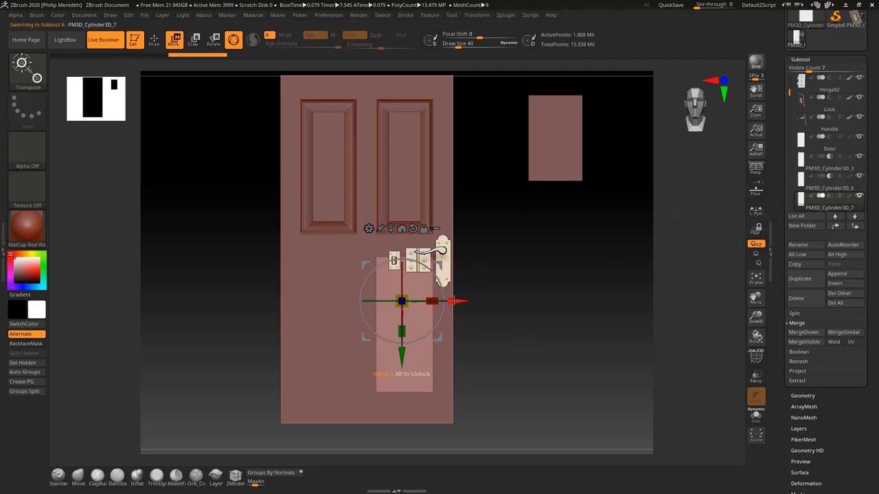
{"action": "left_click_drag", "start_coordinate": [455, 300], "coordinate": [378, 304]}
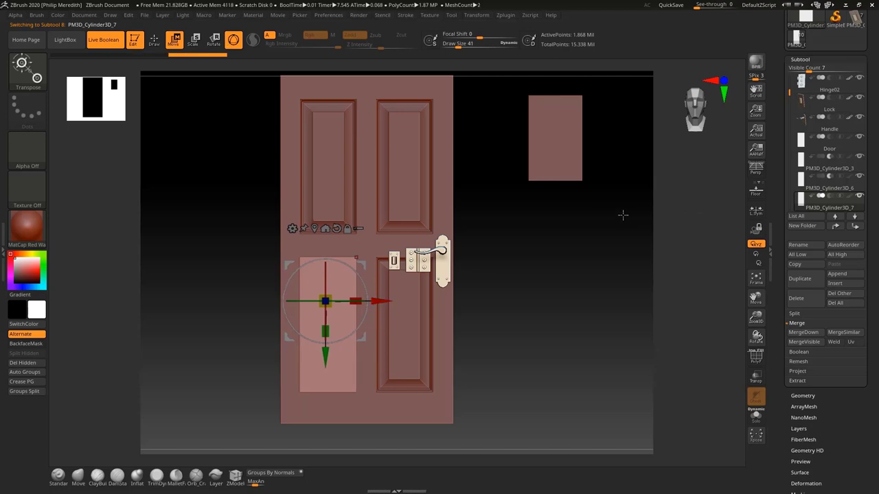
{"action": "right_click_drag", "start_coordinate": [610, 271], "coordinate": [610, 357], "text": "ctrl"}
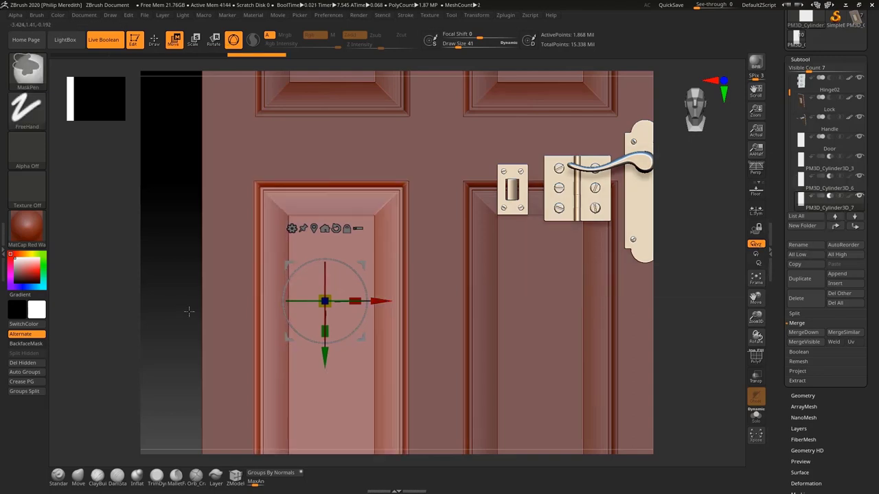
Step: Examine the two lower recessed panels up close and the four-panel layout across the whole door
{"action": "right_click_drag", "start_coordinate": [178, 269], "coordinate": [165, 233], "text": "ctrl"}
{"action": "right_click_drag", "start_coordinate": [165, 233], "coordinate": [158, 129], "text": "alt"}
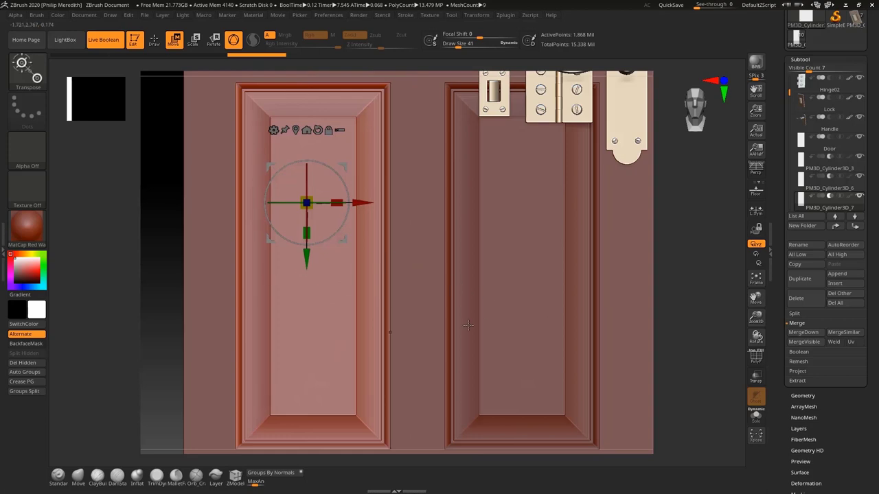
{"action": "left_click_drag", "start_coordinate": [163, 223], "coordinate": [162, 224], "text": "ctrl"}
{"action": "right_click_drag", "start_coordinate": [162, 224], "coordinate": [165, 190], "text": "ctrl"}
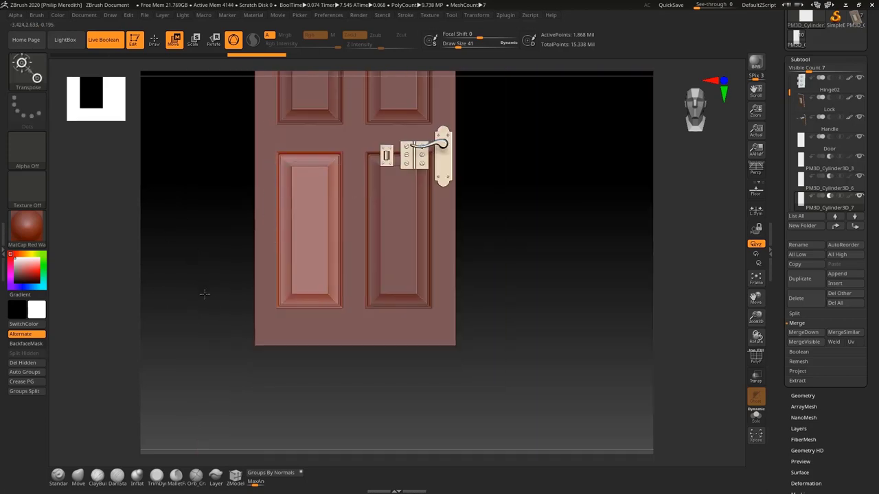
{"action": "right_click_drag", "start_coordinate": [203, 294], "coordinate": [184, 210]}
{"action": "right_click_drag", "start_coordinate": [200, 230], "coordinate": [245, 223]}
{"action": "left_click", "coordinate": [762, 283]}
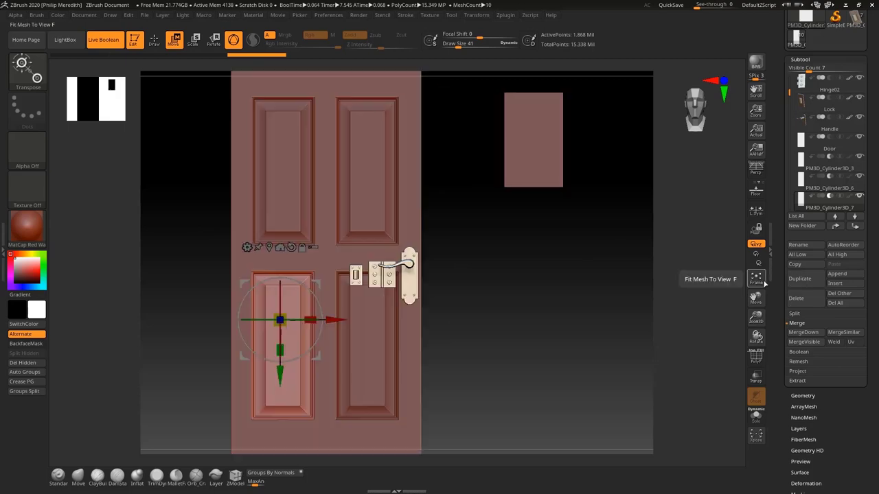
{"action": "right_click_drag", "start_coordinate": [523, 319], "coordinate": [524, 316], "text": "shift"}
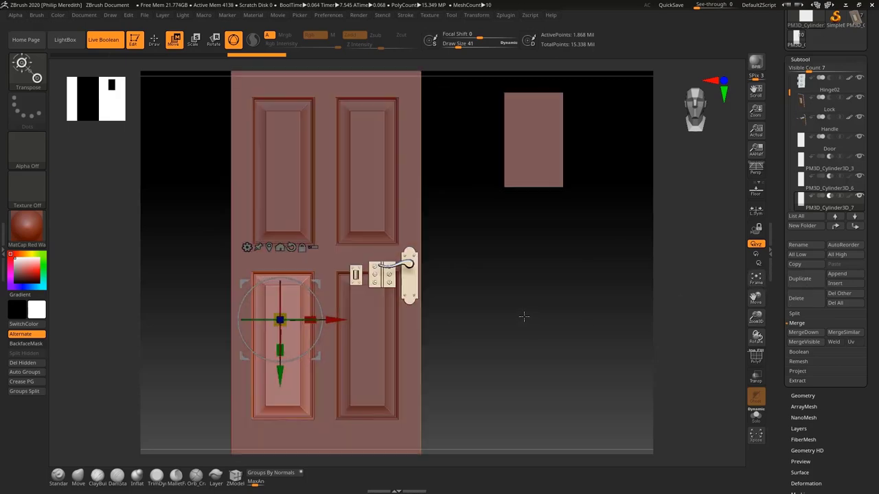
Step: Delete the spare rectangular moulding block PM3D_Cylinder3D_4 standing beside the door
{"action": "left_click", "coordinate": [538, 141], "text": "alt"}
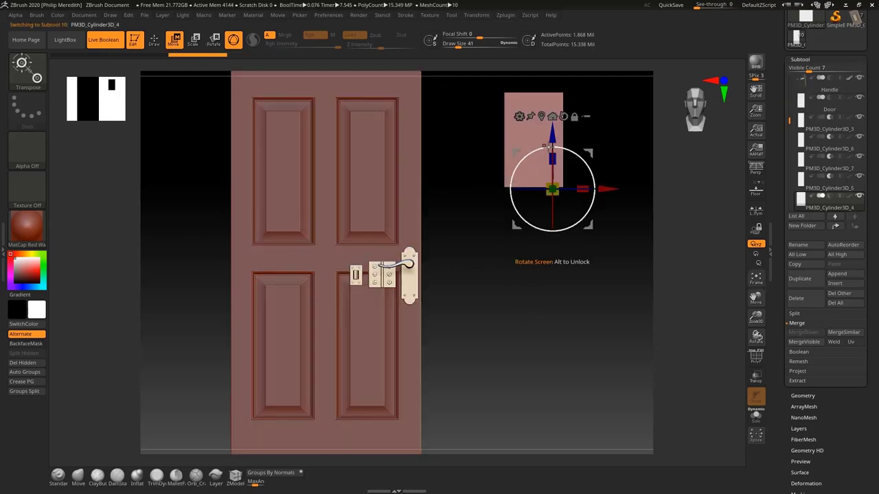
{"action": "left_click", "coordinate": [808, 298]}
{"action": "left_click", "coordinate": [666, 315]}
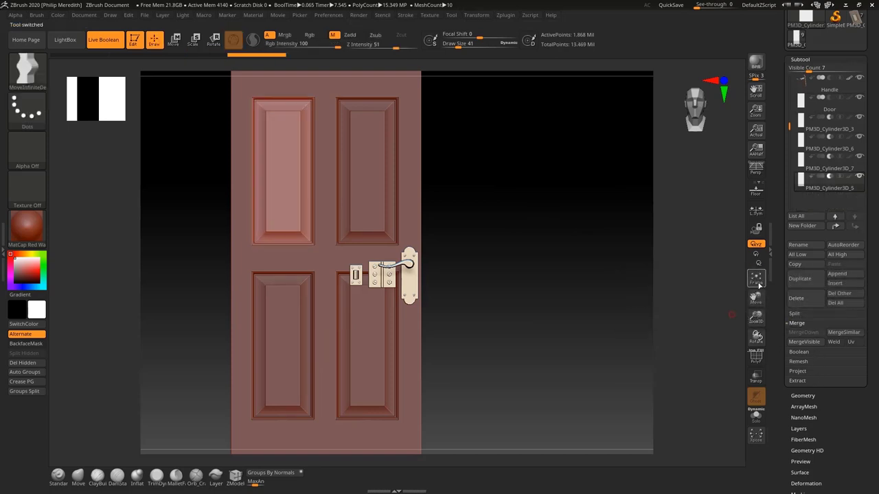
{"action": "left_click", "coordinate": [757, 281]}
{"action": "left_click_drag", "start_coordinate": [755, 317], "coordinate": [723, 268]}
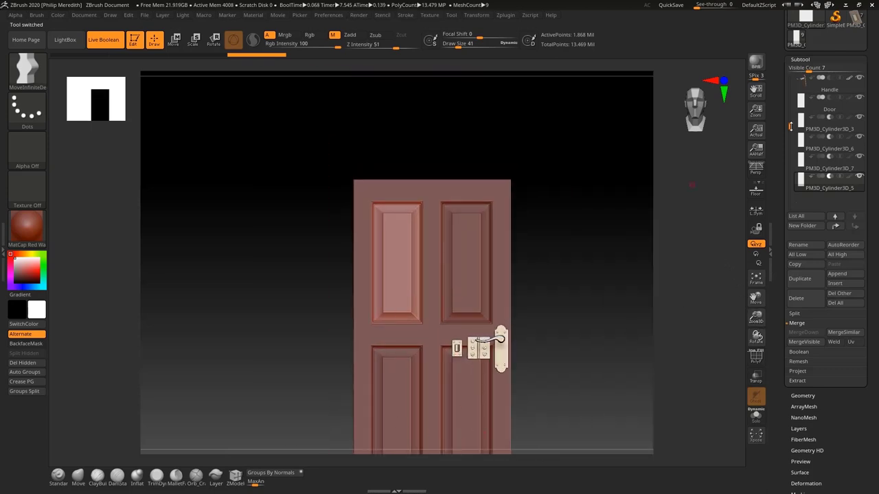
Step: Select the Lock subtool, move it along X to the door's handle-side edge, and centre the gizmo on it
{"action": "left_click_drag", "start_coordinate": [789, 126], "coordinate": [787, 79]}
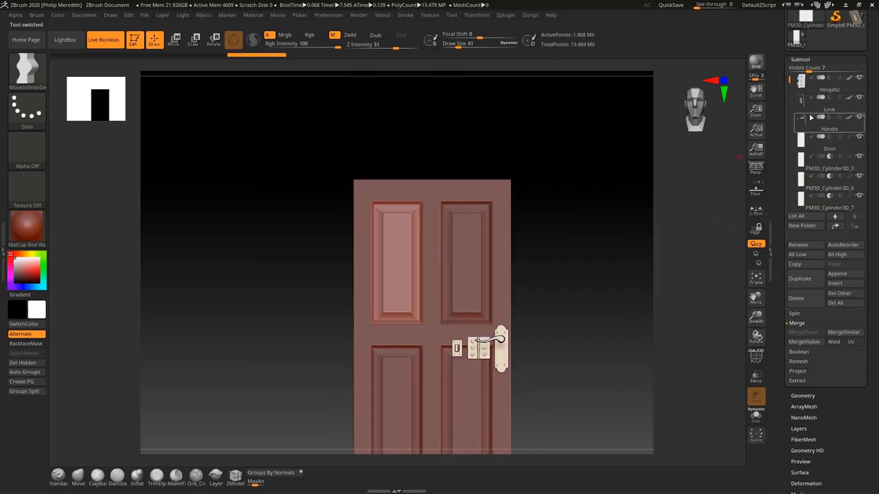
{"action": "left_click_drag", "start_coordinate": [588, 349], "coordinate": [537, 315]}
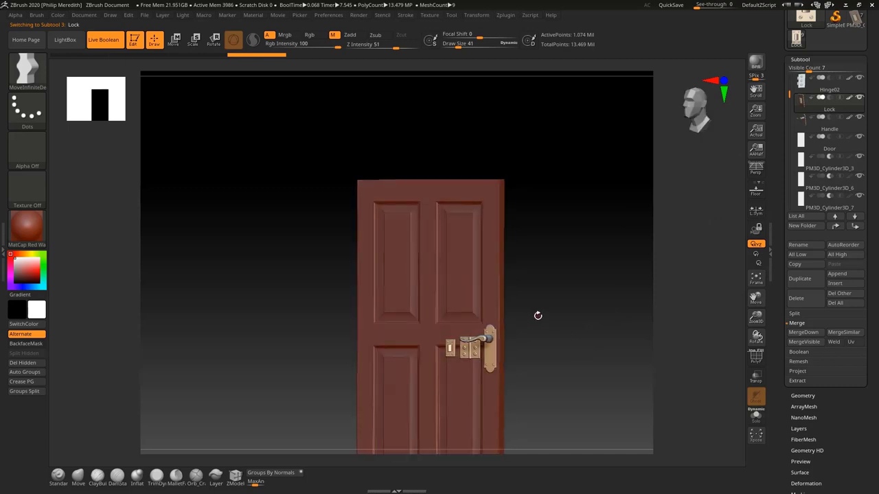
{"action": "key", "text": "w"}
{"action": "mouse_move", "coordinate": [420, 345]}
{"action": "left_mouse_down"}
{"action": "mouse_move", "coordinate": [478, 368]}
{"action": "mouse_move", "coordinate": [470, 367]}
{"action": "left_mouse_up"}
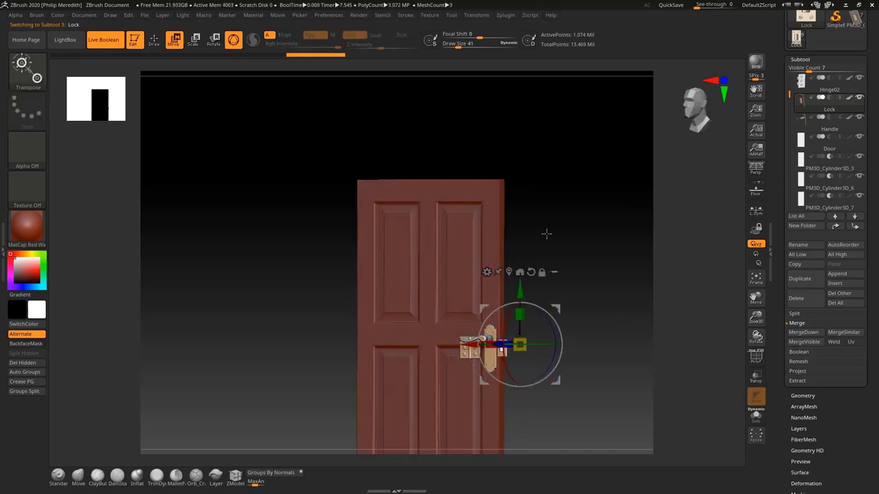
{"action": "left_click", "coordinate": [508, 273]}
Step: Rotate the lock 90 degrees about its vertical axis so its plate faces outward from the door's edge
{"action": "key", "text": "f"}
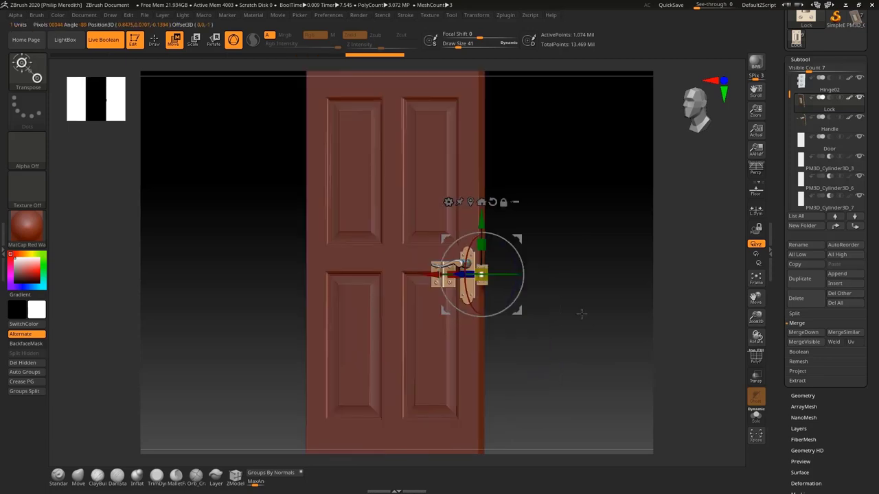
{"action": "key", "text": "f"}
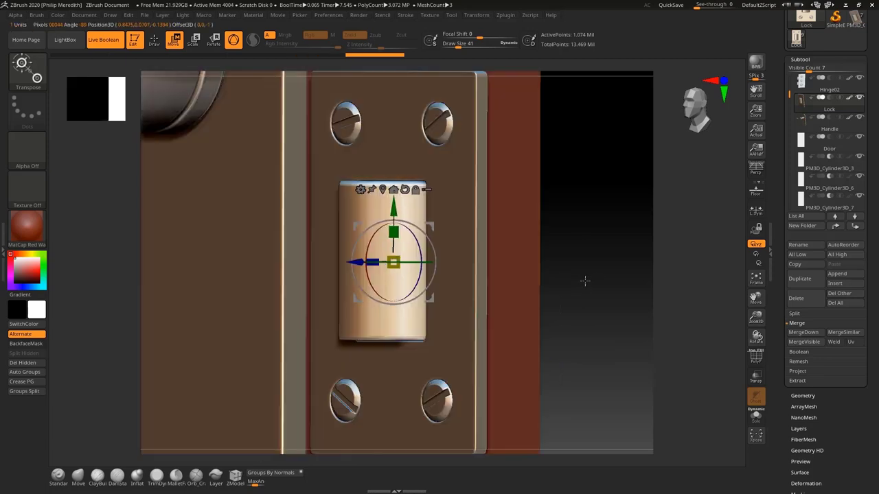
{"action": "left_click_drag", "start_coordinate": [488, 270], "coordinate": [460, 273]}
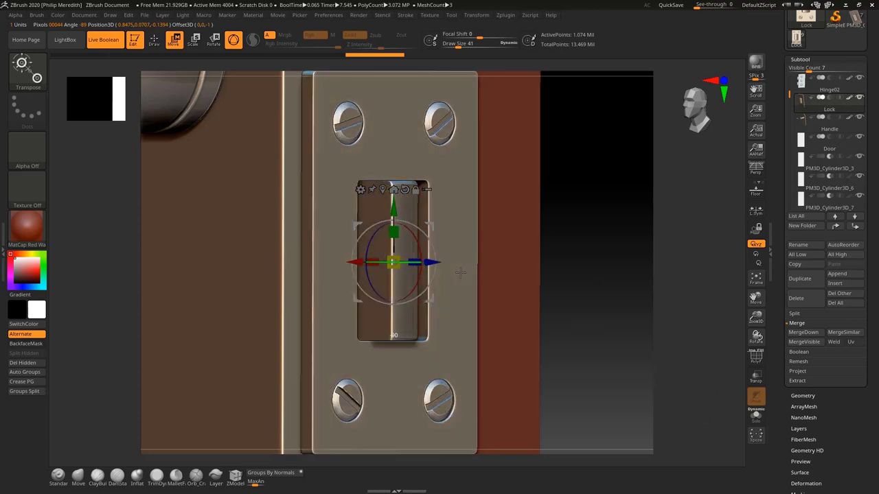
Step: Move the lock along Z to seat its plate against the door's narrow edge, and turn to an edge-on view
{"action": "mouse_move", "coordinate": [536, 248]}
{"action": "right_mouse_down", "text": "ctrl"}
{"action": "mouse_move", "coordinate": [536, 257]}
{"action": "mouse_move", "coordinate": [517, 237]}
{"action": "right_mouse_up", "text": "ctrl"}
{"action": "left_click_drag", "start_coordinate": [516, 236], "coordinate": [474, 265]}
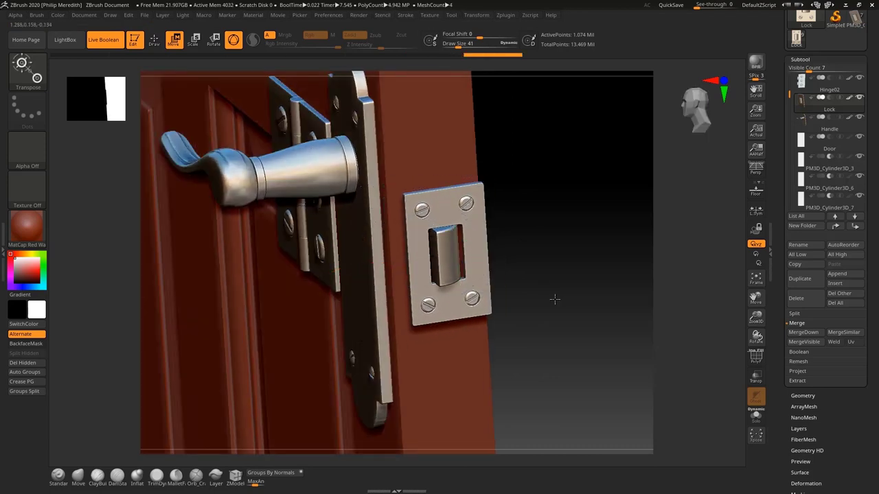
{"action": "left_click_drag", "start_coordinate": [553, 298], "coordinate": [485, 278]}
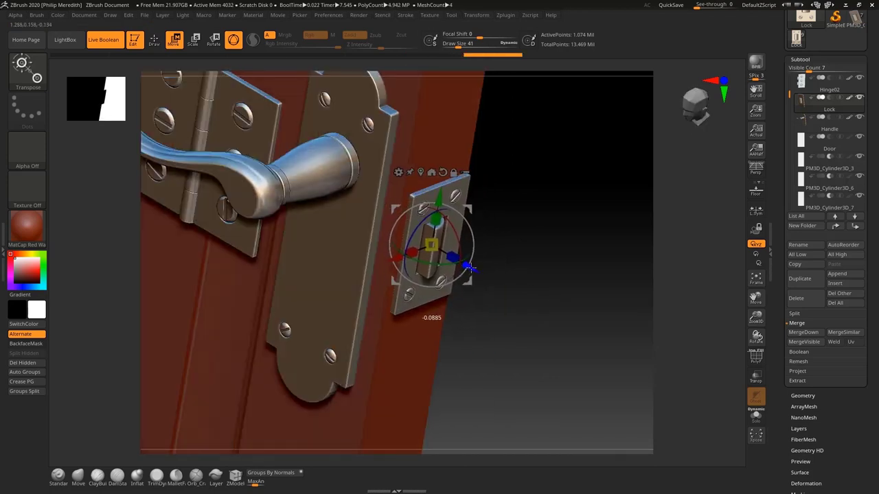
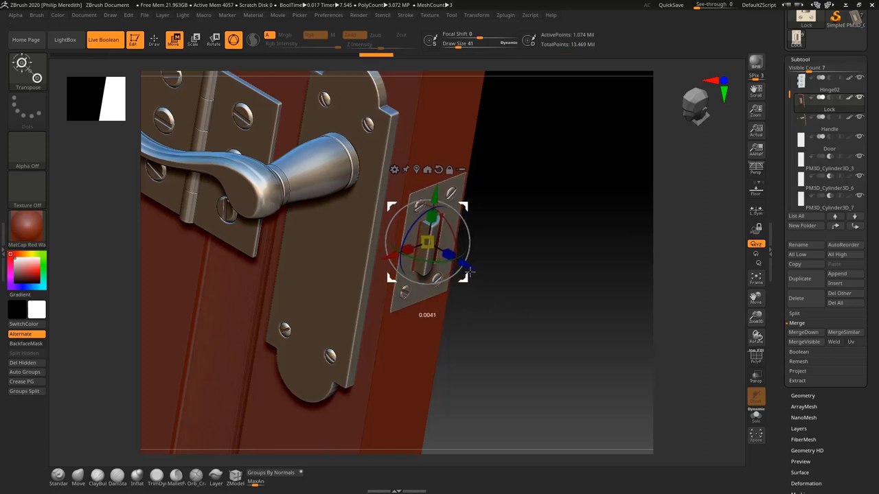
{"action": "left_click_drag", "start_coordinate": [498, 315], "coordinate": [409, 261]}
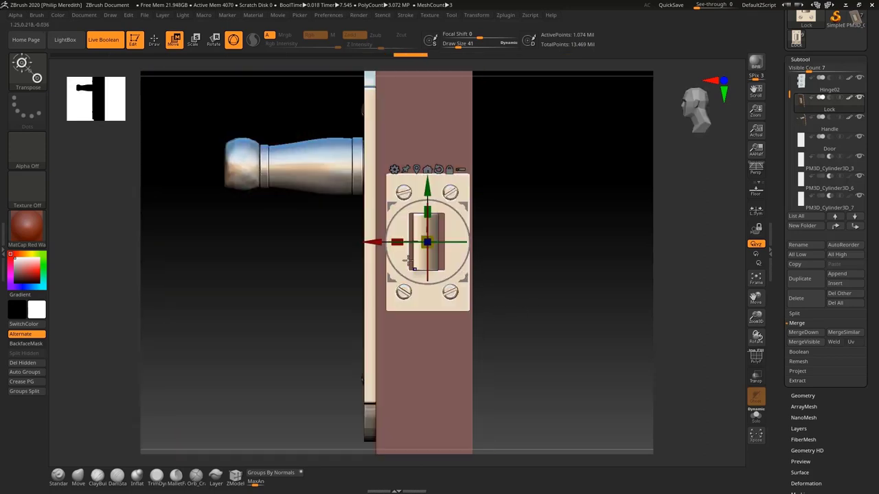
Step: Nudge the lock along X across the door's thickness to centre its plate on the door's narrow edge
{"action": "left_click_drag", "start_coordinate": [367, 242], "coordinate": [362, 241]}
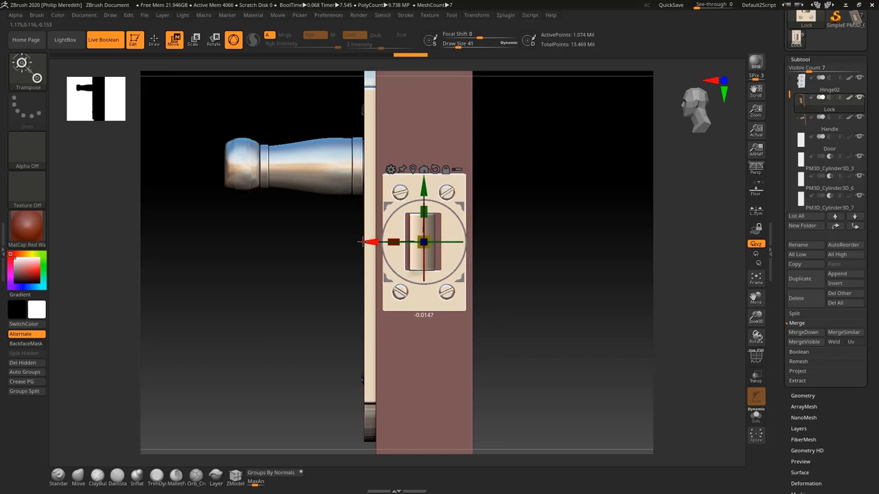
{"action": "left_click_drag", "start_coordinate": [520, 296], "coordinate": [503, 341]}
{"action": "left_click_drag", "start_coordinate": [521, 382], "coordinate": [342, 195]}
{"action": "left_click_drag", "start_coordinate": [565, 323], "coordinate": [320, 182]}
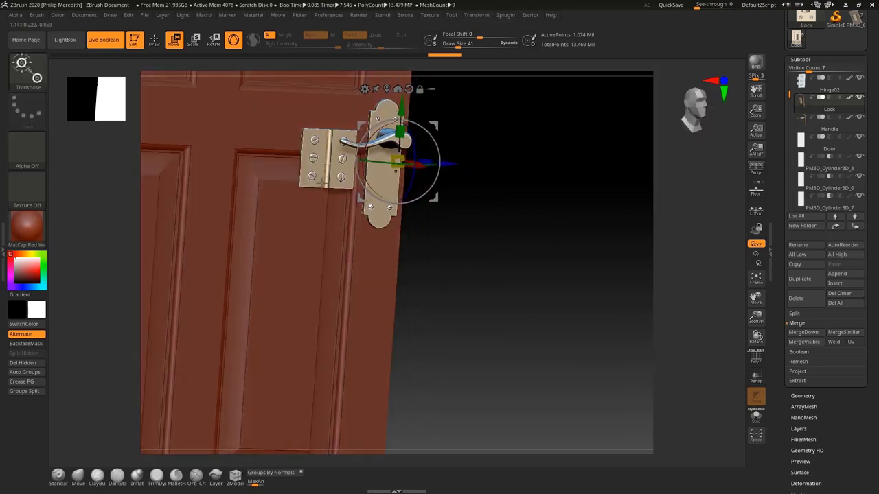
Step: Select the Hinge01 subtool and move it along X to the side of the door opposite the handle
{"action": "left_click", "coordinate": [320, 166], "text": "alt"}
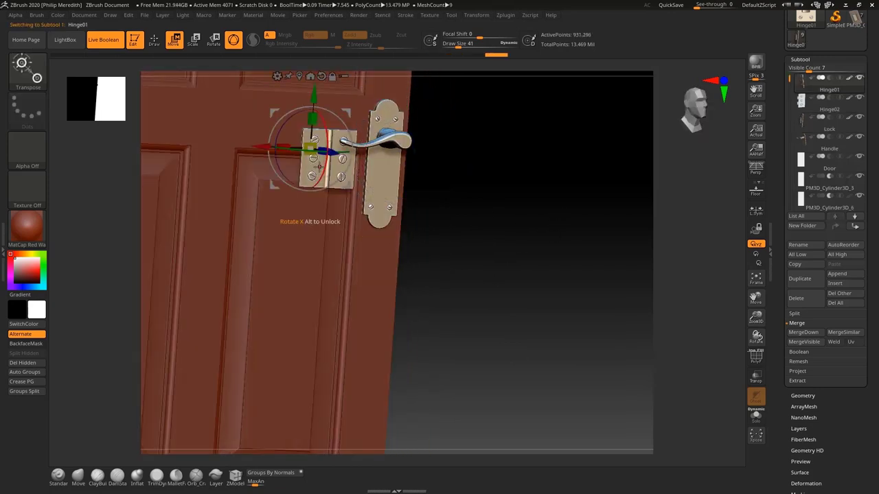
{"action": "left_click_drag", "start_coordinate": [261, 147], "coordinate": [219, 149]}
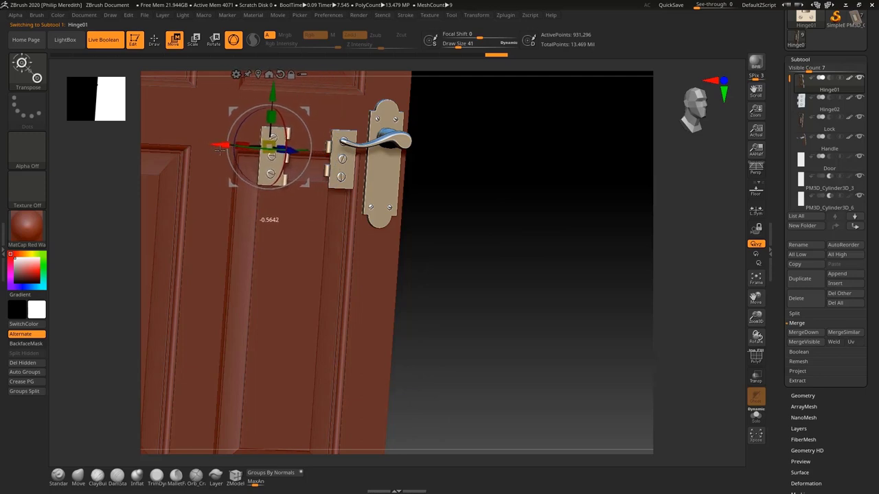
{"action": "left_click_drag", "start_coordinate": [558, 312], "coordinate": [554, 310], "text": "shift"}
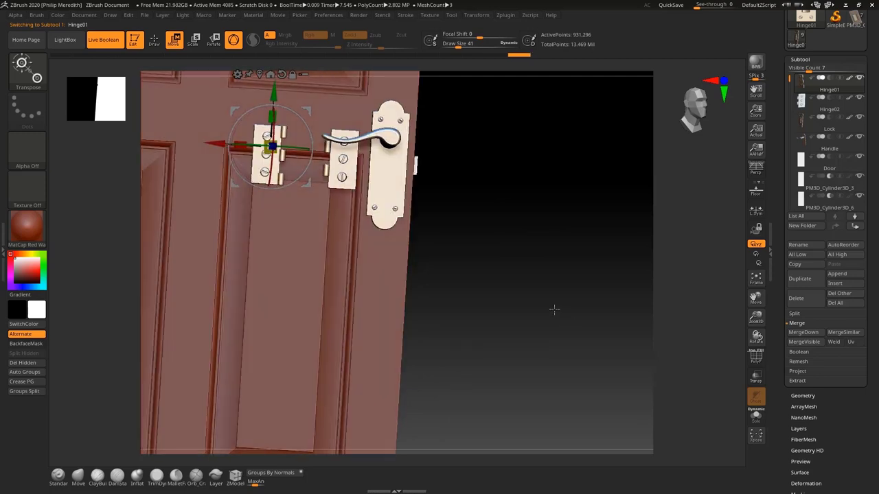
{"action": "right_click_drag", "start_coordinate": [531, 343], "coordinate": [494, 235], "text": "ctrl"}
{"action": "left_click_drag", "start_coordinate": [494, 235], "coordinate": [453, 262]}
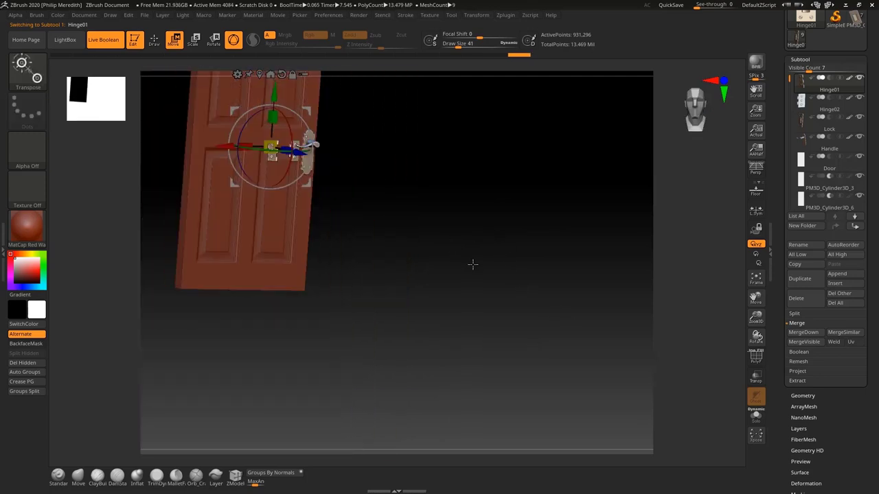
{"action": "left_click_drag", "start_coordinate": [229, 147], "coordinate": [163, 147]}
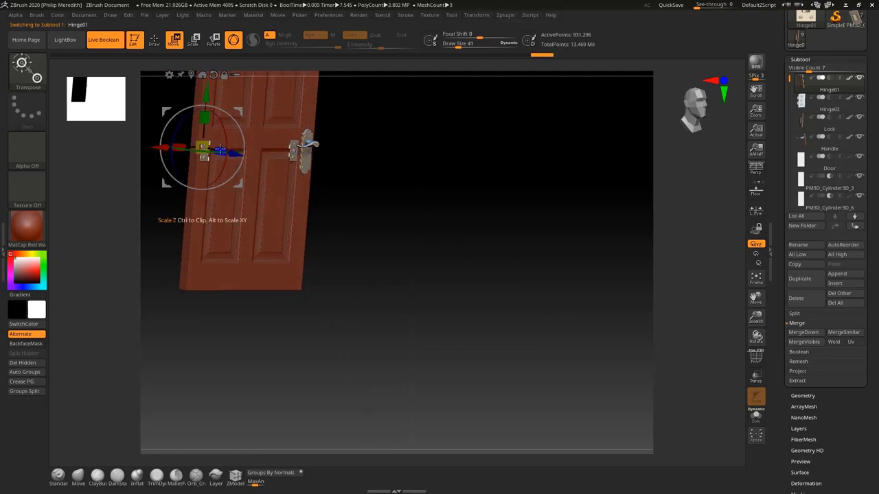
Step: Rotate Hinge01 90 degrees about its vertical axis and lower it beside the bottom panel
{"action": "left_click_drag", "start_coordinate": [234, 161], "coordinate": [141, 143]}
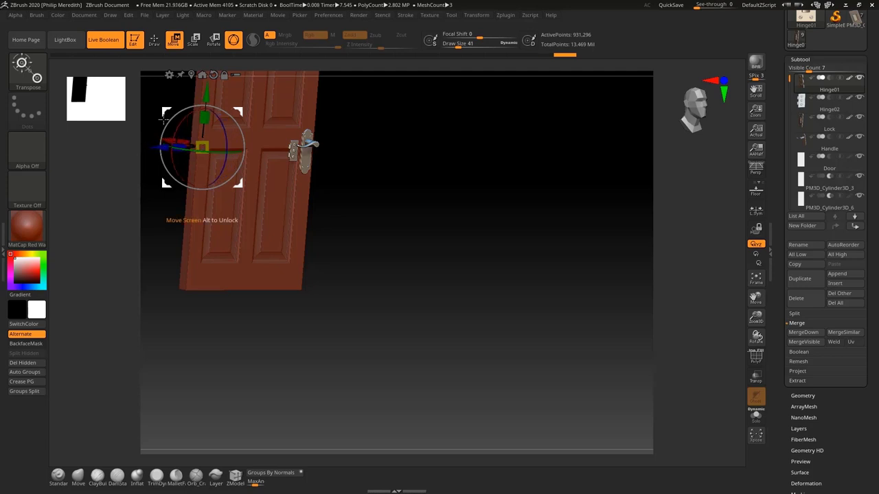
{"action": "left_click_drag", "start_coordinate": [199, 99], "coordinate": [196, 191]}
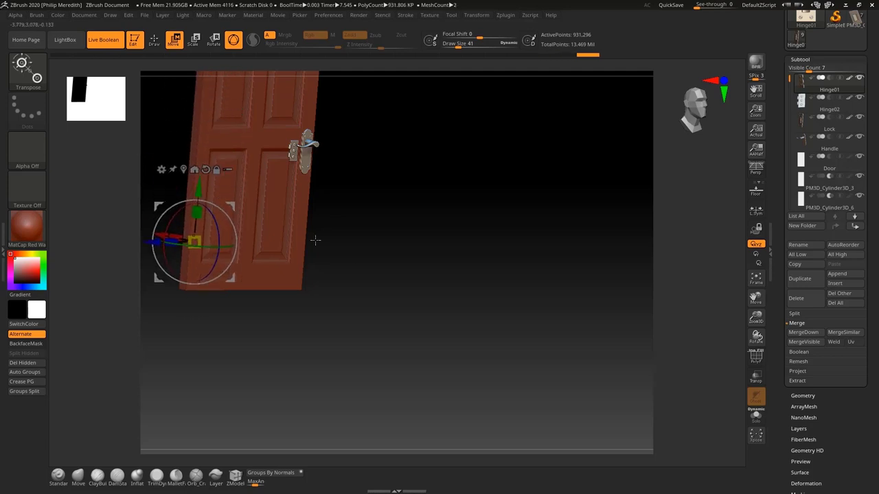
{"action": "key", "text": "f"}
Step: Shift Hinge01 to the door's handle-side face and outward so its knuckles sit along the edge opposite the handle
{"action": "left_click_drag", "start_coordinate": [520, 421], "coordinate": [540, 406], "text": "shift"}
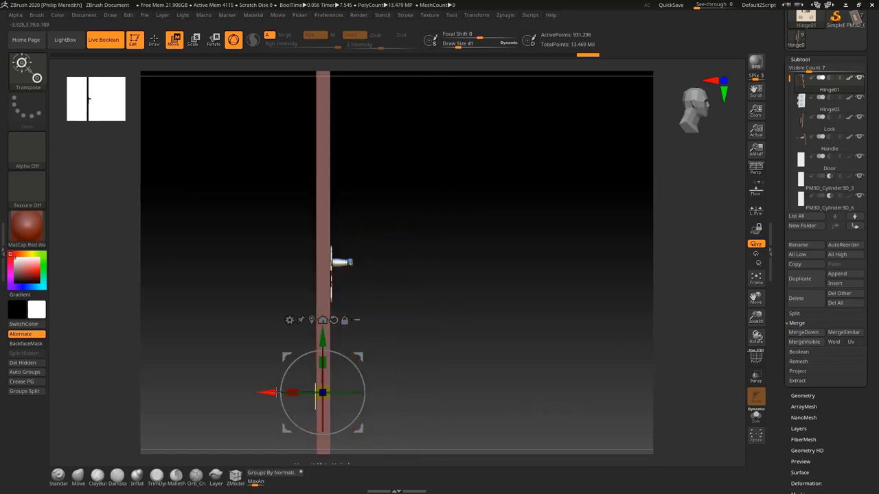
{"action": "left_click_drag", "start_coordinate": [288, 392], "coordinate": [278, 392]}
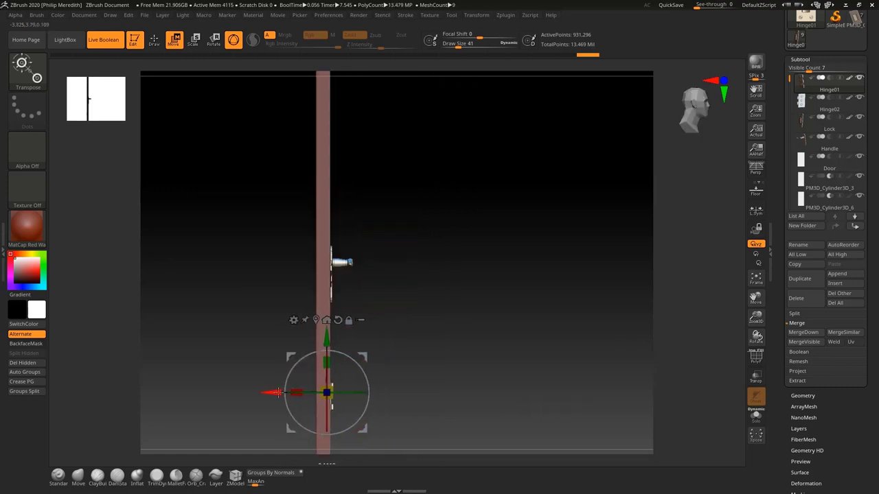
{"action": "left_click_drag", "start_coordinate": [442, 408], "coordinate": [221, 409], "text": "shift"}
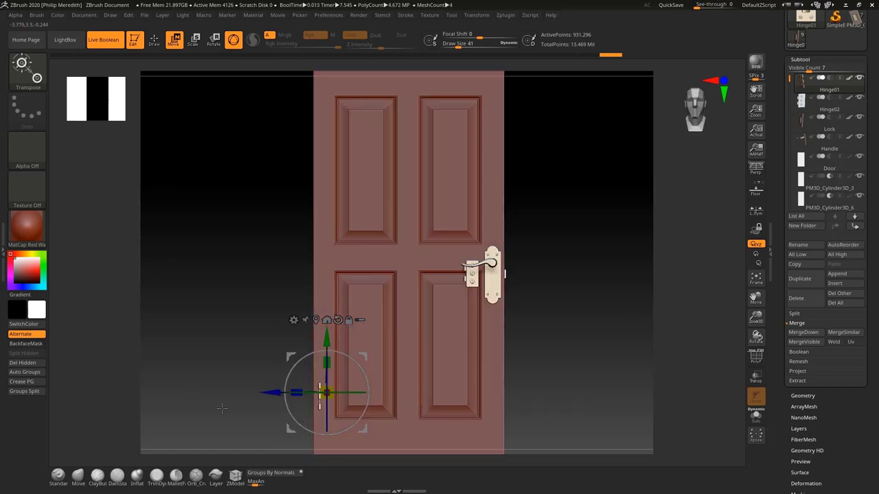
{"action": "left_click_drag", "start_coordinate": [275, 393], "coordinate": [269, 393]}
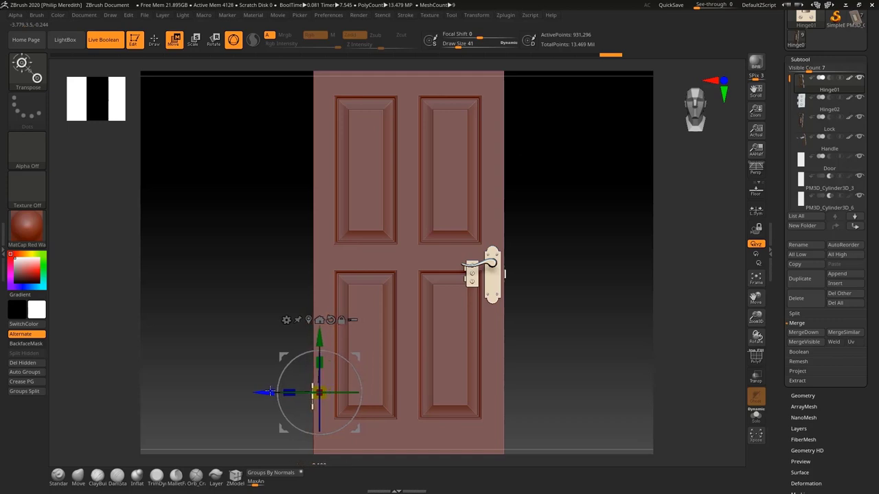
Step: Select the Hinge02 subtool and move it clear of the door, beyond the handle side
{"action": "left_click", "coordinate": [471, 276], "text": "alt"}
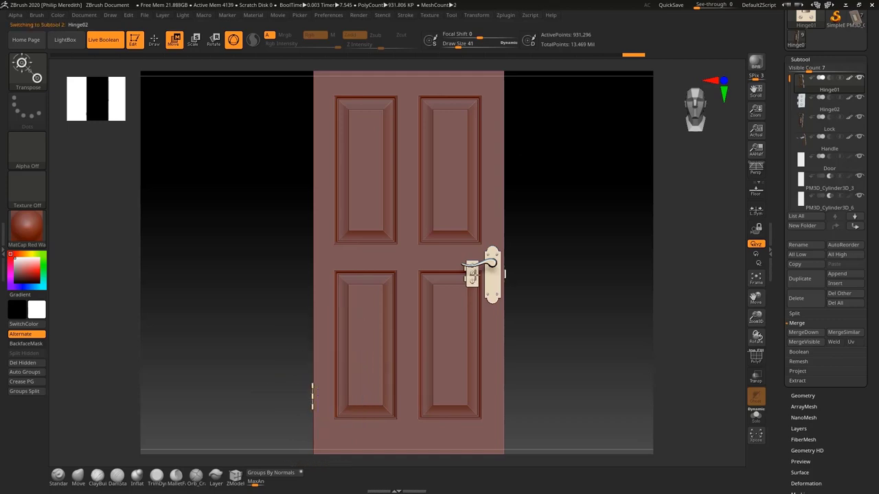
{"action": "left_click_drag", "start_coordinate": [404, 265], "coordinate": [532, 291]}
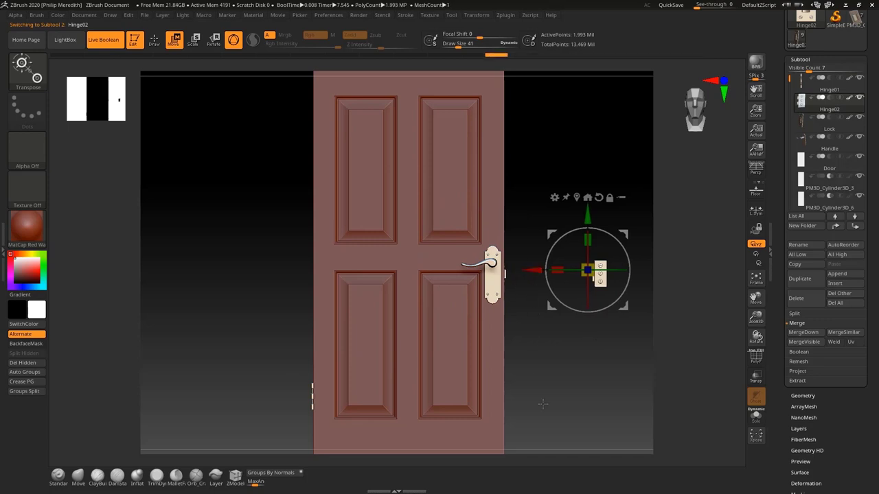
{"action": "right_click_drag", "start_coordinate": [525, 344], "coordinate": [549, 392], "text": "ctrl"}
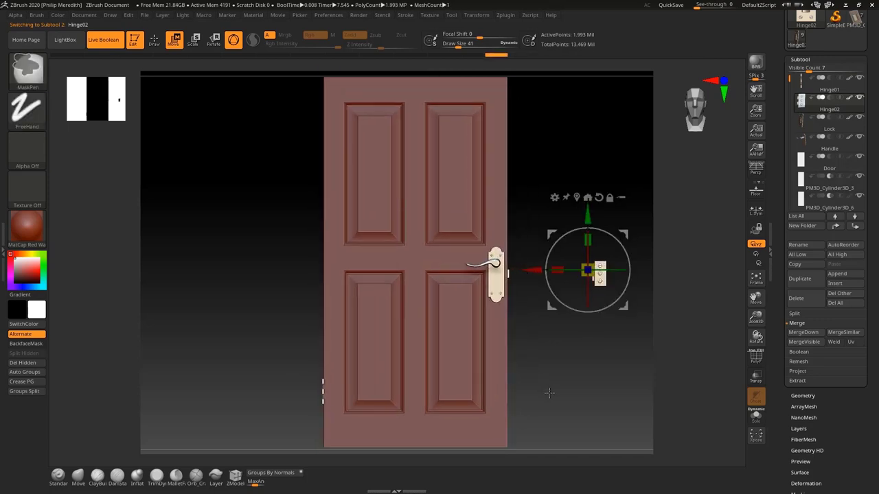
{"action": "right_click_drag", "start_coordinate": [503, 138], "coordinate": [559, 137]}
{"action": "right_click_drag", "start_coordinate": [550, 173], "coordinate": [538, 152]}
{"action": "right_click_drag", "start_coordinate": [540, 361], "coordinate": [536, 357]}
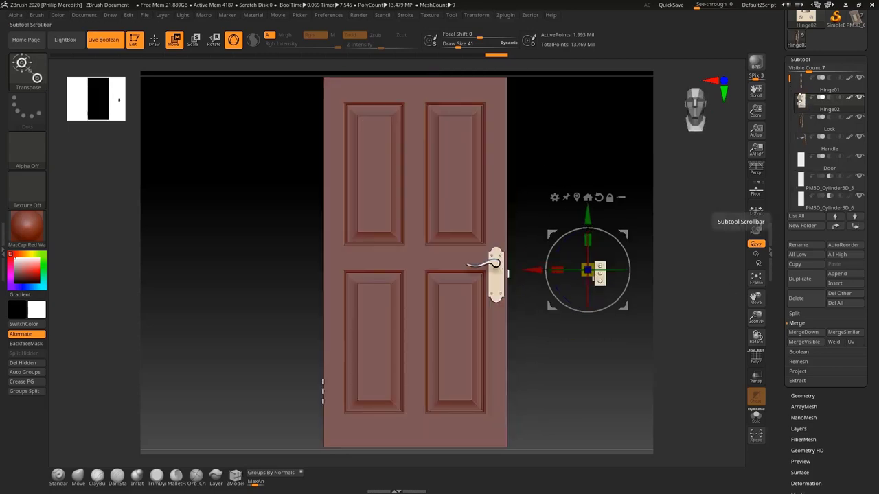
Step: Switch the four panel cutters, PM3D_Cylinder3D_3, _6, _7 and _5, from subtractive to additive Boolean mode
{"action": "left_click_drag", "start_coordinate": [789, 80], "coordinate": [782, 115]}
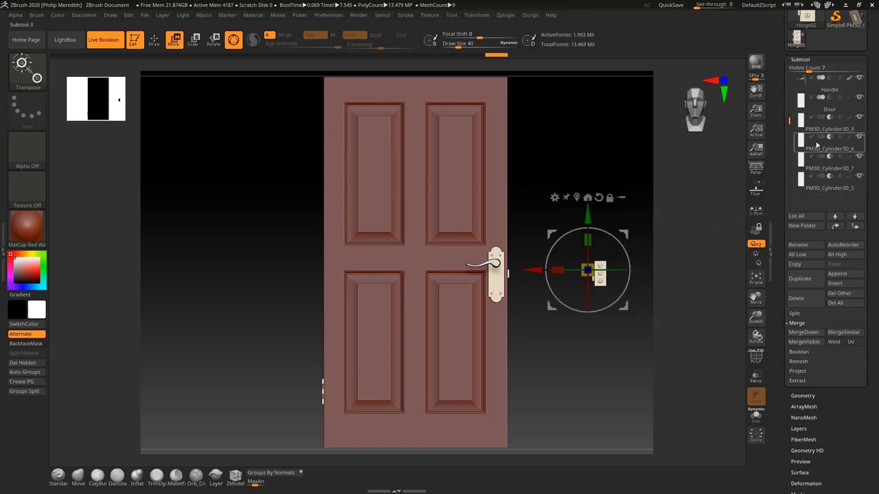
{"action": "left_click", "coordinate": [825, 121]}
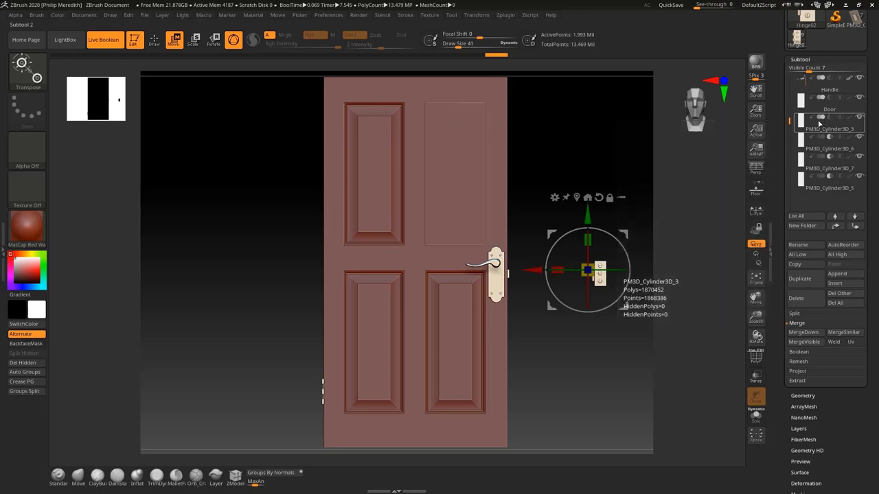
{"action": "left_click", "coordinate": [823, 137]}
{"action": "left_click", "coordinate": [824, 157]}
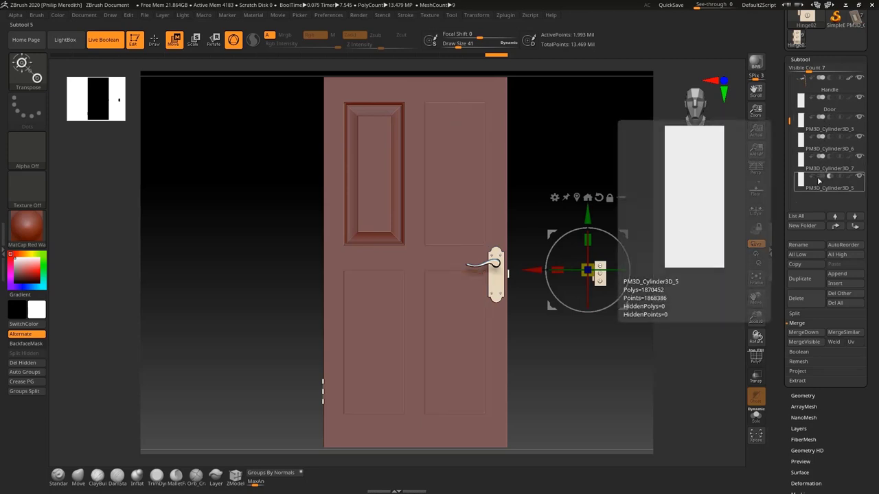
{"action": "left_click", "coordinate": [821, 177]}
Step: Merge the four panel cutters down into PM3D_Cylinder3D_3 and set the merged subtool to Boolean subtraction
{"action": "left_click", "coordinate": [836, 129]}
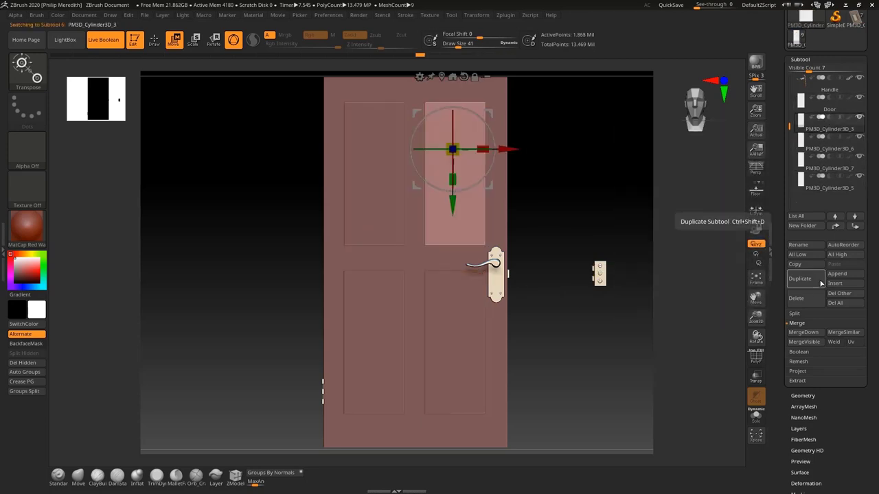
{"action": "left_click", "coordinate": [804, 332]}
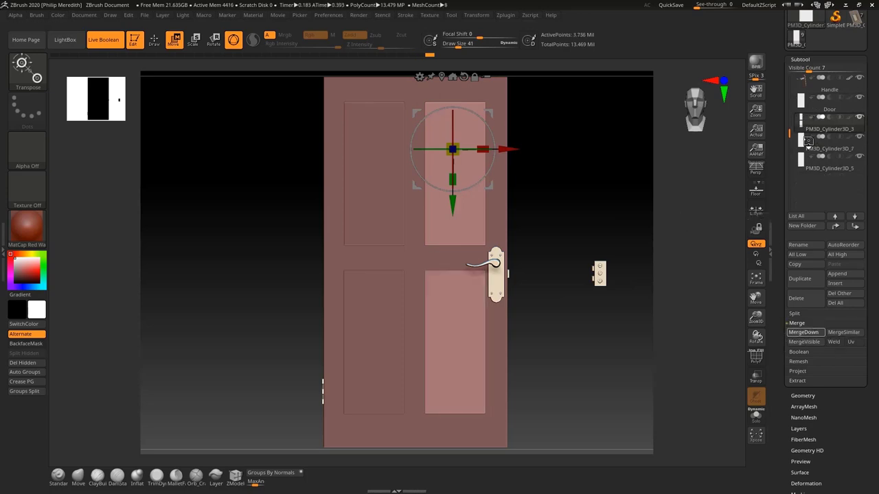
{"action": "left_click", "coordinate": [804, 332]}
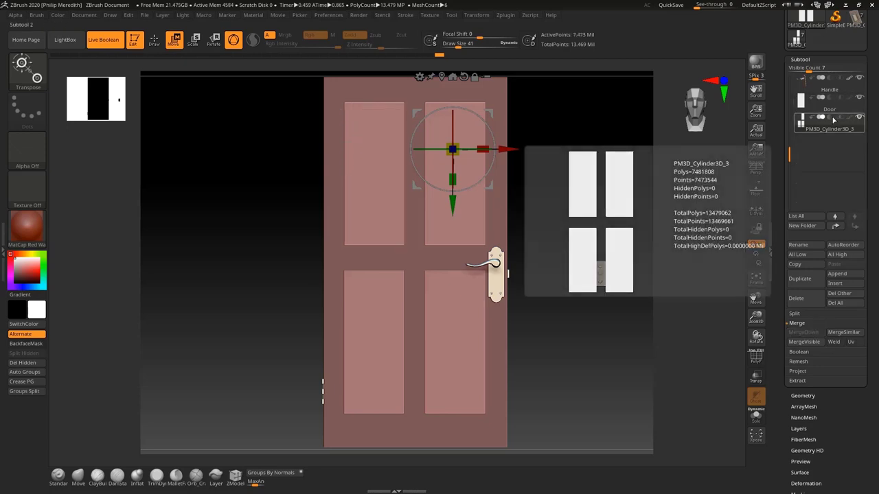
{"action": "left_click_drag", "start_coordinate": [579, 333], "coordinate": [598, 331]}
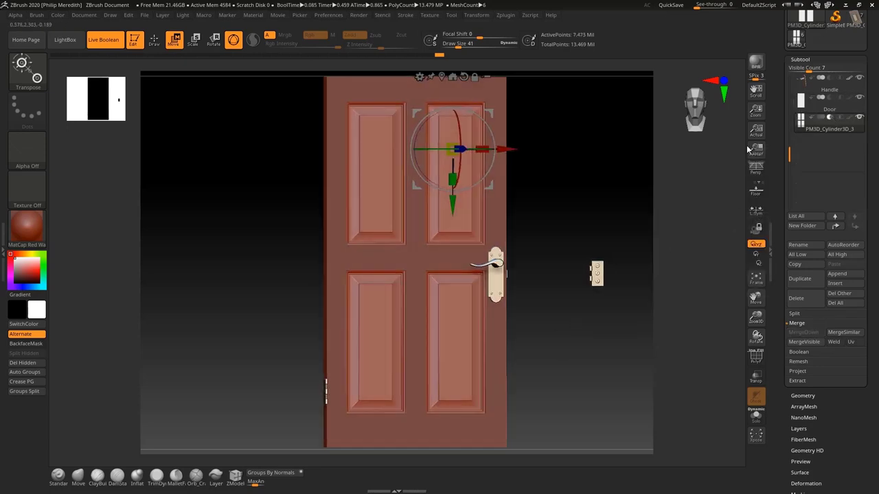
{"action": "left_click_drag", "start_coordinate": [542, 223], "coordinate": [535, 222], "text": "shift"}
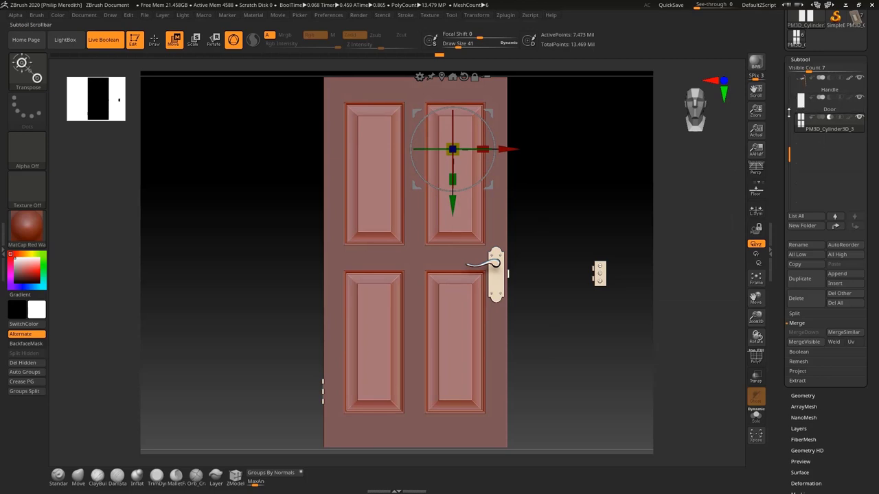
Step: Append a cube subtool, select it, and set it to Boolean subtraction so it cuts into the door
{"action": "left_click_drag", "start_coordinate": [790, 133], "coordinate": [791, 127]}
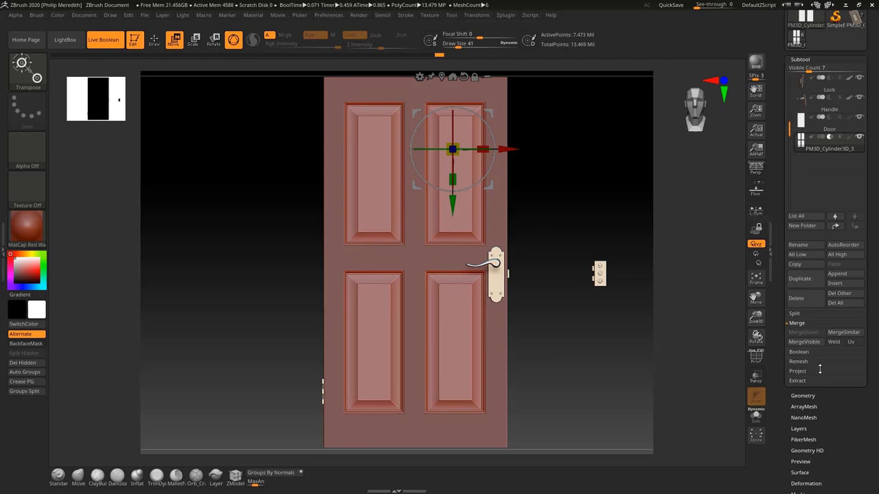
{"action": "left_click", "coordinate": [841, 274]}
{"action": "left_click", "coordinate": [526, 330]}
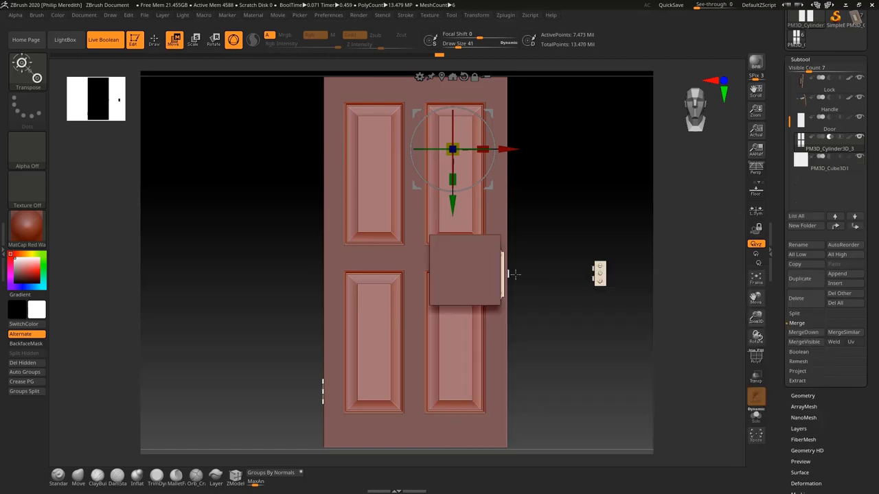
{"action": "left_click", "coordinate": [486, 271], "text": "alt"}
{"action": "left_click_drag", "start_coordinate": [561, 280], "coordinate": [528, 254]}
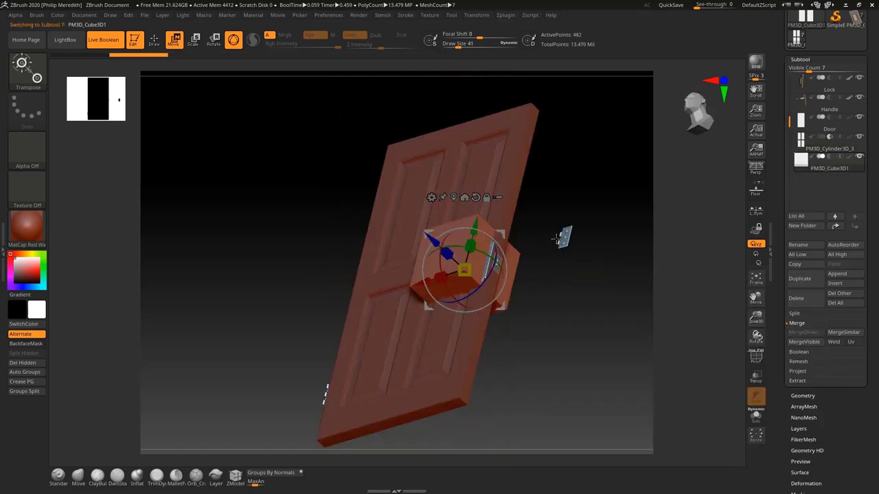
{"action": "left_click", "coordinate": [830, 157]}
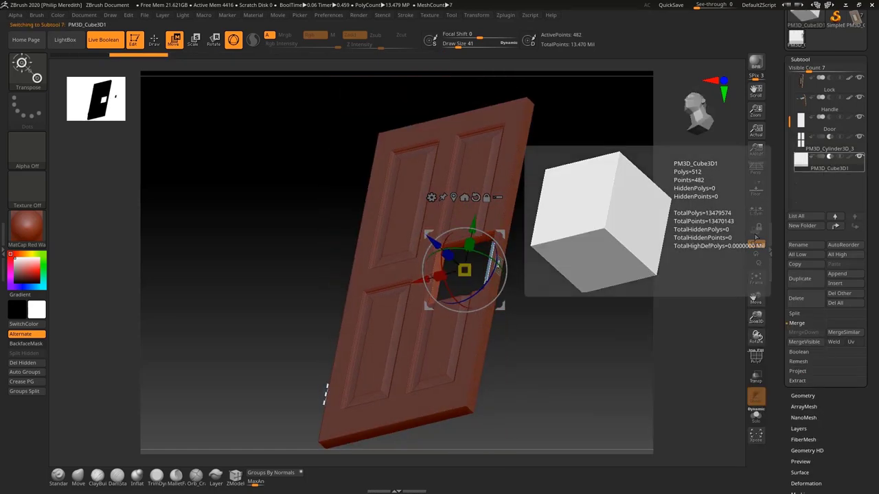
Step: Scale the cube cutter along X into a very thin vertical slit and move it to the outer edge of the handle-side panels
{"action": "left_click_drag", "start_coordinate": [522, 385], "coordinate": [548, 278]}
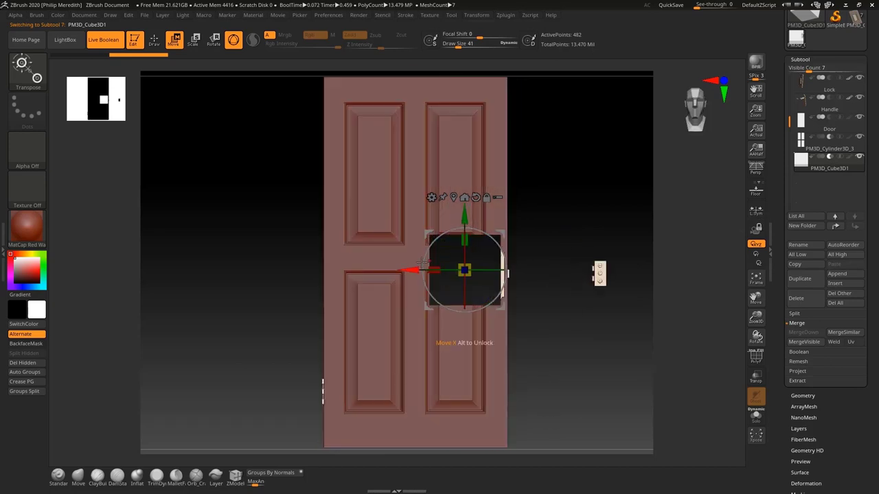
{"action": "left_click_drag", "start_coordinate": [433, 272], "coordinate": [471, 277]}
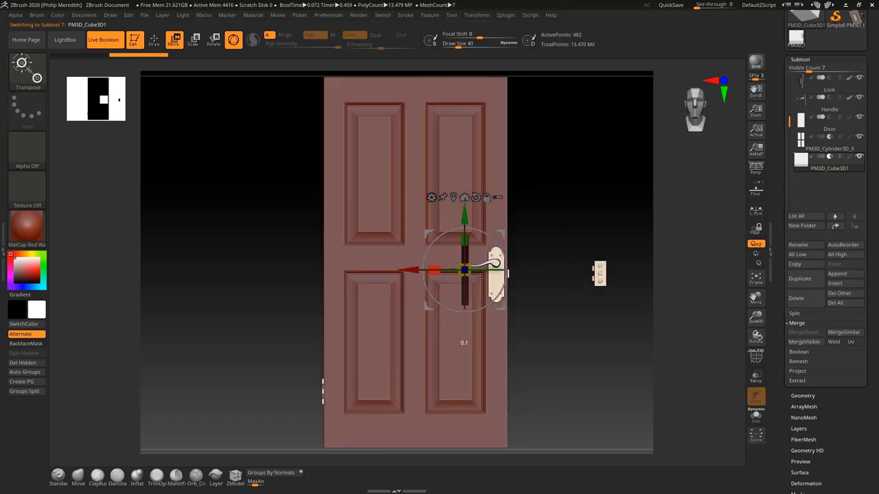
{"action": "right_click_drag", "start_coordinate": [546, 340], "coordinate": [432, 275], "text": "ctrl"}
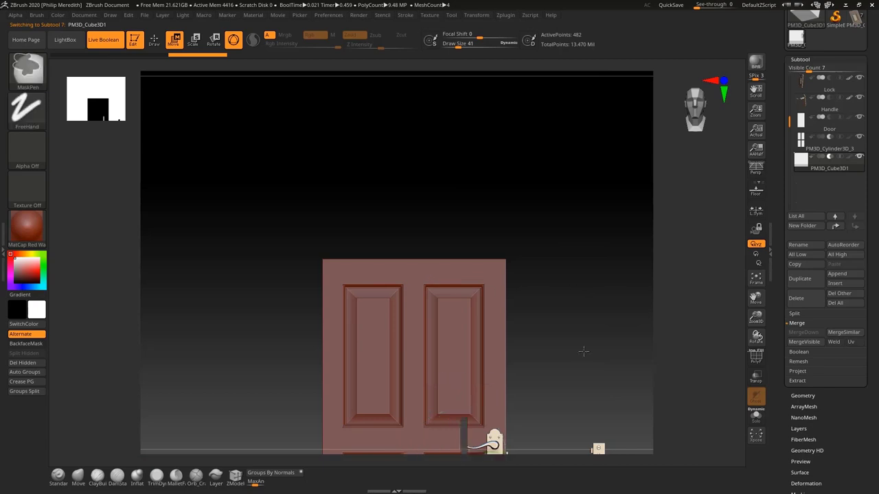
{"action": "right_click_drag", "start_coordinate": [583, 351], "coordinate": [601, 424], "text": "ctrl"}
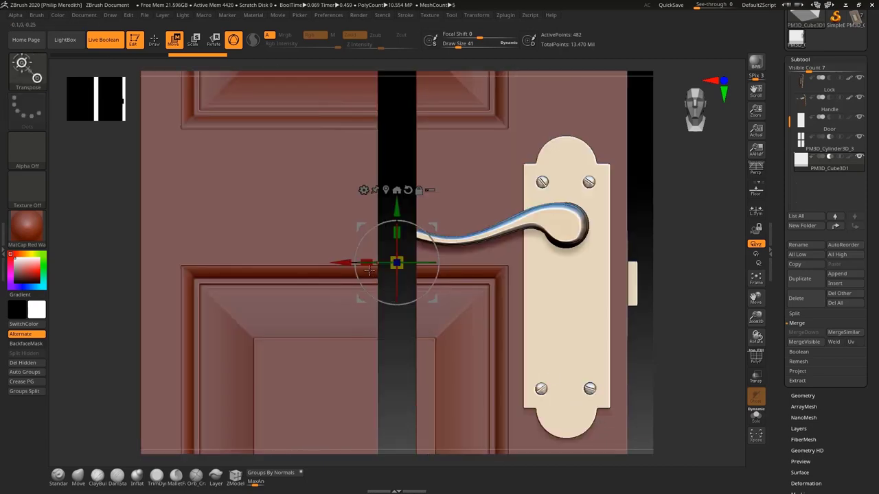
{"action": "left_click_drag", "start_coordinate": [371, 265], "coordinate": [561, 274]}
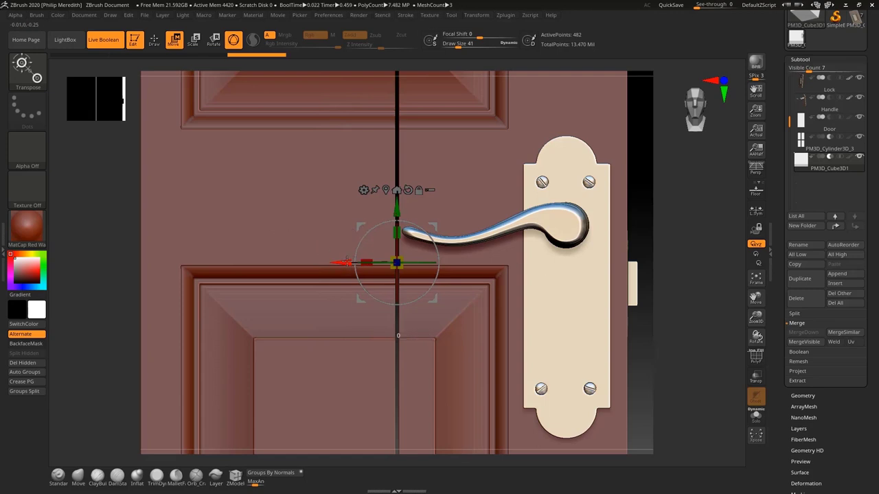
{"action": "left_click_drag", "start_coordinate": [346, 261], "coordinate": [453, 270]}
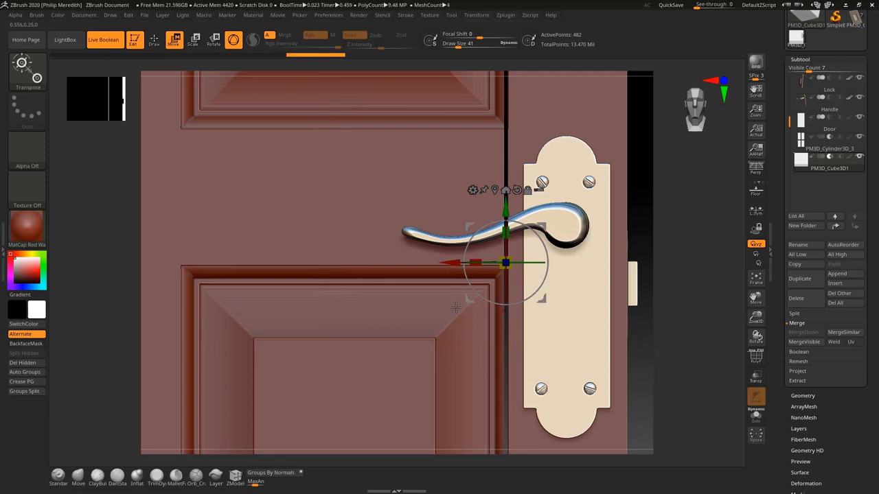
Step: Move the cube cutter along Z to just in front of the door's front face and set it back to Boolean subtraction
{"action": "left_click_drag", "start_coordinate": [650, 231], "coordinate": [672, 245]}
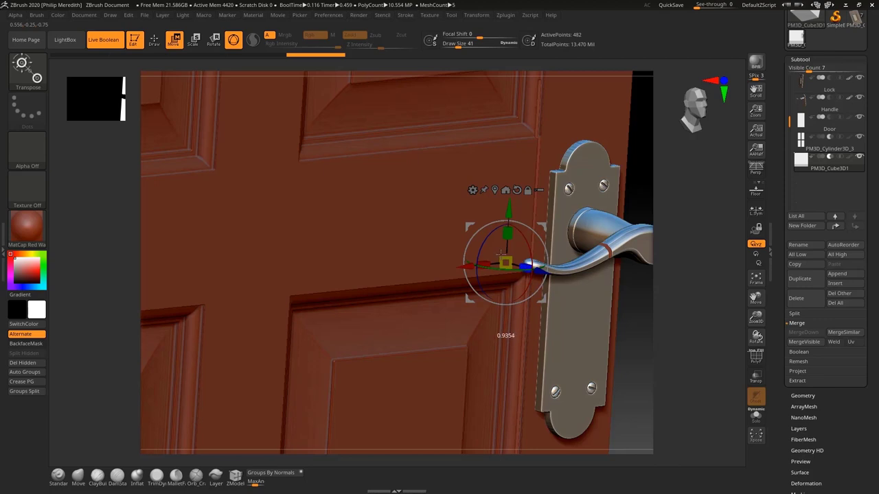
{"action": "left_click_drag", "start_coordinate": [541, 270], "coordinate": [573, 291]}
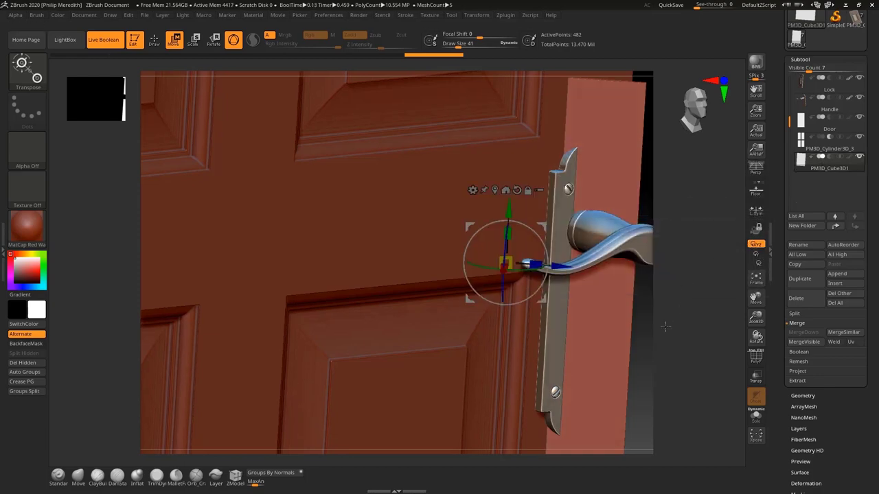
{"action": "left_click_drag", "start_coordinate": [665, 326], "coordinate": [646, 319]}
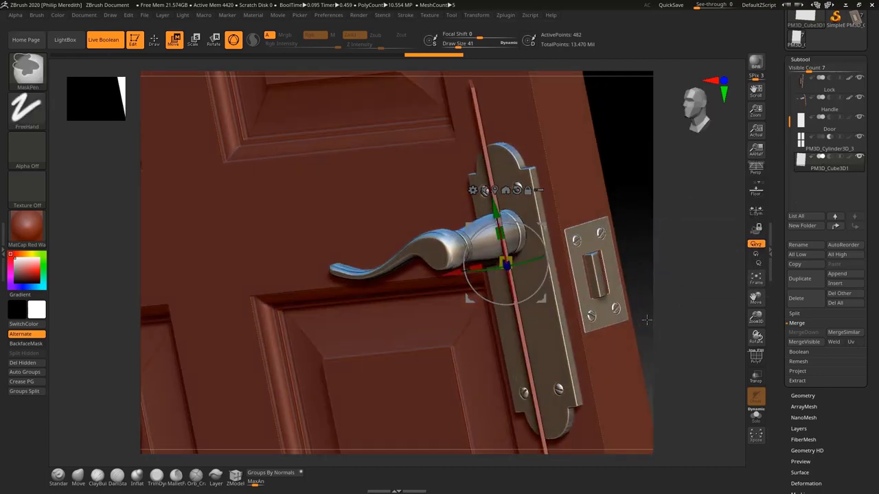
{"action": "key", "text": "ctrl+z"}
{"action": "left_click_drag", "start_coordinate": [613, 164], "coordinate": [605, 204]}
{"action": "left_click_drag", "start_coordinate": [449, 262], "coordinate": [350, 265]}
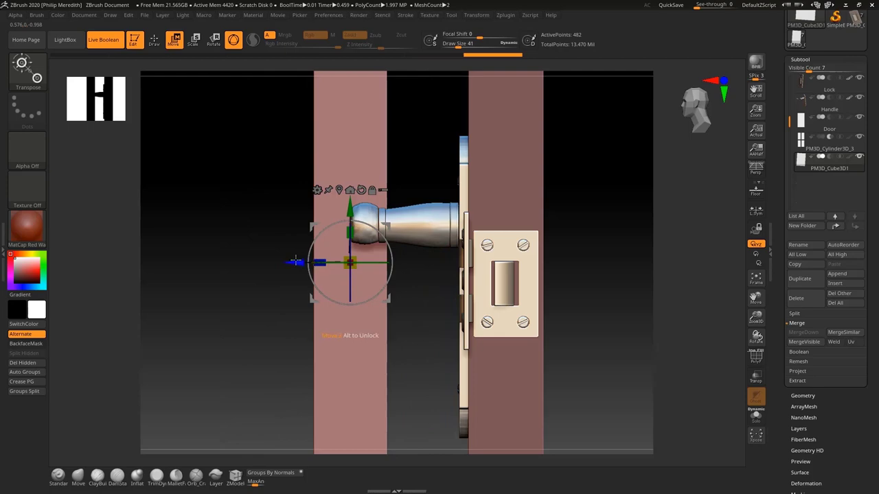
{"action": "left_click_drag", "start_coordinate": [295, 259], "coordinate": [363, 260]}
{"action": "left_click_drag", "start_coordinate": [624, 231], "coordinate": [683, 240]}
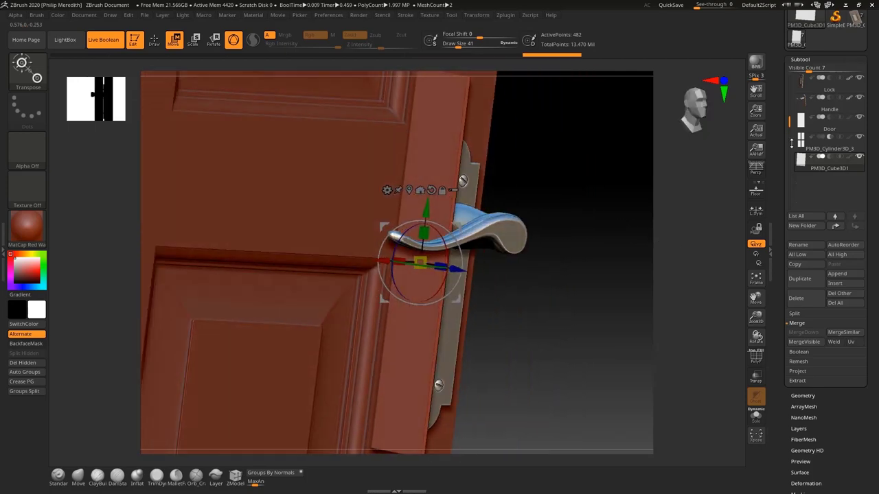
{"action": "left_click", "coordinate": [830, 158]}
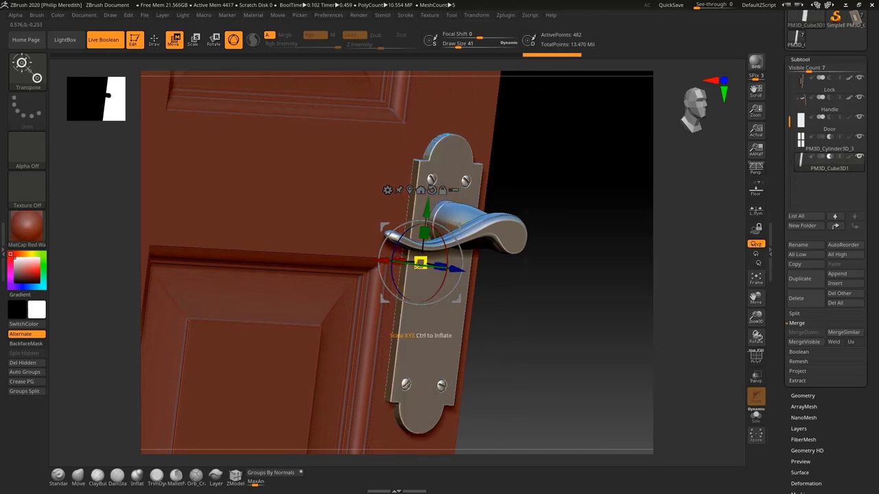
Step: Nudge the cube cutter along Z and X so it cuts a shallow vertical groove along the outer edge of the handle-side panels
{"action": "left_click_drag", "start_coordinate": [453, 270], "coordinate": [437, 266]}
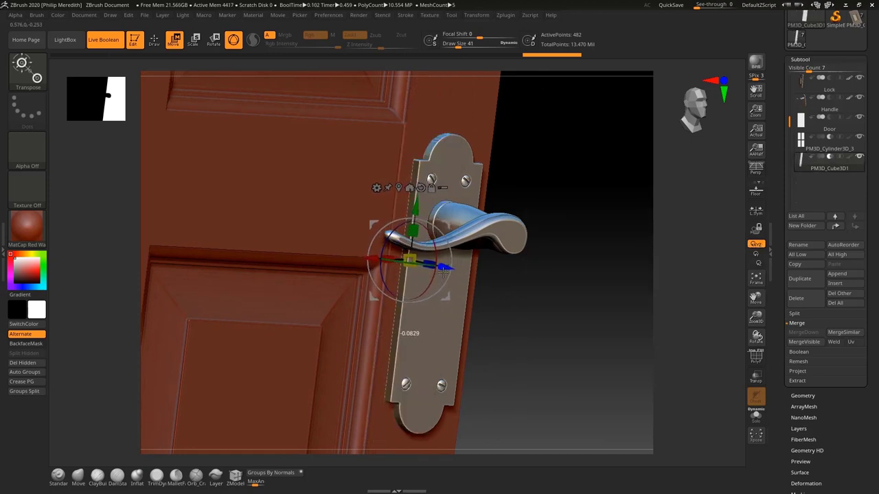
{"action": "left_click_drag", "start_coordinate": [577, 258], "coordinate": [560, 247]}
{"action": "left_click_drag", "start_coordinate": [357, 264], "coordinate": [360, 261]}
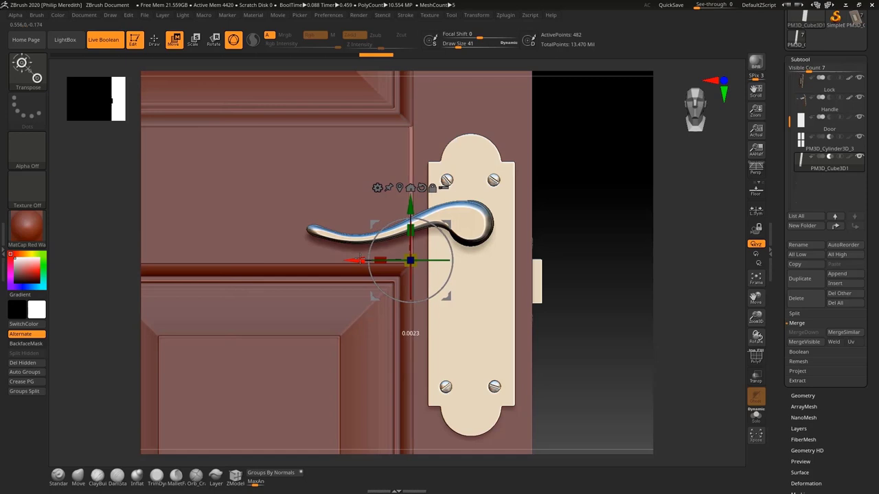
{"action": "left_click_drag", "start_coordinate": [360, 260], "coordinate": [361, 260]}
{"action": "right_click_drag", "start_coordinate": [575, 337], "coordinate": [593, 241]}
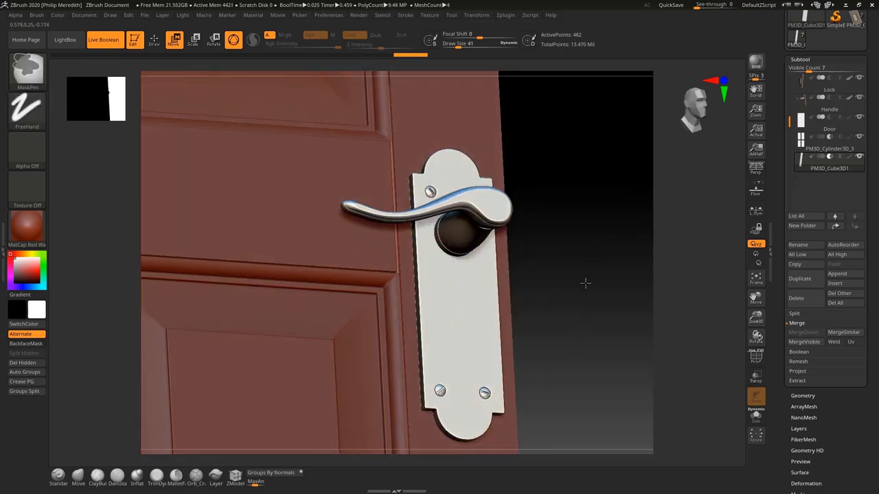
{"action": "mouse_move", "coordinate": [586, 283]}
{"action": "right_mouse_down", "text": "ctrl"}
{"action": "mouse_move", "coordinate": [572, 454]}
{"action": "mouse_move", "coordinate": [549, 414]}
{"action": "right_mouse_up", "text": "ctrl"}
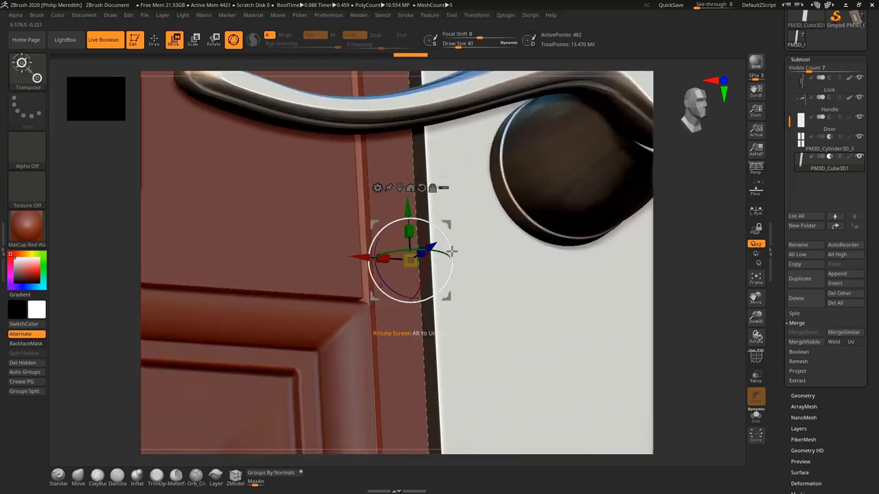
{"action": "left_click_drag", "start_coordinate": [432, 245], "coordinate": [432, 246]}
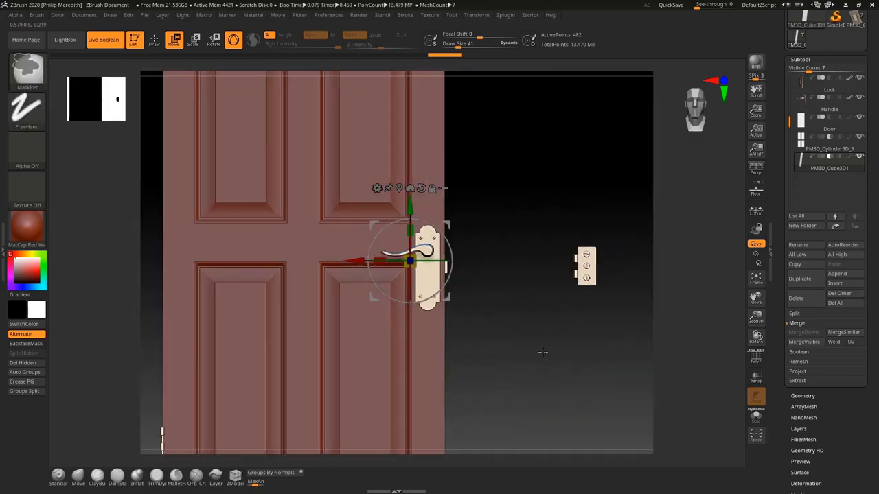
{"action": "mouse_move", "coordinate": [508, 241]}
{"action": "right_mouse_down", "text": "ctrl"}
{"action": "mouse_move", "coordinate": [481, 171]}
{"action": "mouse_move", "coordinate": [476, 245]}
{"action": "right_mouse_up", "text": "ctrl"}
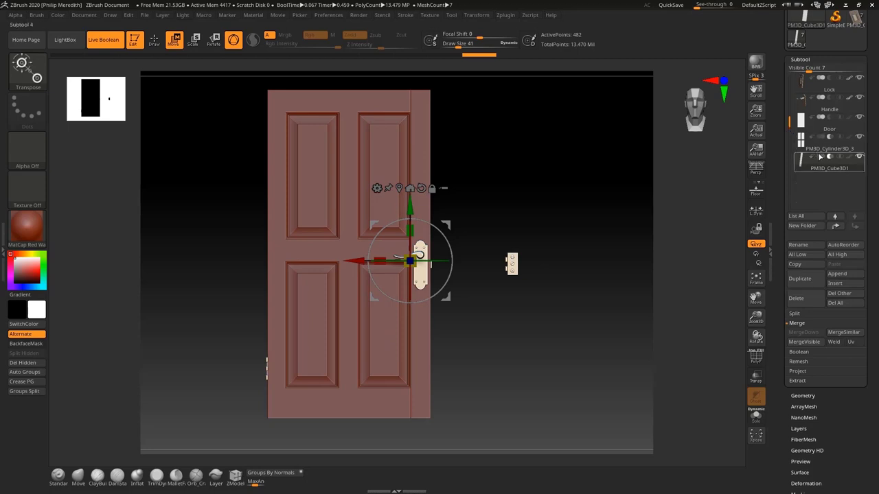
Step: Check the cube cutter's length against the door's full height in additive mode and return it to Boolean subtraction
{"action": "right_click_drag", "start_coordinate": [644, 301], "coordinate": [618, 224], "text": "ctrl"}
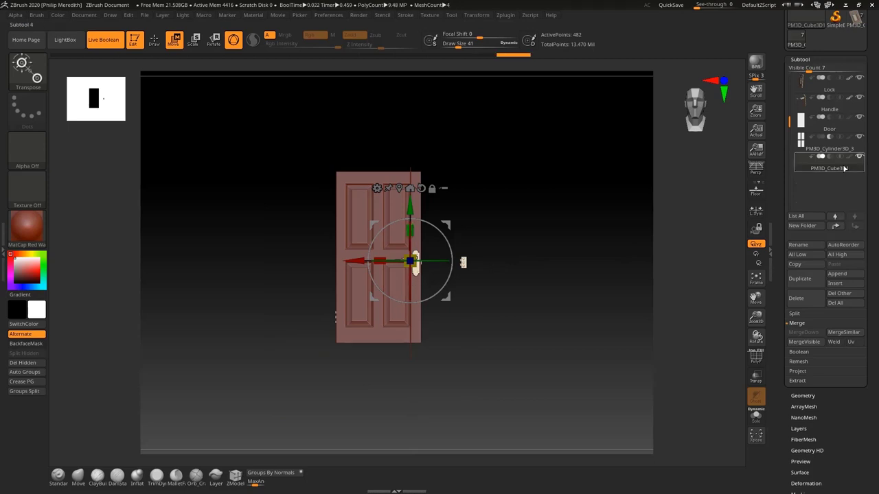
{"action": "left_click", "coordinate": [829, 157]}
{"action": "mouse_move", "coordinate": [473, 298]}
{"action": "right_mouse_down", "text": "ctrl"}
{"action": "mouse_move", "coordinate": [470, 314]}
{"action": "mouse_move", "coordinate": [499, 375]}
{"action": "mouse_move", "coordinate": [491, 359]}
{"action": "right_mouse_up", "text": "ctrl"}
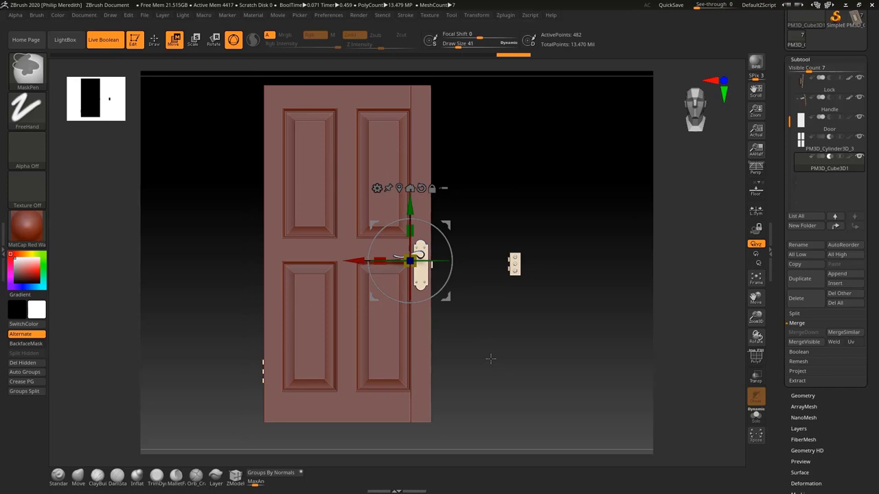
Step: Duplicate the cube cutter, align it along X with the outer edge of the hinge-side panels, and set it to Boolean subtraction
{"action": "left_click", "coordinate": [810, 282]}
{"action": "left_click_drag", "start_coordinate": [341, 260], "coordinate": [229, 241]}
{"action": "right_click_drag", "start_coordinate": [197, 211], "coordinate": [265, 429], "text": "ctrl"}
{"action": "left_click_drag", "start_coordinate": [225, 260], "coordinate": [226, 259]}
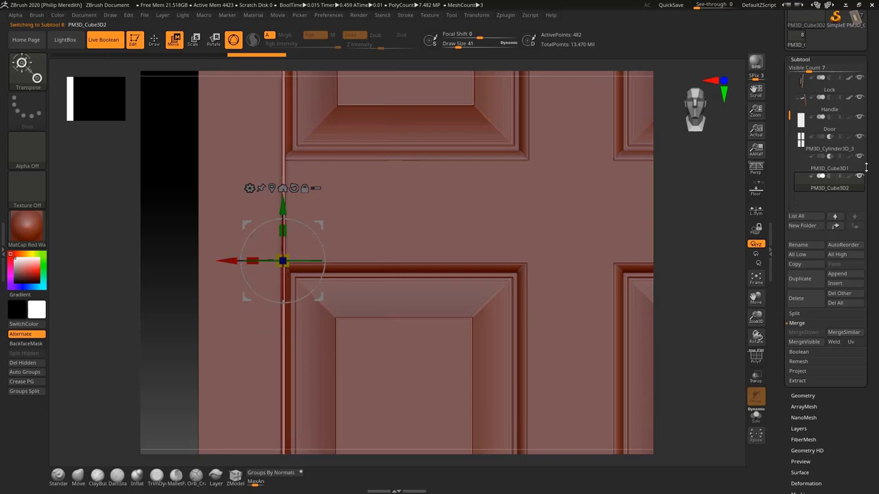
{"action": "left_click", "coordinate": [828, 178]}
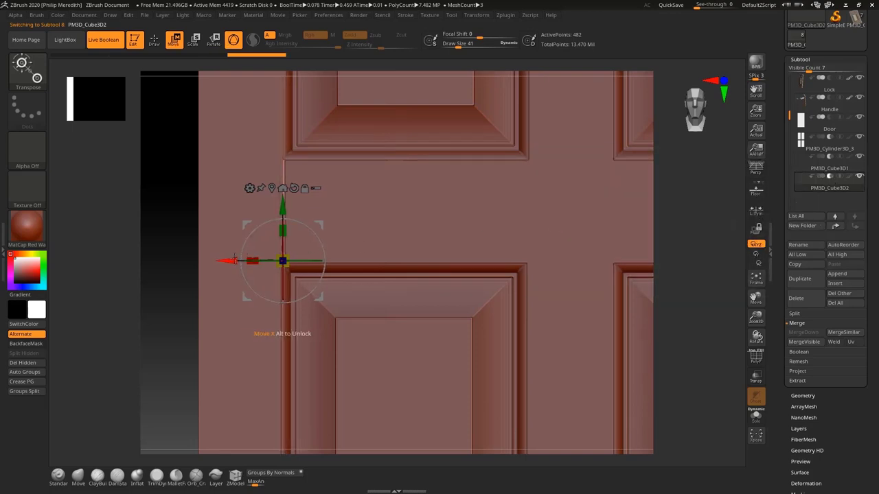
{"action": "left_click_drag", "start_coordinate": [234, 259], "coordinate": [235, 259]}
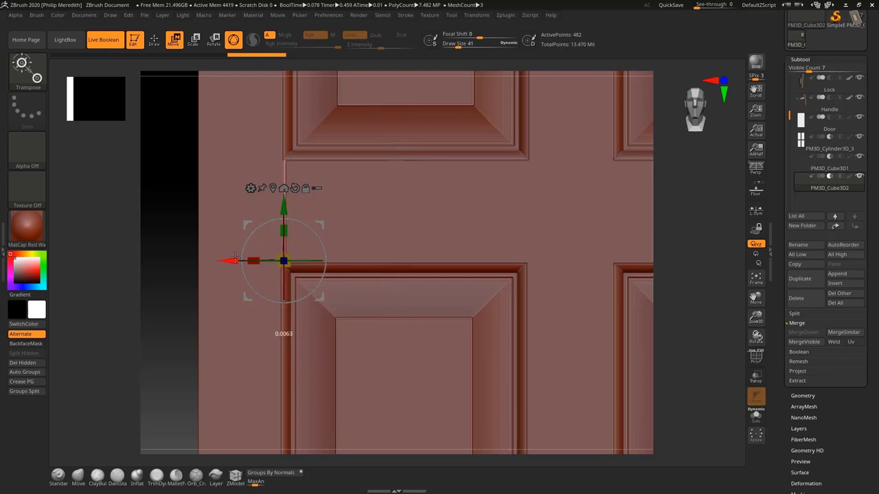
{"action": "key", "text": "ctrl"}
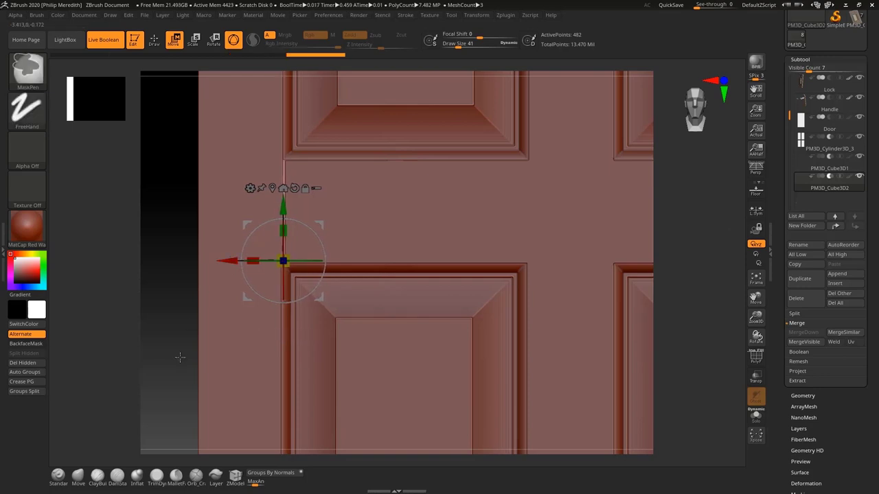
{"action": "right_click_drag", "start_coordinate": [179, 357], "coordinate": [198, 365], "text": "ctrl"}
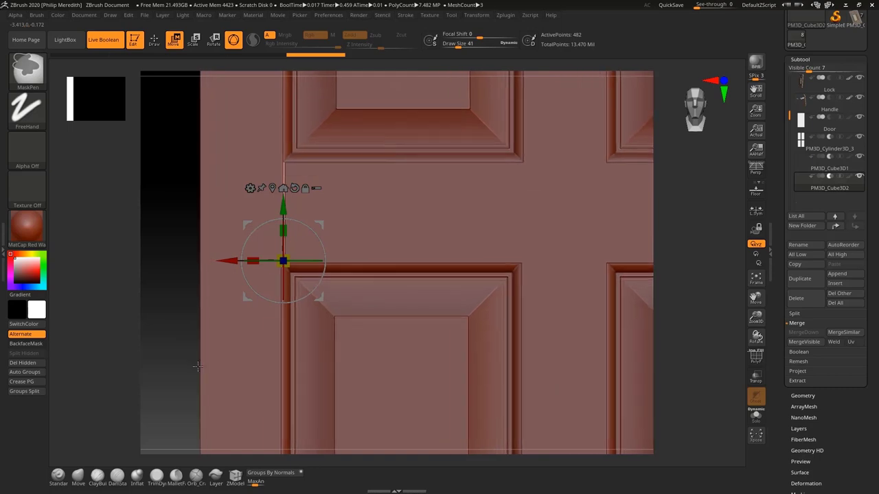
{"action": "left_click_drag", "start_coordinate": [197, 366], "coordinate": [403, 313]}
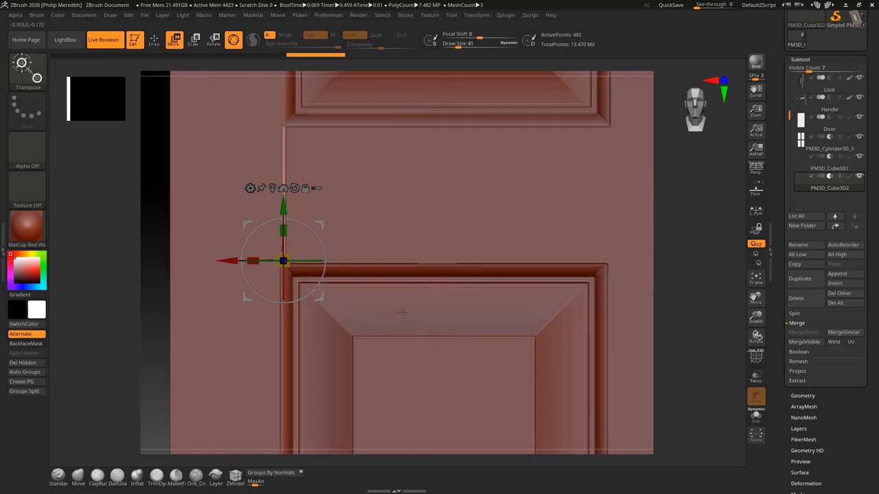
Step: Select PM3D_Cylinder3D_3 and mask every panel cutter except the lower one on the hinge side
{"action": "left_click", "coordinate": [470, 309], "text": "alt"}
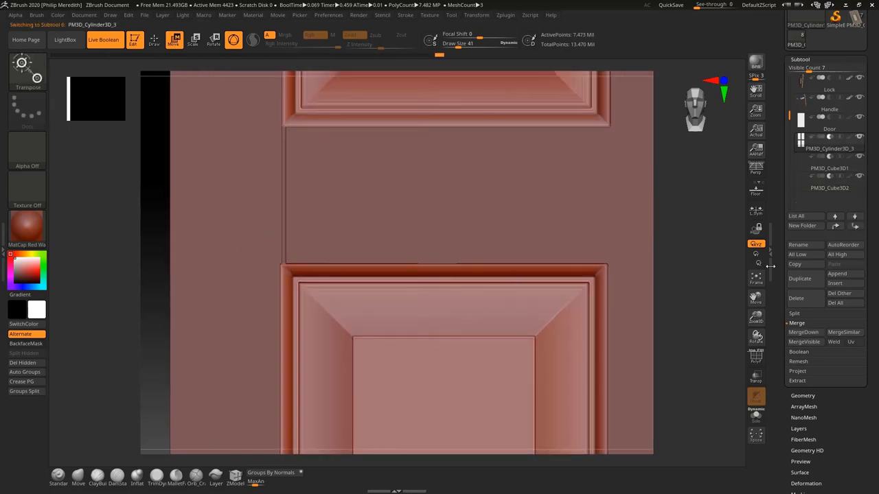
{"action": "left_click", "coordinate": [758, 278]}
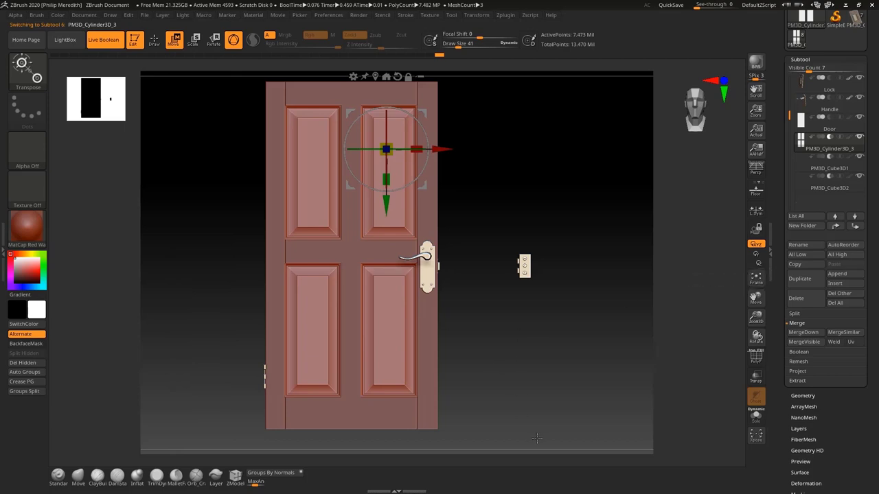
{"action": "left_click_drag", "start_coordinate": [537, 438], "coordinate": [351, 83], "text": "ctrl"}
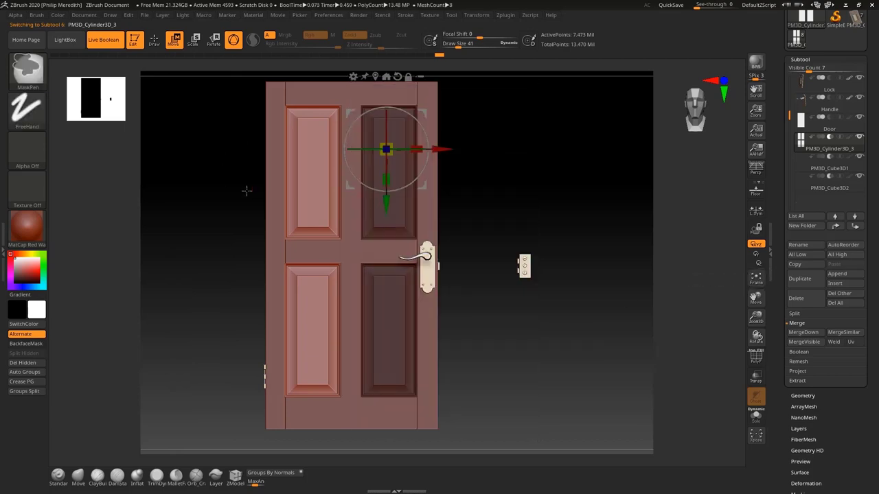
{"action": "left_click_drag", "start_coordinate": [236, 254], "coordinate": [492, 87], "text": "ctrl"}
Step: Nudge the unmasked lower hinge-side panel cutter along X to line up with the vertical groove, and clear the mask
{"action": "mouse_move", "coordinate": [499, 353]}
{"action": "left_mouse_down", "text": "alt"}
{"action": "mouse_move", "coordinate": [497, 419]}
{"action": "mouse_move", "coordinate": [540, 411]}
{"action": "left_mouse_up", "text": "alt"}
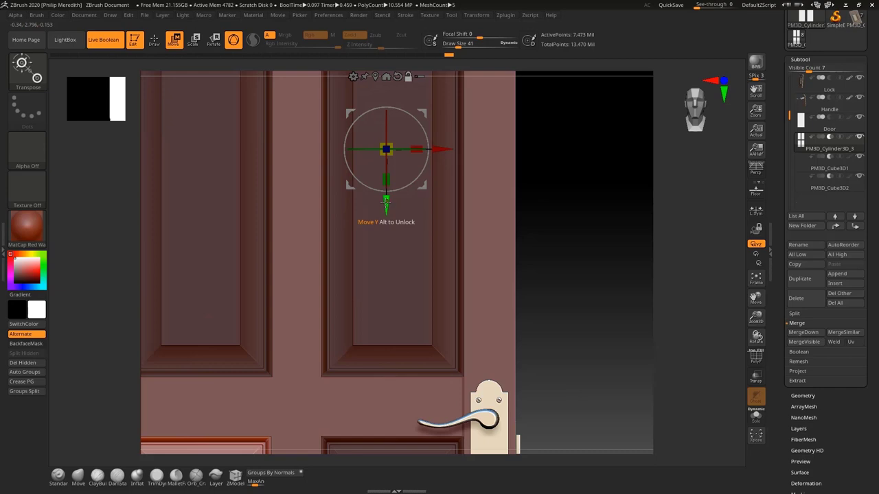
{"action": "left_click_drag", "start_coordinate": [385, 202], "coordinate": [385, 448], "text": "alt"}
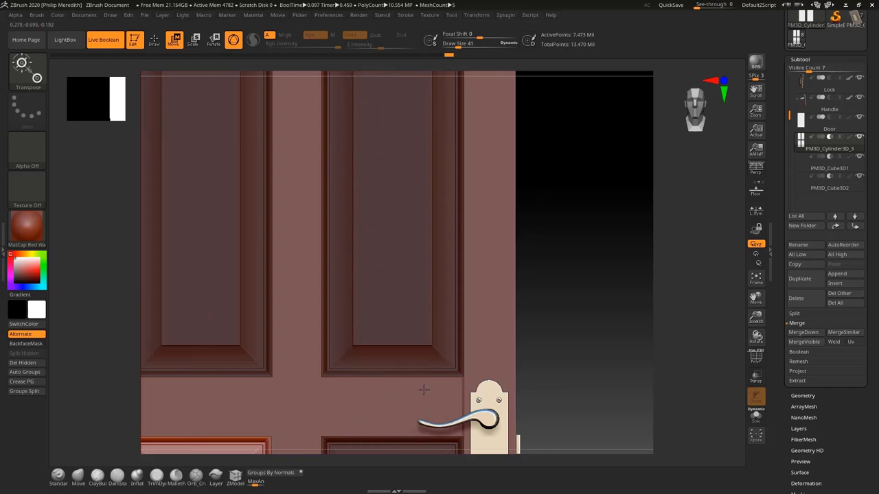
{"action": "left_click_drag", "start_coordinate": [442, 397], "coordinate": [219, 397], "text": "alt"}
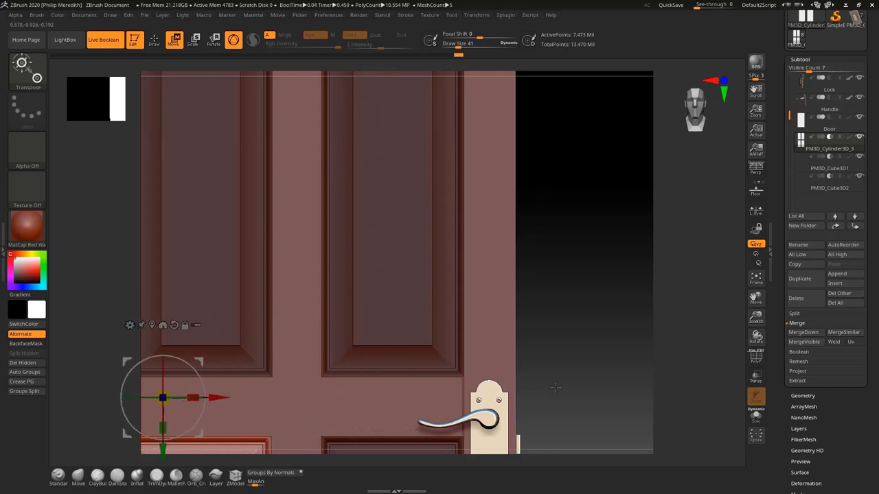
{"action": "left_click_drag", "start_coordinate": [565, 392], "coordinate": [763, 111], "text": "alt"}
{"action": "left_click_drag", "start_coordinate": [241, 150], "coordinate": [234, 284], "text": "alt"}
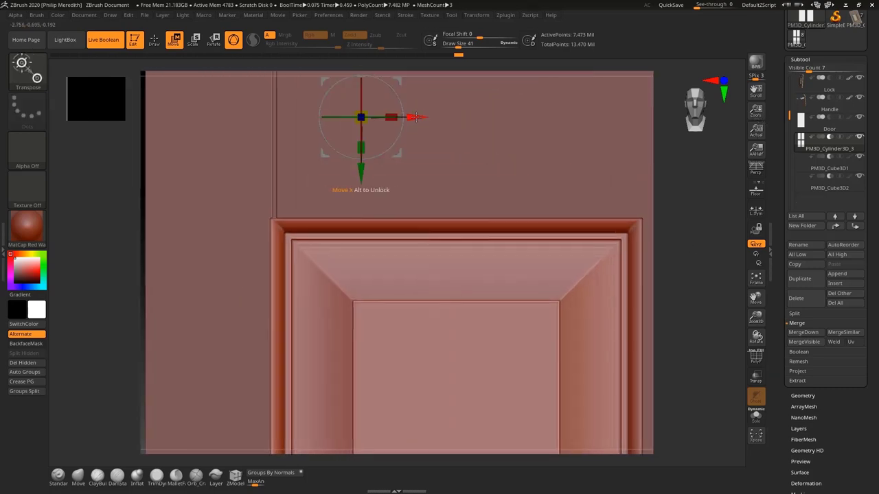
{"action": "left_click_drag", "start_coordinate": [415, 117], "coordinate": [419, 117]}
{"action": "right_click_drag", "start_coordinate": [448, 262], "coordinate": [403, 87], "text": "ctrl"}
{"action": "left_click_drag", "start_coordinate": [403, 86], "coordinate": [236, 254], "text": "alt"}
{"action": "mouse_move", "coordinate": [284, 302]}
{"action": "left_mouse_down"}
{"action": "mouse_move", "coordinate": [271, 296]}
{"action": "mouse_move", "coordinate": [284, 302]}
{"action": "left_mouse_up"}
{"action": "right_click_drag", "start_coordinate": [311, 249], "coordinate": [345, 395], "text": "ctrl"}
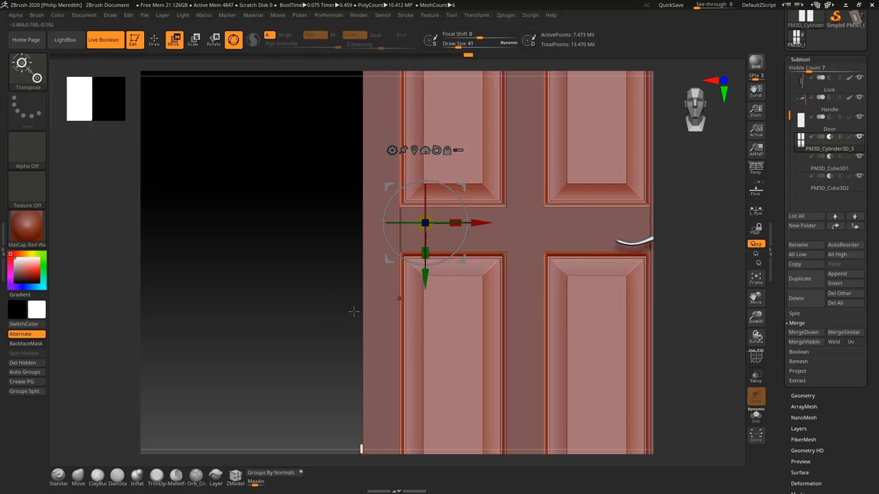
{"action": "left_click_drag", "start_coordinate": [354, 311], "coordinate": [324, 265], "text": "alt"}
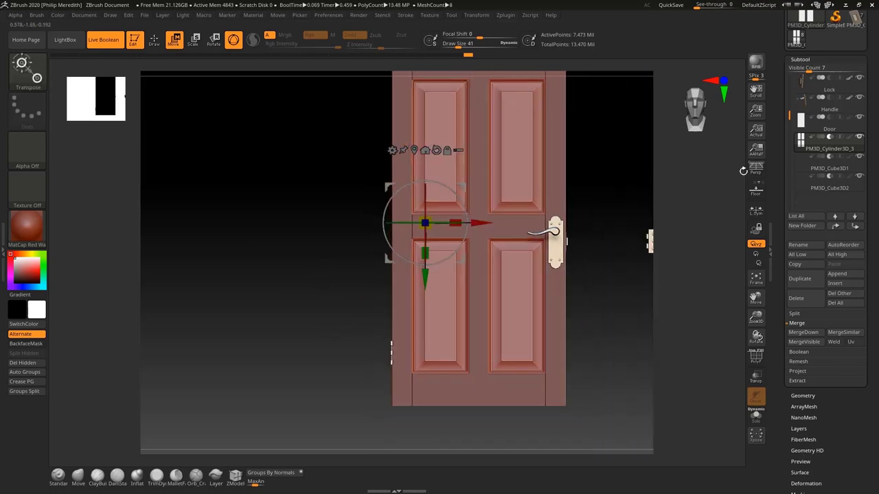
Step: Duplicate PM3D_Cube3D2, rotate the copy 90 degrees, and set it to subtract a horizontal groove along the top edge of the lower panels
{"action": "left_click", "coordinate": [829, 178]}
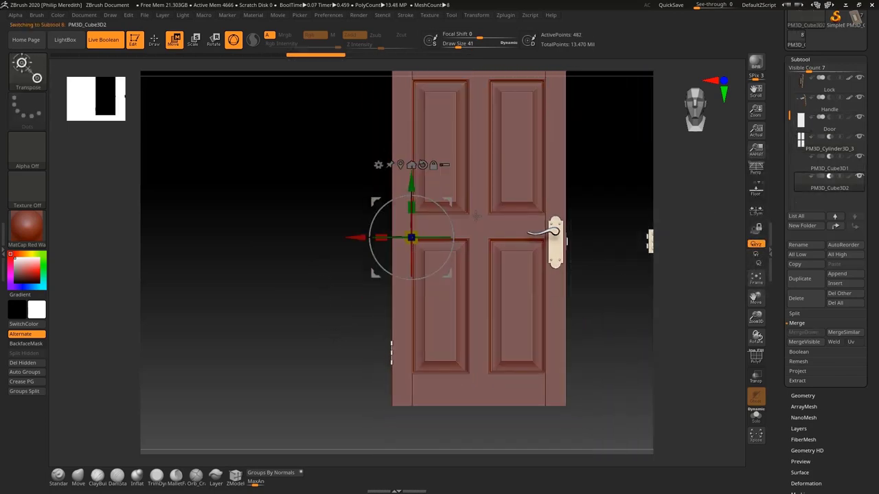
{"action": "left_click", "coordinate": [811, 284]}
{"action": "left_click_drag", "start_coordinate": [422, 197], "coordinate": [453, 248]}
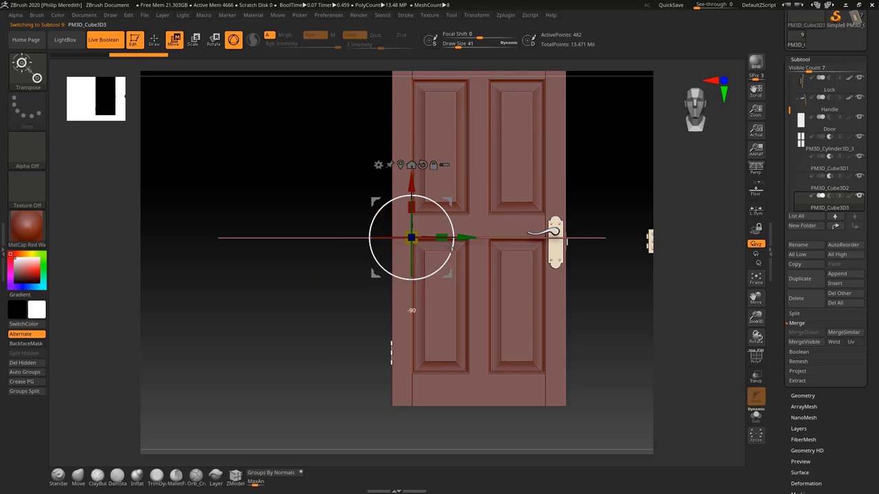
{"action": "right_click_drag", "start_coordinate": [623, 312], "coordinate": [624, 491], "text": "ctrl"}
{"action": "right_click_drag", "start_coordinate": [296, 345], "coordinate": [196, 353], "text": "alt"}
{"action": "left_click", "coordinate": [830, 197]}
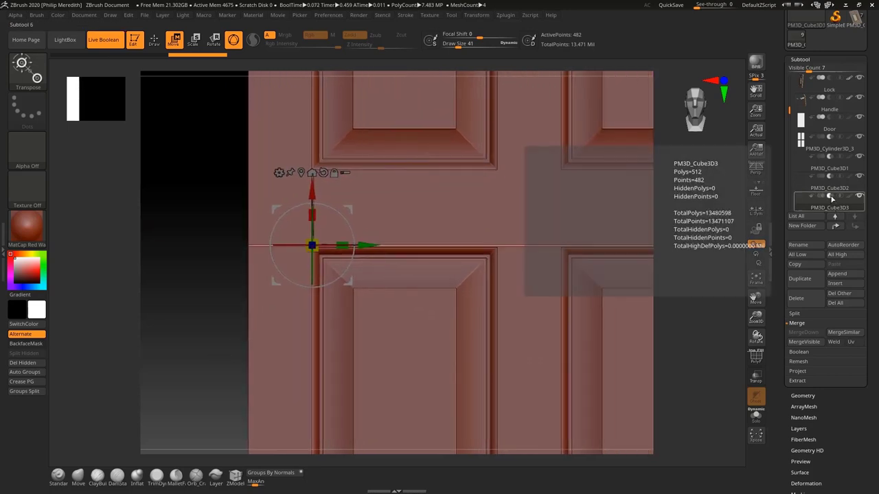
{"action": "left_click_drag", "start_coordinate": [311, 195], "coordinate": [315, 197]}
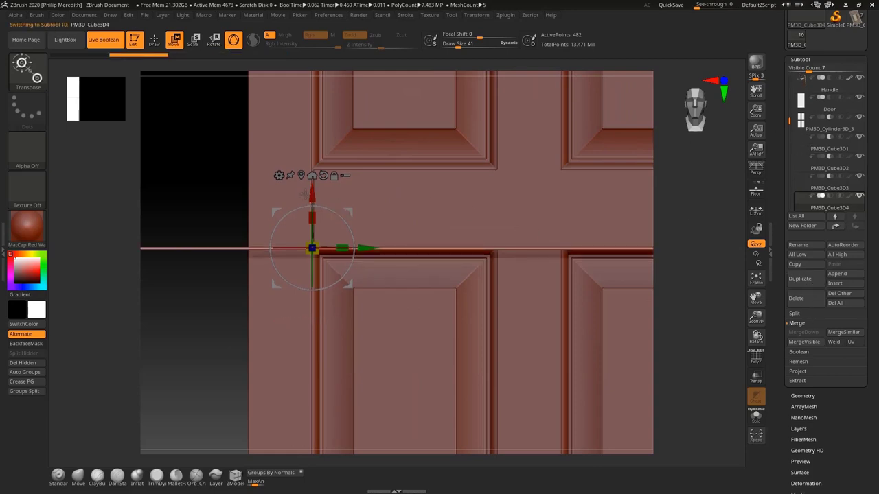
Step: Move the duplicated horizontal cutter, PM3D_Cube3D4, up to the lower edge of the upper panels and set it to Boolean subtraction
{"action": "left_click_drag", "start_coordinate": [311, 193], "coordinate": [341, 112]}
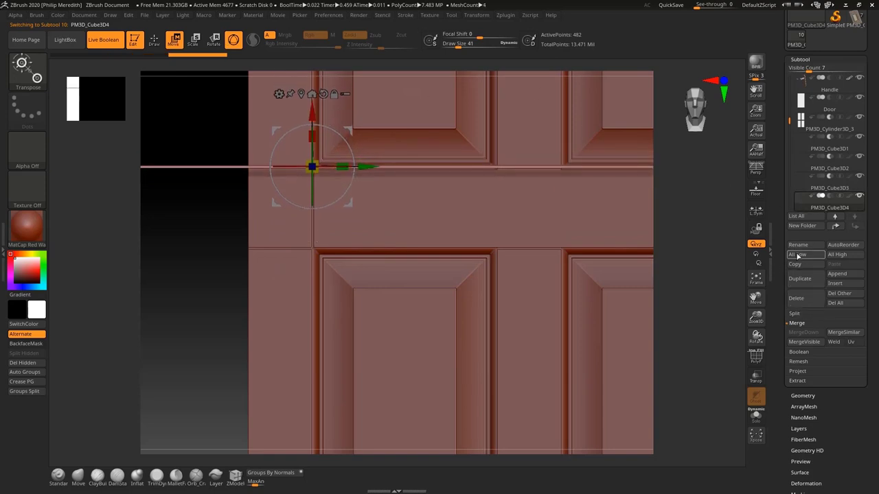
{"action": "left_click", "coordinate": [831, 197]}
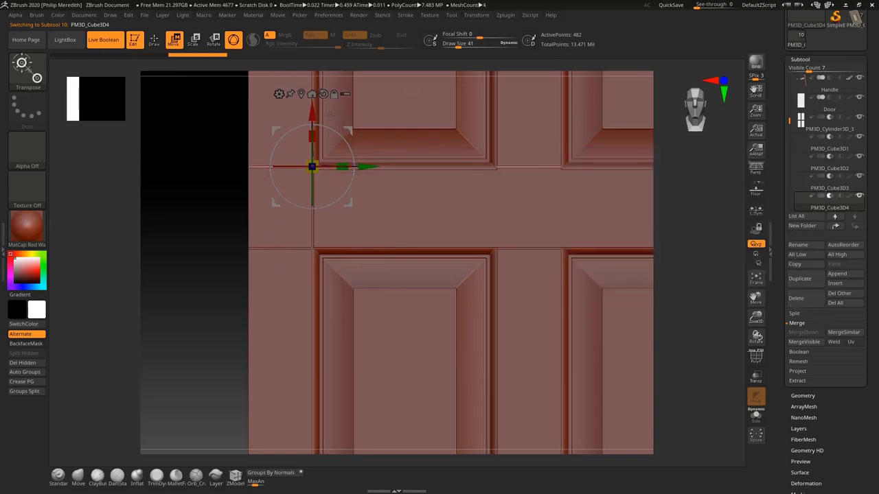
Step: Nudge the horizontal cutter PM3D_Cube3D4 slightly down along X below the upper panels
{"action": "left_click_drag", "start_coordinate": [308, 117], "coordinate": [311, 118]}
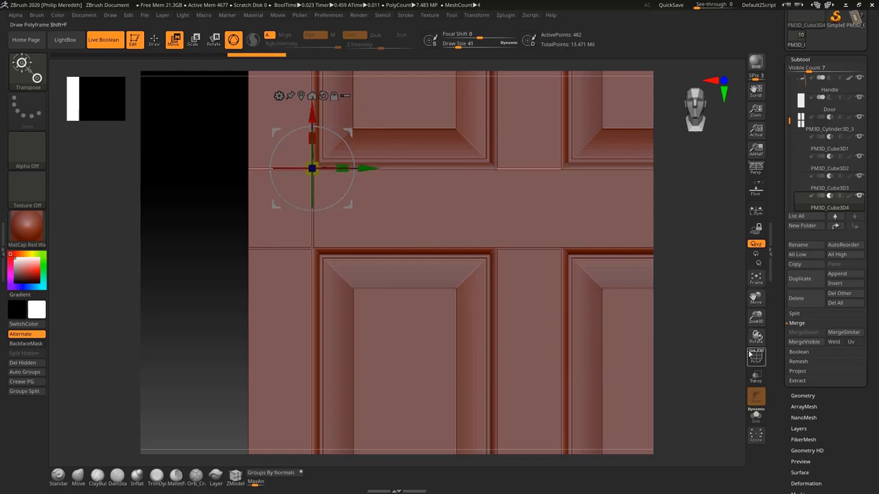
{"action": "left_click_drag", "start_coordinate": [754, 319], "coordinate": [768, 409]}
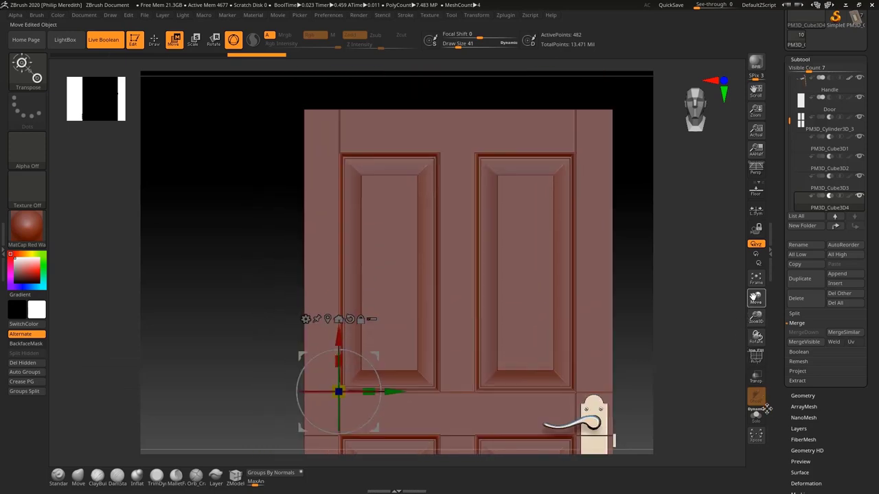
Step: Duplicate PM3D_Cube3D4, move the copy up about 4 units to the top edge of the upper panels, and set it to Boolean subtraction
{"action": "left_click", "coordinate": [812, 284]}
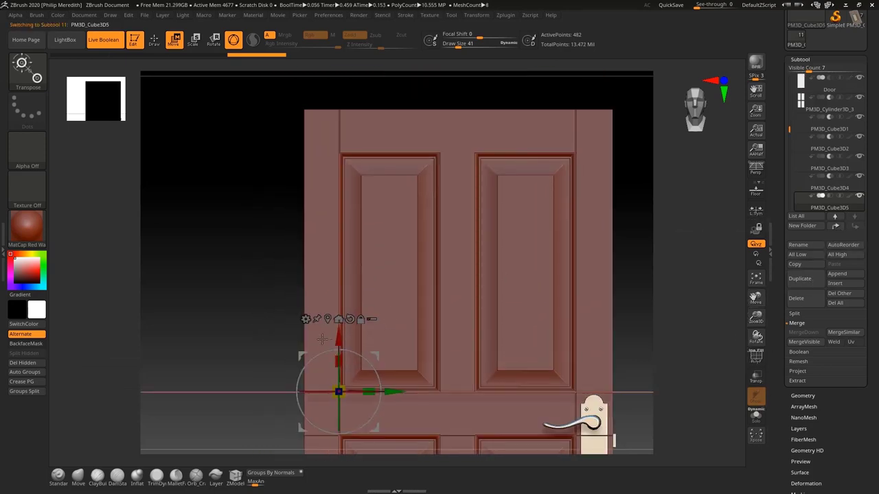
{"action": "left_click_drag", "start_coordinate": [337, 336], "coordinate": [380, 101]}
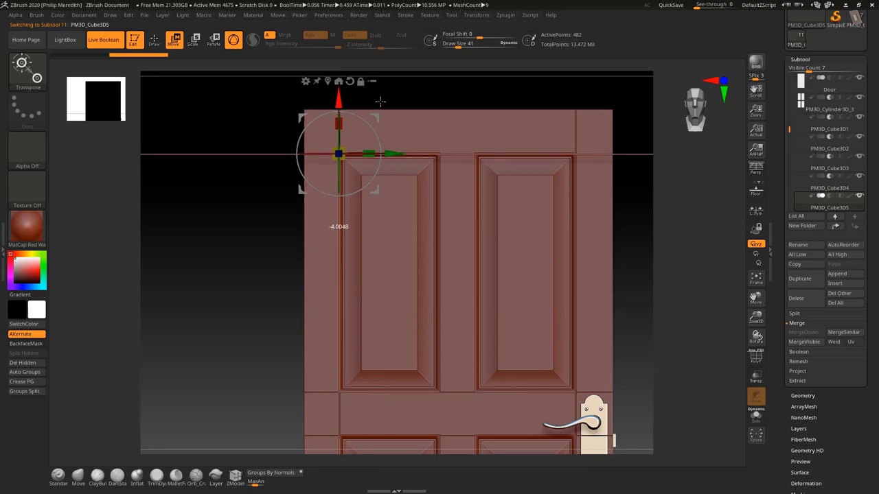
{"action": "right_click_drag", "start_coordinate": [453, 139], "coordinate": [471, 347], "text": "ctrl"}
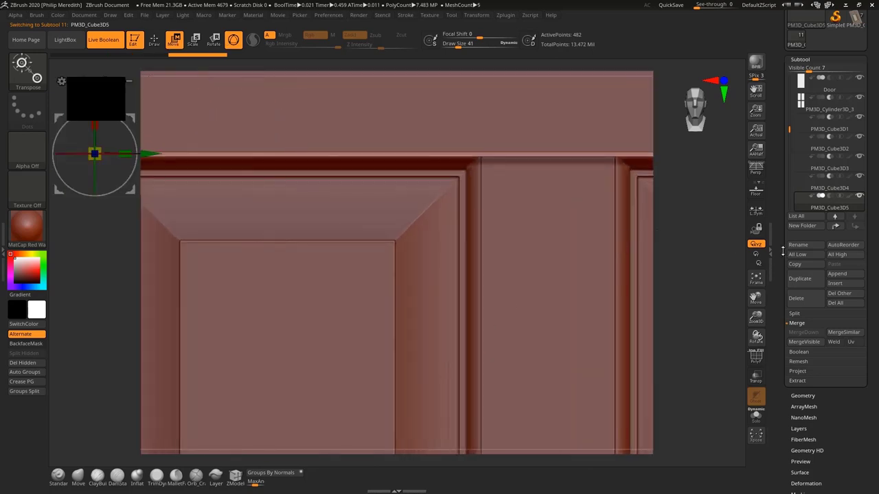
{"action": "left_click", "coordinate": [830, 196]}
Step: Slide the unlocked gizmo of PM3D_Cube3D5 along Y to the middle stile and fine-tune the cutter's height at the upper panels' top edge
{"action": "right_click_drag", "start_coordinate": [441, 243], "coordinate": [394, 198], "text": "ctrl"}
{"action": "left_click", "coordinate": [196, 101]}
{"action": "right_click_drag", "start_coordinate": [210, 149], "coordinate": [142, 105], "text": "alt"}
{"action": "left_click_drag", "start_coordinate": [132, 119], "coordinate": [361, 131], "text": "alt"}
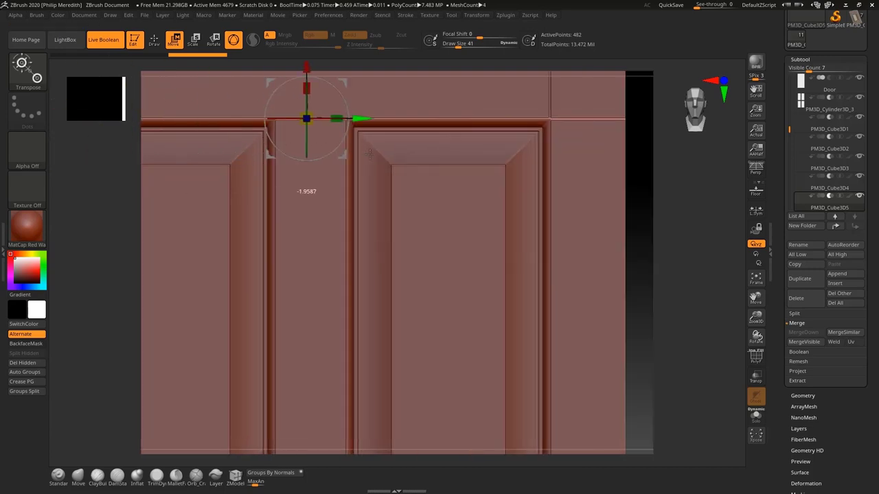
{"action": "right_click_drag", "start_coordinate": [382, 156], "coordinate": [400, 255], "text": "ctrl"}
{"action": "left_click_drag", "start_coordinate": [180, 68], "coordinate": [182, 70]}
Step: Duplicate PM3D_Cube3D5, move the copy down to the bottom edge of the lower panels, and set it to Boolean subtraction
{"action": "right_click_drag", "start_coordinate": [368, 344], "coordinate": [371, 218], "text": "ctrl"}
{"action": "right_click_drag", "start_coordinate": [367, 292], "coordinate": [370, 172], "text": "ctrl"}
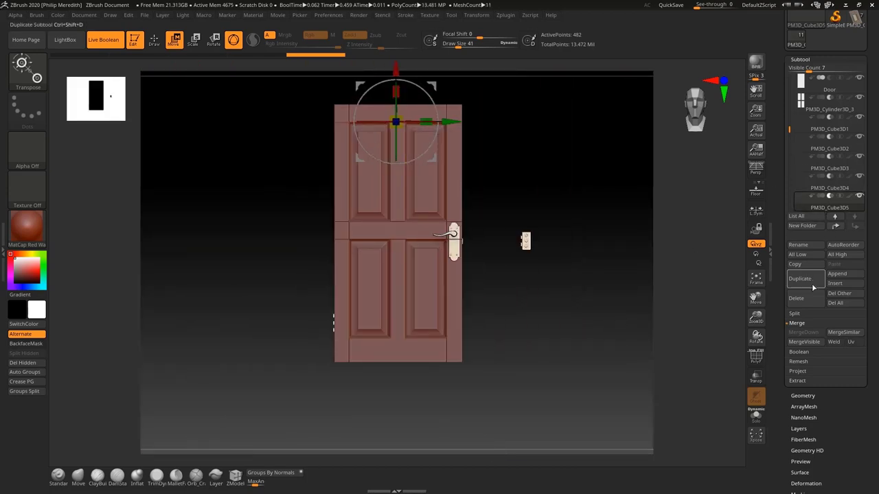
{"action": "left_click_drag", "start_coordinate": [396, 70], "coordinate": [400, 285]}
{"action": "mouse_move", "coordinate": [508, 352]}
{"action": "right_mouse_down", "text": "ctrl"}
{"action": "mouse_move", "coordinate": [505, 309]}
{"action": "mouse_move", "coordinate": [516, 360]}
{"action": "mouse_move", "coordinate": [540, 389]}
{"action": "mouse_move", "coordinate": [536, 420]}
{"action": "right_mouse_up", "text": "ctrl"}
{"action": "key", "text": "f"}
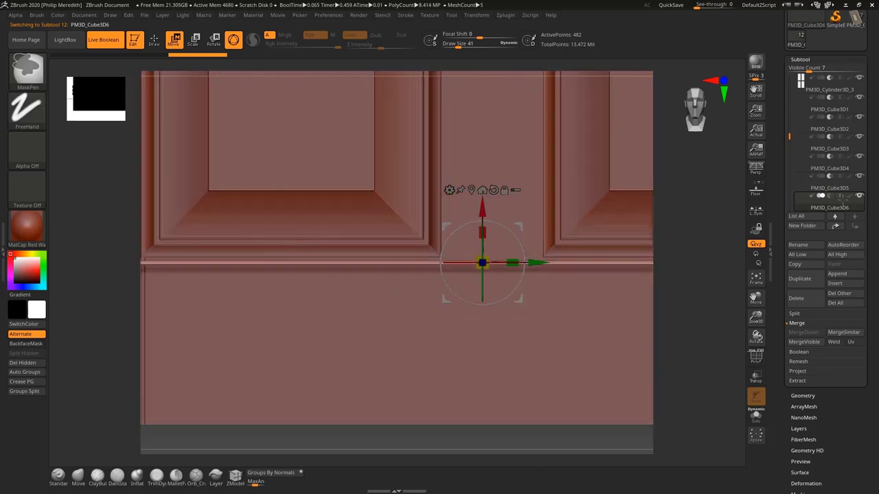
{"action": "key", "text": "ctrl+minus"}
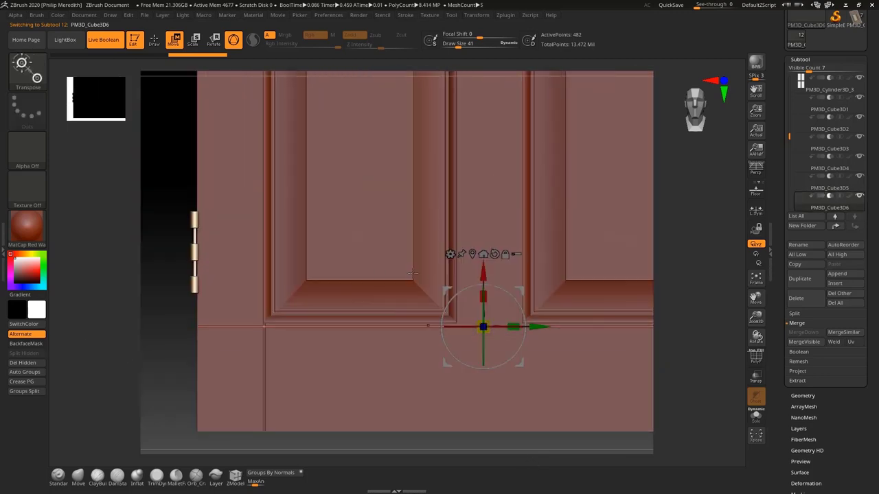
Step: Nudge PM3D_Cube3D6 along X to align its groove with the bottom edge of the lower panels
{"action": "left_click_drag", "start_coordinate": [479, 278], "coordinate": [483, 272]}
{"action": "right_click_drag", "start_coordinate": [423, 332], "coordinate": [484, 347], "text": "ctrl"}
{"action": "left_click_drag", "start_coordinate": [586, 271], "coordinate": [586, 271]}
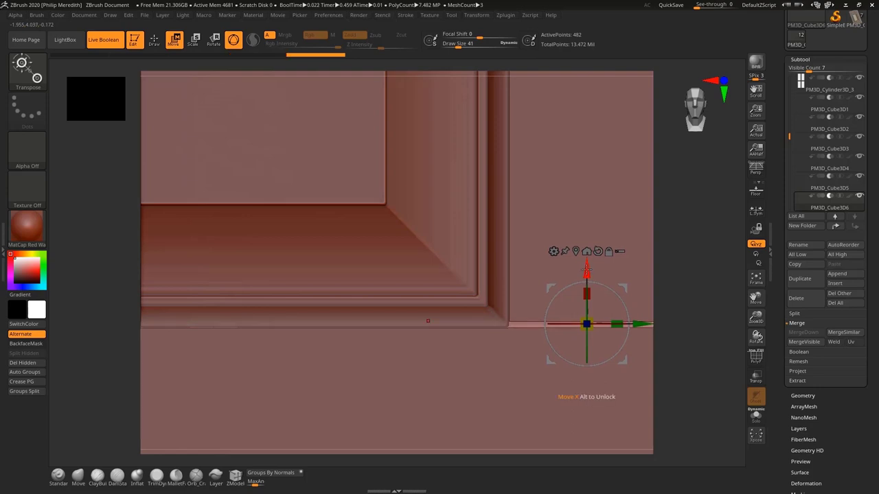
Step: Examine the horizontal and vertical joint grooves around the bottom rail and across the whole door
{"action": "right_click_drag", "start_coordinate": [415, 347], "coordinate": [355, 136], "text": "ctrl"}
{"action": "right_click_drag", "start_coordinate": [336, 433], "coordinate": [318, 293], "text": "ctrl"}
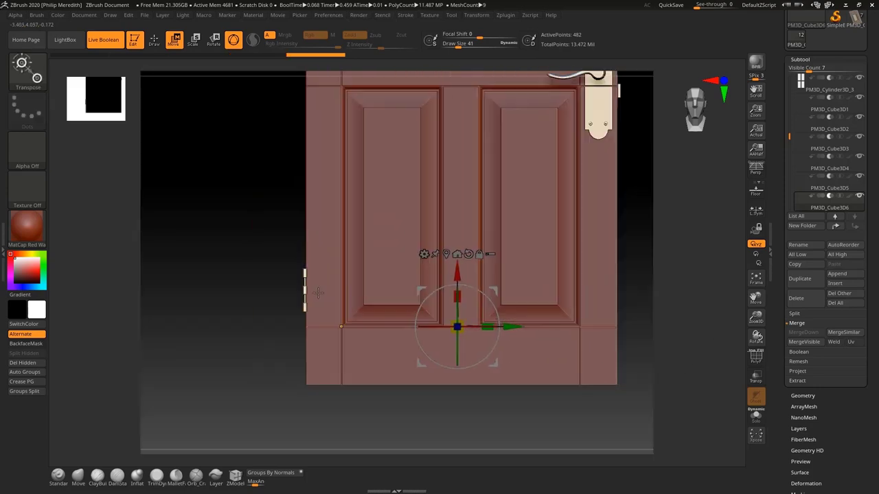
{"action": "right_click_drag", "start_coordinate": [343, 326], "coordinate": [356, 254], "text": "ctrl"}
{"action": "right_click_drag", "start_coordinate": [412, 302], "coordinate": [412, 216], "text": "alt"}
{"action": "right_click_drag", "start_coordinate": [418, 192], "coordinate": [449, 249], "text": "ctrl"}
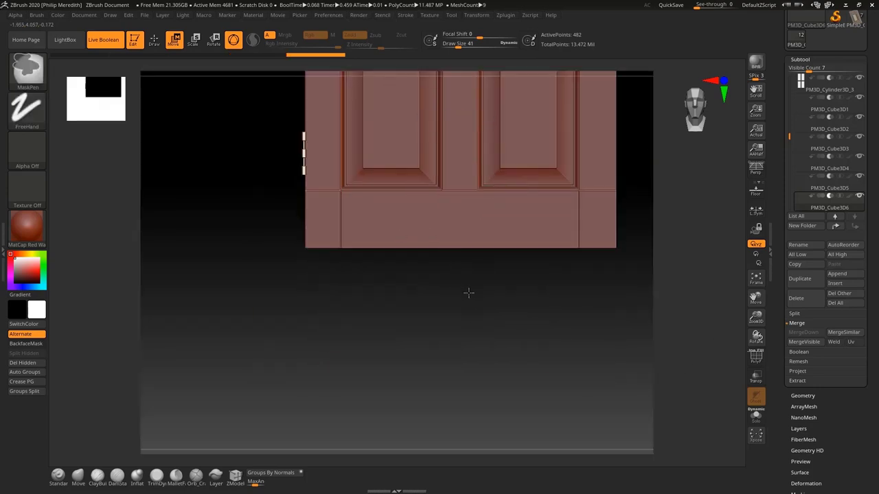
{"action": "right_click_drag", "start_coordinate": [469, 293], "coordinate": [463, 263], "text": "ctrl"}
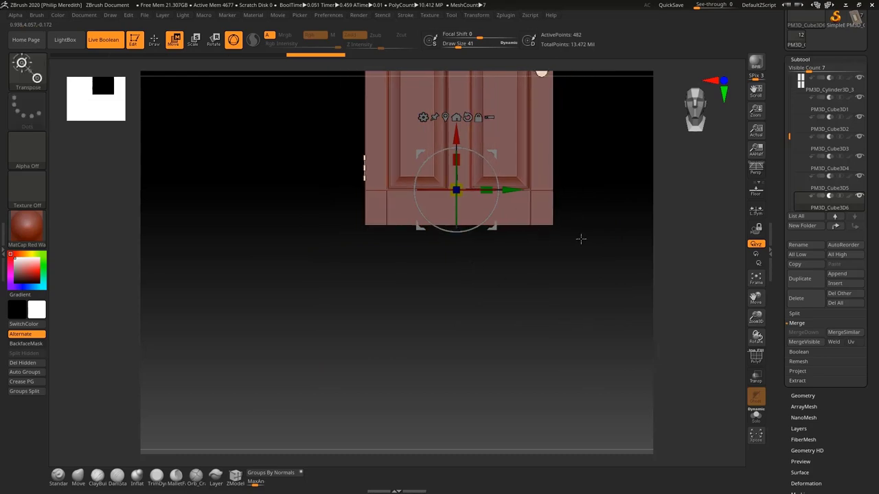
{"action": "right_click_drag", "start_coordinate": [581, 238], "coordinate": [577, 187], "text": "ctrl"}
{"action": "right_click_drag", "start_coordinate": [571, 218], "coordinate": [566, 332], "text": "alt"}
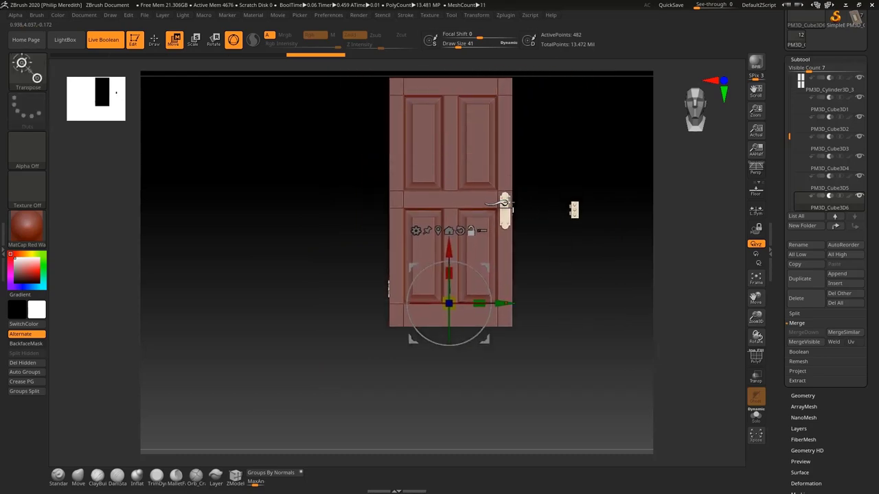
{"action": "right_click_drag", "start_coordinate": [547, 194], "coordinate": [544, 254], "text": "alt"}
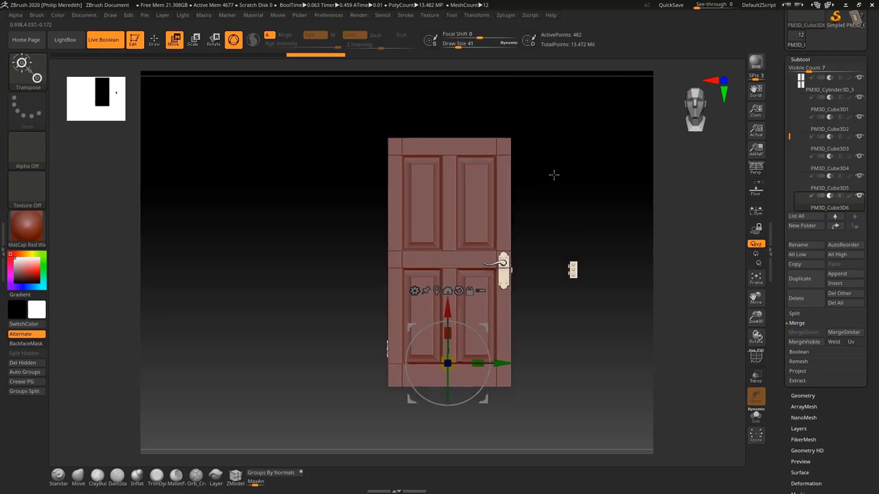
{"action": "right_click_drag", "start_coordinate": [554, 170], "coordinate": [559, 214], "text": "ctrl"}
{"action": "right_click_drag", "start_coordinate": [578, 133], "coordinate": [564, 205], "text": "alt"}
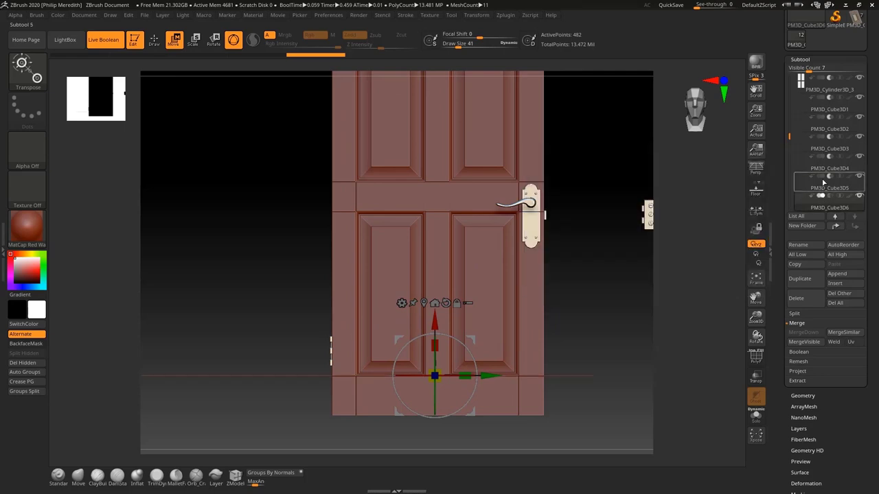
Step: Set the horizontal cutters PM3D_Cube3D3 to PM3D_Cube3D6 to additive and merge them down into PM3D_Cube3D3
{"action": "left_click", "coordinate": [827, 149]}
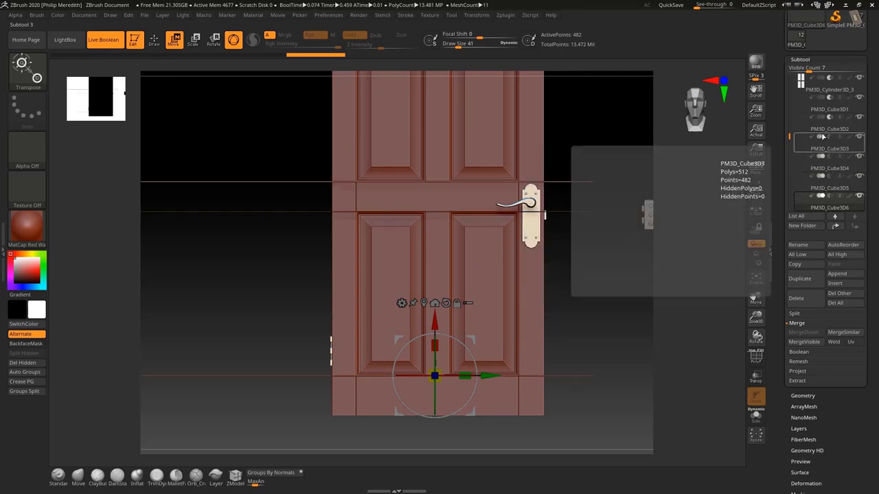
{"action": "left_click_drag", "start_coordinate": [620, 160], "coordinate": [590, 180]}
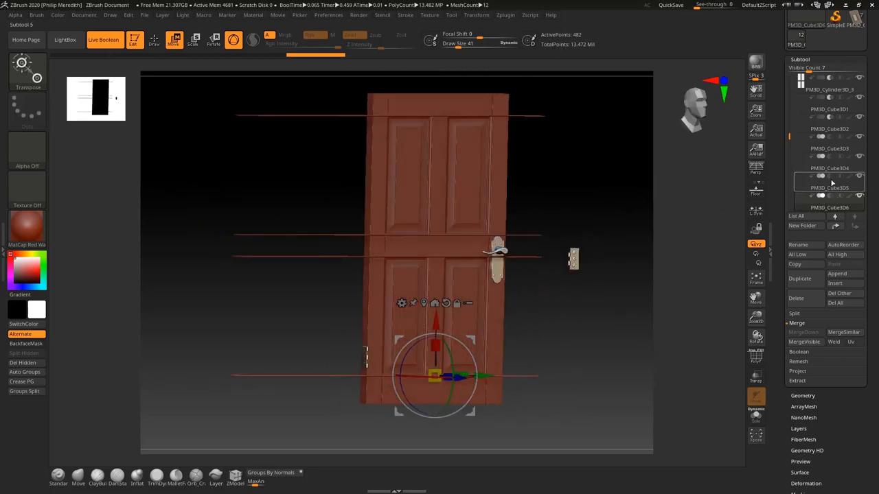
{"action": "left_click", "coordinate": [832, 180]}
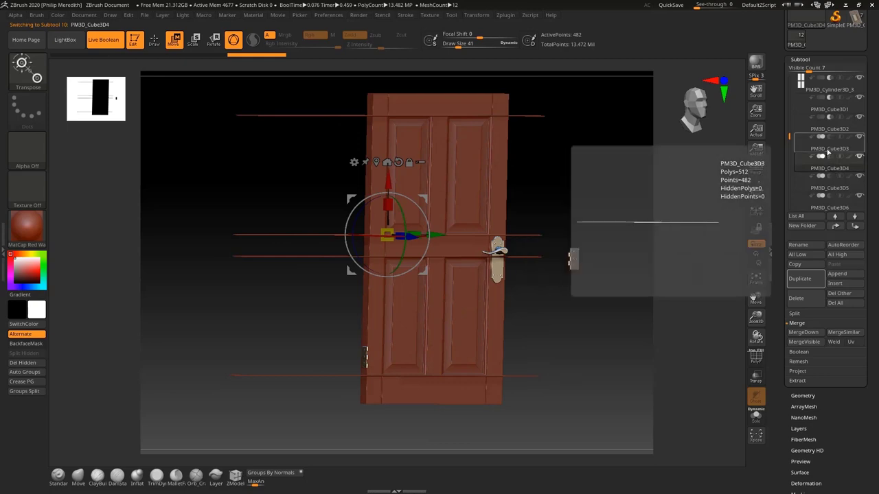
{"action": "left_click", "coordinate": [828, 154]}
{"action": "left_click", "coordinate": [823, 130]}
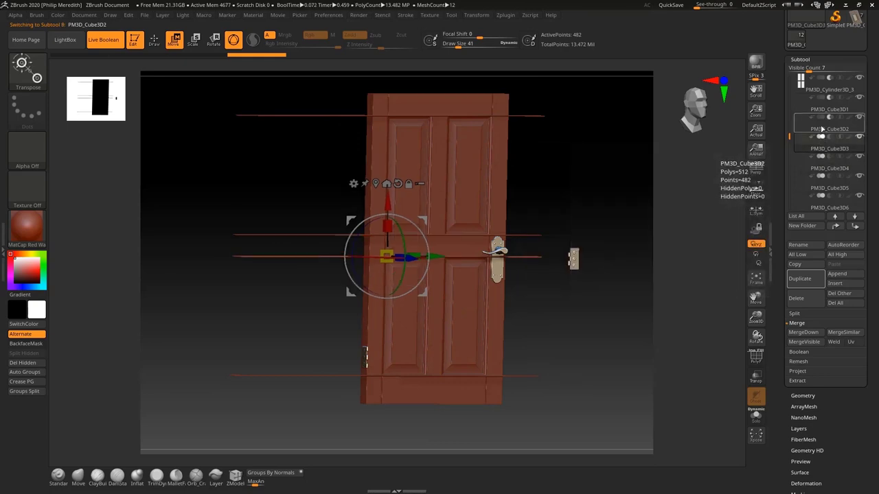
{"action": "left_click", "coordinate": [824, 150]}
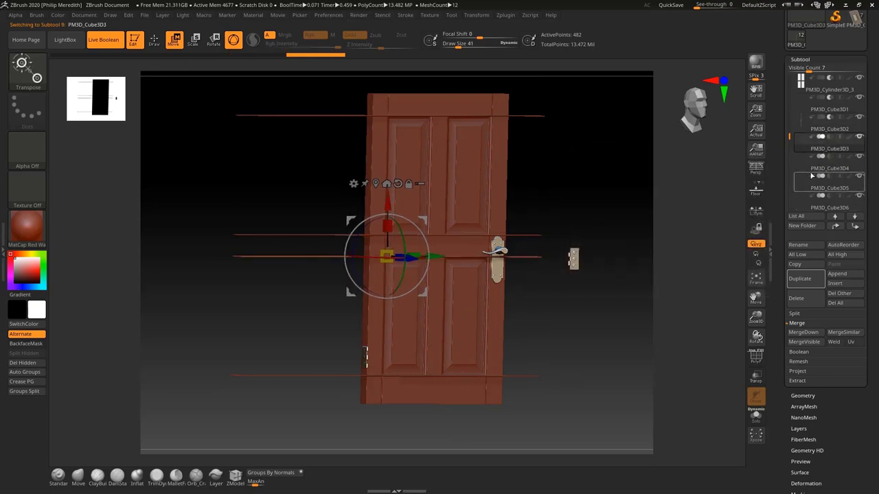
{"action": "left_click", "coordinate": [804, 333]}
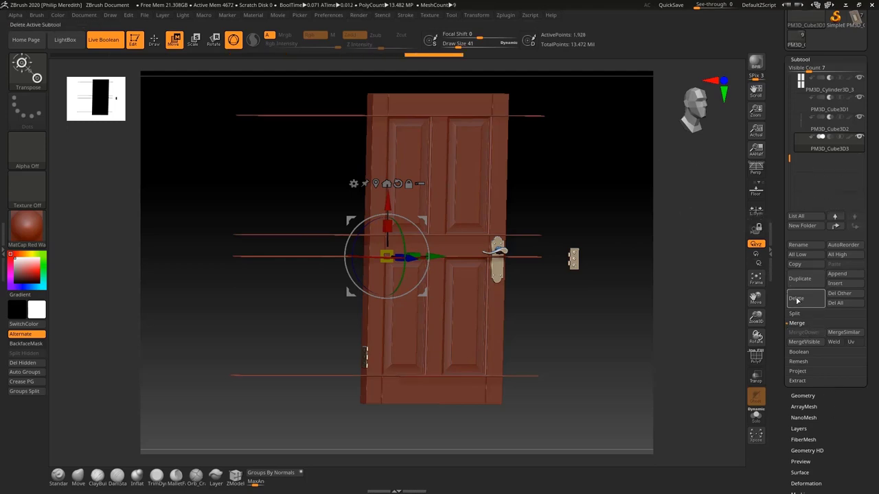
Step: Isolate the merged horizontal cutters in Solo mode, inspect them, and show all subtools again
{"action": "left_click", "coordinate": [756, 419]}
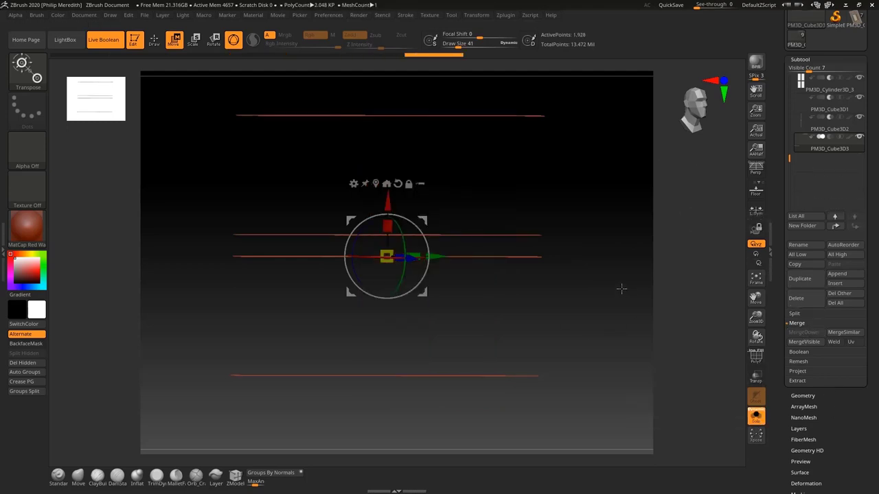
{"action": "left_click_drag", "start_coordinate": [620, 289], "coordinate": [607, 322]}
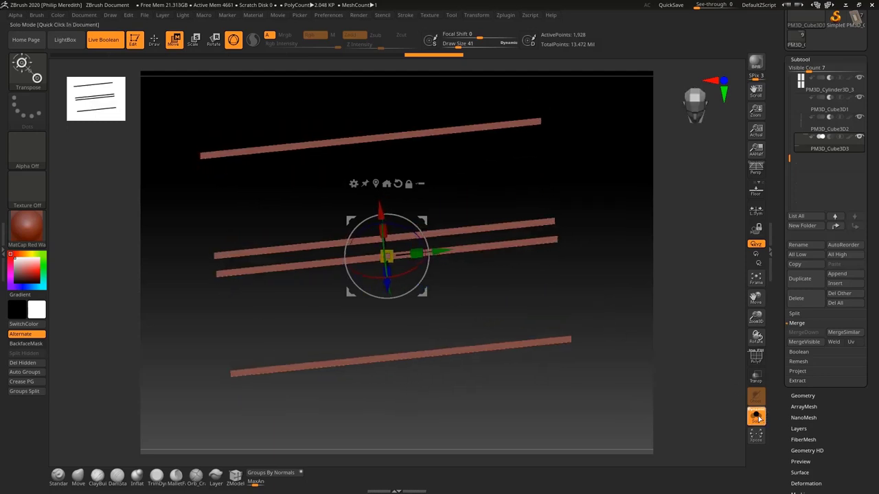
{"action": "left_click", "coordinate": [758, 418]}
Step: Shorten the merged horizontal cutters by scaling along their length, and slide them along Y toward the middle of the door
{"action": "left_click_drag", "start_coordinate": [575, 279], "coordinate": [576, 354]}
{"action": "left_click_drag", "start_coordinate": [459, 291], "coordinate": [450, 273], "text": "alt"}
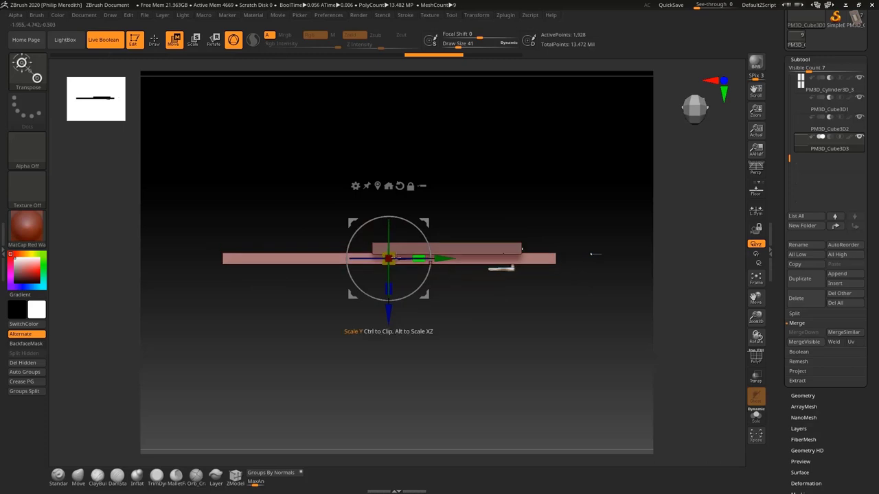
{"action": "left_click_drag", "start_coordinate": [374, 258], "coordinate": [344, 258]}
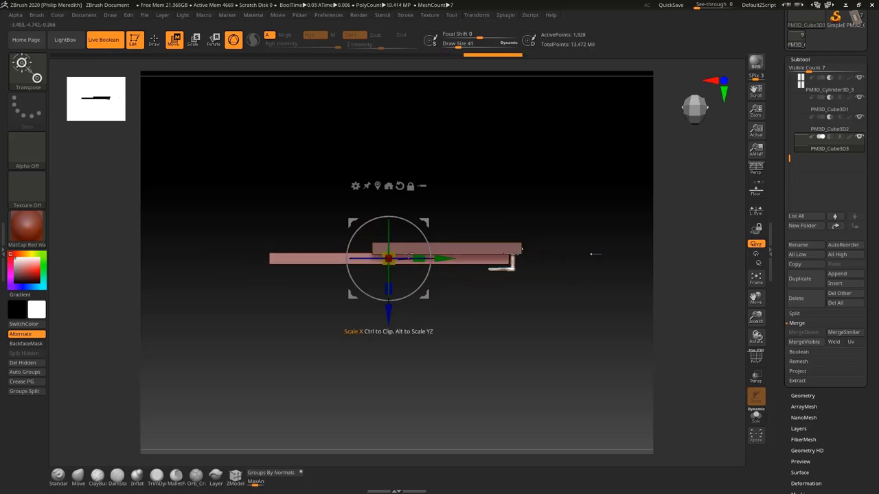
{"action": "left_click_drag", "start_coordinate": [434, 255], "coordinate": [501, 258]}
{"action": "left_click_drag", "start_coordinate": [515, 390], "coordinate": [512, 278]}
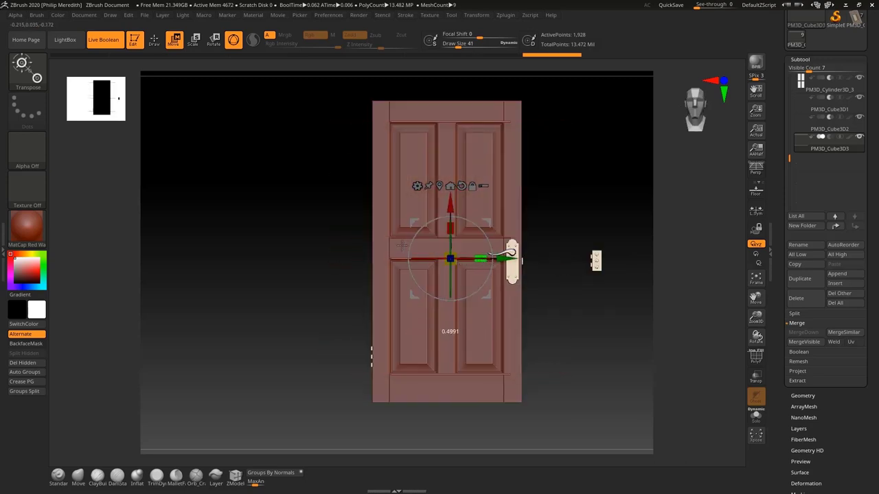
Step: Shrink and shift PM3D_Cube3D3 along Y until its bars span only the middle stile, and set it to Boolean subtraction
{"action": "right_click_drag", "start_coordinate": [550, 161], "coordinate": [577, 296], "text": "ctrl"}
{"action": "mouse_move", "coordinate": [616, 147]}
{"action": "right_mouse_down", "text": "ctrl"}
{"action": "mouse_move", "coordinate": [612, 164]}
{"action": "mouse_move", "coordinate": [639, 204]}
{"action": "mouse_move", "coordinate": [663, 302]}
{"action": "right_mouse_up", "text": "ctrl"}
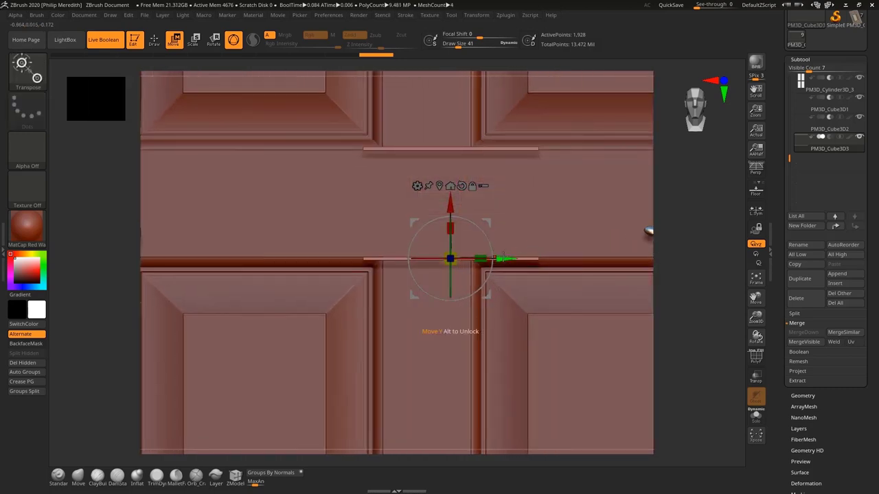
{"action": "left_click_drag", "start_coordinate": [502, 255], "coordinate": [483, 253]}
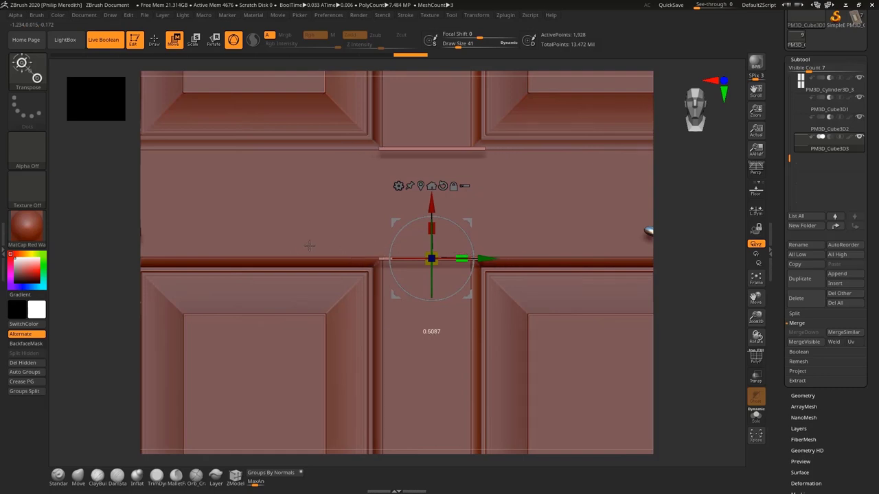
{"action": "mouse_move", "coordinate": [484, 261]}
{"action": "left_mouse_down"}
{"action": "mouse_move", "coordinate": [474, 259]}
{"action": "mouse_move", "coordinate": [483, 257]}
{"action": "left_mouse_up"}
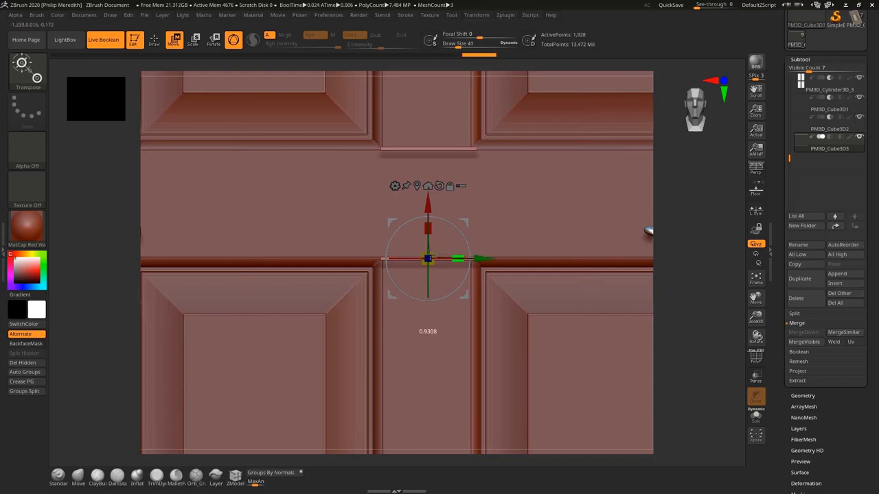
{"action": "left_click_drag", "start_coordinate": [479, 258], "coordinate": [475, 258]}
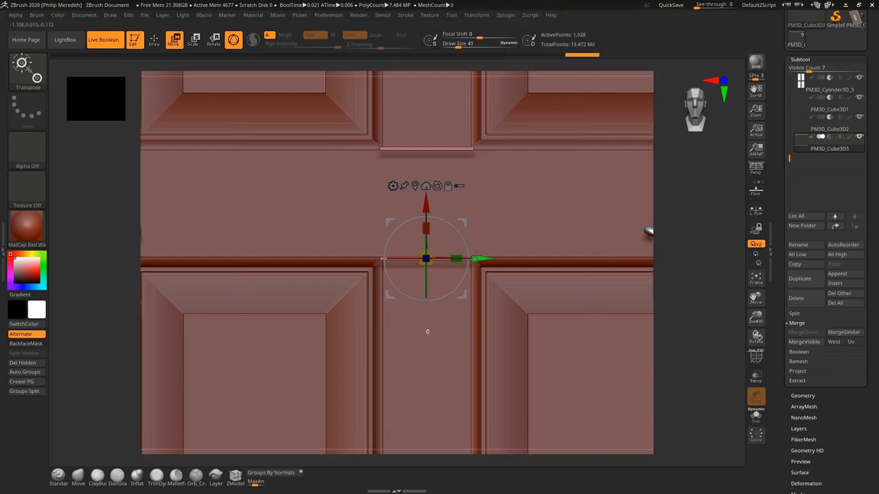
{"action": "left_click", "coordinate": [830, 136]}
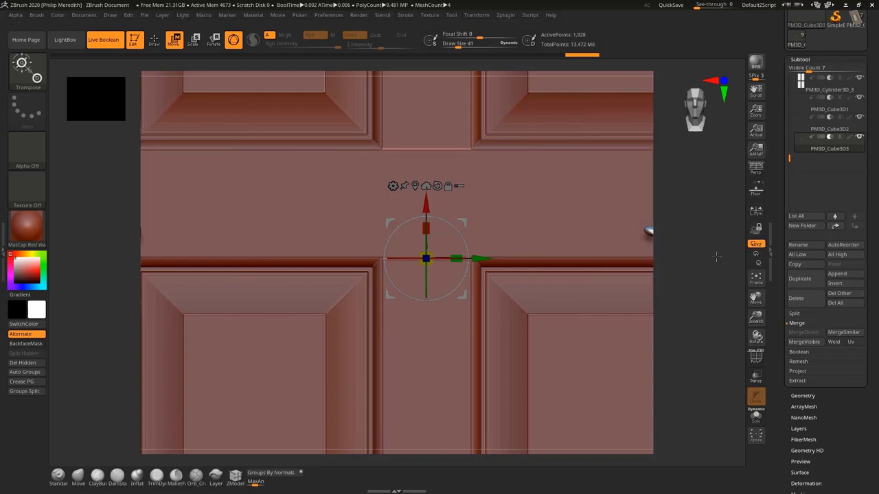
Step: Check the shortened horizontal grooves on the whole door from several angles
{"action": "right_click_drag", "start_coordinate": [584, 327], "coordinate": [532, 144], "text": "ctrl"}
{"action": "left_click_drag", "start_coordinate": [601, 178], "coordinate": [596, 206]}
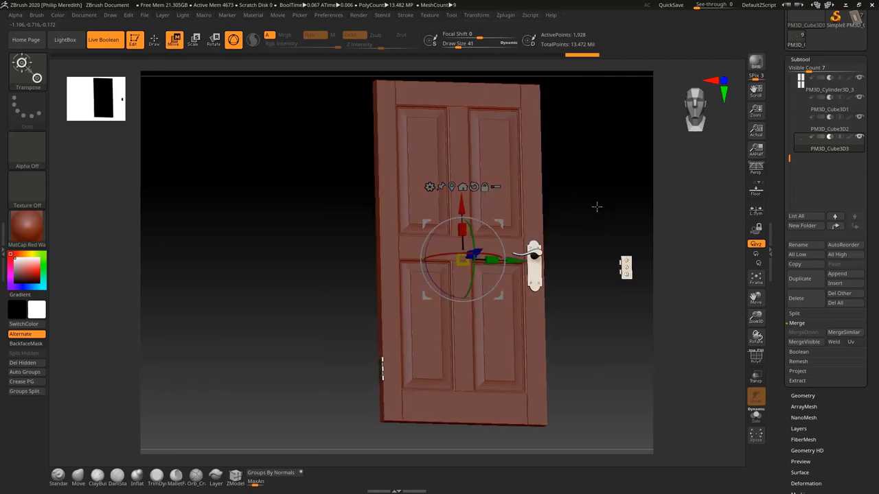
{"action": "left_click_drag", "start_coordinate": [586, 240], "coordinate": [492, 405]}
{"action": "left_click_drag", "start_coordinate": [757, 319], "coordinate": [753, 297]}
{"action": "left_click_drag", "start_coordinate": [612, 208], "coordinate": [598, 192]}
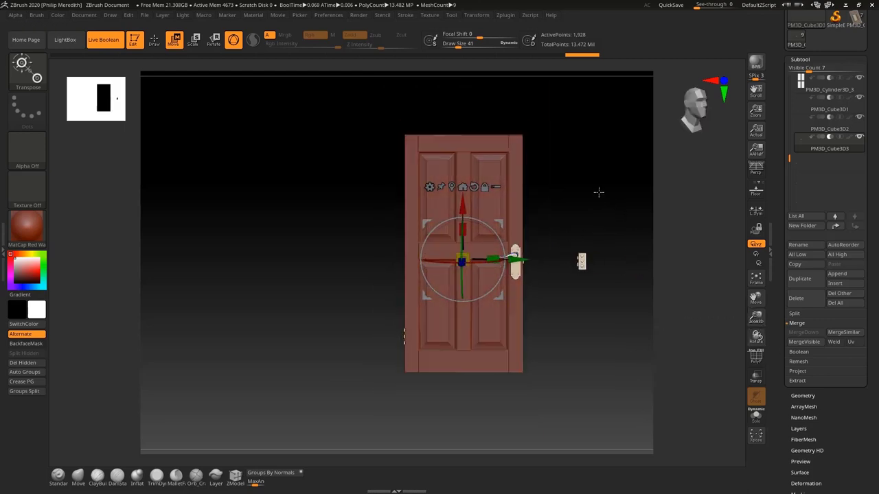
{"action": "left_click_drag", "start_coordinate": [557, 214], "coordinate": [532, 203]}
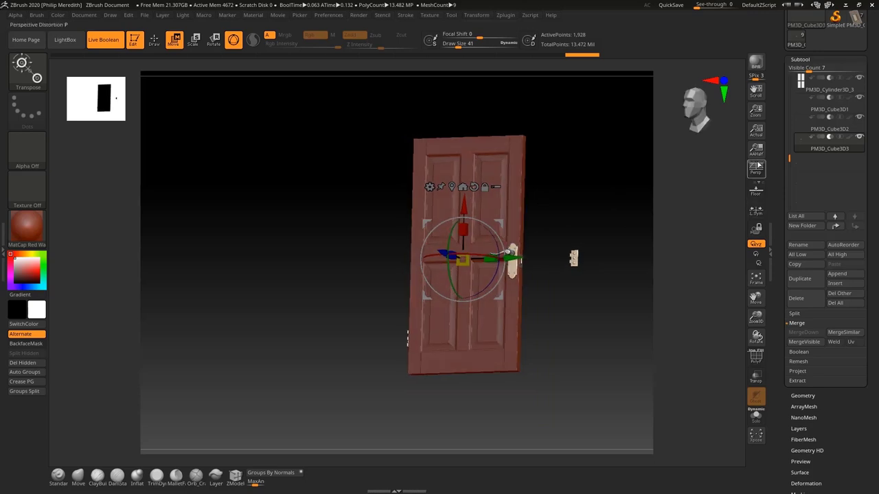
Step: Turn on perspective and try to mask the PM3D_Cube3D3 groove cutter at the lower end of the upper panels
{"action": "left_click", "coordinate": [756, 169]}
{"action": "left_click_drag", "start_coordinate": [600, 364], "coordinate": [599, 354]}
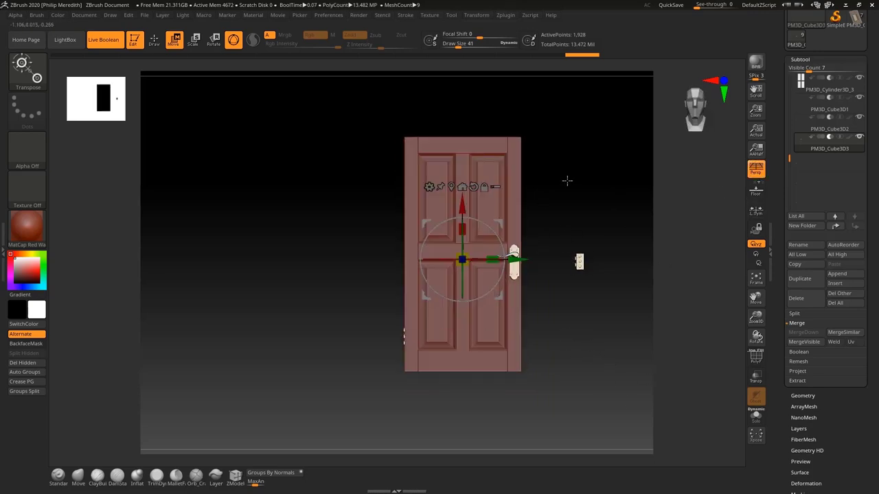
{"action": "left_click_drag", "start_coordinate": [567, 181], "coordinate": [563, 205]}
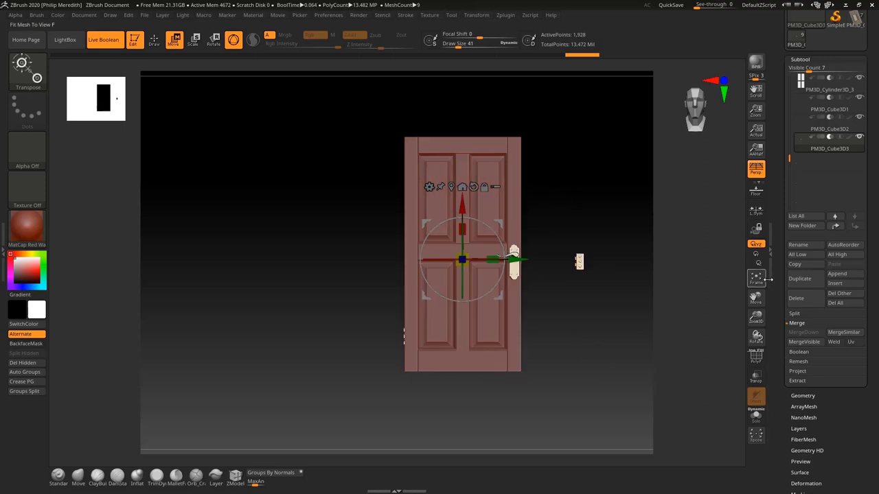
{"action": "left_click_drag", "start_coordinate": [756, 315], "coordinate": [756, 364]}
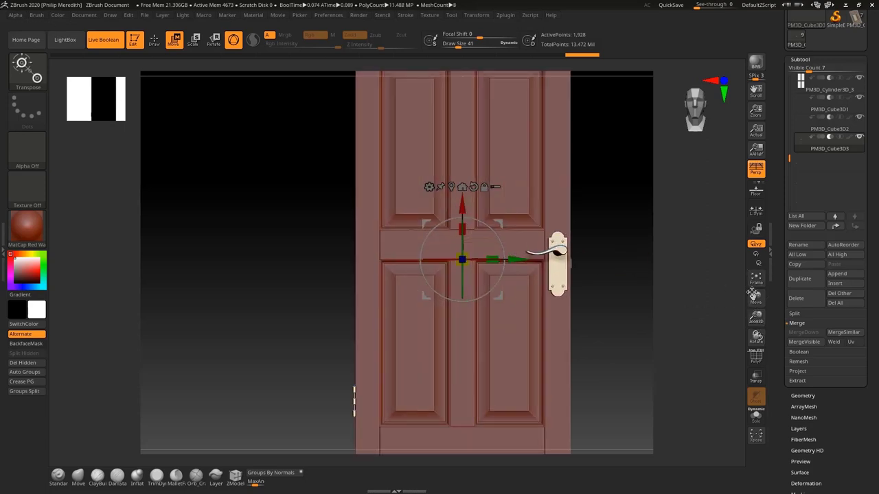
{"action": "left_click_drag", "start_coordinate": [753, 296], "coordinate": [745, 365]}
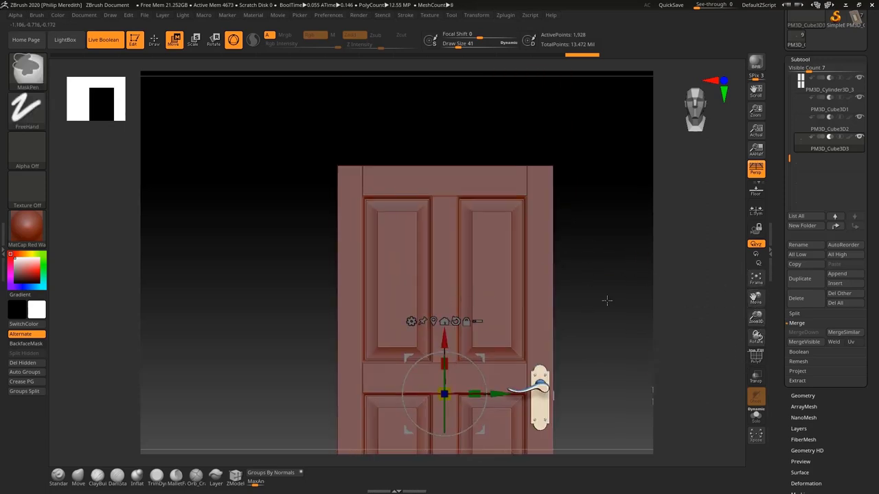
{"action": "left_click_drag", "start_coordinate": [596, 282], "coordinate": [290, 379], "text": "ctrl"}
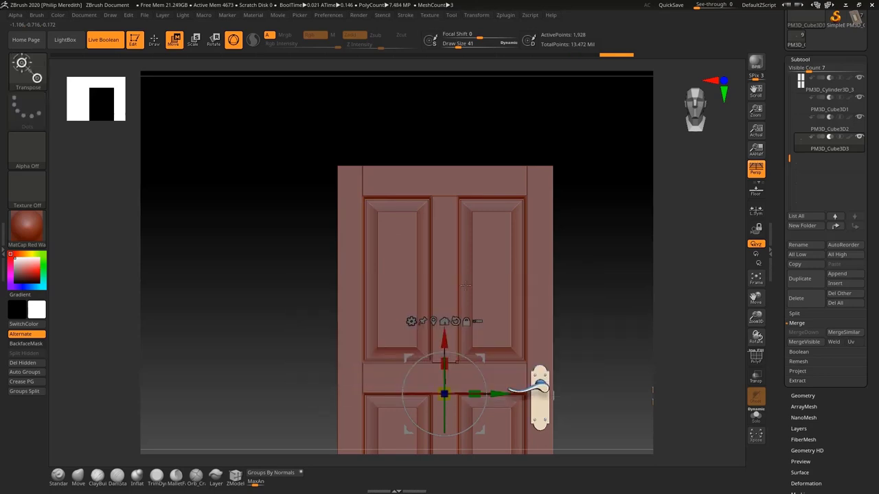
Step: Mask the PM3D_Cylinder3D_3 panel cutters from the middle of the upper panels down to the bottom of the door
{"action": "left_click", "coordinate": [816, 90]}
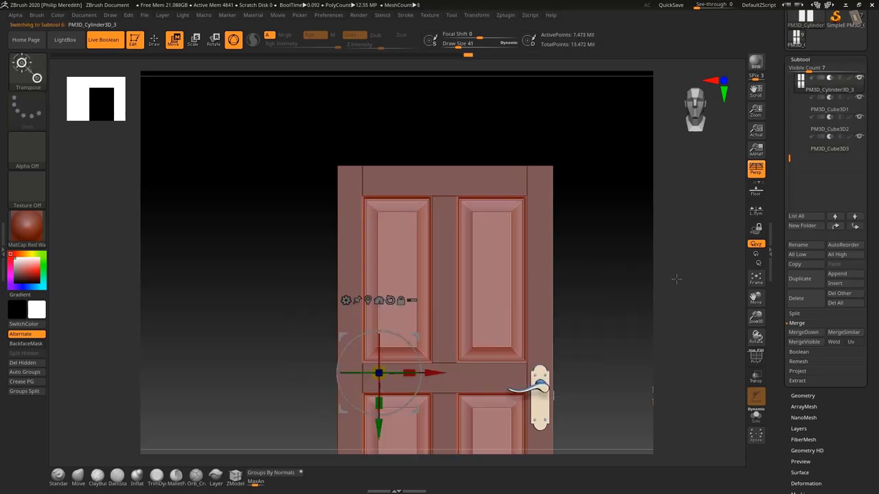
{"action": "right_click_drag", "start_coordinate": [618, 305], "coordinate": [601, 255], "text": "ctrl"}
{"action": "right_click_drag", "start_coordinate": [571, 322], "coordinate": [588, 268], "text": "alt"}
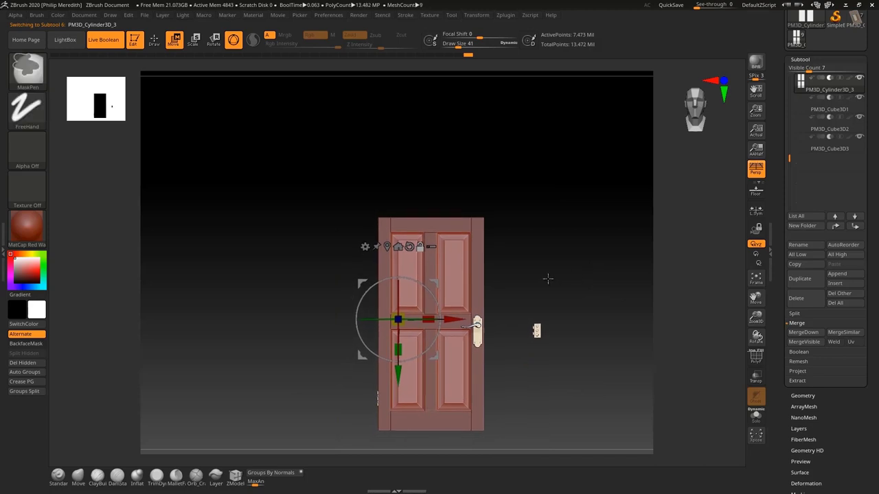
{"action": "left_click_drag", "start_coordinate": [547, 278], "coordinate": [324, 436], "text": "ctrl"}
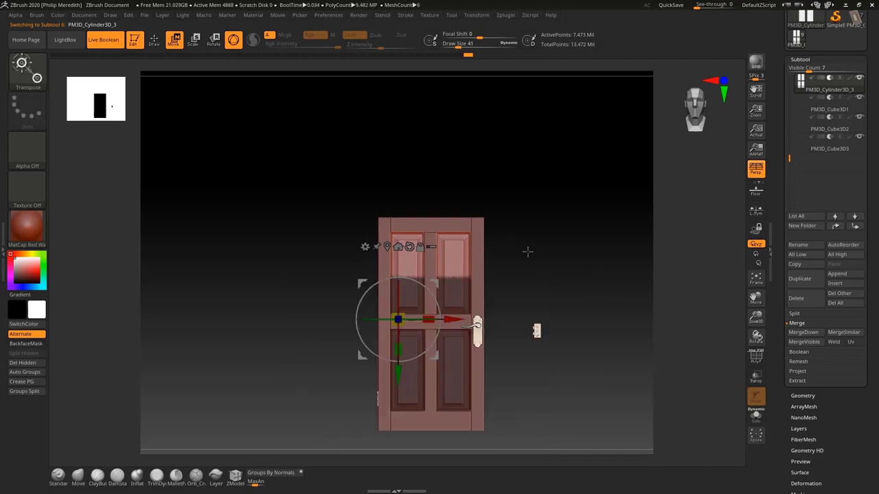
Step: Blur the mask, raise the tops of the upper panel cutters along X to near the door's top edge, and clear the mask
{"action": "right_click_drag", "start_coordinate": [541, 293], "coordinate": [567, 167], "text": "ctrl"}
{"action": "right_click_drag", "start_coordinate": [567, 167], "coordinate": [590, 239], "text": "alt"}
{"action": "right_click_drag", "start_coordinate": [586, 326], "coordinate": [593, 347], "text": "ctrl"}
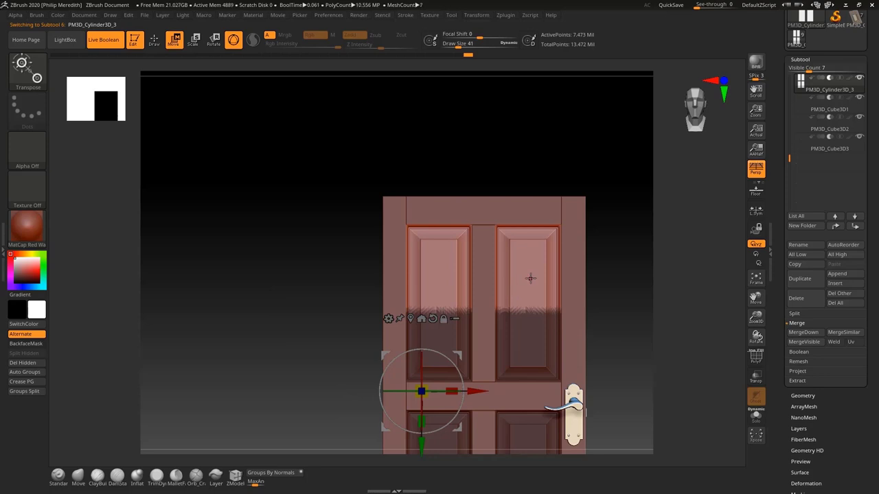
{"action": "left_click", "coordinate": [512, 293], "text": "ctrl"}
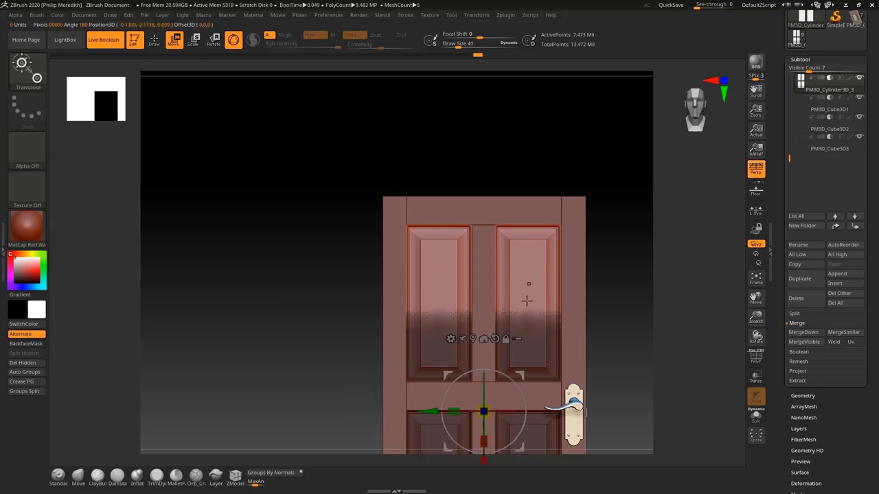
{"action": "left_click_drag", "start_coordinate": [485, 459], "coordinate": [483, 434]}
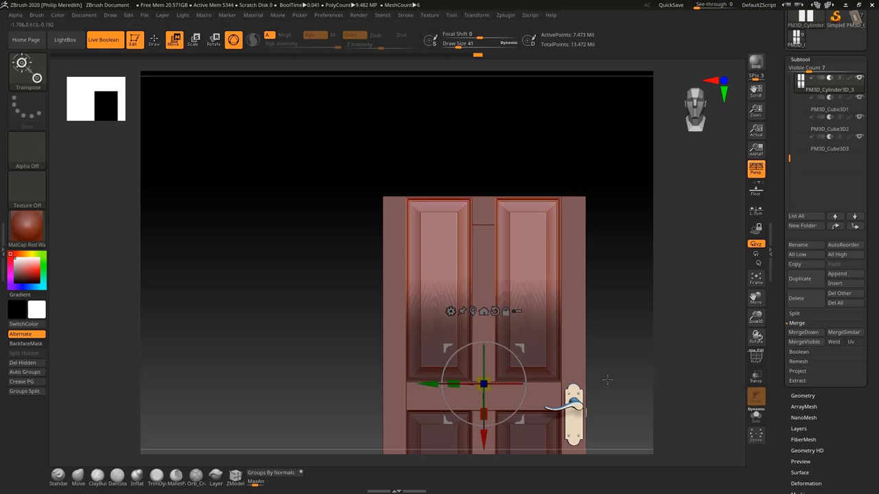
{"action": "left_click_drag", "start_coordinate": [607, 377], "coordinate": [607, 369]}
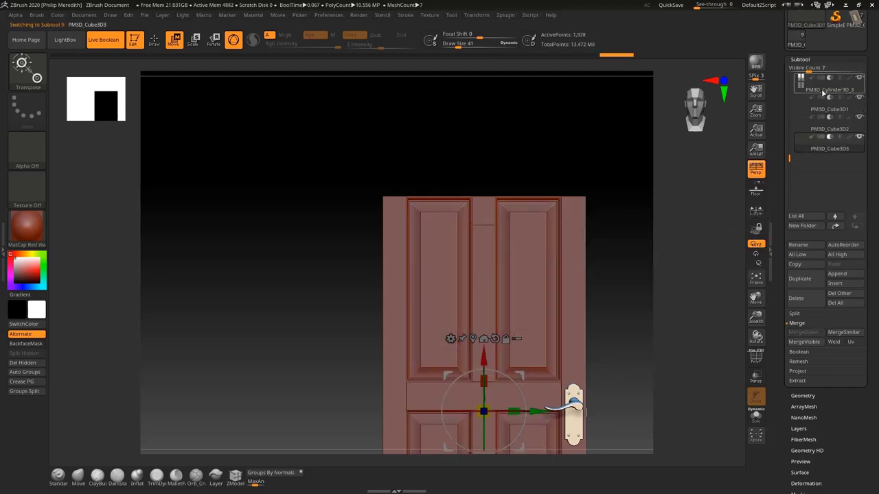
{"action": "left_click_drag", "start_coordinate": [558, 155], "coordinate": [620, 177], "text": "ctrl"}
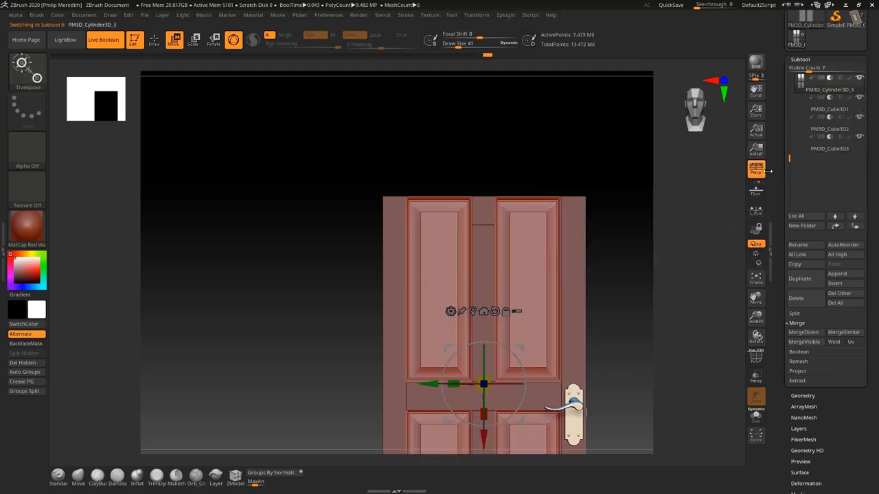
Step: Stretch the Door subtool along its Y axis so its top rail extends above the heightened panels
{"action": "left_click_drag", "start_coordinate": [794, 142], "coordinate": [793, 78]}
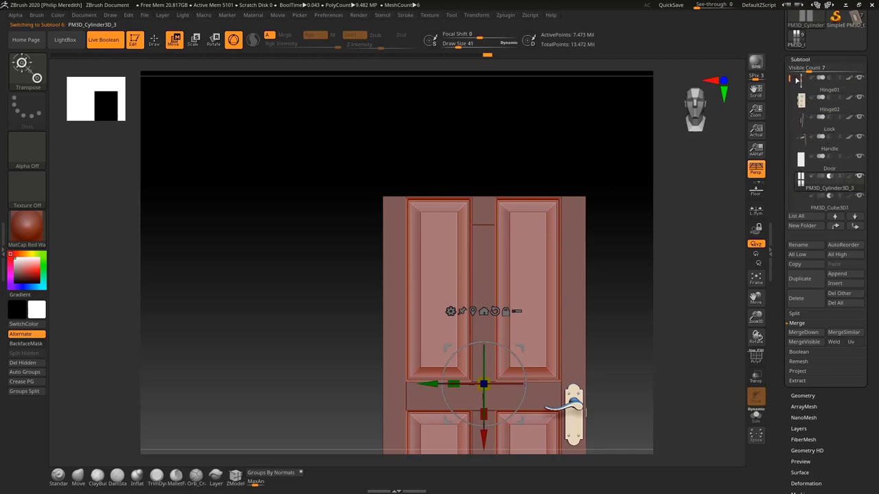
{"action": "left_click", "coordinate": [823, 161]}
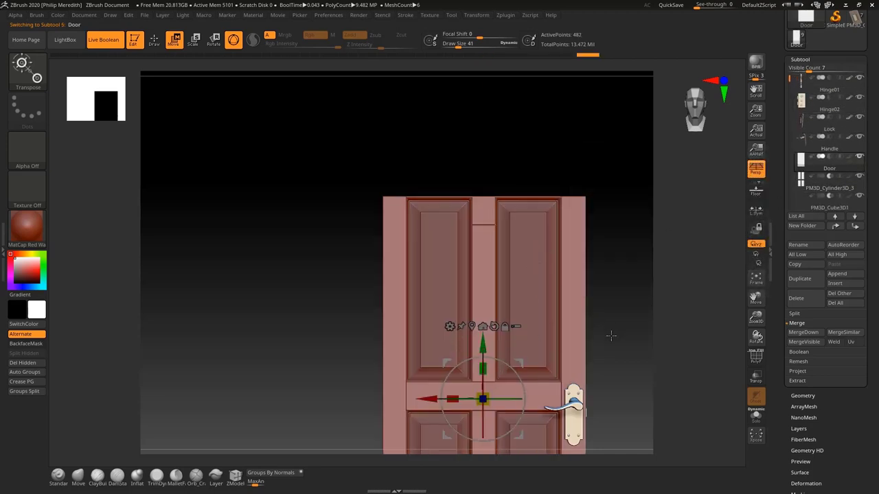
{"action": "left_click_drag", "start_coordinate": [756, 328], "coordinate": [729, 218]}
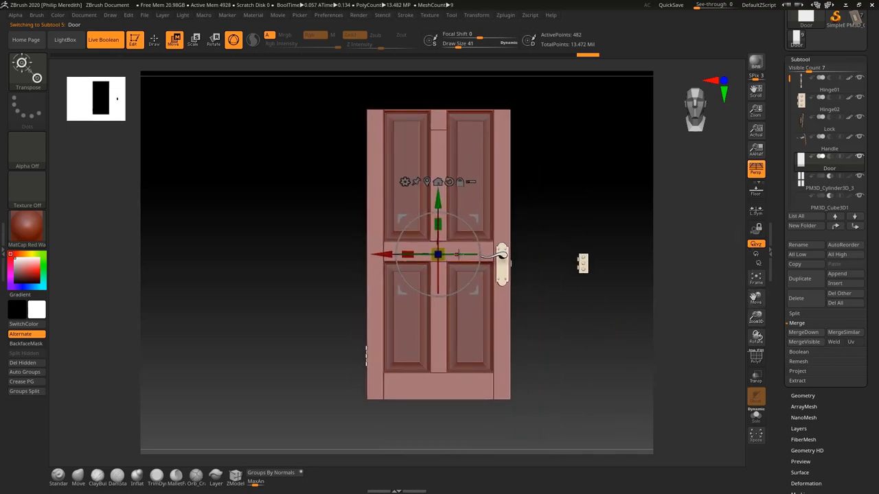
{"action": "left_click_drag", "start_coordinate": [447, 221], "coordinate": [443, 197]}
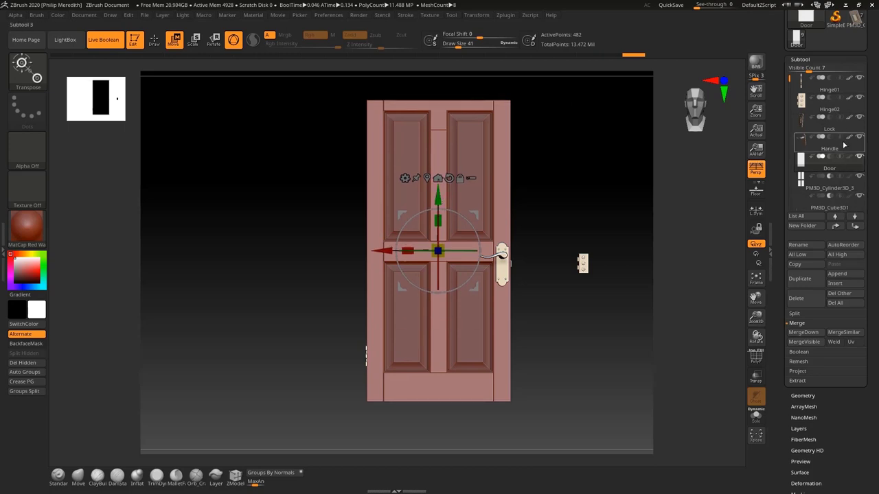
Step: Mask all the PM3D_Cube3D3 groove cutters except the topmost one on the middle stile
{"action": "left_click_drag", "start_coordinate": [788, 89], "coordinate": [791, 129]}
{"action": "left_click", "coordinate": [827, 172]}
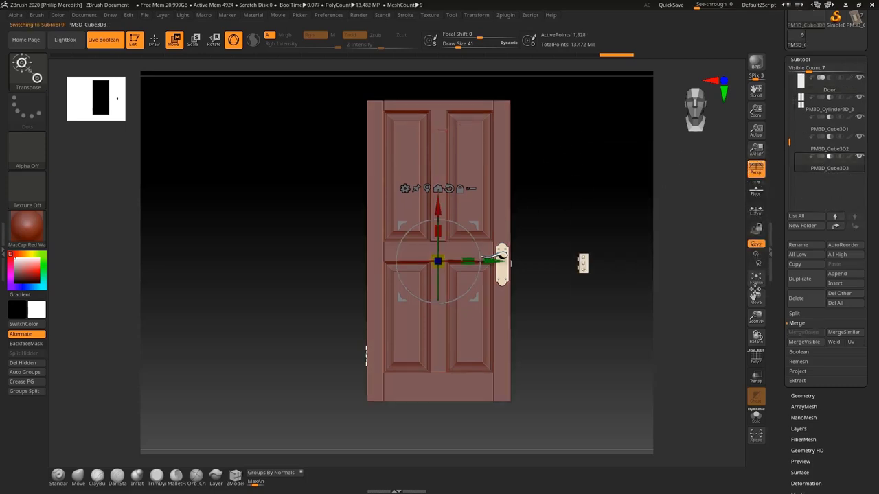
{"action": "mouse_move", "coordinate": [557, 429]}
{"action": "left_mouse_down", "text": "ctrl"}
{"action": "mouse_move", "coordinate": [295, 197]}
{"action": "mouse_move", "coordinate": [270, 147]}
{"action": "left_mouse_up", "text": "ctrl"}
{"action": "right_click_drag", "start_coordinate": [589, 205], "coordinate": [604, 228], "text": "ctrl"}
{"action": "left_click_drag", "start_coordinate": [627, 161], "coordinate": [639, 367], "text": "alt"}
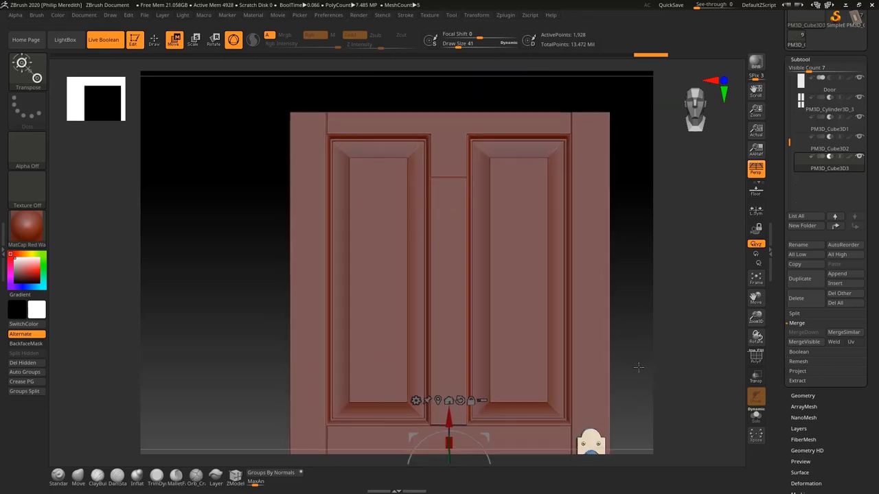
Step: Reposition the gizmo, turn off perspective, and raise the top groove cutter along X to line up with the upper panels' top edges
{"action": "left_click_drag", "start_coordinate": [447, 424], "coordinate": [447, 204]}
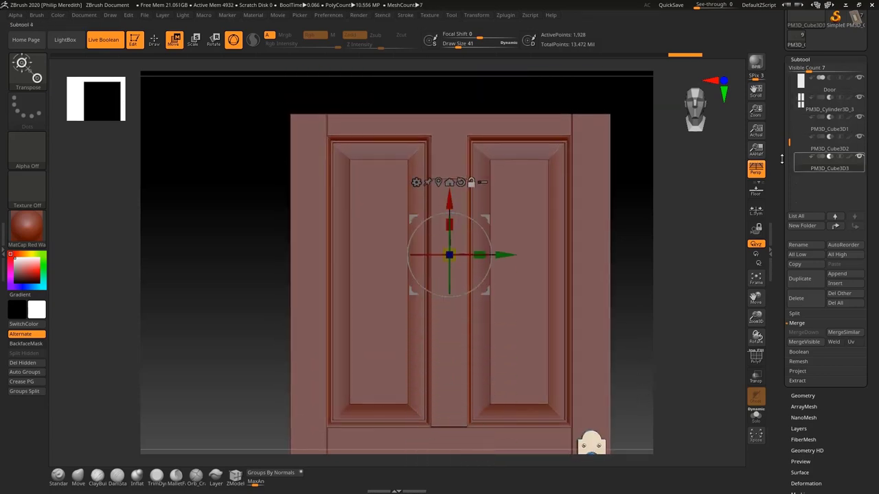
{"action": "left_click", "coordinate": [758, 171]}
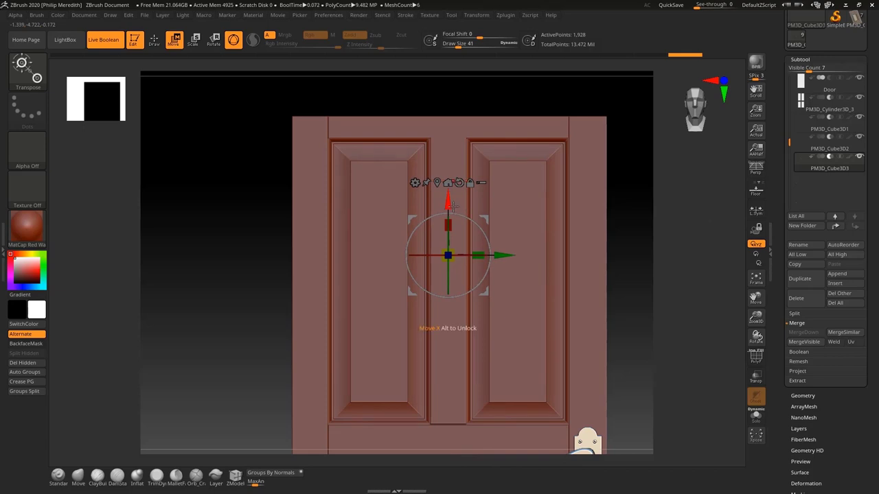
{"action": "left_click_drag", "start_coordinate": [450, 204], "coordinate": [449, 164]}
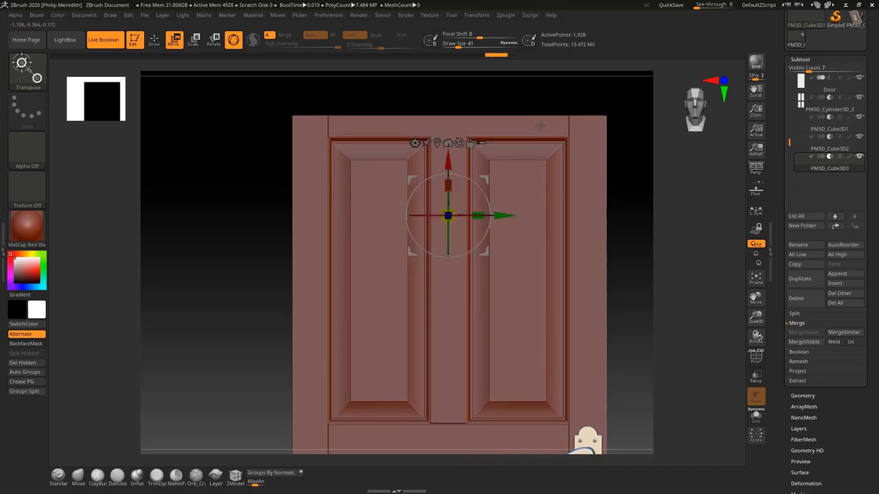
{"action": "right_click_drag", "start_coordinate": [536, 177], "coordinate": [546, 315], "text": "alt"}
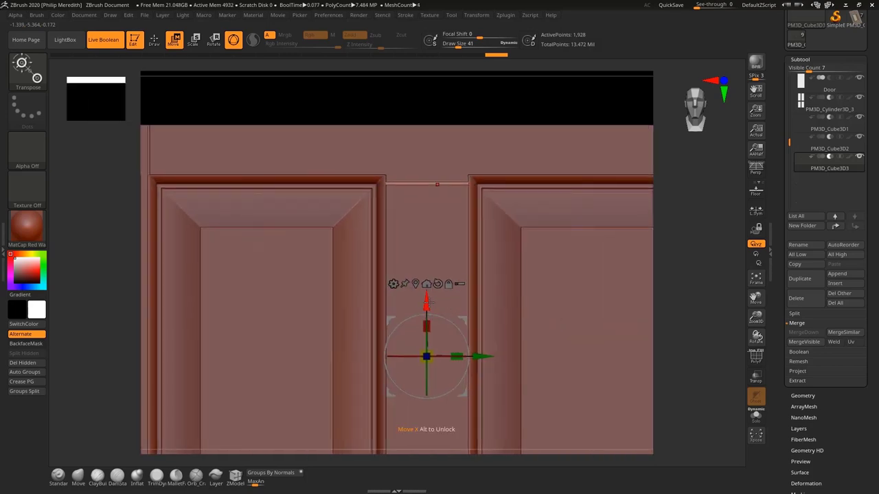
{"action": "left_click_drag", "start_coordinate": [427, 301], "coordinate": [426, 295]}
{"action": "scroll", "coordinate": [467, 135], "scroll_direction": "down", "scroll_amount": 8}
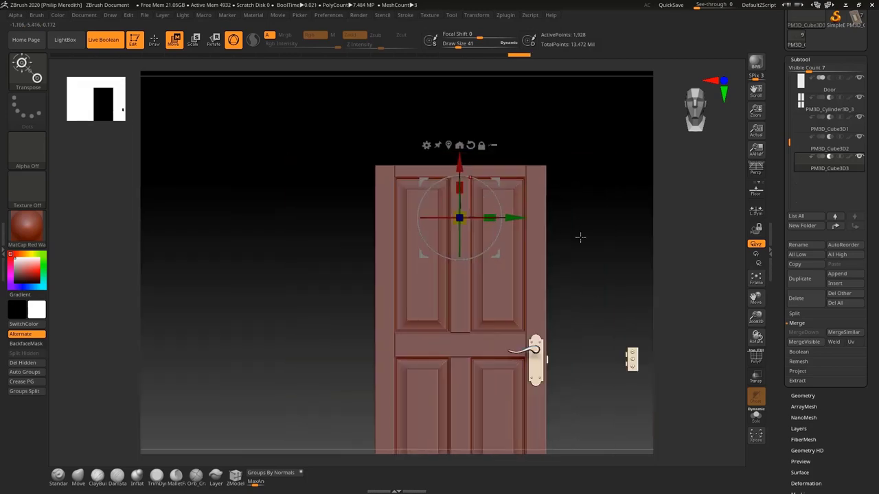
{"action": "left_click_drag", "start_coordinate": [590, 305], "coordinate": [738, 289]}
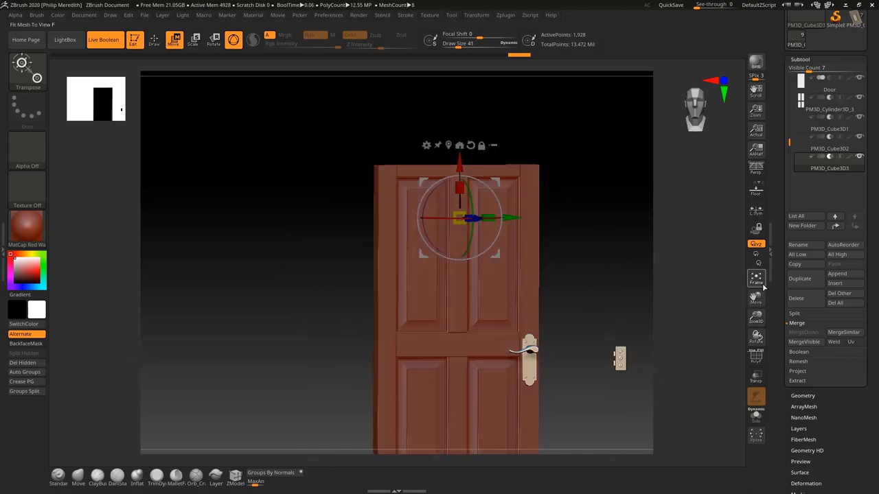
{"action": "left_click", "coordinate": [760, 285]}
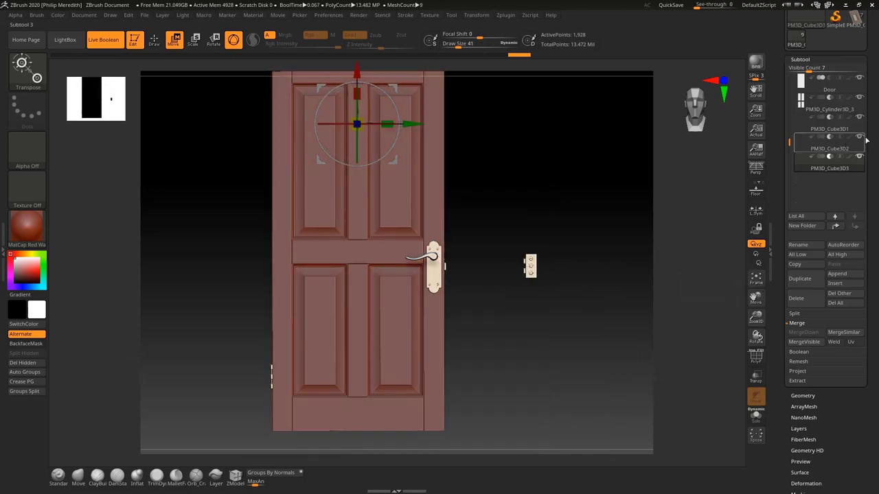
Step: Identify the two hinge subtools by toggling their visibility, then hide Hinge02 and select Hinge01
{"action": "left_click_drag", "start_coordinate": [788, 142], "coordinate": [788, 122]}
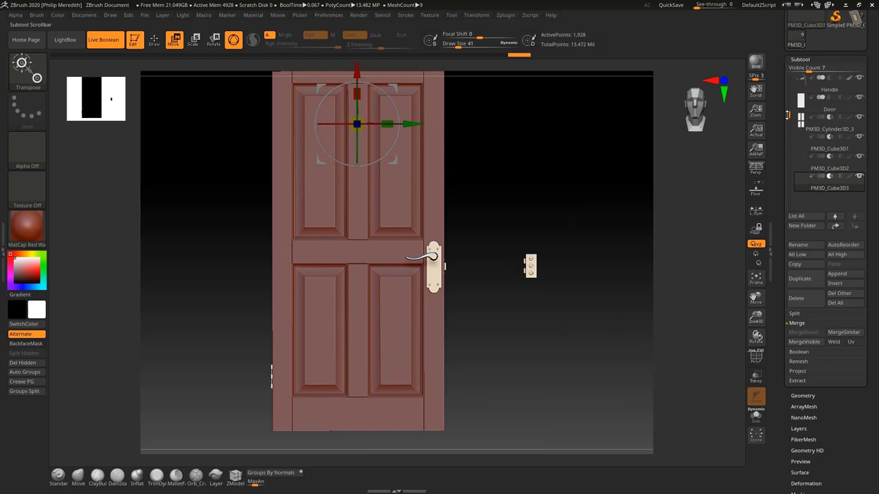
{"action": "left_click_drag", "start_coordinate": [571, 173], "coordinate": [537, 172]}
{"action": "left_click_drag", "start_coordinate": [614, 186], "coordinate": [635, 187], "text": "shift"}
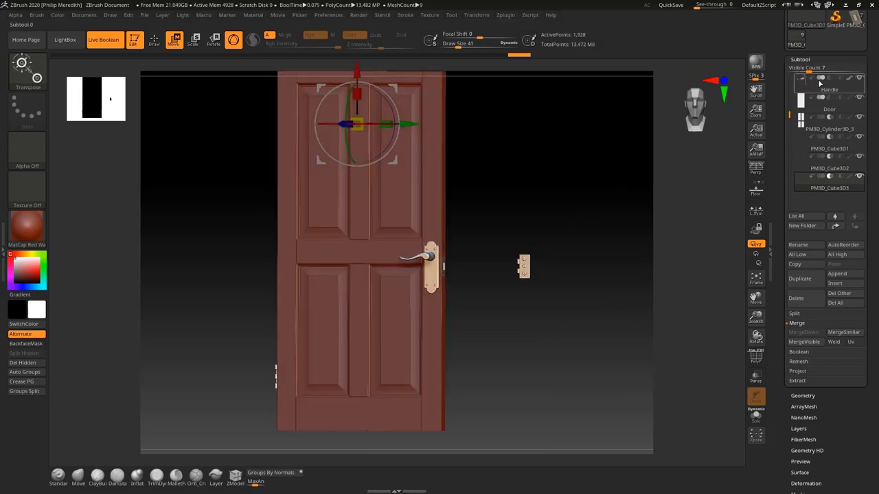
{"action": "left_click_drag", "start_coordinate": [789, 115], "coordinate": [789, 66]}
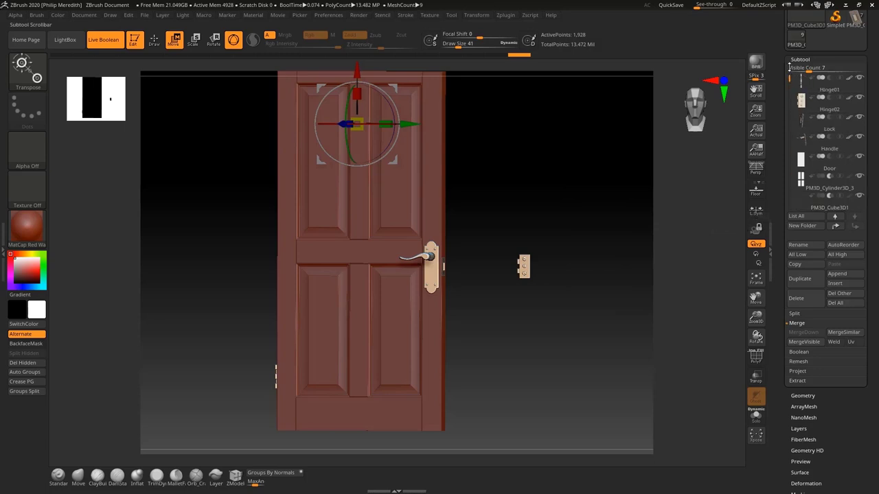
{"action": "mouse_move", "coordinate": [836, 91]}
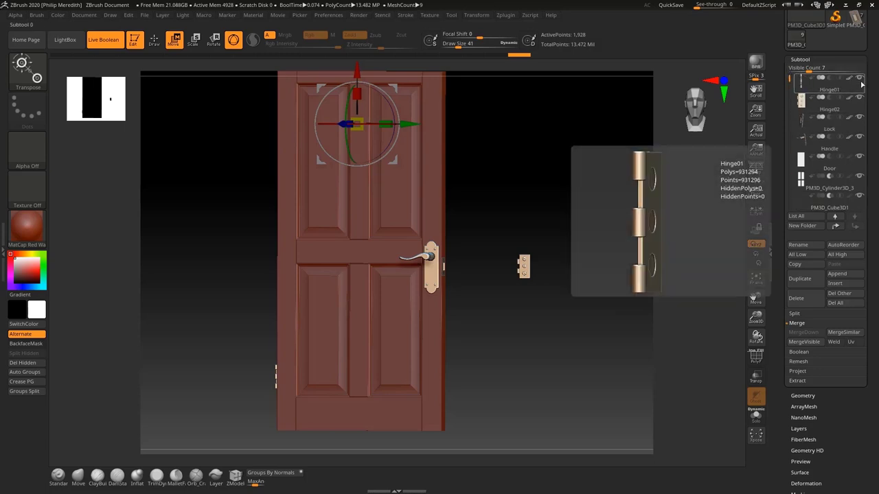
{"action": "left_click", "coordinate": [830, 103]}
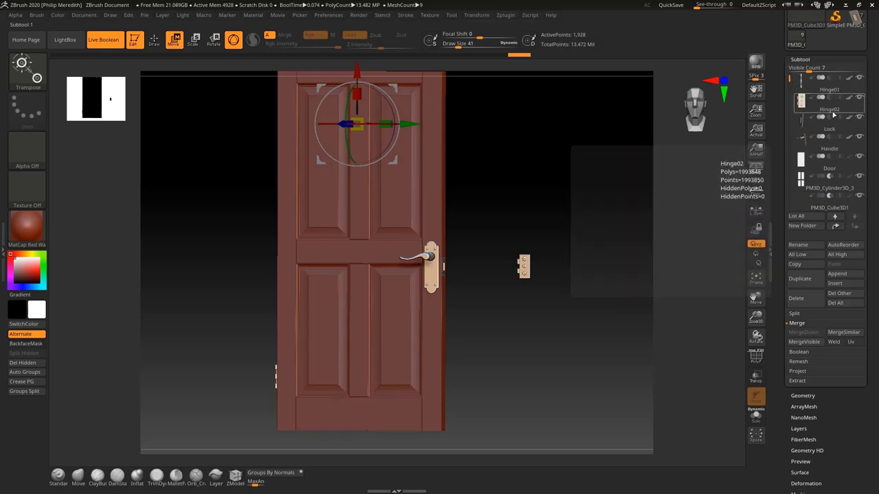
{"action": "left_click", "coordinate": [861, 81]}
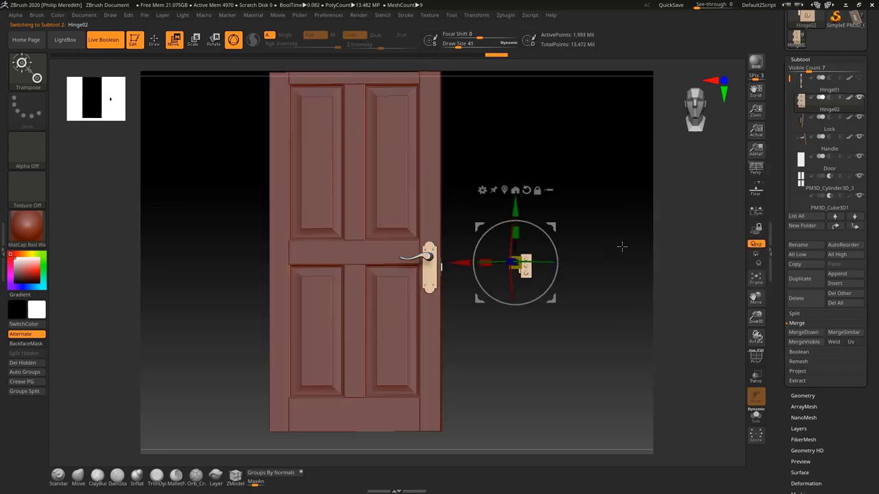
{"action": "left_click", "coordinate": [860, 79]}
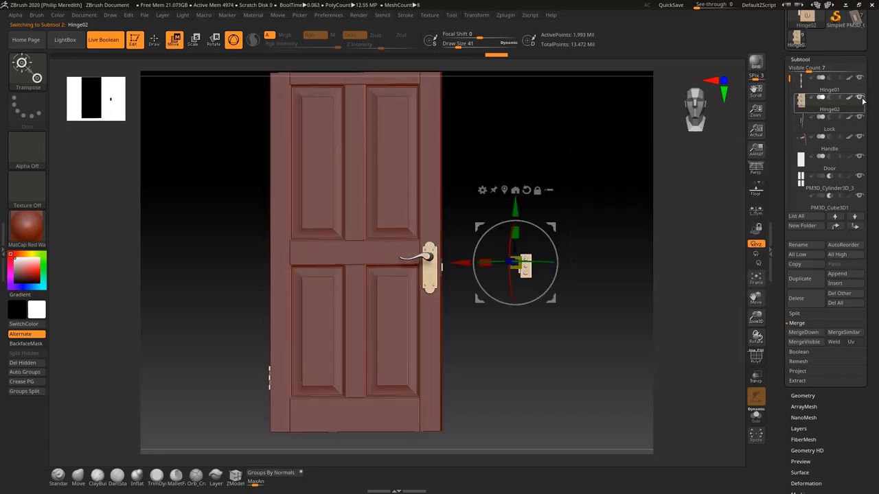
{"action": "left_click_drag", "start_coordinate": [561, 238], "coordinate": [411, 275]}
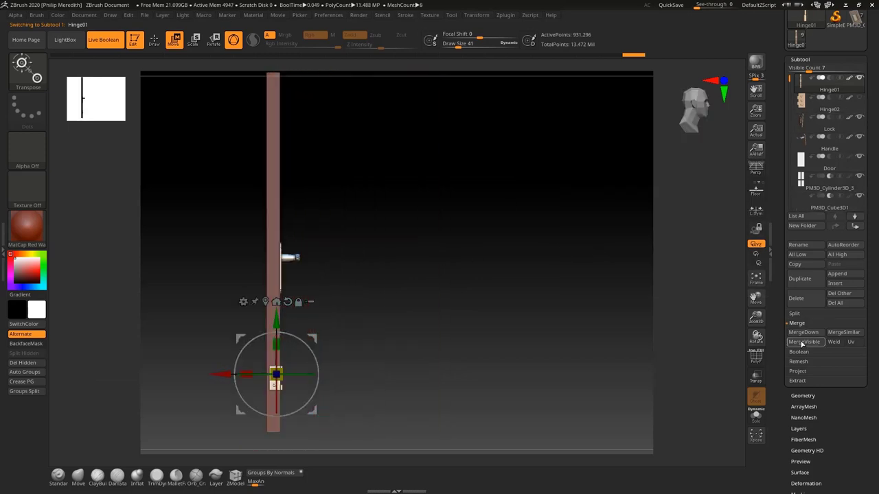
Step: Duplicate Hinge01 and move the copy up along Y to near the top of the door's edge
{"action": "left_click_drag", "start_coordinate": [276, 319], "coordinate": [277, 46]}
{"action": "right_click_drag", "start_coordinate": [442, 176], "coordinate": [430, 176], "text": "ctrl"}
{"action": "right_click_drag", "start_coordinate": [432, 208], "coordinate": [437, 273], "text": "alt"}
{"action": "left_click_drag", "start_coordinate": [293, 146], "coordinate": [293, 158]}
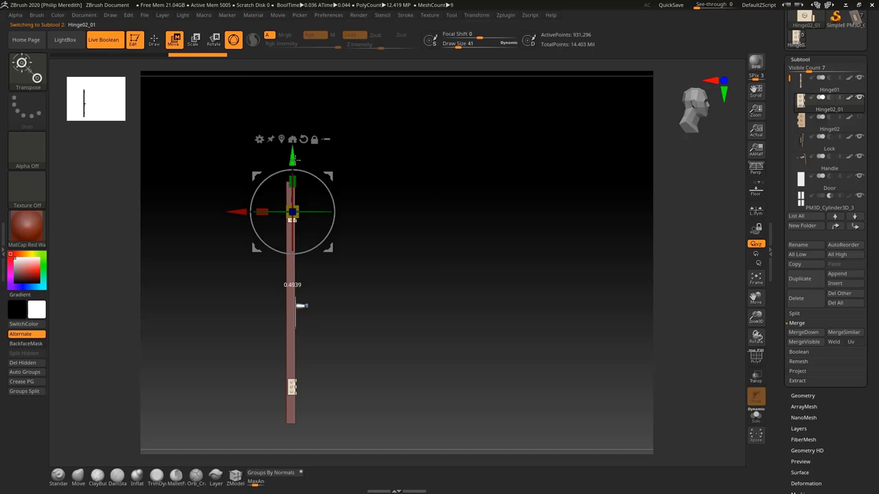
Step: Select the original lower Hinge01 and examine the placement of the hinges and handle from the door's front
{"action": "left_click", "coordinate": [294, 389], "text": "alt"}
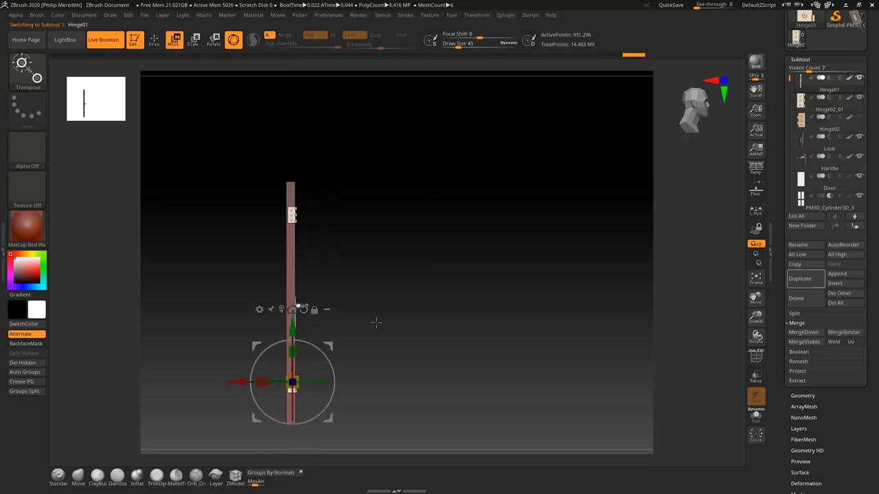
{"action": "left_click_drag", "start_coordinate": [375, 320], "coordinate": [342, 309]}
{"action": "right_click_drag", "start_coordinate": [342, 308], "coordinate": [339, 306], "text": "shift"}
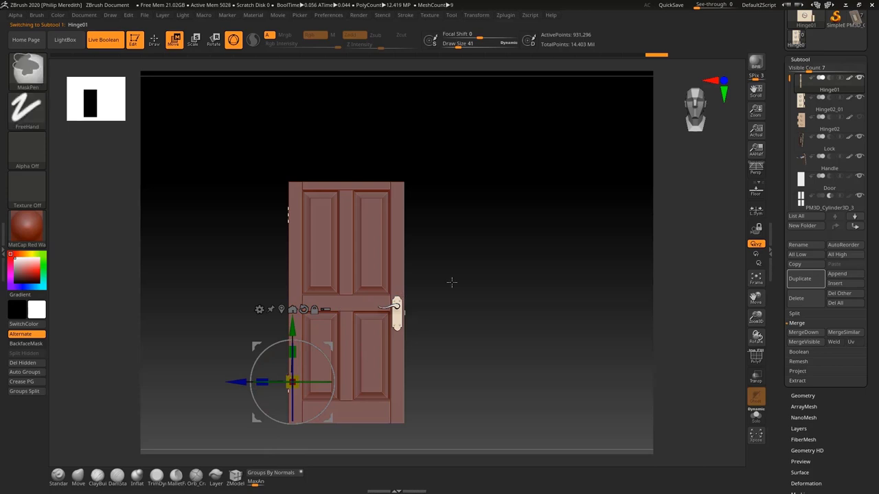
{"action": "right_click_drag", "start_coordinate": [451, 282], "coordinate": [476, 389], "text": "ctrl"}
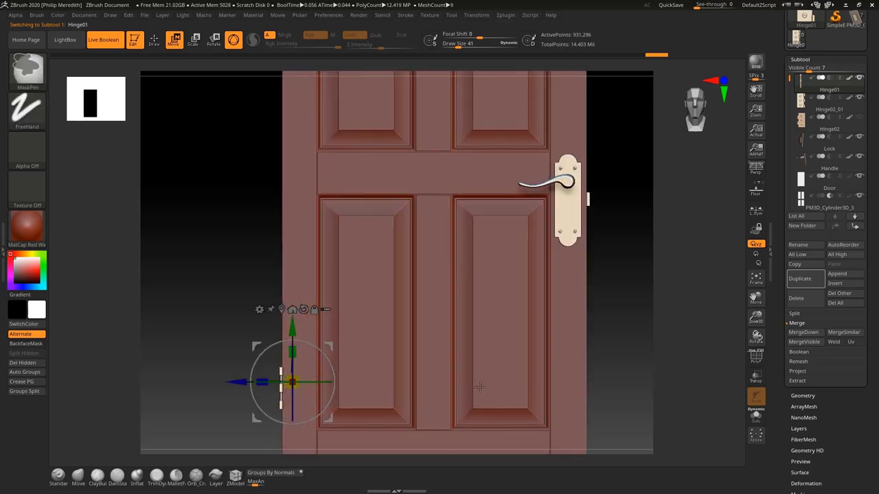
{"action": "mouse_move", "coordinate": [608, 317]}
{"action": "left_mouse_down"}
{"action": "mouse_move", "coordinate": [588, 309]}
{"action": "mouse_move", "coordinate": [546, 322]}
{"action": "mouse_move", "coordinate": [581, 332]}
{"action": "mouse_move", "coordinate": [549, 288]}
{"action": "mouse_move", "coordinate": [593, 282]}
{"action": "mouse_move", "coordinate": [602, 306]}
{"action": "mouse_move", "coordinate": [692, 254]}
{"action": "left_mouse_up"}
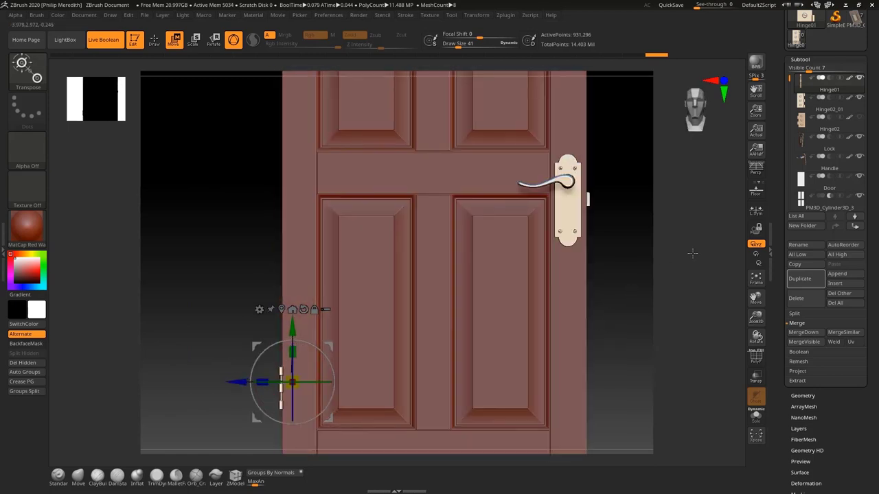
{"action": "mouse_move", "coordinate": [789, 80]}
{"action": "left_mouse_down"}
{"action": "mouse_move", "coordinate": [788, 101]}
{"action": "mouse_move", "coordinate": [787, 74]}
{"action": "left_mouse_up"}
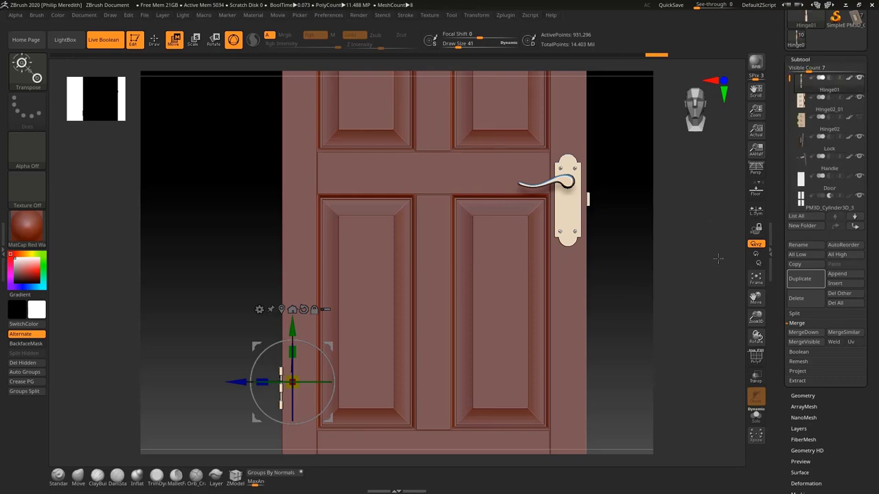
{"action": "left_click_drag", "start_coordinate": [645, 280], "coordinate": [458, 298]}
{"action": "left_click_drag", "start_coordinate": [487, 257], "coordinate": [638, 232]}
{"action": "mouse_move", "coordinate": [638, 231]}
{"action": "right_mouse_down", "text": "ctrl"}
{"action": "mouse_move", "coordinate": [637, 243]}
{"action": "mouse_move", "coordinate": [639, 211]}
{"action": "mouse_move", "coordinate": [661, 202]}
{"action": "right_mouse_up", "text": "ctrl"}
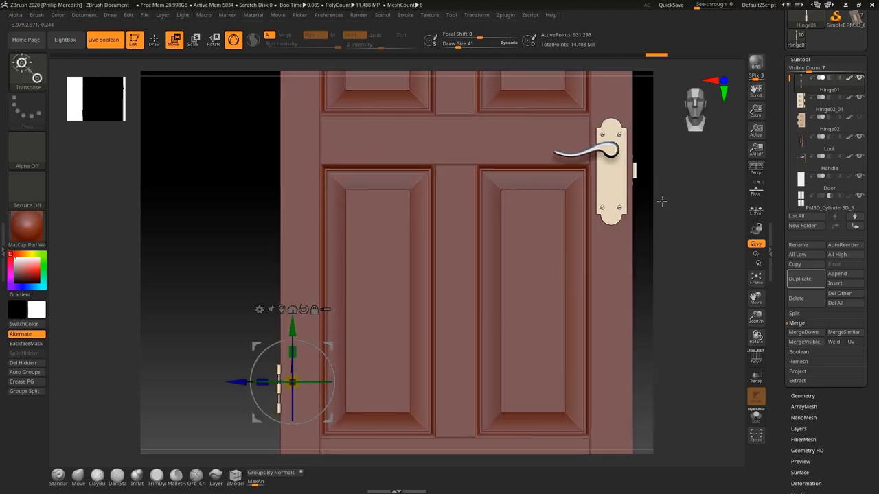
Step: Mirror and weld the Handle subtool along Z to add a matching handle on the opposite face, and check the door
{"action": "left_click", "coordinate": [820, 162]}
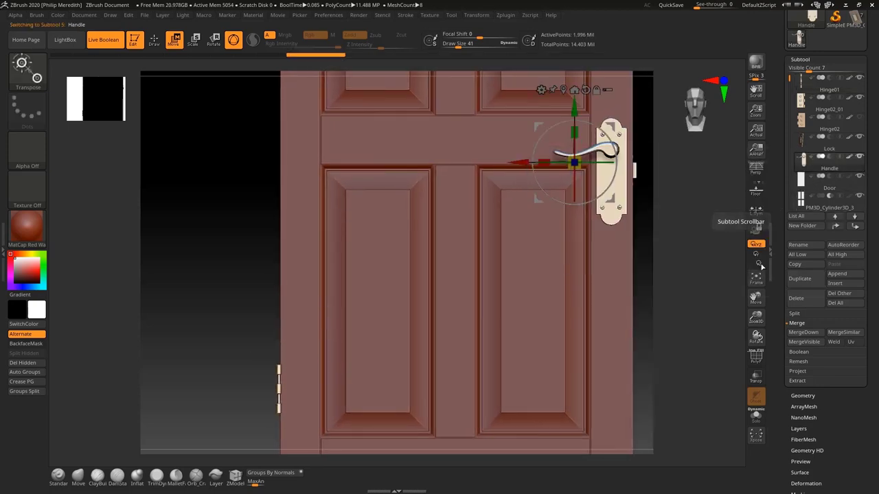
{"action": "left_click_drag", "start_coordinate": [650, 298], "coordinate": [606, 300]}
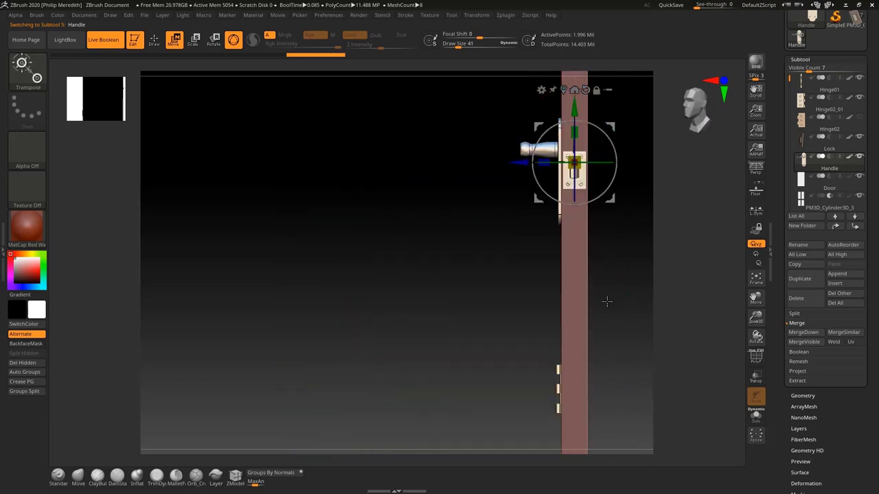
{"action": "scroll", "coordinate": [869, 453], "scroll_direction": "down", "scroll_amount": 2}
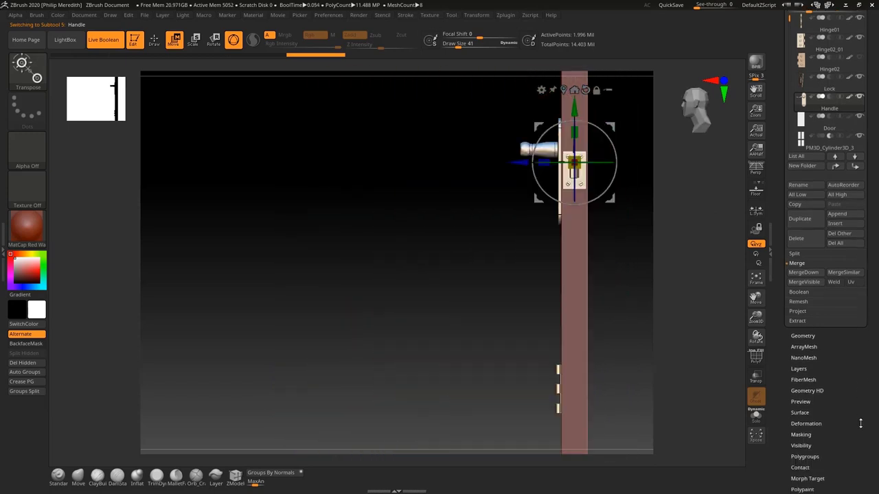
{"action": "left_click", "coordinate": [796, 335]}
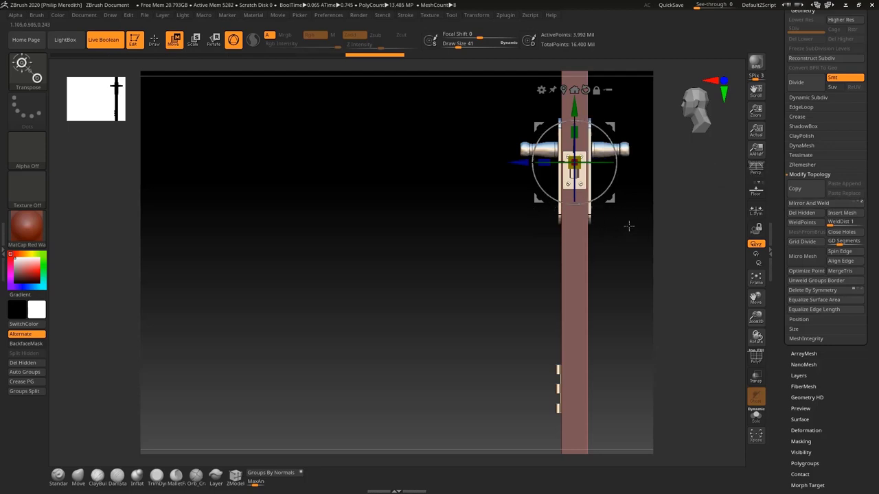
{"action": "right_click_drag", "start_coordinate": [633, 262], "coordinate": [633, 299], "text": "ctrl"}
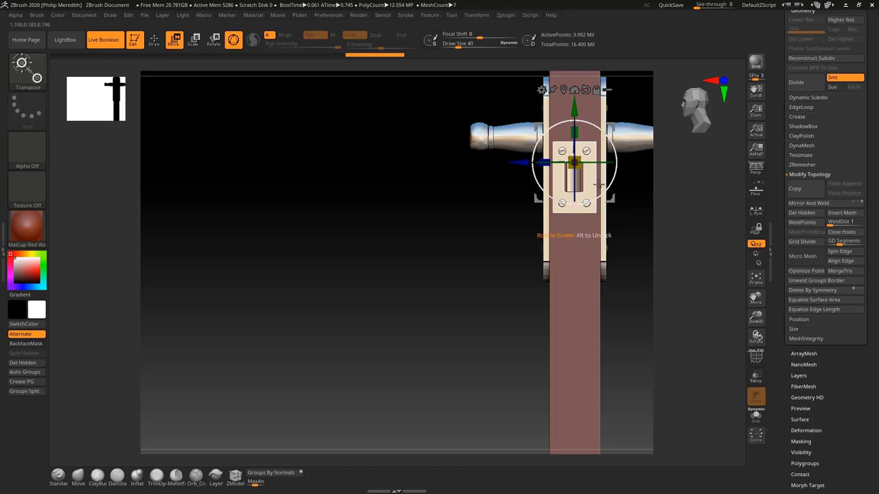
{"action": "mouse_move", "coordinate": [625, 331]}
{"action": "right_mouse_down", "text": "ctrl"}
{"action": "mouse_move", "coordinate": [611, 305]}
{"action": "mouse_move", "coordinate": [650, 302]}
{"action": "right_mouse_up", "text": "ctrl"}
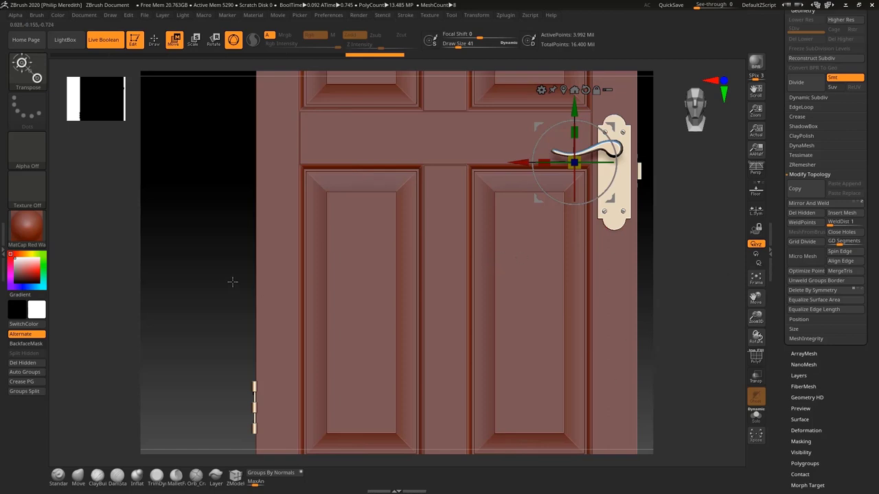
{"action": "right_click_drag", "start_coordinate": [232, 281], "coordinate": [236, 281]}
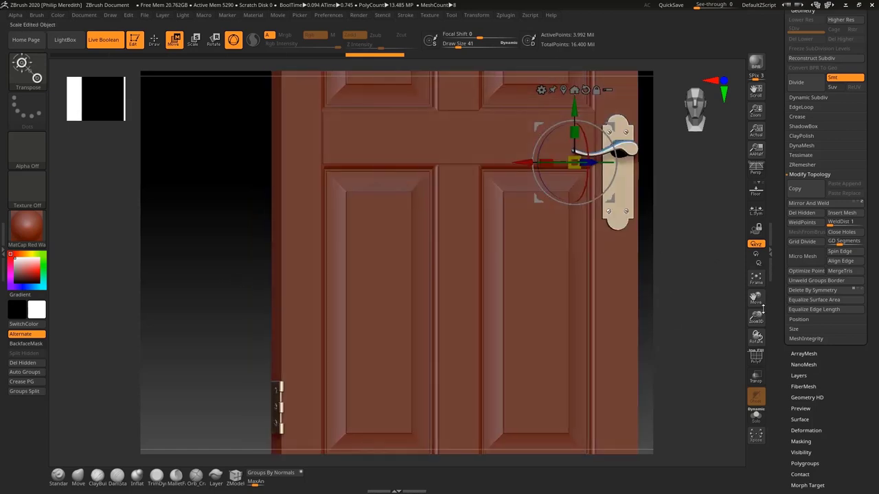
{"action": "left_click_drag", "start_coordinate": [756, 317], "coordinate": [630, 433]}
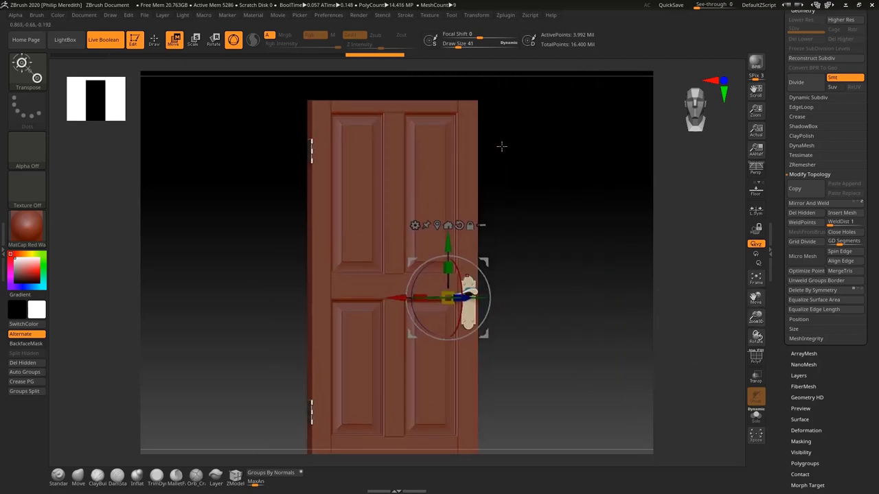
Step: Select Hinge01 and repeatedly merge it down with Hinge02_01, Hinge02, Lock and Handle into a single hardware subtool
{"action": "left_click_drag", "start_coordinate": [866, 113], "coordinate": [869, 272]}
{"action": "left_click", "coordinate": [802, 157]}
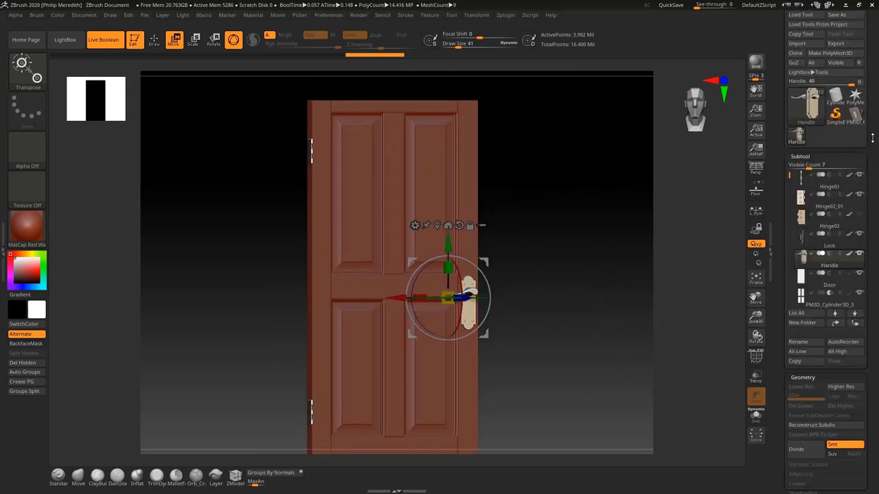
{"action": "left_click_drag", "start_coordinate": [876, 223], "coordinate": [875, 116]}
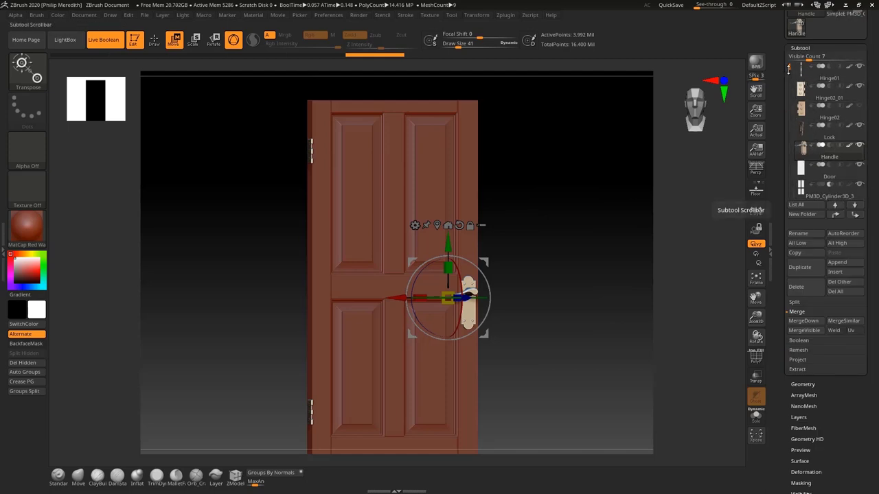
{"action": "left_click", "coordinate": [825, 75]}
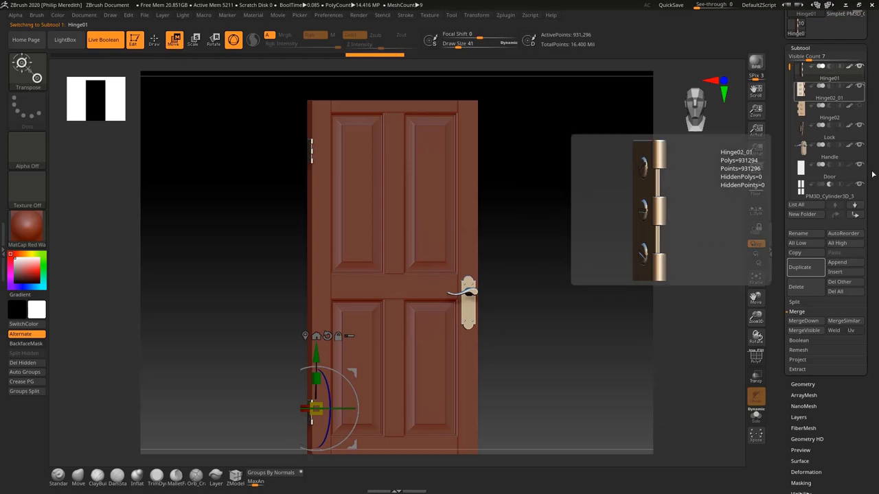
{"action": "left_click", "coordinate": [814, 321]}
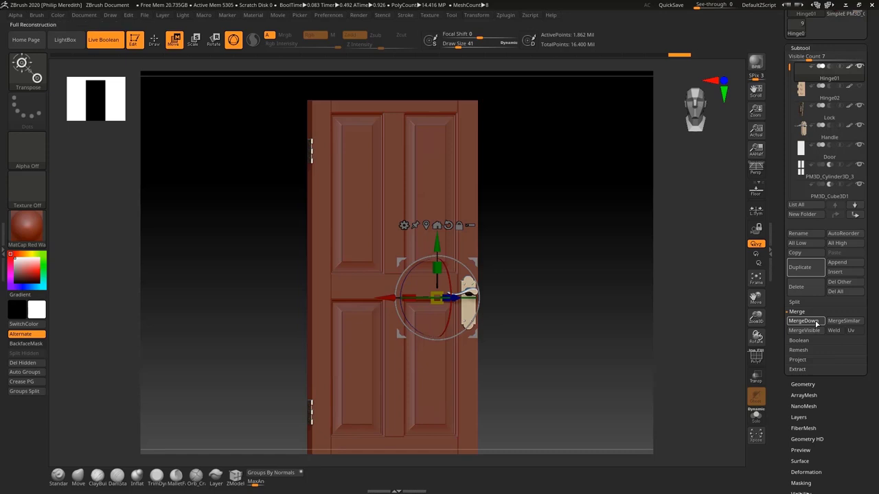
{"action": "left_click", "coordinate": [816, 323]}
{"action": "left_click", "coordinate": [817, 323]}
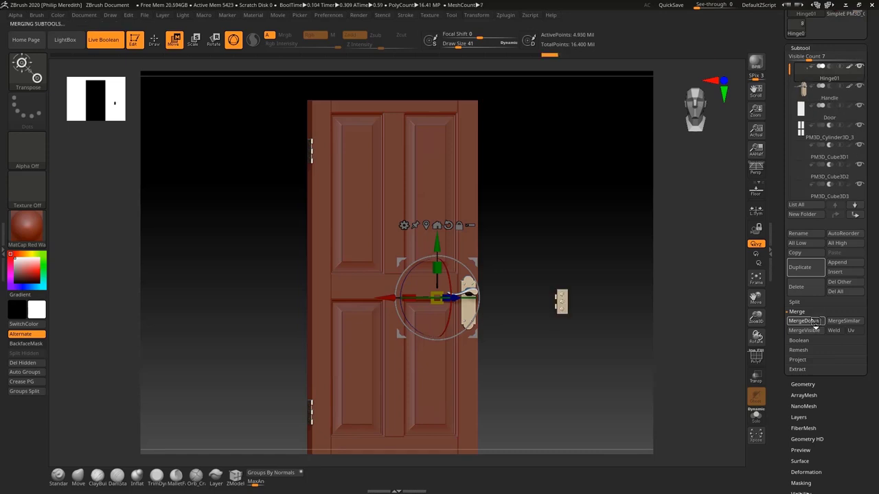
{"action": "left_click", "coordinate": [814, 321]}
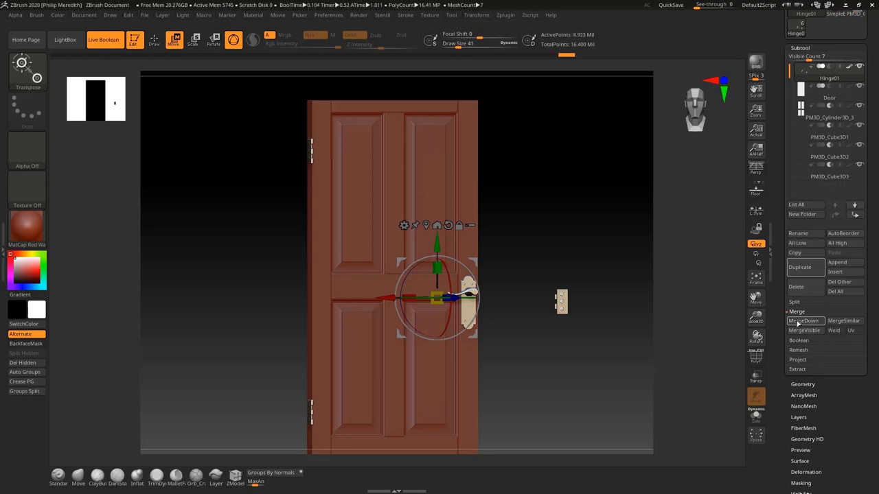
Step: Isolate the merged hardware subtool in Solo mode
{"action": "mouse_move", "coordinate": [602, 274]}
{"action": "left_mouse_down"}
{"action": "mouse_move", "coordinate": [584, 249]}
{"action": "mouse_move", "coordinate": [597, 275]}
{"action": "left_mouse_up"}
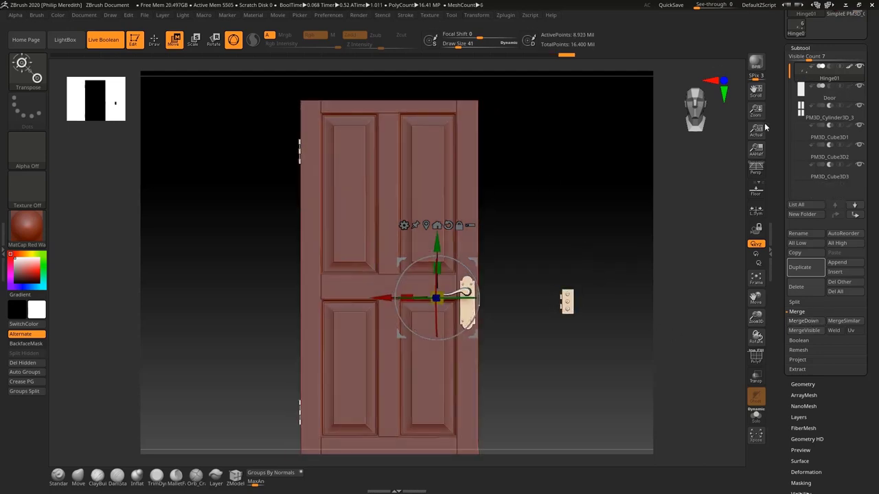
{"action": "left_click", "coordinate": [750, 416]}
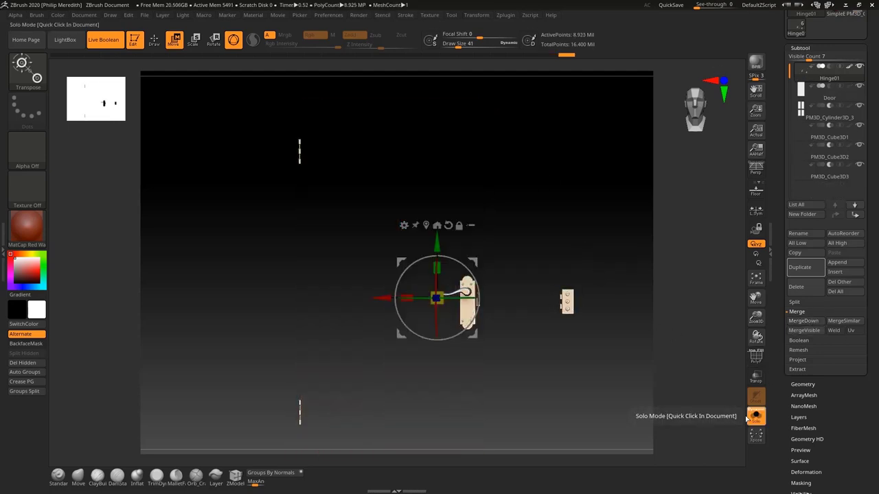
{"action": "mouse_move", "coordinate": [619, 400]}
{"action": "left_mouse_down"}
{"action": "mouse_move", "coordinate": [647, 401]}
{"action": "mouse_move", "coordinate": [564, 399]}
{"action": "mouse_move", "coordinate": [615, 399]}
{"action": "left_mouse_up"}
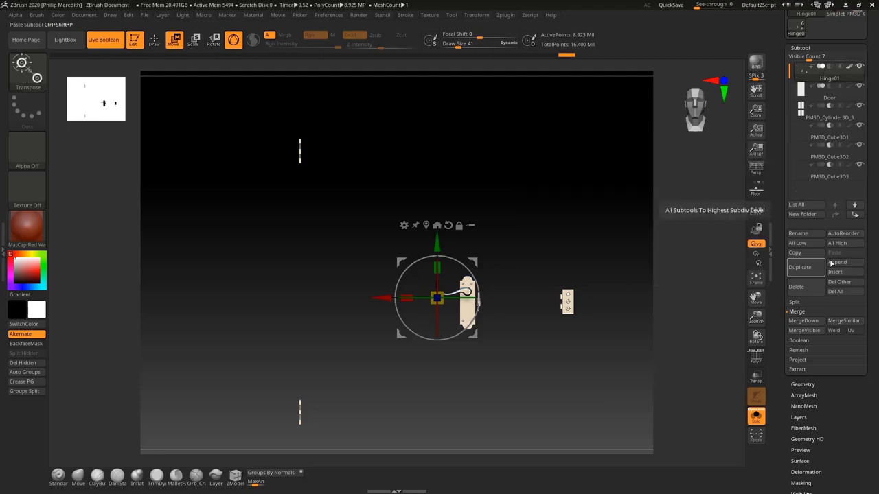
Step: Switch to the Cylinder3D tool, append the merged Hinge01 hardware to it, and select the appended subtool
{"action": "left_click_drag", "start_coordinate": [869, 180], "coordinate": [876, 247]}
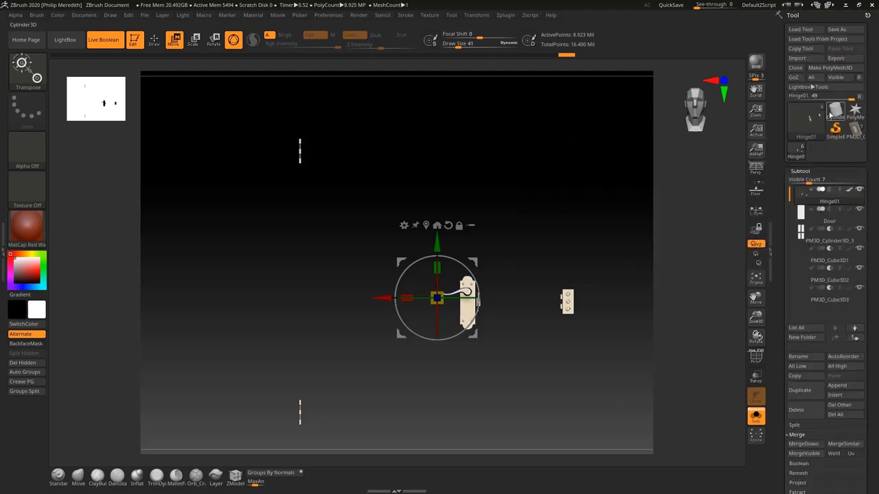
{"action": "left_click", "coordinate": [838, 114]}
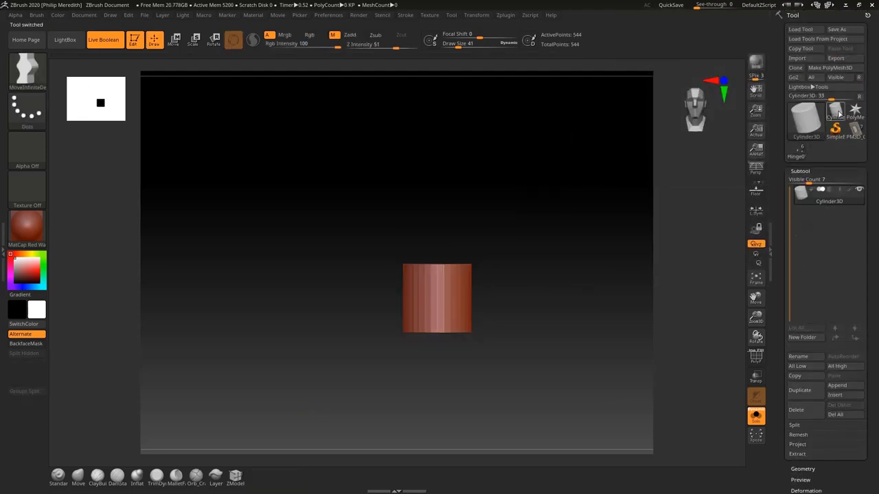
{"action": "left_click", "coordinate": [842, 386]}
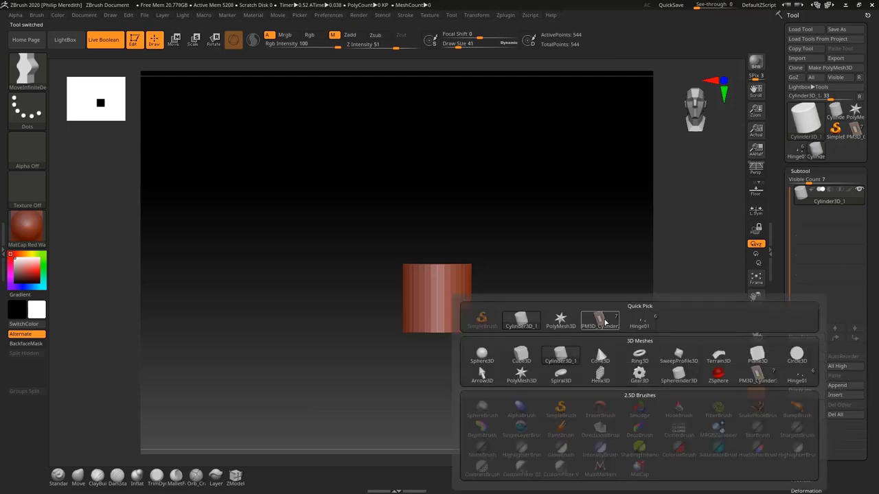
{"action": "mouse_move", "coordinate": [606, 322]}
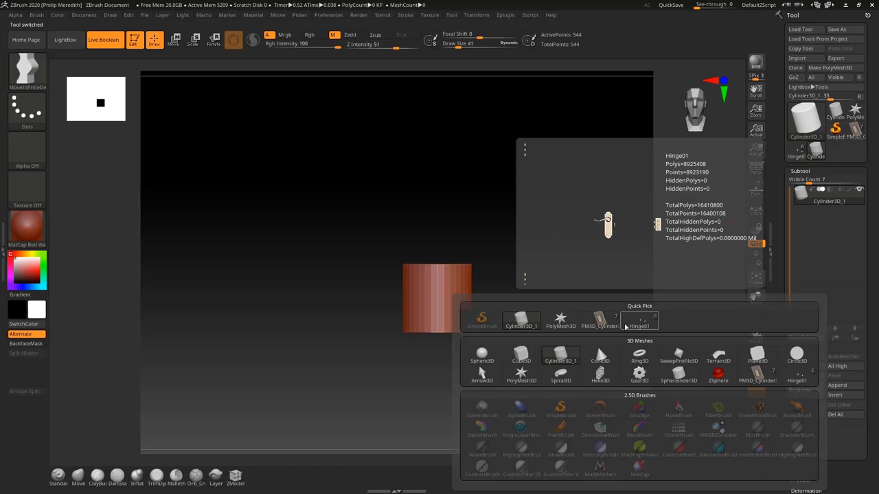
{"action": "left_click", "coordinate": [632, 327]}
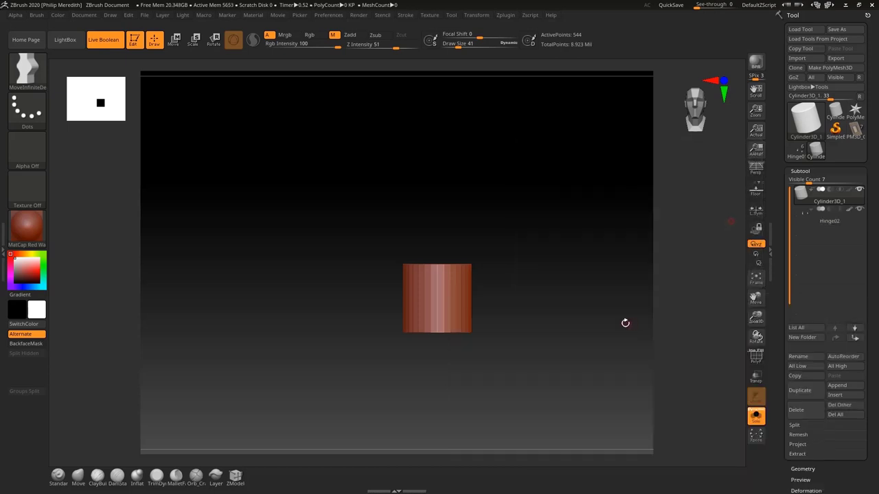
{"action": "left_click", "coordinate": [824, 218]}
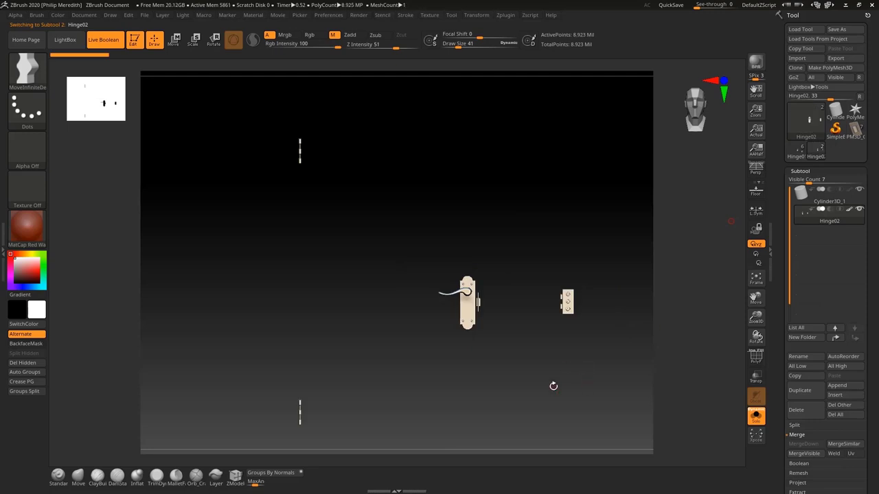
{"action": "mouse_move", "coordinate": [528, 376]}
{"action": "left_mouse_down"}
{"action": "mouse_move", "coordinate": [484, 377]}
{"action": "mouse_move", "coordinate": [627, 366]}
{"action": "left_mouse_up"}
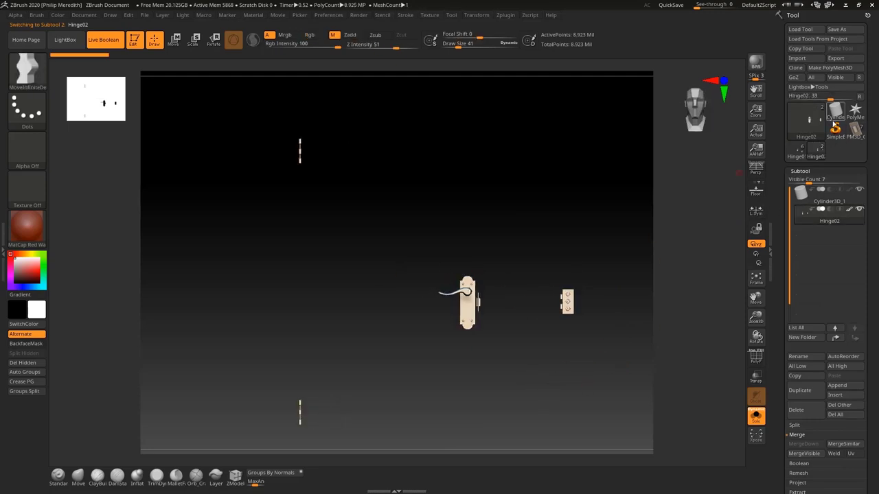
Step: Check the subtools of the PM3D_Cylinder3D4 tool and return to the Hinge01 tool containing the door
{"action": "mouse_move", "coordinate": [852, 136]}
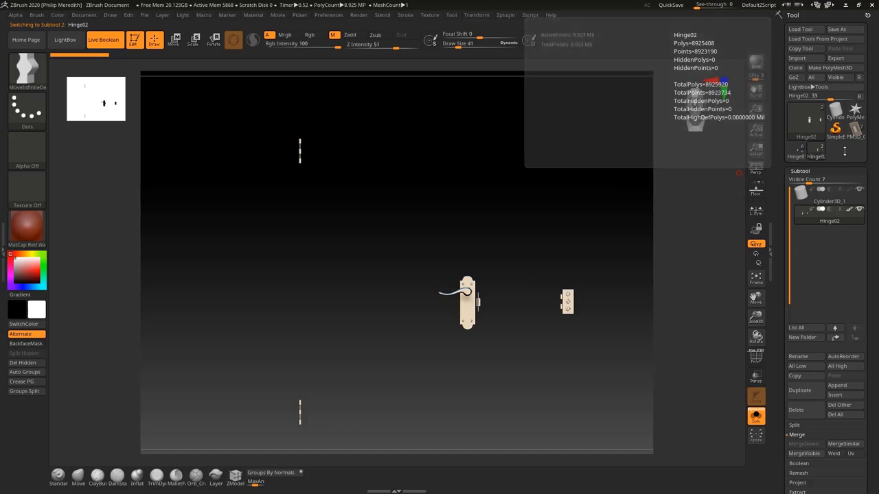
{"action": "left_click", "coordinate": [856, 133]}
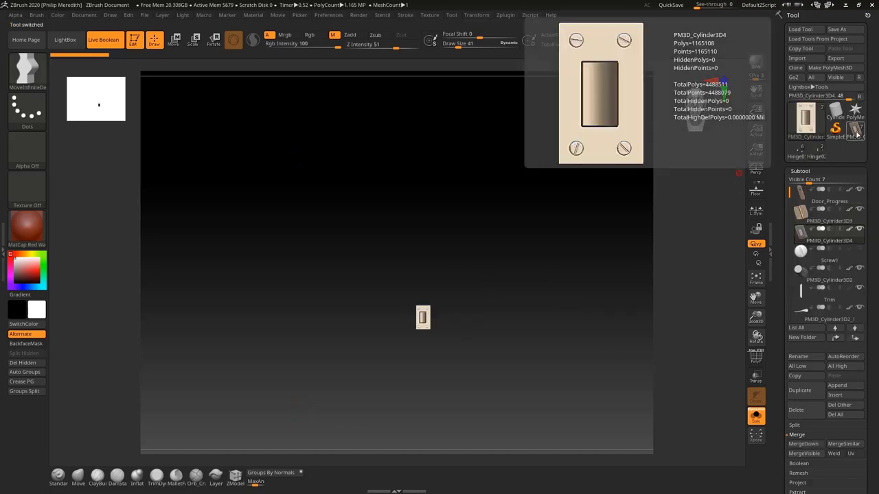
{"action": "mouse_move", "coordinate": [790, 195]}
{"action": "left_mouse_down"}
{"action": "mouse_move", "coordinate": [788, 240]}
{"action": "mouse_move", "coordinate": [783, 205]}
{"action": "left_mouse_up"}
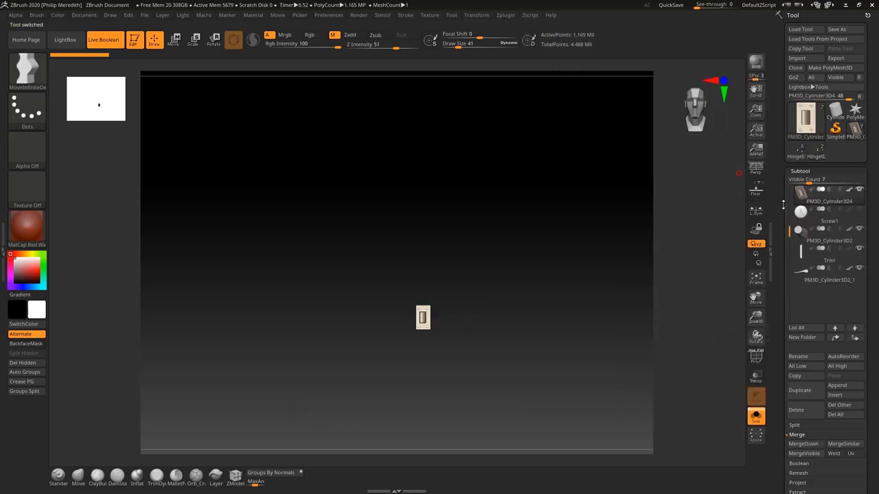
{"action": "left_click", "coordinate": [802, 157]}
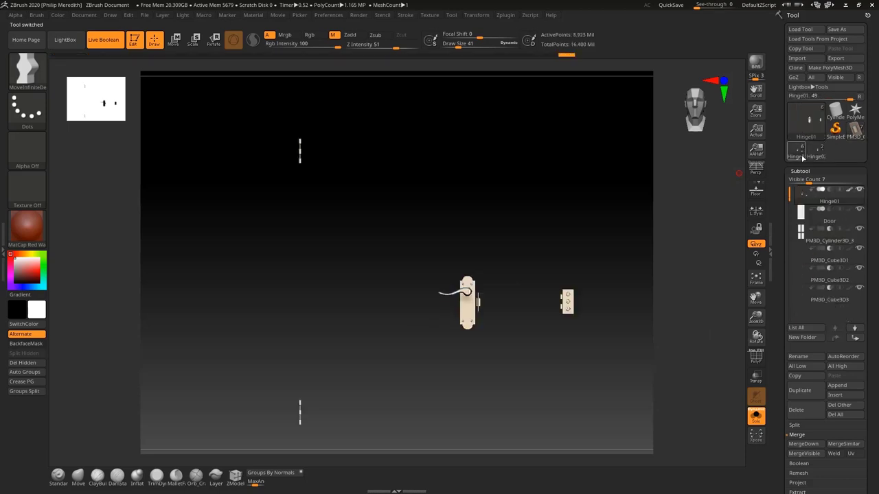
{"action": "mouse_move", "coordinate": [802, 157]}
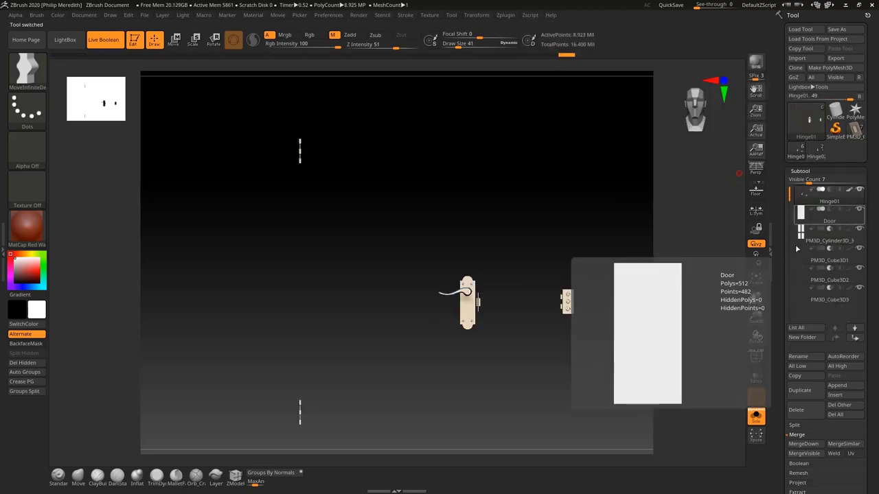
Step: Turn off Solo mode to show the whole door and switch to the Hinge02 tool containing the cylinder and merged hardware
{"action": "left_click", "coordinate": [755, 416]}
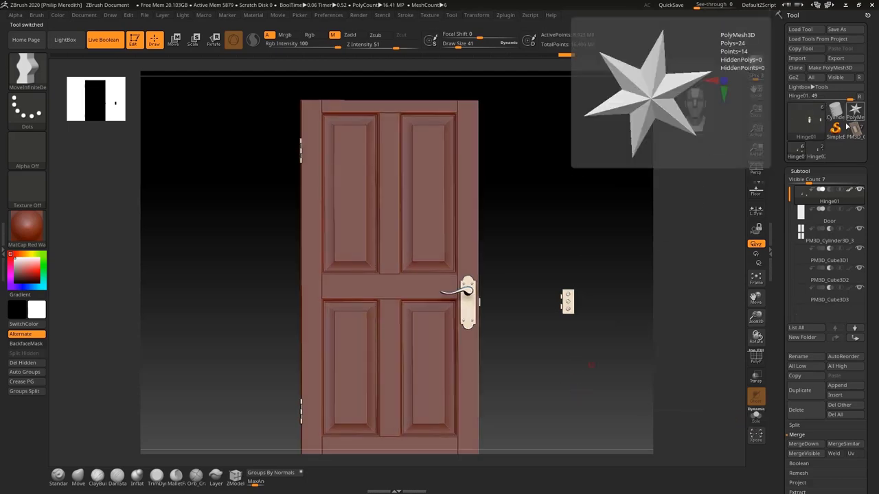
{"action": "left_click", "coordinate": [816, 155]}
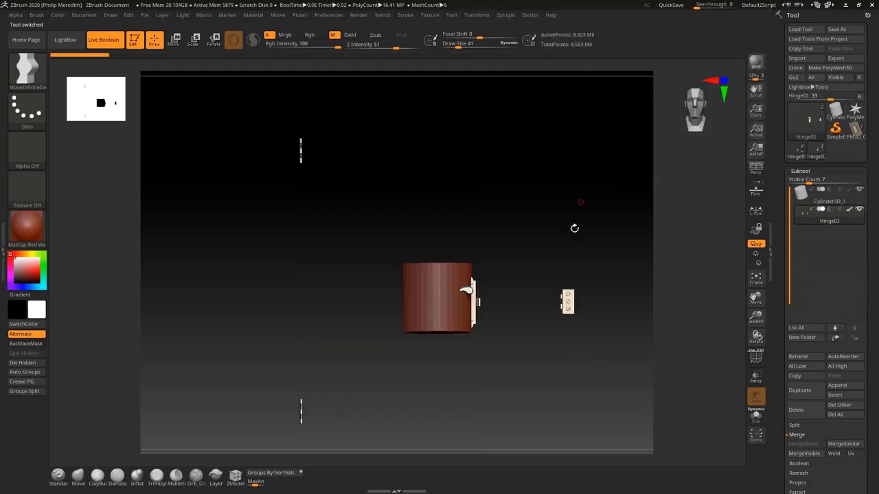
{"action": "left_click_drag", "start_coordinate": [575, 227], "coordinate": [520, 267]}
{"action": "left_click_drag", "start_coordinate": [590, 197], "coordinate": [614, 201]}
Step: Permanently delete the Cylinder3D_1 subtool from the hardware tool
{"action": "left_click", "coordinate": [839, 201]}
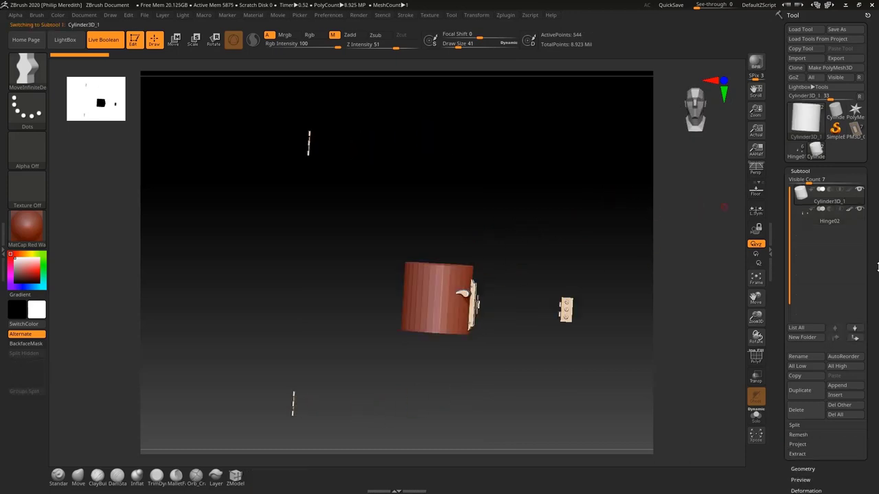
{"action": "left_click", "coordinate": [810, 411]}
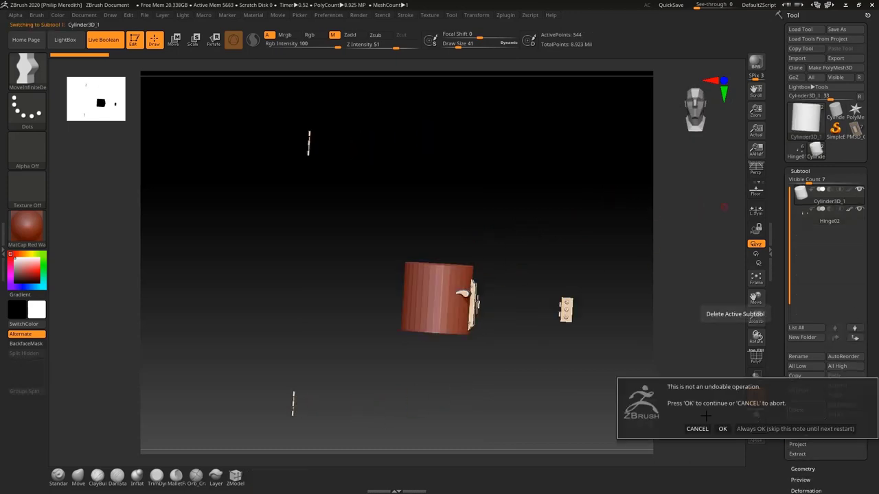
{"action": "left_click", "coordinate": [720, 428]}
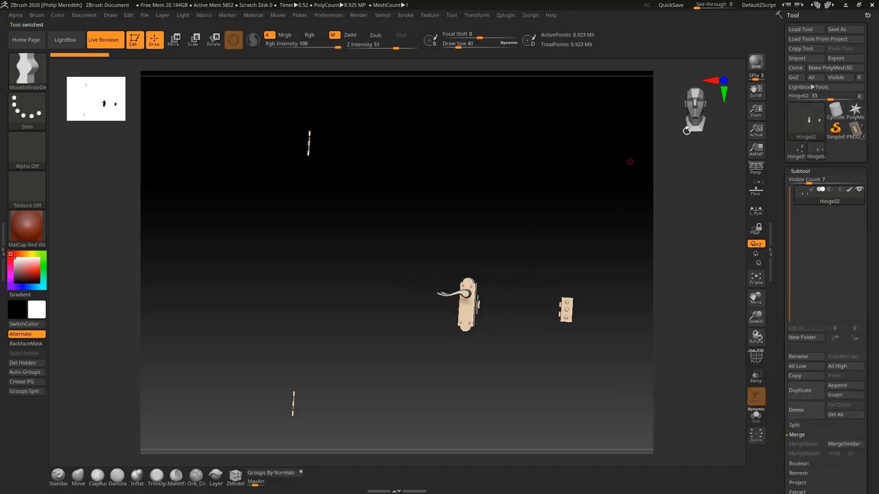
Step: Open the tool picker listing the available 3D meshes
{"action": "left_click", "coordinate": [818, 150]}
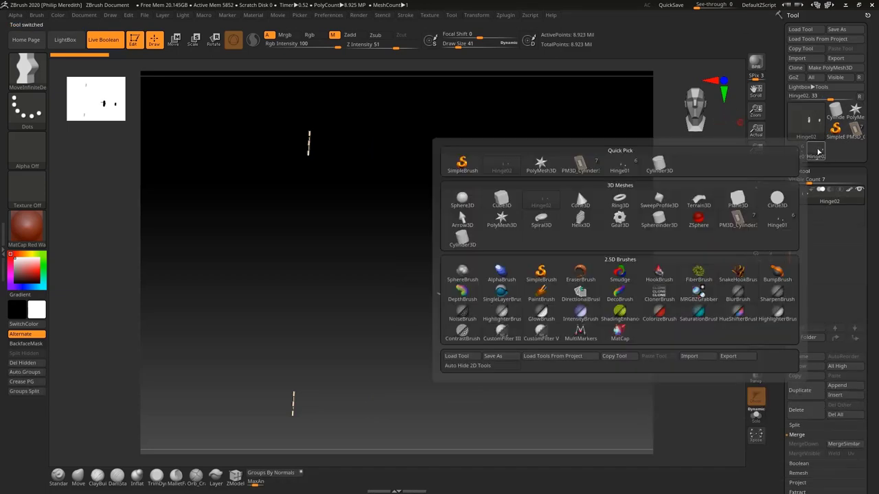
Step: Switch to the Hinge01 tool that contains the door and delete its Hinge01 subtool
{"action": "left_click", "coordinate": [819, 150]}
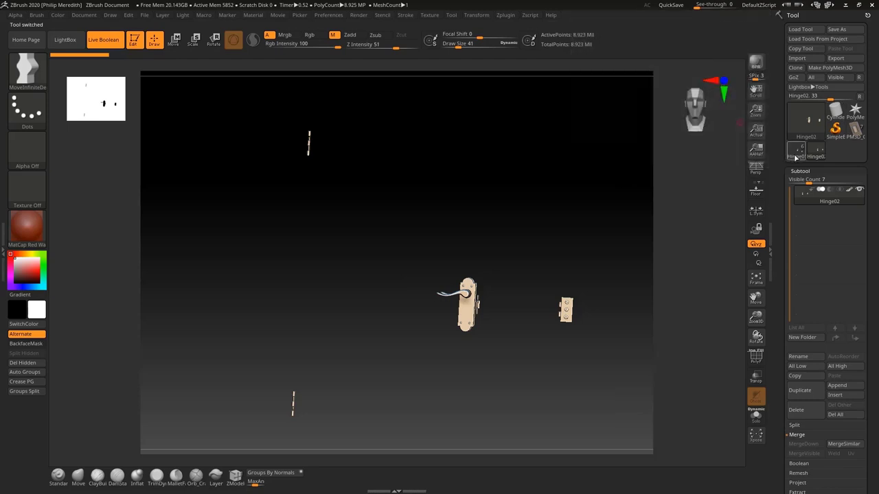
{"action": "left_click", "coordinate": [796, 151]}
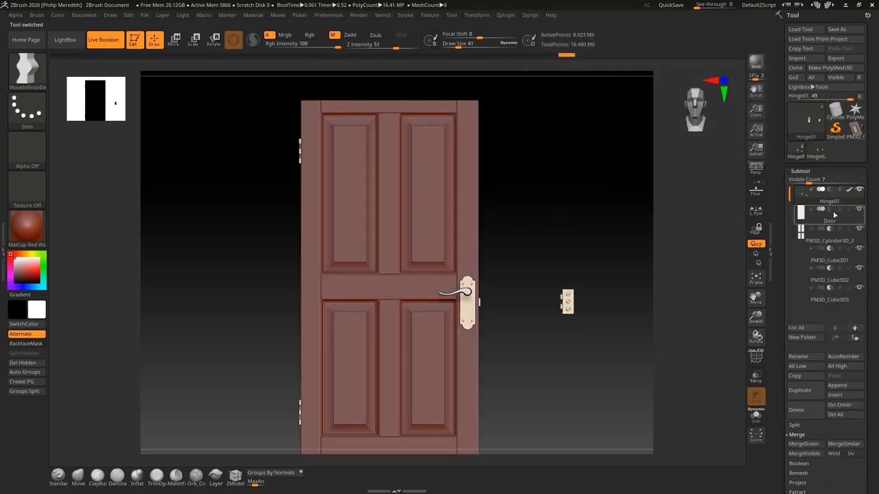
{"action": "left_click", "coordinate": [796, 410]}
{"action": "left_click", "coordinate": [724, 436]}
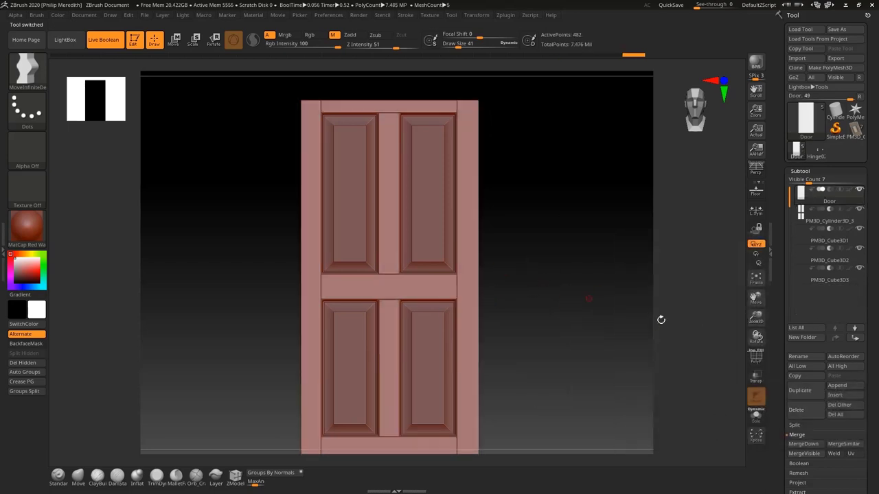
Step: Make a Boolean mesh from the Door subtool and its subtractive panel cutters
{"action": "left_click_drag", "start_coordinate": [601, 295], "coordinate": [592, 237]}
{"action": "left_click_drag", "start_coordinate": [876, 462], "coordinate": [876, 409]}
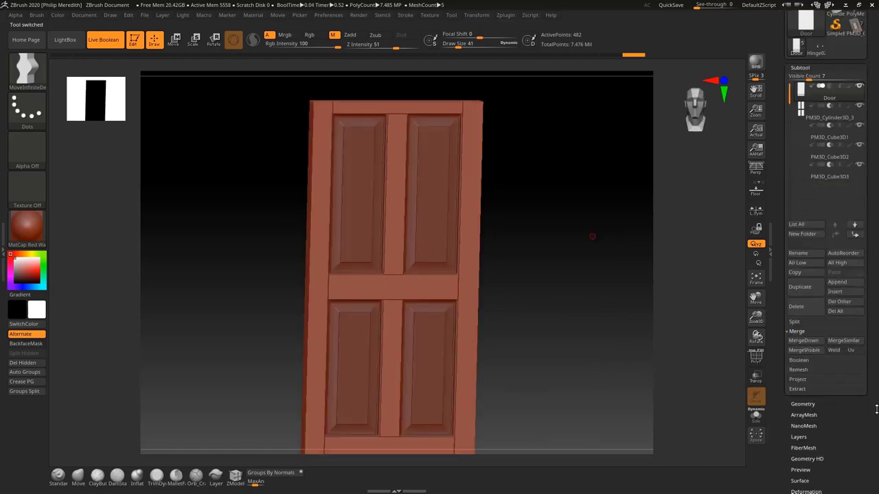
{"action": "left_click", "coordinate": [805, 360]}
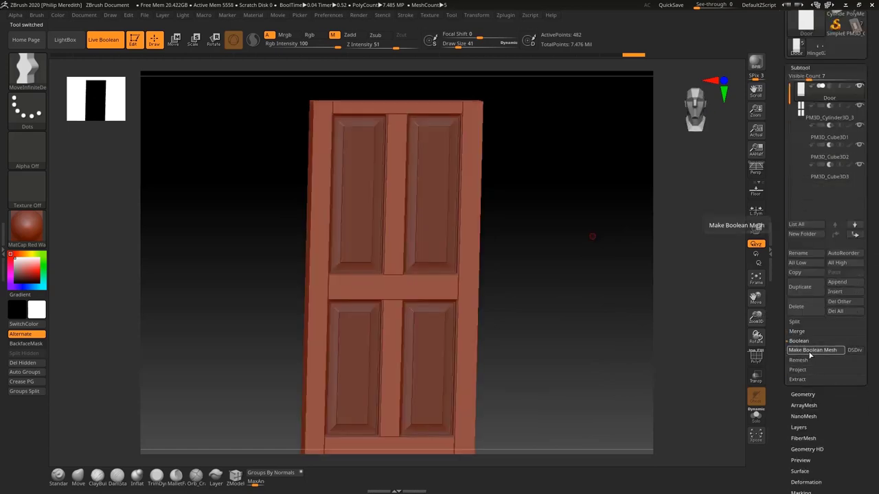
{"action": "left_click", "coordinate": [810, 352]}
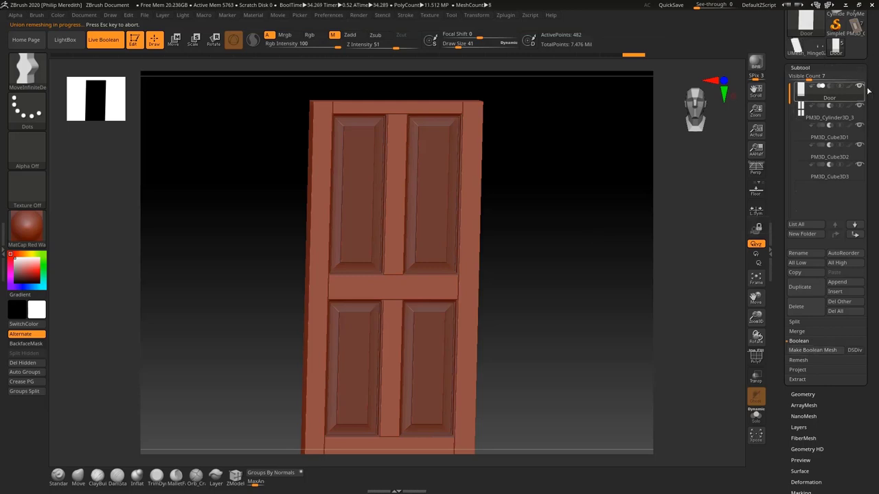
Step: Switch to the generated UMesh_Door tool and inspect its wireframe
{"action": "scroll", "coordinate": [875, 140], "scroll_direction": "up", "scroll_amount": 5}
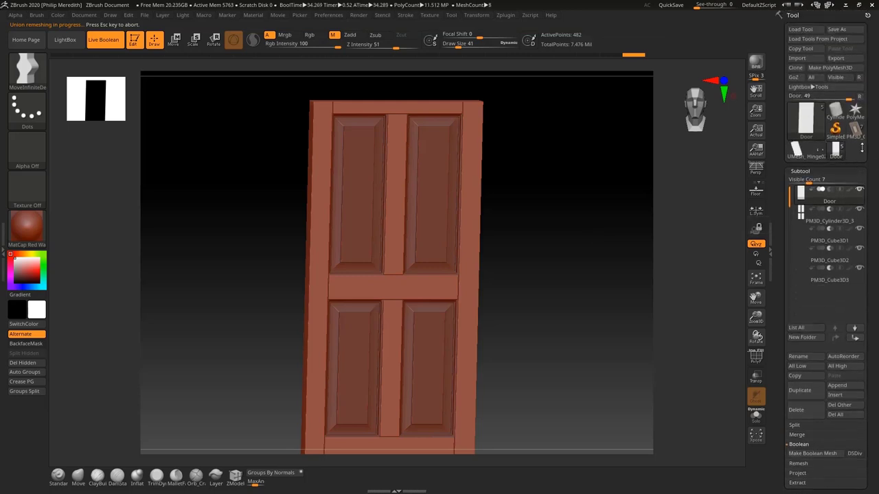
{"action": "left_click", "coordinate": [797, 152]}
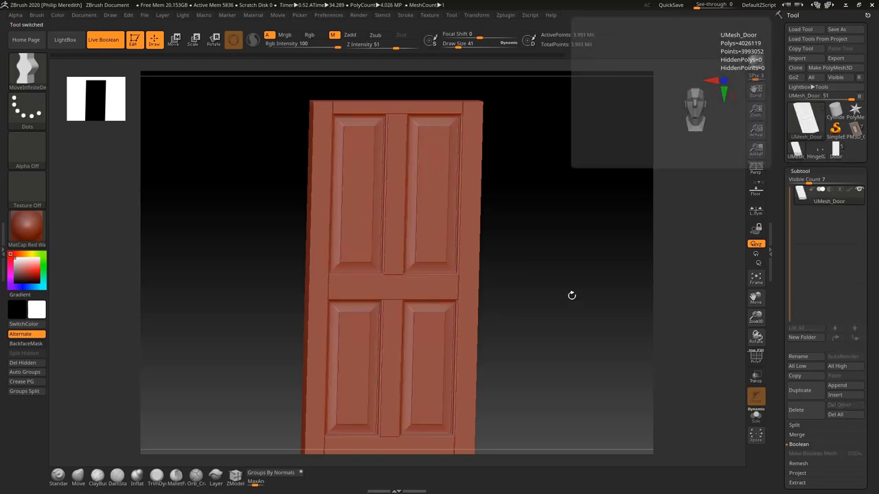
{"action": "left_click", "coordinate": [755, 357]}
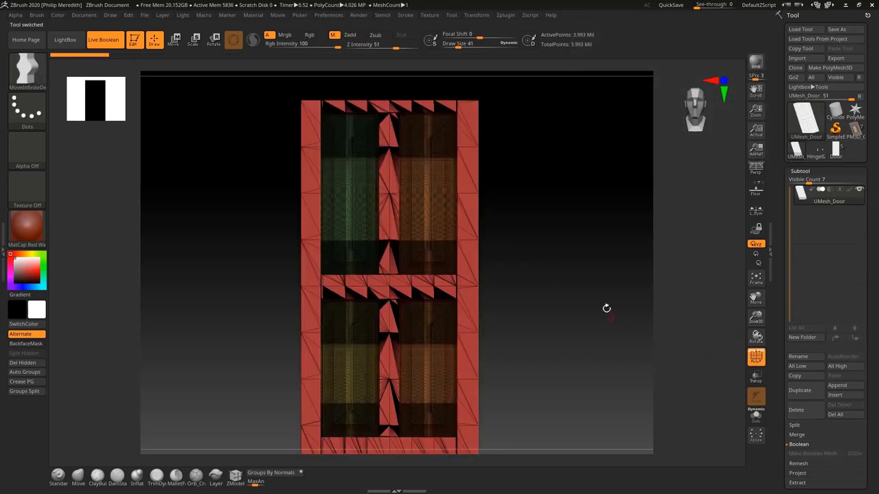
{"action": "mouse_move", "coordinate": [606, 308]}
{"action": "left_mouse_down"}
{"action": "mouse_move", "coordinate": [628, 308]}
{"action": "mouse_move", "coordinate": [608, 298]}
{"action": "mouse_move", "coordinate": [609, 280]}
{"action": "mouse_move", "coordinate": [574, 300]}
{"action": "left_mouse_up"}
{"action": "left_click", "coordinate": [756, 357]}
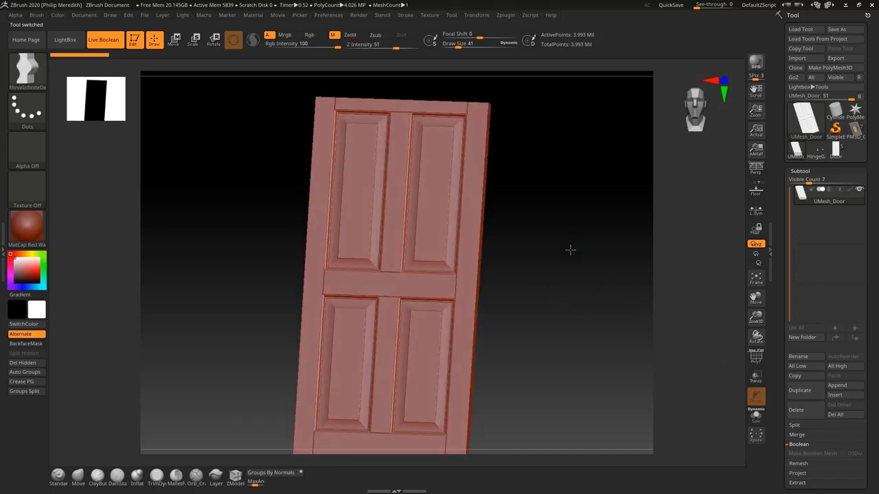
Step: Try Mirror and Weld on the door to carry the panel detail over to its other face
{"action": "left_click_drag", "start_coordinate": [569, 249], "coordinate": [543, 236]}
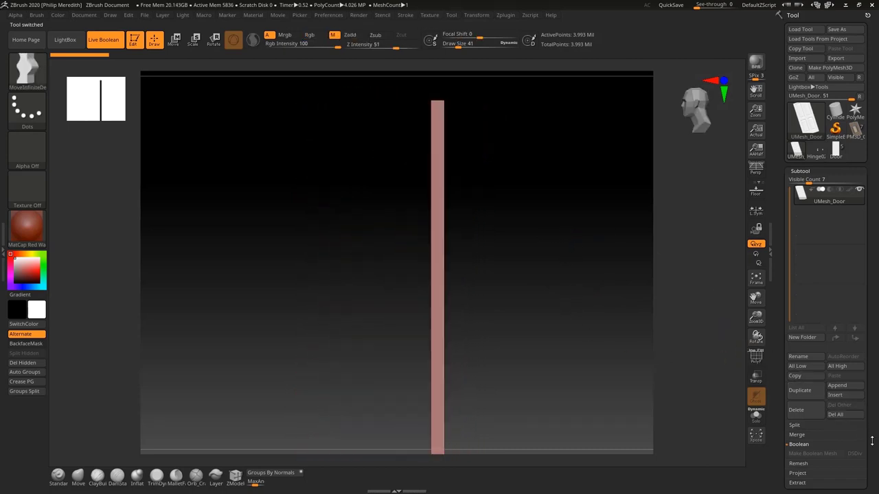
{"action": "scroll", "coordinate": [863, 398], "scroll_direction": "down", "scroll_amount": 3}
{"action": "left_click", "coordinate": [828, 394]}
{"action": "left_click", "coordinate": [825, 387]}
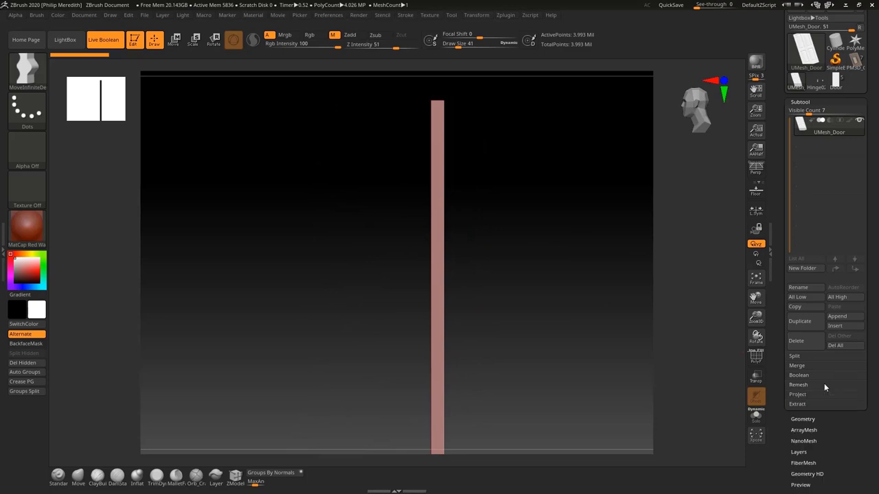
{"action": "left_click", "coordinate": [809, 419]}
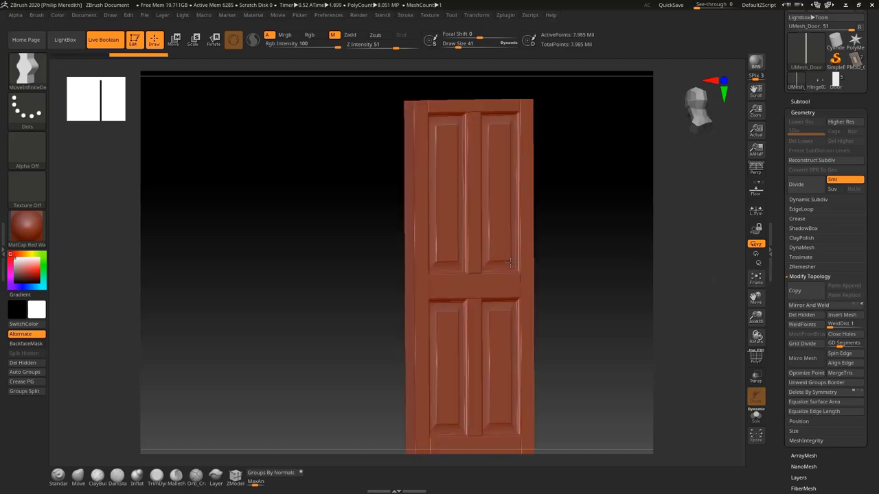
{"action": "mouse_move", "coordinate": [510, 262]}
{"action": "right_mouse_down"}
{"action": "mouse_move", "coordinate": [545, 272]}
{"action": "mouse_move", "coordinate": [519, 275]}
{"action": "mouse_move", "coordinate": [546, 370]}
{"action": "right_mouse_up"}
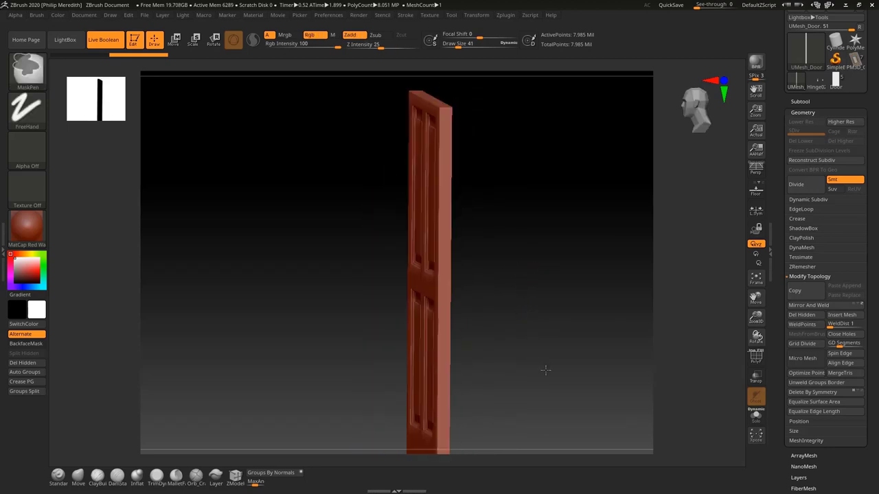
{"action": "mouse_move", "coordinate": [545, 370]}
{"action": "left_mouse_down"}
{"action": "mouse_move", "coordinate": [539, 337]}
{"action": "mouse_move", "coordinate": [528, 333]}
{"action": "mouse_move", "coordinate": [551, 334]}
{"action": "left_mouse_up"}
{"action": "key", "text": "ctrl"}
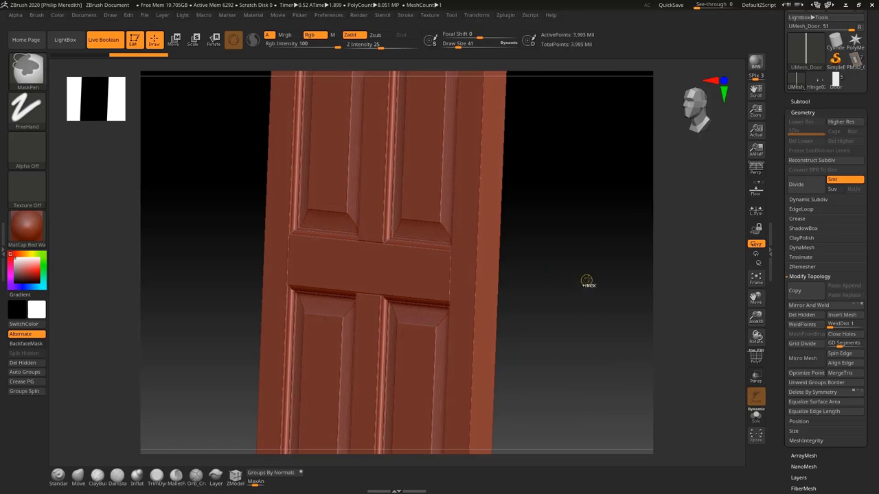
Step: Try shifting the door slightly along its thickness before mirroring and welding it, and undo both changes
{"action": "left_click_drag", "start_coordinate": [578, 271], "coordinate": [569, 267], "text": "shift"}
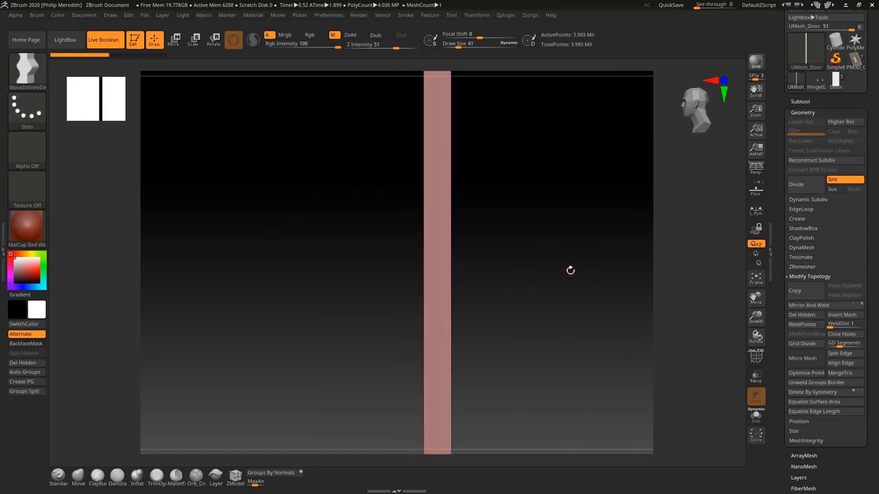
{"action": "key", "text": "w"}
{"action": "left_click_drag", "start_coordinate": [381, 298], "coordinate": [379, 298]}
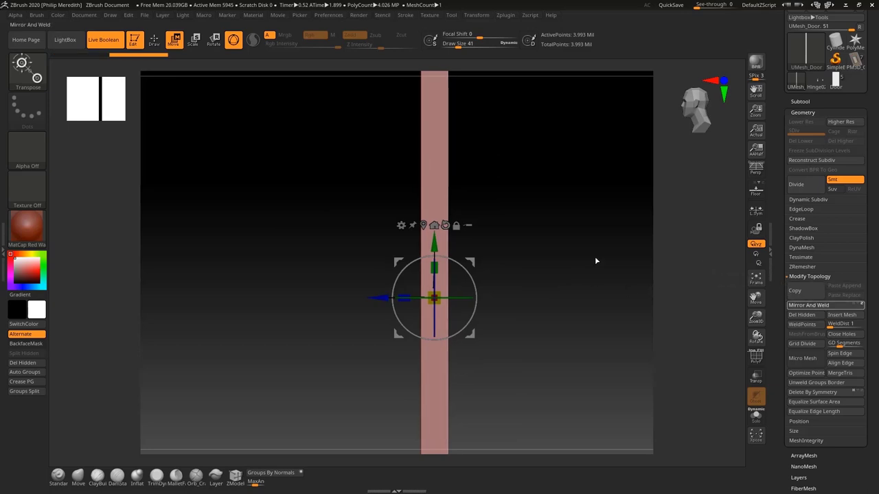
{"action": "left_click_drag", "start_coordinate": [554, 257], "coordinate": [620, 217]}
{"action": "key", "text": "ctrl+z"}
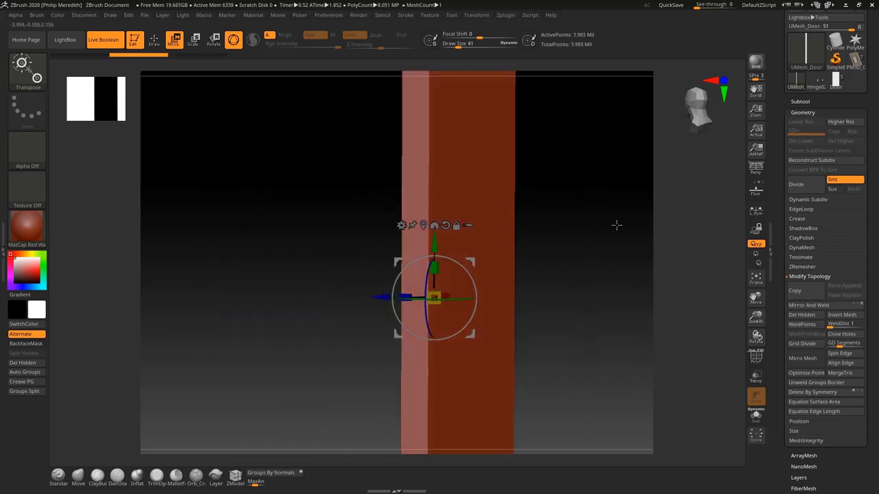
{"action": "key", "text": "ctrl+z"}
Step: Mirror and weld the door from its original position and check the side and face
{"action": "mouse_move", "coordinate": [602, 254]}
{"action": "left_mouse_down"}
{"action": "mouse_move", "coordinate": [597, 259]}
{"action": "mouse_move", "coordinate": [607, 260]}
{"action": "left_mouse_up"}
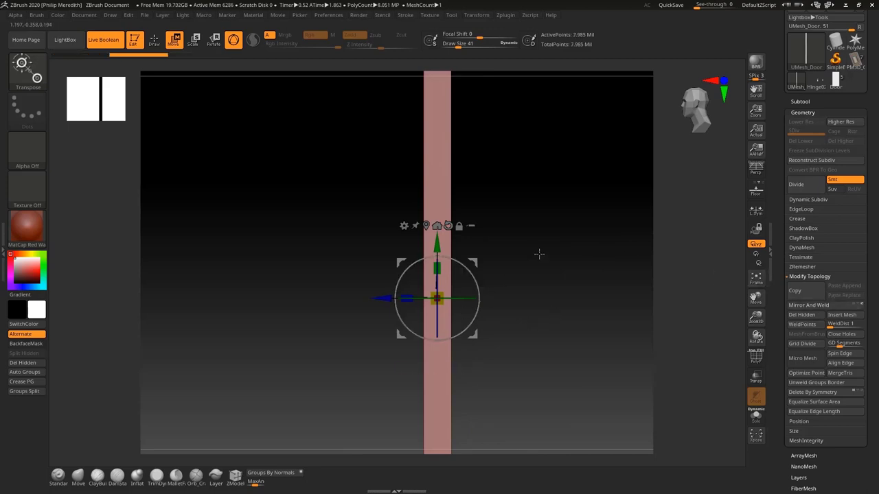
{"action": "mouse_move", "coordinate": [538, 254]}
{"action": "left_mouse_down"}
{"action": "mouse_move", "coordinate": [587, 260]}
{"action": "mouse_move", "coordinate": [552, 268]}
{"action": "mouse_move", "coordinate": [537, 244]}
{"action": "mouse_move", "coordinate": [536, 257]}
{"action": "mouse_move", "coordinate": [549, 258]}
{"action": "left_mouse_up"}
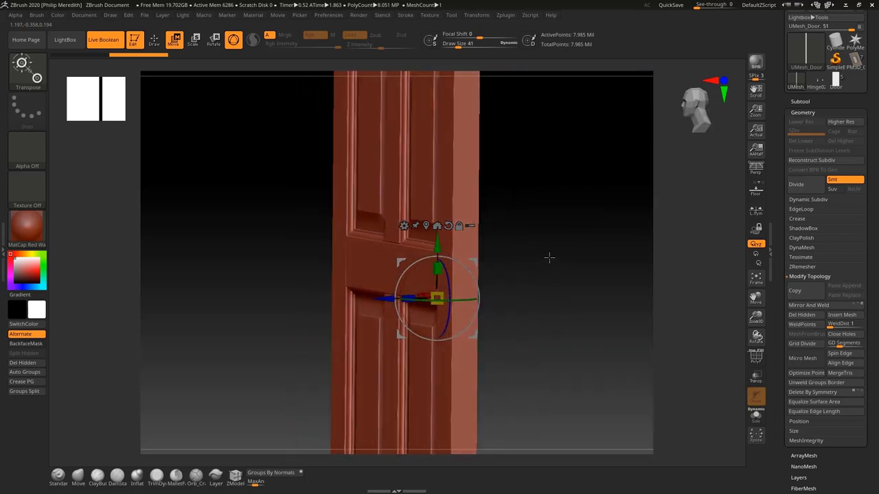
Step: Append the Hinge02 hardware mesh to the door as a subtool and check how it fits
{"action": "left_click", "coordinate": [809, 100]}
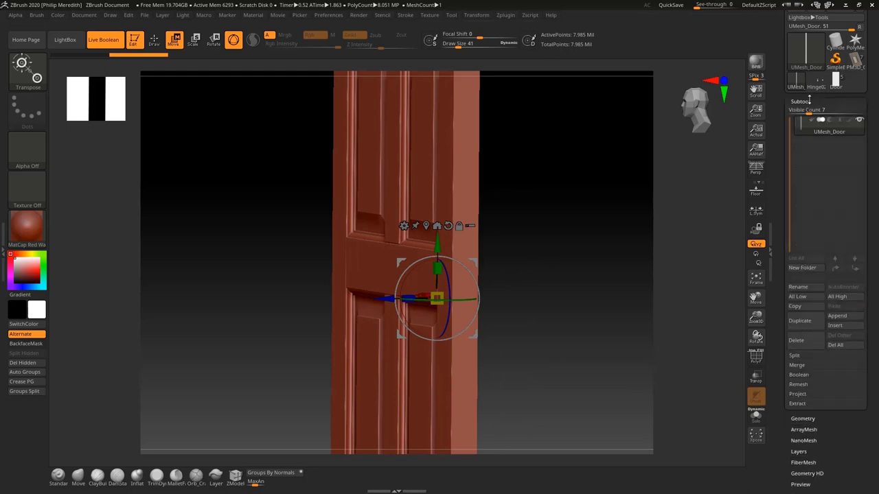
{"action": "left_click", "coordinate": [836, 318]}
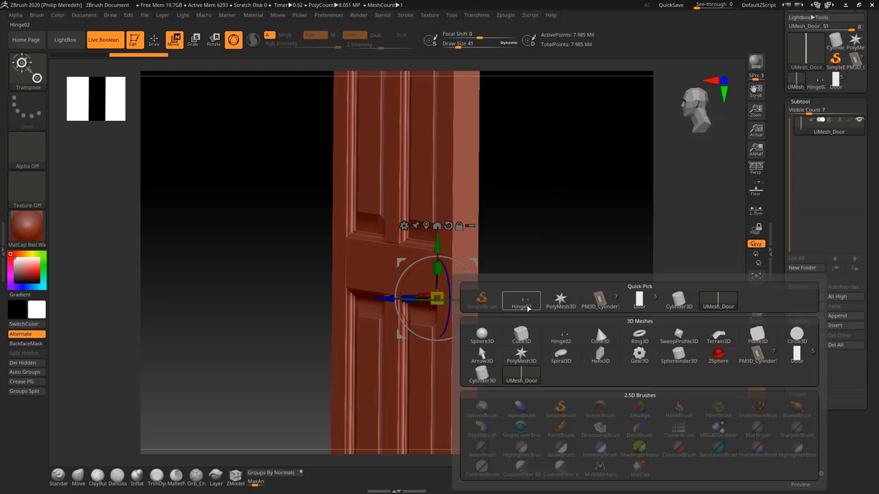
{"action": "left_click", "coordinate": [522, 304]}
{"action": "left_click_drag", "start_coordinate": [547, 287], "coordinate": [595, 293]}
{"action": "right_click_drag", "start_coordinate": [567, 224], "coordinate": [582, 241]}
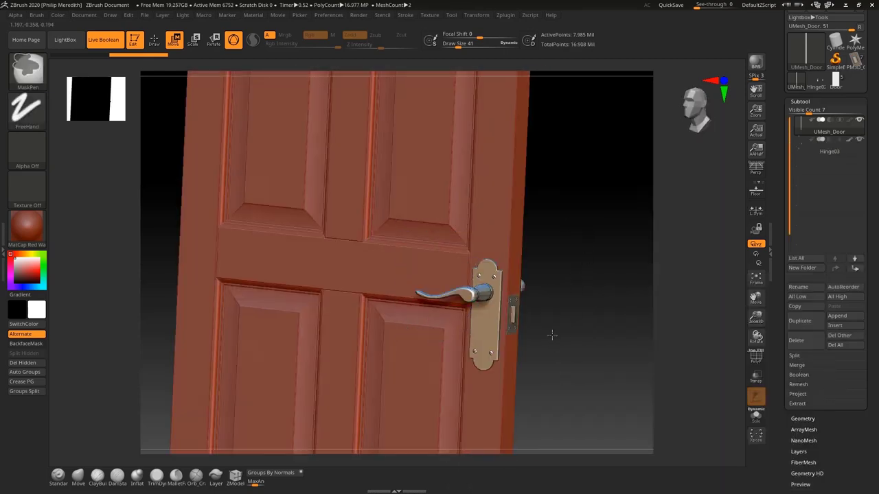
{"action": "right_click_drag", "start_coordinate": [551, 334], "coordinate": [537, 288], "text": "ctrl"}
{"action": "right_click_drag", "start_coordinate": [525, 258], "coordinate": [541, 255], "text": "shift"}
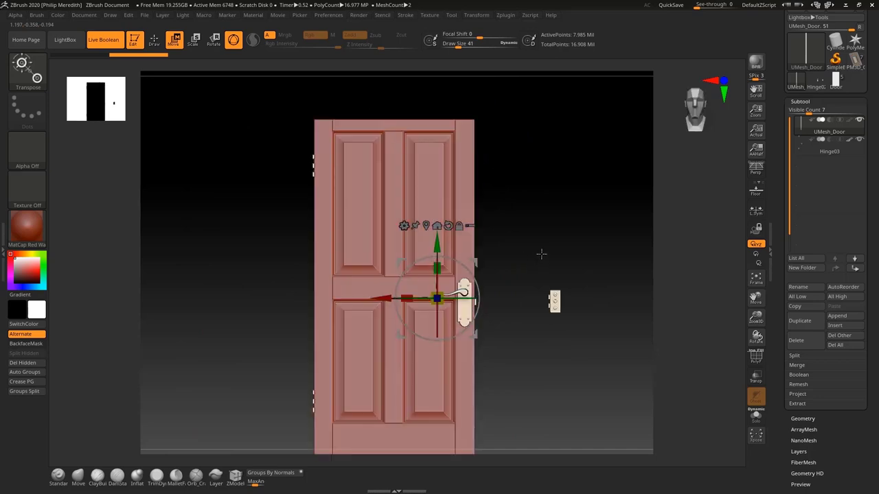
Step: Rename the UMesh_Door subtool as Door_high
{"action": "left_click", "coordinate": [830, 133]}
{"action": "left_click", "coordinate": [797, 287]}
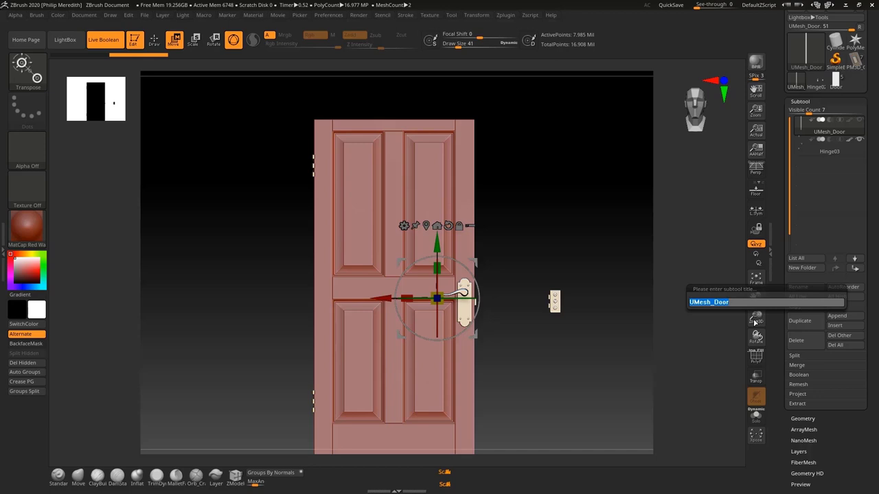
{"action": "type", "text": "door_hi"}
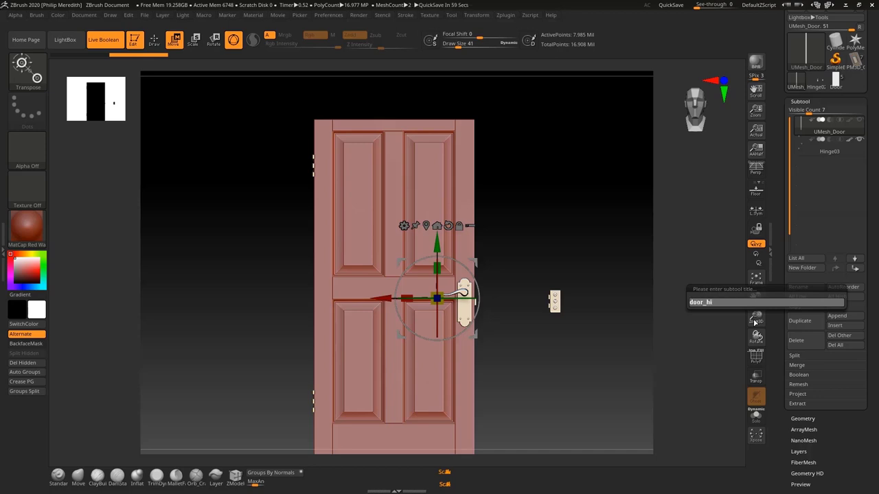
{"action": "type", "text": "gh"}
{"action": "key", "text": "Return"}
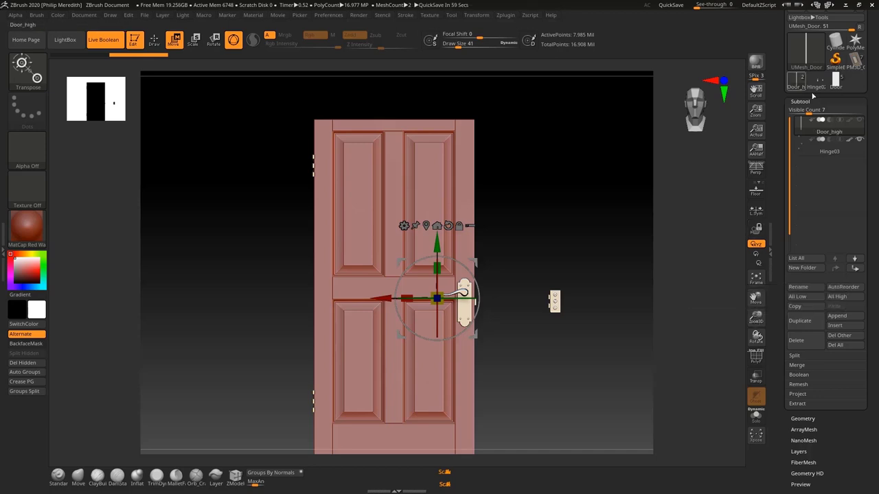
Step: Select the Hinge03 subtool and mask all of its hardware except the detached three-screw plate
{"action": "left_click", "coordinate": [821, 146]}
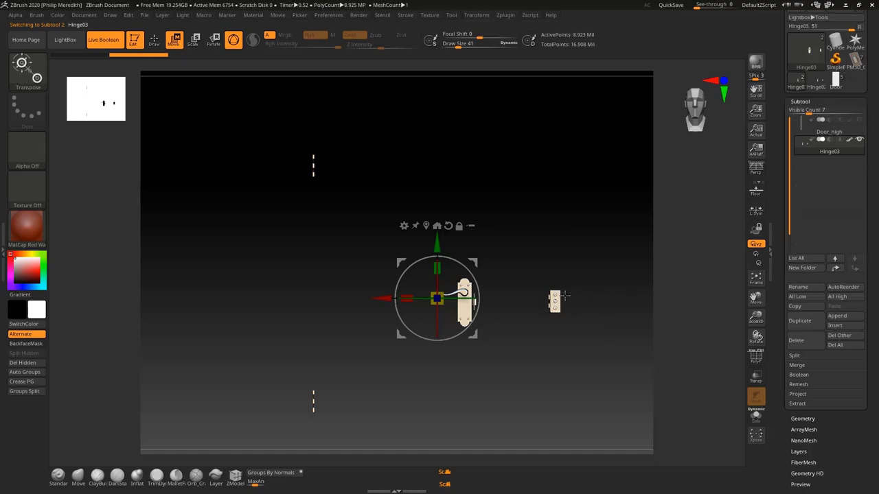
{"action": "left_click_drag", "start_coordinate": [528, 326], "coordinate": [572, 270], "text": "ctrl"}
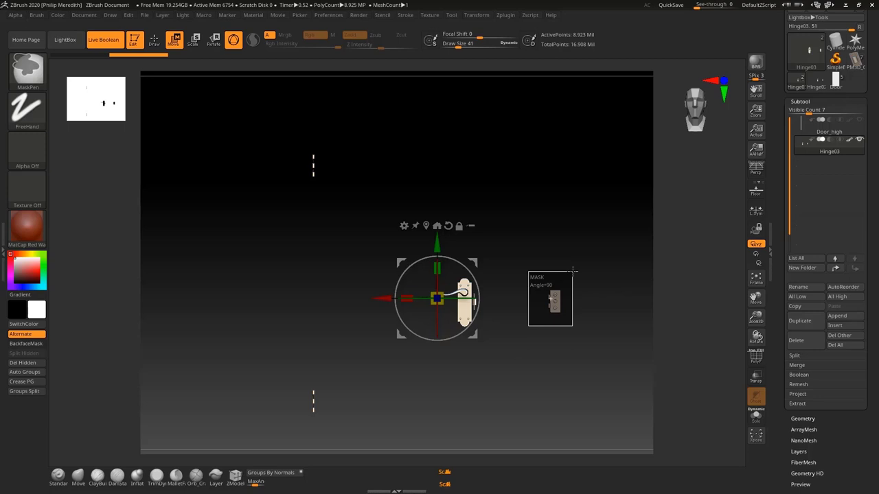
{"action": "left_click_drag", "start_coordinate": [604, 324], "coordinate": [593, 324], "text": "ctrl"}
{"action": "key", "text": "ctrl"}
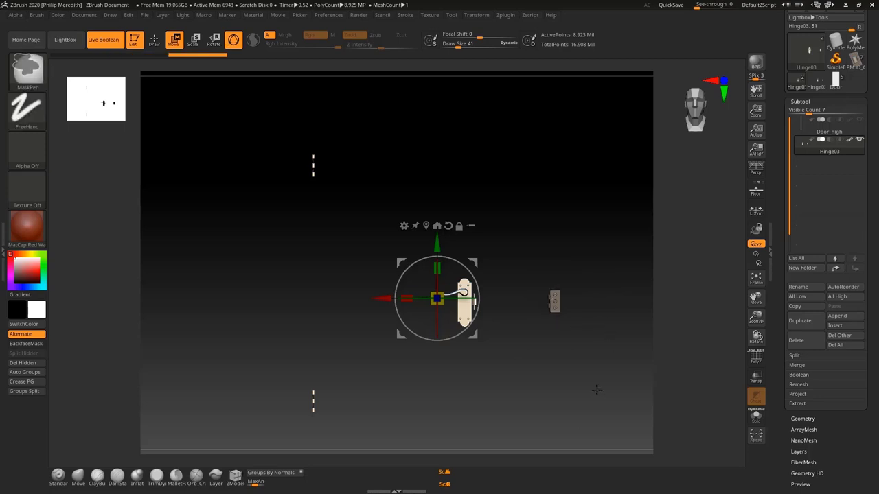
{"action": "left_click_drag", "start_coordinate": [671, 437], "coordinate": [669, 439], "text": "ctrl"}
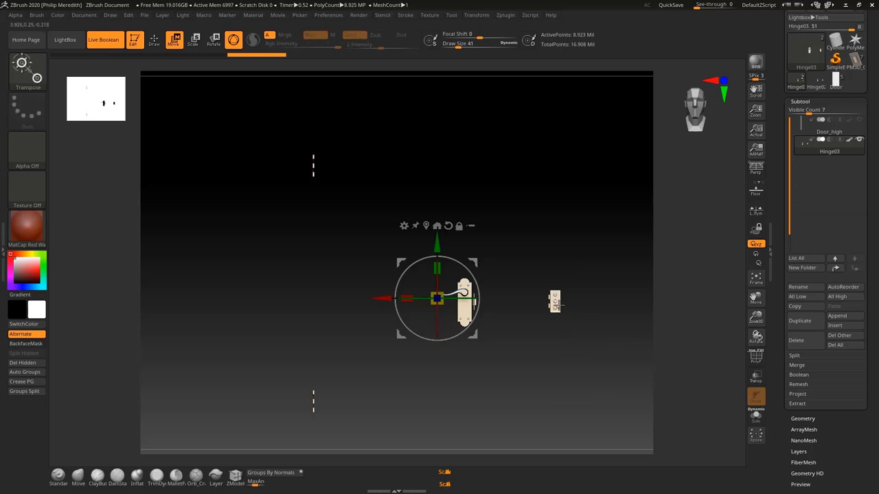
{"action": "left_click", "coordinate": [559, 305], "text": "ctrl"}
{"action": "key", "text": "q"}
{"action": "key", "text": "ctrl+shift"}
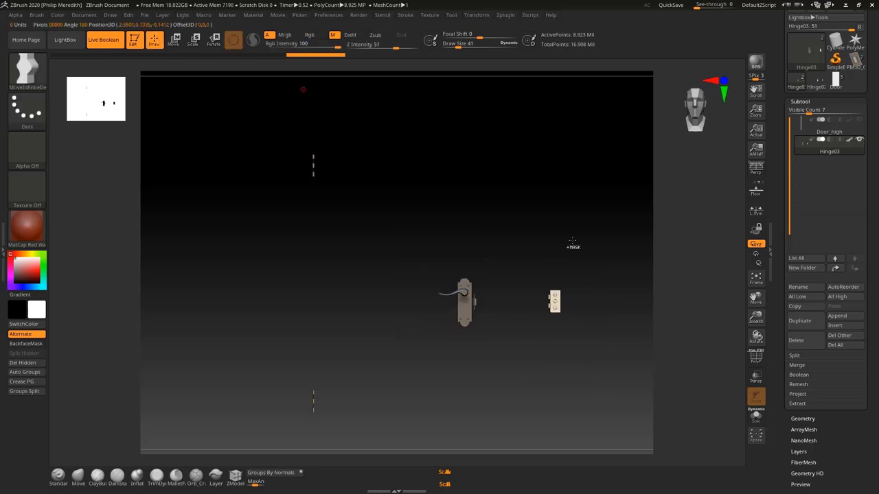
Step: Isolate the detached three-screw plate from the rest of Hinge03, split it off as its own subtool and hide that subtool
{"action": "left_click", "coordinate": [555, 302], "text": "ctrl+shift"}
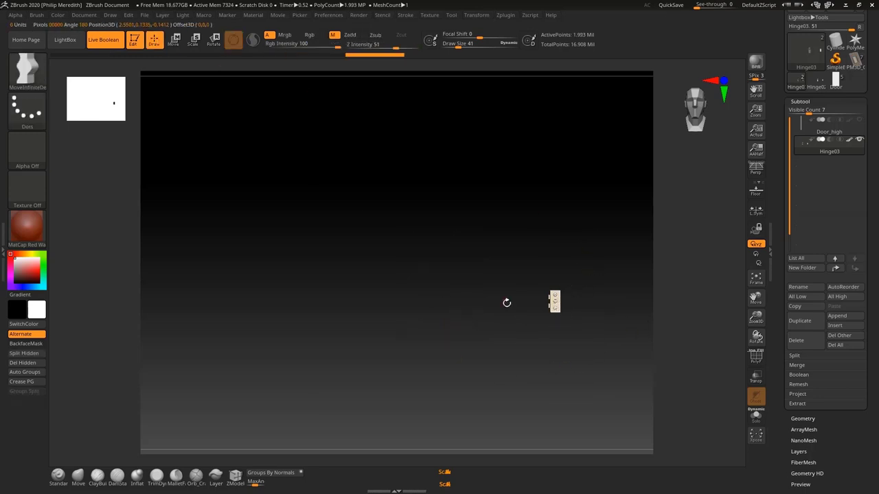
{"action": "left_click", "coordinate": [555, 302], "text": "ctrl+shift"}
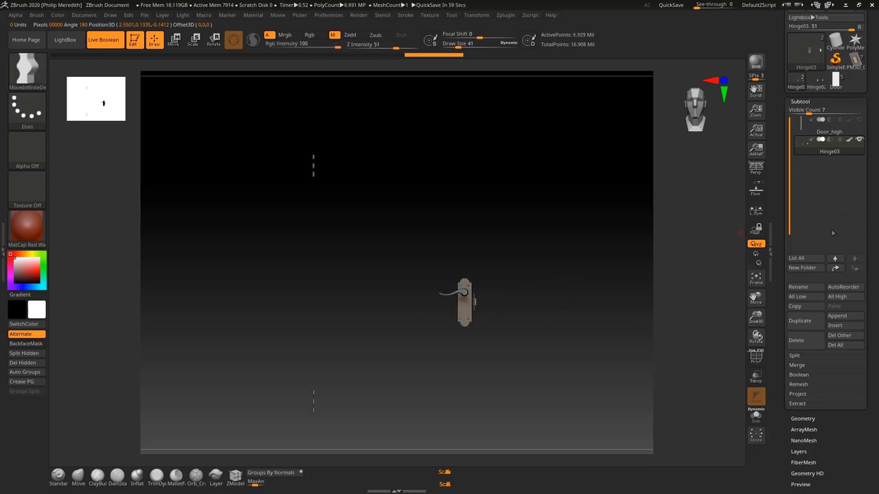
{"action": "left_click", "coordinate": [803, 419]}
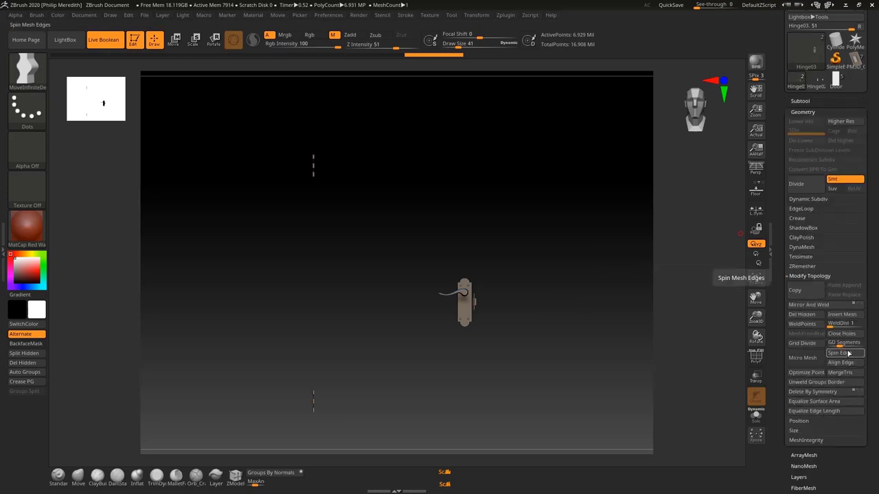
{"action": "left_click", "coordinate": [800, 101]}
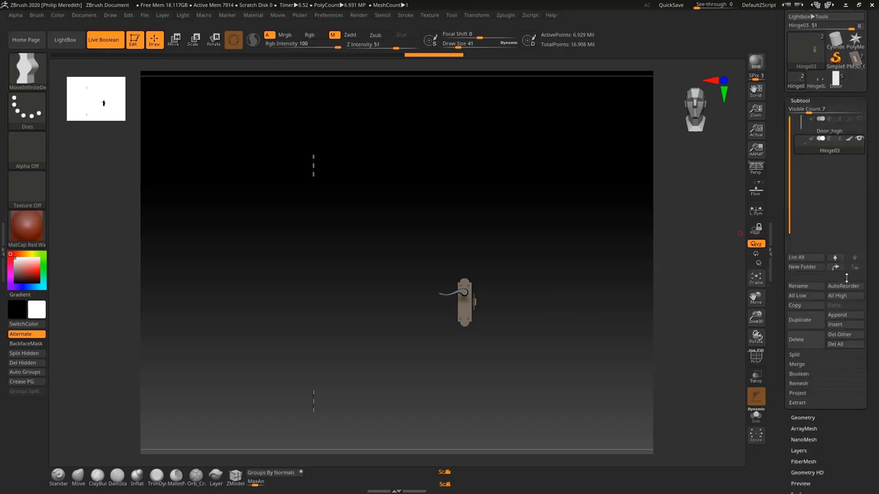
{"action": "left_click", "coordinate": [856, 354]}
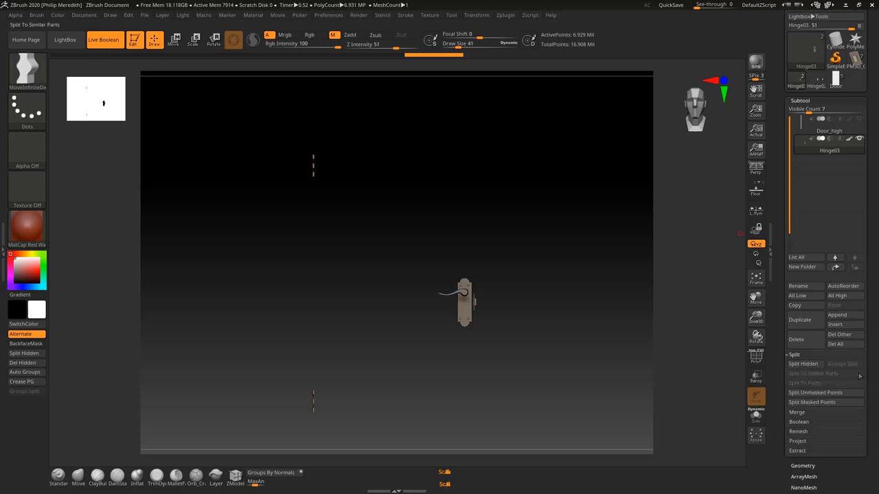
{"action": "left_click", "coordinate": [803, 363]}
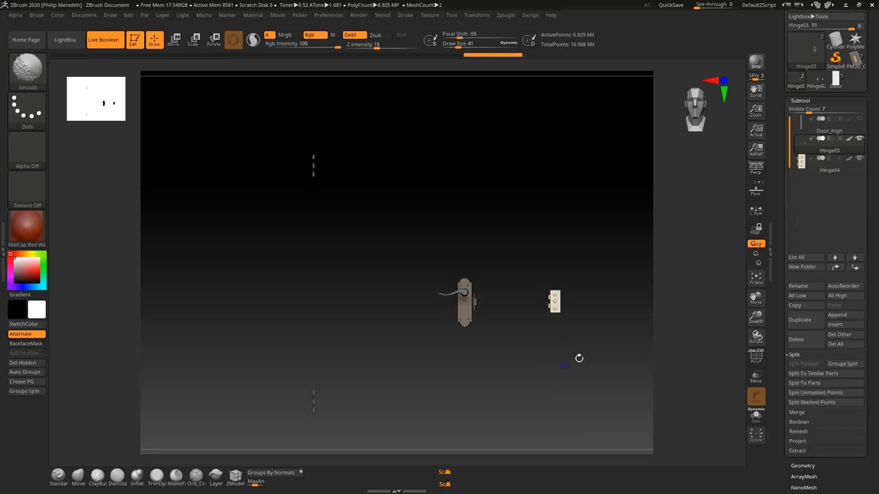
{"action": "left_click", "coordinate": [860, 159]}
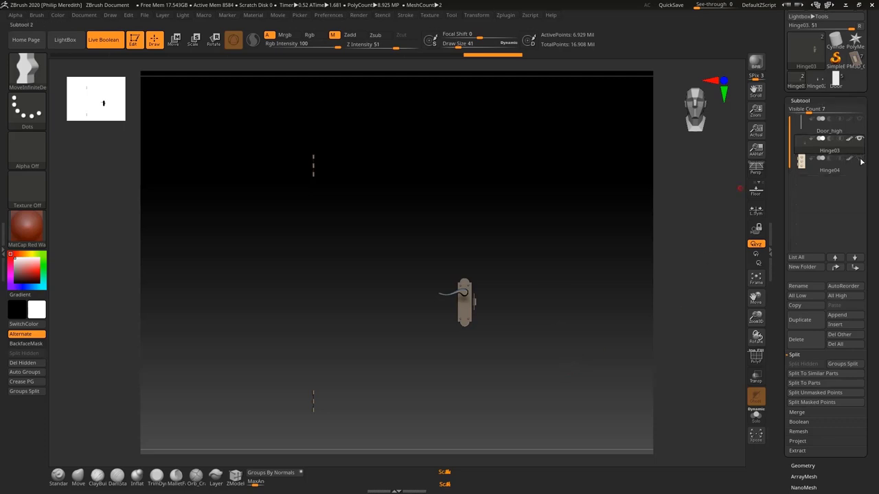
Step: Show the Door_high subtool together with the handle and hinge hardware and make it the active subtool
{"action": "left_click", "coordinate": [532, 302], "text": "ctrl+shift"}
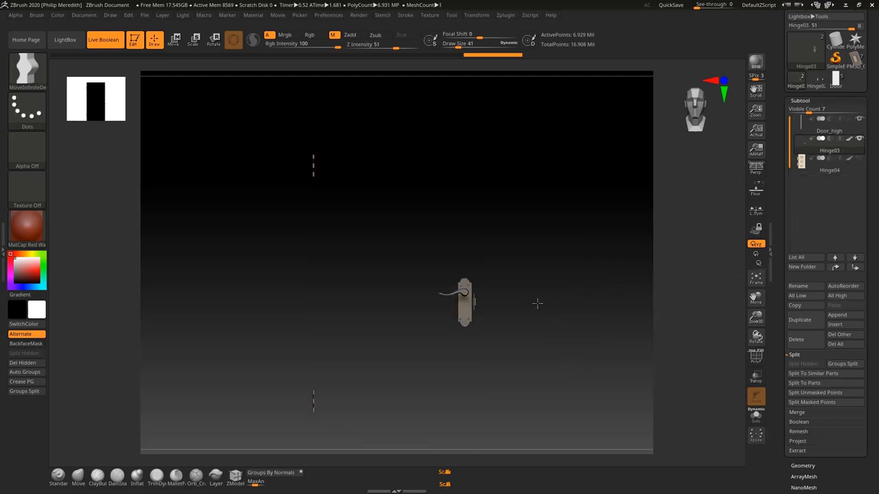
{"action": "left_click", "coordinate": [506, 327], "text": "ctrl+shift"}
{"action": "left_click", "coordinate": [506, 366], "text": "ctrl+shift"}
{"action": "left_click", "coordinate": [527, 336], "text": "ctrl+shift"}
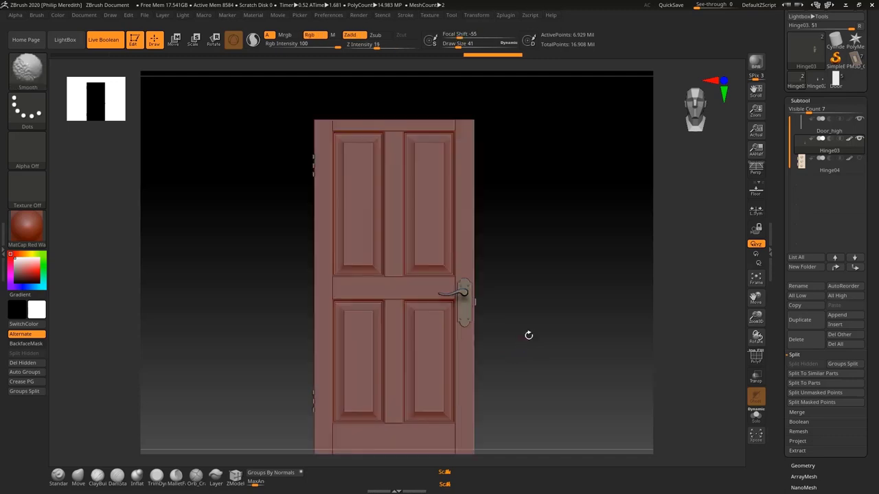
{"action": "left_click", "coordinate": [461, 385], "text": "alt"}
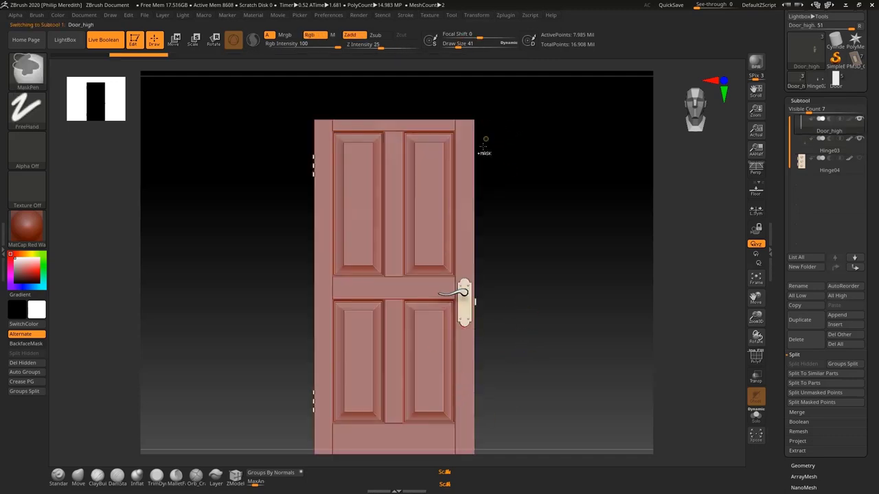
Step: Mask the door below its top edge and raise the unmasked top edge by about 0.1 units
{"action": "mouse_move", "coordinate": [590, 297]}
{"action": "right_mouse_down", "text": "ctrl"}
{"action": "mouse_move", "coordinate": [558, 293]}
{"action": "mouse_move", "coordinate": [557, 265]}
{"action": "right_mouse_up", "text": "ctrl"}
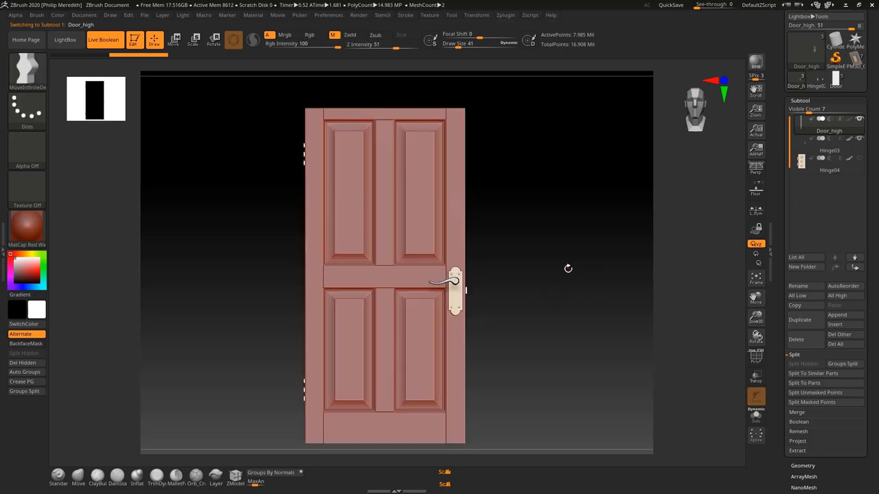
{"action": "left_click_drag", "start_coordinate": [568, 268], "coordinate": [559, 260], "text": "alt"}
{"action": "mouse_move", "coordinate": [515, 441]}
{"action": "left_mouse_down", "text": "ctrl"}
{"action": "mouse_move", "coordinate": [313, 320]}
{"action": "mouse_move", "coordinate": [262, 140]}
{"action": "left_mouse_up", "text": "ctrl"}
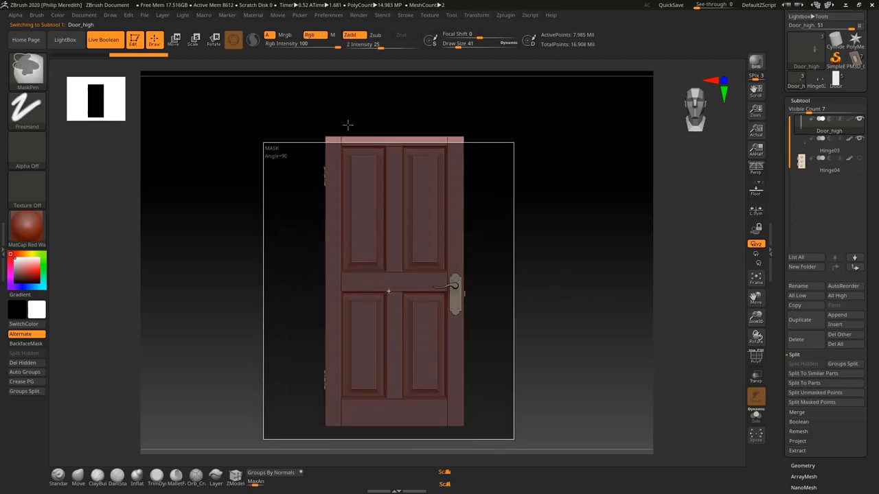
{"action": "left_click_drag", "start_coordinate": [347, 124], "coordinate": [403, 123], "text": "ctrl"}
{"action": "key", "text": "w"}
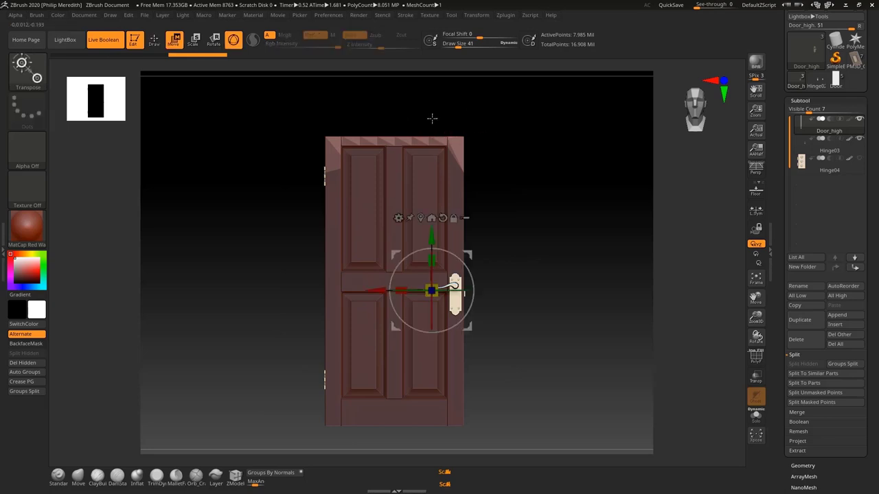
{"action": "left_click_drag", "start_coordinate": [430, 245], "coordinate": [431, 238]}
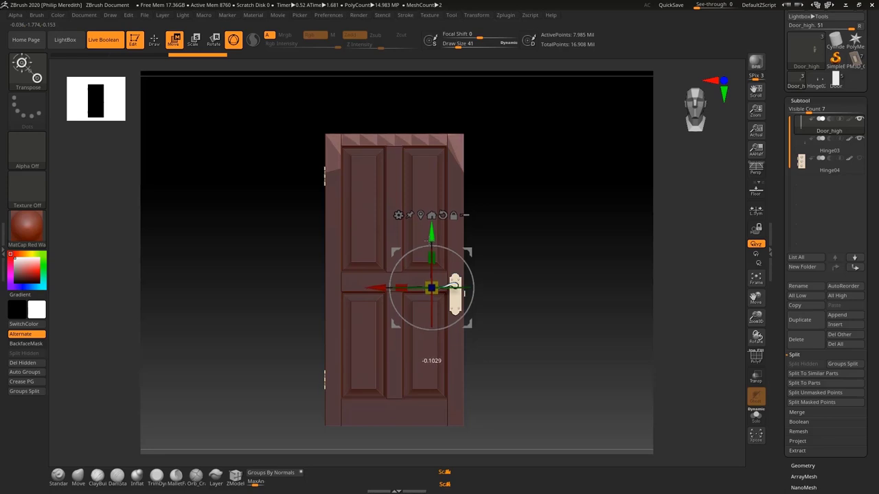
Step: Mask the door's lower half, raise the upper half to widen the middle rail, and clear the mask
{"action": "left_click_drag", "start_coordinate": [632, 286], "coordinate": [549, 381], "text": "ctrl"}
{"action": "left_click_drag", "start_coordinate": [303, 444], "coordinate": [507, 284], "text": "ctrl"}
{"action": "left_click_drag", "start_coordinate": [429, 234], "coordinate": [427, 220]}
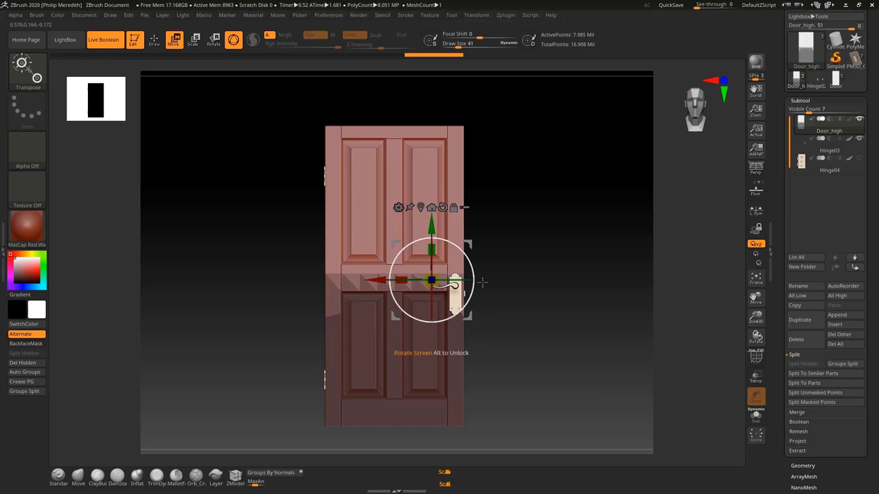
{"action": "left_click", "coordinate": [543, 302], "text": "ctrl"}
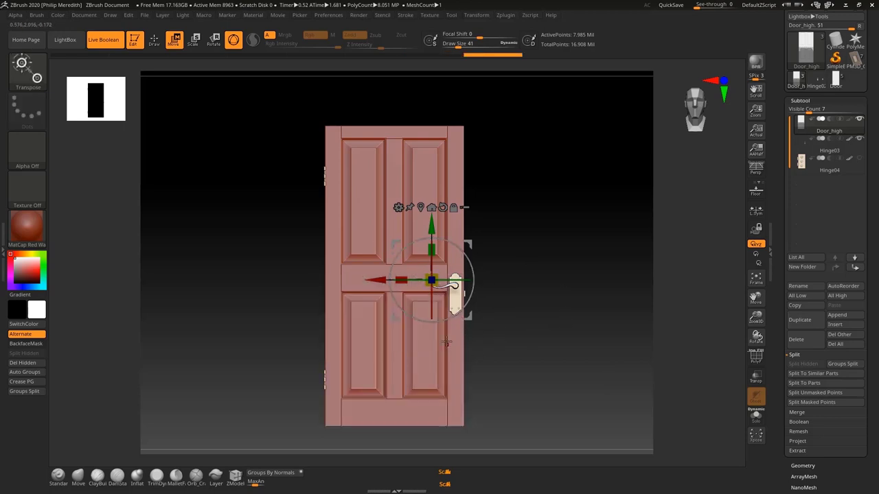
Step: Select the Hinge03 subtool, mask the hinges along the door's edge and raise the handle and lock slightly
{"action": "mouse_move", "coordinate": [495, 322]}
{"action": "right_mouse_down", "text": "ctrl"}
{"action": "mouse_move", "coordinate": [521, 418]}
{"action": "mouse_move", "coordinate": [496, 332]}
{"action": "right_mouse_up", "text": "ctrl"}
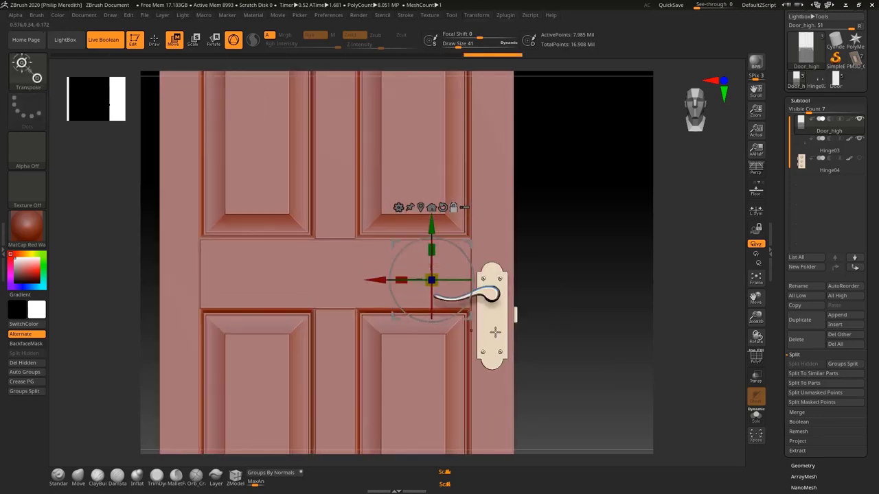
{"action": "left_click", "coordinate": [495, 333], "text": "alt"}
{"action": "left_click_drag", "start_coordinate": [549, 371], "coordinate": [557, 370]}
{"action": "left_click", "coordinate": [755, 277]}
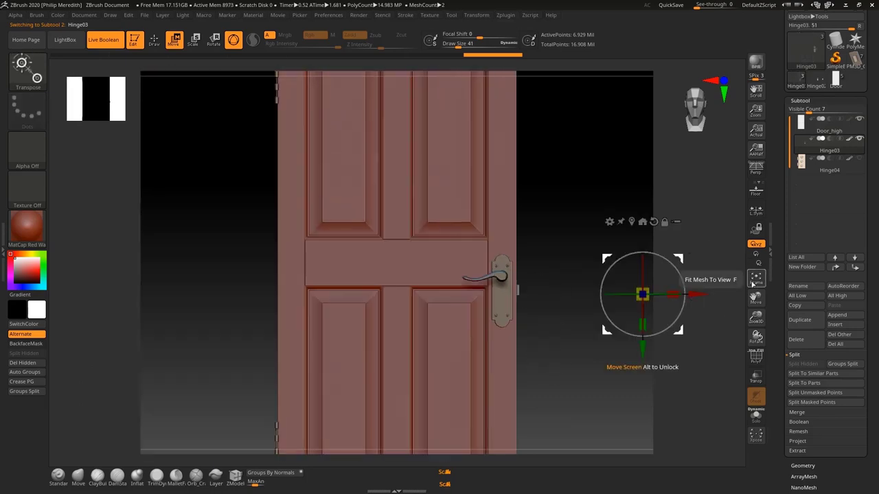
{"action": "mouse_move", "coordinate": [589, 373]}
{"action": "left_mouse_down"}
{"action": "mouse_move", "coordinate": [597, 376]}
{"action": "mouse_move", "coordinate": [591, 371]}
{"action": "left_mouse_up"}
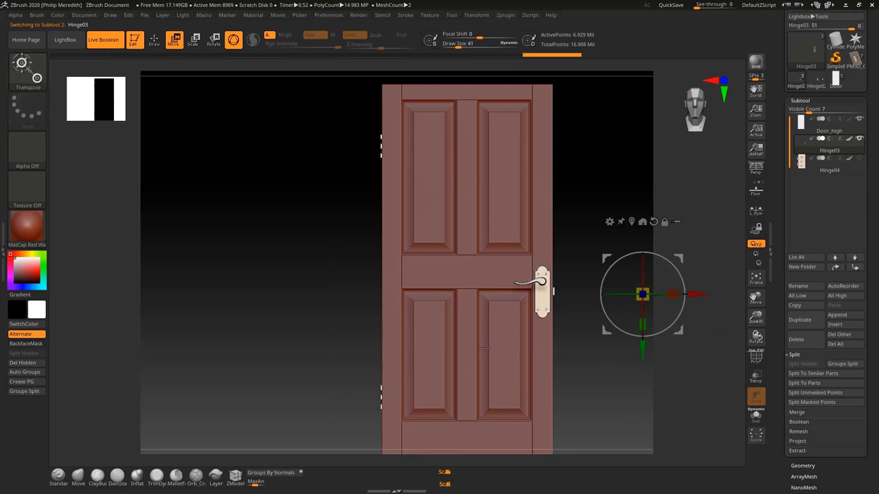
{"action": "left_click_drag", "start_coordinate": [345, 434], "coordinate": [425, 103], "text": "ctrl"}
{"action": "left_click_drag", "start_coordinate": [642, 355], "coordinate": [644, 350]}
{"action": "left_click_drag", "start_coordinate": [585, 367], "coordinate": [588, 371]}
{"action": "left_click_drag", "start_coordinate": [586, 386], "coordinate": [580, 404]}
Step: Select Door_high and examine its polygroups and wireframe around the middle rail and handle
{"action": "left_click", "coordinate": [513, 302], "text": "alt"}
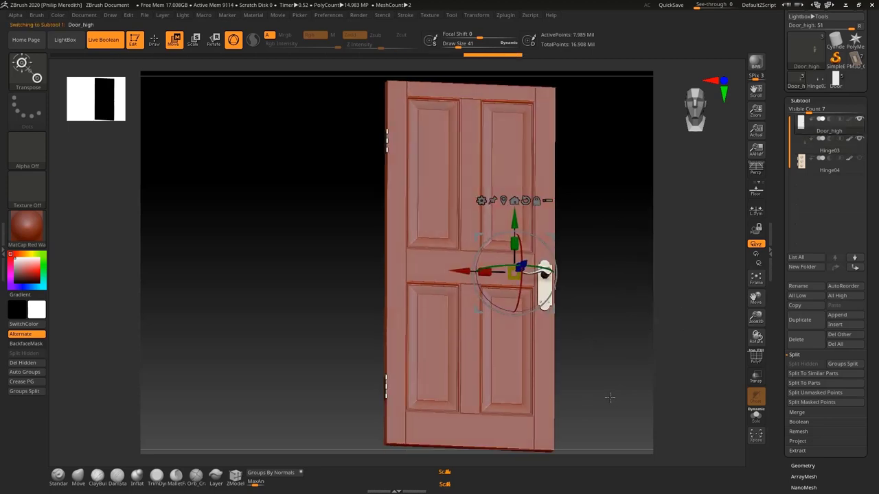
{"action": "left_click_drag", "start_coordinate": [610, 398], "coordinate": [609, 347]}
{"action": "right_click_drag", "start_coordinate": [609, 265], "coordinate": [626, 354], "text": "ctrl"}
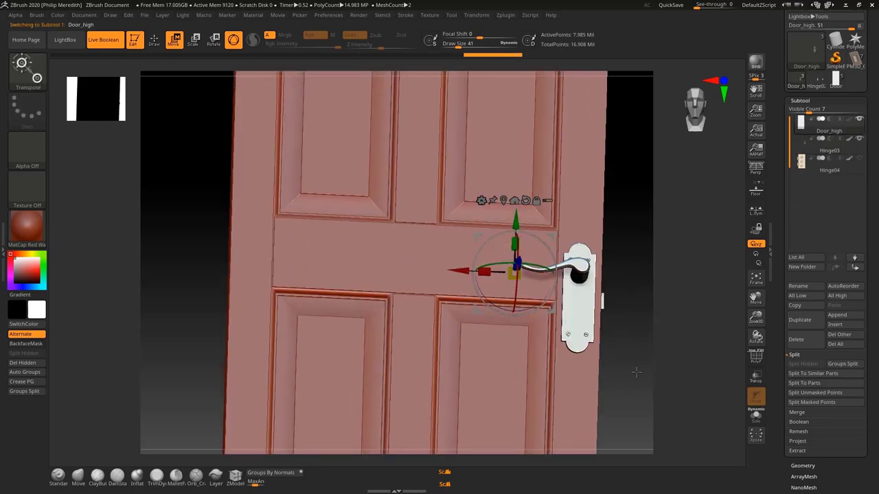
{"action": "left_click_drag", "start_coordinate": [637, 372], "coordinate": [811, 325]}
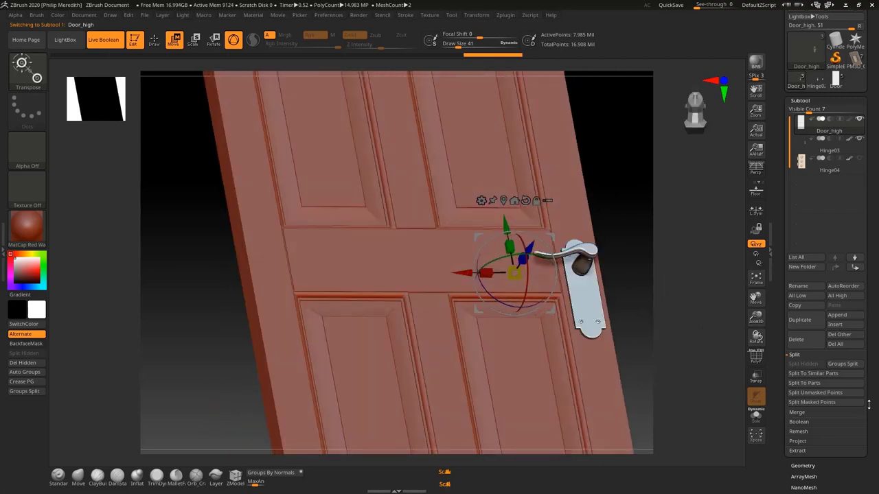
{"action": "left_click_drag", "start_coordinate": [868, 405], "coordinate": [869, 342]}
{"action": "left_click", "coordinate": [798, 368]}
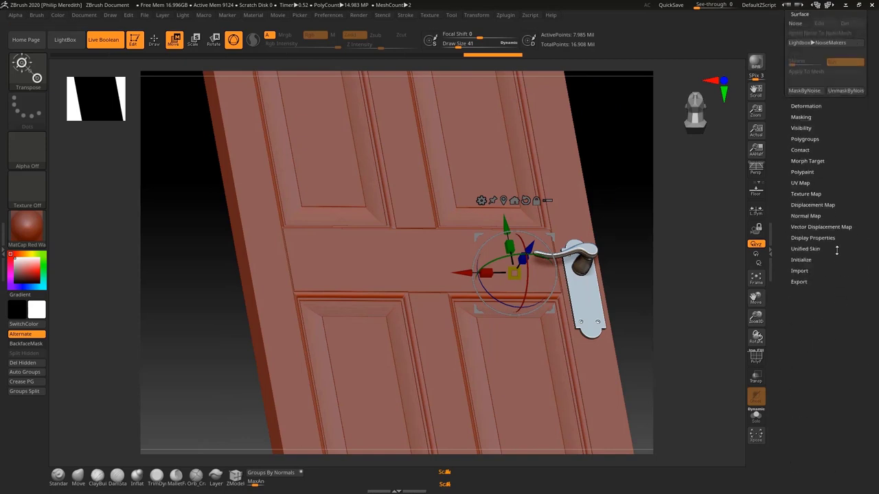
{"action": "left_click_drag", "start_coordinate": [588, 148], "coordinate": [608, 240]}
{"action": "key", "text": "shift+f"}
{"action": "left_click_drag", "start_coordinate": [613, 207], "coordinate": [615, 236]}
{"action": "mouse_move", "coordinate": [606, 186]}
{"action": "left_mouse_down"}
{"action": "mouse_move", "coordinate": [570, 198]}
{"action": "mouse_move", "coordinate": [603, 190]}
{"action": "mouse_move", "coordinate": [632, 204]}
{"action": "mouse_move", "coordinate": [603, 196]}
{"action": "left_mouse_up"}
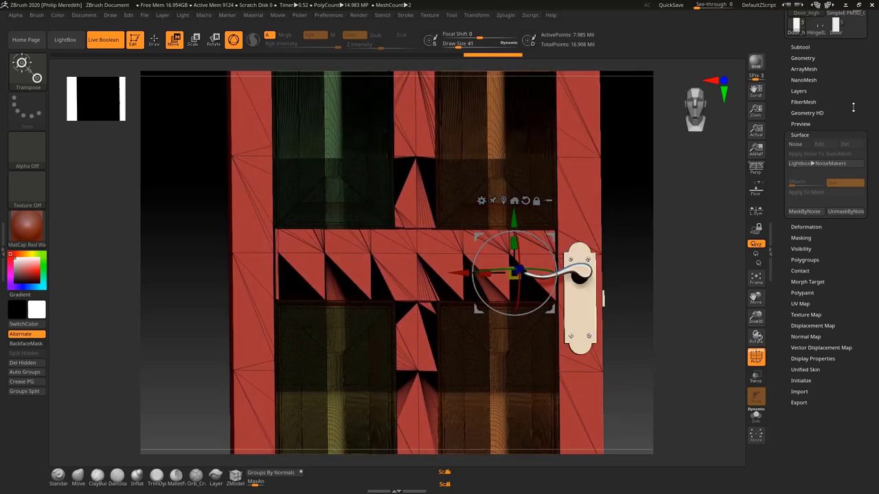
Step: Try remeshing the door with DynaMesh at resolution 128
{"action": "scroll", "coordinate": [824, 160], "scroll_direction": "up", "scroll_amount": 3}
{"action": "left_click", "coordinate": [802, 140]}
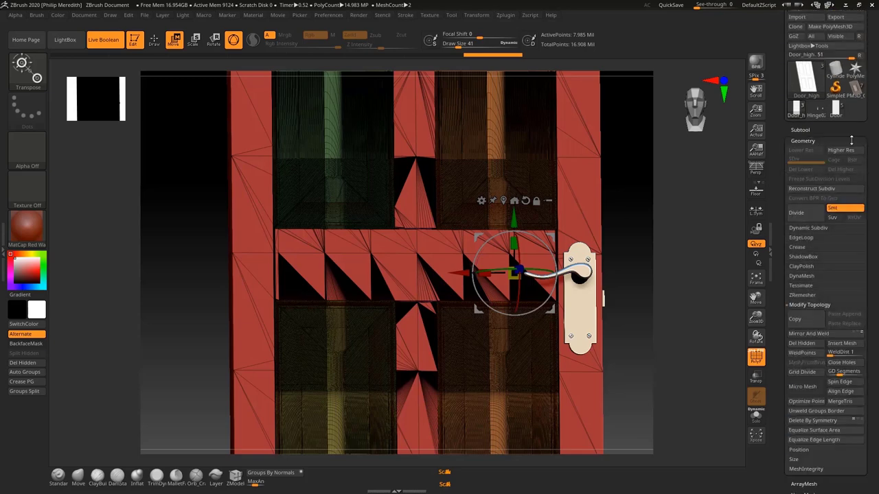
{"action": "left_click", "coordinate": [802, 276]}
{"action": "left_click", "coordinate": [800, 290]}
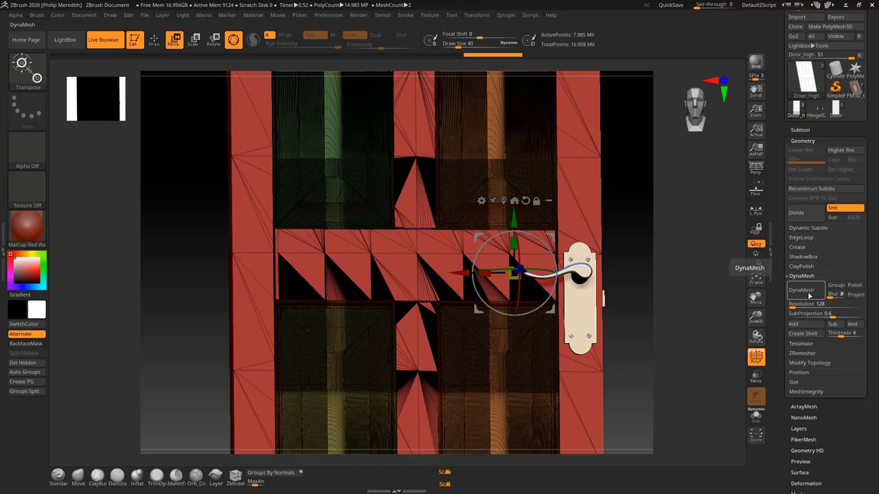
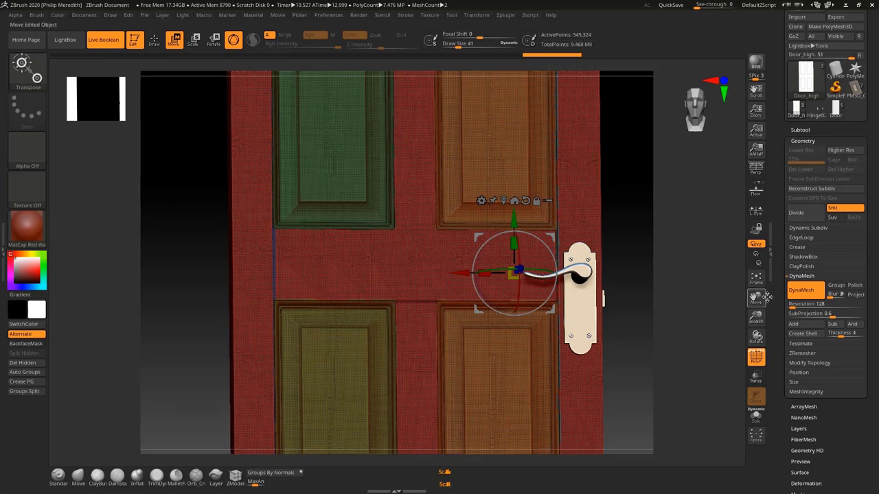
{"action": "left_click", "coordinate": [815, 295]}
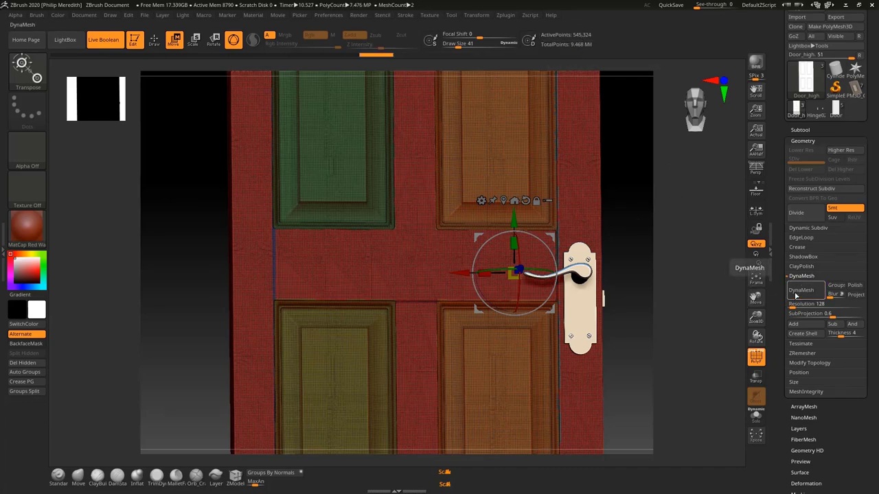
{"action": "left_click", "coordinate": [798, 294]}
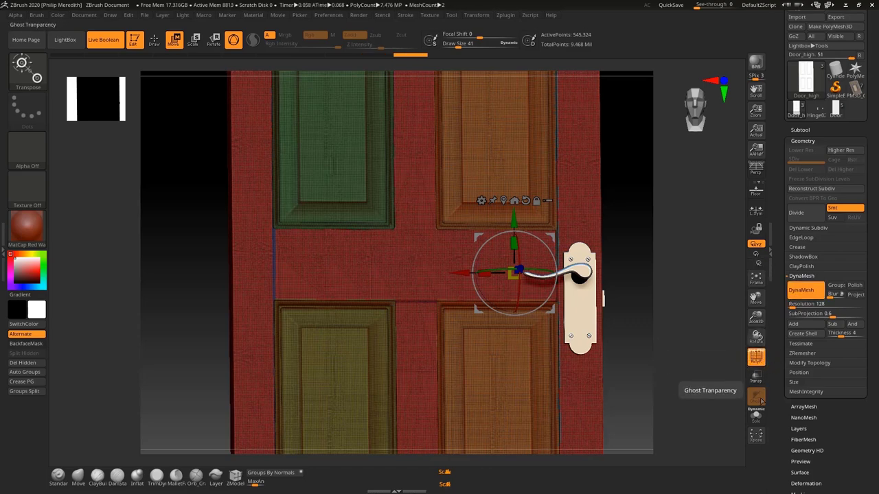
Step: Hide the wireframe to check the remeshed door surface and undo the DynaMesh
{"action": "left_click", "coordinate": [757, 361]}
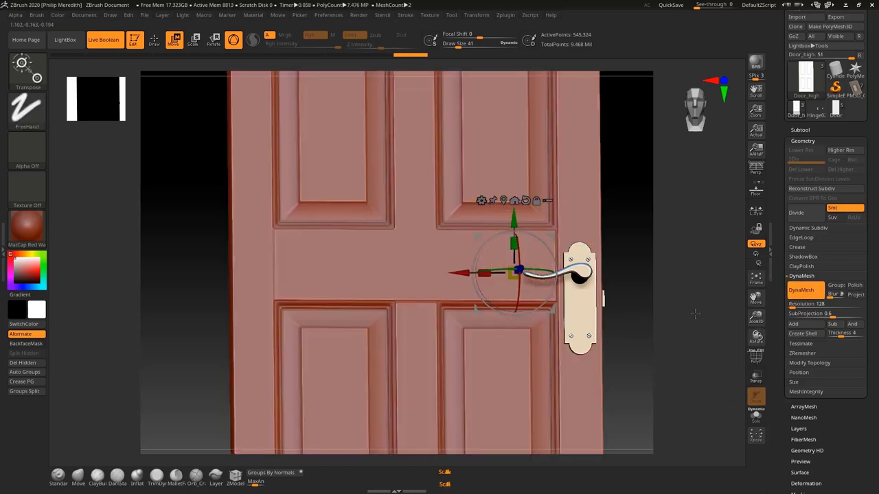
{"action": "left_click_drag", "start_coordinate": [696, 313], "coordinate": [721, 297], "text": "ctrl"}
{"action": "key", "text": "ctrl+z"}
{"action": "key", "text": "ctrl+z"}
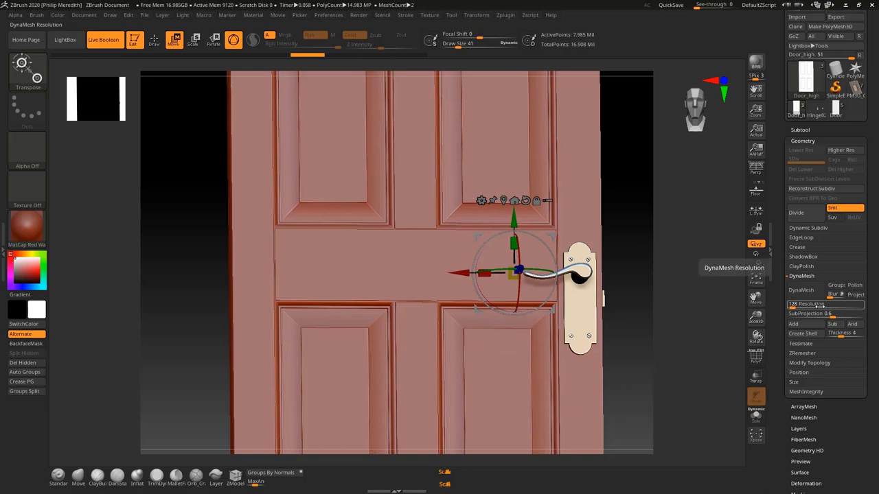
Step: Try DynaMesh on the door at resolution 200, inspect the panel edges up close and undo the remesh
{"action": "right_click_drag", "start_coordinate": [633, 226], "coordinate": [641, 281], "text": "ctrl"}
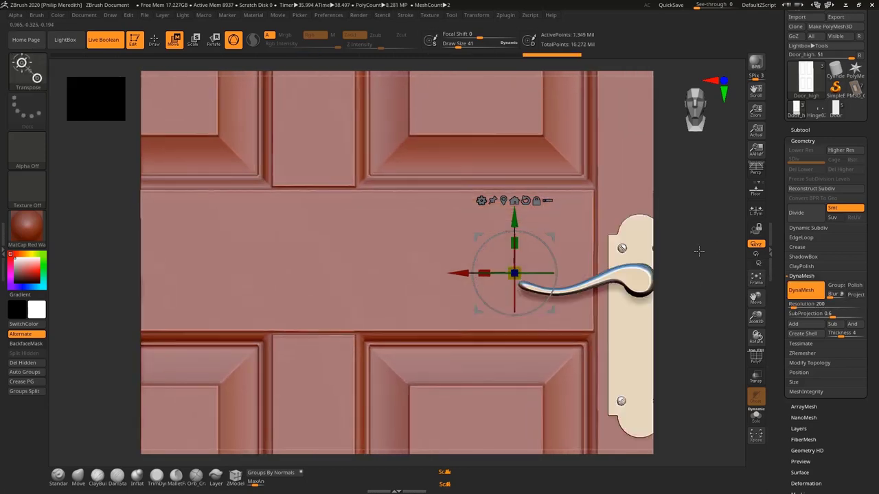
{"action": "right_click_drag", "start_coordinate": [696, 252], "coordinate": [680, 224]}
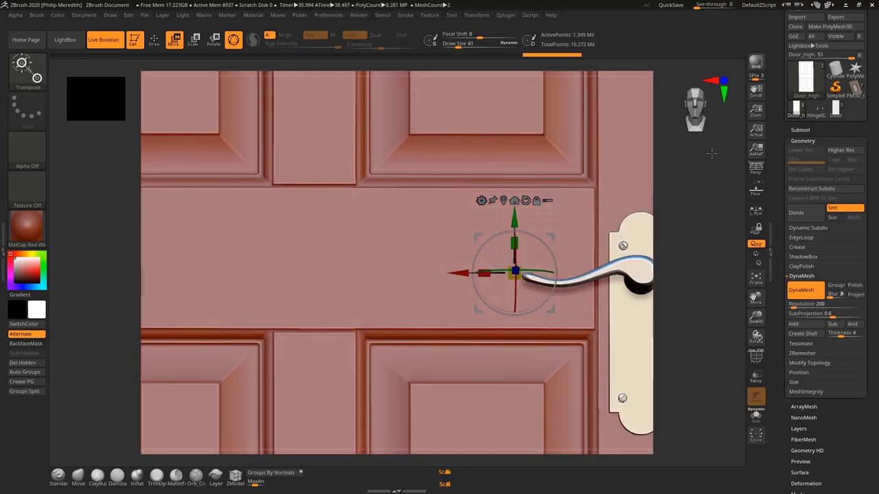
{"action": "right_click_drag", "start_coordinate": [711, 153], "coordinate": [693, 208]}
{"action": "key", "text": "ctrl+z"}
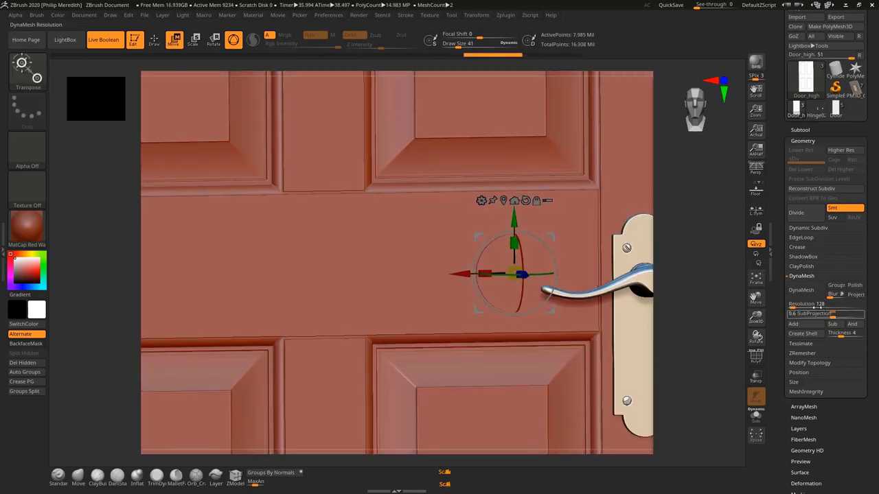
Step: Remesh the door with DynaMesh at resolution 248
{"action": "left_click", "coordinate": [813, 304]}
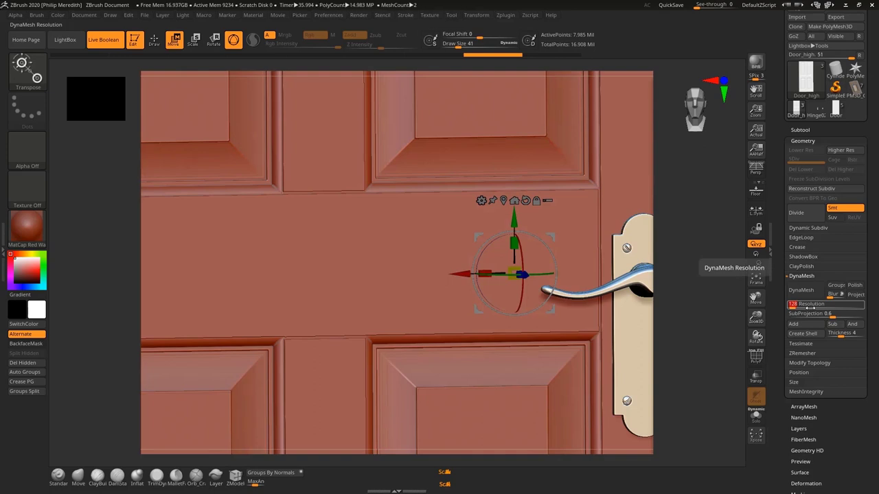
{"action": "type", "text": "250"}
{"action": "key", "text": "Tab"}
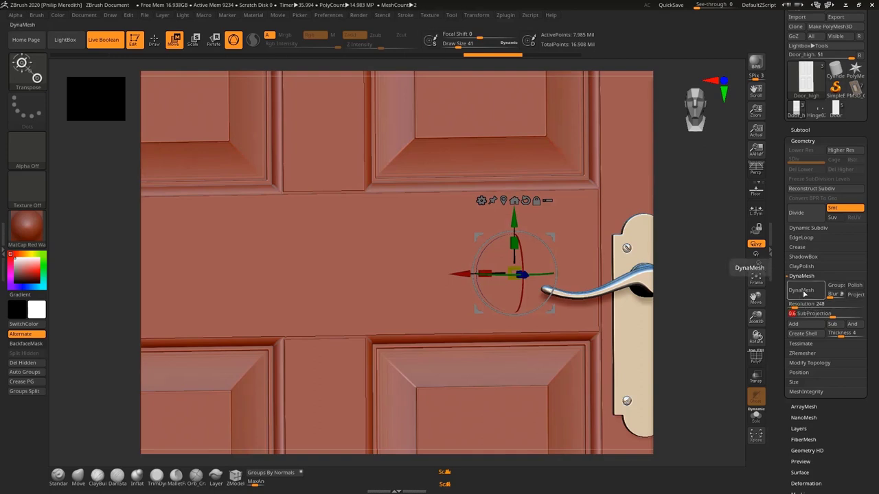
{"action": "left_click", "coordinate": [802, 291]}
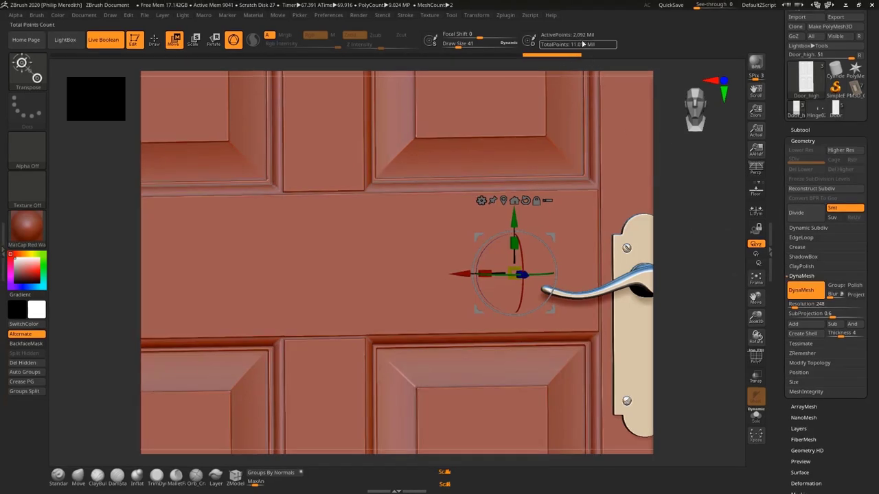
Step: Examine the remeshed door's panel edges, middle rail and handle area from several angles
{"action": "left_click_drag", "start_coordinate": [699, 211], "coordinate": [701, 235]}
{"action": "mouse_move", "coordinate": [701, 234]}
{"action": "left_mouse_down"}
{"action": "mouse_move", "coordinate": [702, 245]}
{"action": "mouse_move", "coordinate": [688, 222]}
{"action": "mouse_move", "coordinate": [689, 232]}
{"action": "left_mouse_up"}
{"action": "left_click_drag", "start_coordinate": [689, 232], "coordinate": [690, 245]}
{"action": "key", "text": "ctrl+z"}
{"action": "key", "text": "ctrl+z"}
{"action": "key", "text": "ctrl+z"}
{"action": "key", "text": "ctrl+z"}
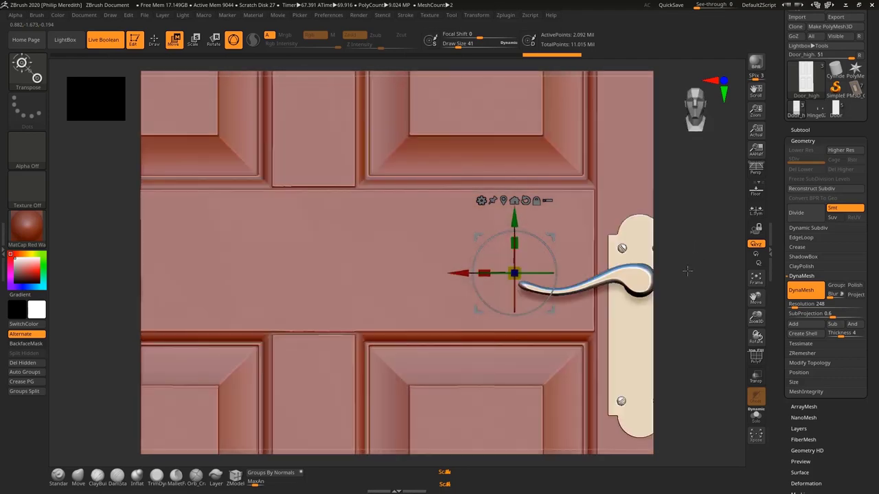
{"action": "key", "text": "ctrl+z"}
{"action": "key", "text": "ctrl+z"}
{"action": "key", "text": "ctrl+z"}
{"action": "key", "text": "ctrl+z"}
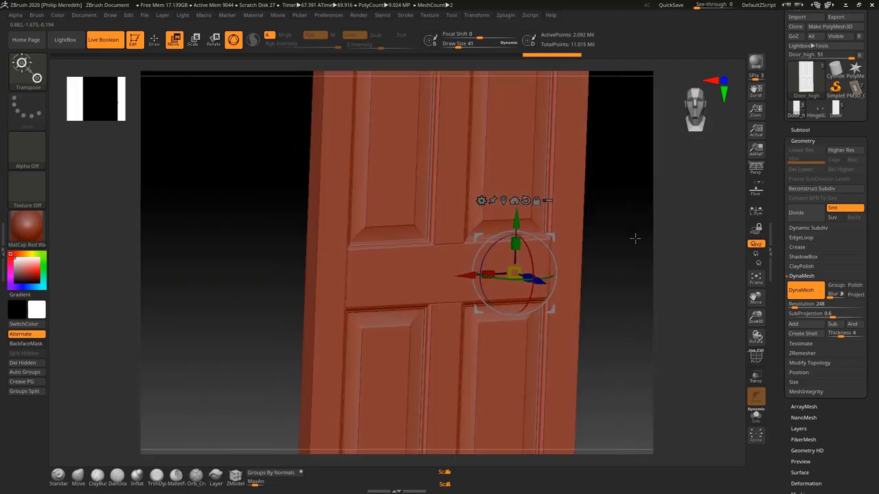
{"action": "key", "text": "ctrl+z"}
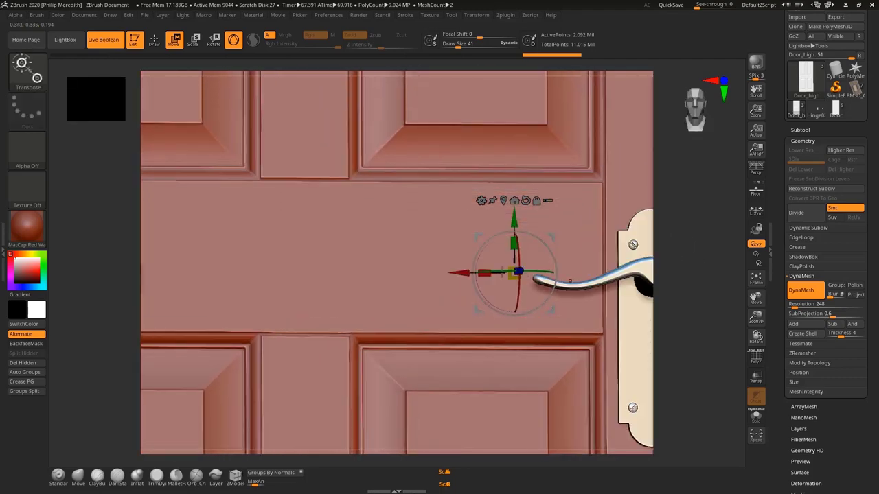
Step: Subdivide the remeshed door once to subdivision level 2
{"action": "key", "text": "ctrl+d"}
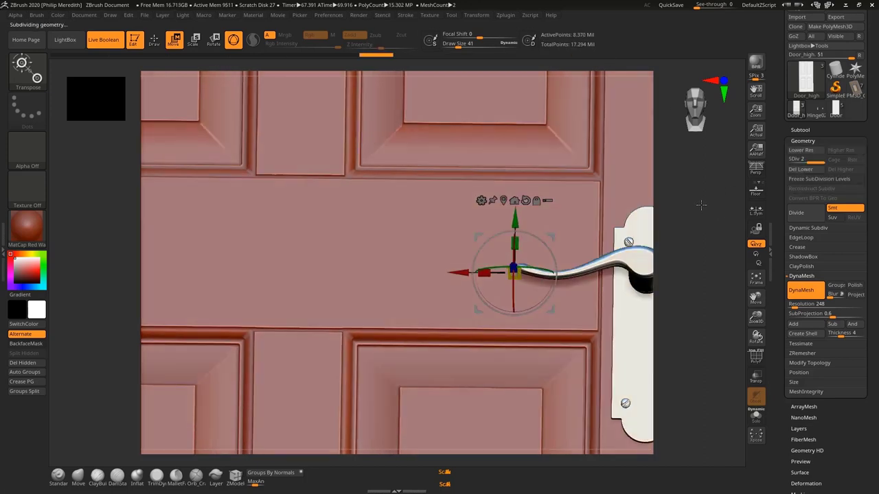
{"action": "key", "text": "ctrl"}
{"action": "mouse_move", "coordinate": [654, 295]}
{"action": "left_mouse_down"}
{"action": "mouse_move", "coordinate": [673, 300]}
{"action": "mouse_move", "coordinate": [691, 269]}
{"action": "left_mouse_up"}
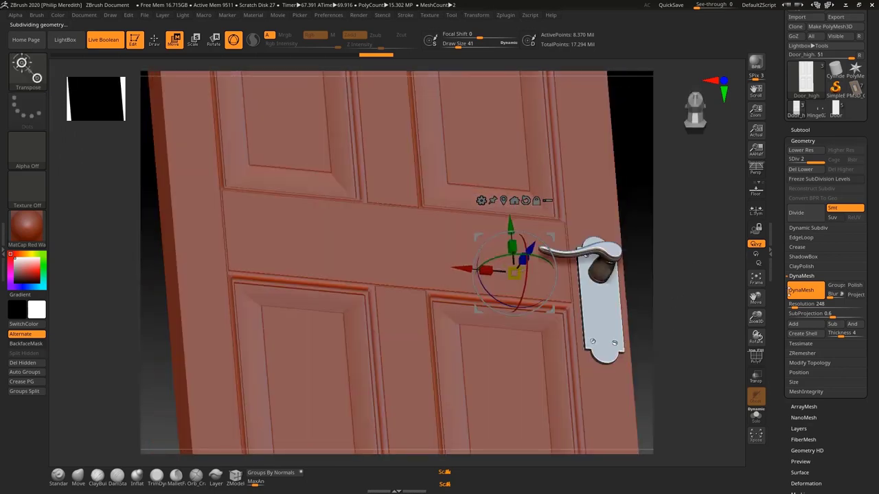
Step: Add surface noise to the door using the NoisePlug Wood pattern
{"action": "scroll", "coordinate": [835, 433], "scroll_direction": "down", "scroll_amount": 3}
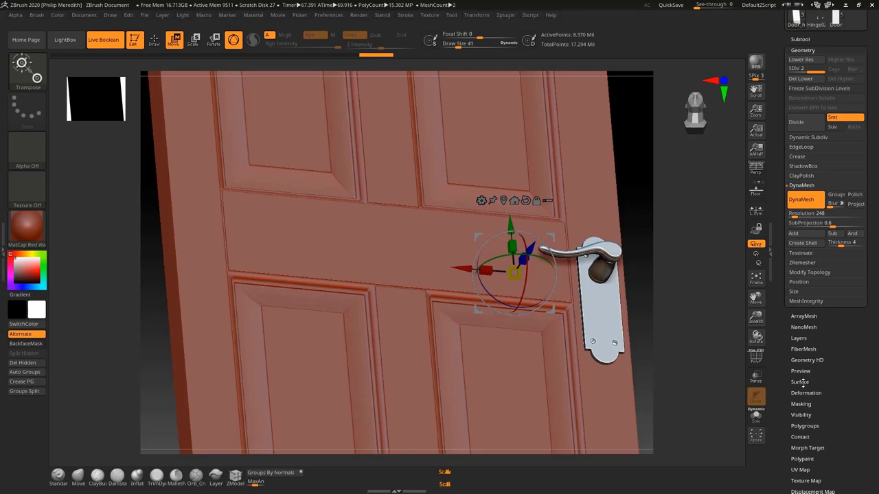
{"action": "left_click", "coordinate": [800, 381]}
{"action": "scroll", "coordinate": [800, 206], "scroll_direction": "up", "scroll_amount": 2}
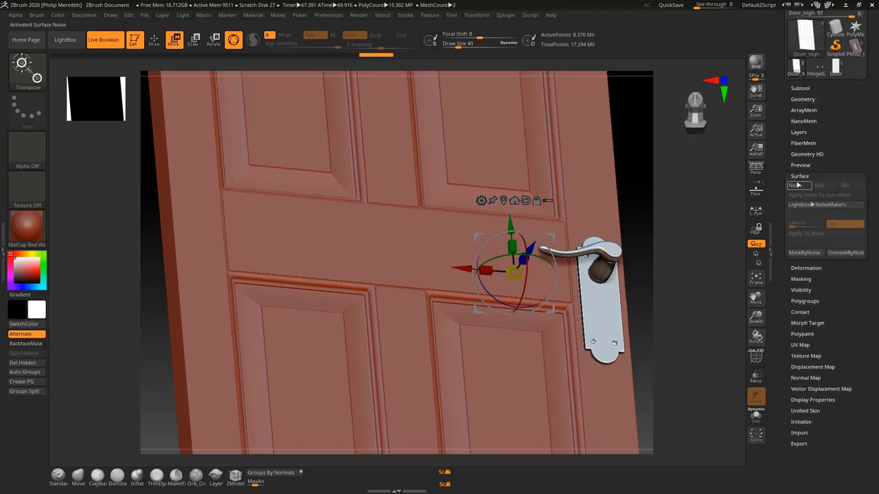
{"action": "left_click", "coordinate": [795, 185]}
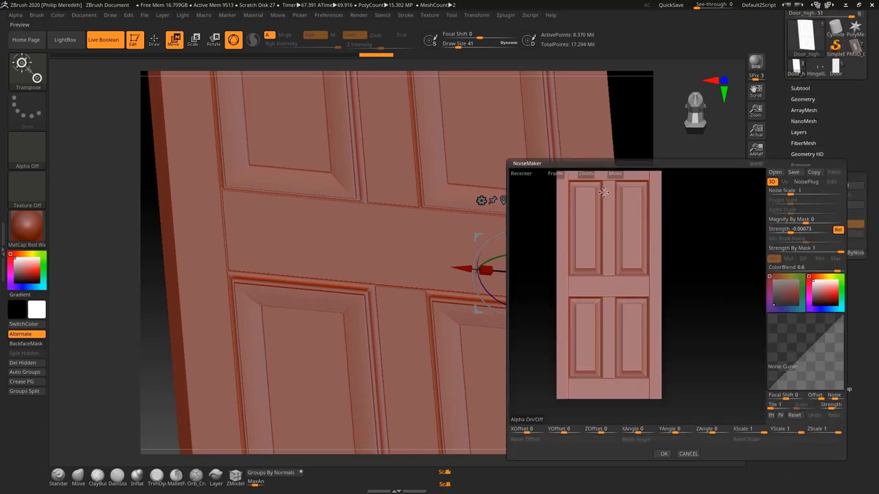
{"action": "left_click_drag", "start_coordinate": [582, 173], "coordinate": [631, 373]}
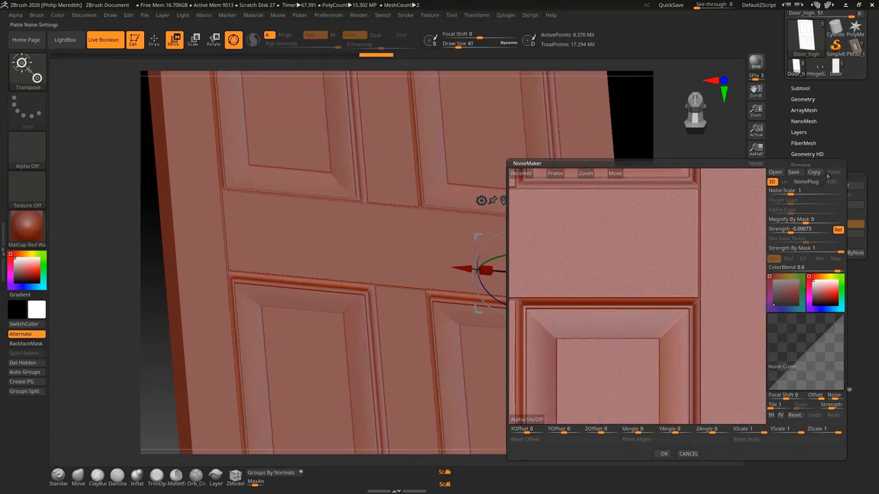
{"action": "left_click", "coordinate": [813, 182]}
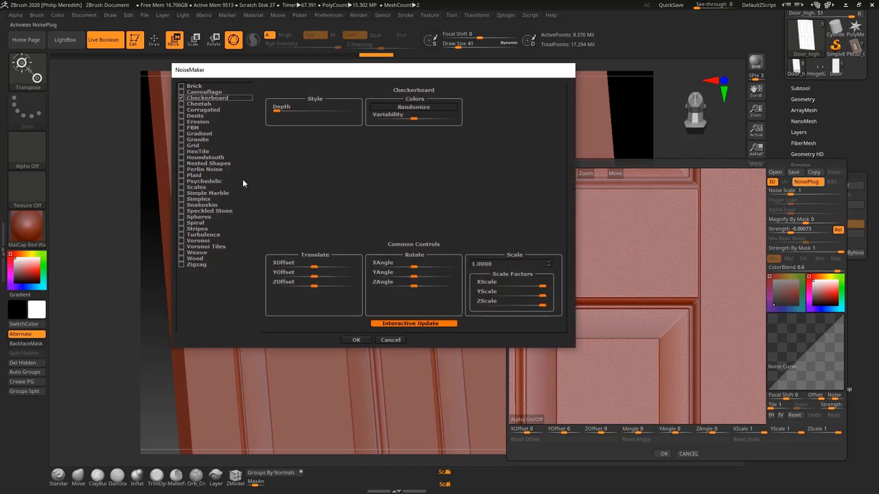
{"action": "left_click", "coordinate": [196, 259]}
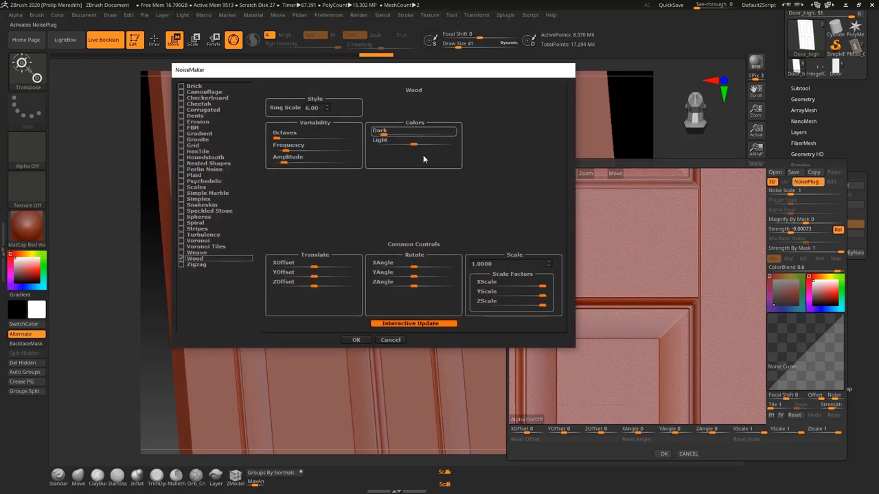
{"action": "left_click", "coordinate": [357, 339]}
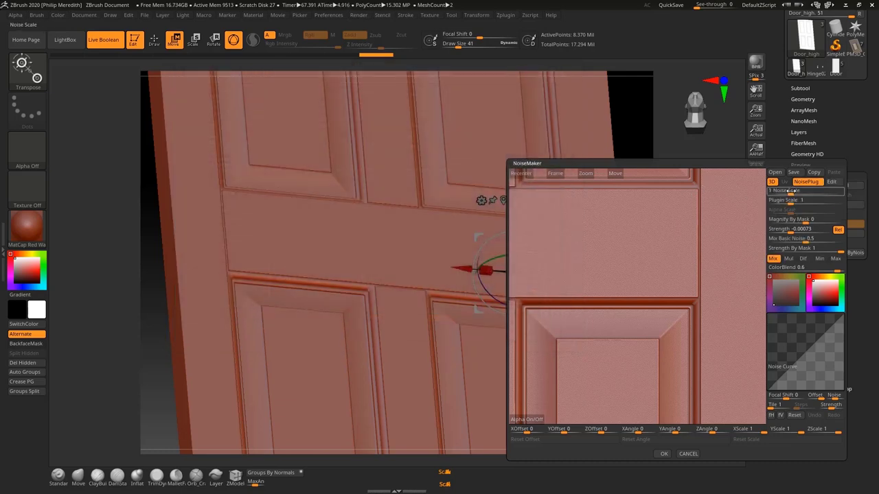
Step: Set the noise's Noise Scale and Mix Basic Noise to 0, Plugin Scale to 0.26857 and Strength to -0.00665
{"action": "left_click_drag", "start_coordinate": [790, 191], "coordinate": [792, 192]}
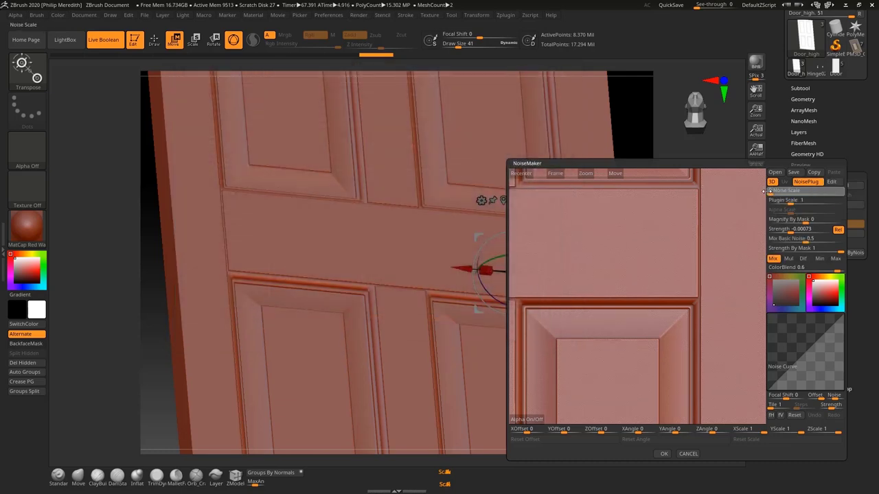
{"action": "left_click_drag", "start_coordinate": [790, 241], "coordinate": [759, 242]}
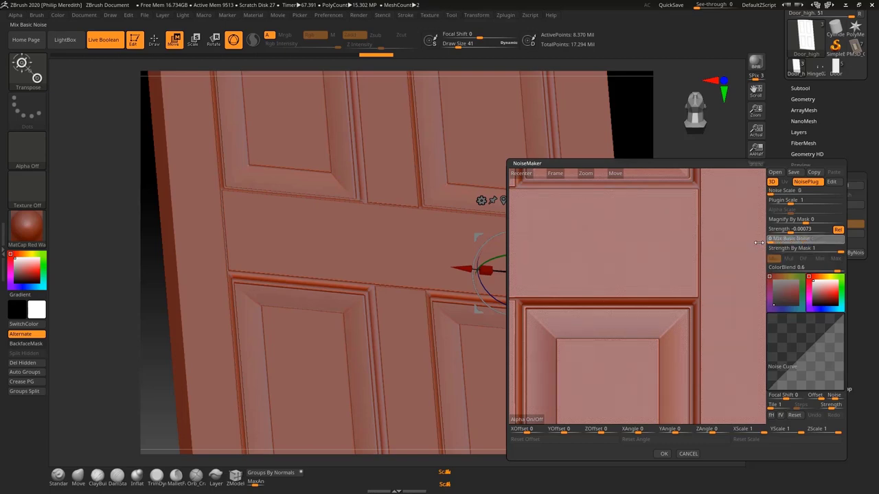
{"action": "left_click_drag", "start_coordinate": [791, 202], "coordinate": [789, 200]}
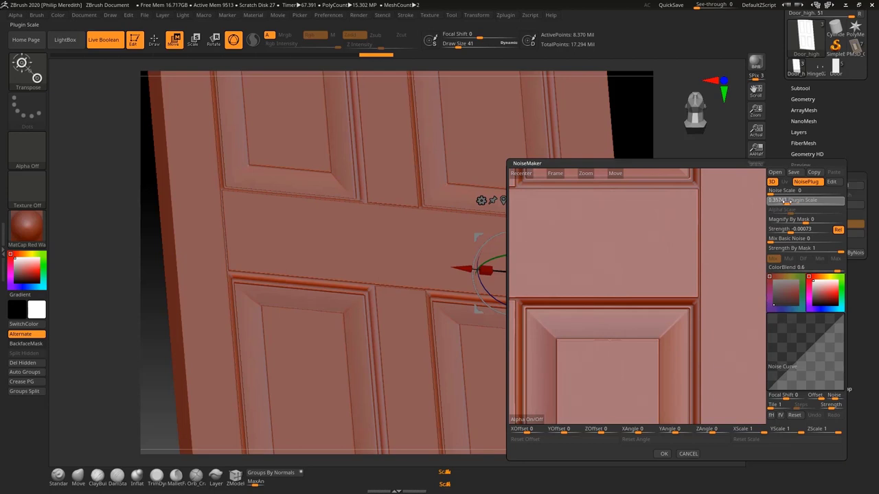
{"action": "left_click_drag", "start_coordinate": [790, 200], "coordinate": [806, 231]}
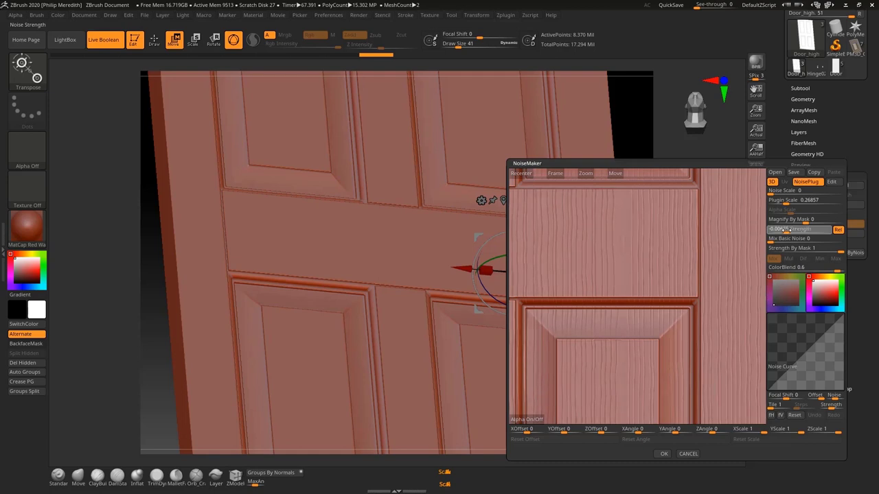
{"action": "left_click_drag", "start_coordinate": [806, 231], "coordinate": [806, 231]}
Step: Rotate the wood grain to a YAngle of 118 and a ZAngle of 6, checking the preview across the door
{"action": "left_click_drag", "start_coordinate": [601, 335], "coordinate": [678, 316]}
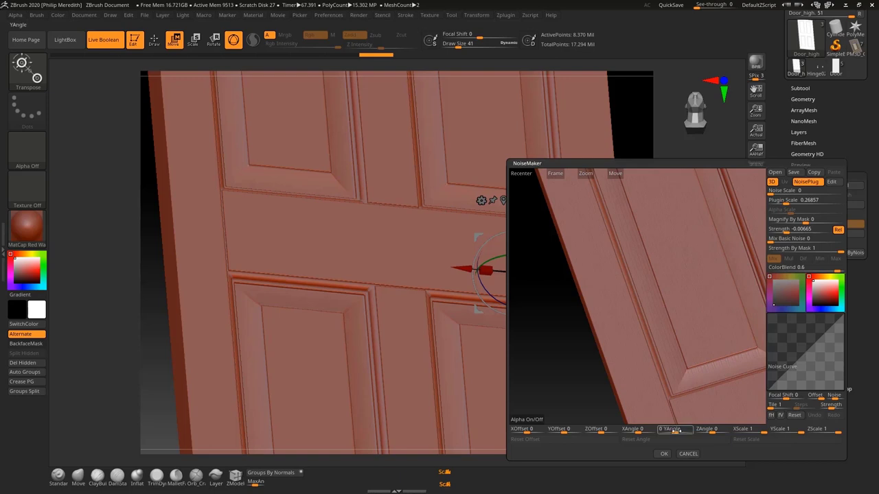
{"action": "left_click_drag", "start_coordinate": [675, 431], "coordinate": [687, 431]}
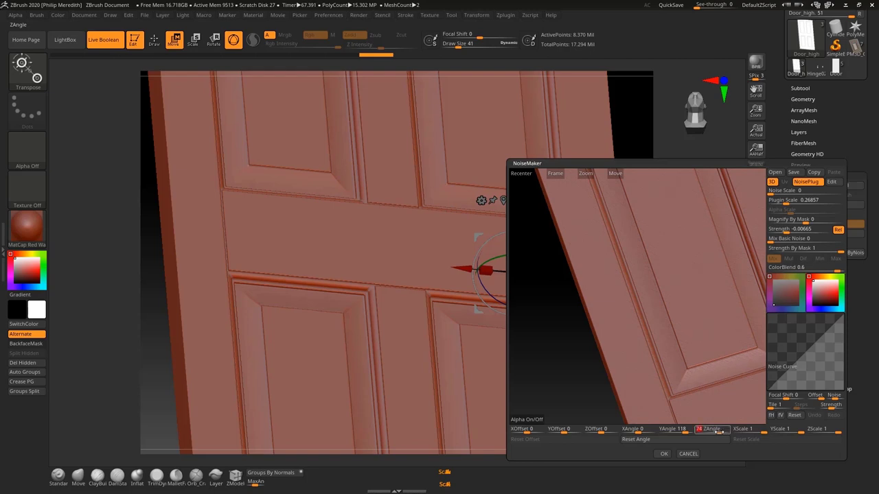
{"action": "right_click_drag", "start_coordinate": [677, 357], "coordinate": [668, 309], "text": "ctrl"}
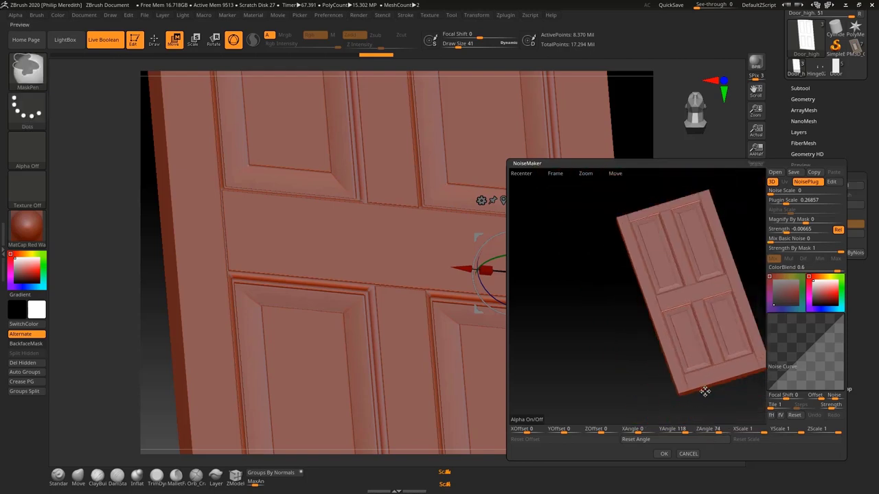
{"action": "left_click_drag", "start_coordinate": [702, 389], "coordinate": [710, 287]}
{"action": "left_click_drag", "start_coordinate": [722, 428], "coordinate": [718, 429]}
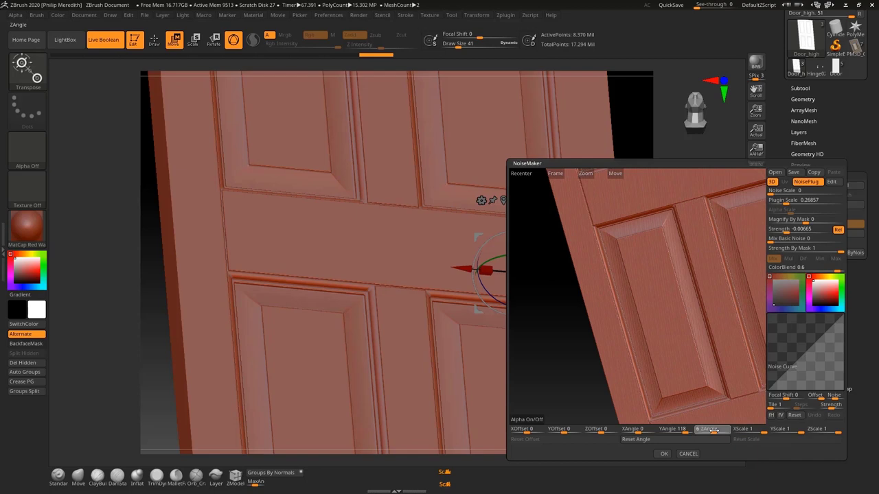
{"action": "mouse_move", "coordinate": [708, 306]}
{"action": "right_mouse_down", "text": "ctrl"}
{"action": "mouse_move", "coordinate": [718, 312]}
{"action": "mouse_move", "coordinate": [699, 317]}
{"action": "right_mouse_up", "text": "ctrl"}
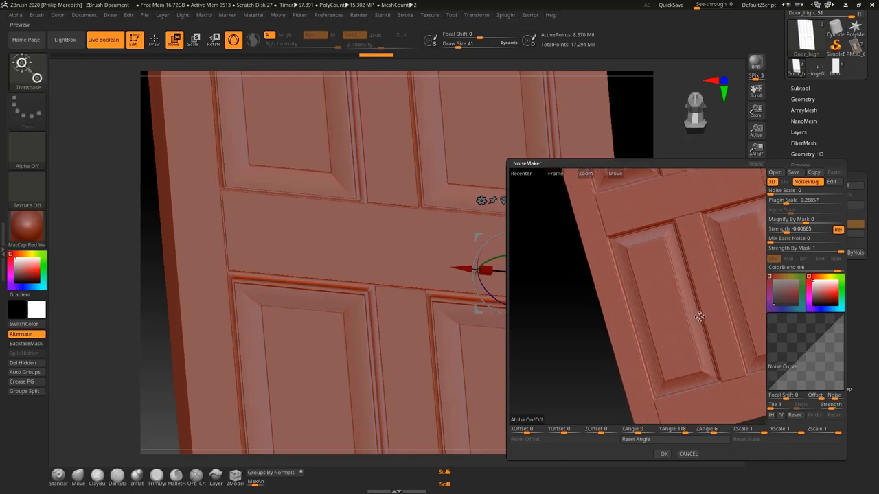
{"action": "left_click_drag", "start_coordinate": [699, 318], "coordinate": [657, 340]}
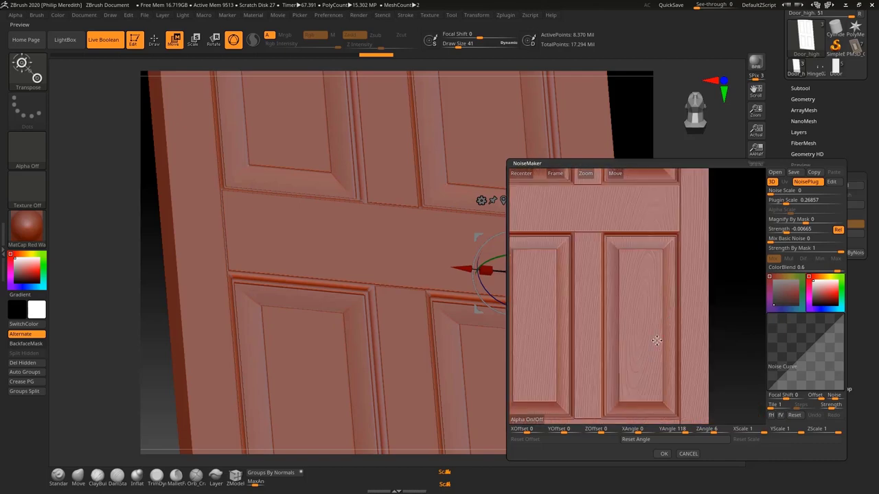
{"action": "left_click_drag", "start_coordinate": [607, 352], "coordinate": [590, 322], "text": "alt"}
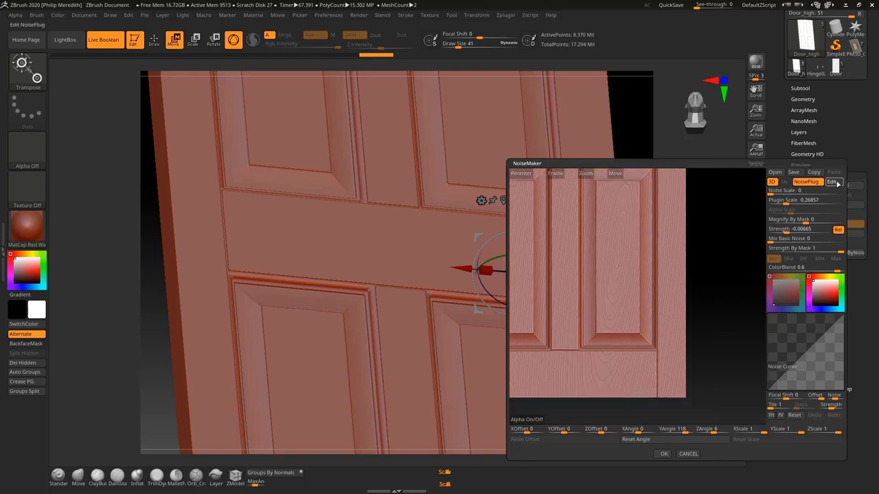
Step: Adjust the Wood pattern's Ring Scale and accept the surface noise on the door
{"action": "left_click", "coordinate": [837, 184]}
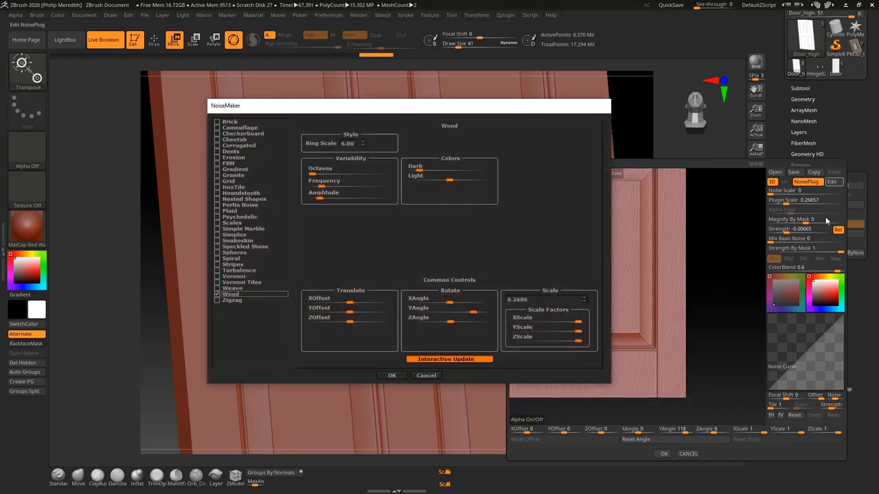
{"action": "left_click", "coordinate": [363, 141]}
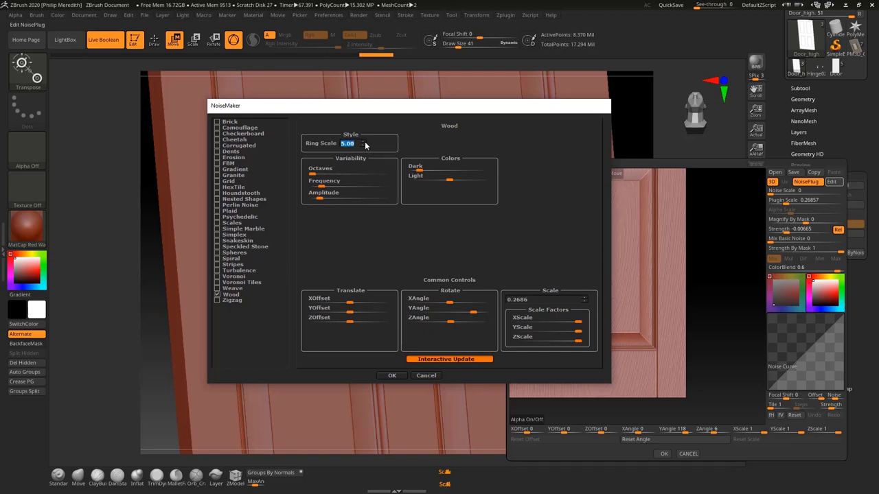
{"action": "left_click", "coordinate": [365, 141]}
{"action": "left_click", "coordinate": [390, 377]}
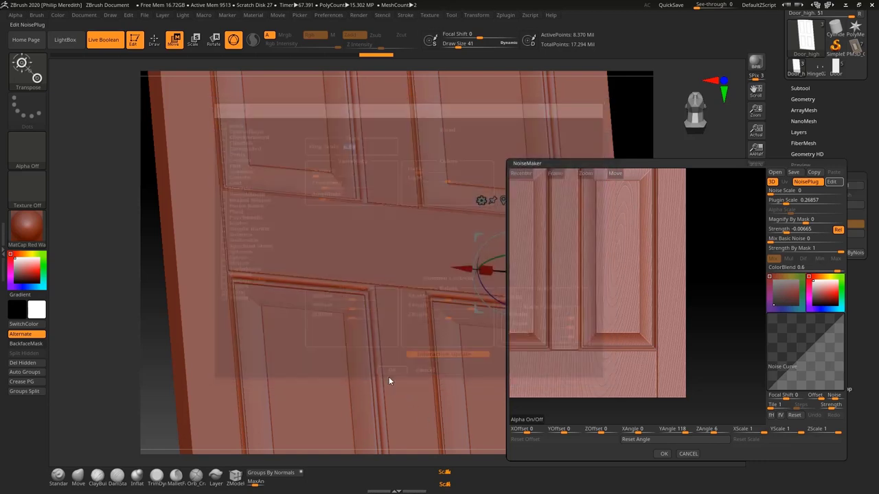
{"action": "left_click", "coordinate": [662, 454]}
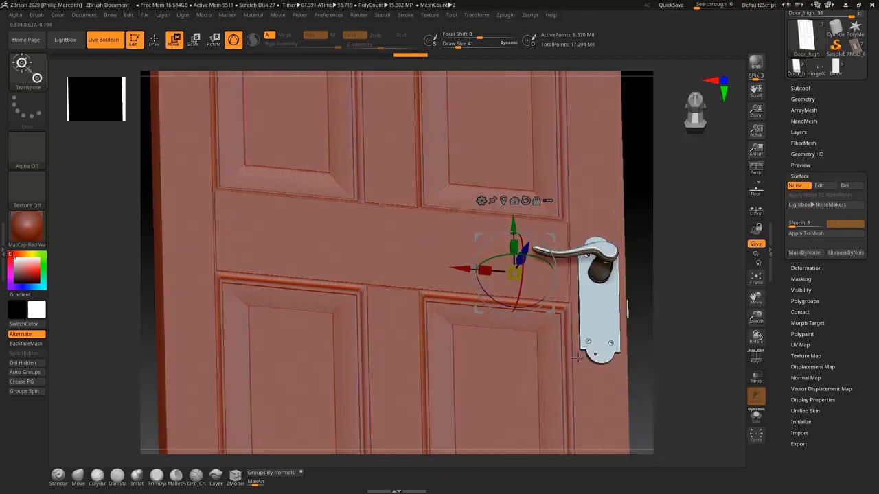
Step: Switch the door's material to BasicMaterial and inspect the wood grain from several angles
{"action": "left_click", "coordinate": [27, 225]}
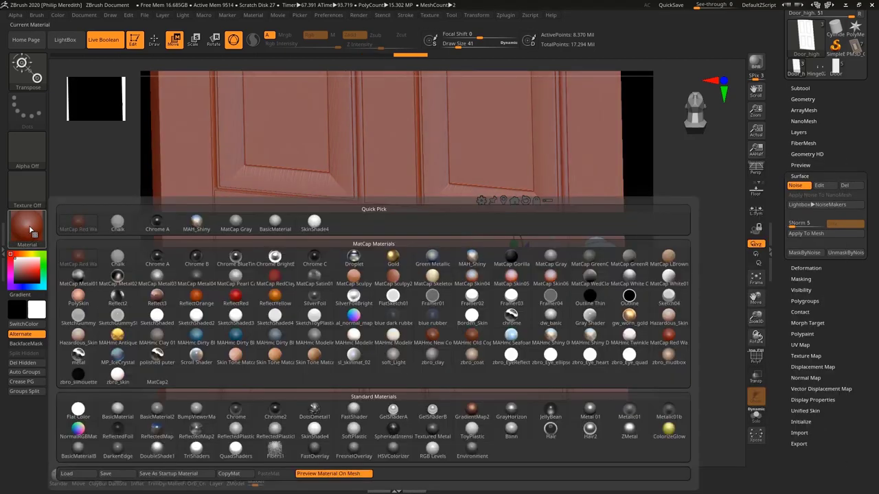
{"action": "left_click", "coordinate": [117, 410]}
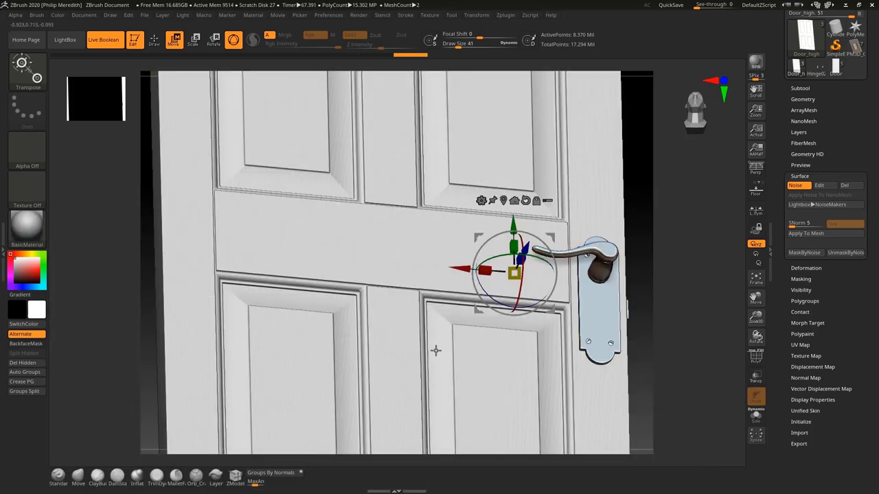
{"action": "right_click_drag", "start_coordinate": [436, 351], "coordinate": [456, 332]}
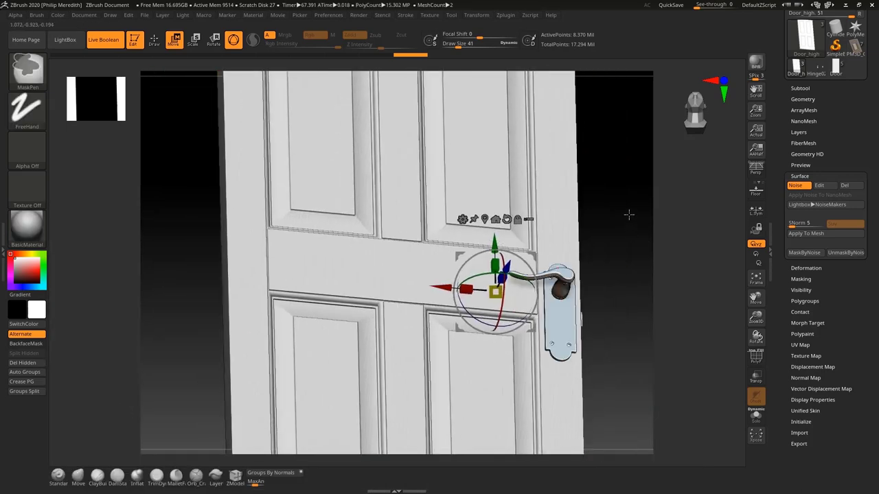
{"action": "mouse_move", "coordinate": [630, 214]}
{"action": "right_mouse_down", "text": "ctrl"}
{"action": "mouse_move", "coordinate": [630, 228]}
{"action": "mouse_move", "coordinate": [635, 217]}
{"action": "right_mouse_up", "text": "ctrl"}
{"action": "left_click_drag", "start_coordinate": [635, 216], "coordinate": [665, 244]}
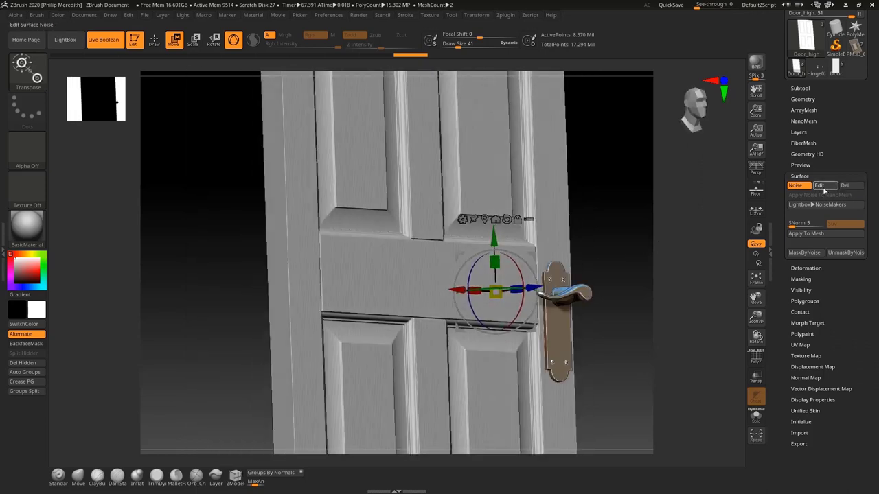
Step: Set the wood-grain surface noise's Strength to -0.01, accept it and check the grain down to the door's bottom
{"action": "left_click", "coordinate": [822, 186]}
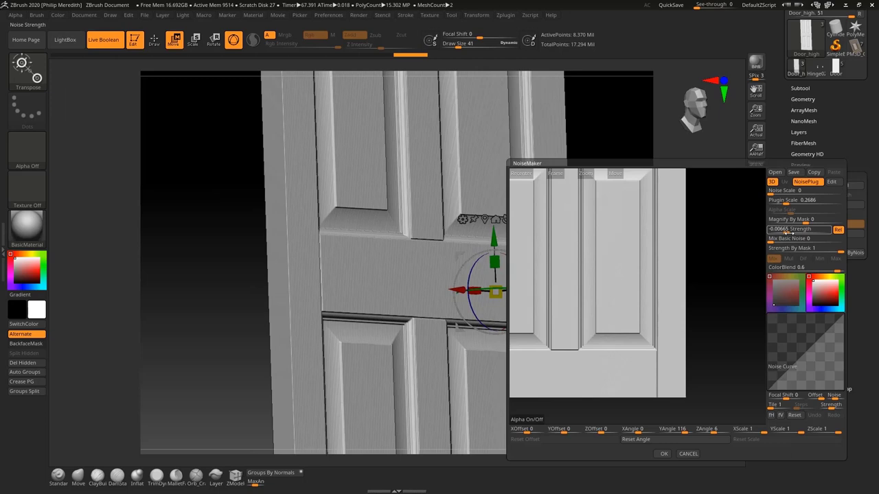
{"action": "left_click", "coordinate": [814, 227]}
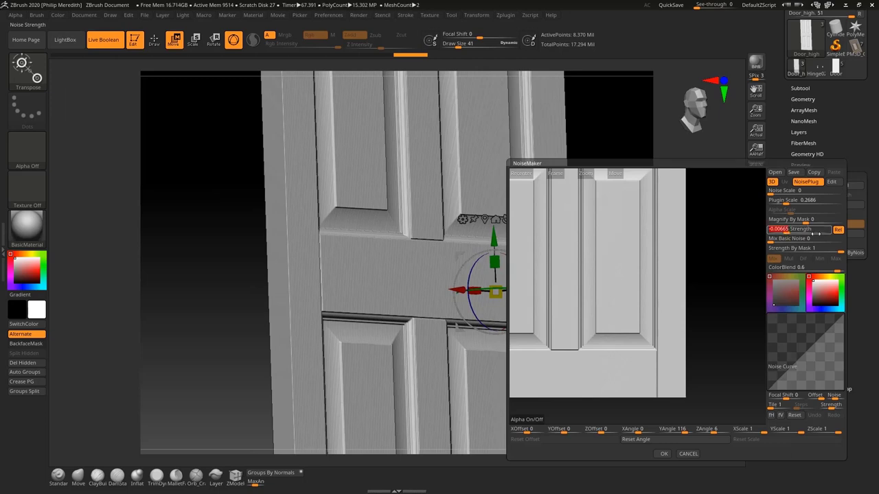
{"action": "type", "text": "-"}
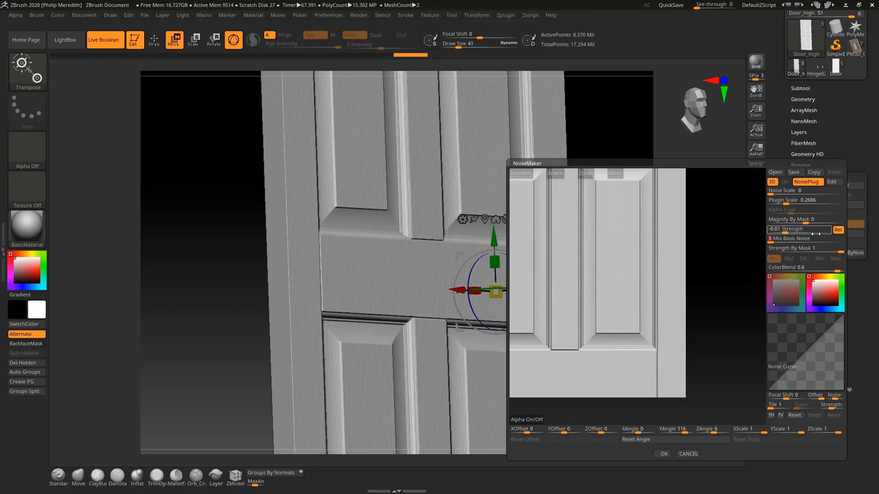
{"action": "left_click", "coordinate": [661, 454]}
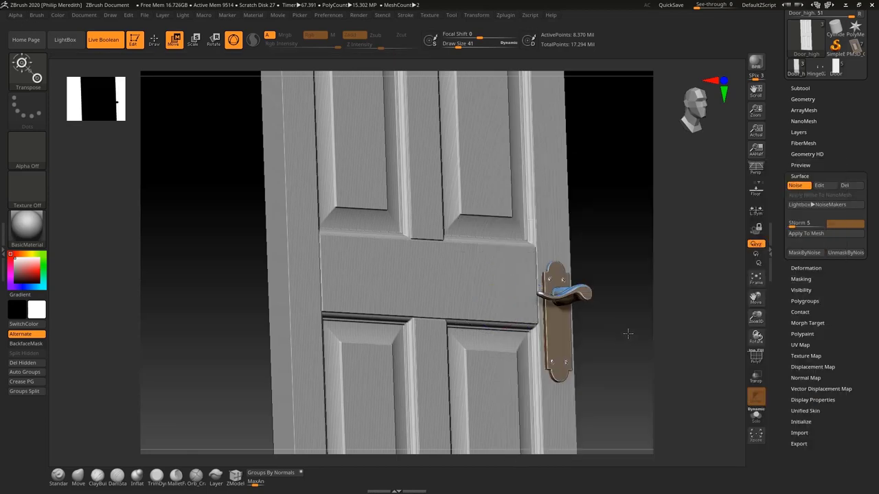
{"action": "mouse_move", "coordinate": [621, 343]}
{"action": "left_mouse_down"}
{"action": "mouse_move", "coordinate": [655, 330]}
{"action": "mouse_move", "coordinate": [644, 354]}
{"action": "mouse_move", "coordinate": [602, 285]}
{"action": "mouse_move", "coordinate": [640, 346]}
{"action": "mouse_move", "coordinate": [635, 324]}
{"action": "mouse_move", "coordinate": [631, 335]}
{"action": "left_mouse_up"}
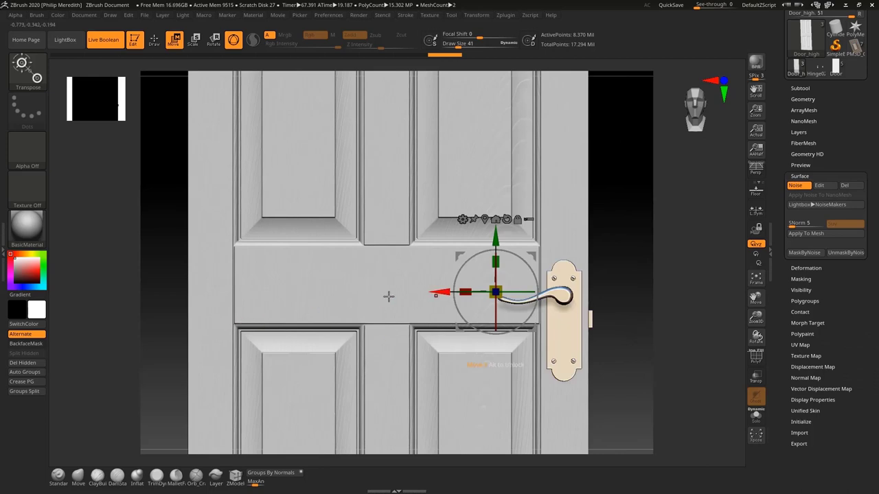
{"action": "mouse_move", "coordinate": [758, 317]}
{"action": "left_mouse_down"}
{"action": "mouse_move", "coordinate": [751, 226]}
{"action": "mouse_move", "coordinate": [732, 176]}
{"action": "mouse_move", "coordinate": [751, 170]}
{"action": "left_mouse_up"}
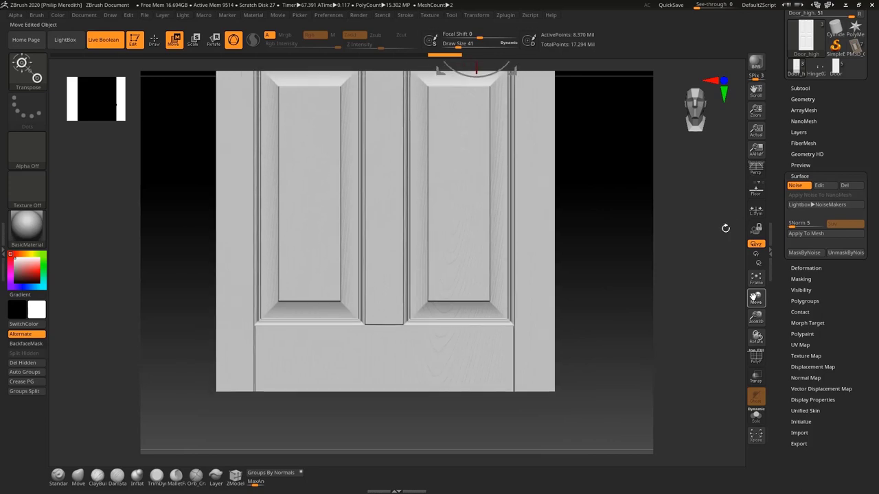
{"action": "key", "text": "ctrl"}
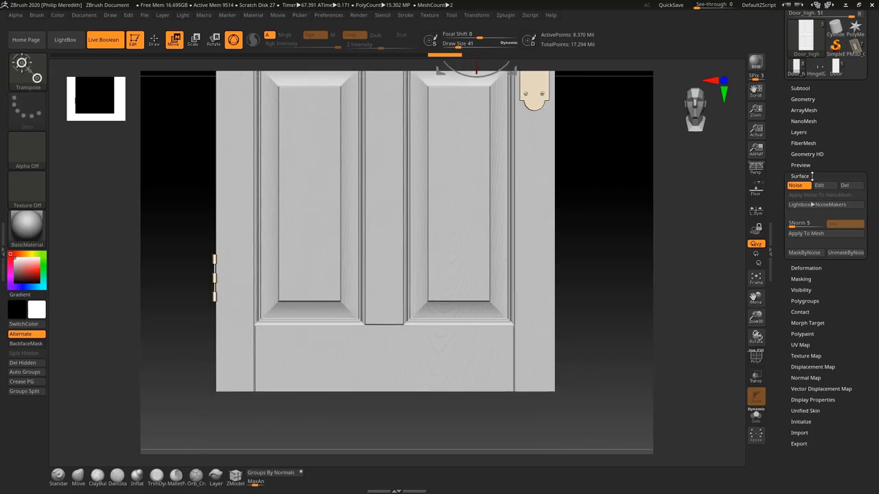
Step: Save the current noise settings to a NoiseMaker file named Wood4Door and accept the surface noise
{"action": "left_click", "coordinate": [819, 186]}
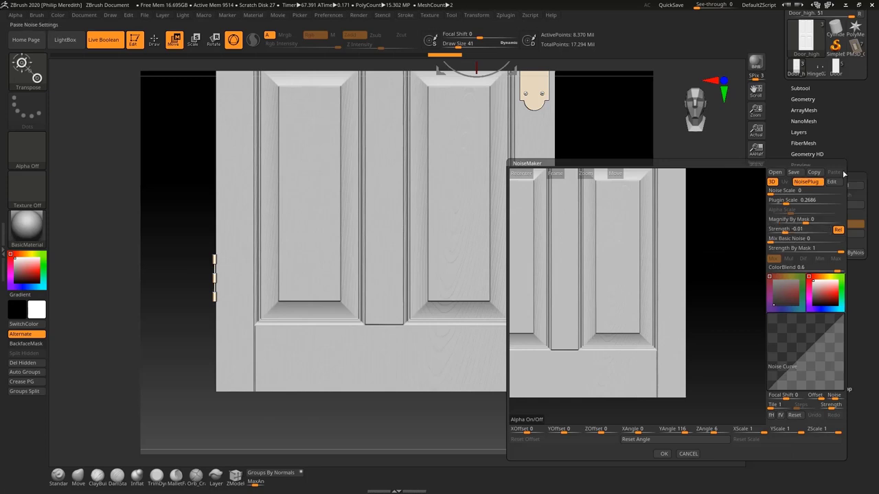
{"action": "left_click", "coordinate": [794, 173]}
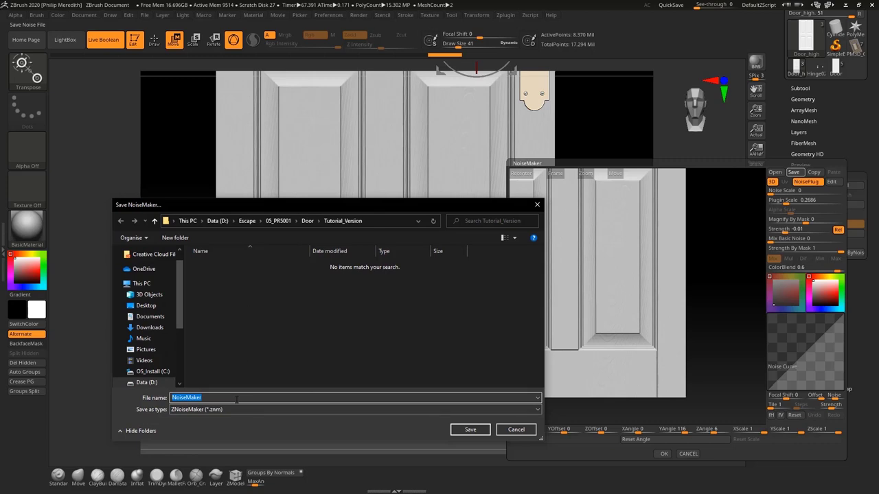
{"action": "type", "text": "Wood4Door"}
{"action": "key", "text": "Return"}
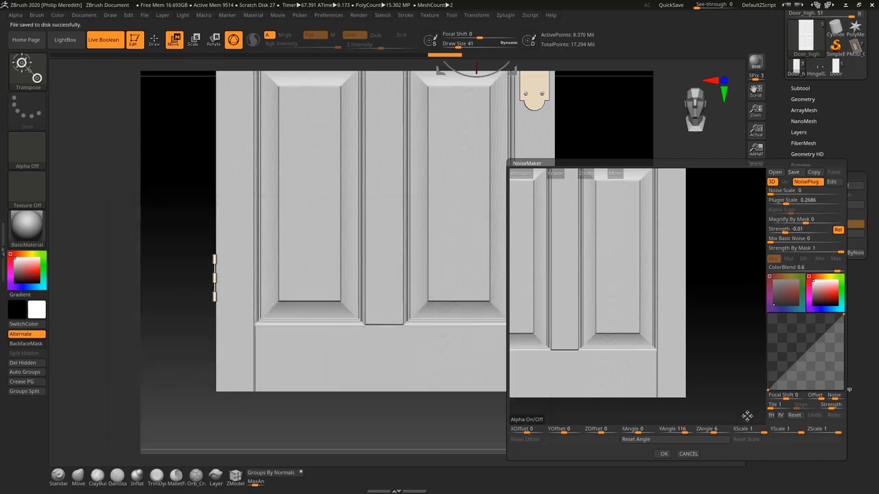
{"action": "left_click", "coordinate": [666, 455]}
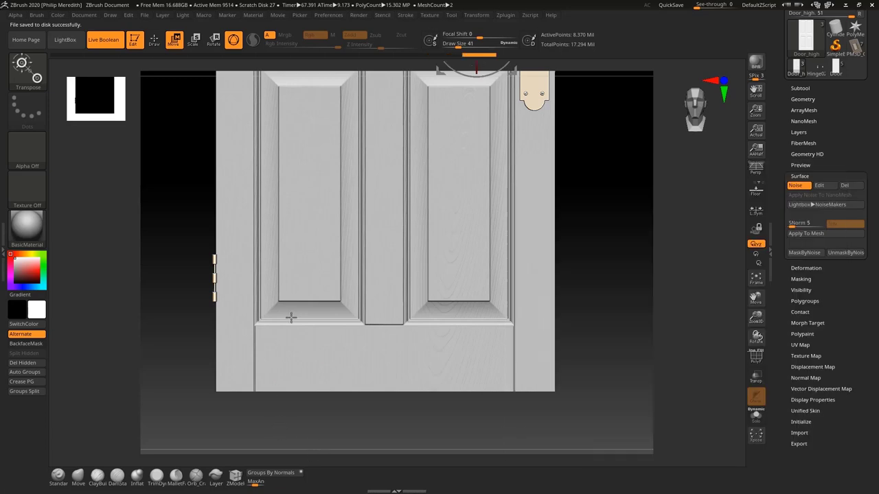
Step: Switch the masking brush to MaskRect and mask the door's bottom horizontal rail
{"action": "key", "text": "ctrl"}
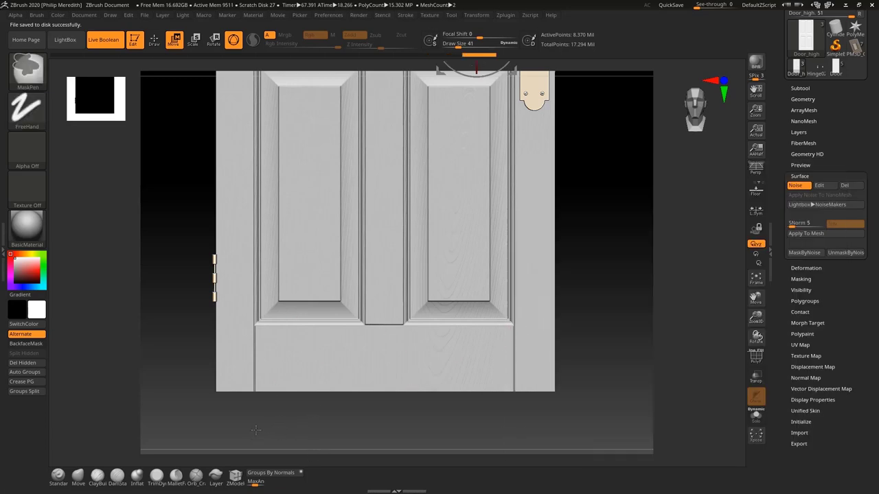
{"action": "left_click", "coordinate": [27, 68], "text": "ctrl"}
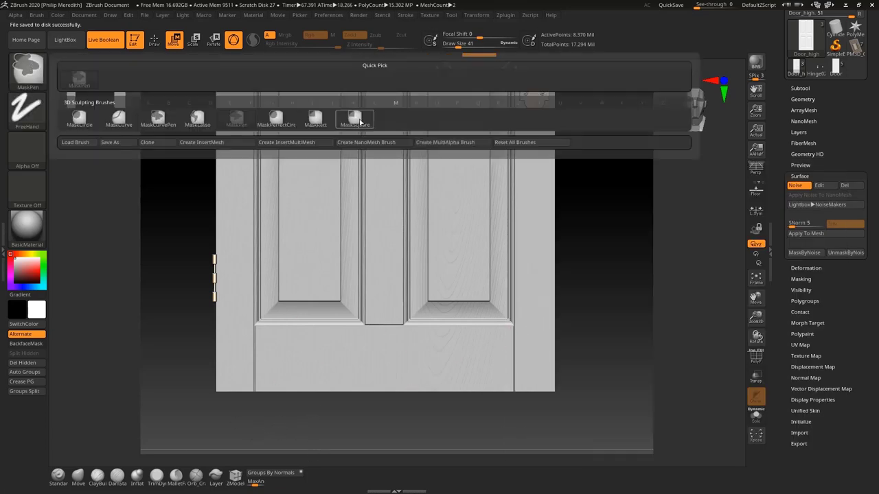
{"action": "left_click", "coordinate": [315, 118]}
{"action": "mouse_move", "coordinate": [252, 399]}
{"action": "left_mouse_down", "text": "ctrl"}
{"action": "mouse_move", "coordinate": [288, 369]}
{"action": "mouse_move", "coordinate": [475, 318]}
{"action": "mouse_move", "coordinate": [516, 324]}
{"action": "left_mouse_up", "text": "ctrl"}
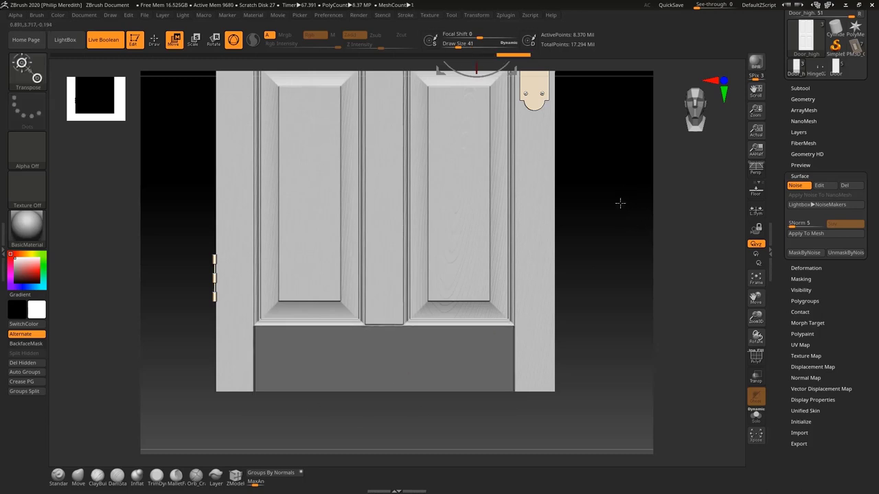
{"action": "left_click_drag", "start_coordinate": [620, 204], "coordinate": [621, 399], "text": "alt"}
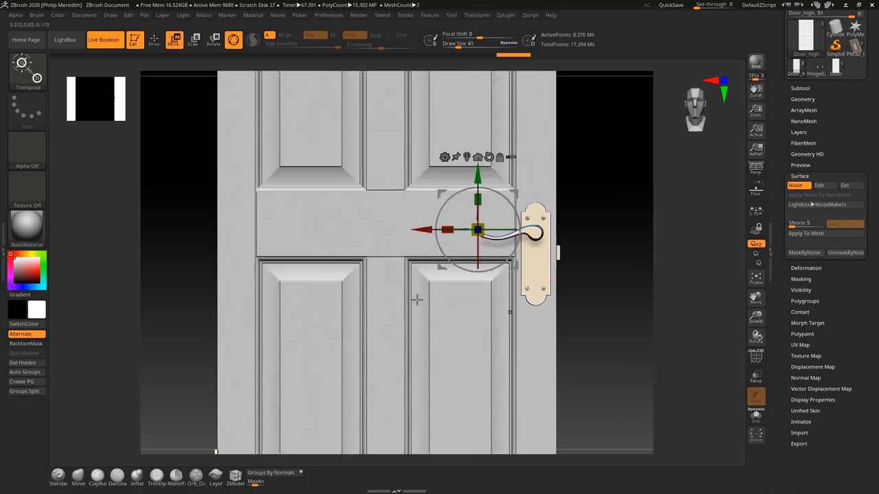
{"action": "left_click", "coordinate": [255, 257]}
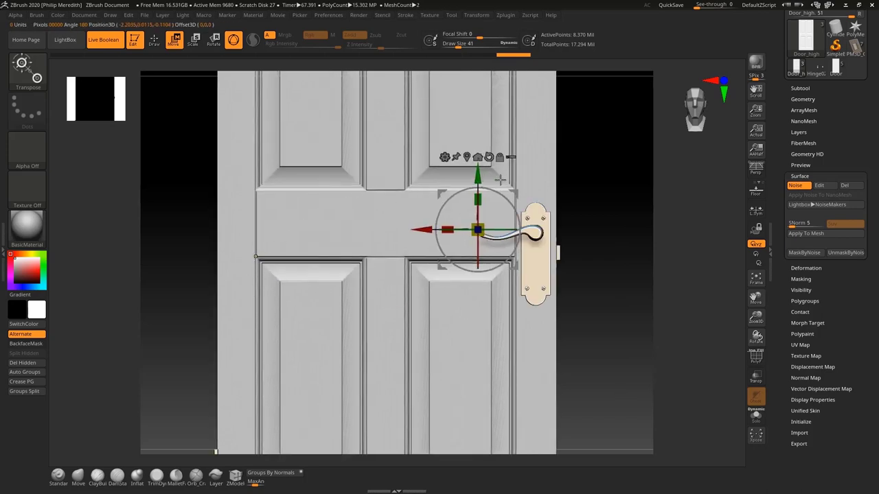
{"action": "left_click", "coordinate": [515, 190]}
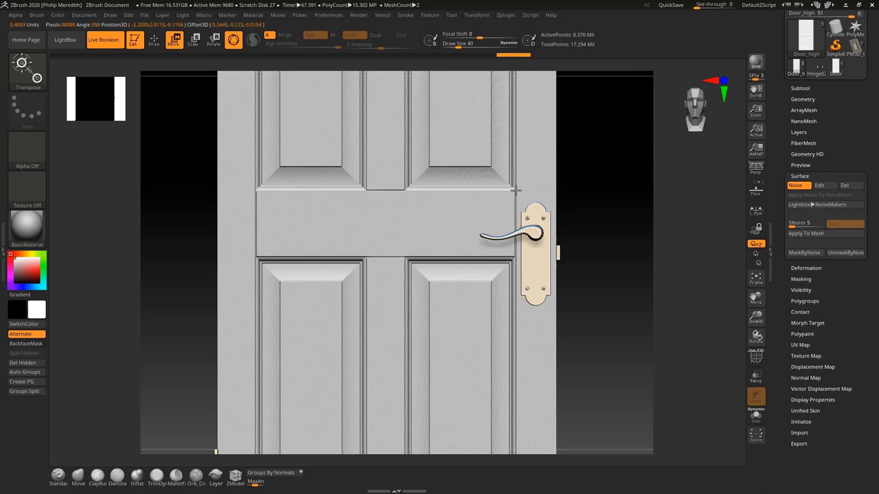
{"action": "left_click_drag", "start_coordinate": [514, 192], "coordinate": [515, 191]}
{"action": "left_click_drag", "start_coordinate": [465, 195], "coordinate": [326, 197], "text": "ctrl"}
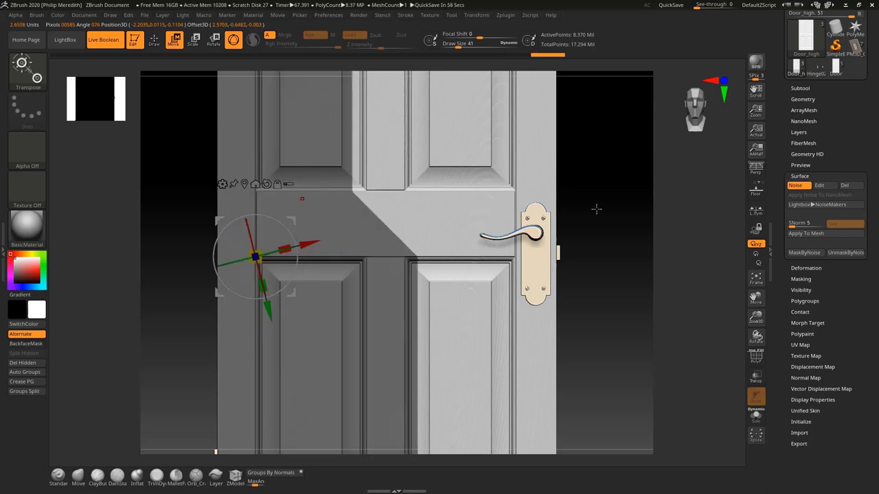
{"action": "key", "text": "ctrl+z"}
Step: Return to Draw mode and mask the door's middle horizontal rail with a rectangle between the upper and lower panels
{"action": "left_click", "coordinate": [156, 45]}
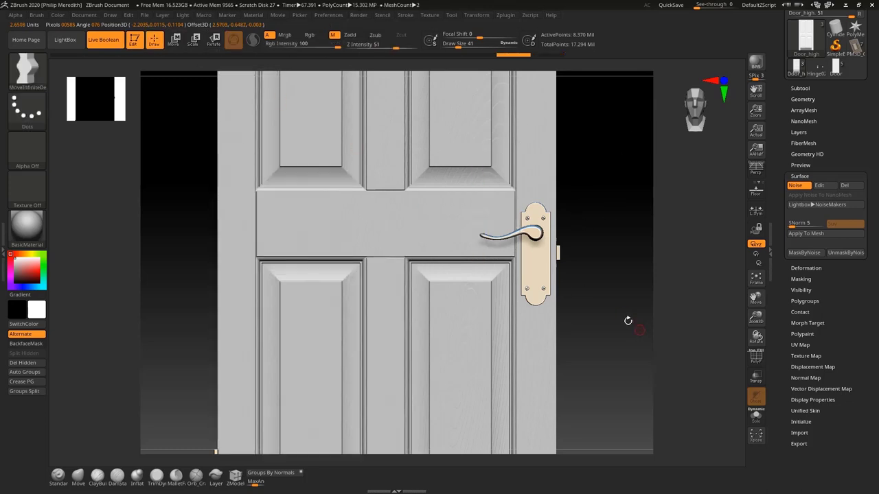
{"action": "right_click_drag", "start_coordinate": [580, 287], "coordinate": [594, 306], "text": "ctrl"}
{"action": "left_click", "coordinate": [594, 306], "text": "ctrl+shift"}
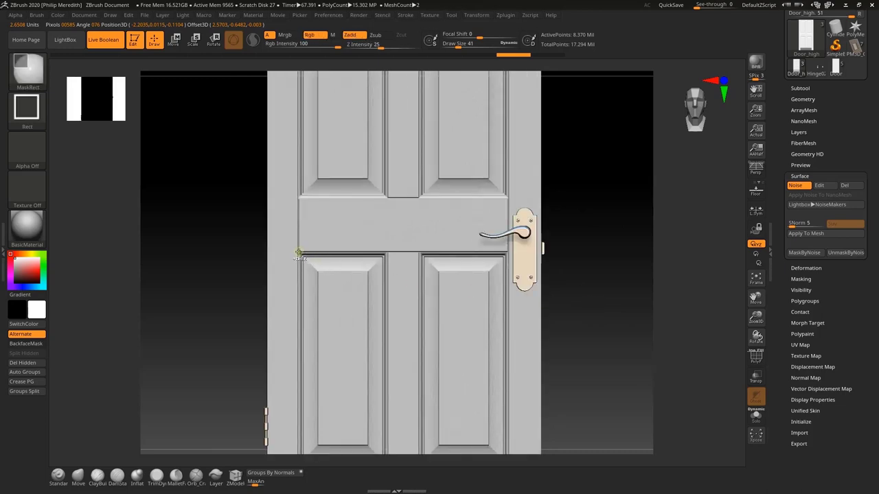
{"action": "left_click_drag", "start_coordinate": [298, 254], "coordinate": [509, 198], "text": "ctrl"}
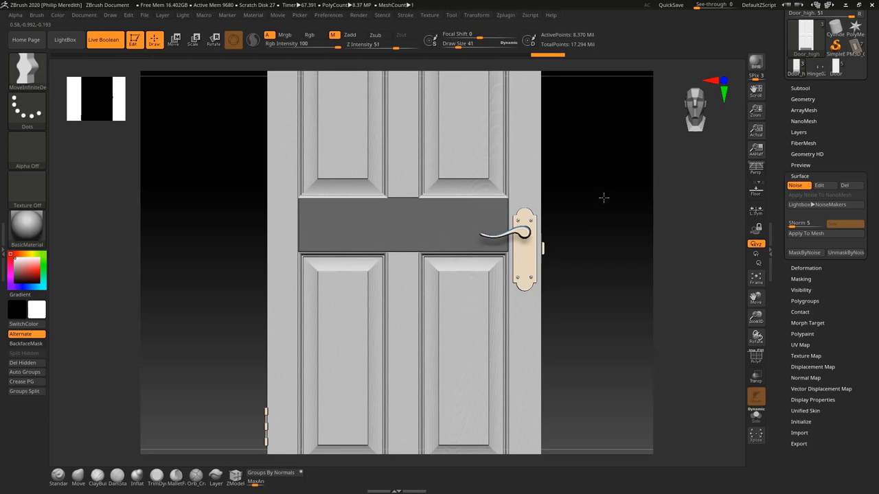
Step: Mask the door's top horizontal rail with a rectangle between the two vertical stiles
{"action": "left_click_drag", "start_coordinate": [604, 197], "coordinate": [605, 398]}
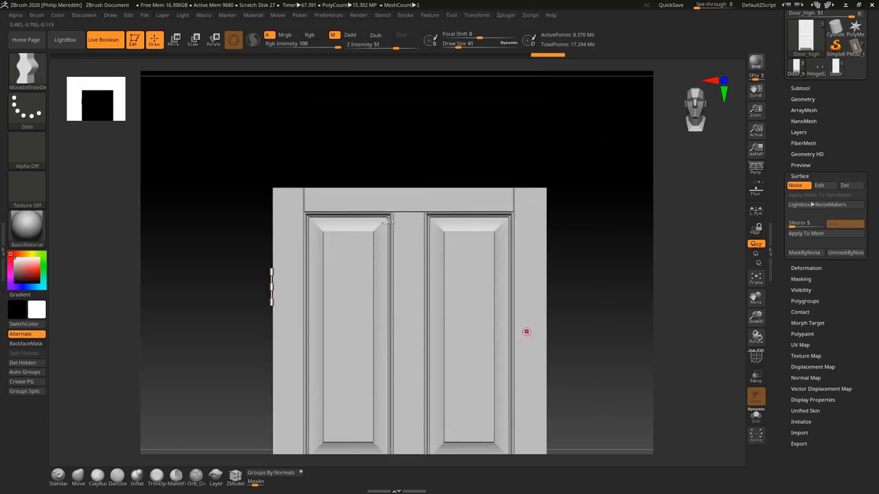
{"action": "key", "text": "ctrl"}
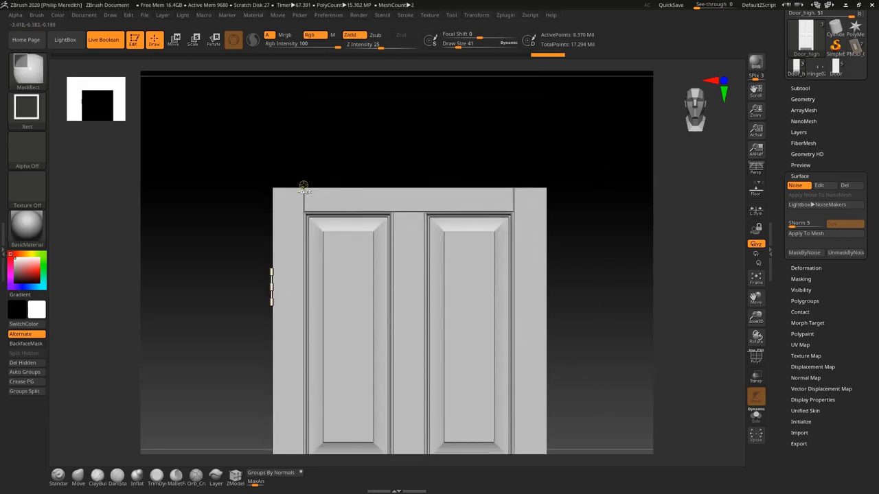
{"action": "mouse_move", "coordinate": [304, 186]}
{"action": "left_mouse_down", "text": "ctrl"}
{"action": "mouse_move", "coordinate": [435, 200]}
{"action": "mouse_move", "coordinate": [520, 223]}
{"action": "mouse_move", "coordinate": [514, 211]}
{"action": "left_mouse_up", "text": "ctrl"}
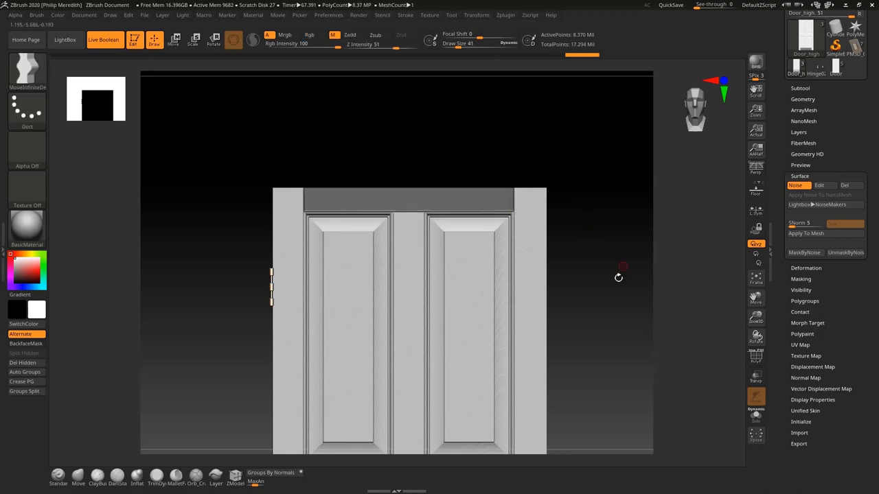
Step: Apply the wood-grain noise to the mesh on the unmasked door parts and invert the mask to free the rails
{"action": "mouse_move", "coordinate": [604, 300]}
{"action": "left_mouse_down"}
{"action": "mouse_move", "coordinate": [607, 280]}
{"action": "mouse_move", "coordinate": [610, 316]}
{"action": "left_mouse_up"}
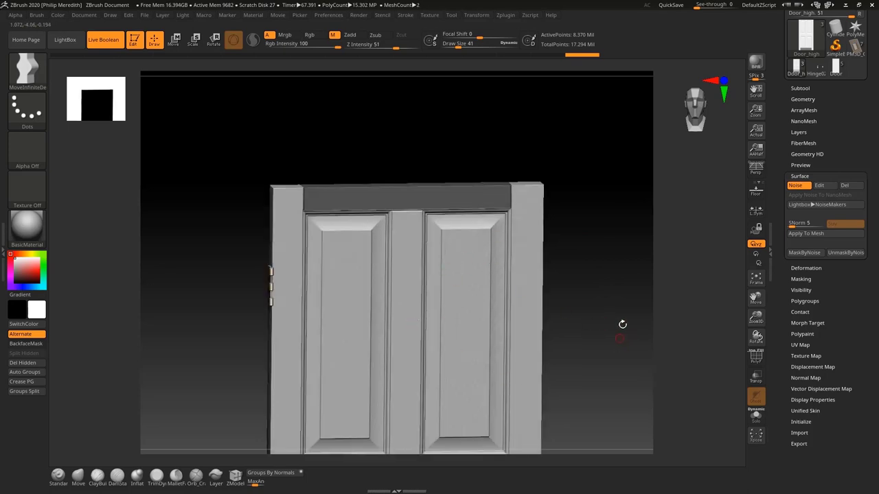
{"action": "left_click", "coordinate": [806, 234]}
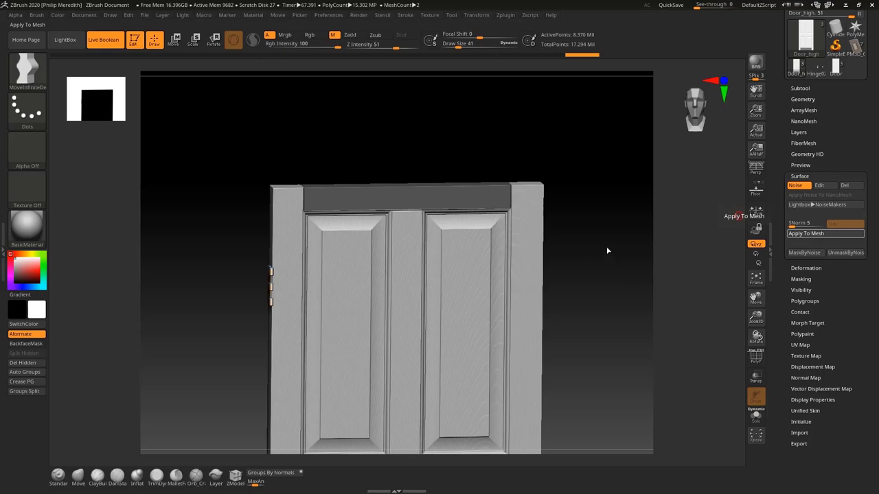
{"action": "left_click", "coordinate": [805, 234]}
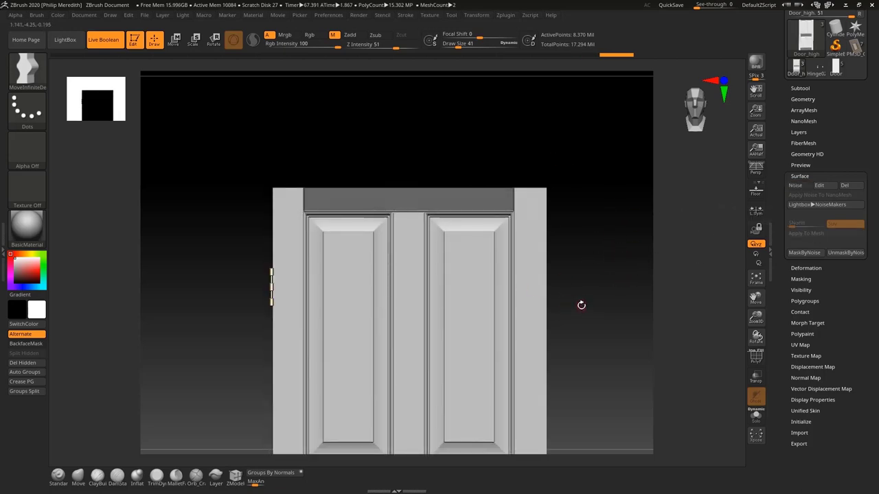
{"action": "key", "text": "ctrl"}
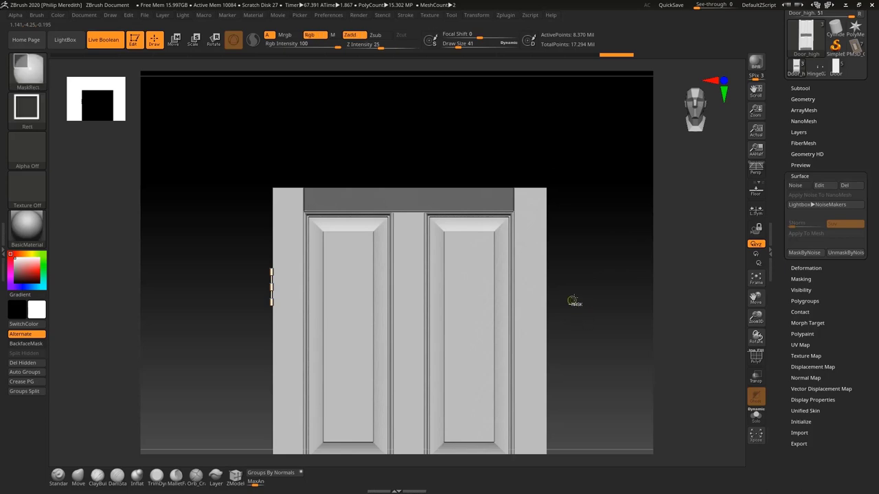
{"action": "left_click", "coordinate": [574, 297], "text": "ctrl"}
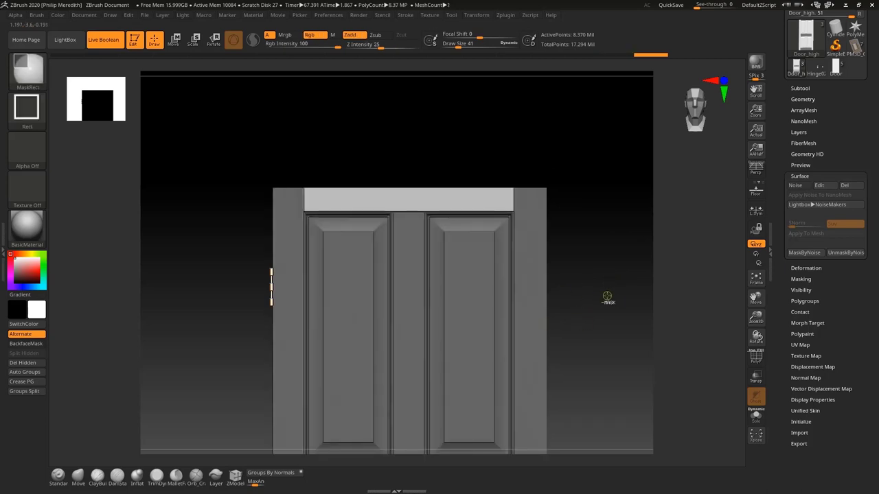
Step: Turn the surface noise back on for the rails and rotate its grain to YAngle 74 and ZAngle -51
{"action": "left_click", "coordinate": [820, 187]}
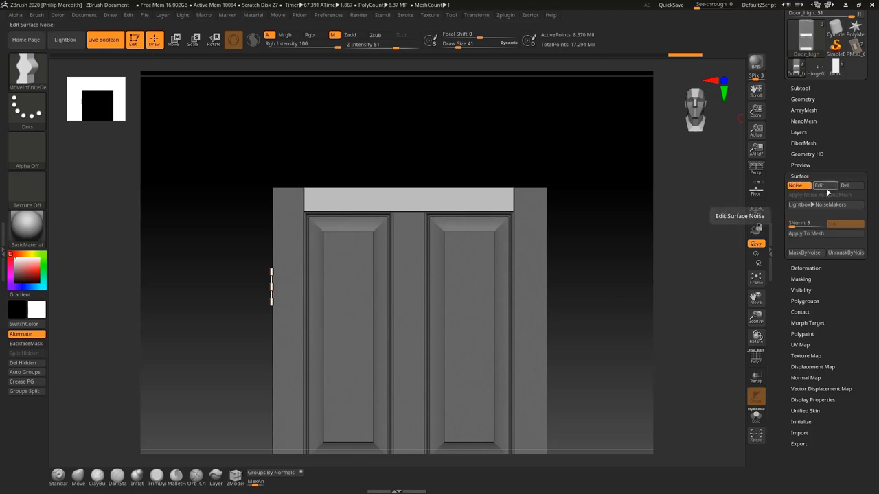
{"action": "left_click", "coordinate": [827, 189]}
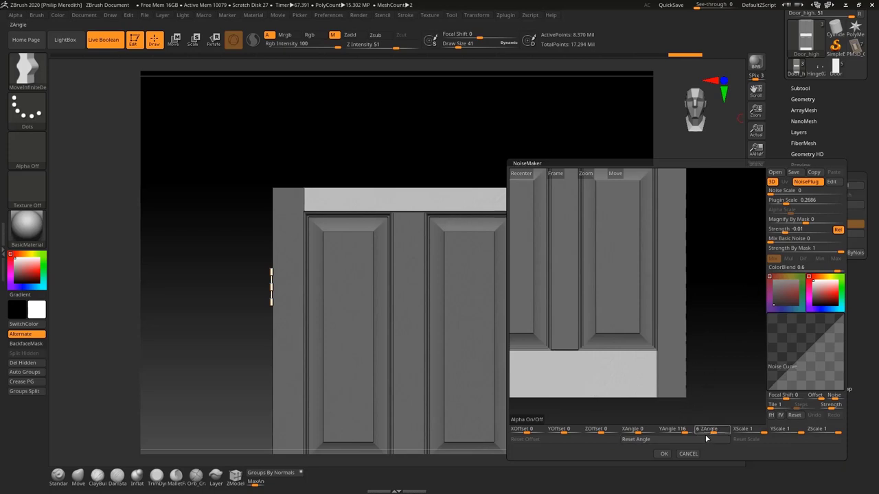
{"action": "left_click_drag", "start_coordinate": [714, 431], "coordinate": [707, 429]}
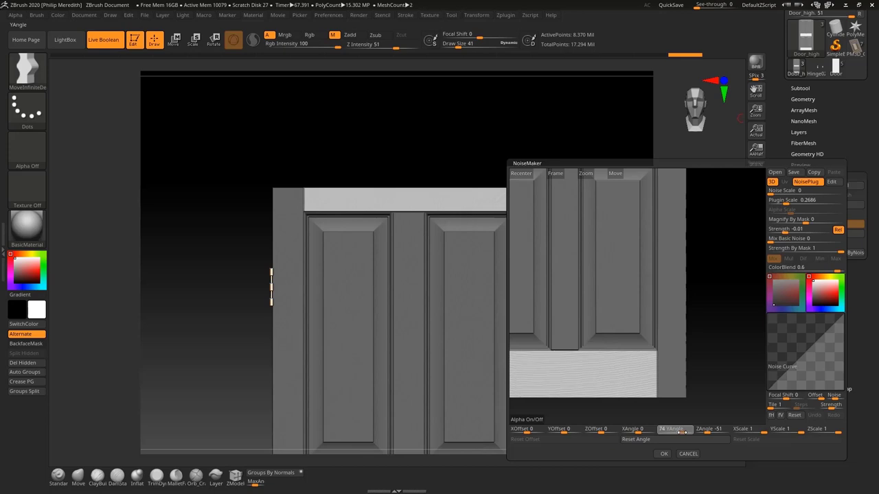
{"action": "left_click", "coordinate": [663, 454]}
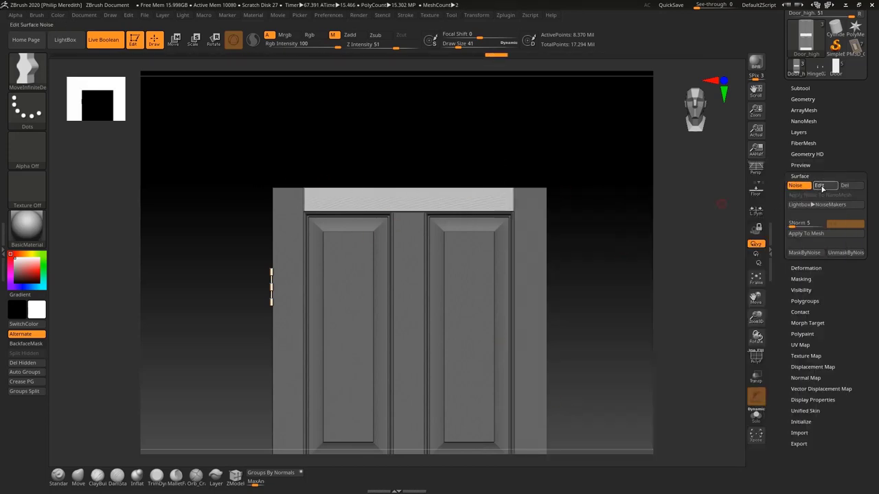
Step: Reduce the rail wood-grain noise to a Plugin Scale of 0.23133
{"action": "left_click", "coordinate": [821, 186]}
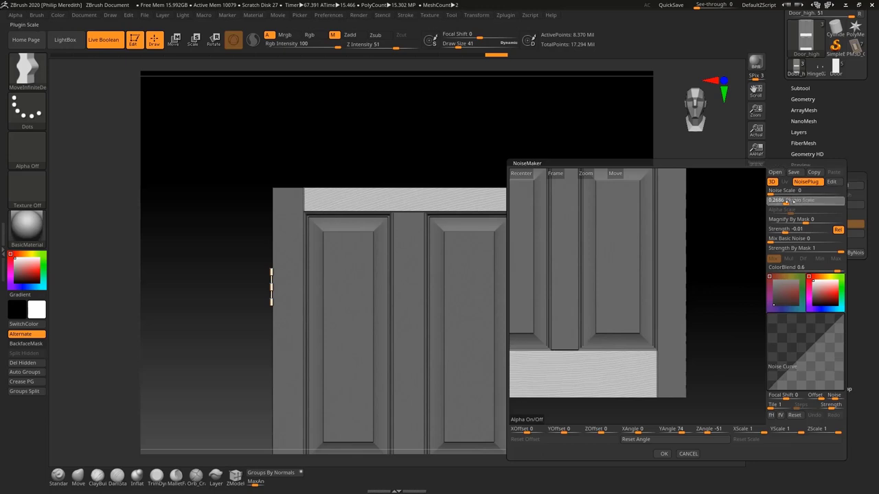
{"action": "mouse_move", "coordinate": [787, 200]}
{"action": "left_mouse_down"}
{"action": "mouse_move", "coordinate": [795, 203]}
{"action": "mouse_move", "coordinate": [785, 200]}
{"action": "left_mouse_up"}
{"action": "left_click_drag", "start_coordinate": [785, 201], "coordinate": [785, 201]}
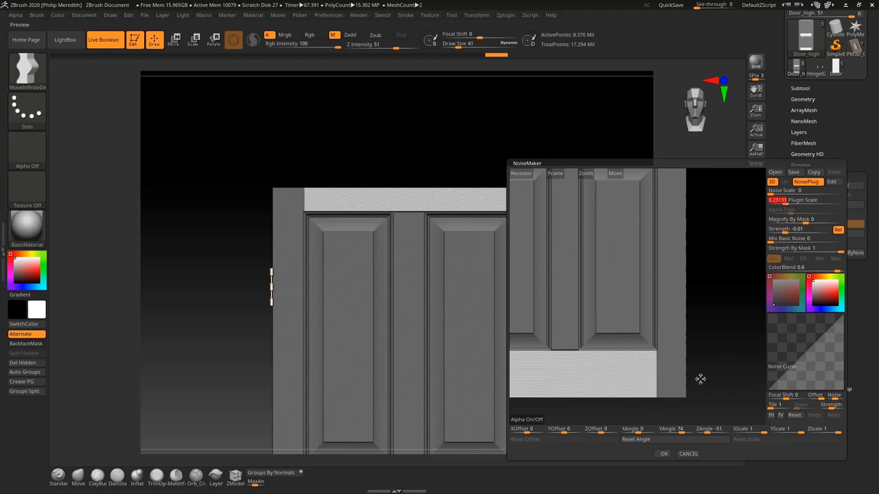
{"action": "left_click", "coordinate": [661, 453]}
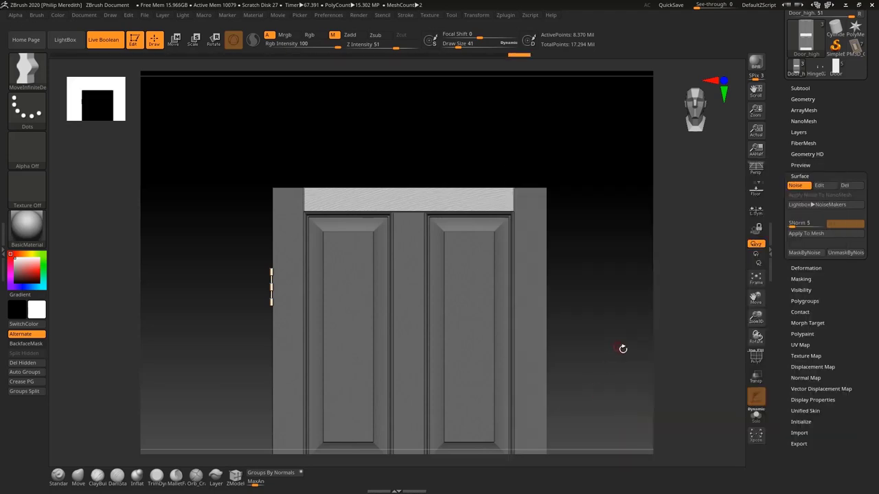
Step: Rotate the rail noise to YAngle 25 and ZAngle 43, checking the grain on the top rail in the noise preview
{"action": "left_click", "coordinate": [819, 185]}
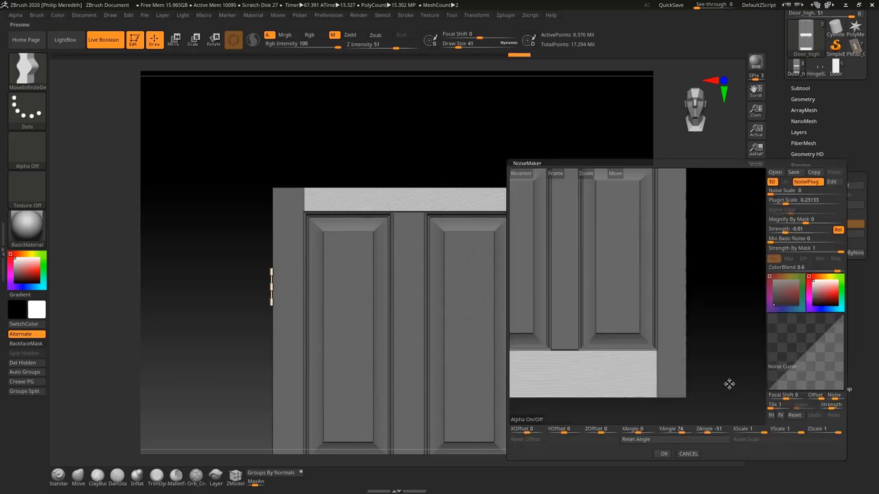
{"action": "mouse_move", "coordinate": [585, 174]}
{"action": "left_mouse_down"}
{"action": "mouse_move", "coordinate": [574, 155]}
{"action": "mouse_move", "coordinate": [688, 227]}
{"action": "left_mouse_up"}
{"action": "mouse_move", "coordinate": [709, 236]}
{"action": "right_mouse_down", "text": "ctrl"}
{"action": "mouse_move", "coordinate": [708, 255]}
{"action": "mouse_move", "coordinate": [707, 239]}
{"action": "right_mouse_up", "text": "ctrl"}
{"action": "right_click_drag", "start_coordinate": [646, 230], "coordinate": [652, 349], "text": "alt"}
{"action": "mouse_move", "coordinate": [652, 349]}
{"action": "left_mouse_down"}
{"action": "mouse_move", "coordinate": [637, 382]}
{"action": "mouse_move", "coordinate": [655, 361]}
{"action": "left_mouse_up"}
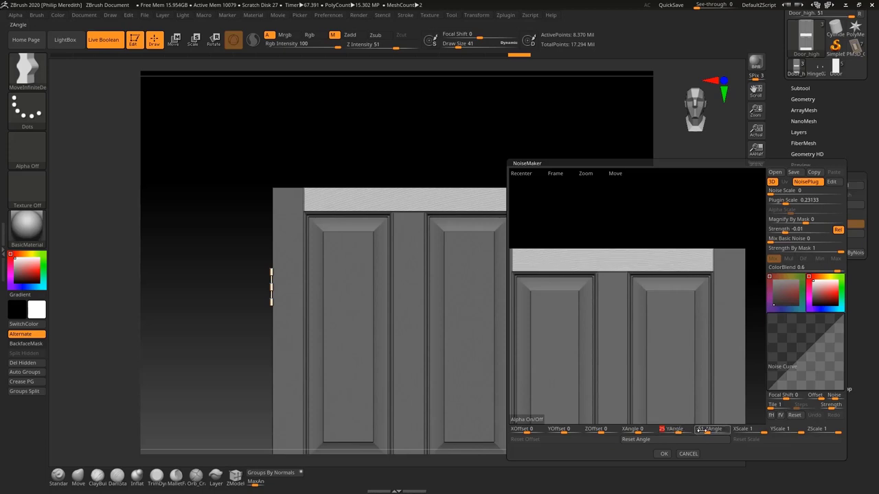
{"action": "left_click_drag", "start_coordinate": [710, 430], "coordinate": [708, 429]}
{"action": "left_click_drag", "start_coordinate": [716, 430], "coordinate": [716, 430]}
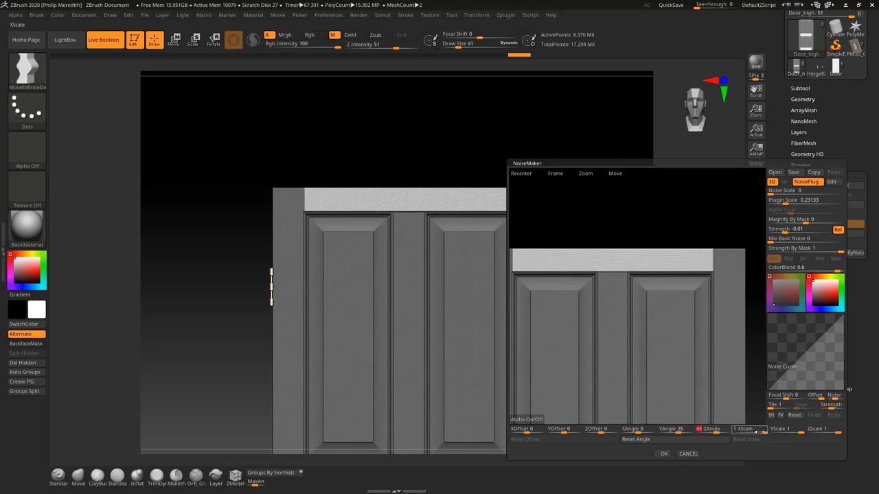
{"action": "left_click", "coordinate": [669, 454]}
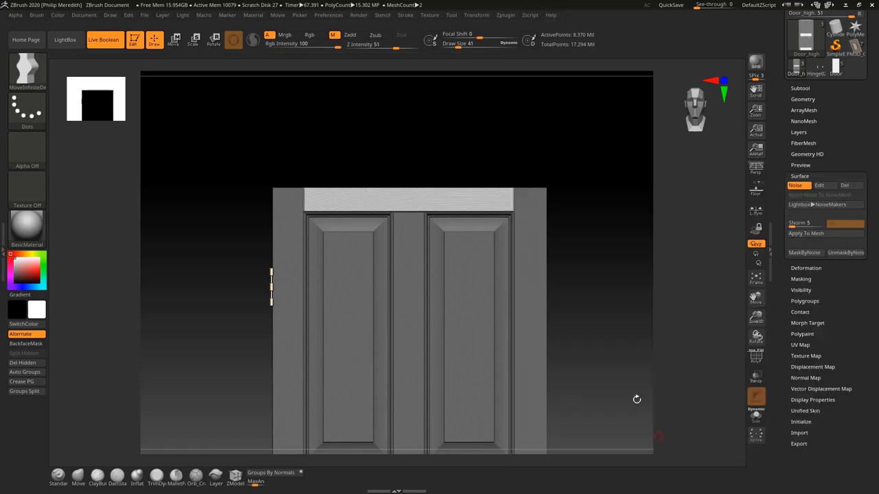
Step: Apply the wood-grain noise to the mesh on the unmasked rails and clear the door's mask
{"action": "right_click_drag", "start_coordinate": [604, 370], "coordinate": [585, 332], "text": "ctrl"}
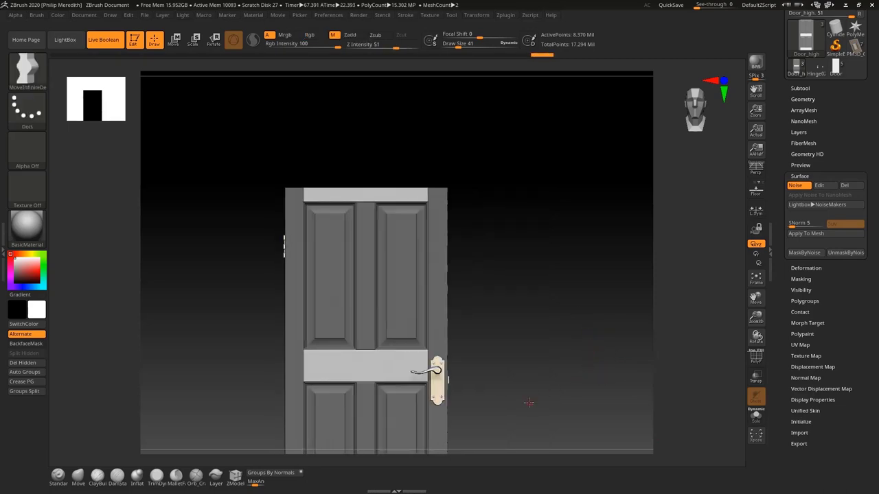
{"action": "left_click_drag", "start_coordinate": [526, 402], "coordinate": [573, 251], "text": "alt"}
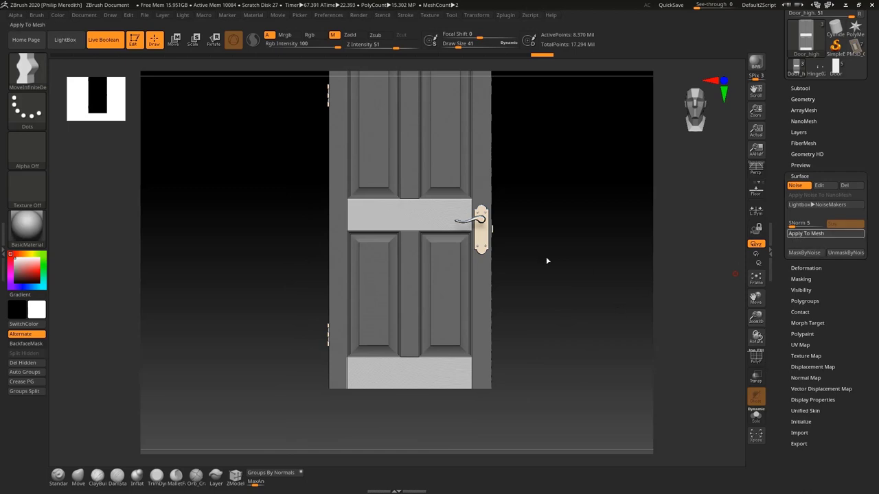
{"action": "left_click_drag", "start_coordinate": [543, 249], "coordinate": [576, 284], "text": "ctrl"}
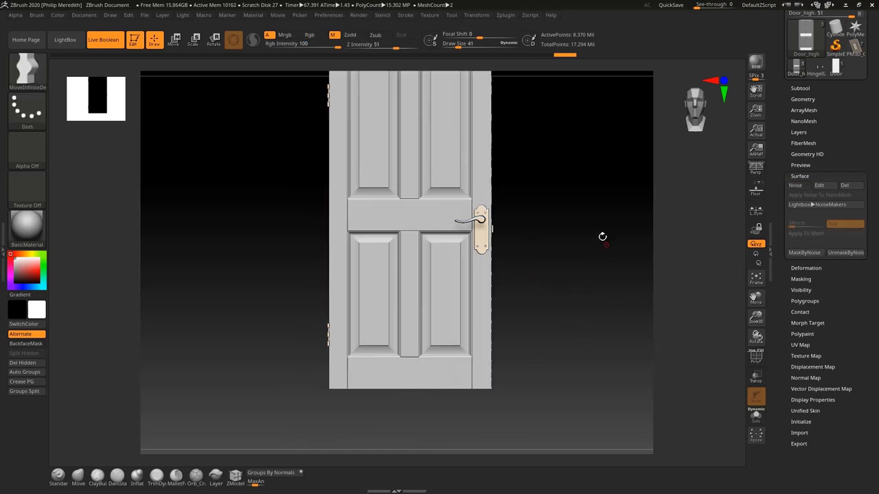
{"action": "left_click_drag", "start_coordinate": [588, 226], "coordinate": [595, 269], "text": "alt"}
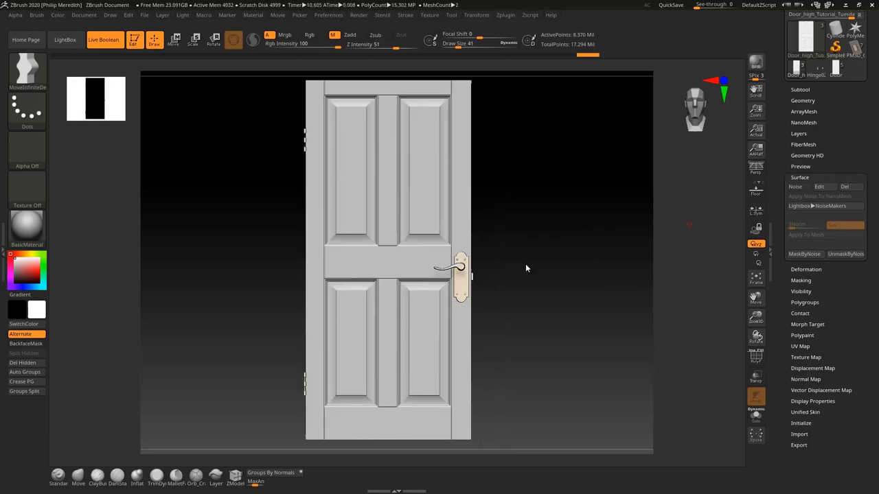
Step: Select the door handle hardware subtool Hinge03 and display its polyframe to check which parts it contains
{"action": "right_click_drag", "start_coordinate": [526, 257], "coordinate": [526, 310], "text": "ctrl"}
{"action": "right_click_drag", "start_coordinate": [509, 276], "coordinate": [563, 273], "text": "alt"}
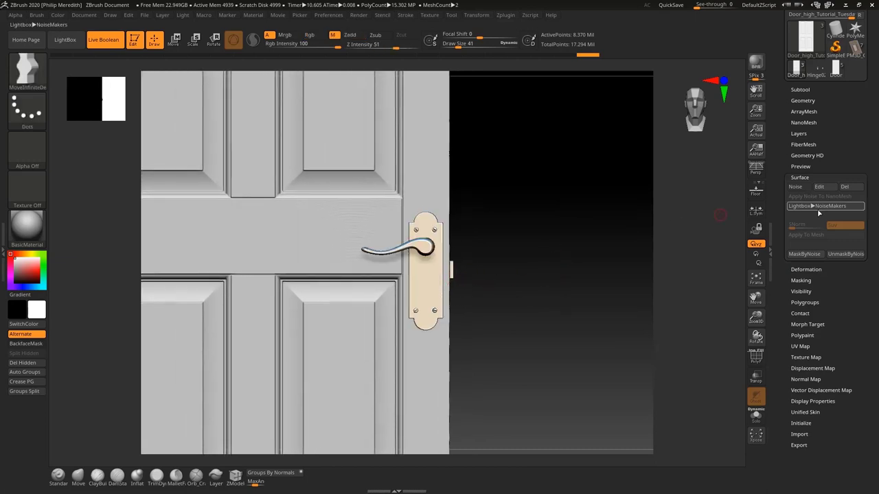
{"action": "left_click", "coordinate": [428, 278], "text": "alt"}
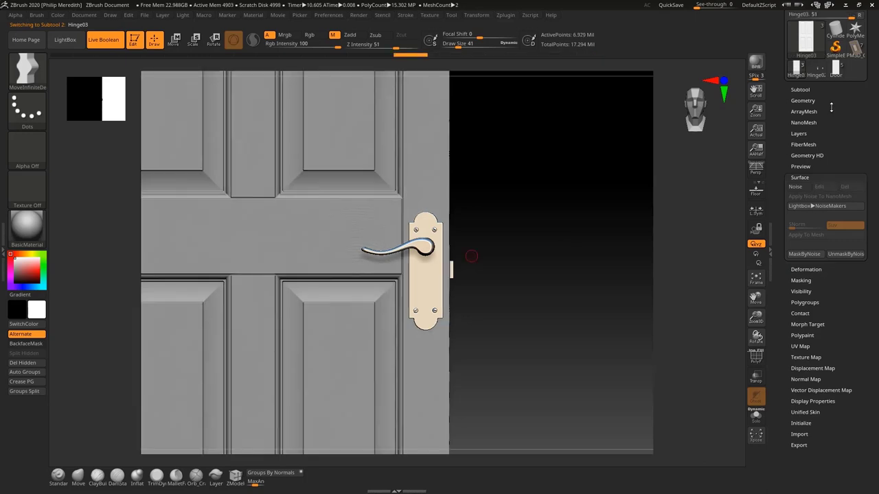
{"action": "left_click", "coordinate": [754, 356]}
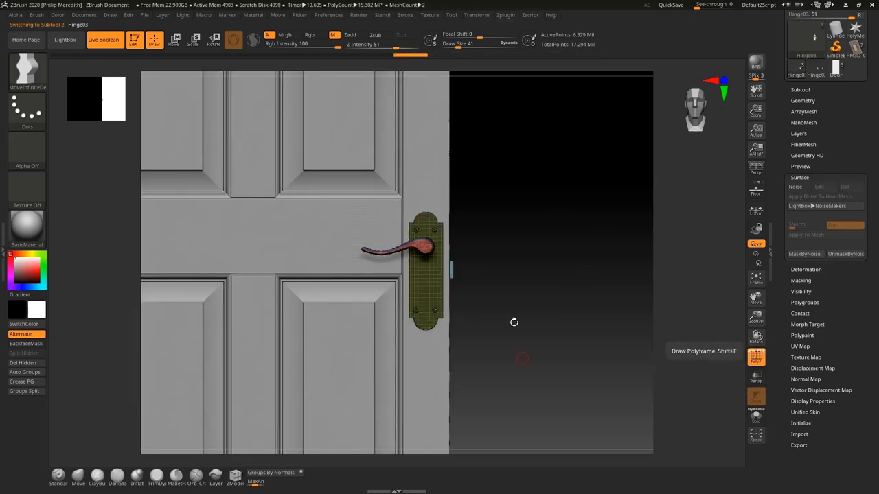
{"action": "mouse_move", "coordinate": [600, 222]}
{"action": "left_mouse_down"}
{"action": "mouse_move", "coordinate": [589, 219]}
{"action": "mouse_move", "coordinate": [597, 221]}
{"action": "left_mouse_up"}
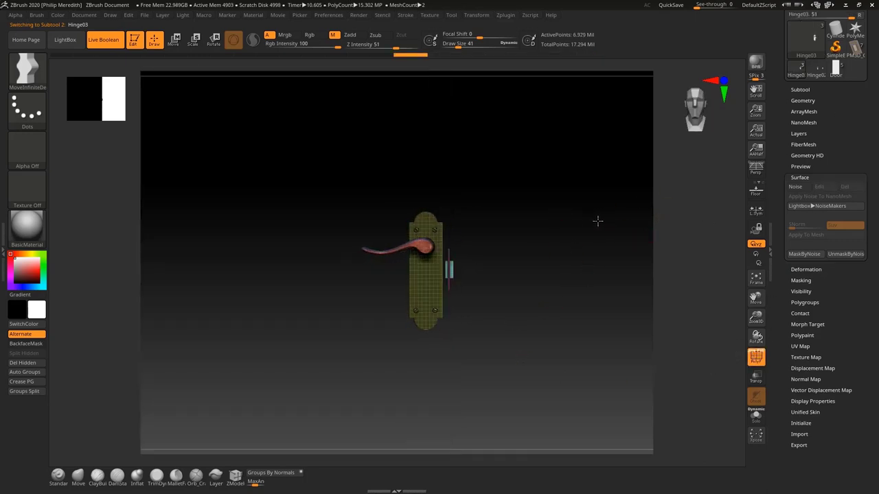
{"action": "key", "text": "ctrl+shift+s"}
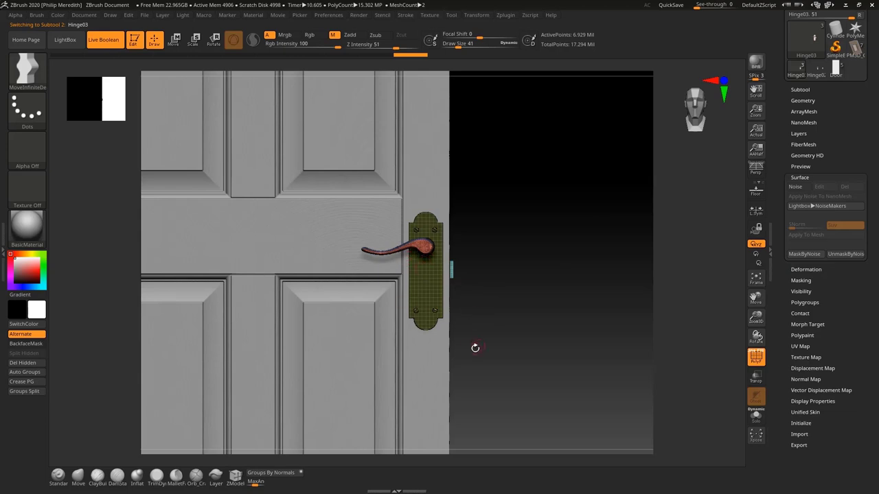
Step: Merge the hardware into a single polygroup and mask the handles and their backplates with a rectangle, leaving out the latch
{"action": "key", "text": "ctrl"}
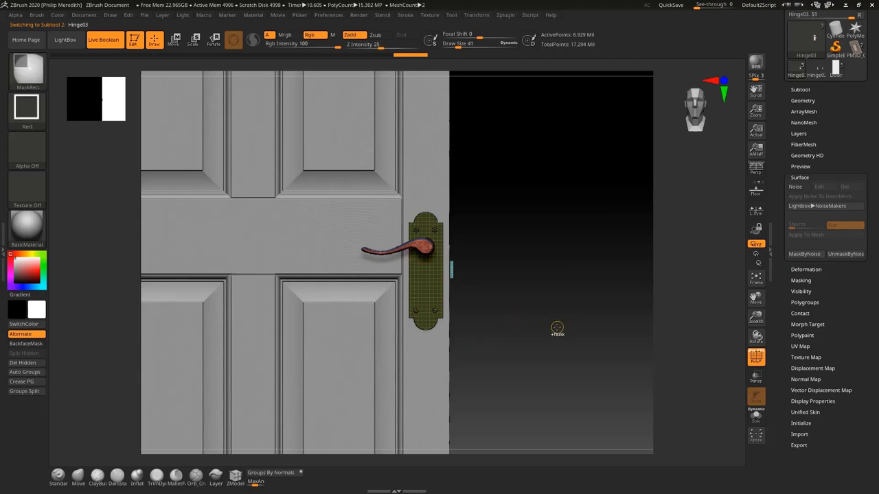
{"action": "left_click_drag", "start_coordinate": [534, 279], "coordinate": [549, 292]}
{"action": "key", "text": "ctrl+w"}
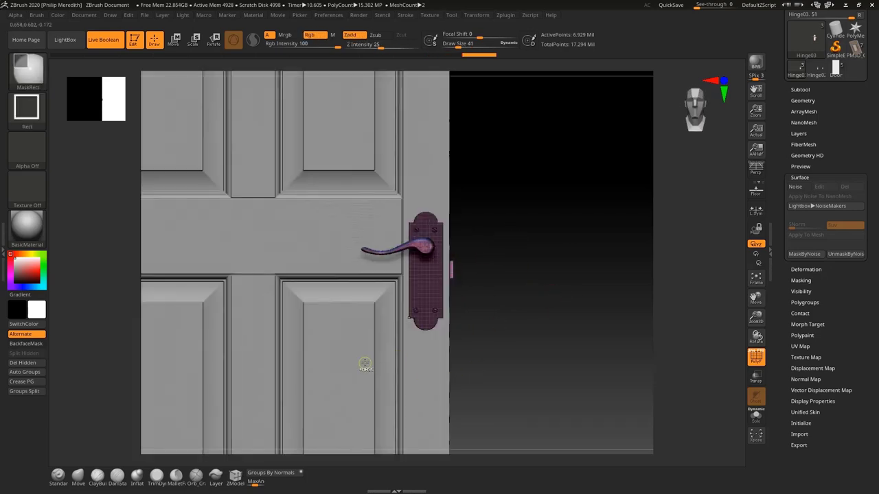
{"action": "left_click_drag", "start_coordinate": [328, 376], "coordinate": [446, 184], "text": "ctrl"}
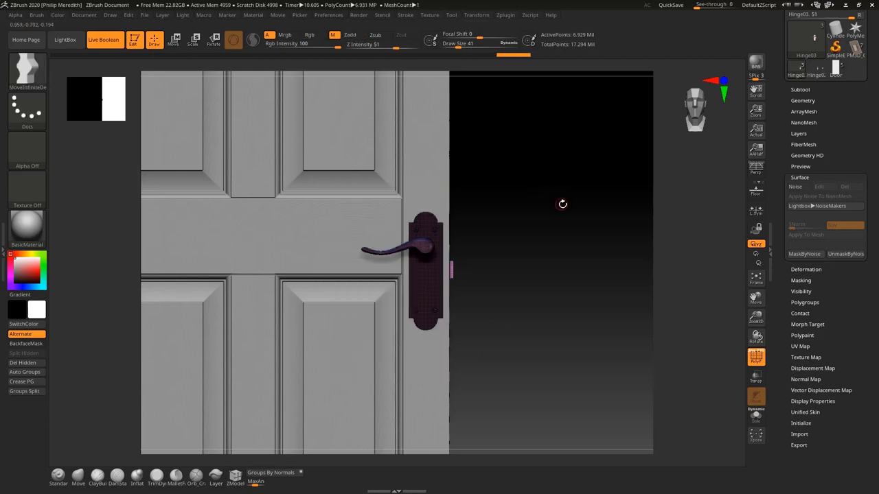
Step: Isolate the hardware, correct the mask around the latch plate, and put the masked handles in their own polygroup
{"action": "mouse_move", "coordinate": [563, 202]}
{"action": "left_mouse_down"}
{"action": "mouse_move", "coordinate": [535, 215]}
{"action": "mouse_move", "coordinate": [547, 208]}
{"action": "mouse_move", "coordinate": [549, 216]}
{"action": "left_mouse_up"}
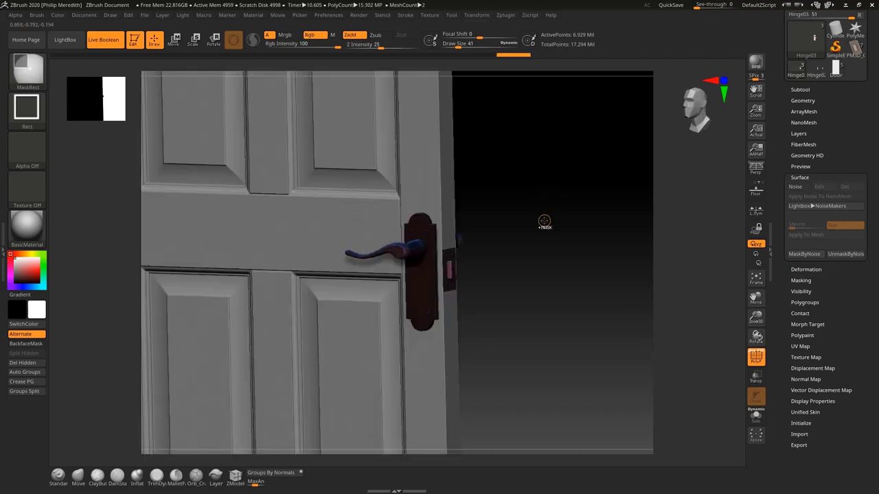
{"action": "mouse_move", "coordinate": [517, 274]}
{"action": "left_mouse_down"}
{"action": "mouse_move", "coordinate": [525, 265]}
{"action": "mouse_move", "coordinate": [496, 272]}
{"action": "mouse_move", "coordinate": [494, 292]}
{"action": "mouse_move", "coordinate": [501, 256]}
{"action": "mouse_move", "coordinate": [529, 229]}
{"action": "mouse_move", "coordinate": [539, 273]}
{"action": "mouse_move", "coordinate": [557, 268]}
{"action": "left_mouse_up"}
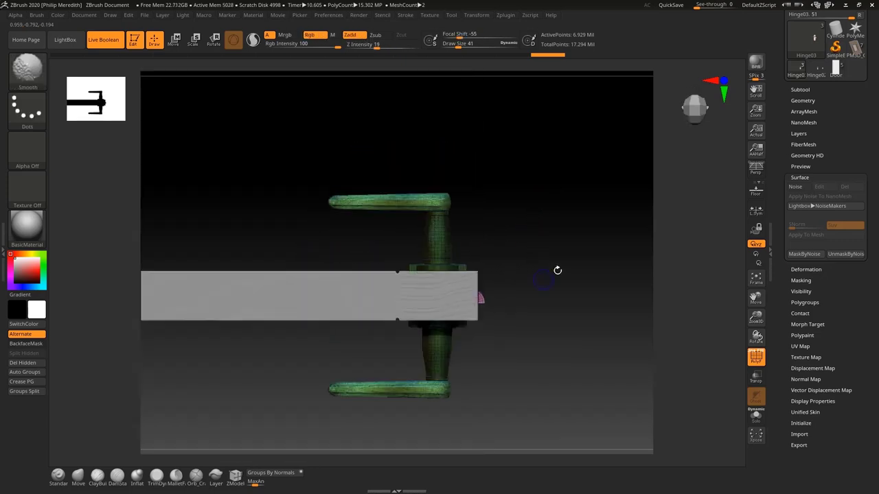
{"action": "key", "text": "ctrl"}
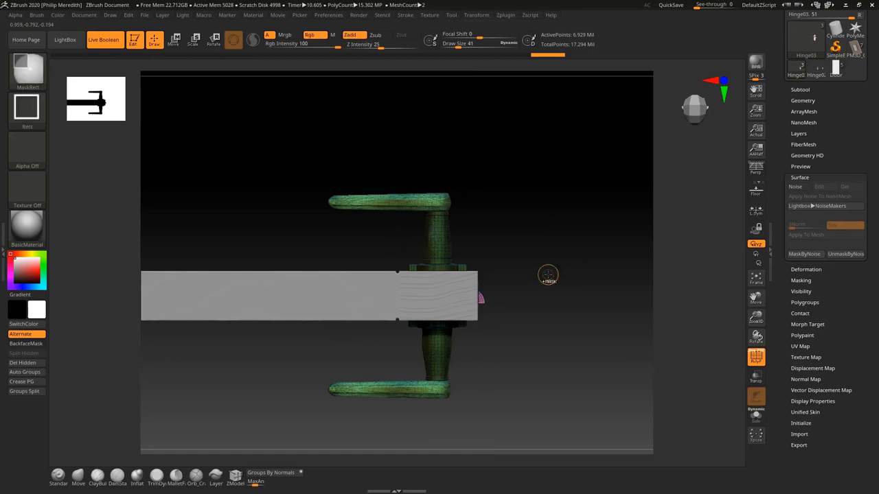
{"action": "left_click", "coordinate": [508, 296], "text": "ctrl"}
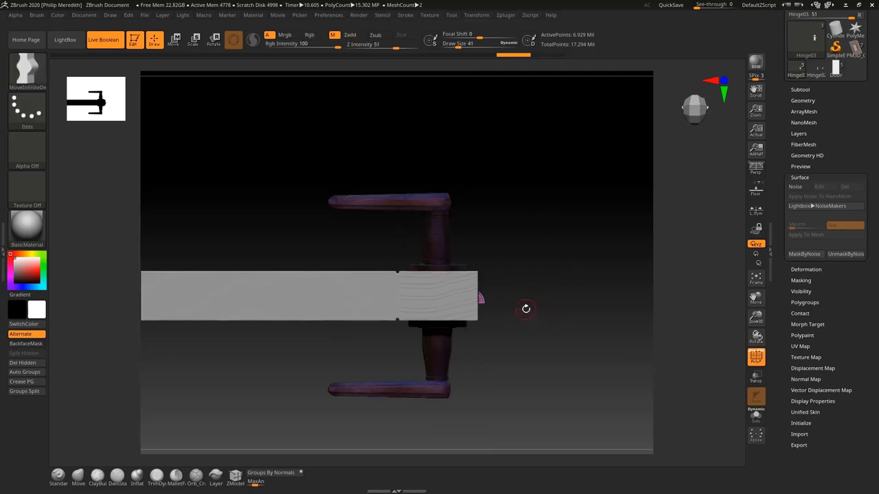
{"action": "left_click", "coordinate": [755, 416]}
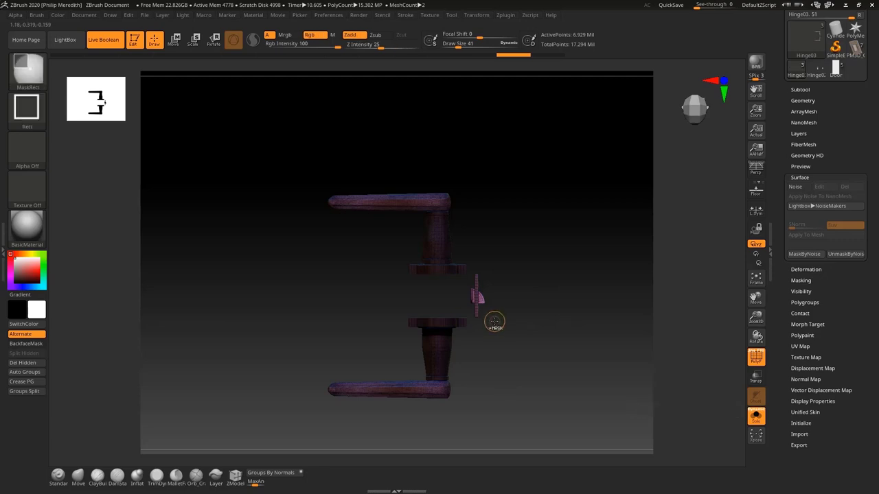
{"action": "mouse_move", "coordinate": [467, 313]}
{"action": "left_mouse_down", "text": "ctrl"}
{"action": "mouse_move", "coordinate": [500, 274]}
{"action": "mouse_move", "coordinate": [530, 322]}
{"action": "mouse_move", "coordinate": [550, 320]}
{"action": "mouse_move", "coordinate": [556, 329]}
{"action": "mouse_move", "coordinate": [507, 306]}
{"action": "mouse_move", "coordinate": [495, 334]}
{"action": "mouse_move", "coordinate": [529, 367]}
{"action": "mouse_move", "coordinate": [534, 349]}
{"action": "left_mouse_up", "text": "ctrl"}
{"action": "key", "text": "ctrl+w"}
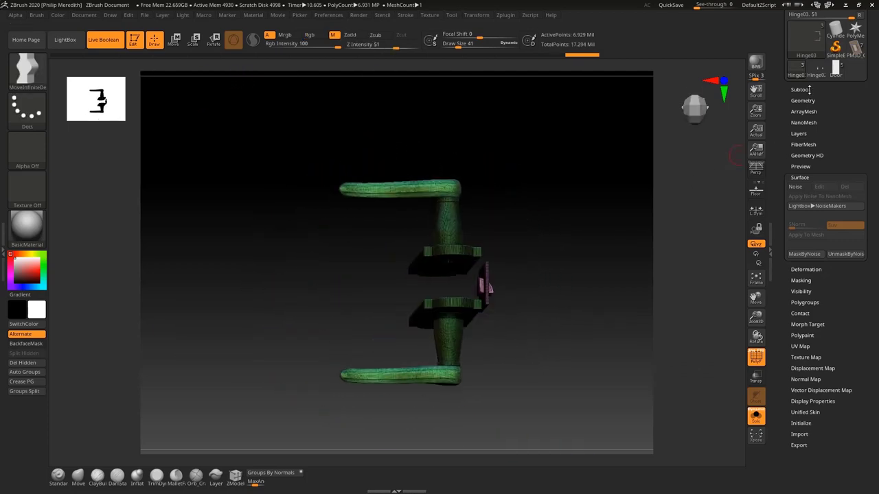
Step: Split the hardware by polygroups into separate handle and latch subtools, and bring the door back into view
{"action": "left_click", "coordinate": [800, 89]}
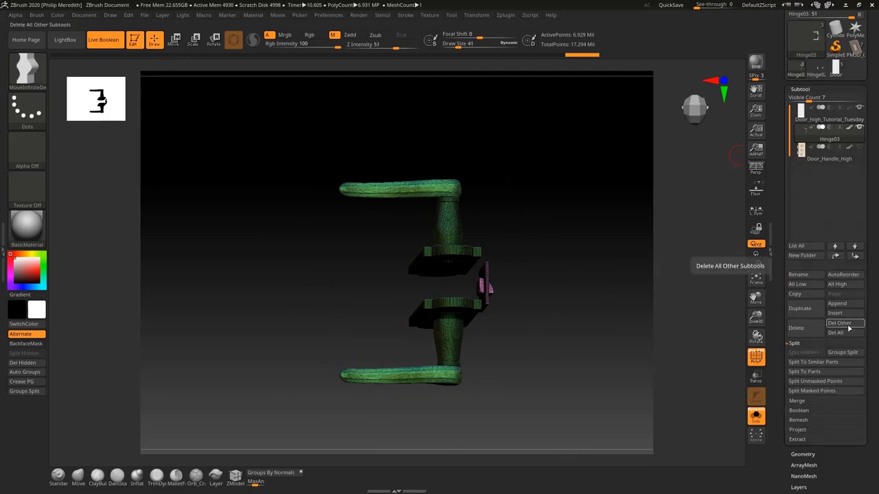
{"action": "left_click", "coordinate": [842, 352]}
{"action": "left_click", "coordinate": [722, 373]}
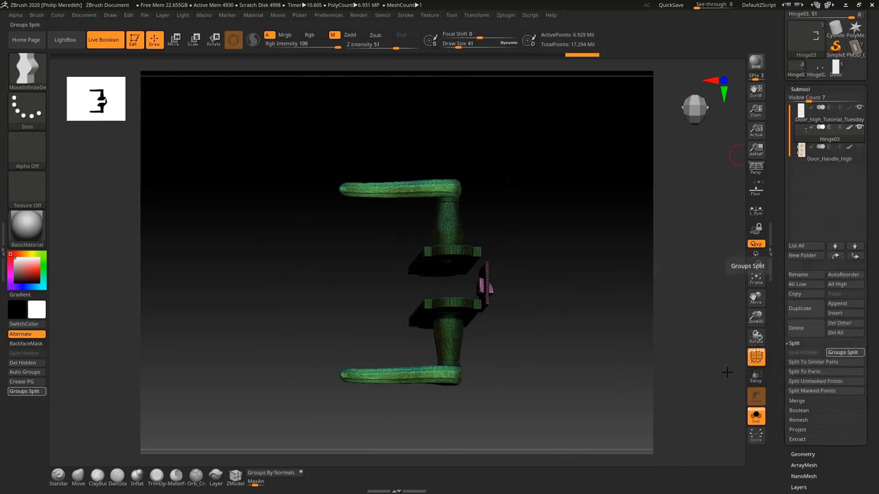
{"action": "left_click_drag", "start_coordinate": [553, 366], "coordinate": [560, 293]}
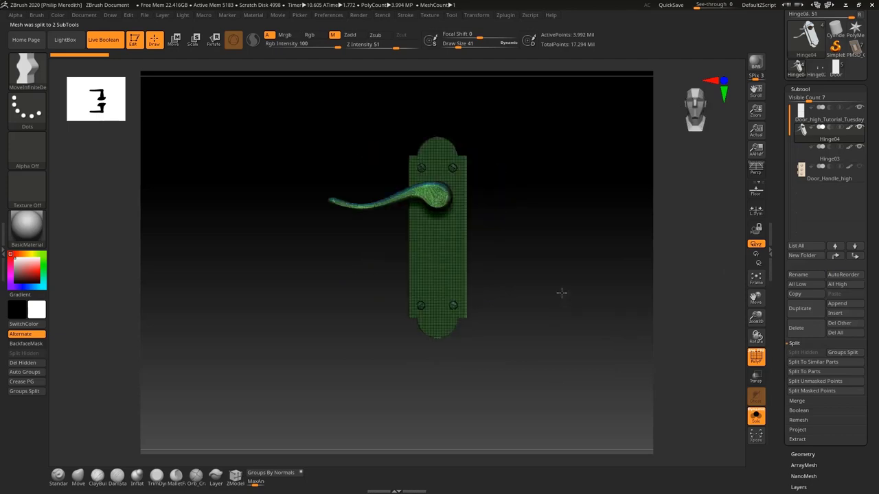
{"action": "mouse_move", "coordinate": [564, 196]}
{"action": "left_mouse_down"}
{"action": "mouse_move", "coordinate": [542, 194]}
{"action": "mouse_move", "coordinate": [559, 192]}
{"action": "left_mouse_up"}
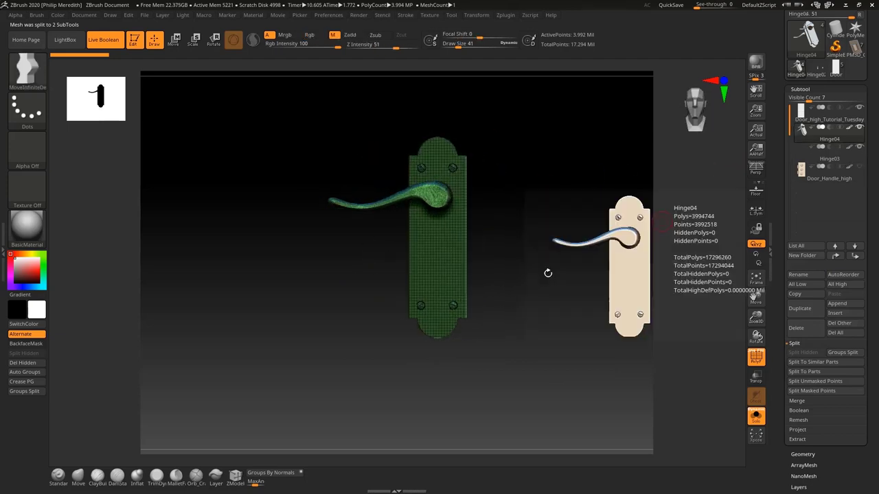
{"action": "left_click", "coordinate": [755, 419]}
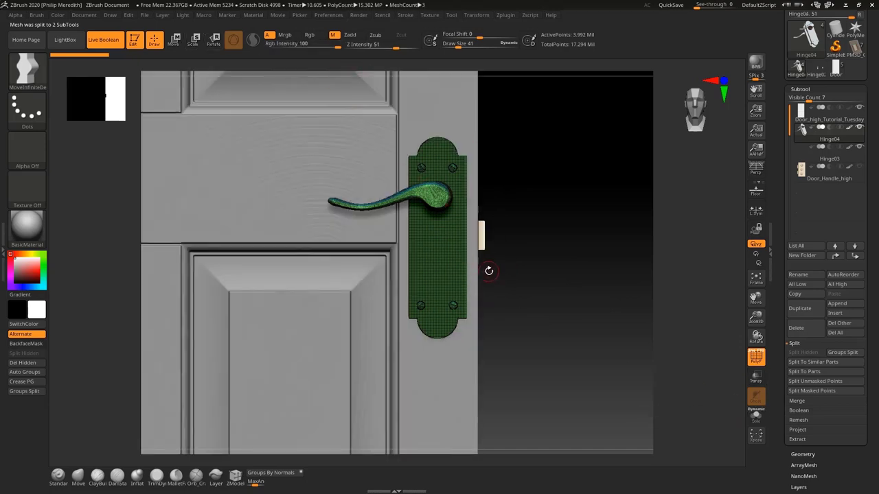
Step: Center the transform gizmo on the handle set and scale the set down slightly so it fits the door stile
{"action": "key", "text": "e"}
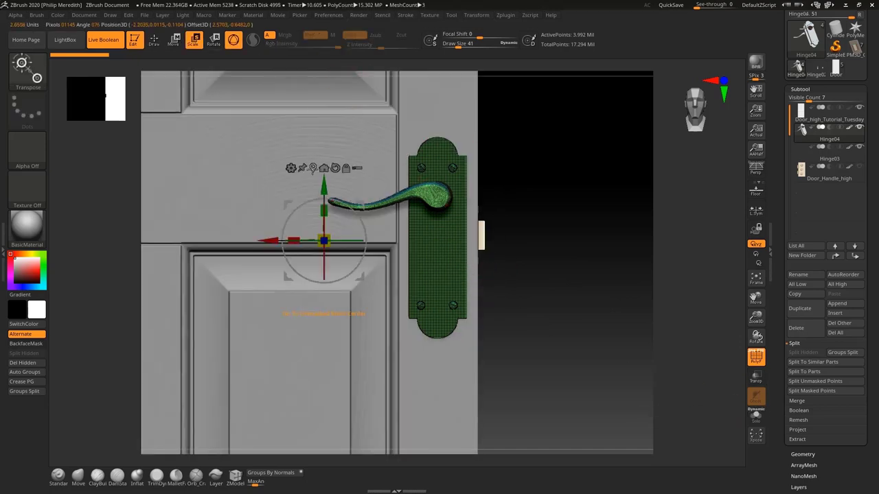
{"action": "left_click", "coordinate": [313, 168]}
{"action": "left_click_drag", "start_coordinate": [397, 238], "coordinate": [353, 238]}
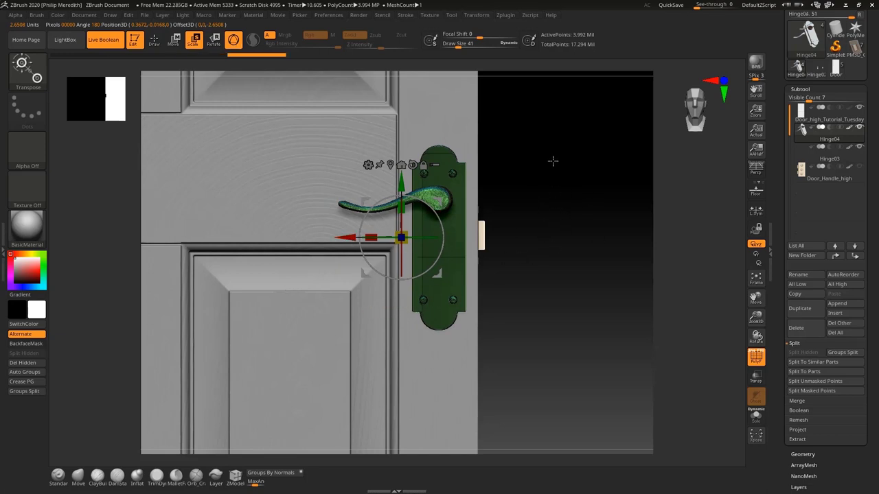
{"action": "left_click_drag", "start_coordinate": [402, 237], "coordinate": [406, 235]}
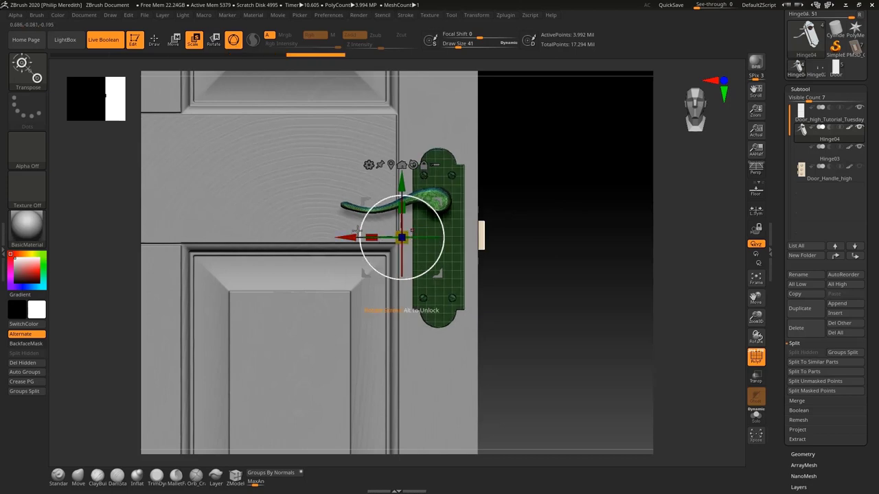
Step: Mask the upper part of the handle set, move the unmasked lower part slightly down to lengthen the backplates, and clear the mask
{"action": "left_click_drag", "start_coordinate": [586, 105], "coordinate": [273, 250], "text": "ctrl"}
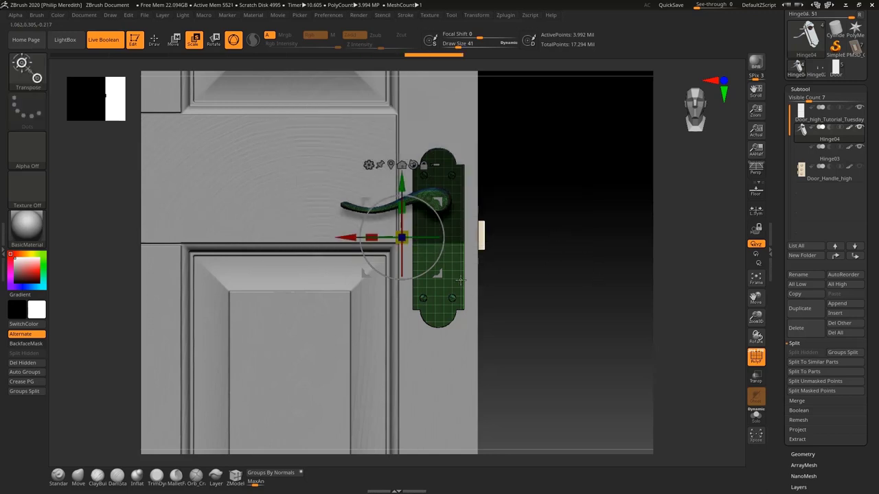
{"action": "left_click", "coordinate": [460, 280], "text": "ctrl"}
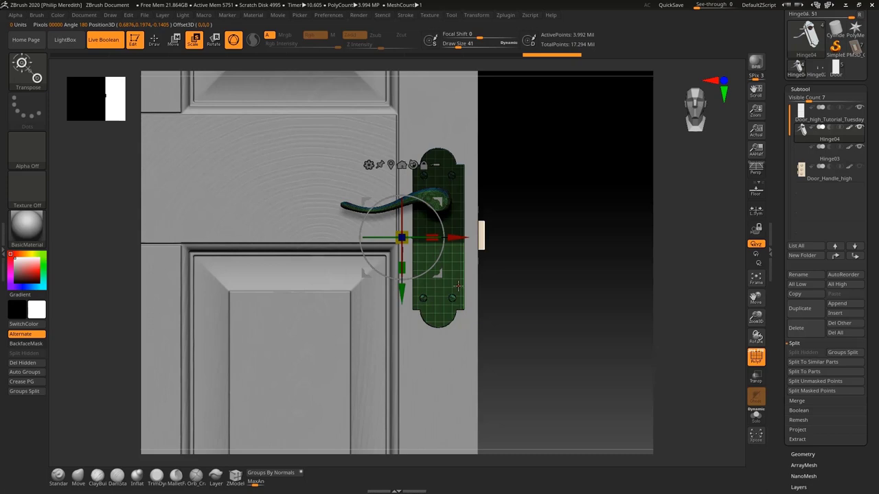
{"action": "key", "text": "q"}
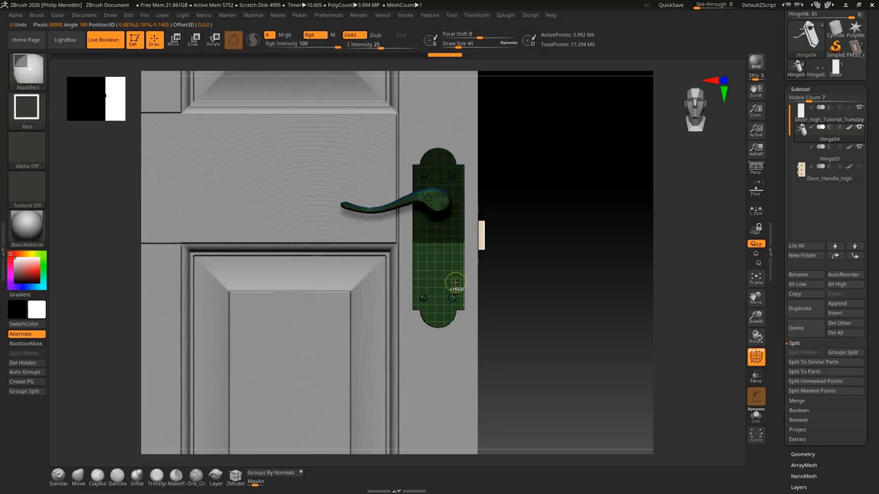
{"action": "key", "text": "w"}
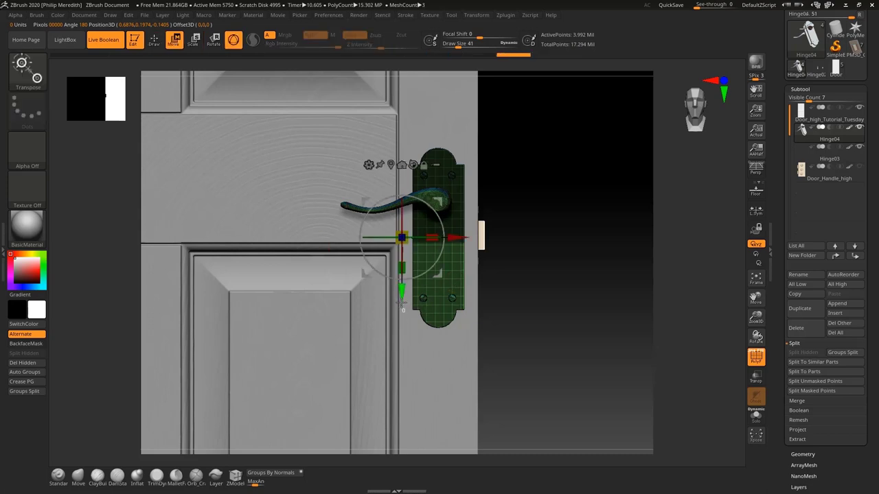
{"action": "left_click_drag", "start_coordinate": [402, 302], "coordinate": [402, 309]}
{"action": "left_click_drag", "start_coordinate": [564, 276], "coordinate": [532, 311], "text": "ctrl"}
{"action": "right_click_drag", "start_coordinate": [532, 311], "coordinate": [545, 310]}
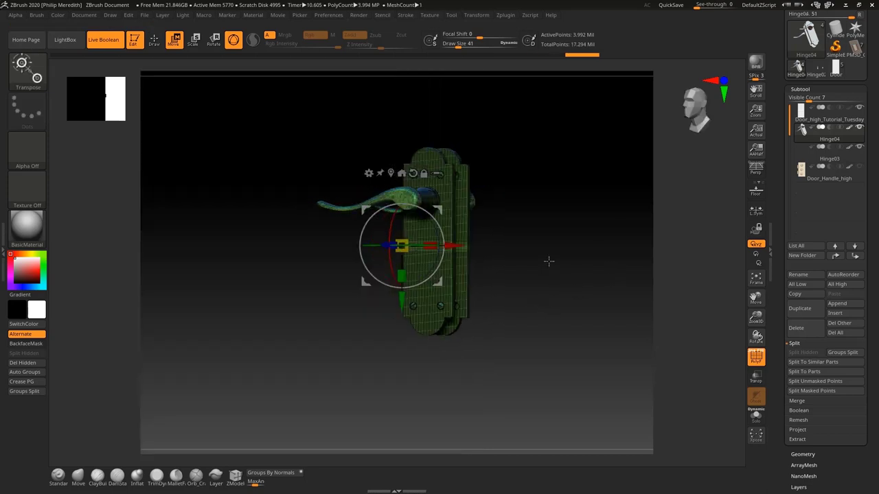
{"action": "right_click_drag", "start_coordinate": [549, 262], "coordinate": [547, 287], "text": "ctrl"}
{"action": "left_click", "coordinate": [546, 300], "text": "ctrl+shift"}
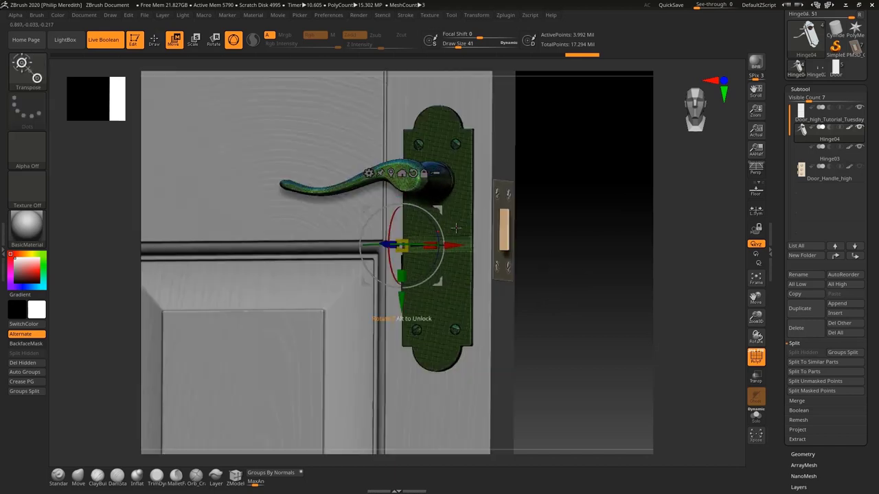
Step: Assign automatic polygroups to the handle set so that each separate part gets its own group
{"action": "left_click_drag", "start_coordinate": [607, 259], "coordinate": [578, 289]}
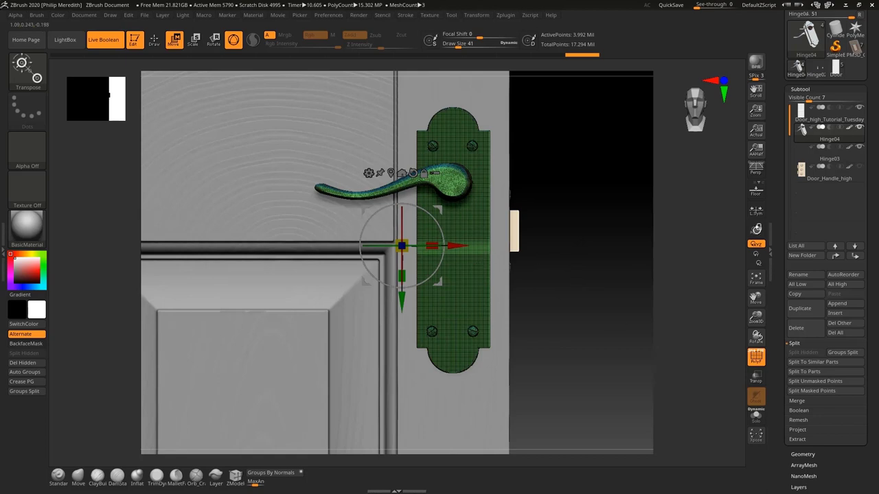
{"action": "left_click_drag", "start_coordinate": [869, 451], "coordinate": [870, 385]}
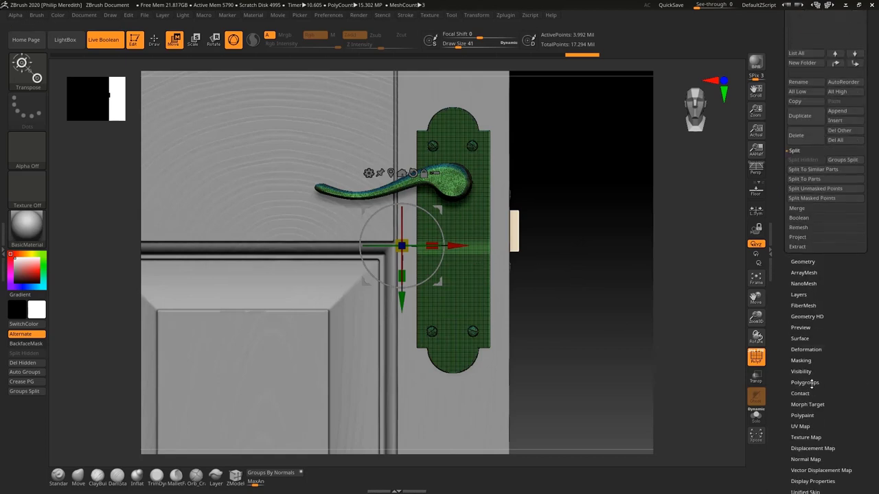
{"action": "left_click", "coordinate": [810, 385]}
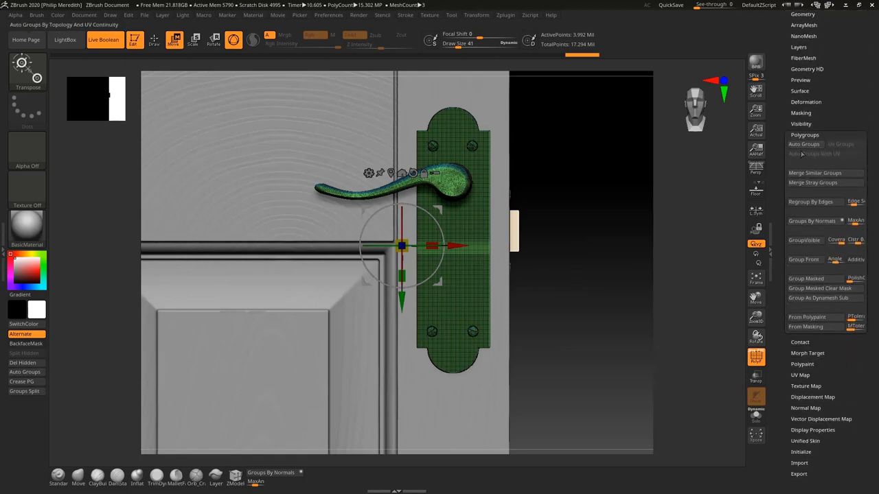
{"action": "left_click", "coordinate": [803, 145]}
{"action": "left_click_drag", "start_coordinate": [565, 239], "coordinate": [548, 253]}
{"action": "left_click_drag", "start_coordinate": [643, 298], "coordinate": [661, 291]}
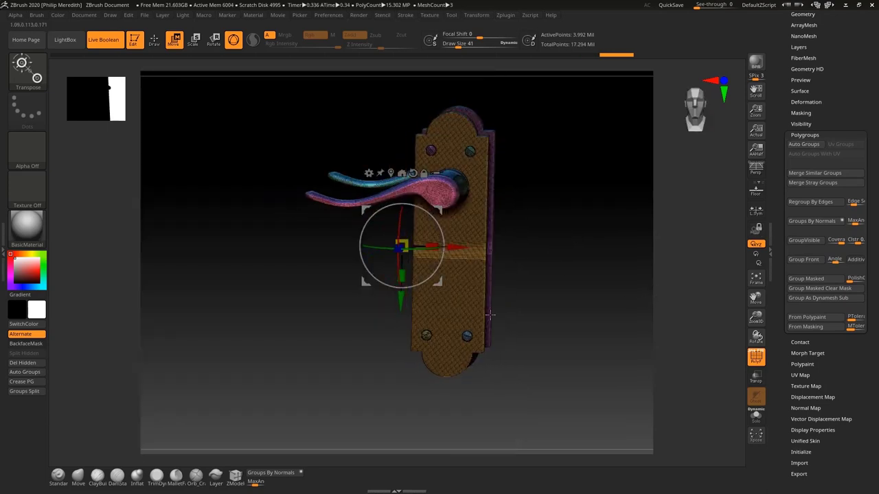
{"action": "left_click_drag", "start_coordinate": [490, 315], "coordinate": [505, 307]}
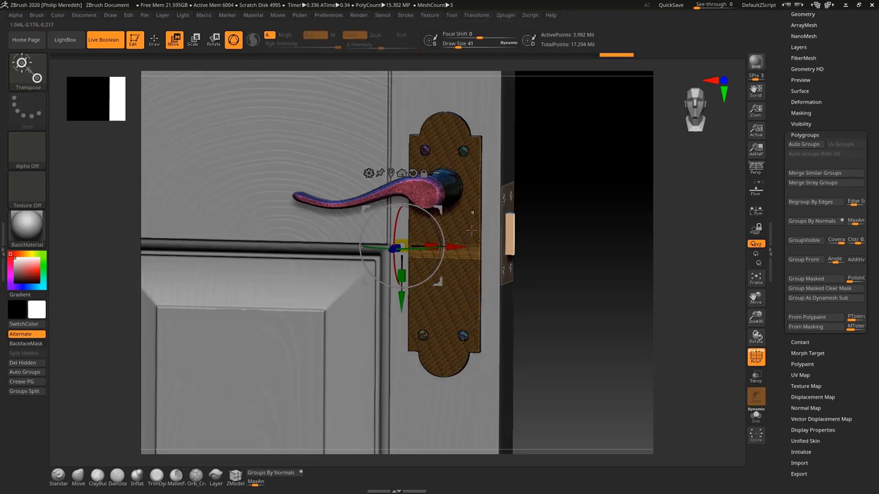
Step: Mask everything in the handle set except the front backplate and split that backplate into its own subtool
{"action": "left_click", "coordinate": [474, 315]}
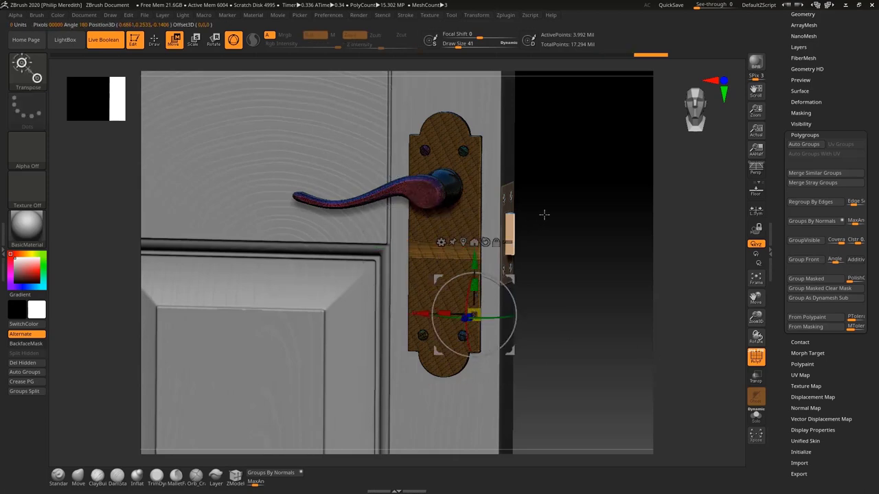
{"action": "left_click_drag", "start_coordinate": [544, 215], "coordinate": [491, 183]}
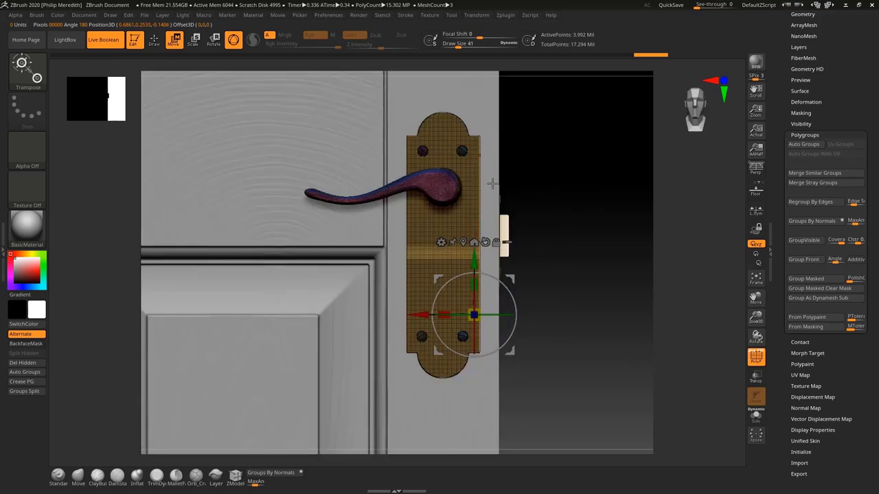
{"action": "left_click_drag", "start_coordinate": [569, 247], "coordinate": [582, 336], "text": "alt"}
{"action": "key", "text": "q"}
{"action": "scroll", "coordinate": [803, 106], "scroll_direction": "up", "scroll_amount": 3}
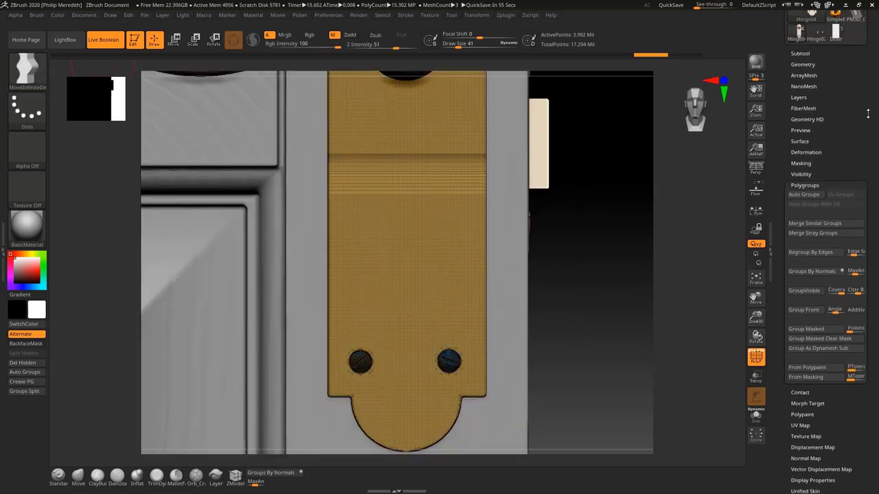
{"action": "left_click", "coordinate": [802, 103]}
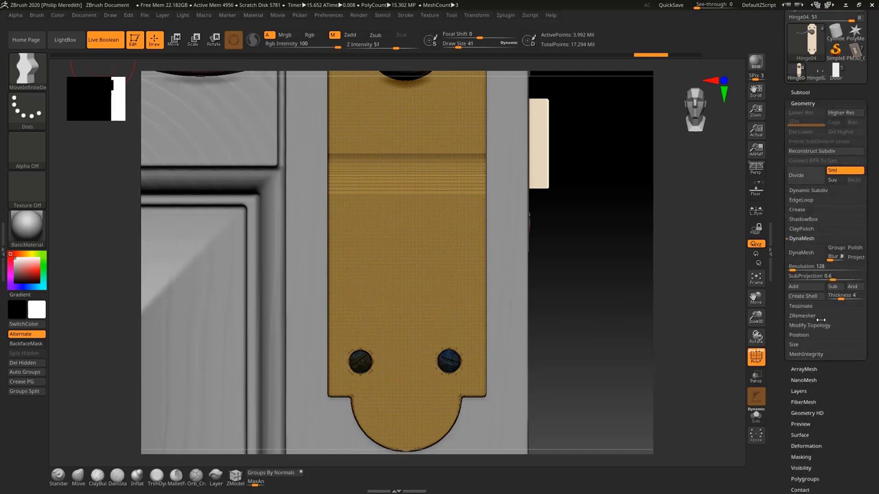
{"action": "left_click", "coordinate": [801, 92]}
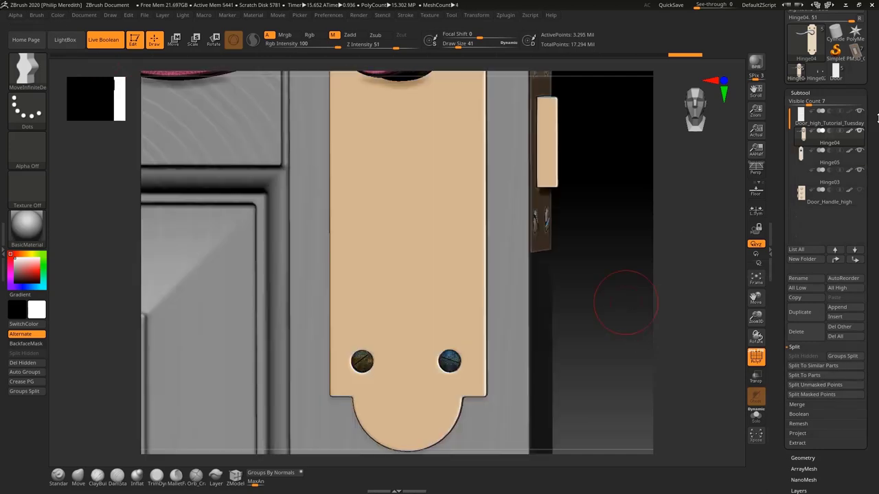
Step: Split the backplate on the opposite side of the door from the handles into its own subtool
{"action": "left_click", "coordinate": [831, 156]}
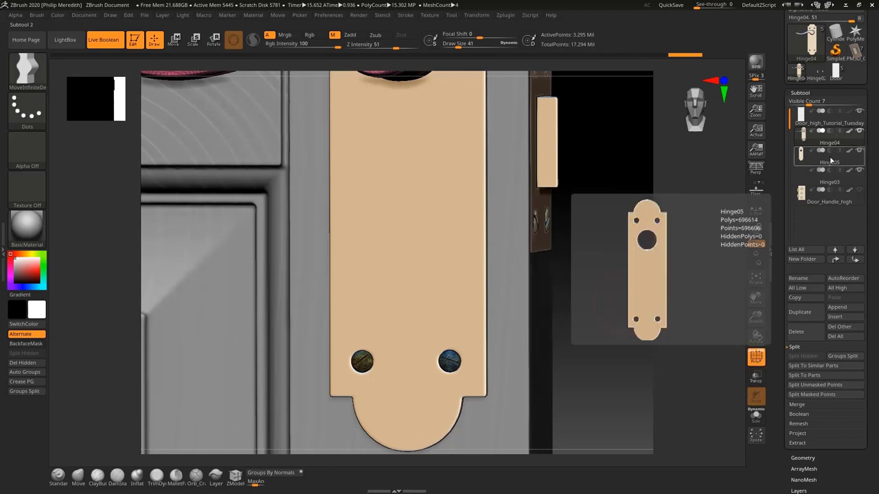
{"action": "left_click", "coordinate": [831, 163]}
{"action": "left_click_drag", "start_coordinate": [640, 288], "coordinate": [560, 286]}
{"action": "left_click", "coordinate": [532, 297], "text": "alt"}
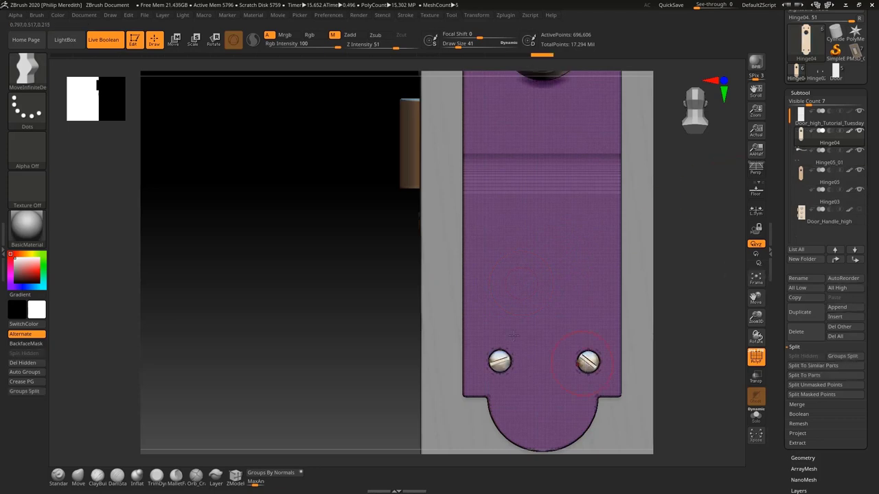
Step: Move the Hinge04 backplate subtool directly above the Hinge05 backplate and merge it down into a single subtool
{"action": "left_click_drag", "start_coordinate": [398, 309], "coordinate": [433, 308]}
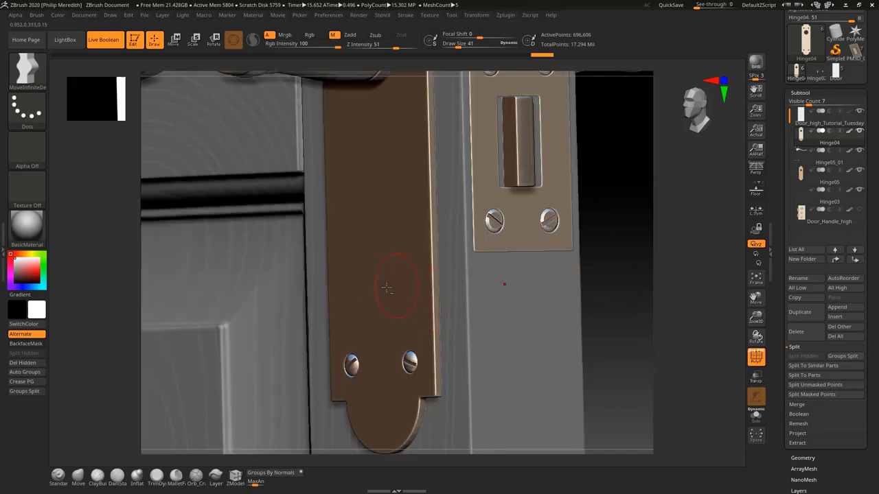
{"action": "left_click", "coordinate": [374, 276], "text": "alt"}
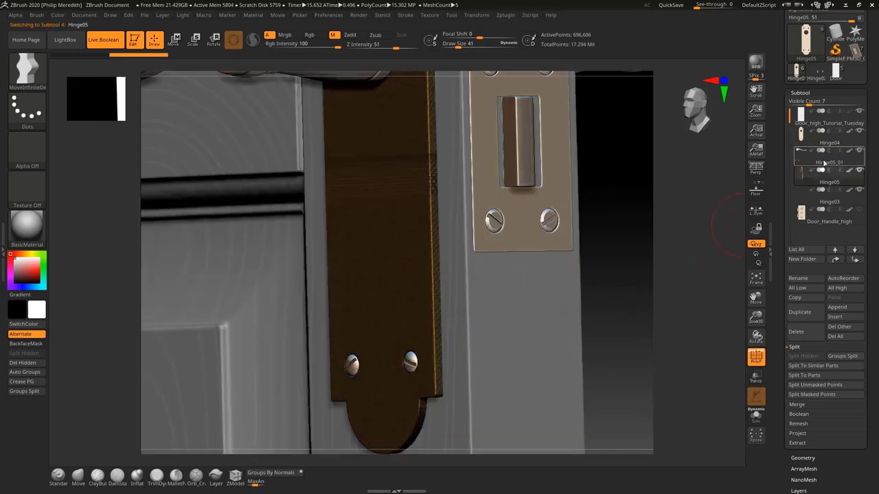
{"action": "mouse_move", "coordinate": [822, 185]}
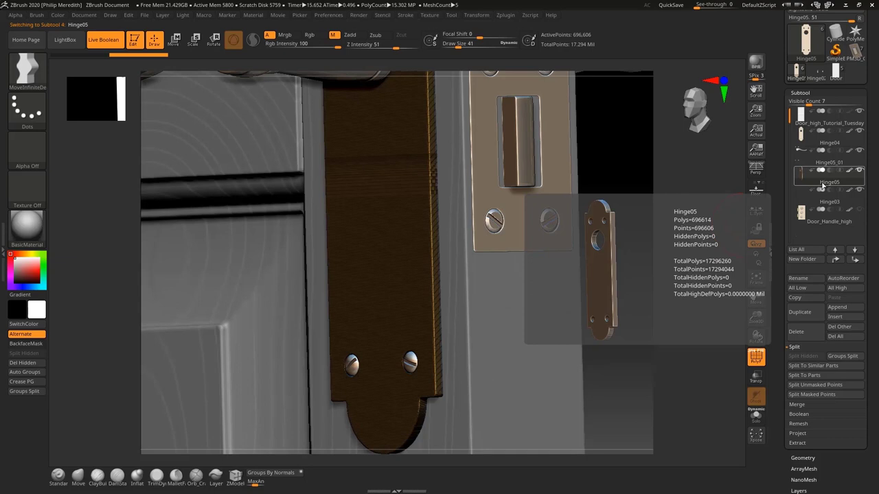
{"action": "left_click", "coordinate": [817, 146]}
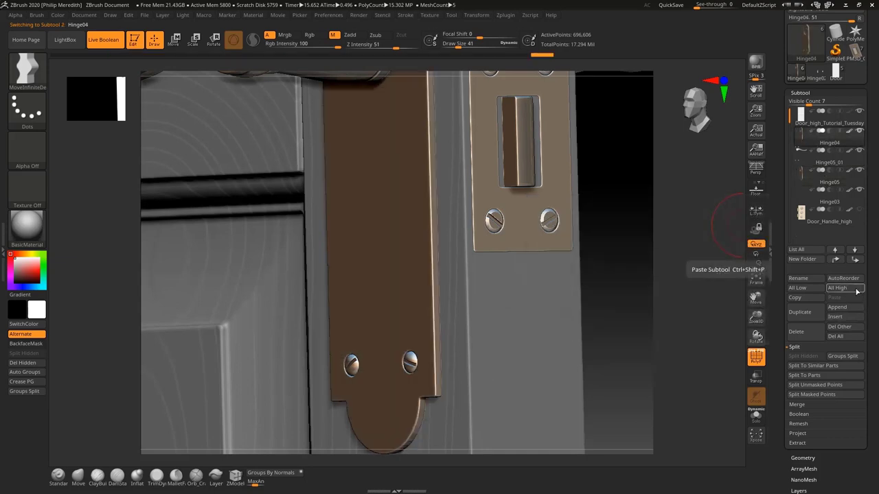
{"action": "left_click", "coordinate": [855, 259]}
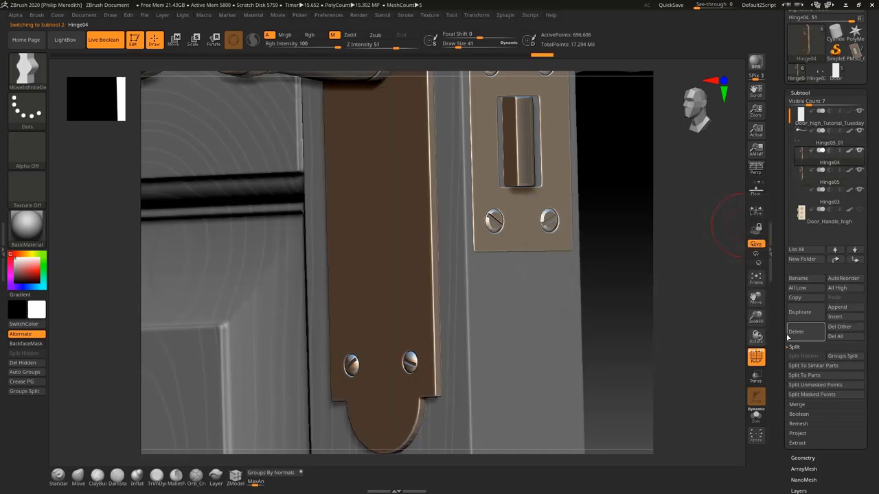
{"action": "left_click", "coordinate": [797, 405]}
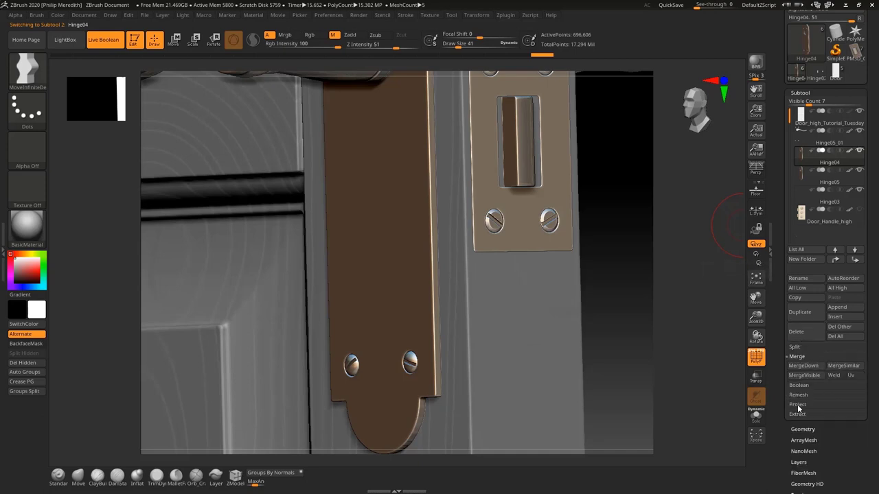
{"action": "left_click", "coordinate": [802, 365]}
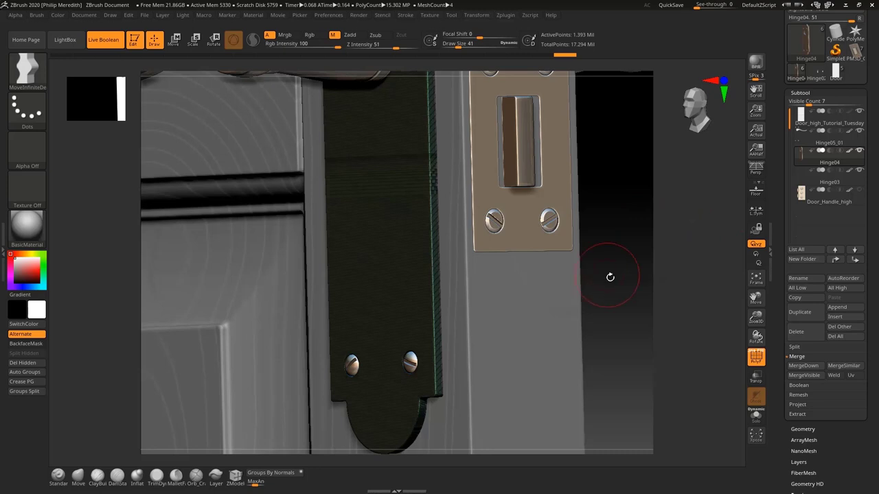
Step: Try DynaMesh on the merged backplates at resolution 128, undo it, and remesh them at resolution 704
{"action": "left_click_drag", "start_coordinate": [610, 277], "coordinate": [513, 333]}
{"action": "left_click_drag", "start_coordinate": [630, 285], "coordinate": [536, 215]}
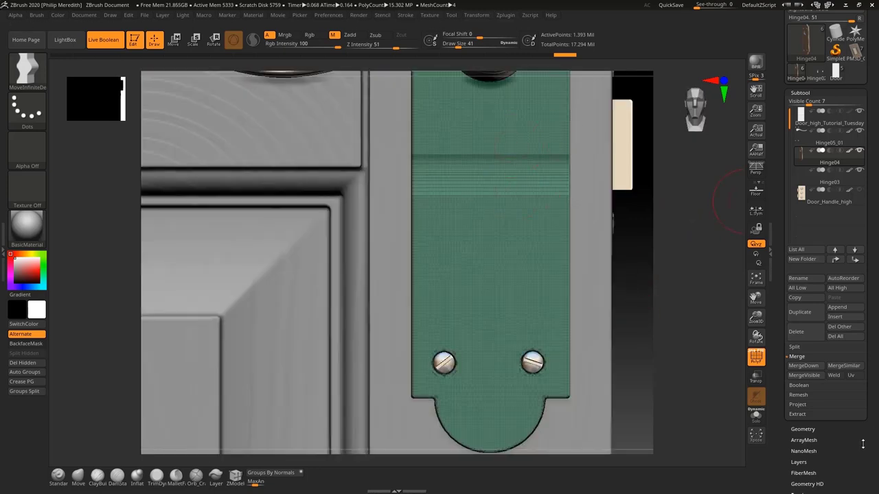
{"action": "left_click_drag", "start_coordinate": [862, 444], "coordinate": [819, 396]}
{"action": "left_click", "coordinate": [810, 396]}
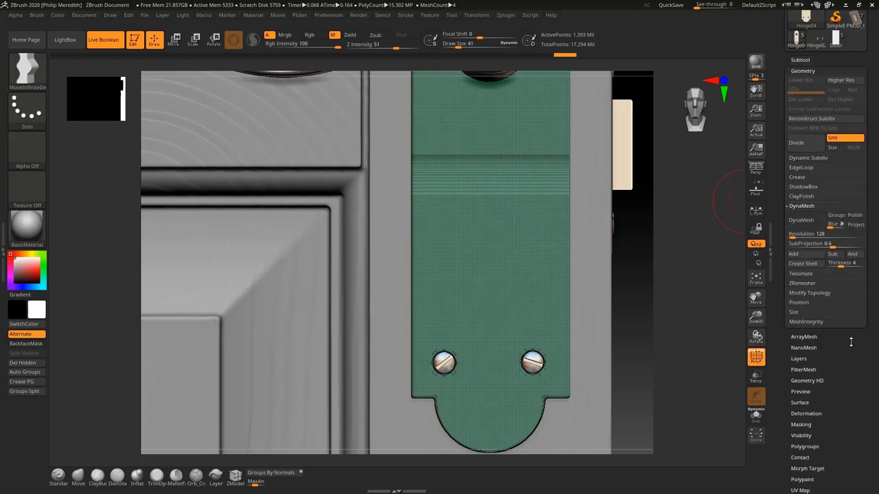
{"action": "left_click", "coordinate": [800, 219]}
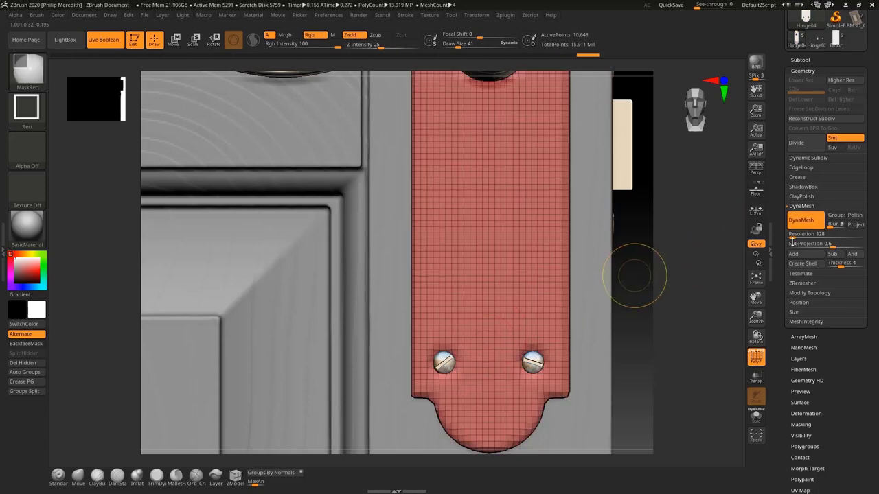
{"action": "key", "text": "ctrl+z"}
{"action": "left_click", "coordinate": [802, 234]}
{"action": "type", "text": "696"}
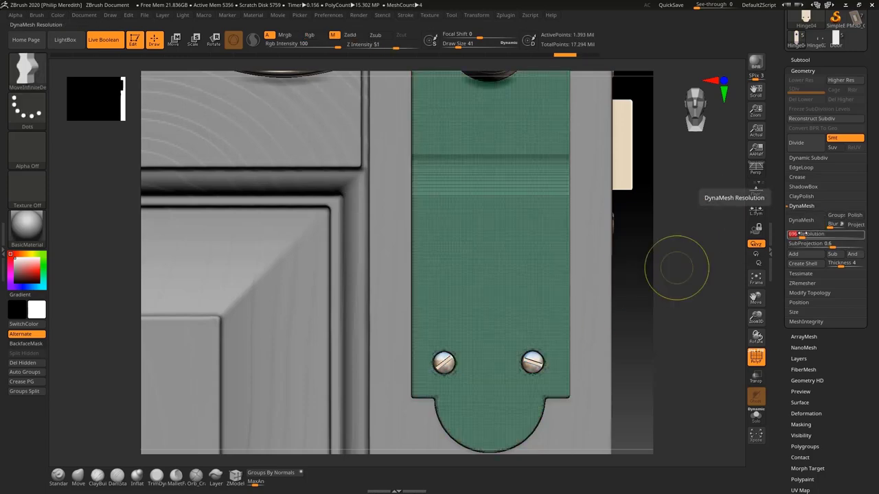
{"action": "key", "text": "Return"}
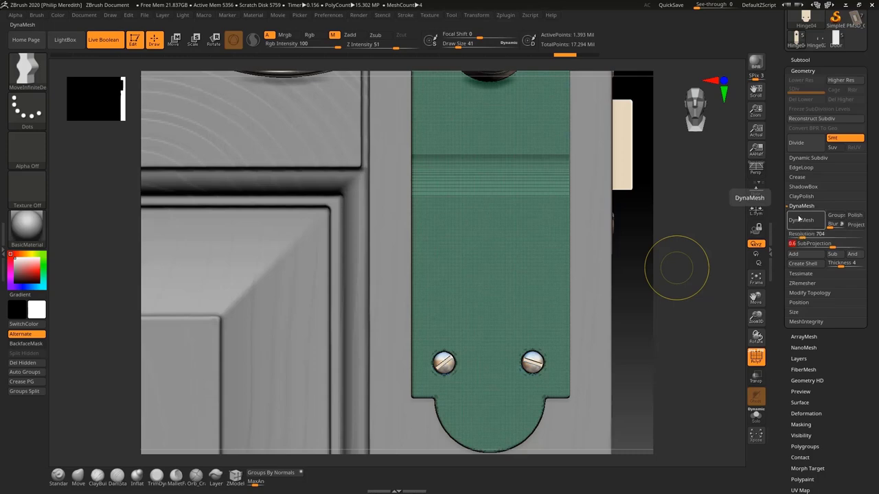
{"action": "left_click", "coordinate": [800, 219]}
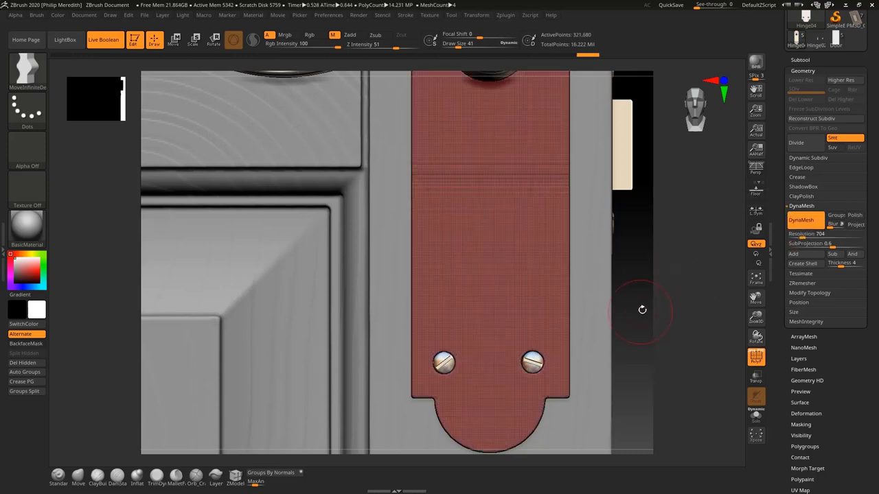
Step: Turn off the polygroup wireframe and examine the remeshed backplates and latch from the front, underside and door edge
{"action": "left_click", "coordinate": [755, 356]}
{"action": "left_click_drag", "start_coordinate": [646, 321], "coordinate": [608, 353]}
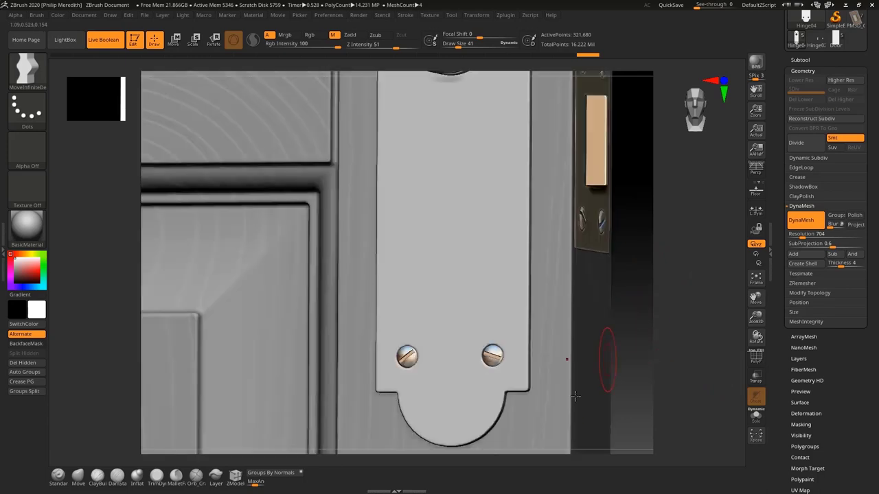
{"action": "left_click_drag", "start_coordinate": [633, 304], "coordinate": [644, 261]}
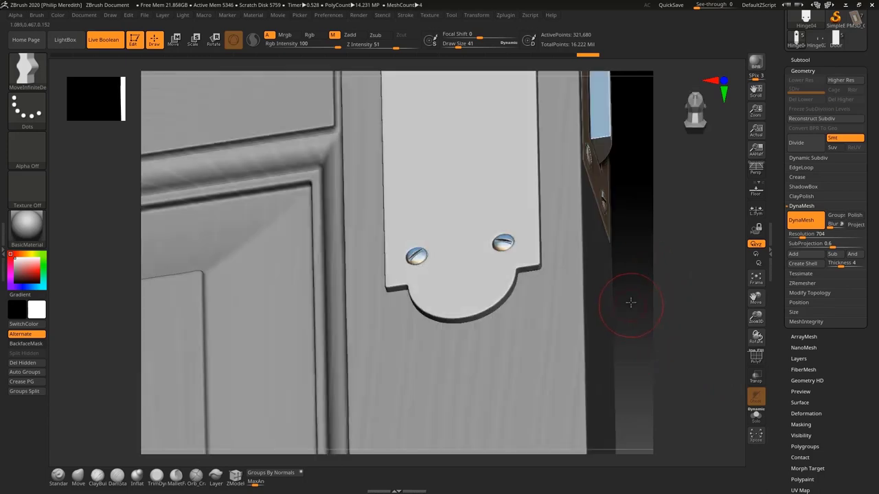
{"action": "left_click_drag", "start_coordinate": [630, 302], "coordinate": [632, 265]}
{"action": "left_click_drag", "start_coordinate": [641, 317], "coordinate": [614, 341]}
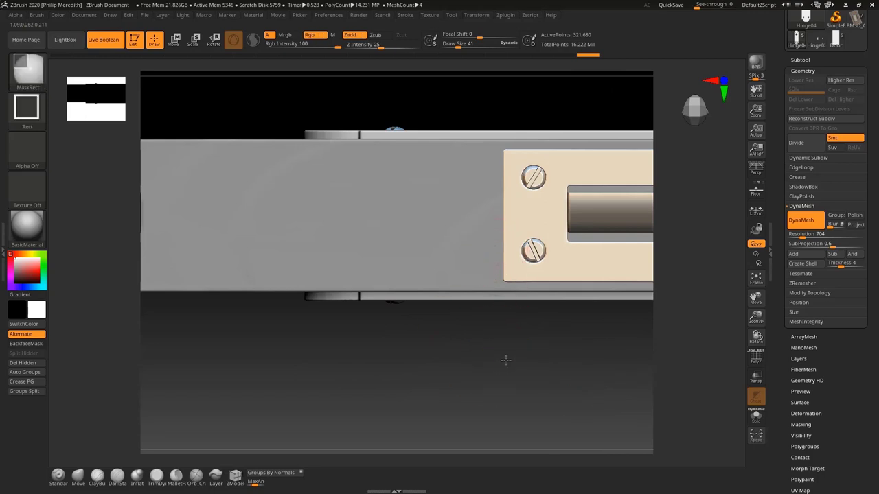
{"action": "left_click_drag", "start_coordinate": [506, 359], "coordinate": [491, 260]}
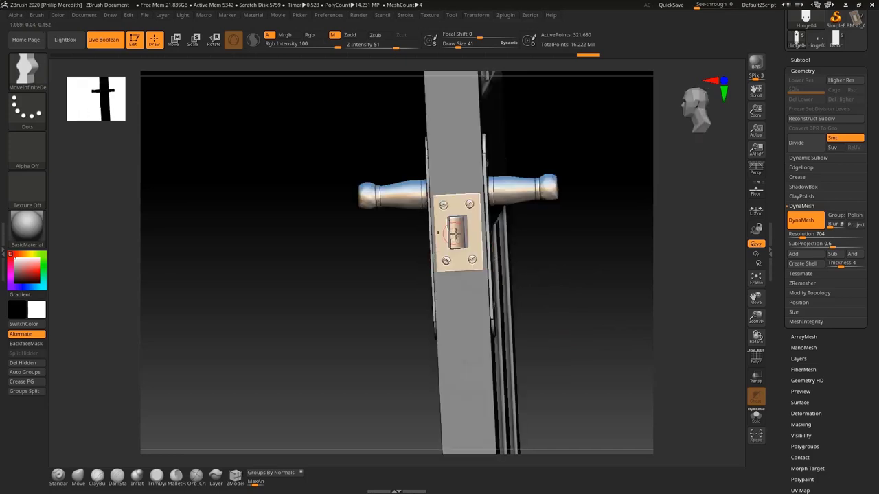
Step: Try to mask the hinge side with the backplates subtool active and shift the hardware upward, and undo the move
{"action": "left_click_drag", "start_coordinate": [618, 287], "coordinate": [571, 242]}
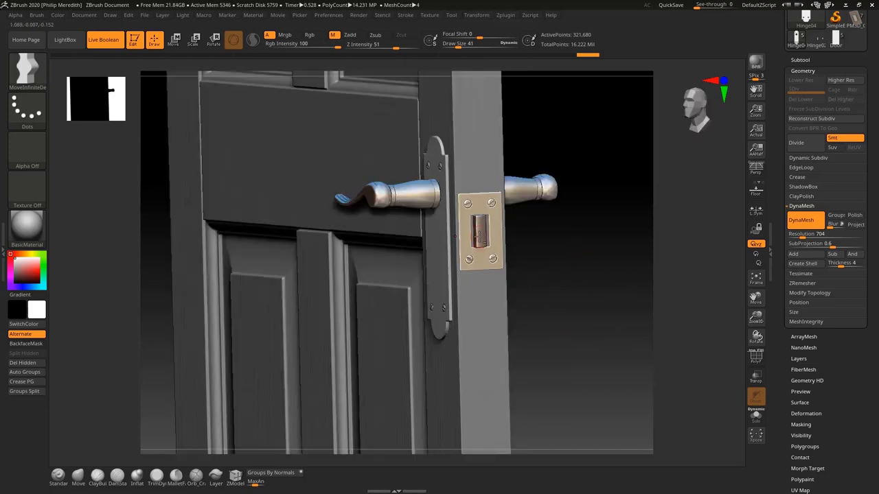
{"action": "mouse_move", "coordinate": [718, 306]}
{"action": "left_mouse_down"}
{"action": "mouse_move", "coordinate": [700, 278]}
{"action": "mouse_move", "coordinate": [506, 273]}
{"action": "mouse_move", "coordinate": [563, 273]}
{"action": "left_mouse_up"}
{"action": "right_click_drag", "start_coordinate": [569, 302], "coordinate": [530, 133], "text": "ctrl"}
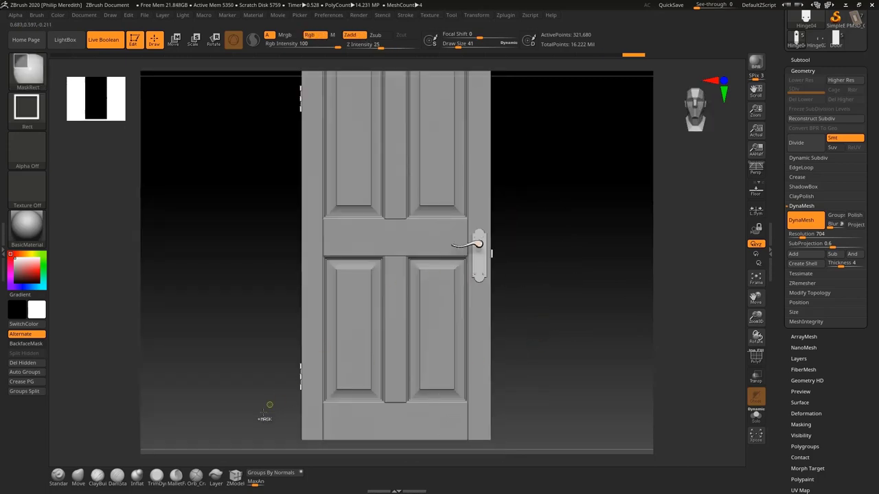
{"action": "left_click_drag", "start_coordinate": [262, 413], "coordinate": [387, 68], "text": "ctrl"}
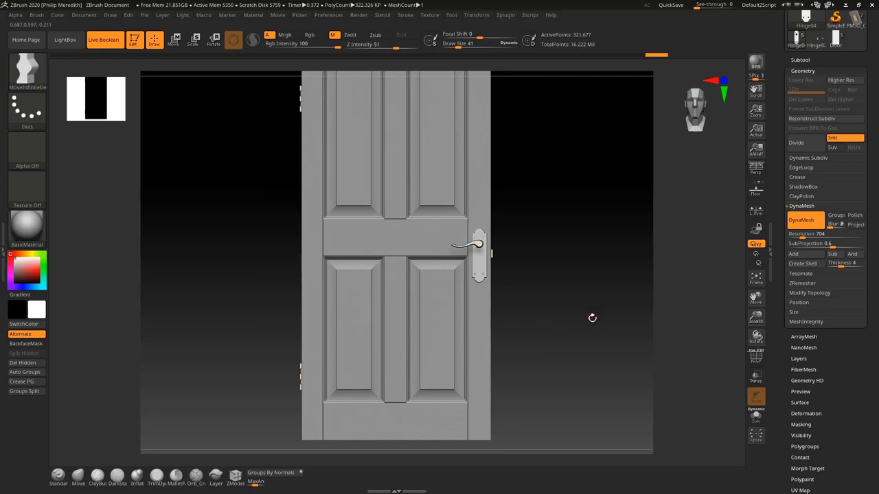
{"action": "mouse_move", "coordinate": [591, 316]}
{"action": "left_mouse_down"}
{"action": "mouse_move", "coordinate": [571, 318]}
{"action": "mouse_move", "coordinate": [592, 272]}
{"action": "mouse_move", "coordinate": [588, 306]}
{"action": "left_mouse_up"}
{"action": "key", "text": "w"}
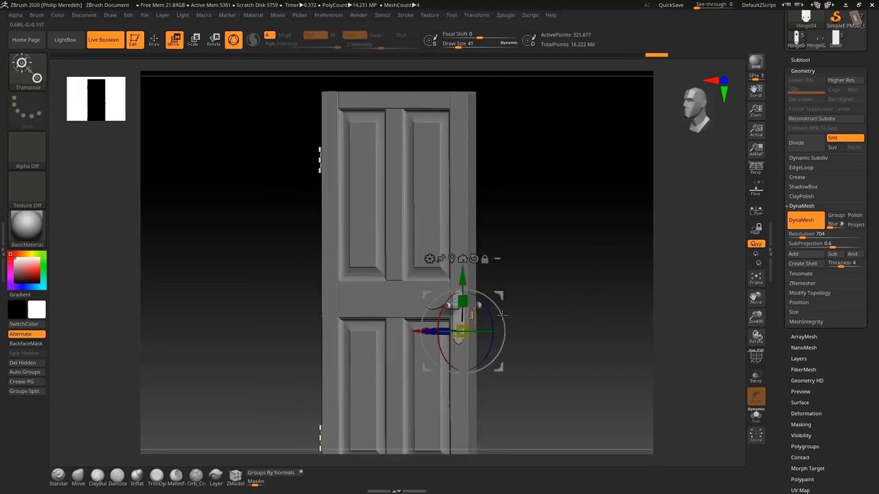
{"action": "right_click_drag", "start_coordinate": [559, 247], "coordinate": [558, 302], "text": "ctrl"}
{"action": "left_click_drag", "start_coordinate": [464, 279], "coordinate": [463, 271]}
{"action": "key", "text": "ctrl+z"}
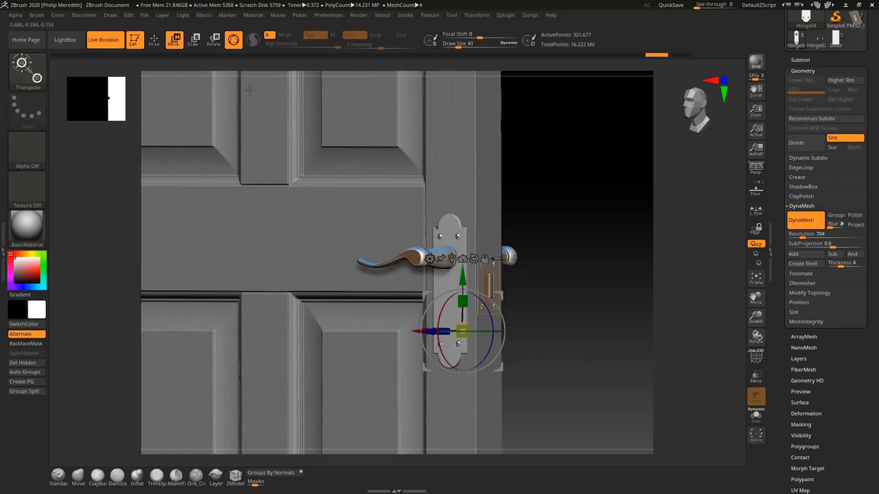
Step: Select the Hinge03 subtool and mask the door hinges along the side opposite the handle
{"action": "left_click", "coordinate": [152, 45]}
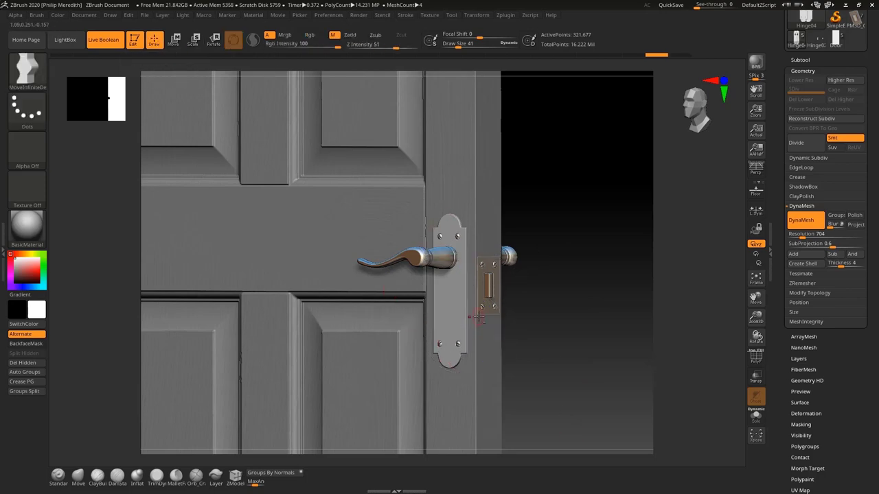
{"action": "left_click", "coordinate": [851, 60]}
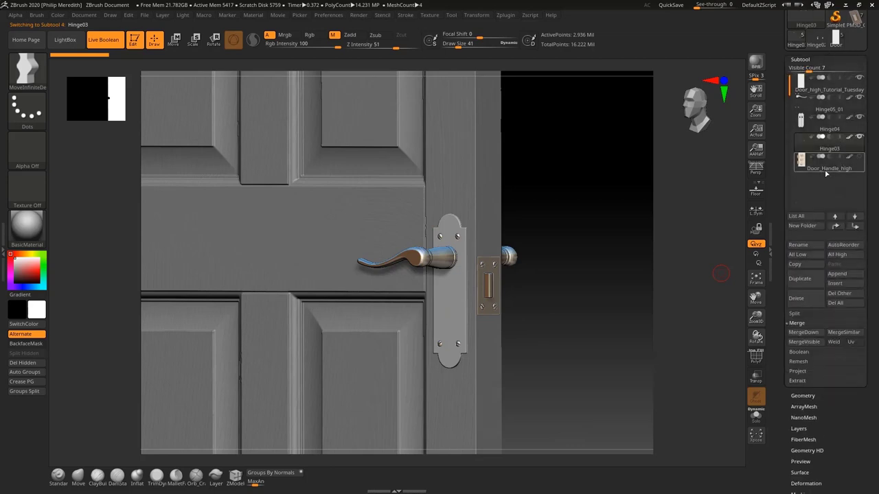
{"action": "right_click_drag", "start_coordinate": [550, 299], "coordinate": [591, 299], "text": "shift"}
{"action": "right_click_drag", "start_coordinate": [592, 300], "coordinate": [558, 194], "text": "ctrl"}
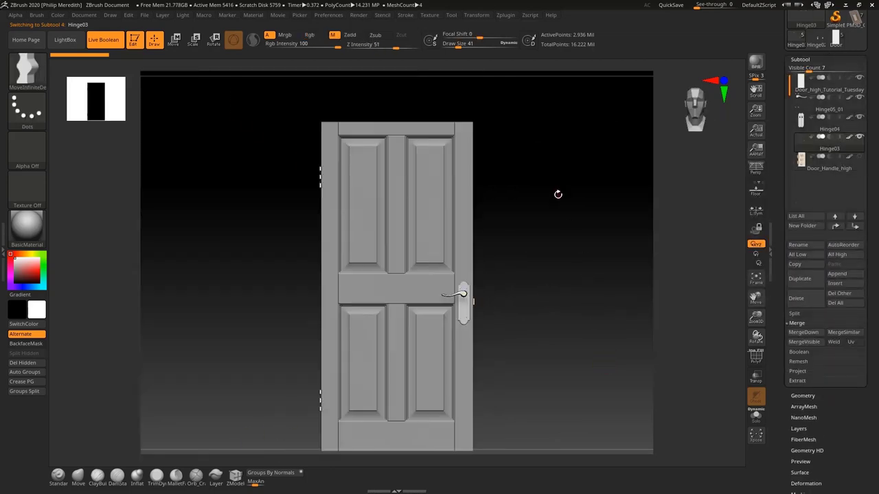
{"action": "left_click_drag", "start_coordinate": [287, 438], "coordinate": [361, 108], "text": "ctrl"}
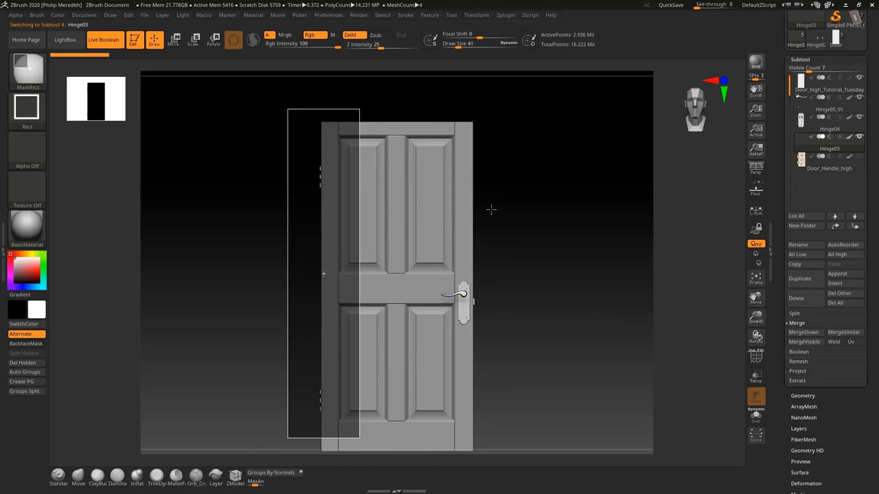
Step: Move the unmasked latch plate up the door edge by about 0.23 units to align it with the handles
{"action": "right_click_drag", "start_coordinate": [583, 261], "coordinate": [544, 263], "text": "alt"}
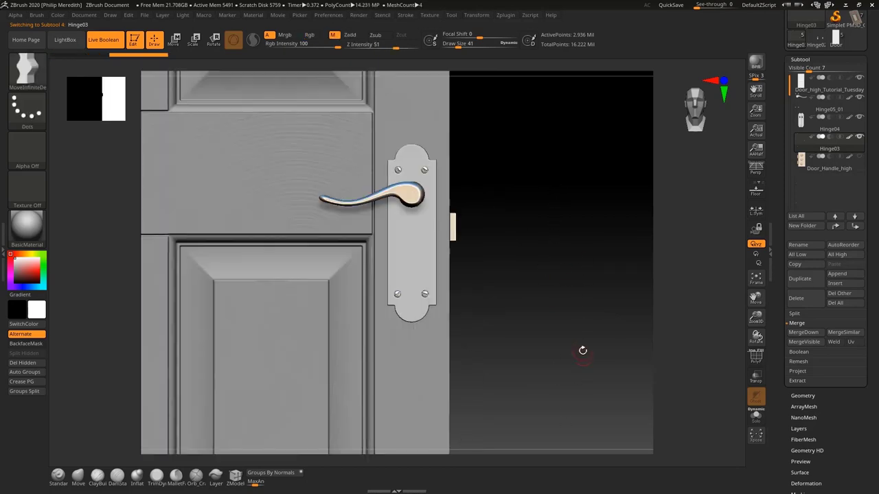
{"action": "left_click_drag", "start_coordinate": [580, 353], "coordinate": [389, 211]}
{"action": "key", "text": "w"}
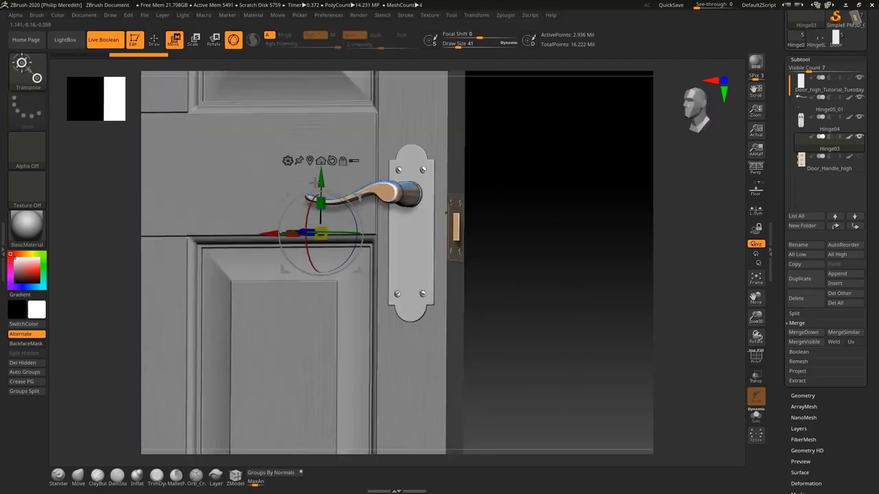
{"action": "left_click_drag", "start_coordinate": [320, 180], "coordinate": [323, 153]}
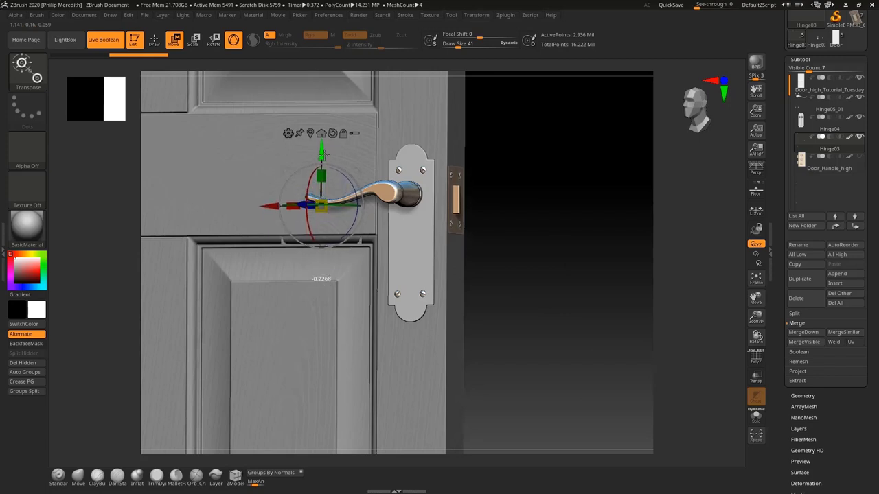
Step: Centre the gizmo on the unmasked latch plate, scale the plate to about 0.95 on the door edge, and return to Draw mode
{"action": "left_click_drag", "start_coordinate": [488, 175], "coordinate": [519, 268]}
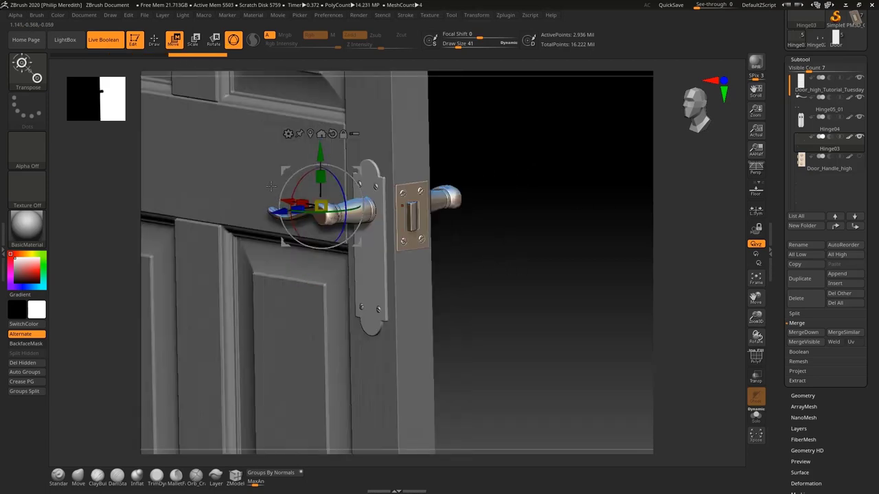
{"action": "left_click", "coordinate": [311, 132]}
{"action": "left_click_drag", "start_coordinate": [486, 273], "coordinate": [476, 253]}
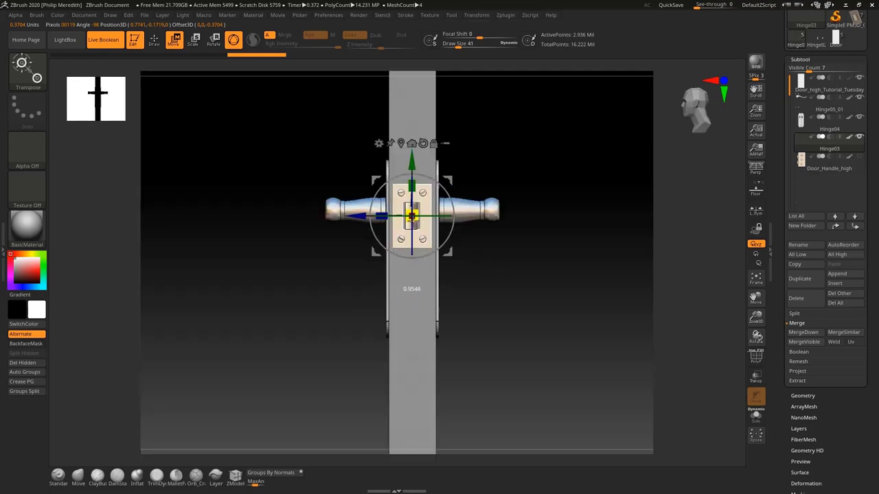
{"action": "left_click_drag", "start_coordinate": [481, 288], "coordinate": [567, 276], "text": "shift"}
{"action": "left_click_drag", "start_coordinate": [471, 336], "coordinate": [488, 326], "text": "shift"}
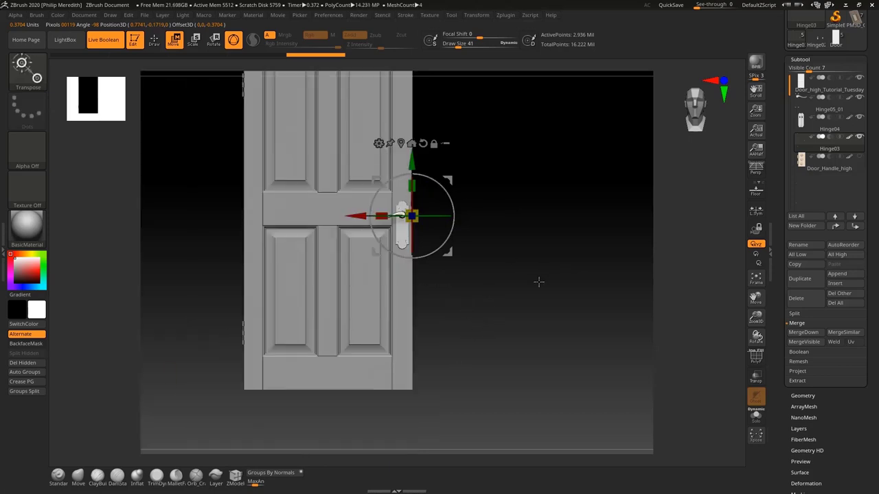
{"action": "left_click_drag", "start_coordinate": [539, 283], "coordinate": [570, 333], "text": "alt"}
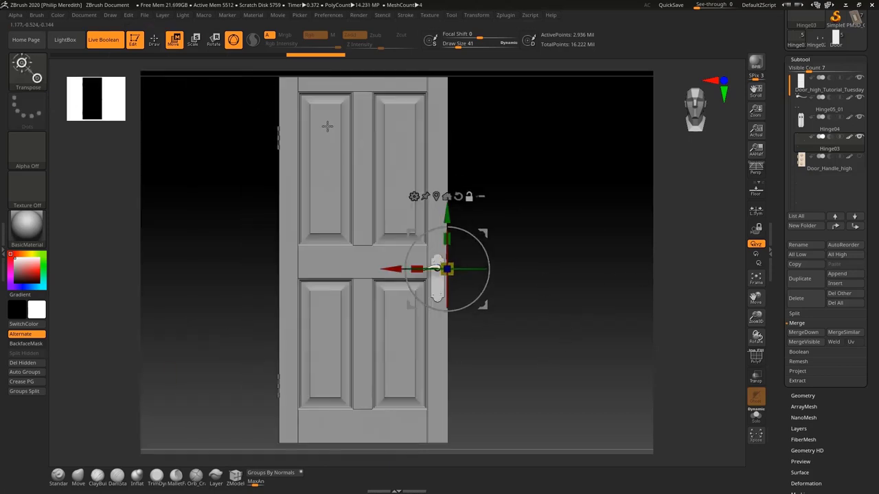
{"action": "left_click", "coordinate": [155, 40]}
Step: Select the Hinge05_01 handles and merge them down with Hinge04 and Hinge03 into a single hardware subtool
{"action": "mouse_move", "coordinate": [548, 312]}
{"action": "left_mouse_down"}
{"action": "mouse_move", "coordinate": [581, 338]}
{"action": "mouse_move", "coordinate": [485, 309]}
{"action": "left_mouse_up"}
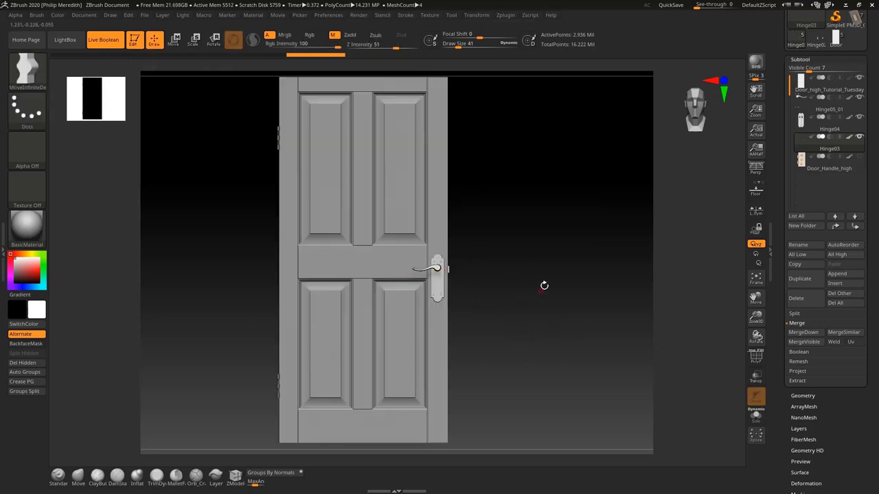
{"action": "left_click_drag", "start_coordinate": [556, 317], "coordinate": [766, 295]}
{"action": "left_click", "coordinate": [758, 277]}
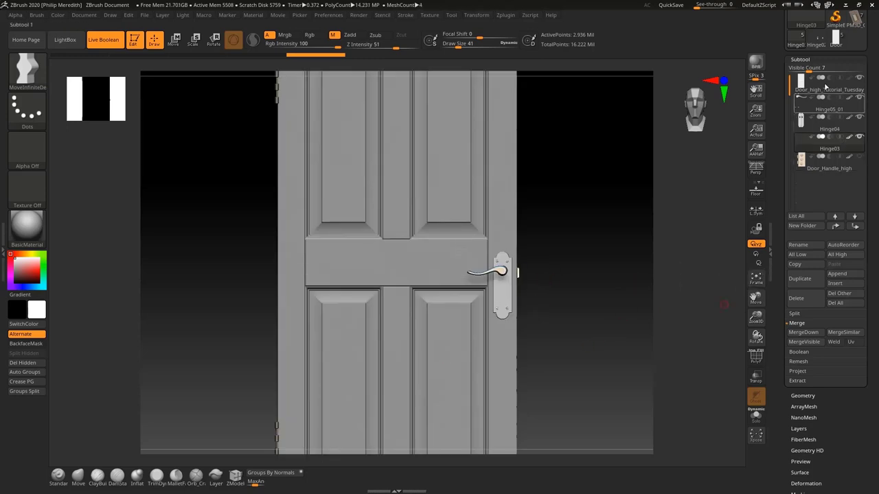
{"action": "left_click", "coordinate": [831, 96]}
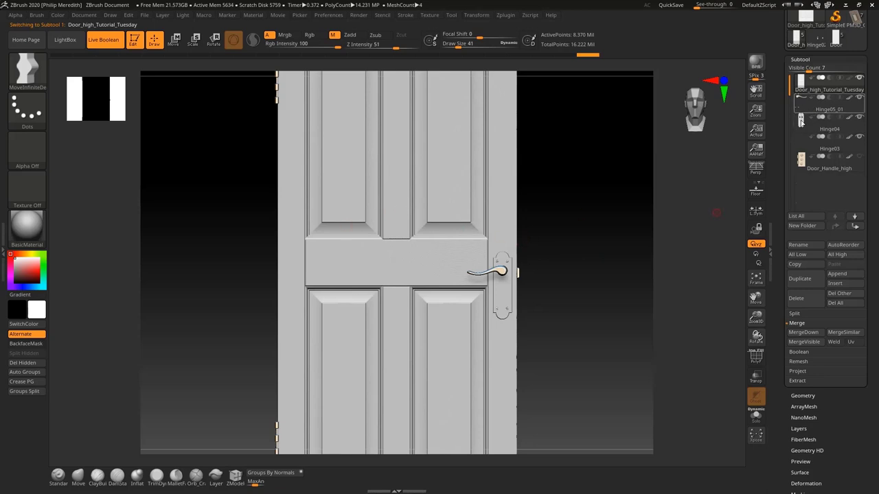
{"action": "left_click", "coordinate": [799, 122]}
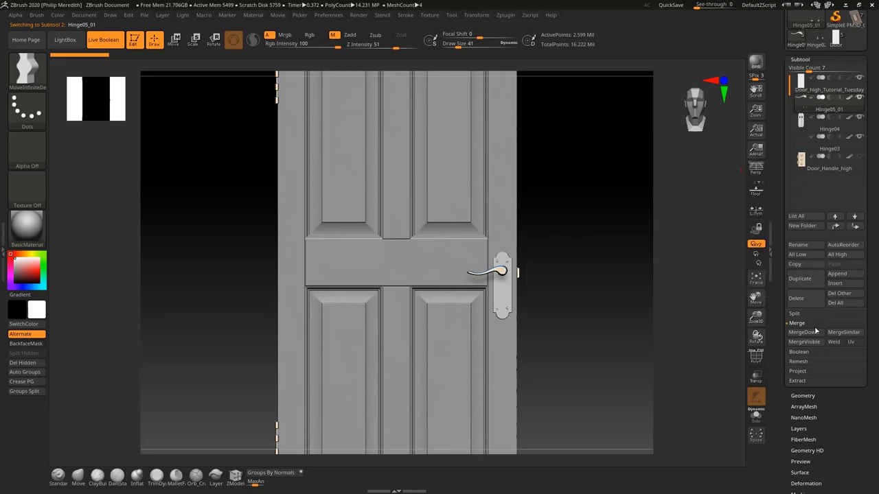
{"action": "mouse_move", "coordinate": [595, 252]}
{"action": "right_mouse_down", "text": "ctrl"}
{"action": "mouse_move", "coordinate": [582, 277]}
{"action": "mouse_move", "coordinate": [587, 346]}
{"action": "right_mouse_up", "text": "ctrl"}
{"action": "mouse_move", "coordinate": [660, 327]}
{"action": "right_mouse_down", "text": "alt"}
{"action": "mouse_move", "coordinate": [642, 308]}
{"action": "mouse_move", "coordinate": [533, 295]}
{"action": "right_mouse_up", "text": "alt"}
{"action": "left_click", "coordinate": [536, 316], "text": "ctrl+shift"}
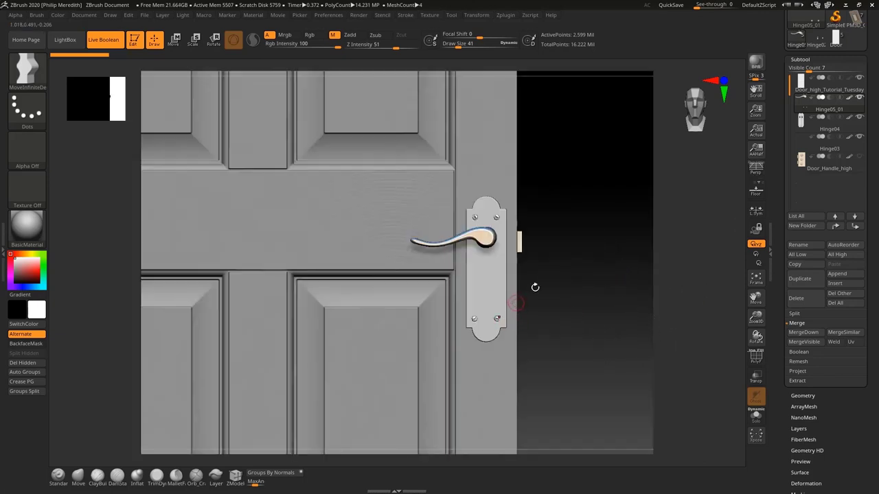
{"action": "left_click", "coordinate": [813, 336]}
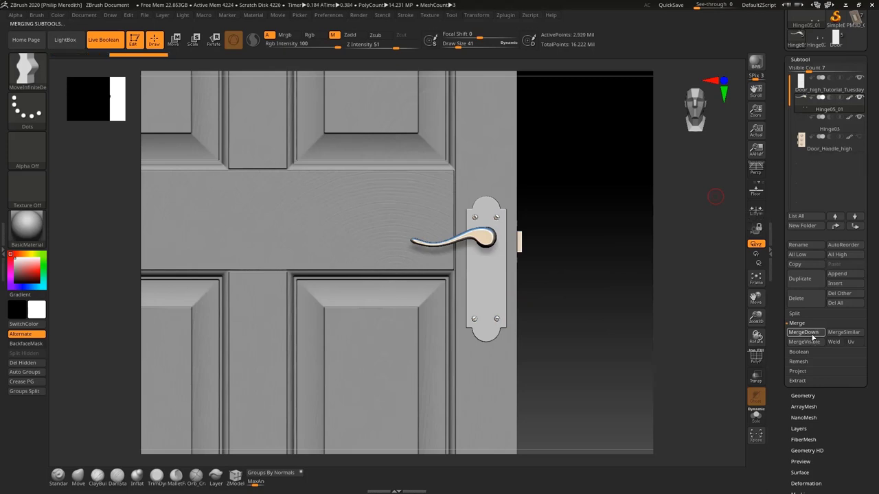
{"action": "left_click", "coordinate": [812, 336]}
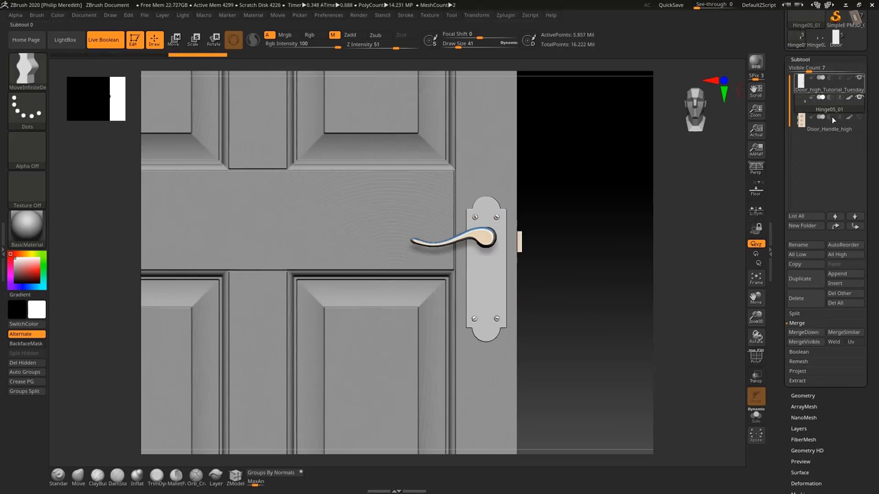
Step: Choose the MAH_Shiny material with white and fill the merged Hinge05_01 hardware subtool with it
{"action": "mouse_move", "coordinate": [836, 134]}
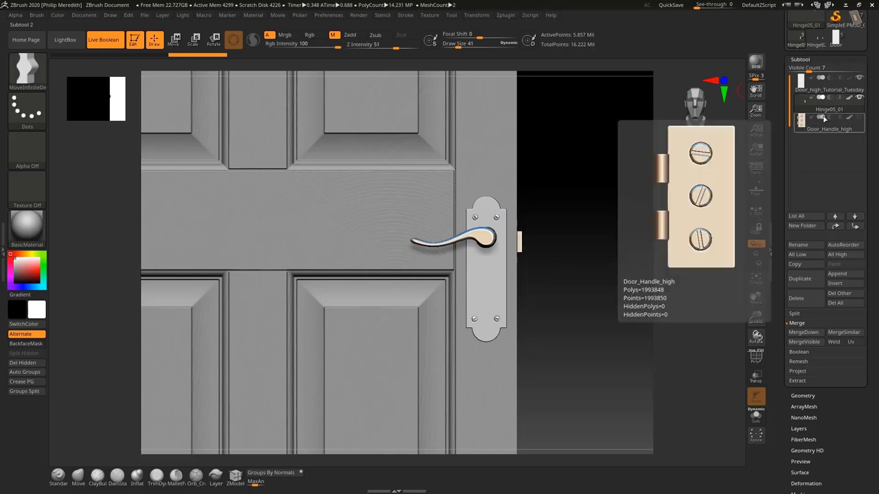
{"action": "mouse_move", "coordinate": [828, 109]}
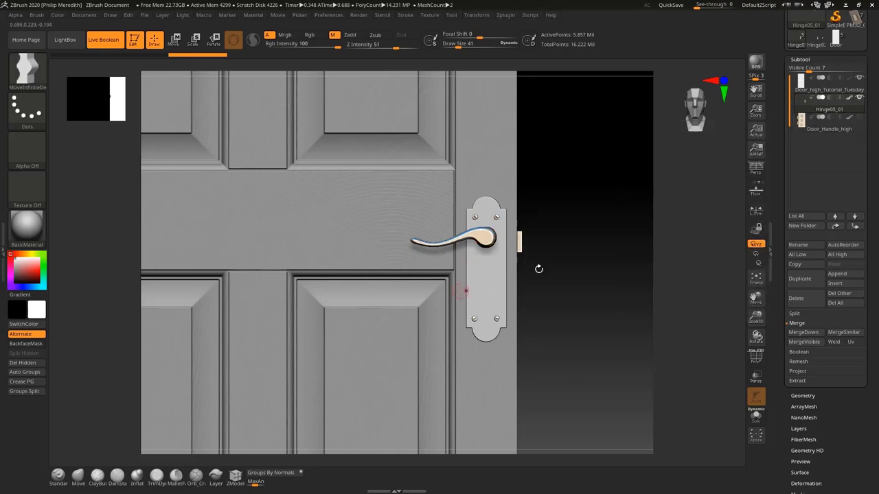
{"action": "left_click", "coordinate": [100, 97]}
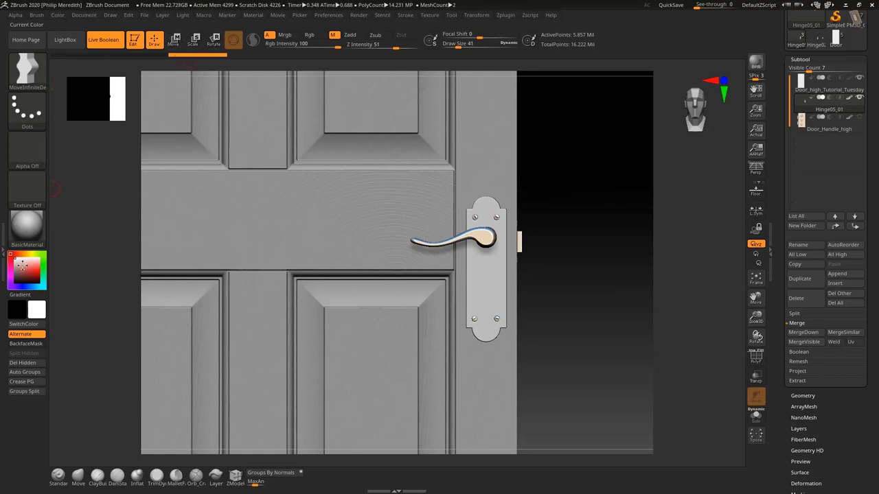
{"action": "left_click", "coordinate": [24, 236]}
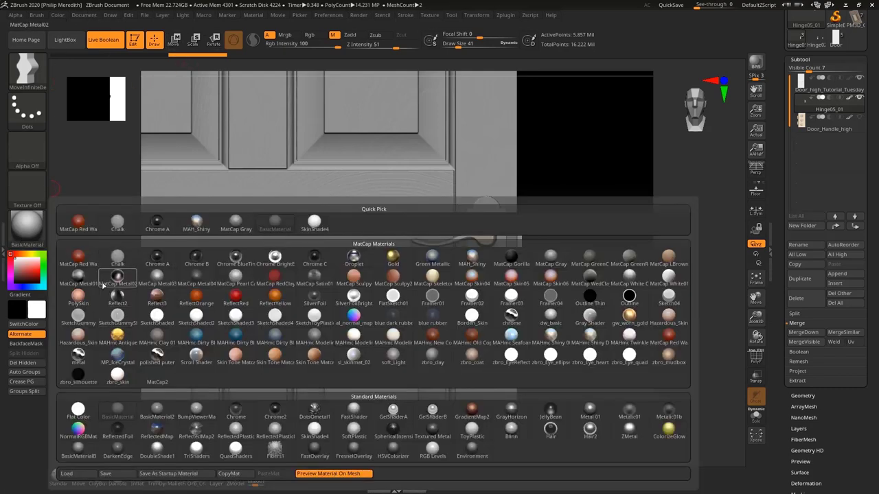
{"action": "left_click", "coordinate": [470, 259]}
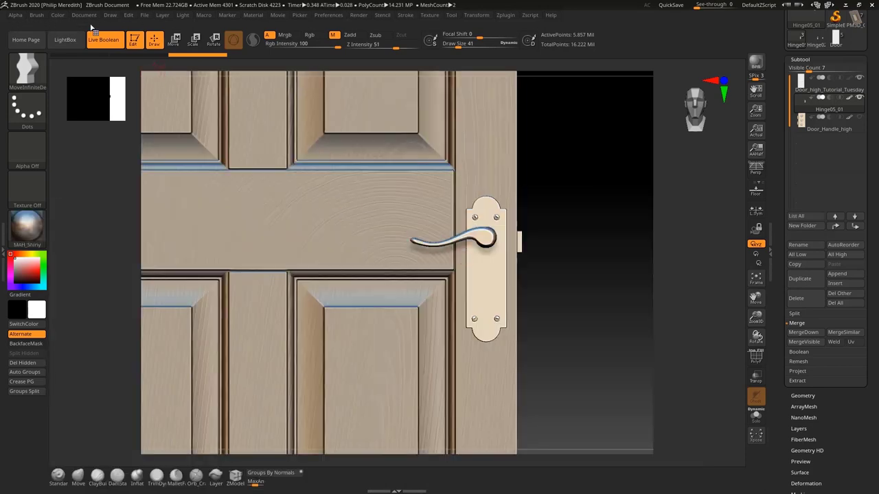
{"action": "left_click", "coordinate": [58, 15]}
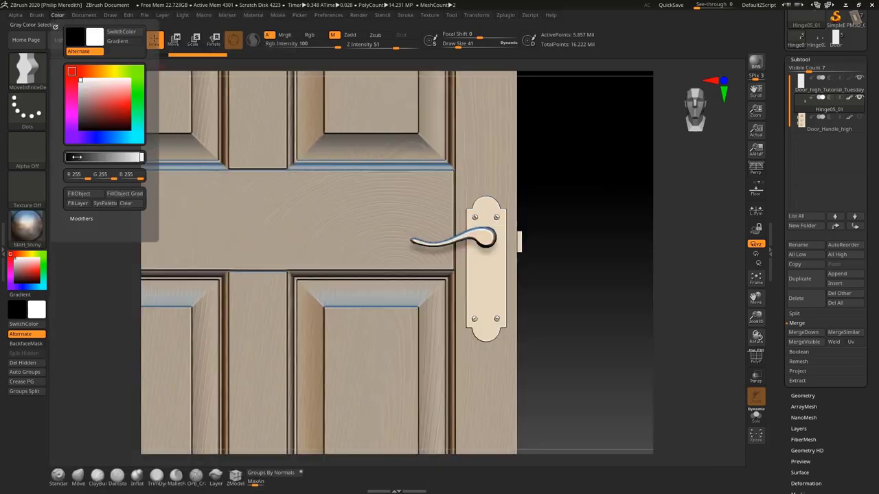
{"action": "left_click", "coordinate": [81, 195]}
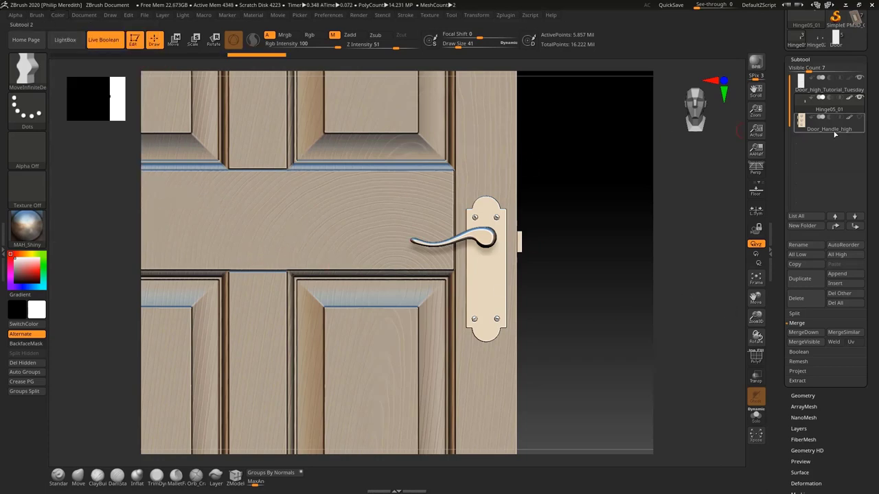
Step: Select the door subtool, choose a brown of R 145, G 116, B 88, and fill the object with the MAH_Shiny material
{"action": "left_click", "coordinate": [811, 91]}
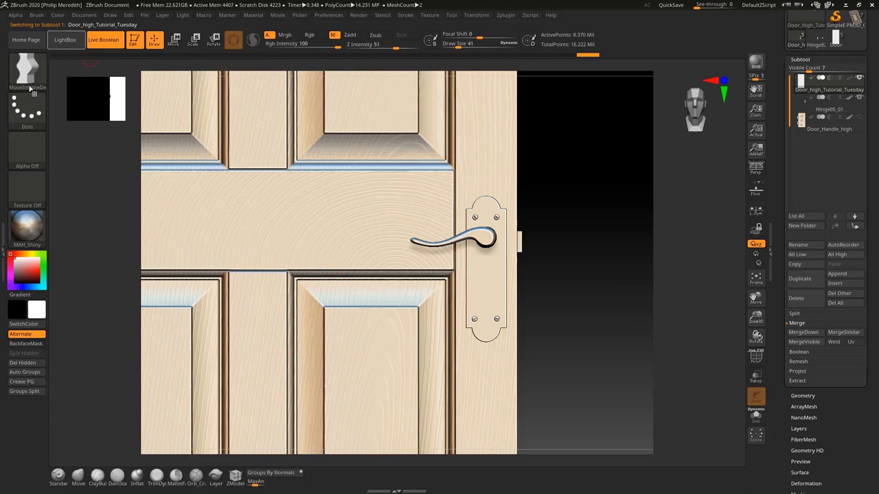
{"action": "left_click_drag", "start_coordinate": [33, 271], "coordinate": [31, 273]}
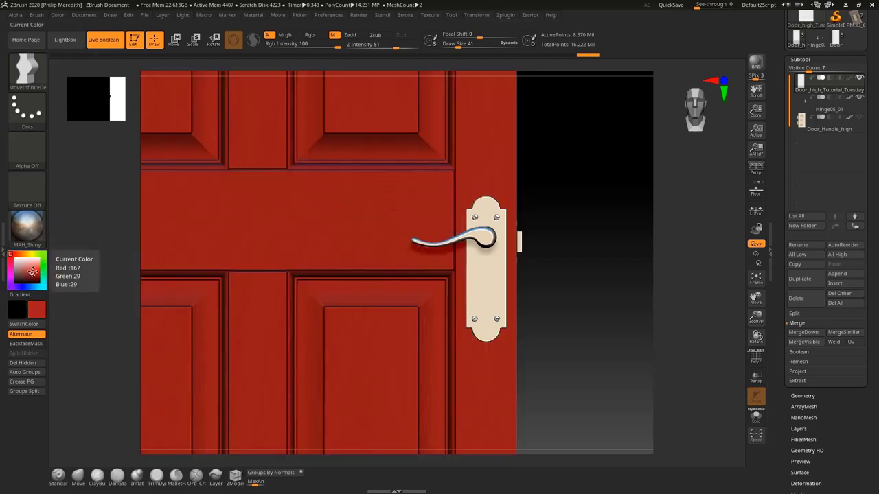
{"action": "left_click", "coordinate": [18, 255]}
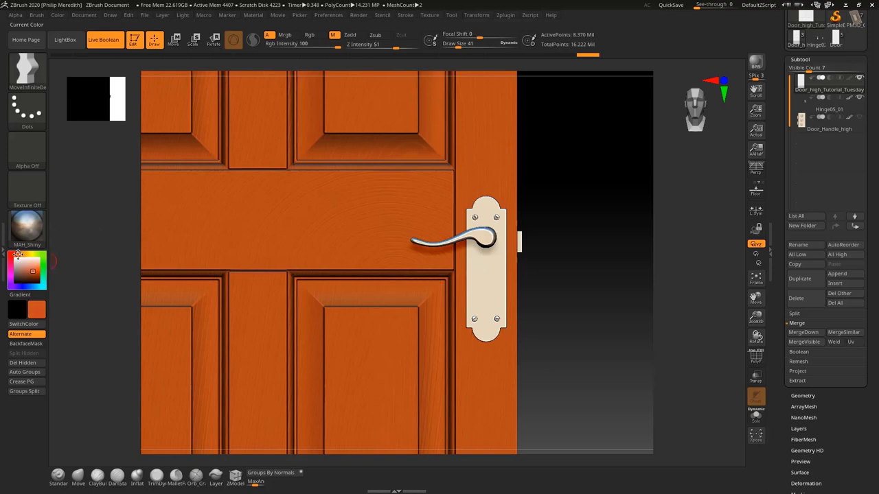
{"action": "left_click_drag", "start_coordinate": [18, 255], "coordinate": [54, 261]}
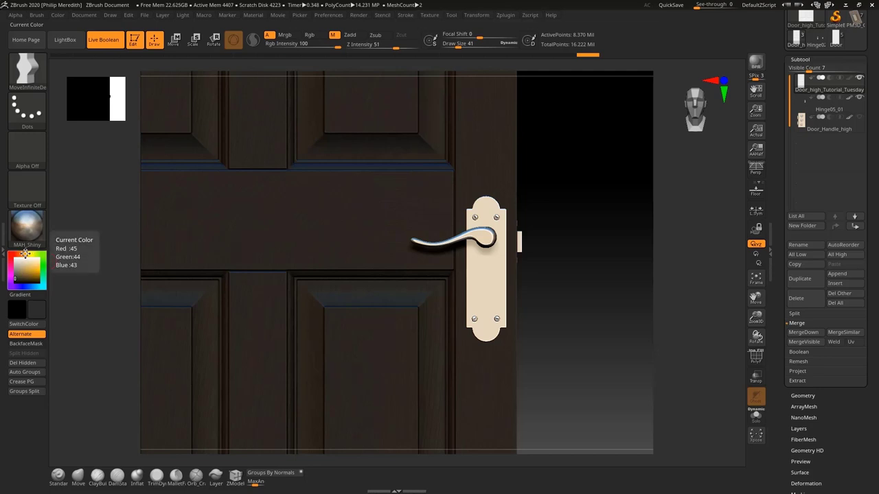
{"action": "left_click", "coordinate": [19, 264]}
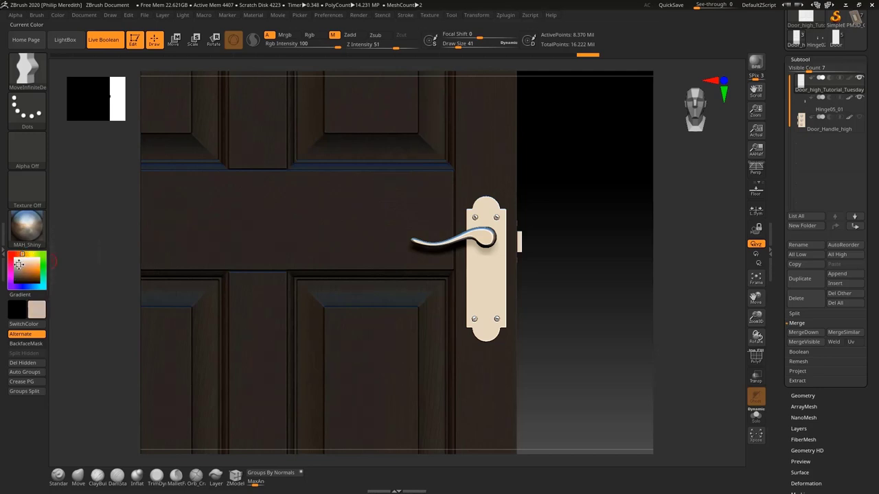
{"action": "left_click_drag", "start_coordinate": [18, 264], "coordinate": [19, 270]}
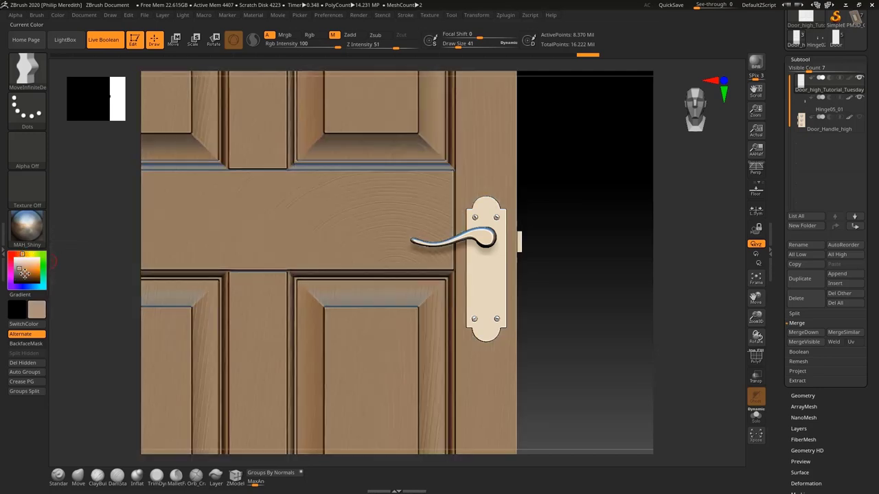
{"action": "left_click", "coordinate": [24, 274]}
{"action": "left_click", "coordinate": [21, 272]}
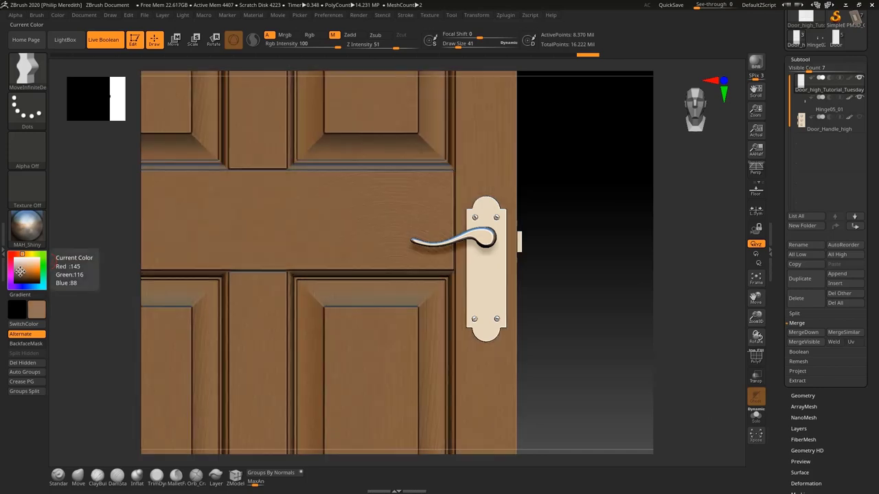
{"action": "left_click", "coordinate": [57, 14]}
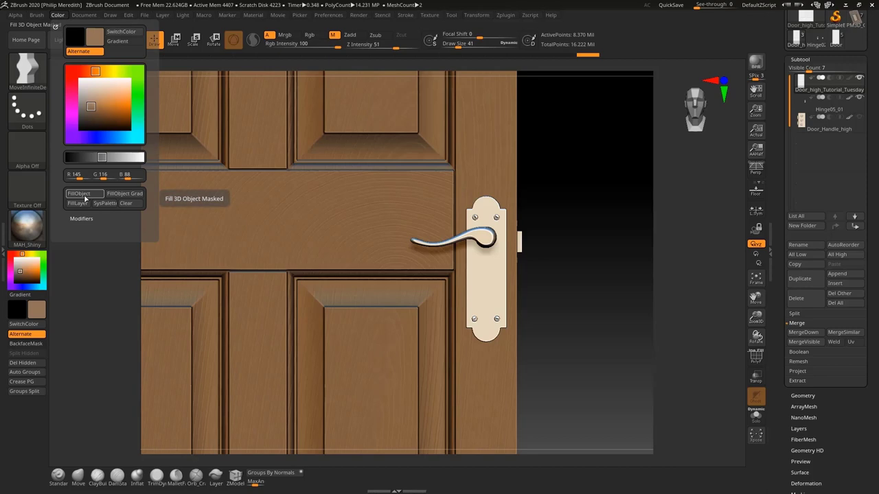
{"action": "left_click", "coordinate": [85, 199]}
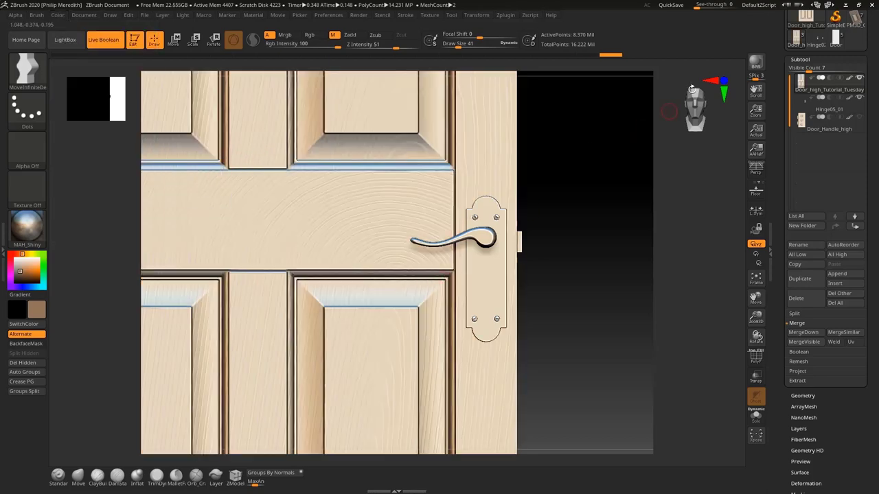
Step: Make Flat Color the current material and fill the door subtool with the chosen brown using only the Rgb channel
{"action": "left_click", "coordinate": [29, 228]}
{"action": "left_click", "coordinate": [79, 409]}
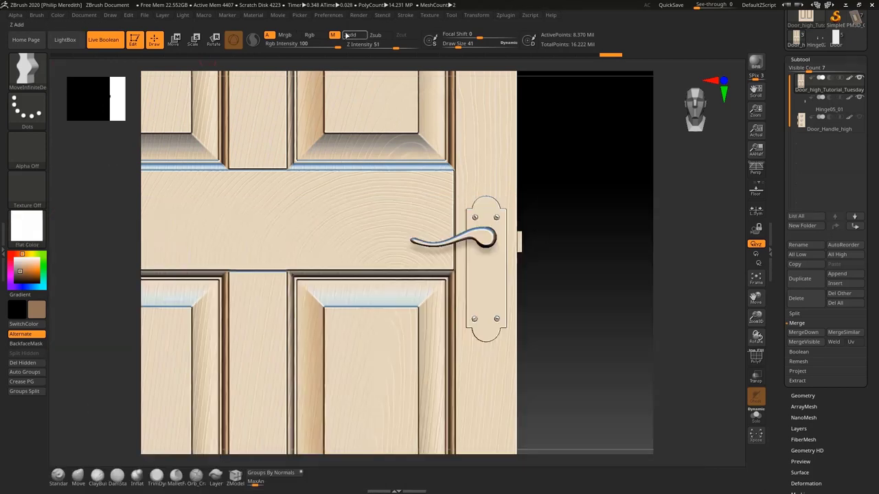
{"action": "left_click", "coordinate": [310, 34]}
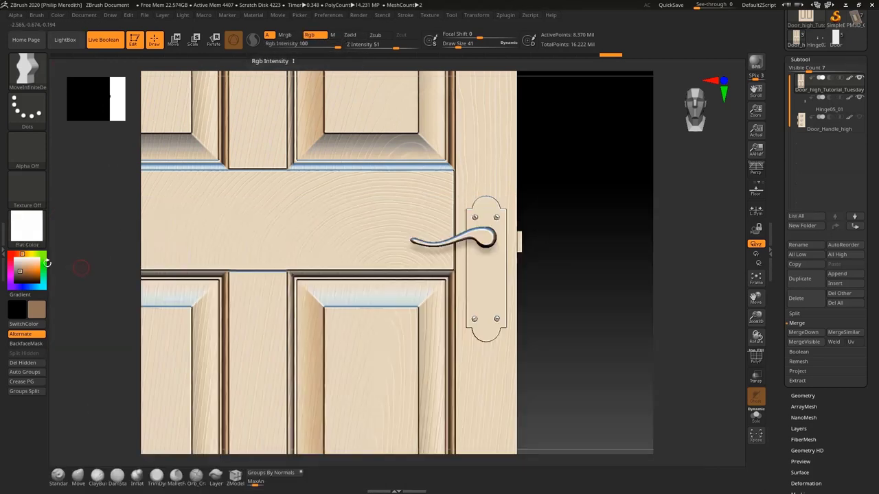
{"action": "left_click", "coordinate": [57, 15]}
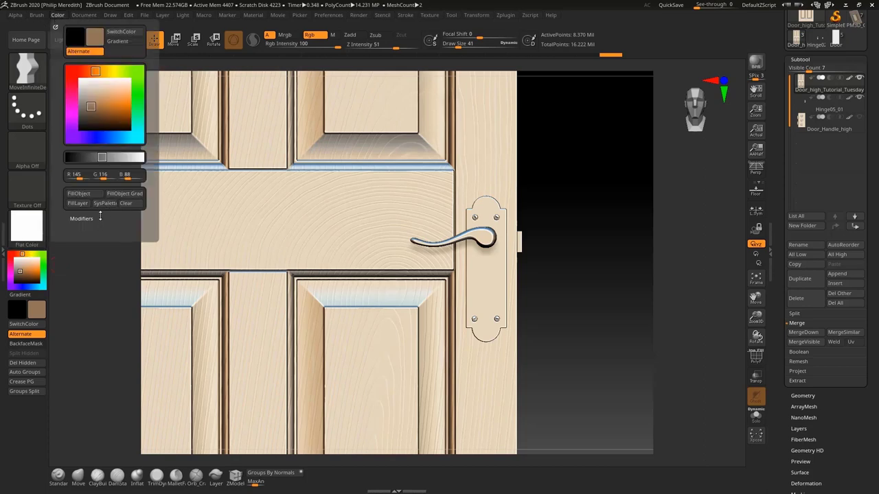
{"action": "left_click", "coordinate": [81, 194]}
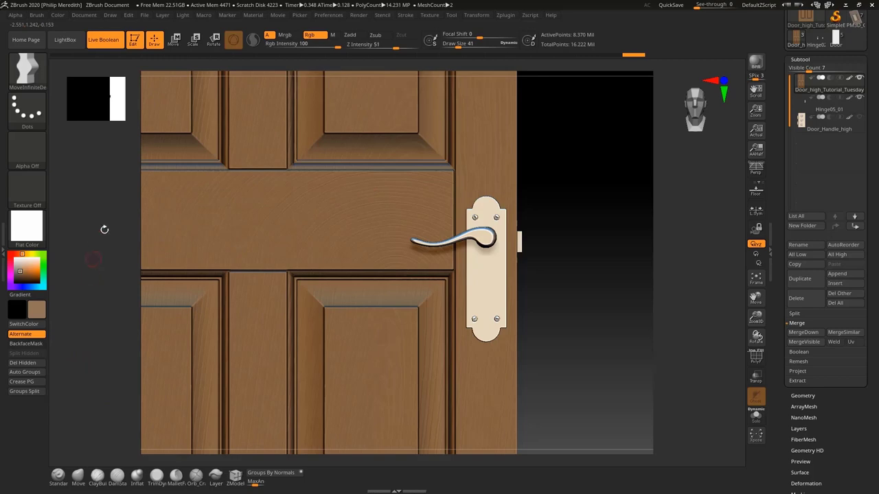
Step: Compare MAH_Shiny and Flat Color as the current material on the brown door, switching between the material and Rgb channels
{"action": "left_click", "coordinate": [334, 35]}
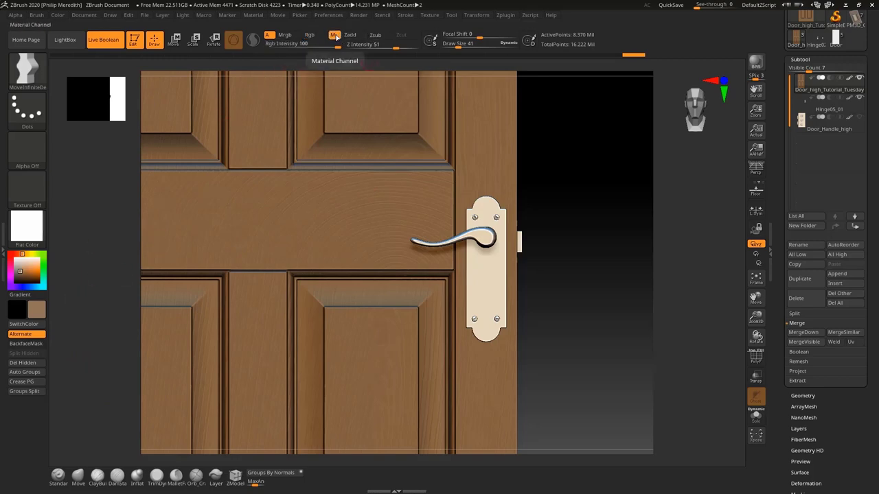
{"action": "left_click", "coordinate": [322, 36]}
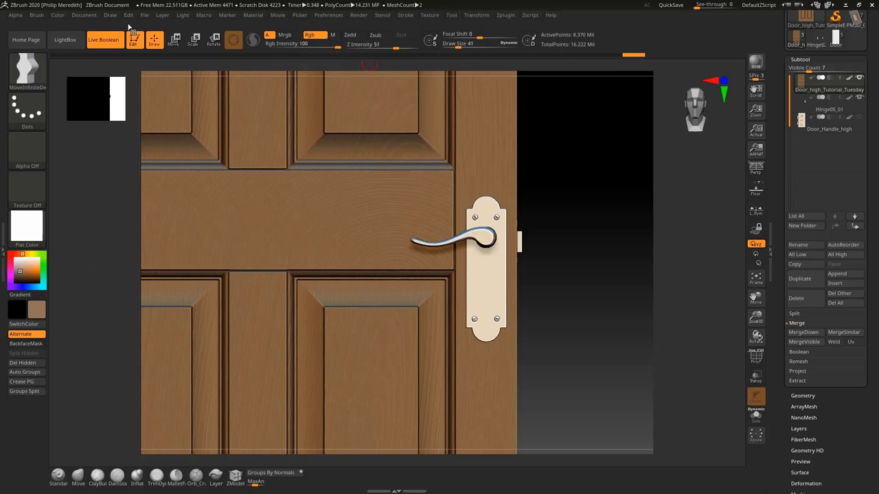
{"action": "left_click", "coordinate": [60, 15]}
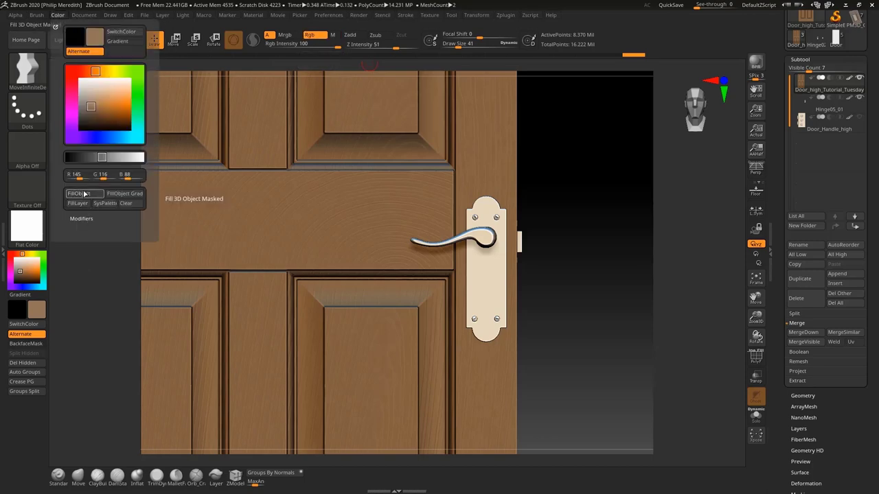
{"action": "left_click", "coordinate": [26, 242]}
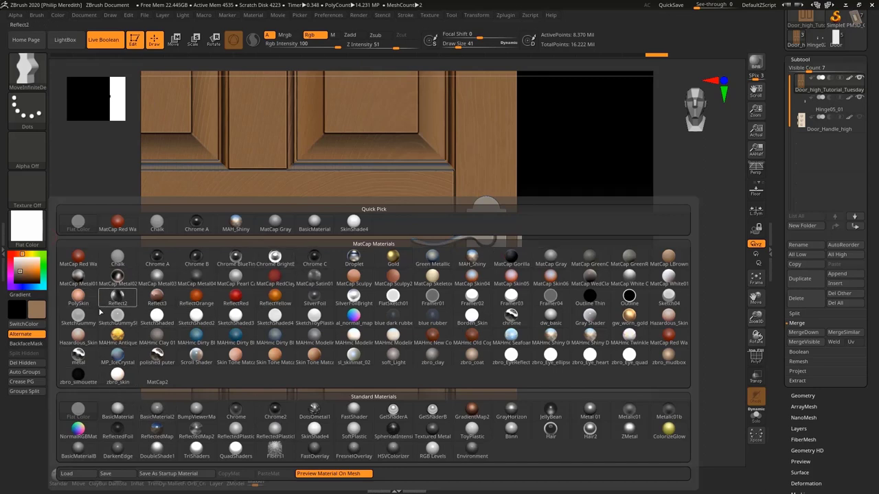
{"action": "left_click", "coordinate": [472, 255]}
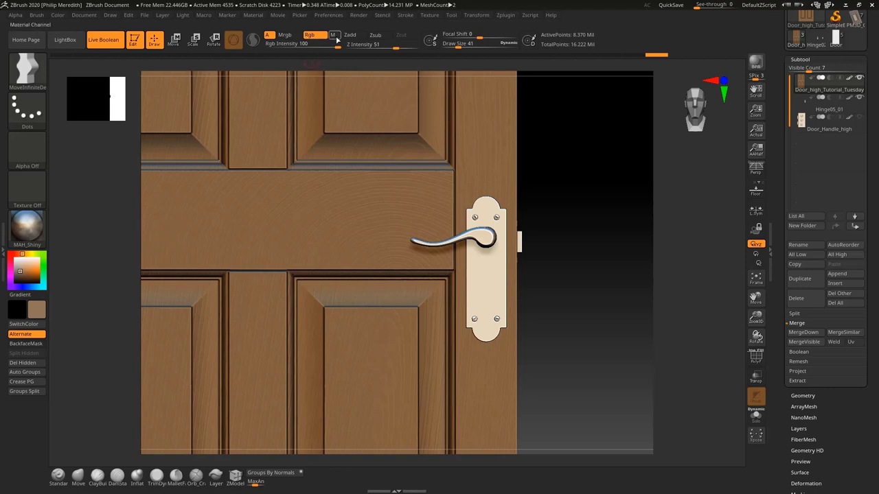
{"action": "left_click", "coordinate": [334, 35]}
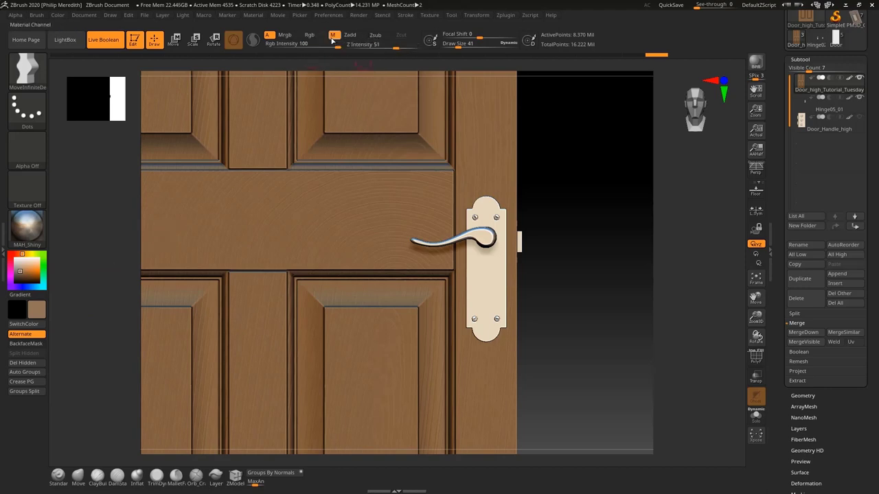
{"action": "left_click", "coordinate": [310, 35]}
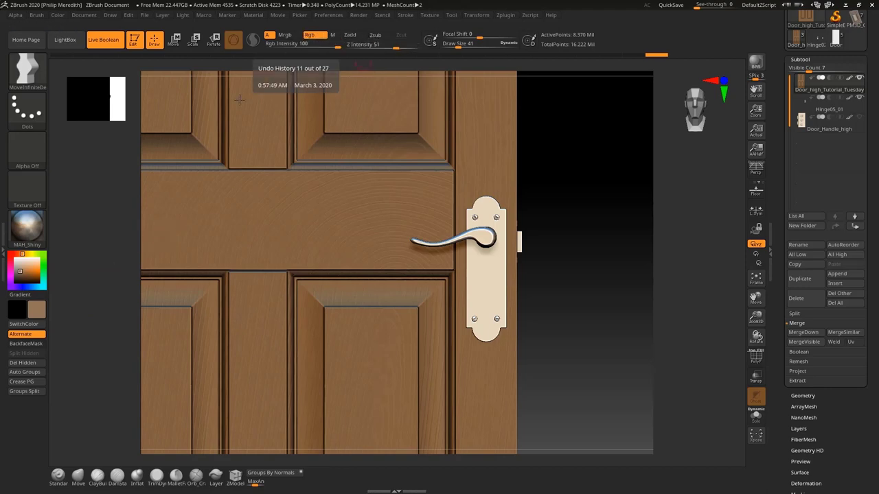
{"action": "left_click", "coordinate": [57, 14]}
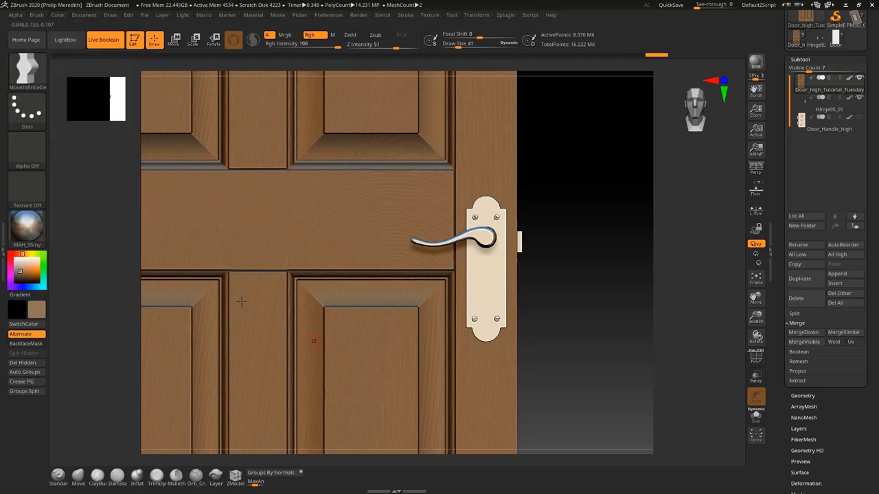
{"action": "left_click", "coordinate": [29, 237]}
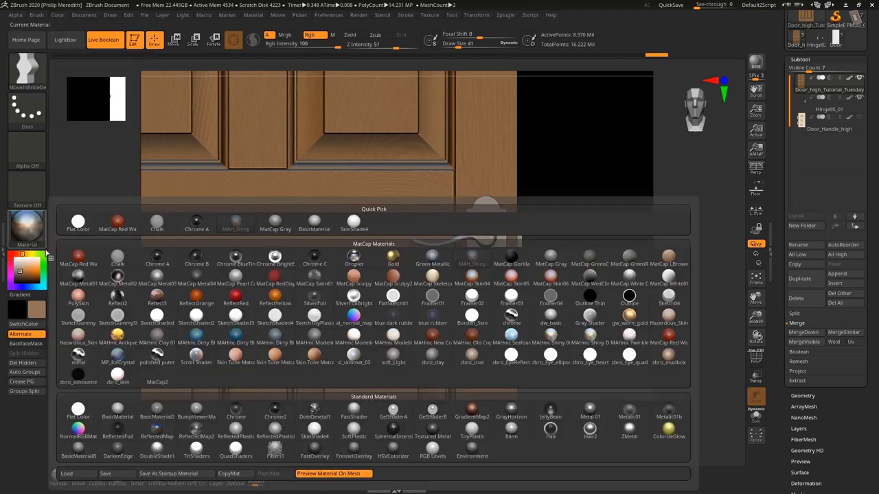
{"action": "left_click", "coordinate": [77, 411]}
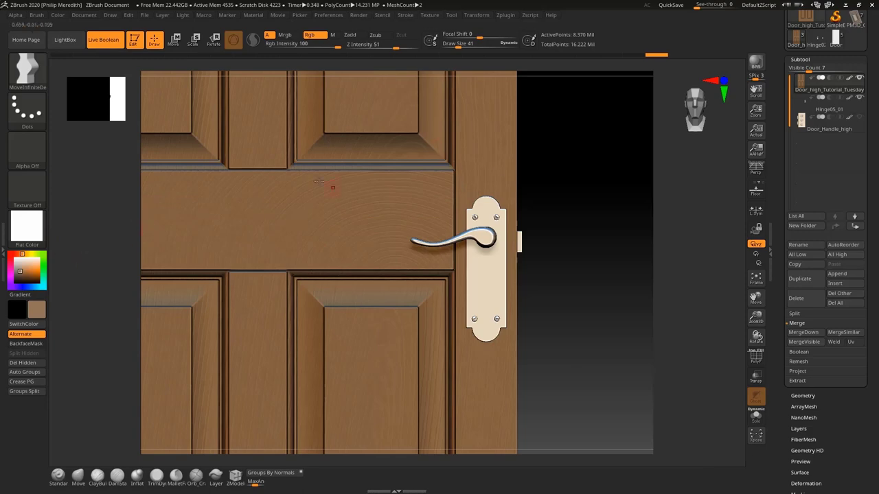
Step: Rename the door subtool to Door_high
{"action": "left_click_drag", "start_coordinate": [641, 199], "coordinate": [552, 195]}
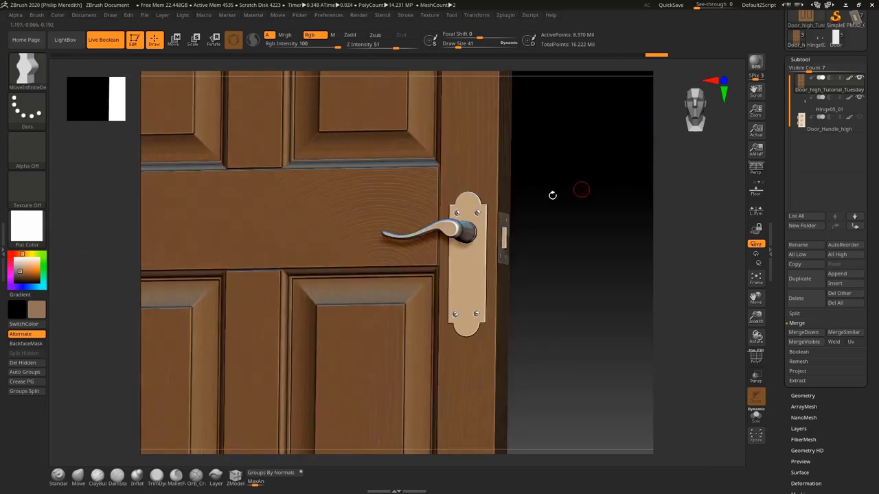
{"action": "left_click_drag", "start_coordinate": [569, 165], "coordinate": [573, 172], "text": "shift"}
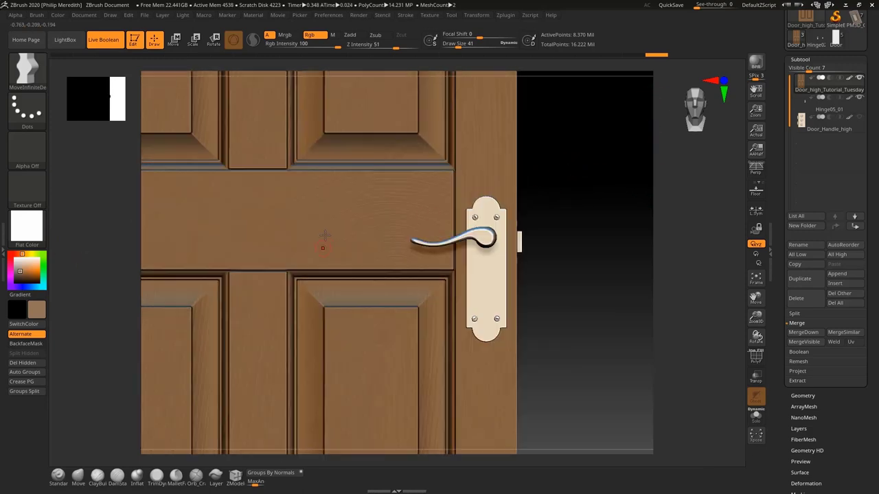
{"action": "mouse_move", "coordinate": [569, 255]}
{"action": "right_mouse_down", "text": "ctrl"}
{"action": "mouse_move", "coordinate": [554, 219]}
{"action": "mouse_move", "coordinate": [538, 221]}
{"action": "right_mouse_up", "text": "ctrl"}
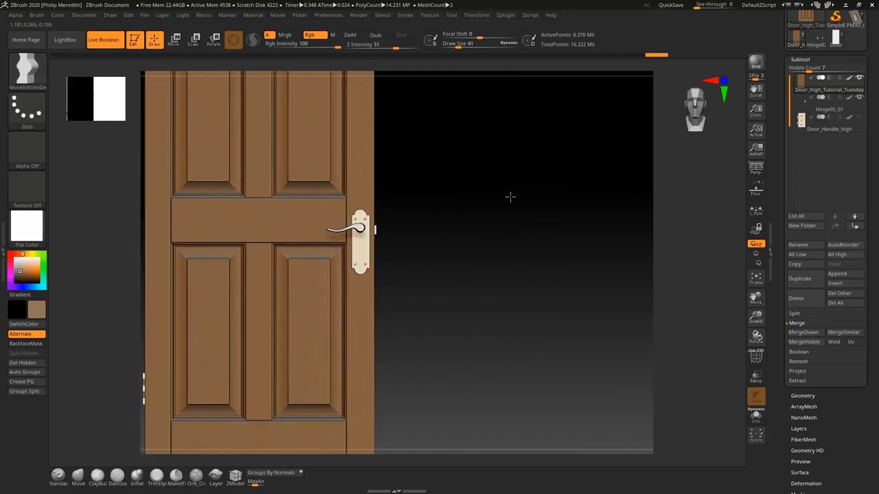
{"action": "left_click_drag", "start_coordinate": [510, 197], "coordinate": [573, 226], "text": "shift"}
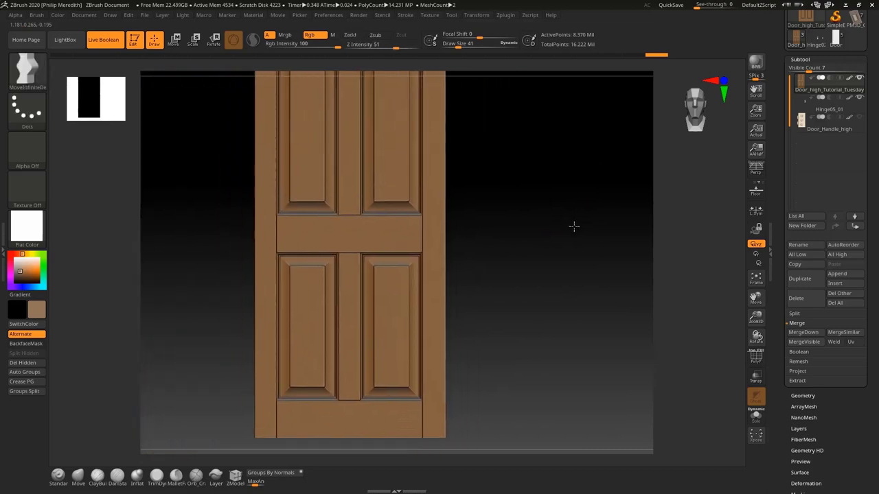
{"action": "mouse_move", "coordinate": [574, 227]}
{"action": "right_mouse_down", "text": "alt"}
{"action": "mouse_move", "coordinate": [545, 260]}
{"action": "mouse_move", "coordinate": [533, 213]}
{"action": "mouse_move", "coordinate": [551, 237]}
{"action": "mouse_move", "coordinate": [543, 214]}
{"action": "mouse_move", "coordinate": [552, 226]}
{"action": "right_mouse_up", "text": "alt"}
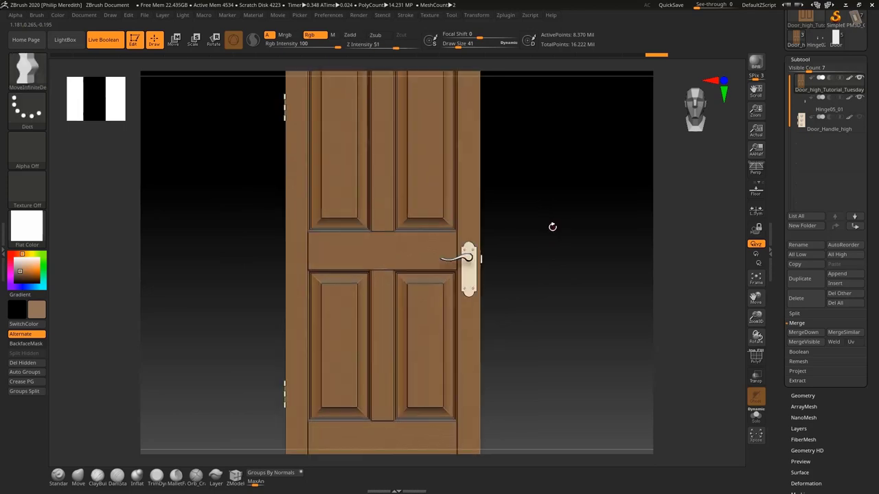
{"action": "left_click_drag", "start_coordinate": [552, 226], "coordinate": [551, 204]}
{"action": "mouse_move", "coordinate": [840, 90]}
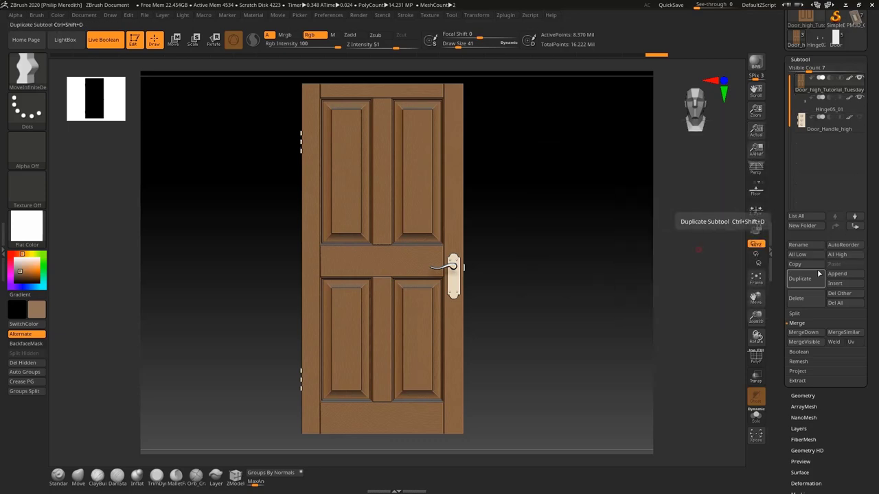
{"action": "left_click", "coordinate": [797, 244]}
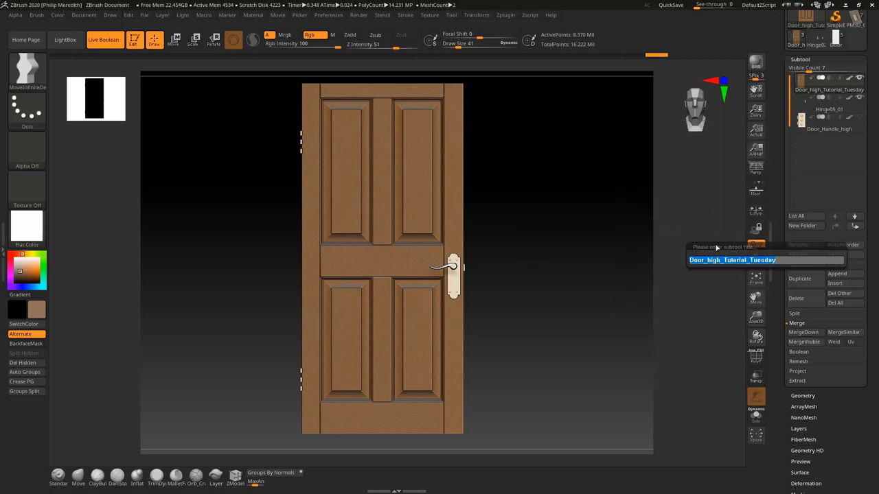
{"action": "type", "text": "Door_"}
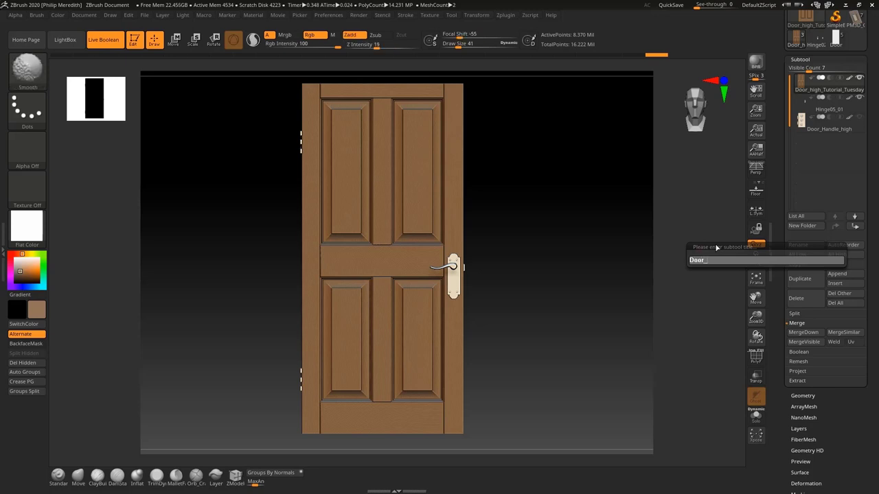
{"action": "type", "text": "high"}
{"action": "key", "text": "Return"}
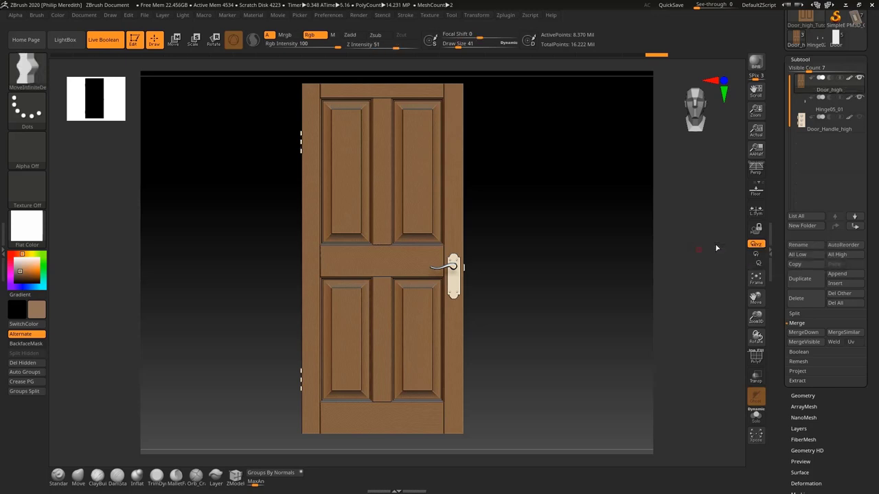
Step: Rename the Hinge05_01 subtool to Door_hinge_high
{"action": "left_click", "coordinate": [827, 120]}
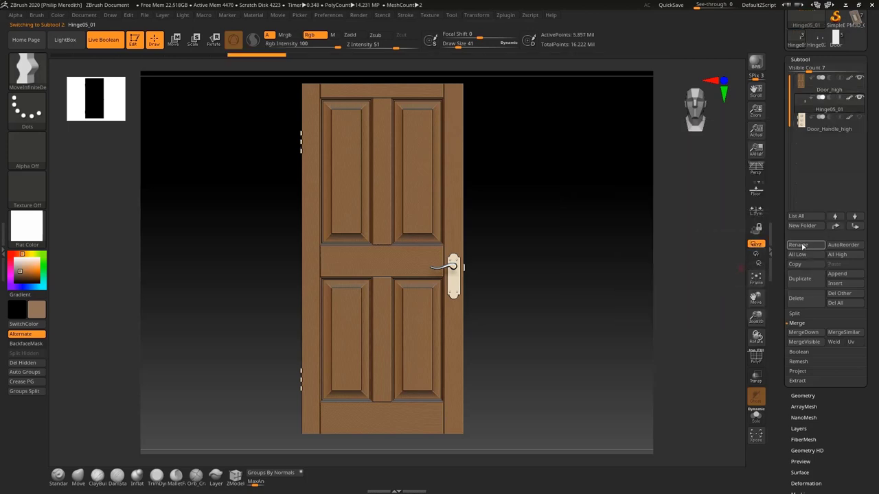
{"action": "left_click", "coordinate": [798, 245]}
{"action": "type", "text": "Doo"}
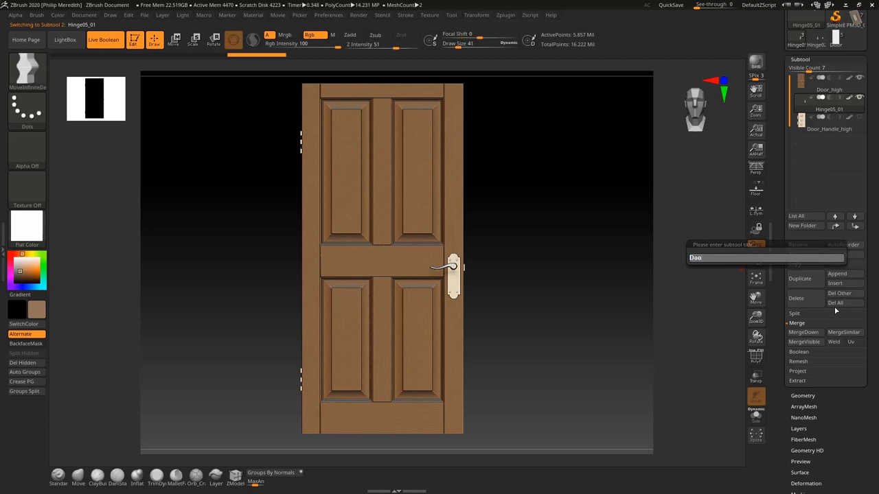
{"action": "type", "text": "r_hinge_hi"}
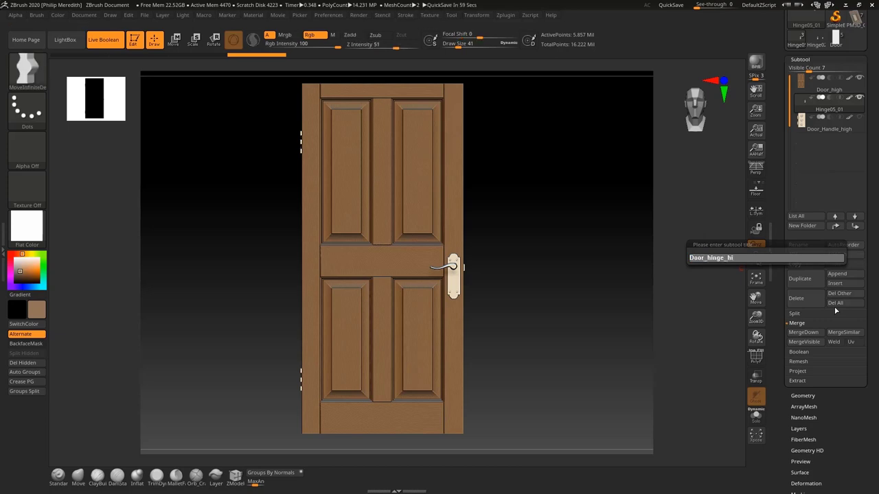
{"action": "type", "text": "gh"}
{"action": "key", "text": "Return"}
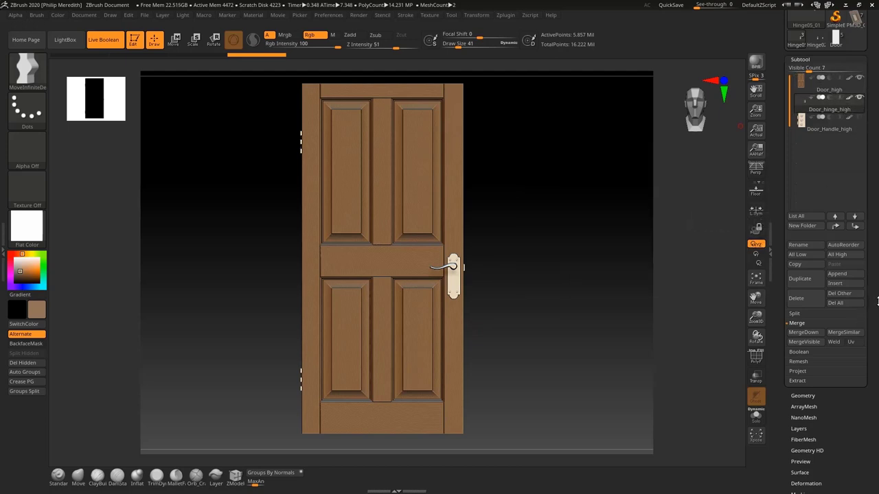
Step: Select the Door_high subtool and set its export options to triangles with textures on and UV merging and groups off
{"action": "key", "text": "Up"}
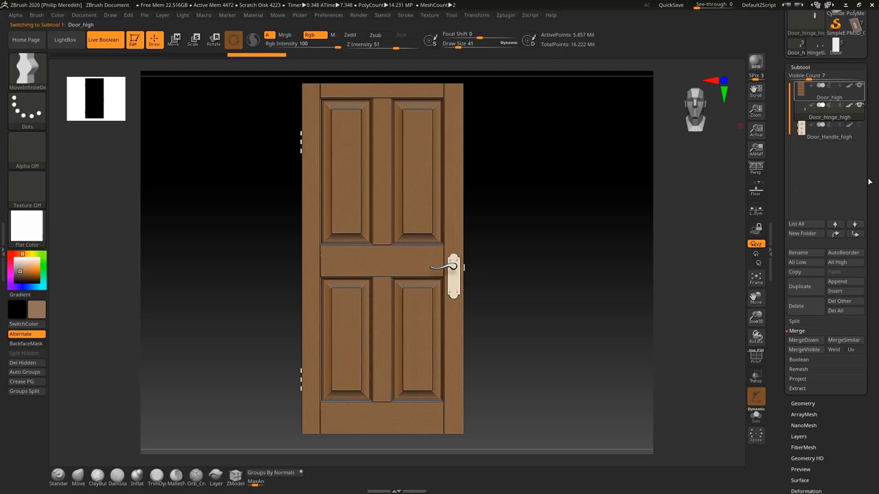
{"action": "scroll", "coordinate": [877, 170], "scroll_direction": "up", "scroll_amount": 3}
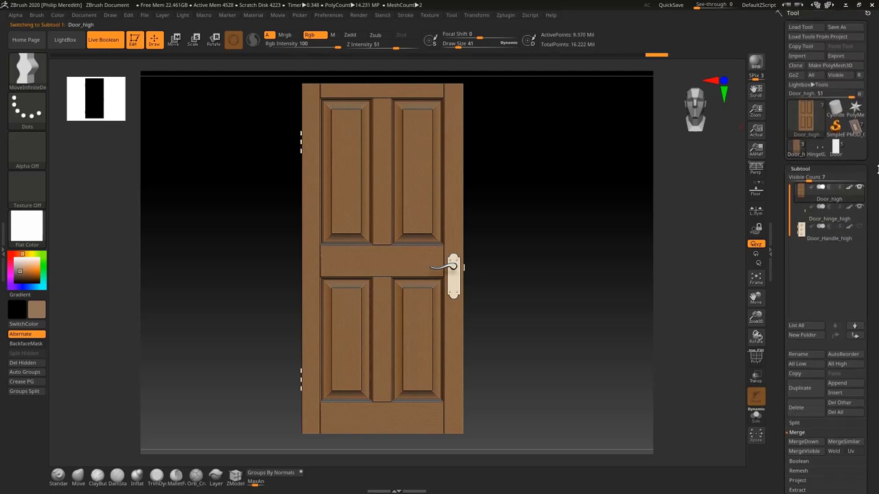
{"action": "scroll", "coordinate": [877, 170], "scroll_direction": "down", "scroll_amount": 6}
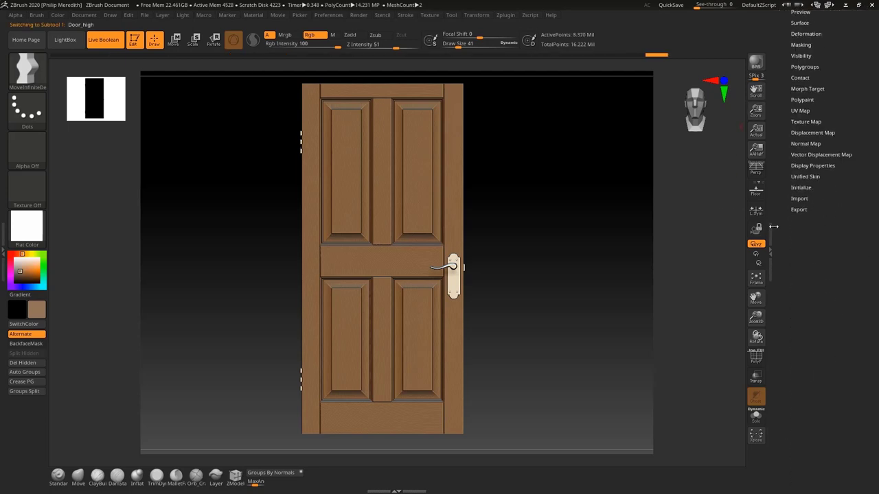
{"action": "left_click", "coordinate": [798, 209]}
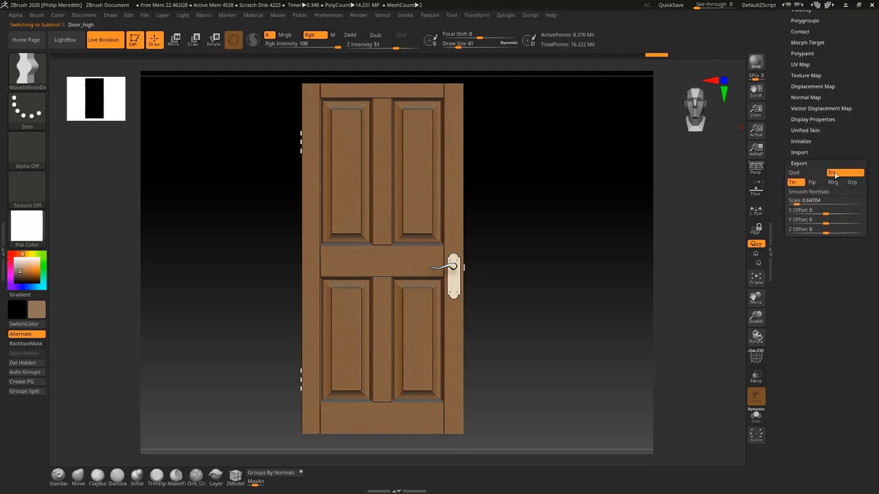
{"action": "scroll", "coordinate": [856, 69], "scroll_direction": "up", "scroll_amount": 1}
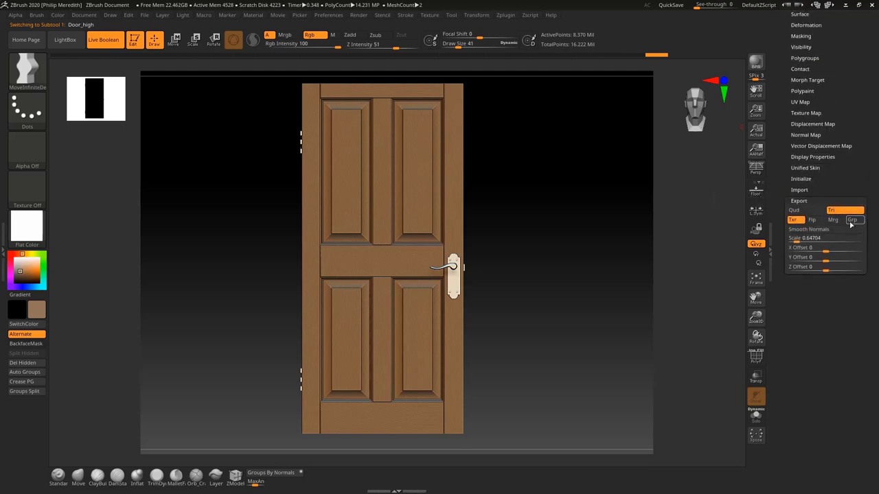
{"action": "scroll", "coordinate": [853, 126], "scroll_direction": "up", "scroll_amount": 1}
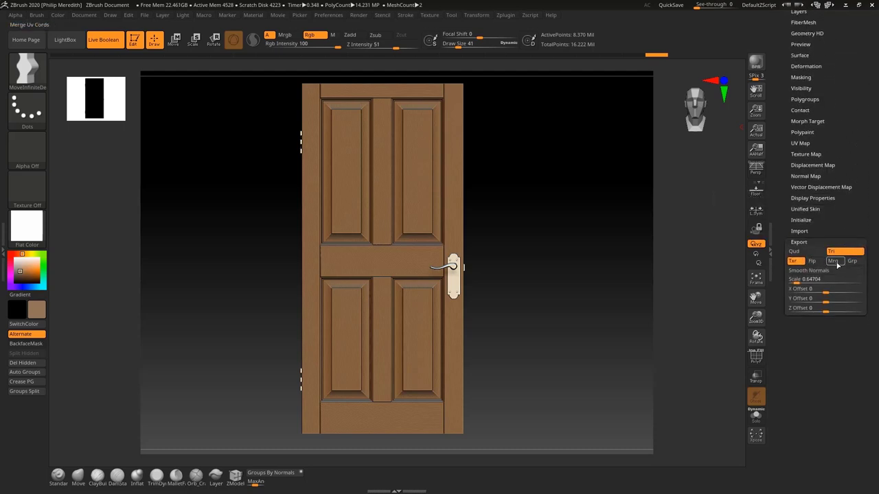
{"action": "scroll", "coordinate": [849, 200], "scroll_direction": "up", "scroll_amount": 5}
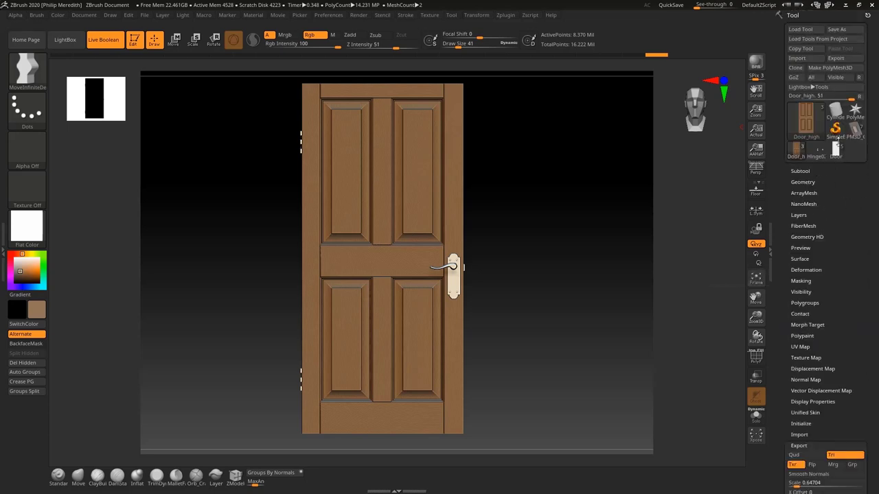
Step: Export the door in OBJ format as Door_high in the Door folder, replacing the existing file
{"action": "left_click", "coordinate": [841, 59]}
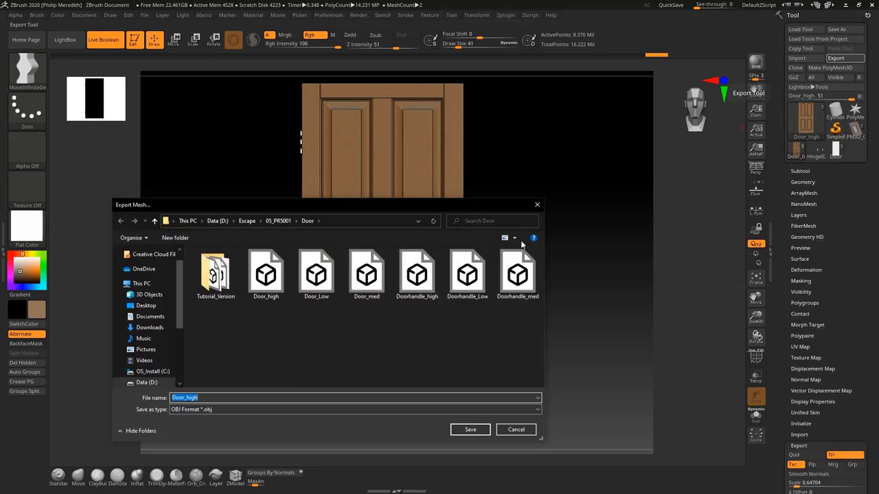
{"action": "left_click", "coordinate": [276, 285]}
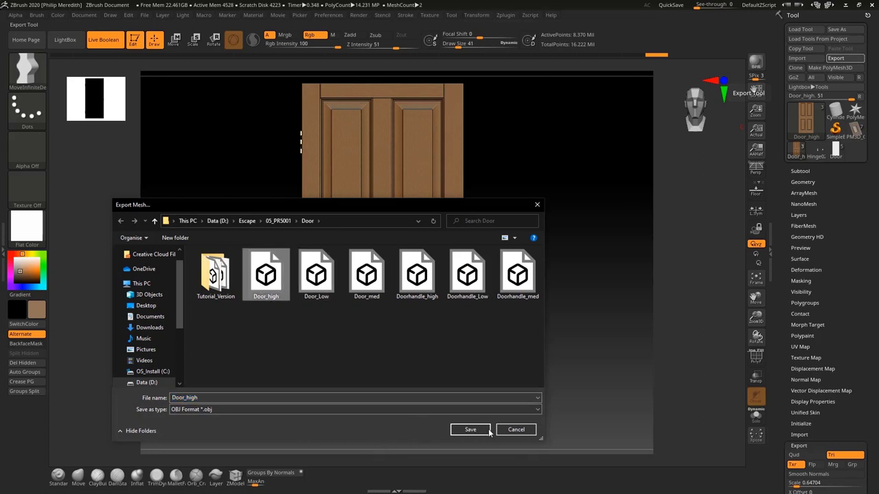
{"action": "double_click", "coordinate": [216, 396]}
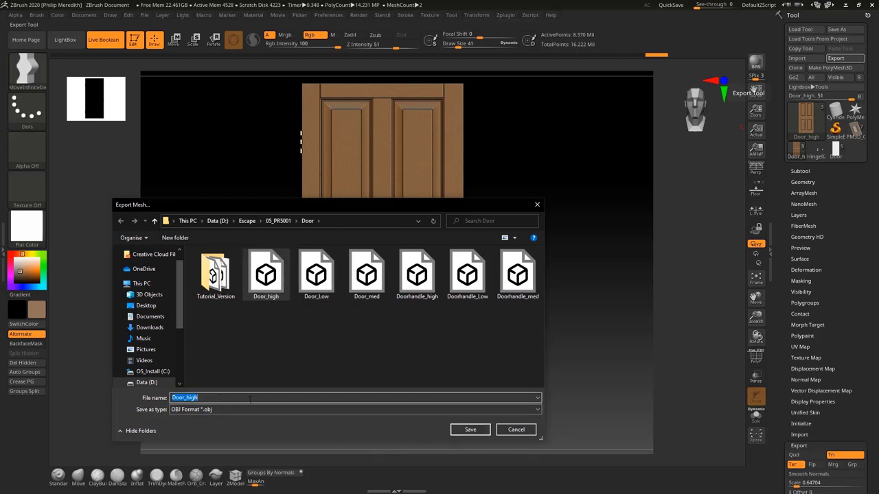
{"action": "left_click", "coordinate": [469, 429]}
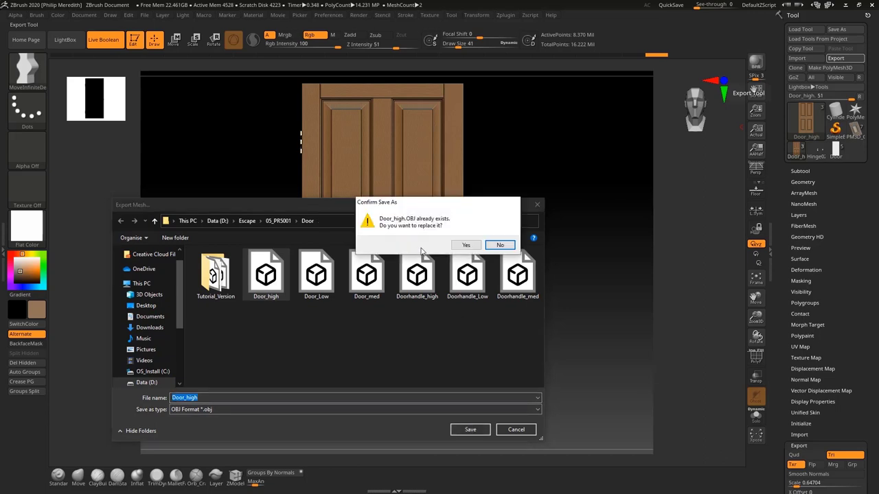
{"action": "left_click", "coordinate": [467, 245]}
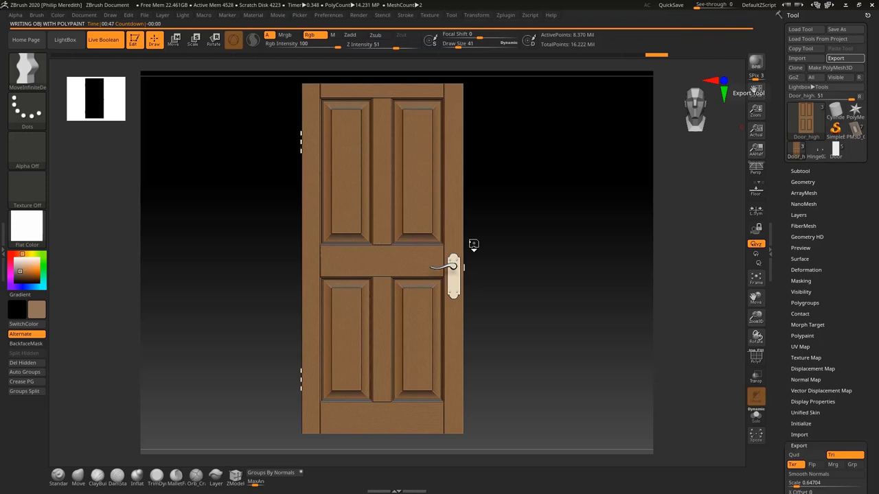
Step: Select the Door_hinge_high subtool
{"action": "left_click", "coordinate": [810, 172]}
{"action": "left_click", "coordinate": [844, 220]}
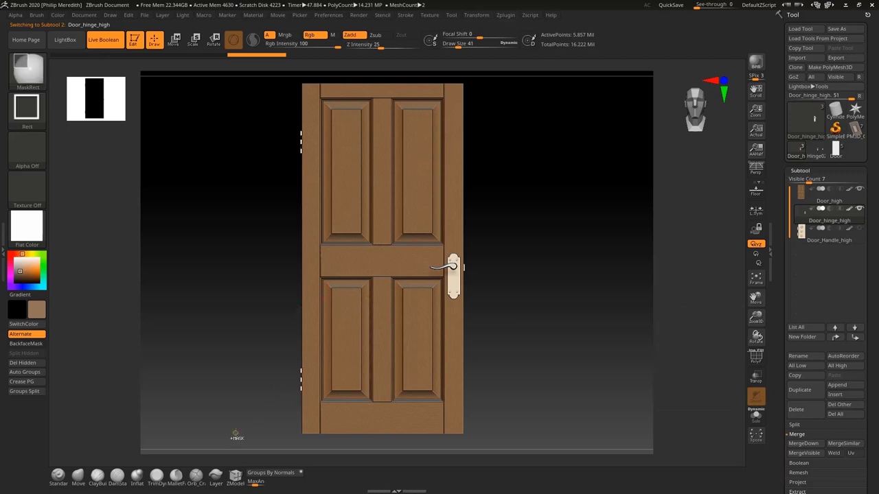
{"action": "left_click_drag", "start_coordinate": [237, 446], "coordinate": [363, 115], "text": "ctrl"}
{"action": "key", "text": "w"}
{"action": "left_click_drag", "start_coordinate": [468, 241], "coordinate": [459, 231]}
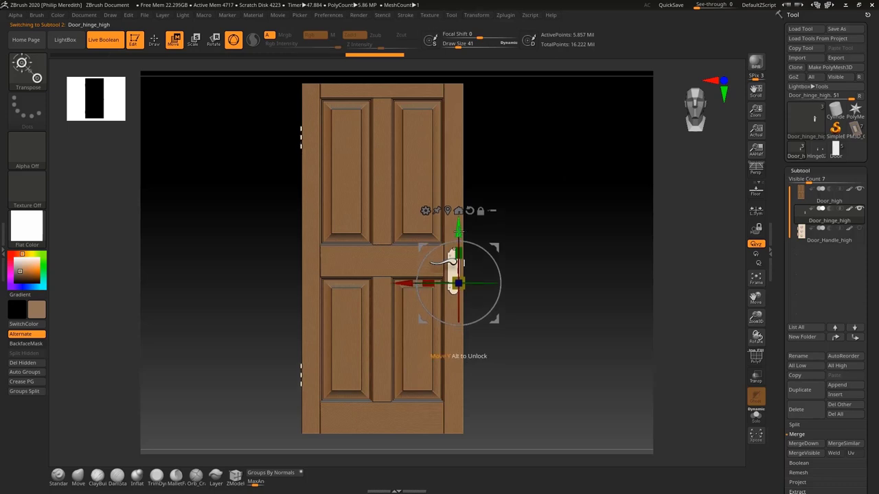
{"action": "key", "text": "ctrl+z"}
{"action": "key", "text": "ctrl"}
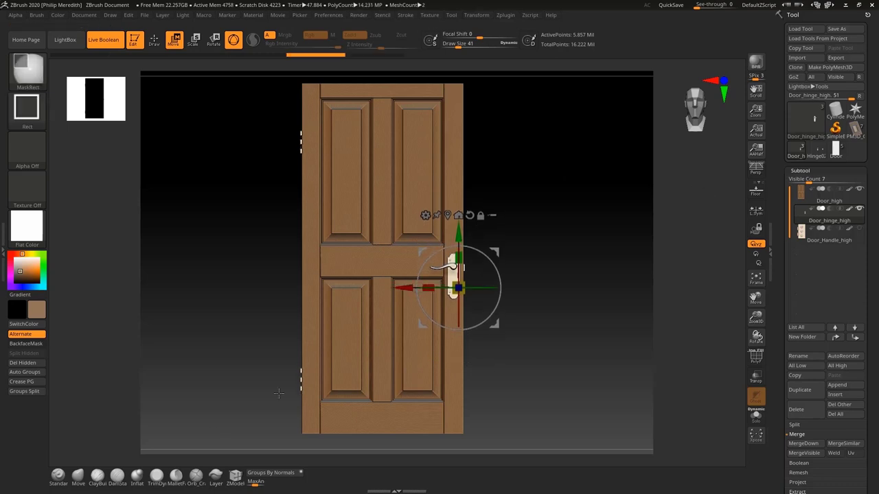
Step: Mask the hinges along the door's side and move the unmasked handle and latch up about 0.22 along Y
{"action": "key", "text": "q"}
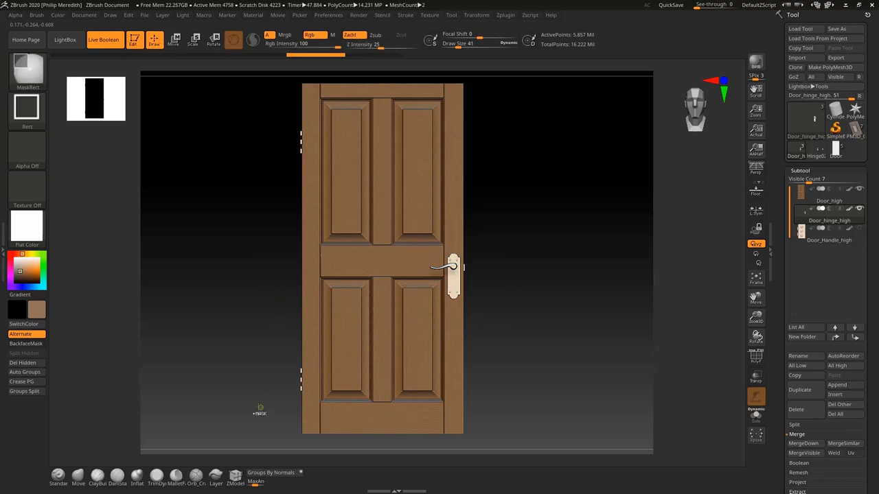
{"action": "mouse_move", "coordinate": [258, 409]}
{"action": "left_mouse_down", "text": "ctrl"}
{"action": "mouse_move", "coordinate": [355, 141]}
{"action": "mouse_move", "coordinate": [350, 96]}
{"action": "left_mouse_up", "text": "ctrl"}
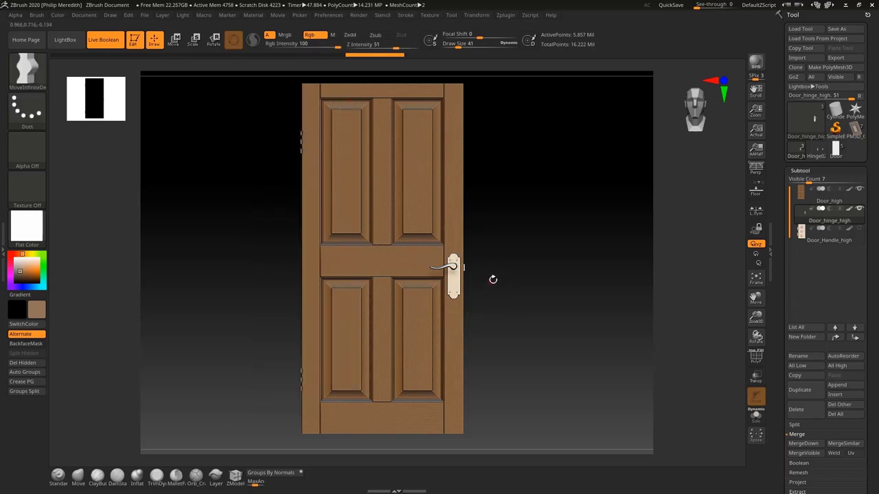
{"action": "key", "text": "w"}
{"action": "left_click_drag", "start_coordinate": [458, 237], "coordinate": [458, 228]}
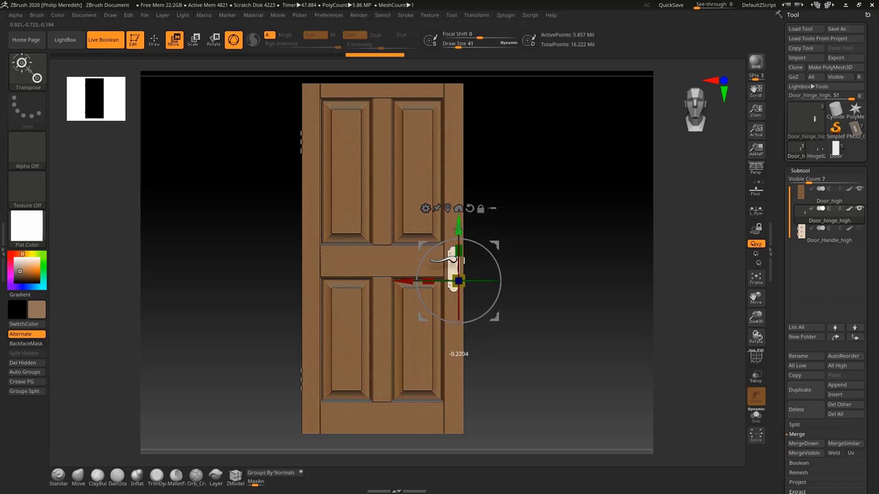
{"action": "left_click", "coordinate": [154, 39]}
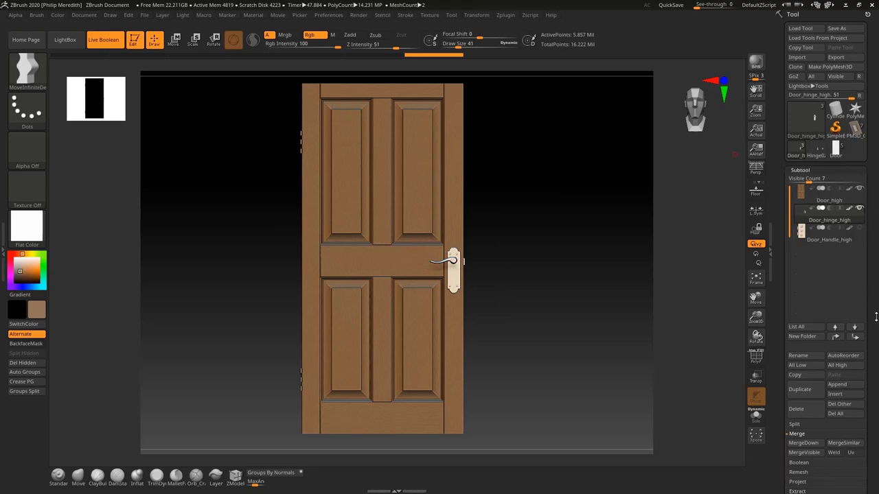
Step: Set the hinge and handle subtool's export options to triangles with textures on and UV merging and groups off
{"action": "scroll", "coordinate": [826, 411], "scroll_direction": "down", "scroll_amount": 10}
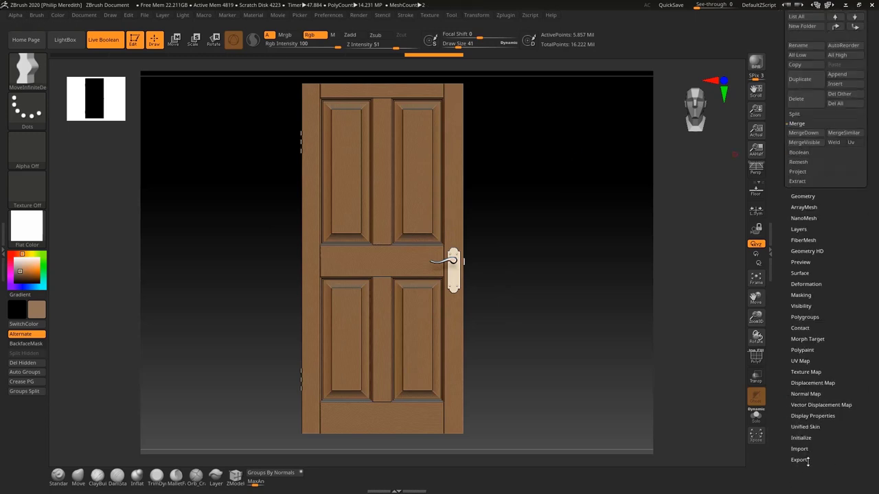
{"action": "left_click", "coordinate": [800, 460]}
{"action": "left_click", "coordinate": [845, 143]}
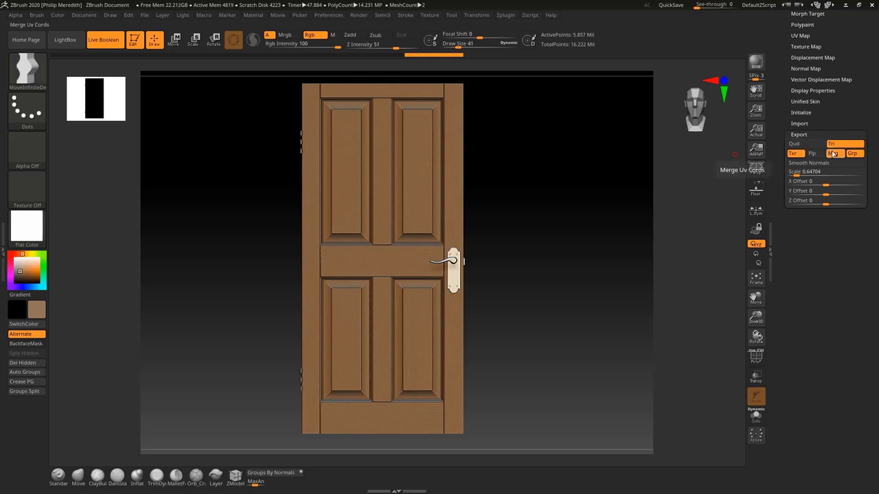
{"action": "scroll", "coordinate": [876, 238], "scroll_direction": "up", "scroll_amount": 10}
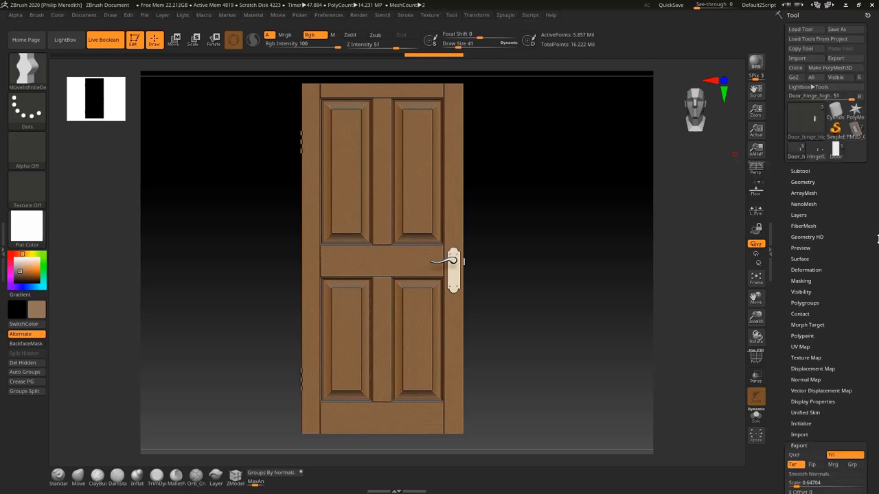
Step: Export the hinge and handle hardware in OBJ format as Door_hinge_high in the Door folder
{"action": "left_click", "coordinate": [842, 59]}
{"action": "left_click", "coordinate": [229, 398]}
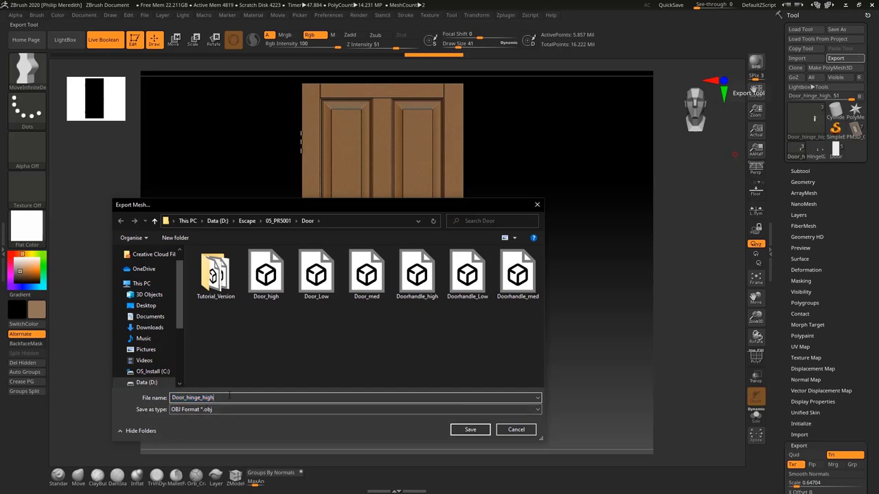
{"action": "left_click", "coordinate": [472, 431]}
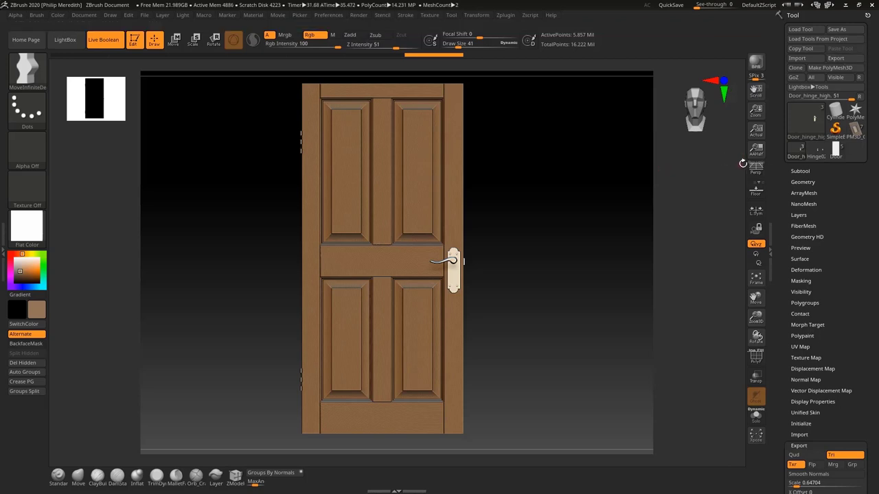
Step: Turn on perspective for the view of the door
{"action": "left_click", "coordinate": [756, 170]}
{"action": "left_click_drag", "start_coordinate": [530, 288], "coordinate": [557, 204]}
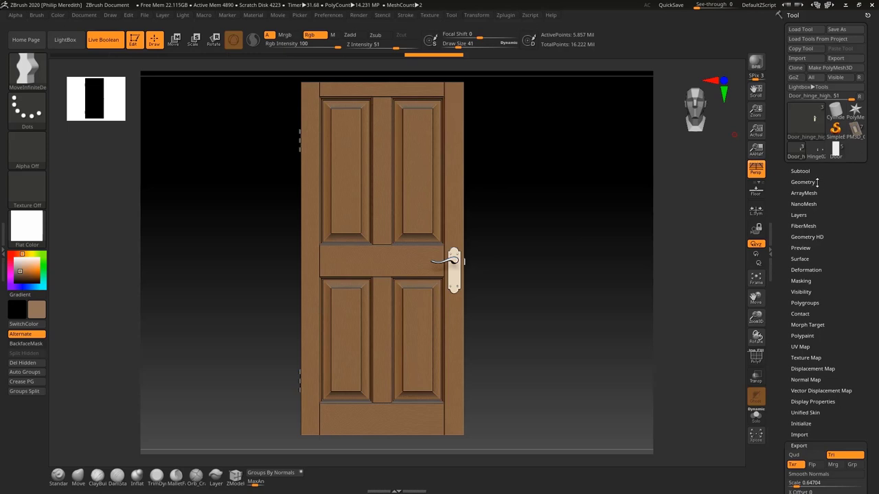
Step: Select the Door_high subtool and lower its subdivision level to 1 in the geometry settings
{"action": "scroll", "coordinate": [794, 162], "scroll_direction": "down", "scroll_amount": 2}
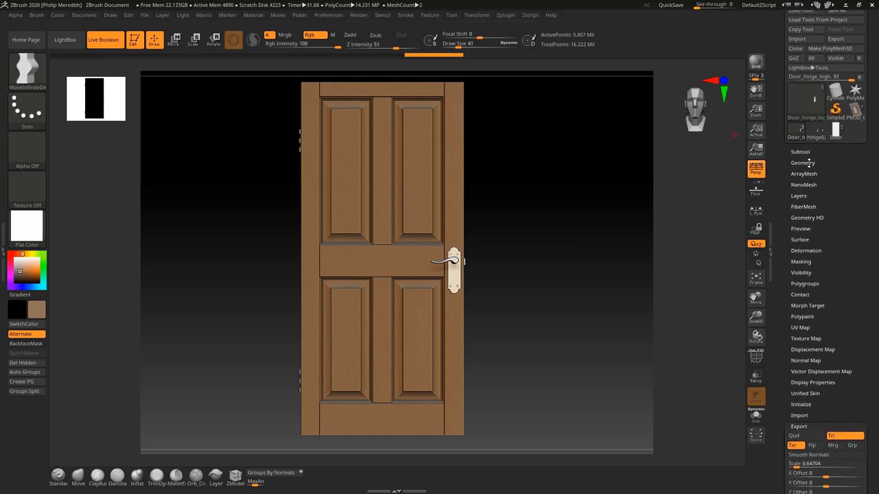
{"action": "left_click", "coordinate": [801, 163]}
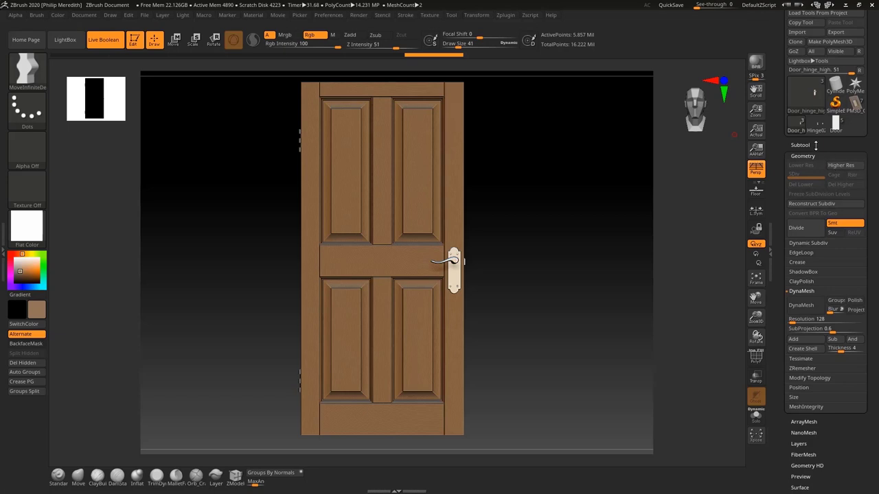
{"action": "left_click", "coordinate": [816, 144]}
{"action": "left_click", "coordinate": [829, 170]}
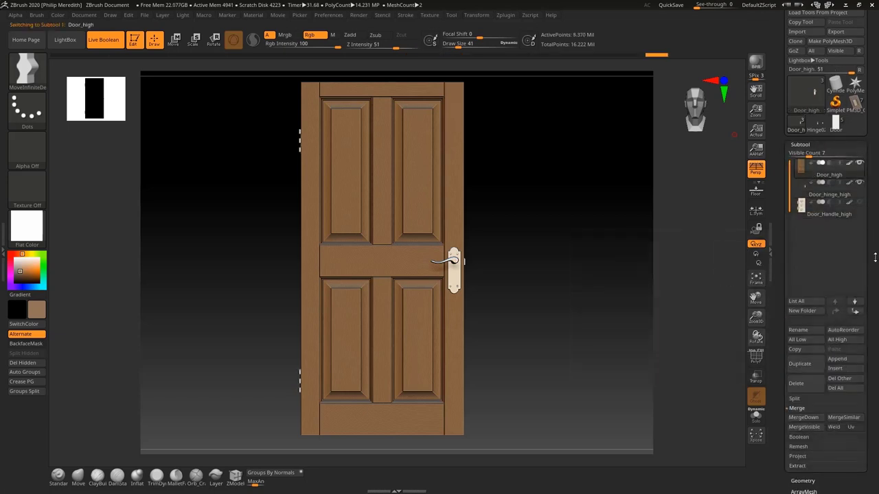
{"action": "left_click_drag", "start_coordinate": [875, 257], "coordinate": [875, 190]}
{"action": "left_click", "coordinate": [822, 331]}
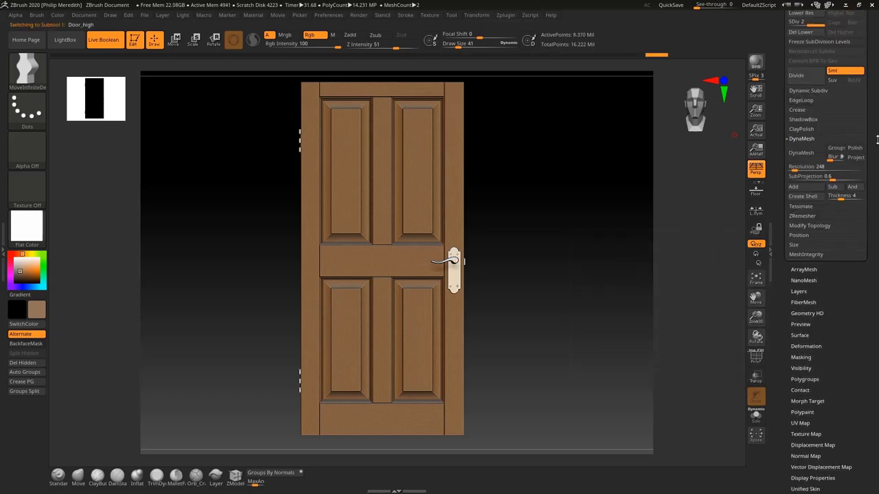
{"action": "left_click_drag", "start_coordinate": [877, 132], "coordinate": [876, 213]}
{"action": "left_click", "coordinate": [793, 203]}
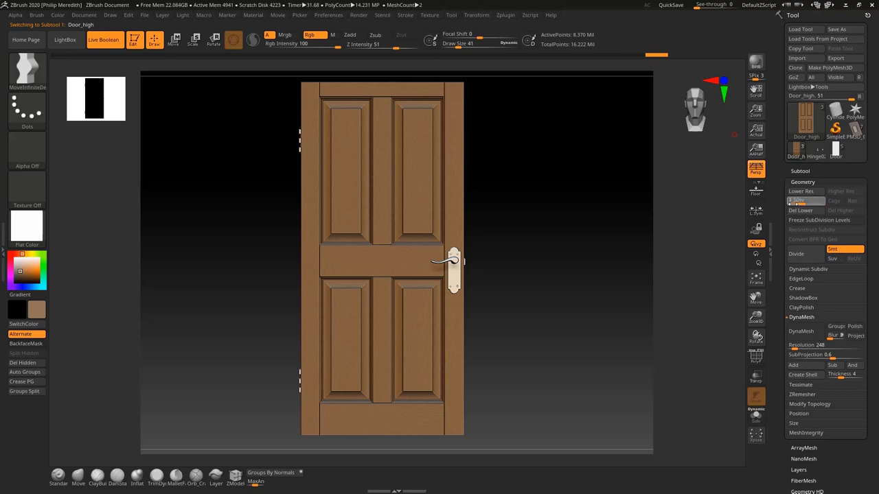
{"action": "left_click_drag", "start_coordinate": [602, 171], "coordinate": [597, 172]}
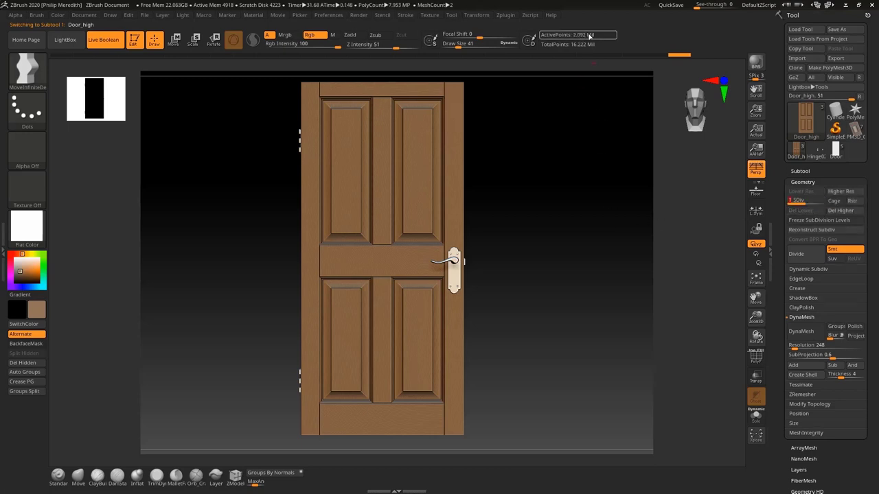
Step: Delete the door's higher subdivision levels and pre-process the door mesh in Decimation Master
{"action": "left_click", "coordinate": [850, 211]}
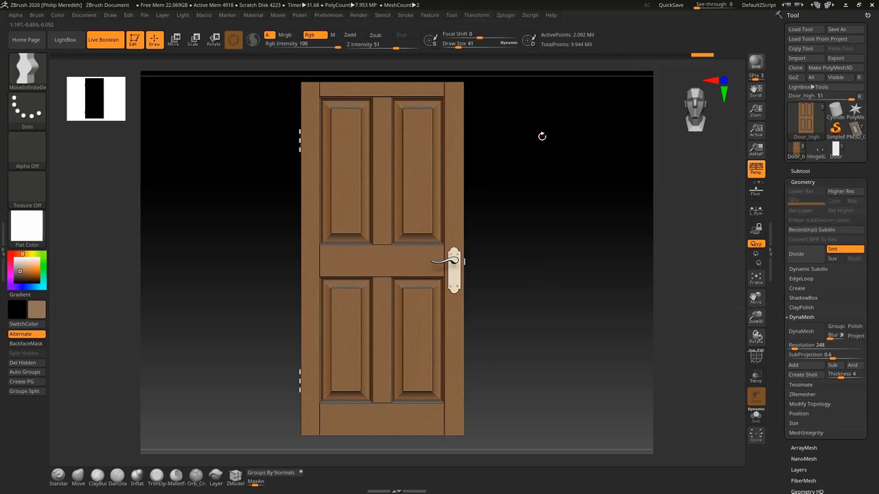
{"action": "left_click", "coordinate": [506, 15]}
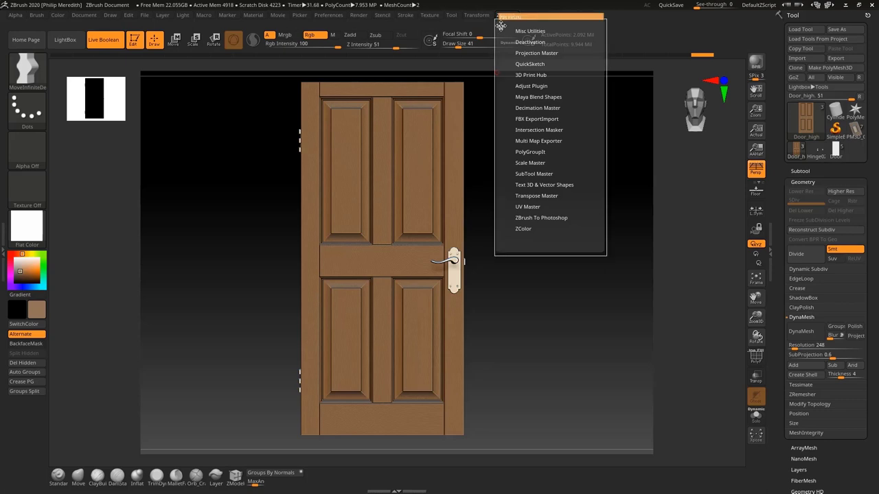
{"action": "left_click", "coordinate": [499, 29]}
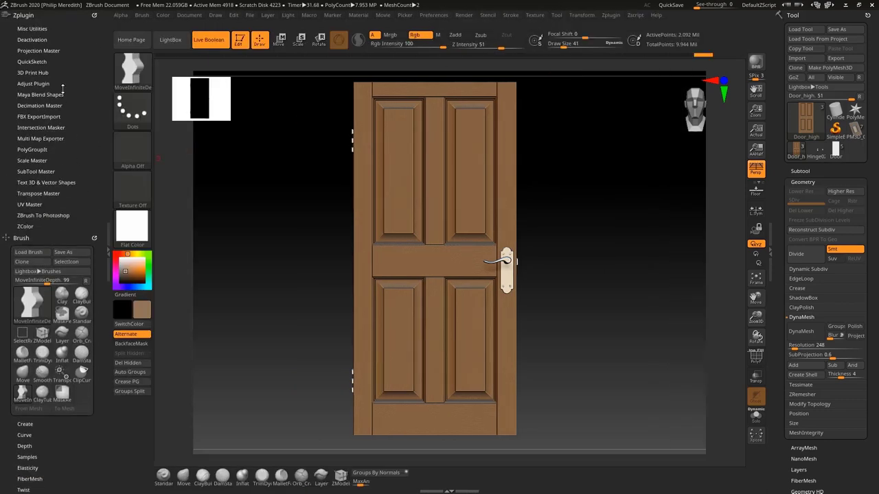
{"action": "left_click", "coordinate": [43, 106]}
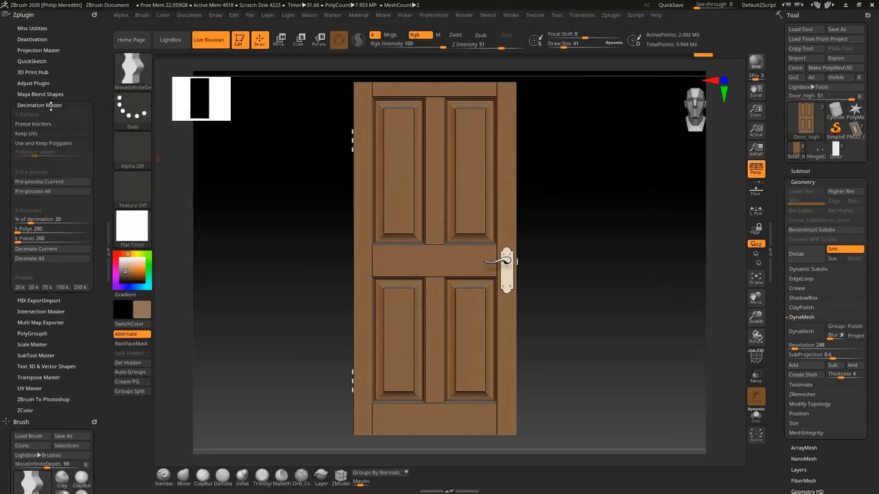
{"action": "left_click", "coordinate": [53, 186]}
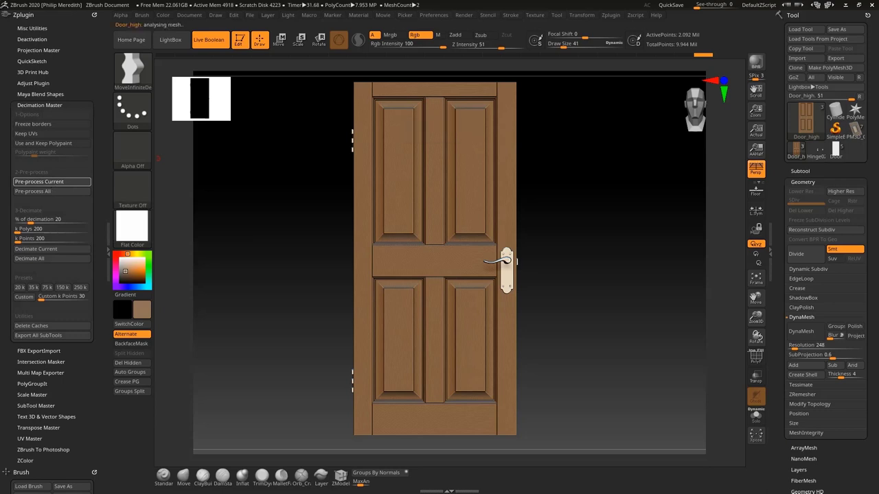
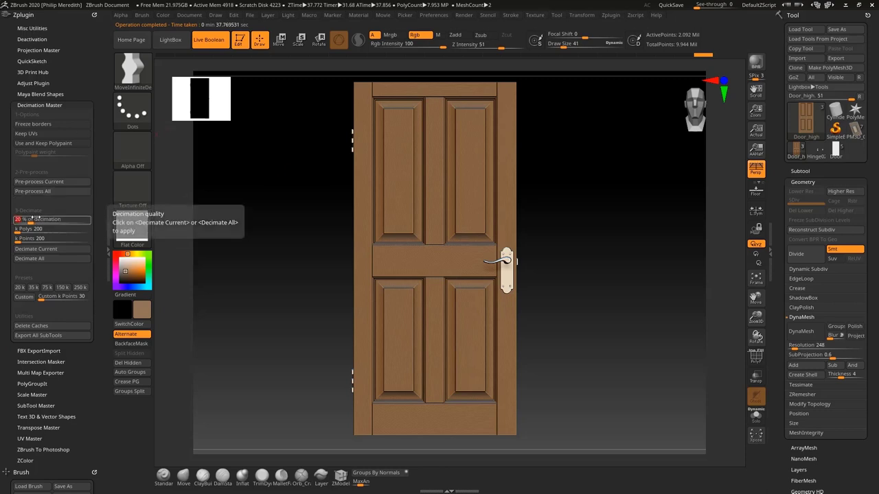
Step: Set the decimation percentage to 10, decimate the door, and turn on its polygon wireframe display
{"action": "type", "text": "10"}
{"action": "key", "text": "Tab"}
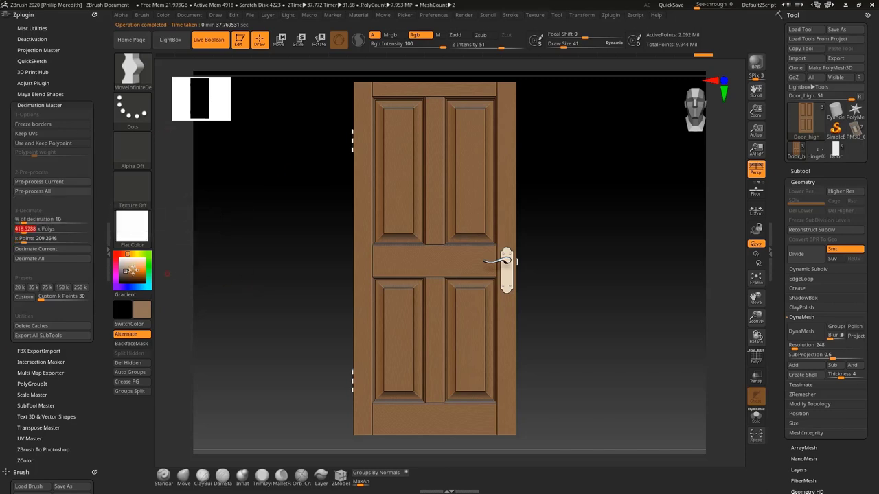
{"action": "left_click", "coordinate": [53, 250]}
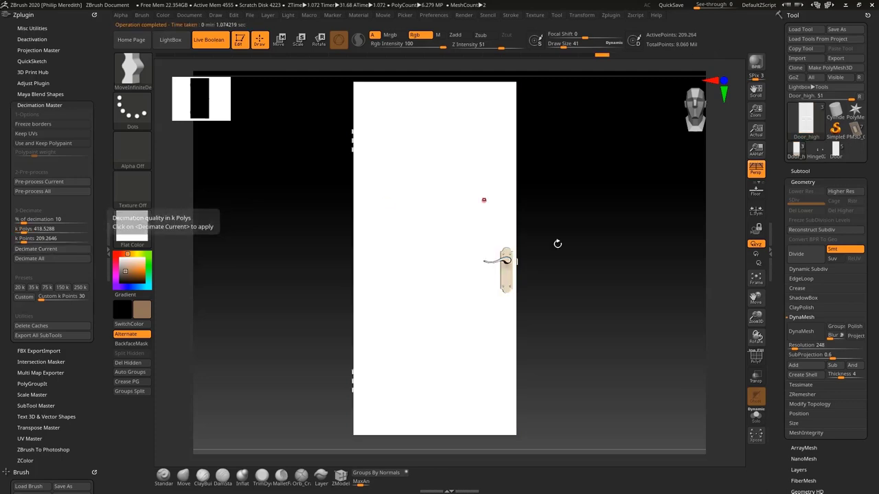
{"action": "left_click", "coordinate": [756, 357]}
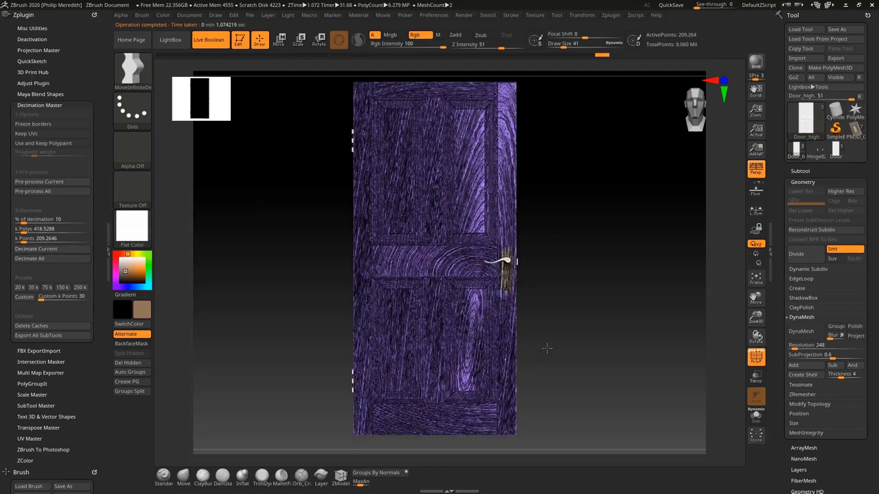
{"action": "left_click_drag", "start_coordinate": [547, 349], "coordinate": [578, 298]}
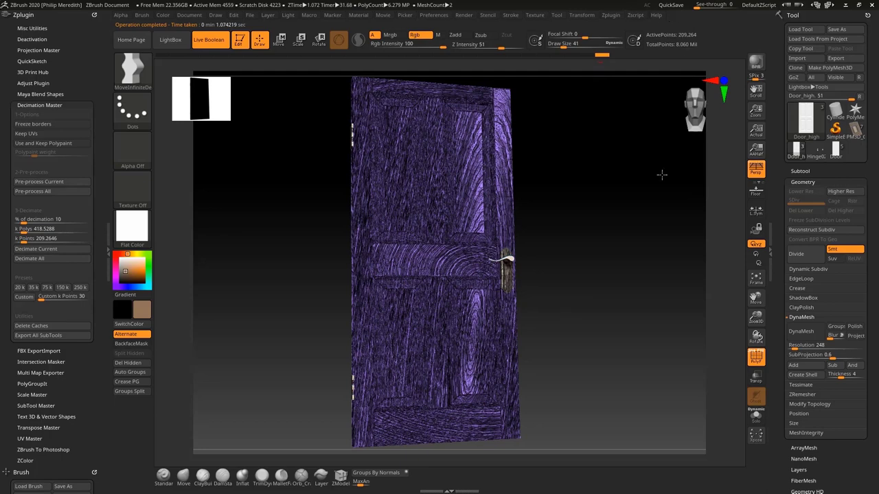
{"action": "left_click_drag", "start_coordinate": [662, 175], "coordinate": [649, 173], "text": "shift"}
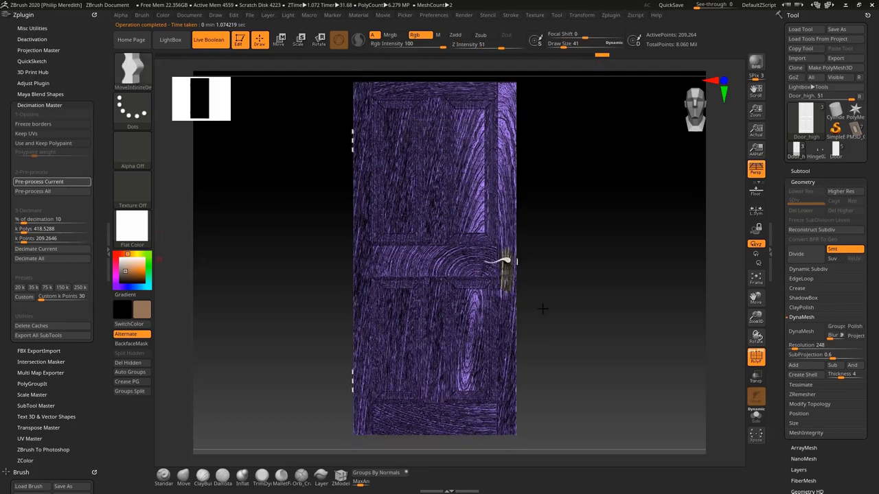
Step: Pre-process the already decimated door again and decimate it a second time at the same percentage
{"action": "left_click", "coordinate": [52, 182]}
{"action": "left_click", "coordinate": [35, 249]}
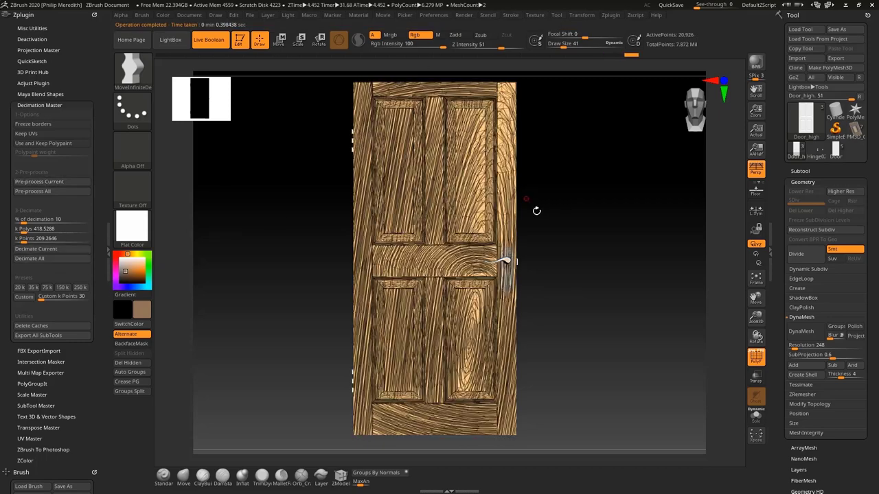
{"action": "left_click_drag", "start_coordinate": [536, 211], "coordinate": [599, 241]}
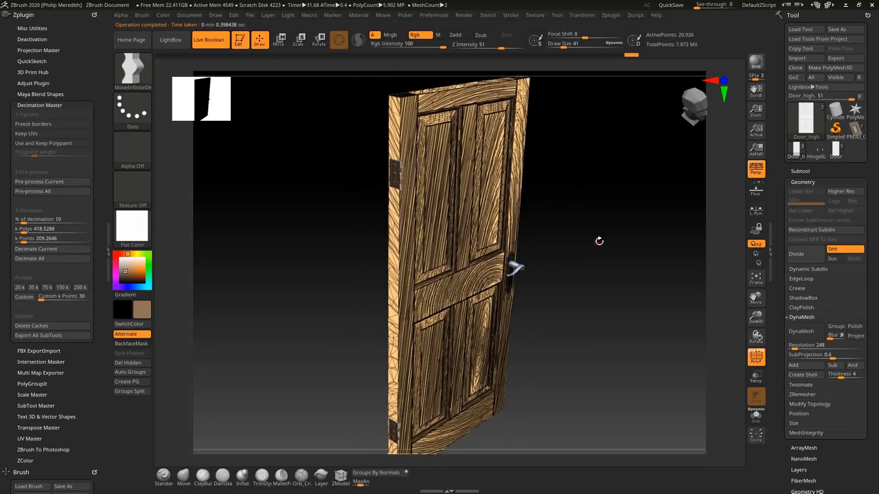
{"action": "left_click_drag", "start_coordinate": [611, 208], "coordinate": [586, 210], "text": "shift"}
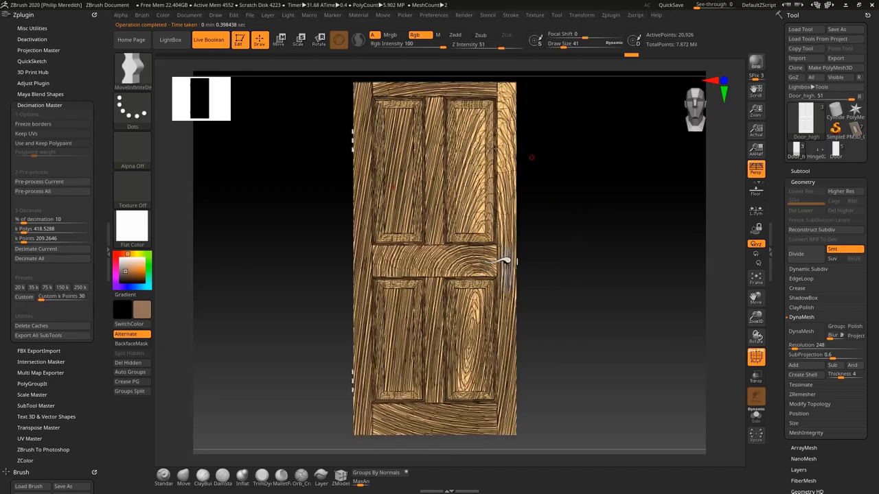
{"action": "left_click_drag", "start_coordinate": [542, 251], "coordinate": [562, 284]}
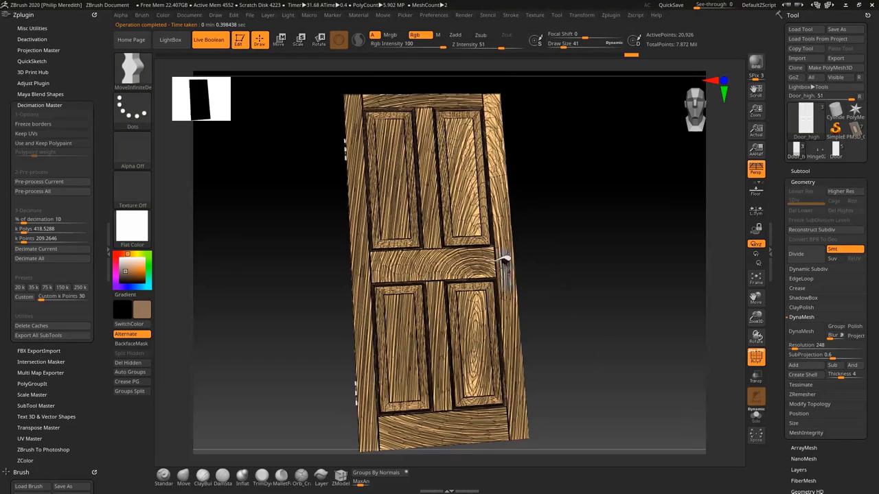
Step: Select the Door_hinge_high subtool and switch the display material to BasicMaterial
{"action": "left_click", "coordinate": [507, 261], "text": "alt"}
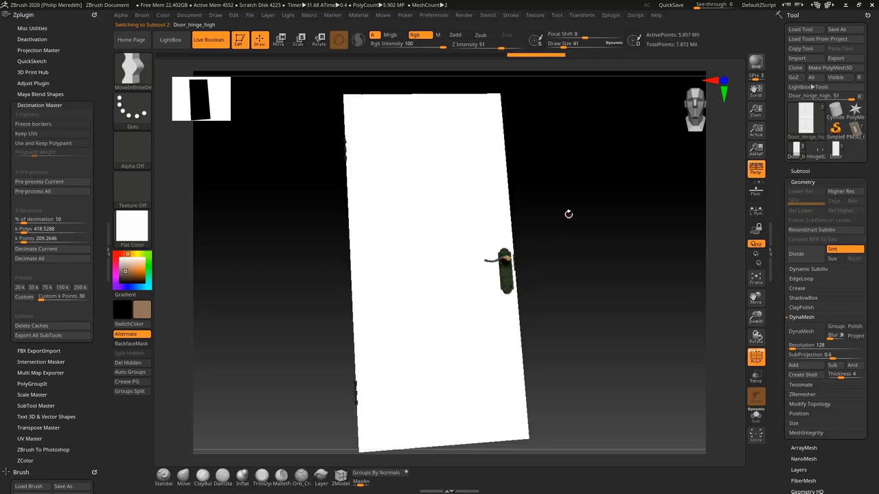
{"action": "left_click_drag", "start_coordinate": [569, 214], "coordinate": [546, 244]}
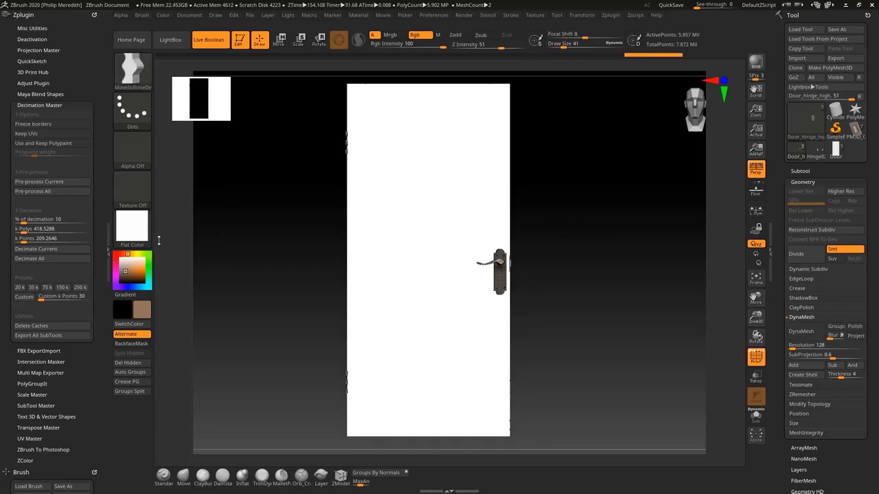
{"action": "left_click", "coordinate": [132, 225]}
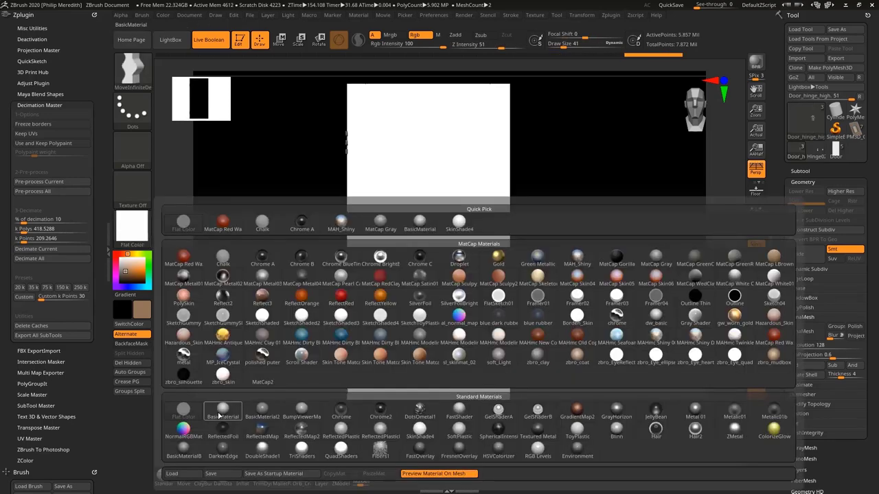
{"action": "left_click", "coordinate": [221, 412]}
{"action": "mouse_move", "coordinate": [558, 346]}
{"action": "left_mouse_down"}
{"action": "mouse_move", "coordinate": [547, 335]}
{"action": "mouse_move", "coordinate": [554, 301]}
{"action": "mouse_move", "coordinate": [543, 302]}
{"action": "left_mouse_up"}
{"action": "mouse_move", "coordinate": [556, 282]}
{"action": "right_mouse_down", "text": "ctrl"}
{"action": "mouse_move", "coordinate": [561, 406]}
{"action": "mouse_move", "coordinate": [592, 348]}
{"action": "right_mouse_up", "text": "ctrl"}
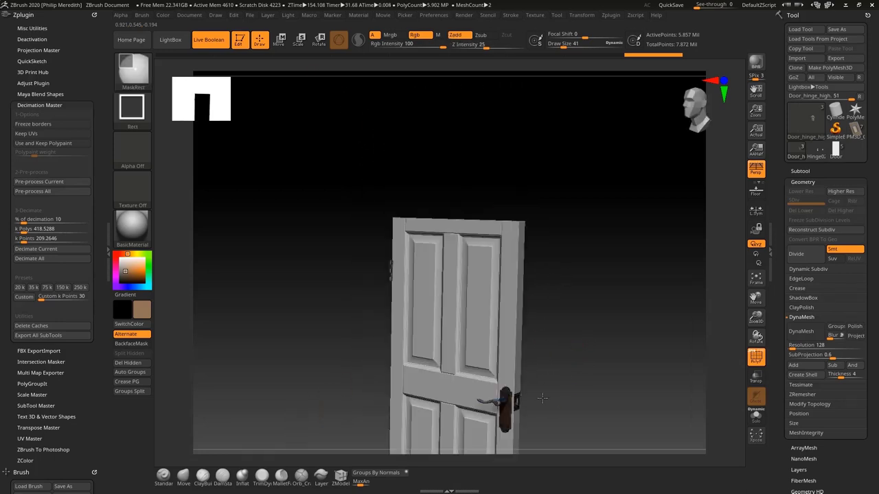
{"action": "right_click_drag", "start_coordinate": [541, 400], "coordinate": [547, 318], "text": "ctrl"}
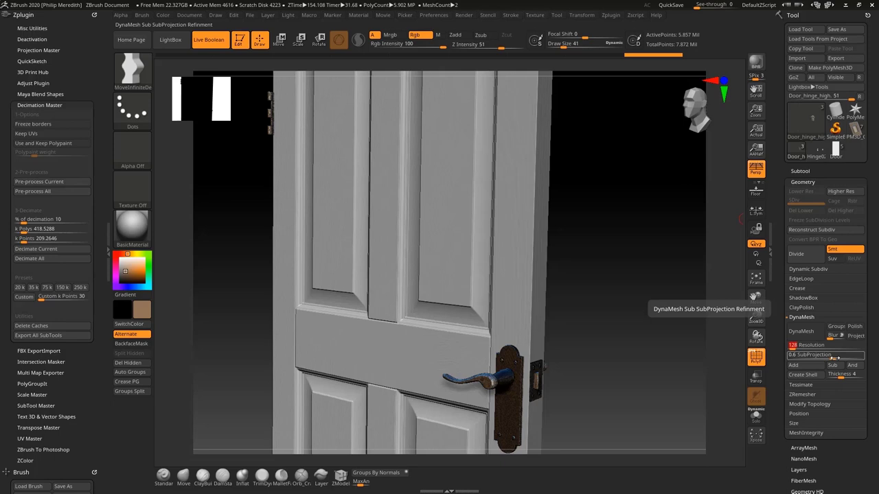
Step: Try to rebuild the handle and hinge hardware with DynaMesh at resolution 200, check the handle plate, and undo it
{"action": "type", "text": "200"}
{"action": "key", "text": "Return"}
{"action": "left_click", "coordinate": [811, 335]}
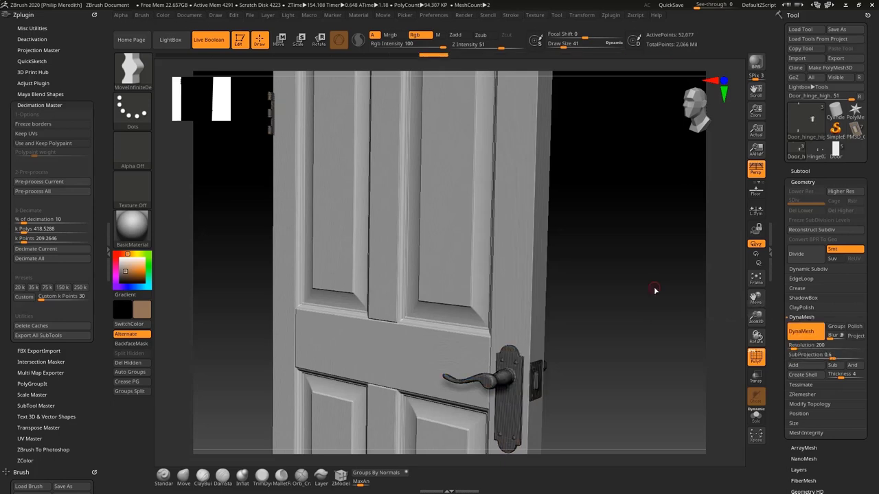
{"action": "mouse_move", "coordinate": [604, 315]}
{"action": "left_mouse_down"}
{"action": "mouse_move", "coordinate": [588, 300]}
{"action": "mouse_move", "coordinate": [616, 283]}
{"action": "left_mouse_up"}
{"action": "right_click_drag", "start_coordinate": [631, 338], "coordinate": [592, 249], "text": "ctrl"}
{"action": "key", "text": "ctrl"}
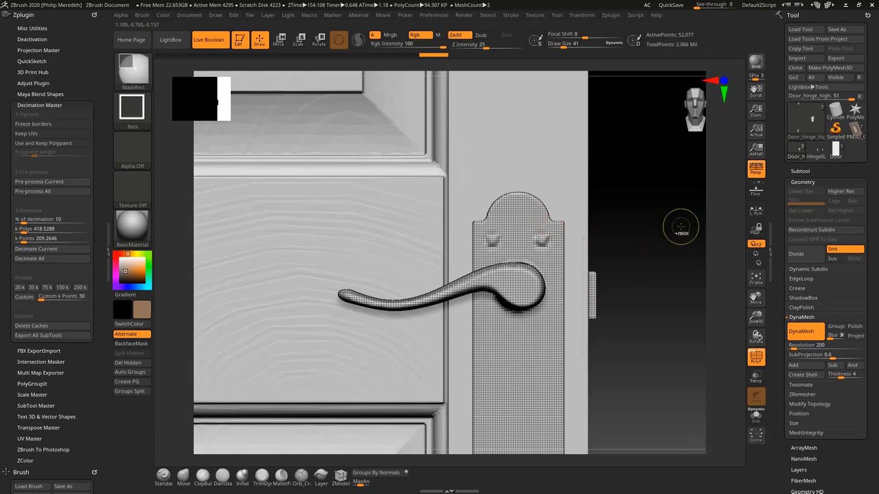
{"action": "key", "text": "ctrl+z"}
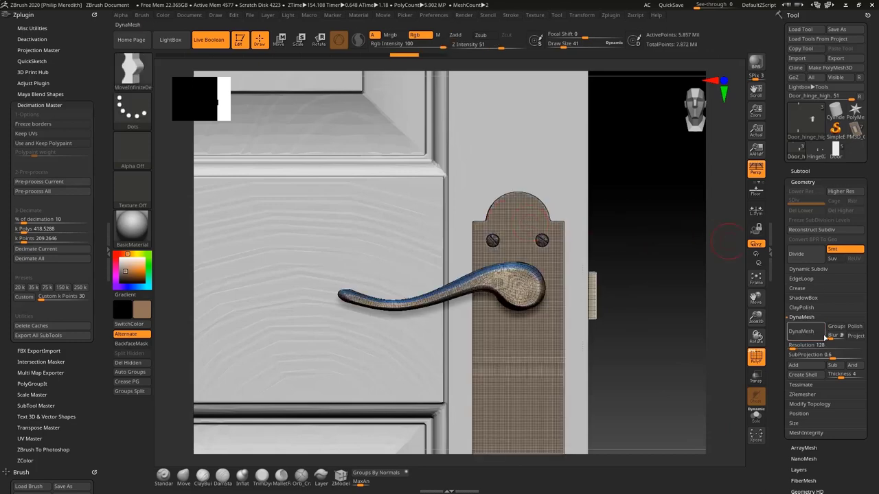
Step: Rebuild the handle and hinge hardware with DynaMesh at resolution 504 and inspect the handle's screws and plate
{"action": "left_click", "coordinate": [822, 343]}
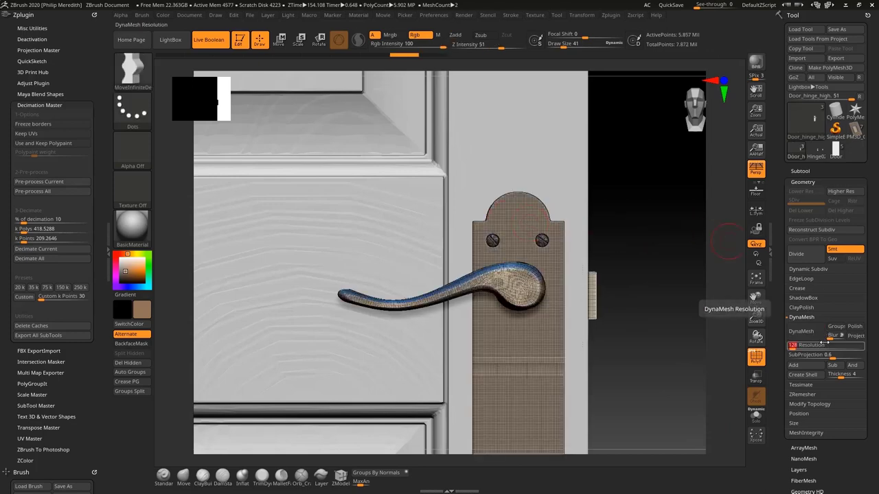
{"action": "key", "text": "Return"}
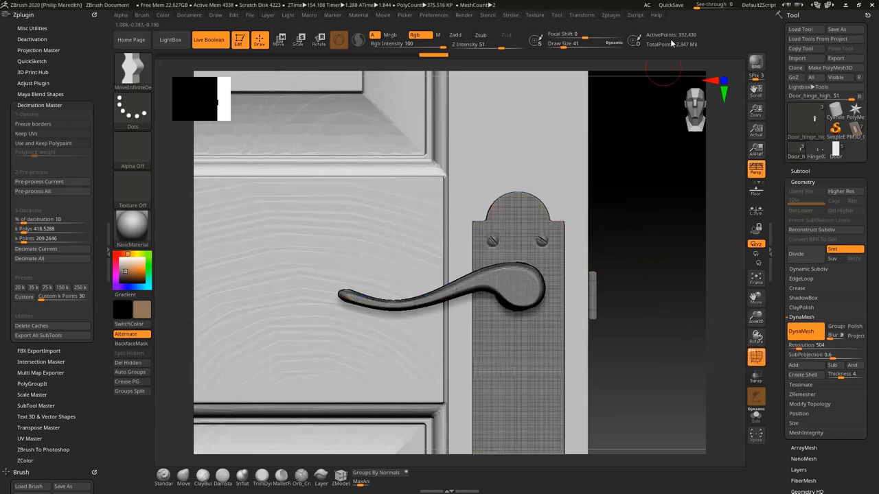
{"action": "left_click_drag", "start_coordinate": [690, 204], "coordinate": [543, 263]}
{"action": "left_click_drag", "start_coordinate": [644, 266], "coordinate": [600, 288]}
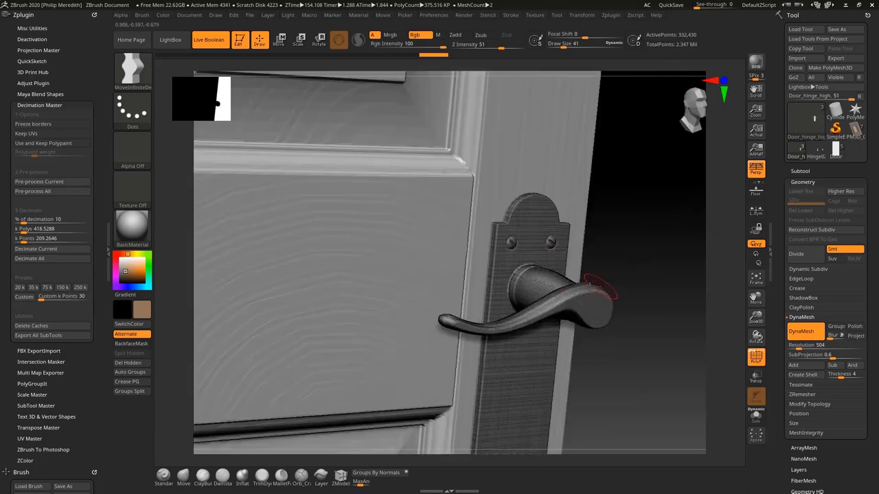
{"action": "left_click_drag", "start_coordinate": [663, 317], "coordinate": [651, 305]}
{"action": "right_click_drag", "start_coordinate": [651, 305], "coordinate": [606, 349], "text": "ctrl"}
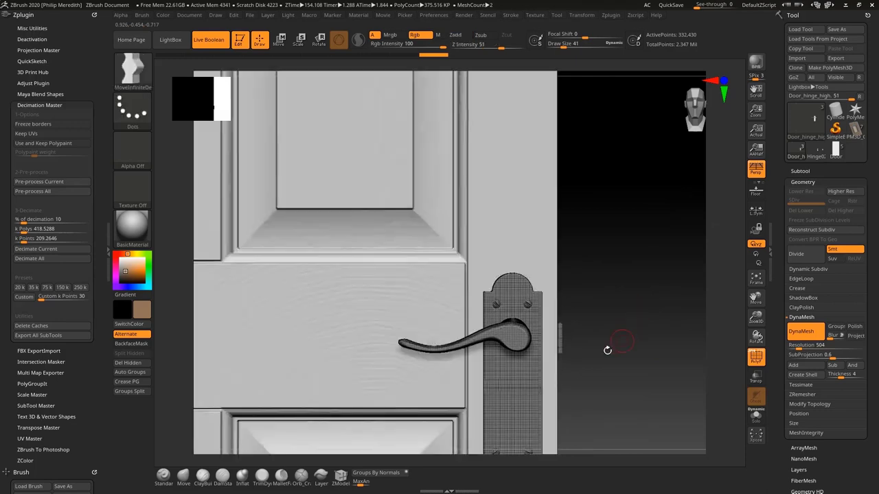
{"action": "left_click_drag", "start_coordinate": [657, 340], "coordinate": [627, 252]}
{"action": "right_click_drag", "start_coordinate": [619, 293], "coordinate": [595, 220], "text": "ctrl"}
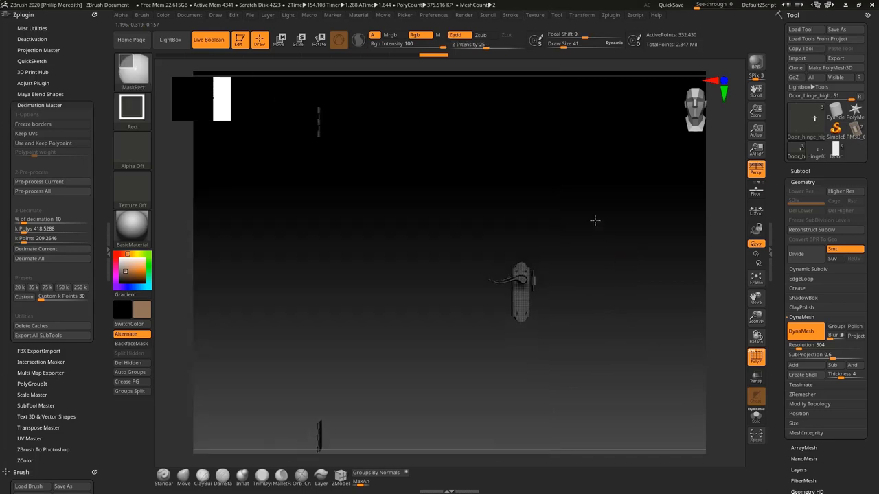
{"action": "left_click", "coordinate": [594, 220], "text": "ctrl+shift"}
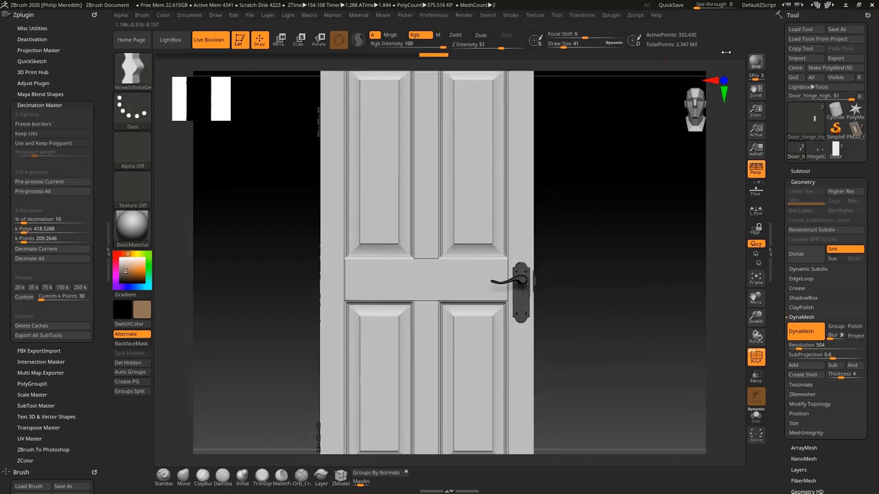
Step: Check the meshes in the subtool list, then pre-process and decimate the Door_hinge_high subtool at 10 percent
{"action": "left_click", "coordinate": [806, 171]}
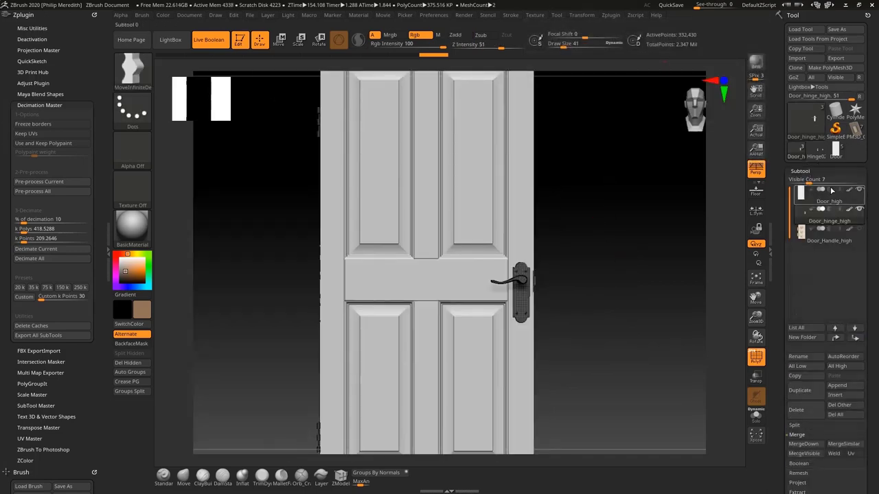
{"action": "left_click", "coordinate": [827, 236]}
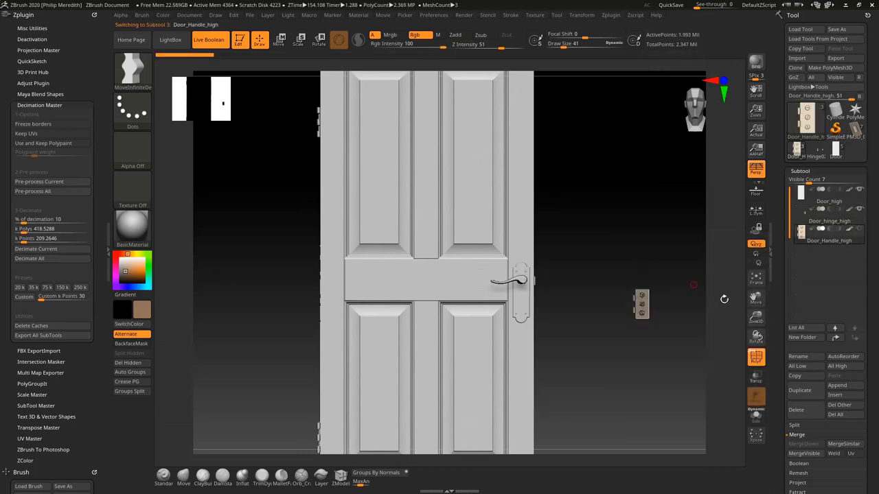
{"action": "left_click", "coordinate": [829, 201]}
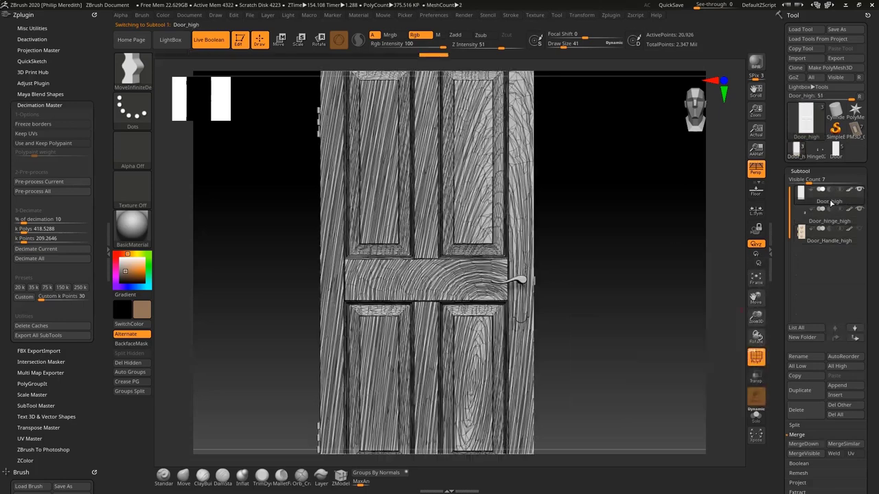
{"action": "left_click", "coordinate": [829, 220]}
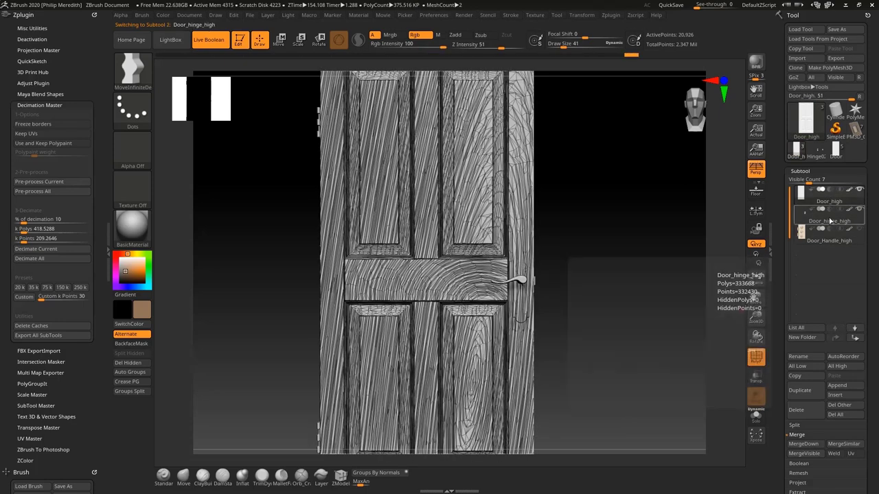
{"action": "left_click", "coordinate": [55, 182]}
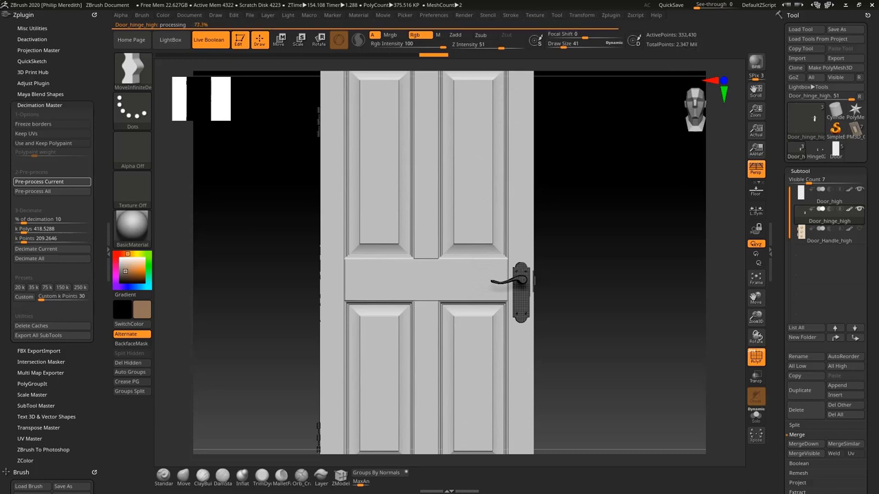
{"action": "left_click", "coordinate": [68, 251]}
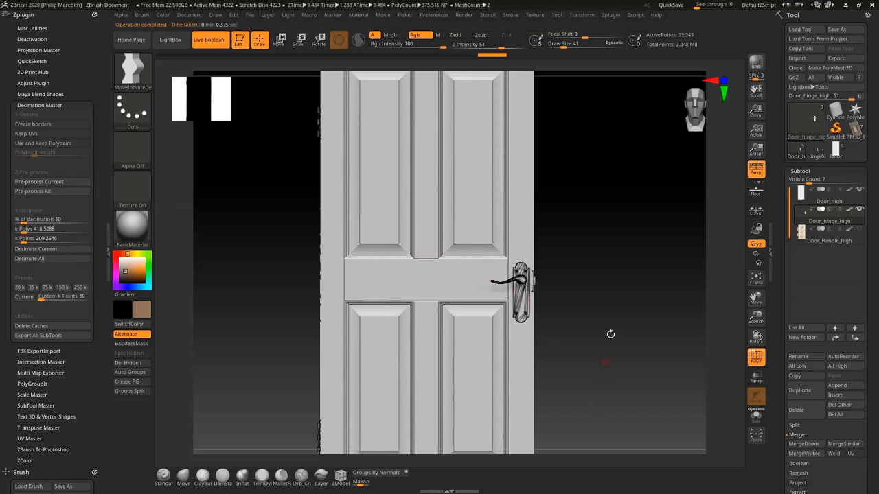
Step: Inspect the decimated handle, plate and screws up close, and check the whole door from an angle and from the front
{"action": "right_click_drag", "start_coordinate": [610, 335], "coordinate": [610, 403], "text": "ctrl"}
{"action": "right_click_drag", "start_coordinate": [620, 315], "coordinate": [609, 359], "text": "ctrl"}
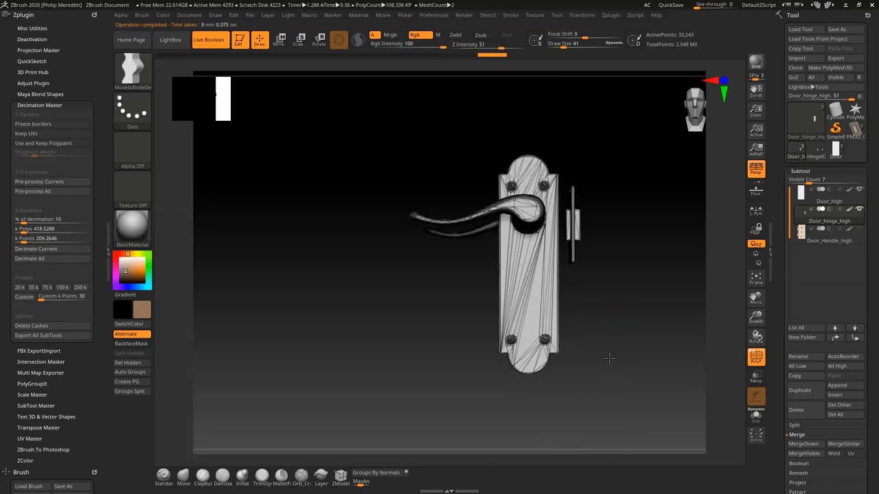
{"action": "left_click_drag", "start_coordinate": [655, 363], "coordinate": [595, 289]}
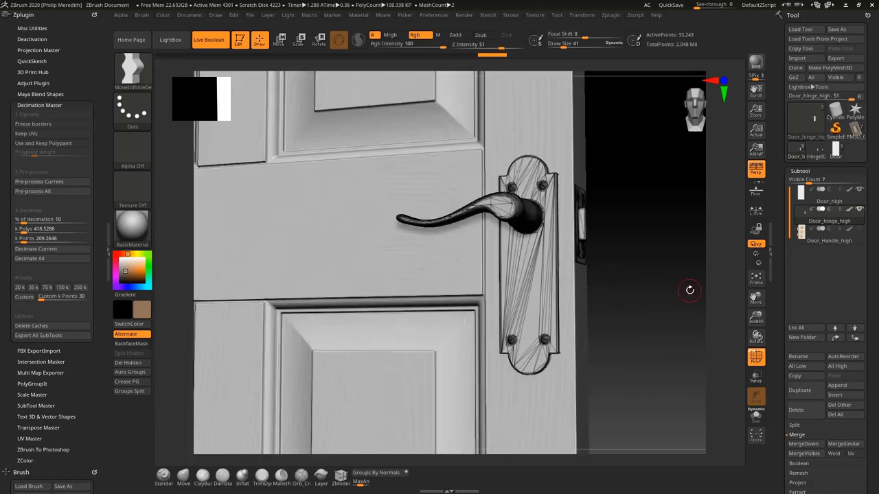
{"action": "right_click_drag", "start_coordinate": [690, 290], "coordinate": [630, 238]}
{"action": "right_click_drag", "start_coordinate": [594, 336], "coordinate": [592, 334], "text": "ctrl"}
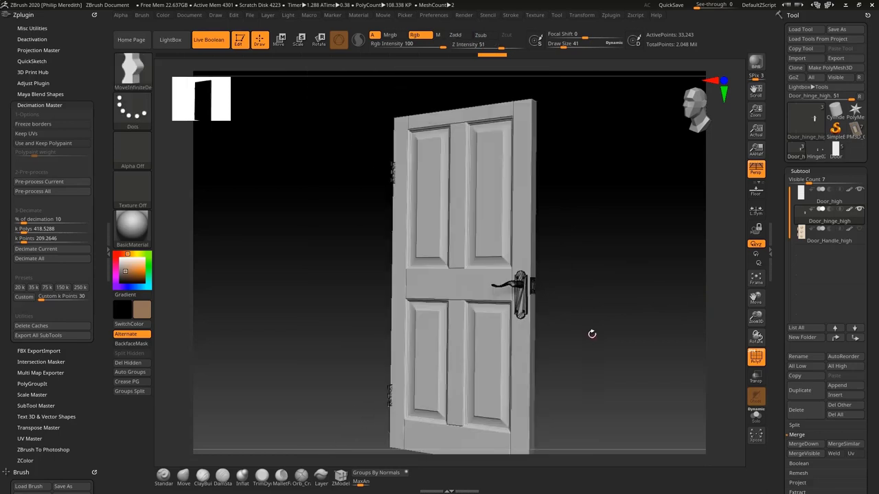
{"action": "left_click_drag", "start_coordinate": [592, 335], "coordinate": [597, 326], "text": "shift"}
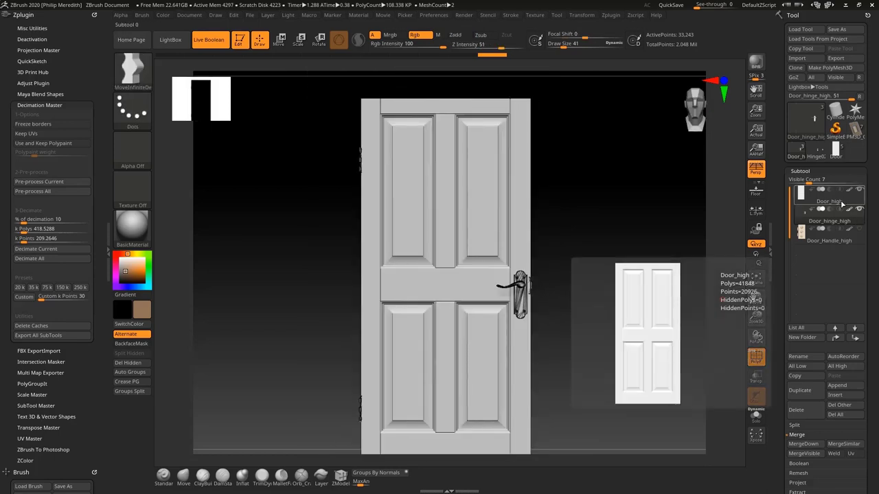
Step: Rename the Door_high subtool to Door_low and the Door_hinge_high subtool to Door_hinge_low
{"action": "left_click", "coordinate": [842, 203]}
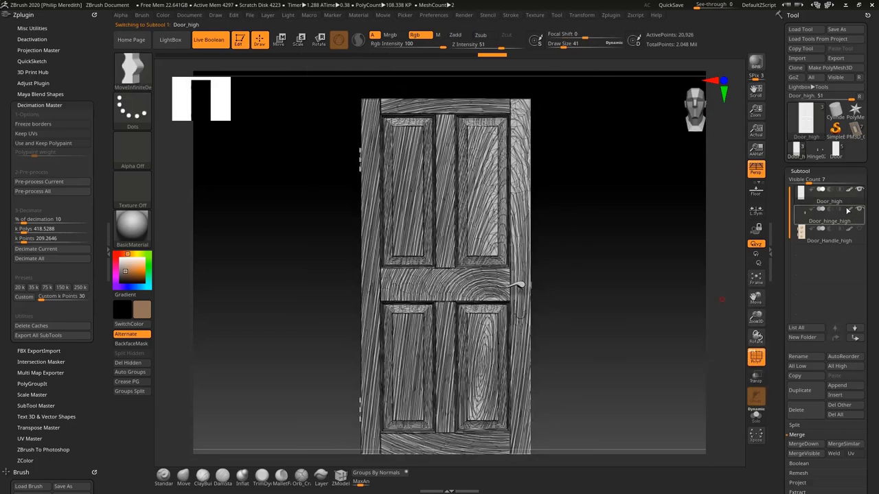
{"action": "left_click", "coordinate": [806, 357]}
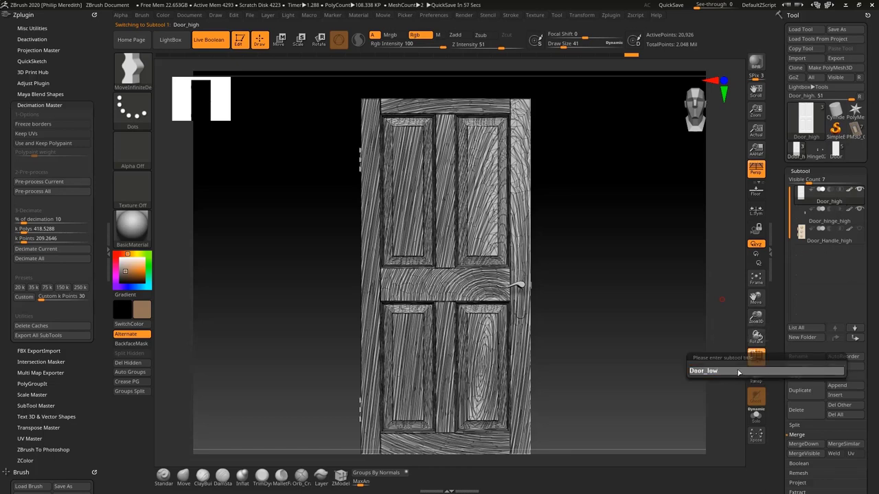
{"action": "key", "text": "Return"}
{"action": "key", "text": "Down"}
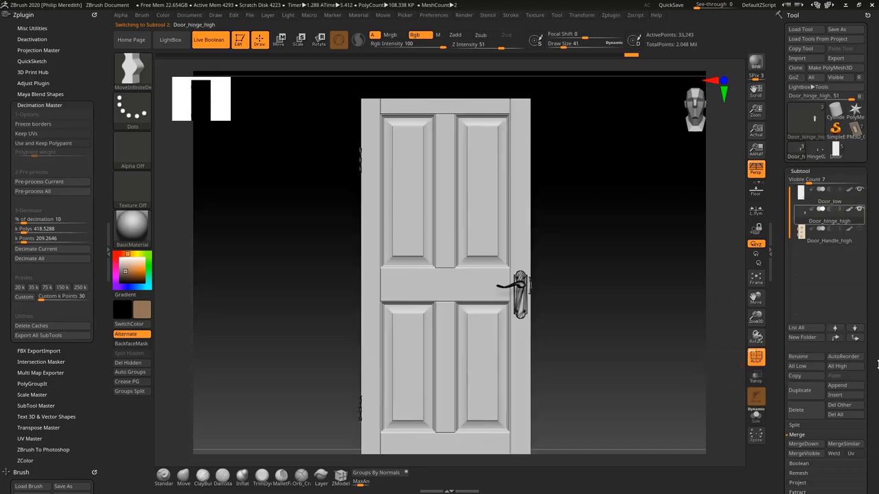
{"action": "left_click", "coordinate": [797, 357]}
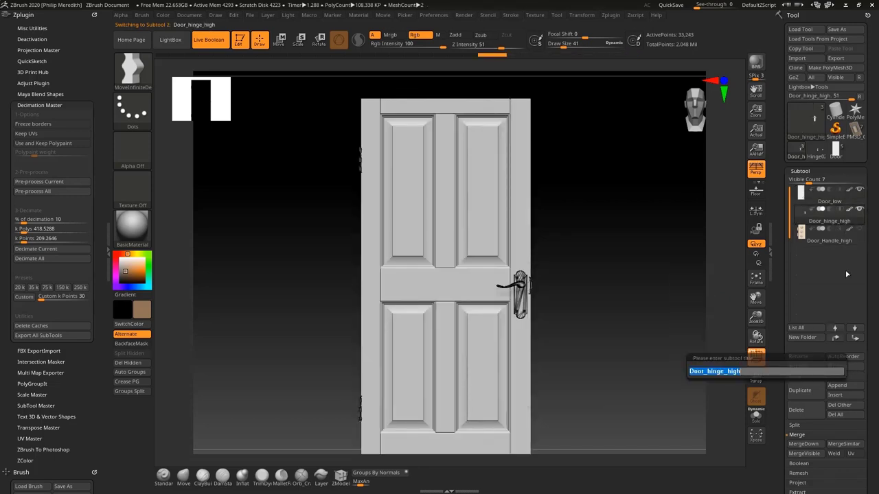
{"action": "left_click", "coordinate": [749, 374]}
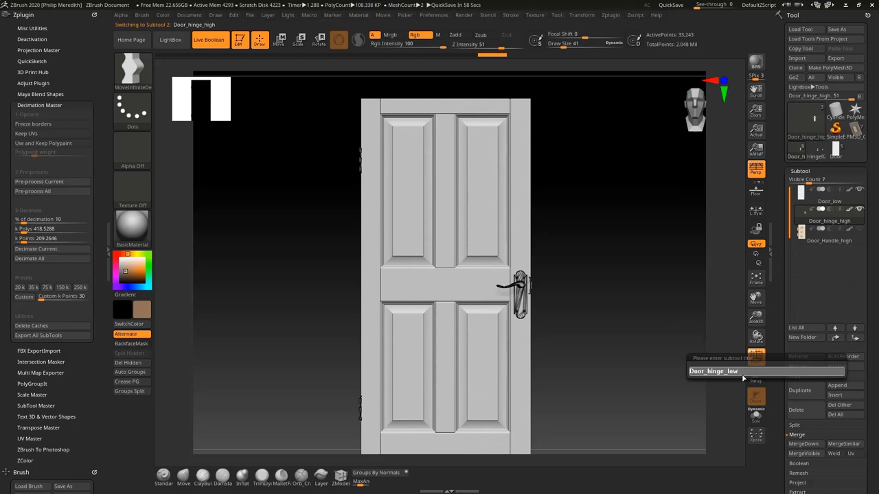
{"action": "type", "text": "low"}
{"action": "key", "text": "Return"}
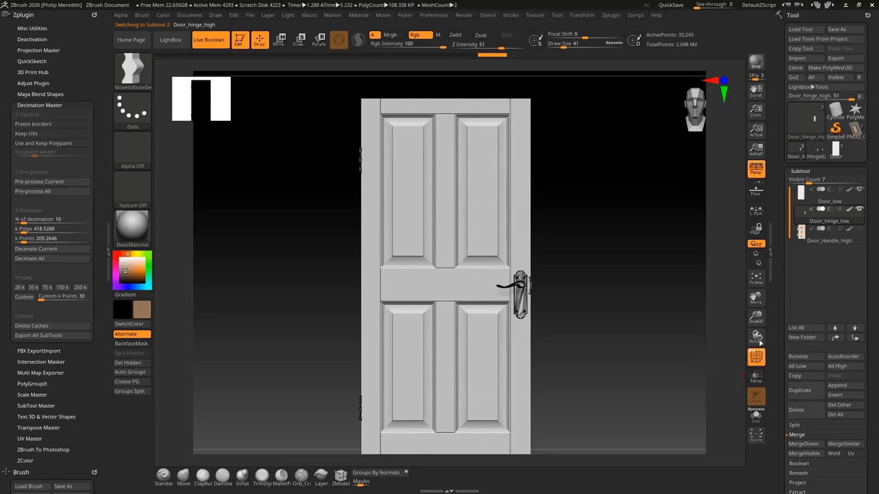
Step: Export the Door_low subtool as an OBJ into the Door folder, replacing the existing Door_Low file
{"action": "left_click", "coordinate": [829, 198]}
{"action": "scroll", "coordinate": [866, 413], "scroll_direction": "down", "scroll_amount": 5}
{"action": "left_click_drag", "start_coordinate": [866, 414], "coordinate": [825, 483]}
{"action": "left_click", "coordinate": [814, 408]}
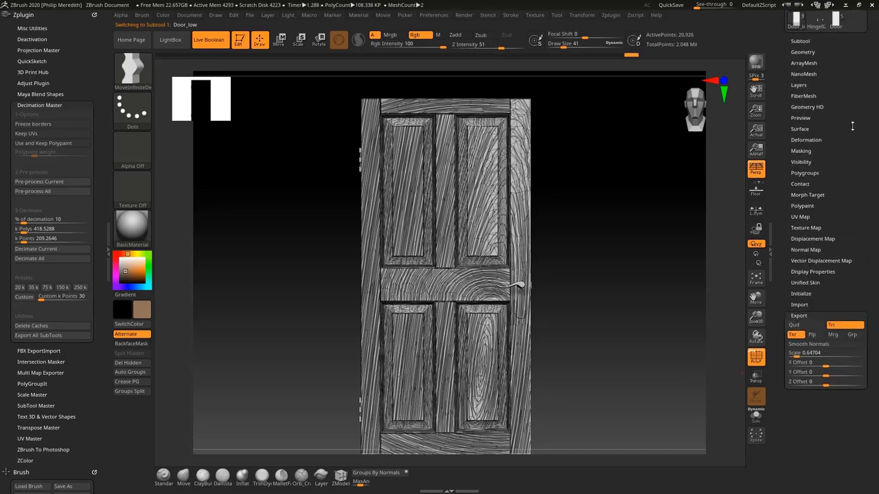
{"action": "scroll", "coordinate": [852, 126], "scroll_direction": "up", "scroll_amount": 5}
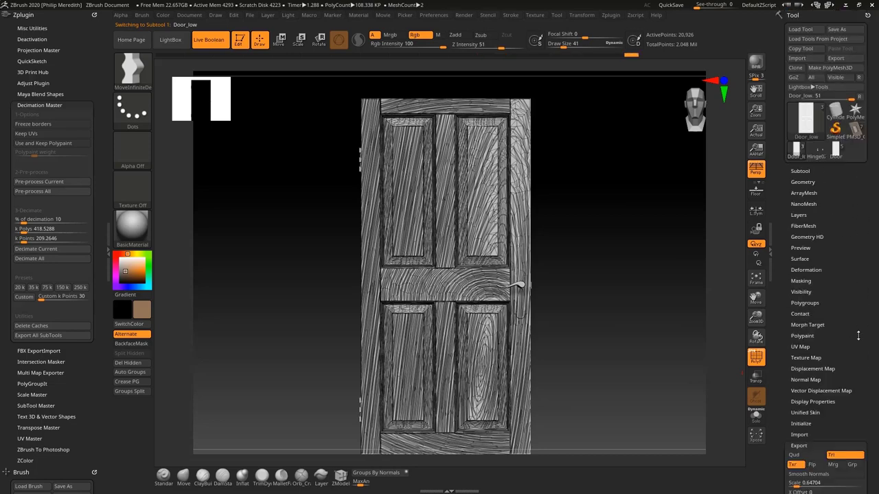
{"action": "left_click", "coordinate": [835, 58]}
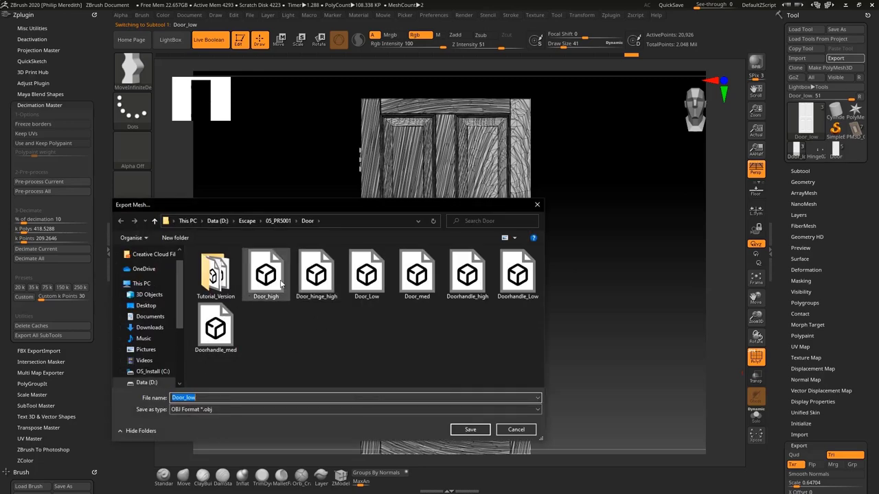
{"action": "left_click", "coordinate": [367, 275]}
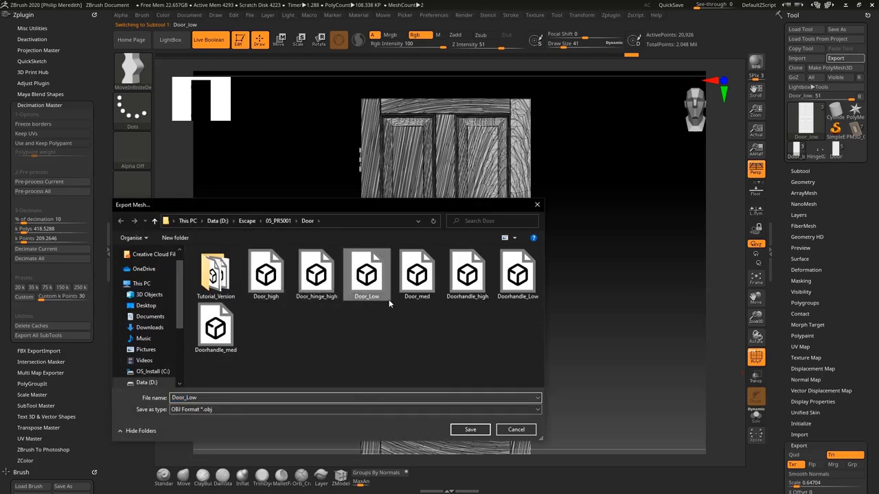
{"action": "left_click", "coordinate": [470, 430]}
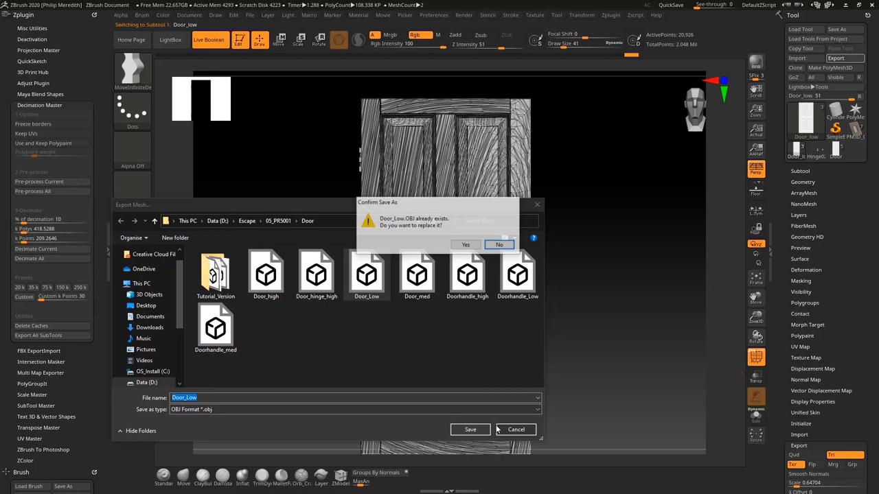
{"action": "left_click", "coordinate": [473, 244]}
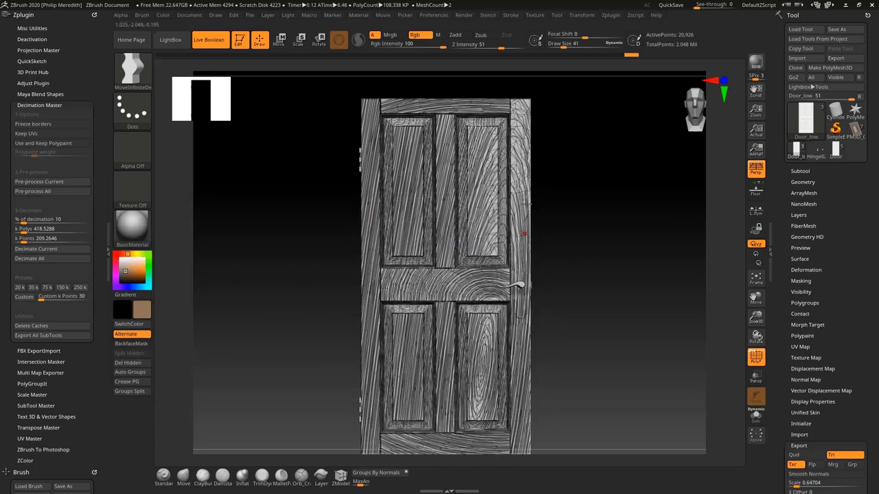
Step: Export the Door_hinge_low subtool as an OBJ file named Door_hinge_low in the Door folder
{"action": "left_click", "coordinate": [803, 170]}
{"action": "left_click", "coordinate": [830, 218]}
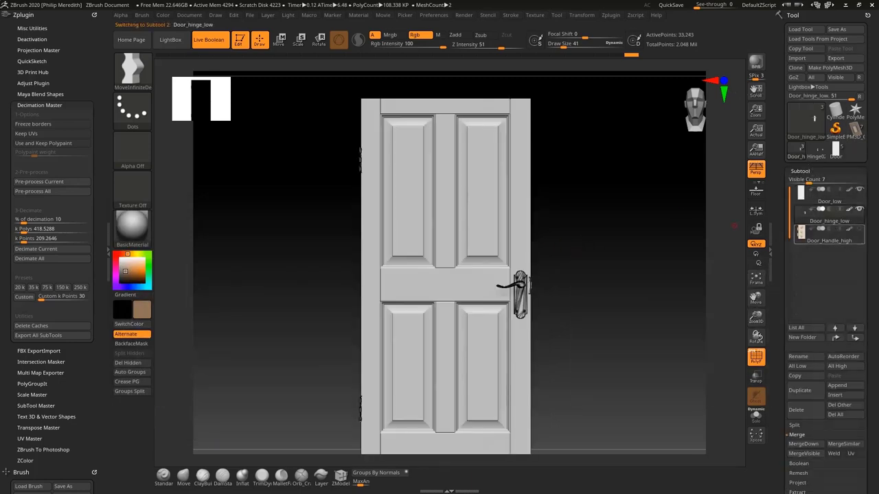
{"action": "left_click_drag", "start_coordinate": [872, 305], "coordinate": [850, 191]}
{"action": "left_click_drag", "start_coordinate": [866, 63], "coordinate": [873, 246]}
{"action": "left_click", "coordinate": [835, 58]}
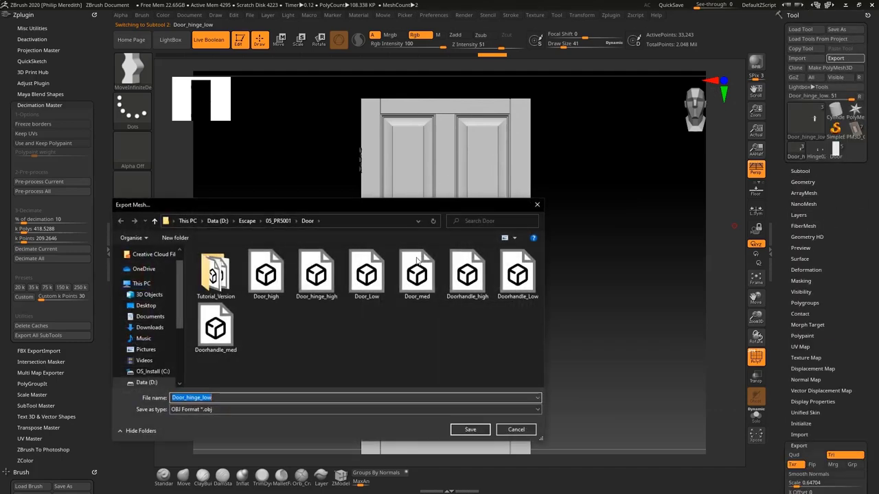
{"action": "left_click", "coordinate": [471, 429]}
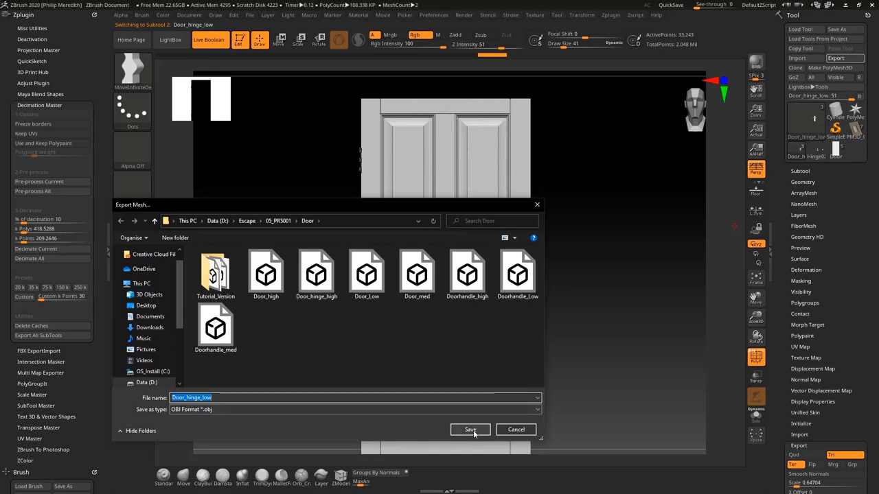
{"action": "left_click_drag", "start_coordinate": [596, 309], "coordinate": [598, 258]}
{"action": "left_click_drag", "start_coordinate": [587, 212], "coordinate": [594, 352]}
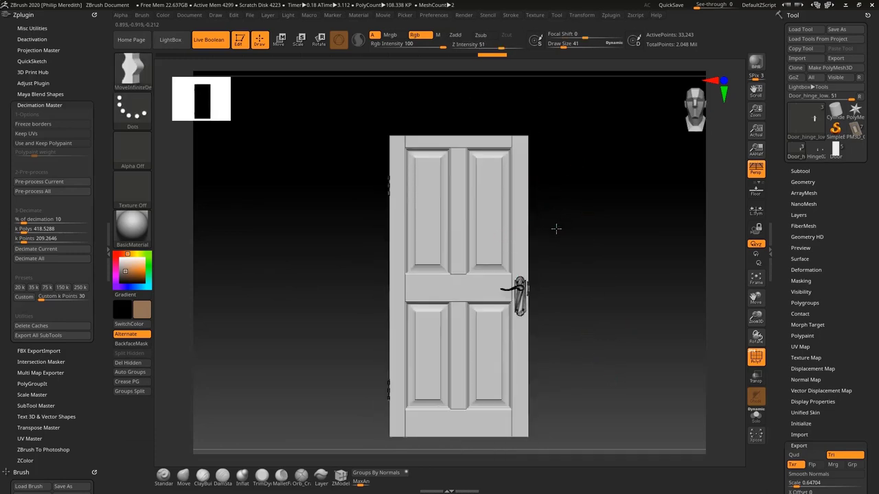
{"action": "left_click_drag", "start_coordinate": [556, 228], "coordinate": [556, 223]}
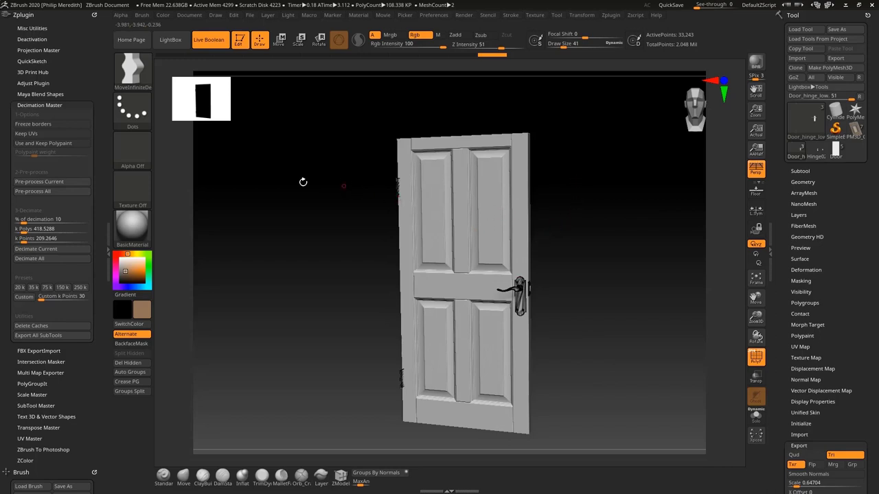
{"action": "left_click_drag", "start_coordinate": [577, 250], "coordinate": [578, 232]}
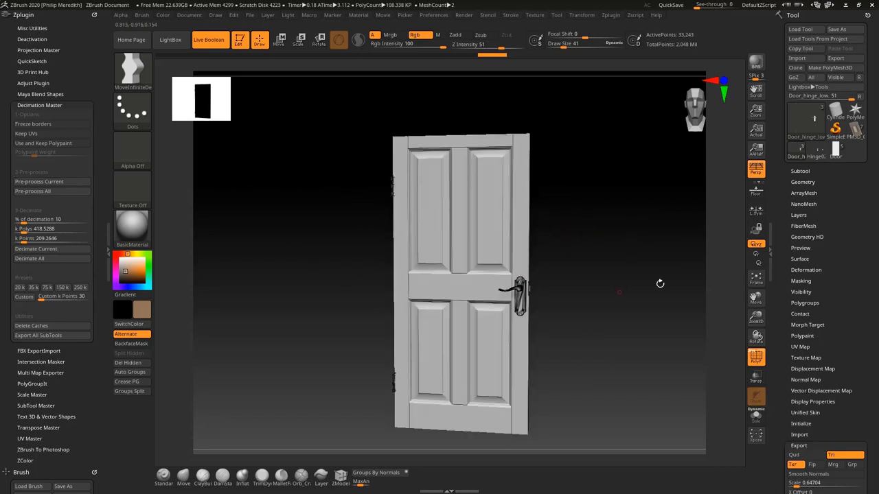
{"action": "left_click_drag", "start_coordinate": [659, 284], "coordinate": [577, 273]}
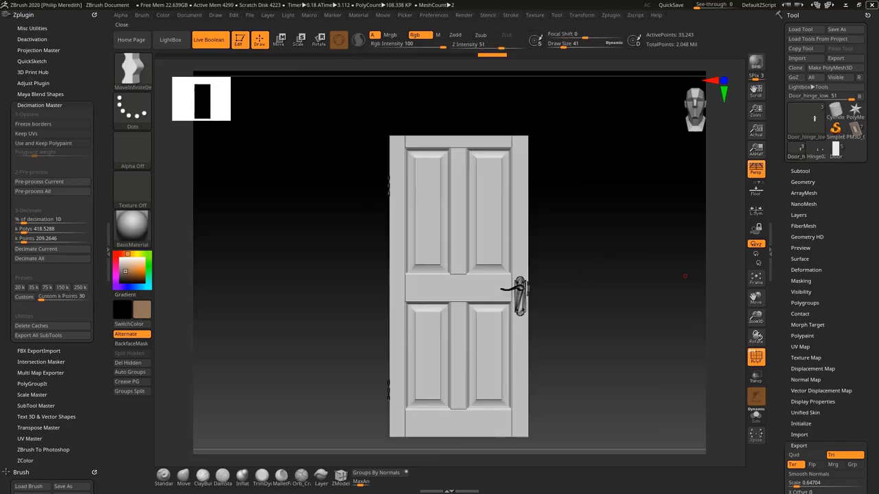